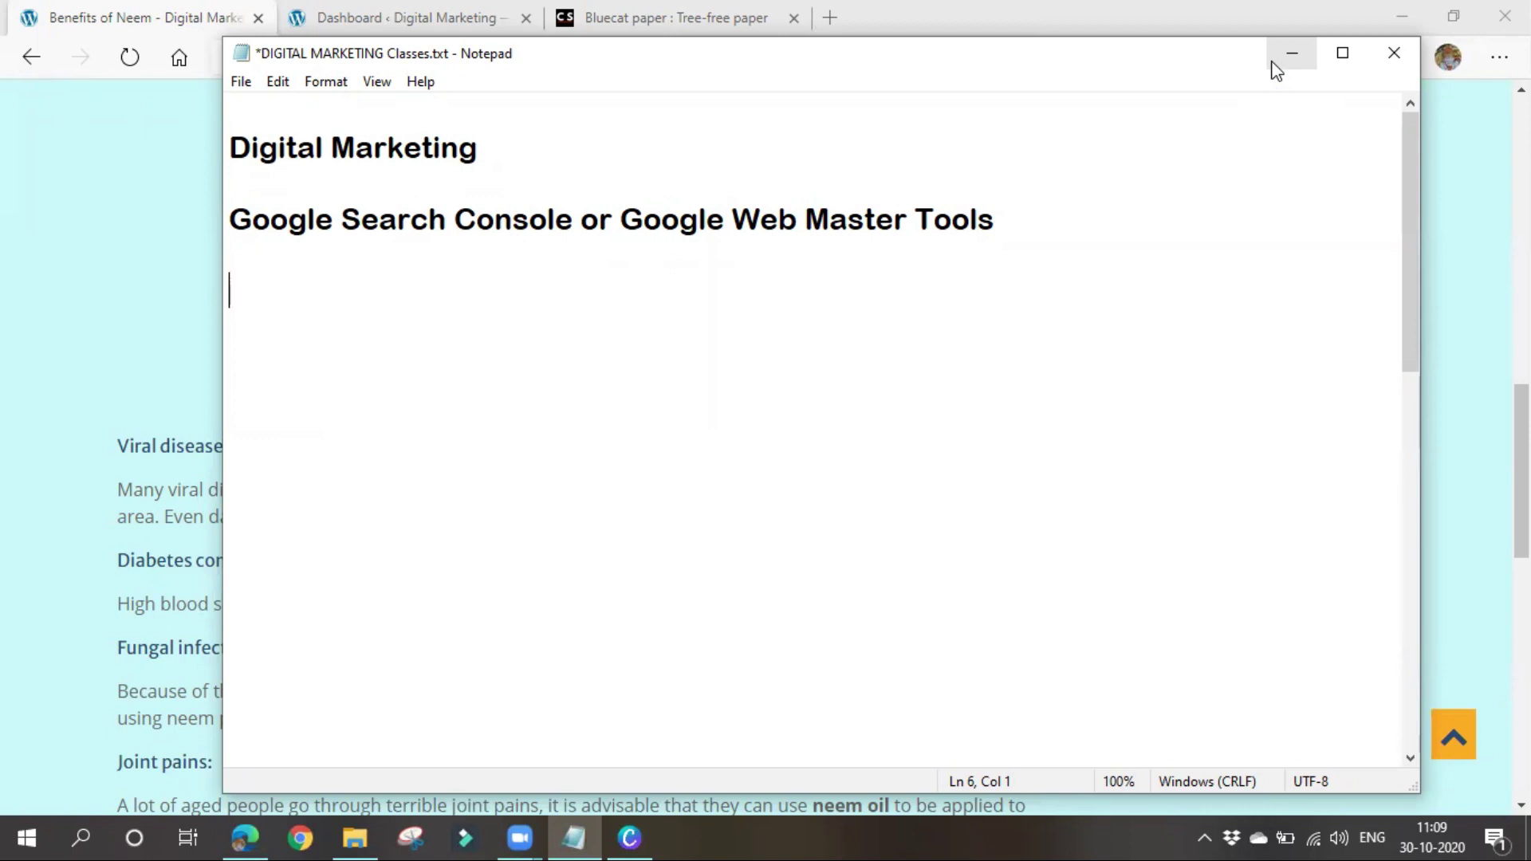
Minimize Notepad, then search google.com for 'google search console' in a new Edge tab
left_click(1291, 57)
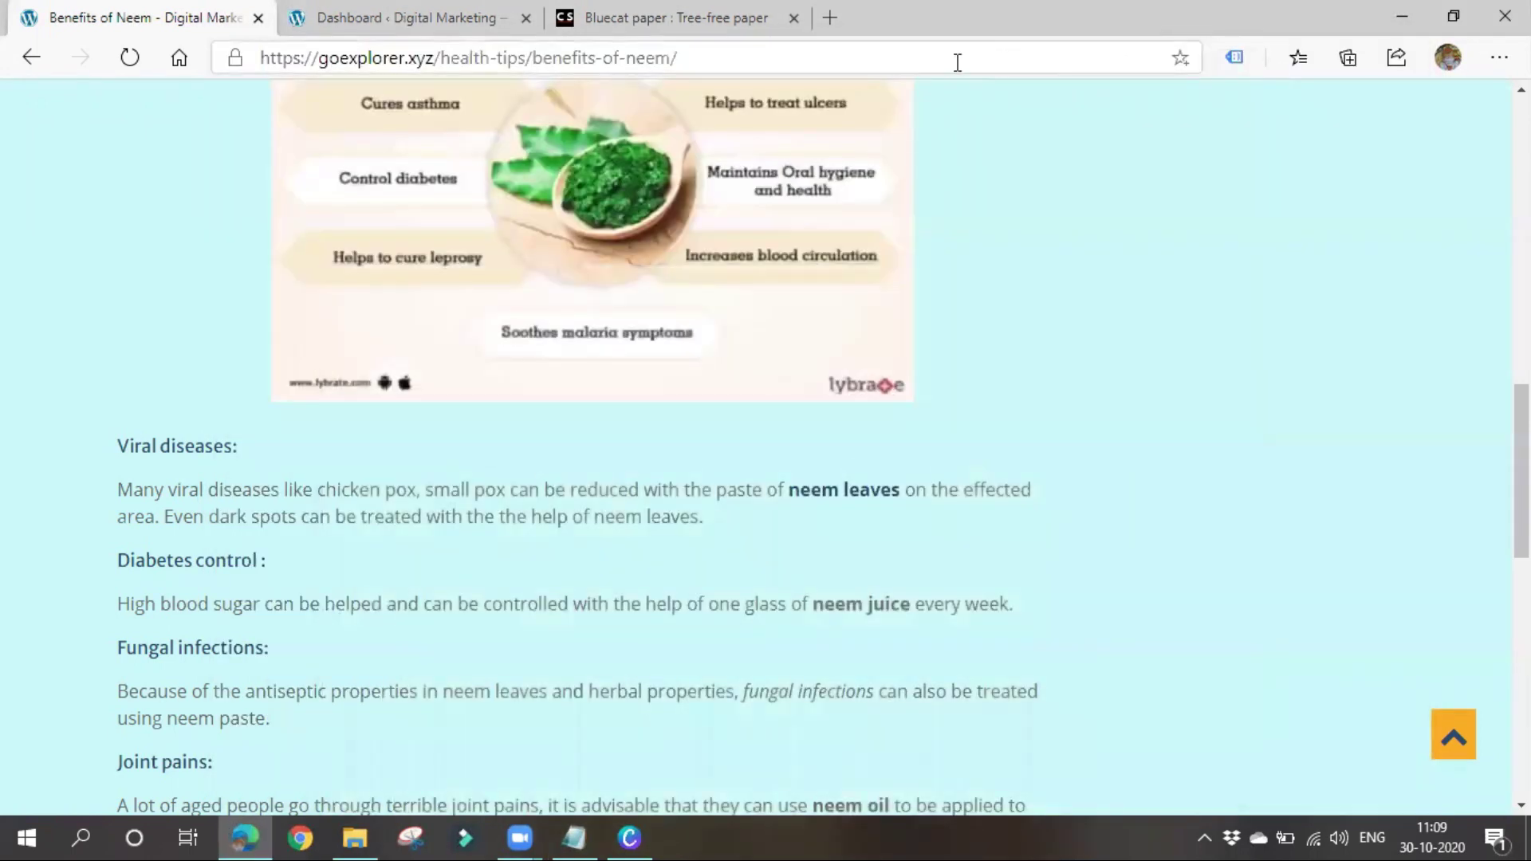
left_click(829, 17)
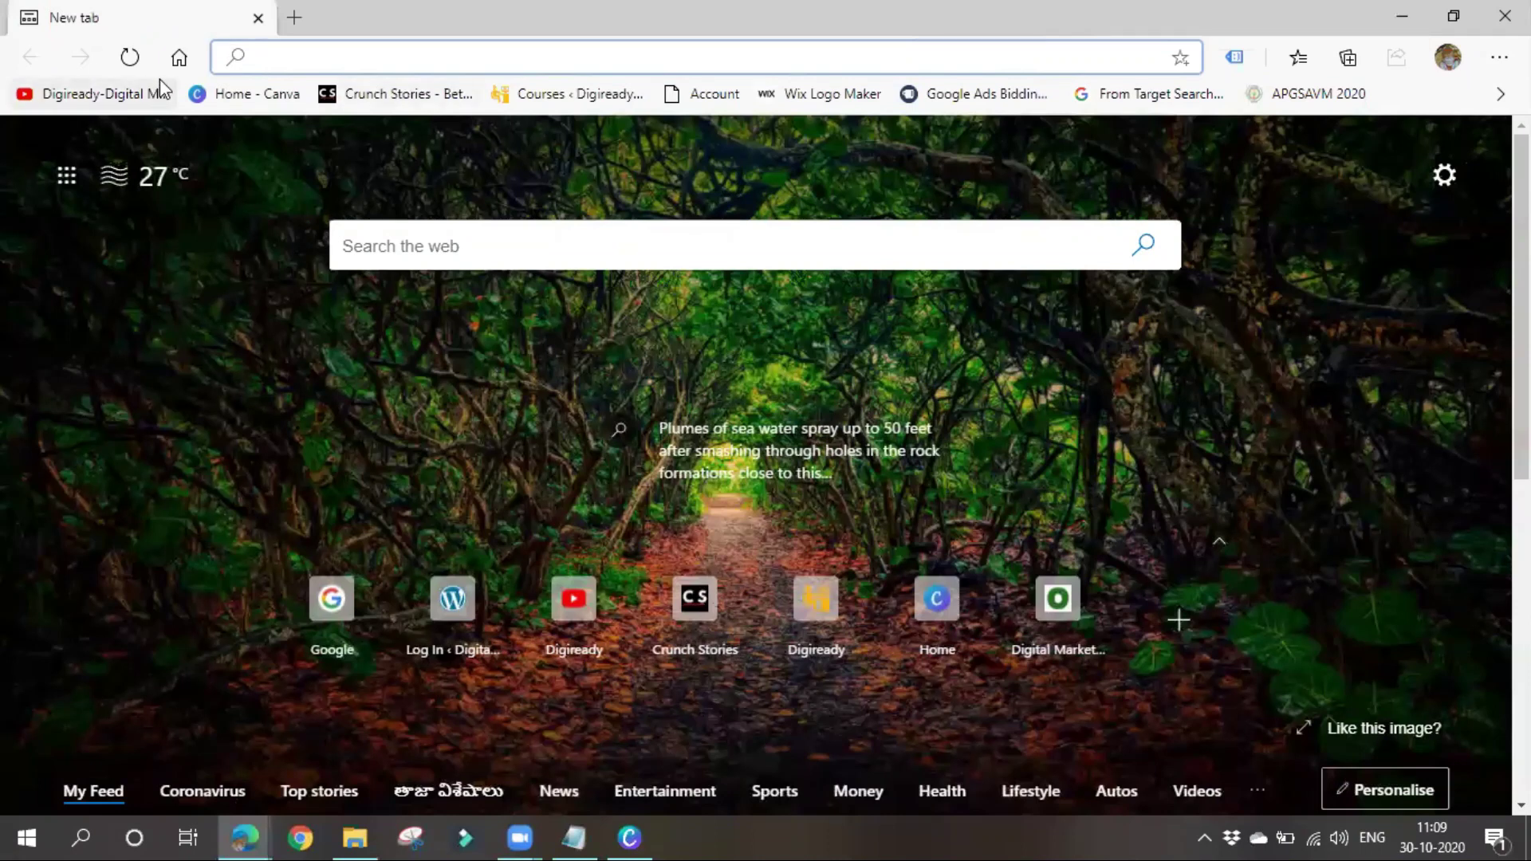
left_click(178, 57)
type("google")
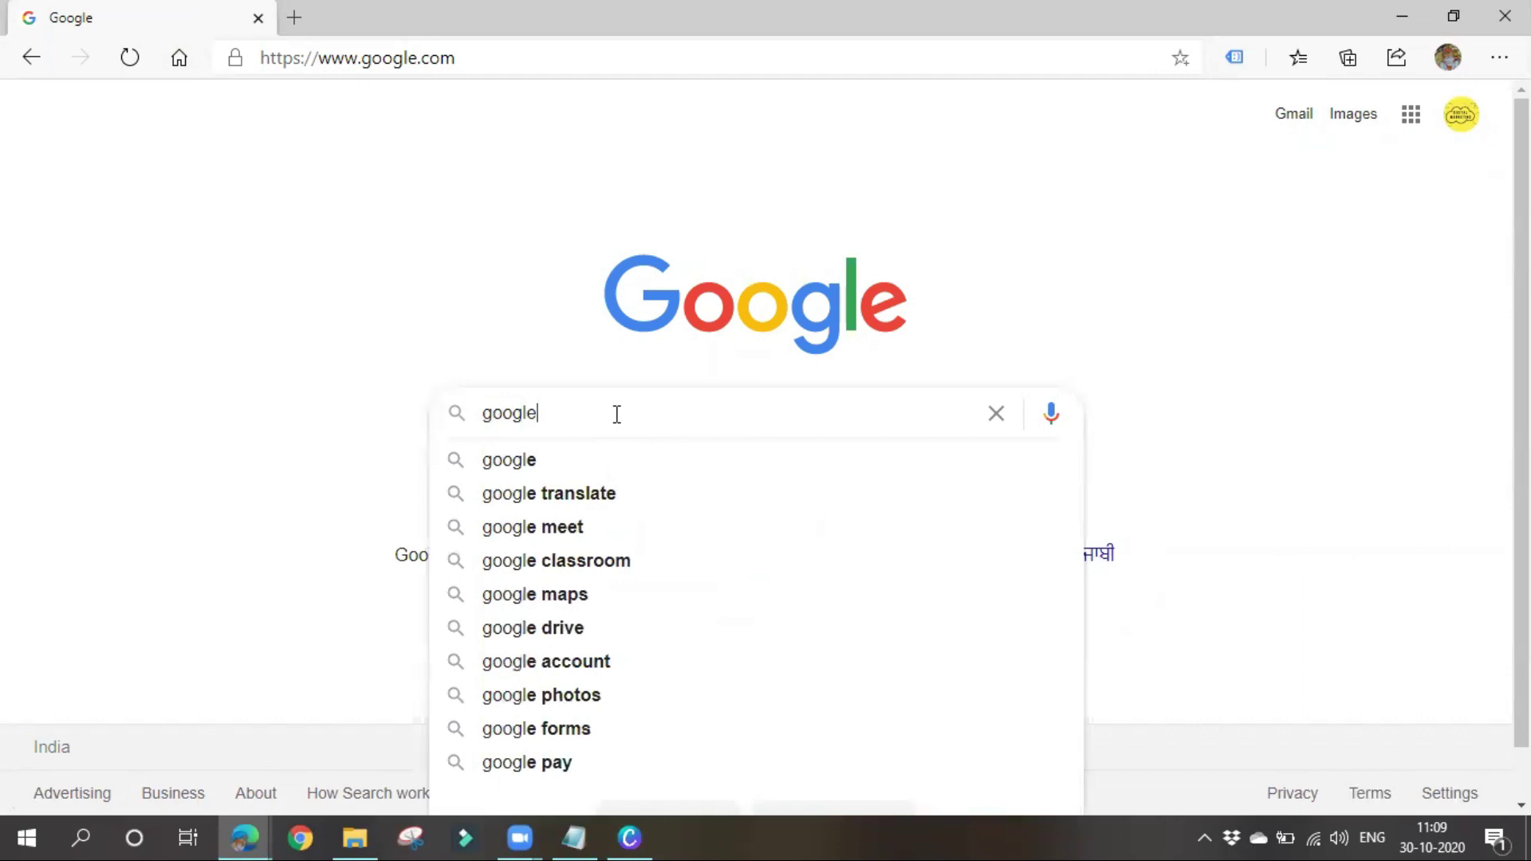
type(" se")
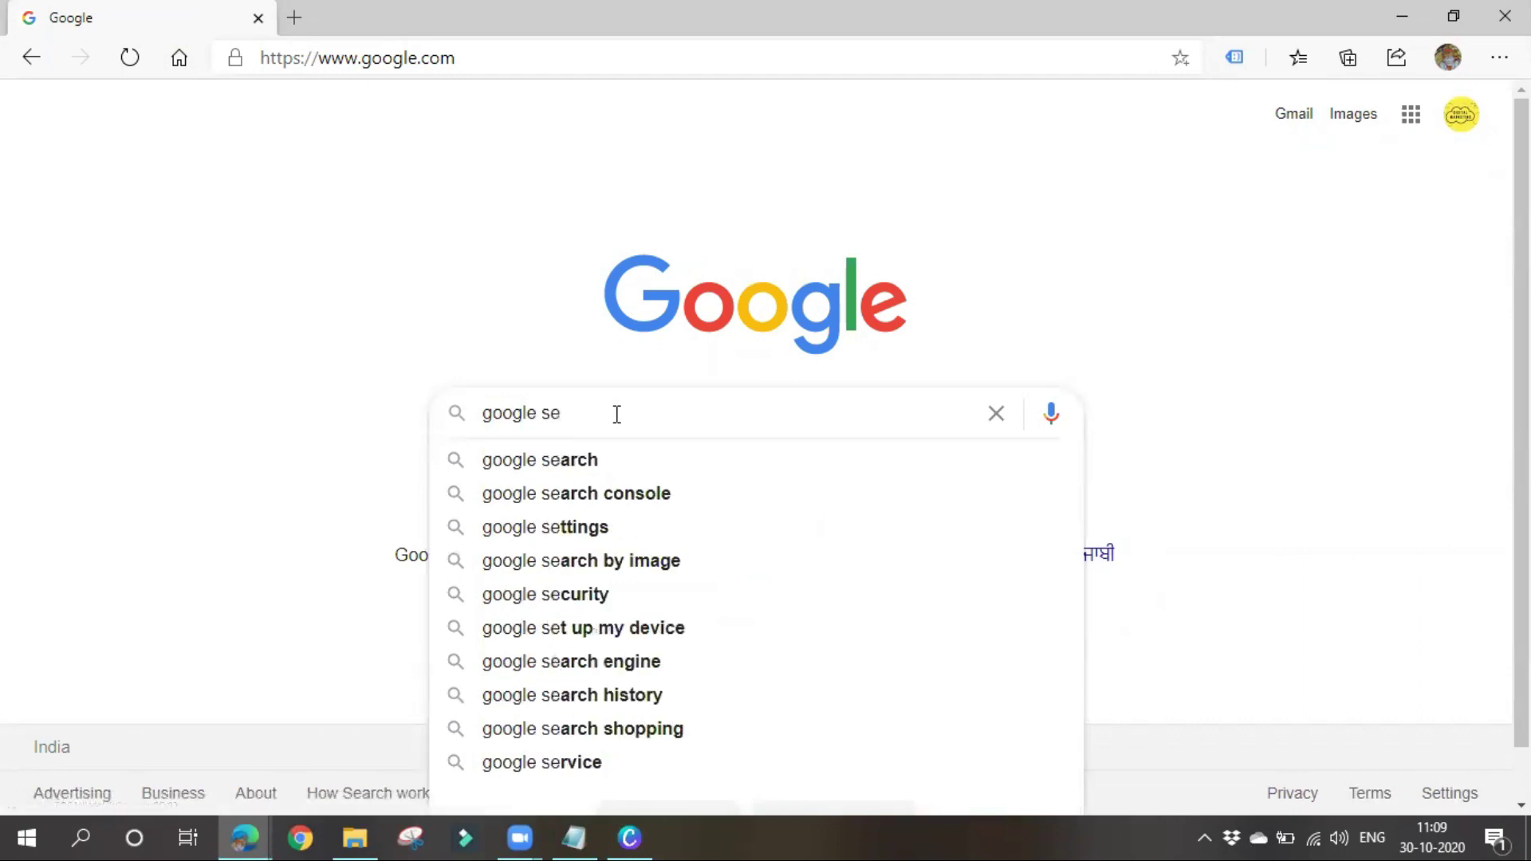
type("arch")
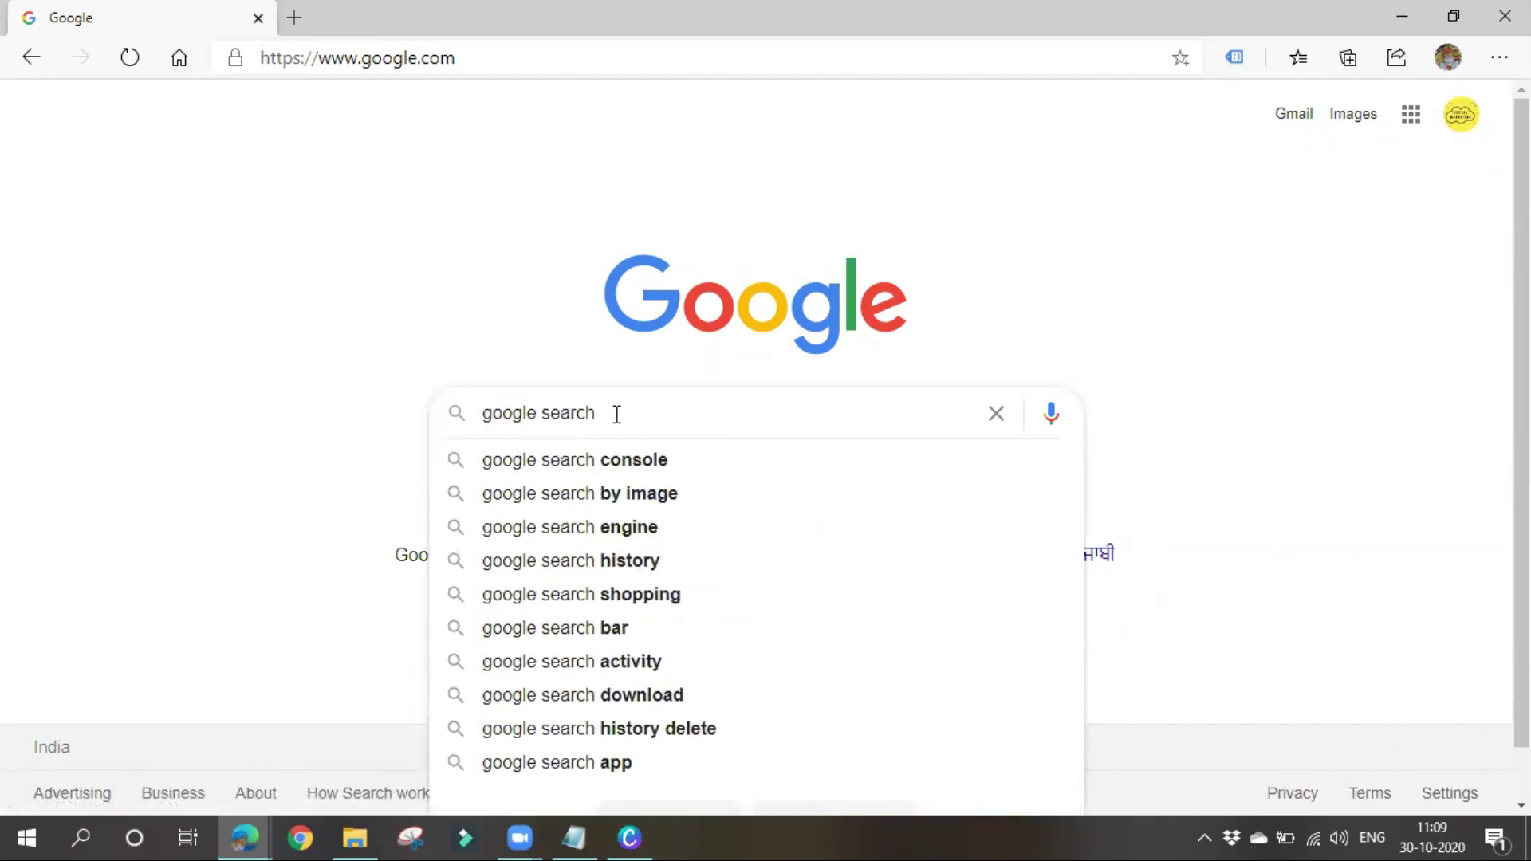
left_click(597, 468)
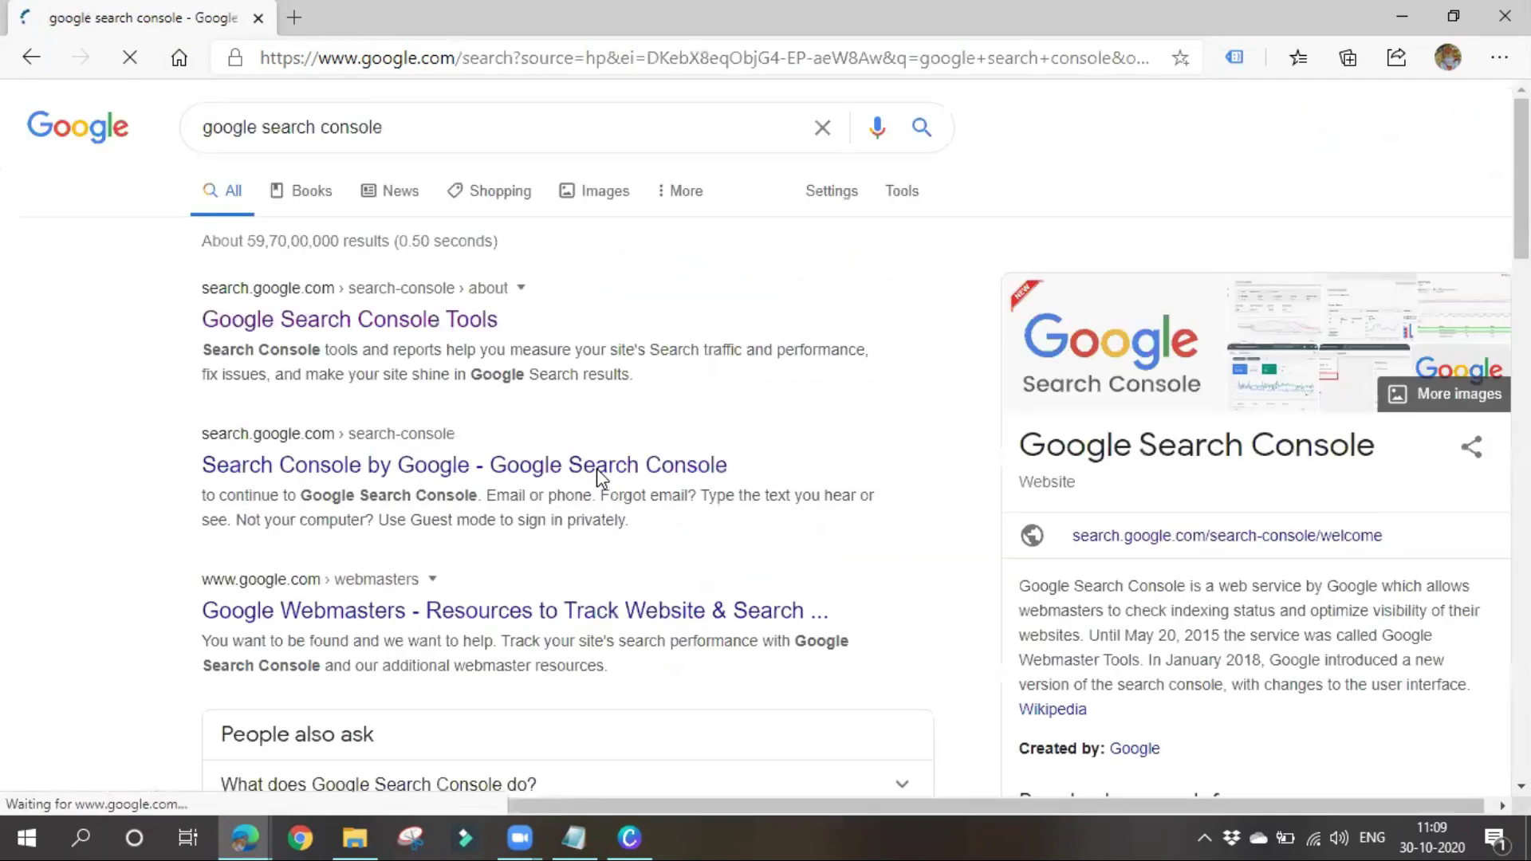
Open the 'Google Search Console Tools' result from the search results
left_click(331, 328)
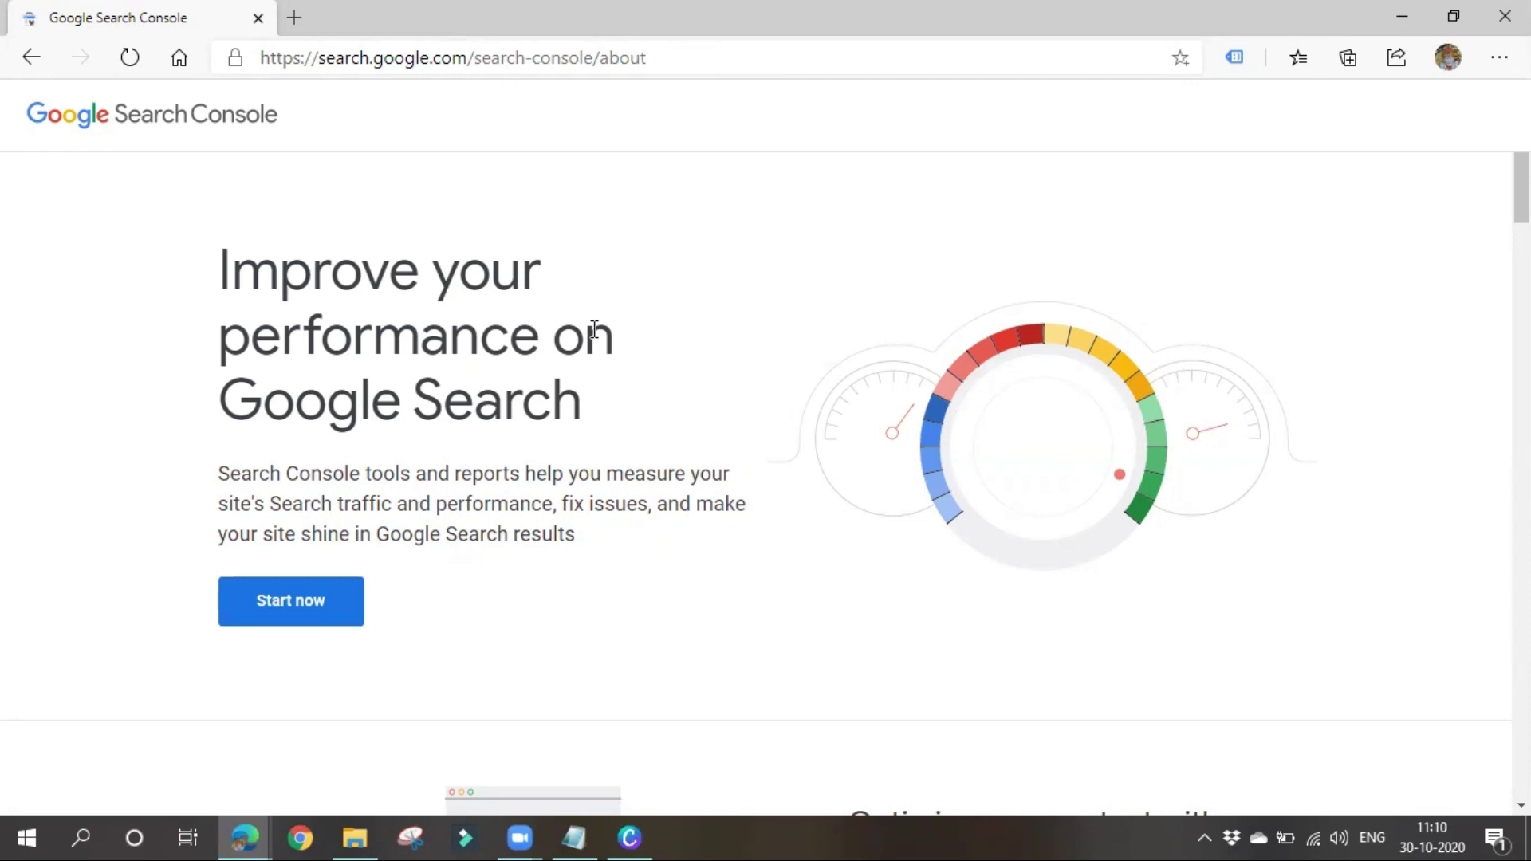
left_click(292, 602)
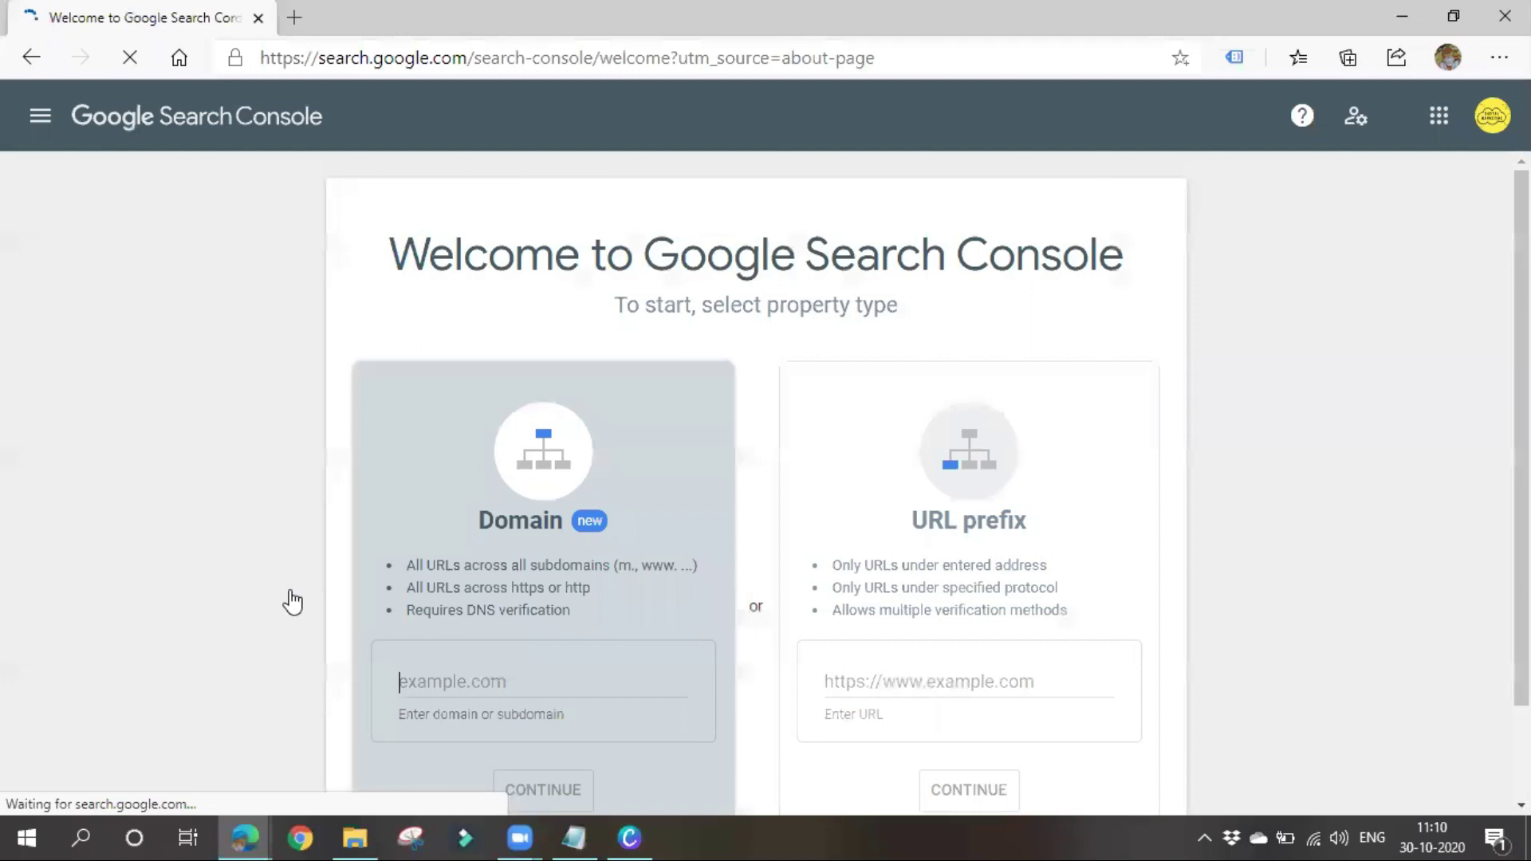
left_click(30, 56)
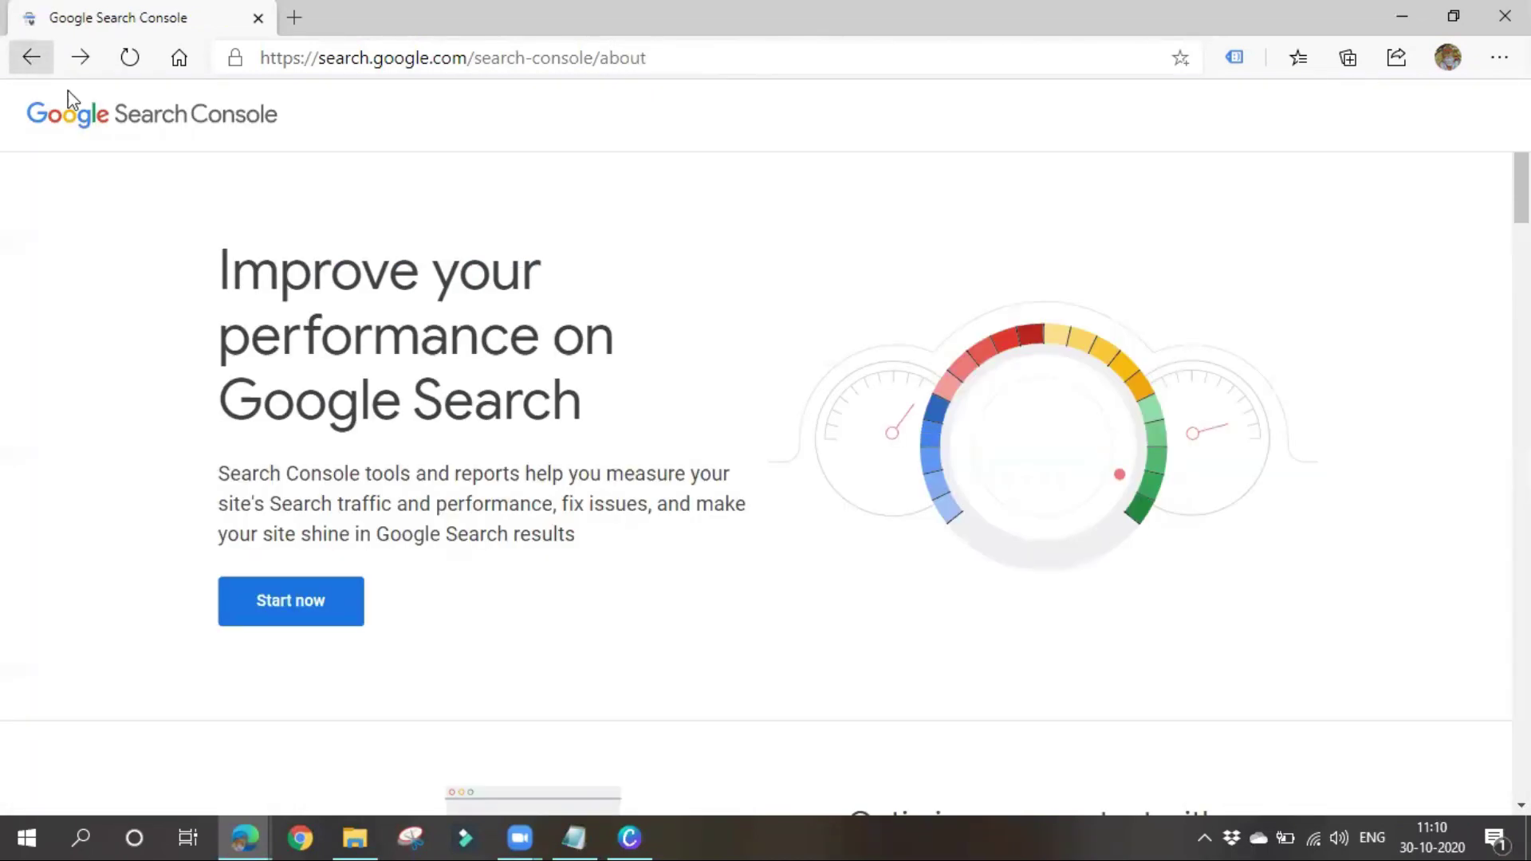
left_click_drag(219, 474, 631, 544)
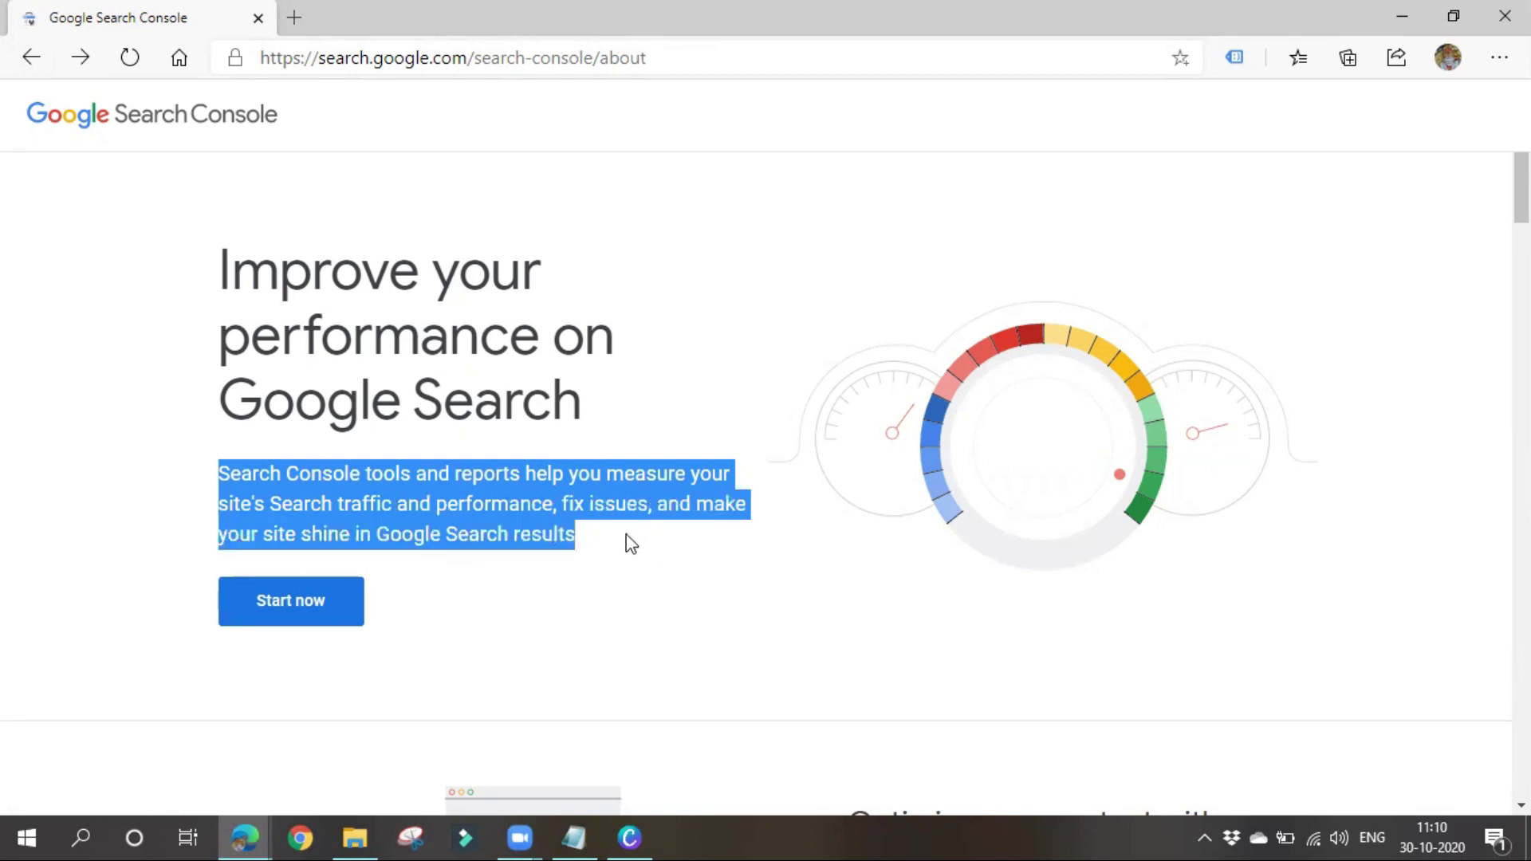
left_click(620, 595)
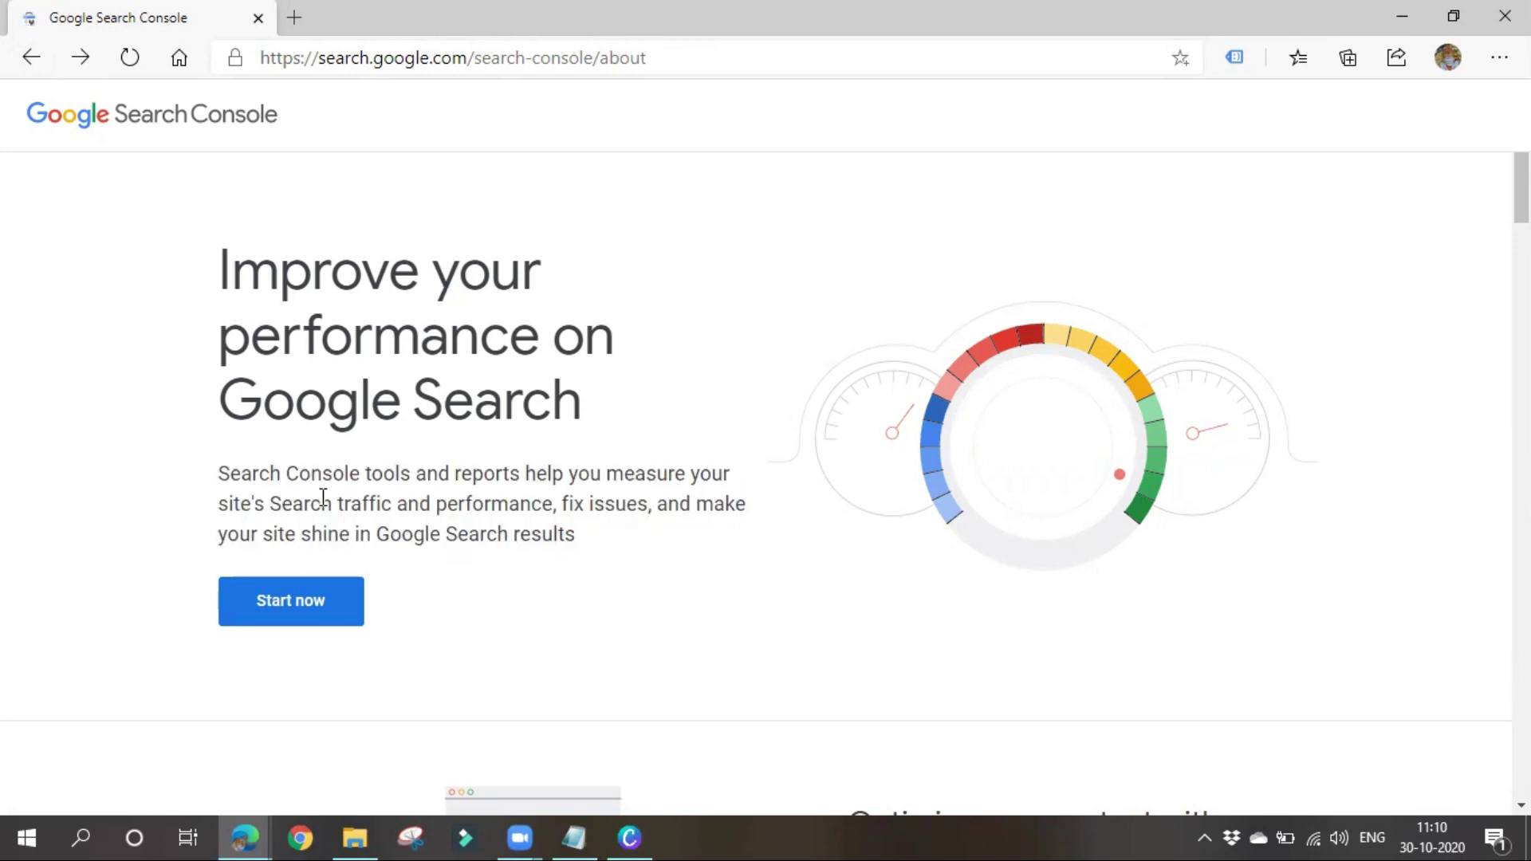
left_click_drag(271, 503, 485, 502)
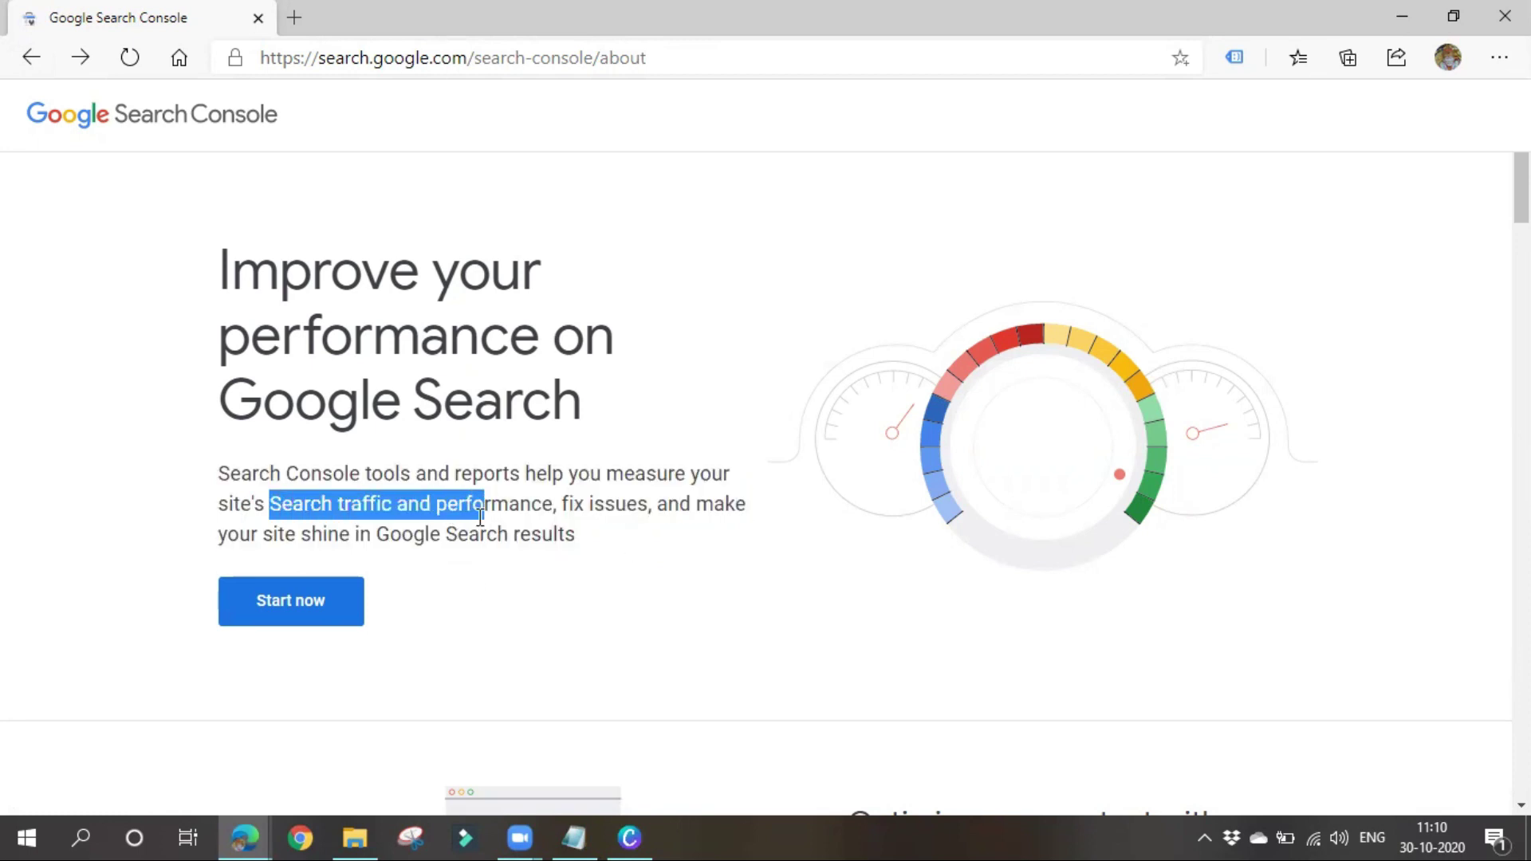
left_click(495, 501)
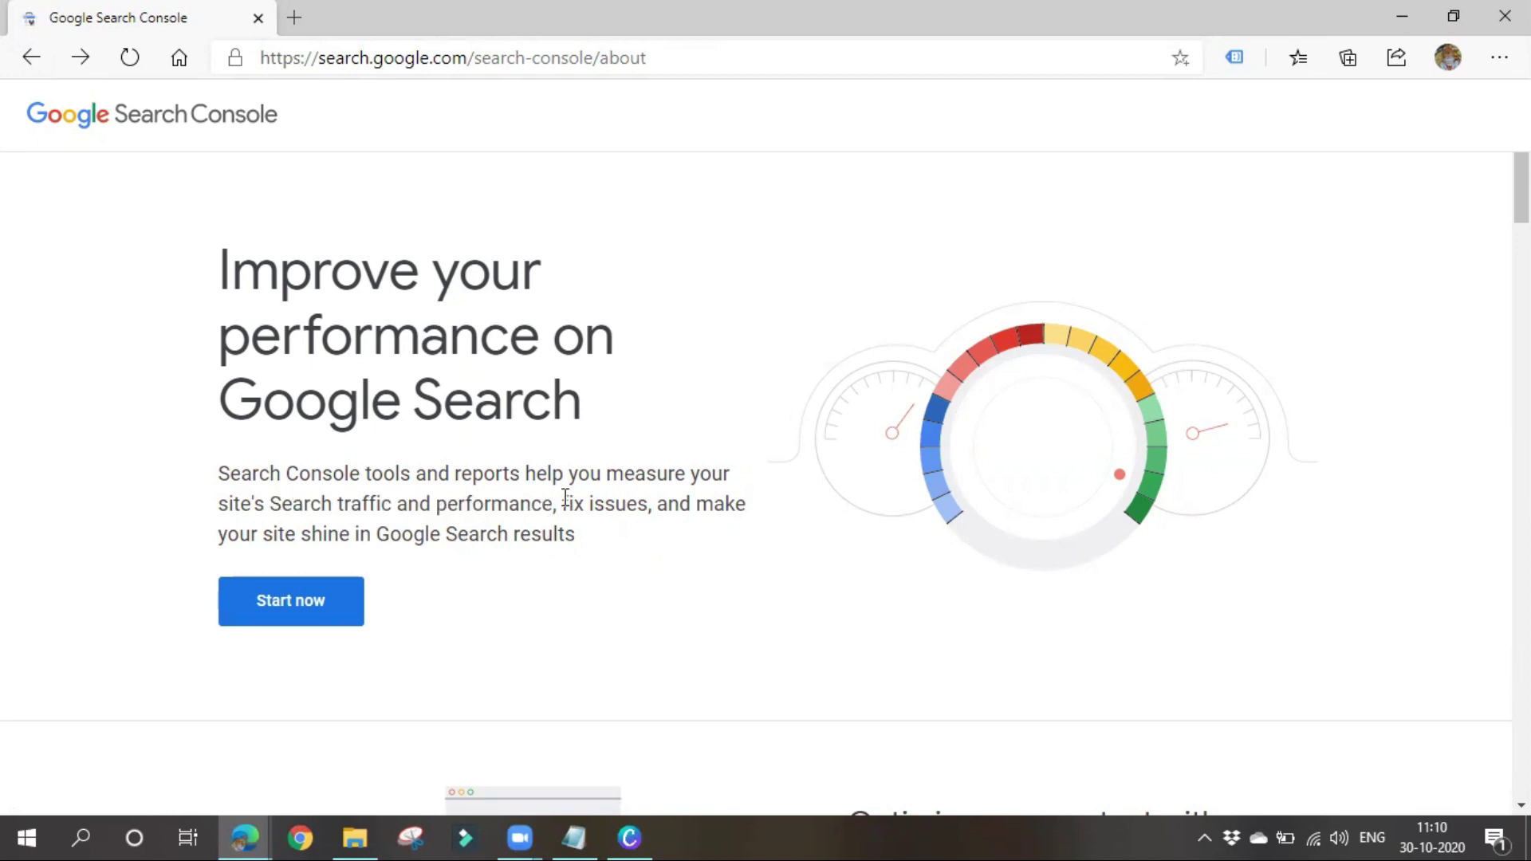
left_click_drag(560, 506, 598, 571)
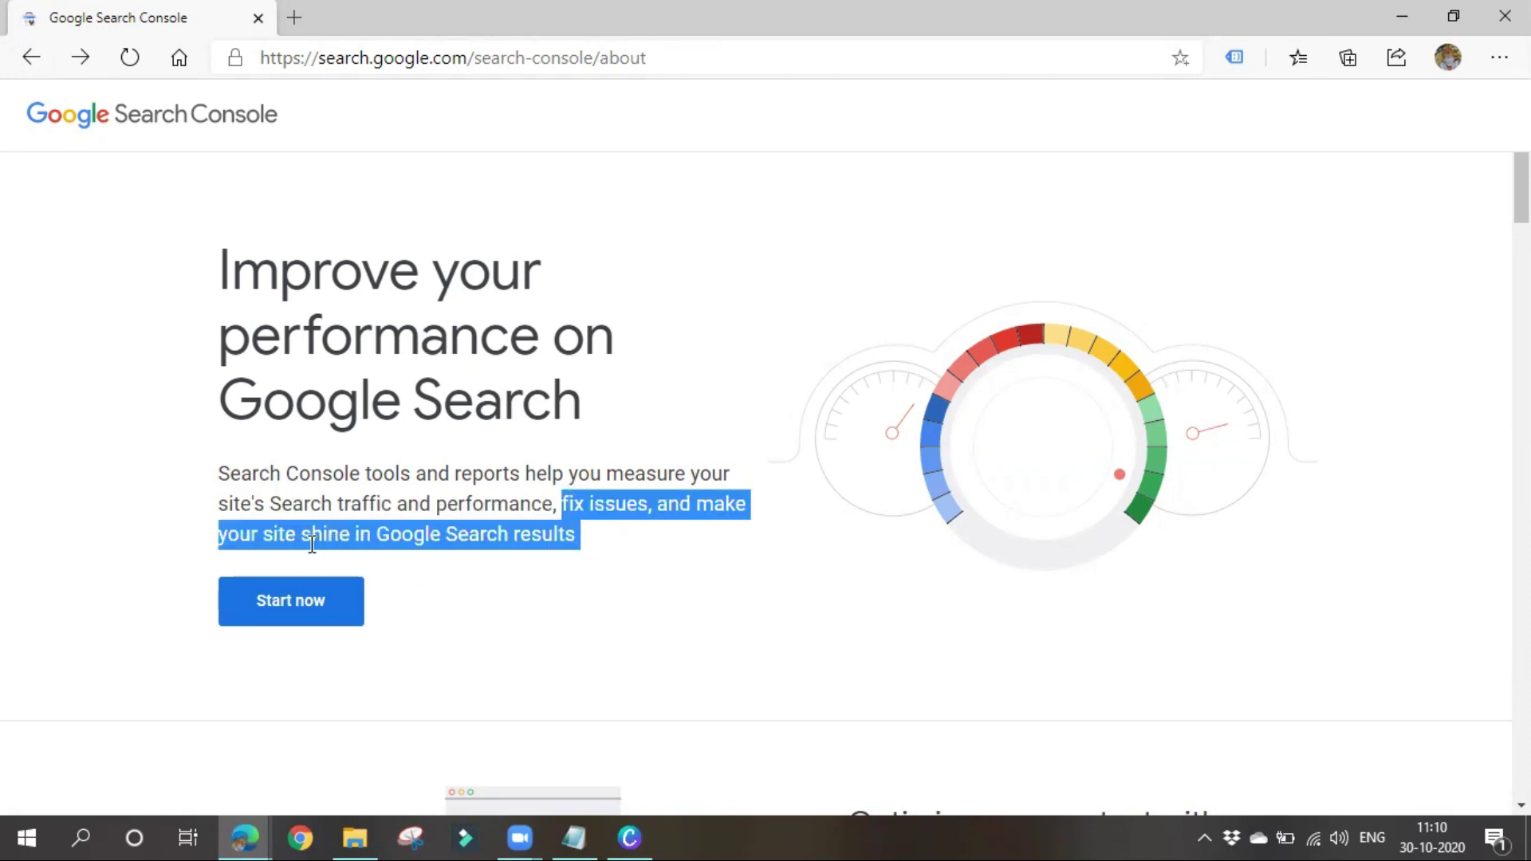
left_click(501, 650)
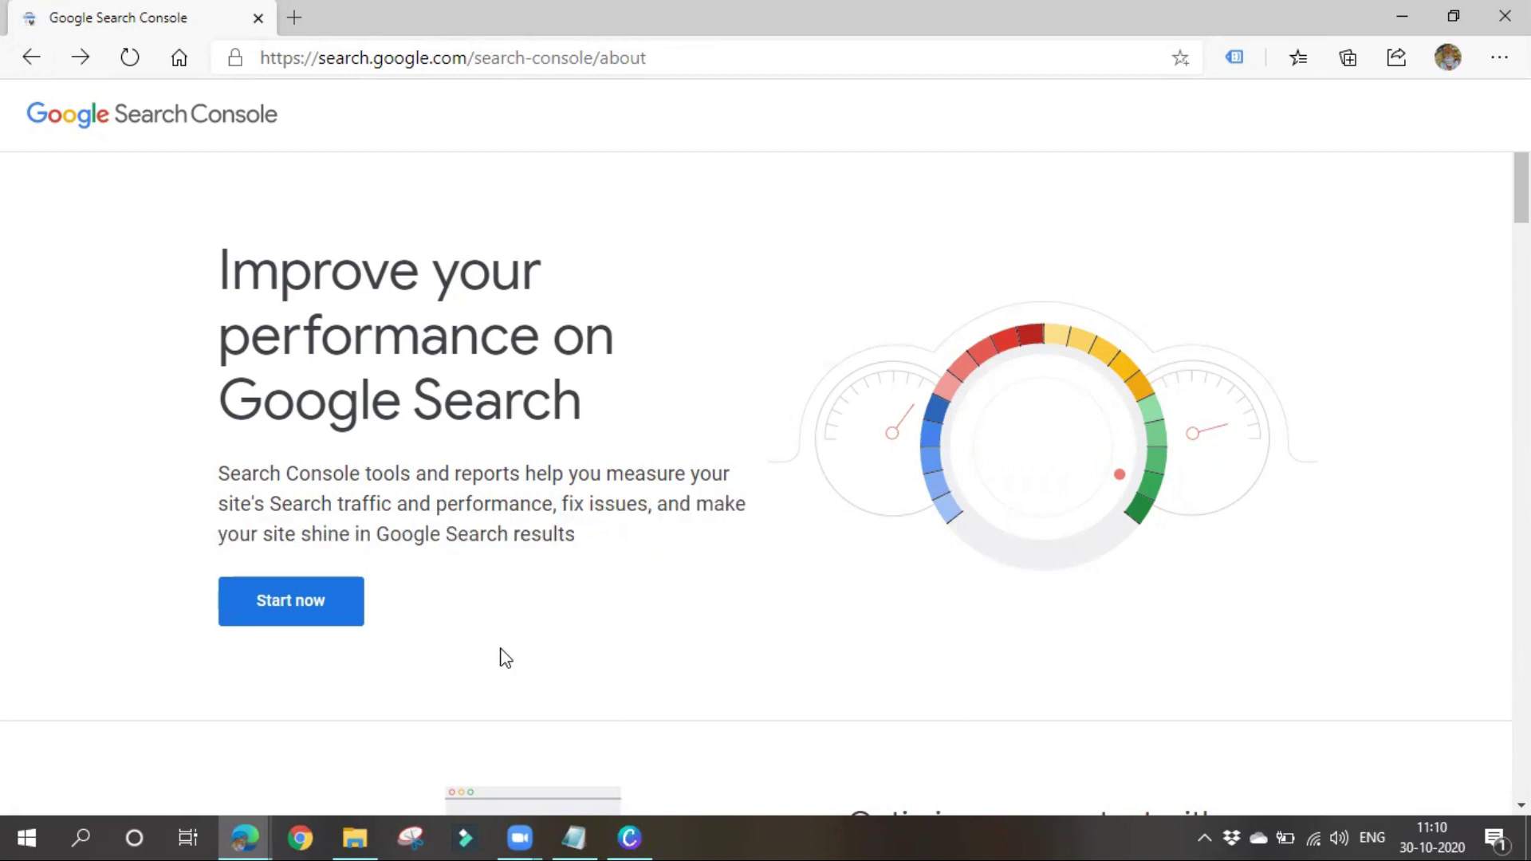
Start Search Console and choose the URL prefix property type on the welcome page
left_click(289, 598)
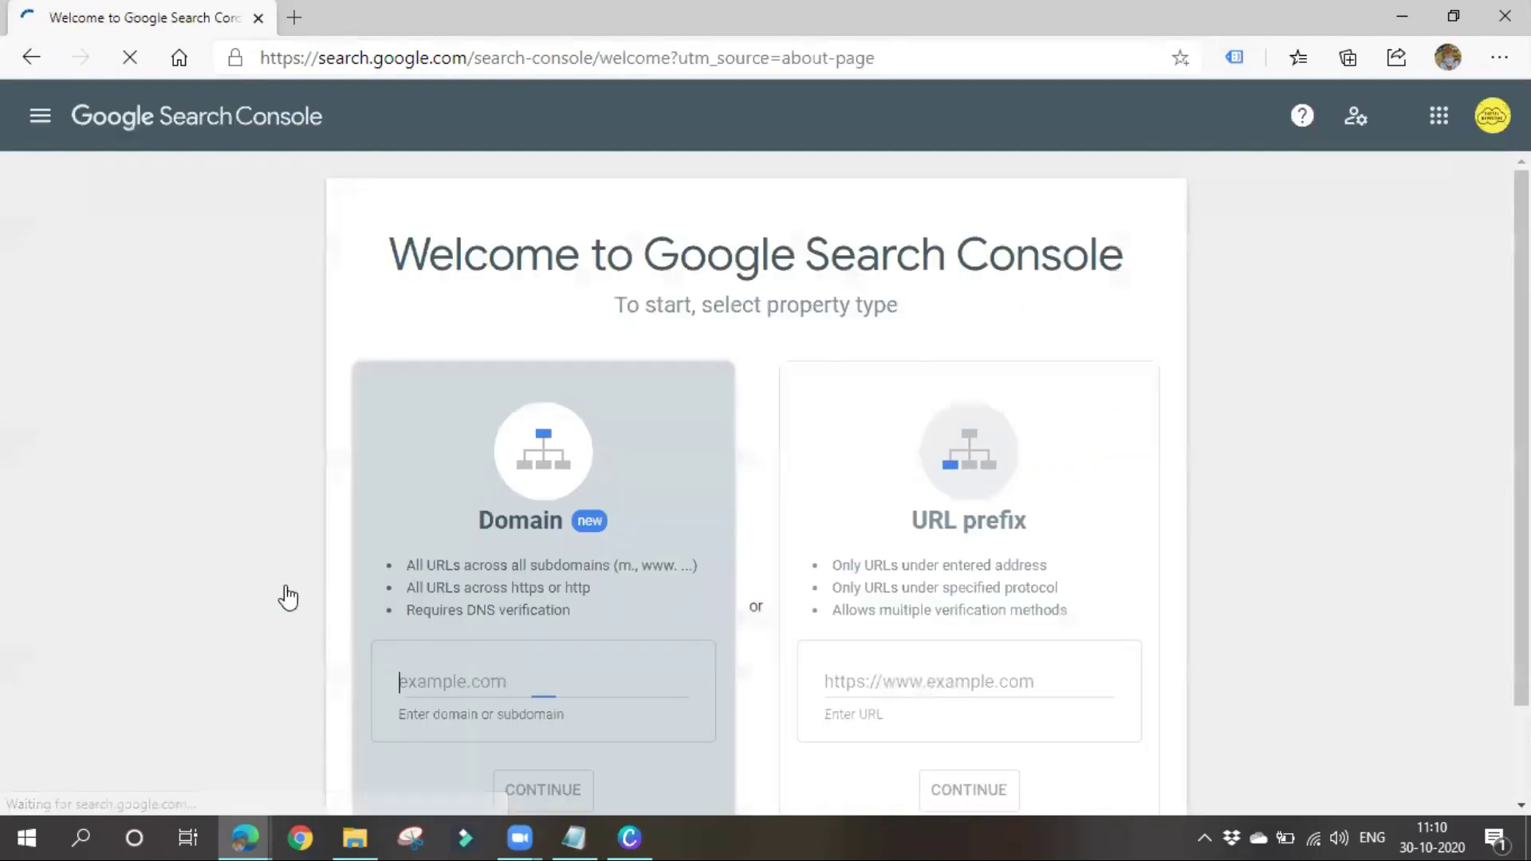
scroll(1117, 494, "down", 2)
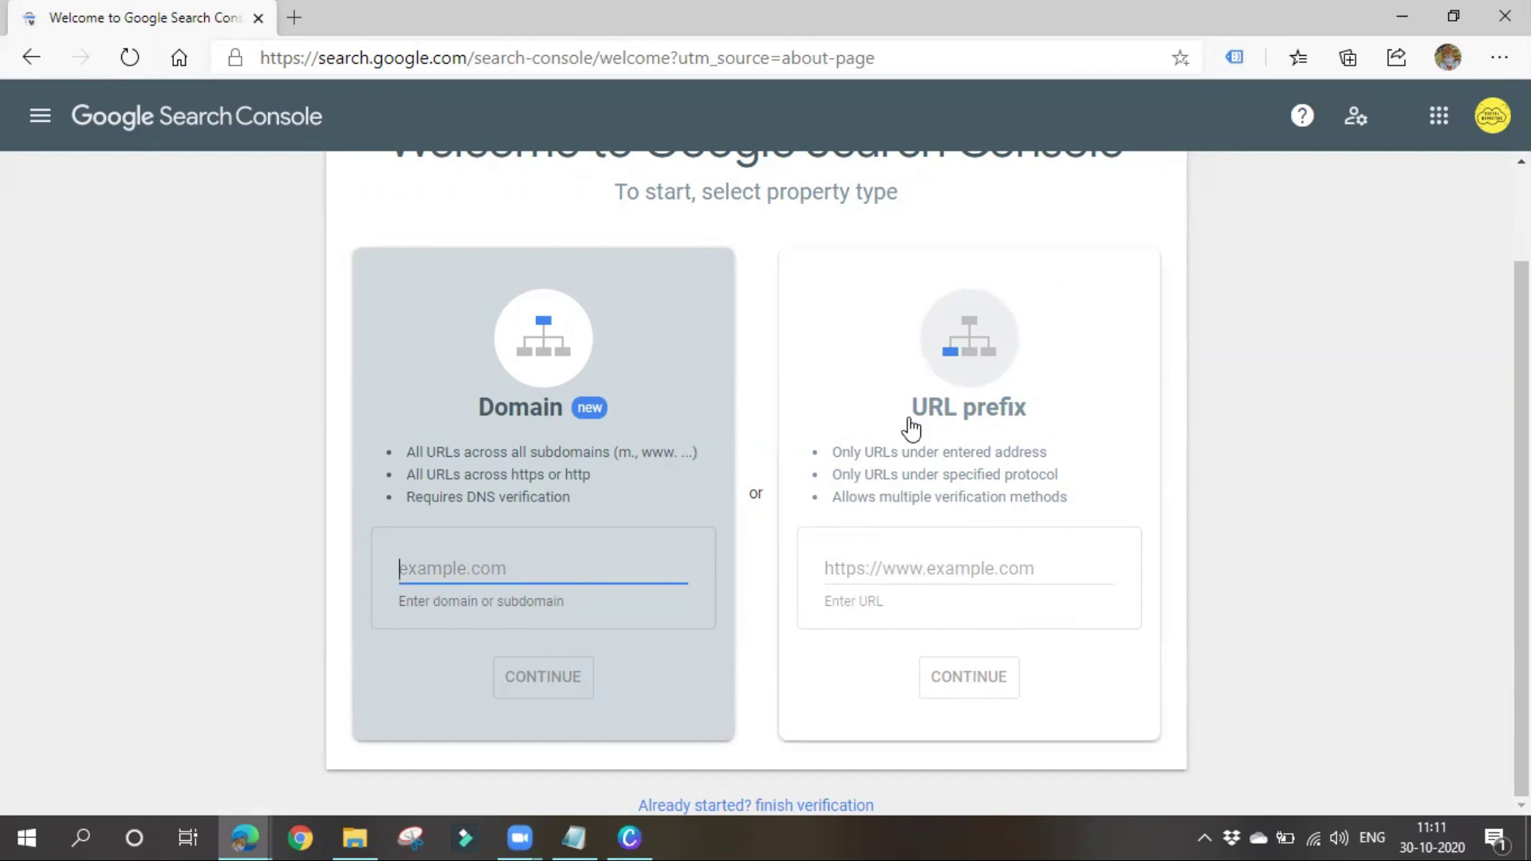
left_click(927, 561)
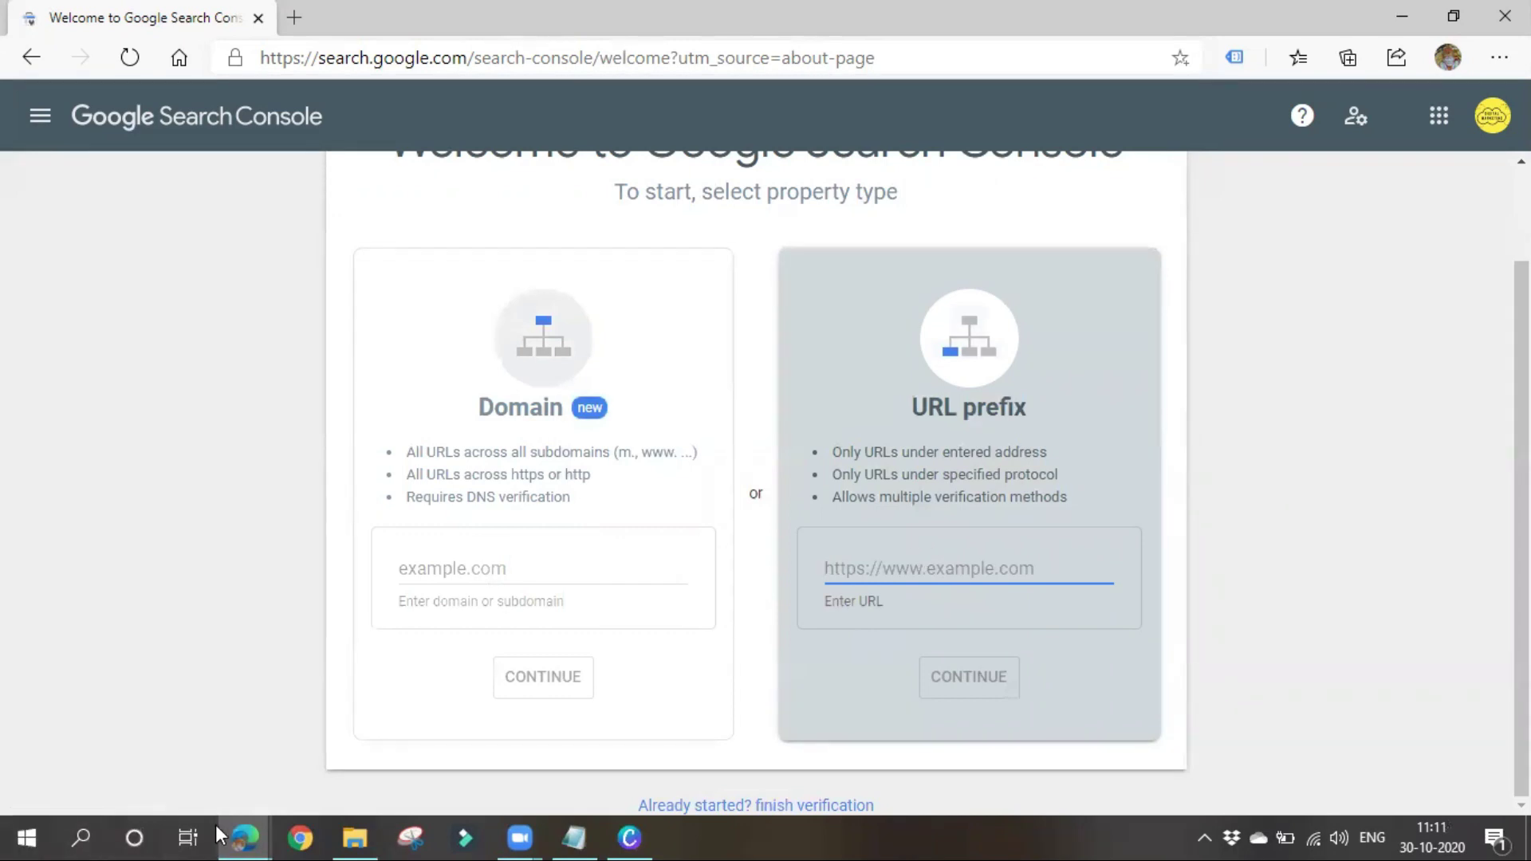
mouse_move(246, 835)
left_click(164, 726)
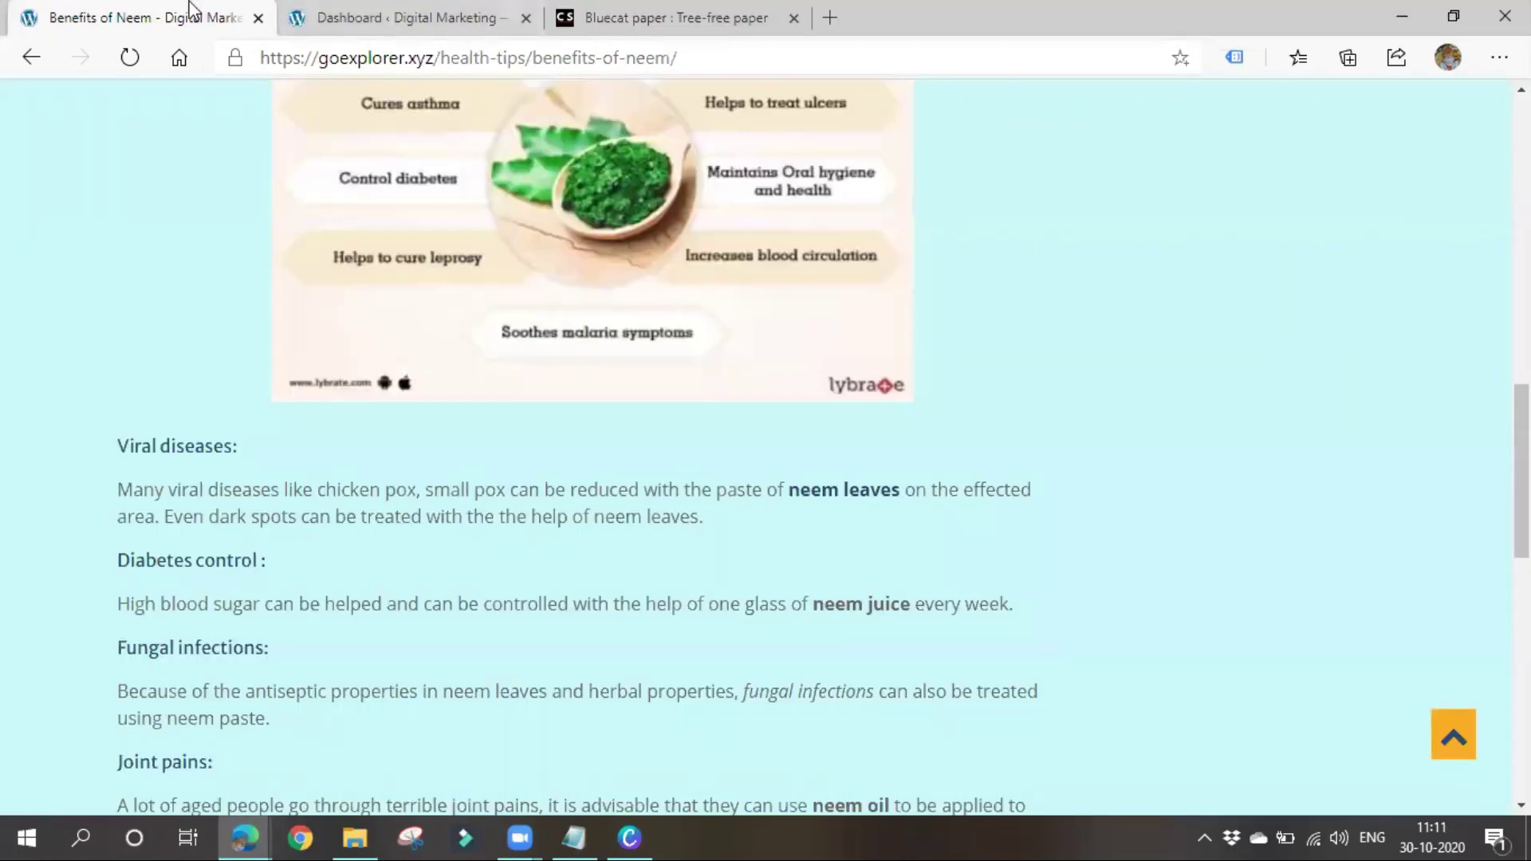
scroll(274, 271, "up", 10)
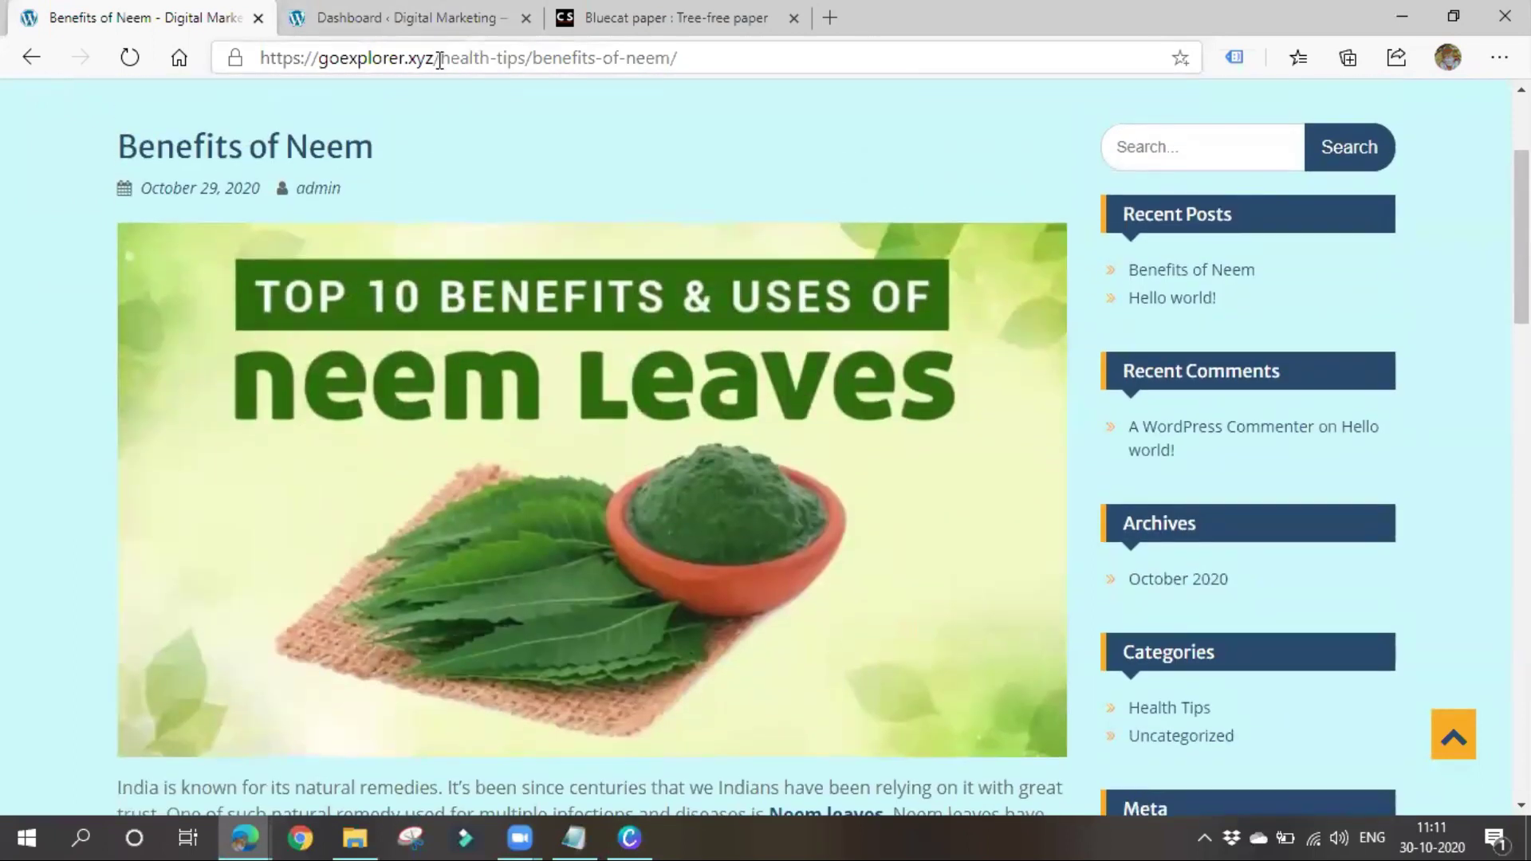
left_click_drag(444, 57, 254, 71)
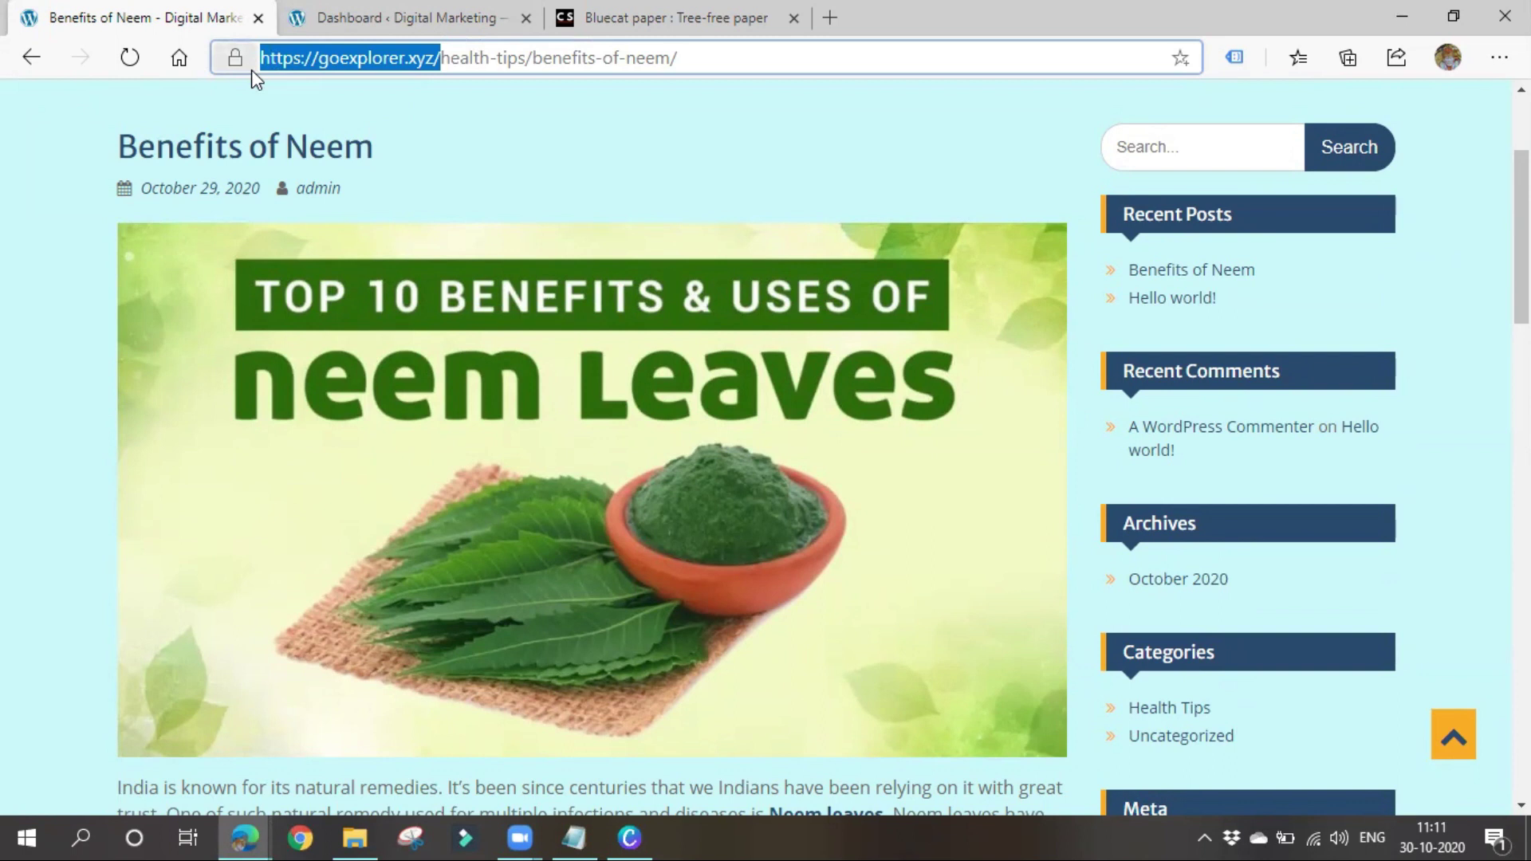
left_click(343, 13)
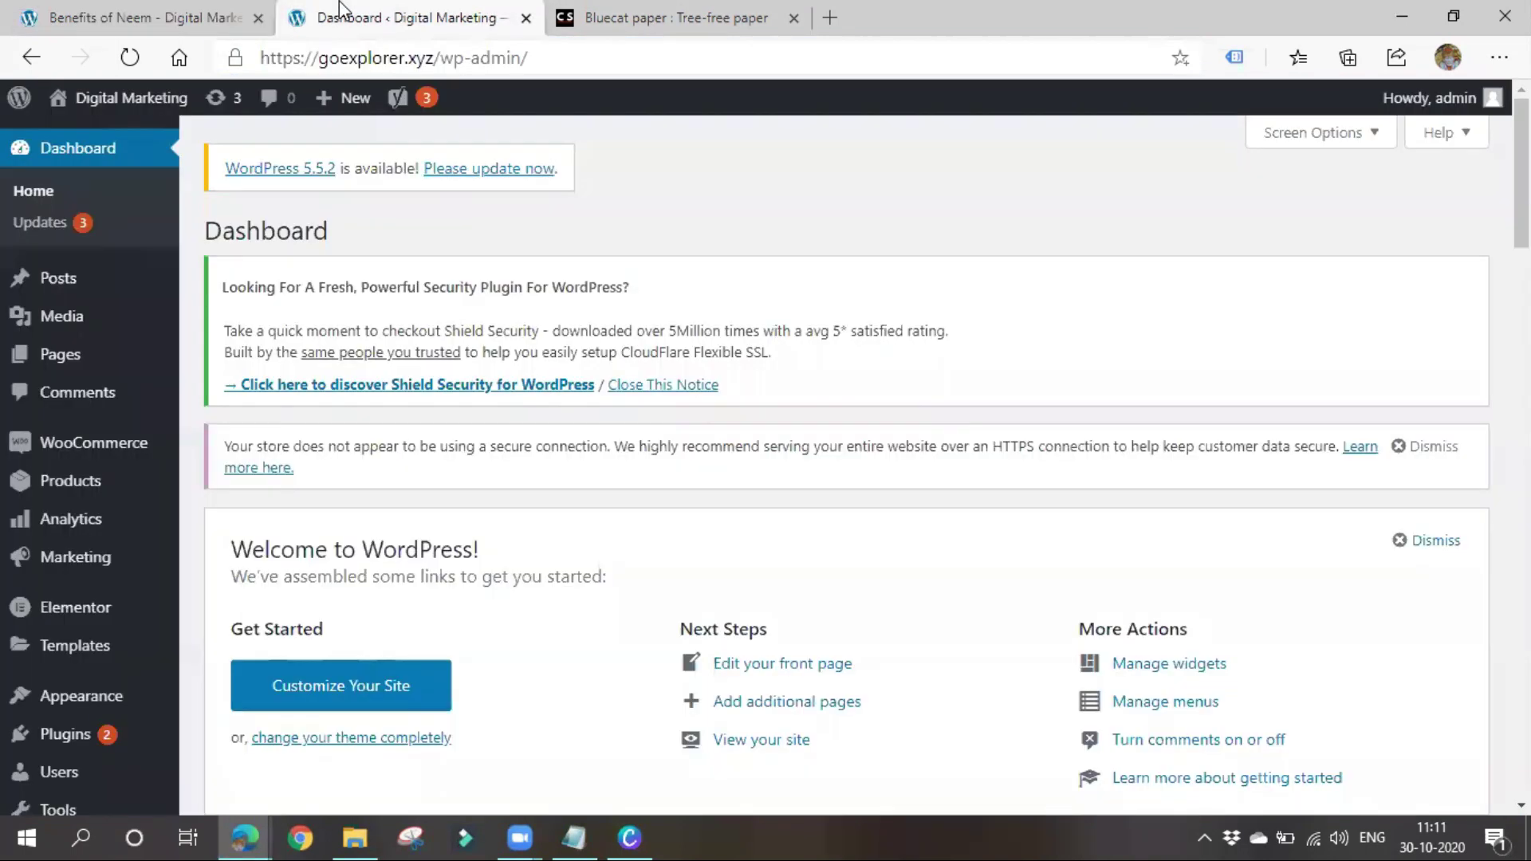
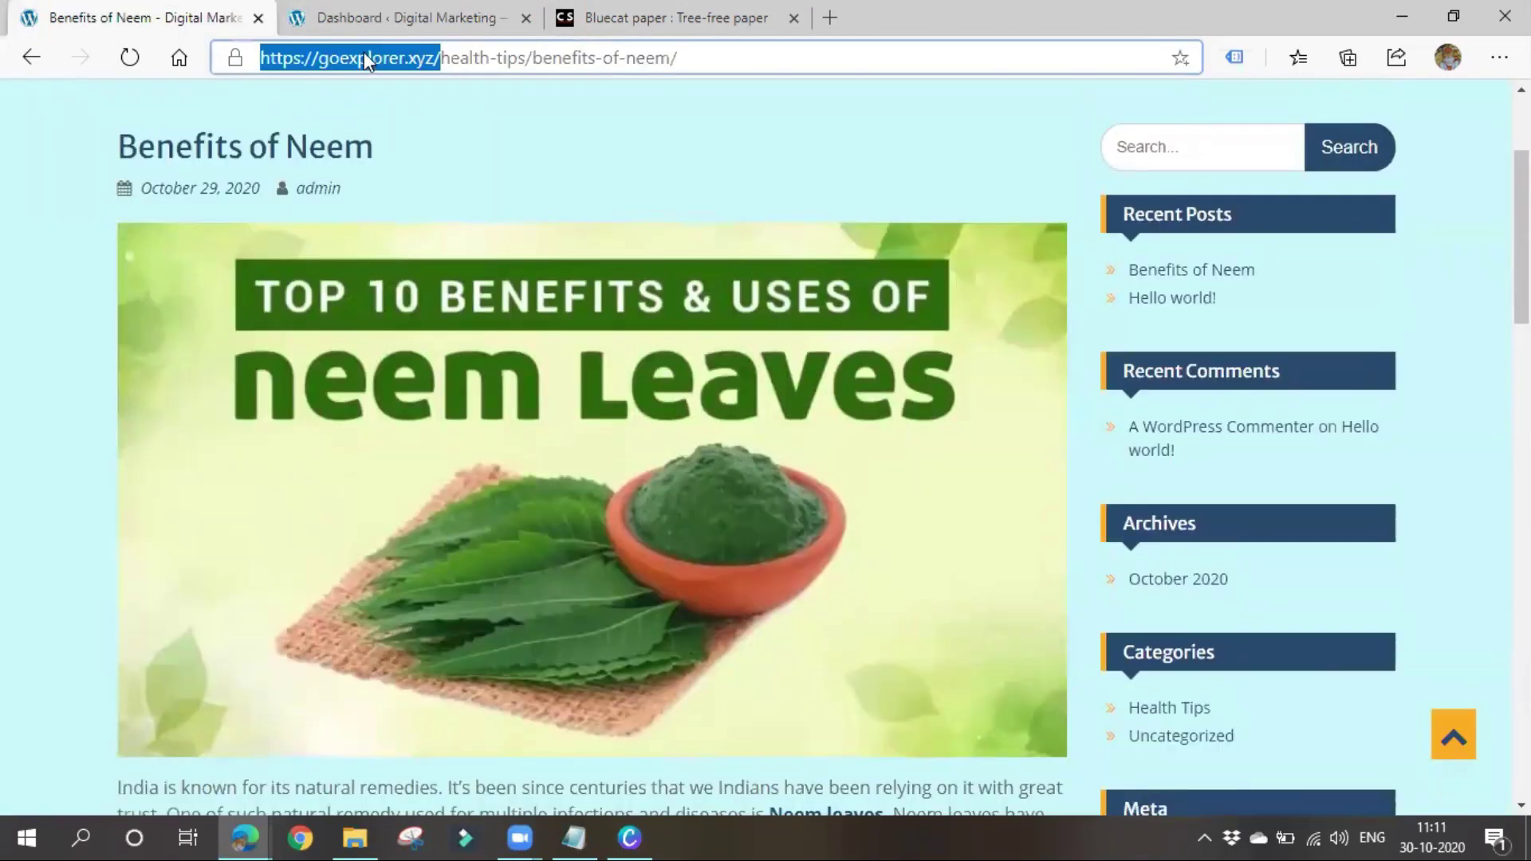
mouse_move(245, 837)
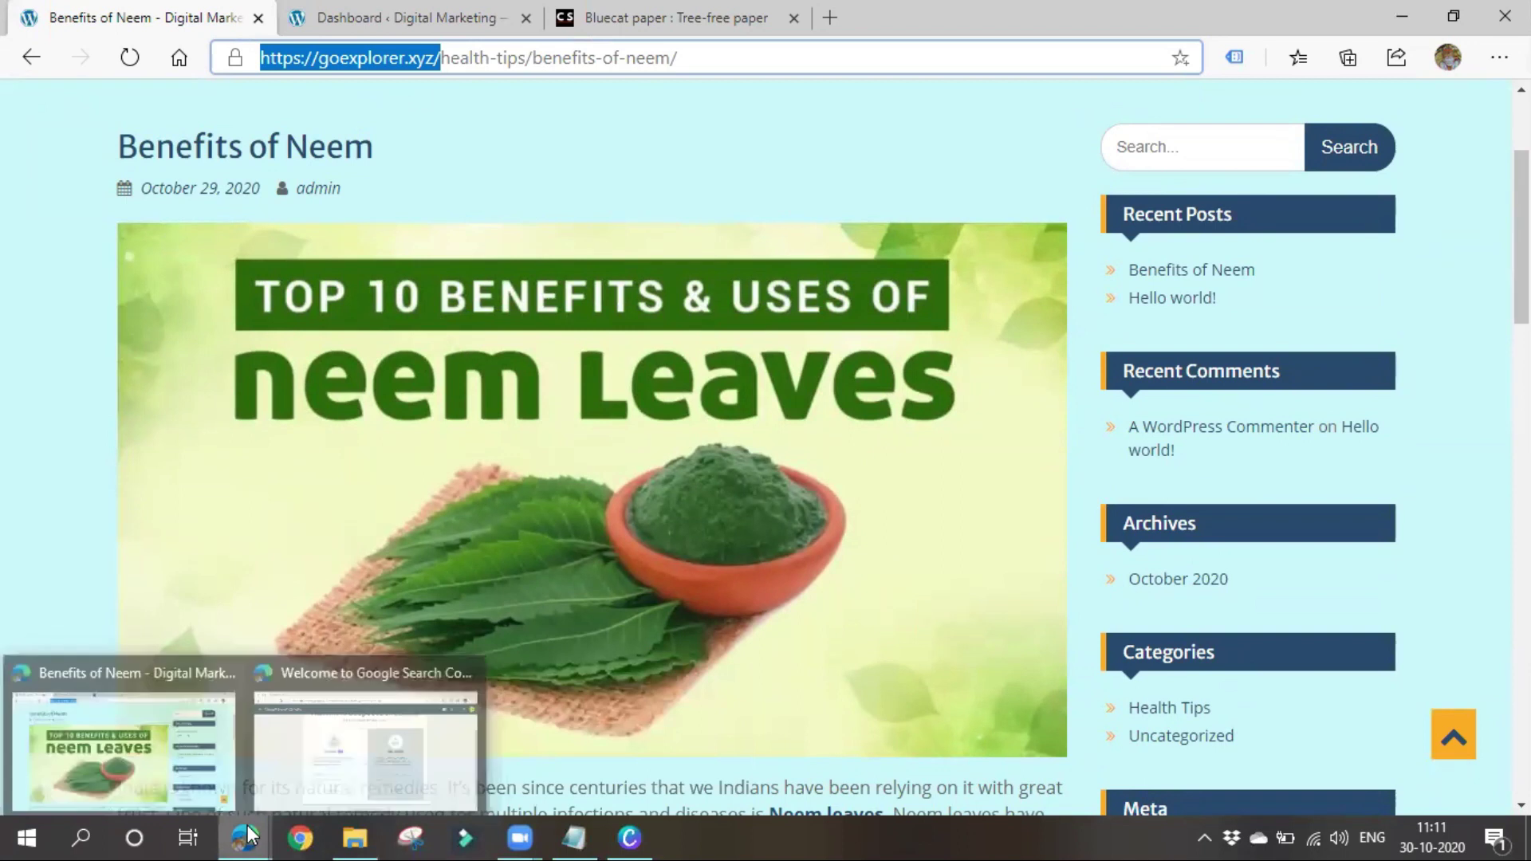
left_click(390, 758)
type("https://goexplorer.xyz/")
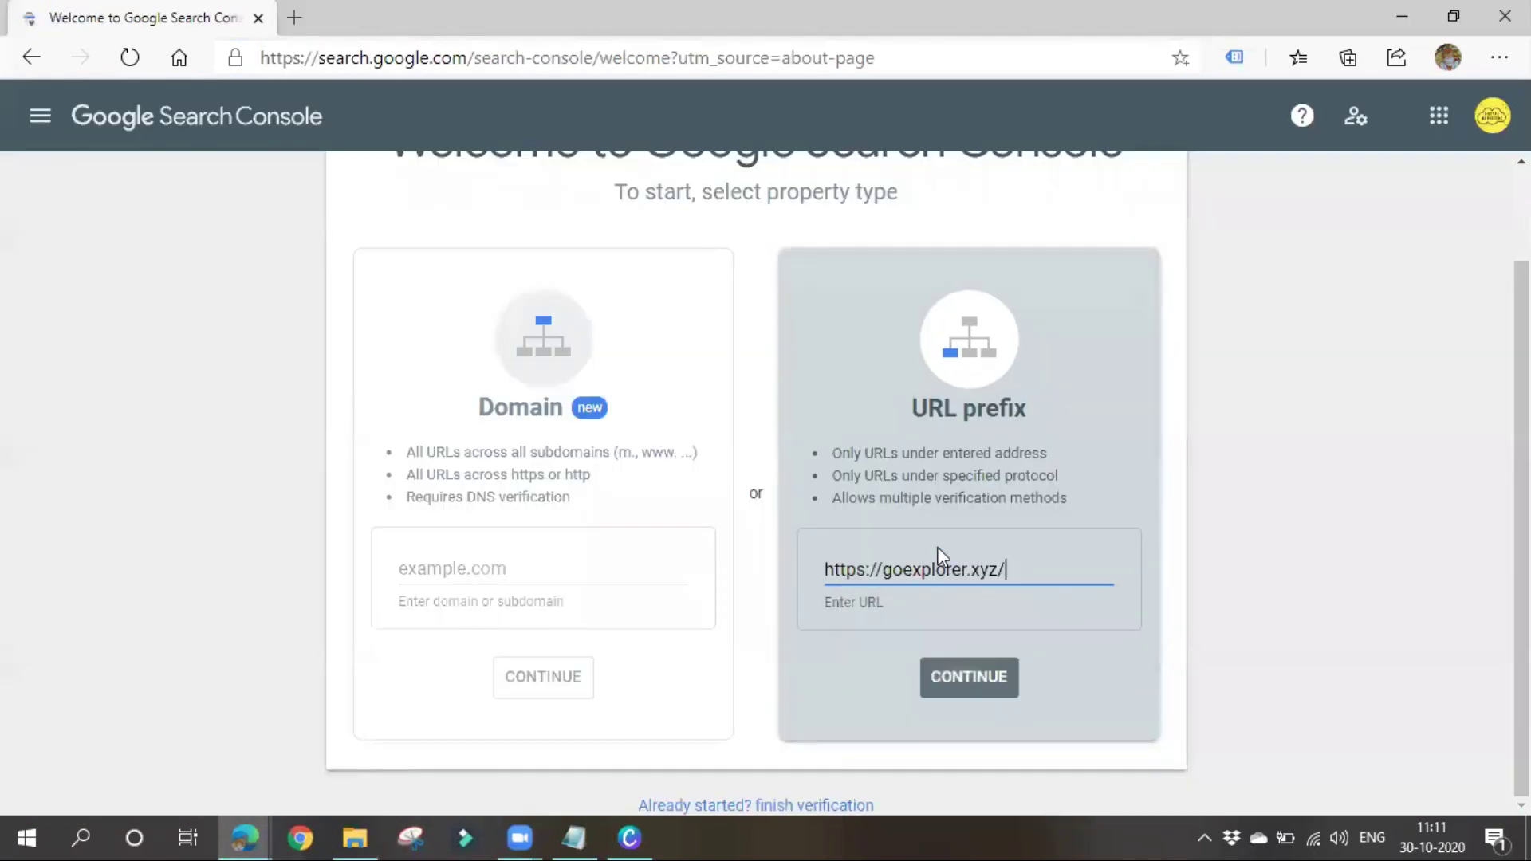
left_click(979, 693)
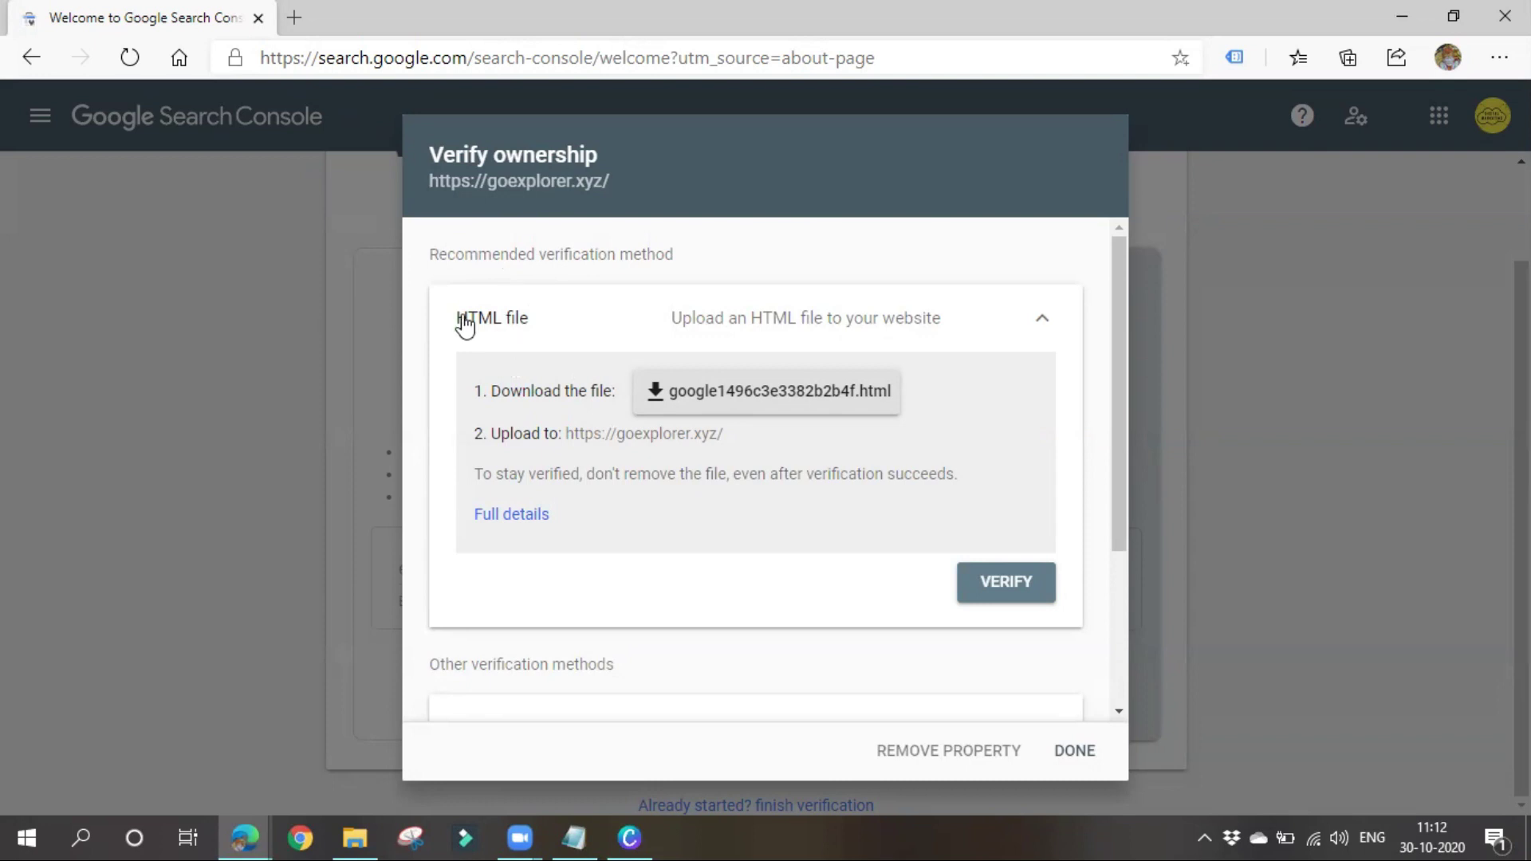
Expand the HTML tag method, highlight its head-section placement note, then expand Google Analytics
scroll(585, 506, "down", 3)
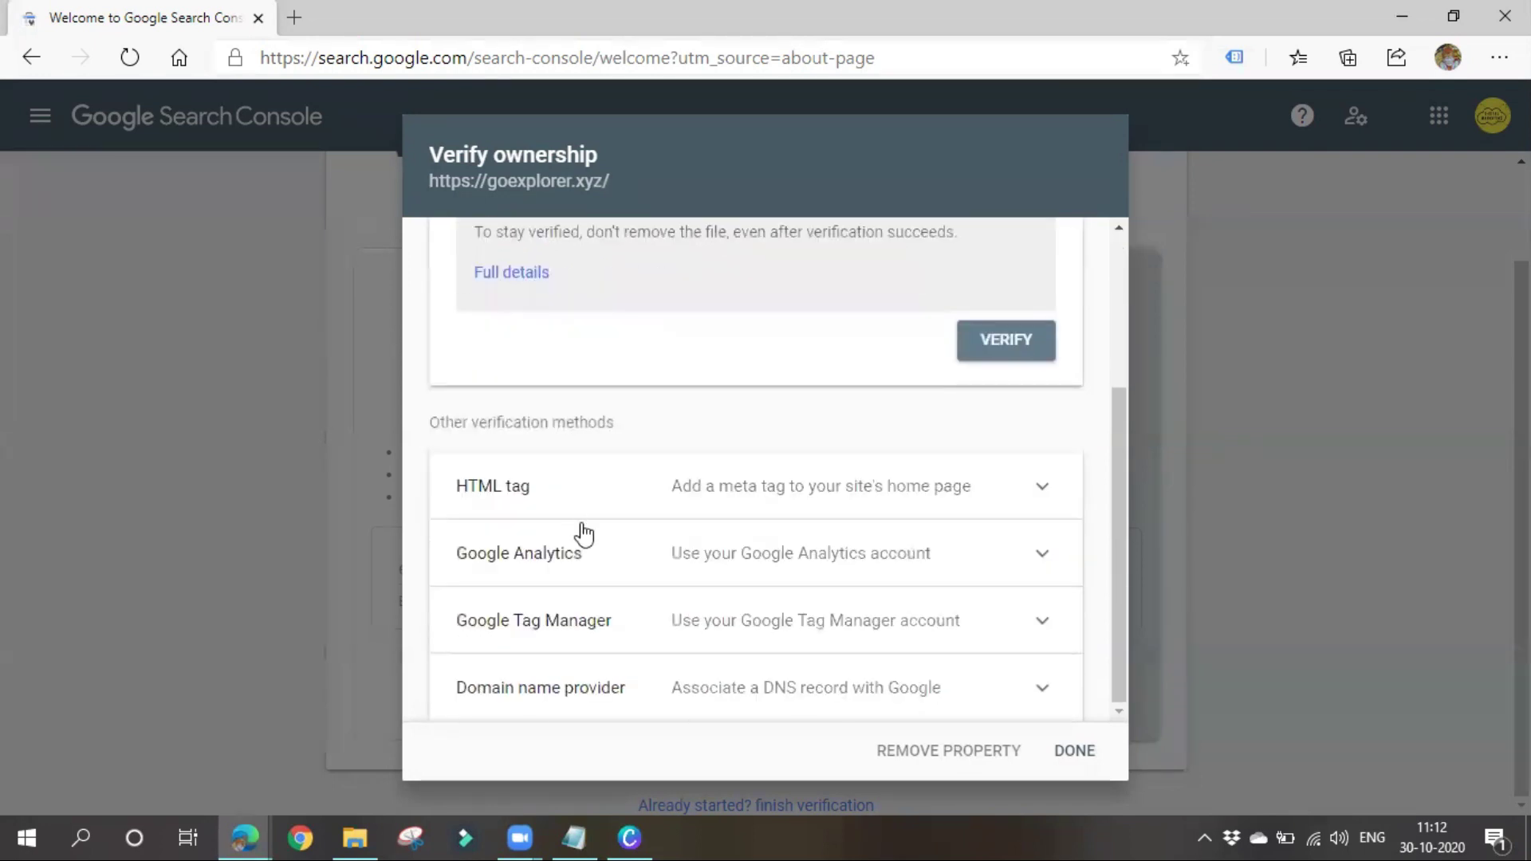
scroll(585, 533, "up", 3)
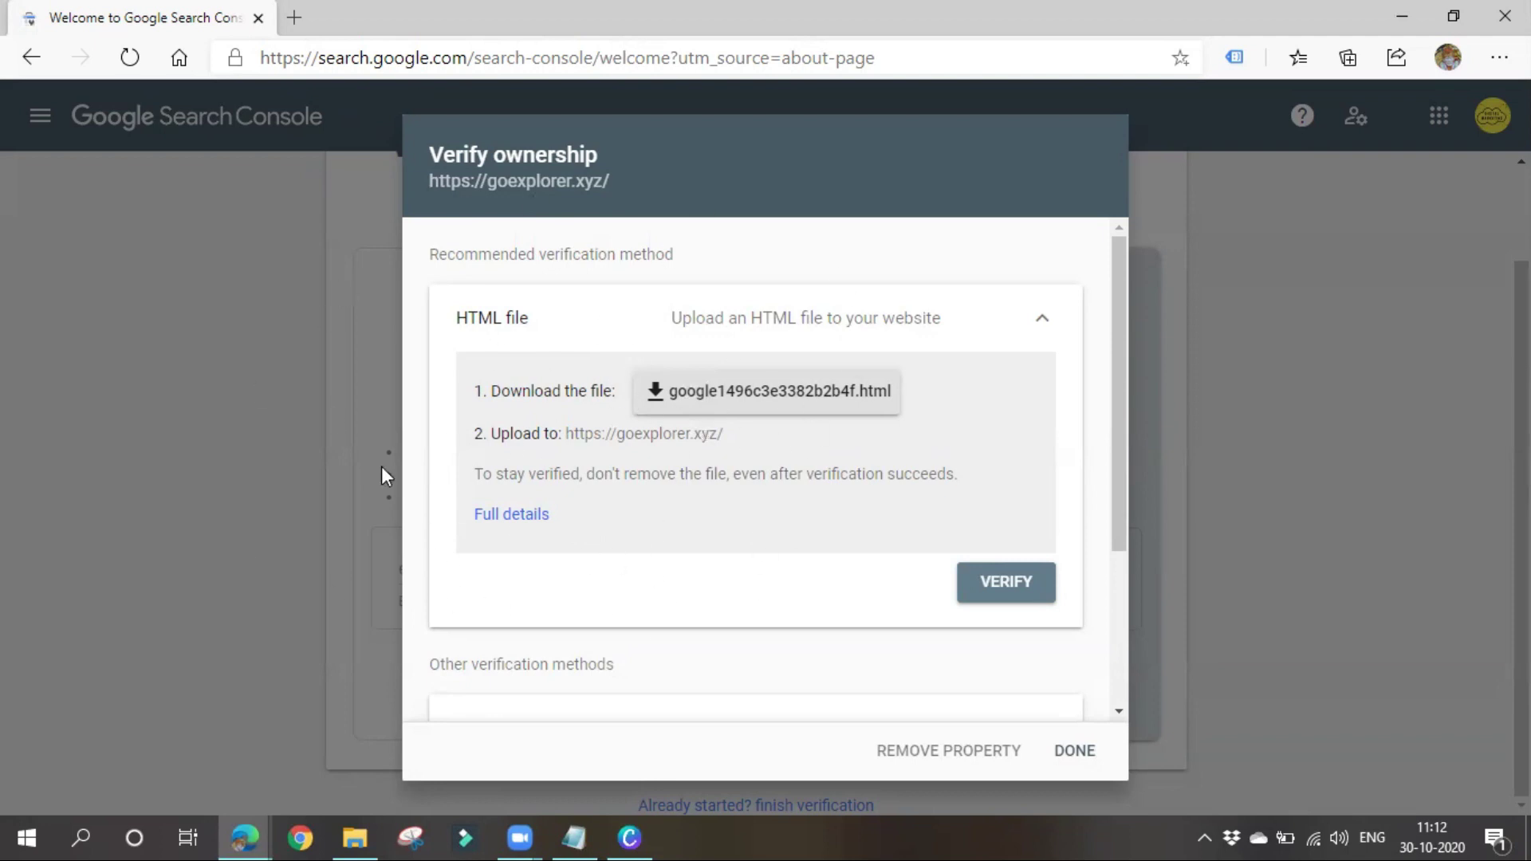
scroll(582, 524, "down", 3)
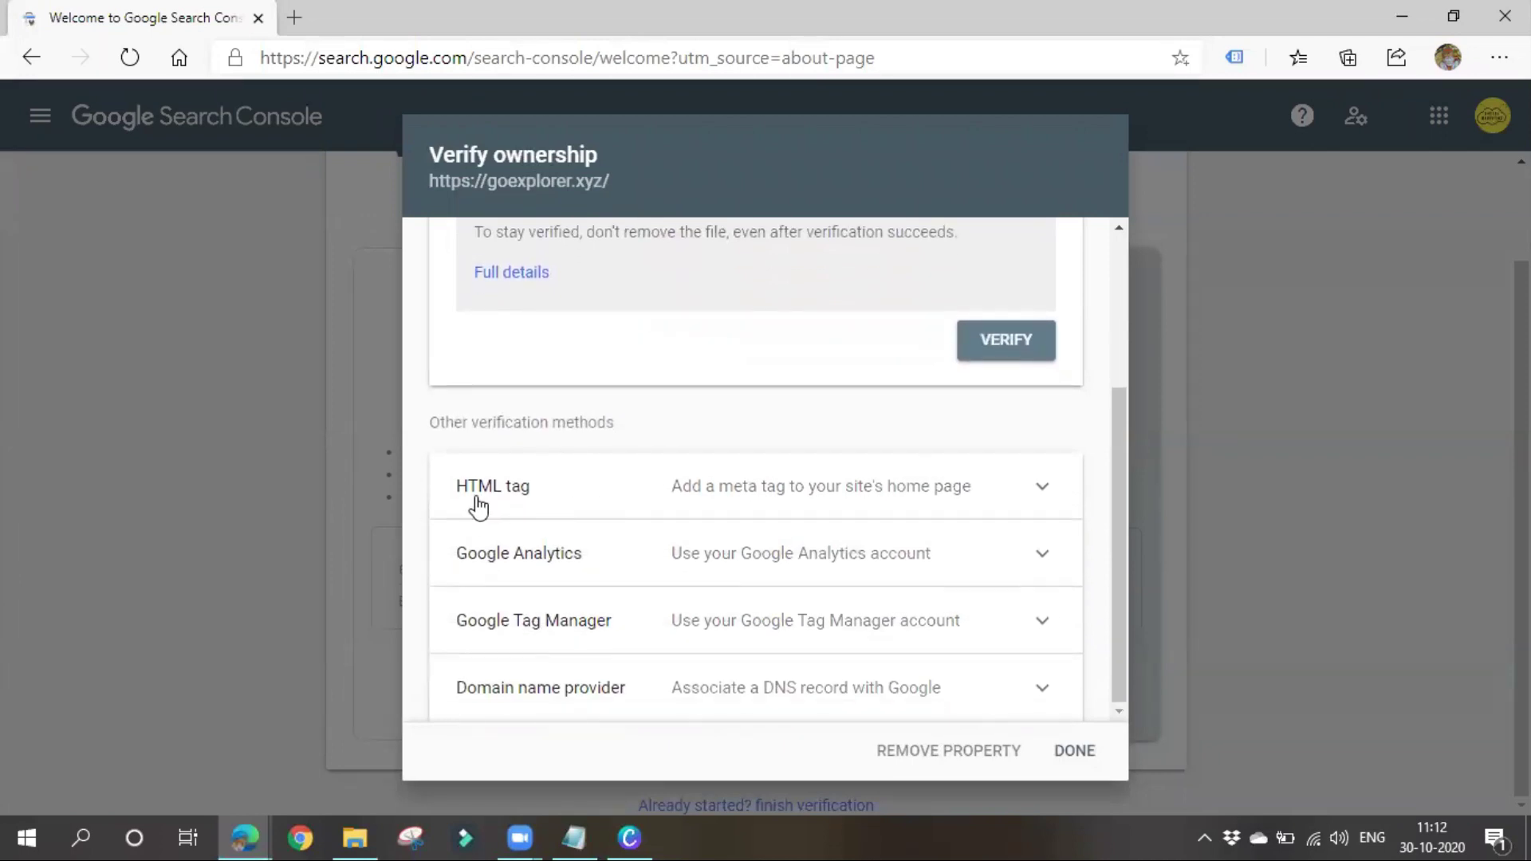
left_click(885, 514)
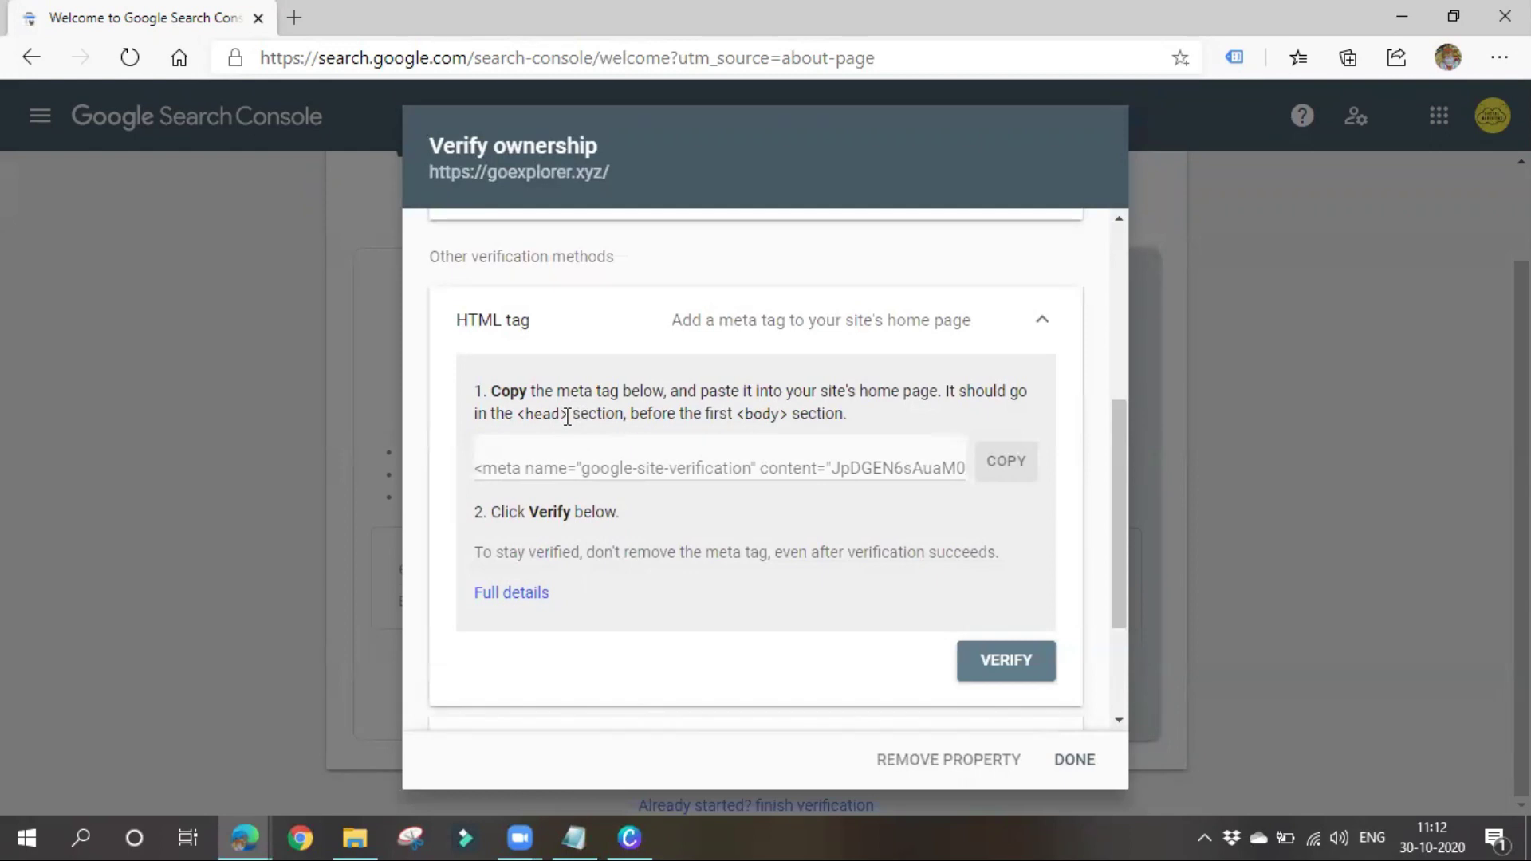
left_click_drag(567, 417, 871, 407)
left_click(909, 409)
left_click_drag(498, 419, 885, 413)
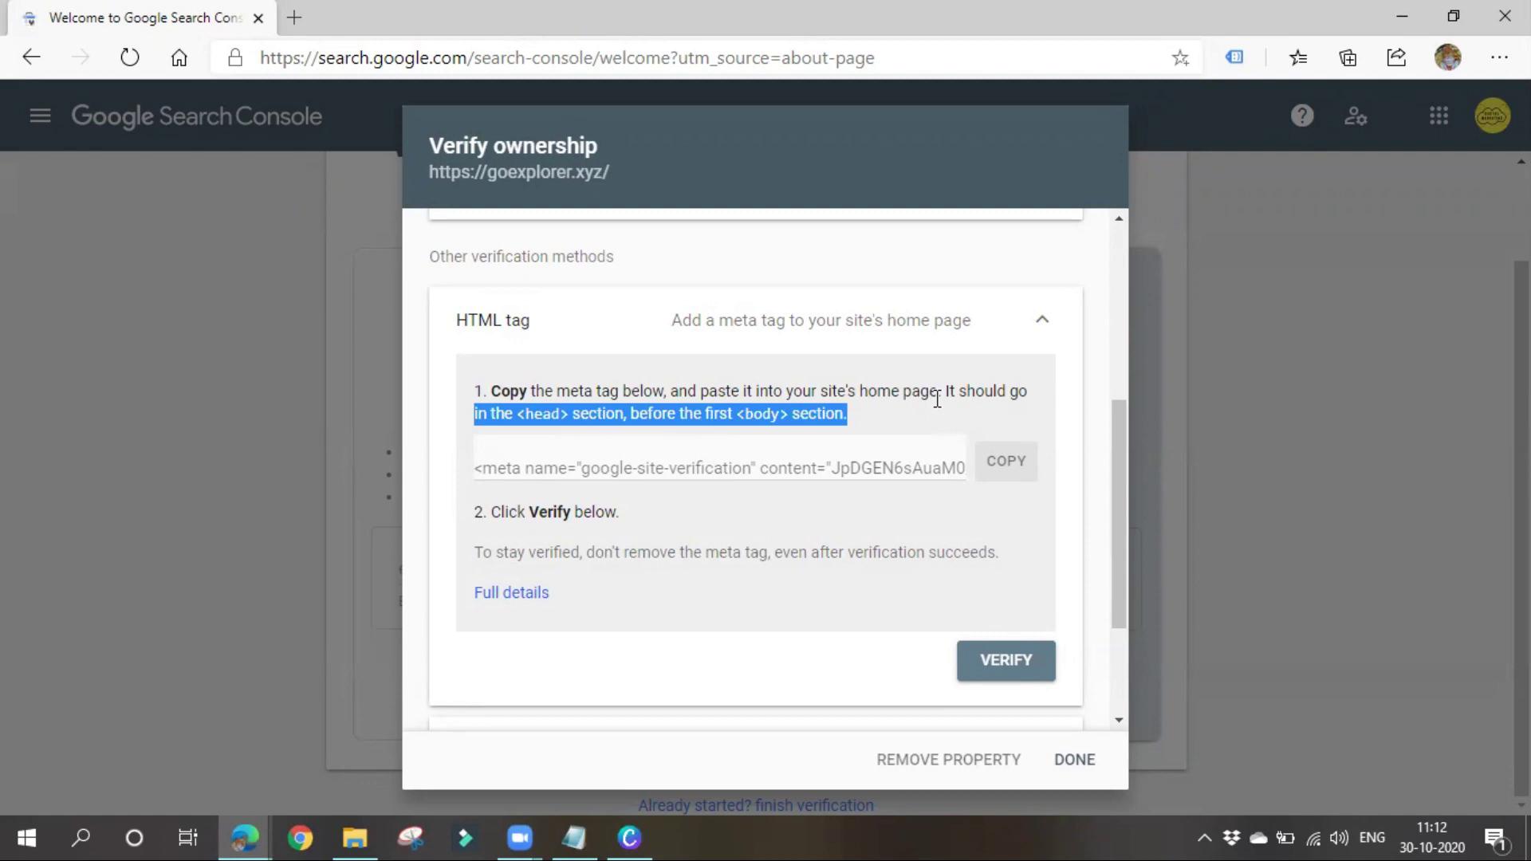
scroll(870, 492, "down", 2)
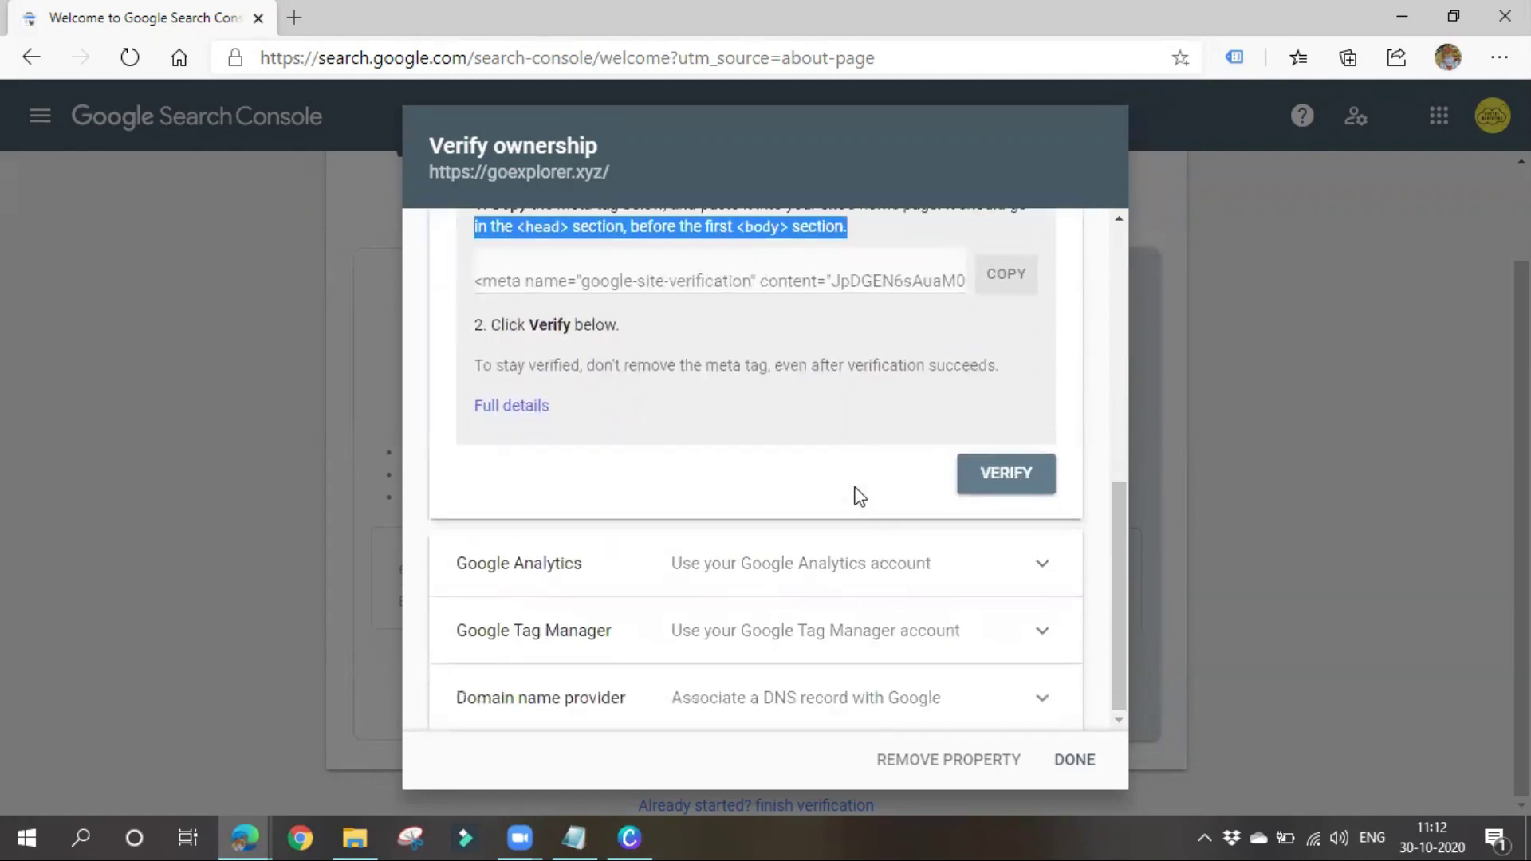
left_click(848, 563)
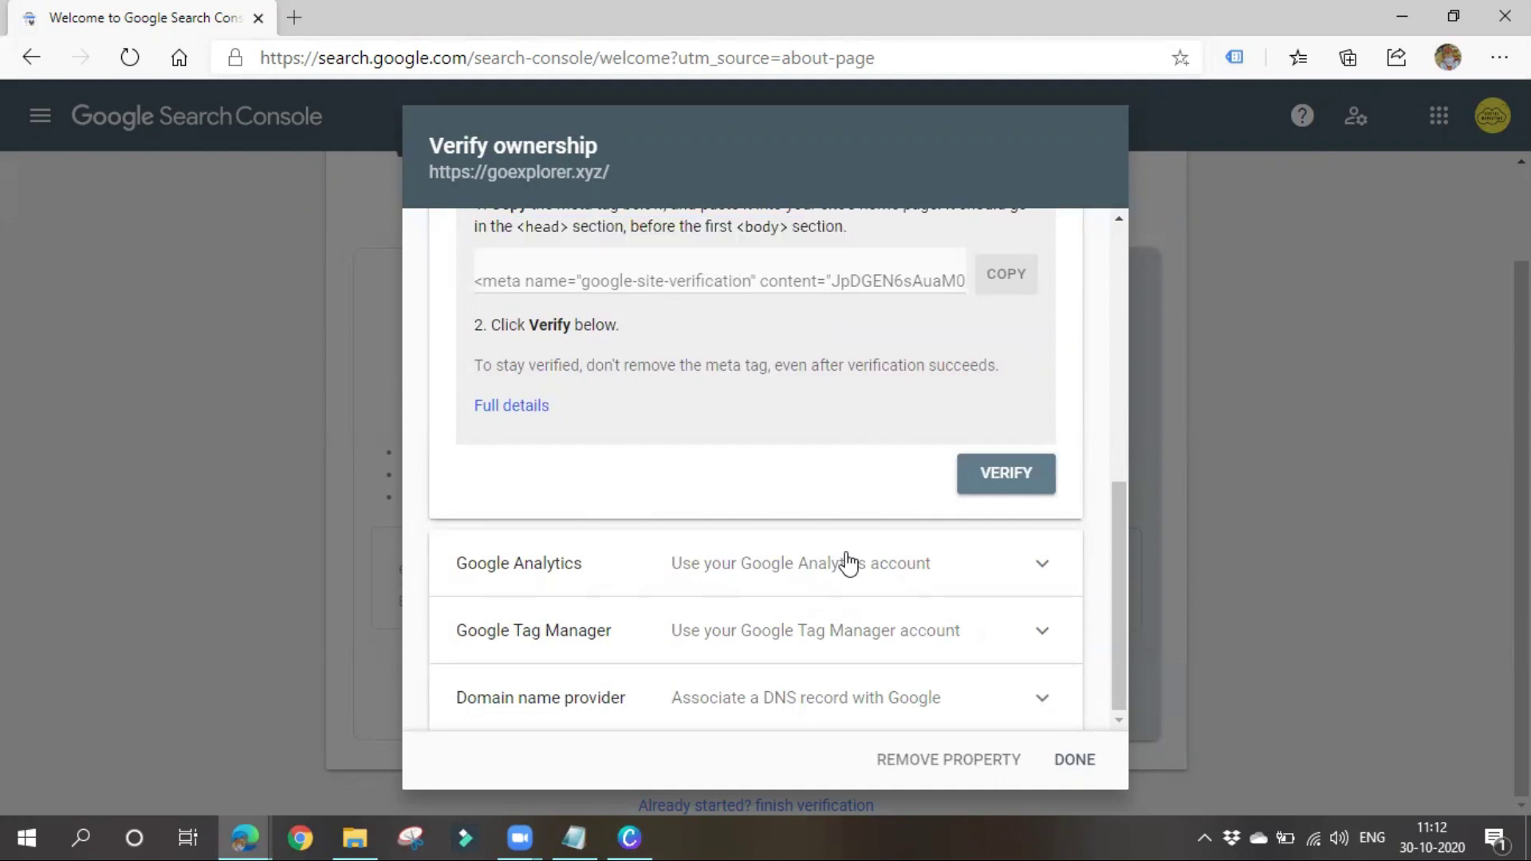
scroll(813, 547, "down", 3)
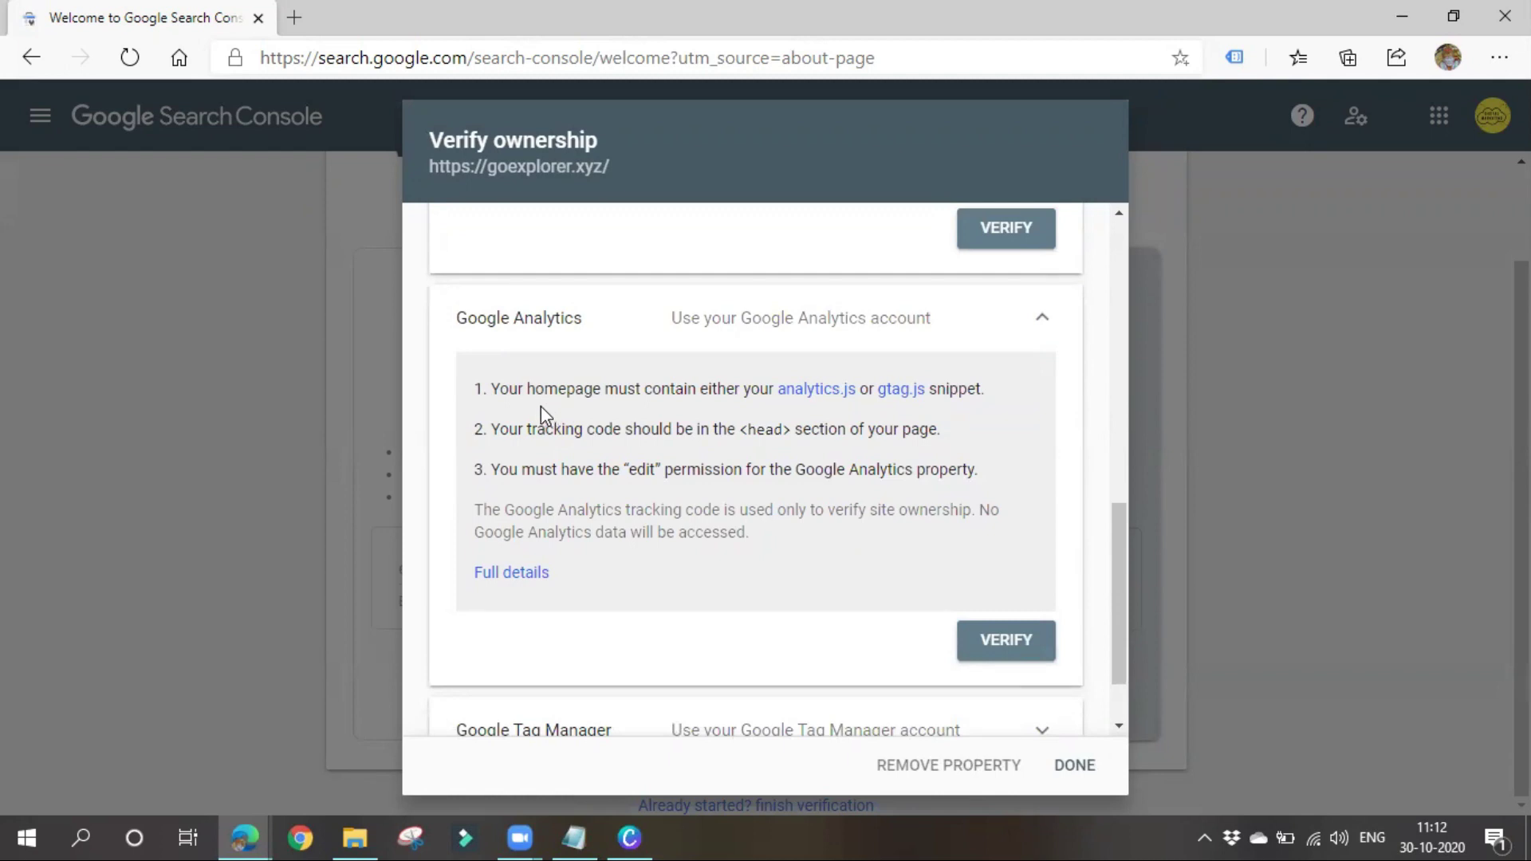
Expand the Google Tag Manager and DNS record methods, then scroll back toward HTML tag
scroll(541, 406, "down", 1)
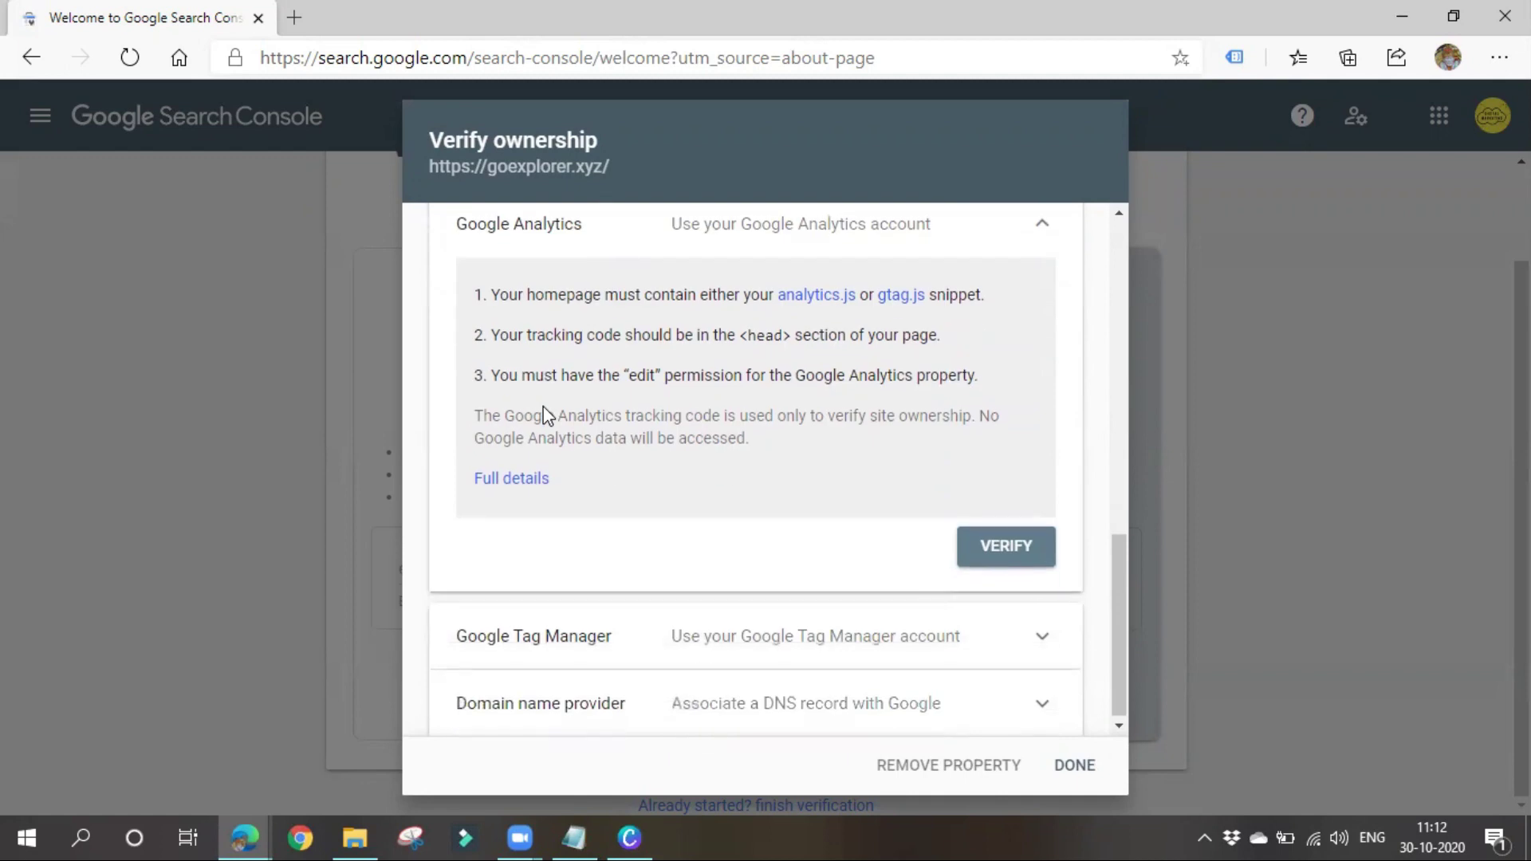
left_click(530, 638)
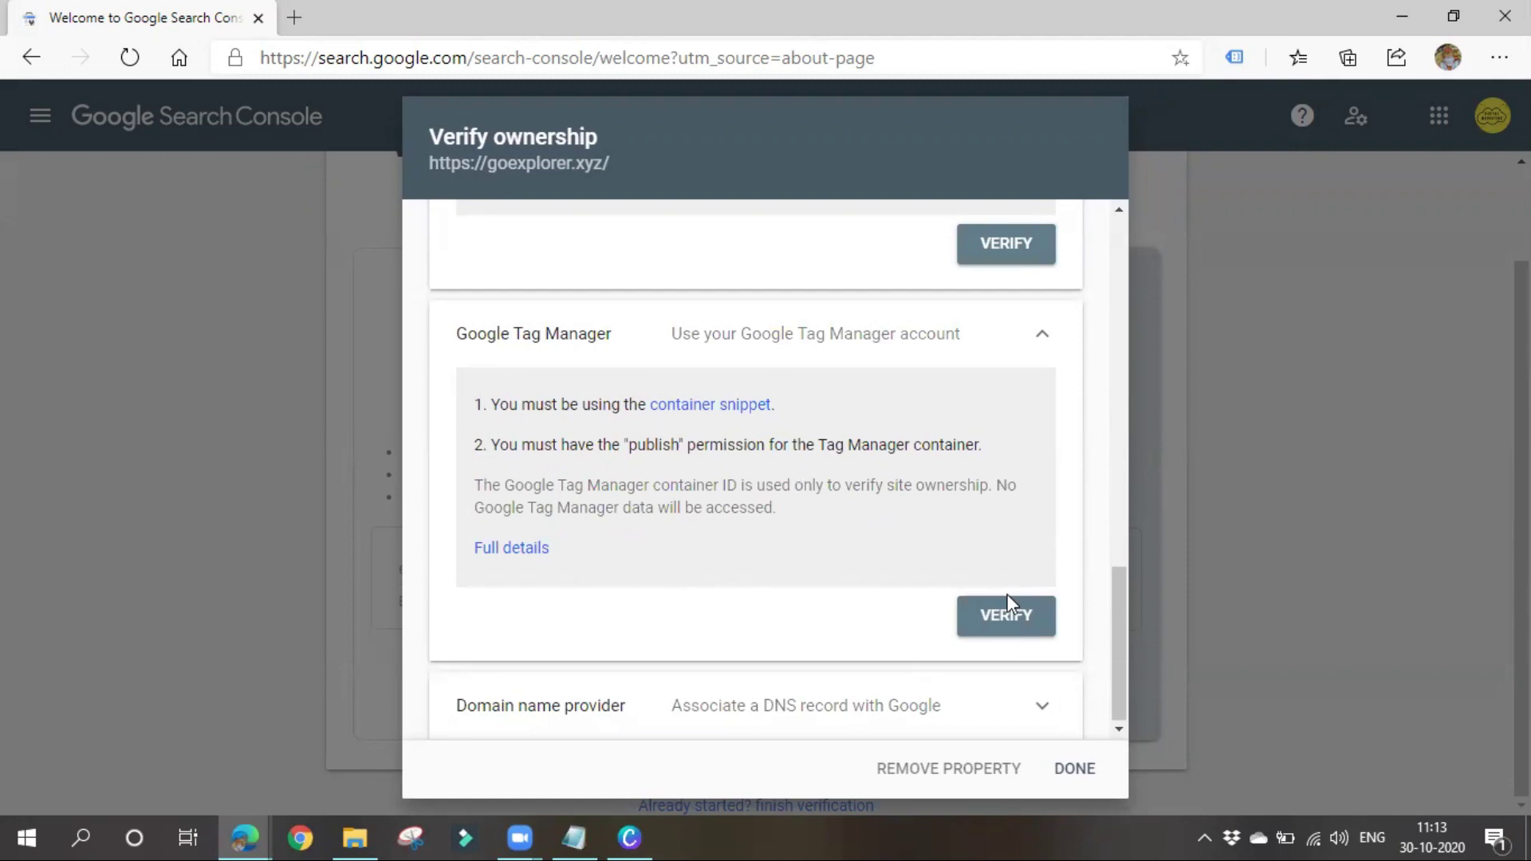
scroll(653, 606, "up", 3)
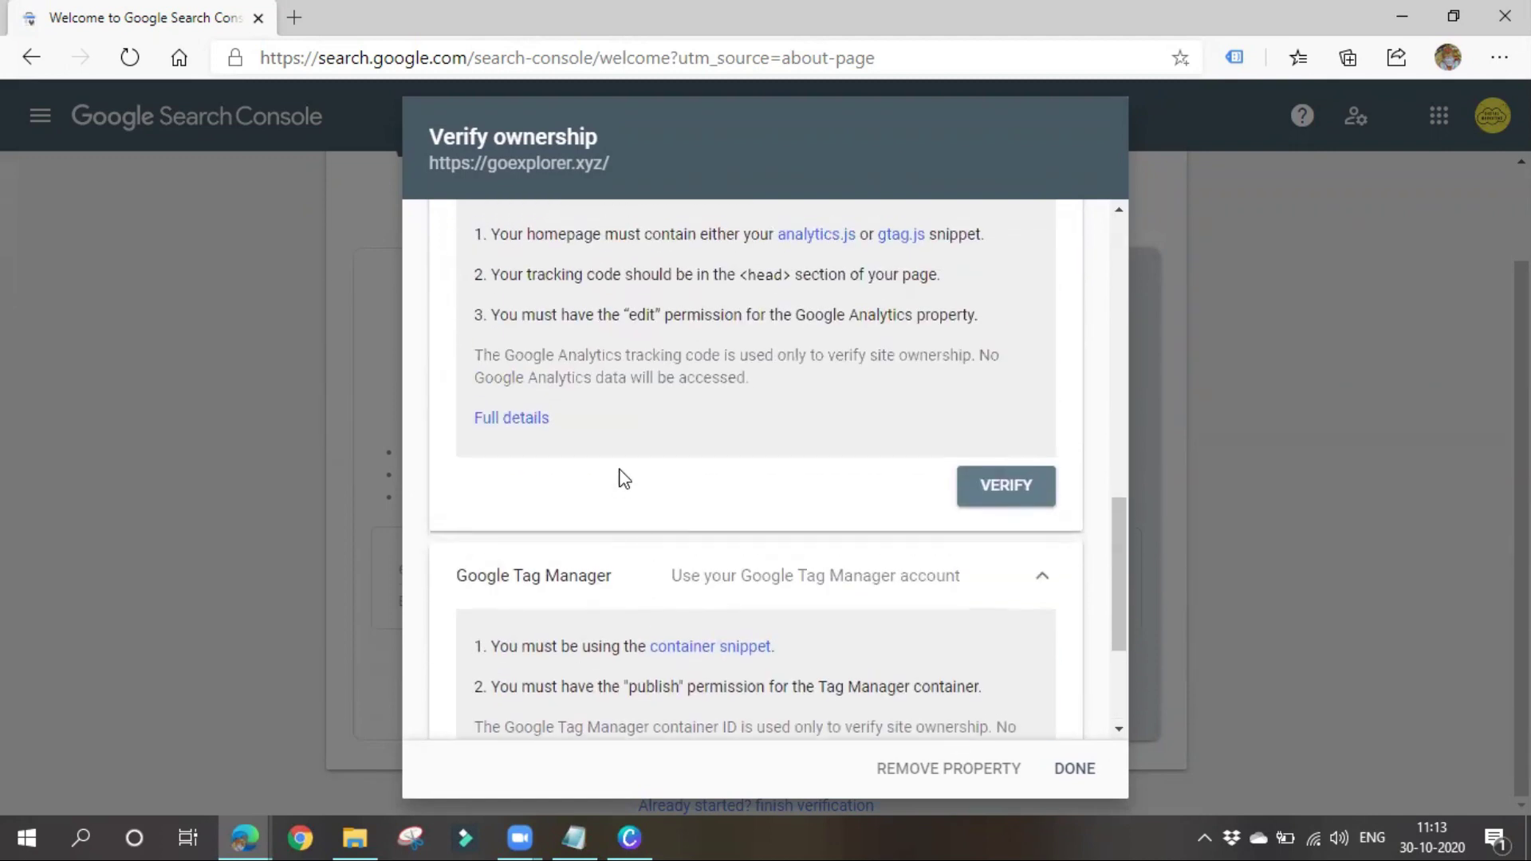
scroll(626, 614, "down", 3)
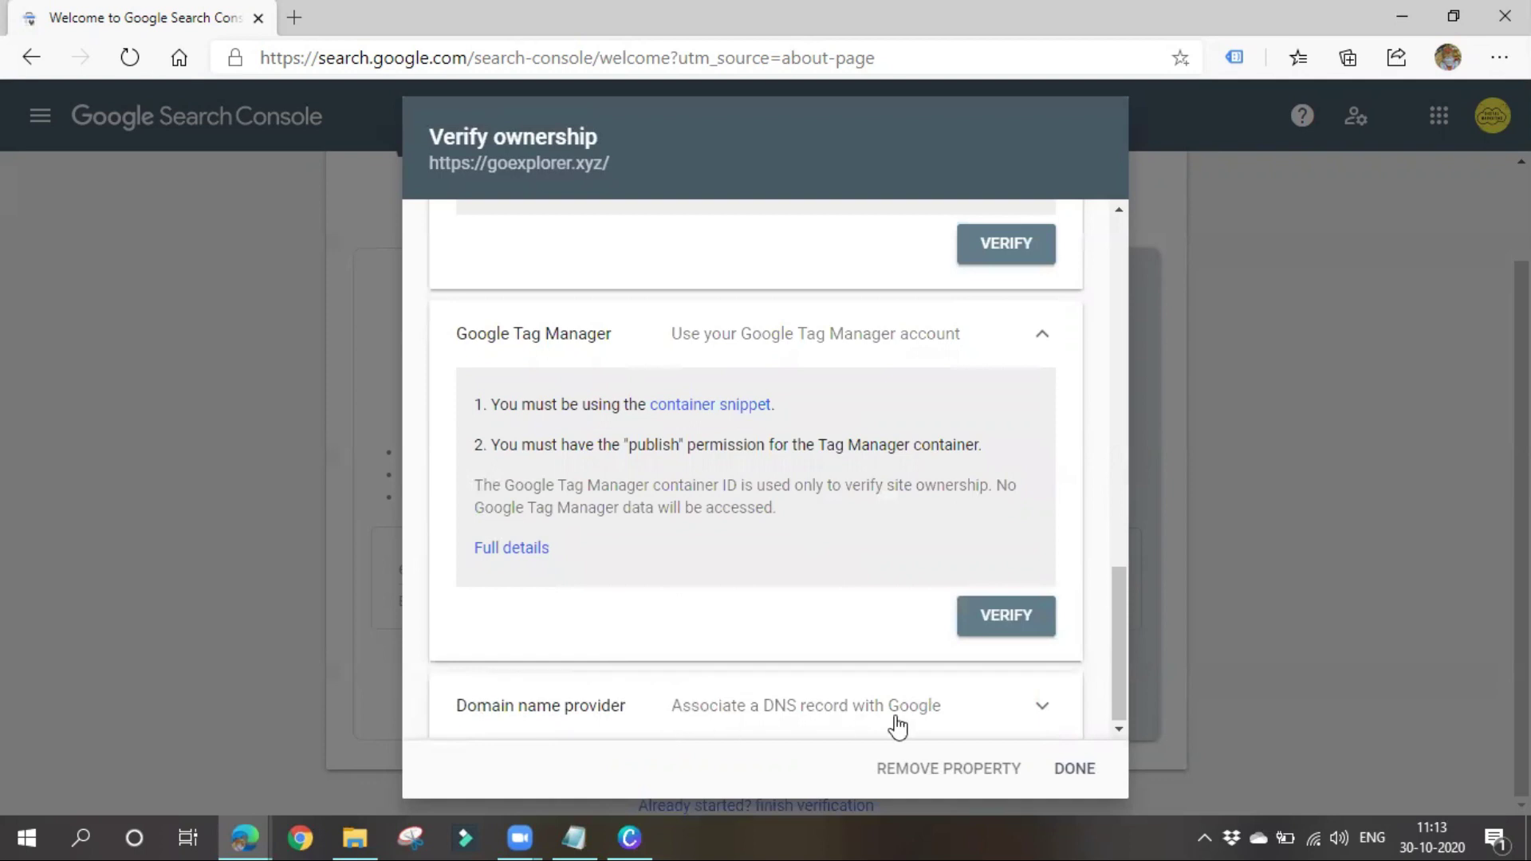
left_click(854, 678)
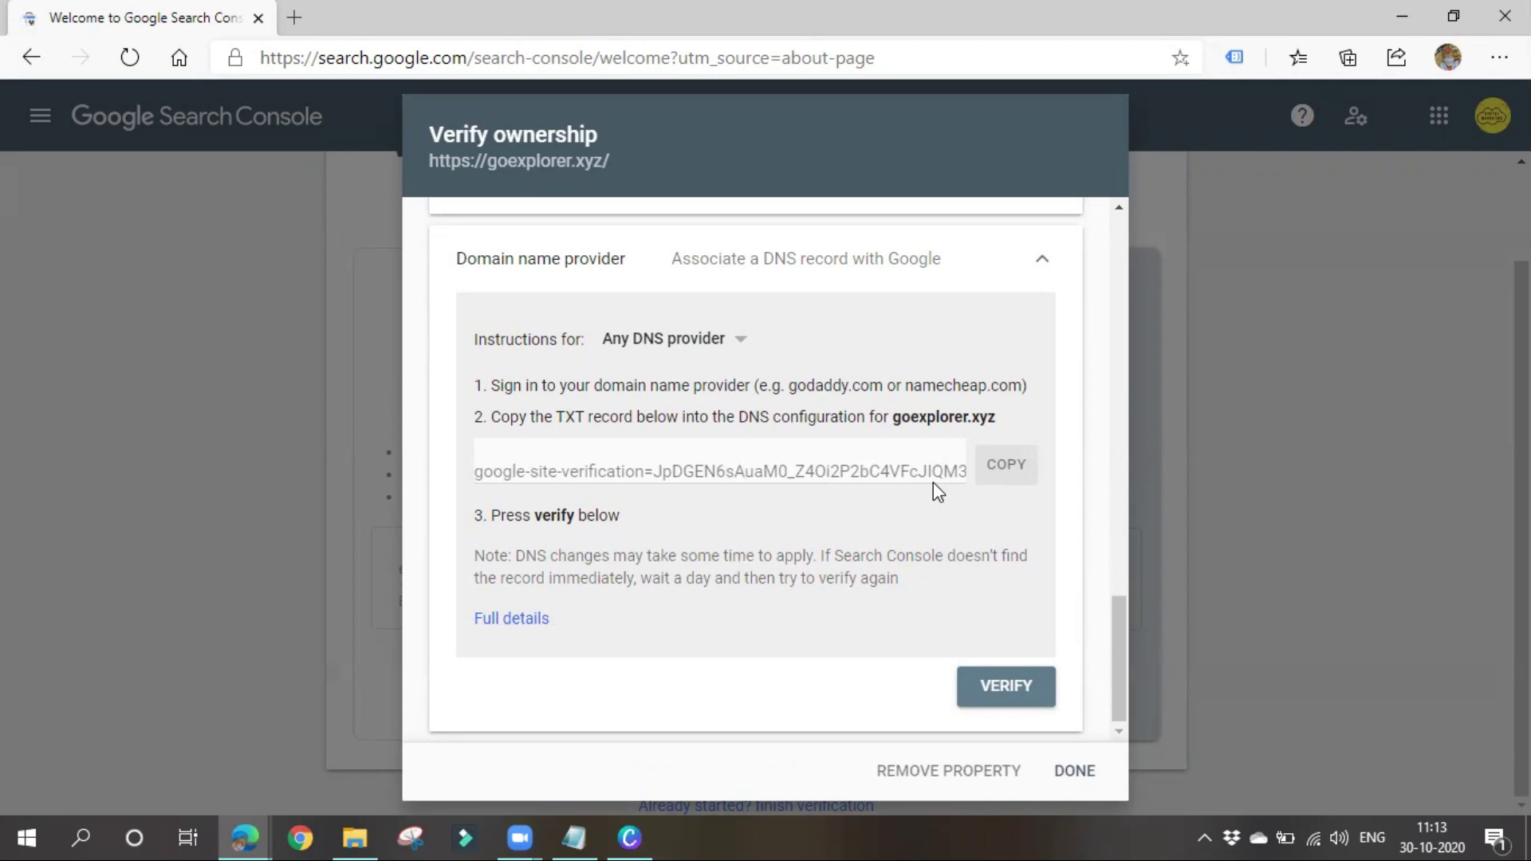
scroll(858, 554, "up", 15)
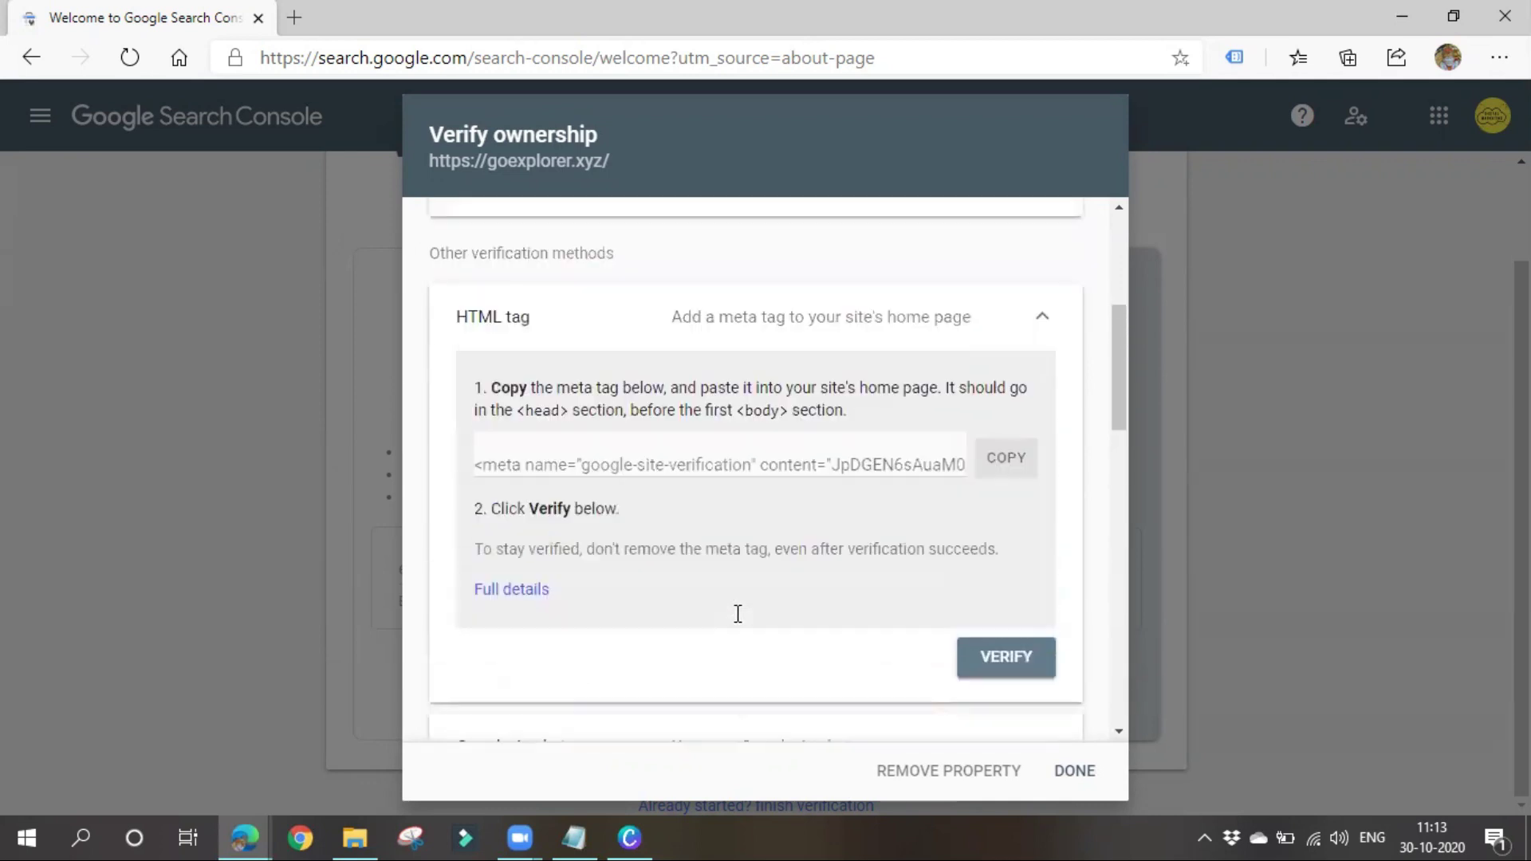
Copy the google-site-verification meta tag and highlight the note about placing it in the head
scroll(737, 614, "up", 1)
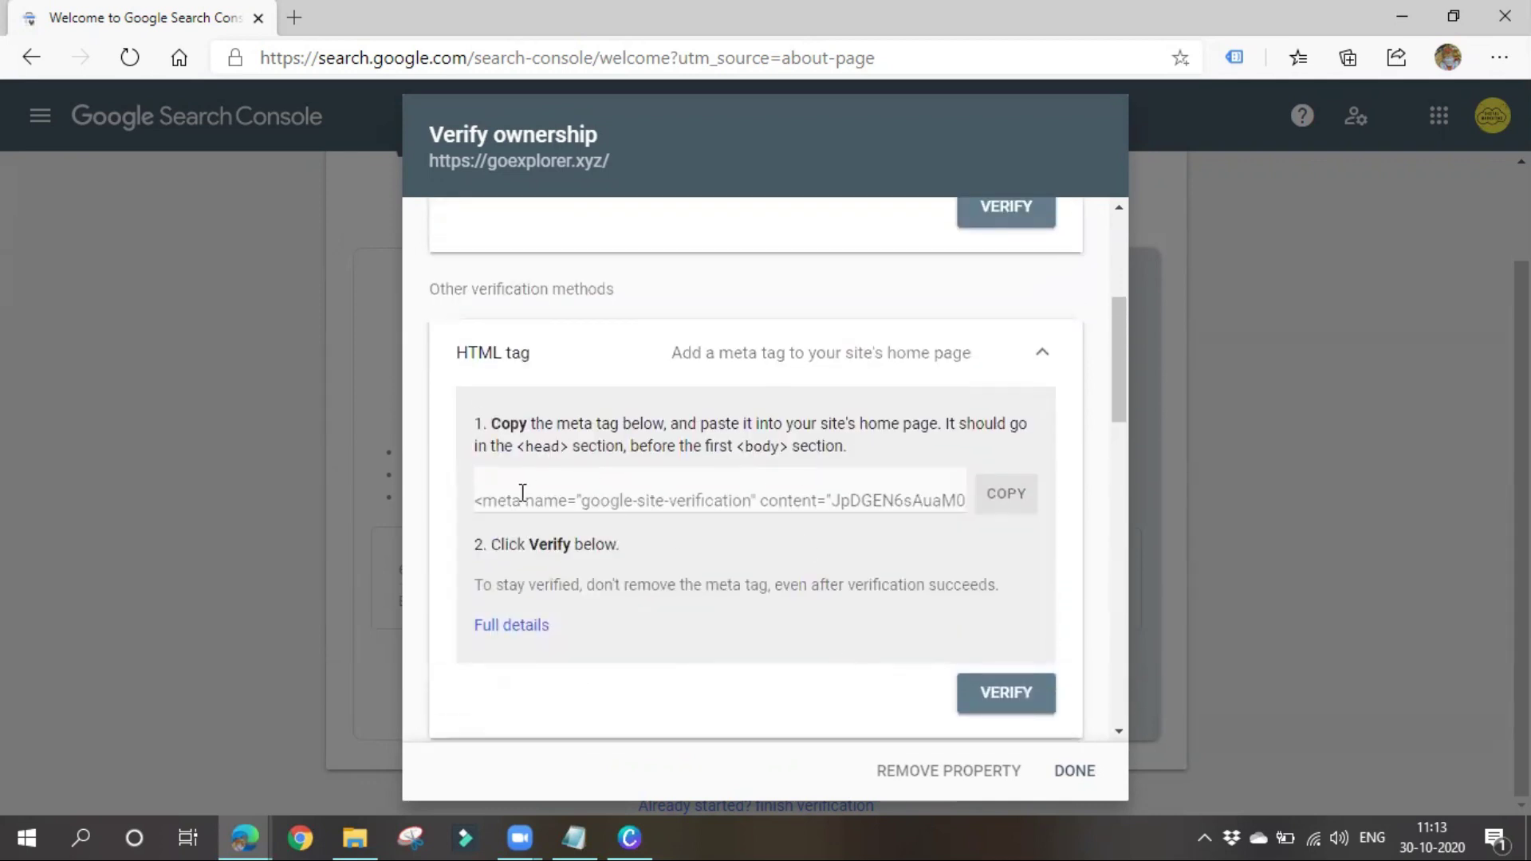
left_click(1001, 516)
left_click_drag(833, 424, 1013, 430)
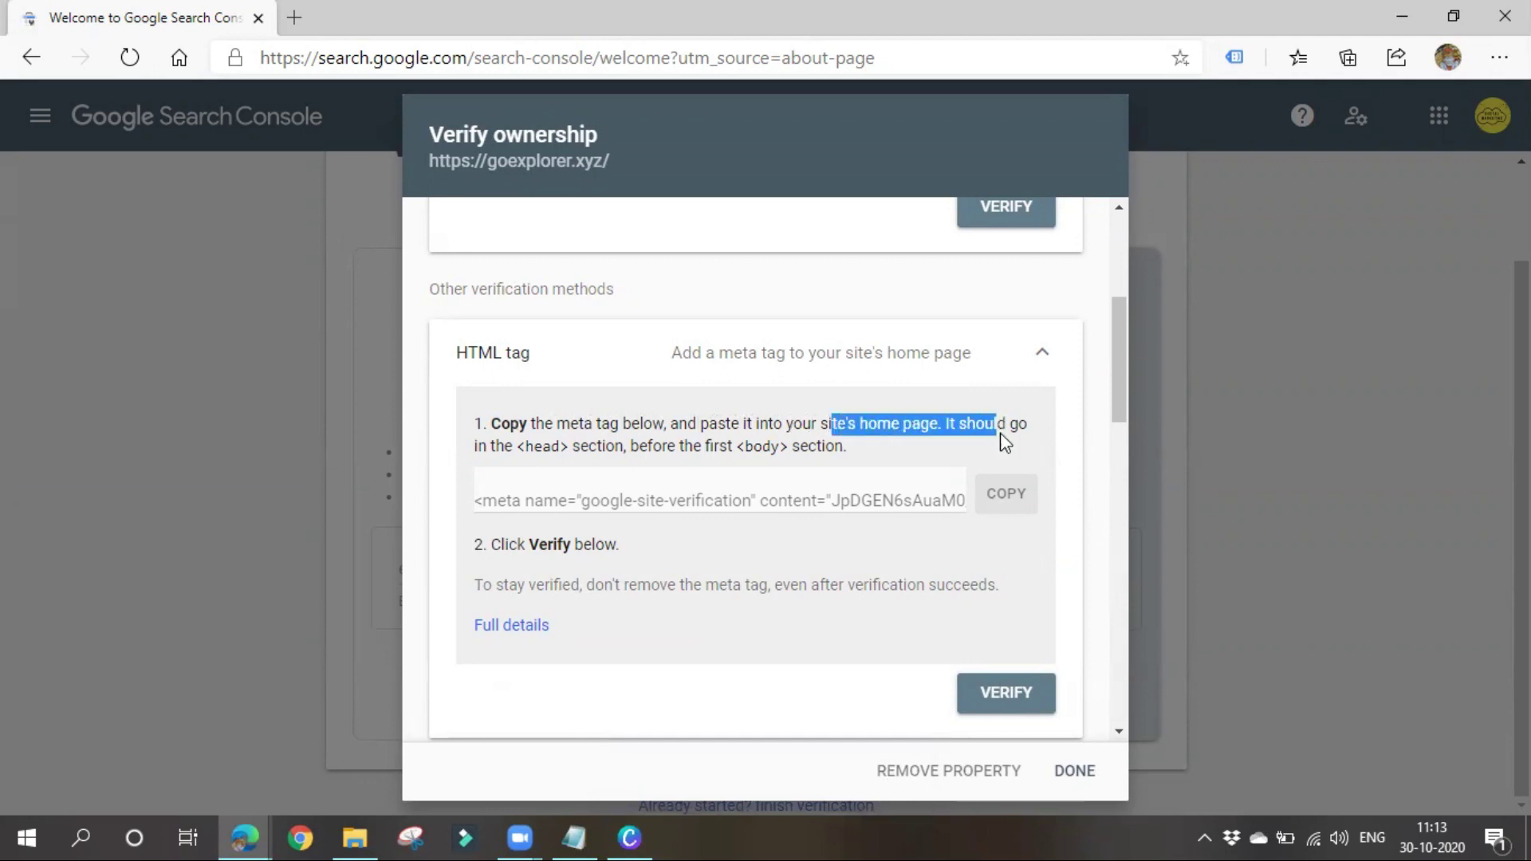
left_click(805, 441)
left_click_drag(504, 444, 881, 452)
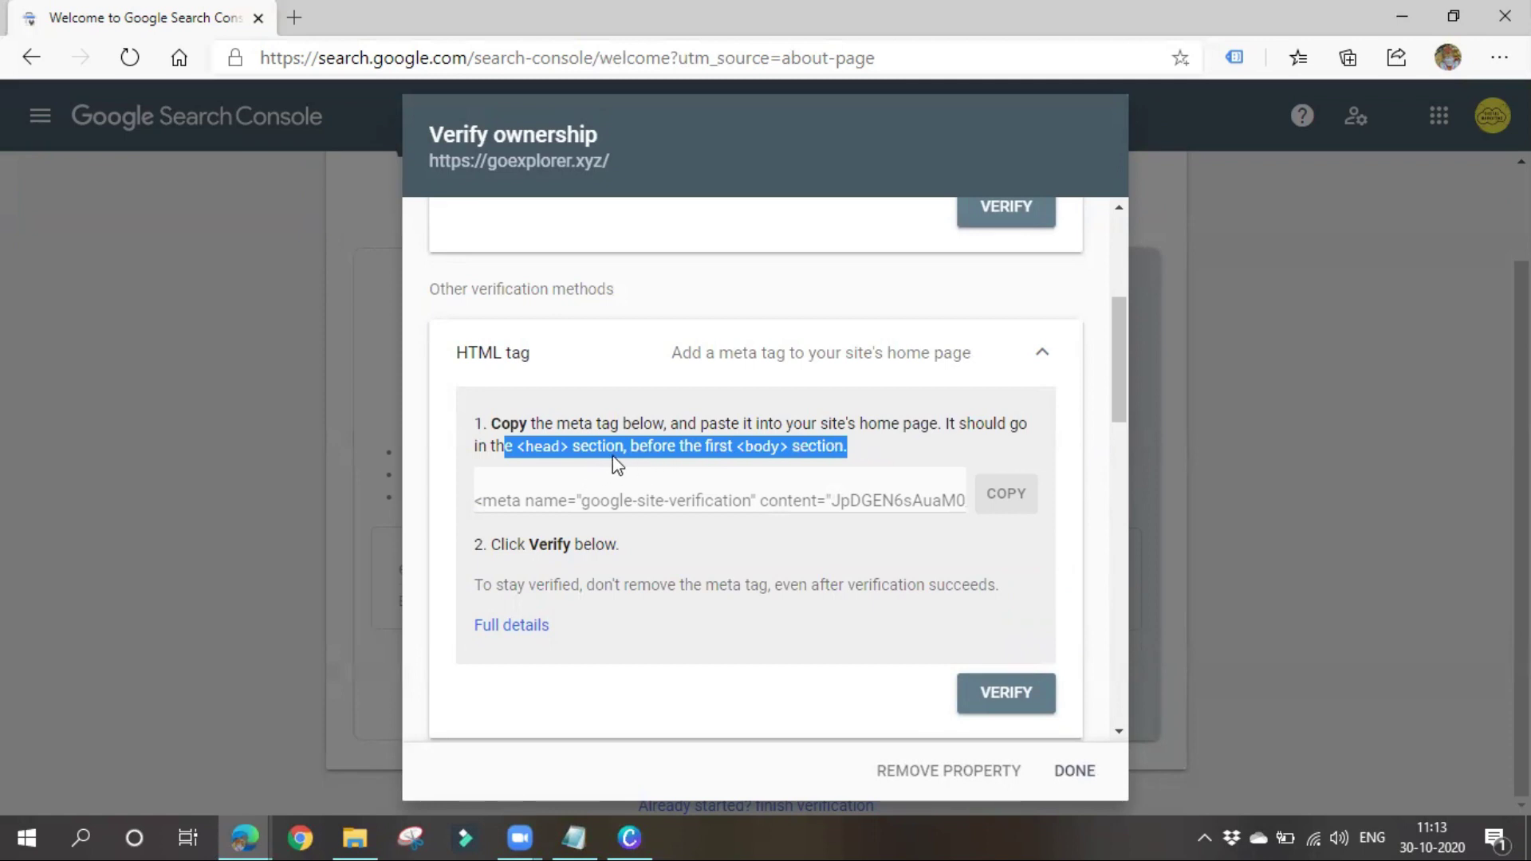
left_click(1392, 15)
From the WordPress dashboard, go to Plugins > Add New
left_click(400, 3)
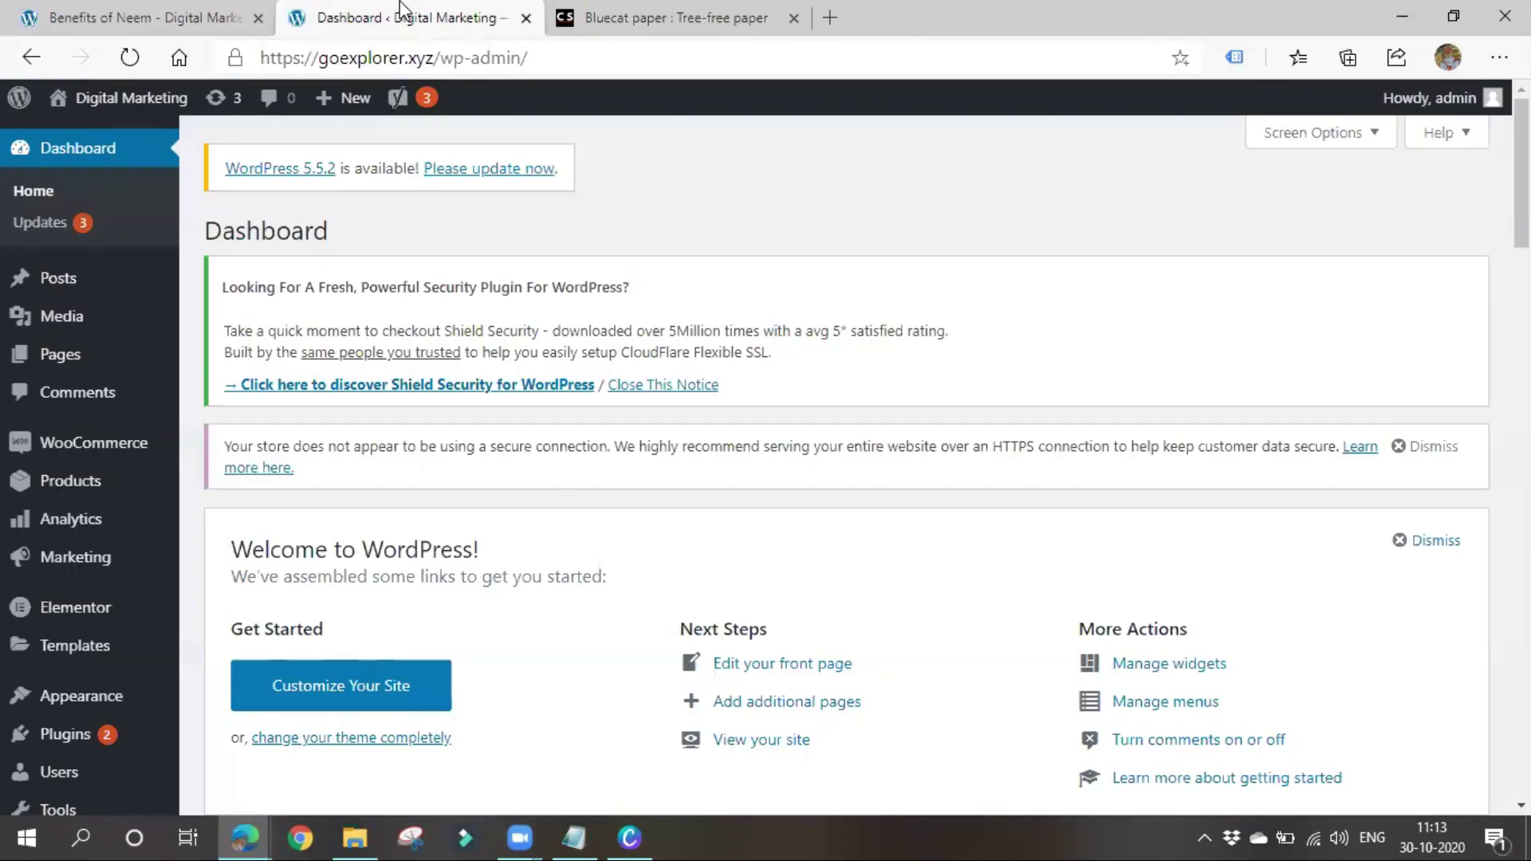
mouse_move(96, 687)
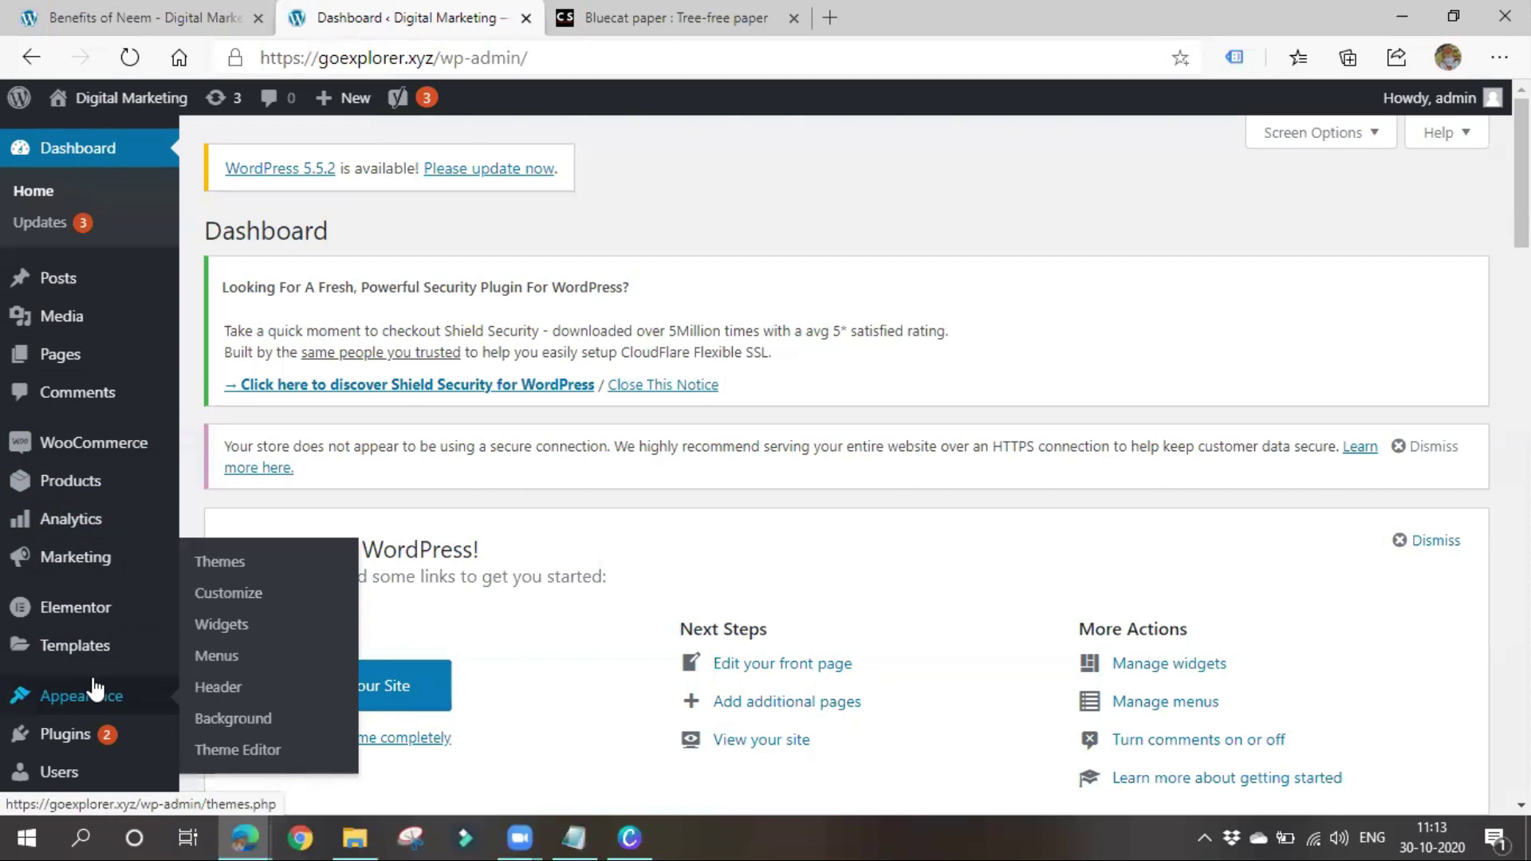
scroll(95, 687, "down", 4)
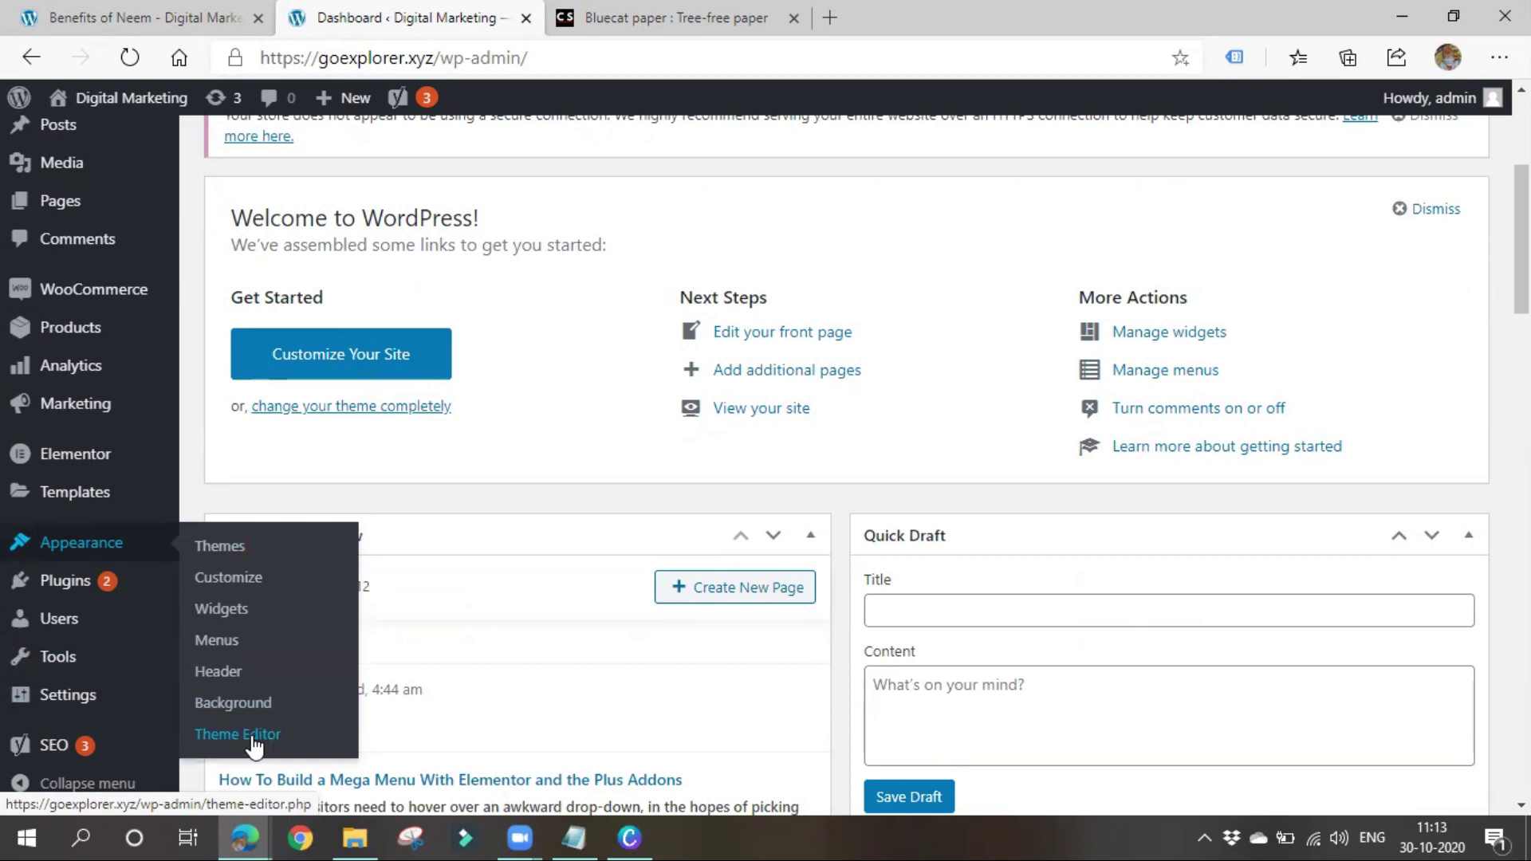
scroll(86, 634, "down", 1)
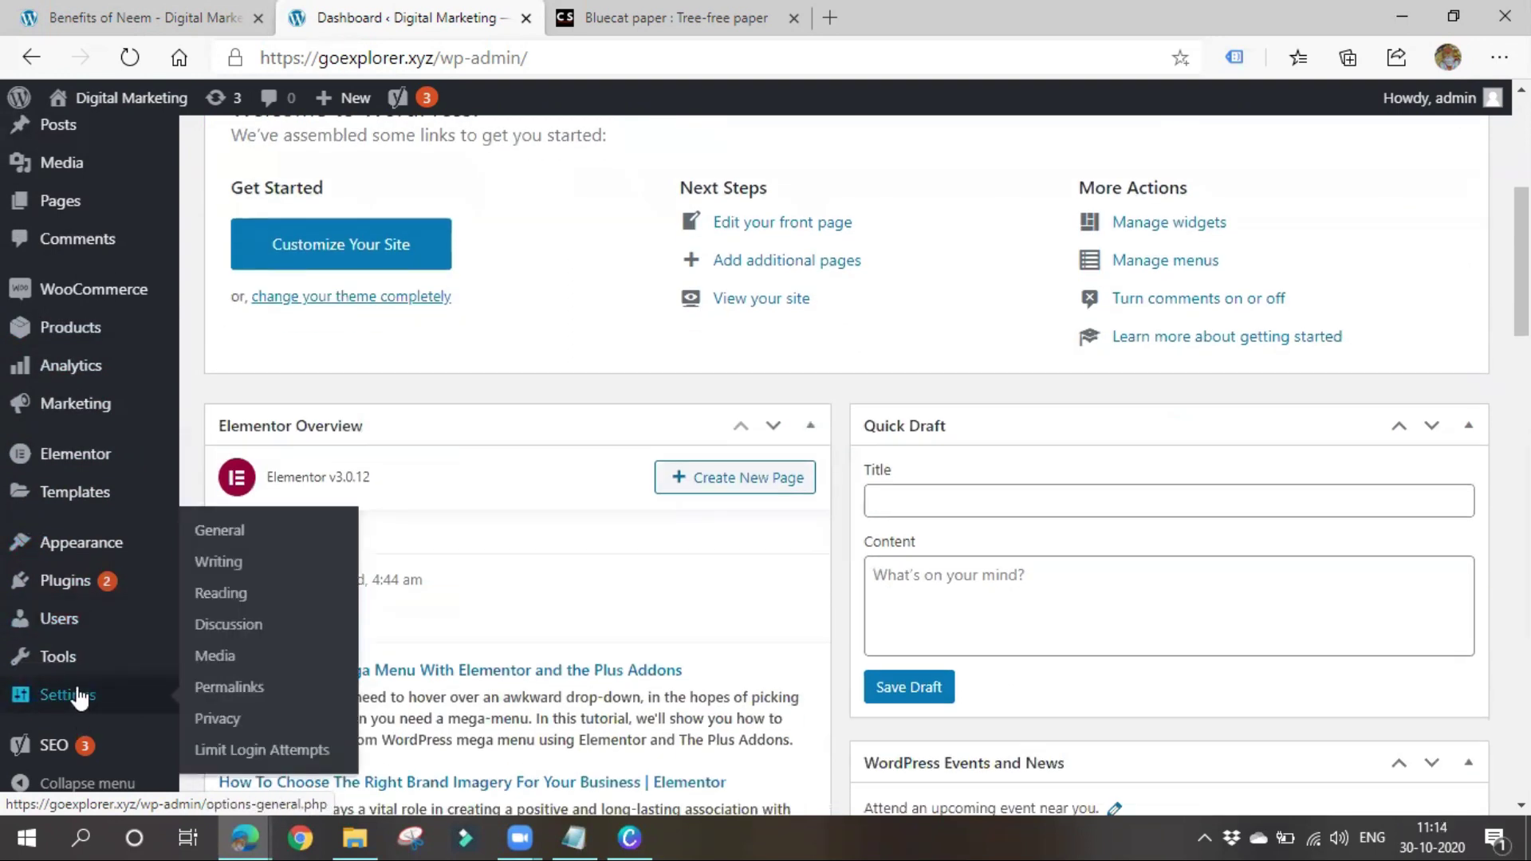
mouse_move(74, 665)
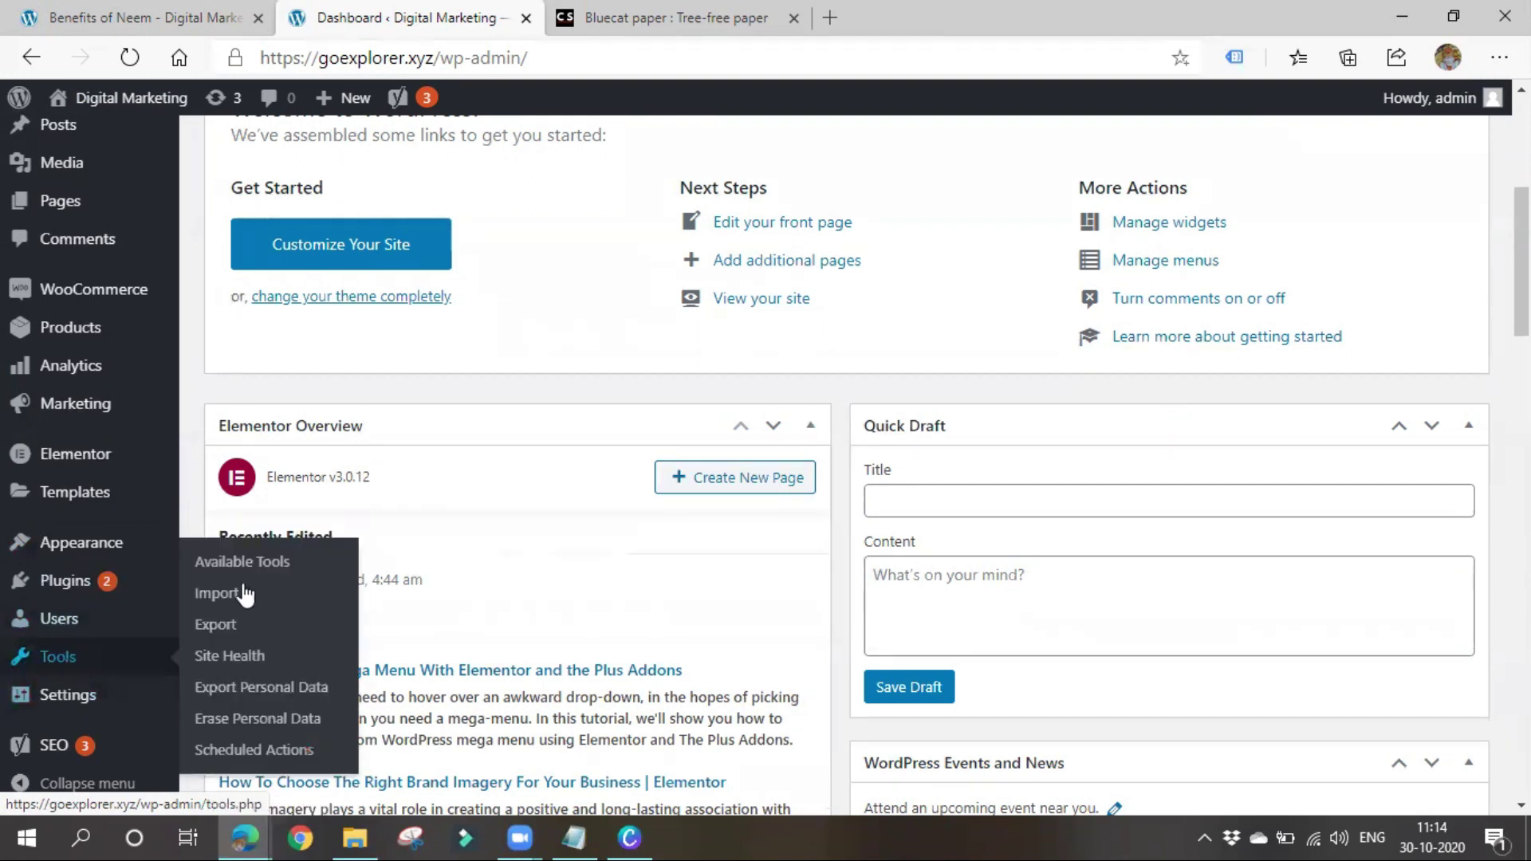
mouse_move(65, 582)
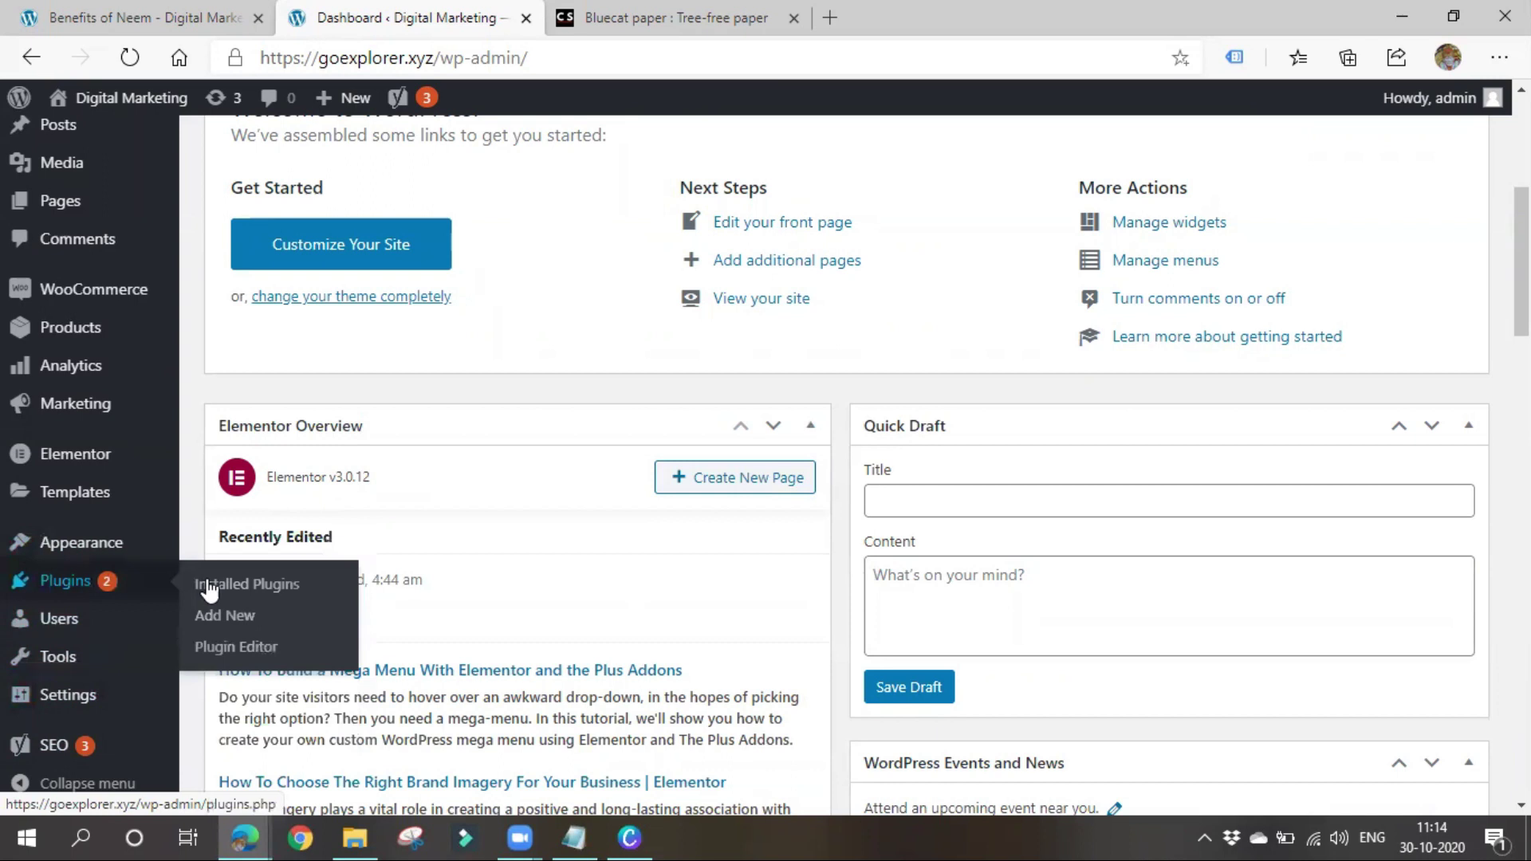
left_click(230, 620)
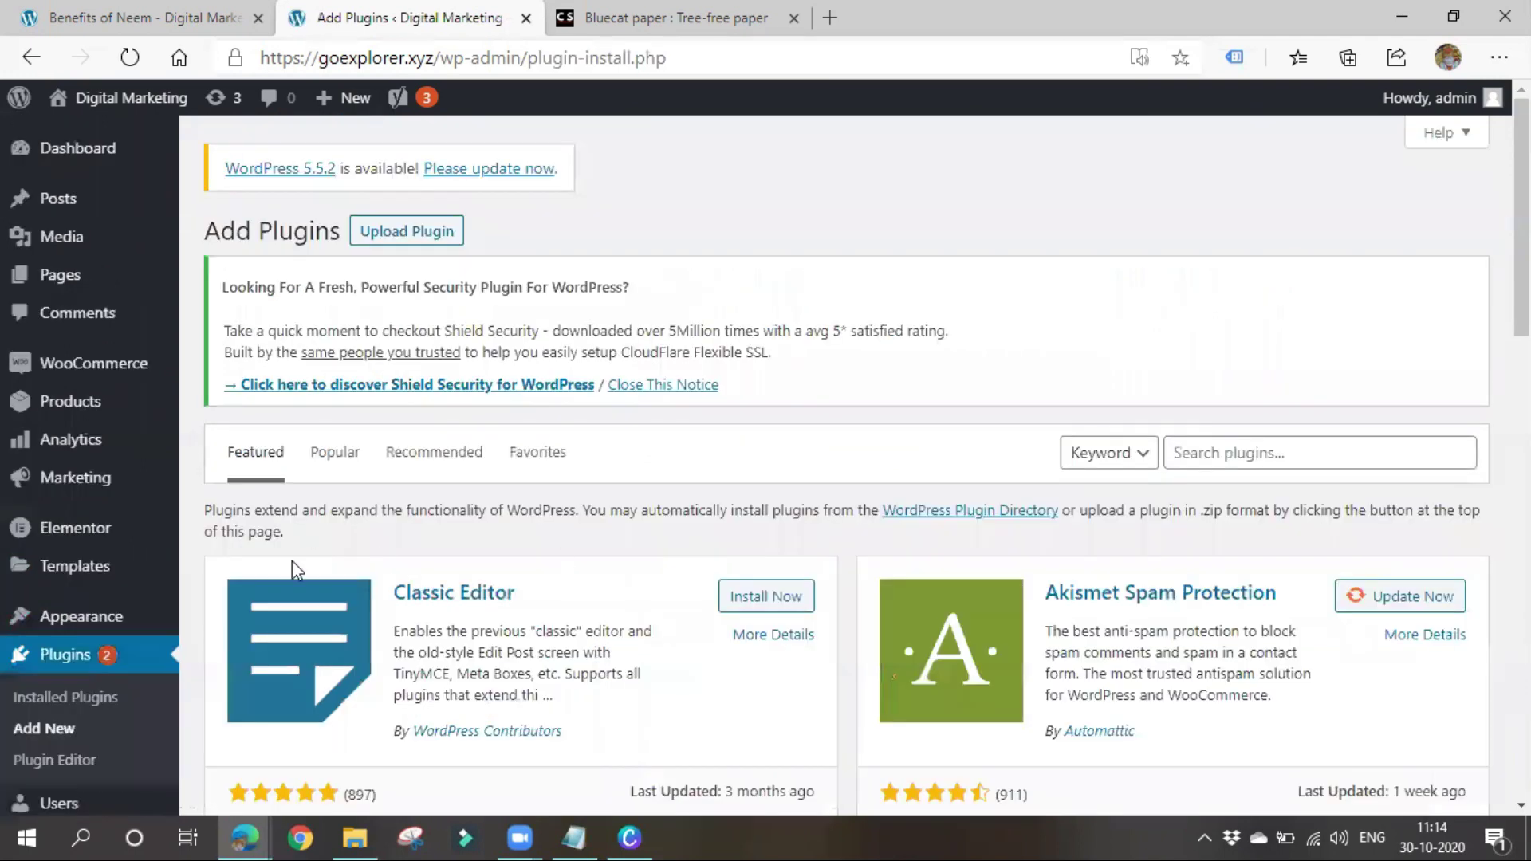
Search for 'insert headers and footers', then install and activate the WPBeginner plugin
left_click(1181, 444)
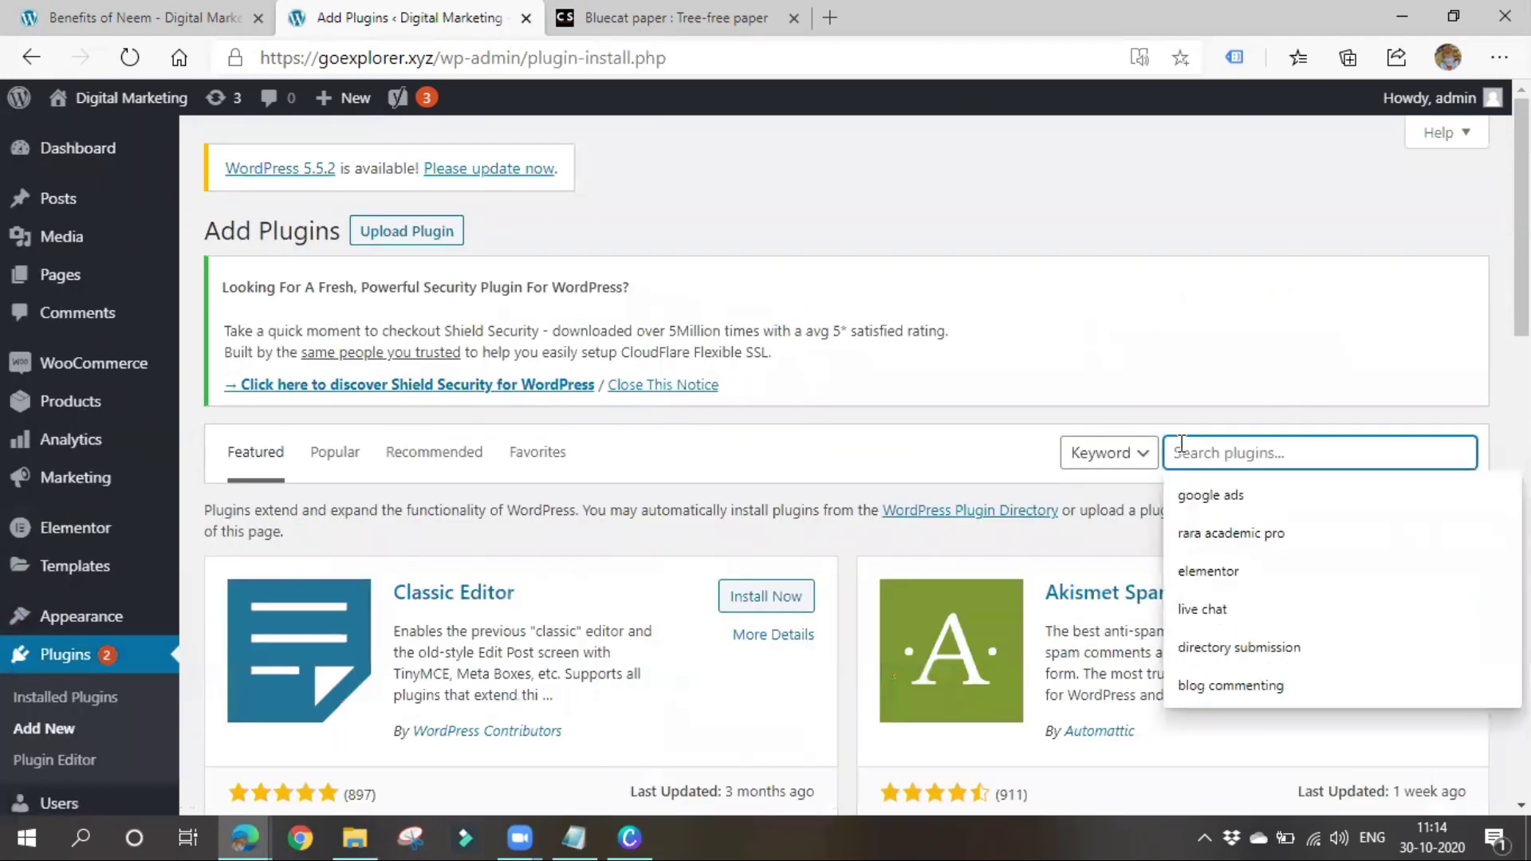
type("insert")
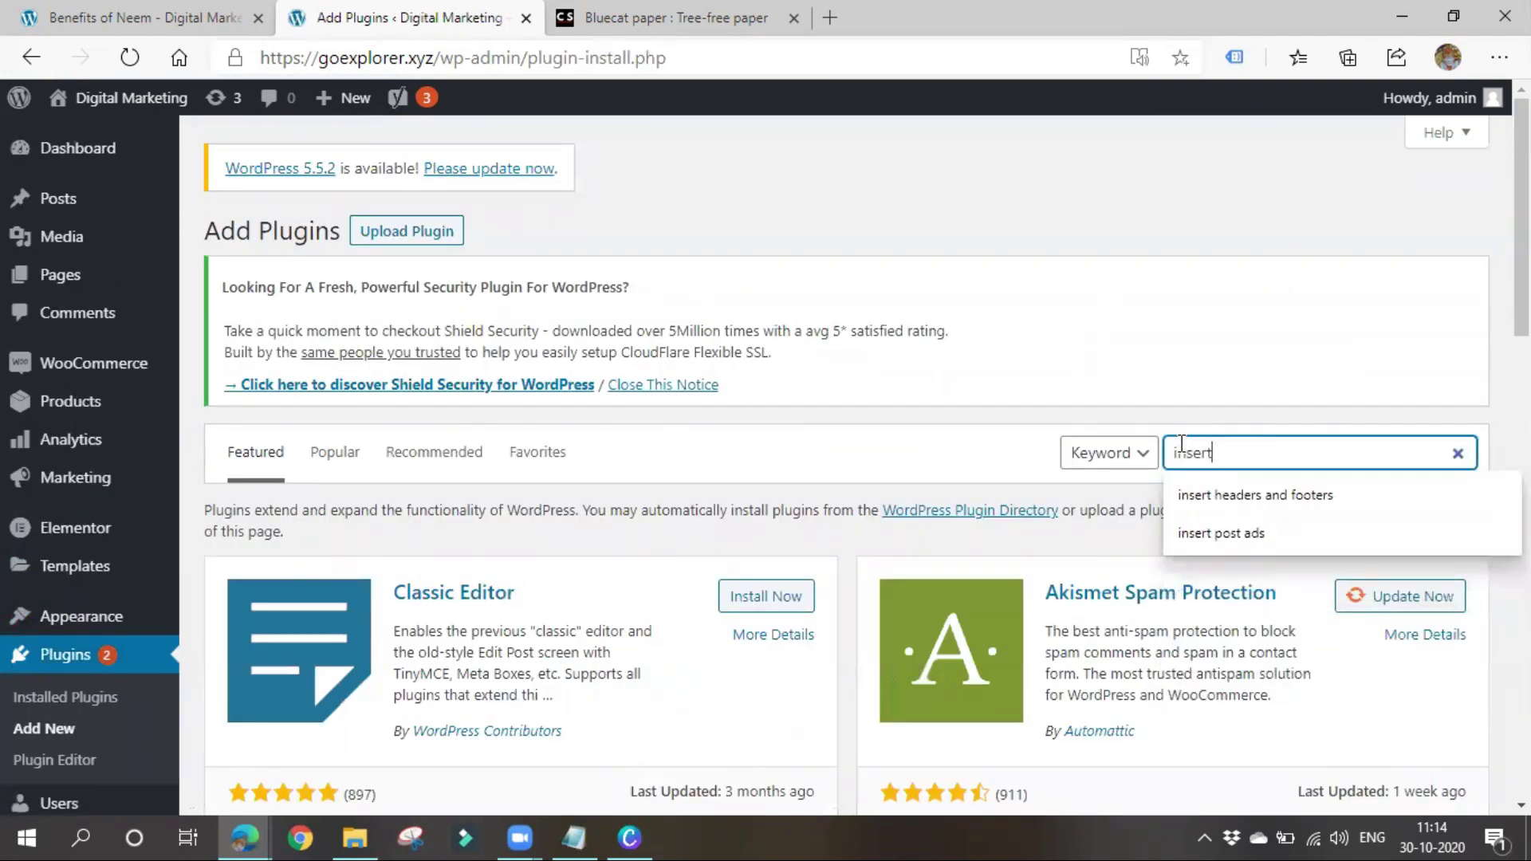
left_click(1286, 458)
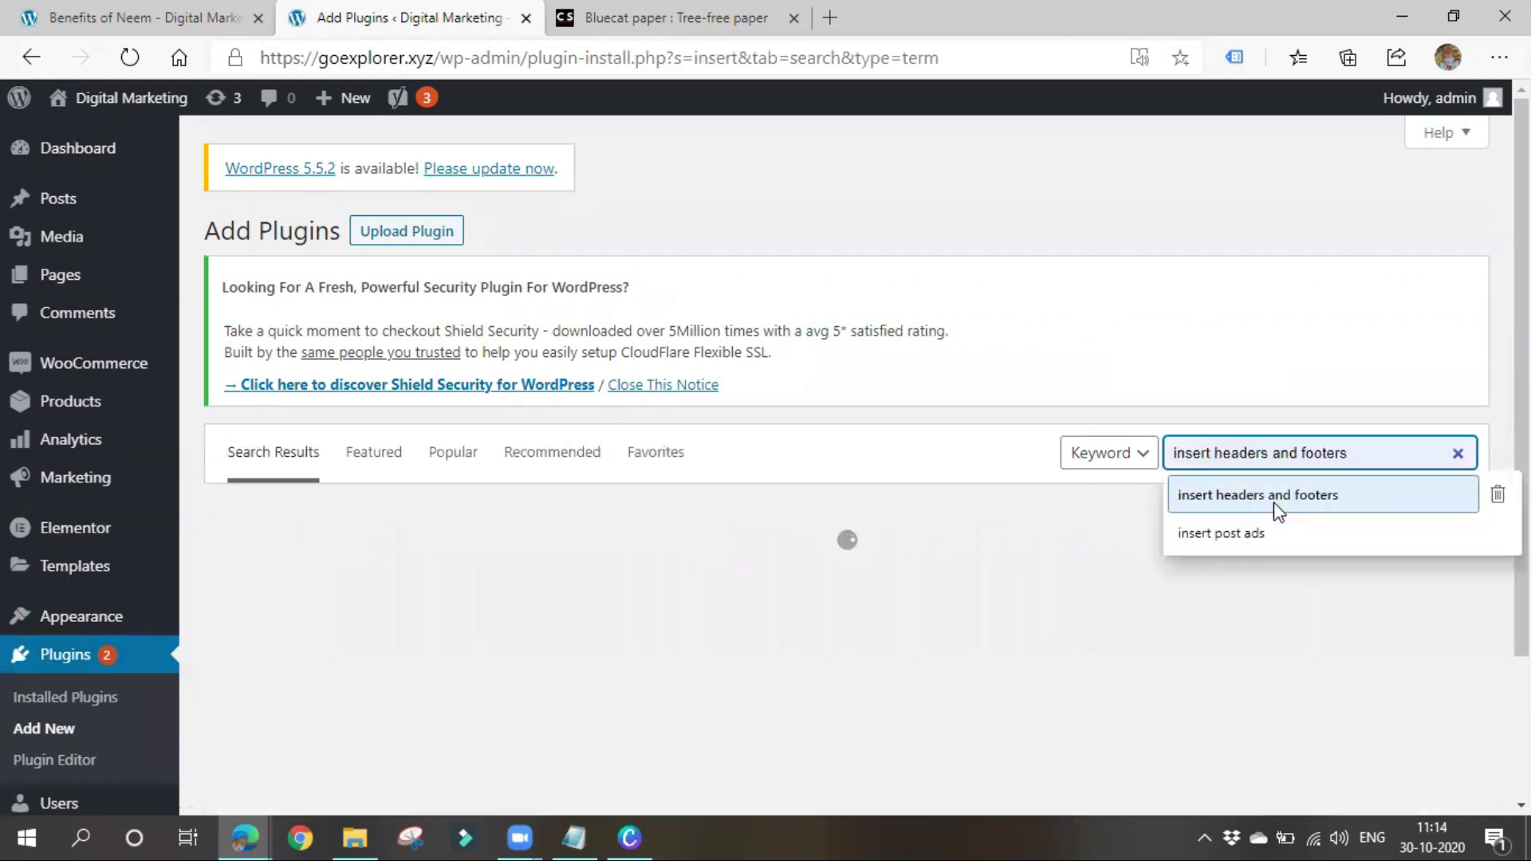
left_click(1276, 501)
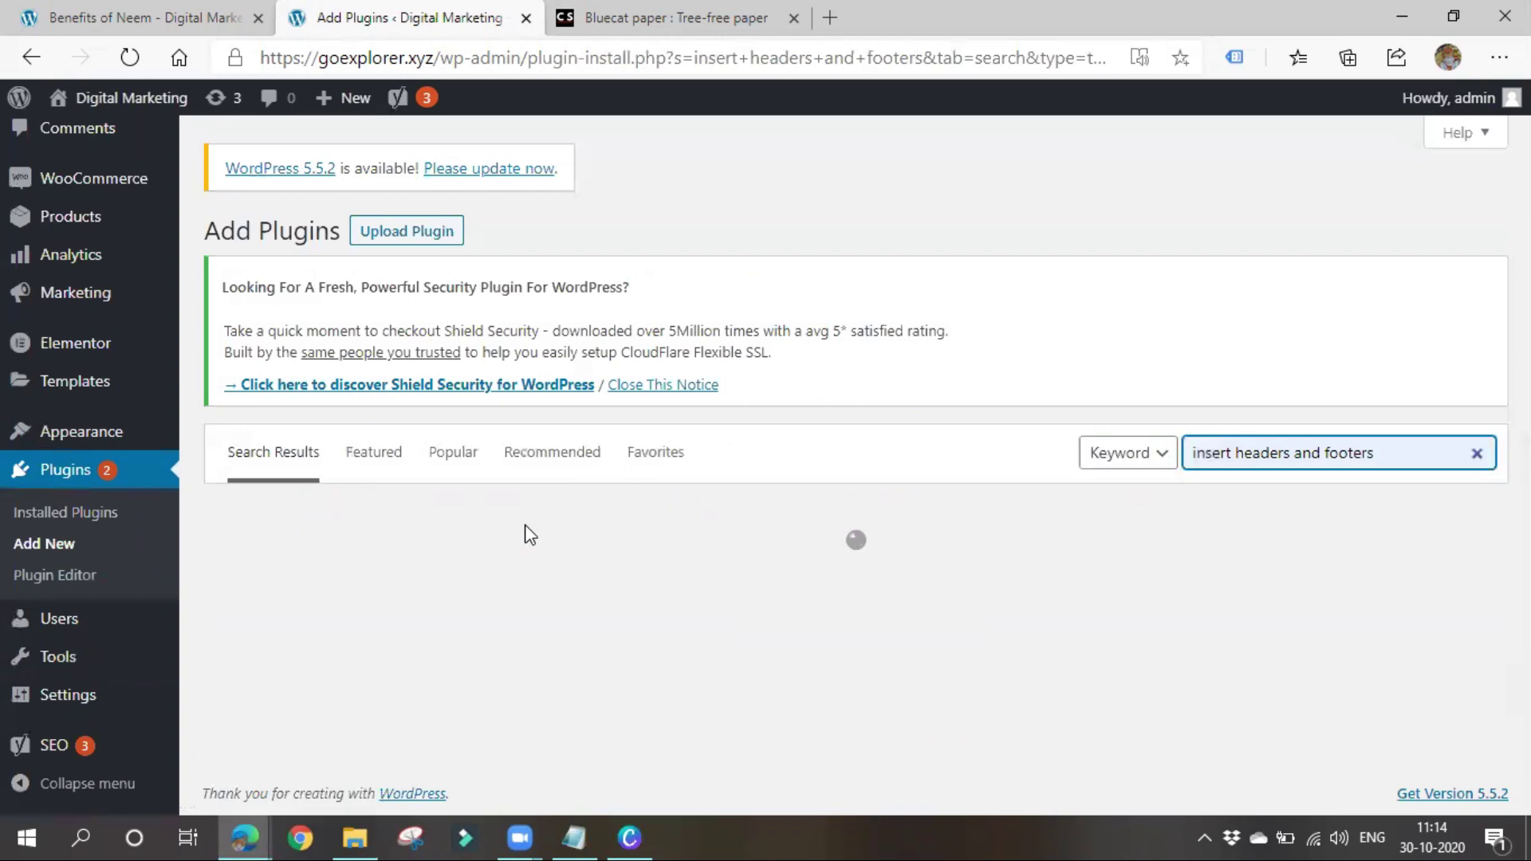
scroll(523, 529, "down", 3)
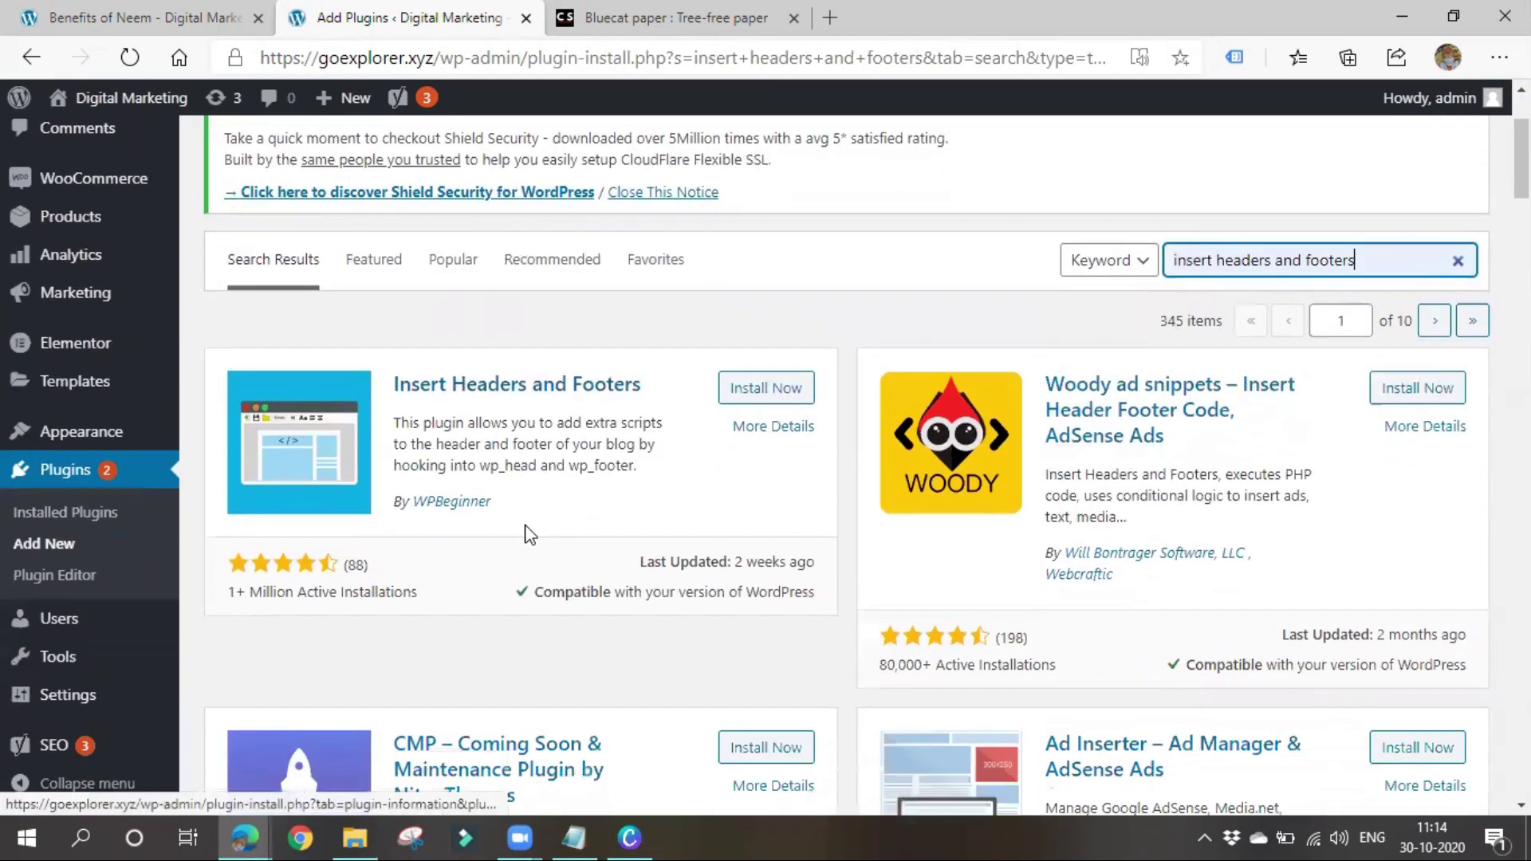
left_click(775, 359)
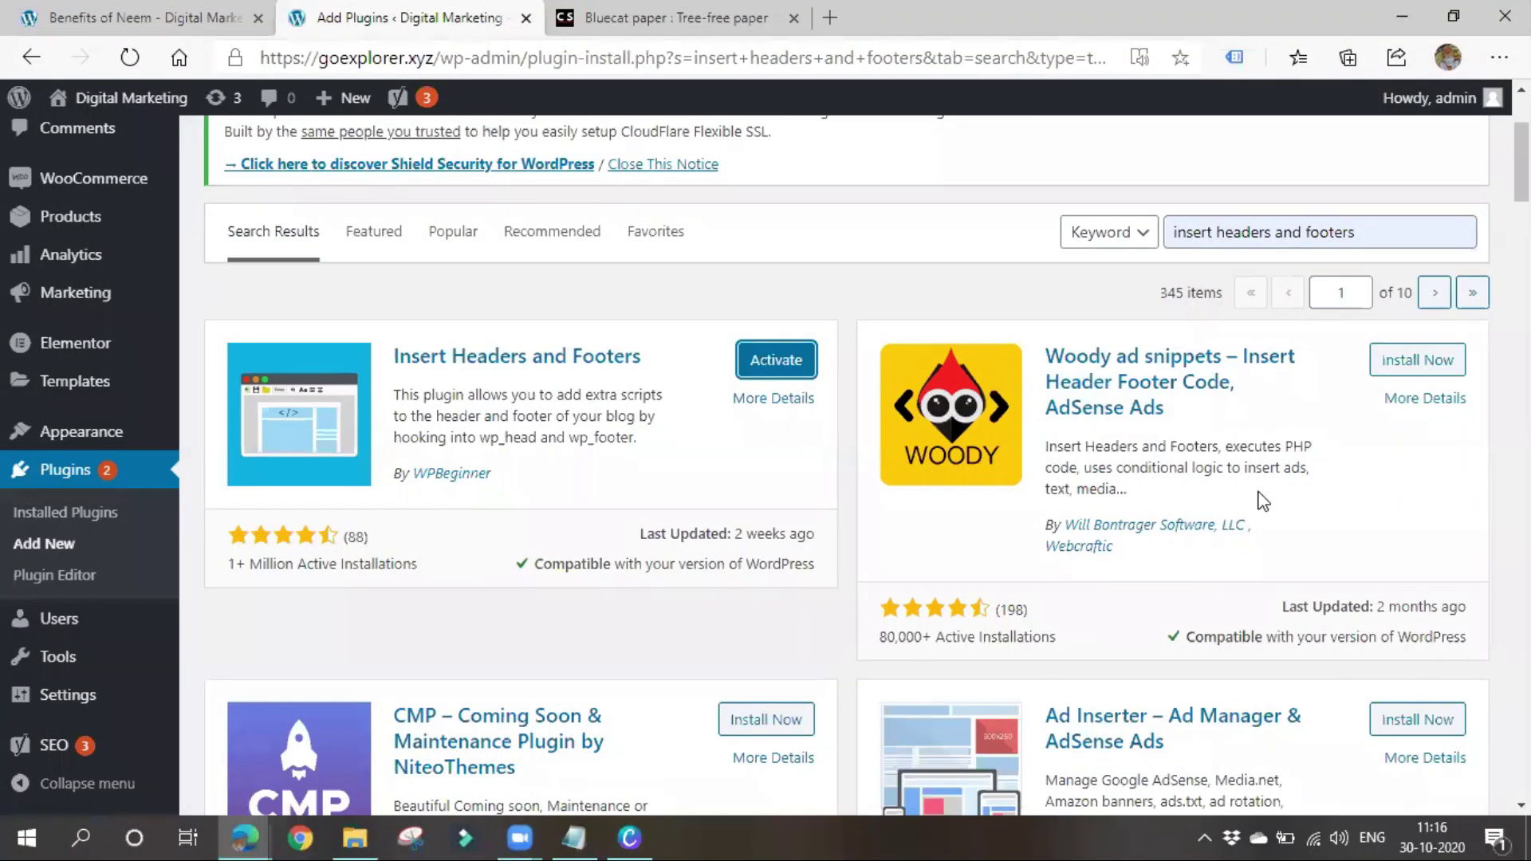
left_click(775, 360)
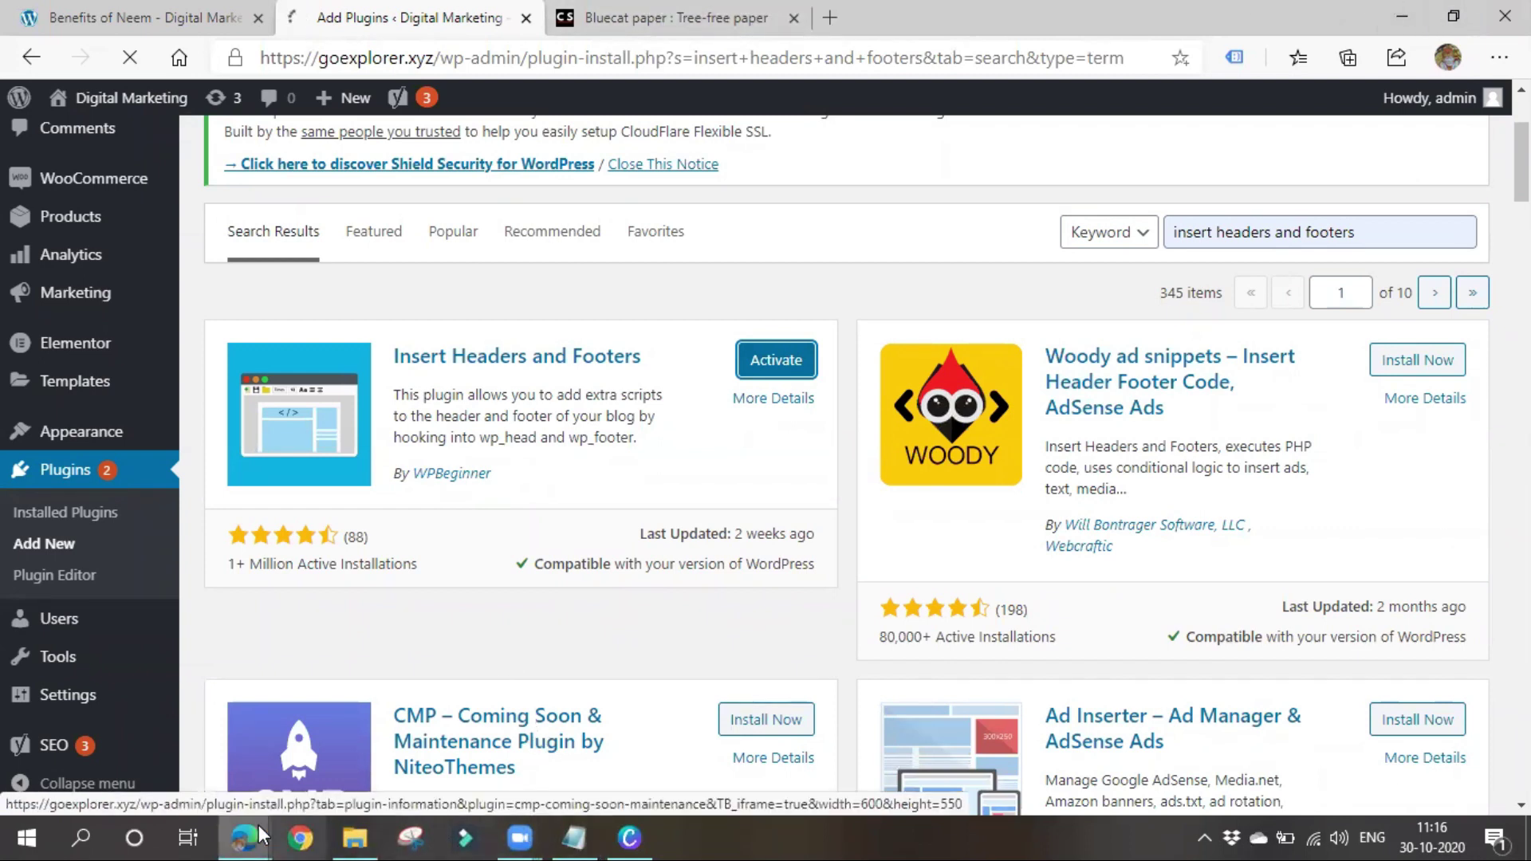
Reread the HTML tag step in Search Console, then return to WordPress's Installed Plugins list
mouse_move(241, 825)
left_click(355, 732)
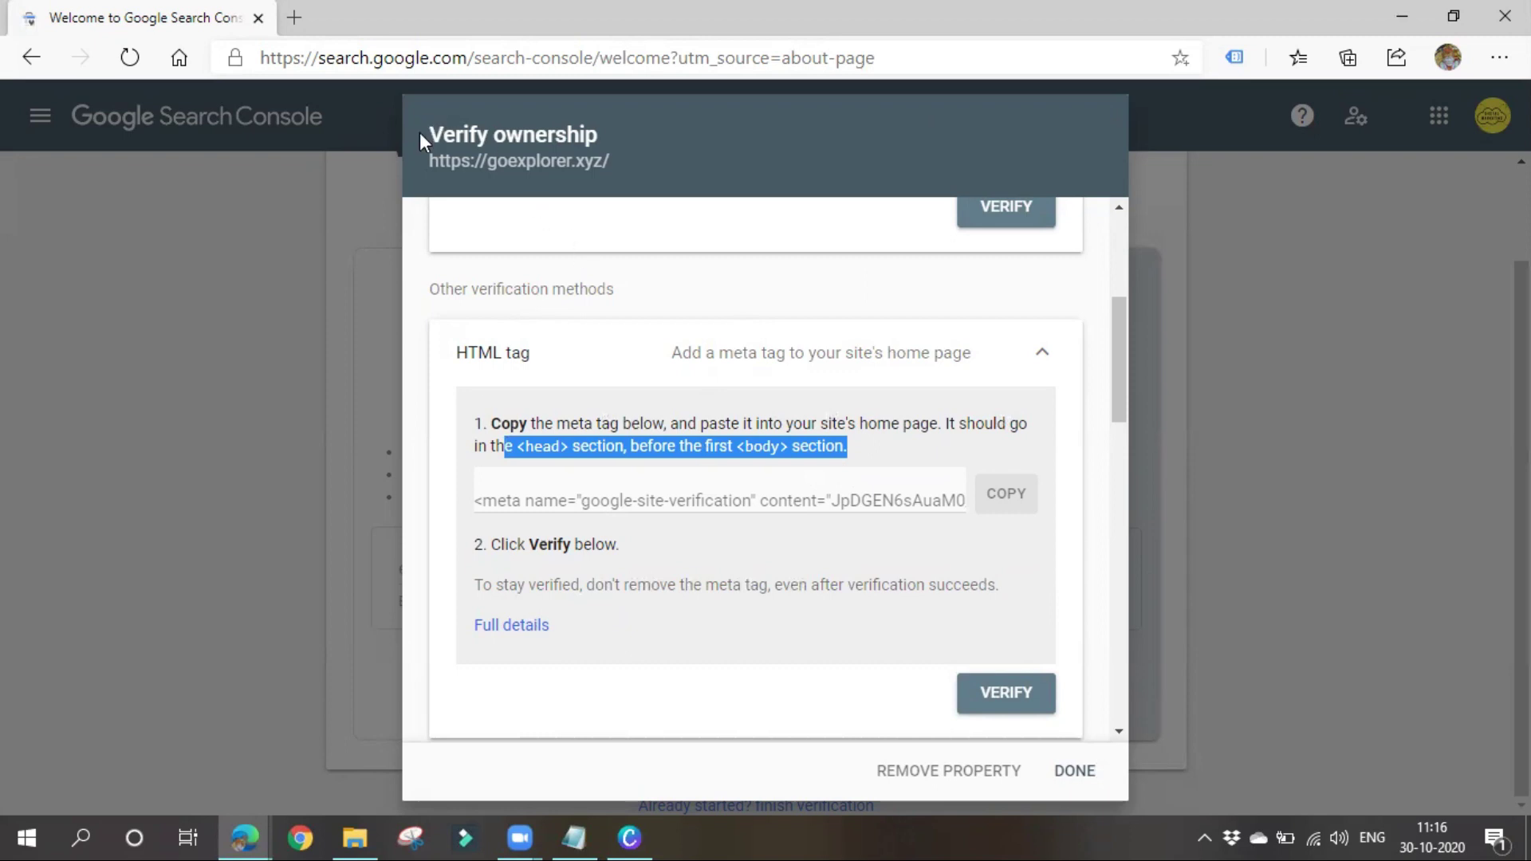
left_click_drag(426, 128, 668, 134)
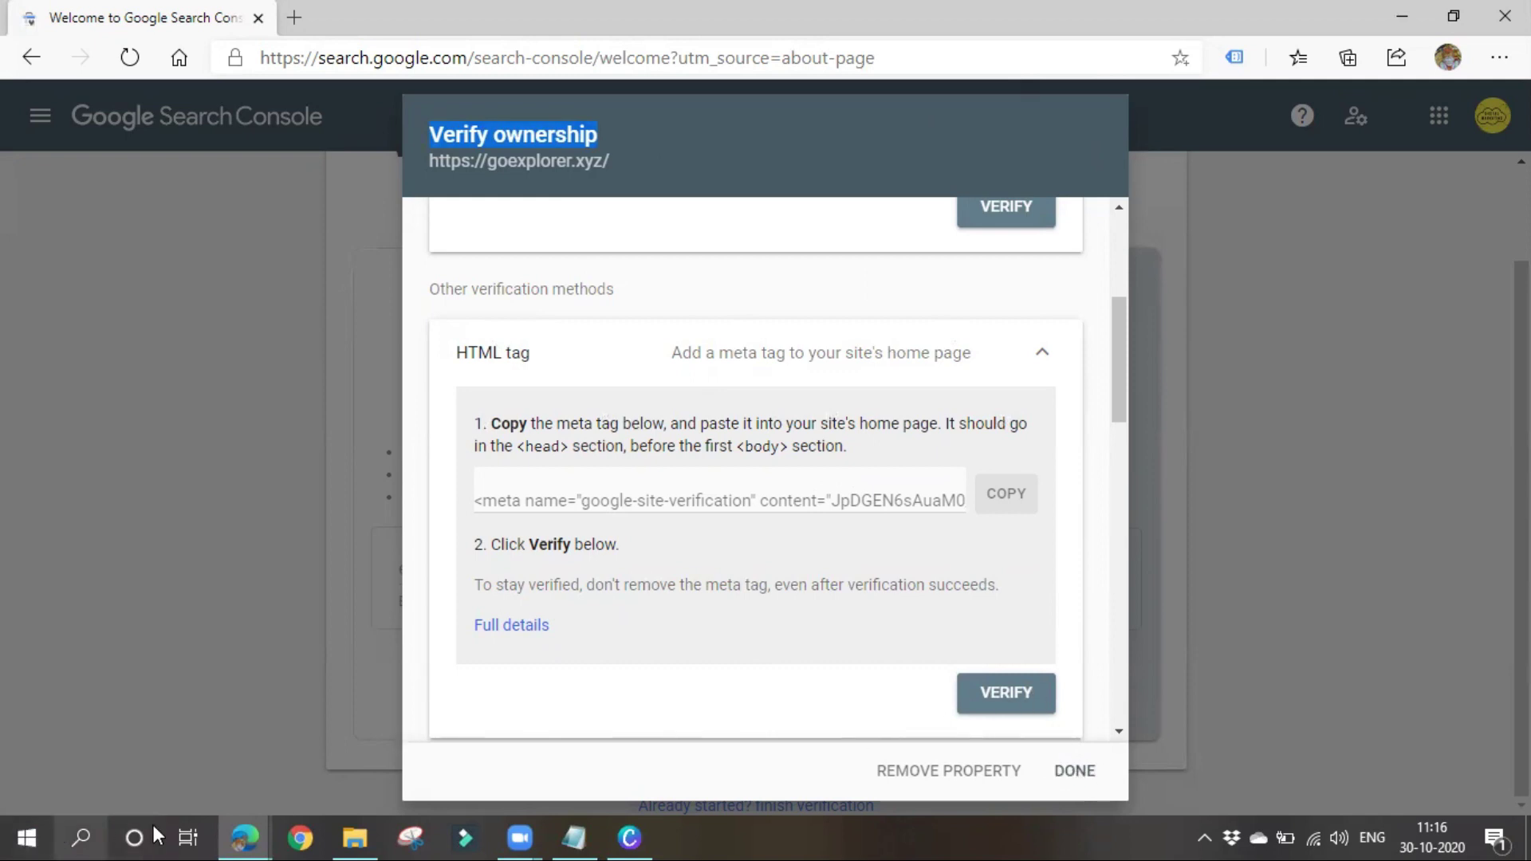
mouse_move(253, 824)
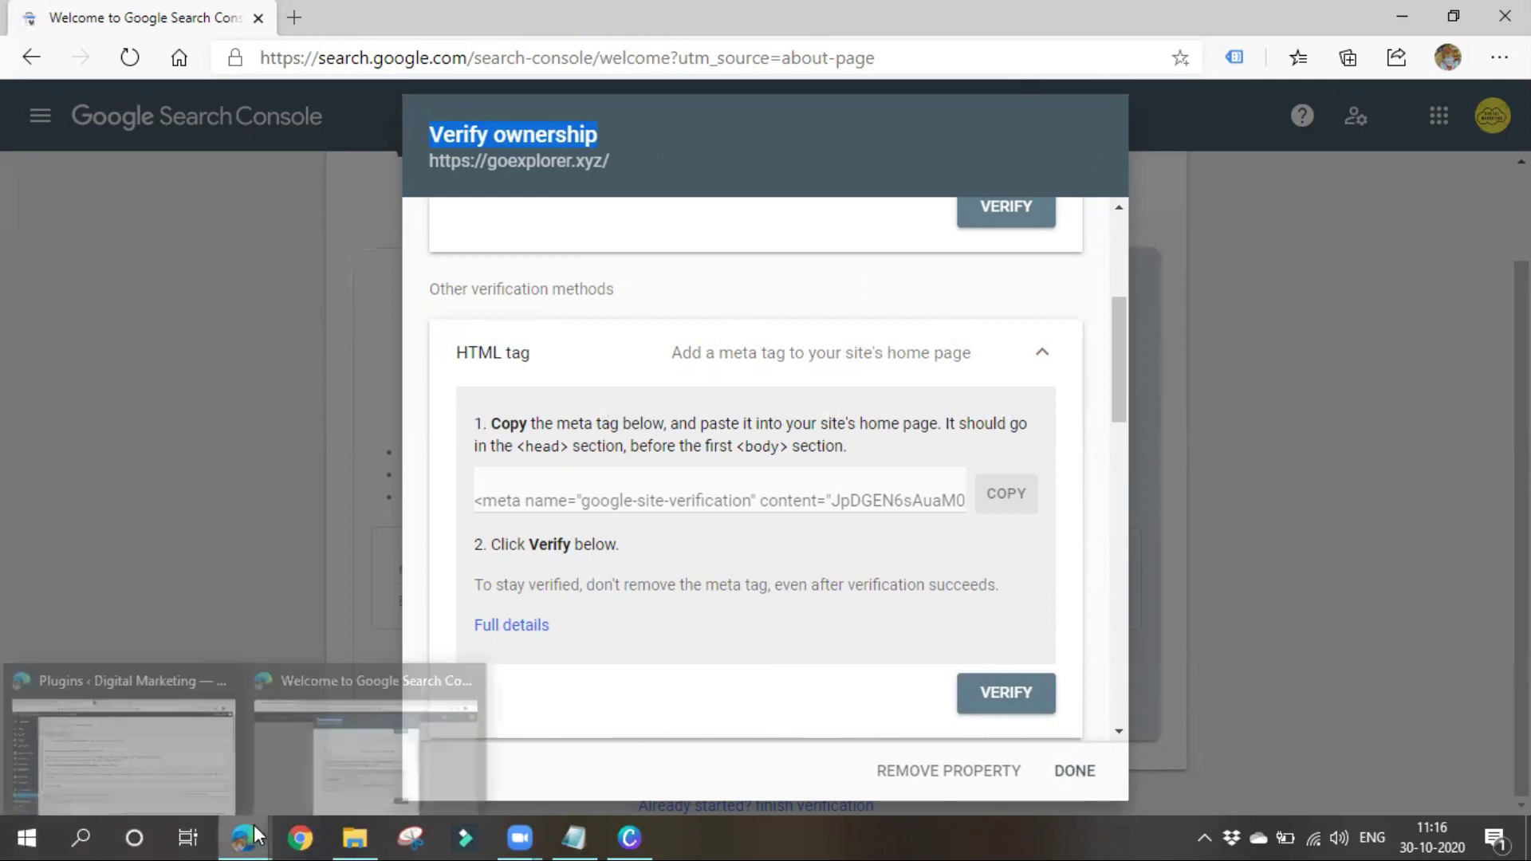
left_click(140, 746)
scroll(344, 415, "down", 3)
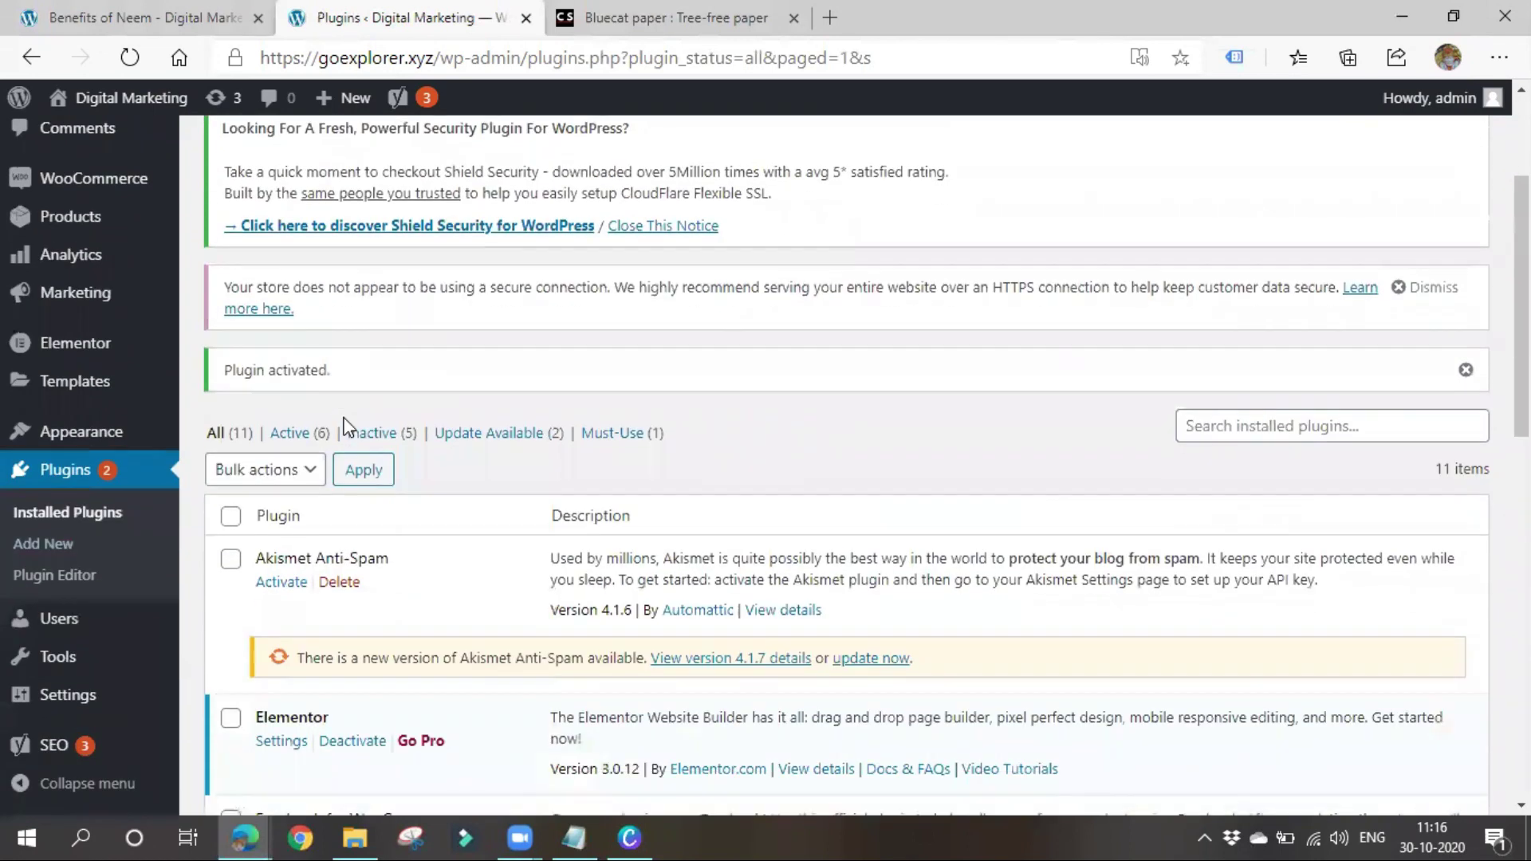
Paste the verification meta tag into Insert Headers and Footers' Scripts in Header and save
mouse_move(170, 460)
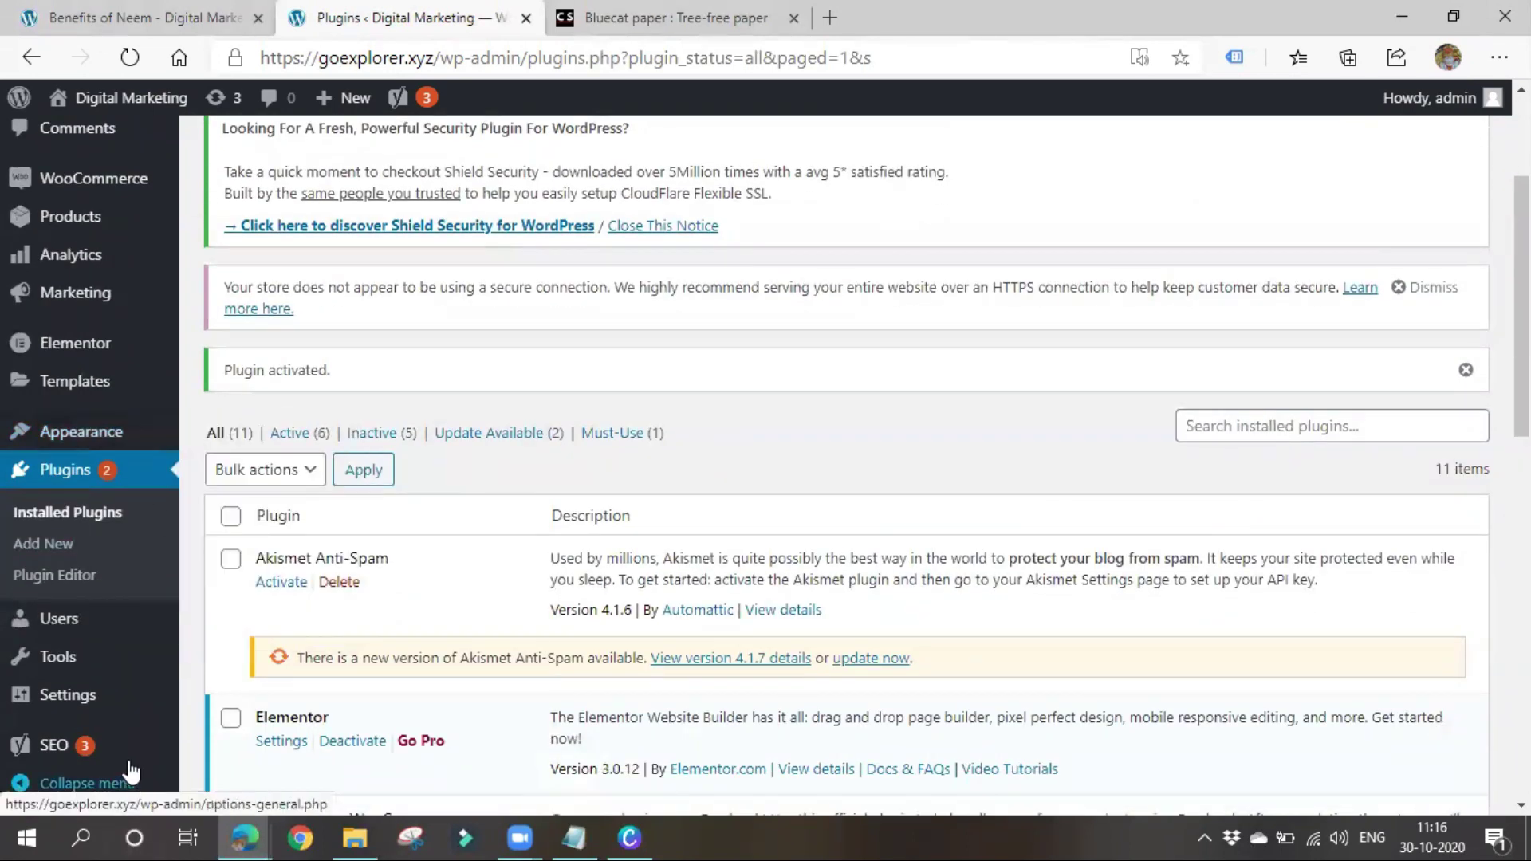
mouse_move(127, 692)
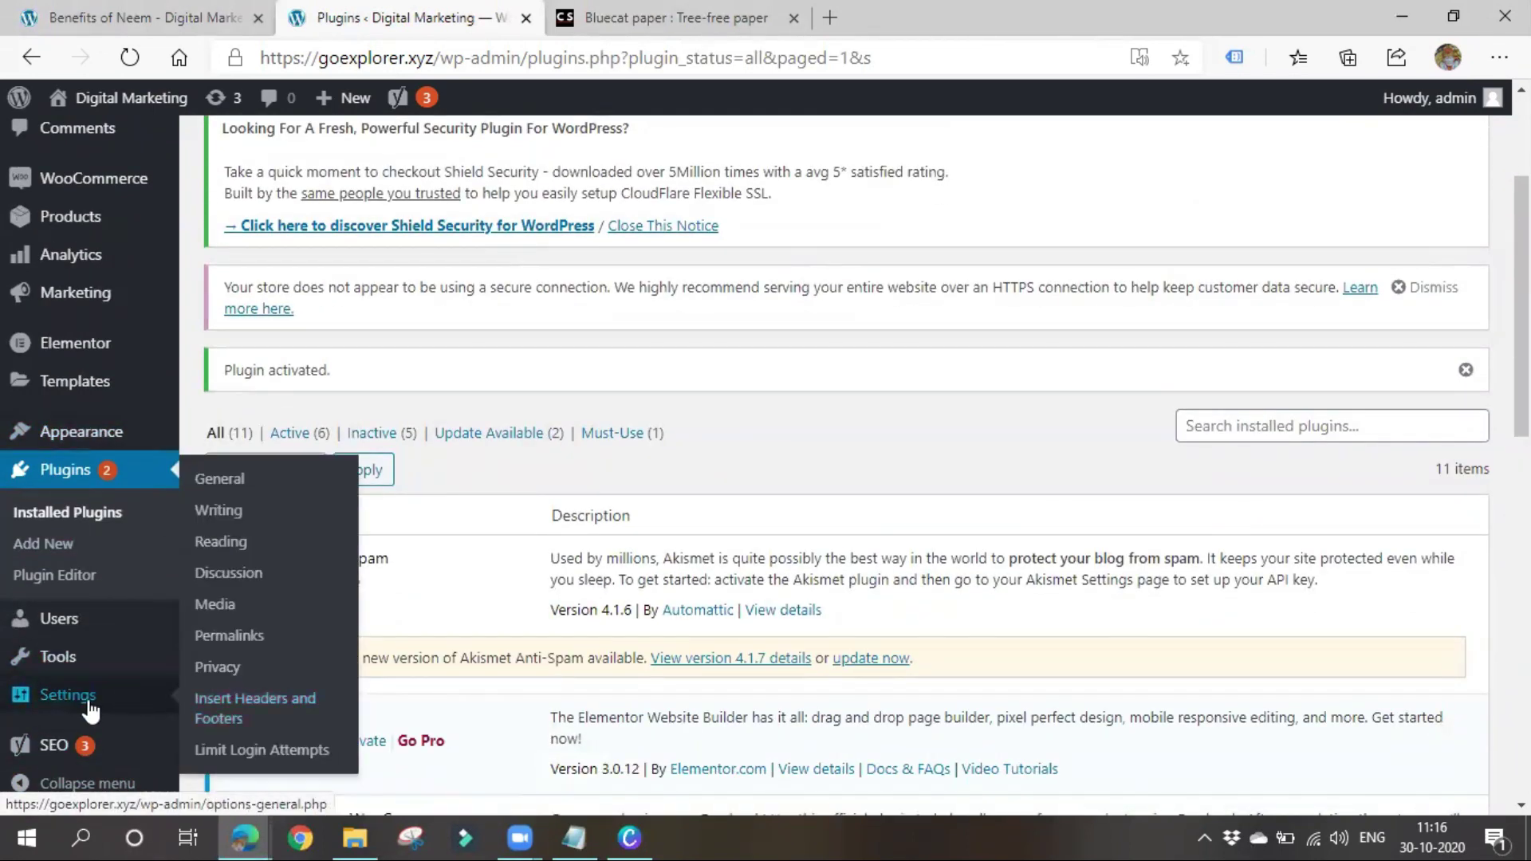
left_click(277, 700)
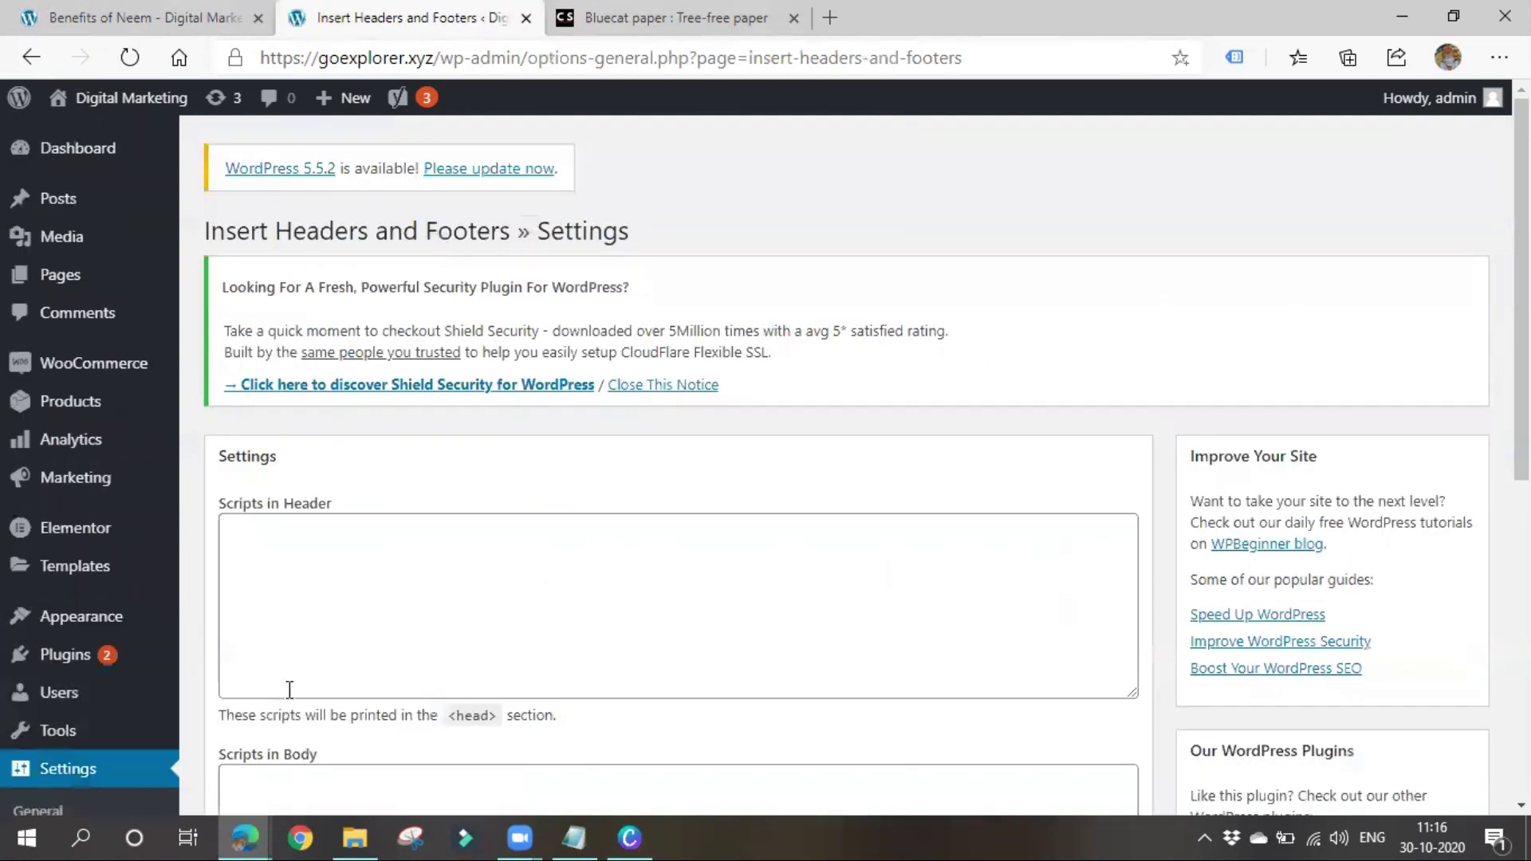
left_click(336, 564)
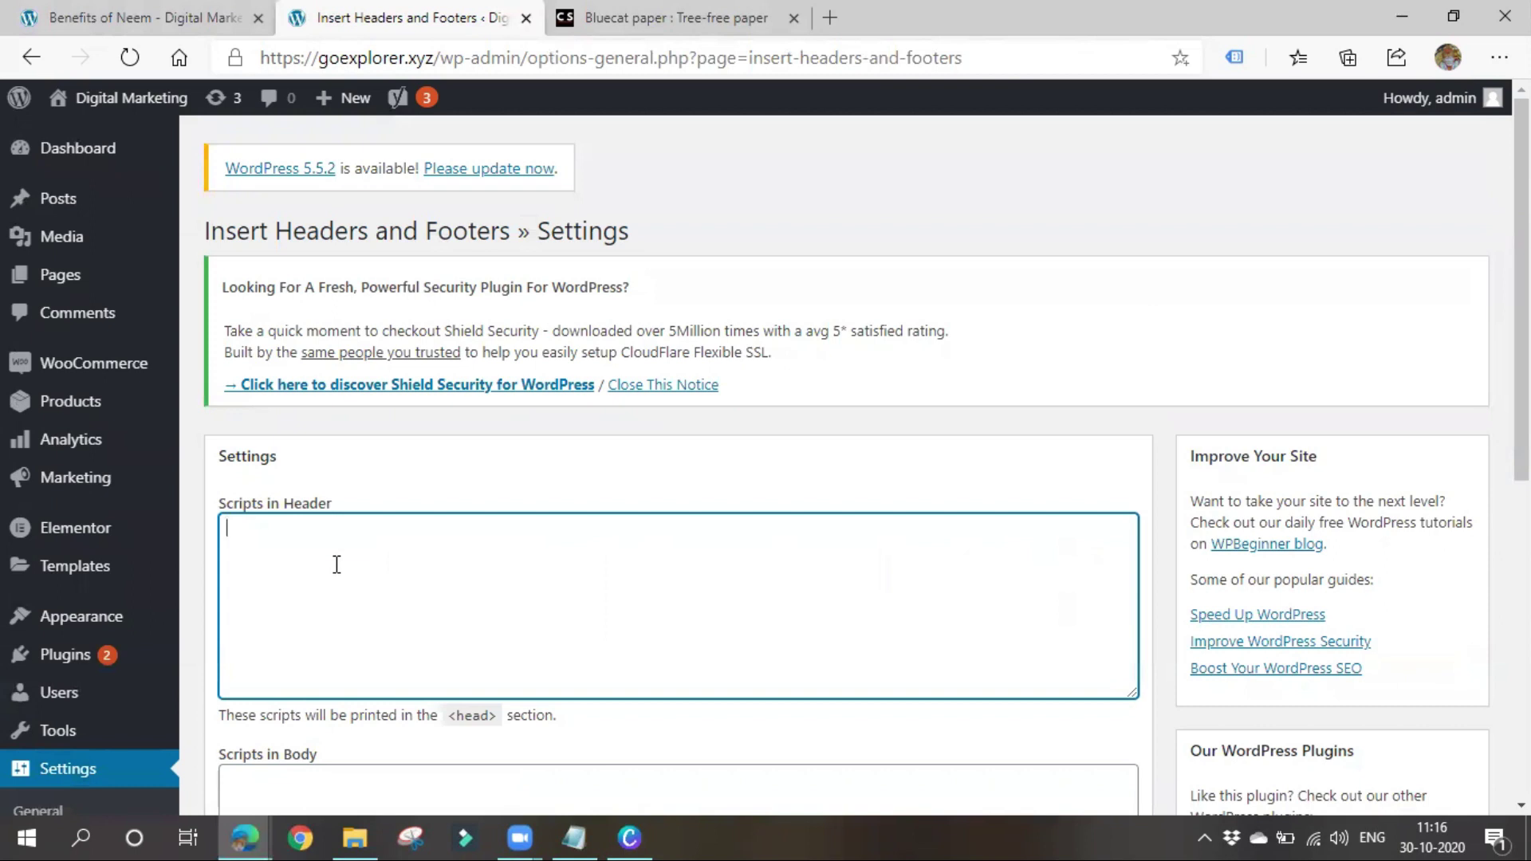
type("<meta name=\"google-site-verification\" content=\"JpDGEN6sAuaM0_Z4Oi2P2bC4VFcJIQM3Q7FsgXLNMuE\" />")
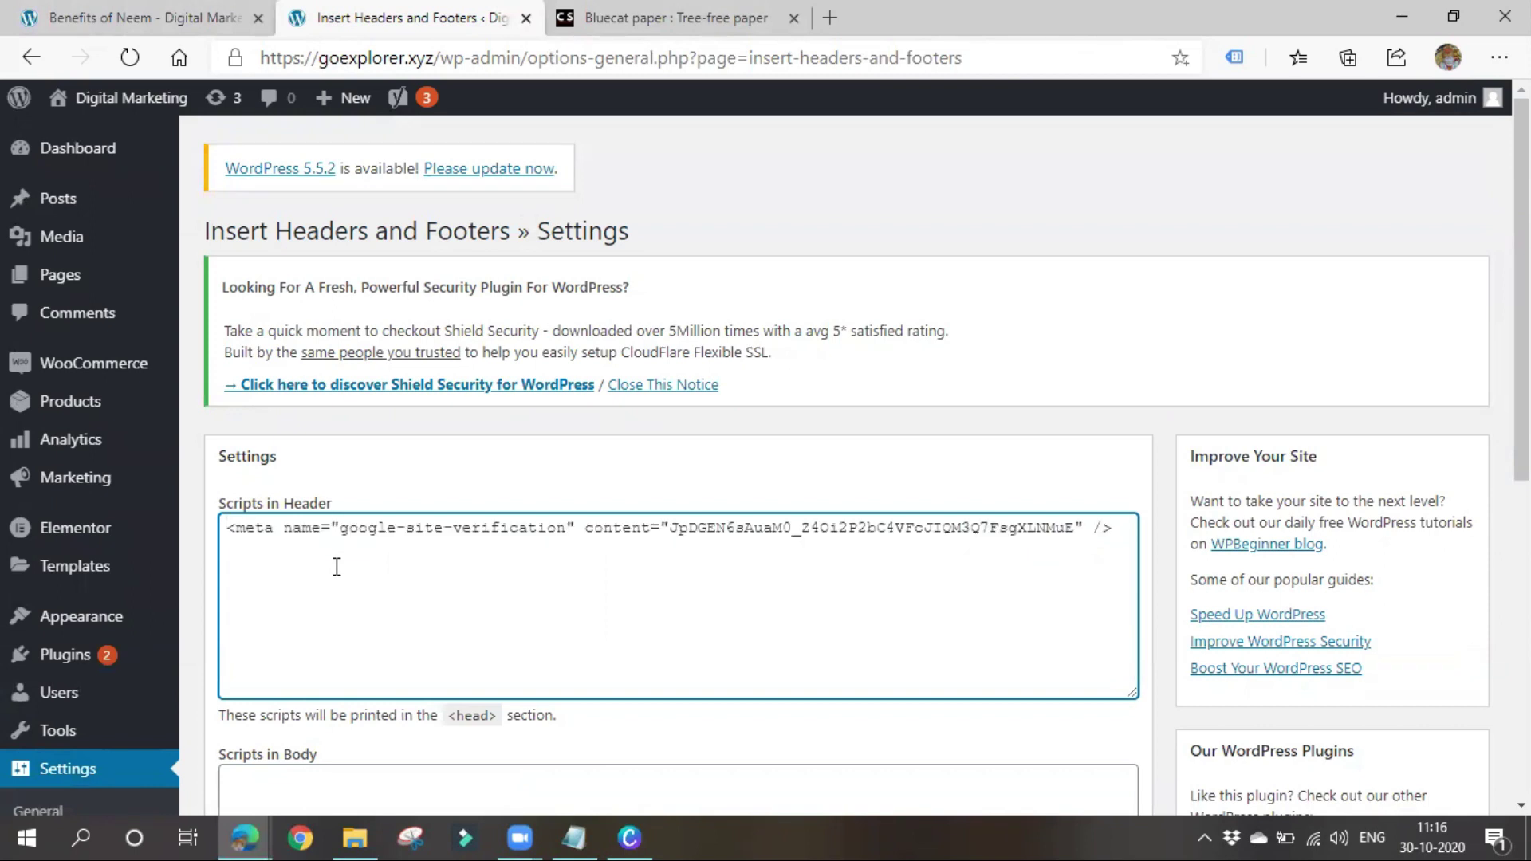
scroll(336, 566, "down", 7)
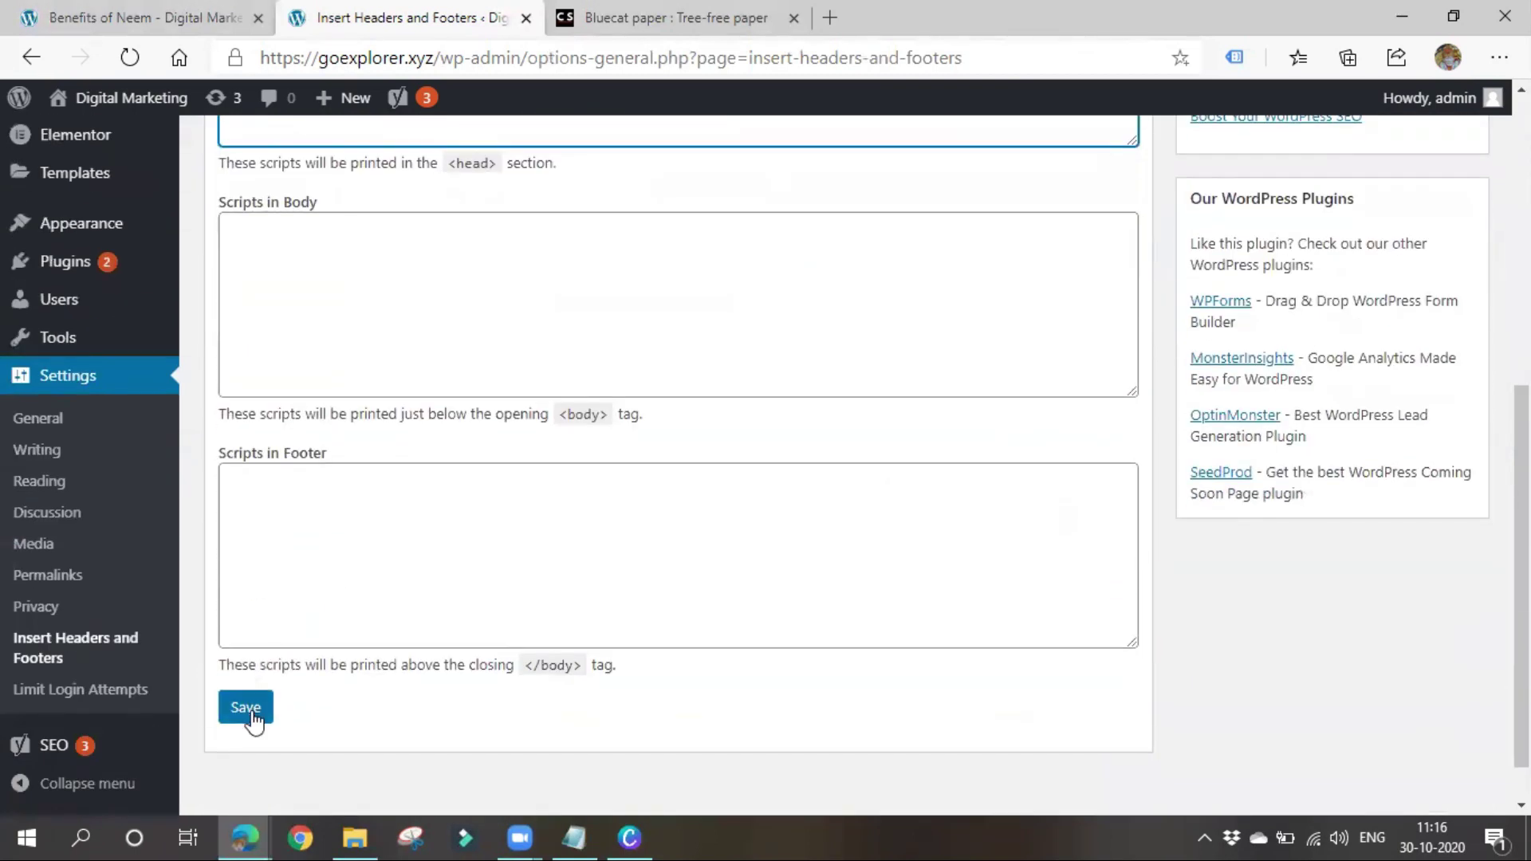
left_click(250, 715)
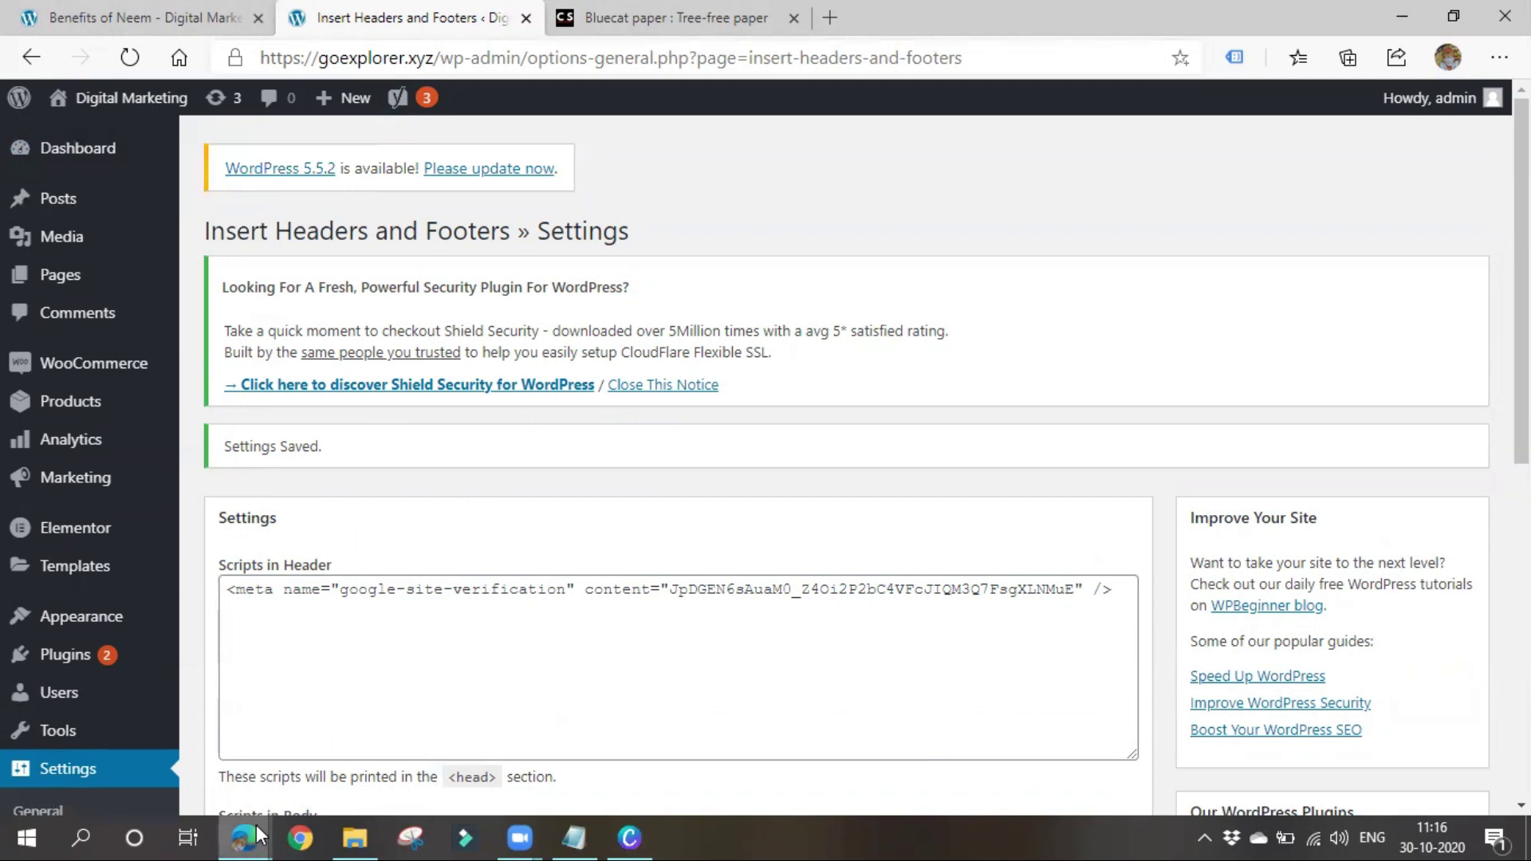
mouse_move(256, 825)
left_click(368, 764)
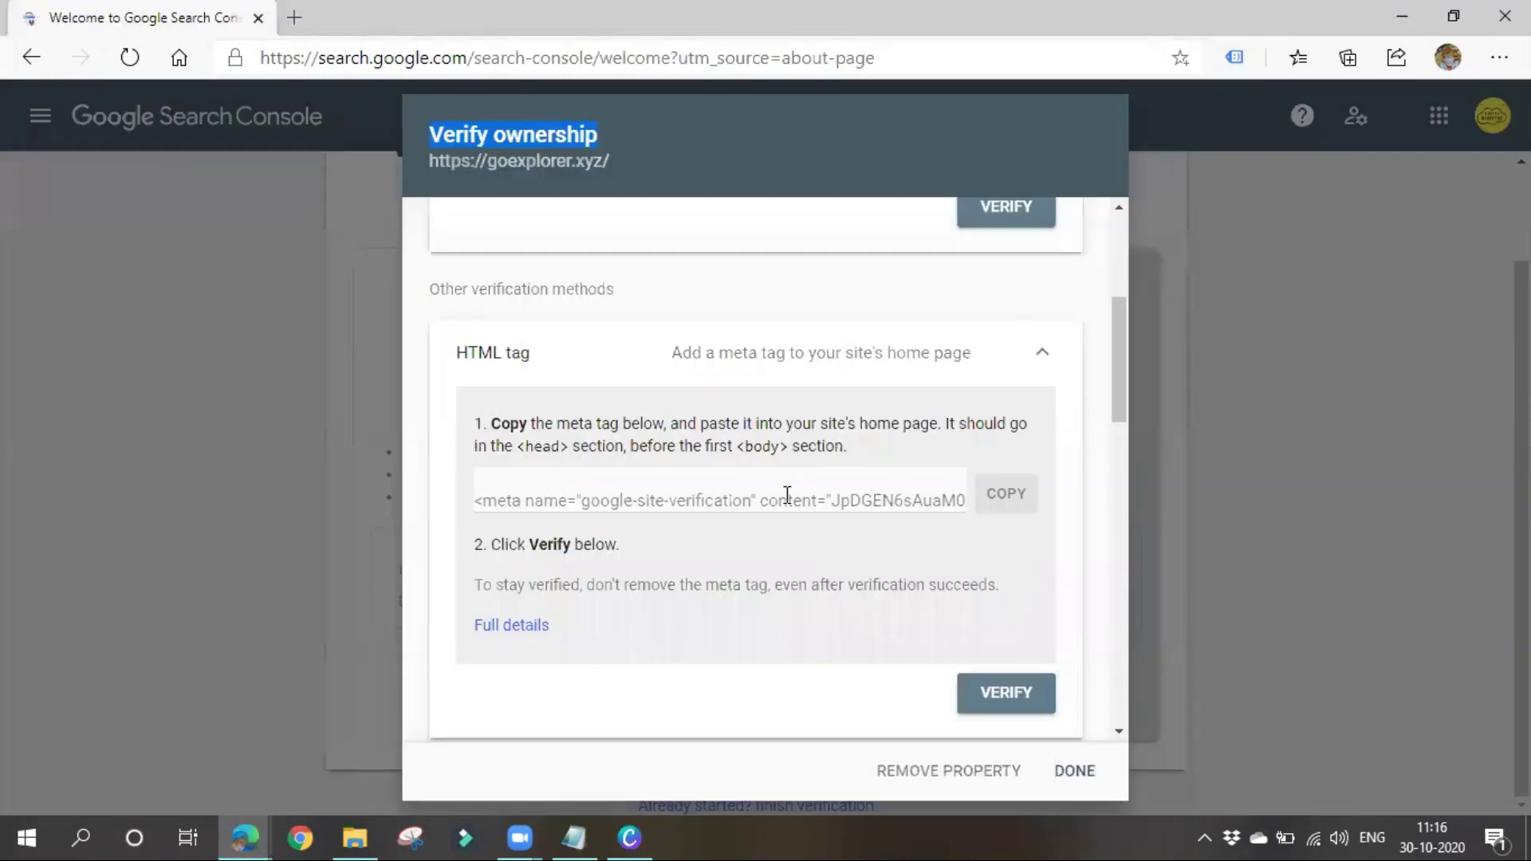
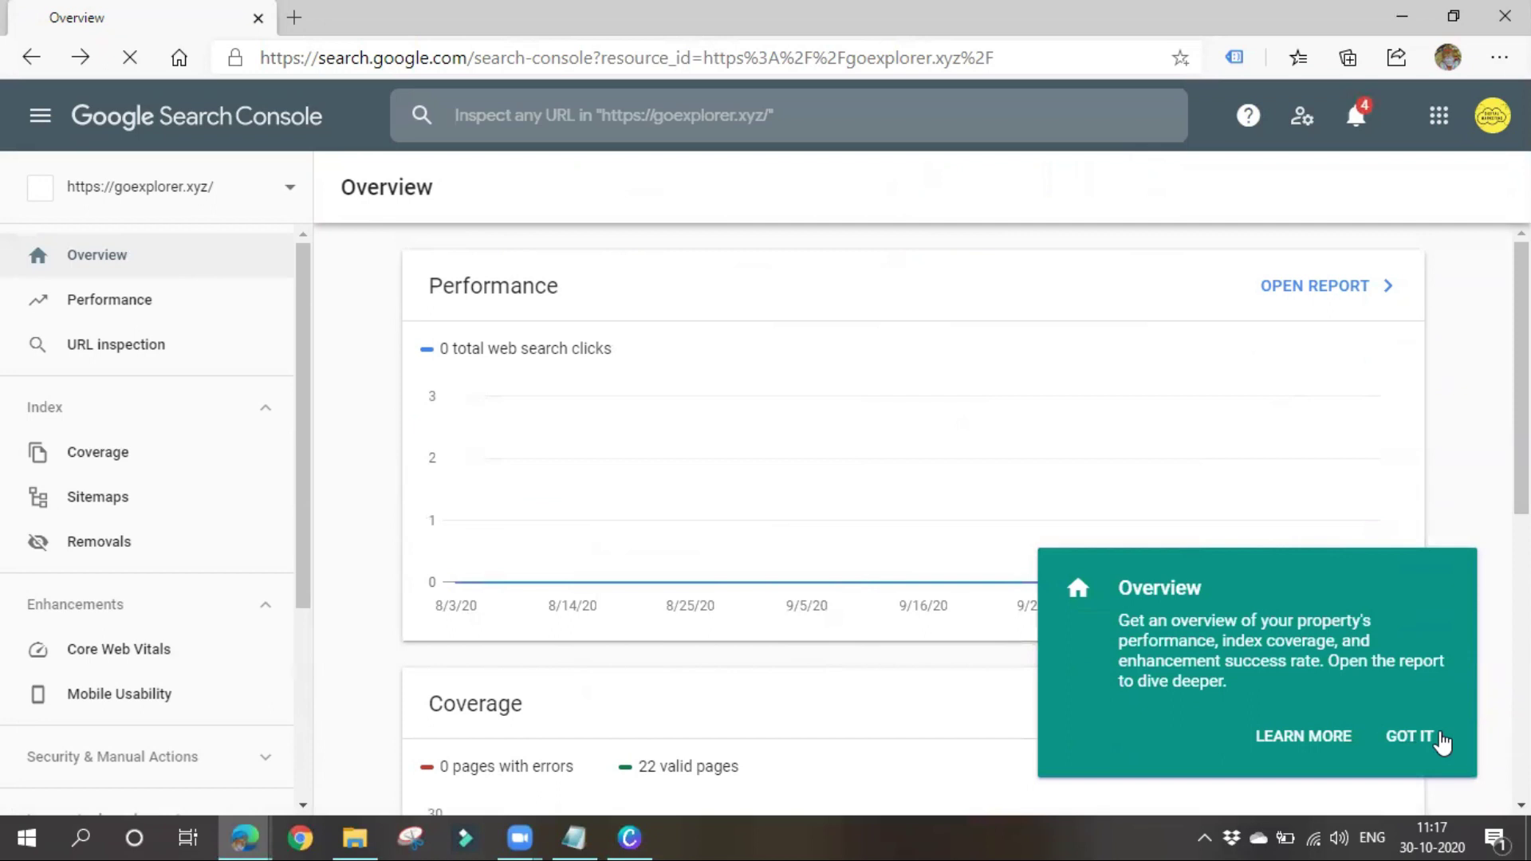
Dismiss the Overview tip and look over the Performance and Coverage charts
left_click(1442, 742)
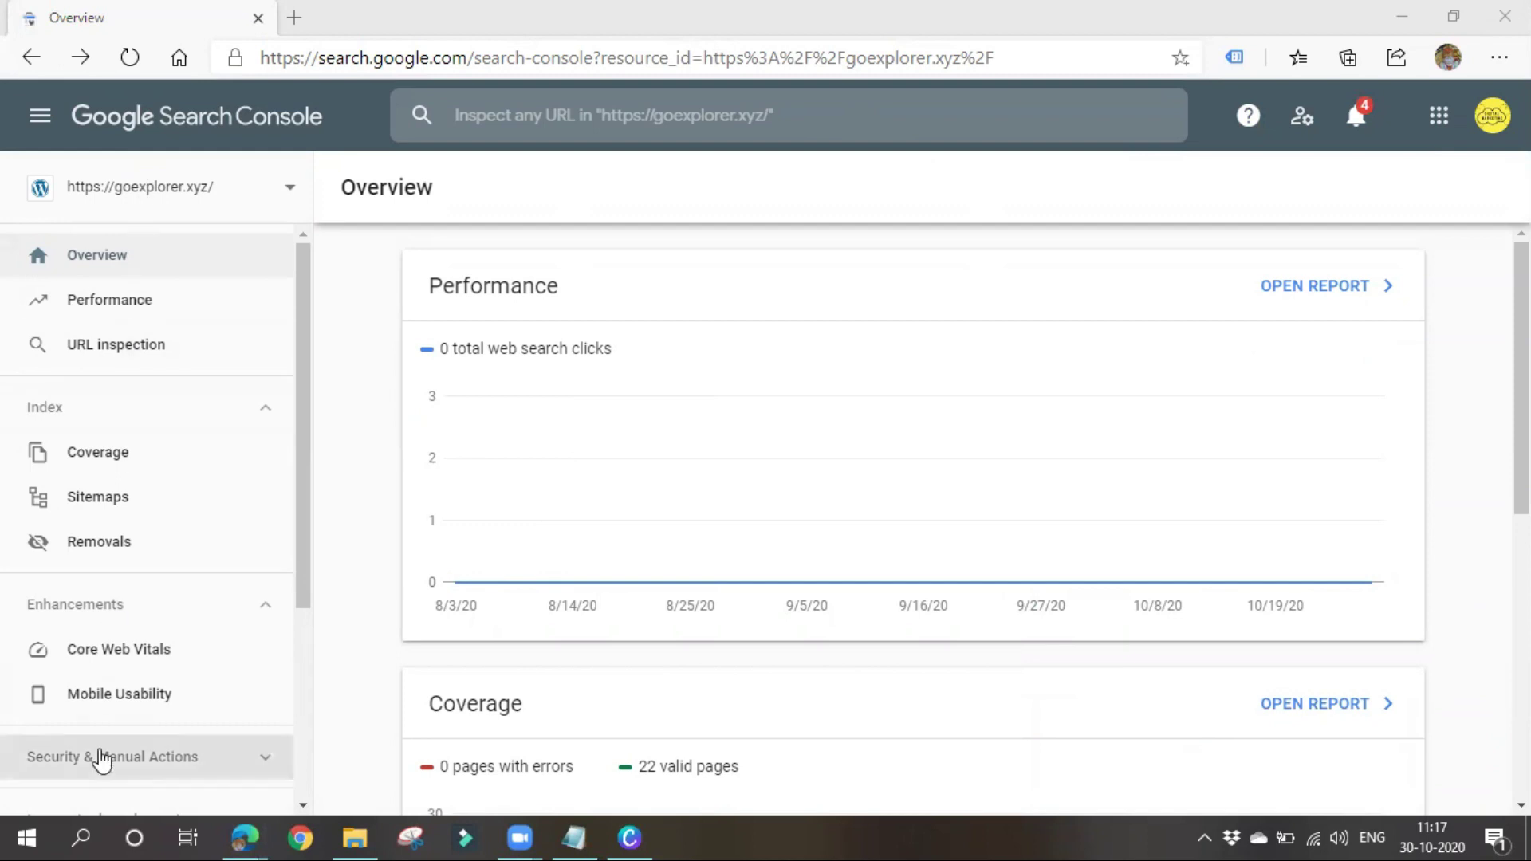
mouse_move(583, 589)
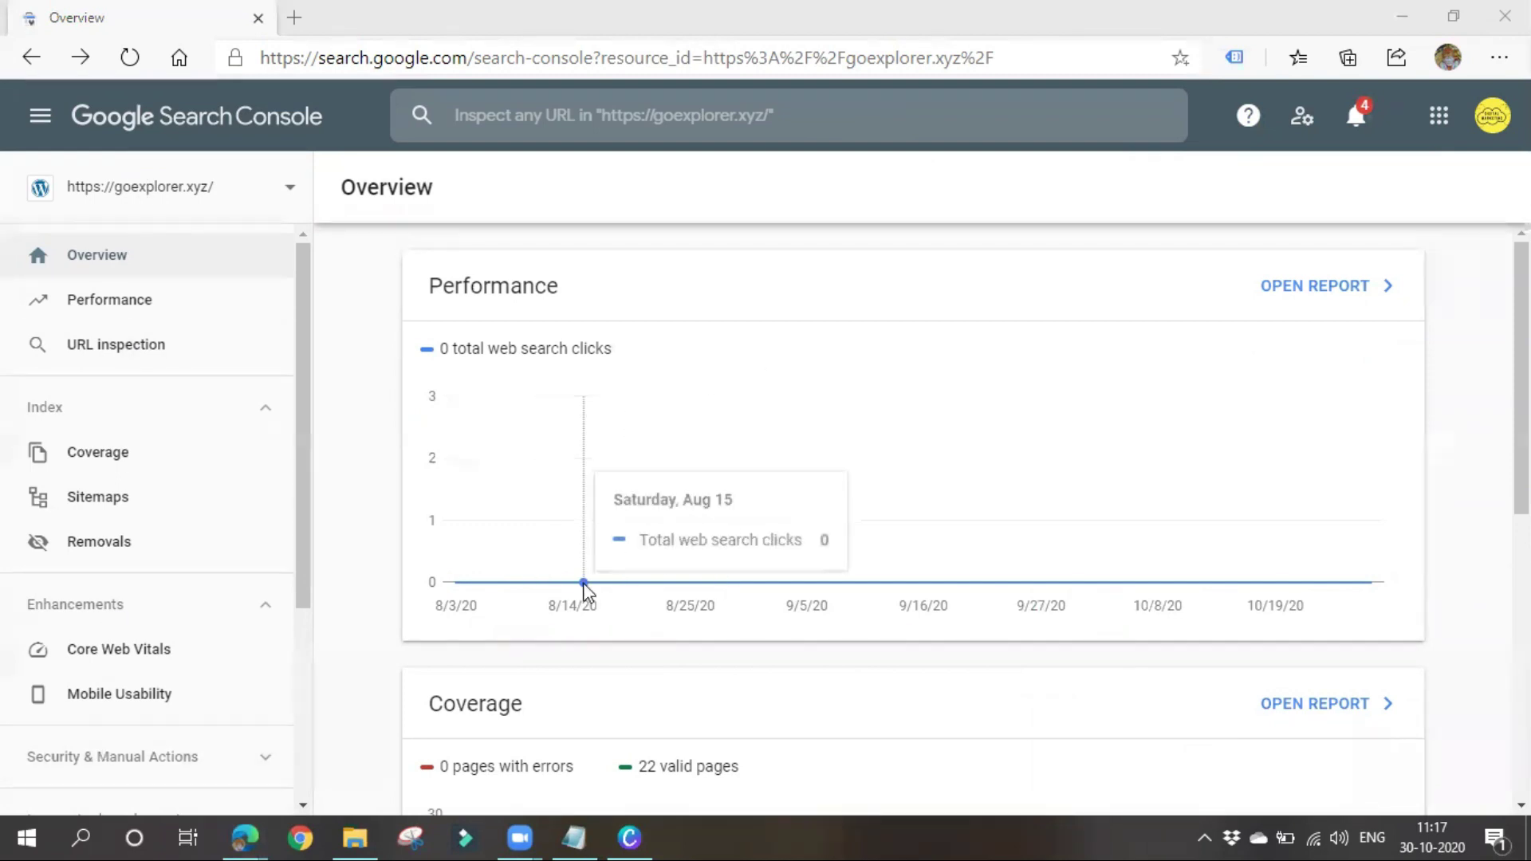
scroll(650, 614, "down", 4)
scroll(647, 612, "up", 3)
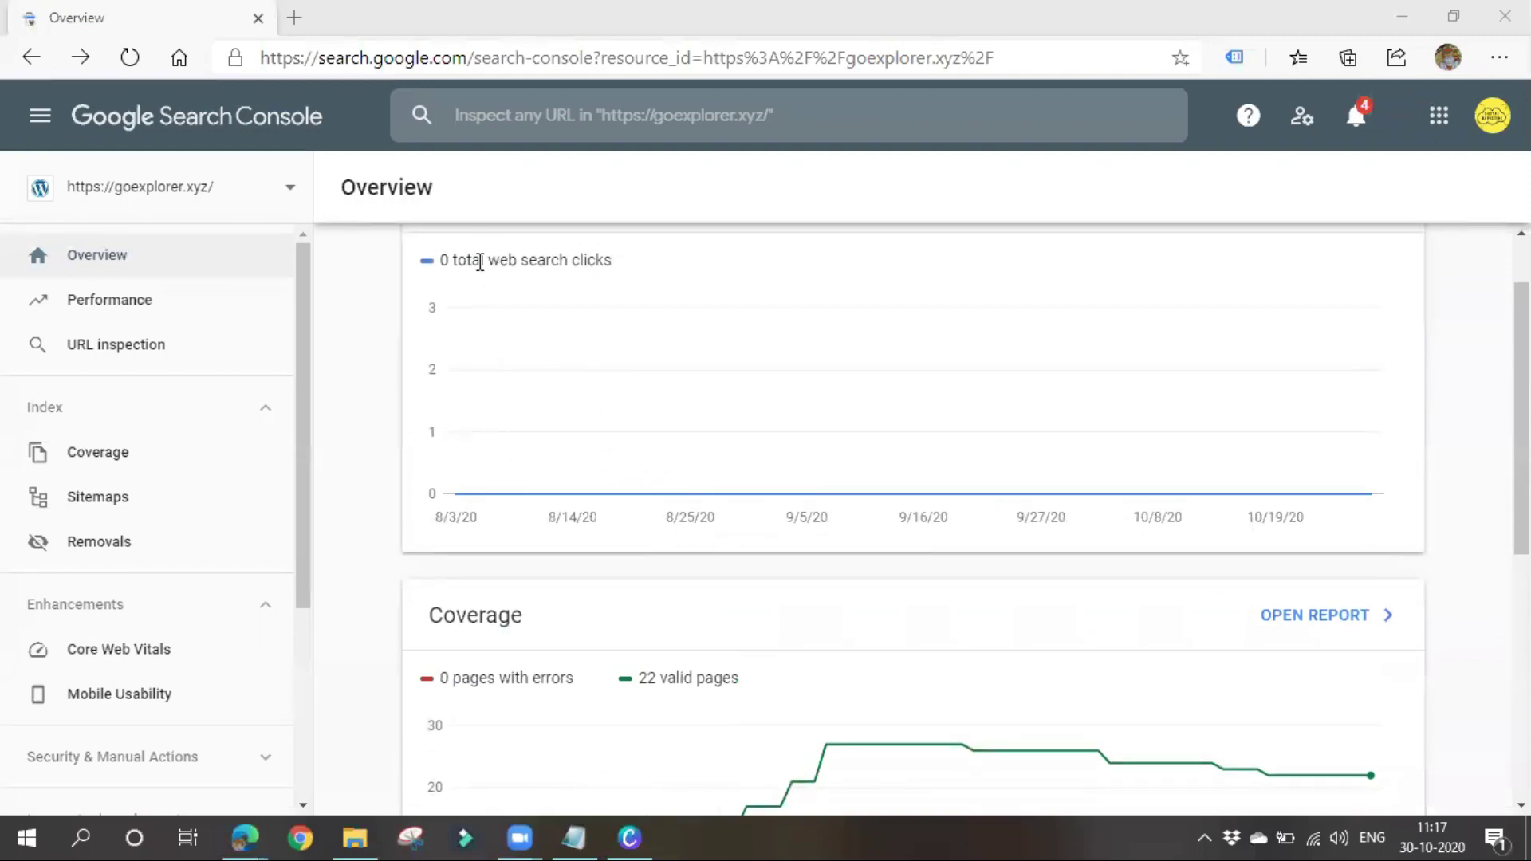
mouse_move(721, 492)
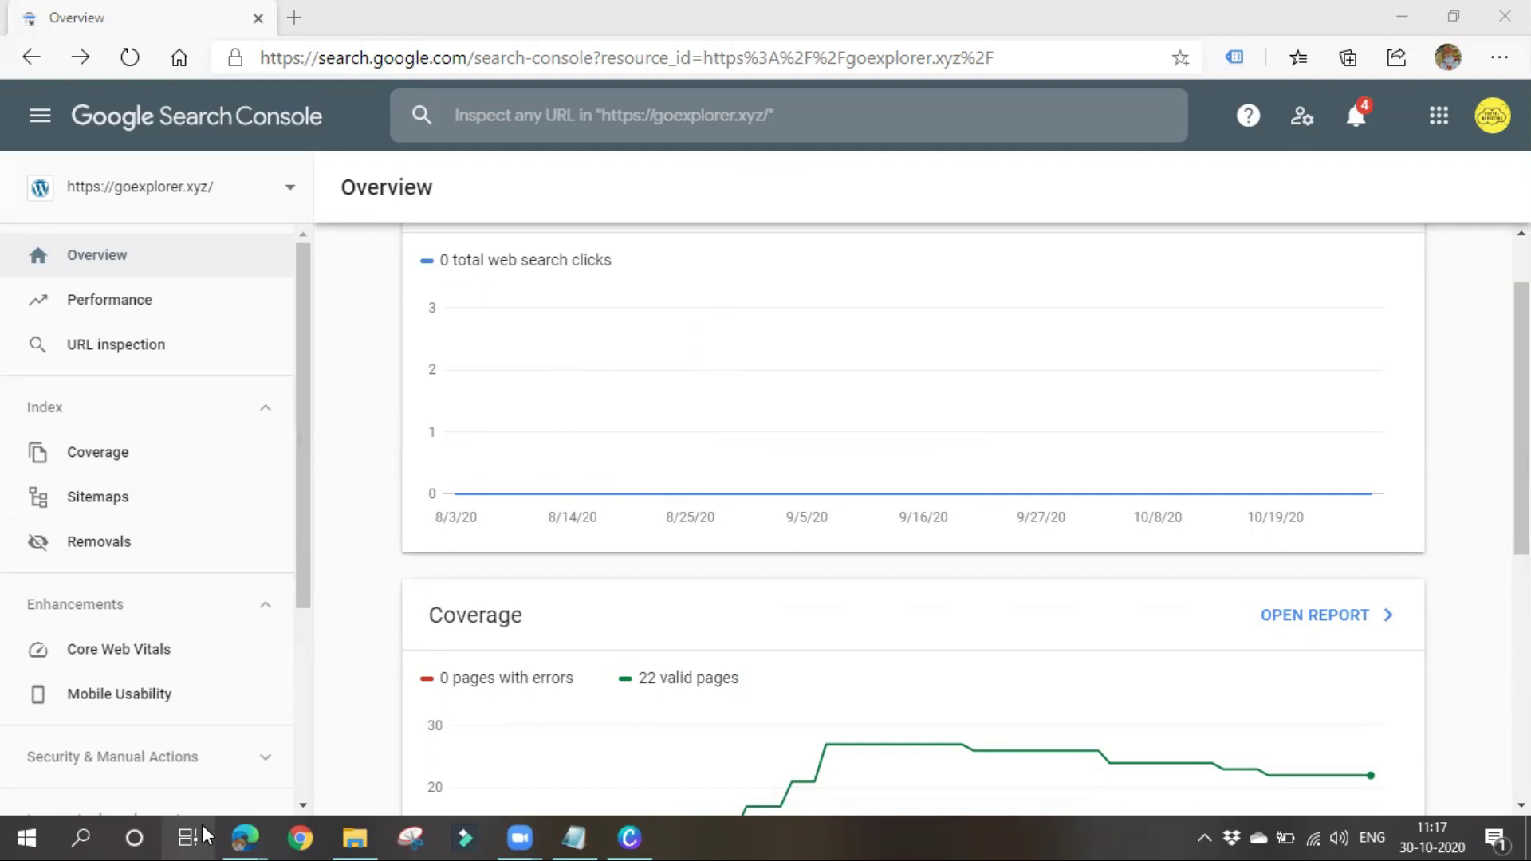
Bring the WordPress Insert Headers and Footers browser window to the front
mouse_move(251, 834)
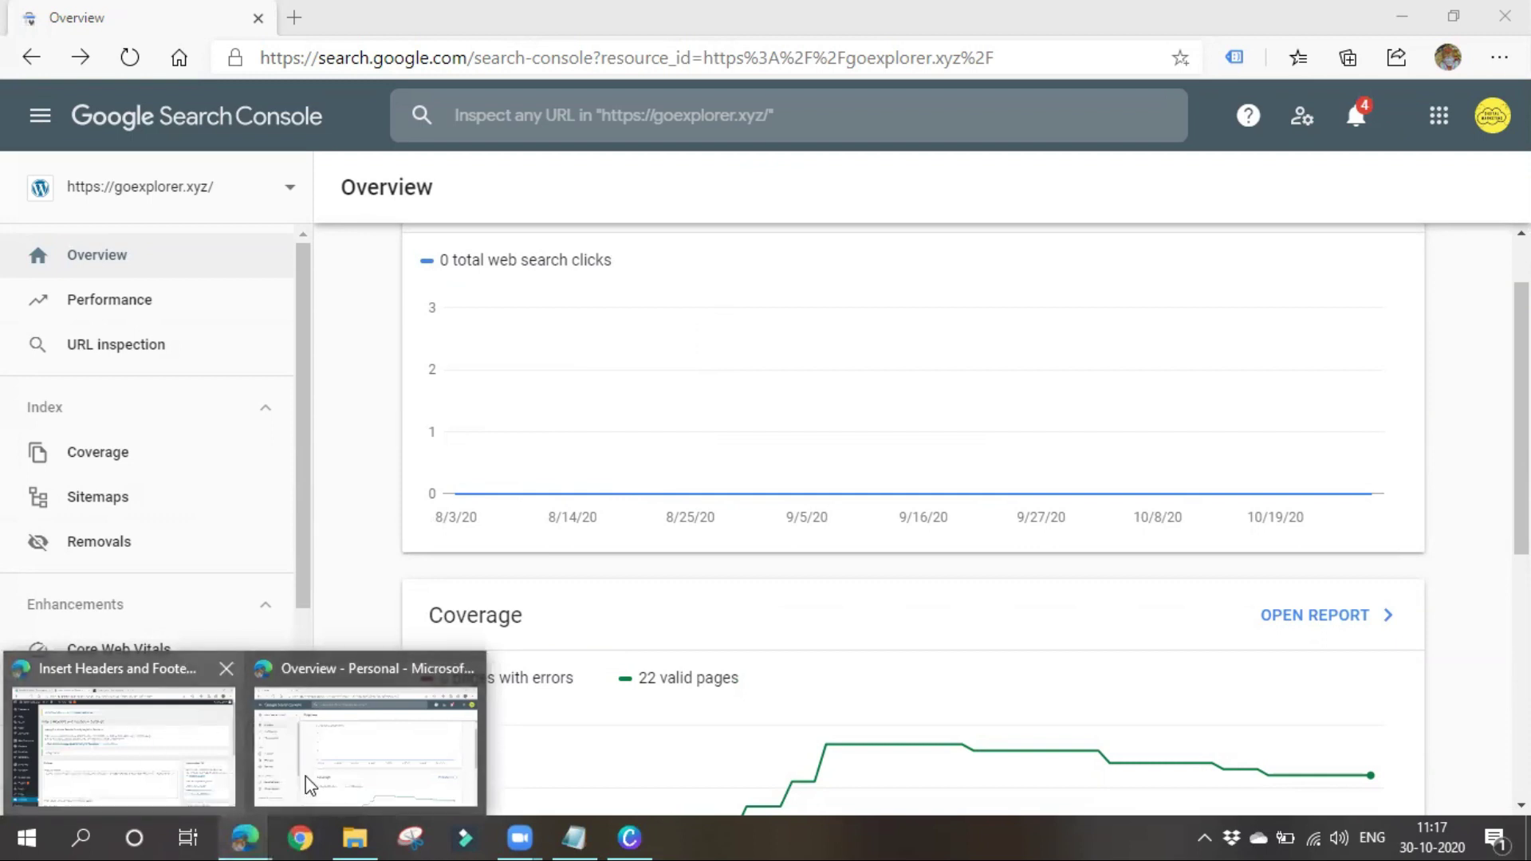
mouse_move(363, 835)
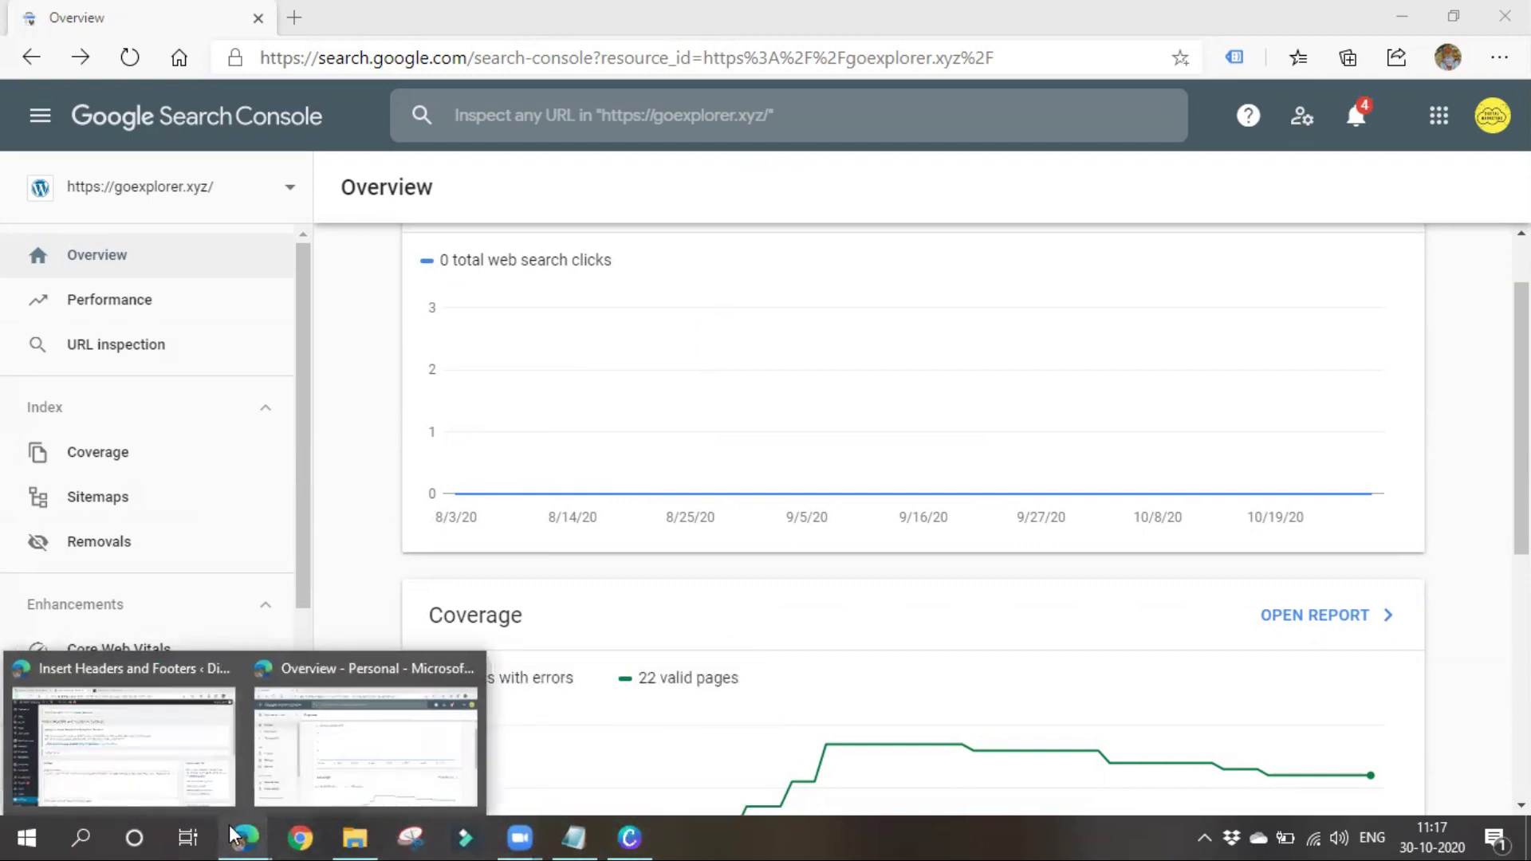
left_click(159, 764)
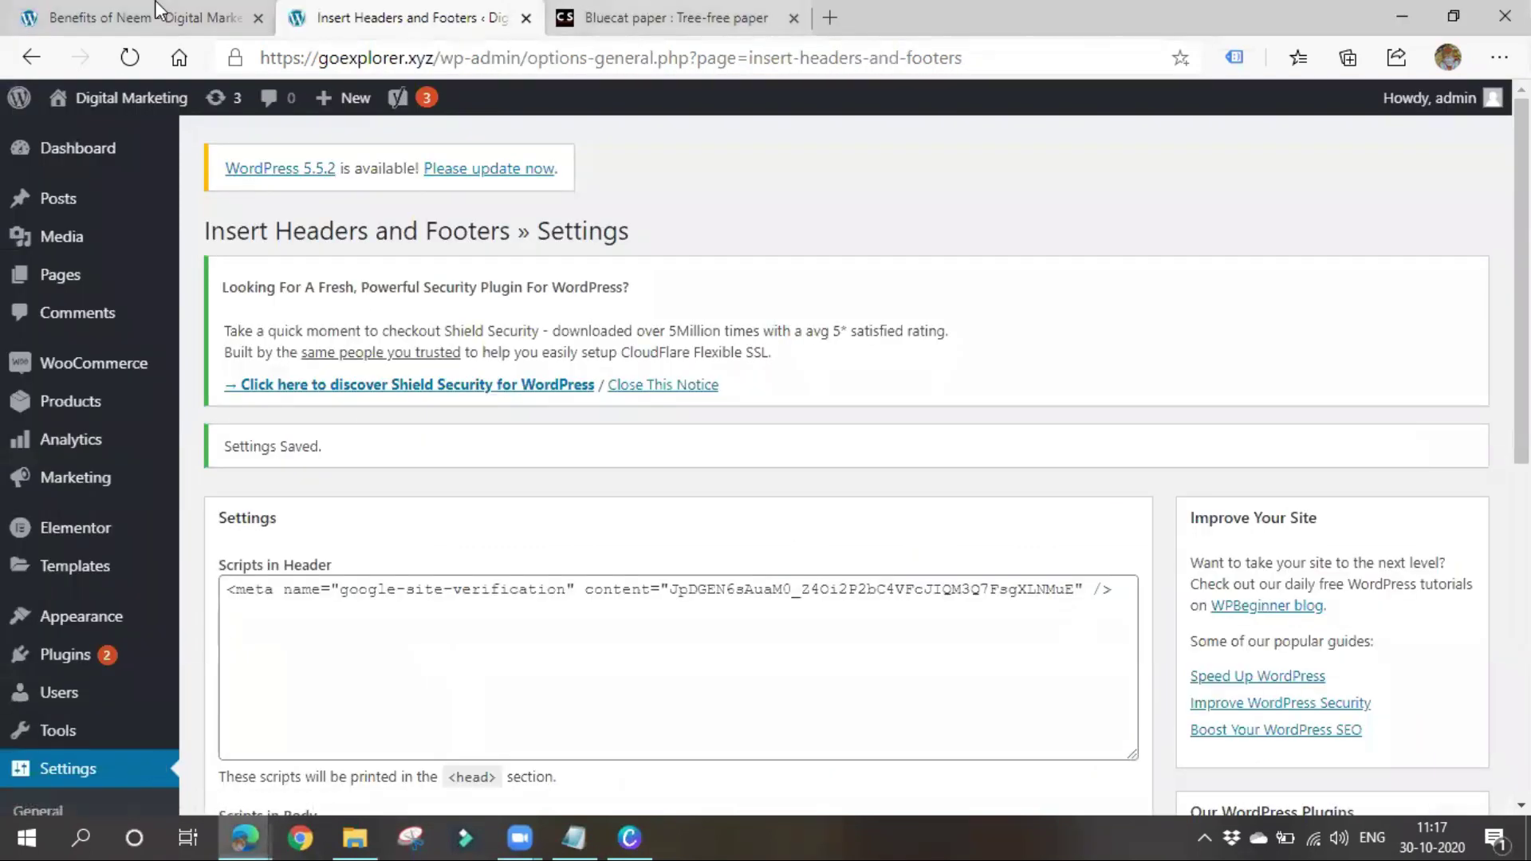
Grab the Benefits of Neem post's URL, then return to Search Console's URL inspection
left_click(160, 11)
triple_click(656, 60)
key("ctrl+c")
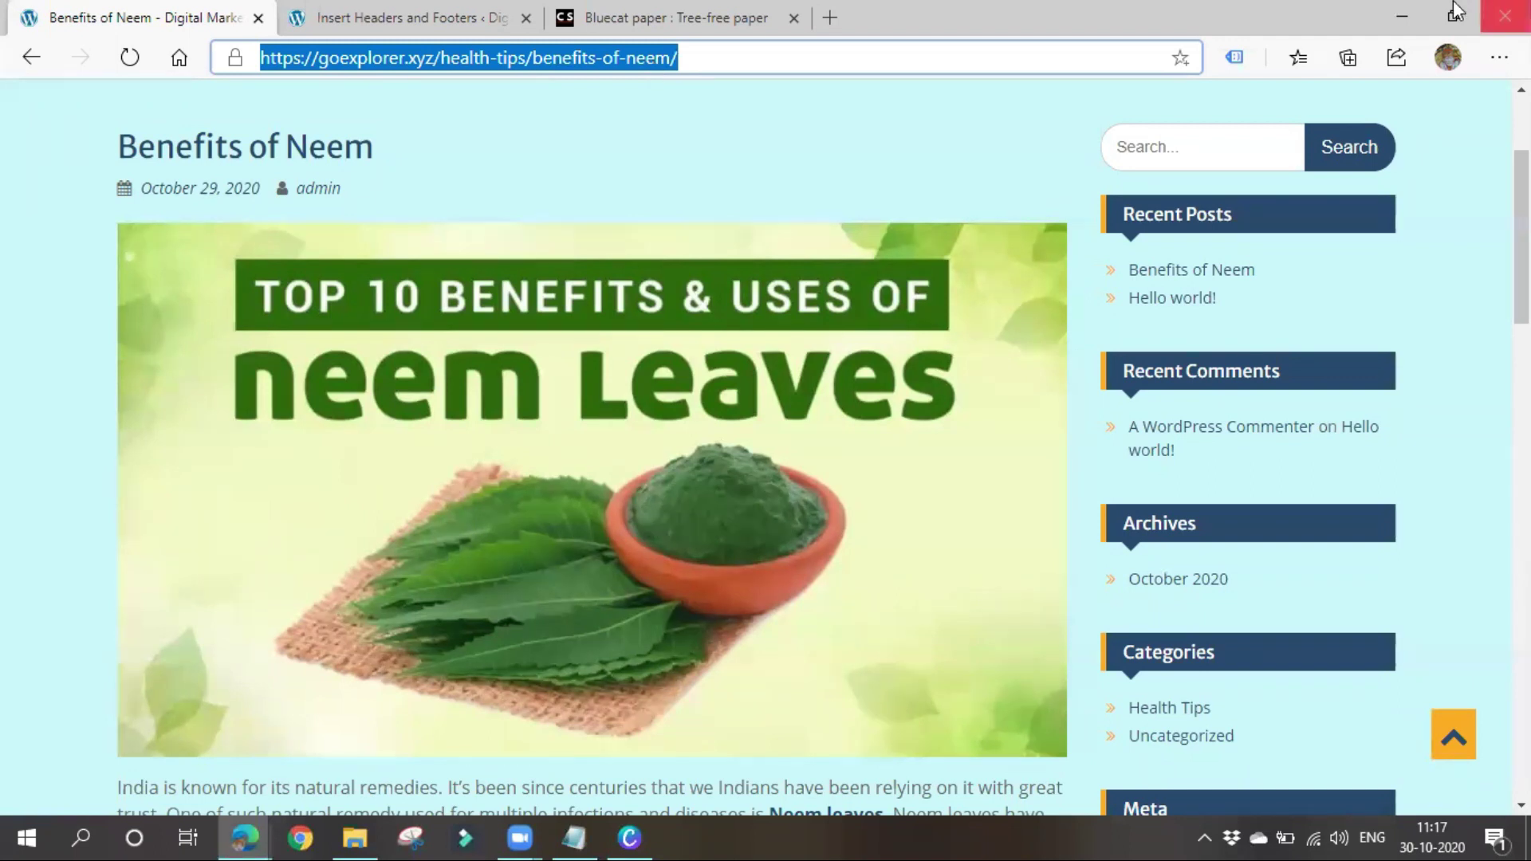
left_click(1400, 14)
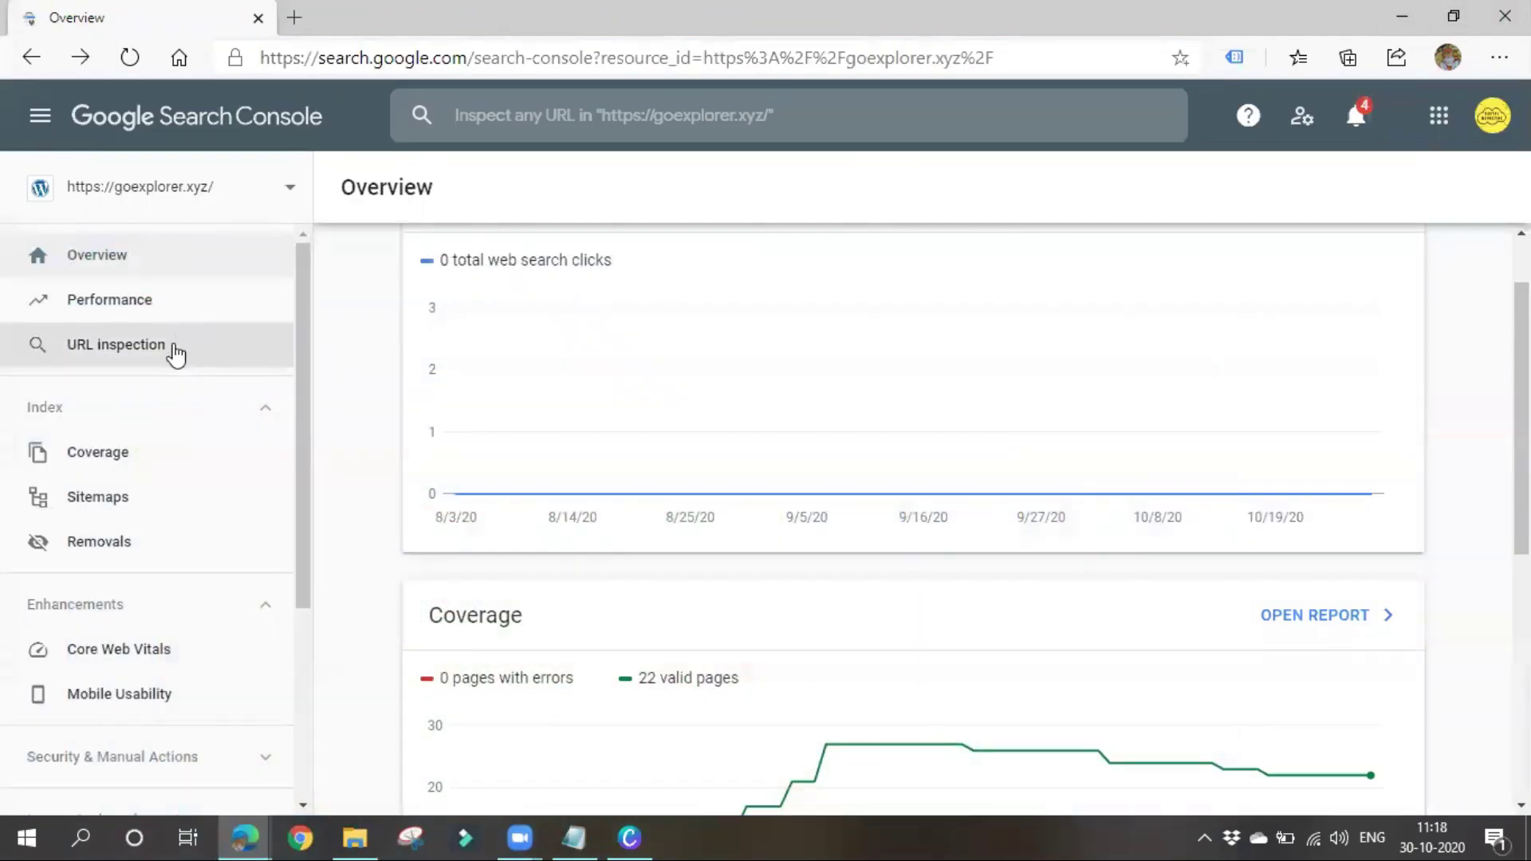
left_click(172, 346)
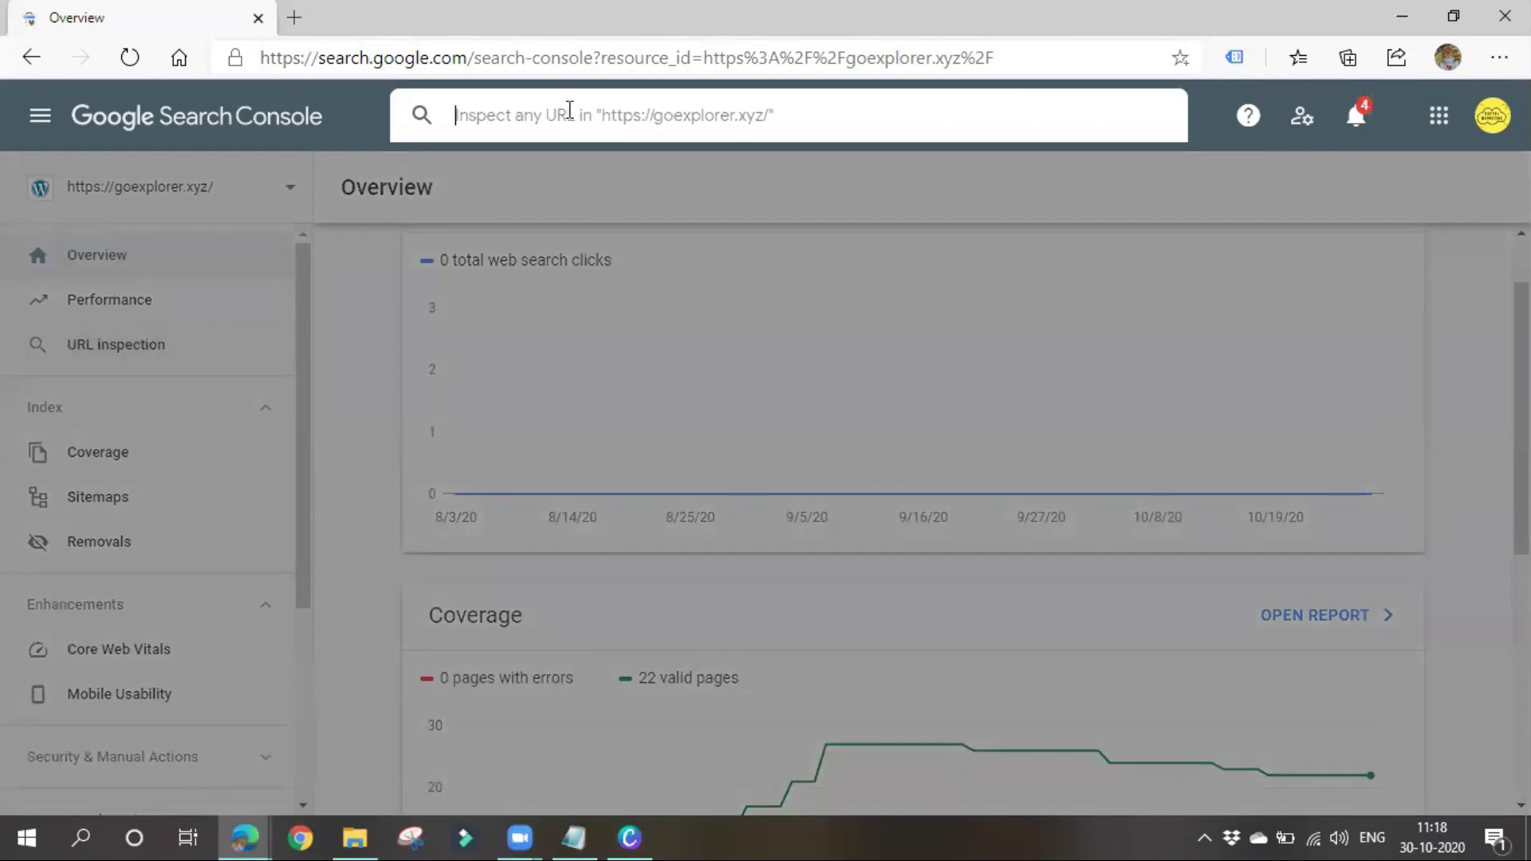
Inspect the Benefits of Neem post URL and review its indexed, mobile-friendly results
key("ctrl+v")
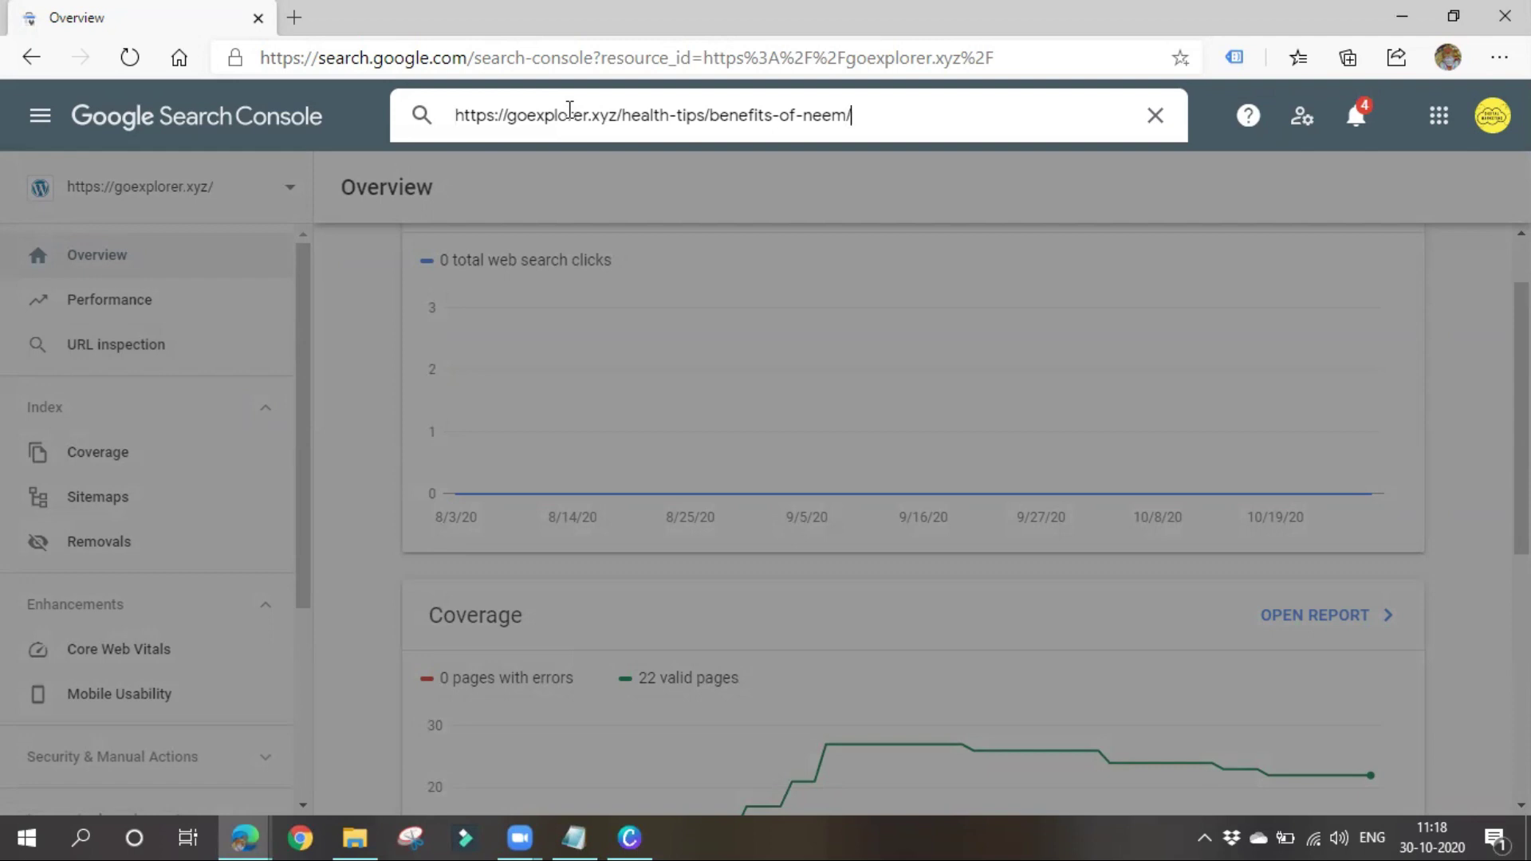
key("Return")
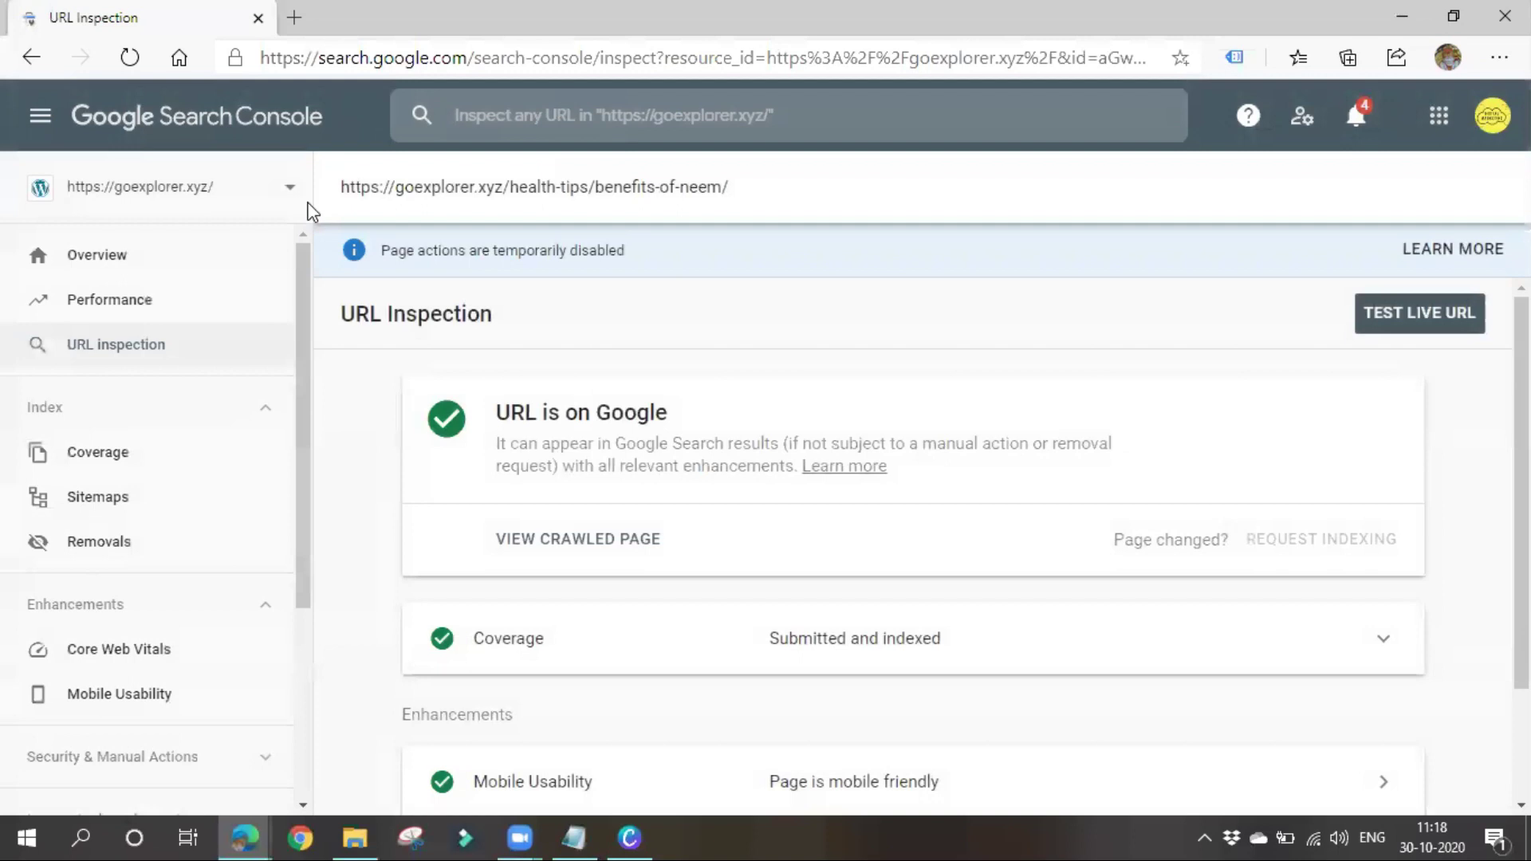
scroll(650, 418, "down", 2)
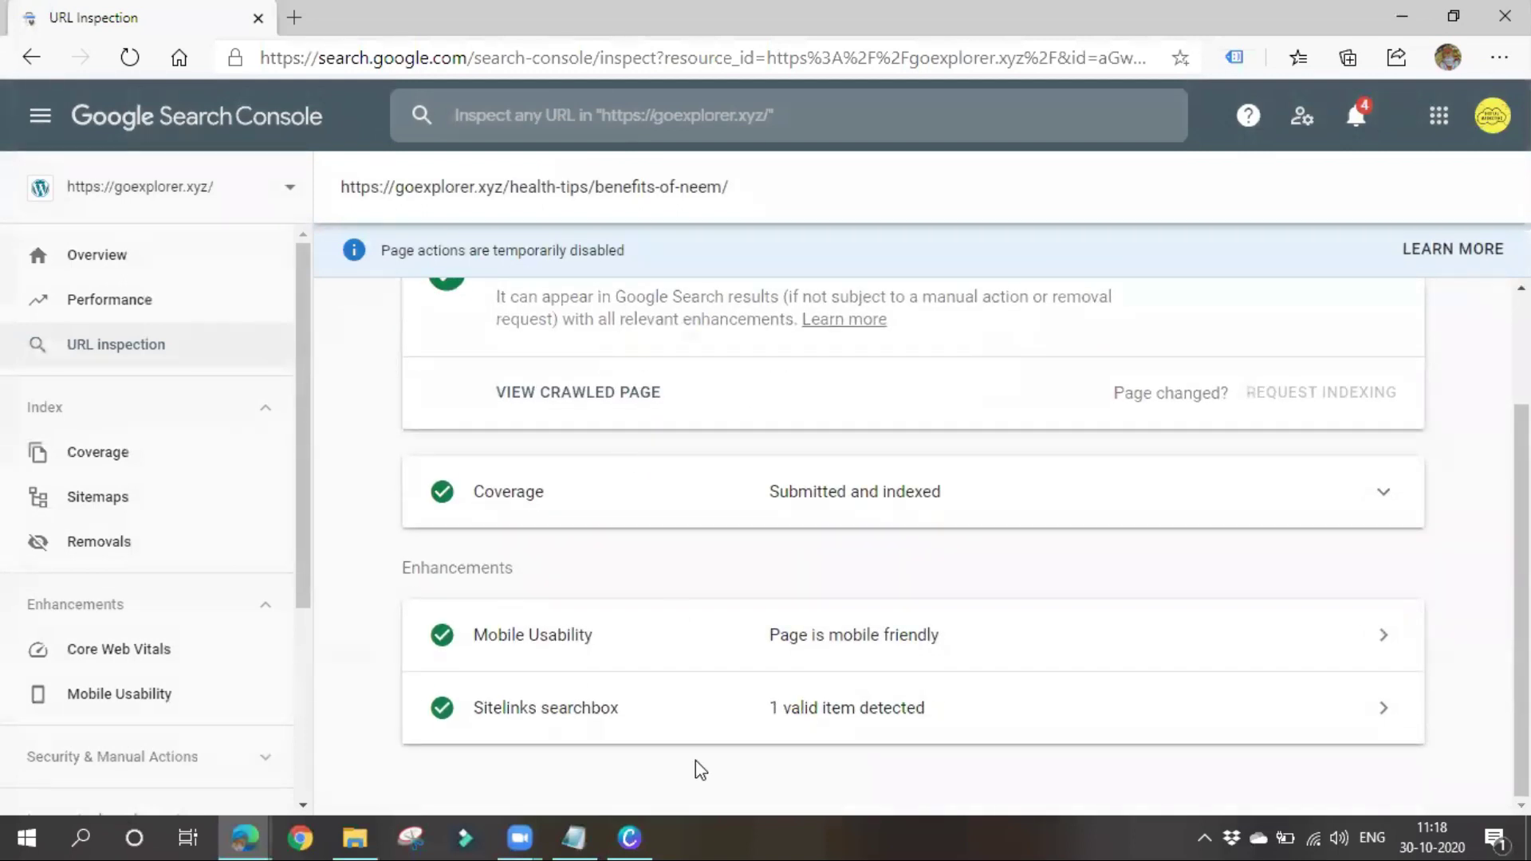
scroll(650, 607, "up", 2)
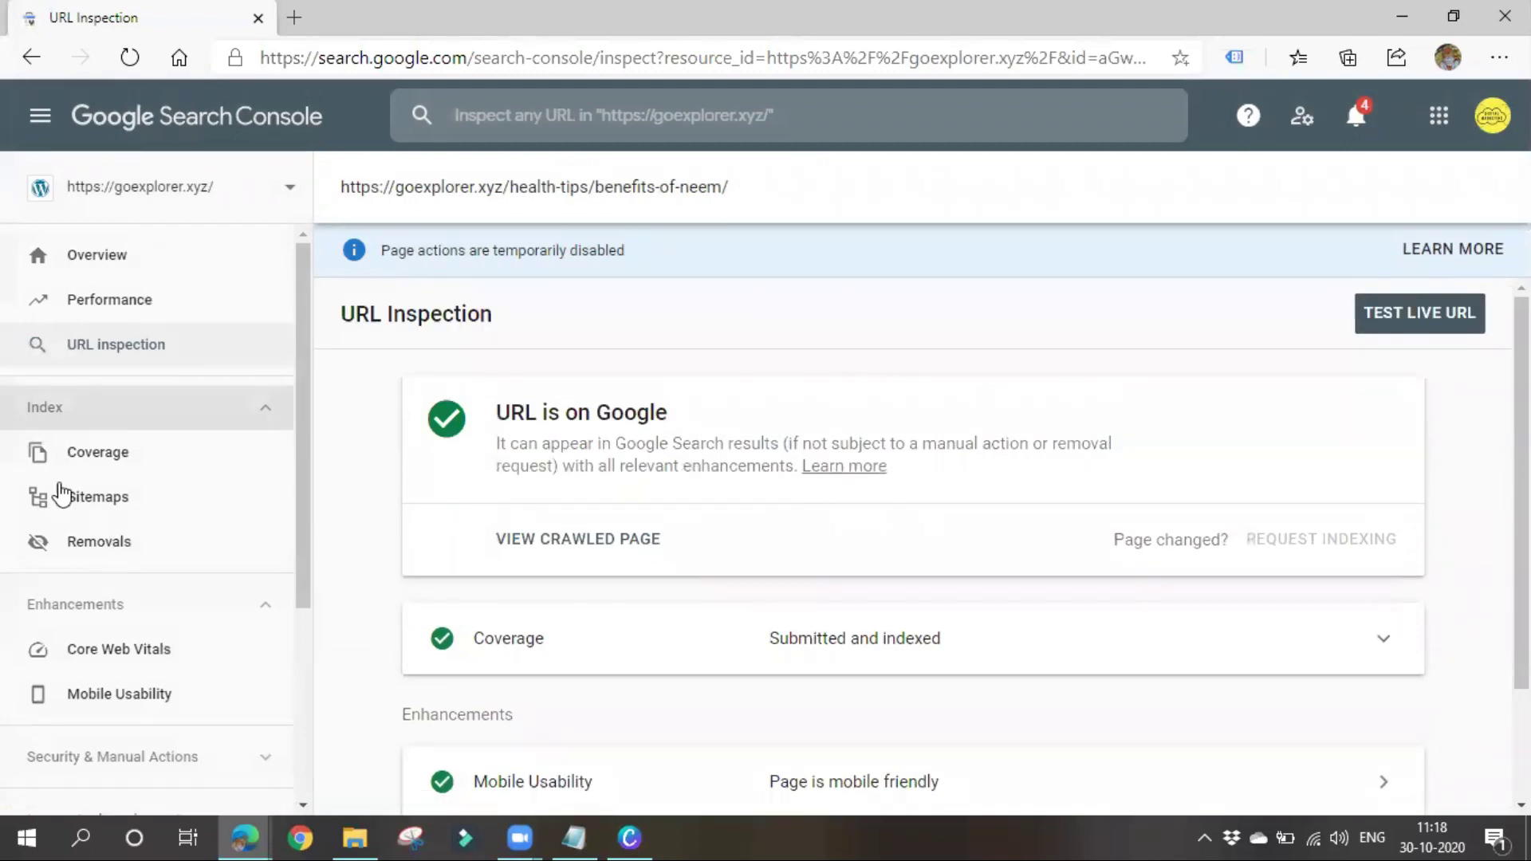
Open the property list and choose Add property
left_click(292, 190)
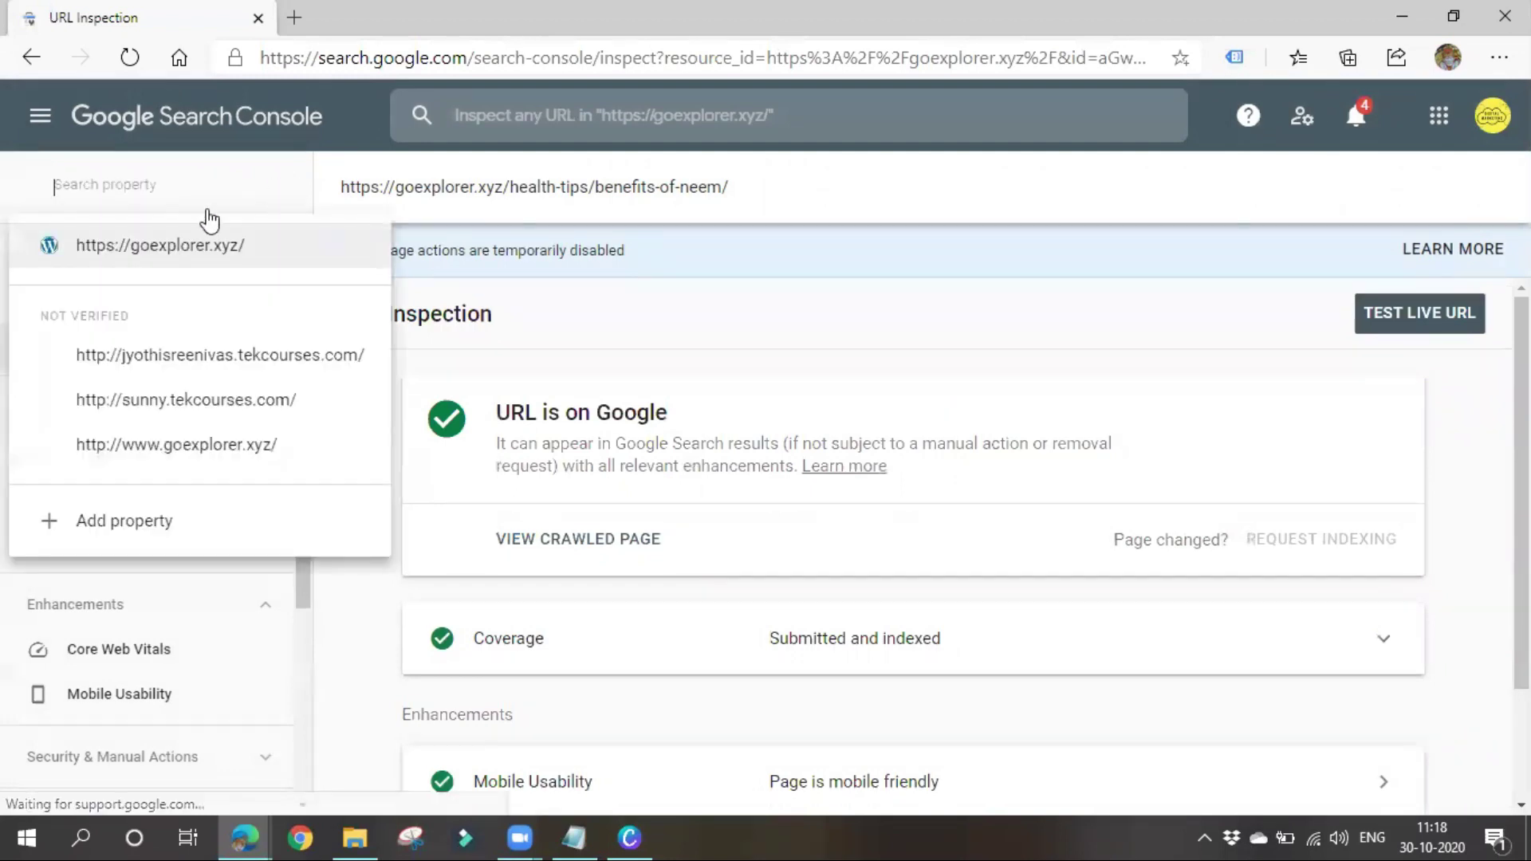
left_click(264, 456)
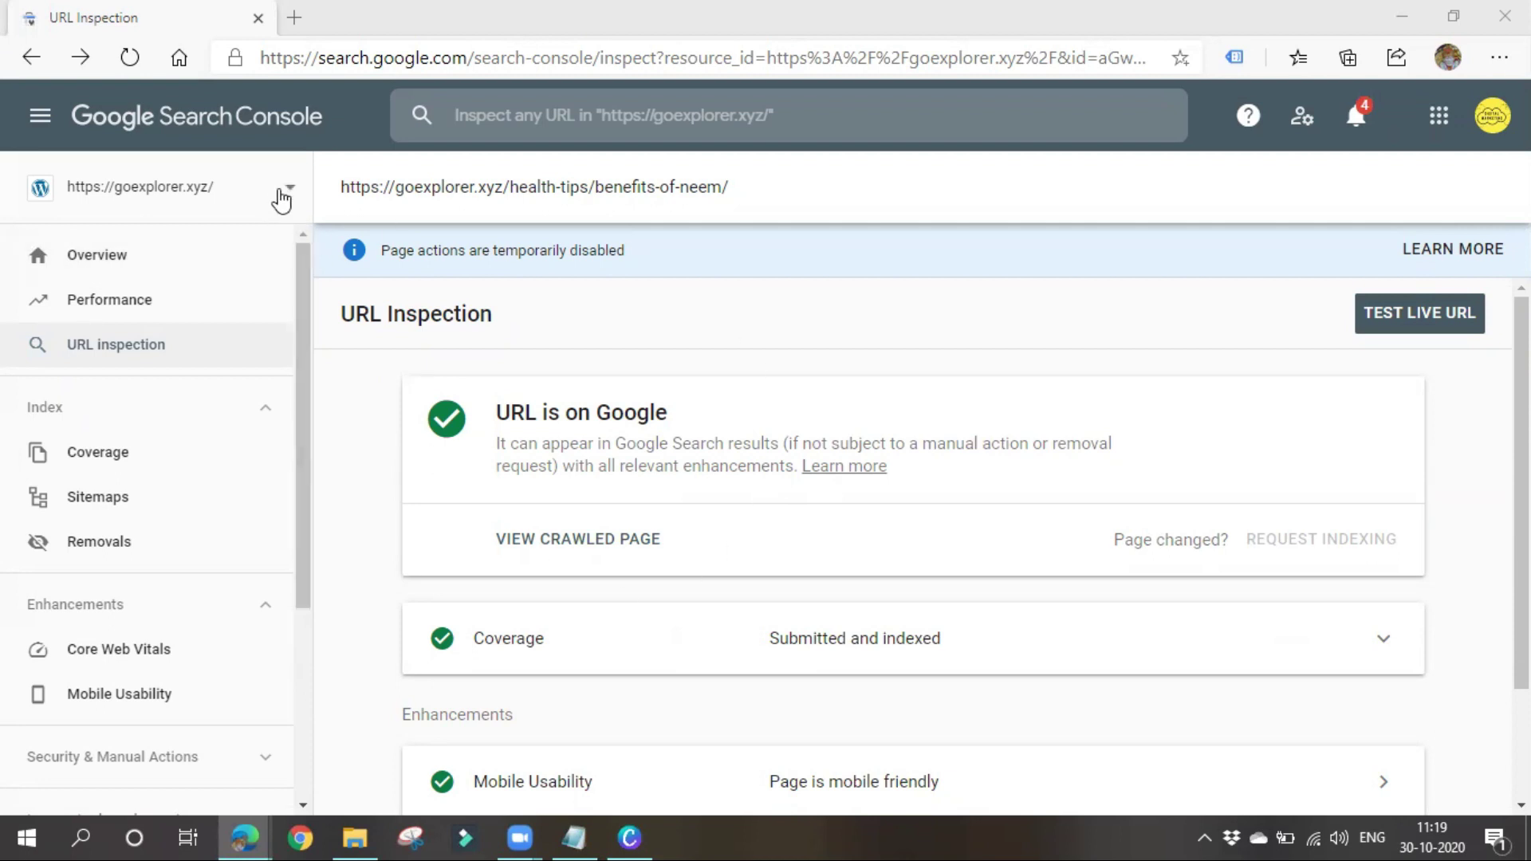
left_click(281, 189)
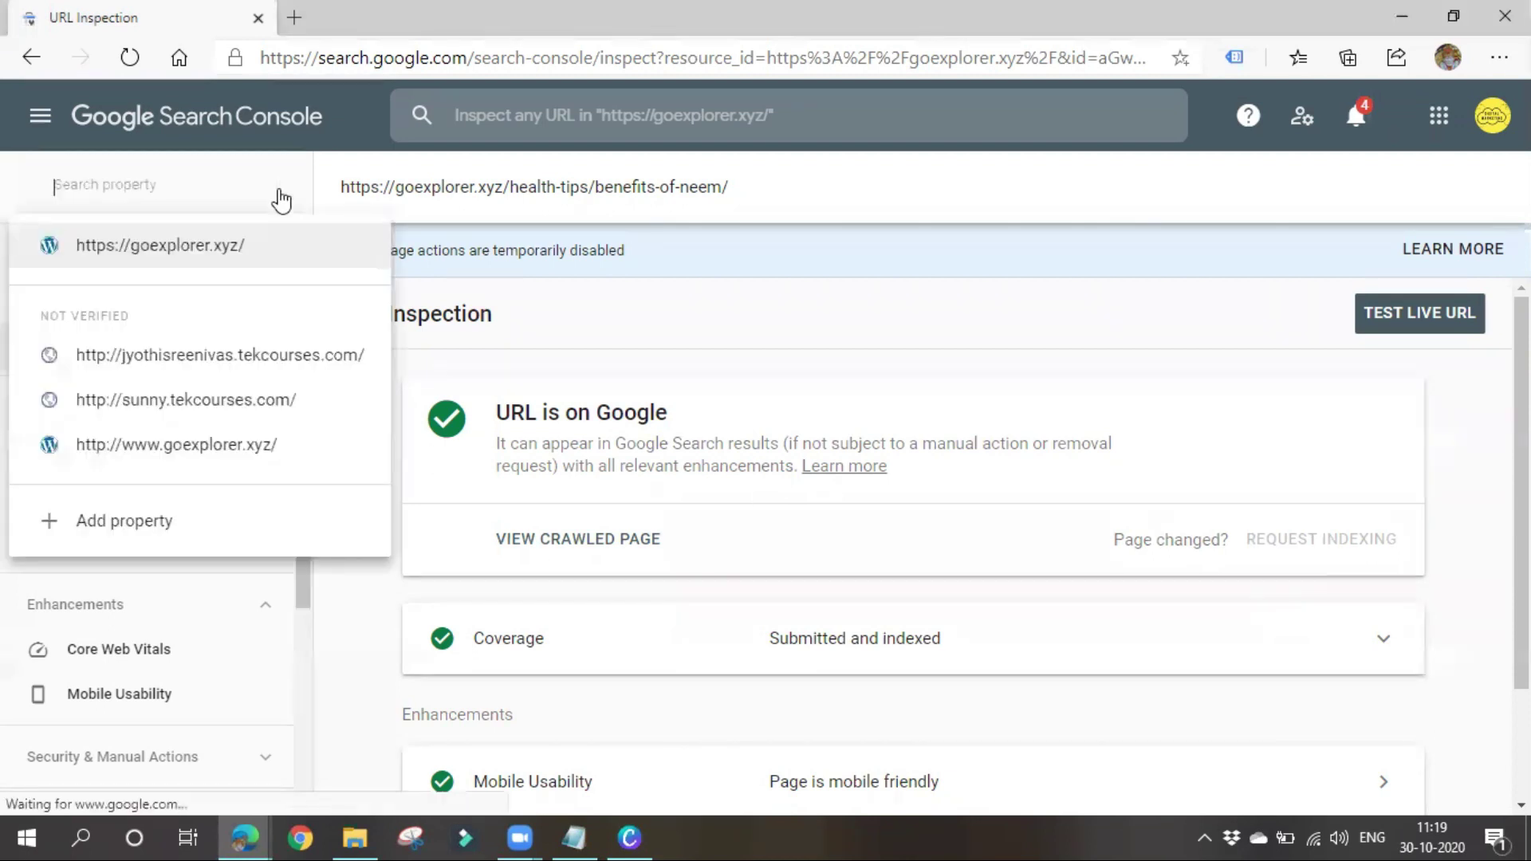
left_click(106, 526)
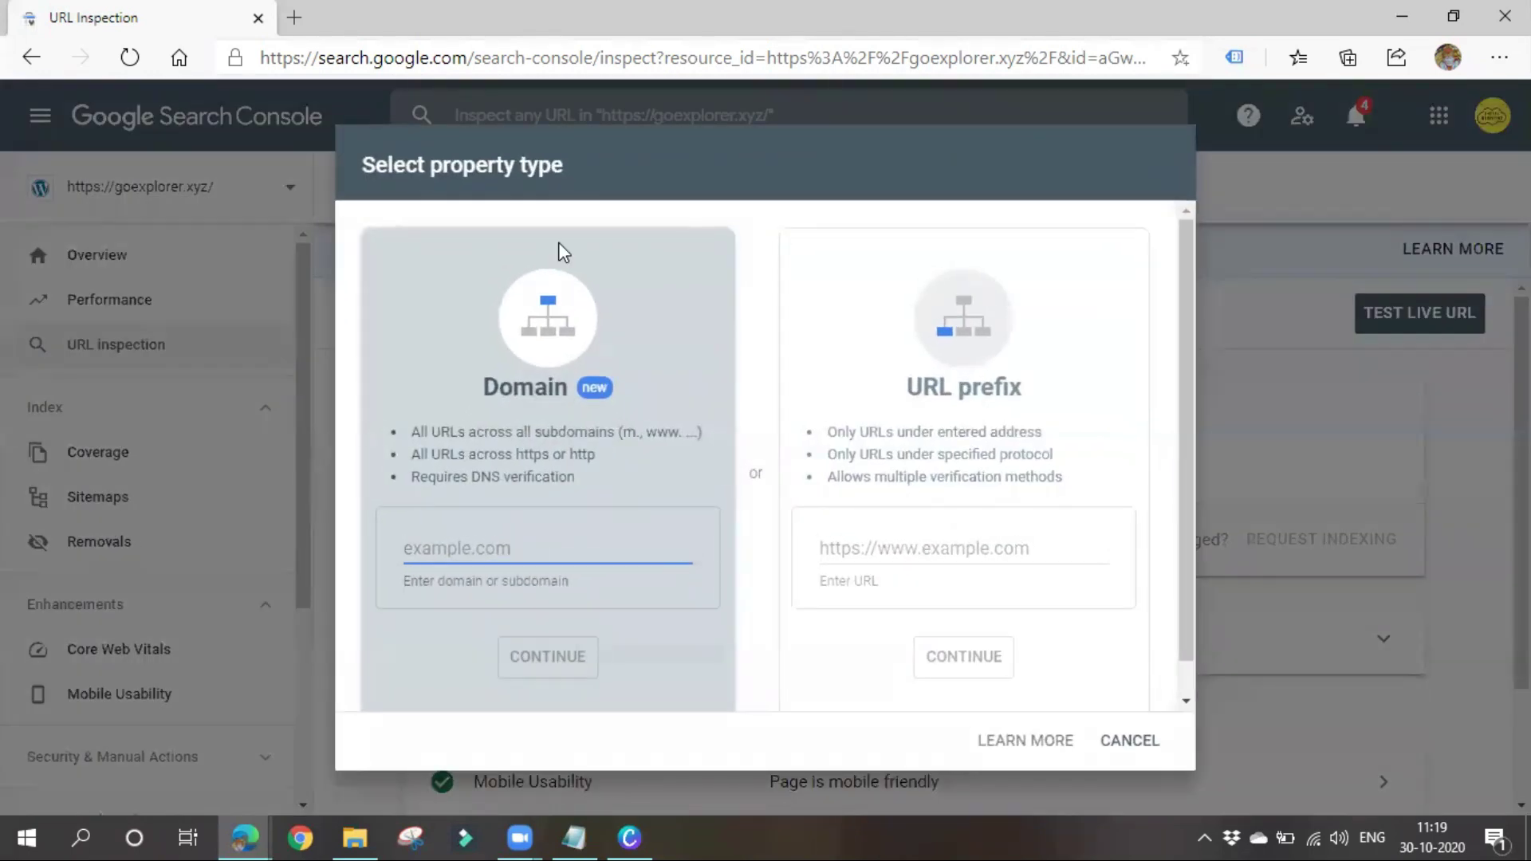
Choose URL prefix, then load the Green Foundation site in a new tab and select its address
left_click(890, 549)
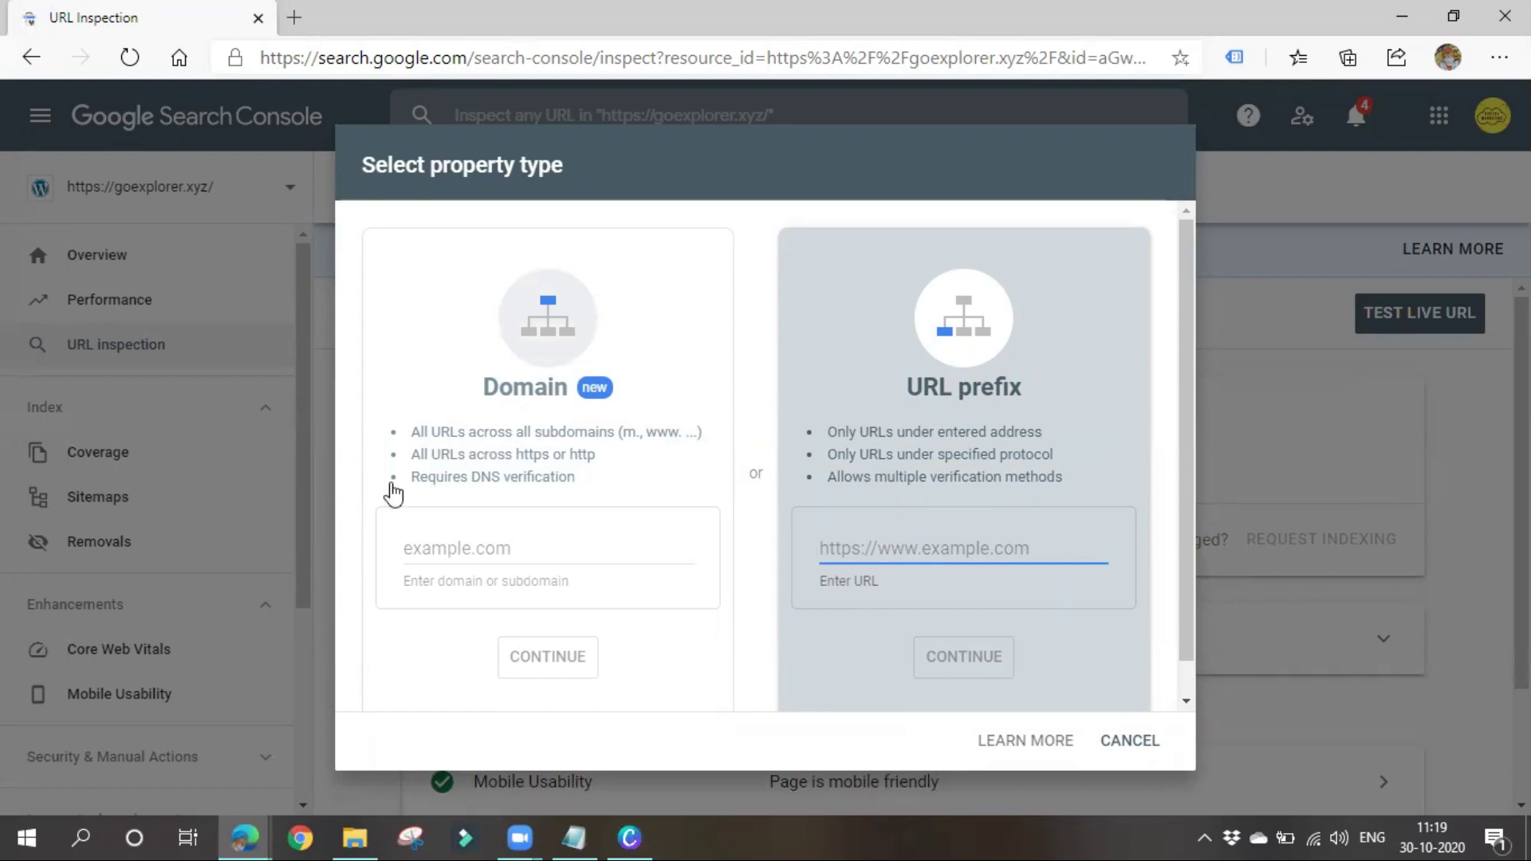
left_click(299, 21)
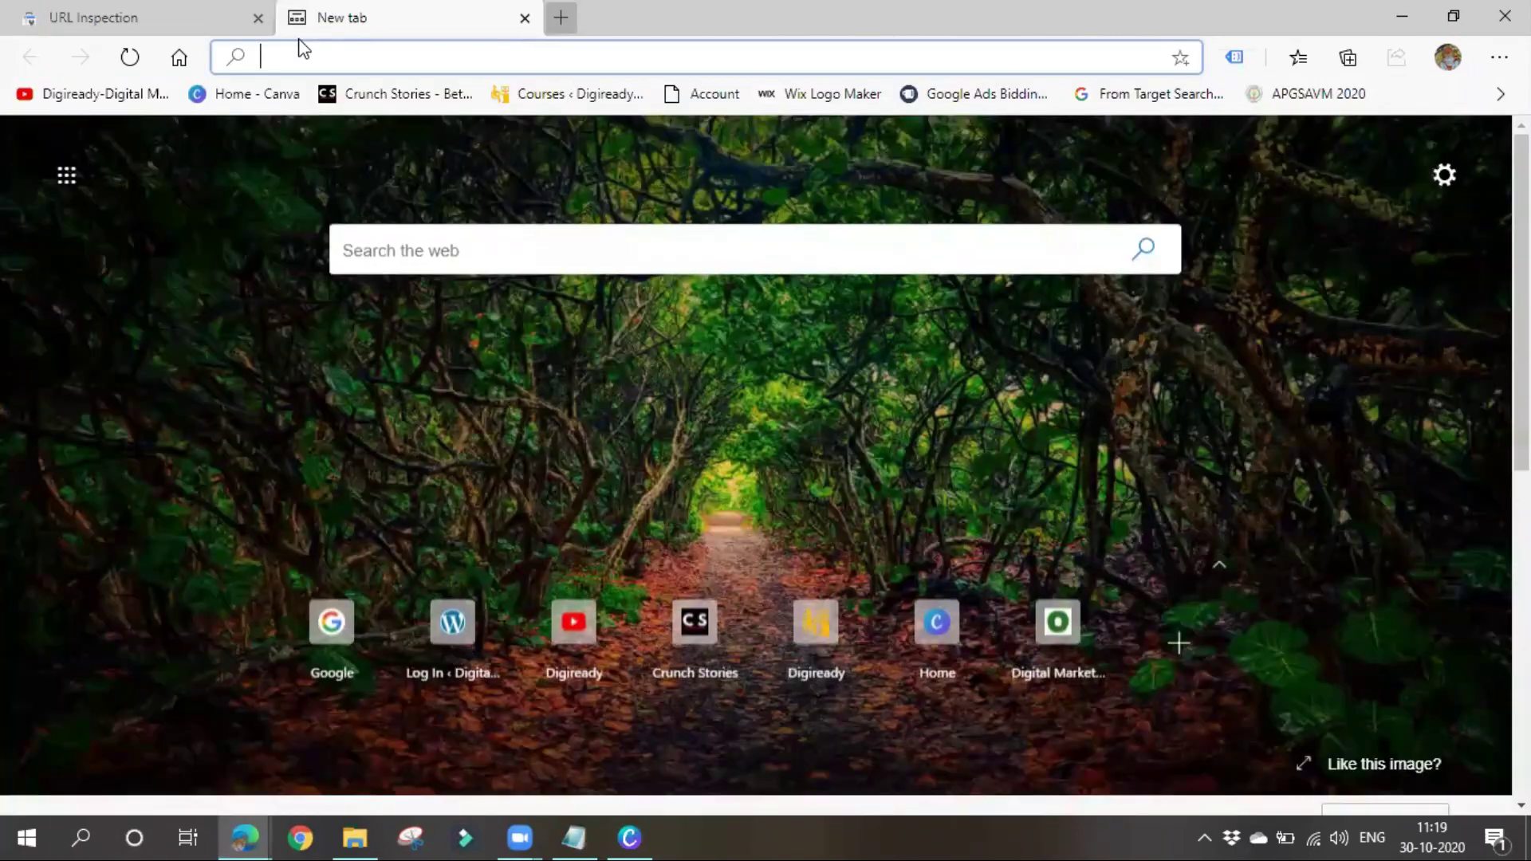
type("jayanth.tekcourses.com")
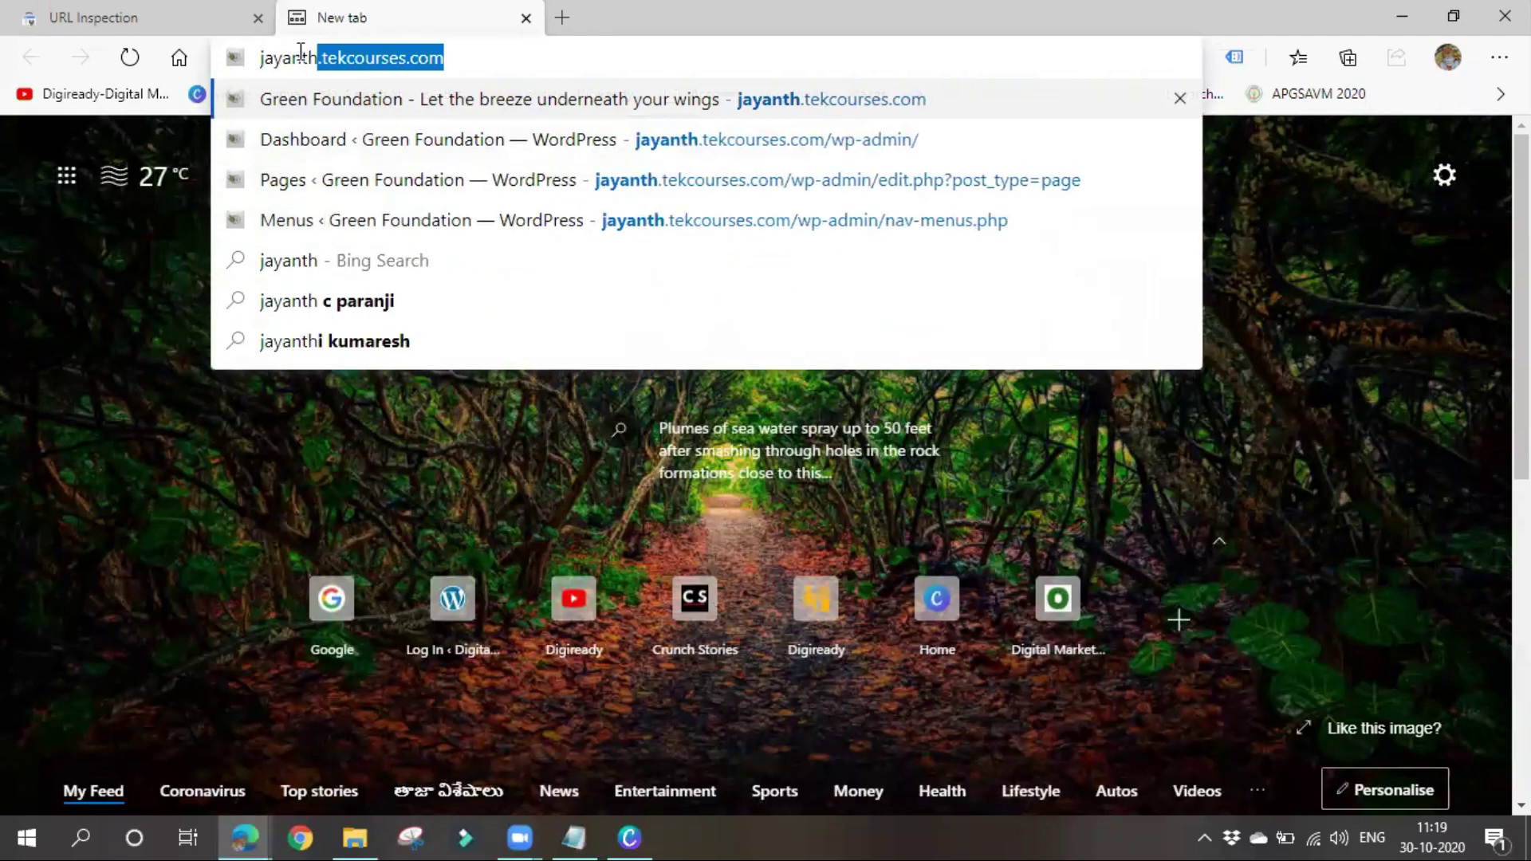
key("Return")
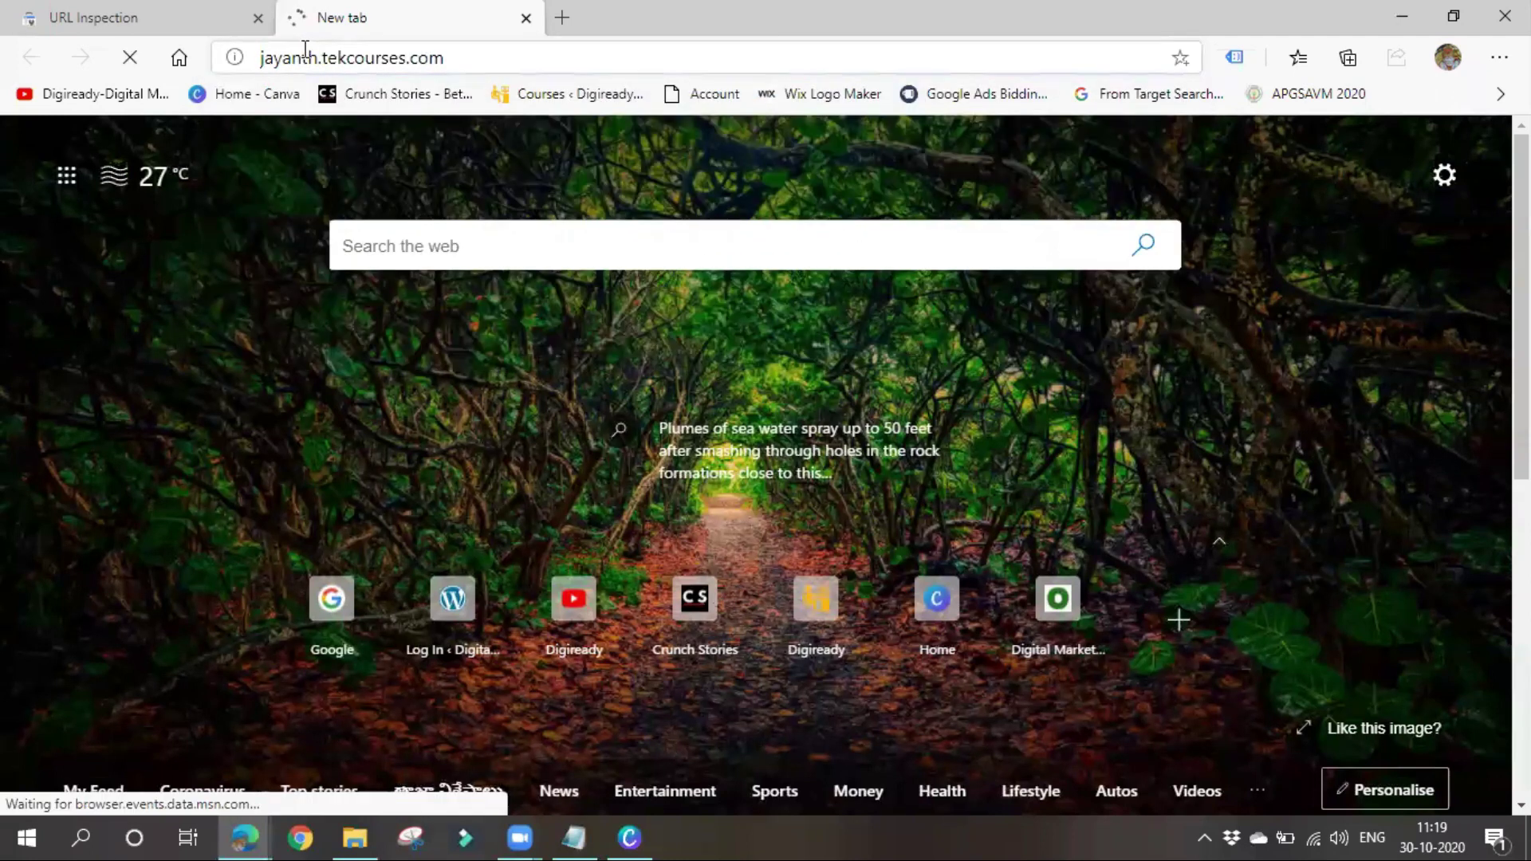
left_click(303, 56)
key("ctrl+c")
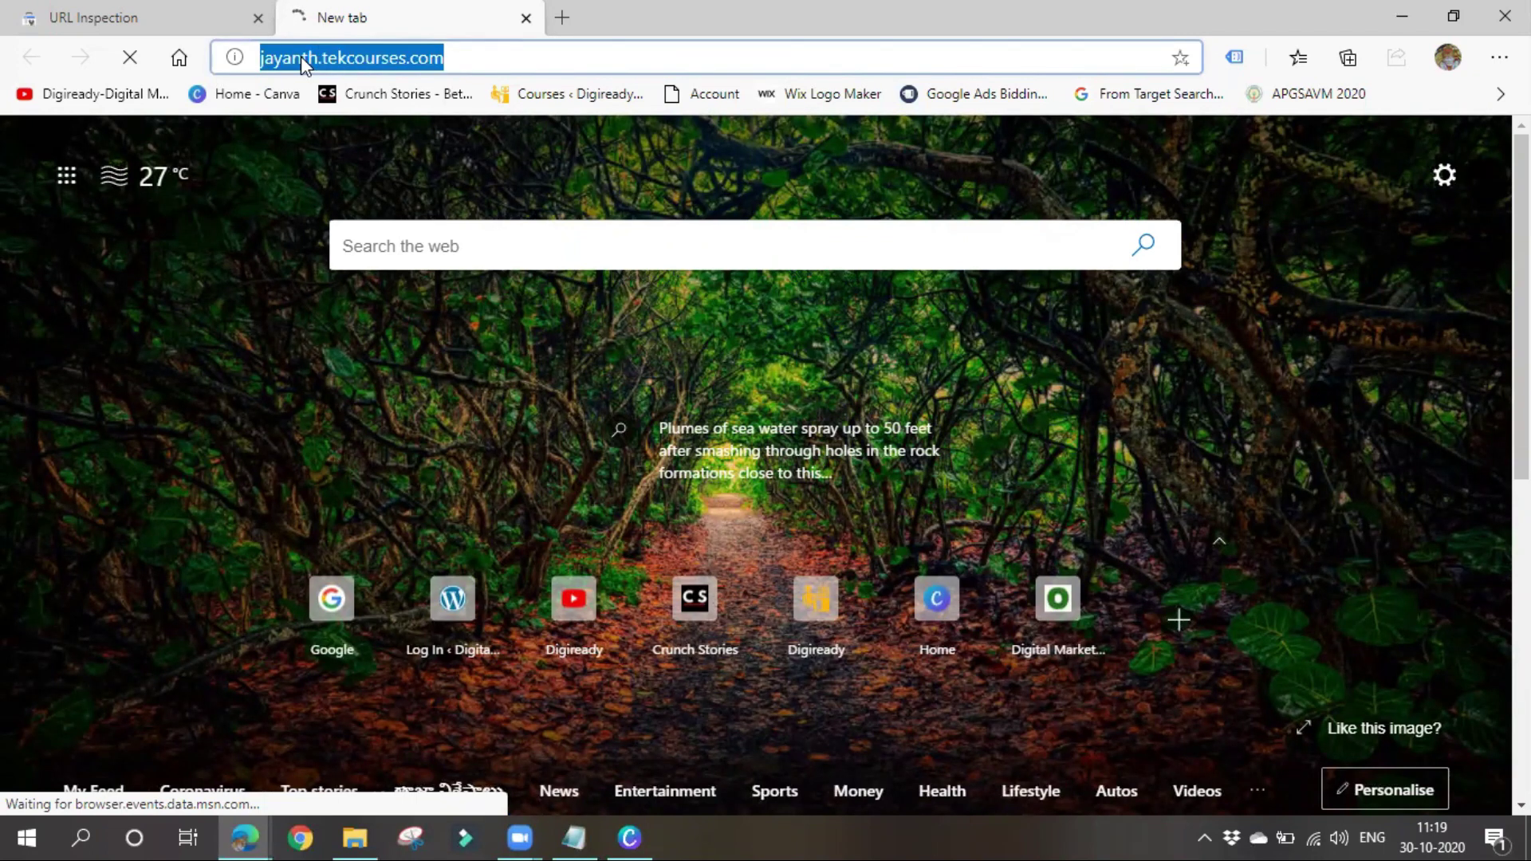
Paste the site address as the URL prefix and continue to verification
left_click(197, 26)
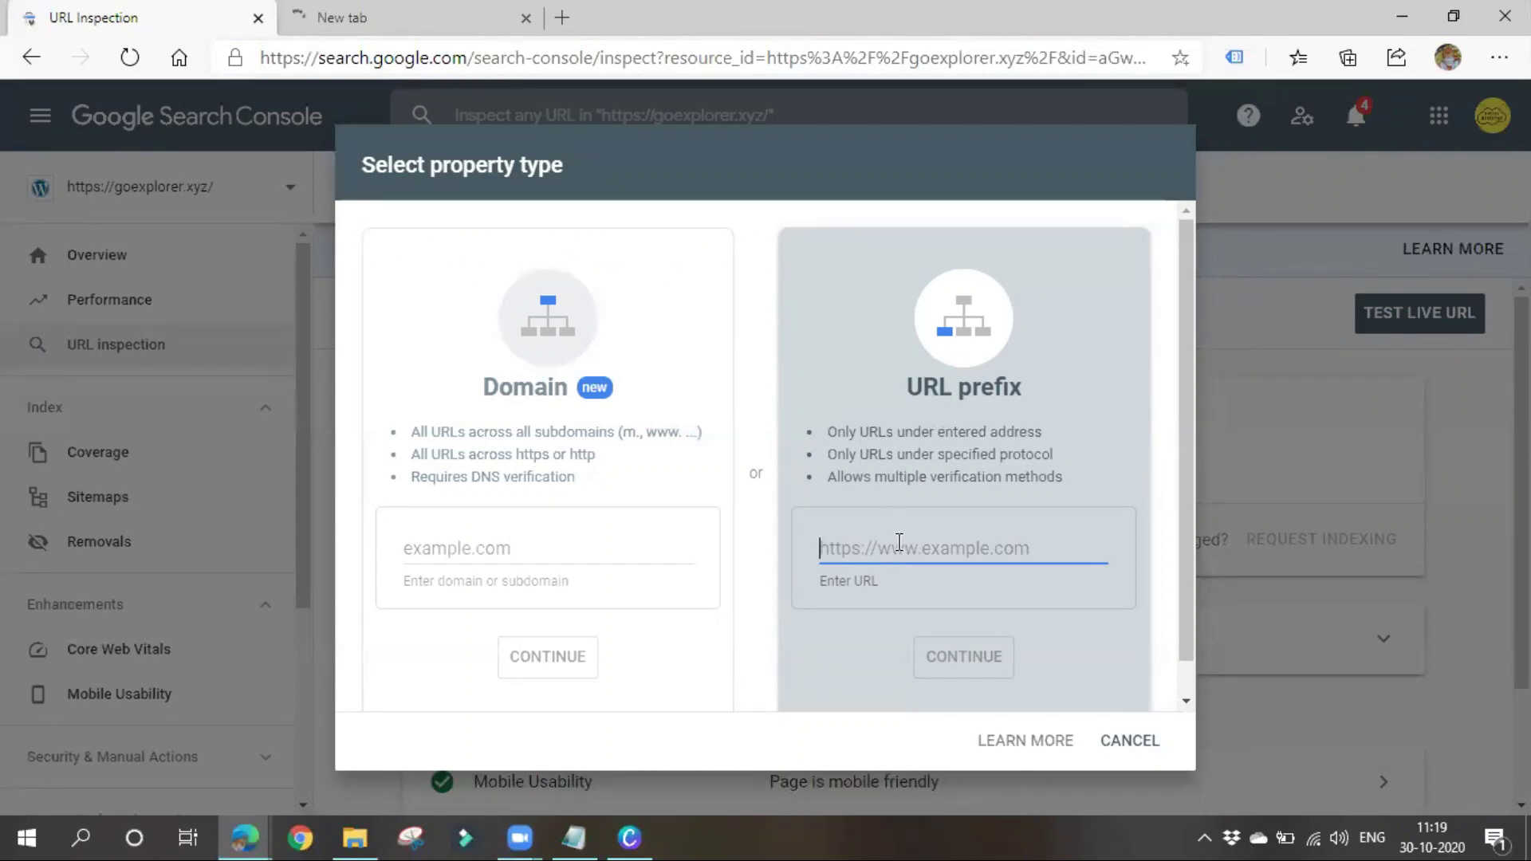
key("ctrl+v")
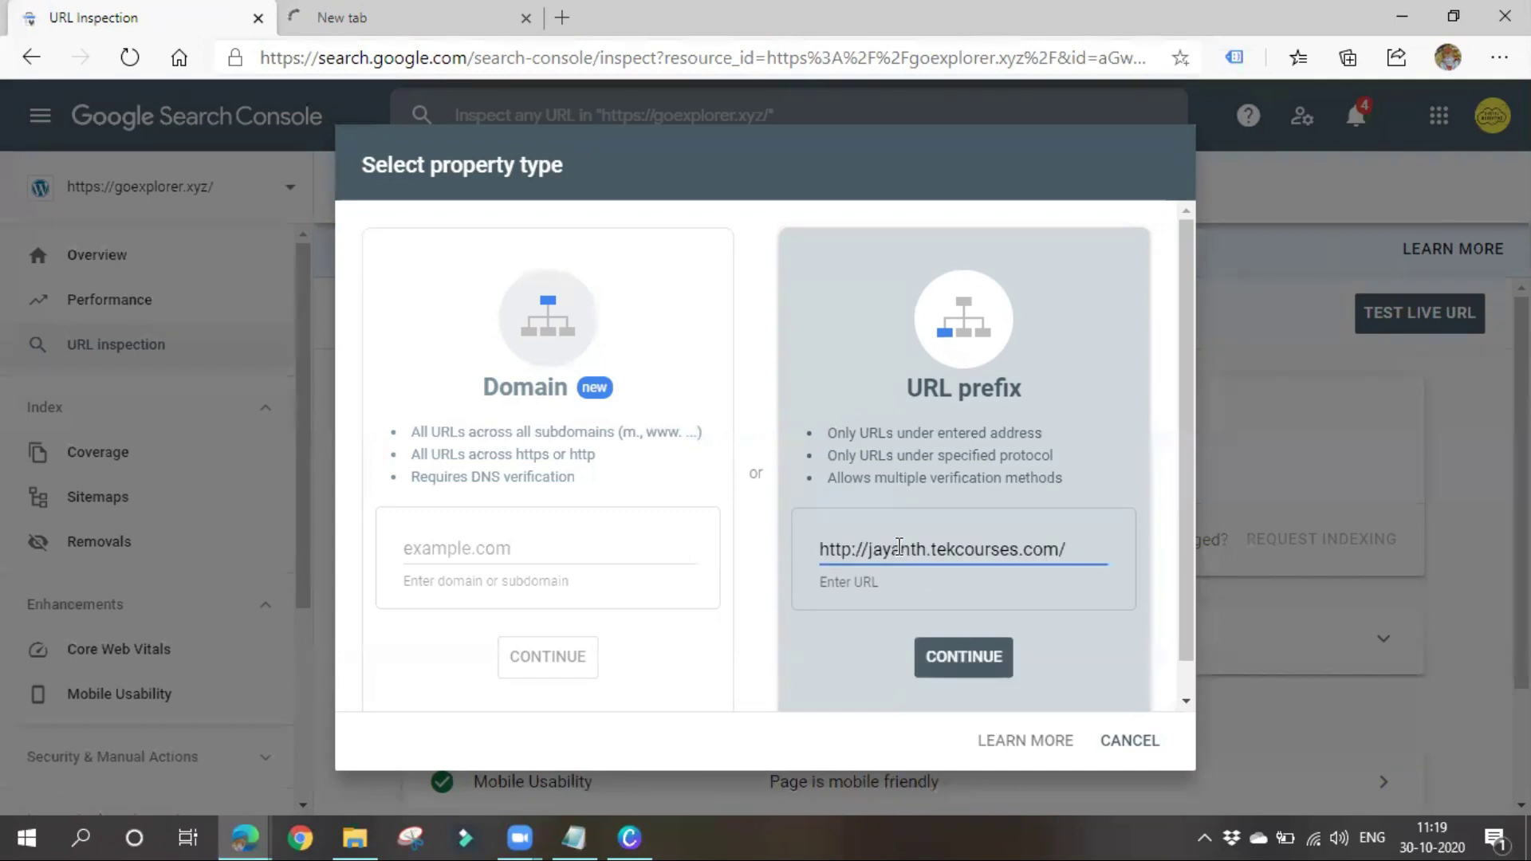
left_click(967, 662)
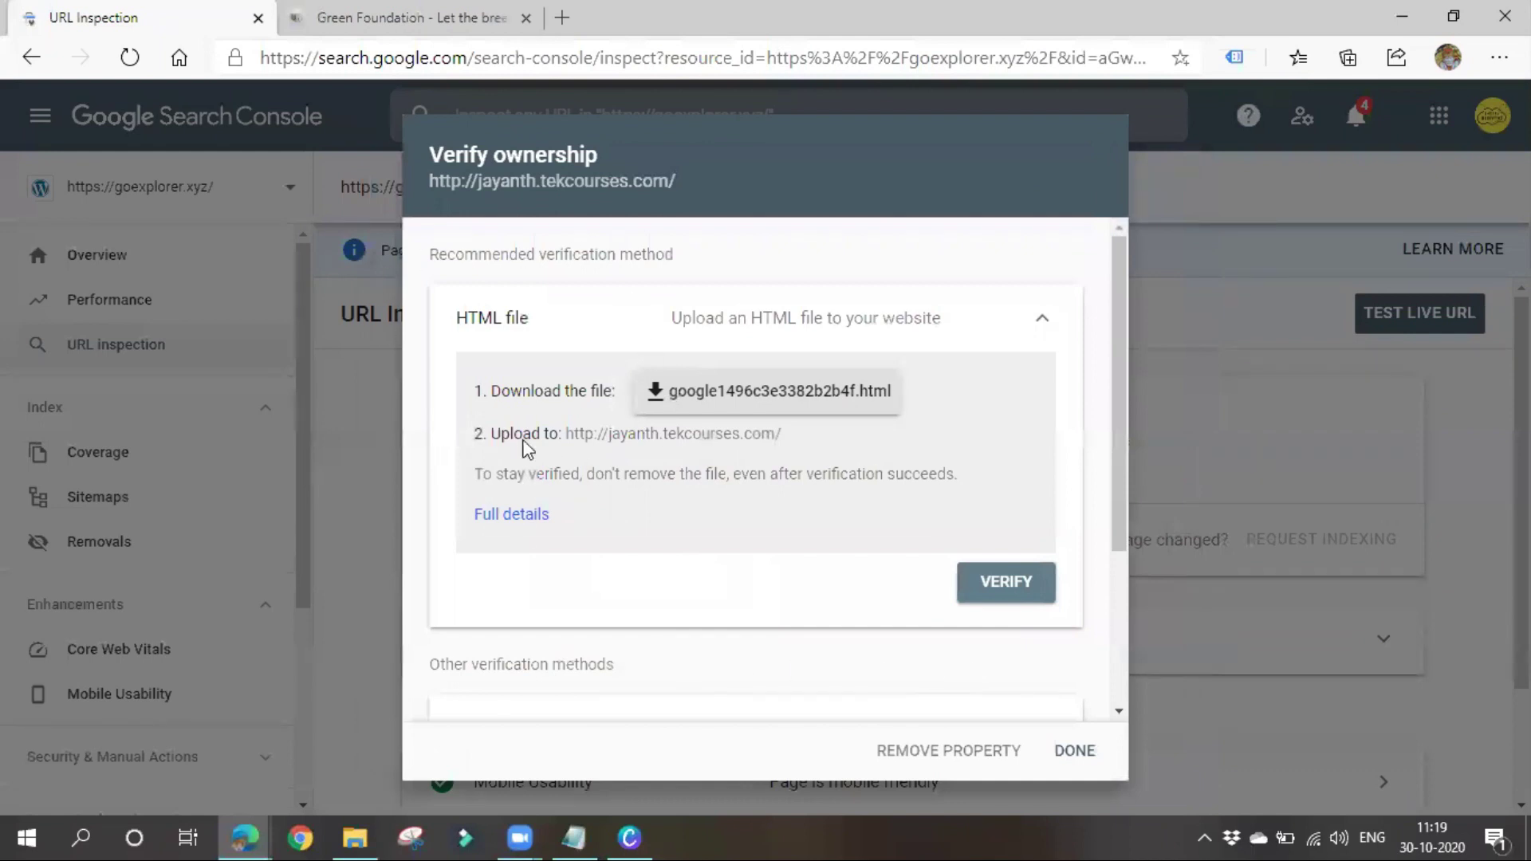
Copy the HTML tag verification meta tag, then open a new tab beside the Green Foundation site
scroll(660, 466, "down", 3)
left_click(820, 488)
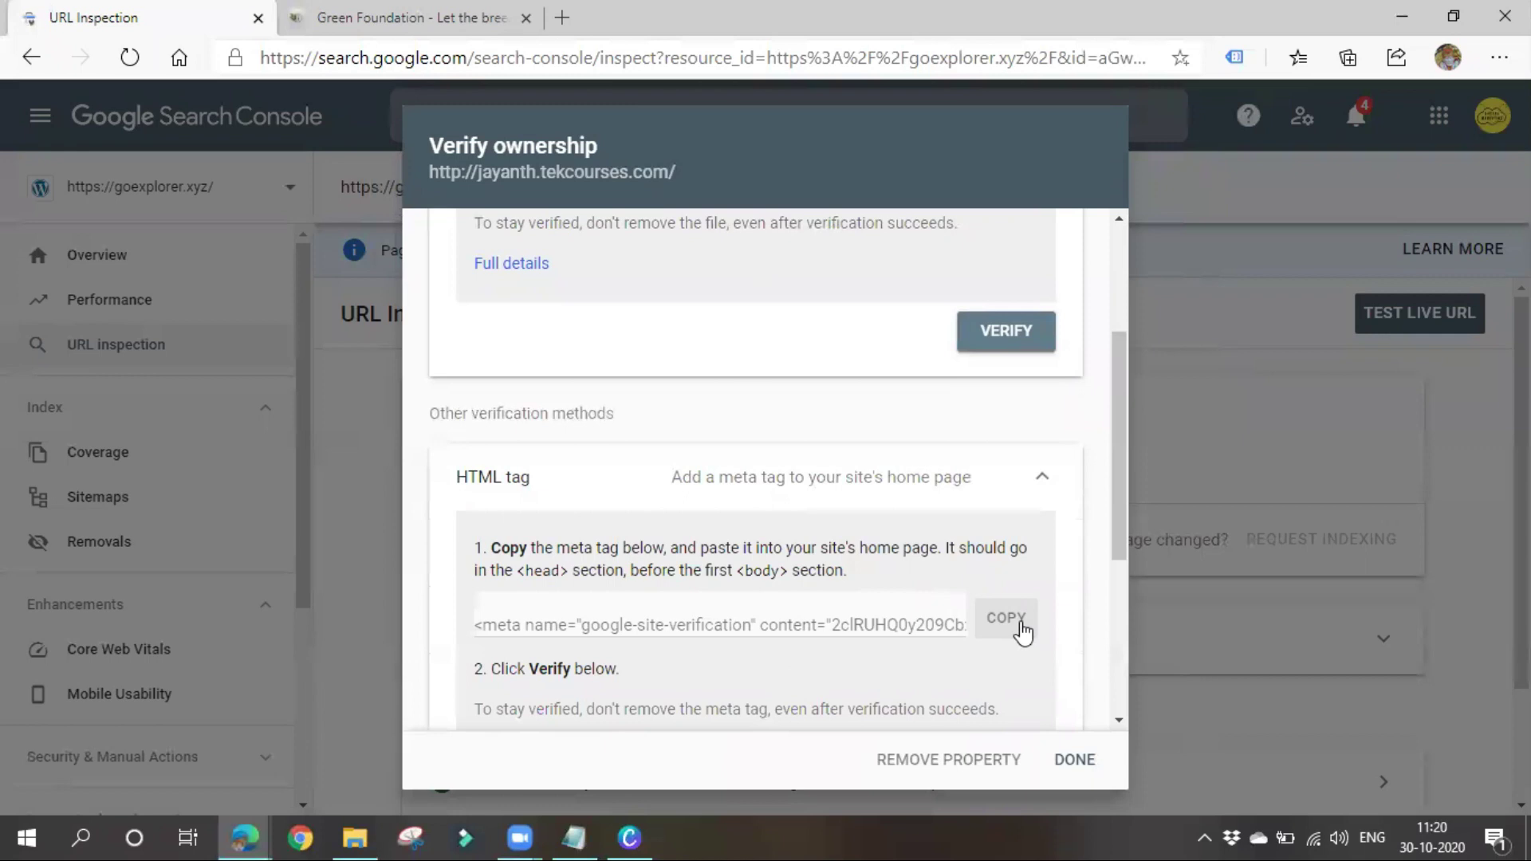
left_click(1028, 627)
left_click(399, 10)
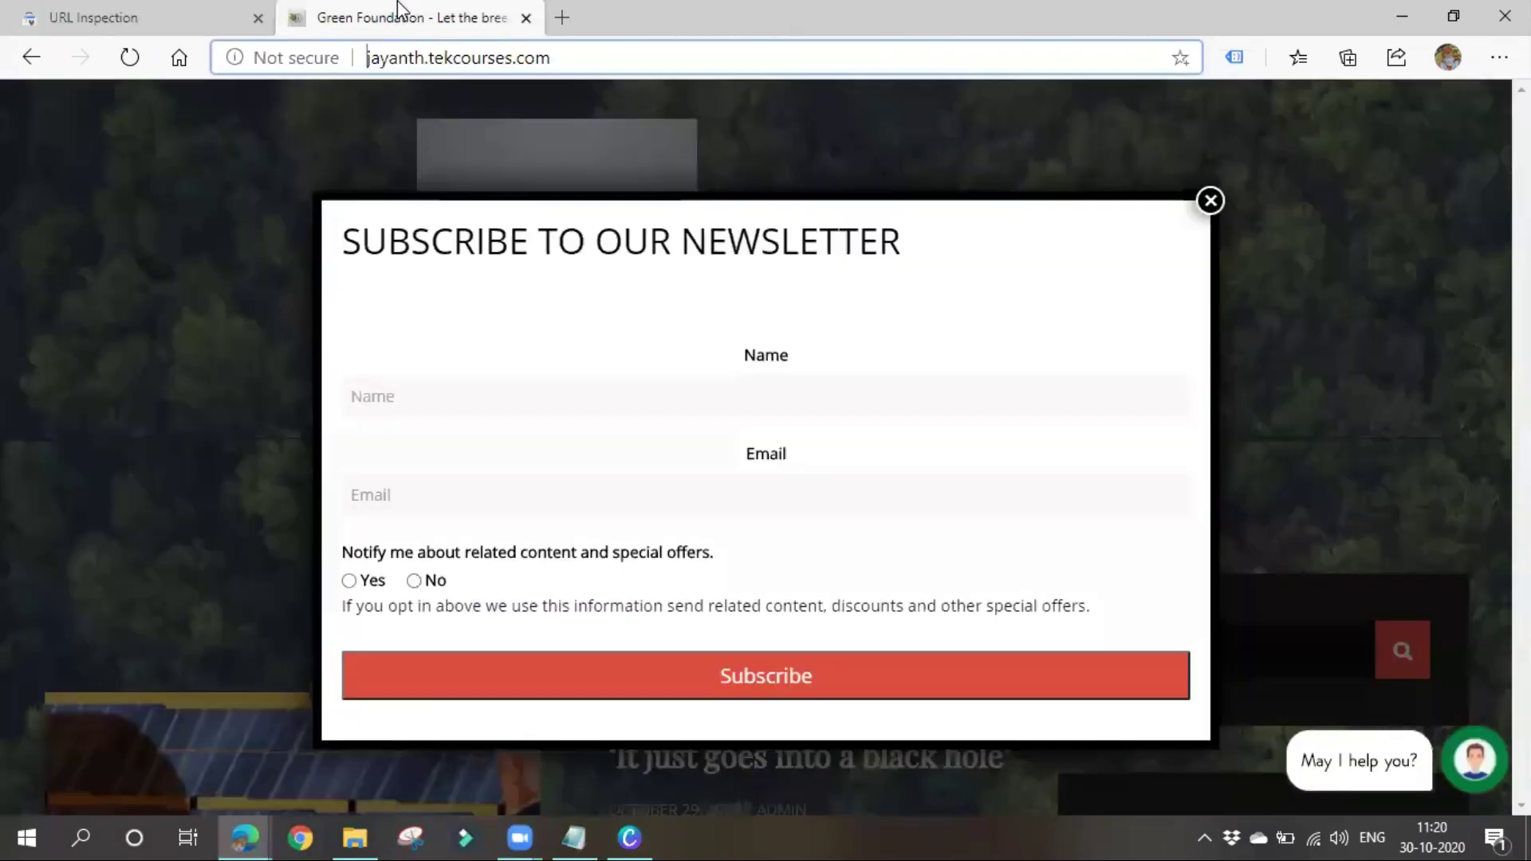
left_click(562, 17)
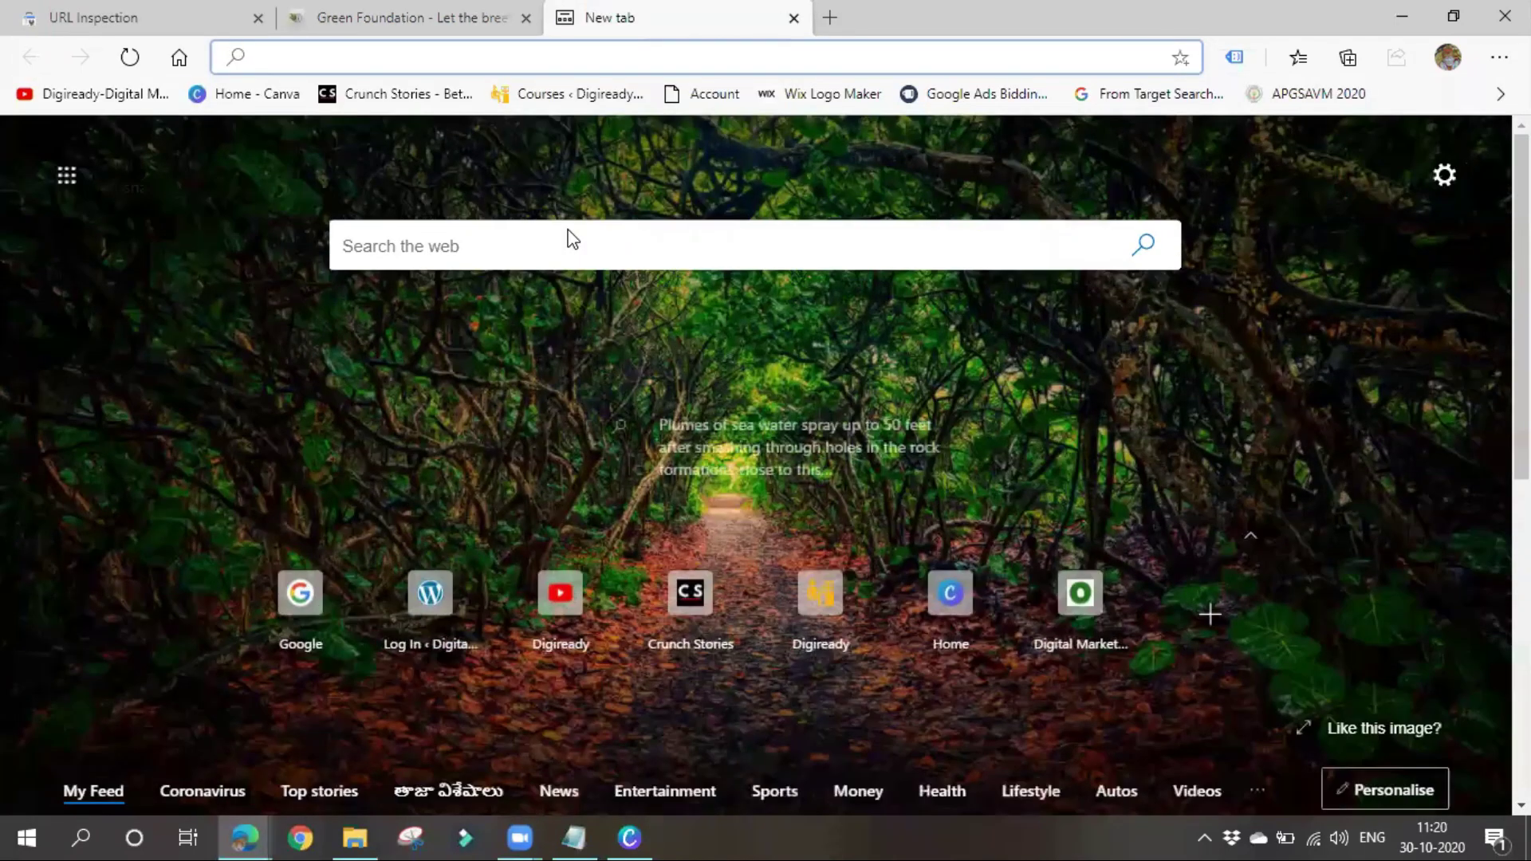
Load the Green Foundation site's /wp-admin login page
type("jayanth.tekcourses.com")
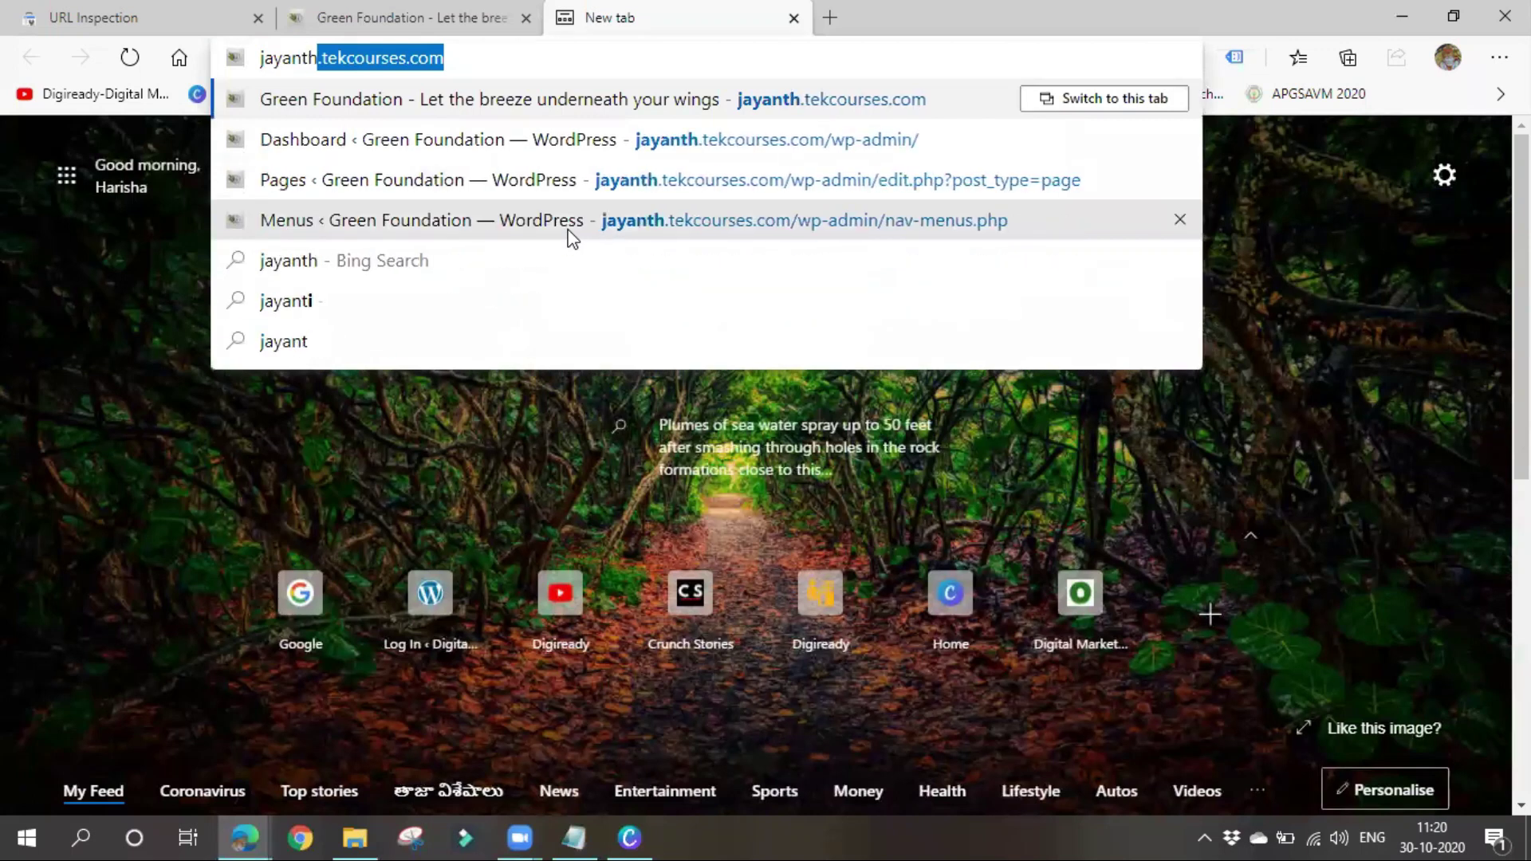
key("Right")
type("/")
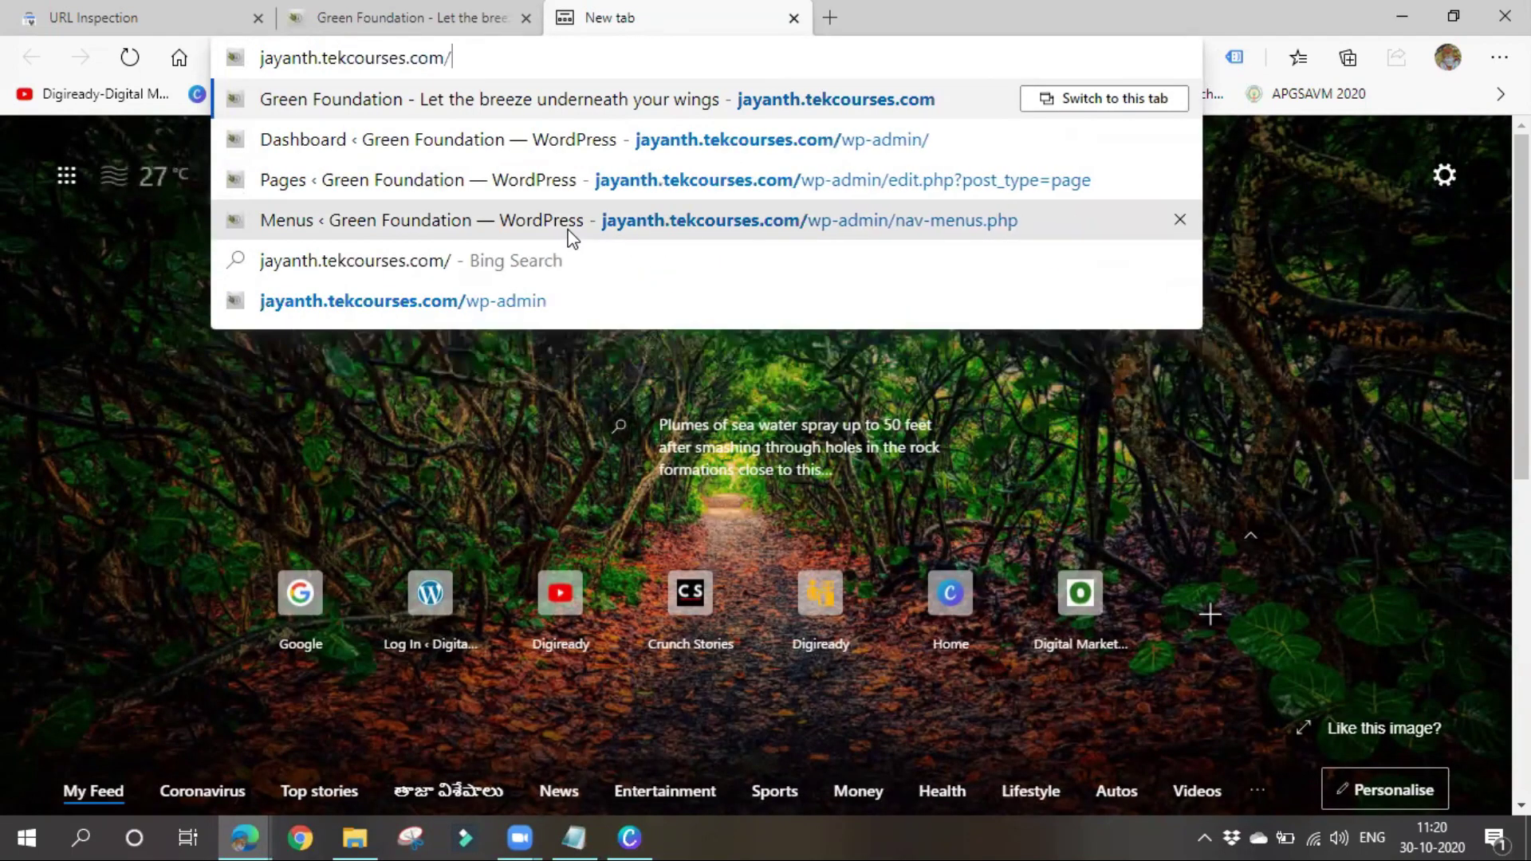
type("w")
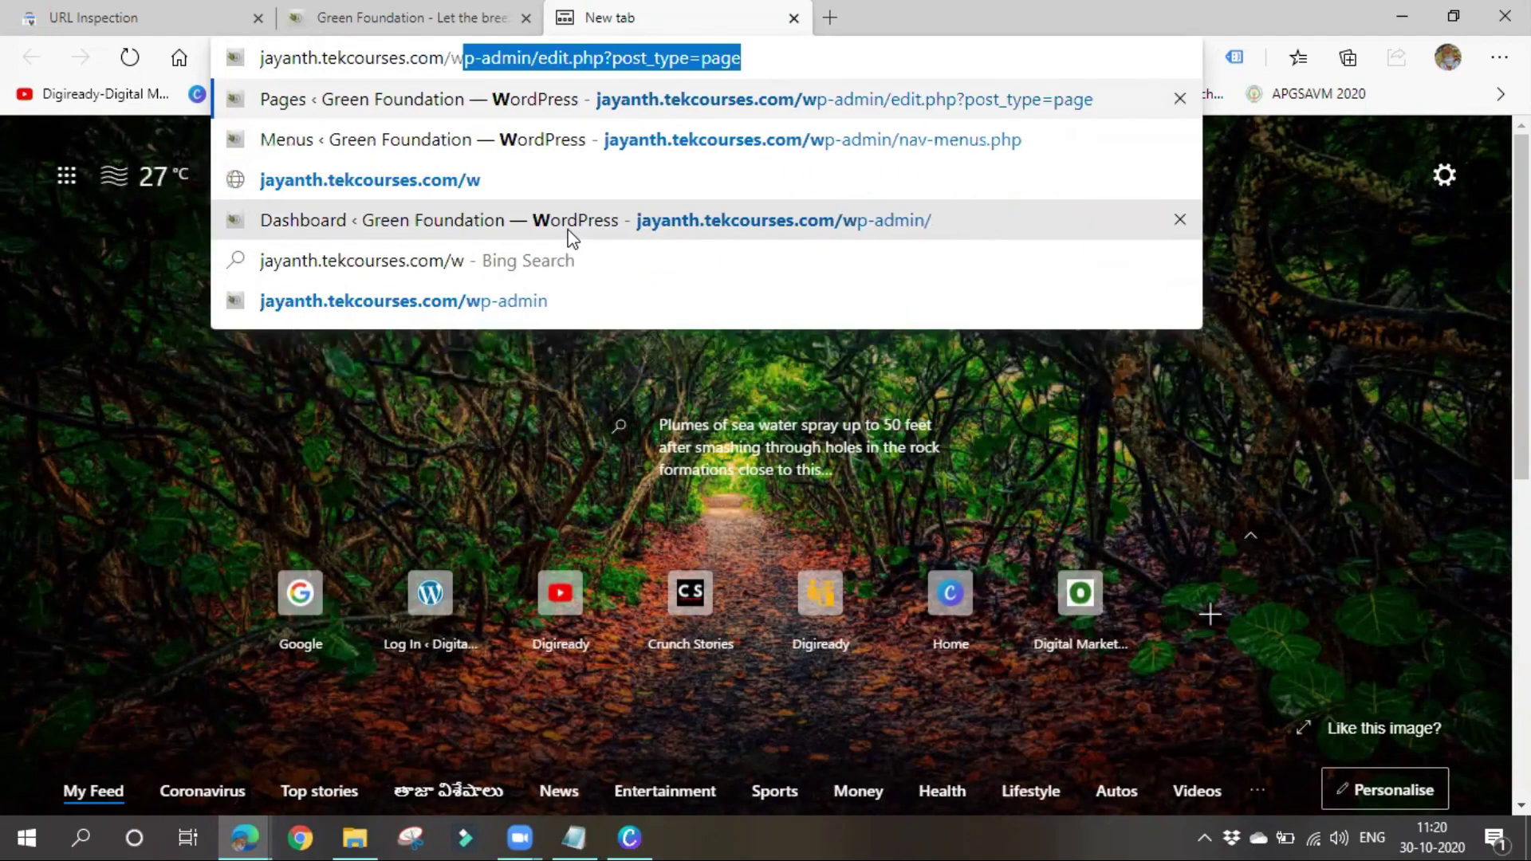
type("p-admin")
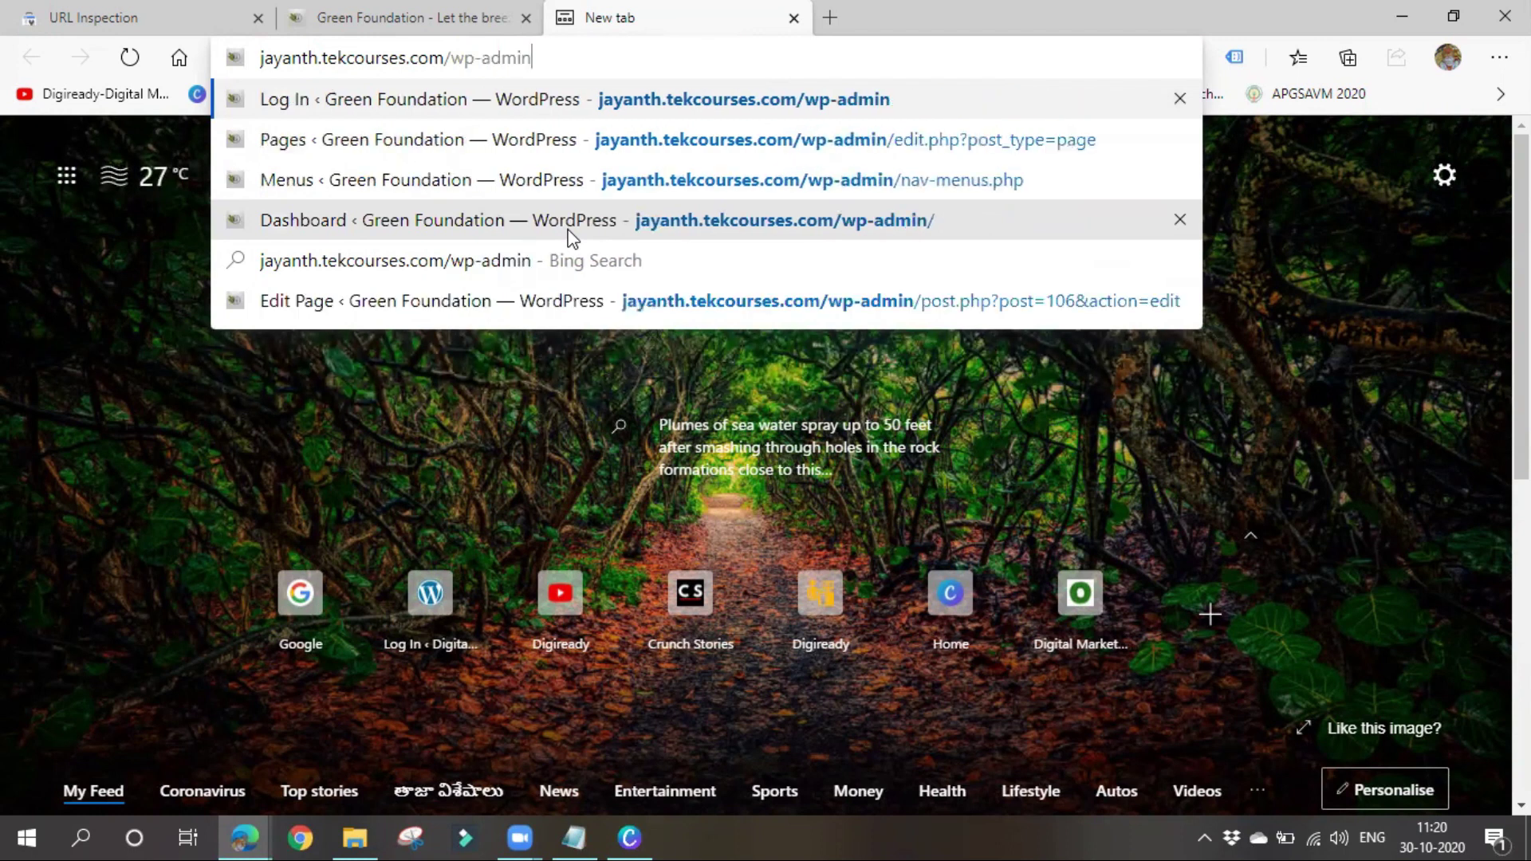
key("Return")
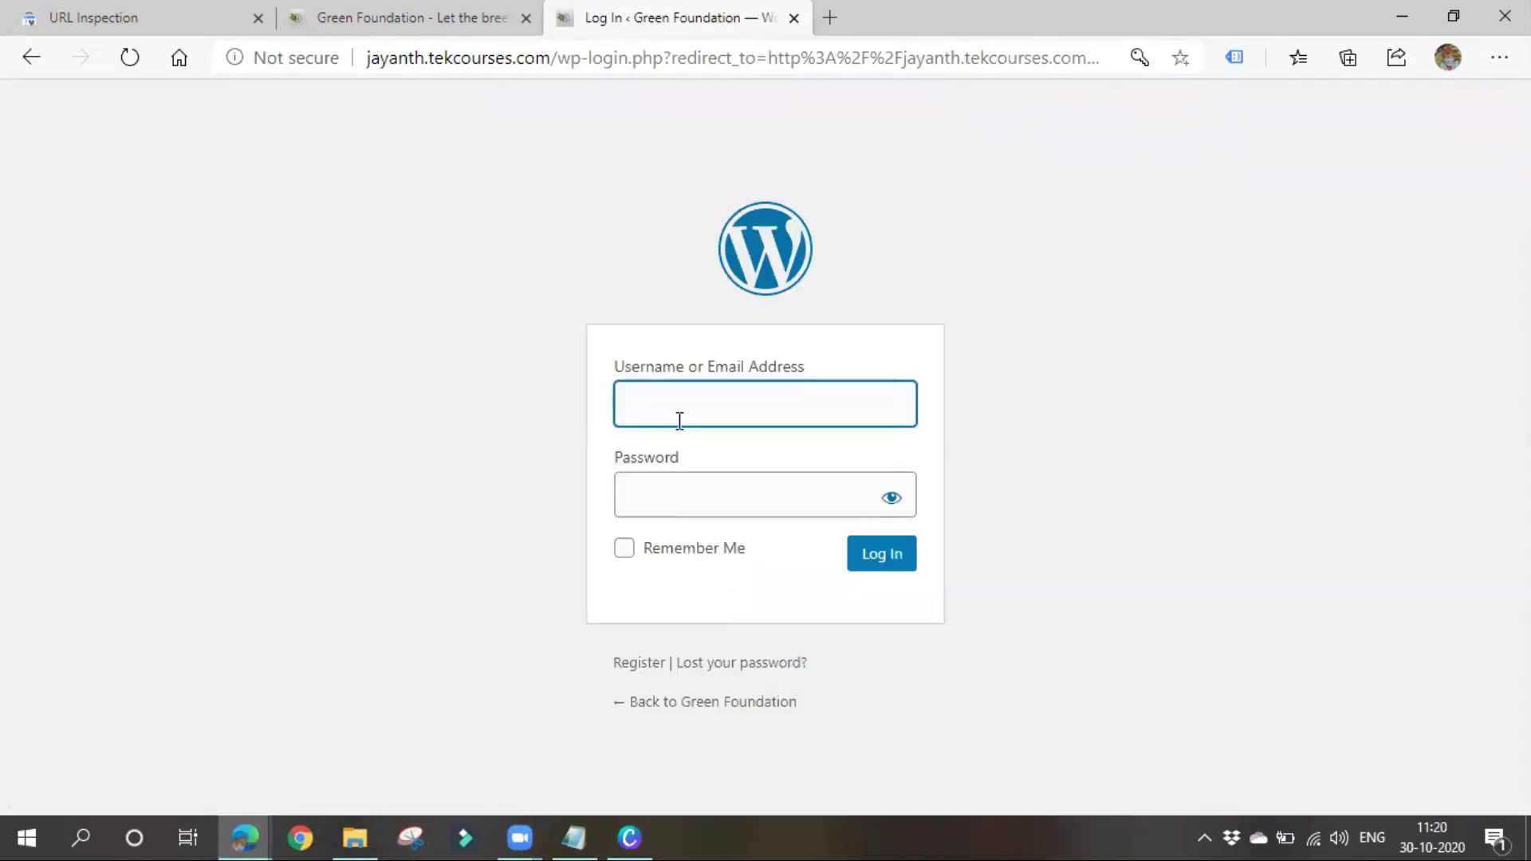
Log in to the WordPress admin with the username and password
left_click(680, 420)
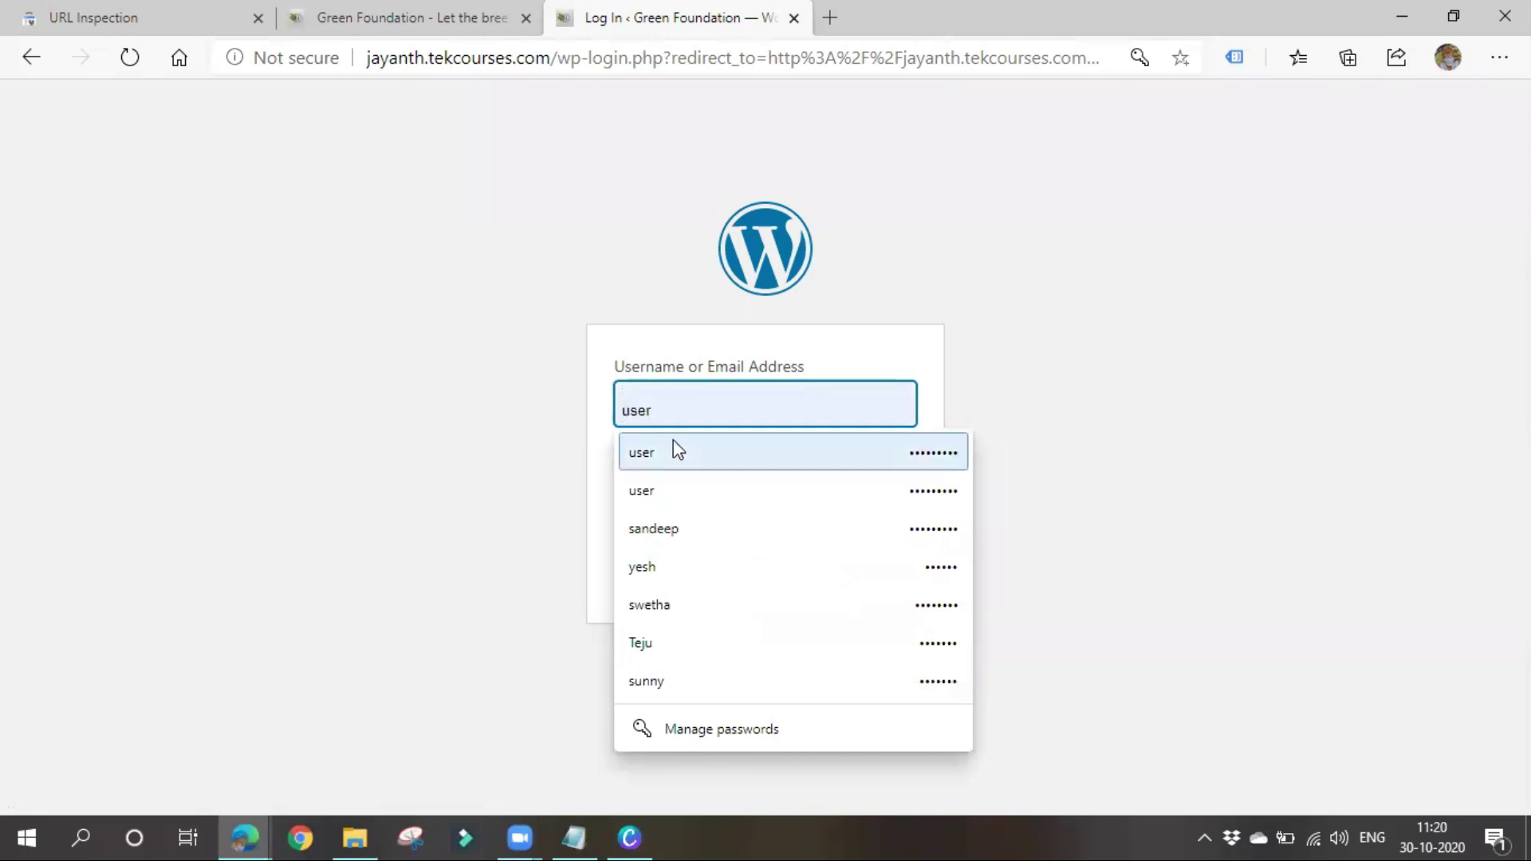
type("user")
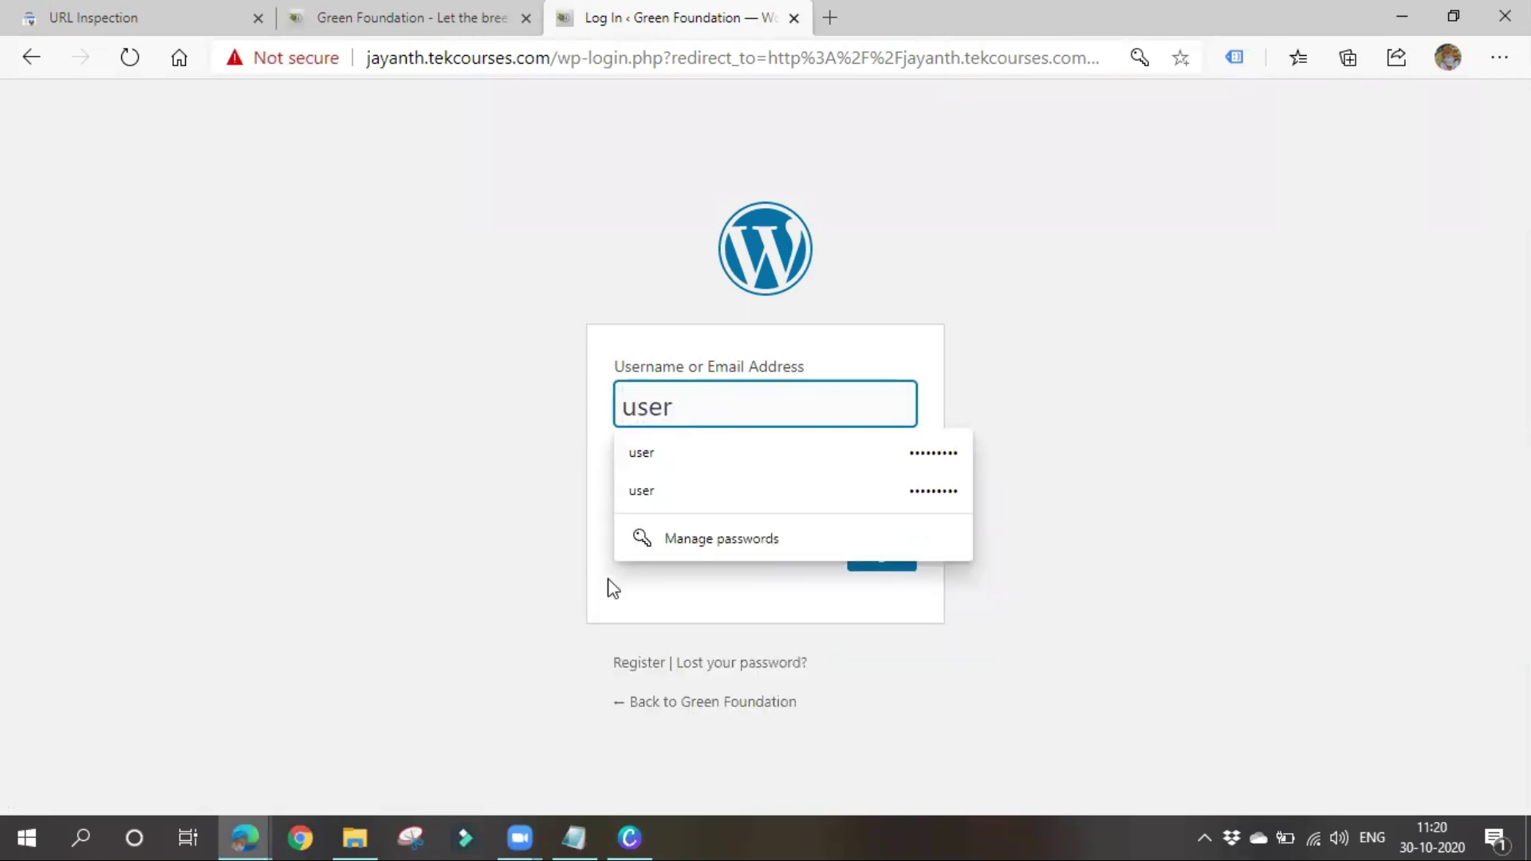
left_click(659, 563)
left_click(704, 509)
type("•••••••")
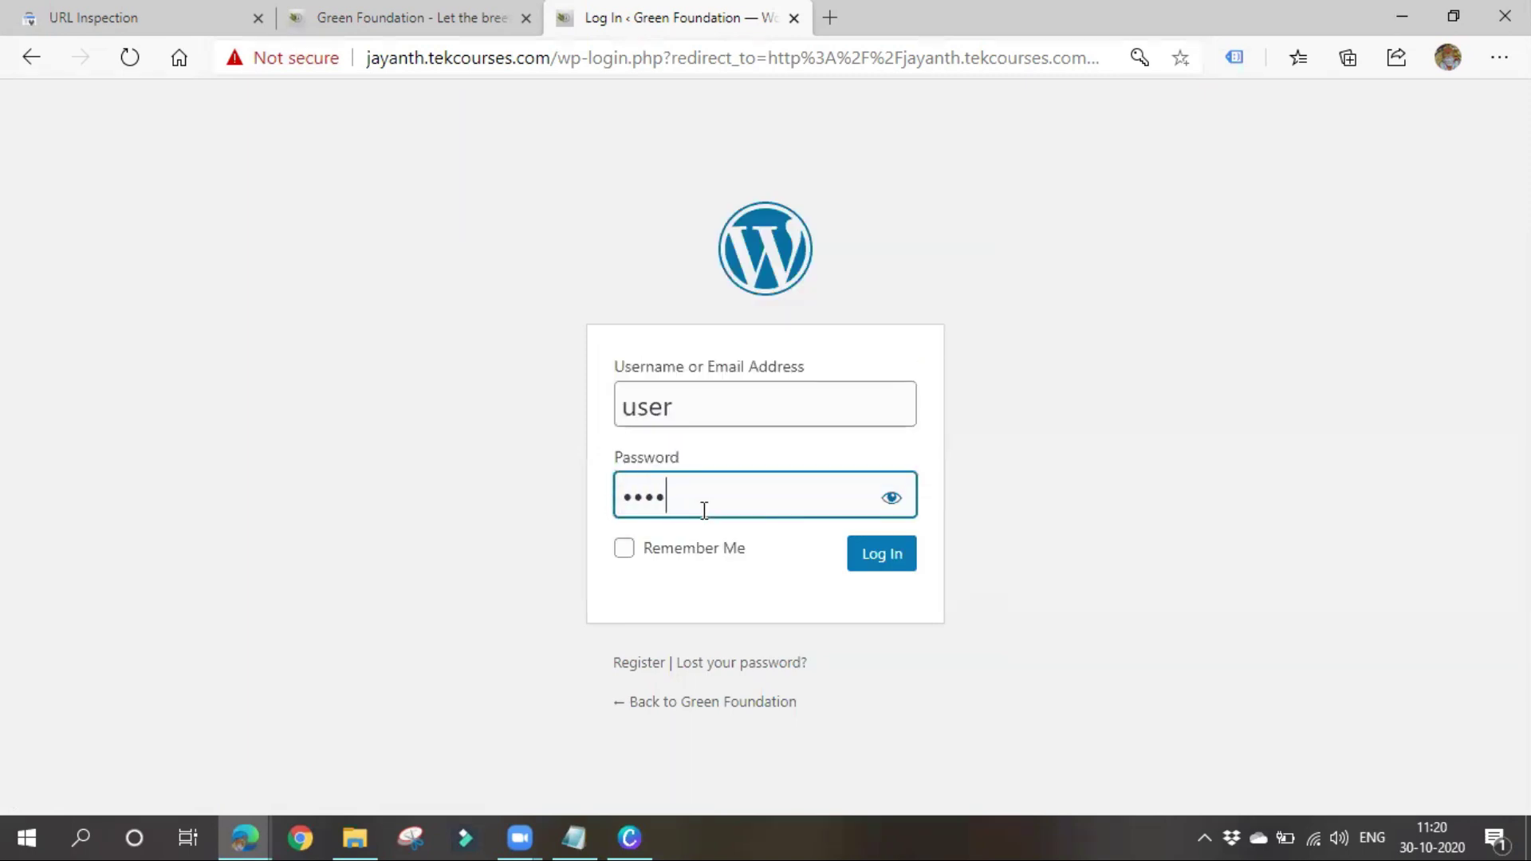
type("••")
left_click(869, 560)
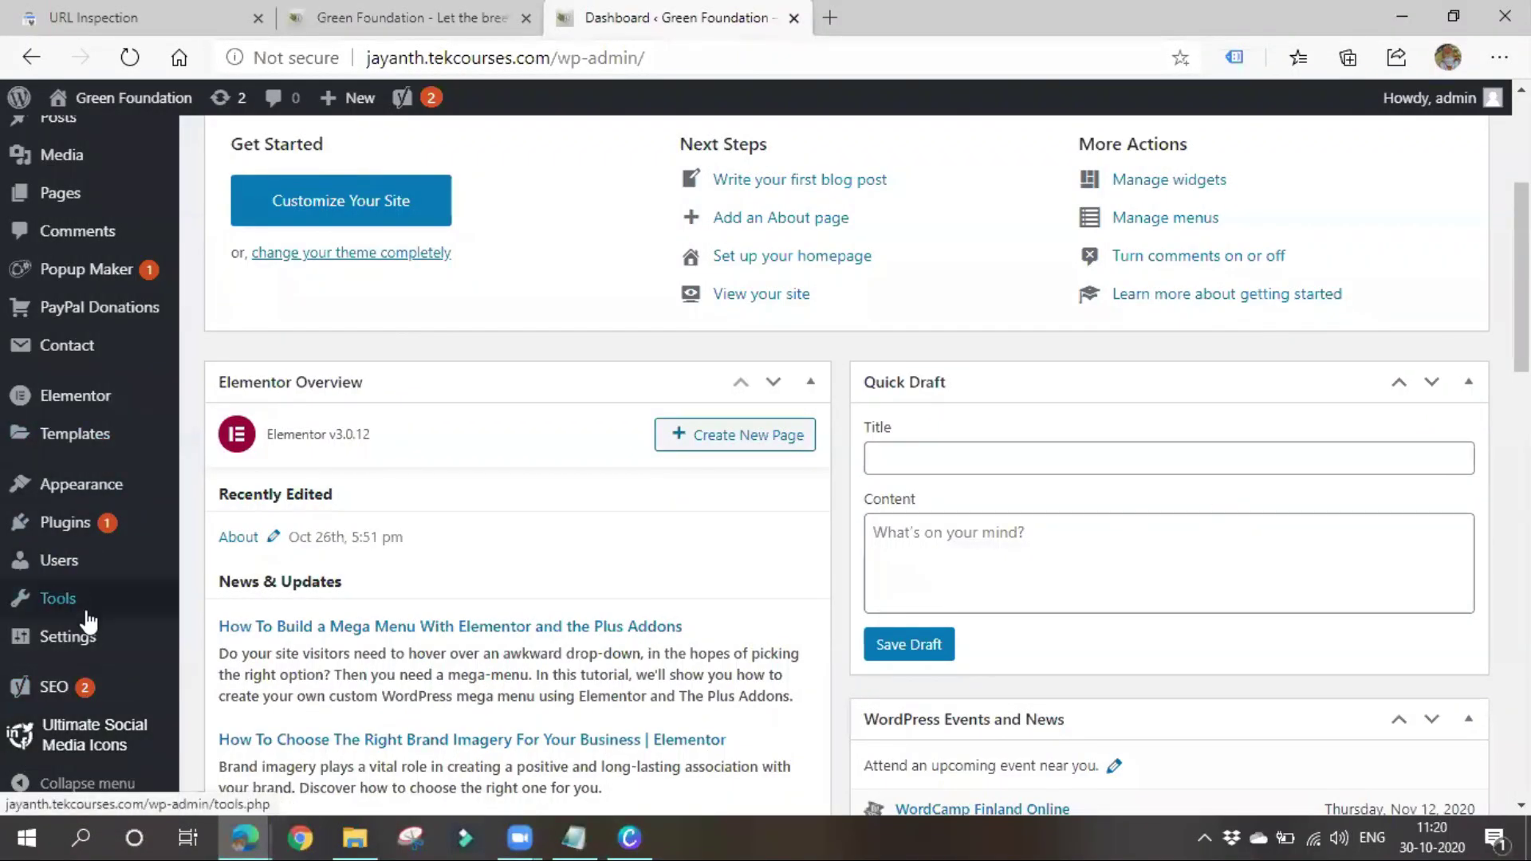
Paste the verification meta tag into Insert Headers and Footers' Scripts in Header and save
mouse_move(91, 635)
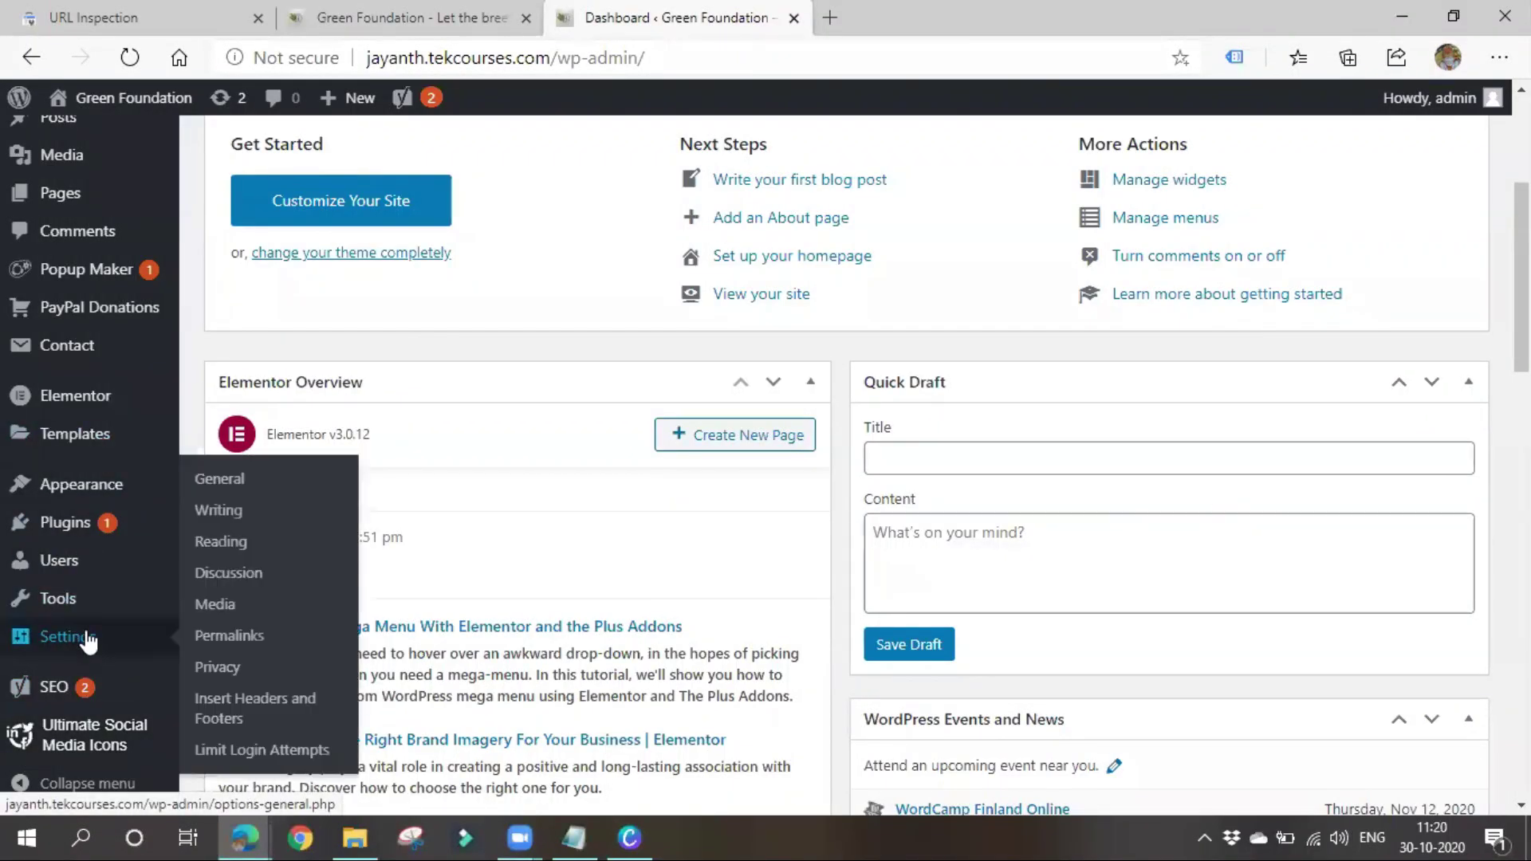
left_click(256, 711)
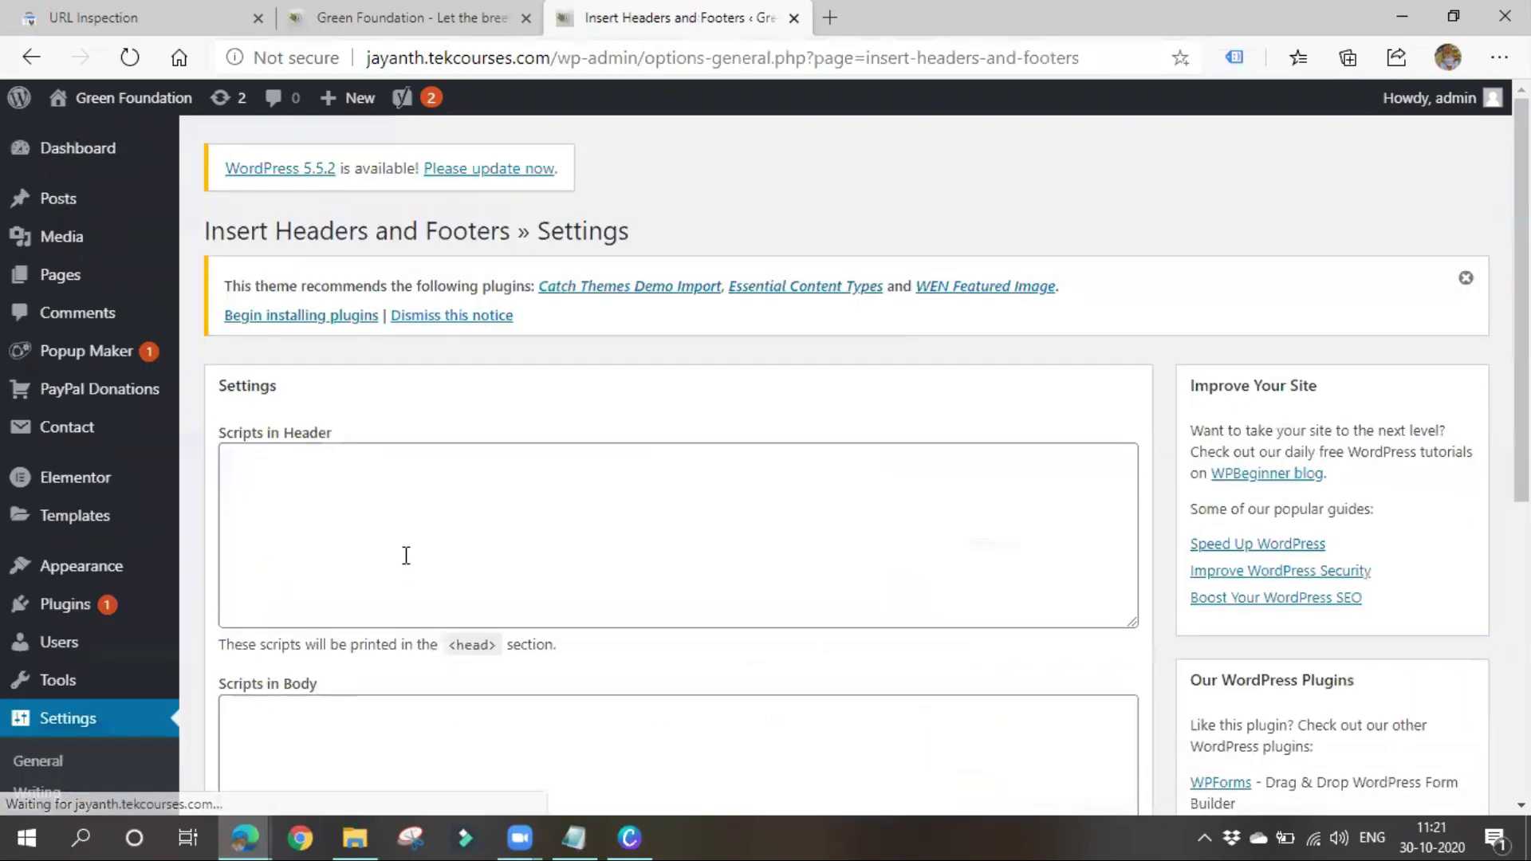
left_click(410, 547)
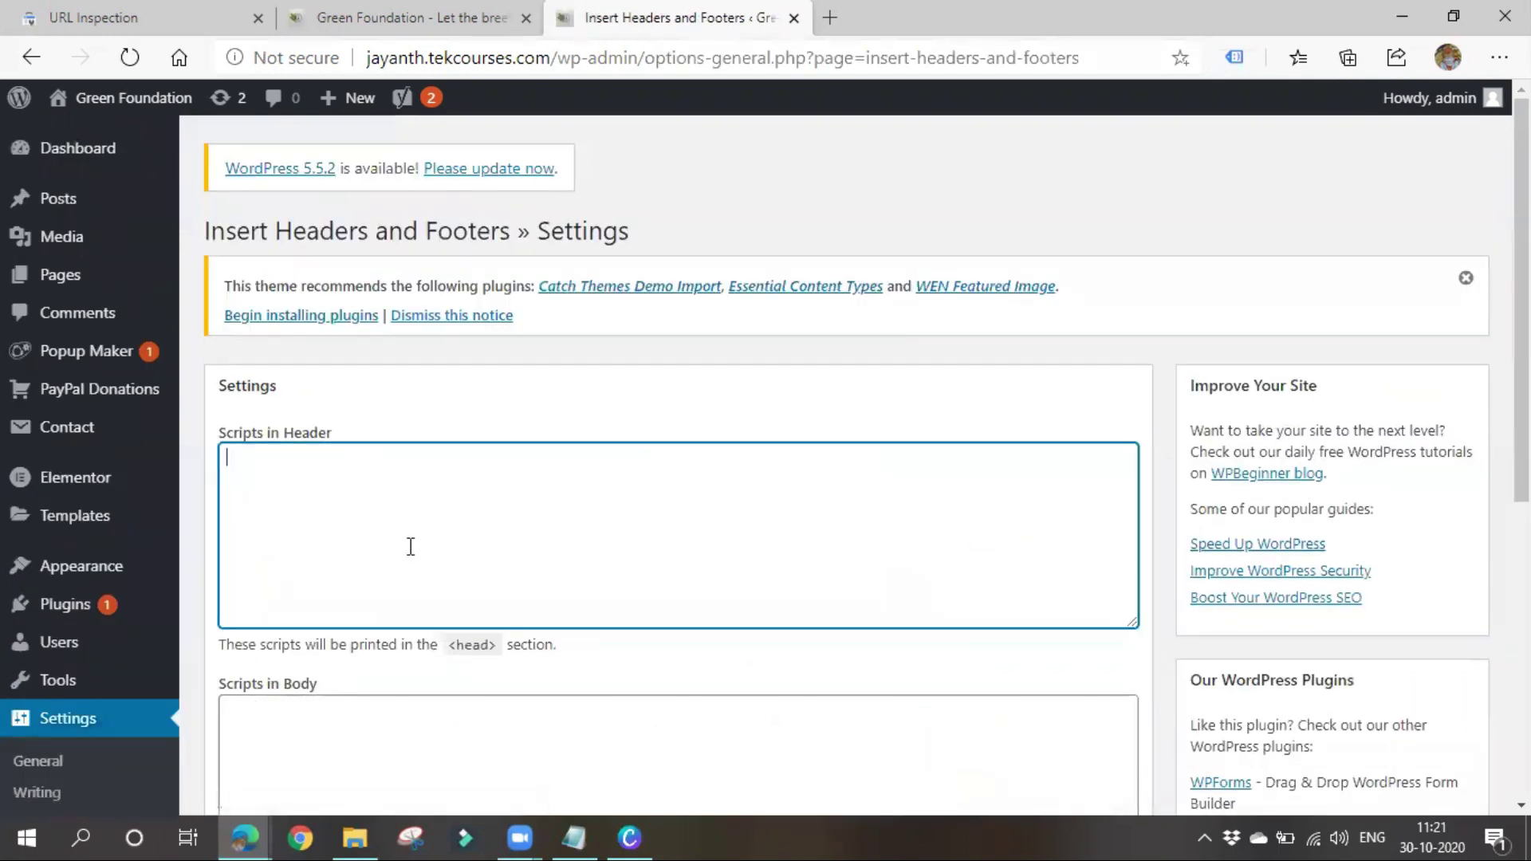
key("ctrl+v")
scroll(411, 546, "down", 5)
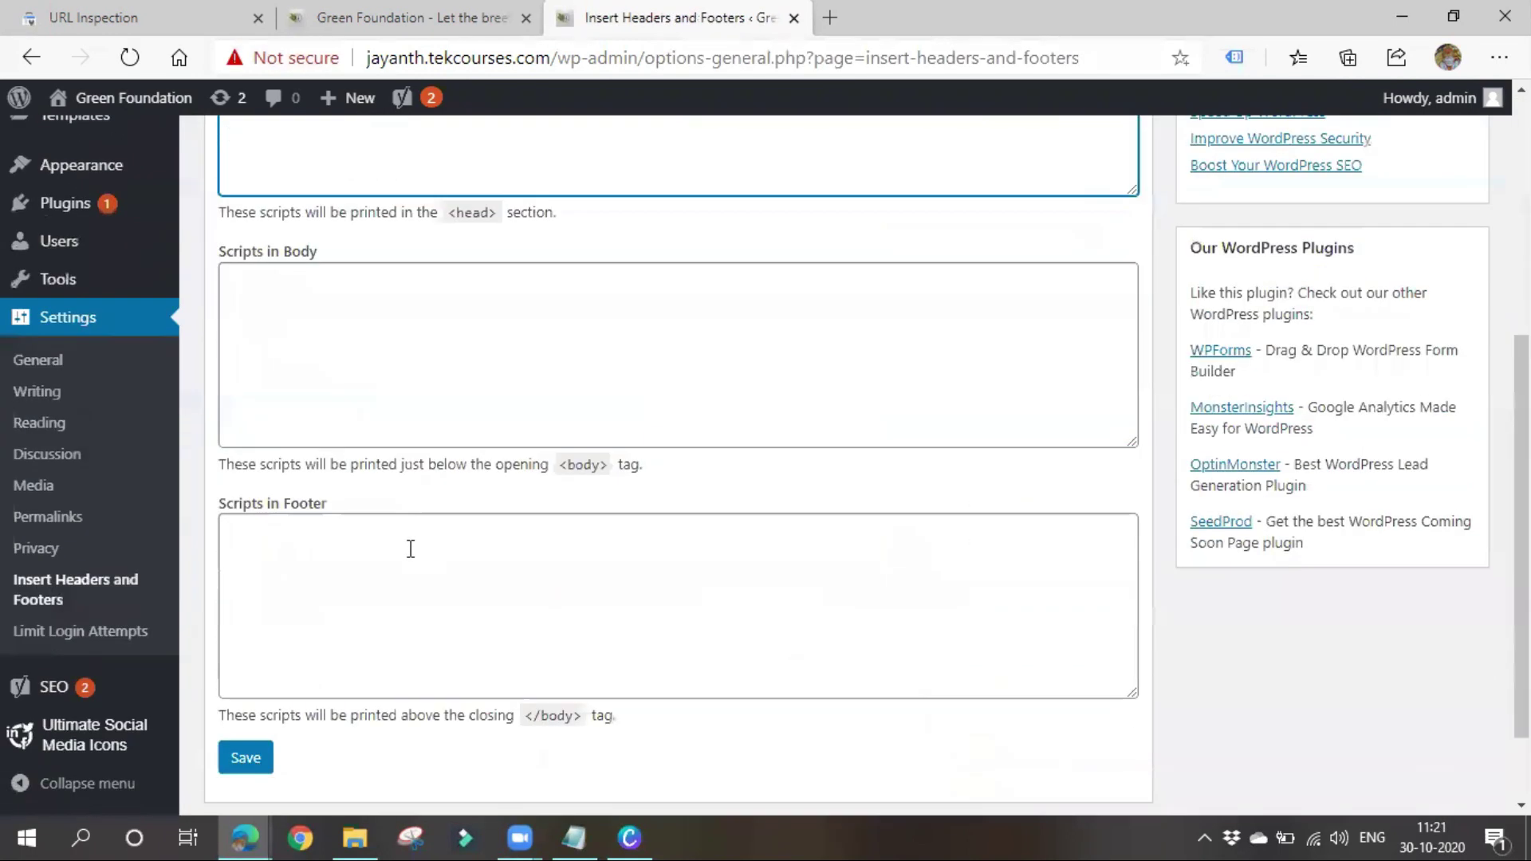
left_click(260, 745)
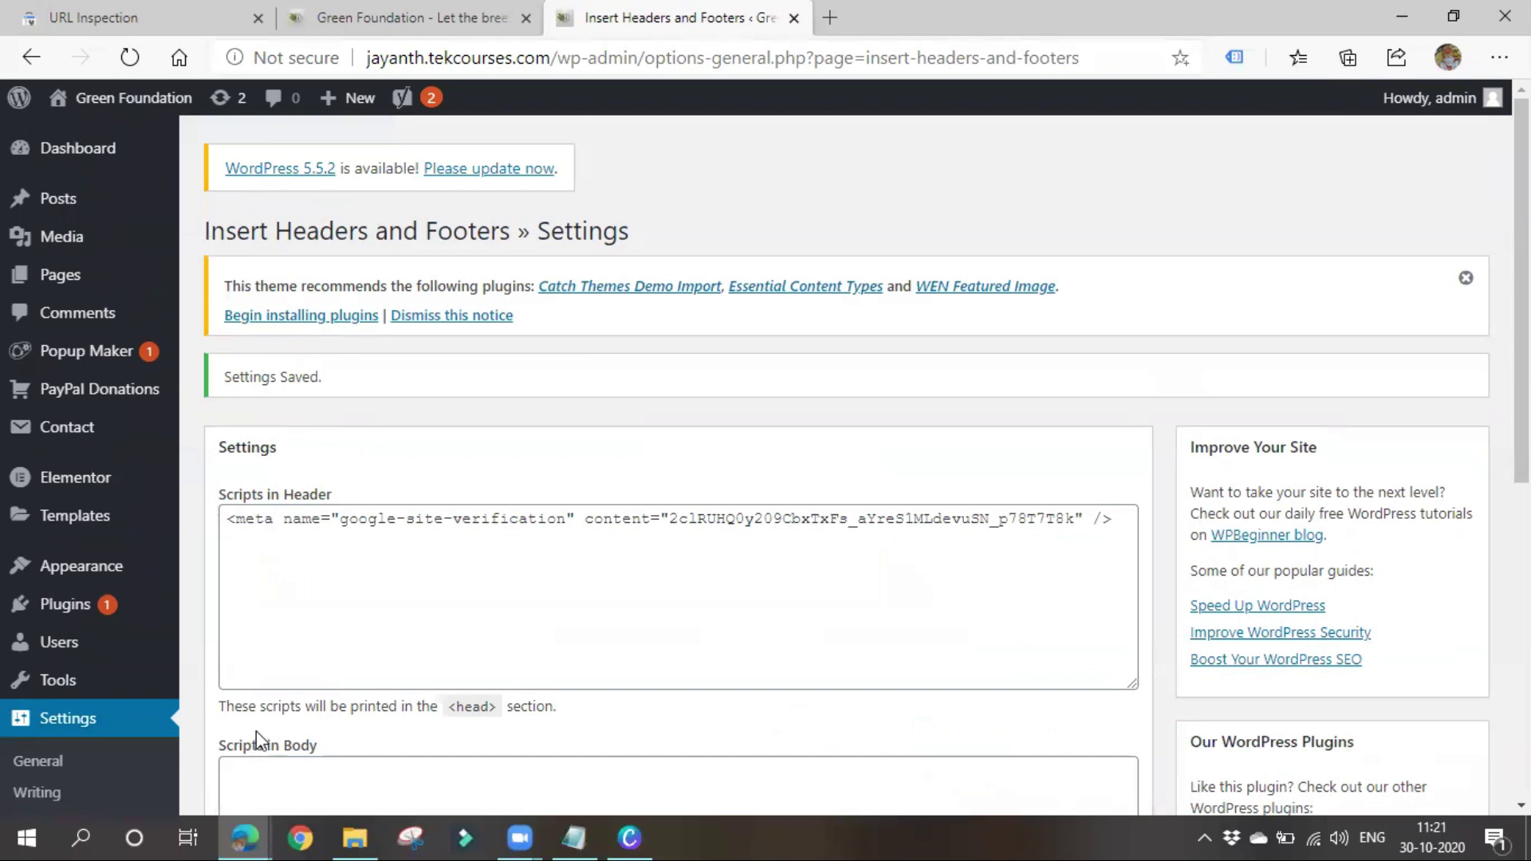
left_click(126, 7)
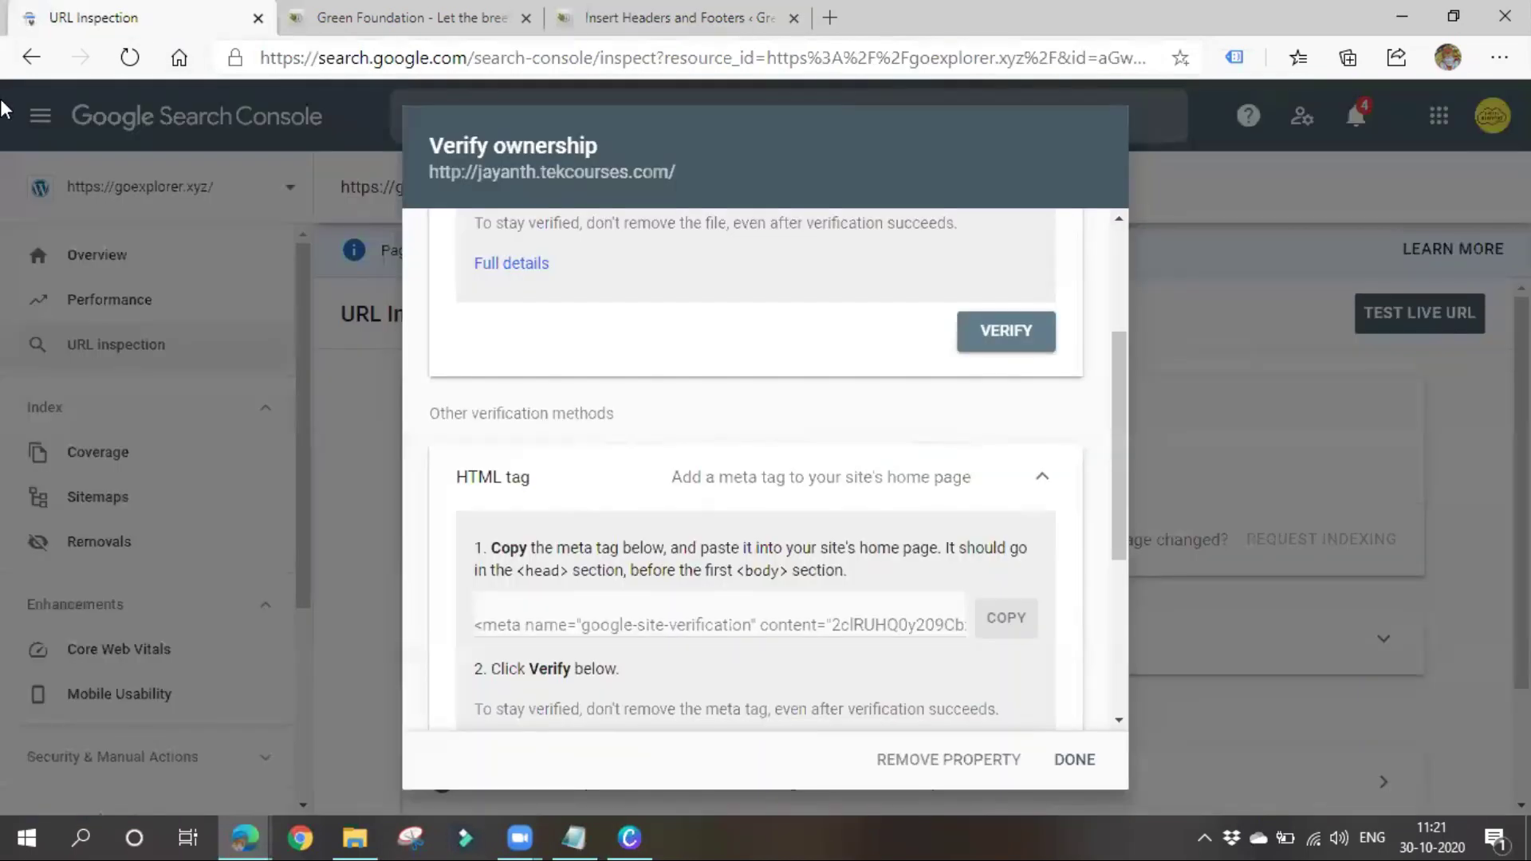
Verify ownership with the HTML tag method and go to the new tekcourses.com property
scroll(877, 454, "up", 3)
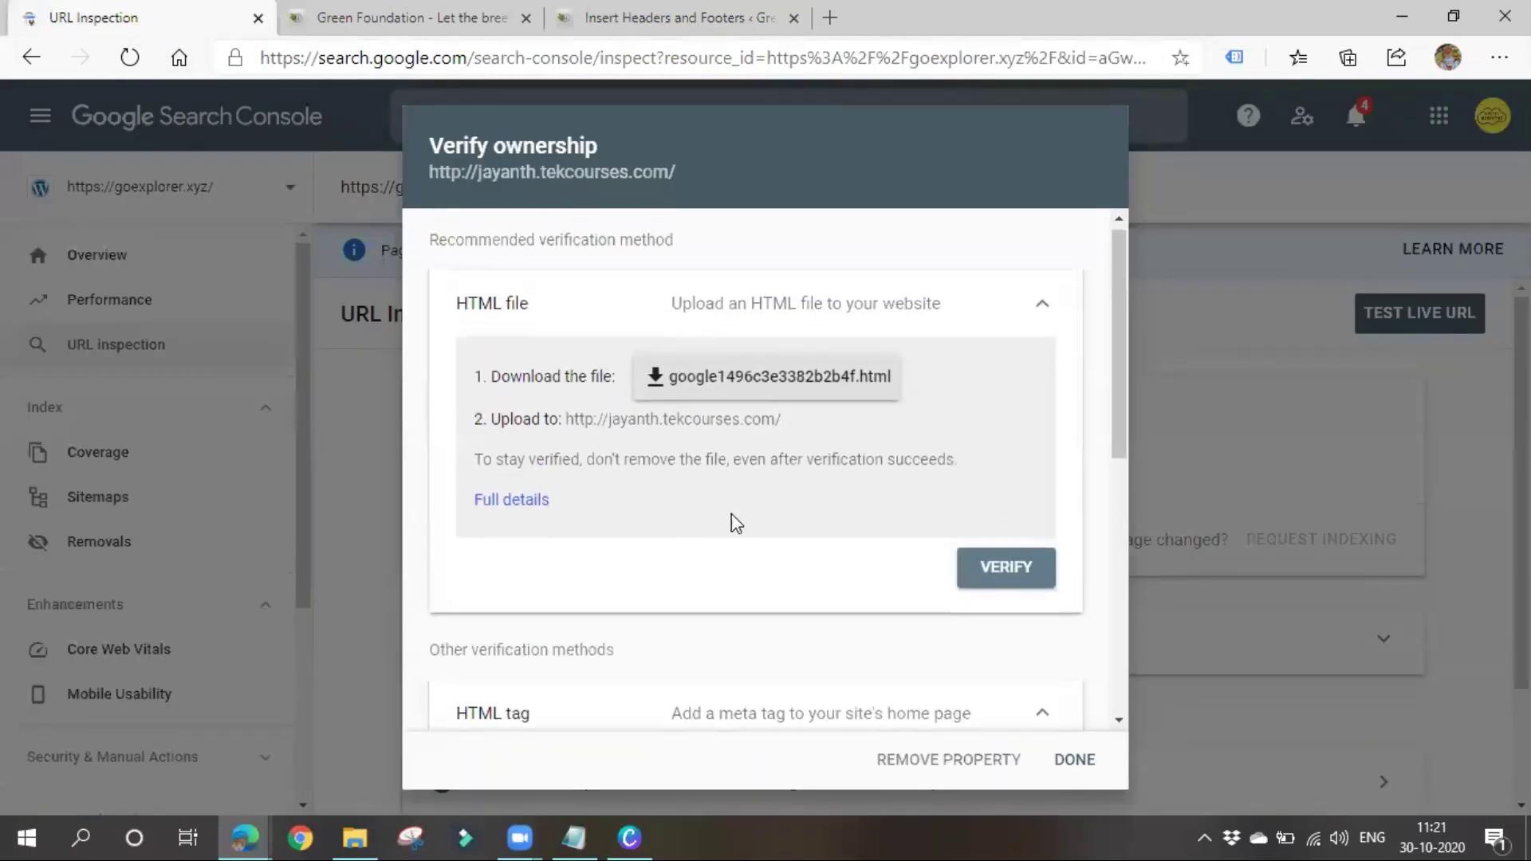
scroll(735, 522, "down", 7)
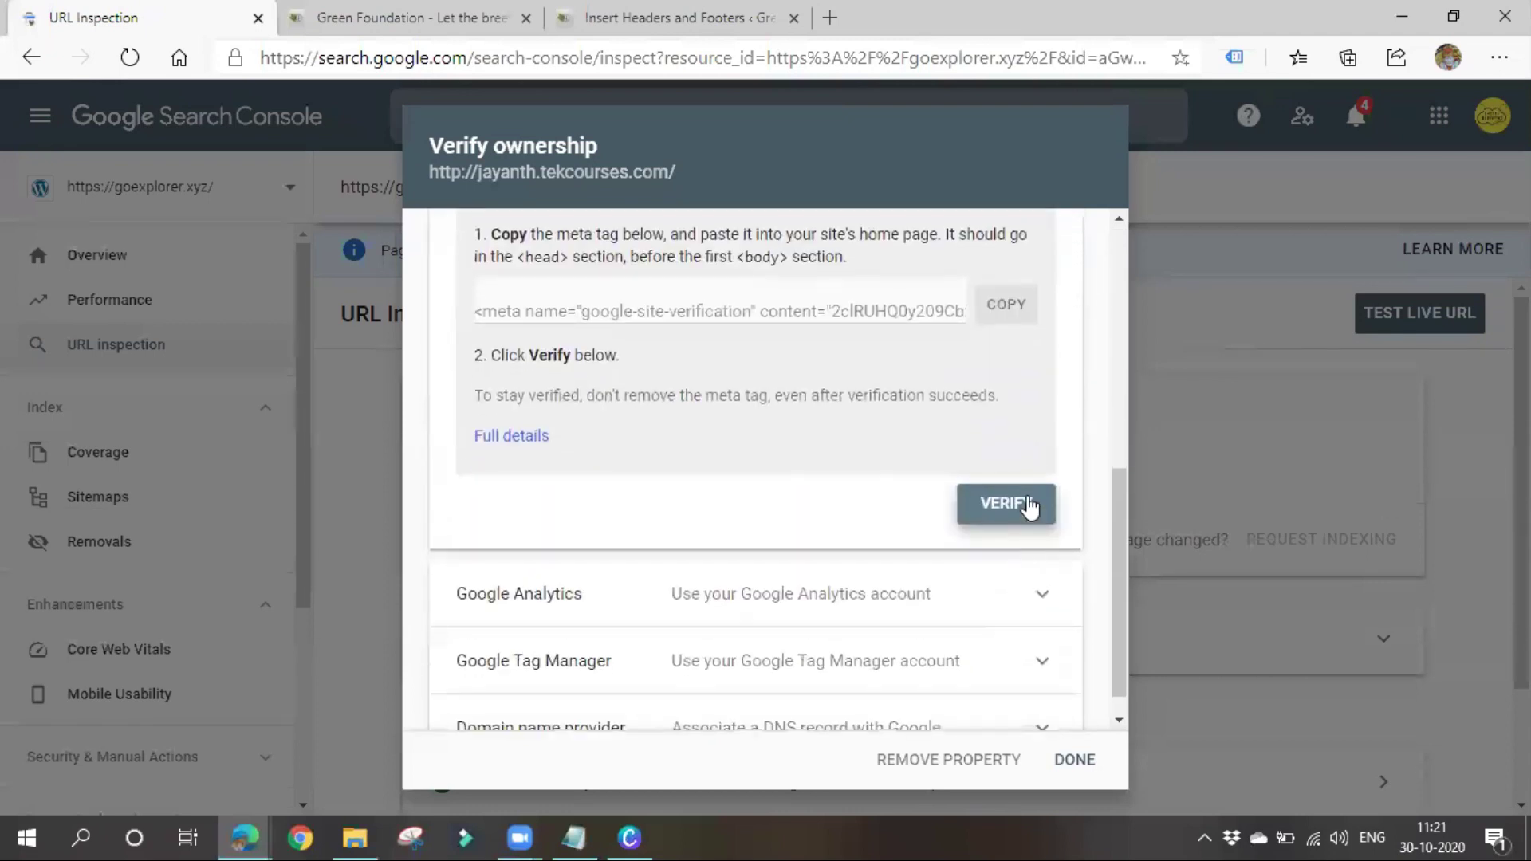
left_click(1030, 507)
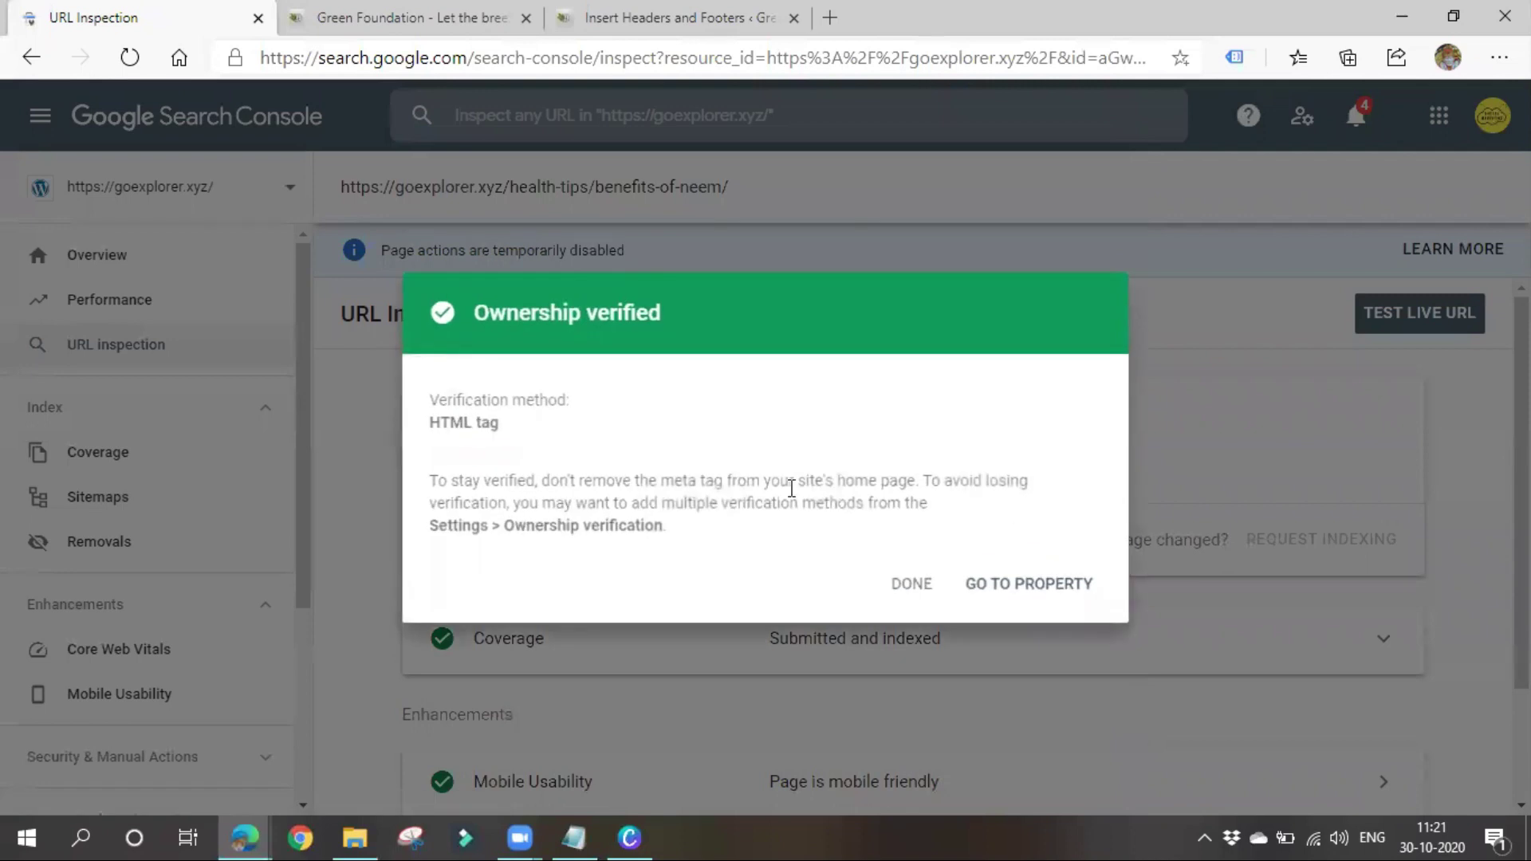
left_click(1024, 588)
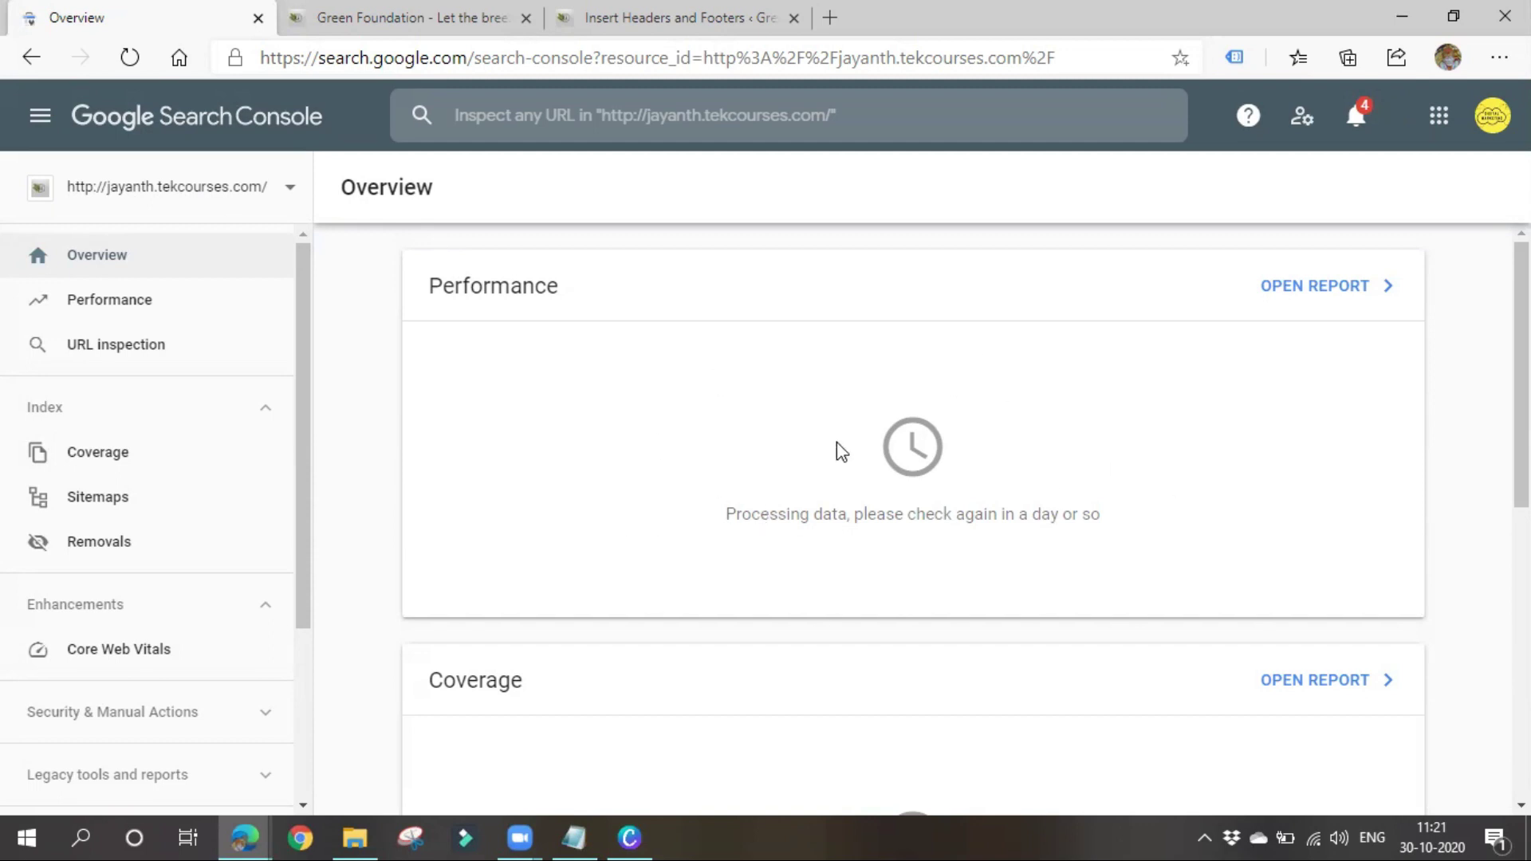
Open the 'It just goes into a black hole' post on the Green Foundation site, closing the newsletter popup
left_click(159, 345)
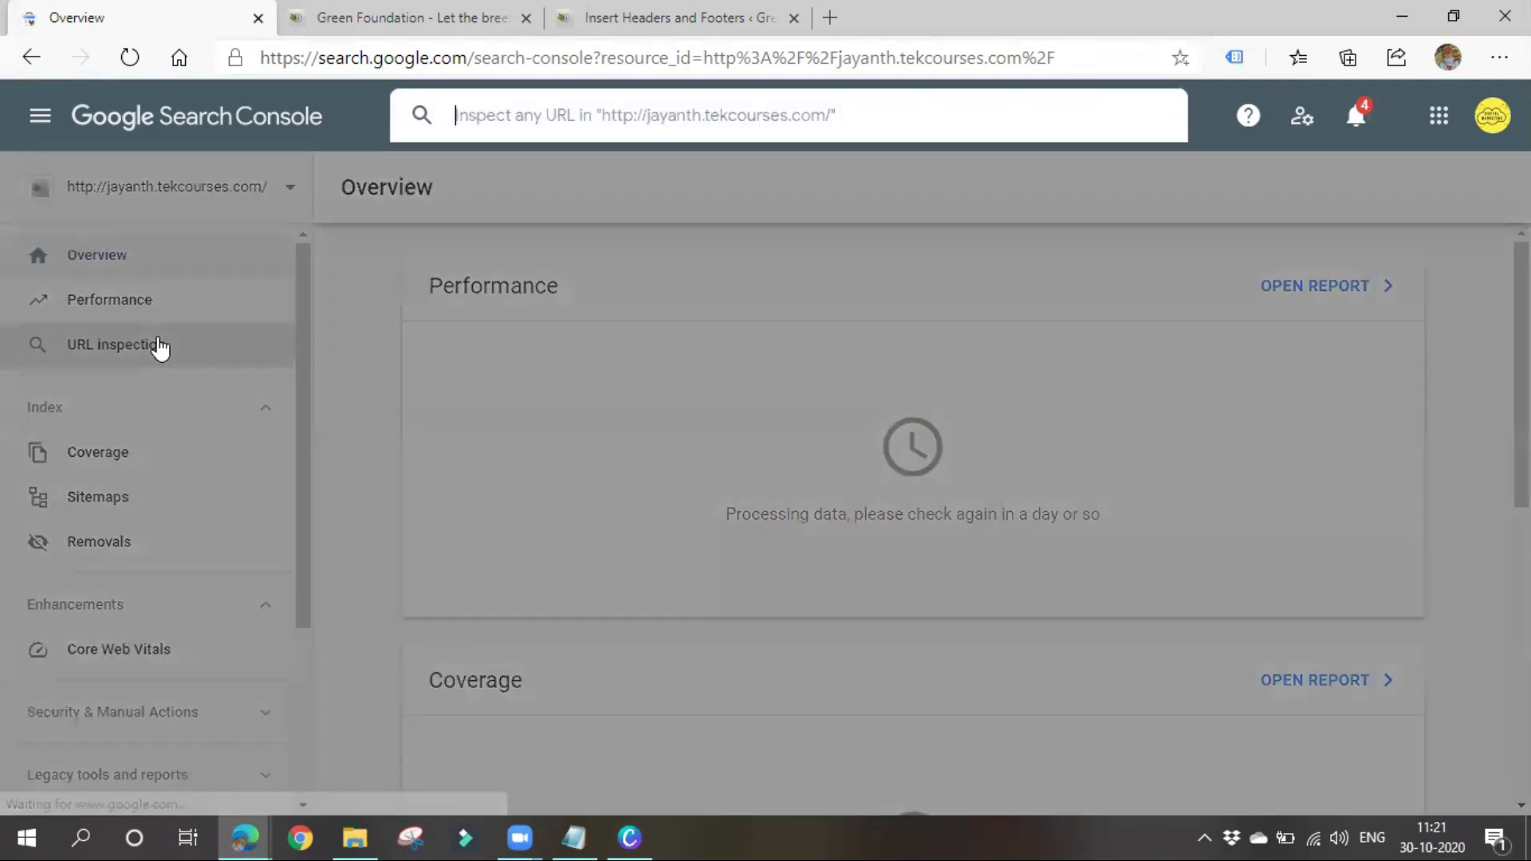
left_click(375, 18)
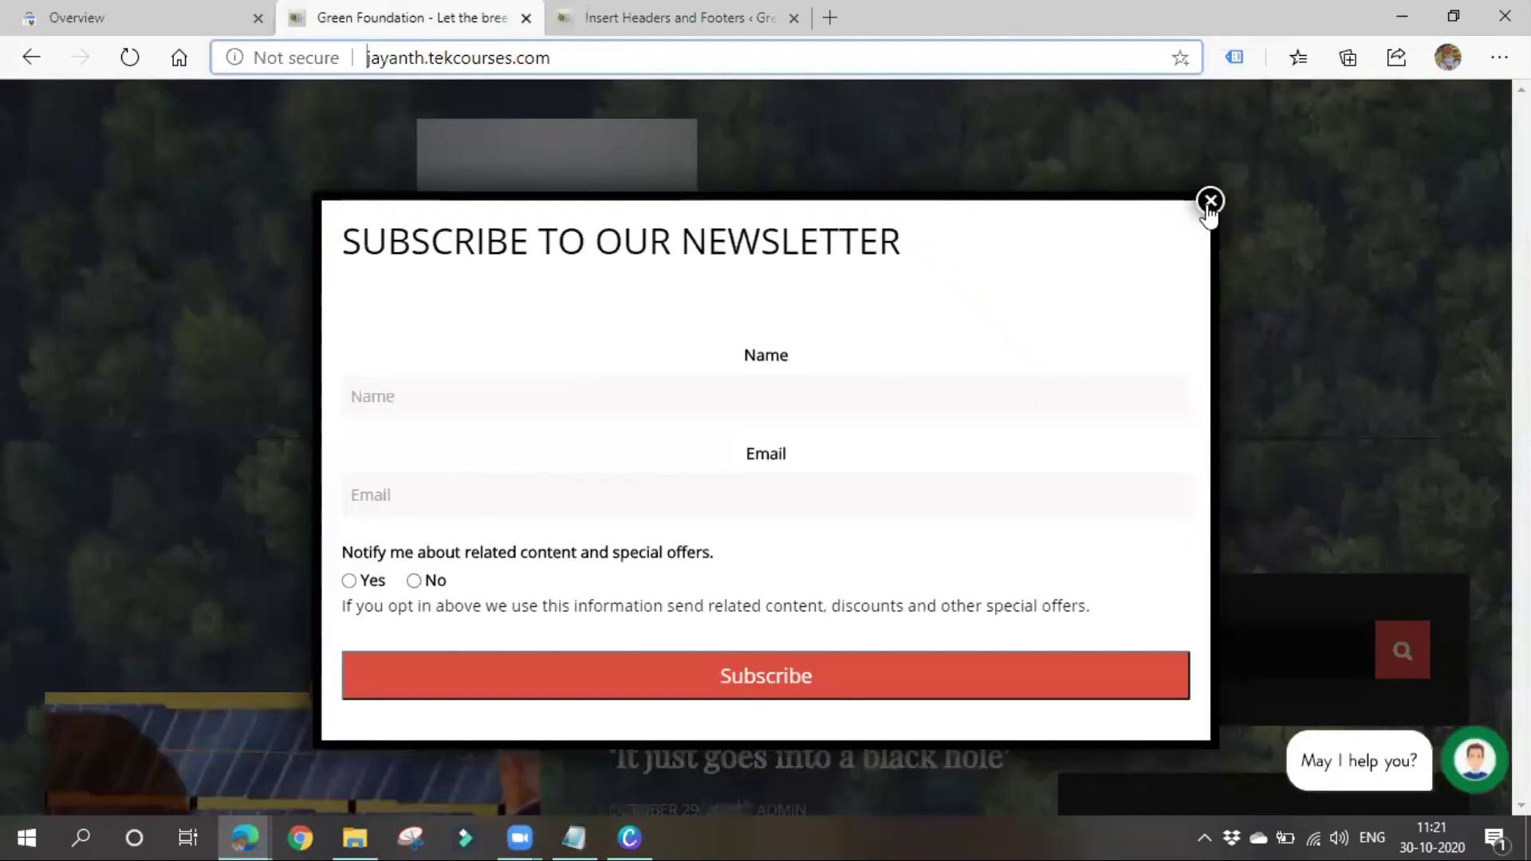
left_click(1211, 200)
scroll(622, 479, "down", 6)
left_click(793, 211)
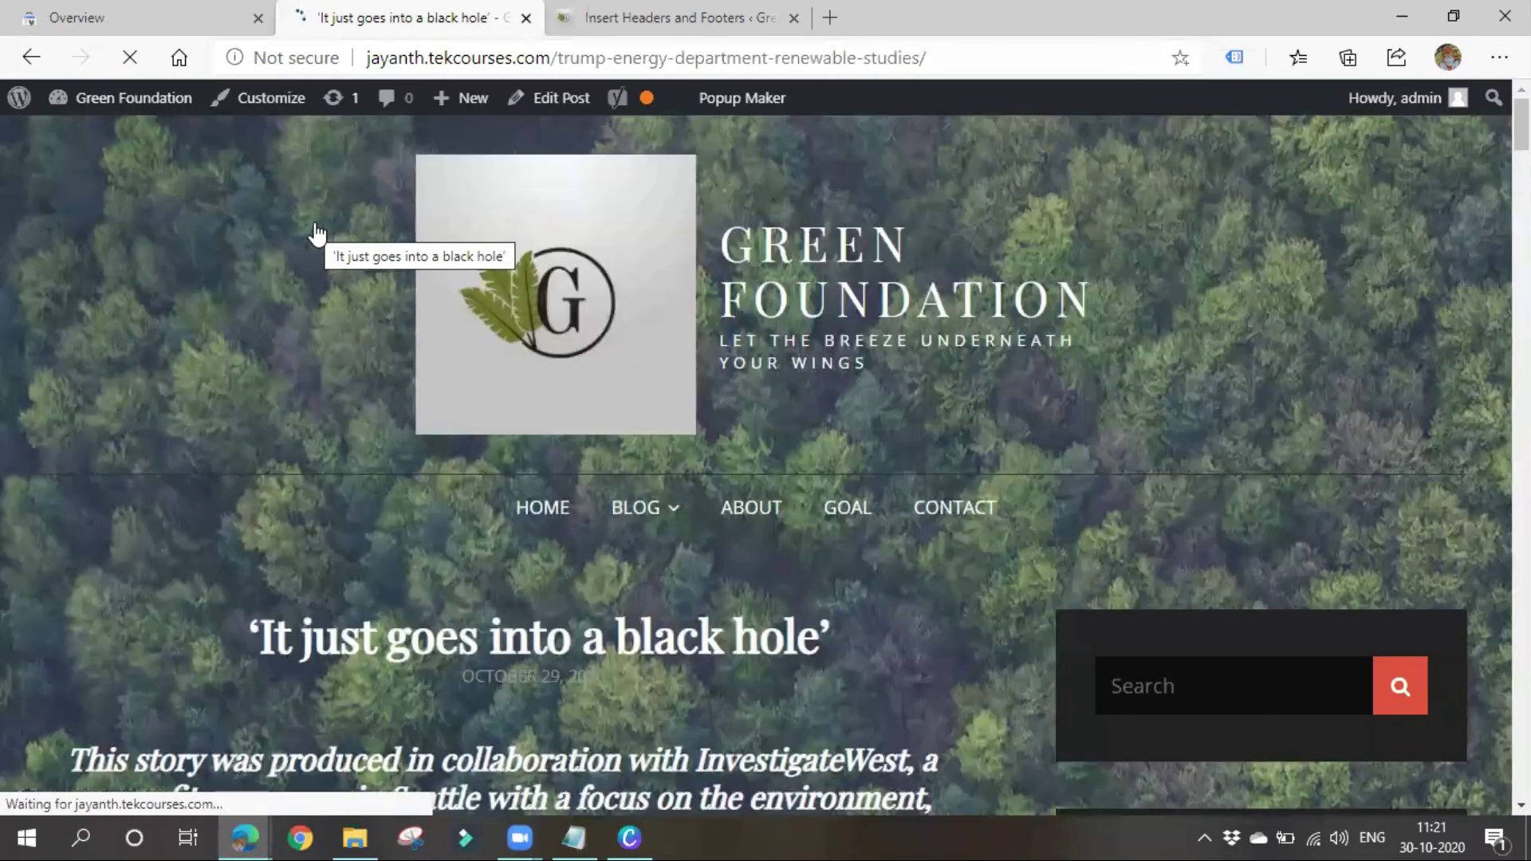
Select the post's full URL in the address bar, then return to Search Console
scroll(333, 418, "down", 7)
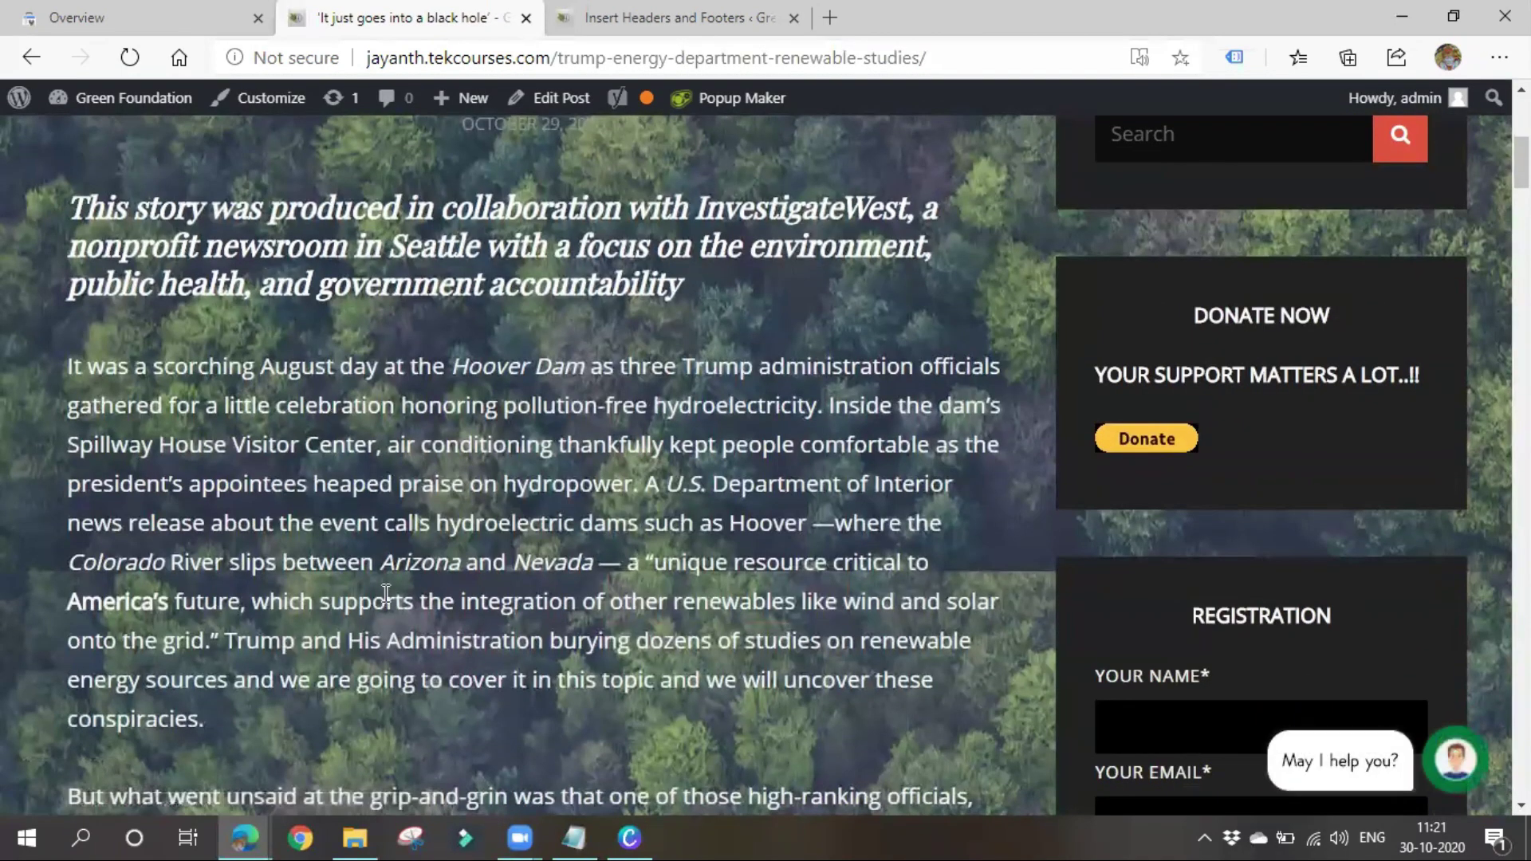
scroll(545, 529, "down", 7)
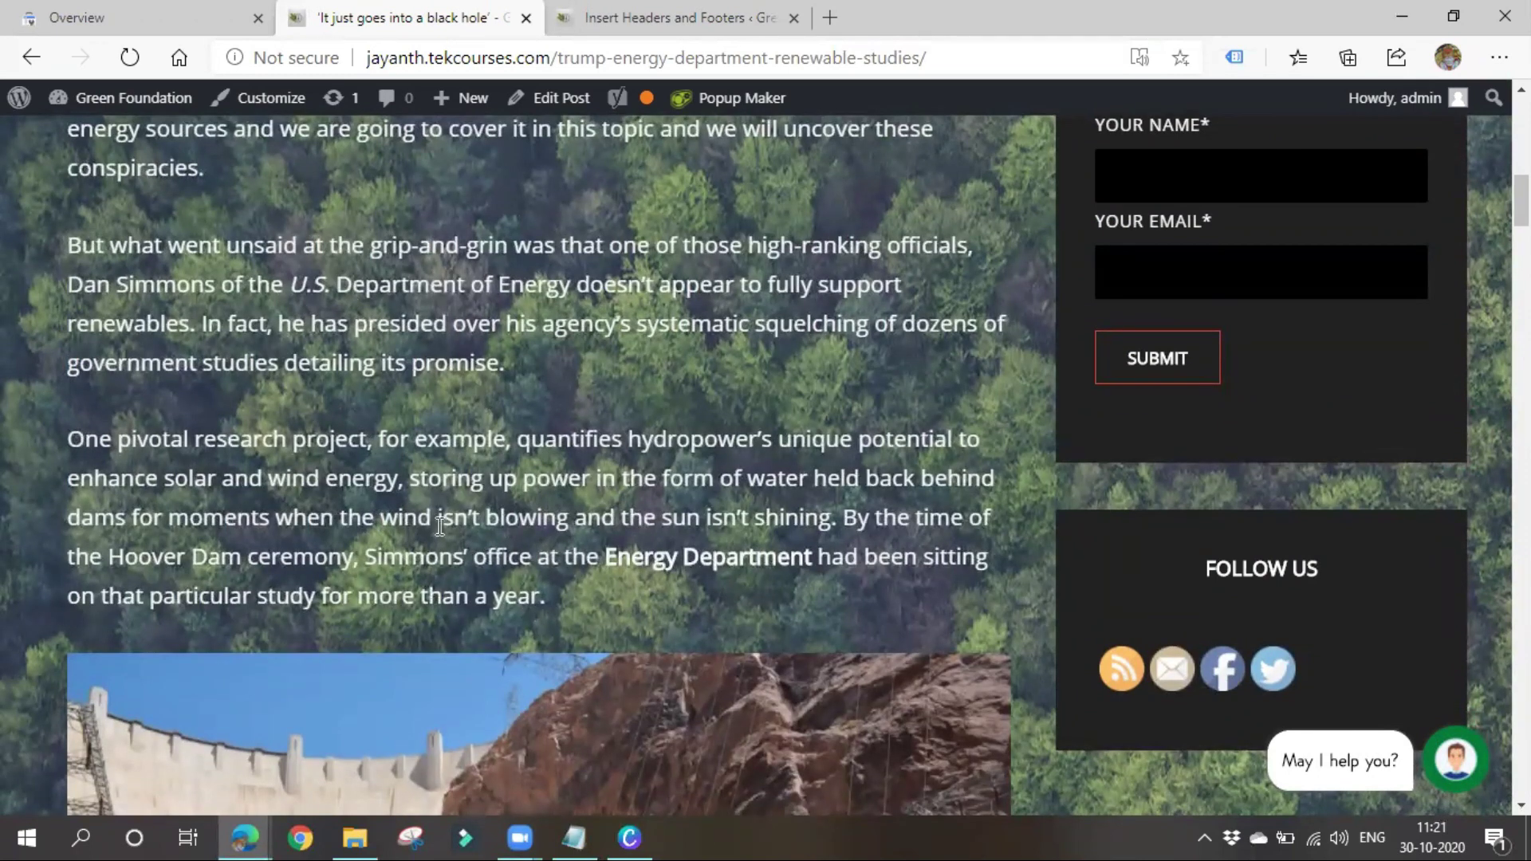
scroll(439, 582, "up", 6)
right_click(439, 584)
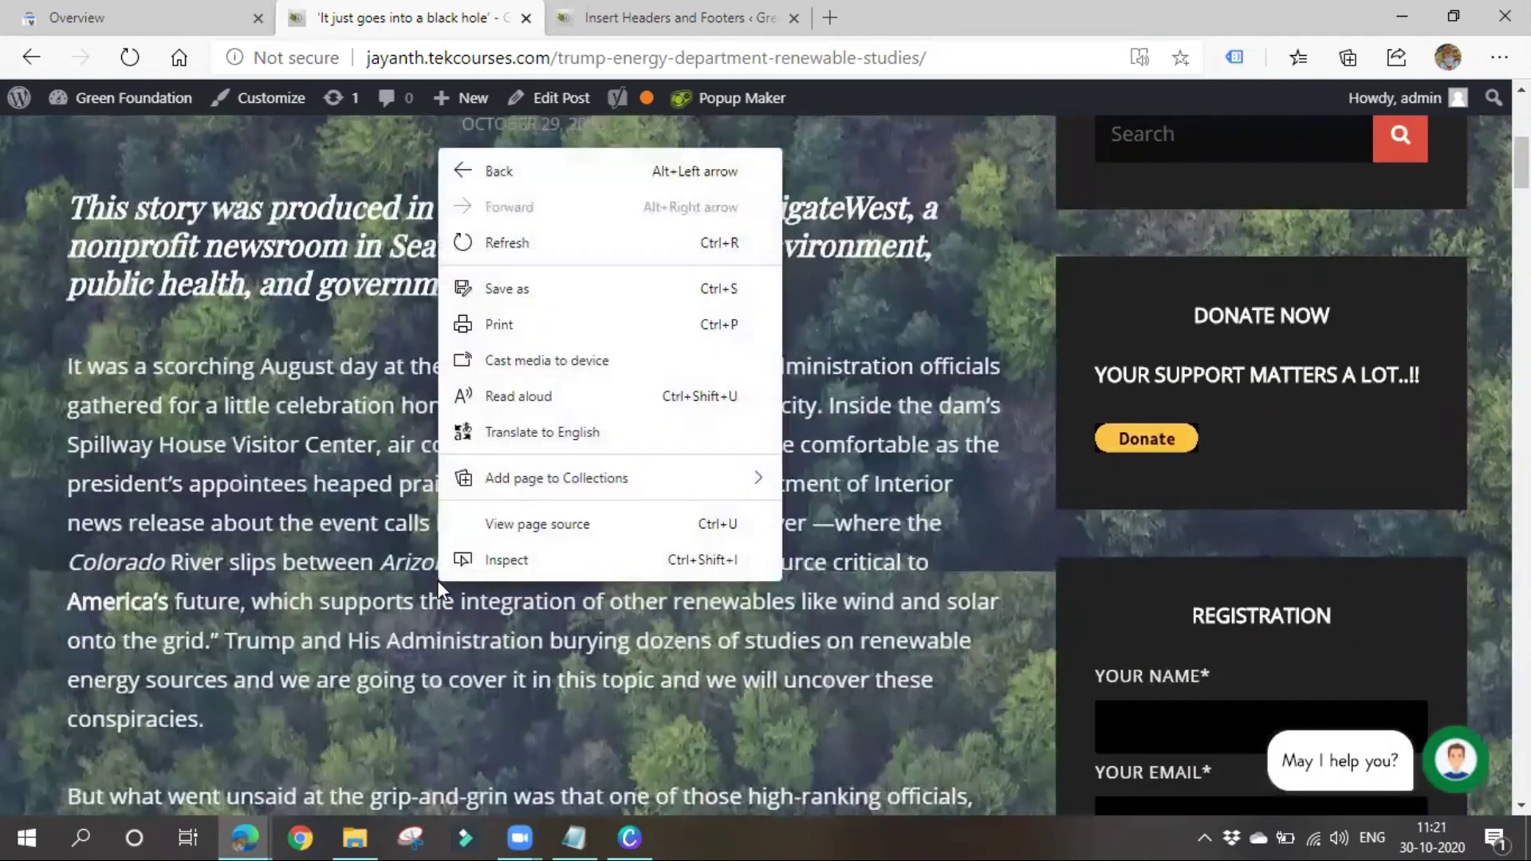
left_click(333, 347)
scroll(438, 205, "up", 5)
left_click_drag(428, 57, 510, 62)
left_click(509, 58)
triple_click(509, 58)
key("ctrl+c")
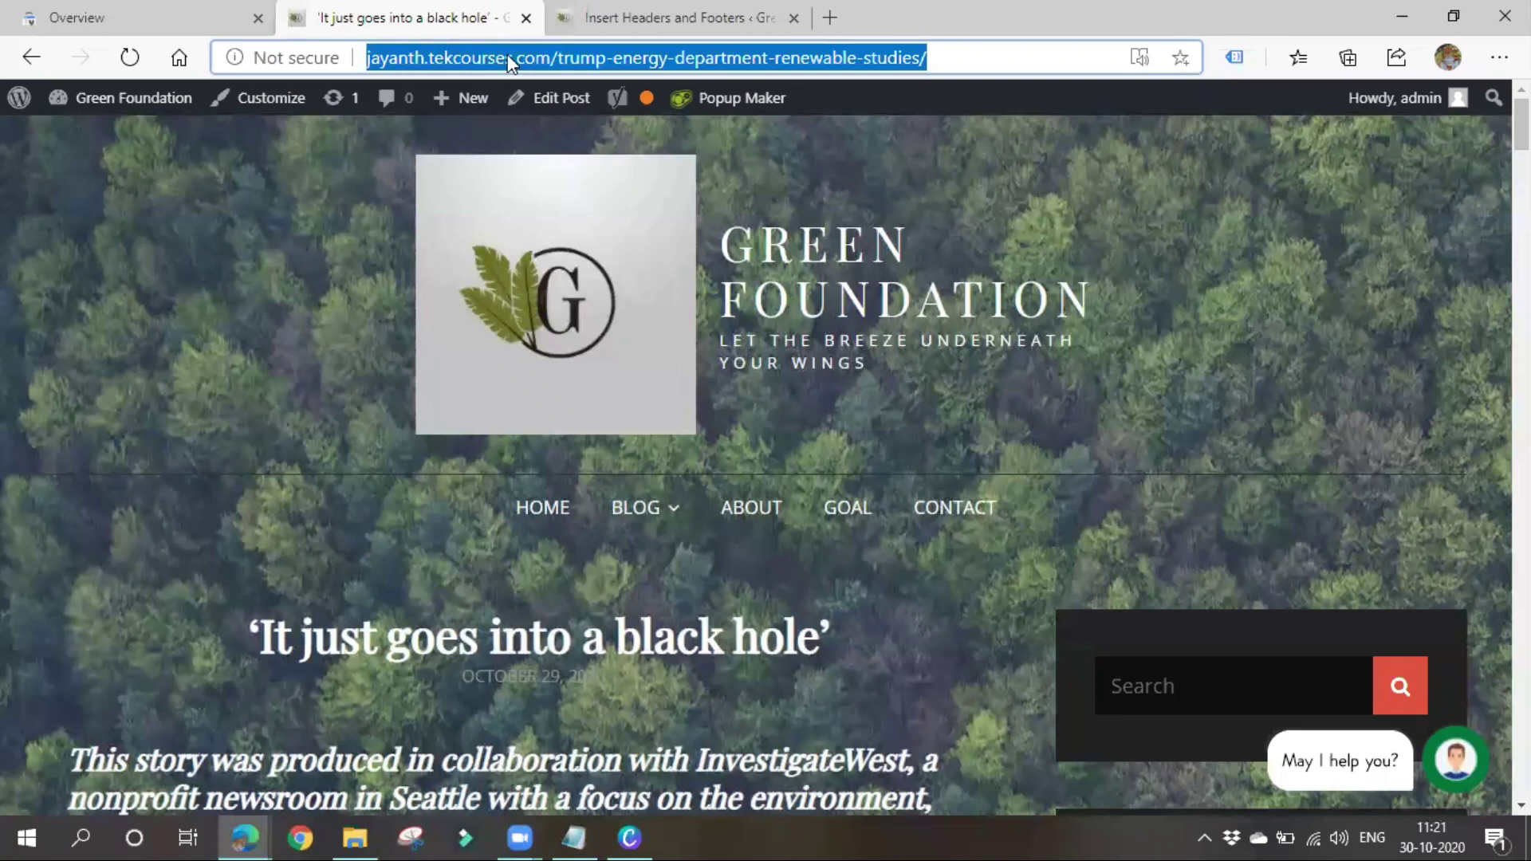
left_click(140, 16)
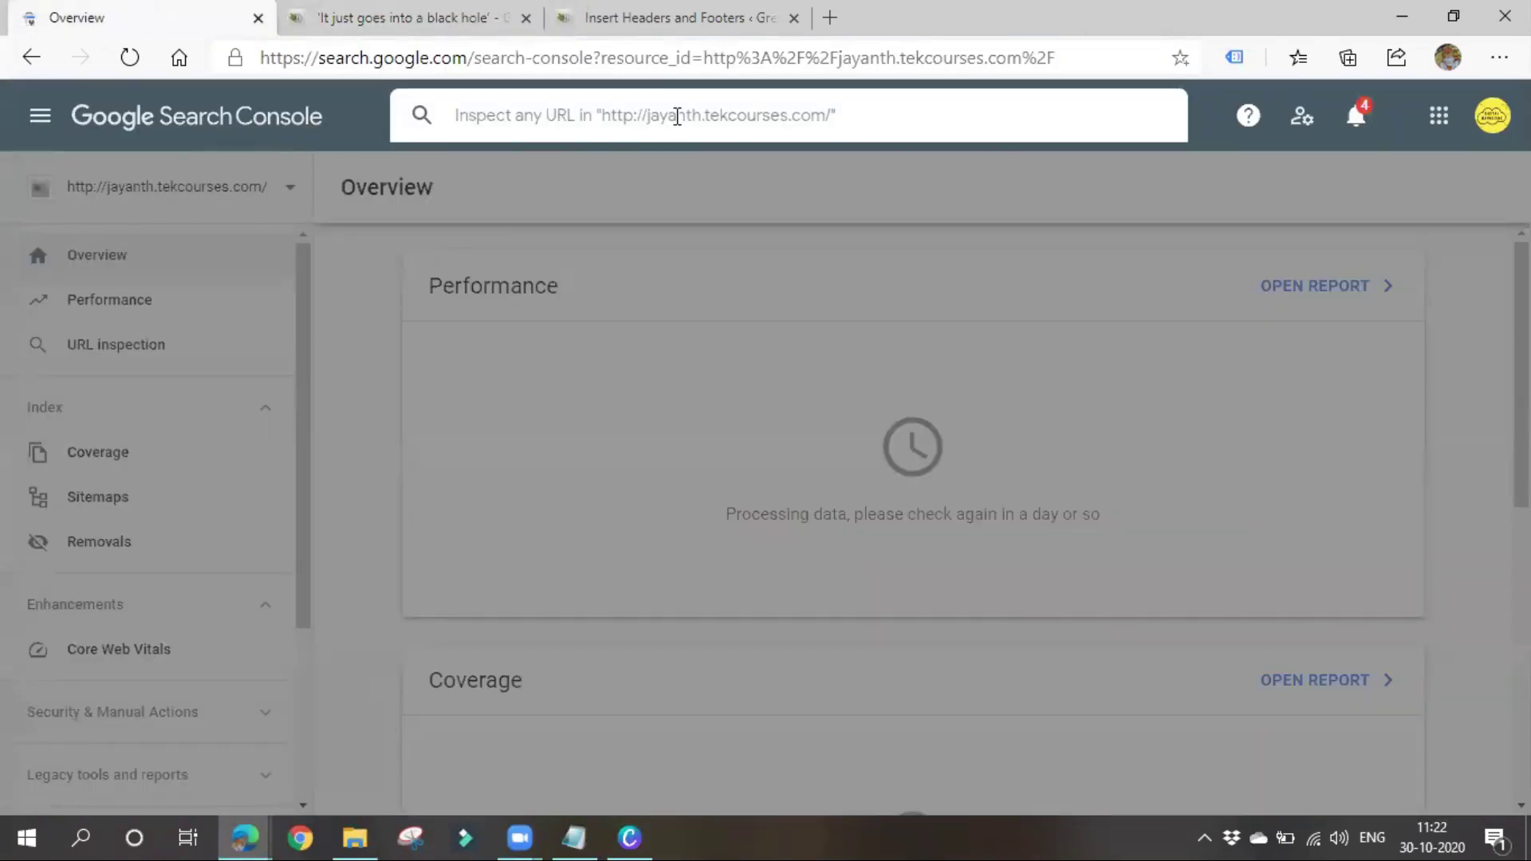
Inspect the pasted trump-energy-department-renewable-studies post URL in URL Inspection
left_click(677, 116)
key("ctrl+v")
key("Return")
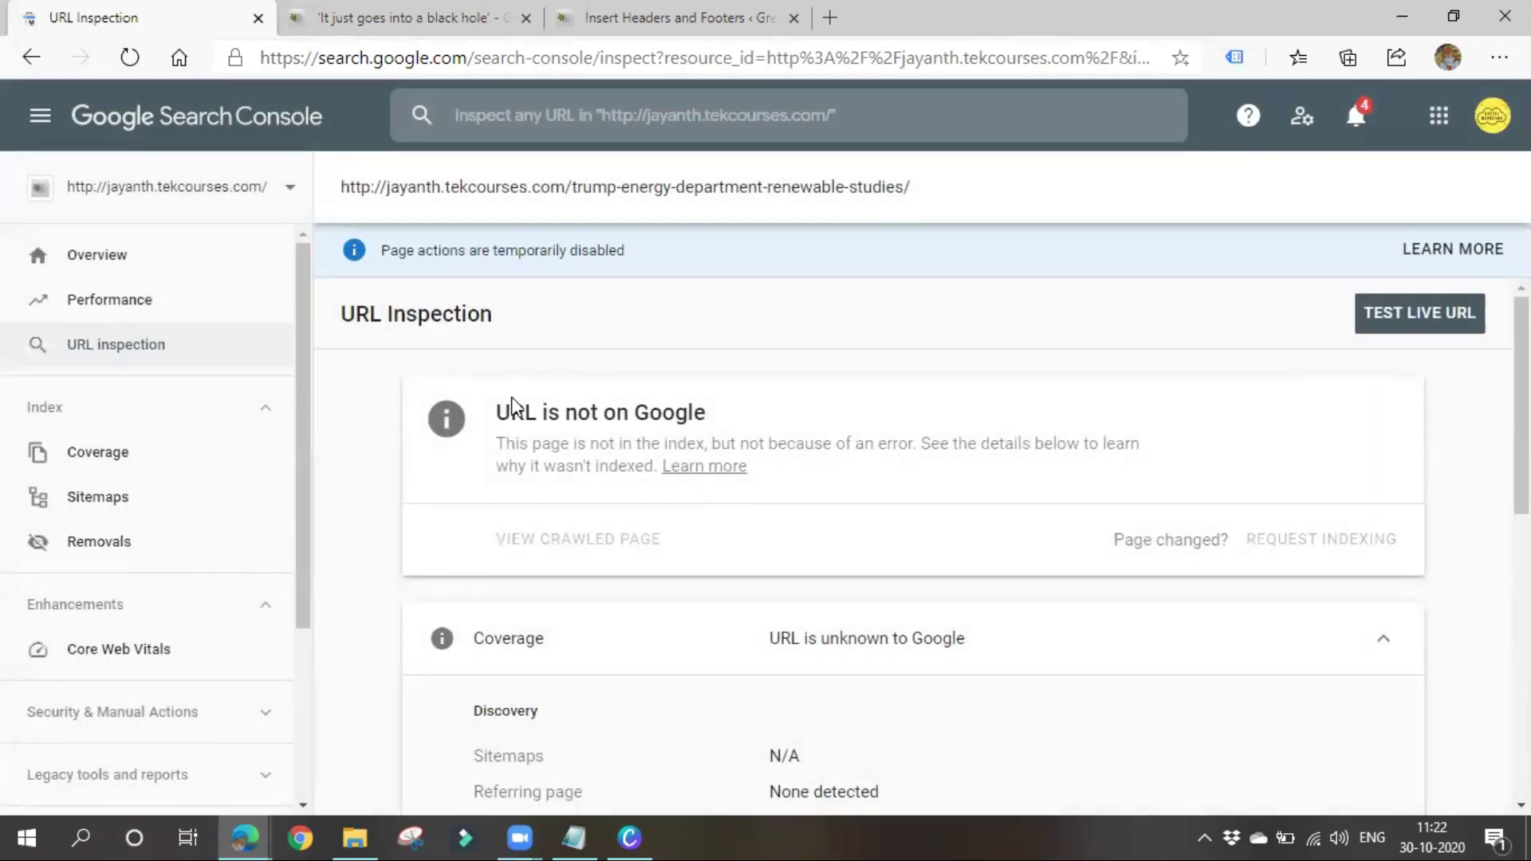
Highlight the 'URL is not on Google' verdict and review the Coverage, Discovery and Crawl details
left_click_drag(498, 413, 734, 417)
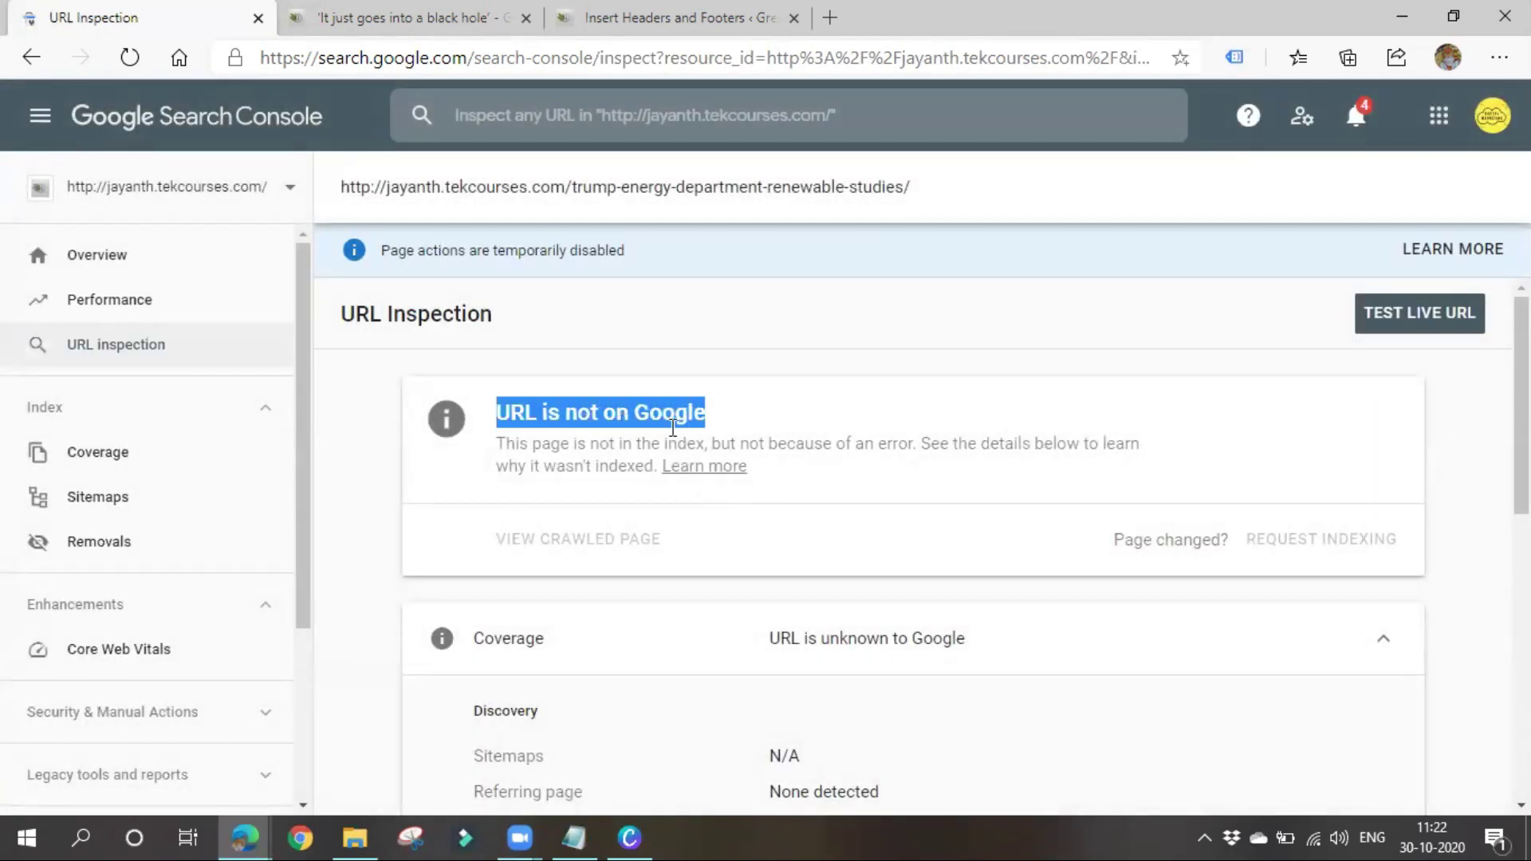
left_click(478, 512)
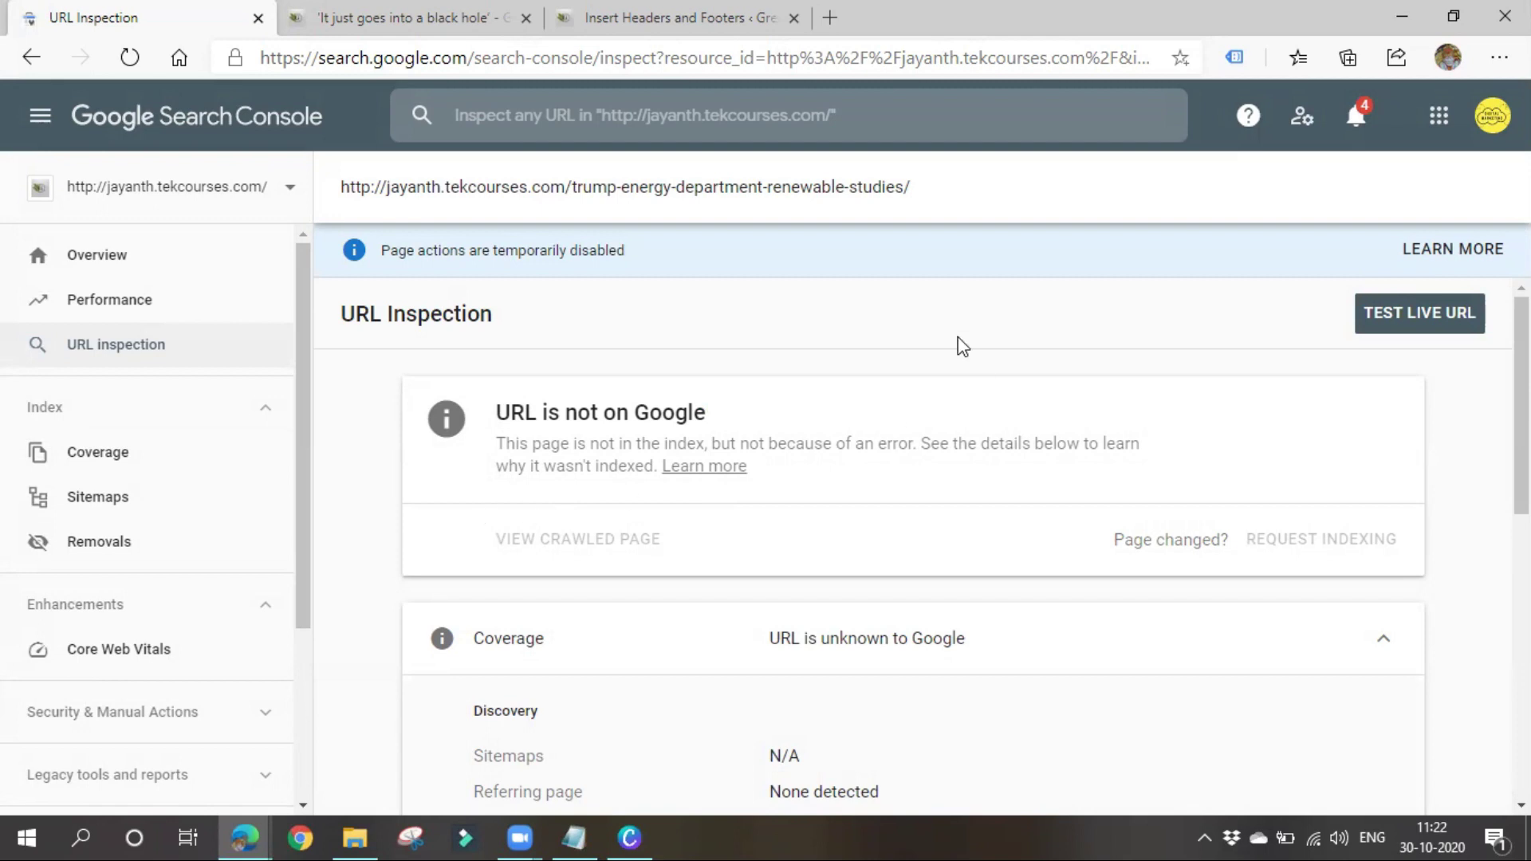
scroll(833, 499, "down", 1)
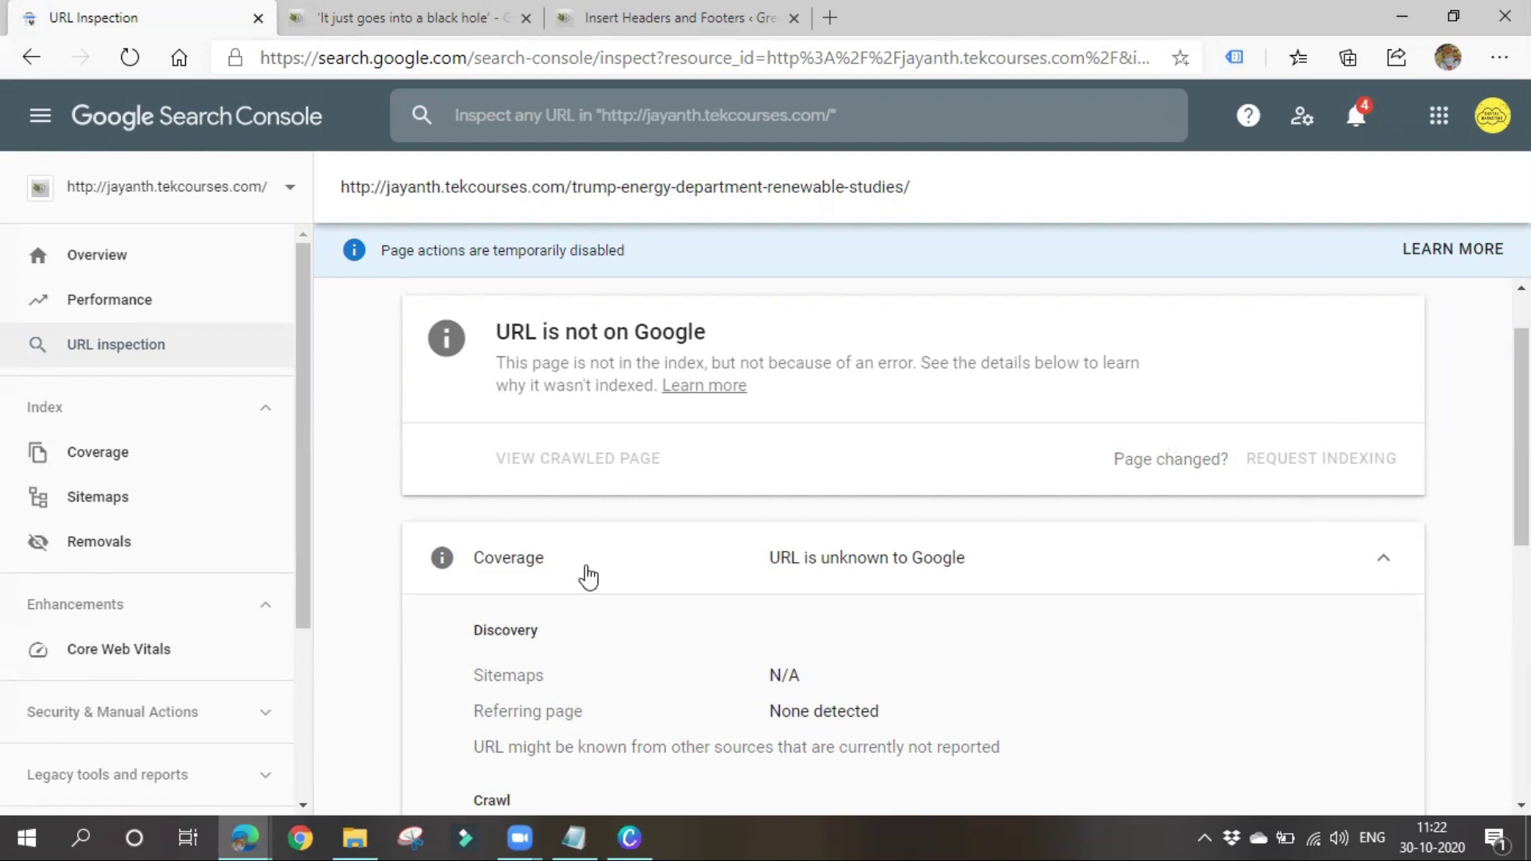
scroll(588, 575, "down", 8)
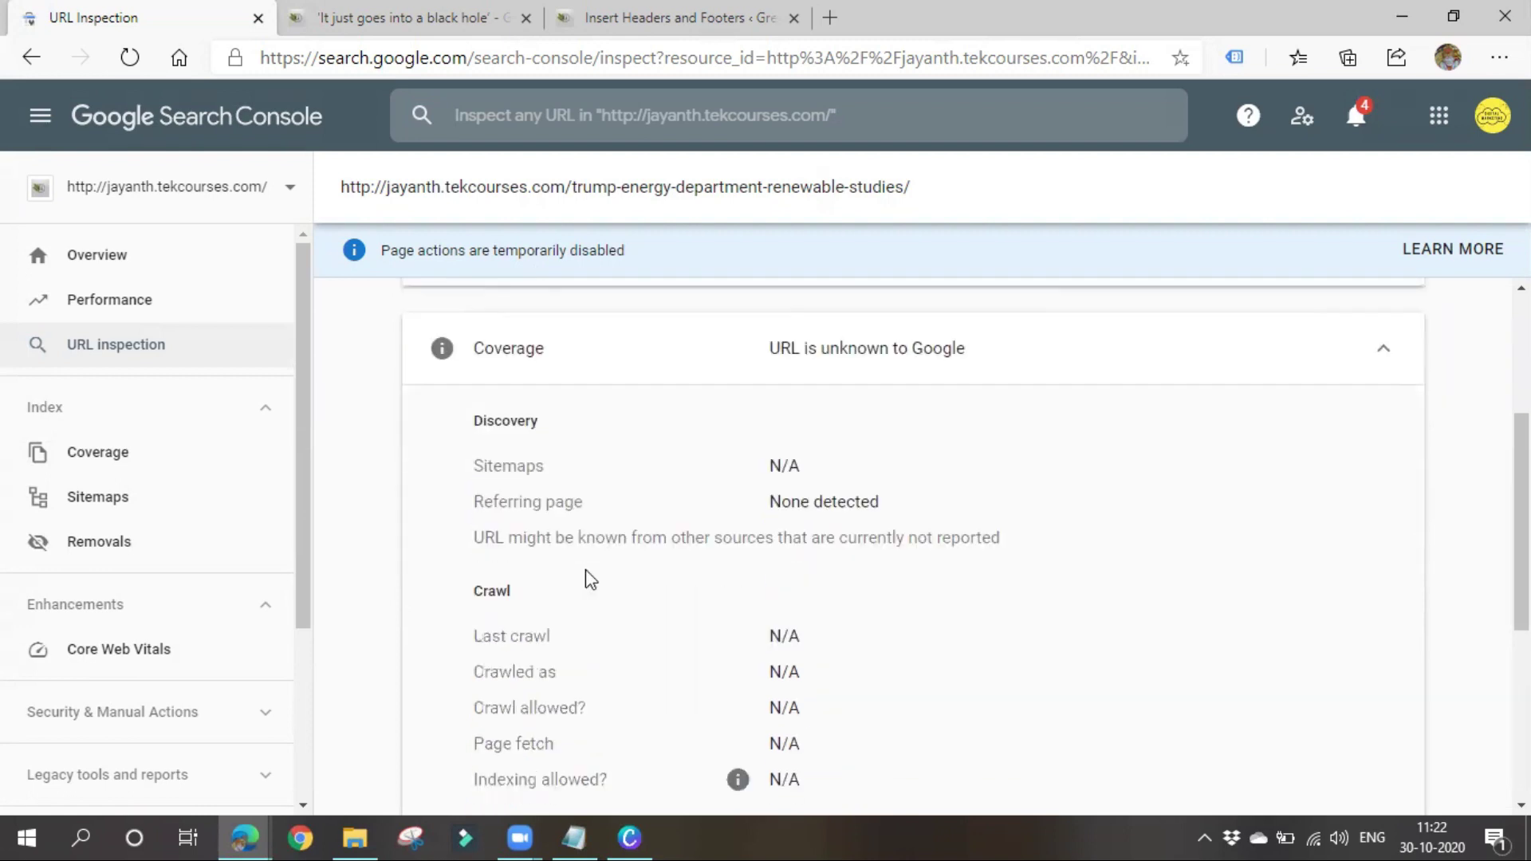
scroll(609, 672, "up", 10)
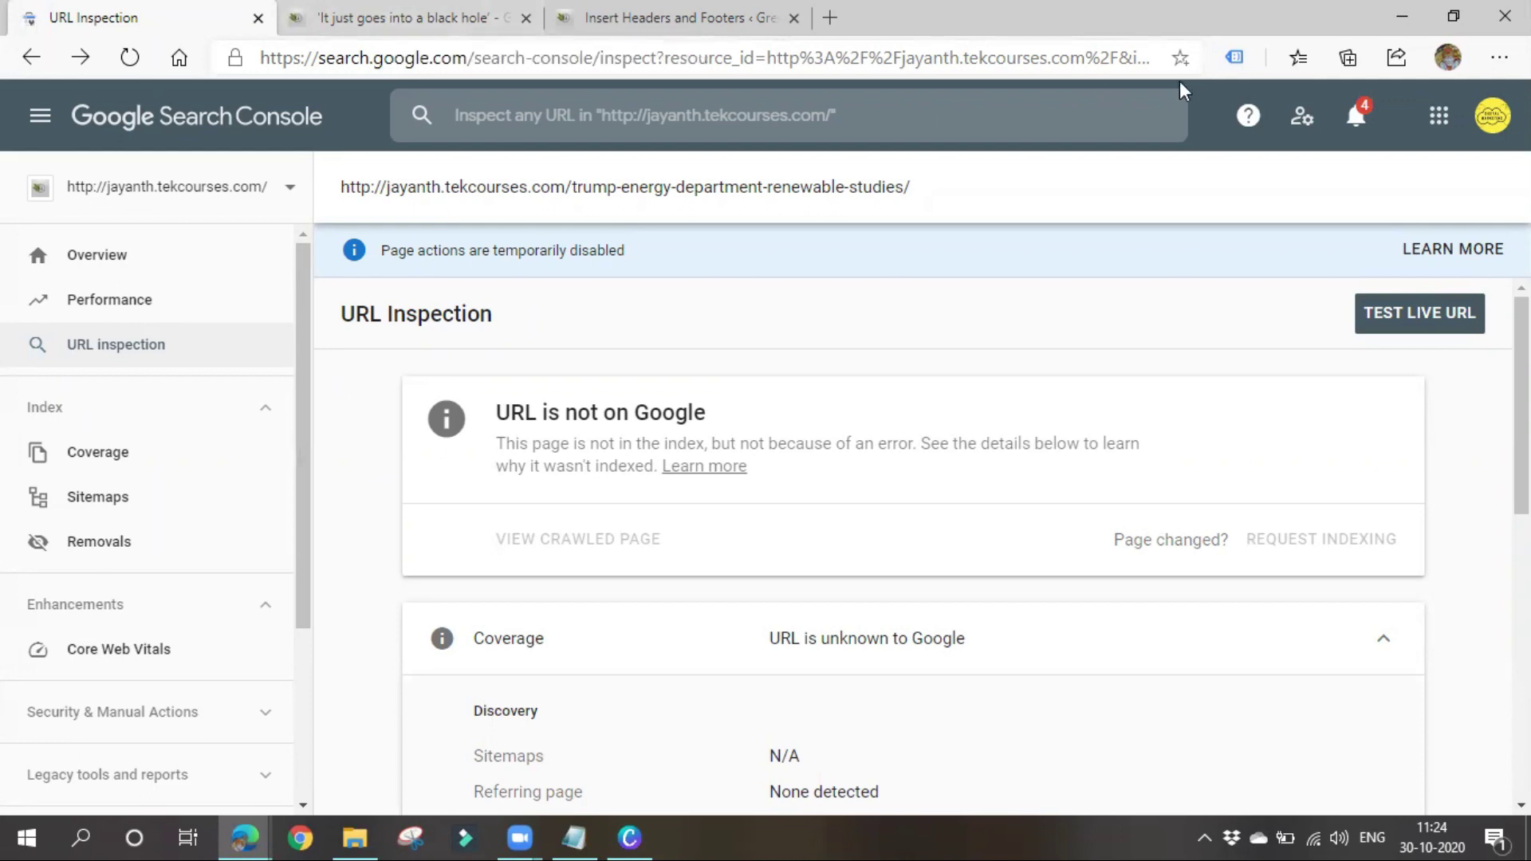
Minimize Edge, restore it from the taskbar and switch to the Bluecat paper article tab
left_click(1422, 24)
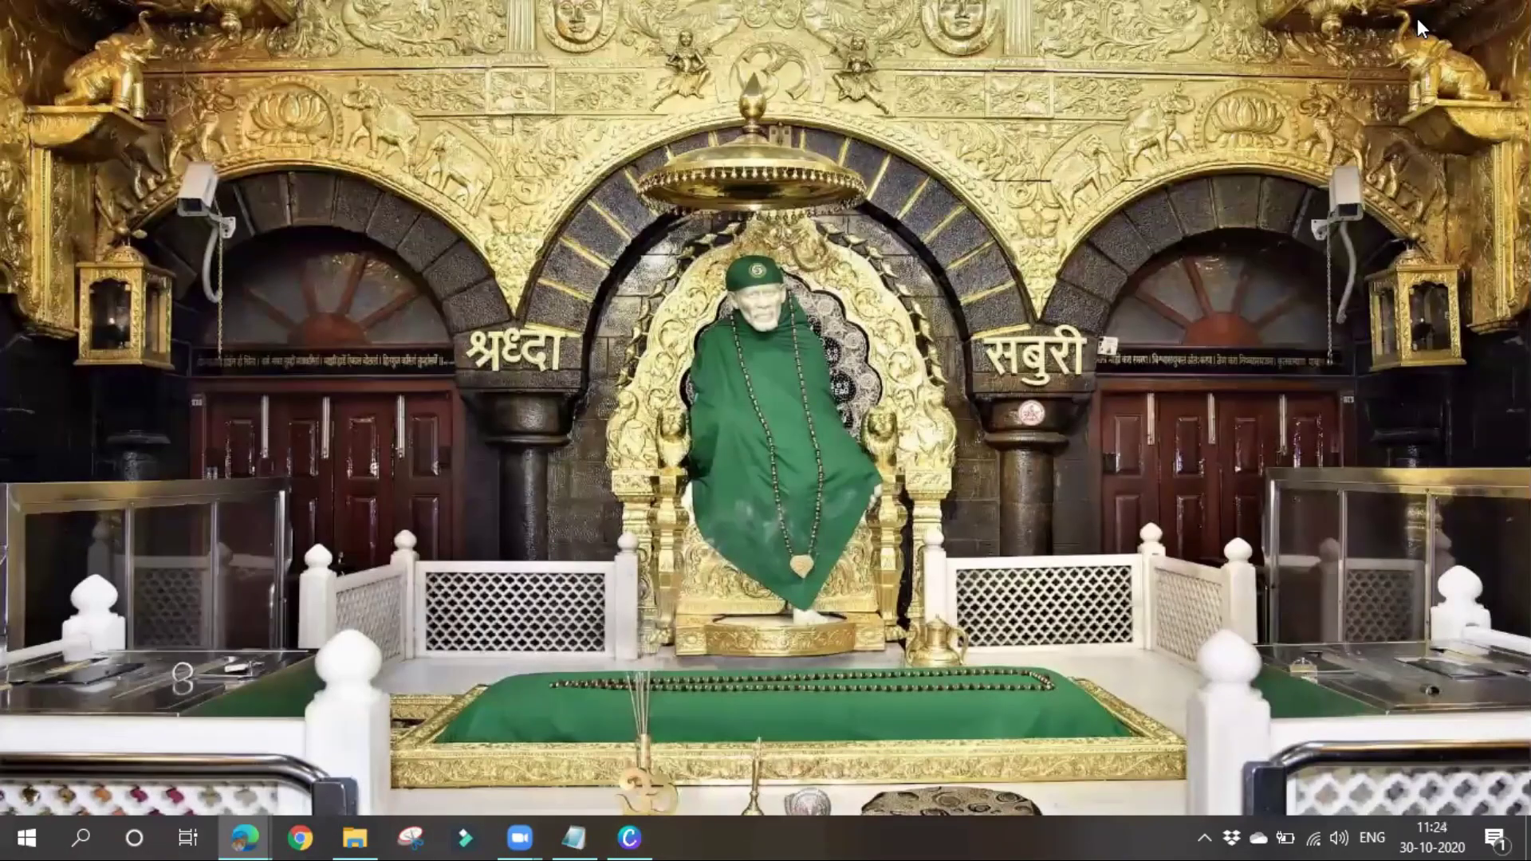
mouse_move(229, 819)
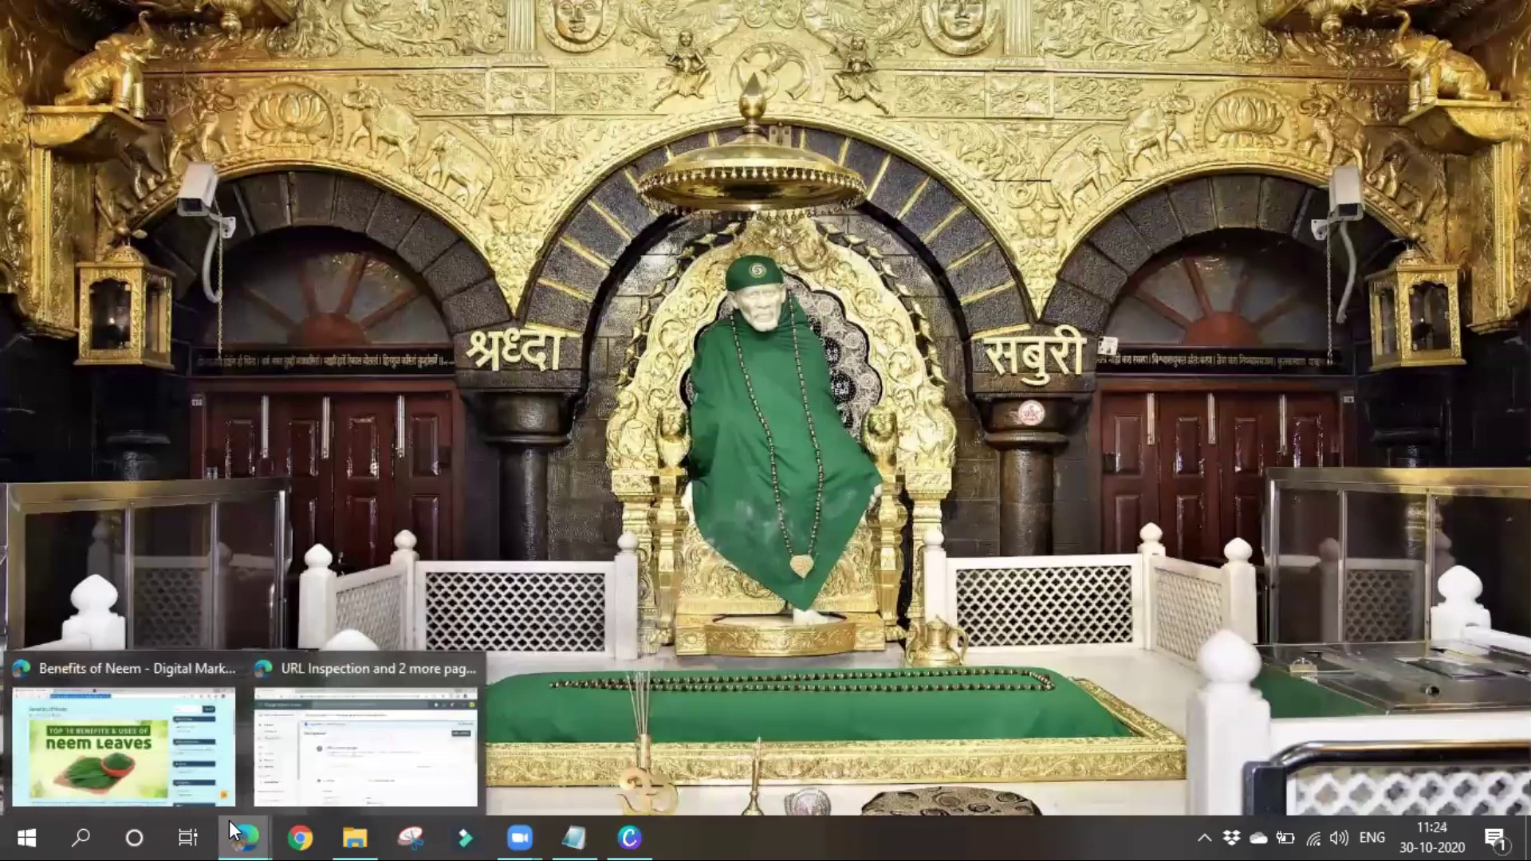
left_click(174, 734)
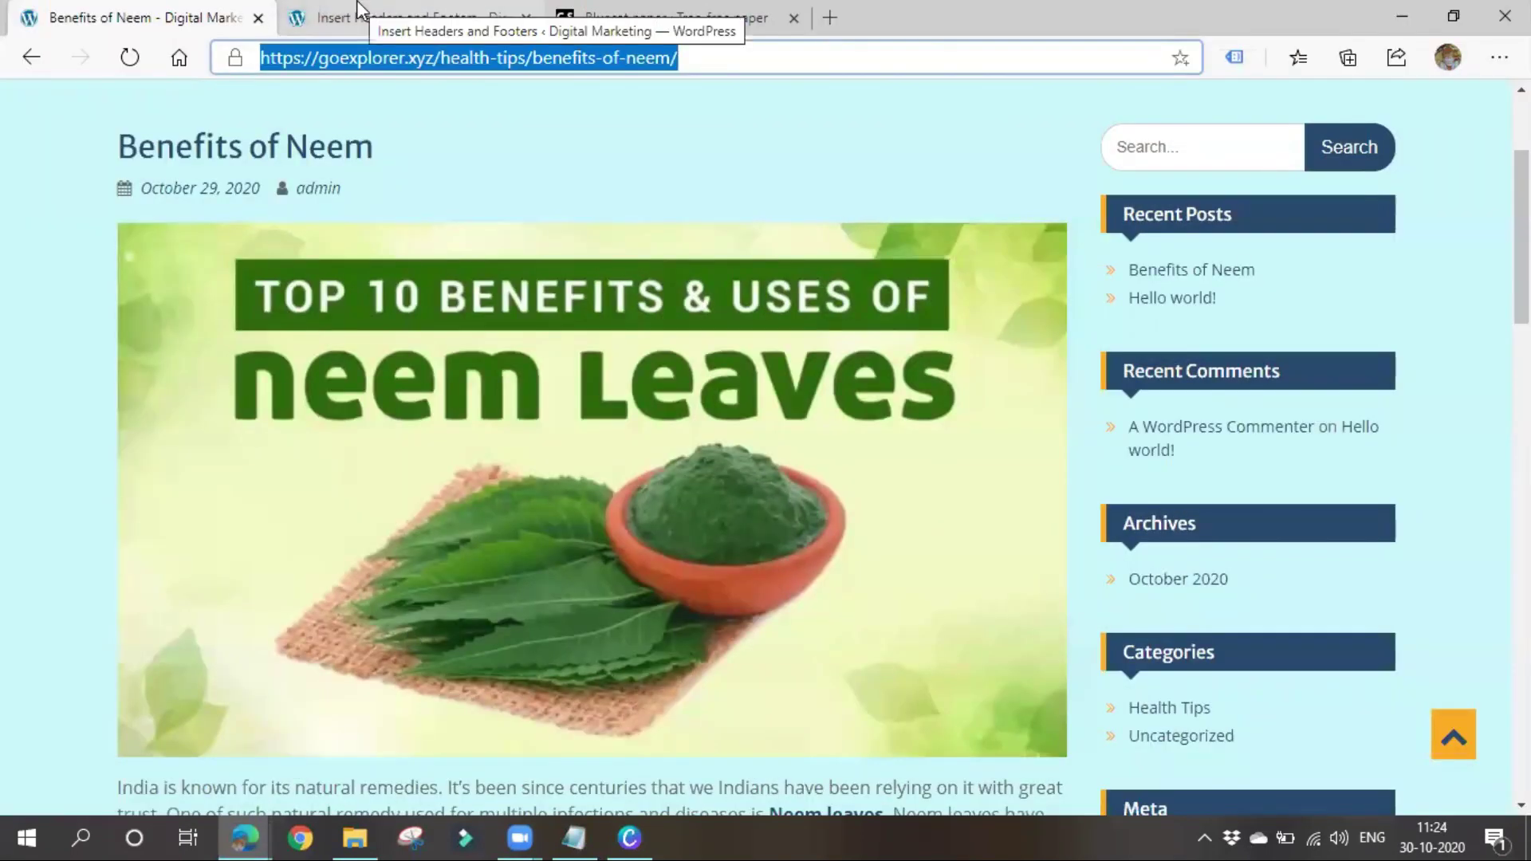
left_click(359, 16)
left_click(674, 17)
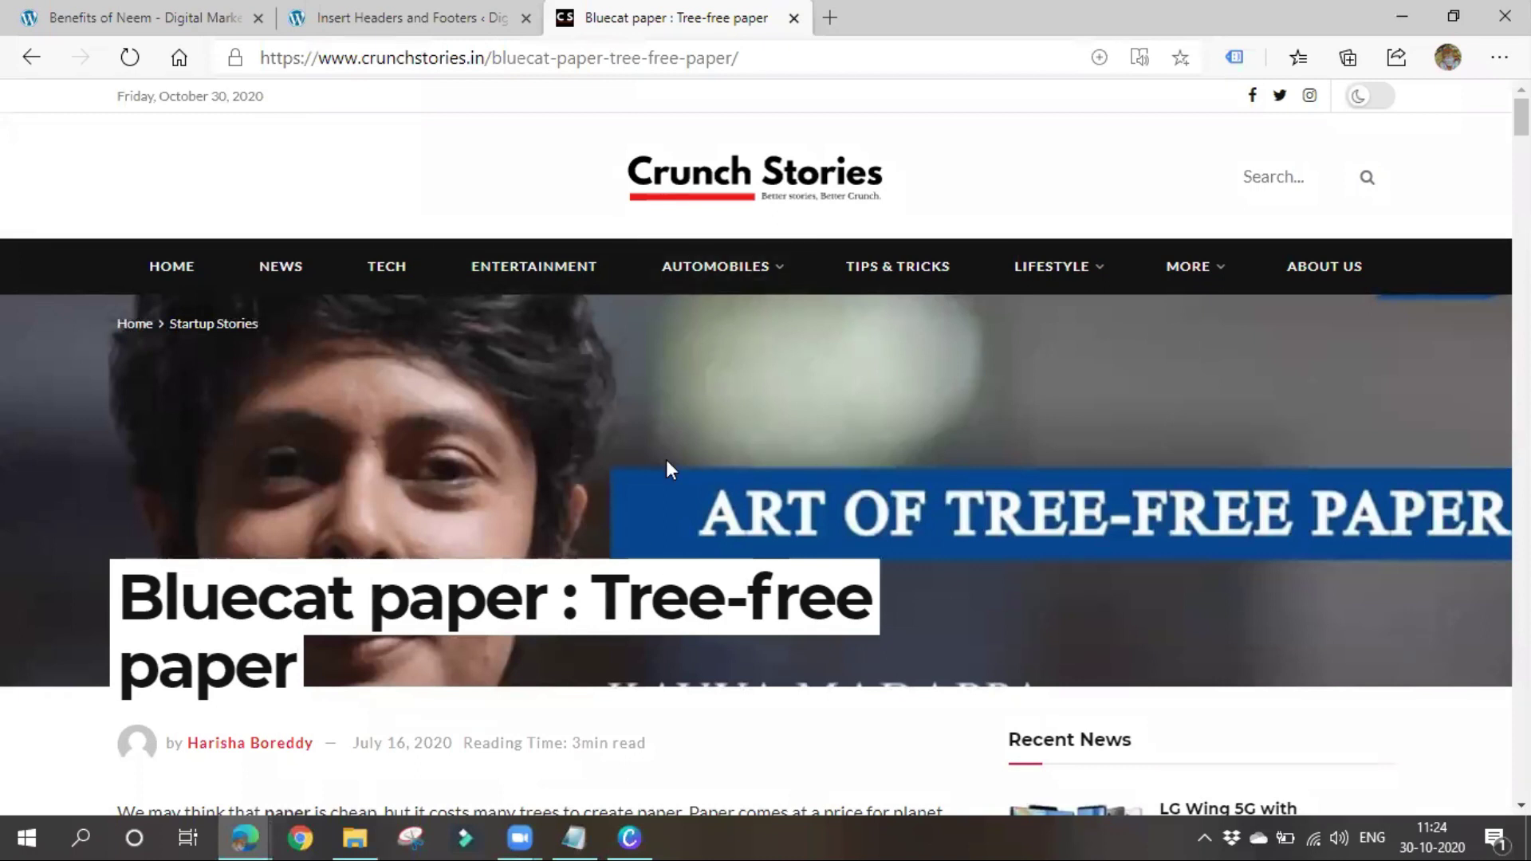
Scroll the Bluecat paper : Tree-free paper article, select its title and open a new tab
scroll(667, 459, "down", 10)
scroll(523, 615, "up", 5)
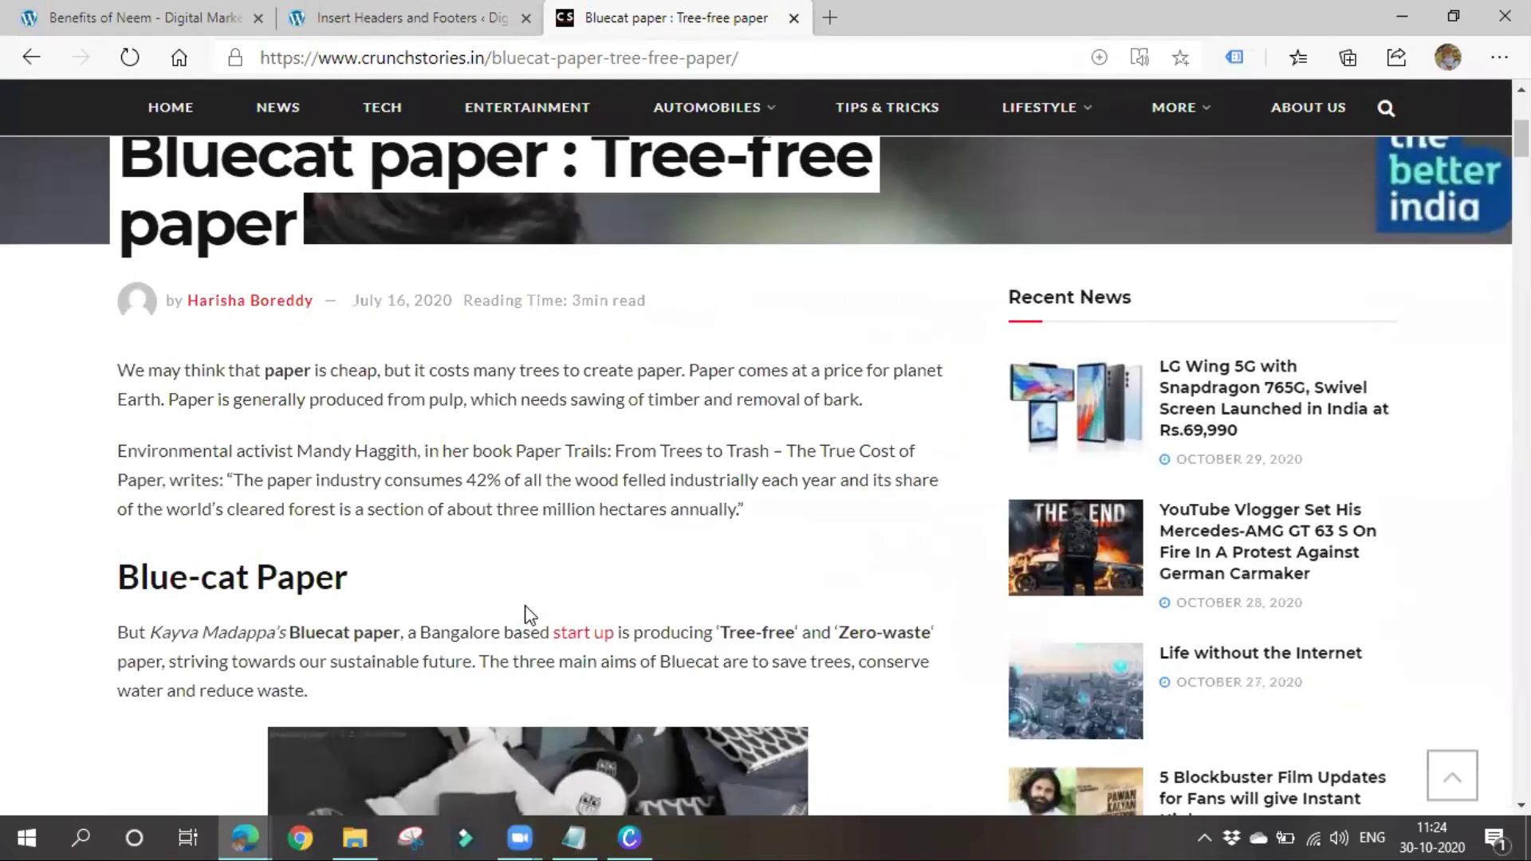
scroll(526, 618, "up", 5)
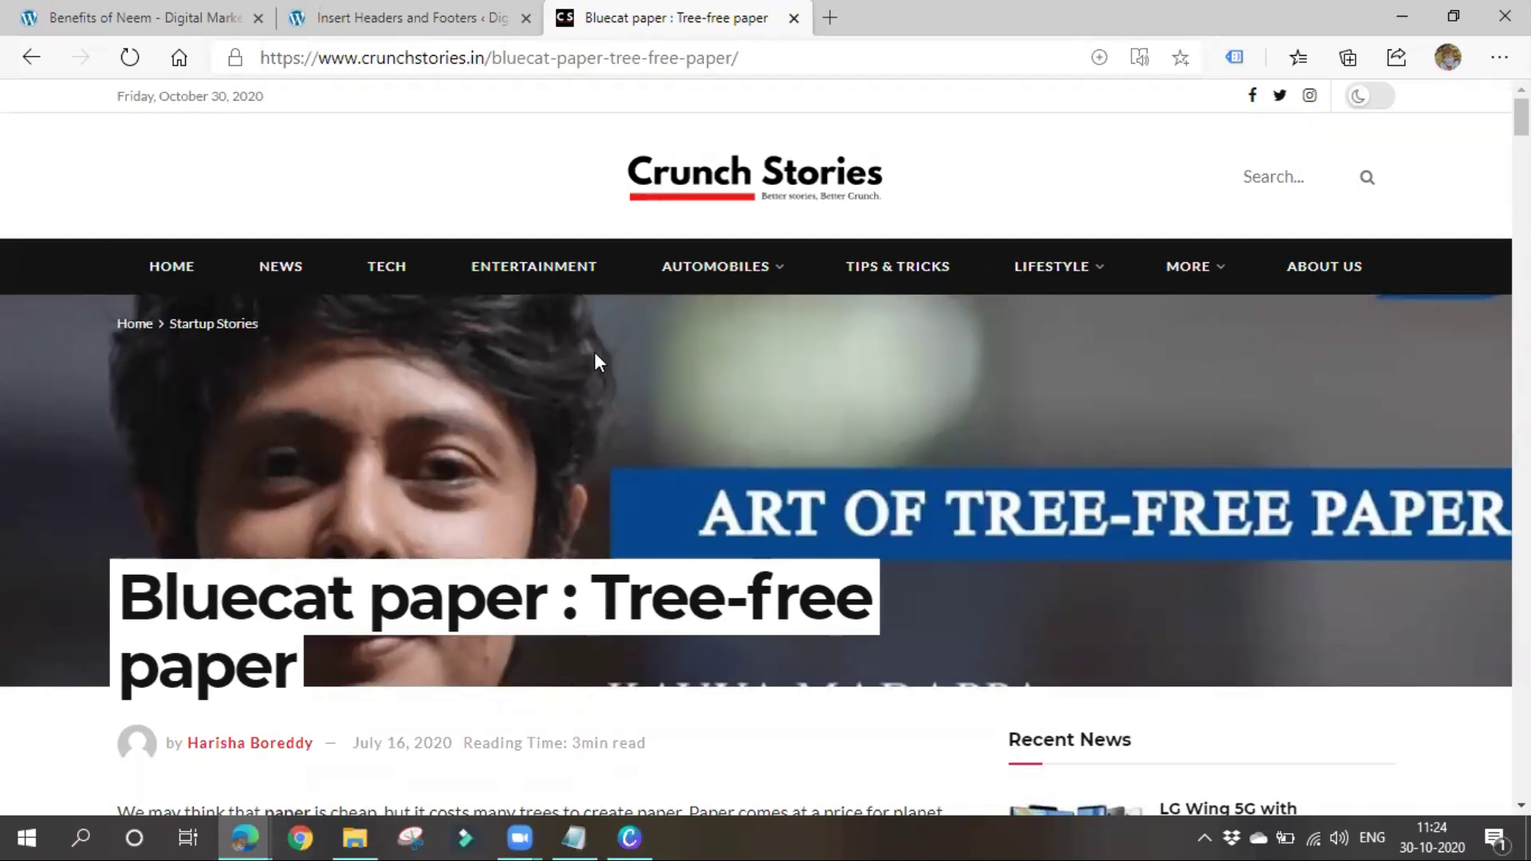
scroll(224, 441, "down", 3)
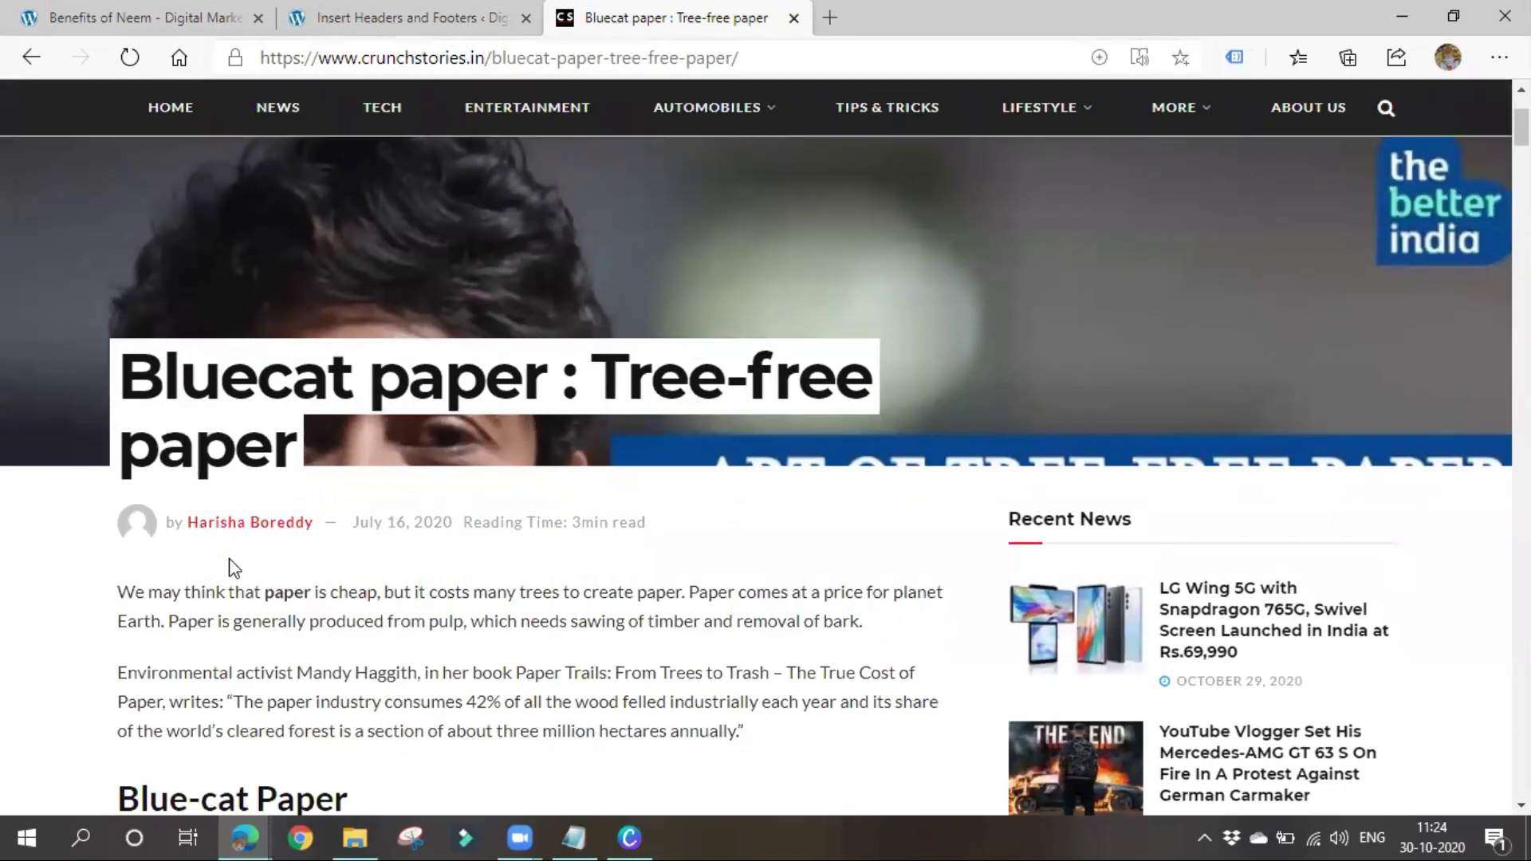
scroll(230, 567, "up", 2)
left_click_drag(121, 478, 299, 580)
key("ctrl+c")
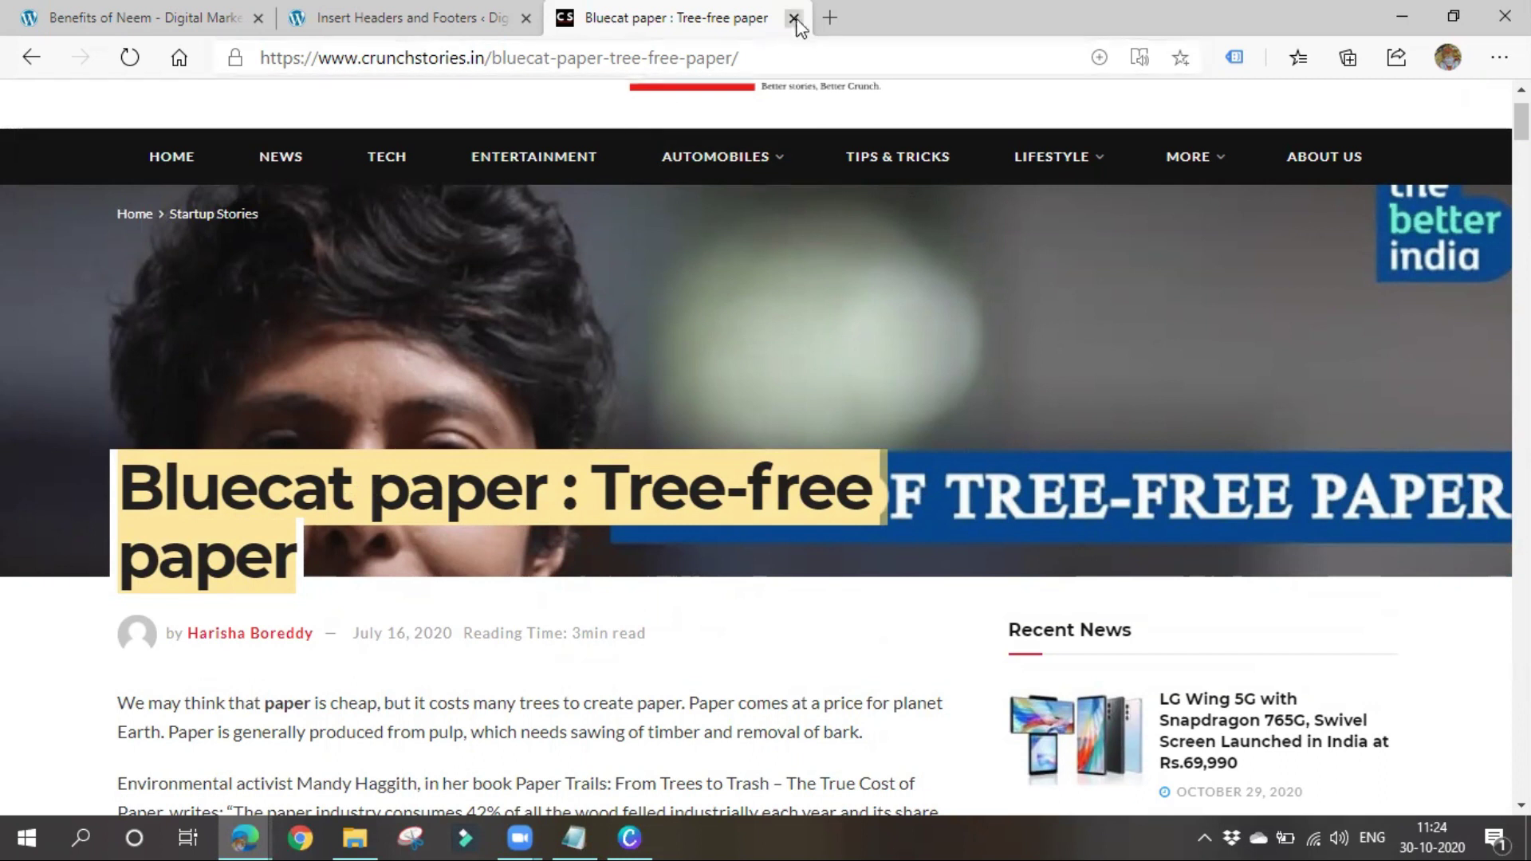
left_click(829, 19)
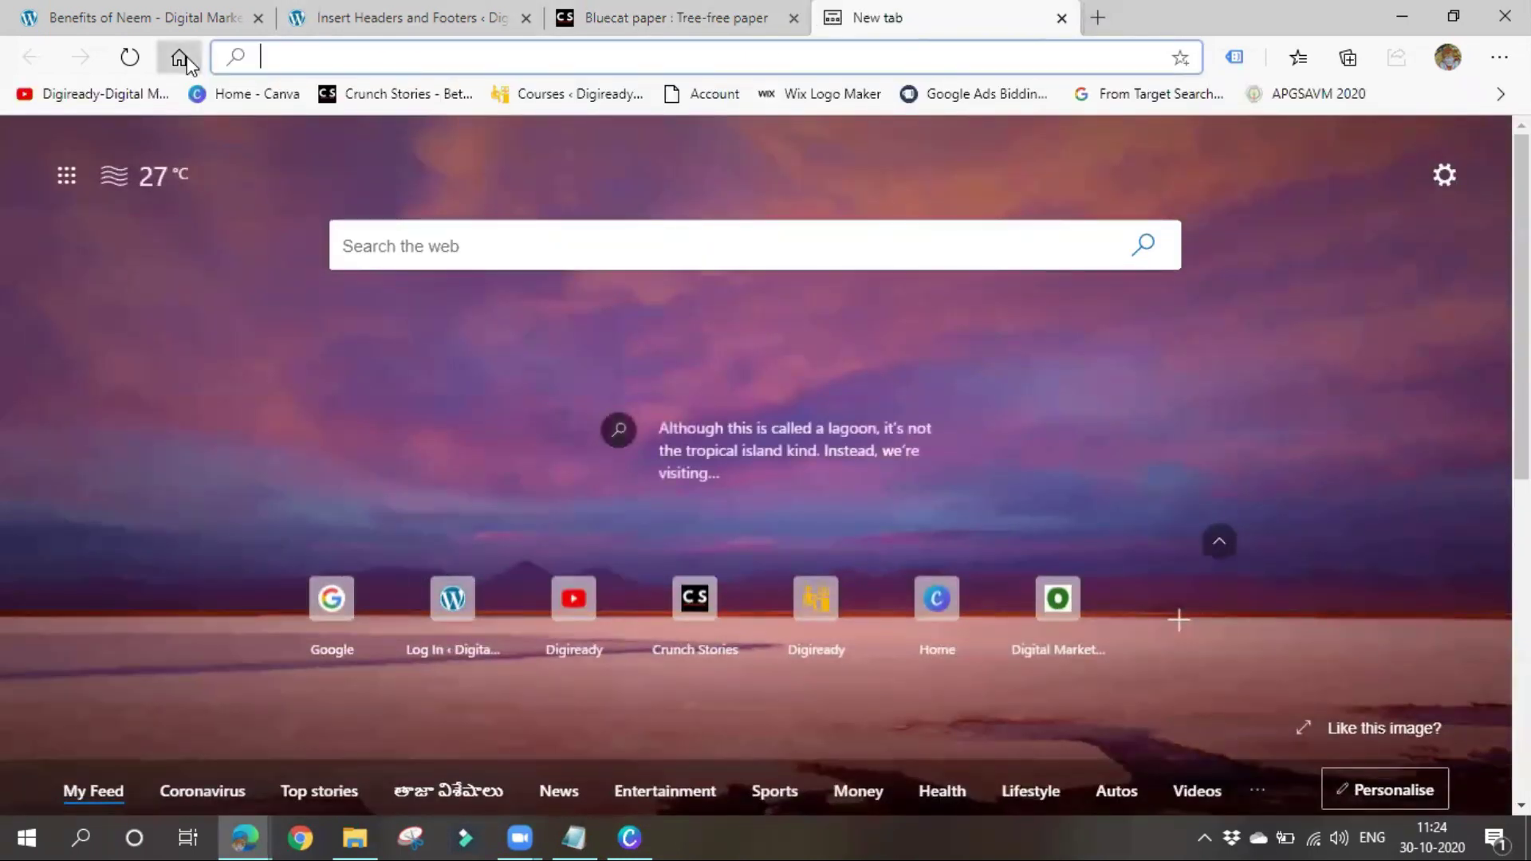
Search Google for the pasted title 'Bluecat paper : Tree-free paper'
left_click(181, 59)
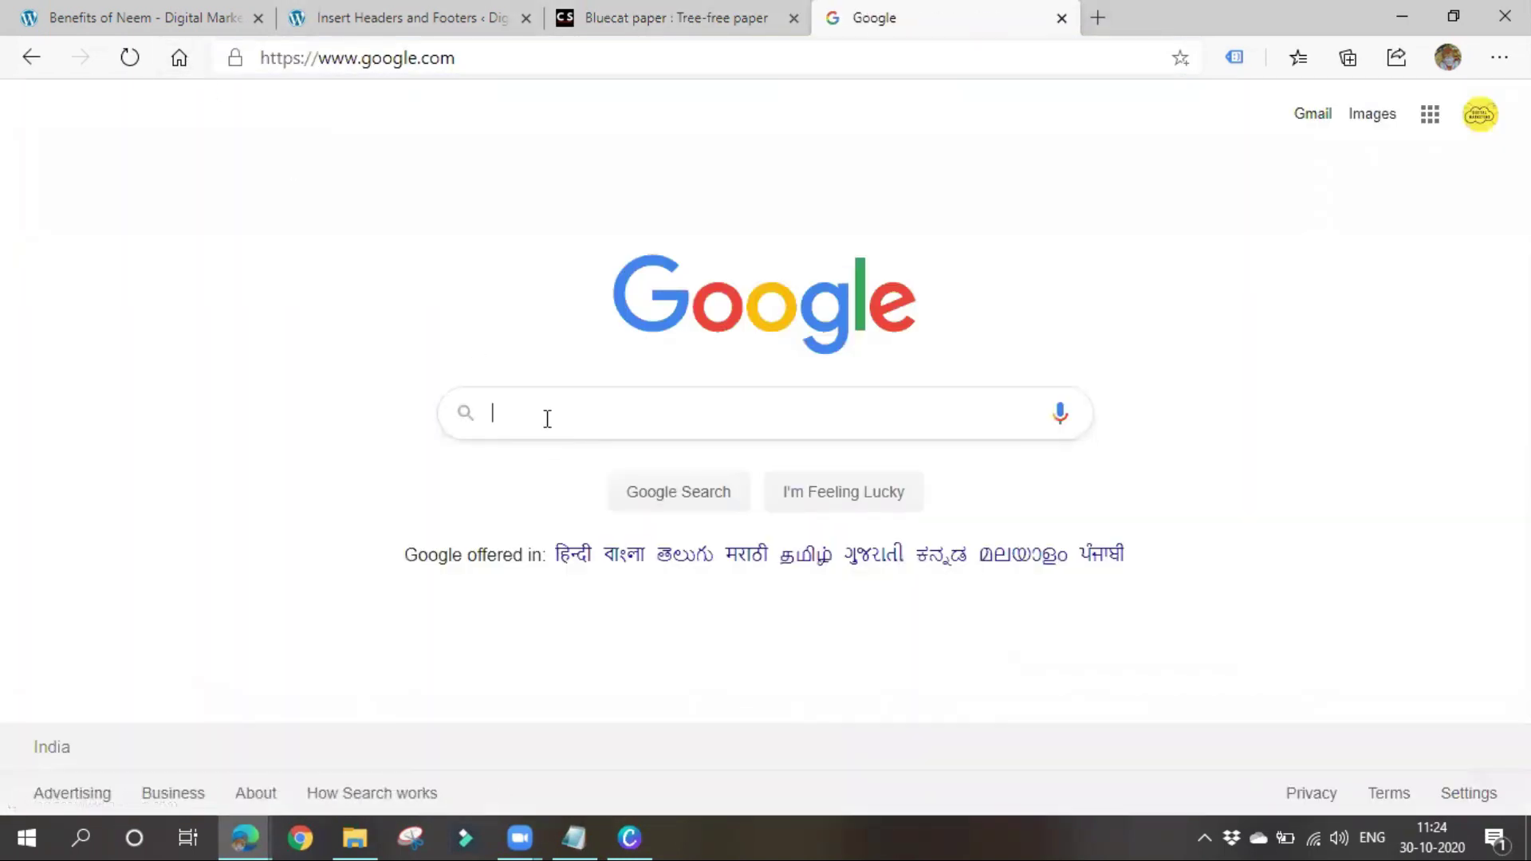
left_click(547, 418)
key("ctrl+v")
key("Return")
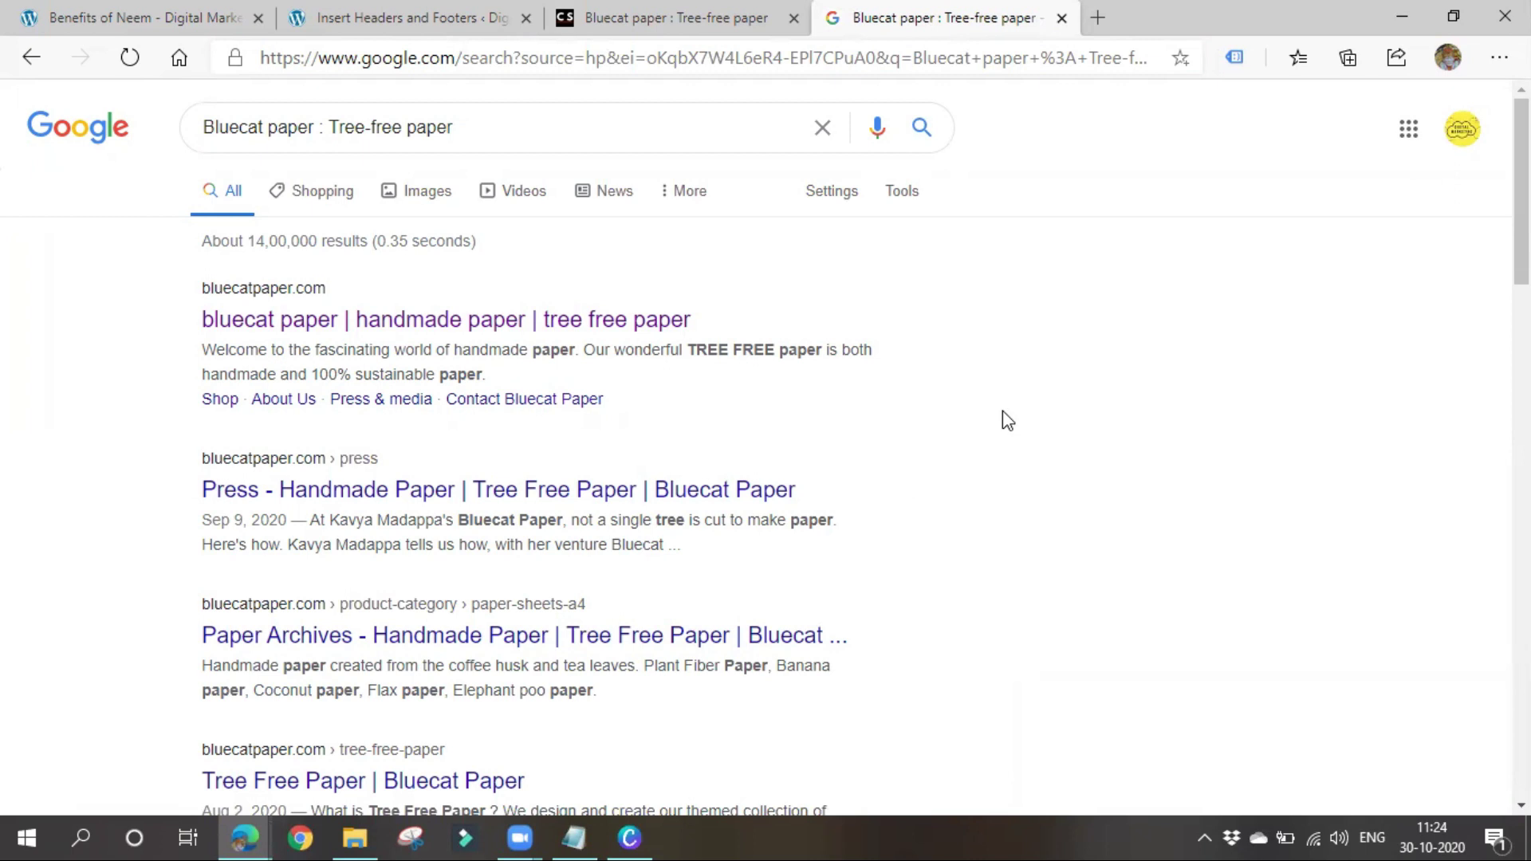
Find 'cru' on the results page and scan the first results for Crunch Stories
key("ctrl+f")
type("crunc")
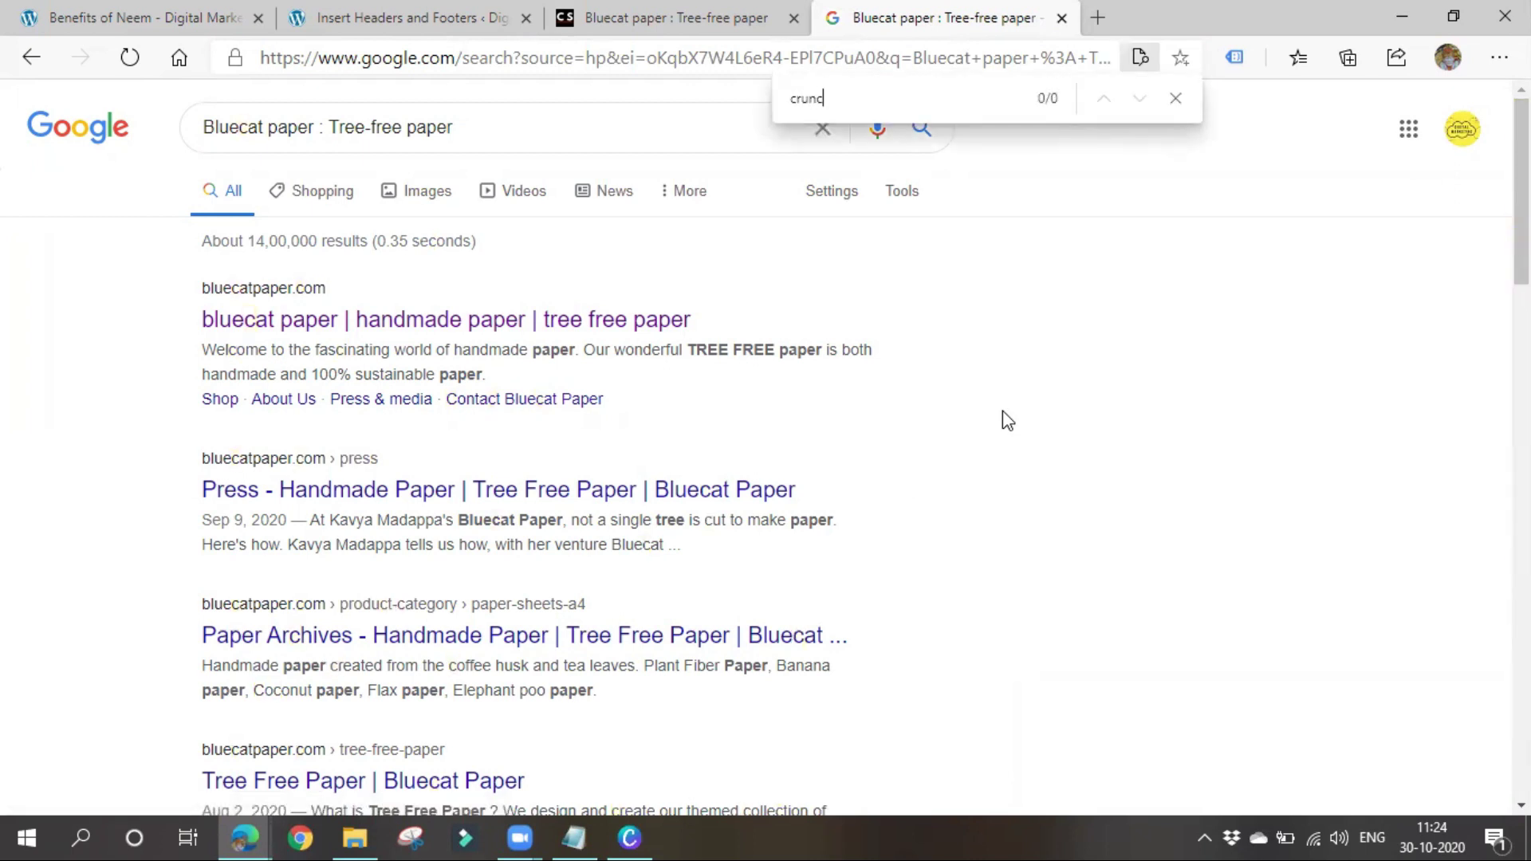
scroll(978, 410, "down", 15)
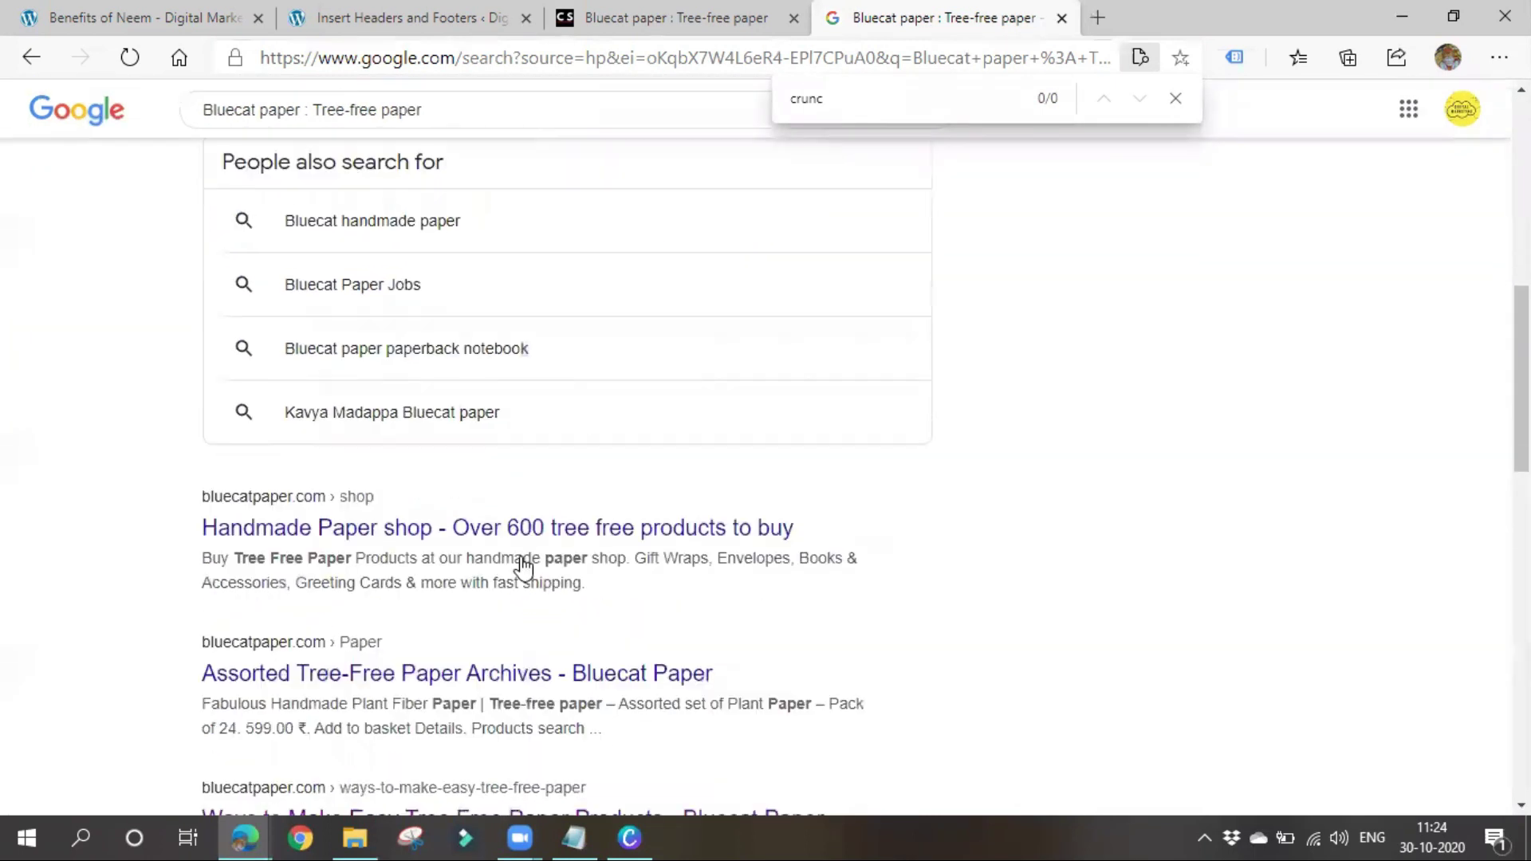
scroll(466, 414, "down", 7)
scroll(410, 630, "up", 11)
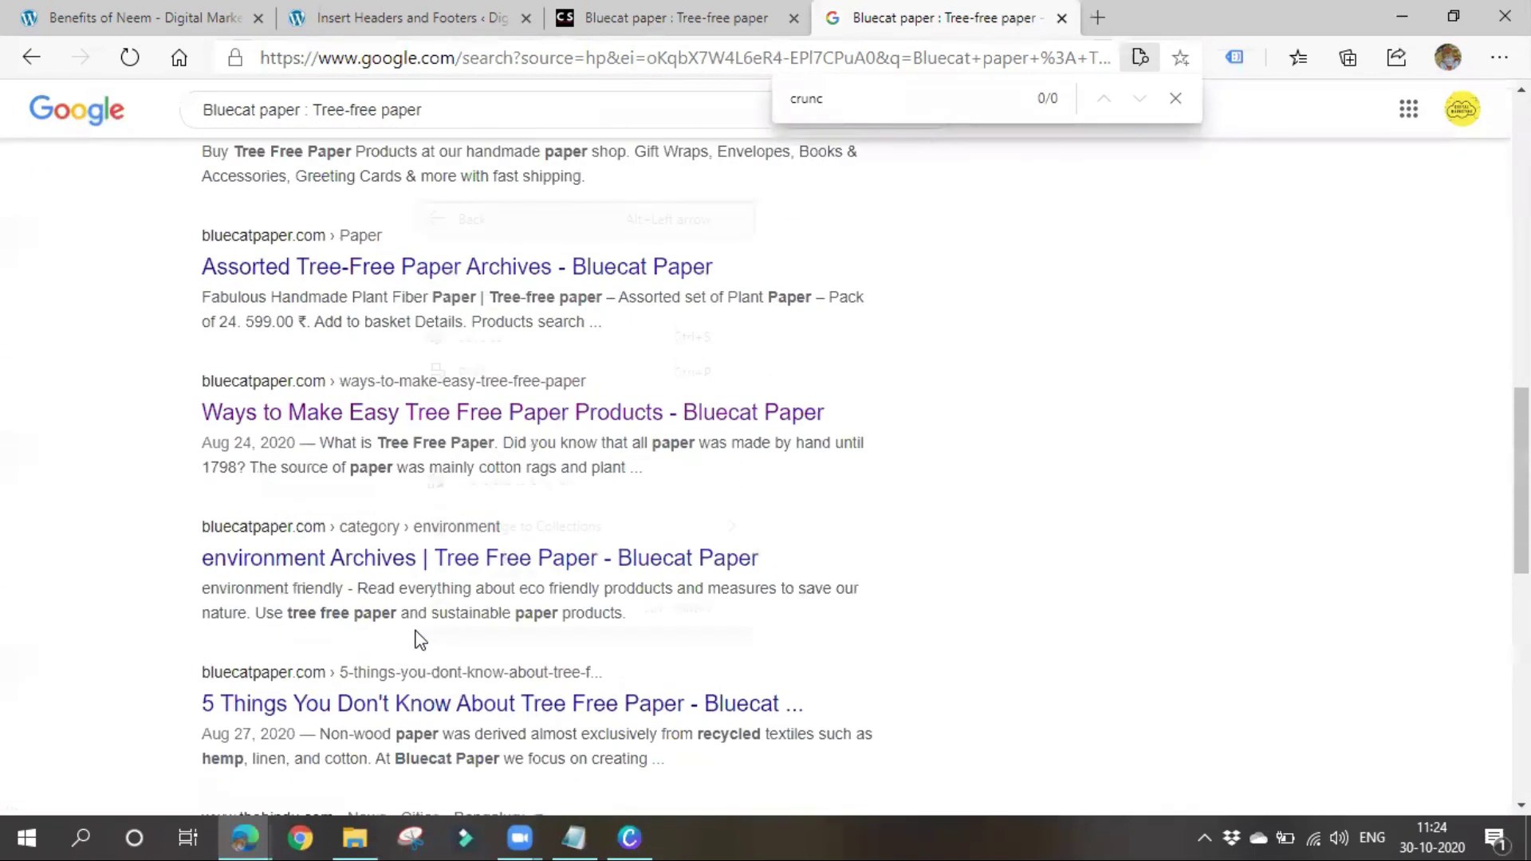
right_click(411, 630)
left_click(60, 423)
Scroll through the remaining results, finding no Crunch Stories page, and close the find bar
scroll(389, 648, "up", 5)
scroll(510, 414, "up", 5)
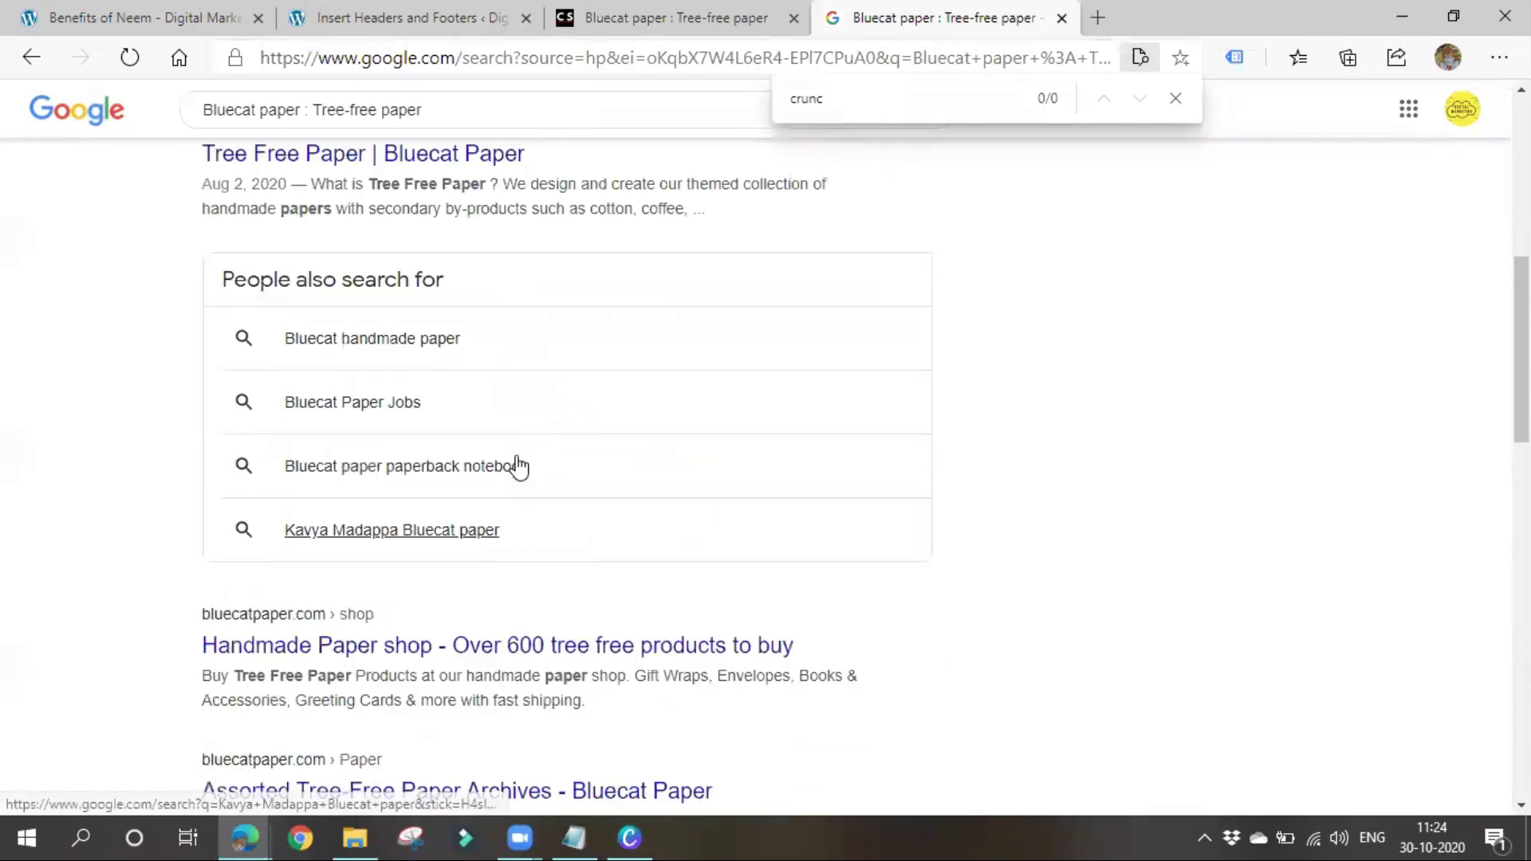
scroll(530, 496, "up", 3)
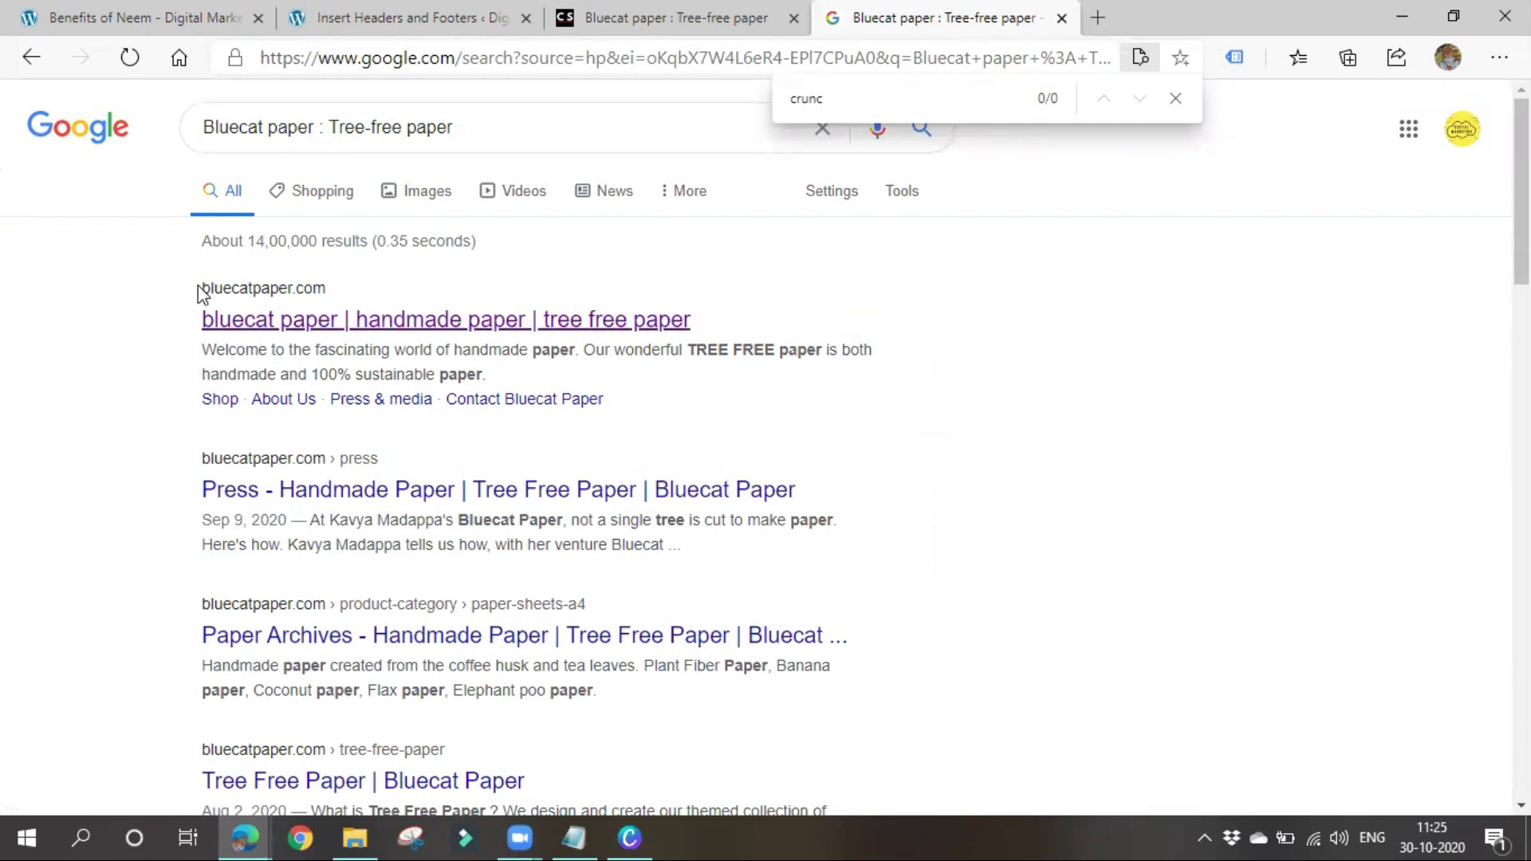
scroll(348, 555, "down", 10)
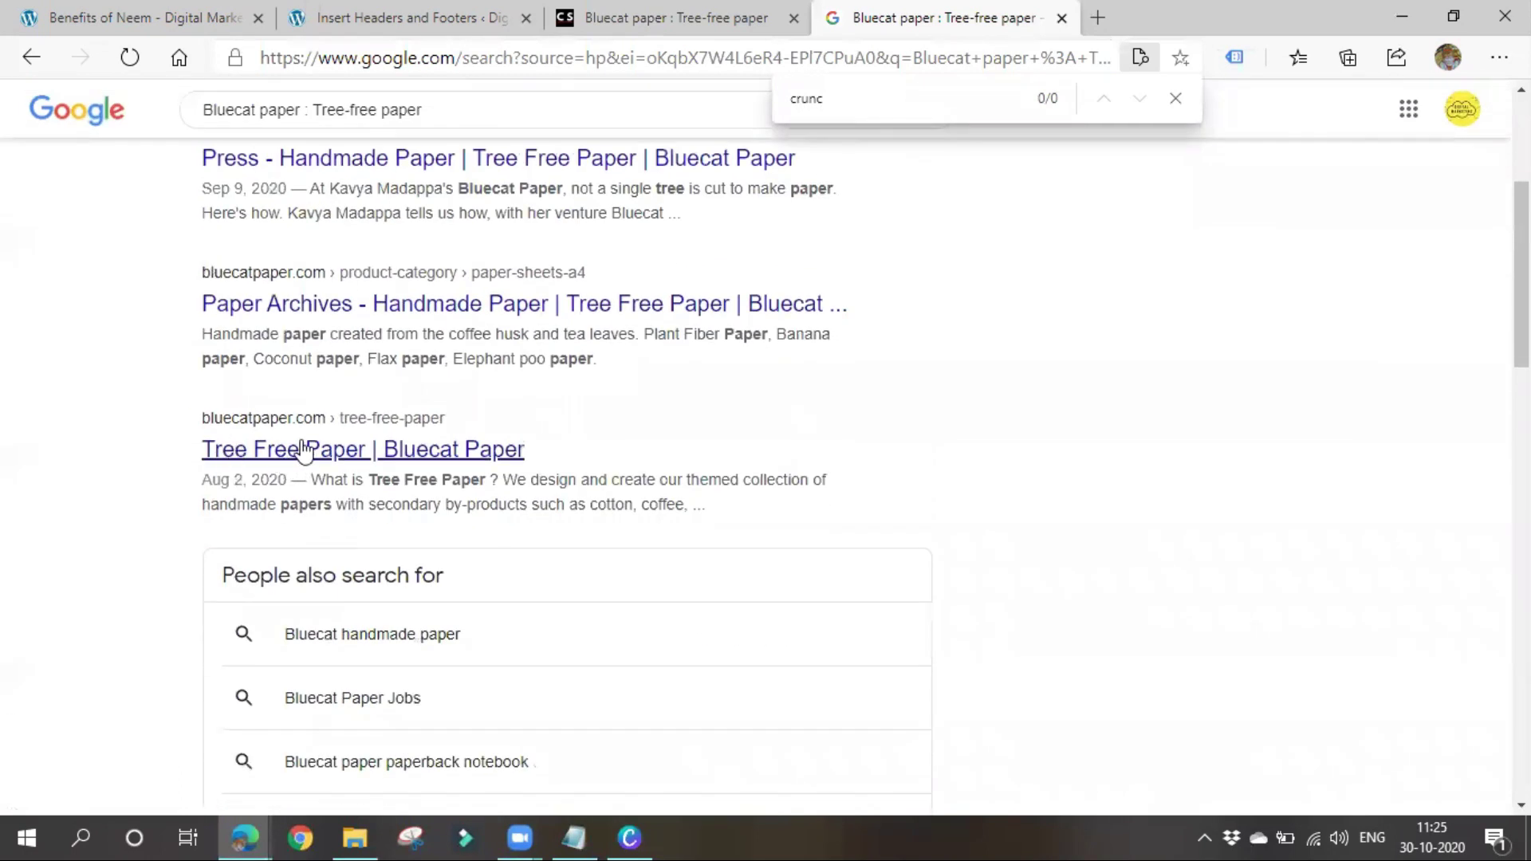
scroll(240, 731, "down", 4)
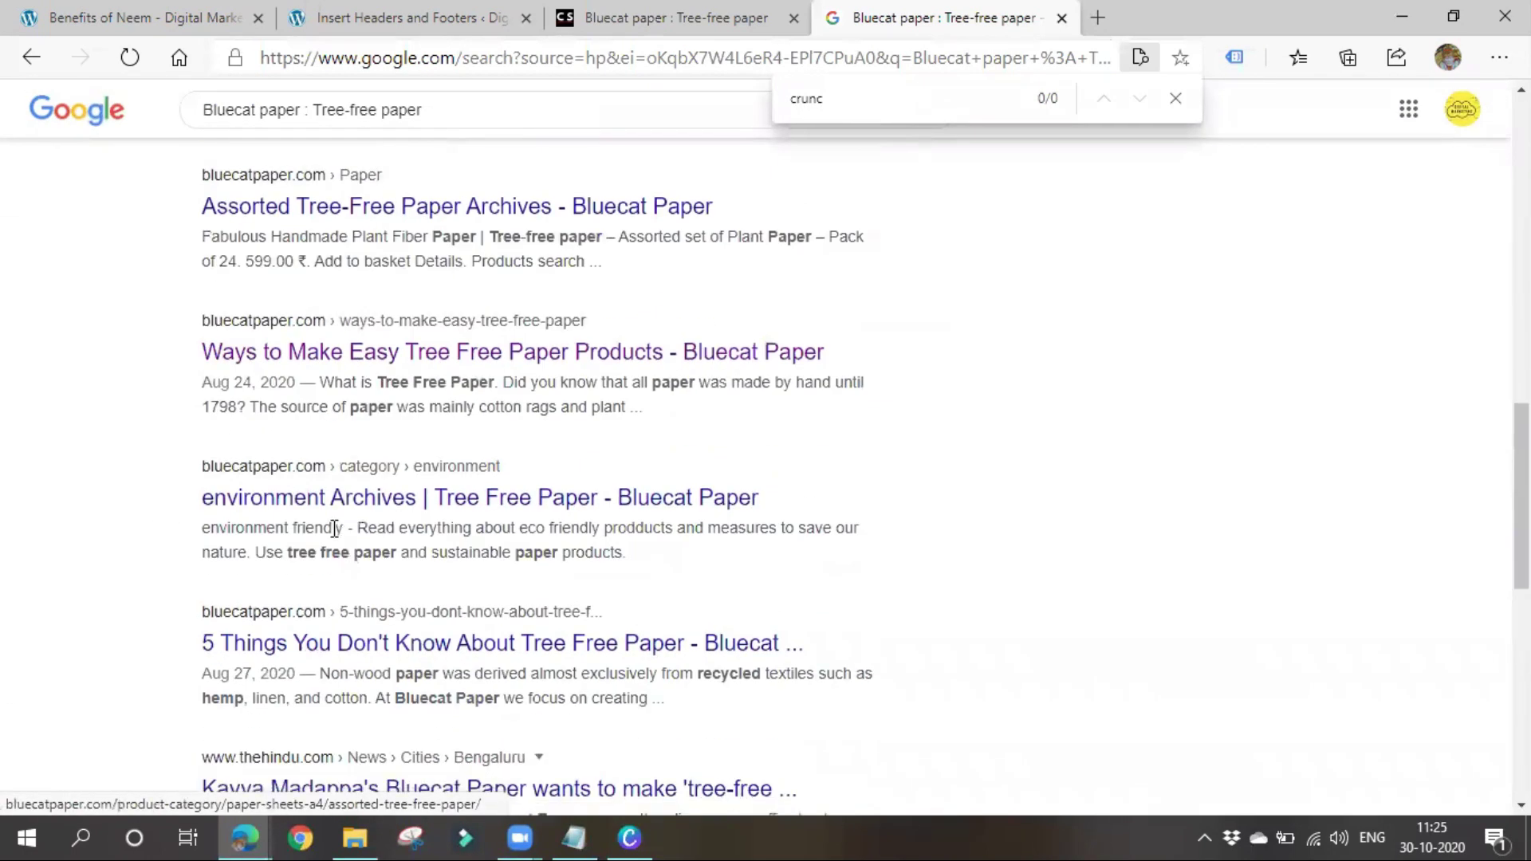
scroll(169, 481, "down", 1)
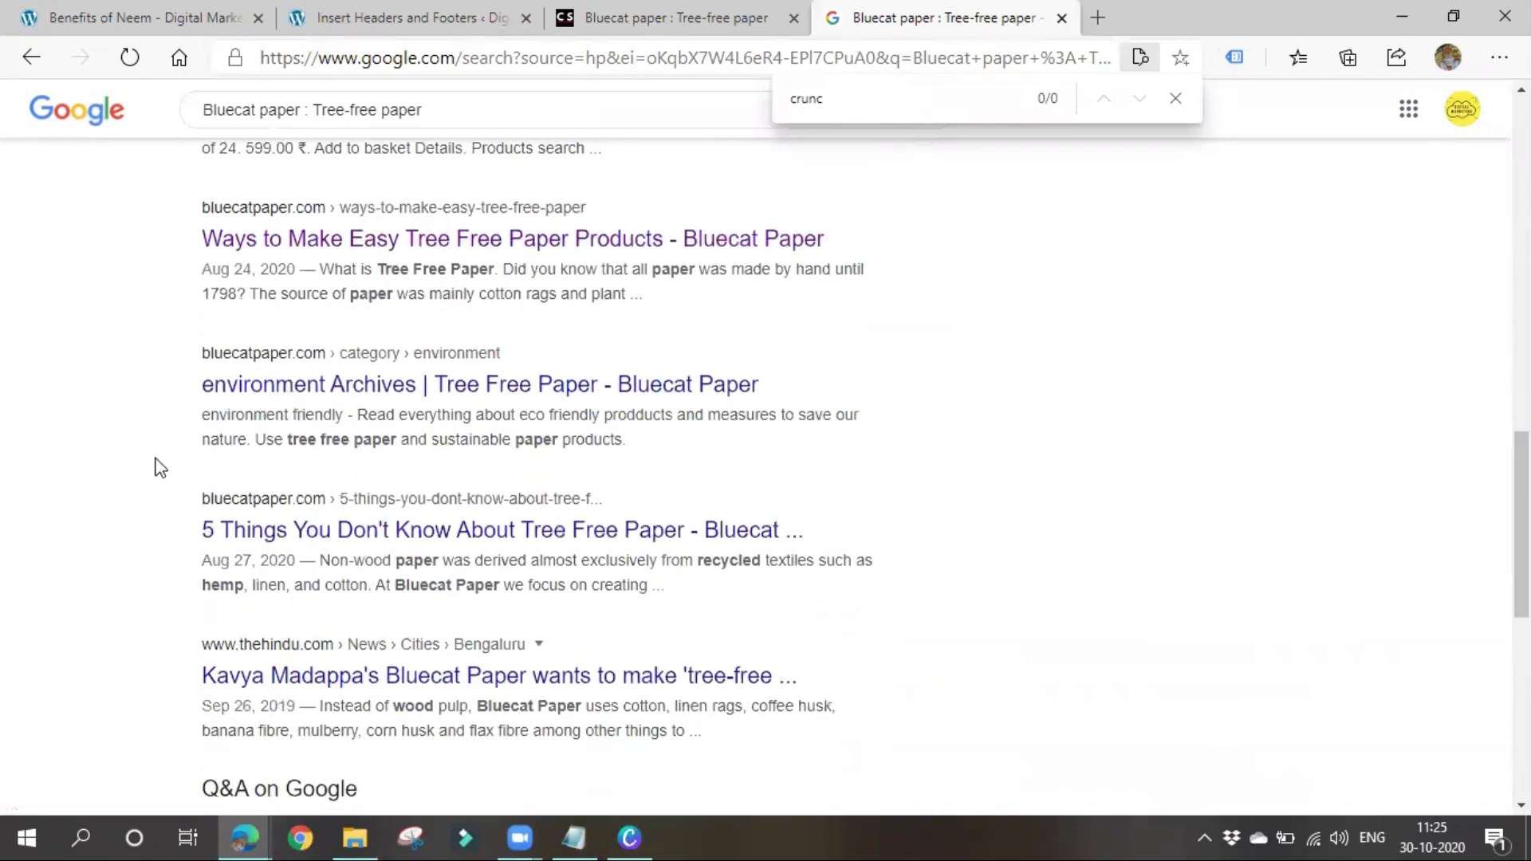
scroll(612, 552, "down", 4)
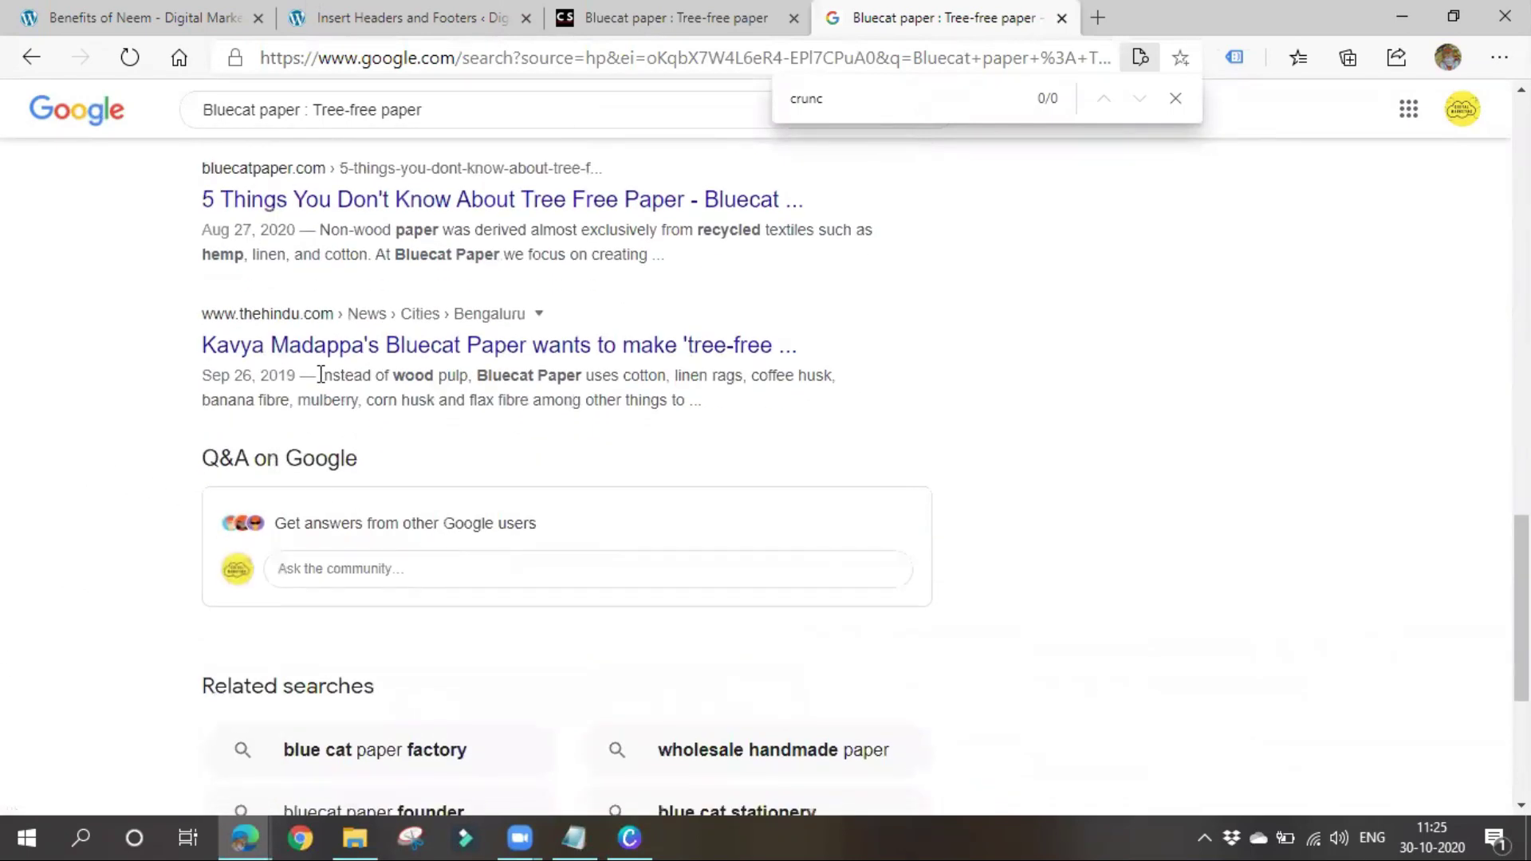
scroll(519, 318, "up", 5)
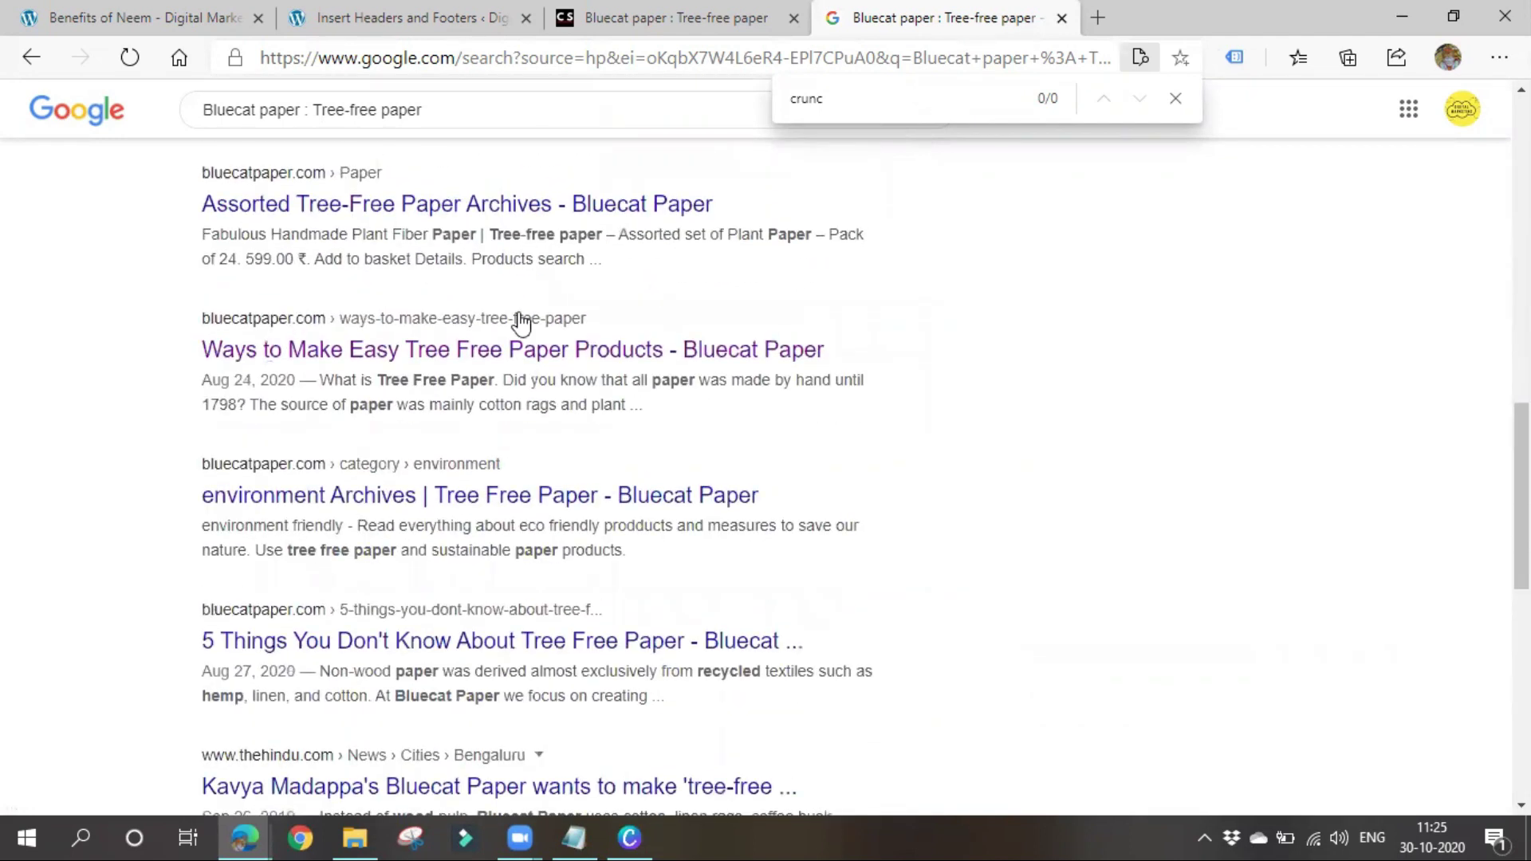
left_click(1175, 98)
scroll(1008, 343, "up", 6)
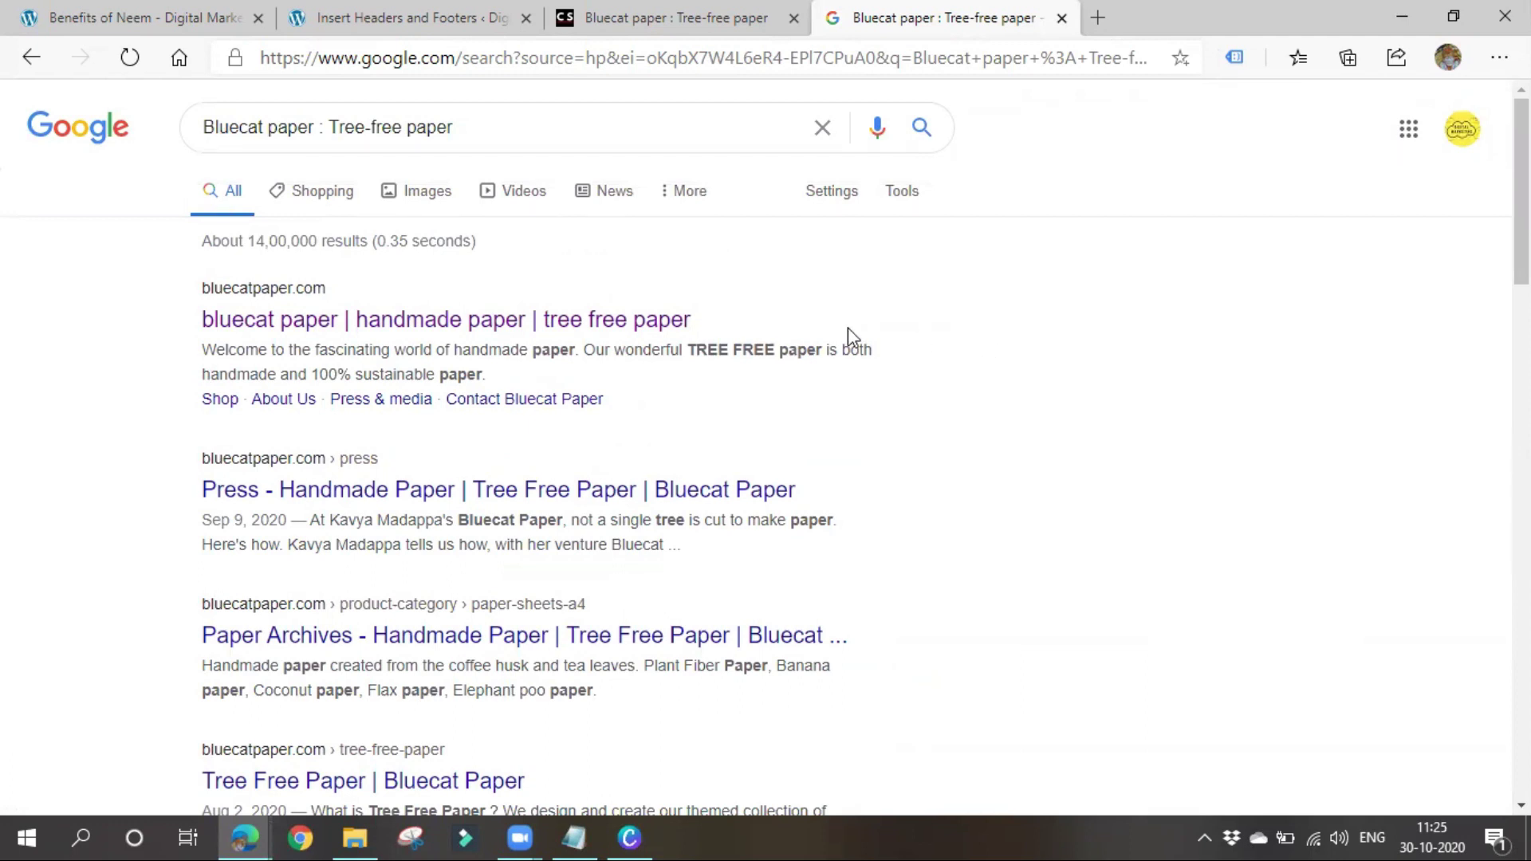
Open Google's search settings and drag Results per page to 100
left_click(837, 198)
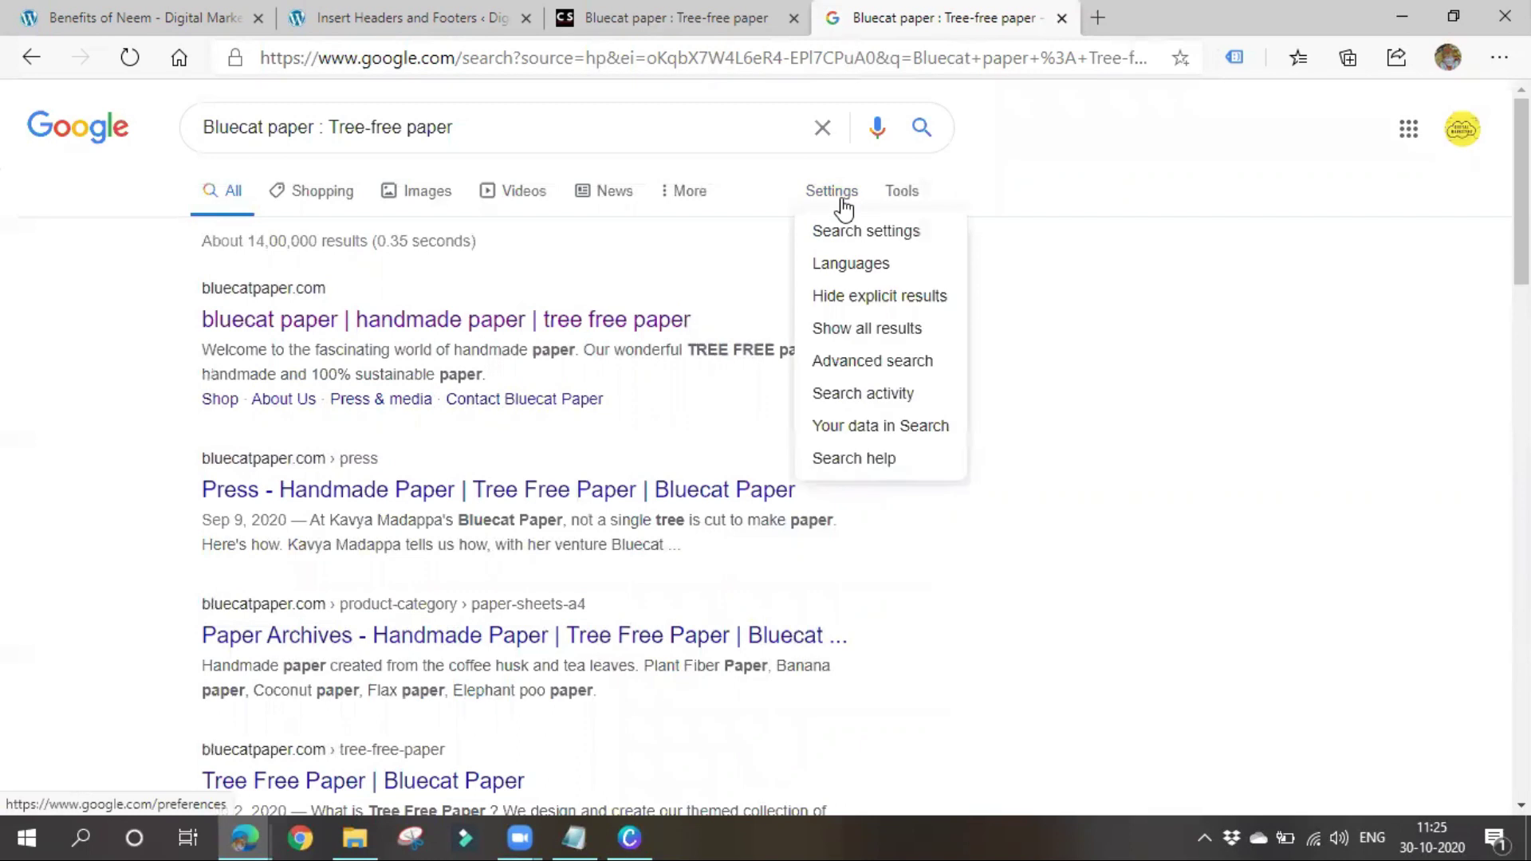
left_click(847, 233)
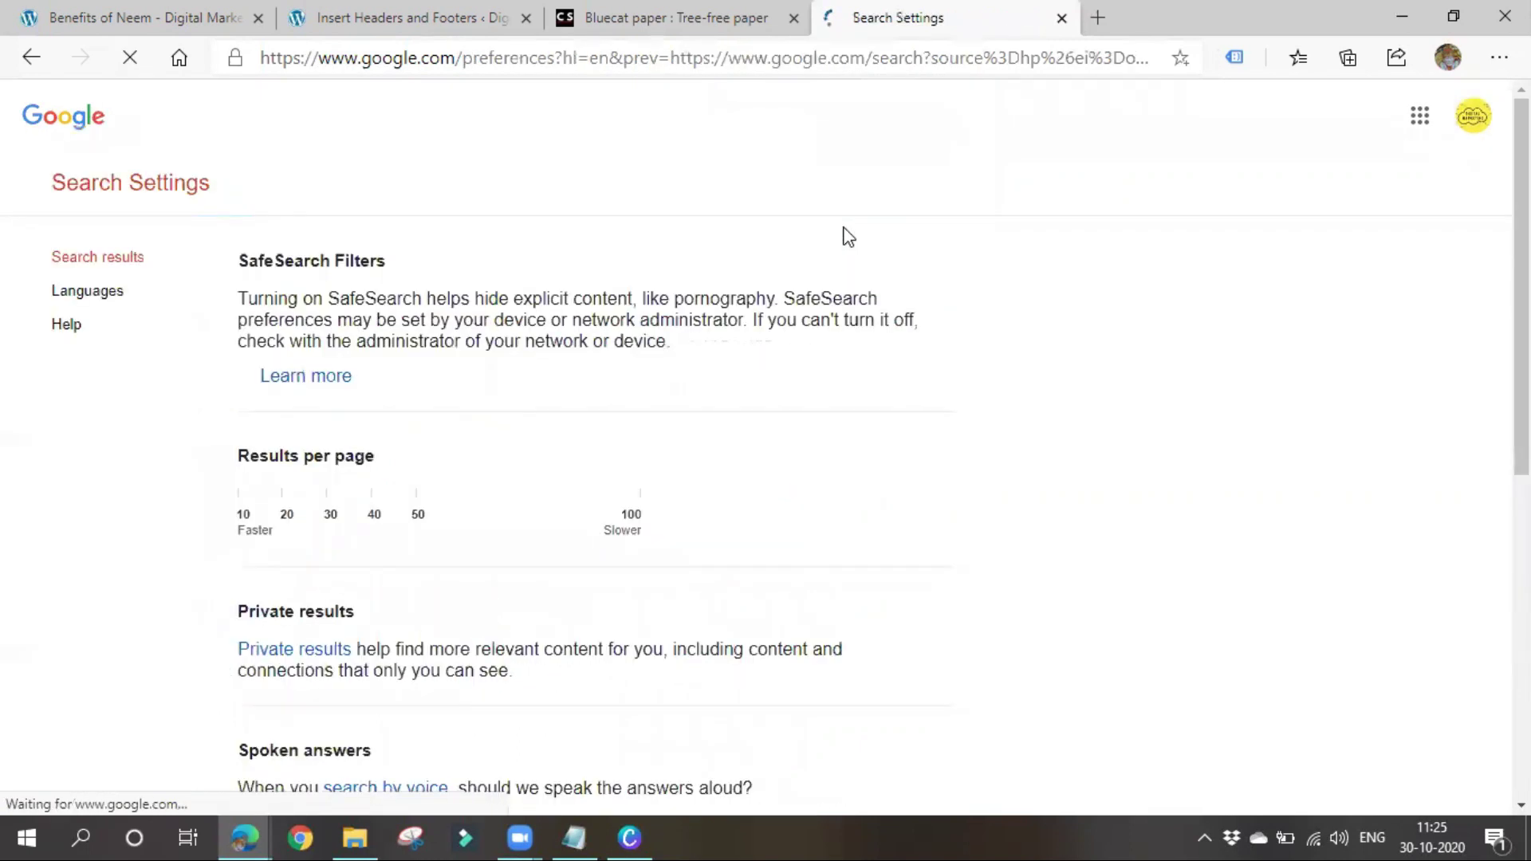
left_click_drag(246, 494, 660, 508)
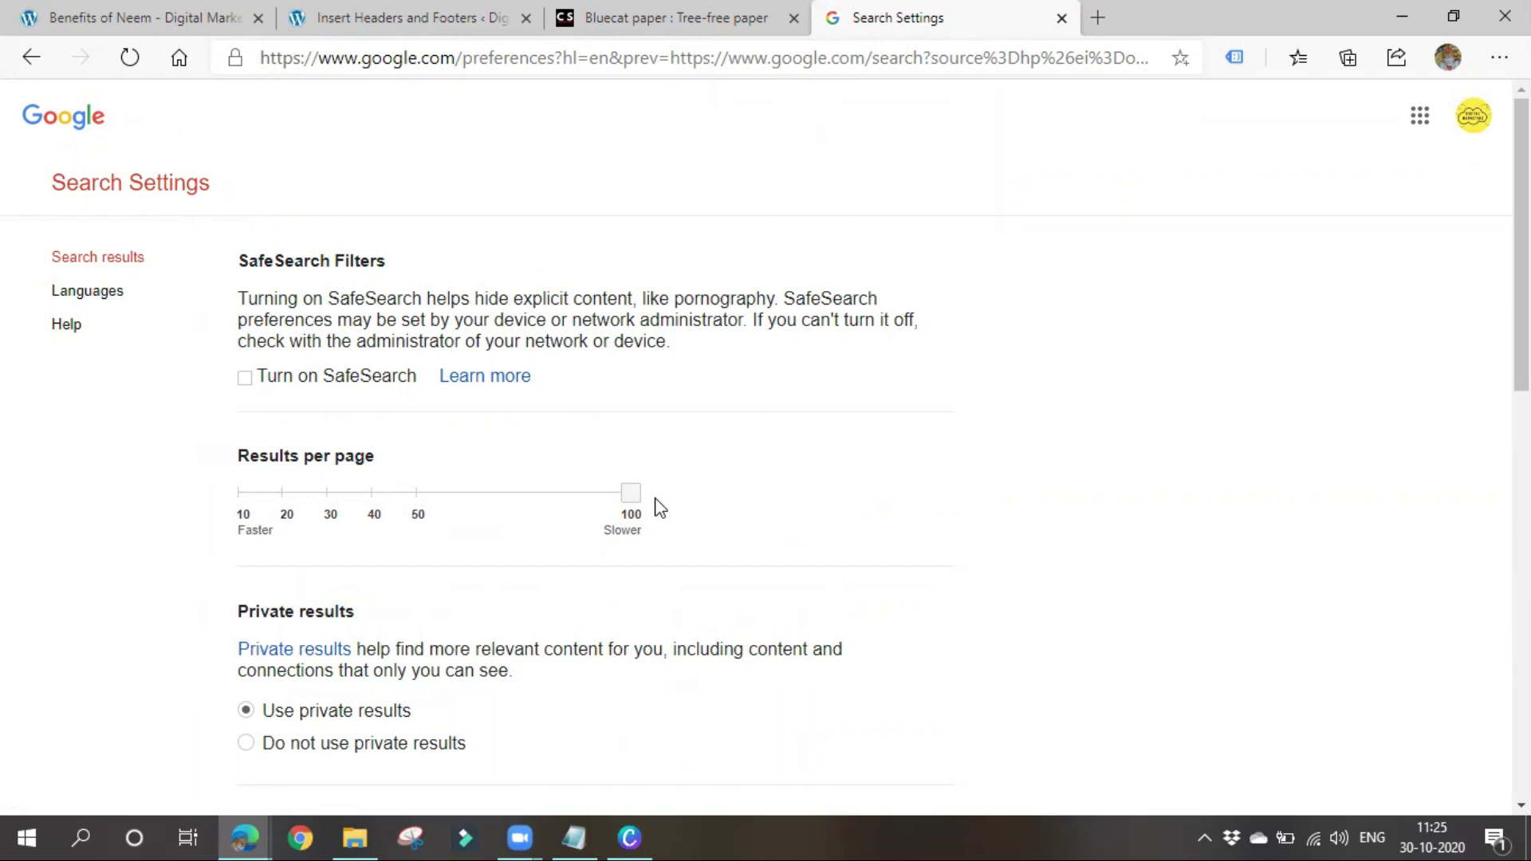
scroll(677, 518, "down", 5)
Return to the Bluecat paper results and reload them twice
left_click(31, 57)
left_click(130, 58)
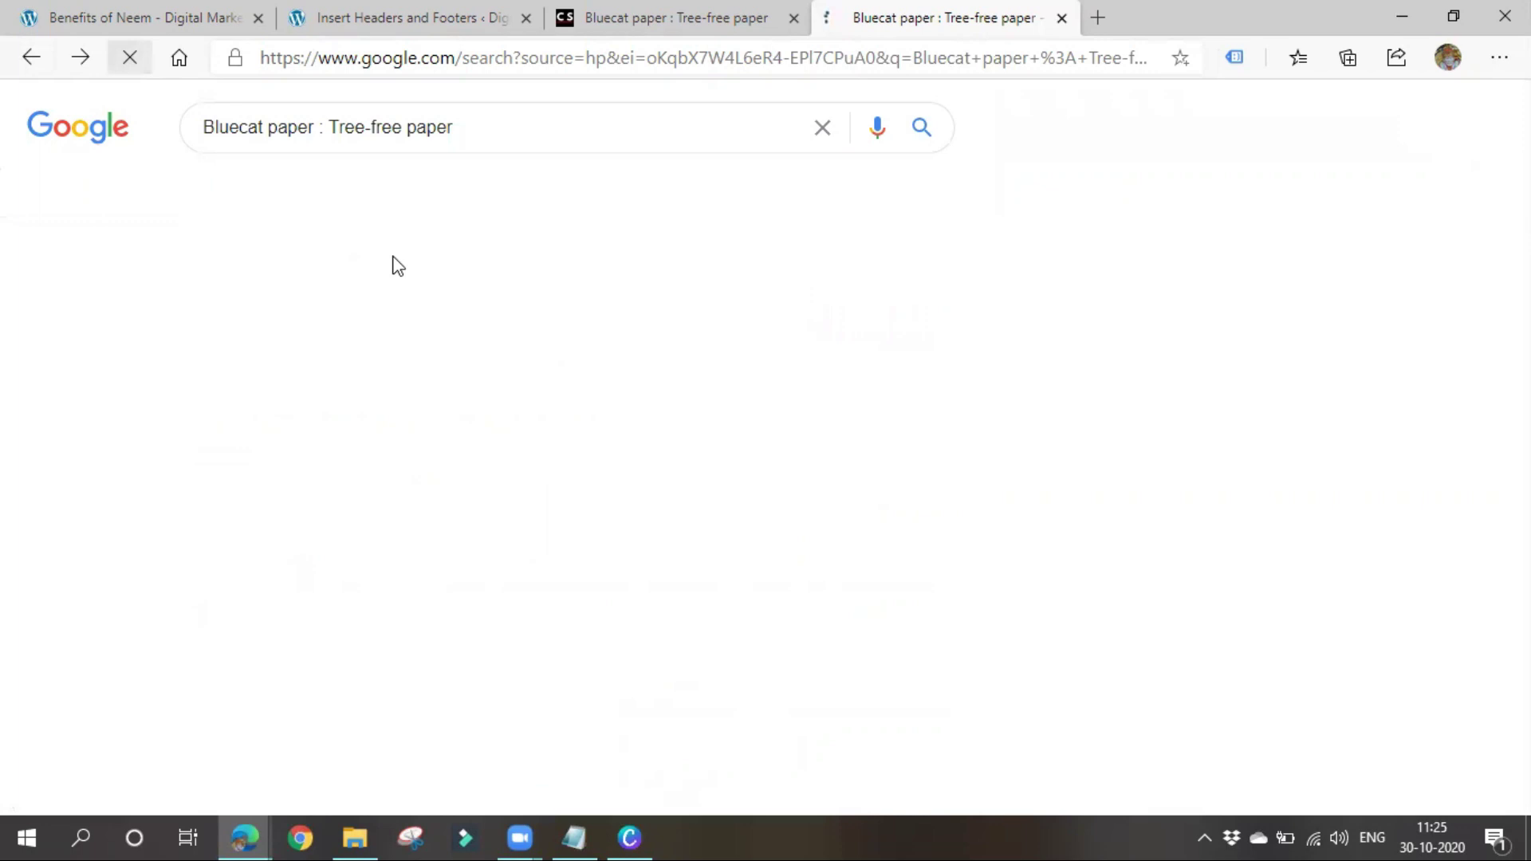
scroll(435, 422, "down", 15)
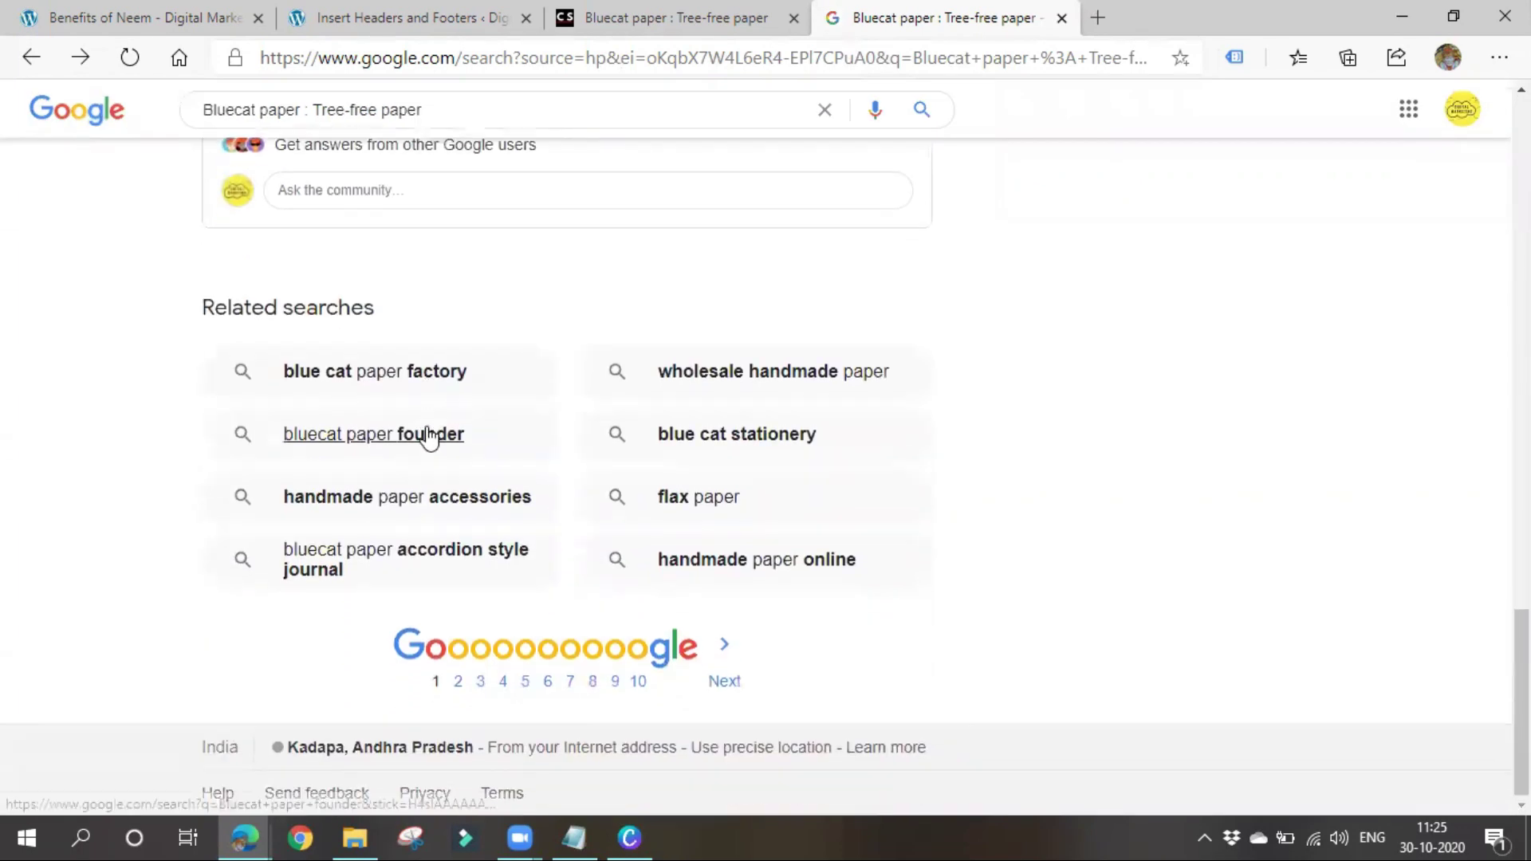
scroll(427, 437, "up", 15)
left_click(146, 57)
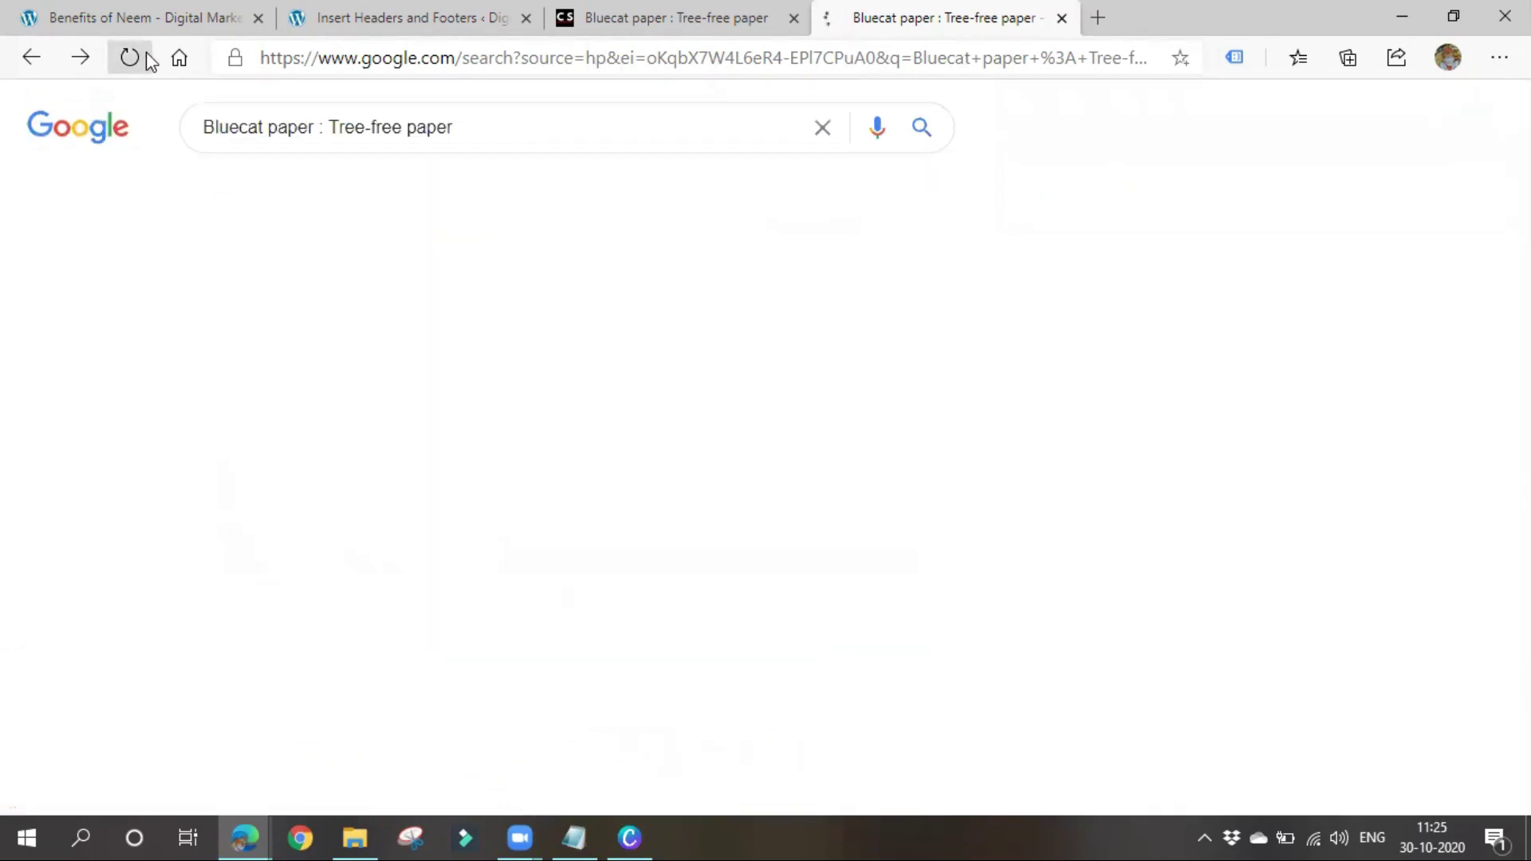
scroll(410, 590, "down", 15)
scroll(409, 600, "up", 15)
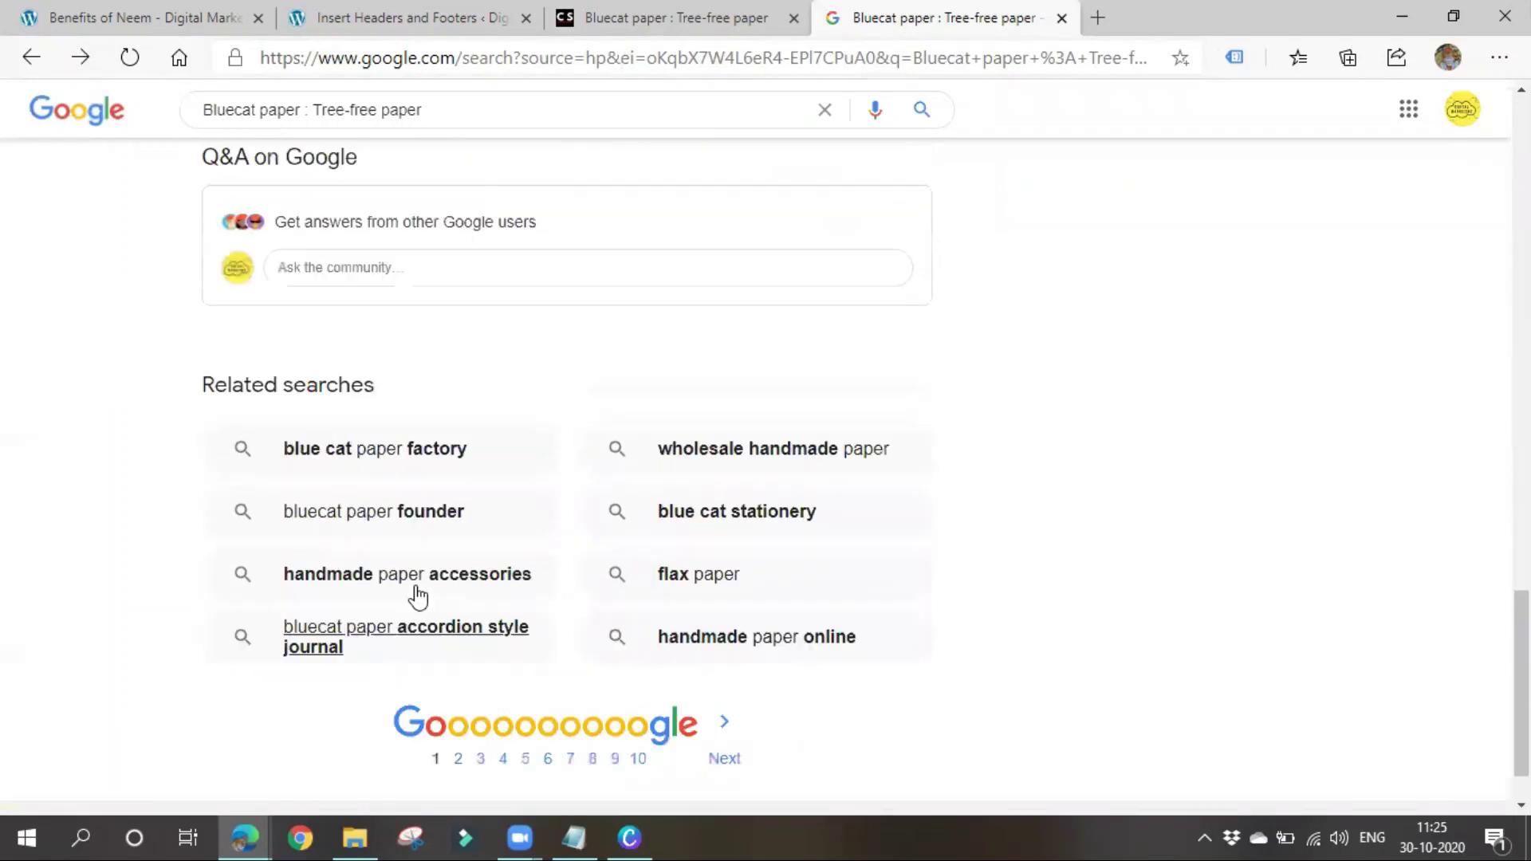
Set Results per page to 100 again, save, and pass the reCAPTCHA
left_click(837, 191)
left_click(834, 232)
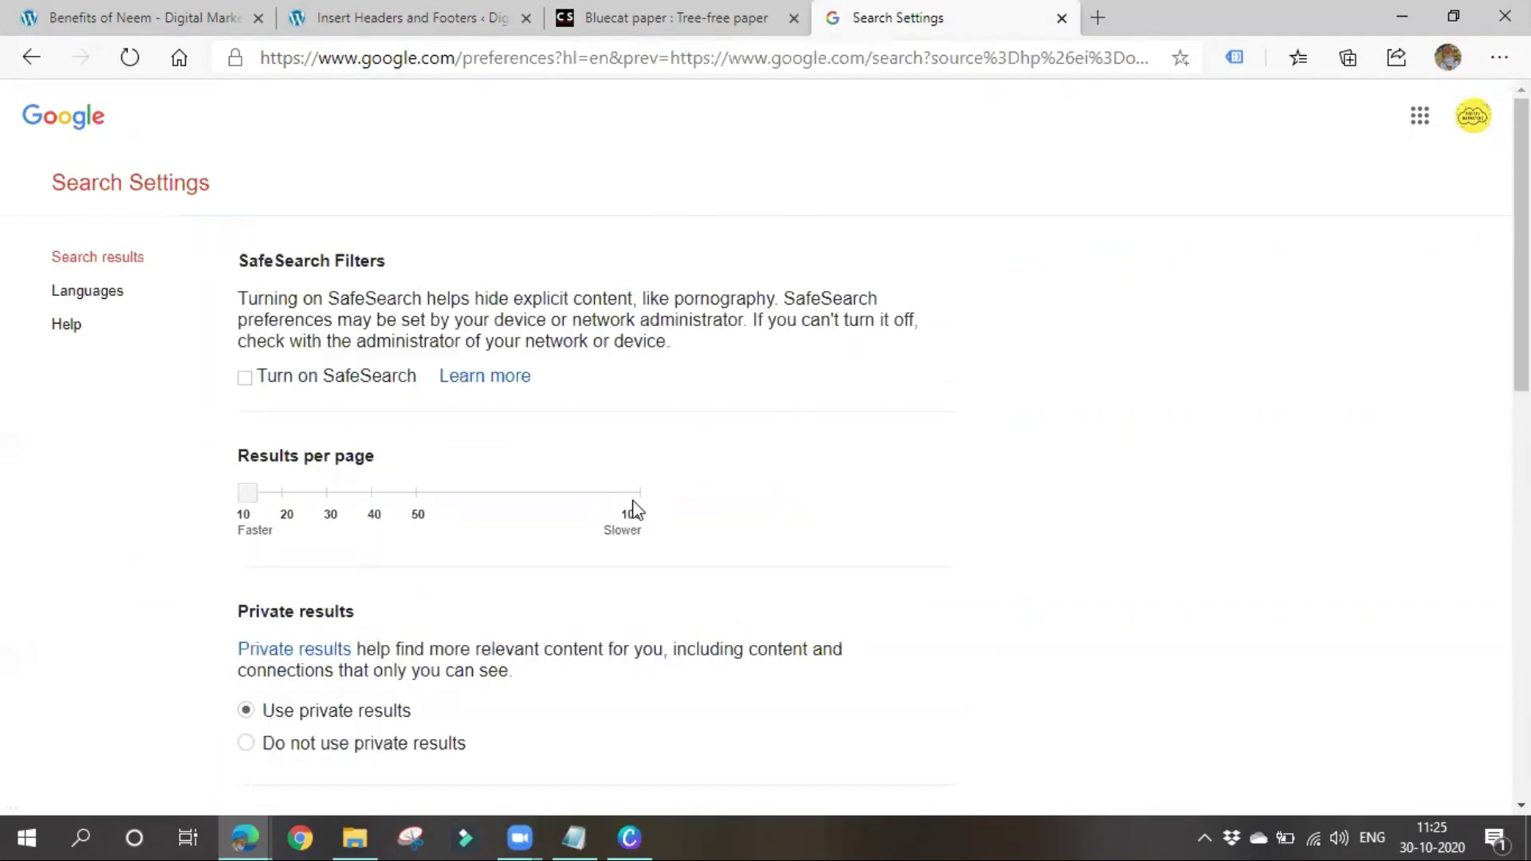
left_click(326, 492)
left_click_drag(293, 504, 526, 521)
scroll(787, 537, "down", 10)
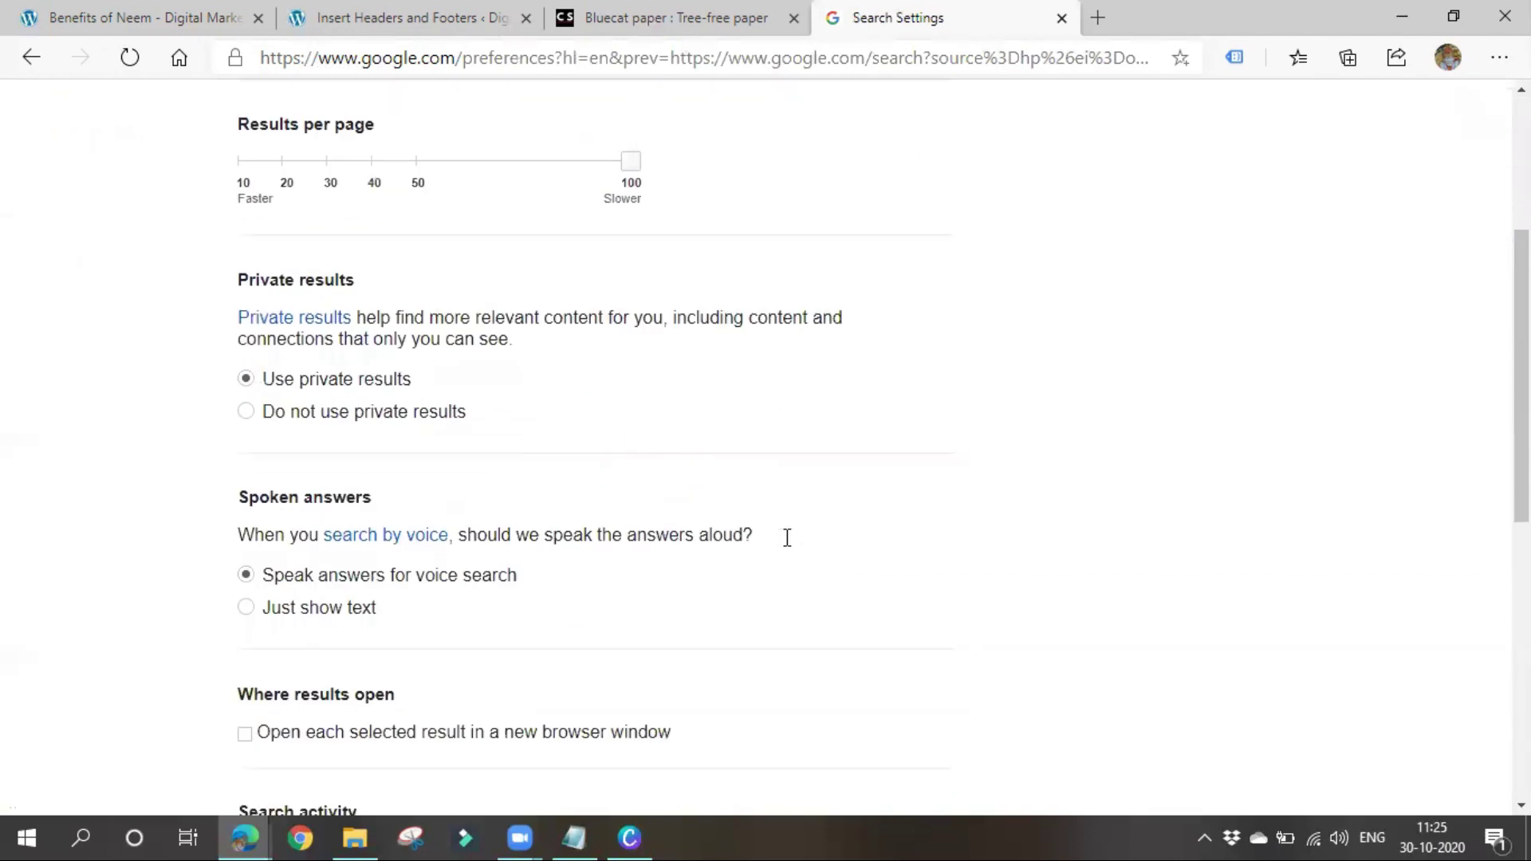
left_click(798, 680)
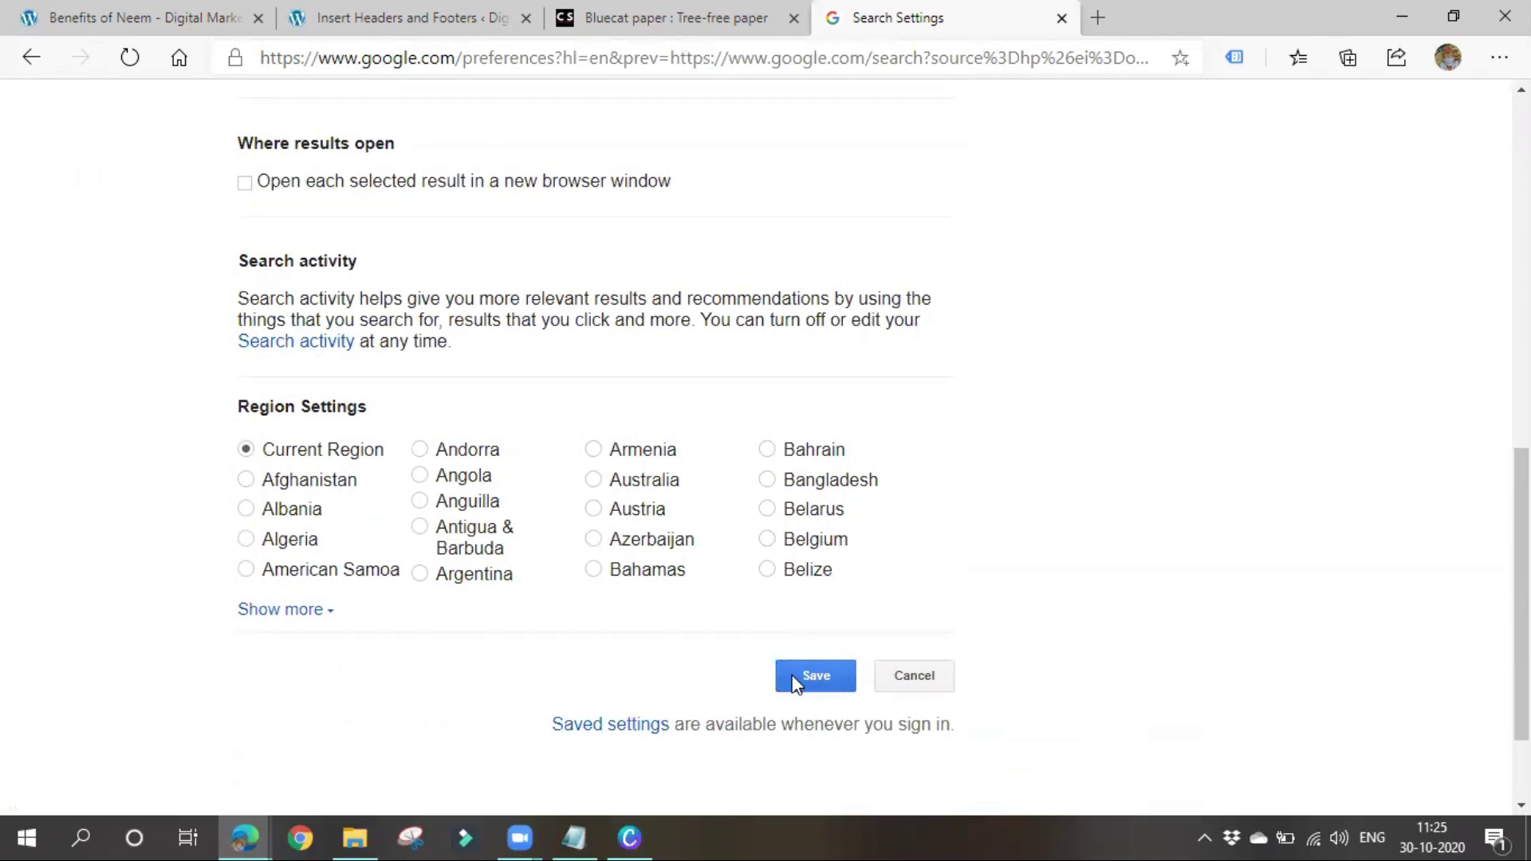
left_click(960, 181)
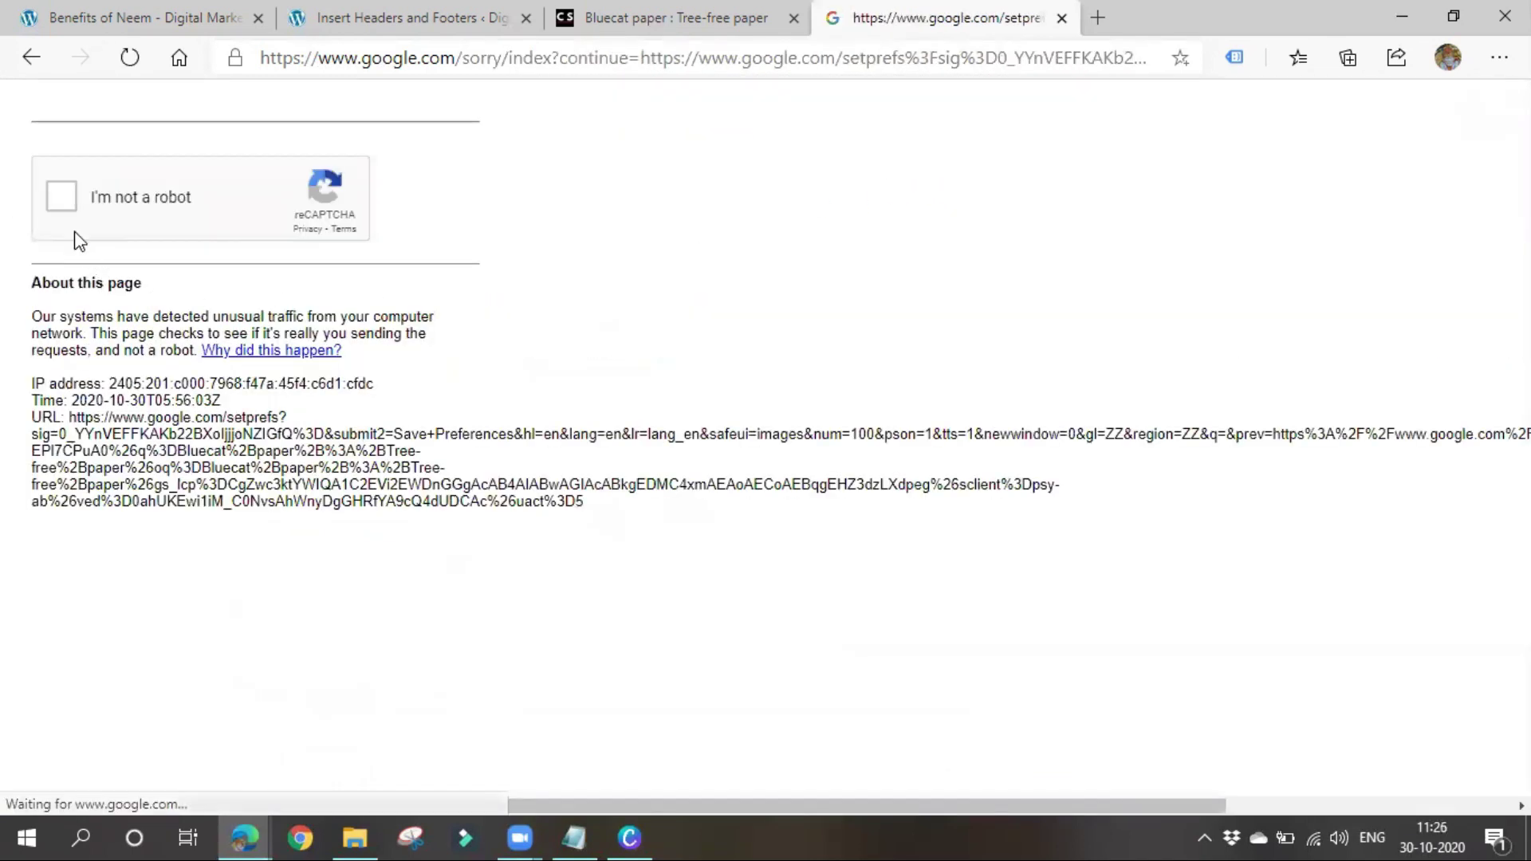
left_click(68, 199)
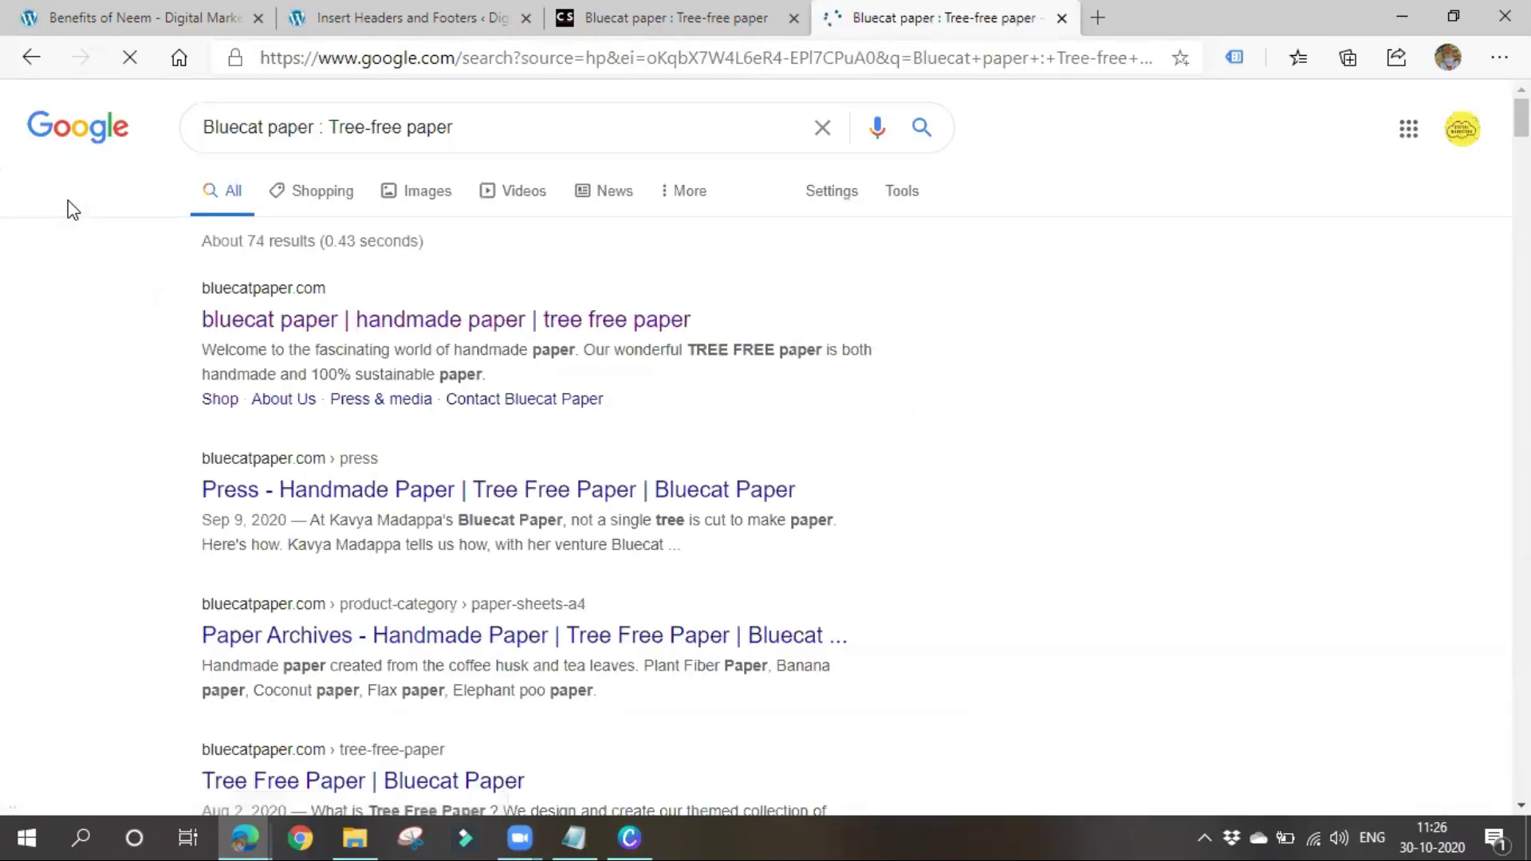
scroll(319, 403, "down", 3)
scroll(319, 405, "down", 20)
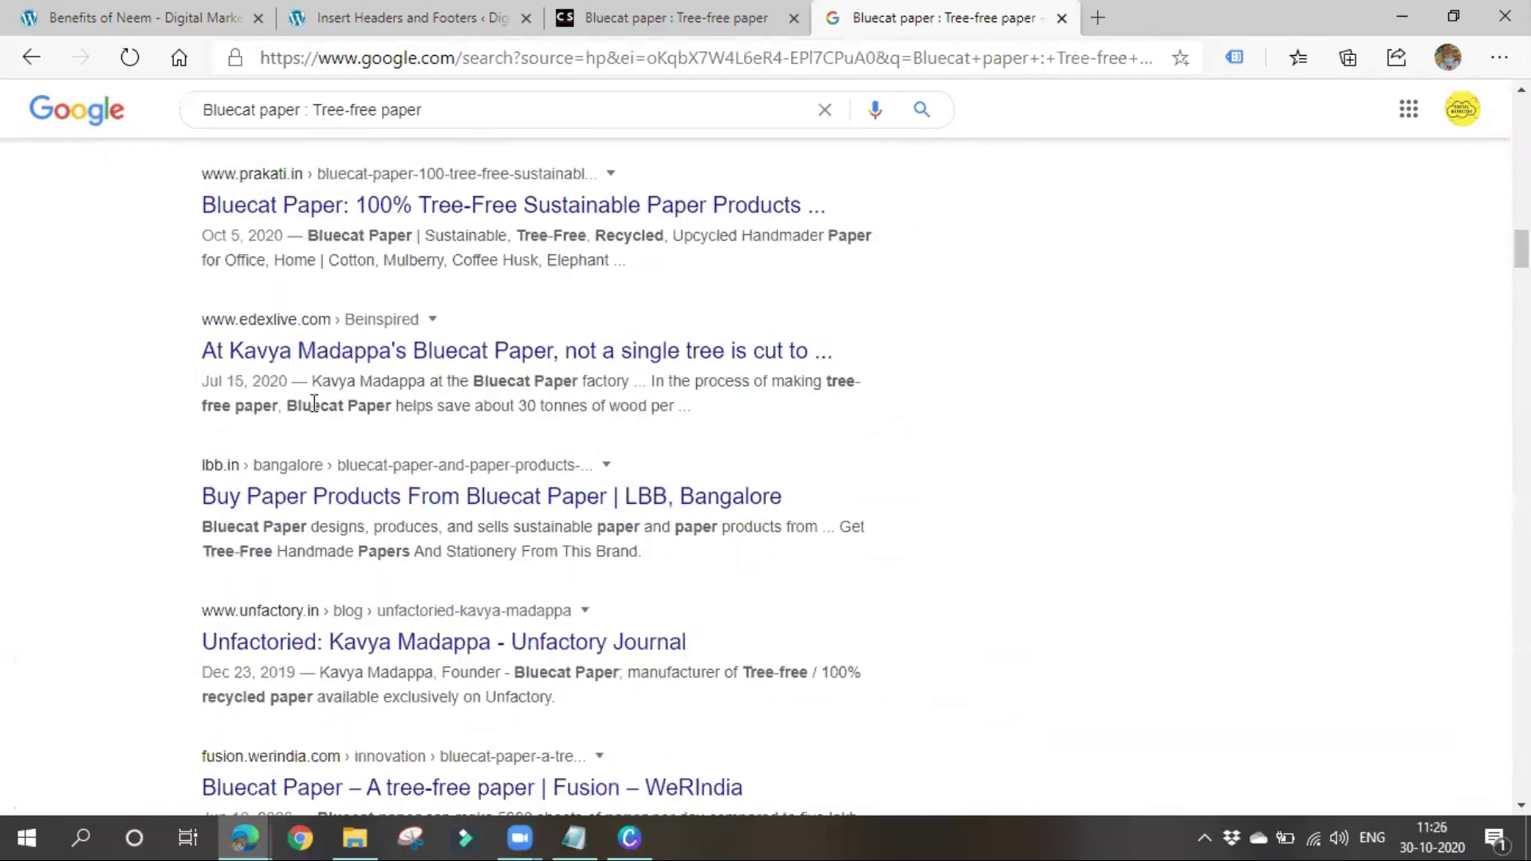
scroll(308, 410, "up", 10)
scroll(303, 410, "down", 8)
scroll(304, 410, "up", 10)
scroll(305, 414, "down", 12)
scroll(306, 414, "up", 20)
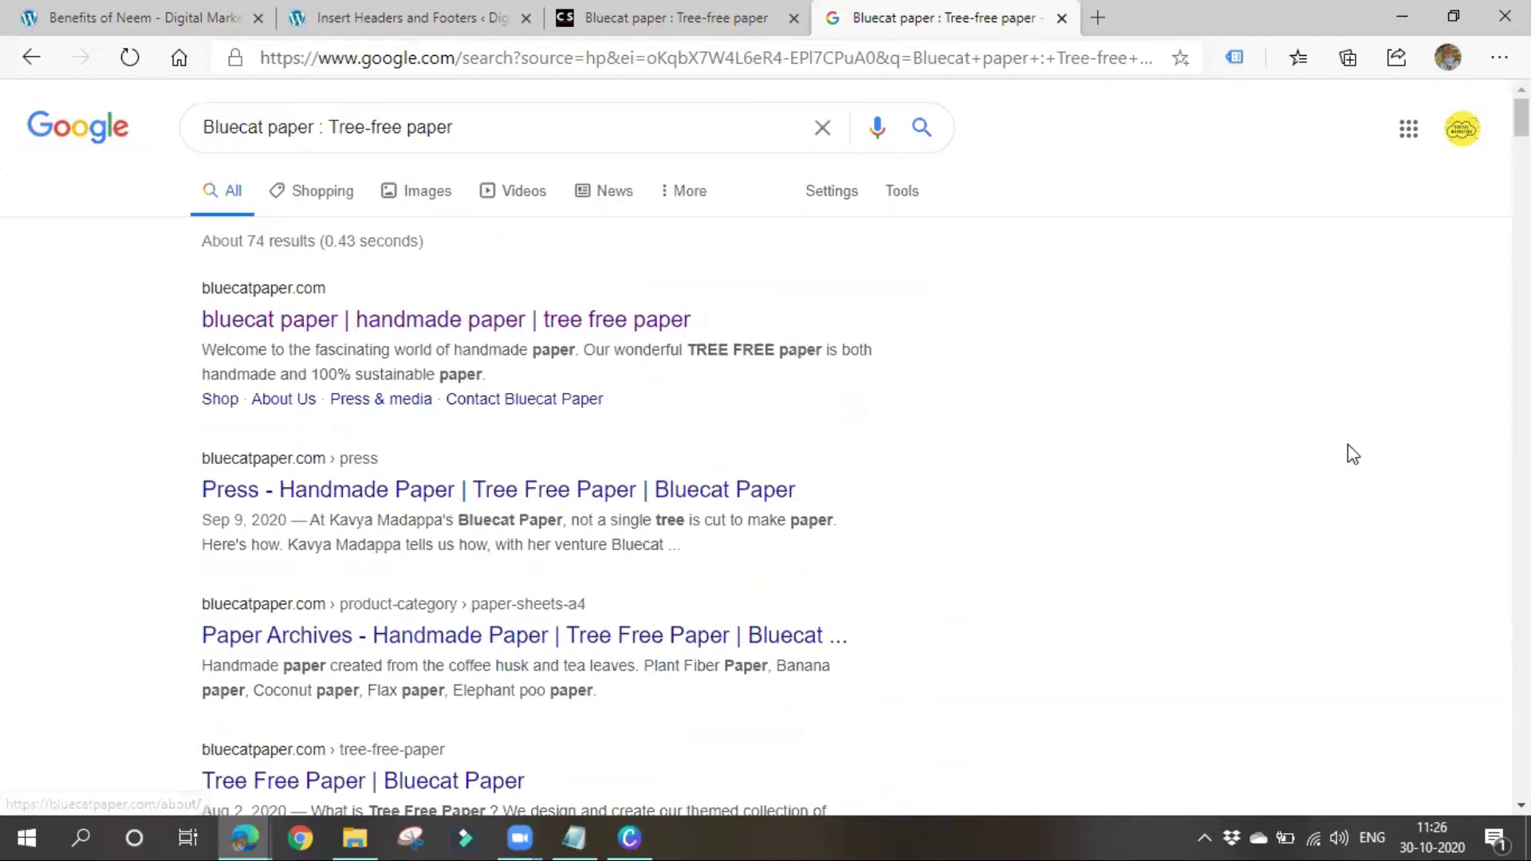
key("ctrl+f")
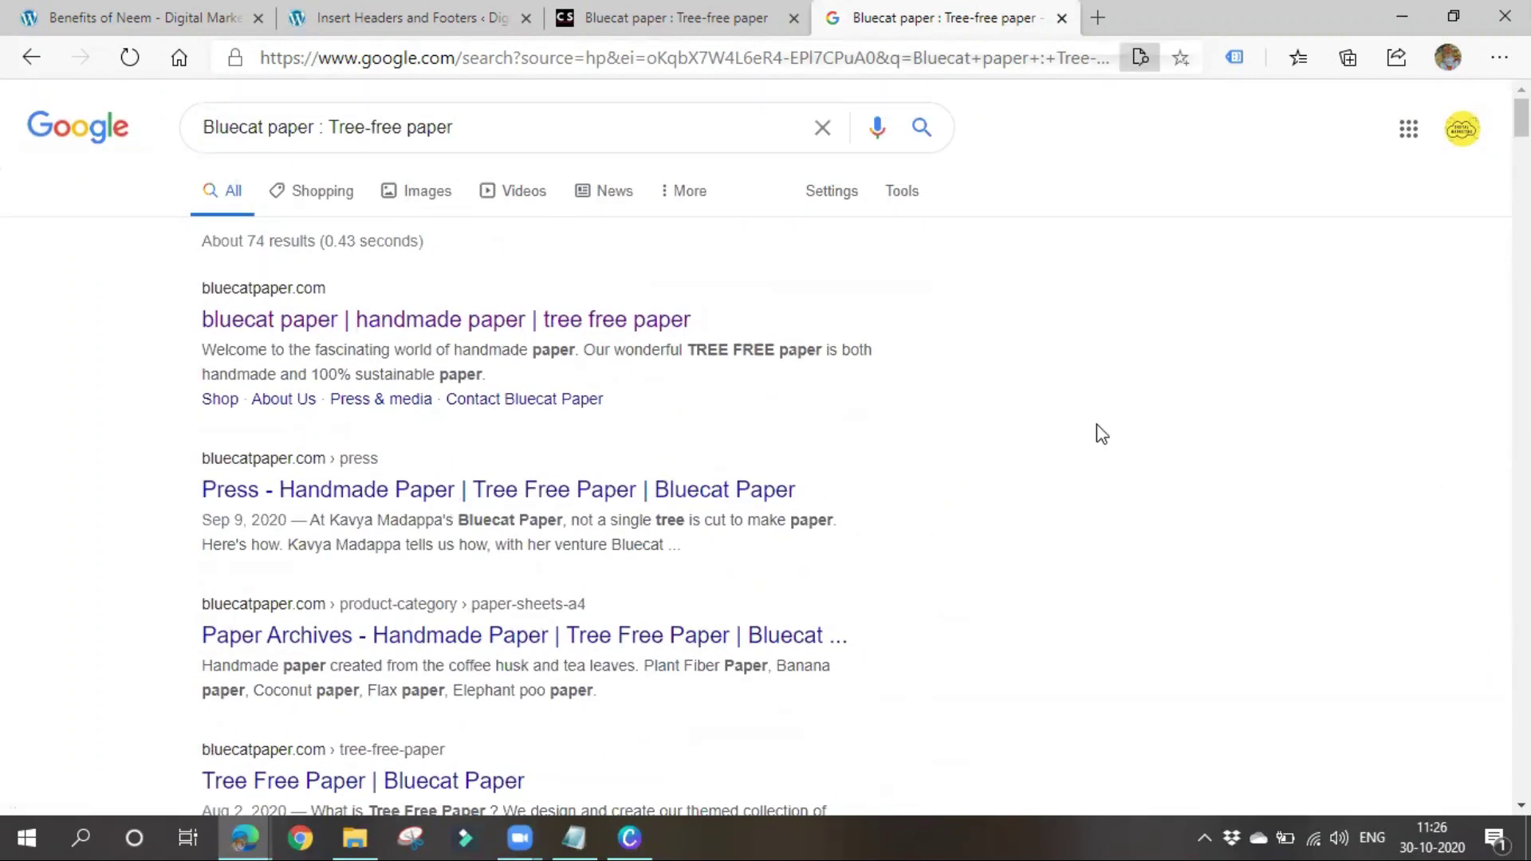
key("End")
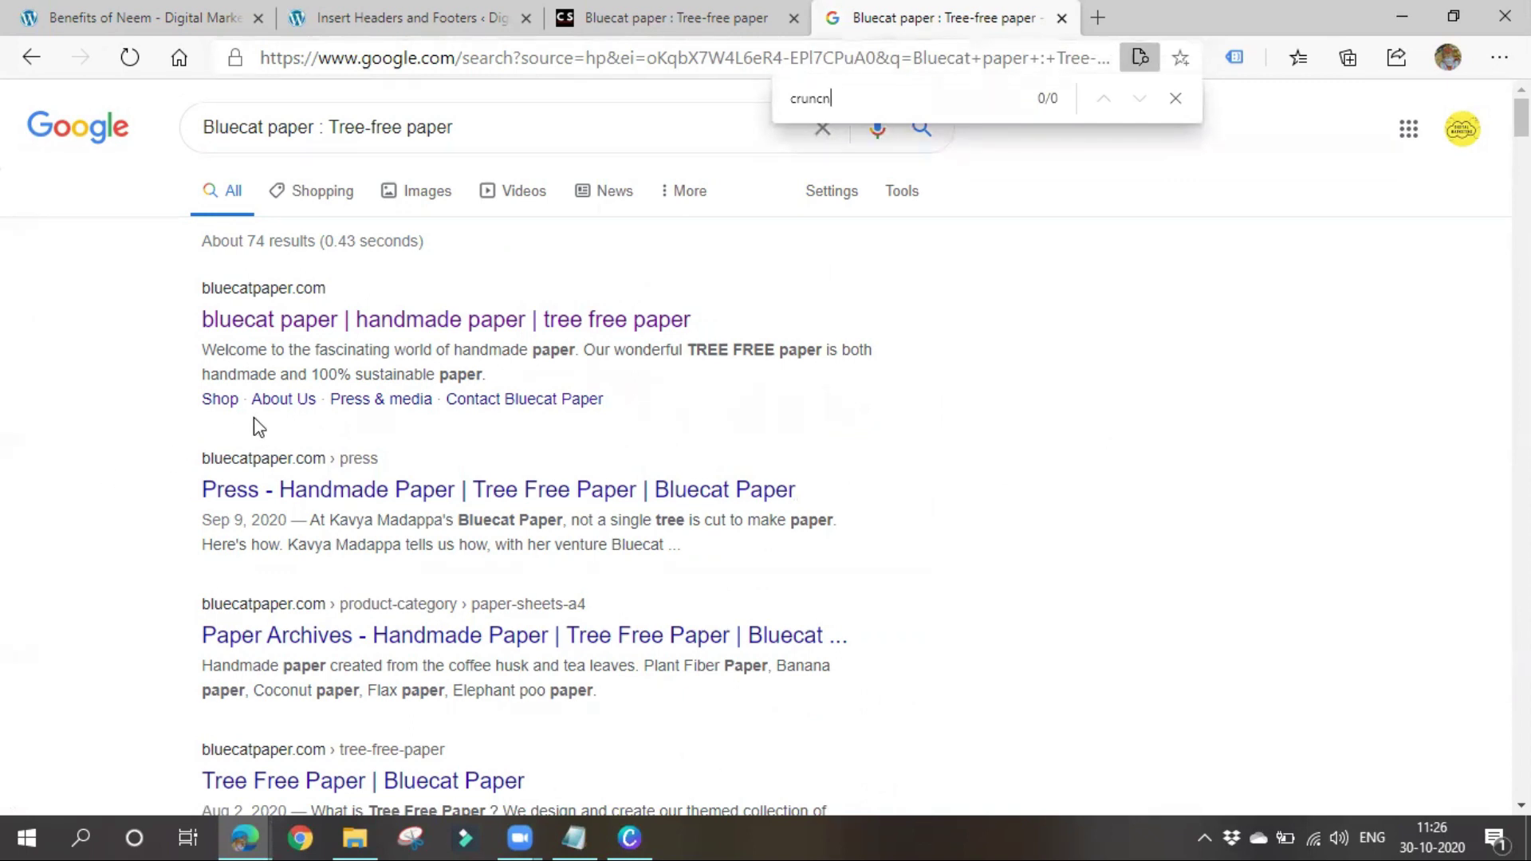
scroll(259, 428, "down", 15)
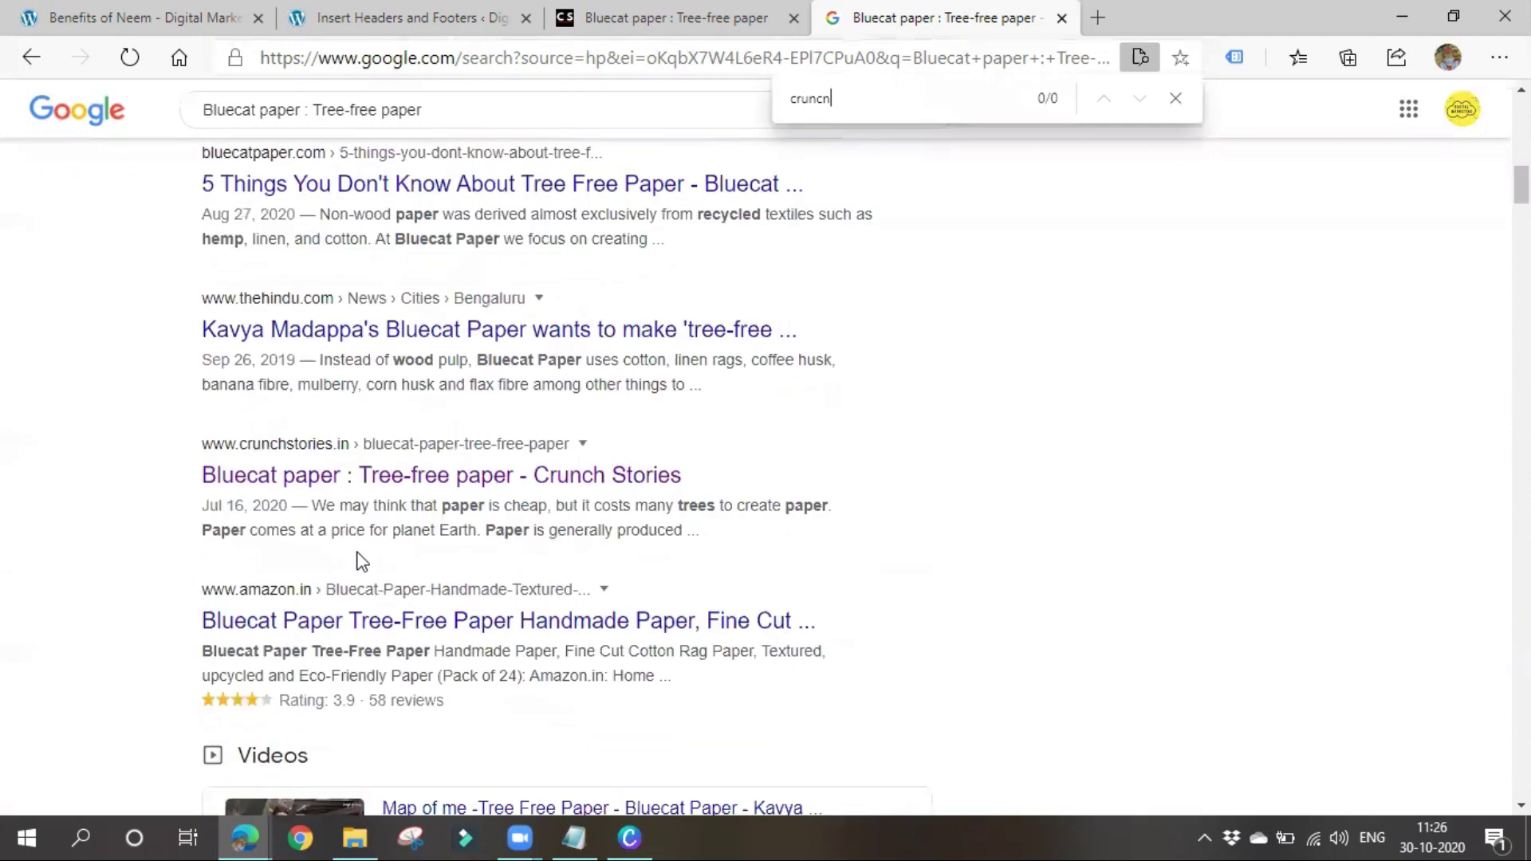
scroll(358, 561, "down", 1)
left_click_drag(192, 335, 595, 338)
left_click(803, 339)
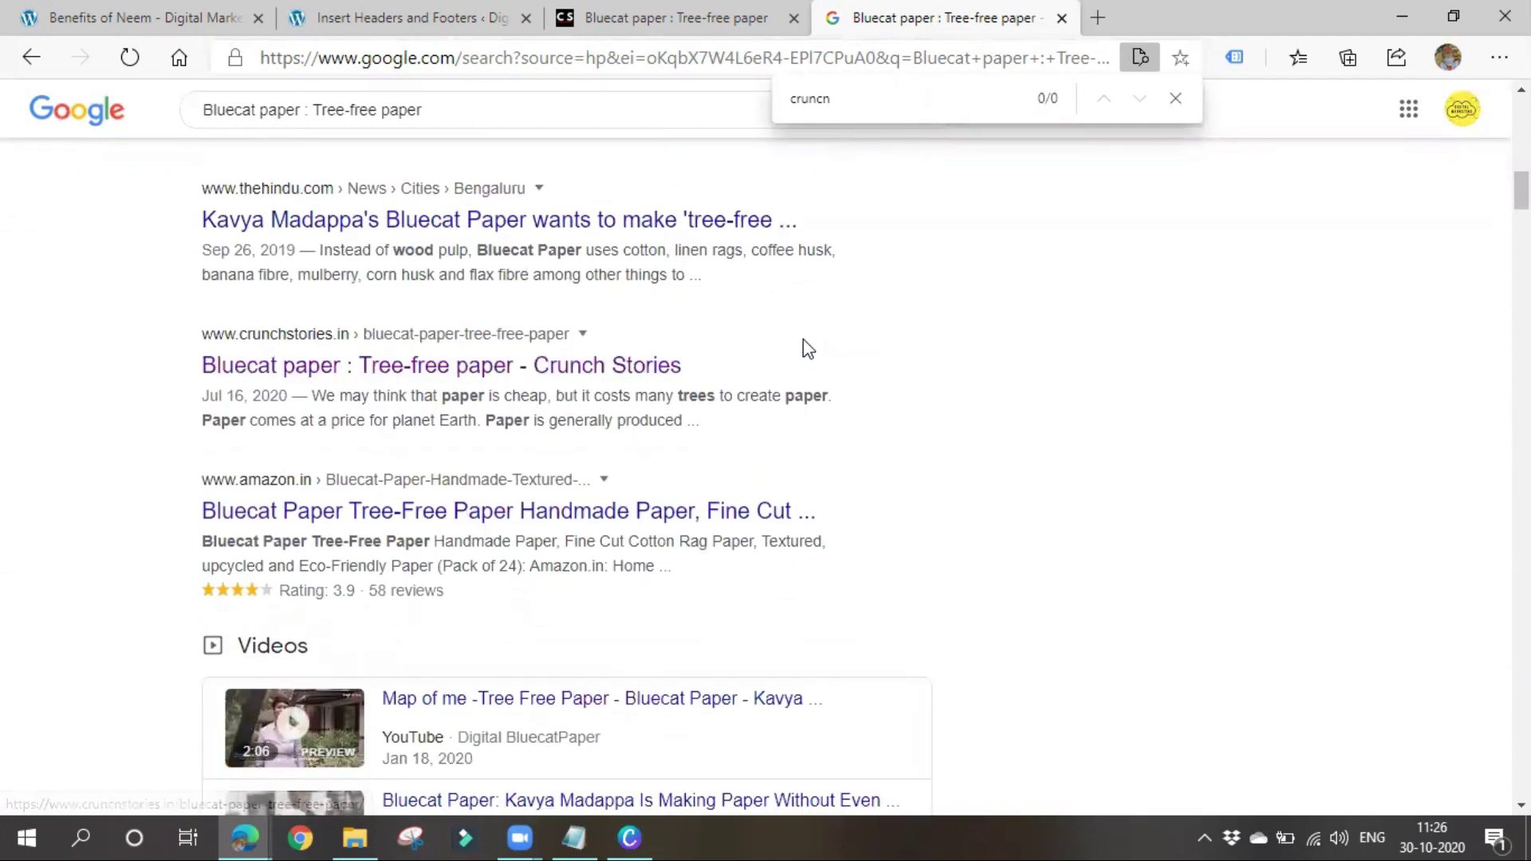
middle_click(542, 368)
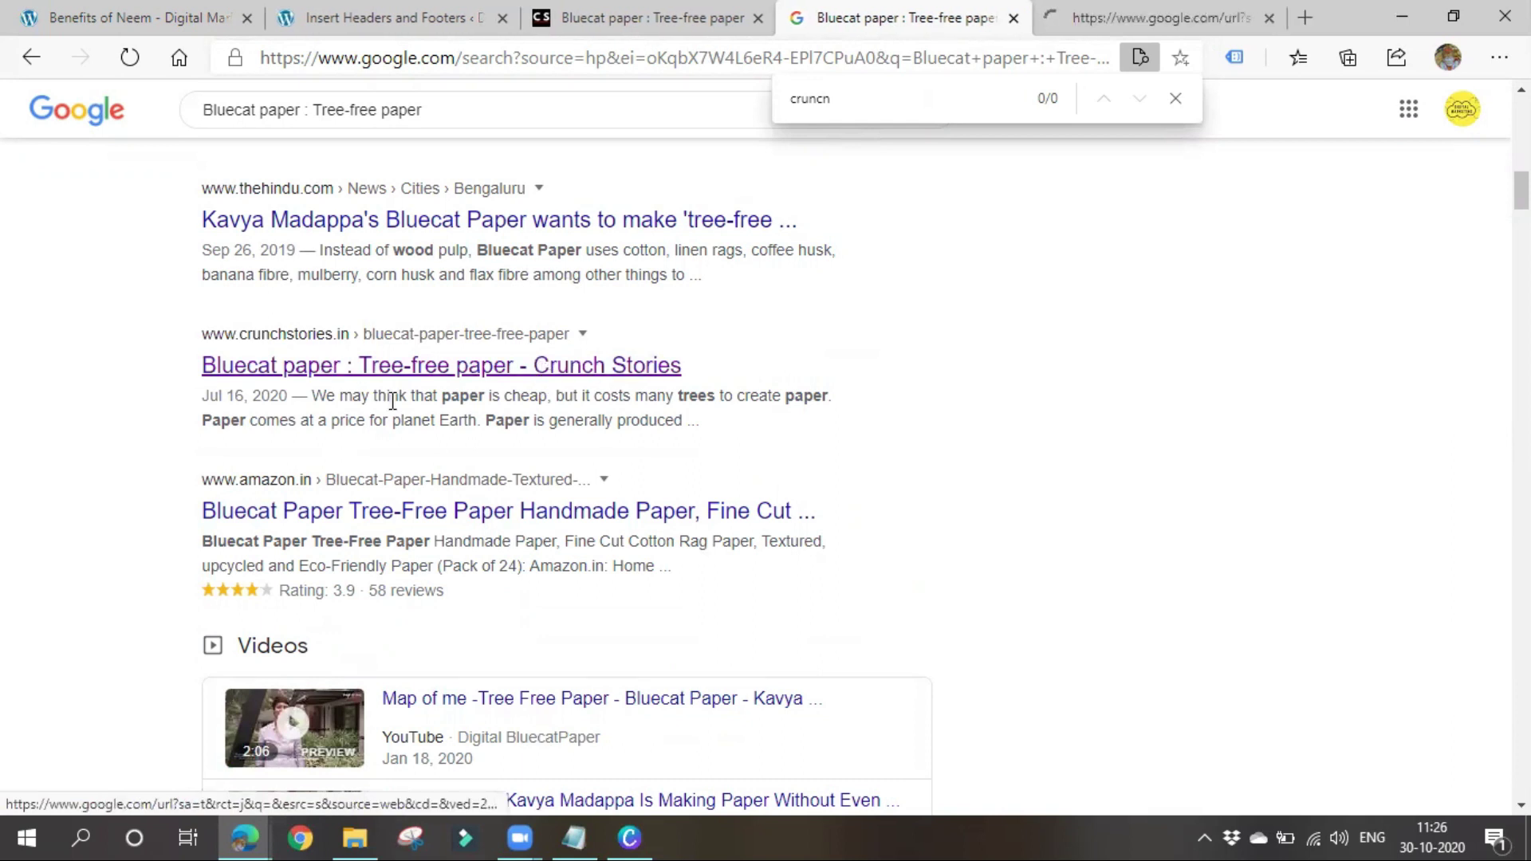
double_click(818, 102)
type("crunch")
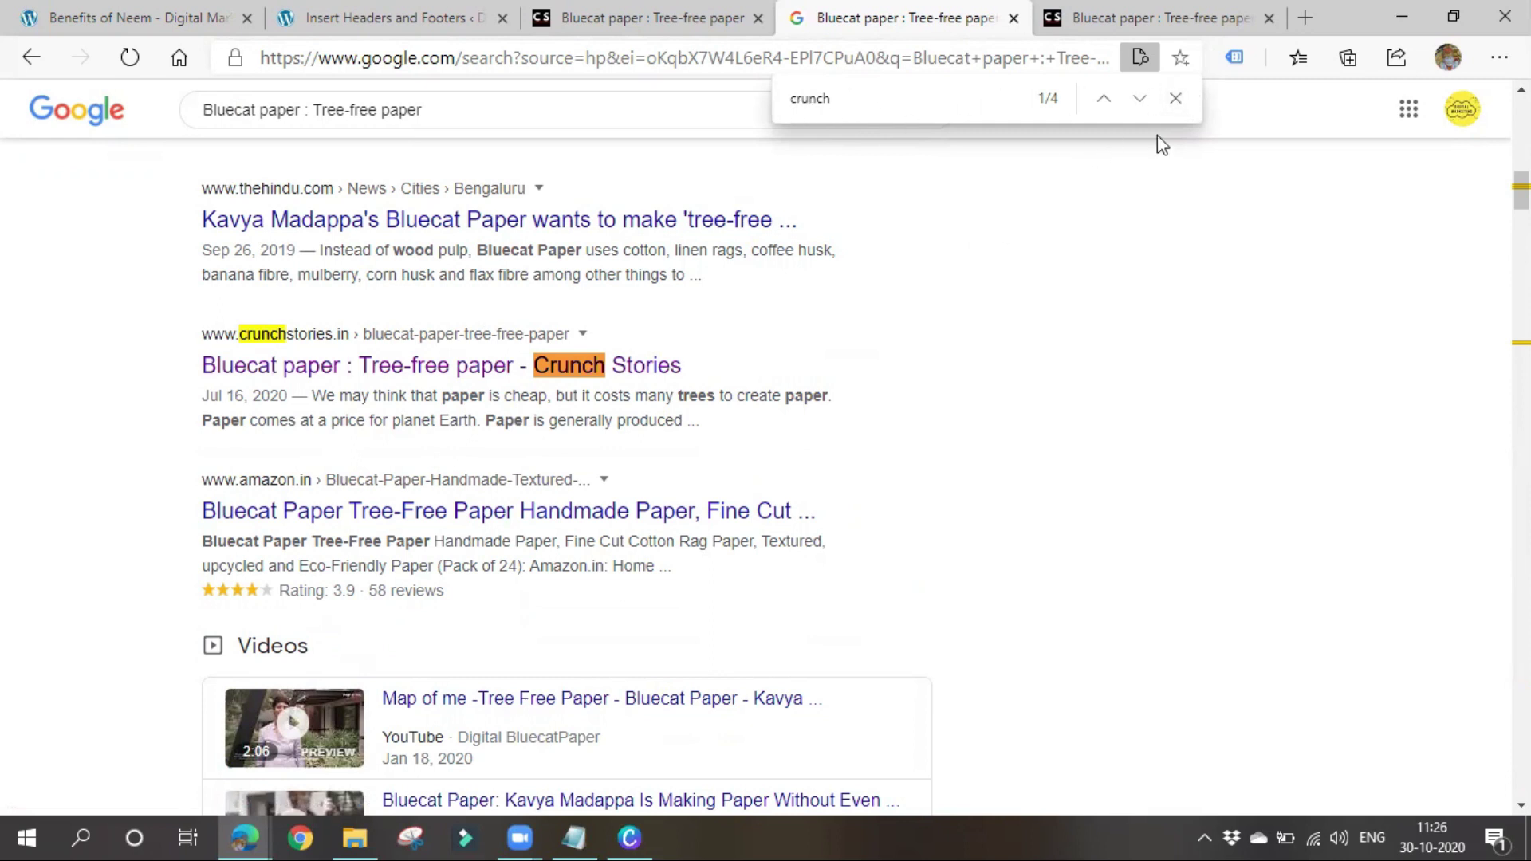
left_click(1176, 99)
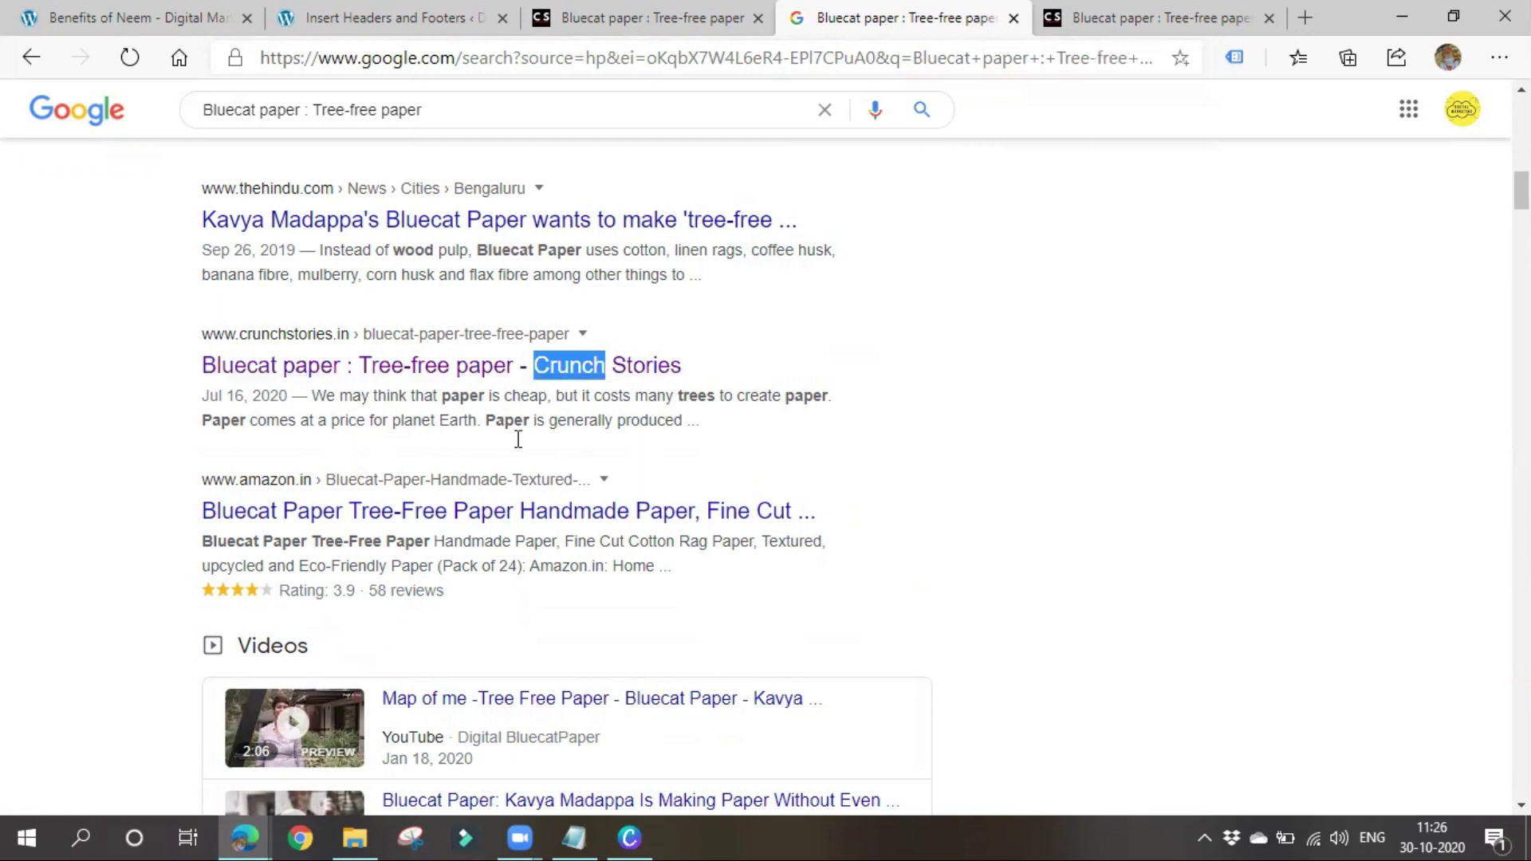
left_click(1156, 17)
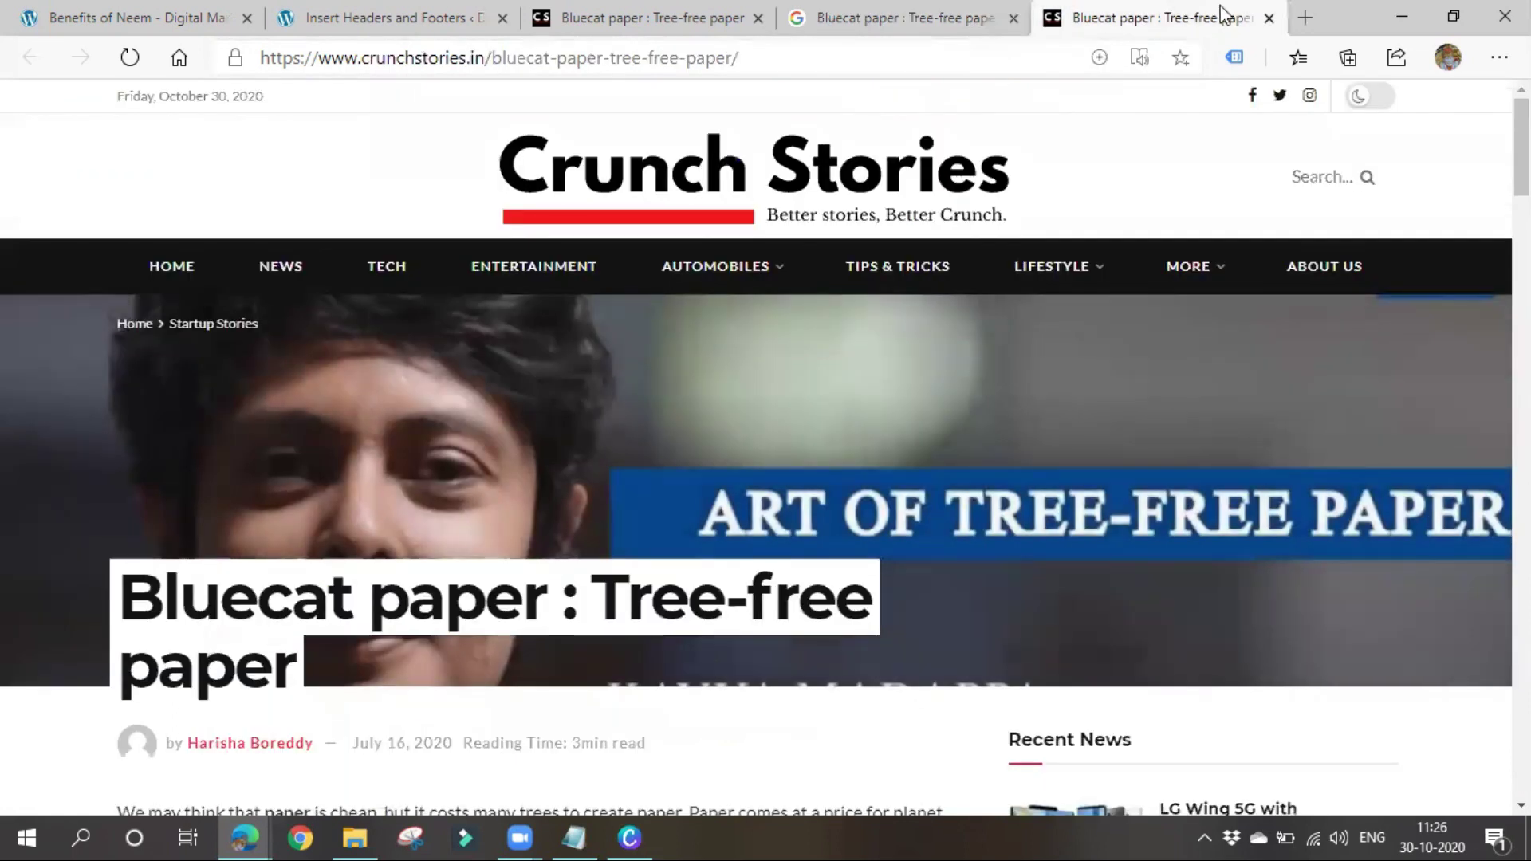
left_click(1269, 18)
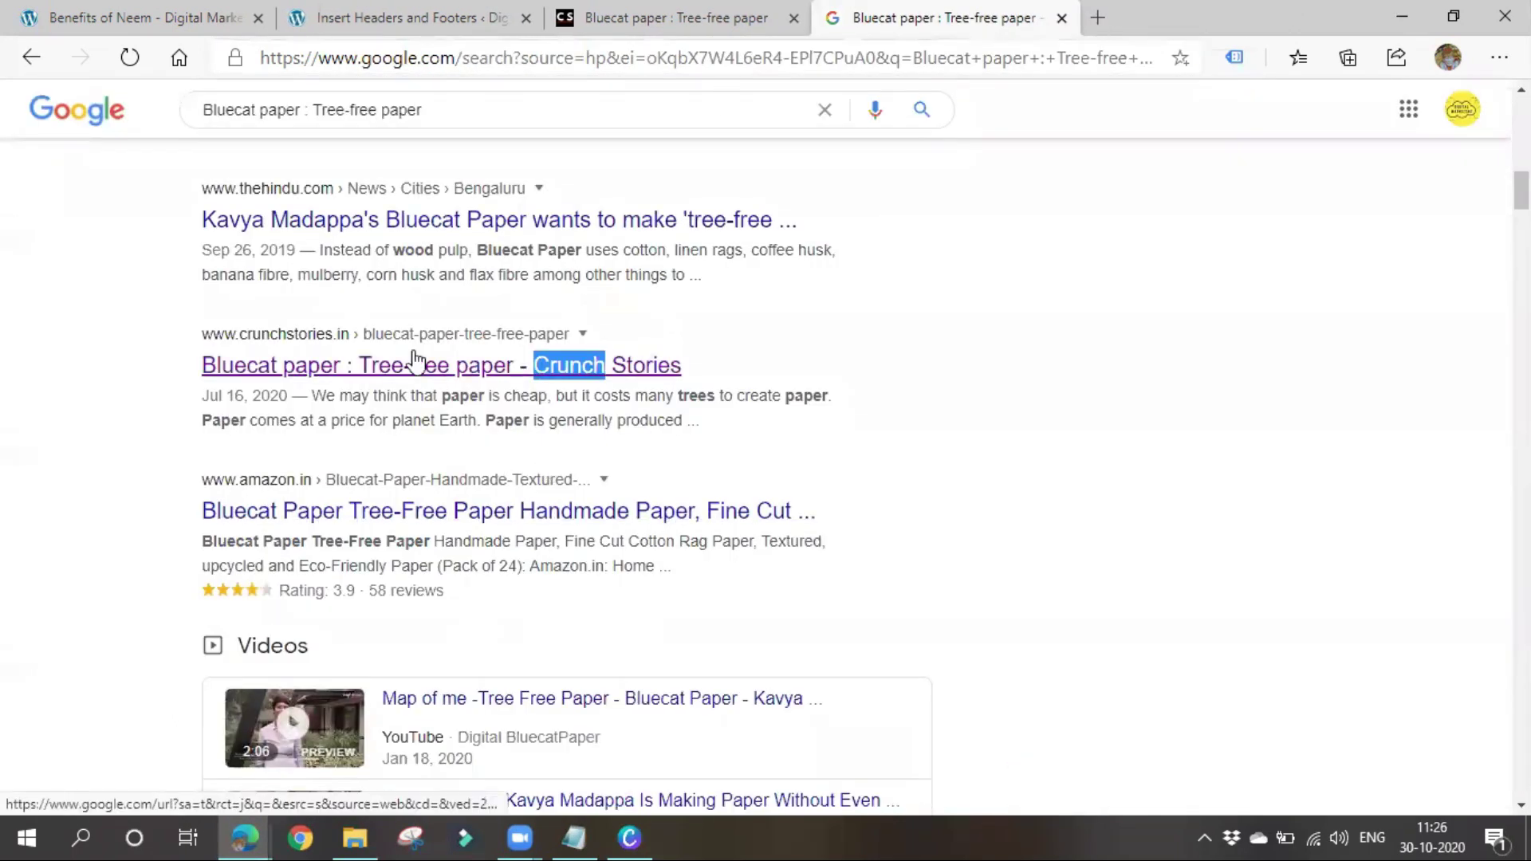
scroll(413, 360, "up", 15)
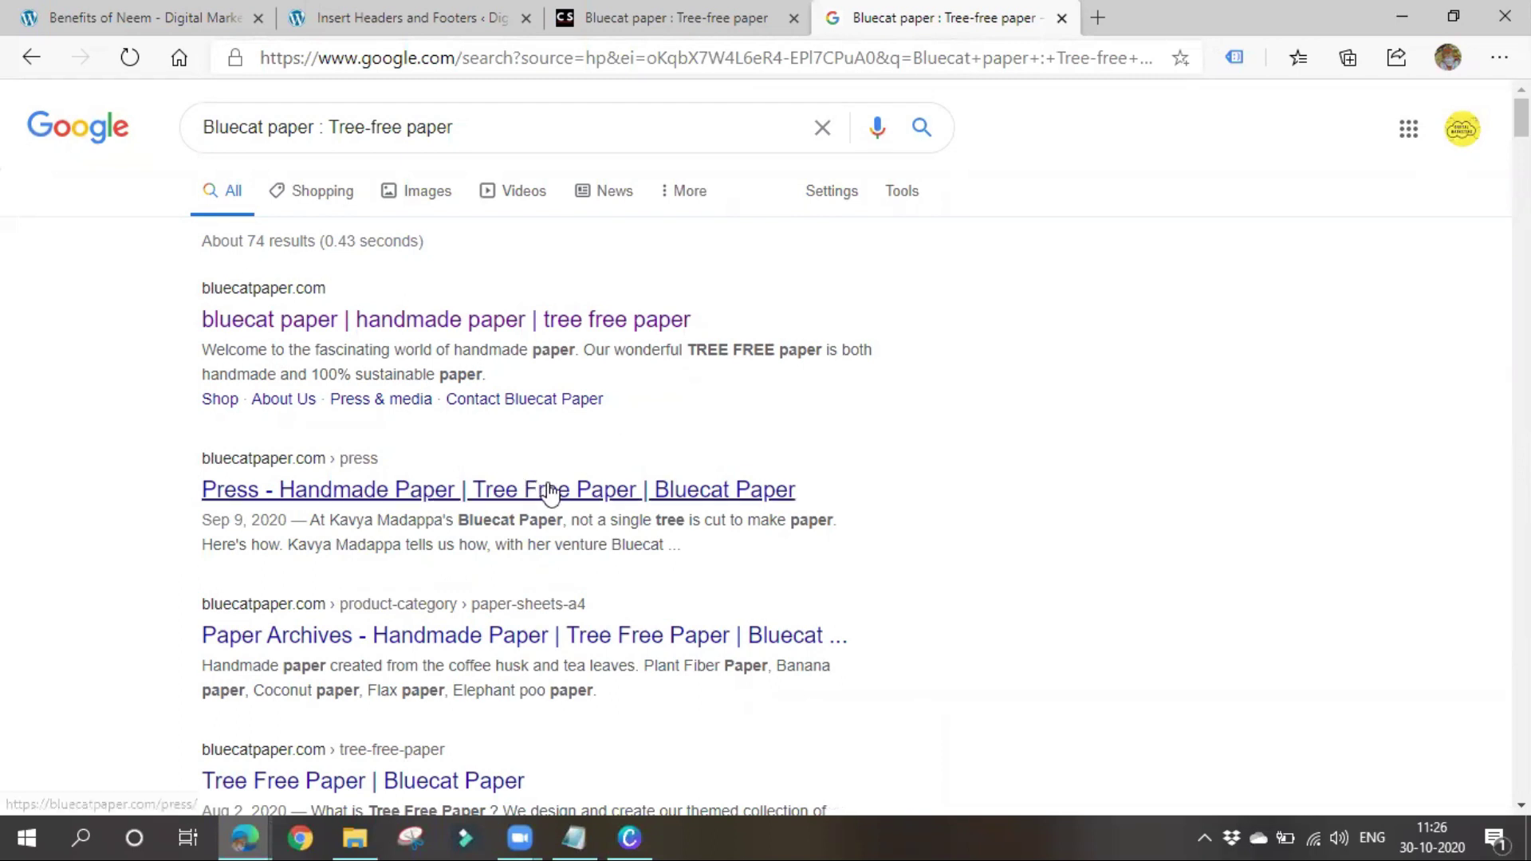
left_click(1098, 18)
Search Google for 'seo quake' and enable the SEOquake extension on its Web Store page
left_click(179, 58)
type("seo")
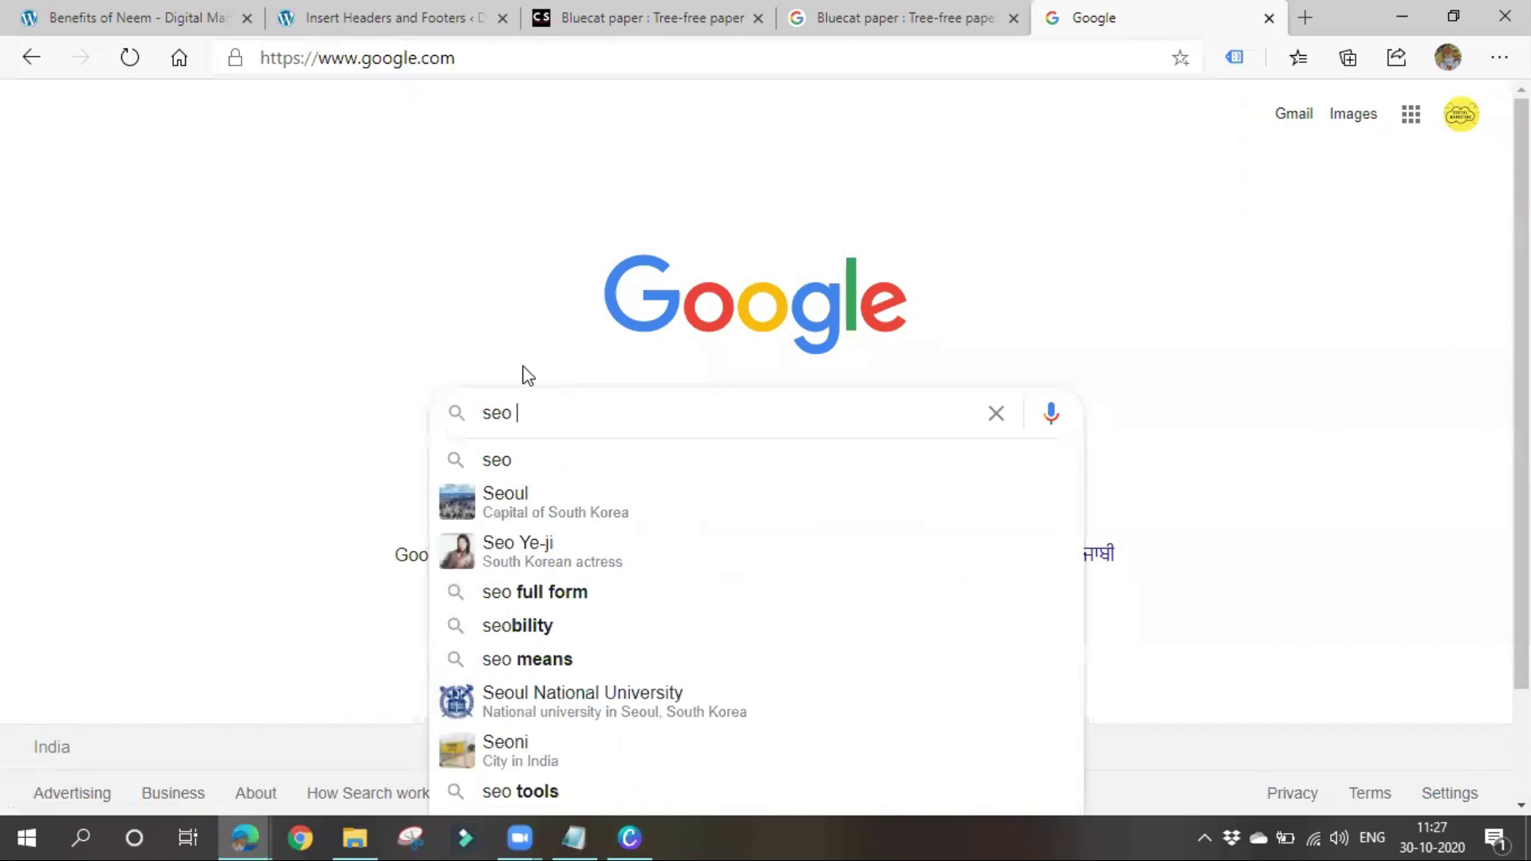
type(" quake")
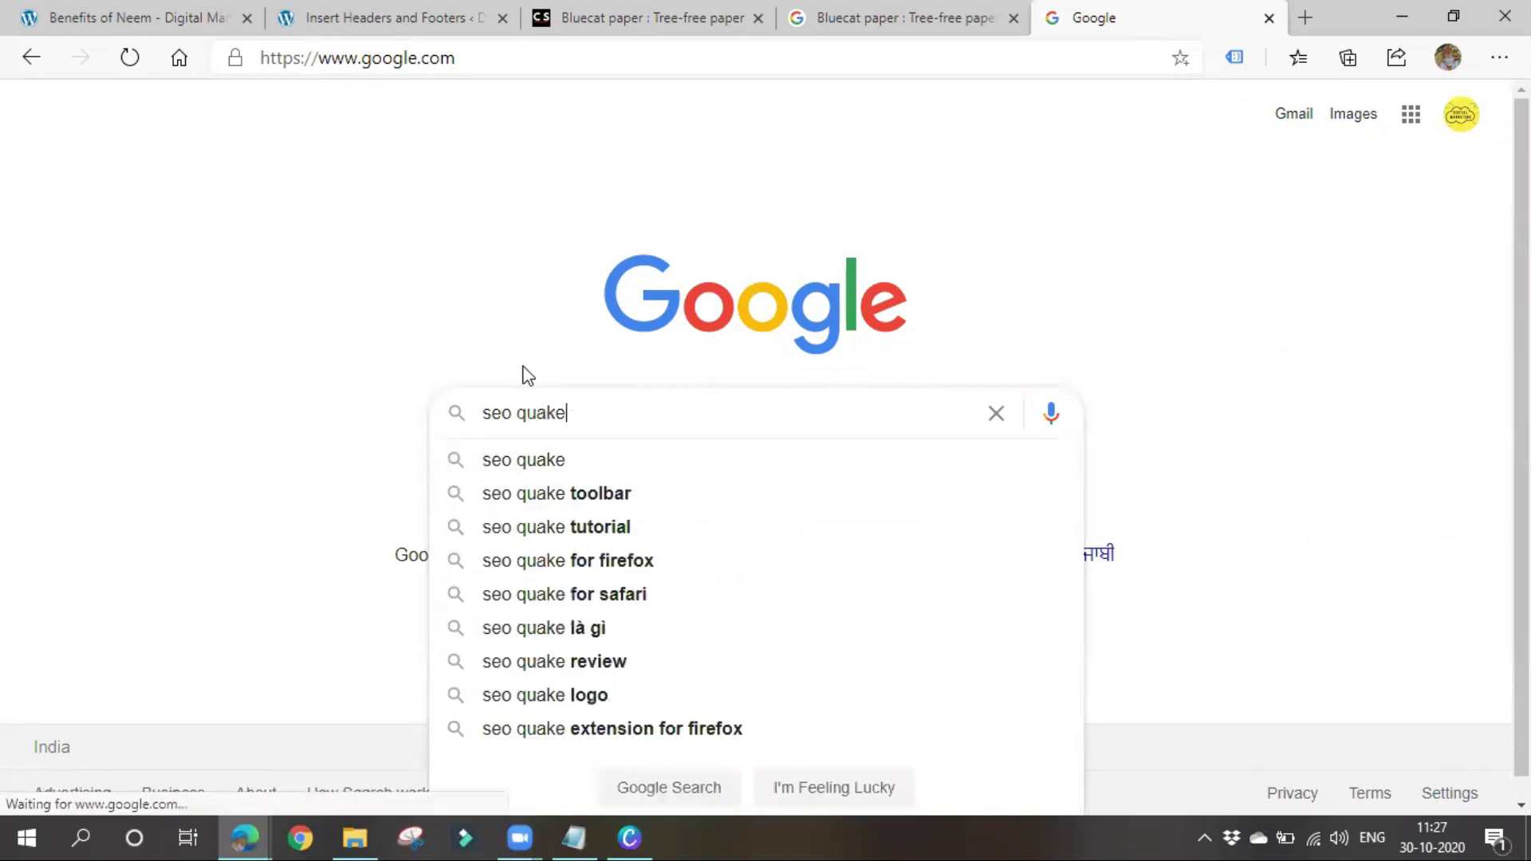
key("Return")
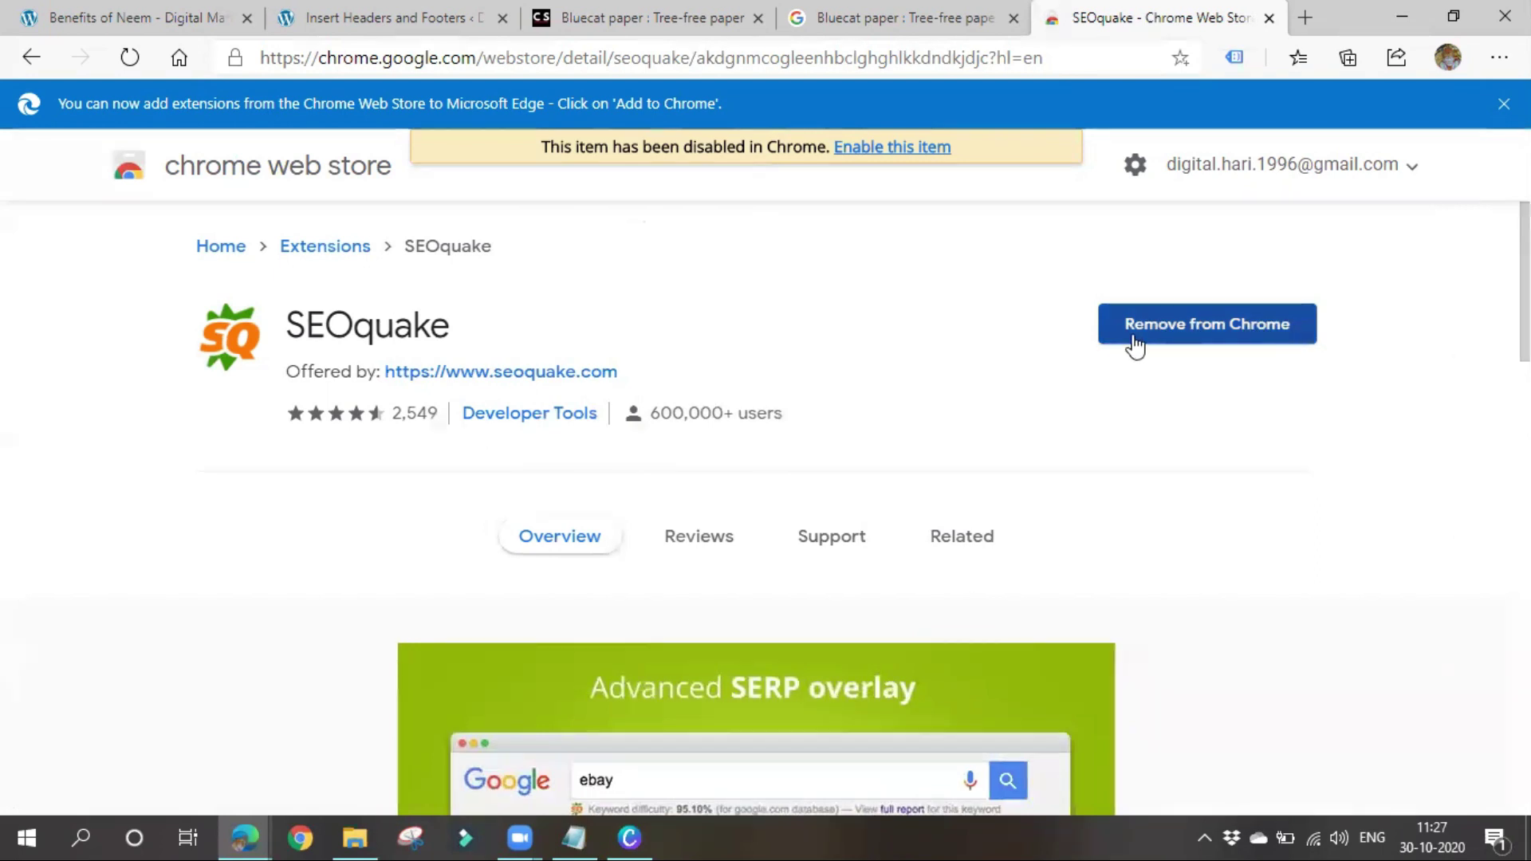
left_click(879, 156)
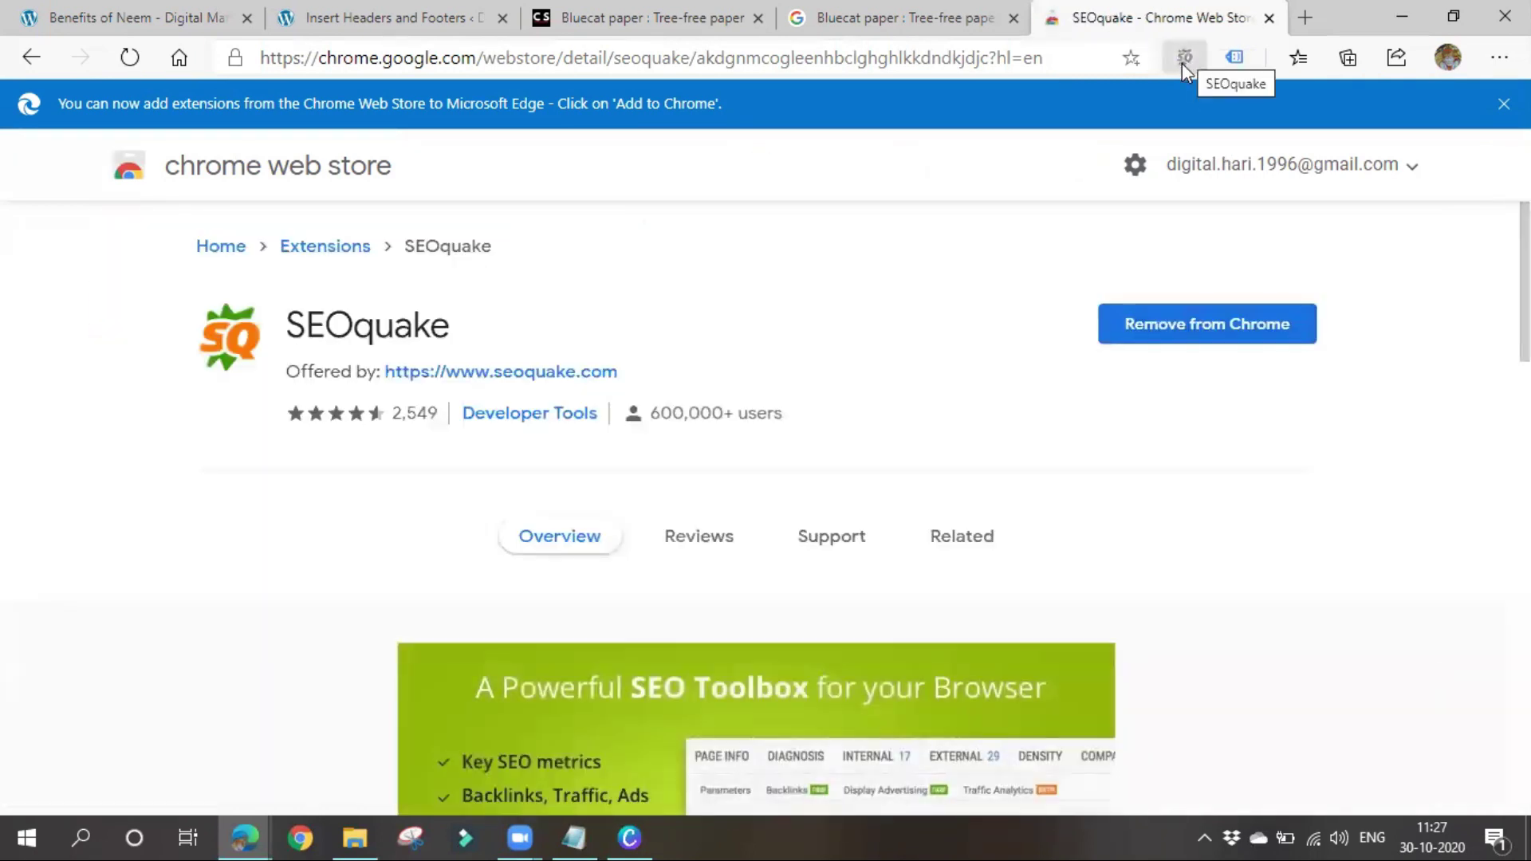
Close the store tab and switch SEOquake on for the Bluecat paper results
left_click(1267, 18)
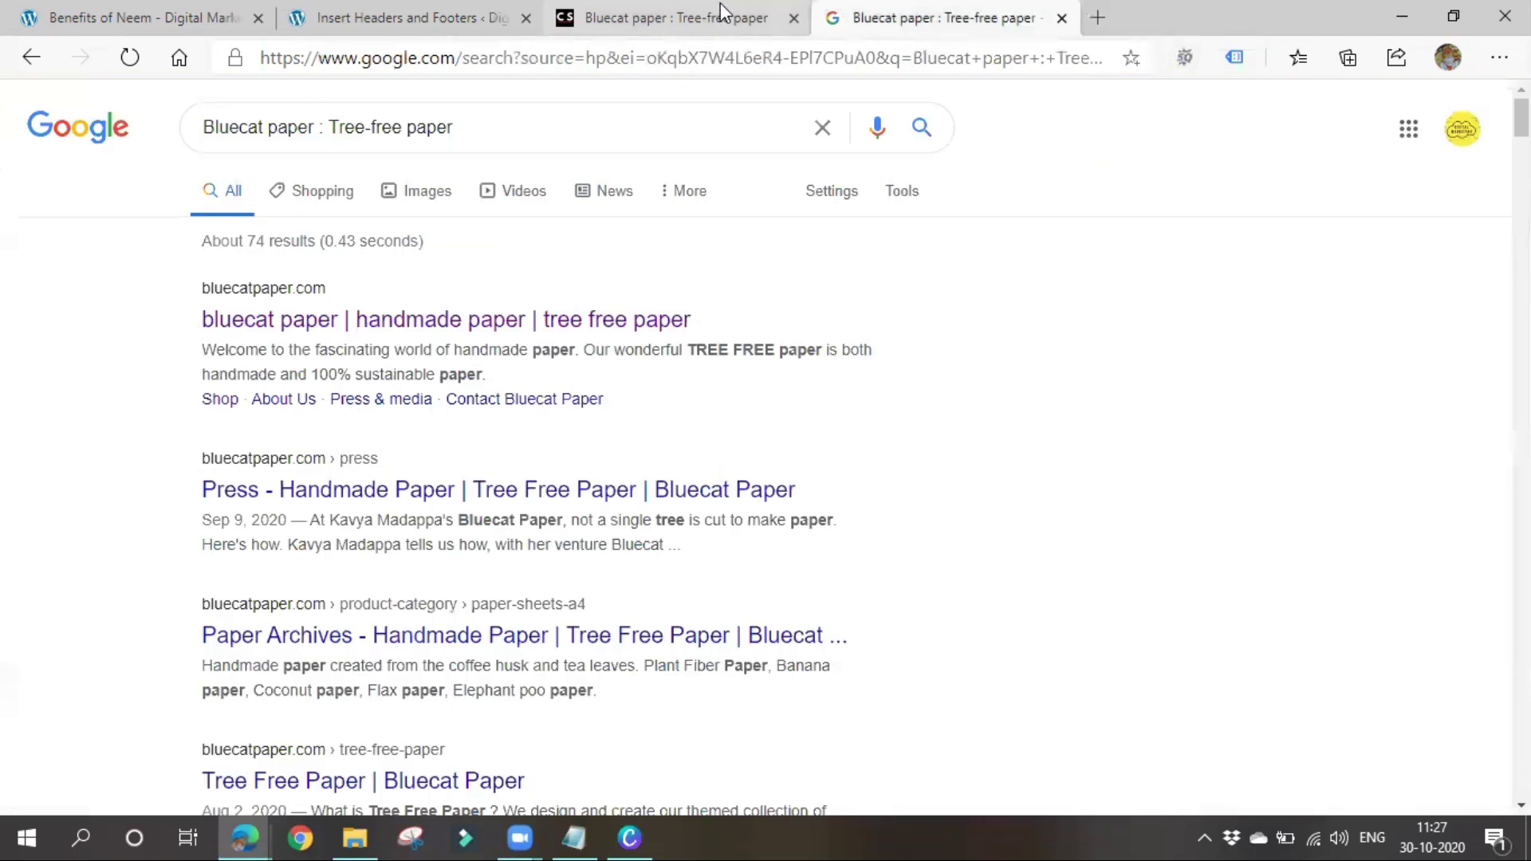
left_click(1178, 58)
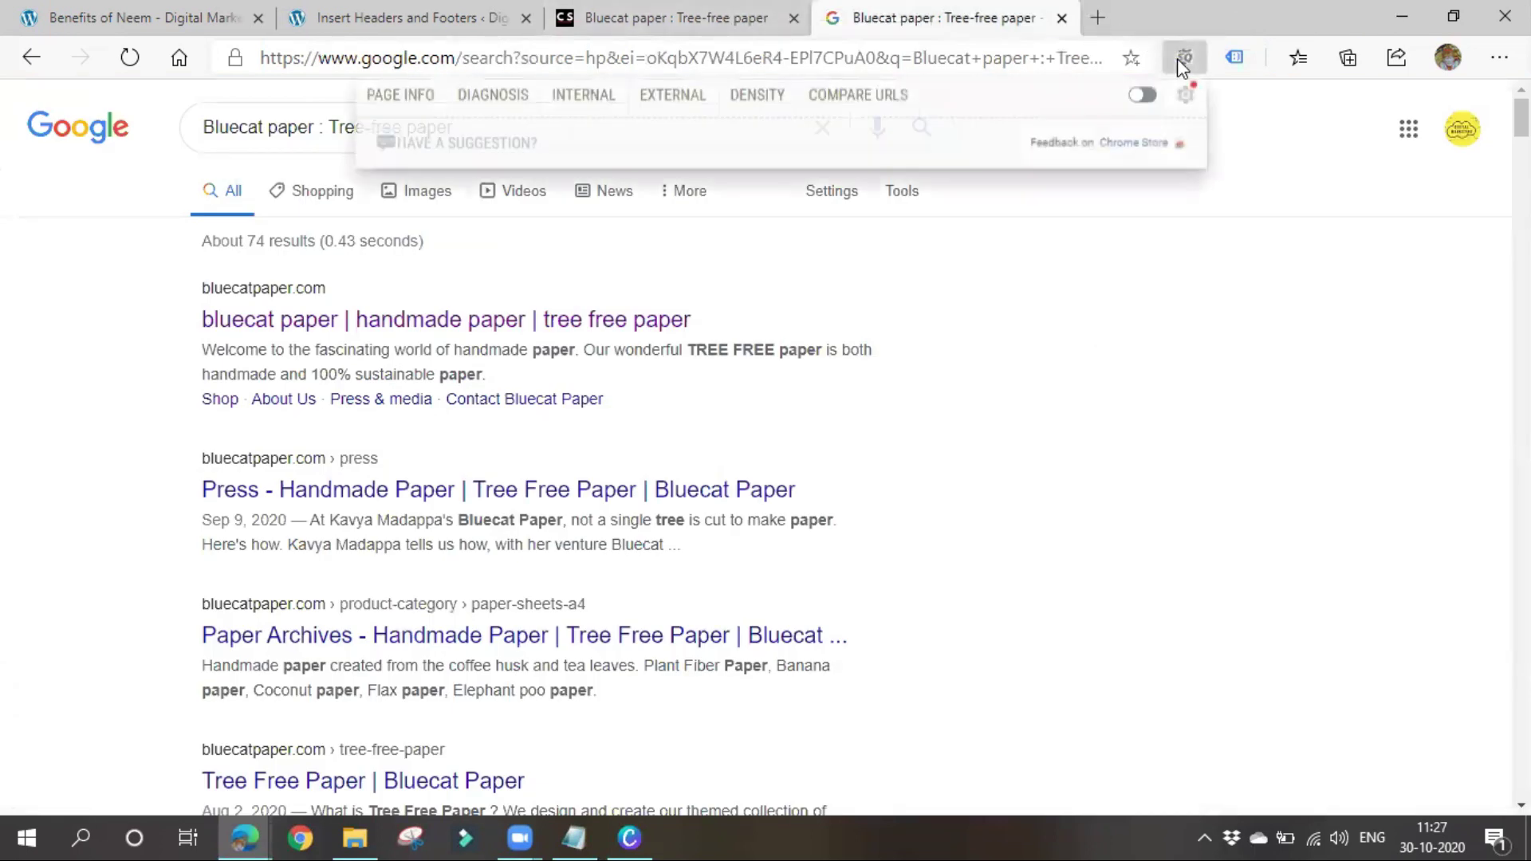
left_click(1142, 96)
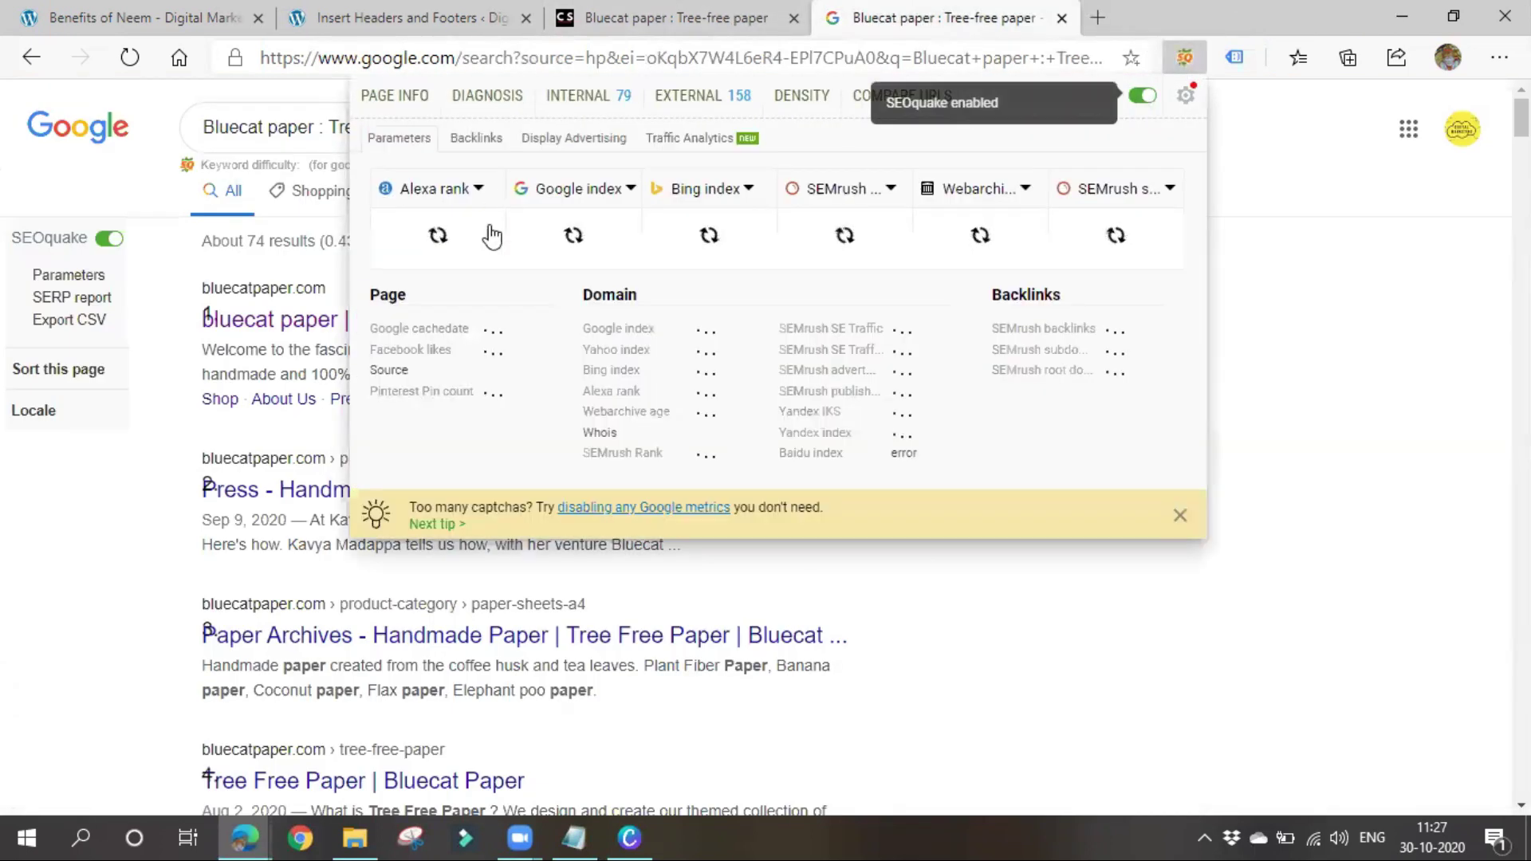
left_click(1080, 660)
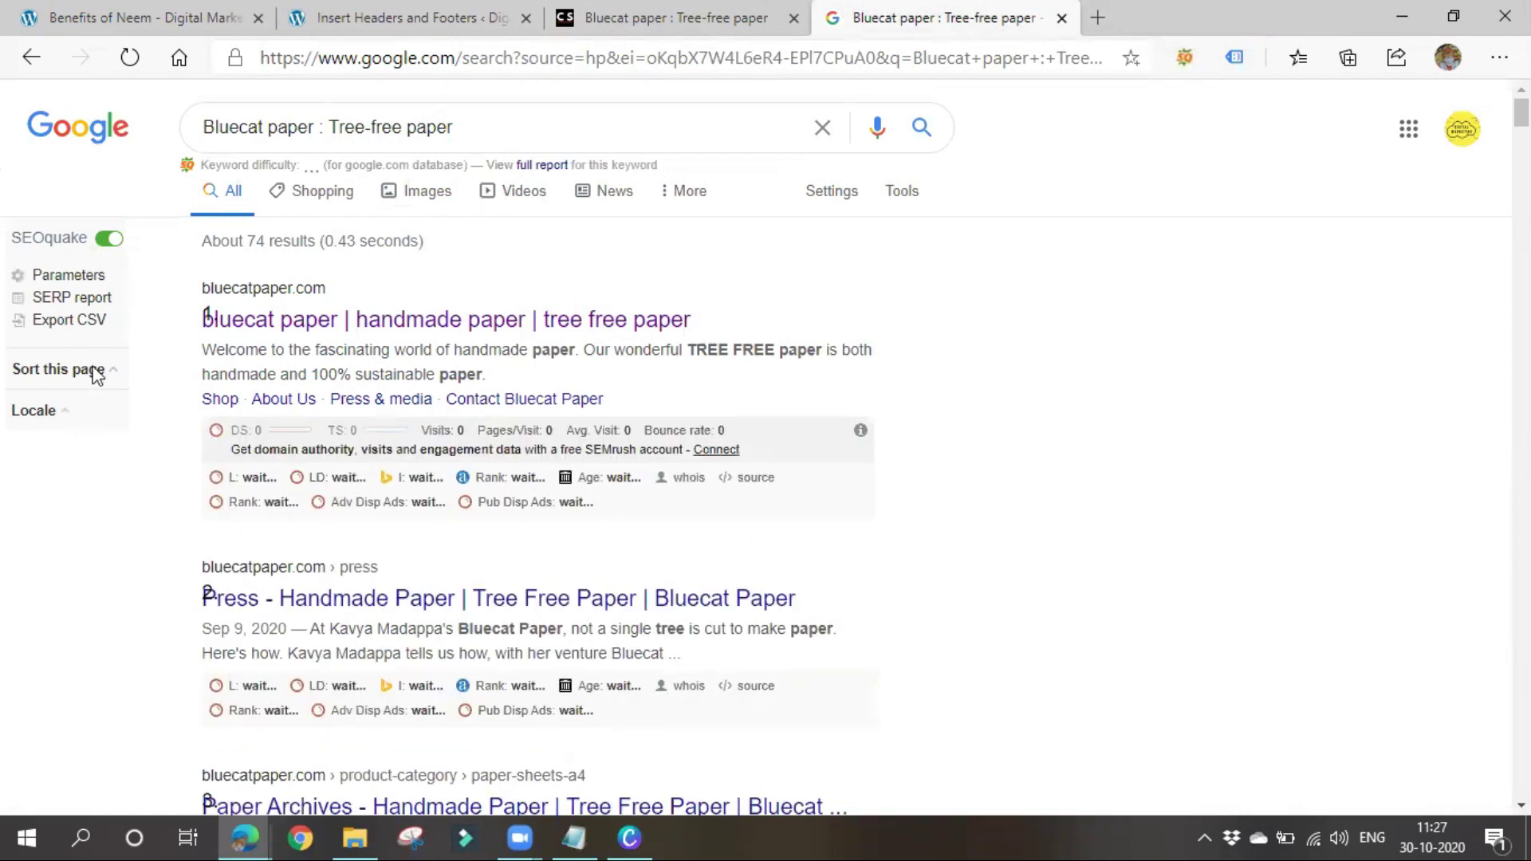
Scroll through the results to see SEOquake metrics like Rank 808K and Age 2018|05|05
scroll(393, 513, "down", 3)
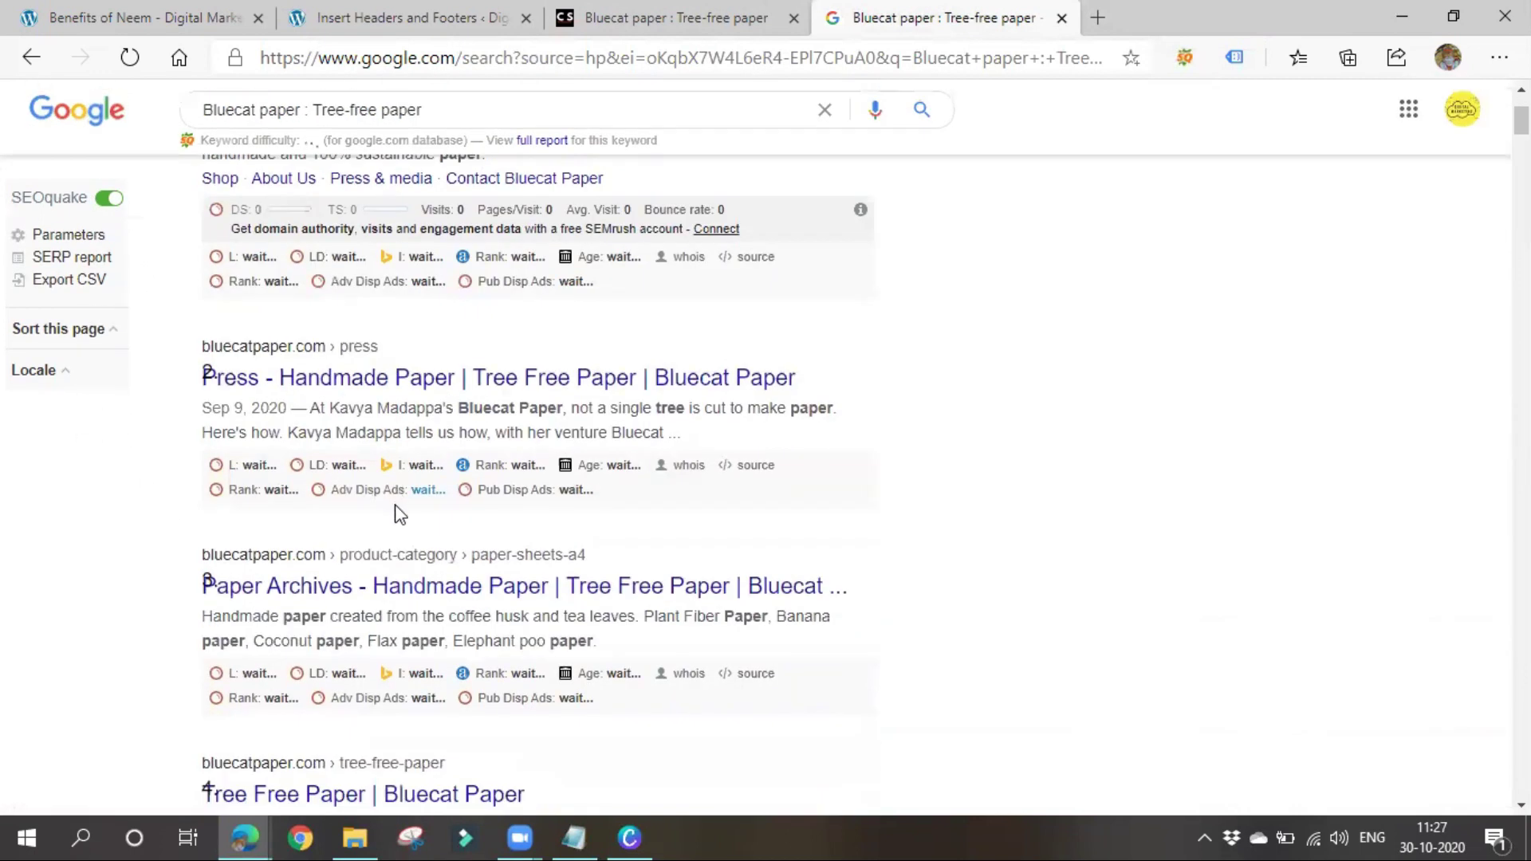
scroll(327, 493, "up", 3)
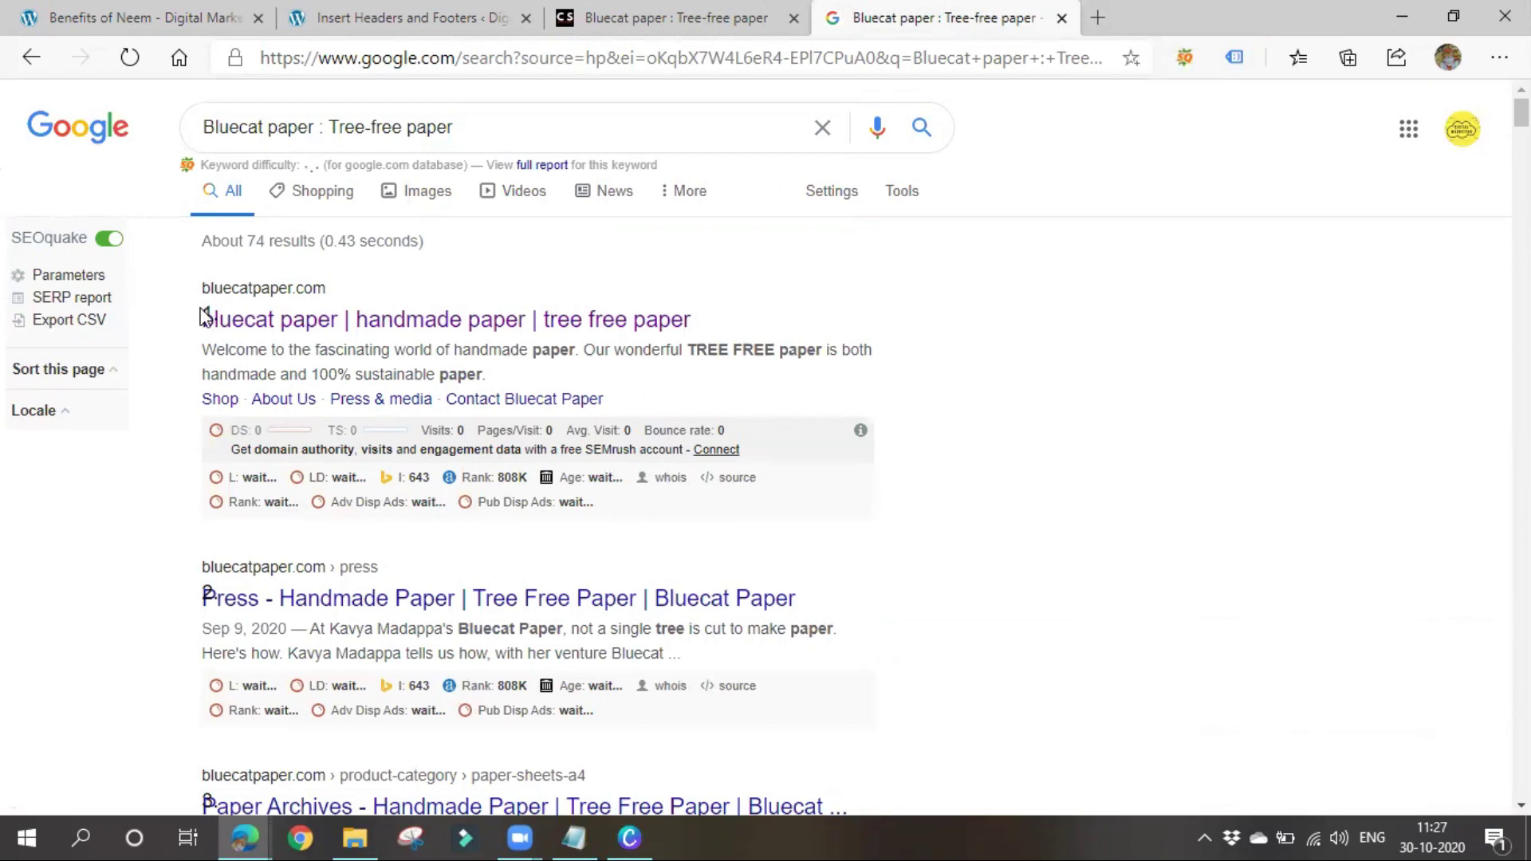
left_click_drag(204, 315, 212, 288)
left_click(943, 462)
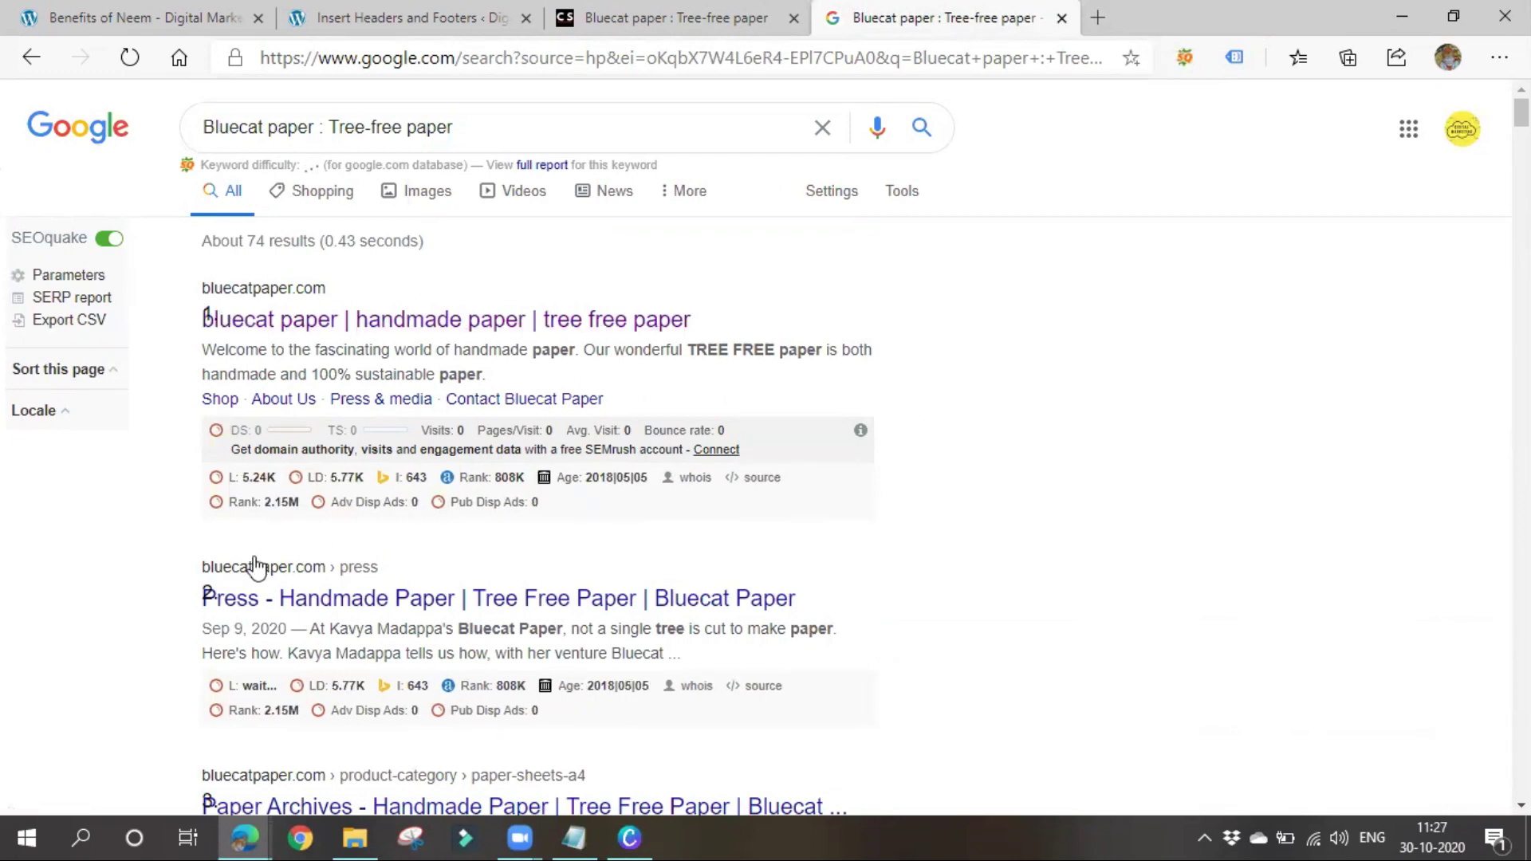
left_click_drag(170, 588, 279, 598)
left_click(1066, 615)
scroll(875, 577, "down", 2)
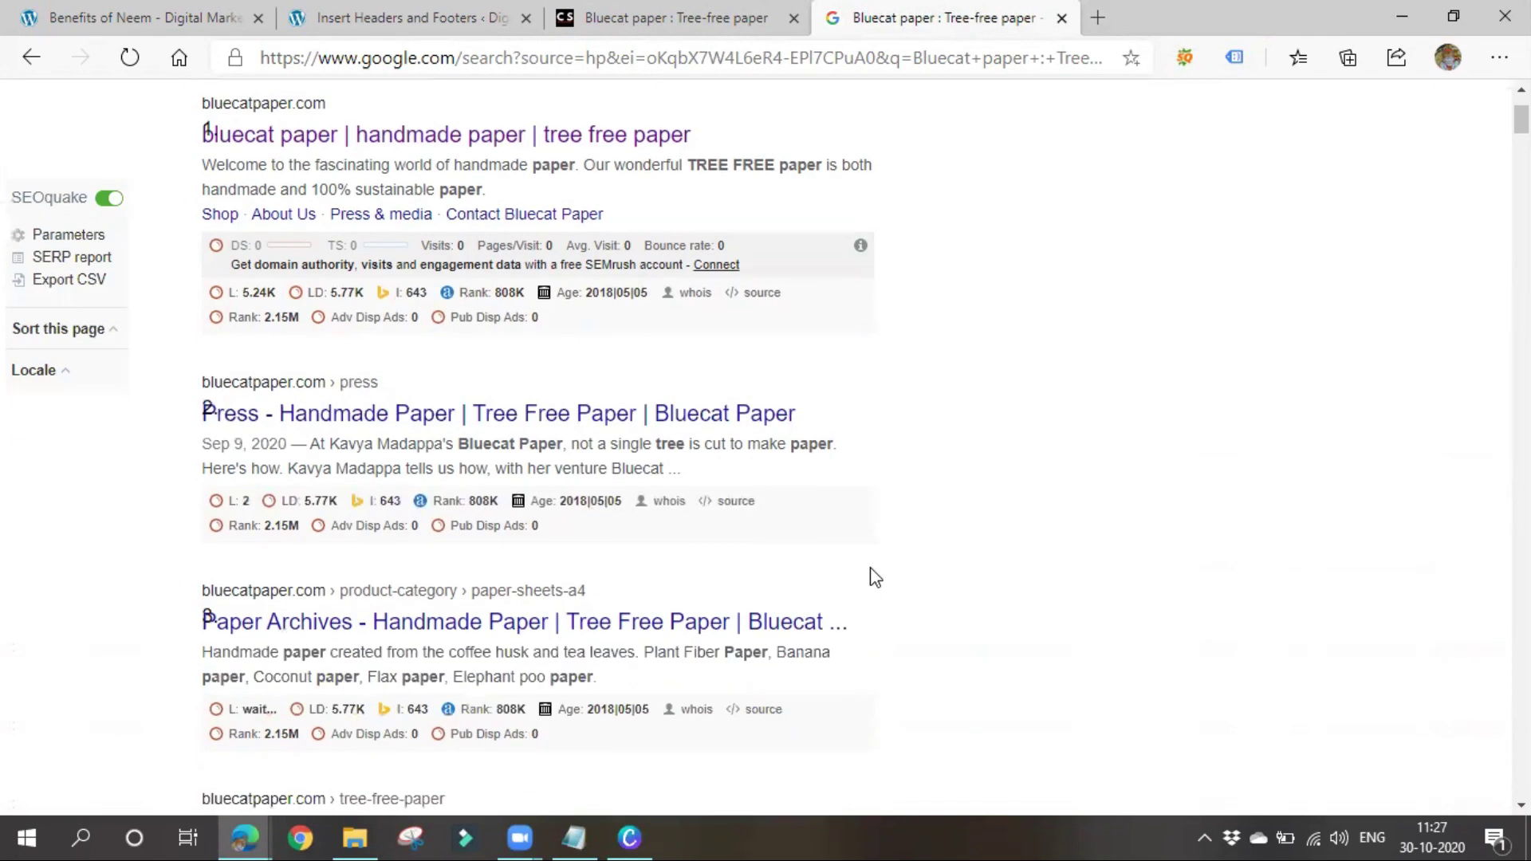
scroll(875, 577, "down", 10)
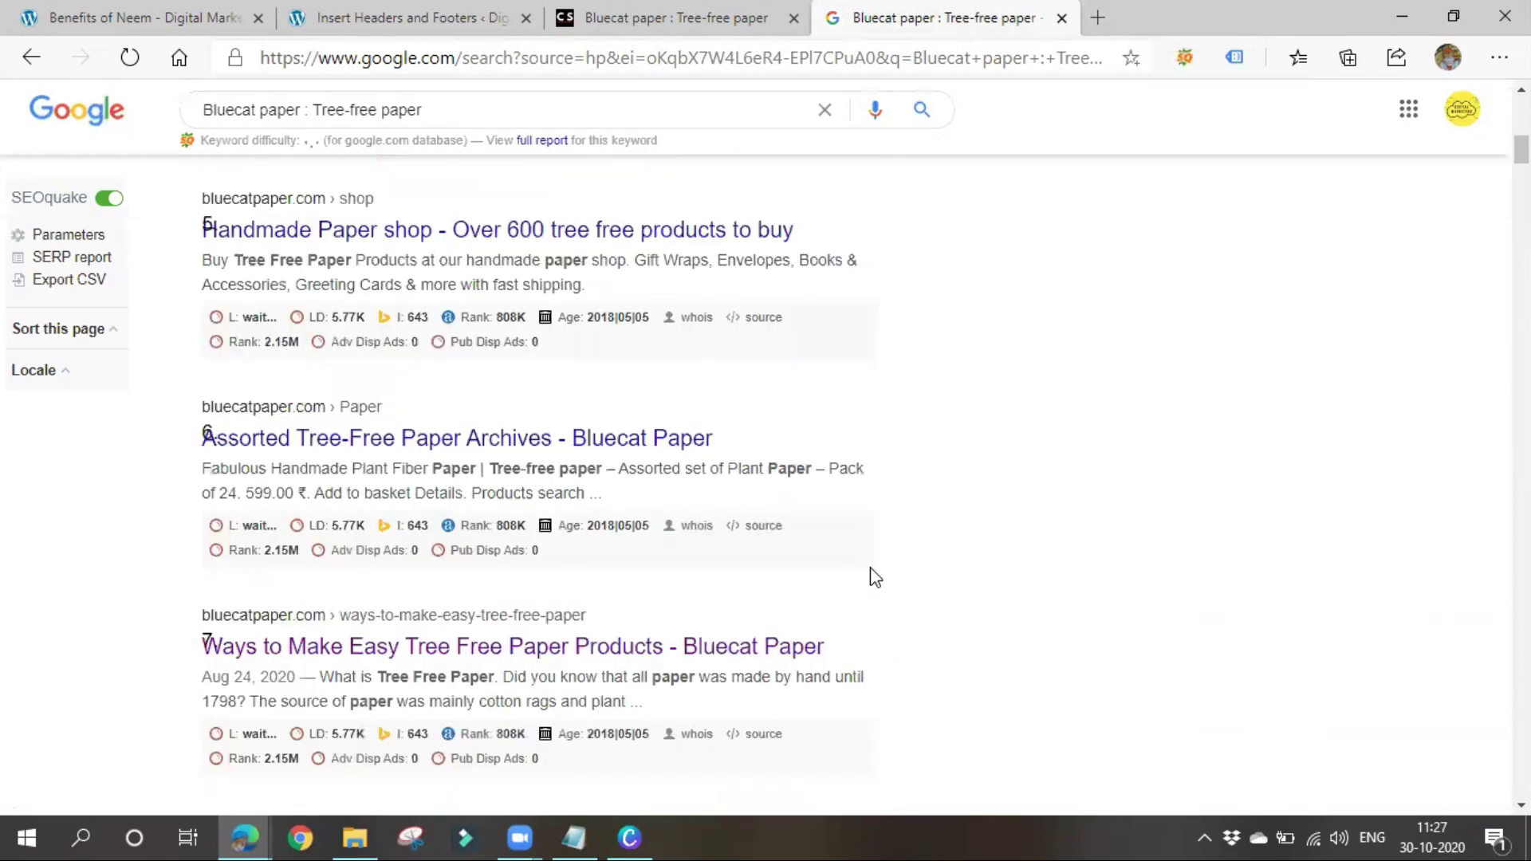
scroll(875, 578, "down", 11)
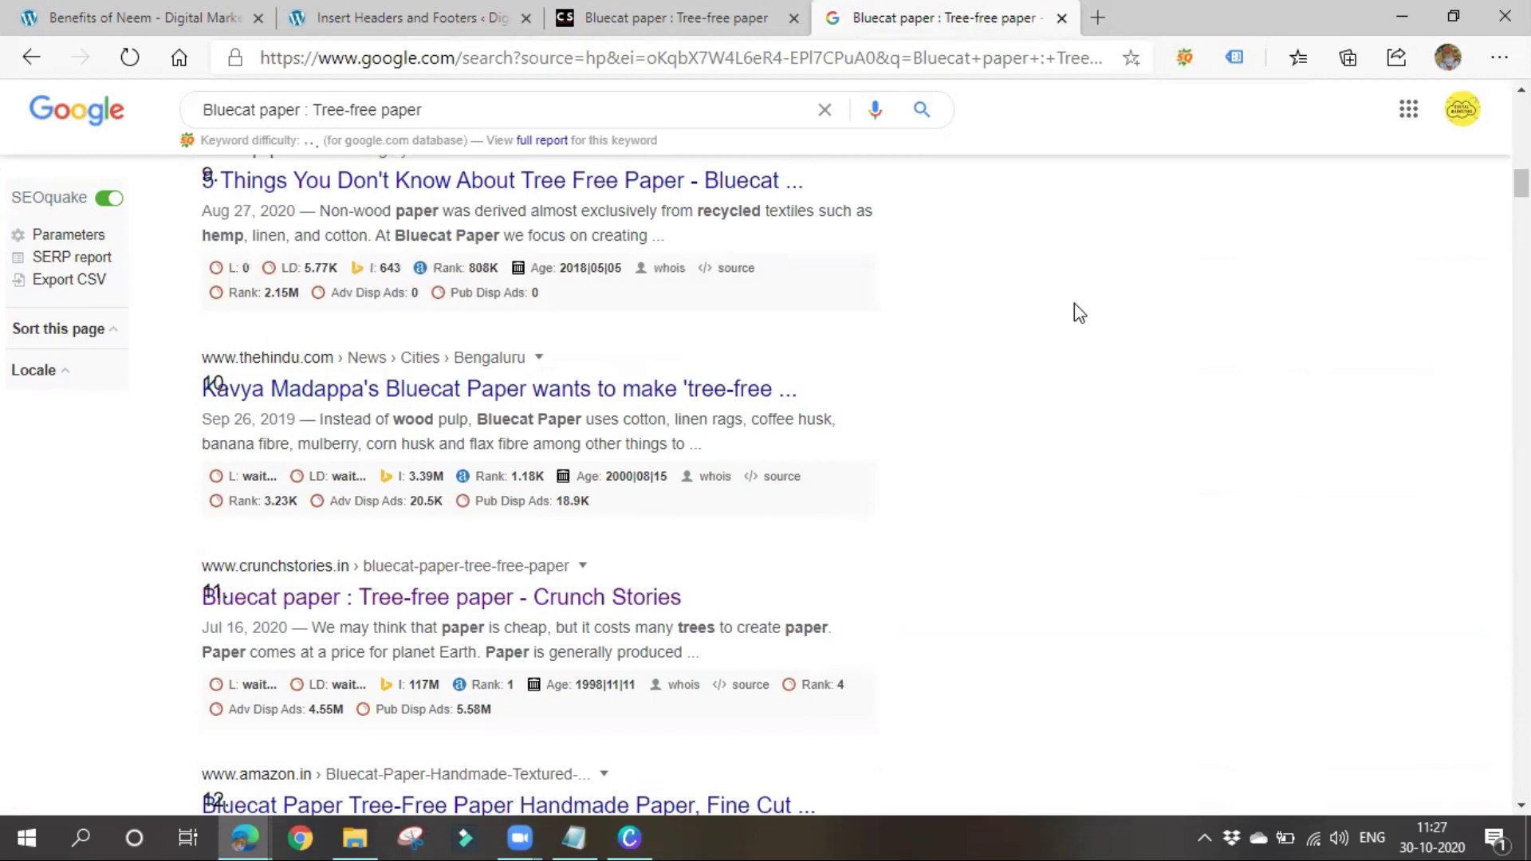
key("ctrl+f")
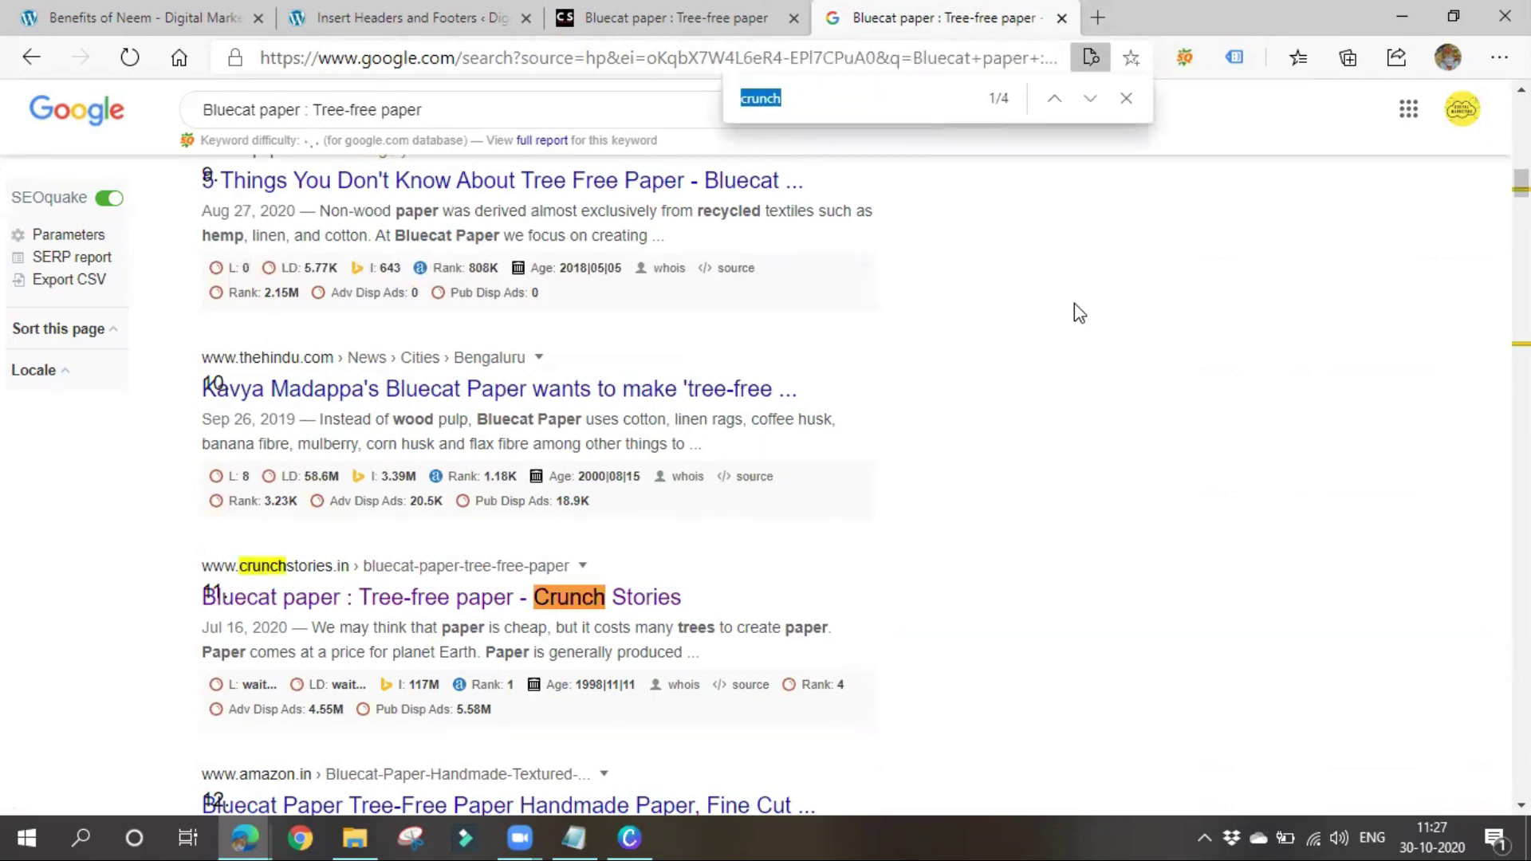
left_click_drag(140, 597, 308, 606)
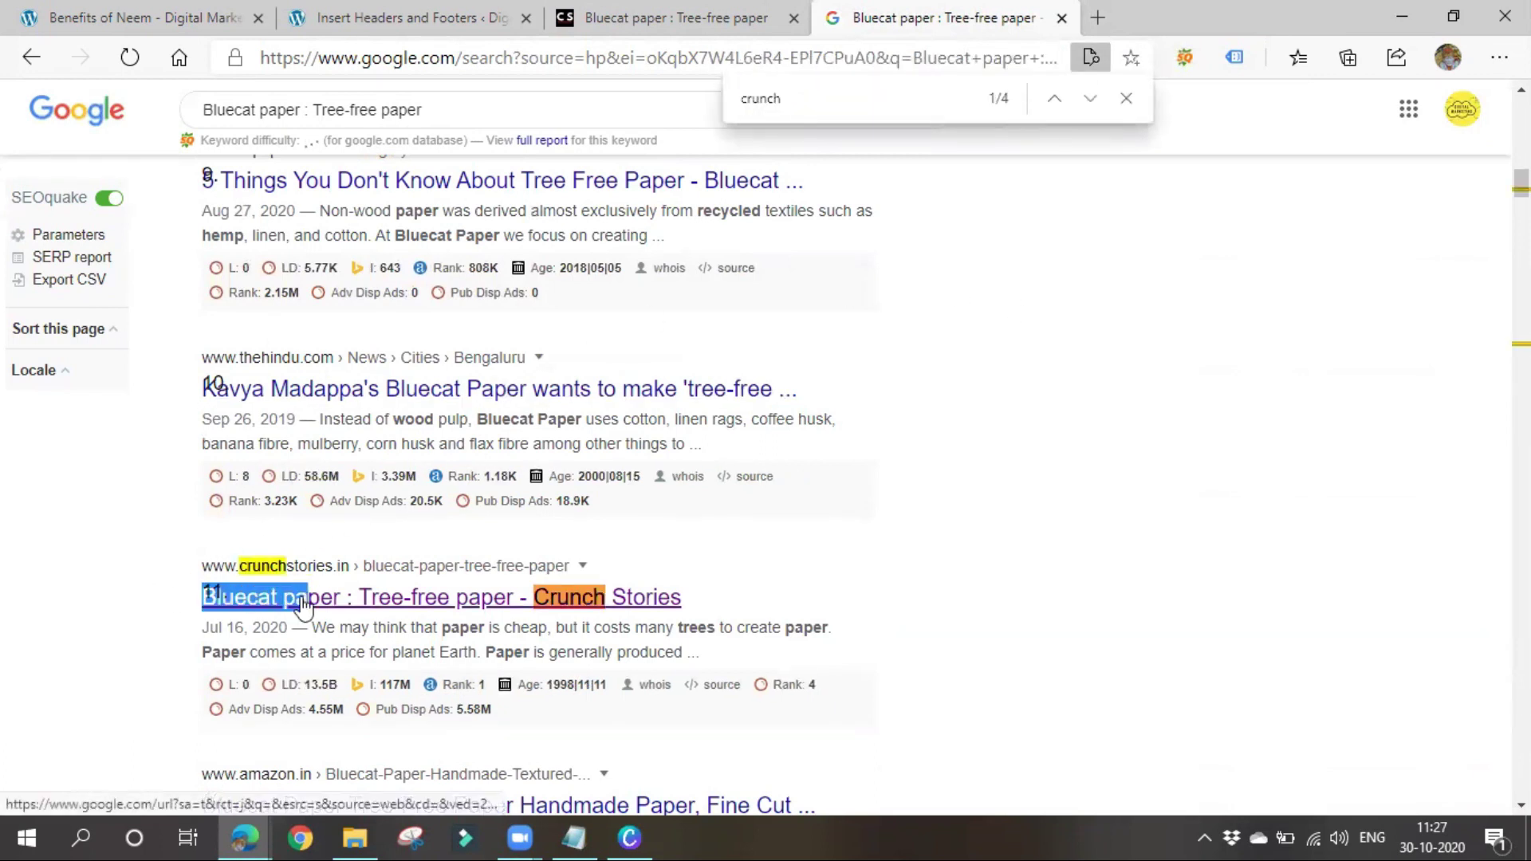
left_click(1087, 503)
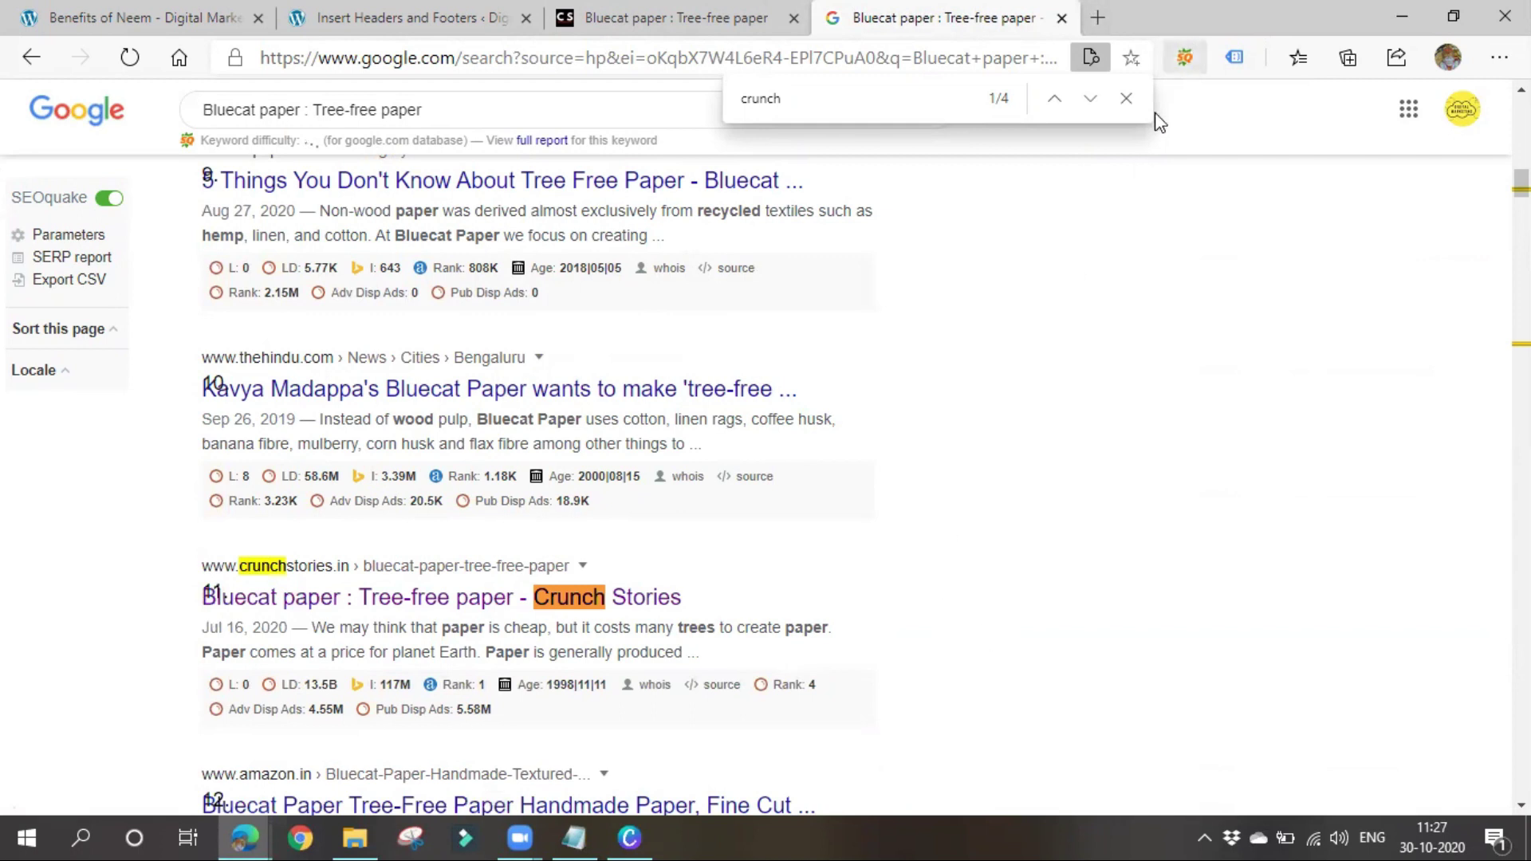
left_click(1126, 98)
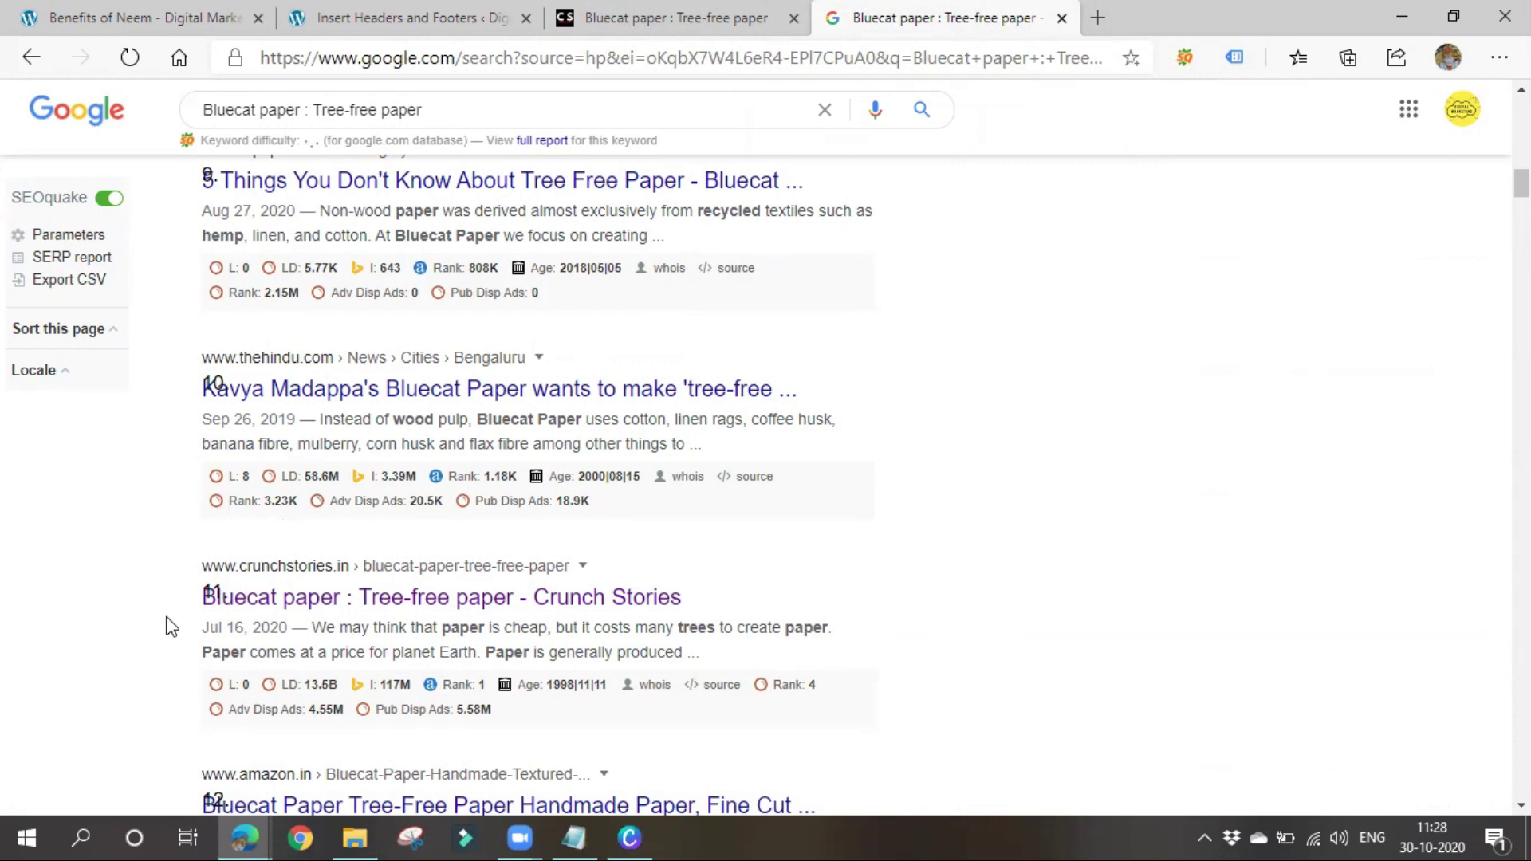
scroll(175, 625, "up", 5)
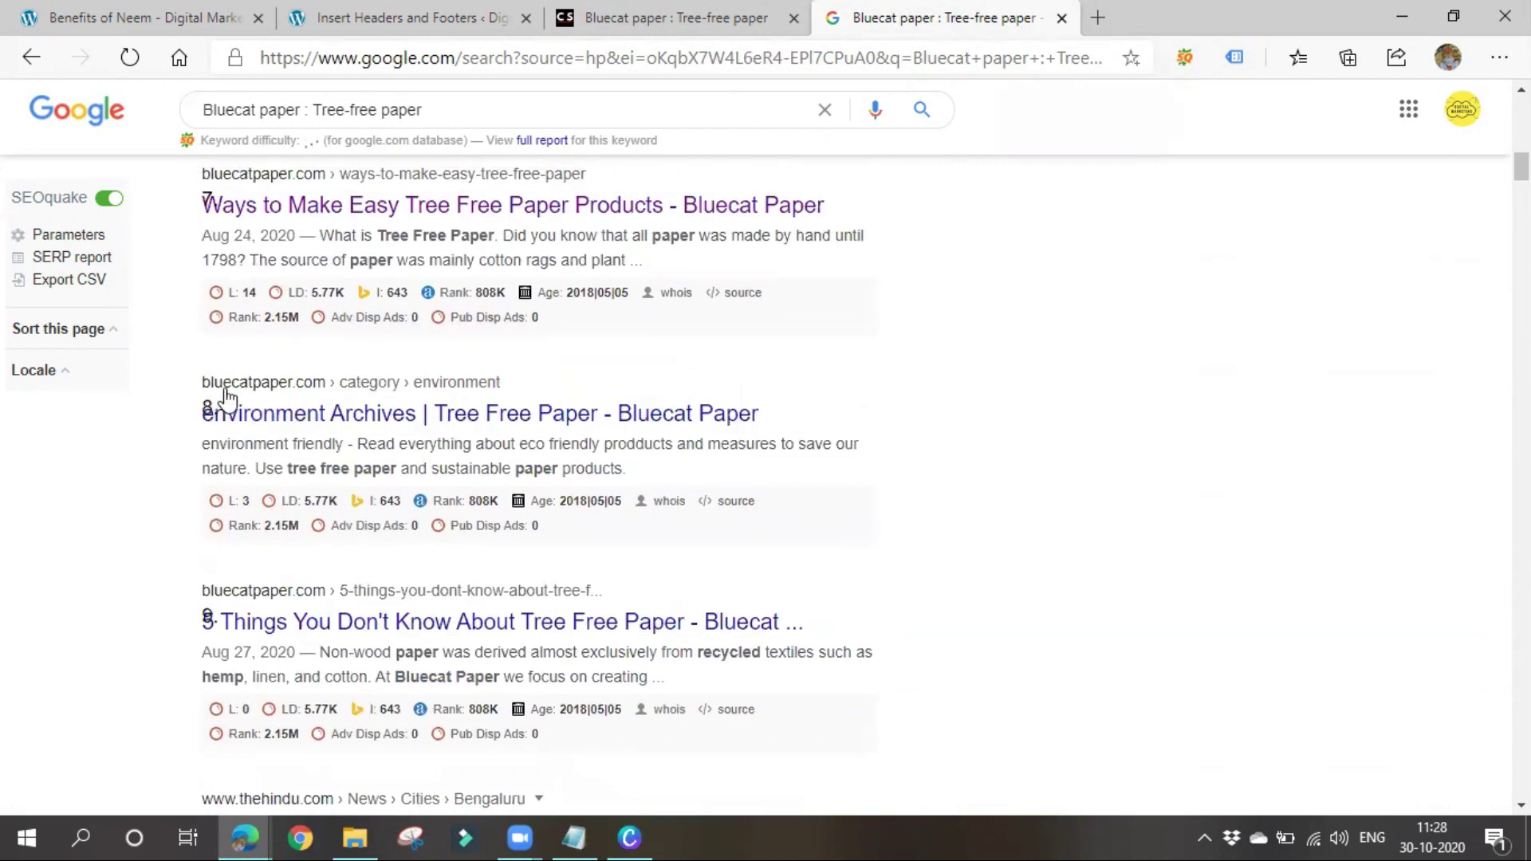
scroll(339, 590, "up", 4)
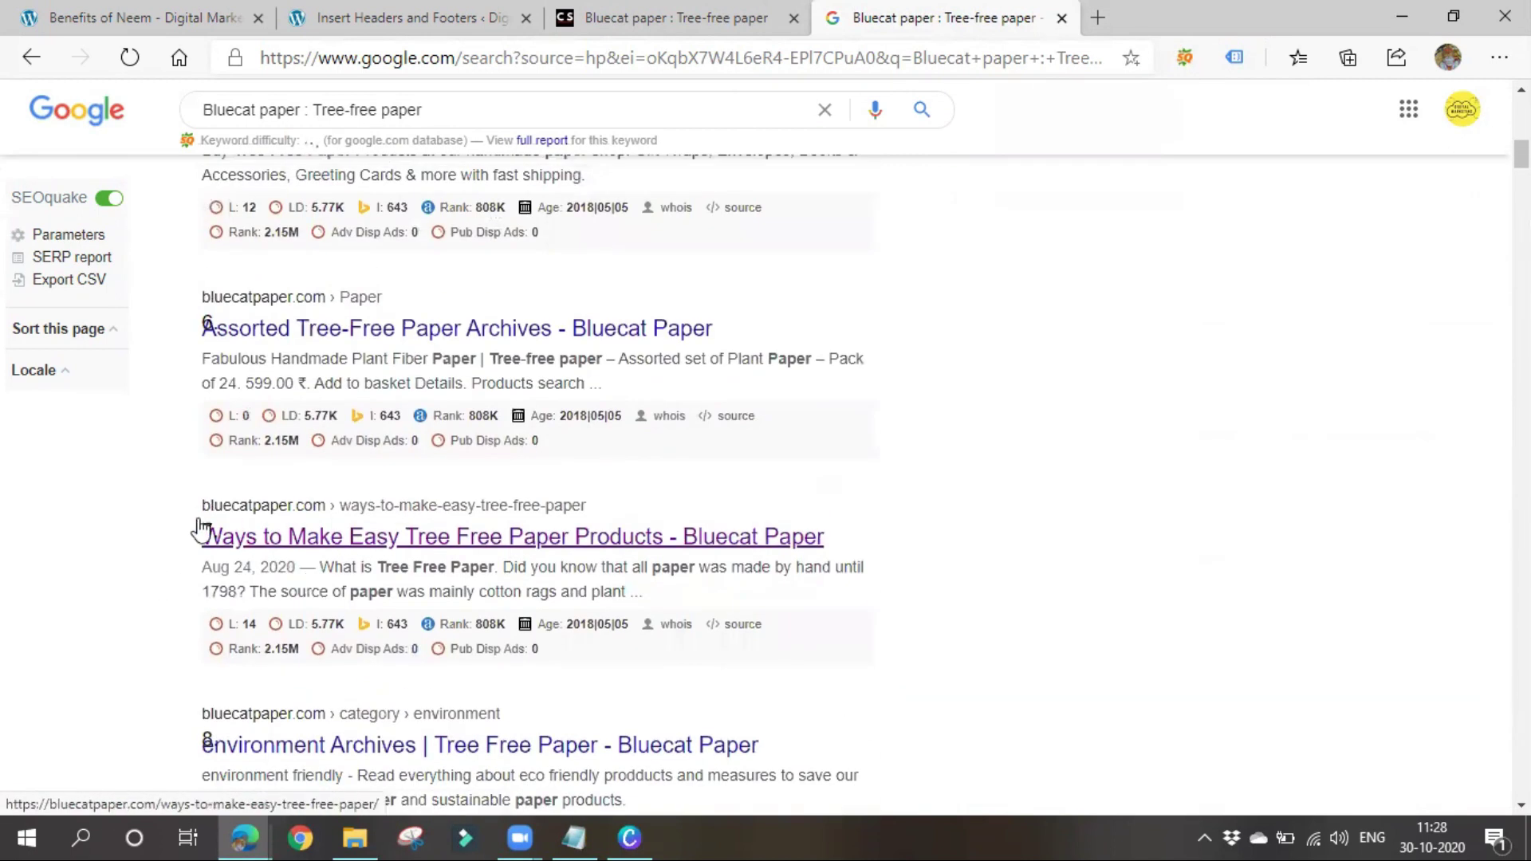
scroll(151, 565, "down", 4)
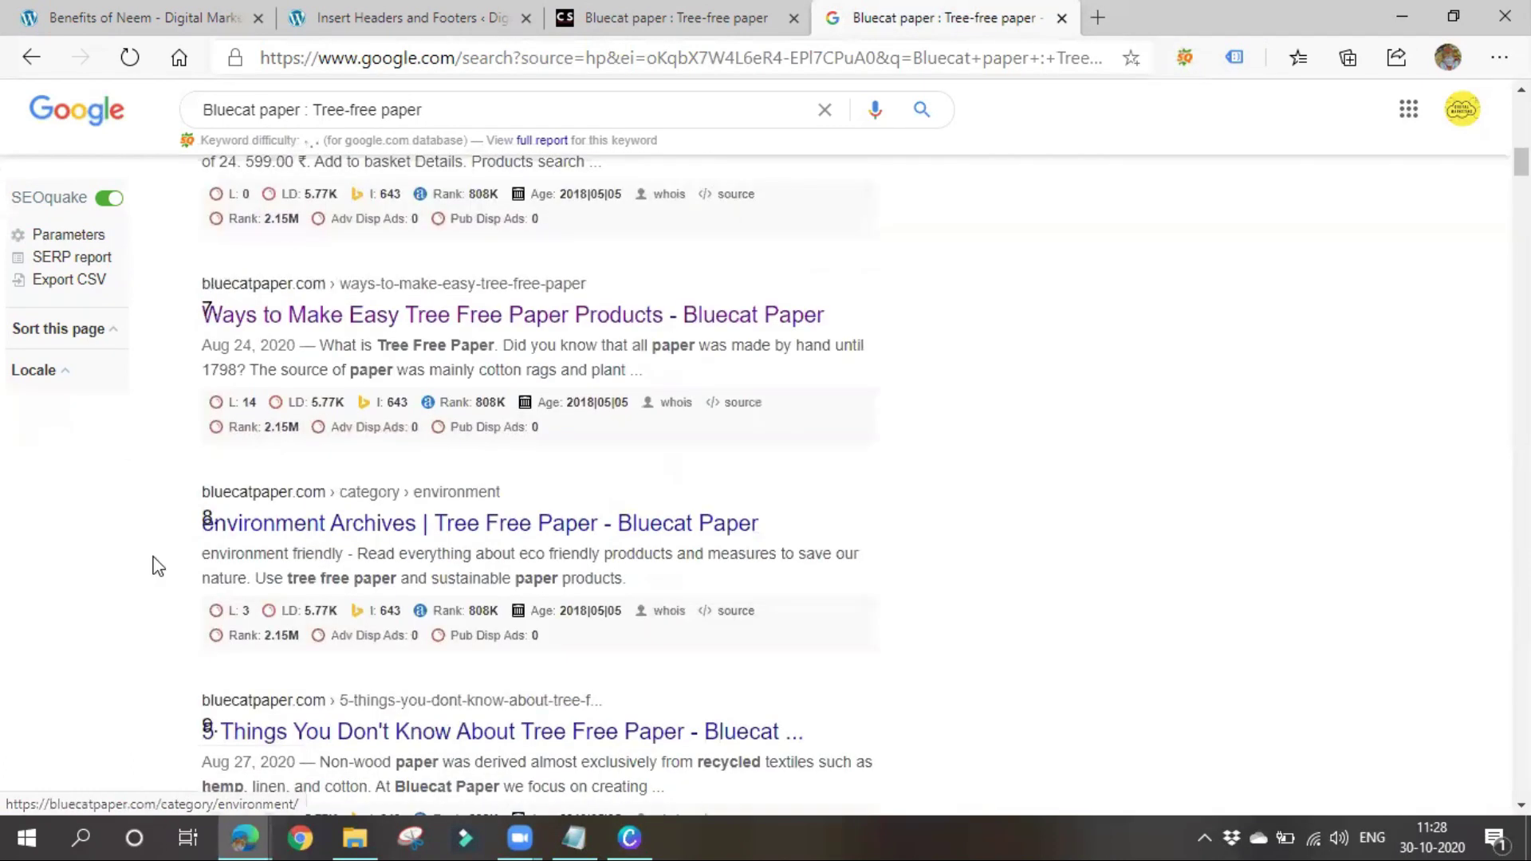
scroll(212, 598, "down", 3)
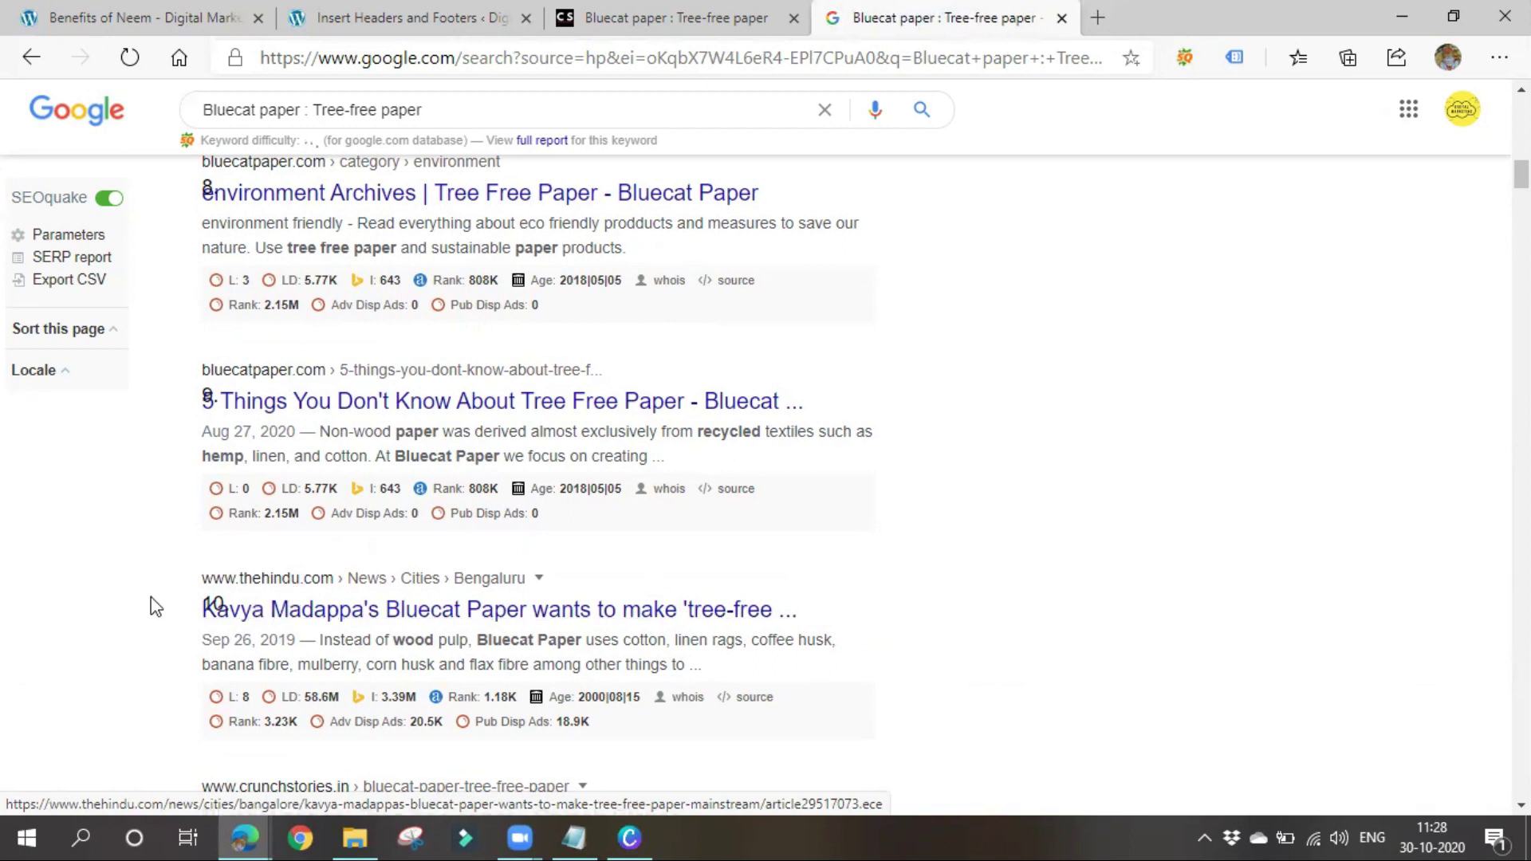
scroll(163, 614, "down", 5)
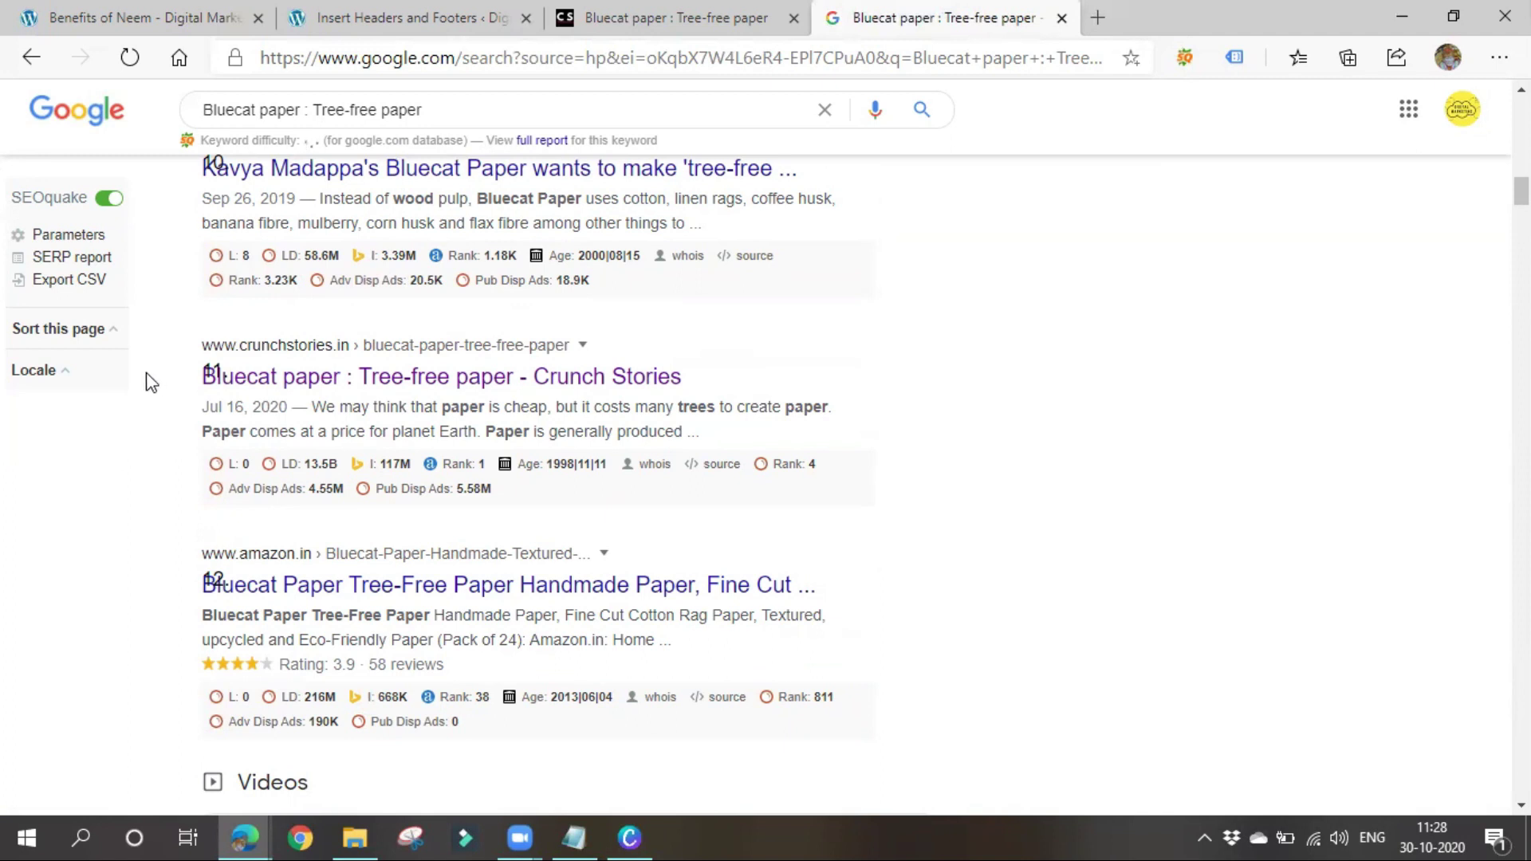
scroll(491, 705, "up", 20)
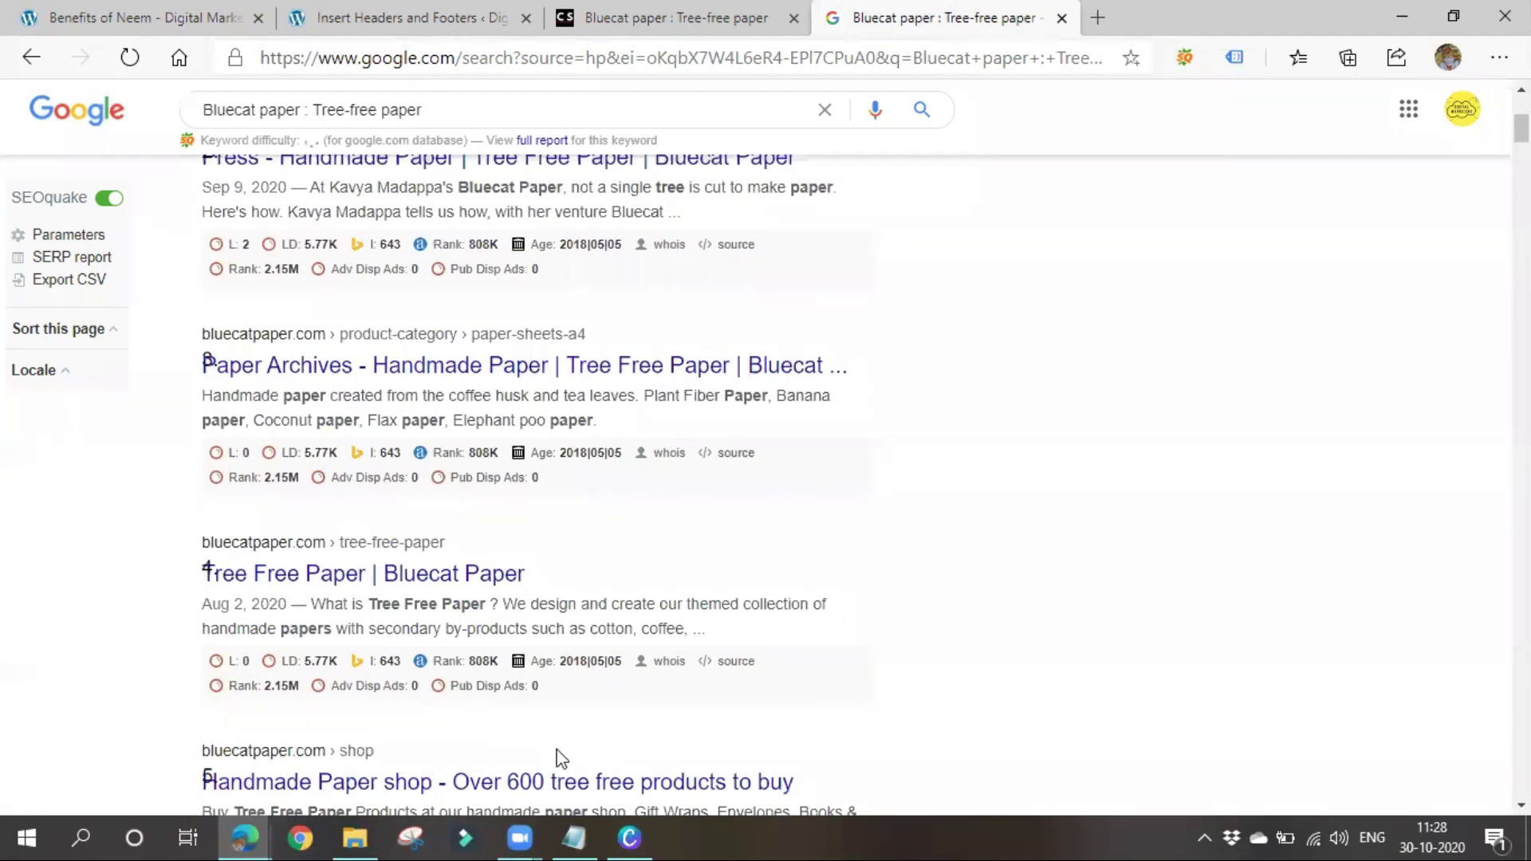
scroll(560, 757, "up", 5)
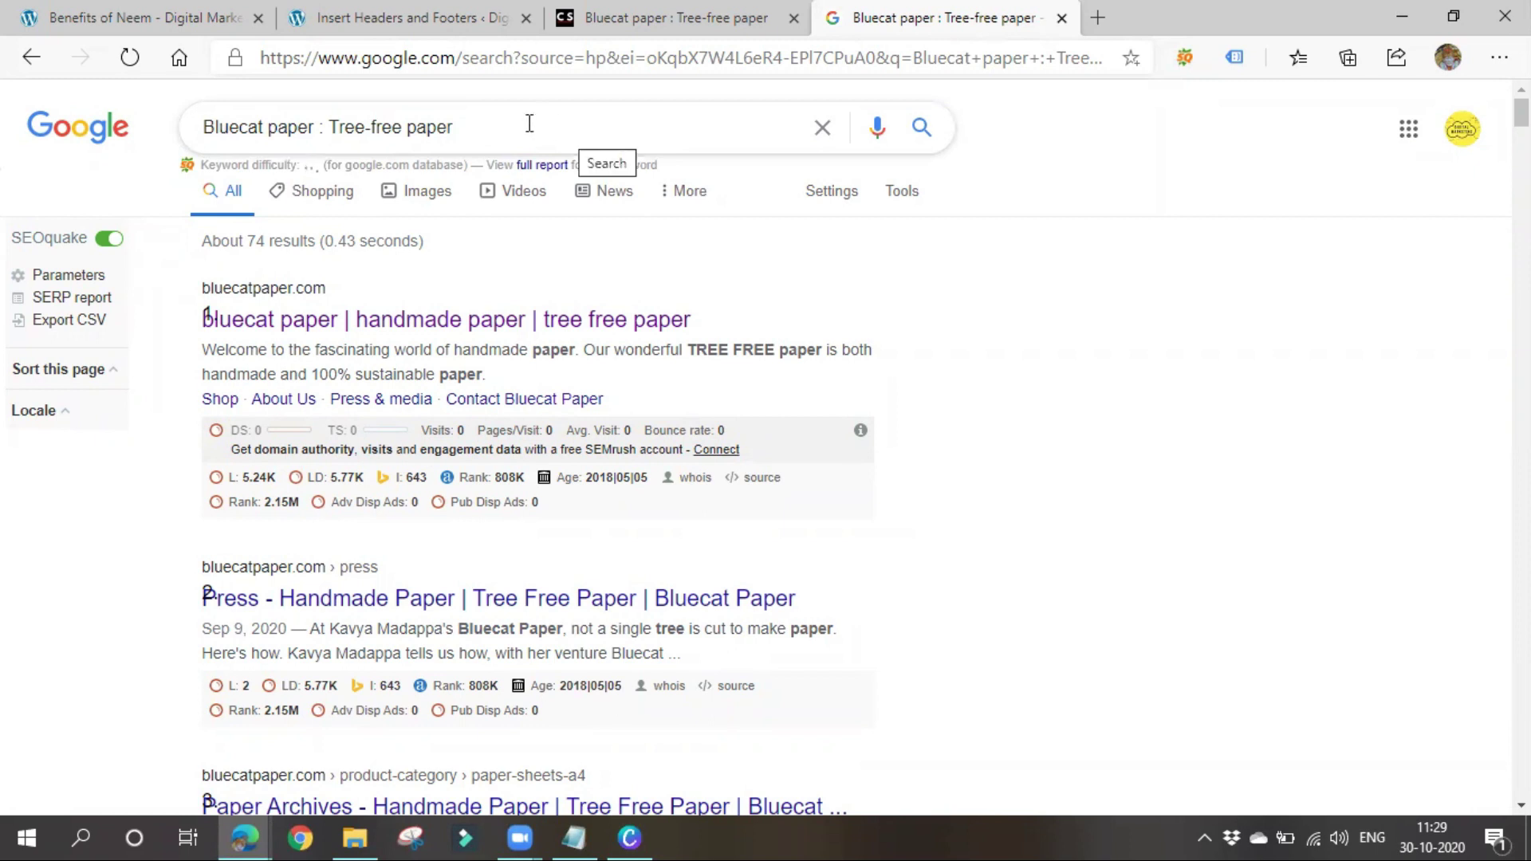
left_click(498, 117)
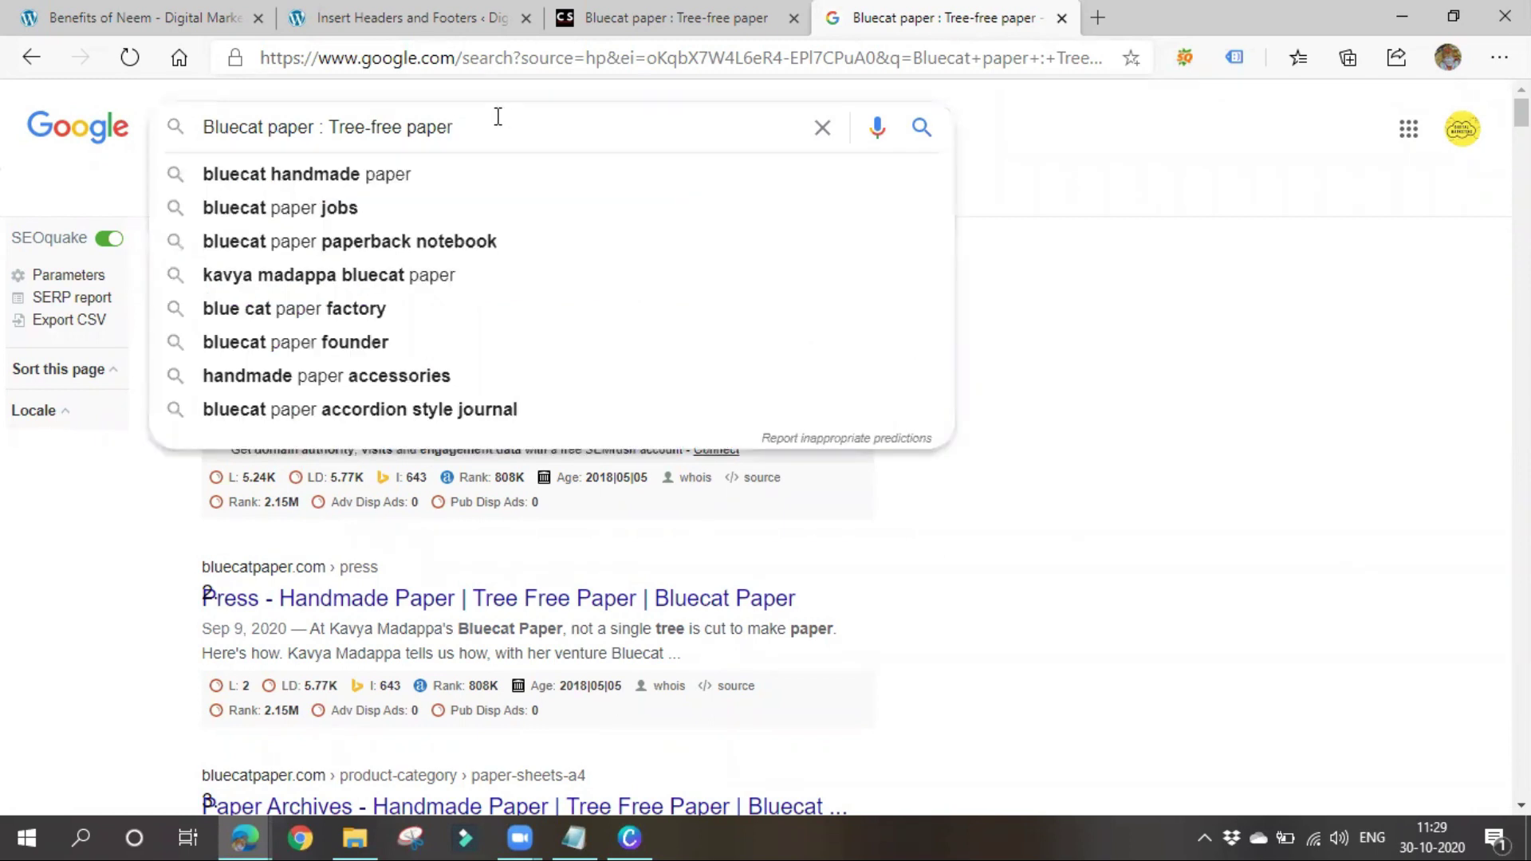
left_click(1243, 289)
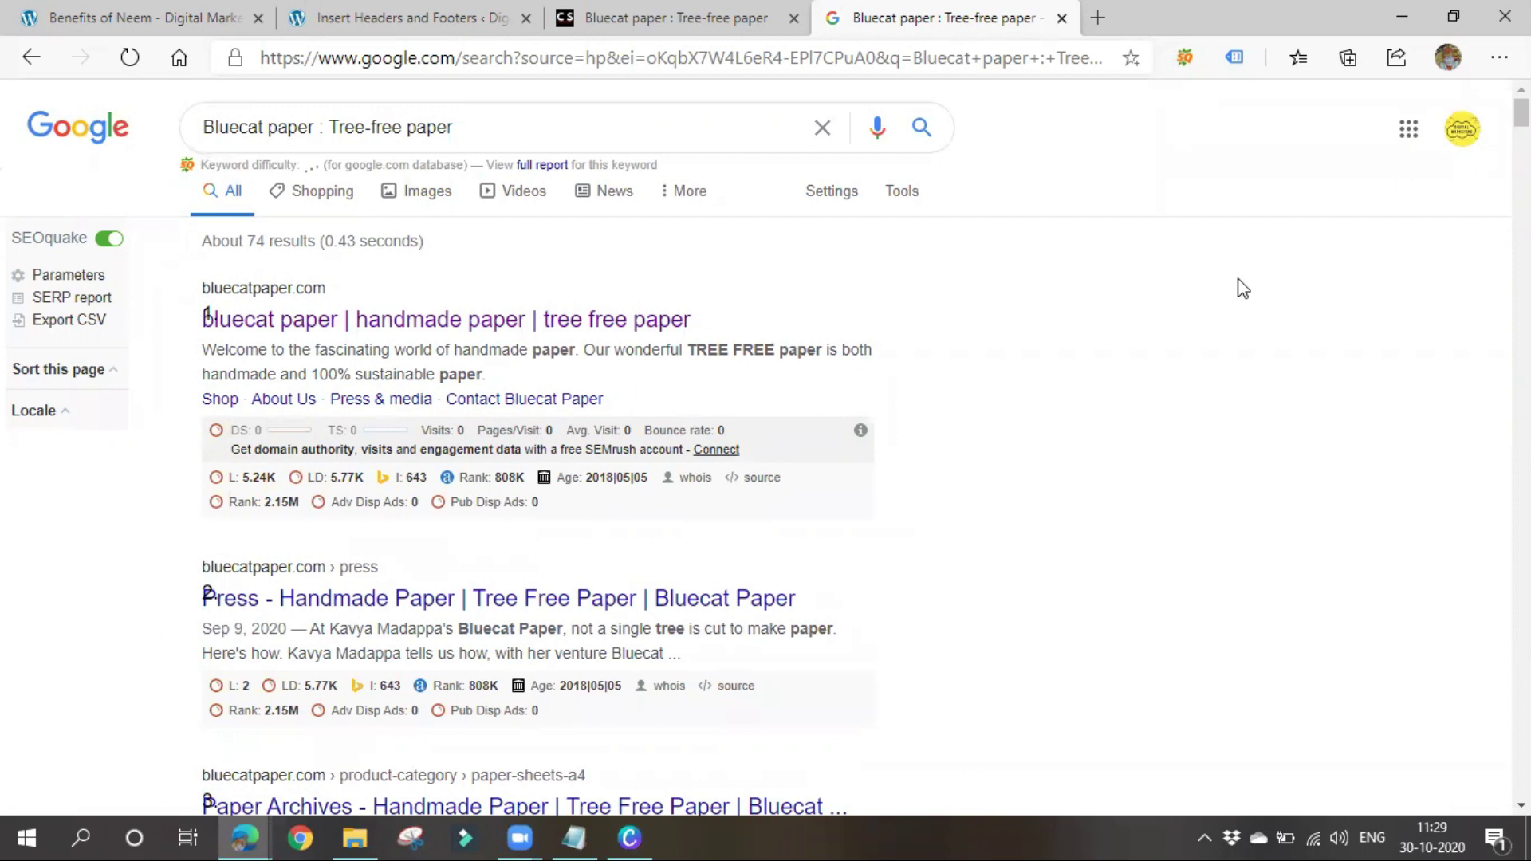
left_click(205, 14)
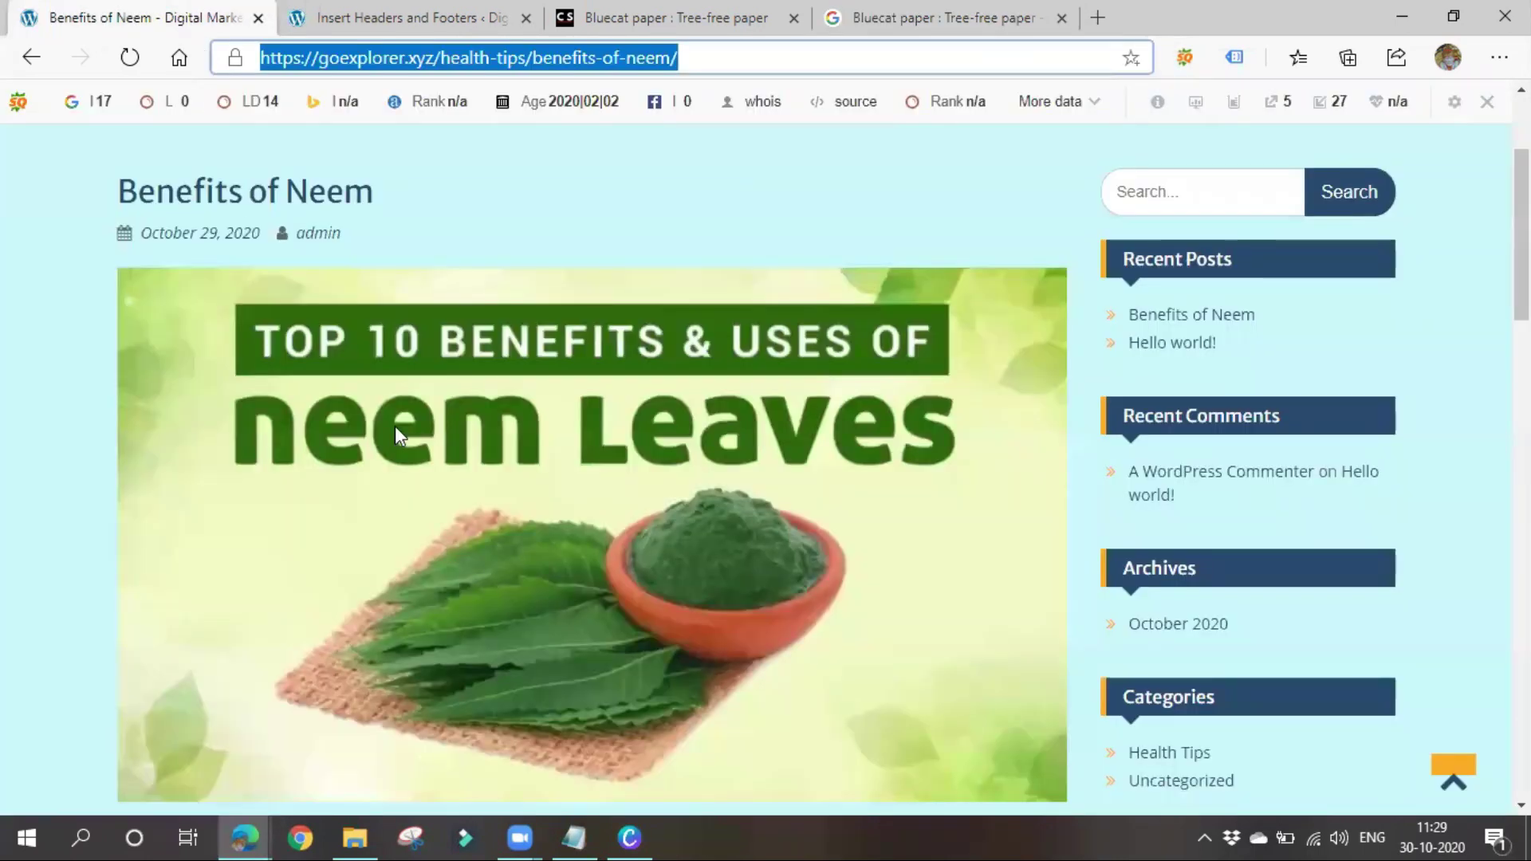
left_click_drag(66, 199, 608, 205)
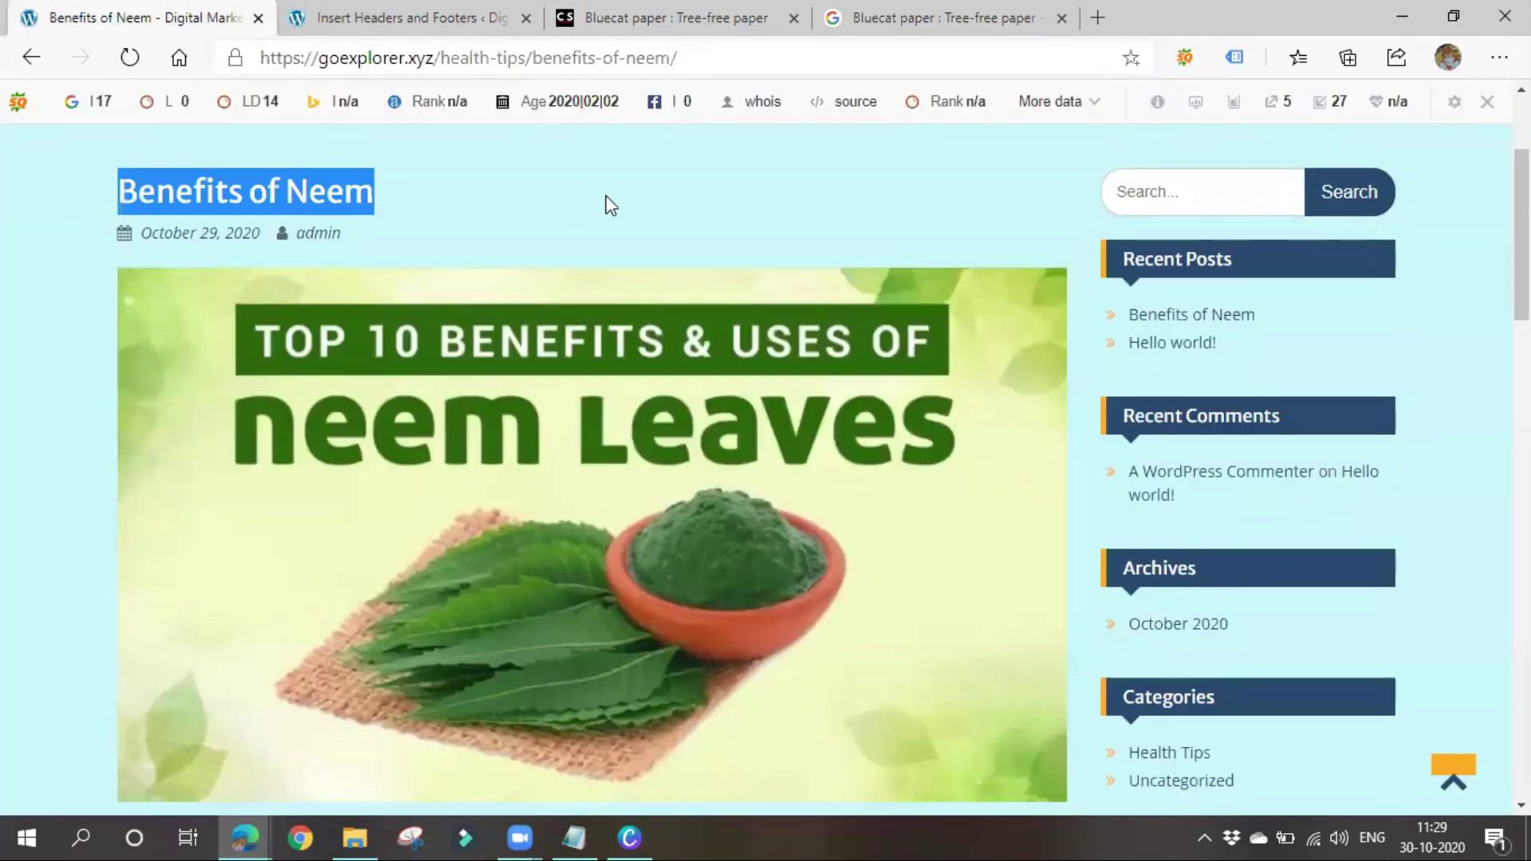
left_click(594, 208)
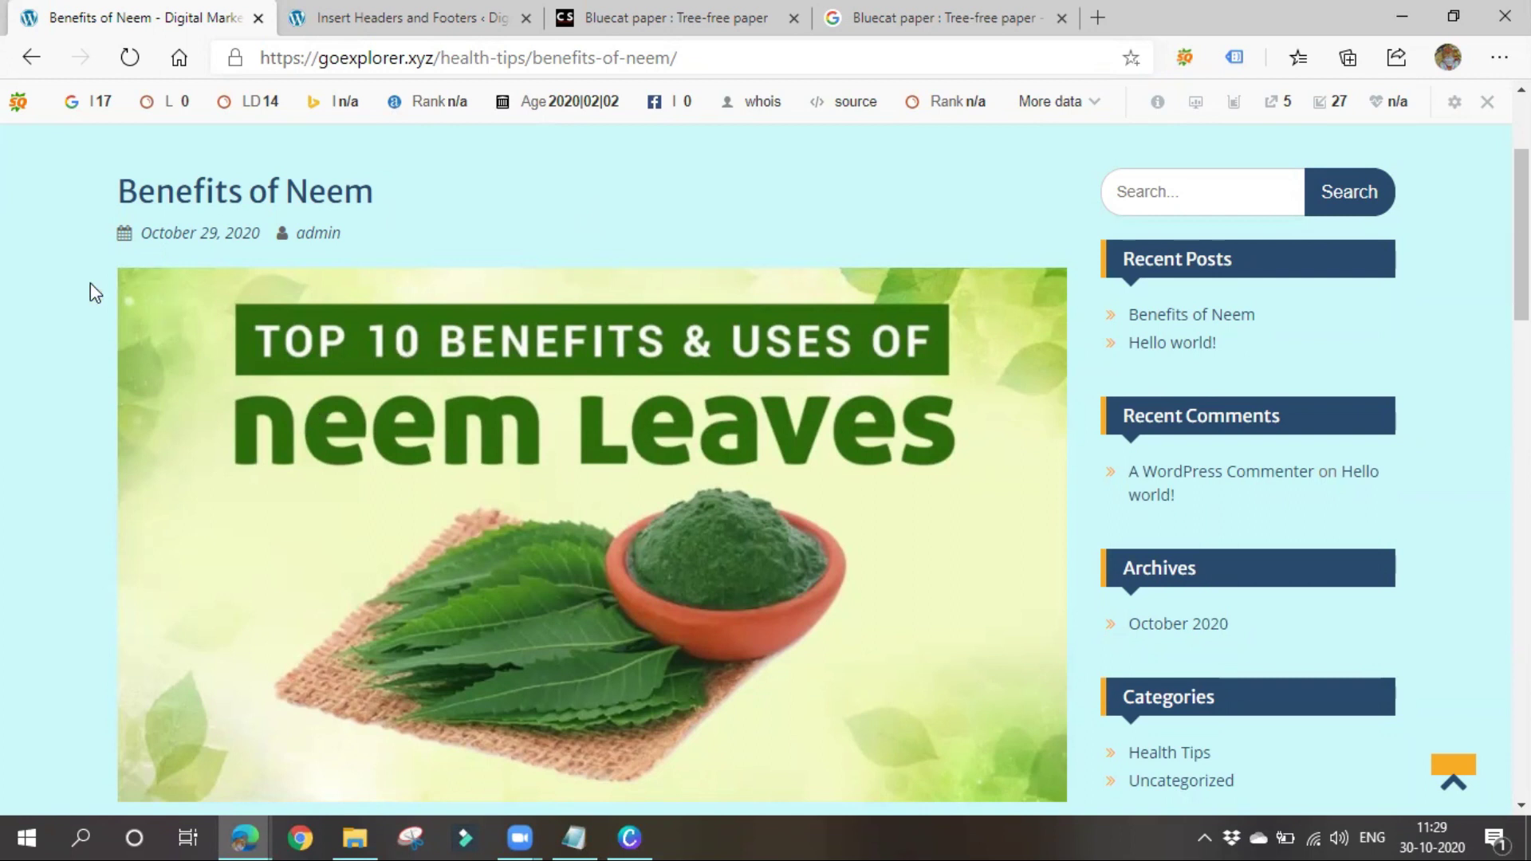
left_click(632, 18)
left_click(381, 15)
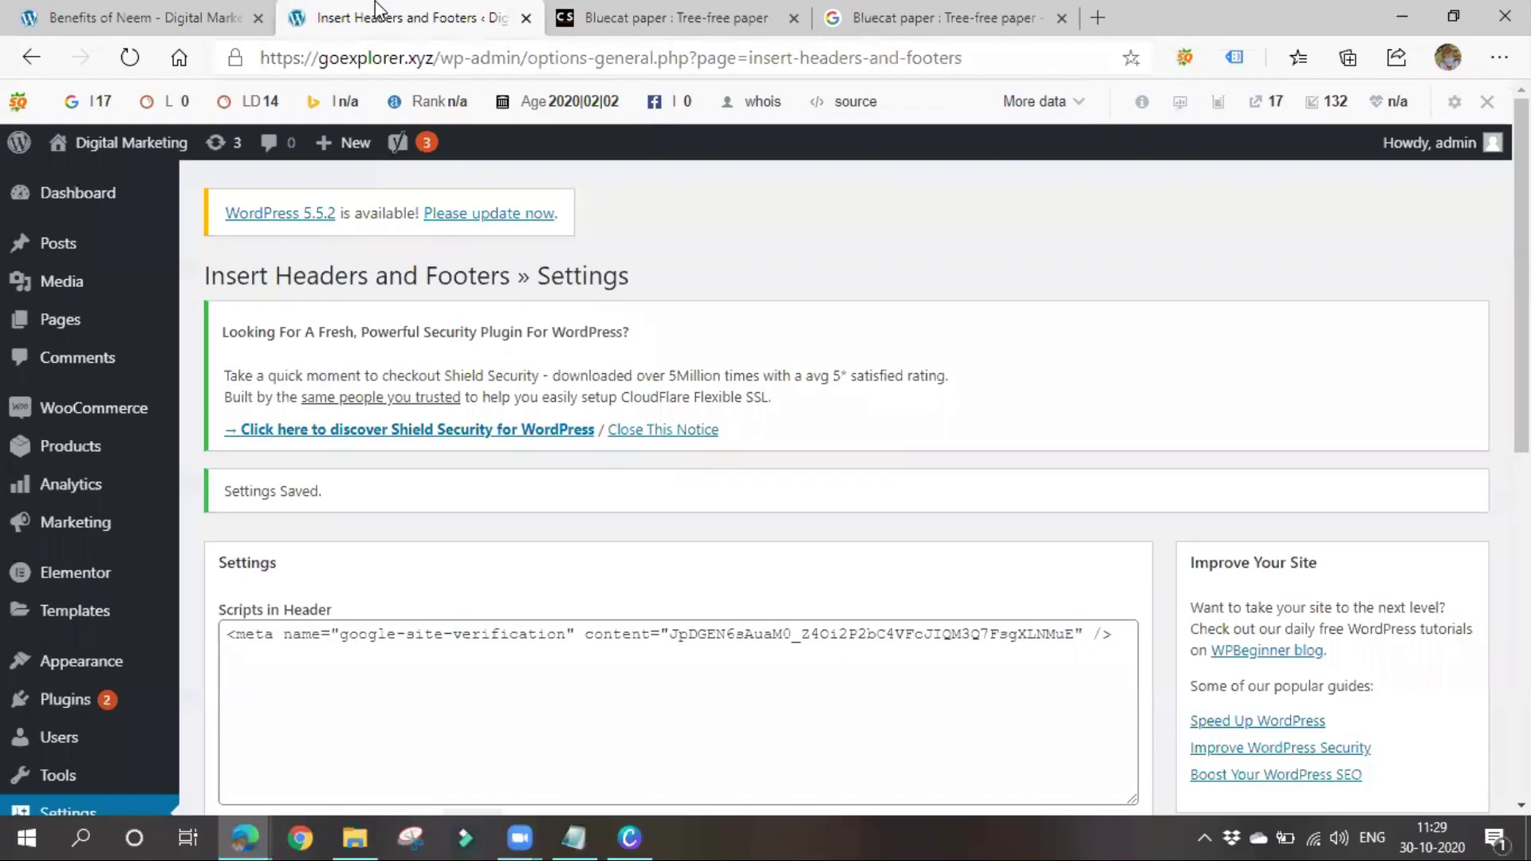
left_click(945, 11)
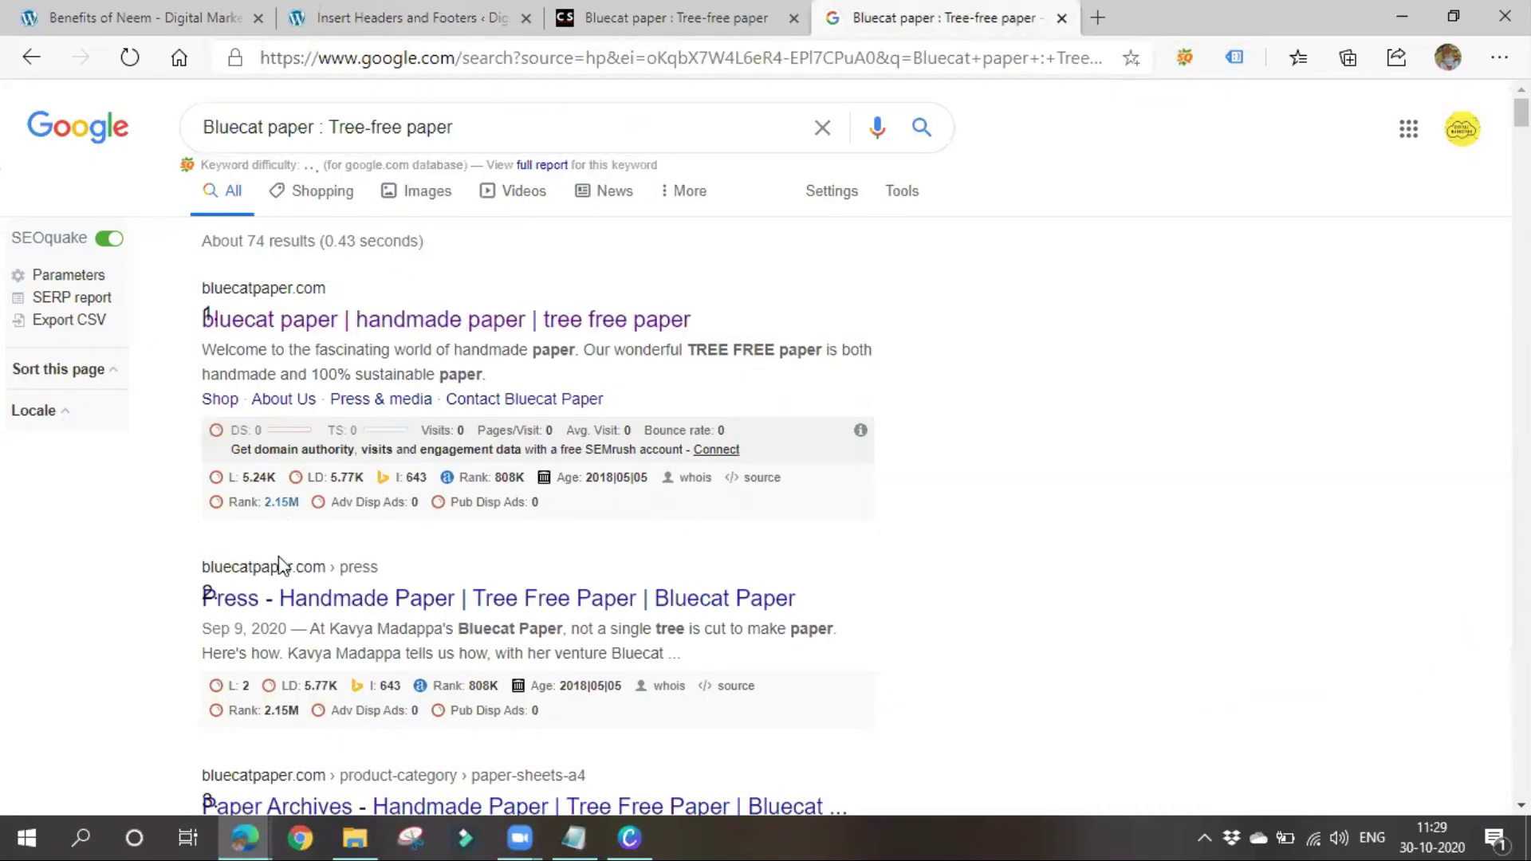
scroll(345, 445, "down", 10)
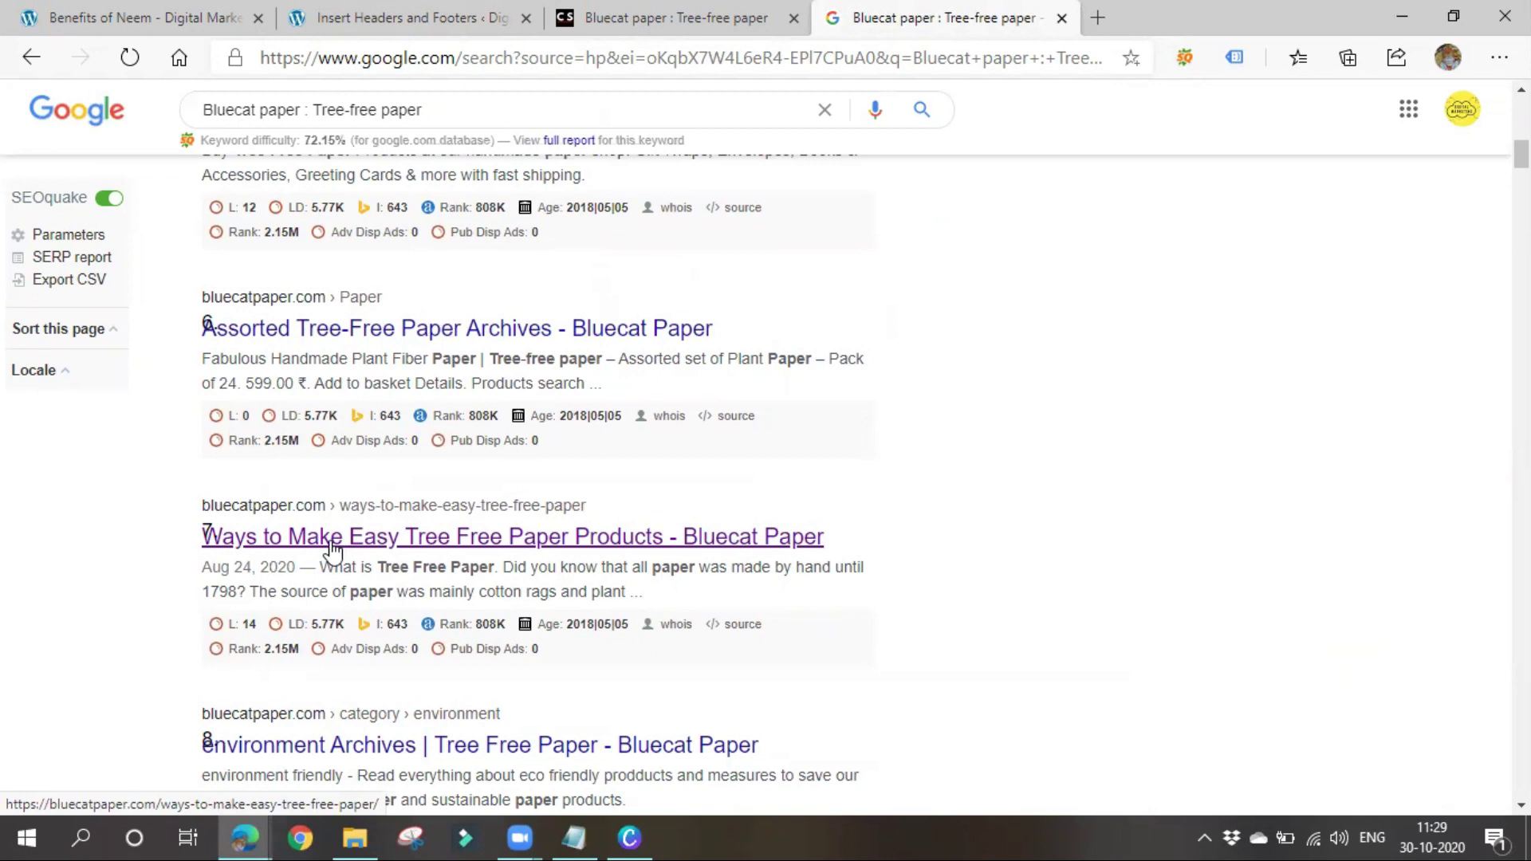
scroll(334, 550, "up", 10)
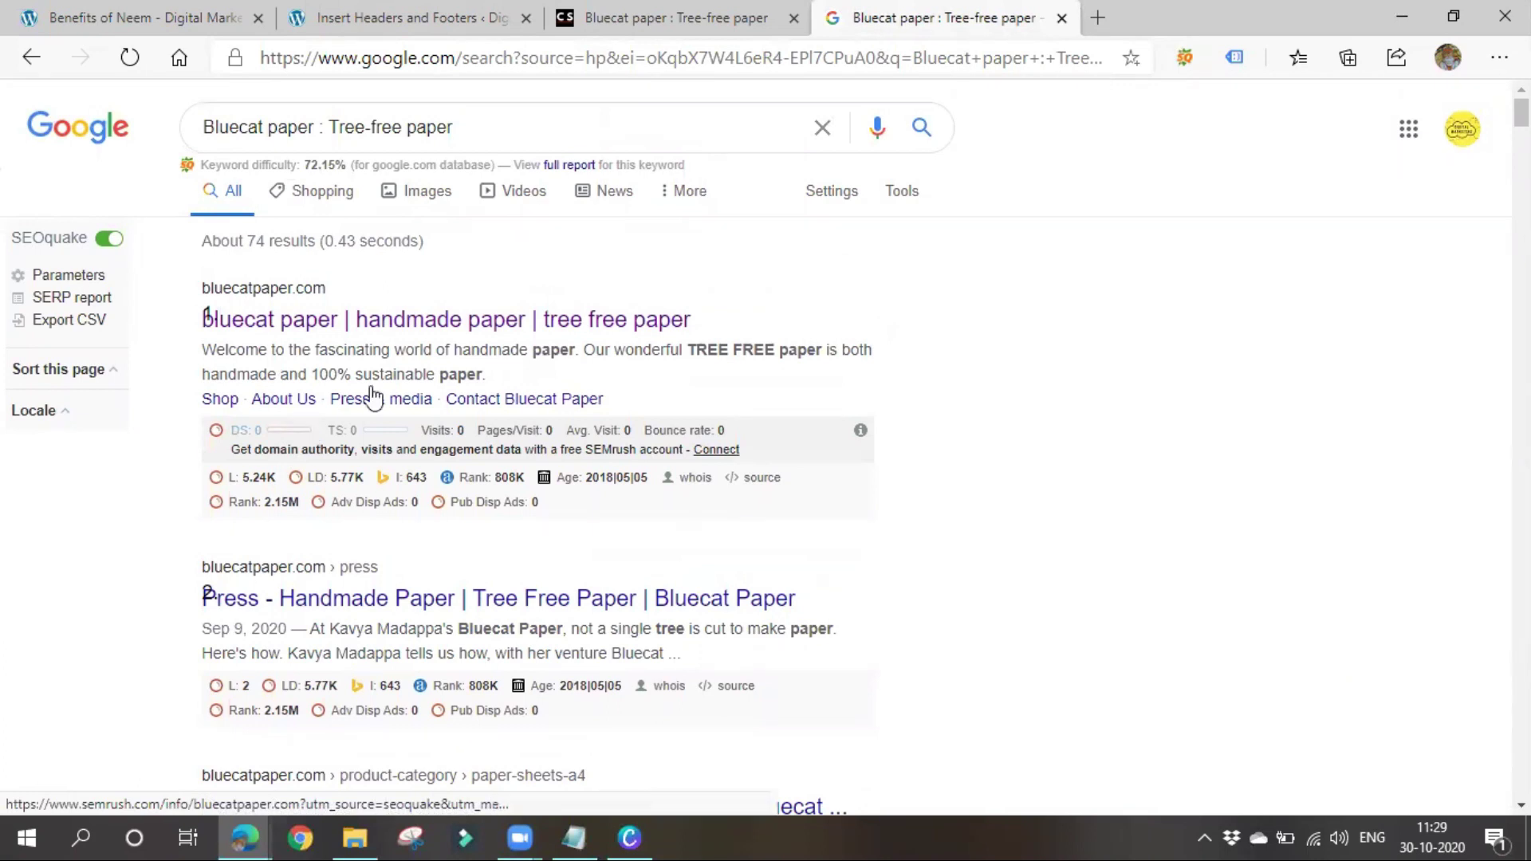
Replace the query with a site:goexplorer.xyz search
left_click(321, 125)
key("ctrl+a")
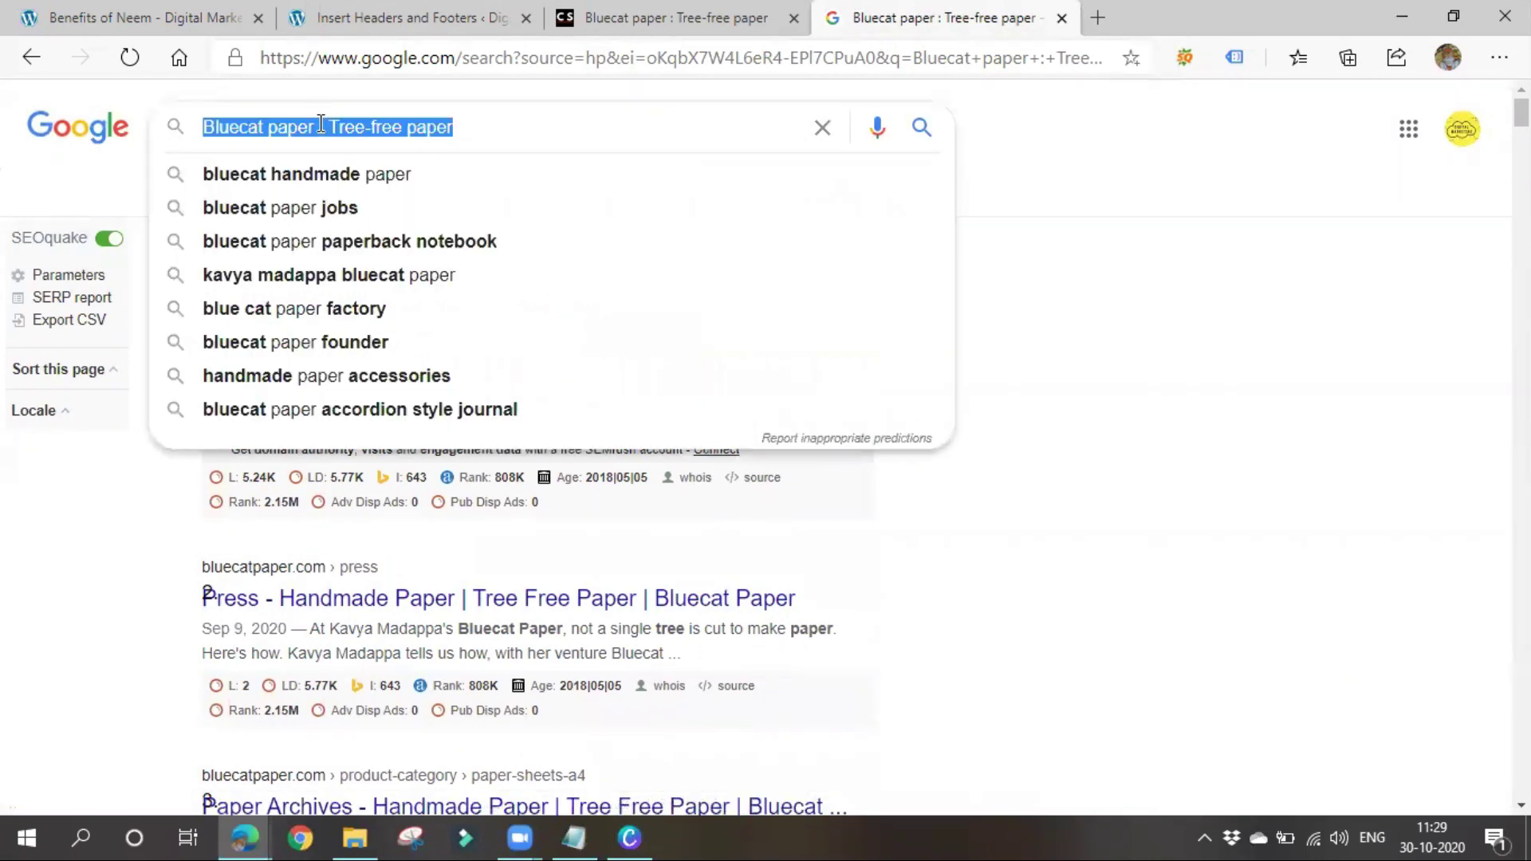
type("site:")
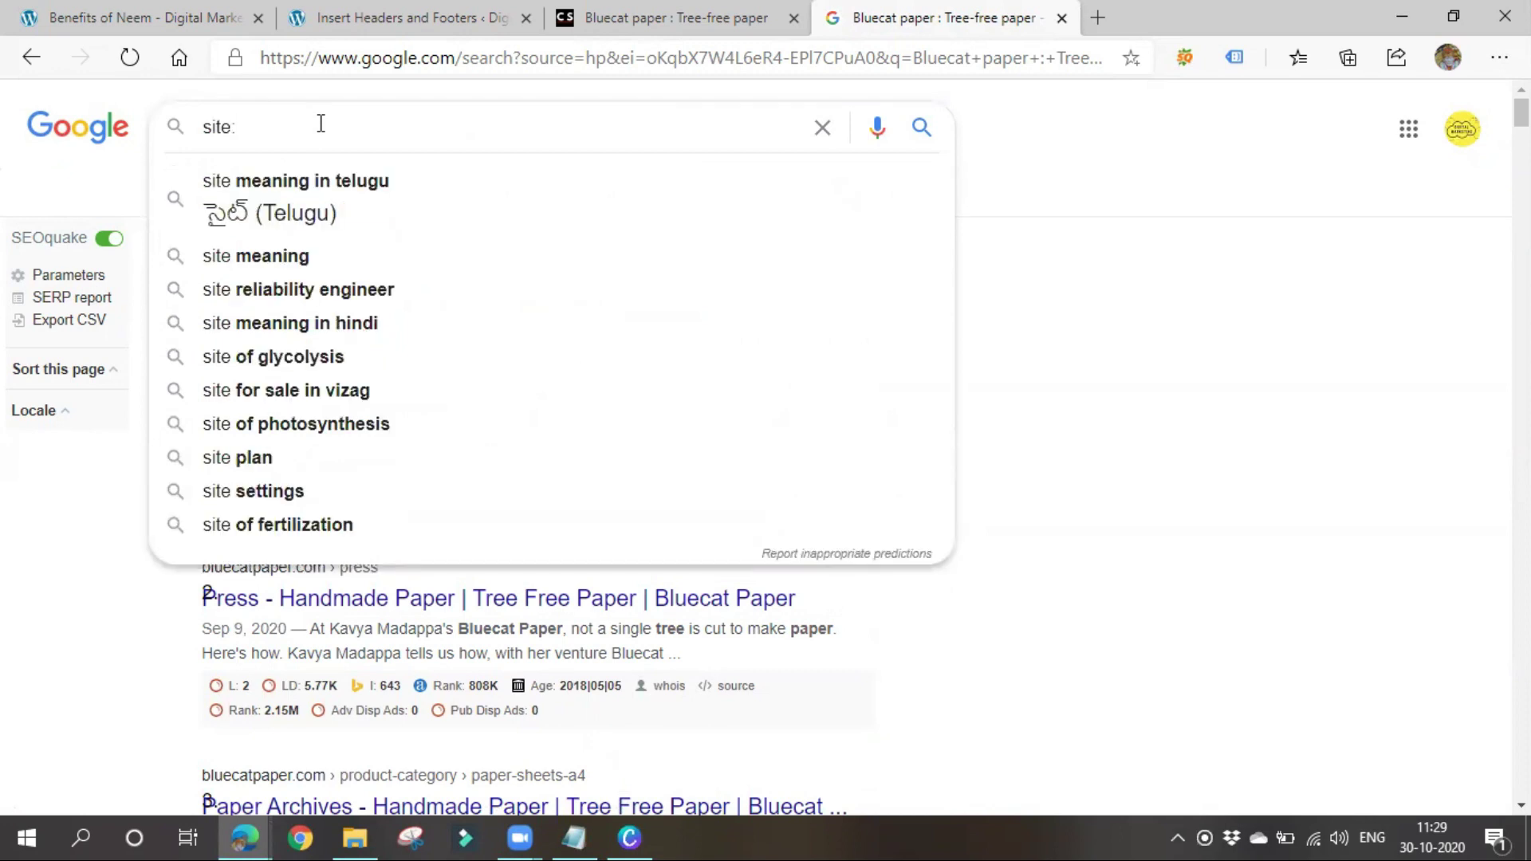
type(" goex")
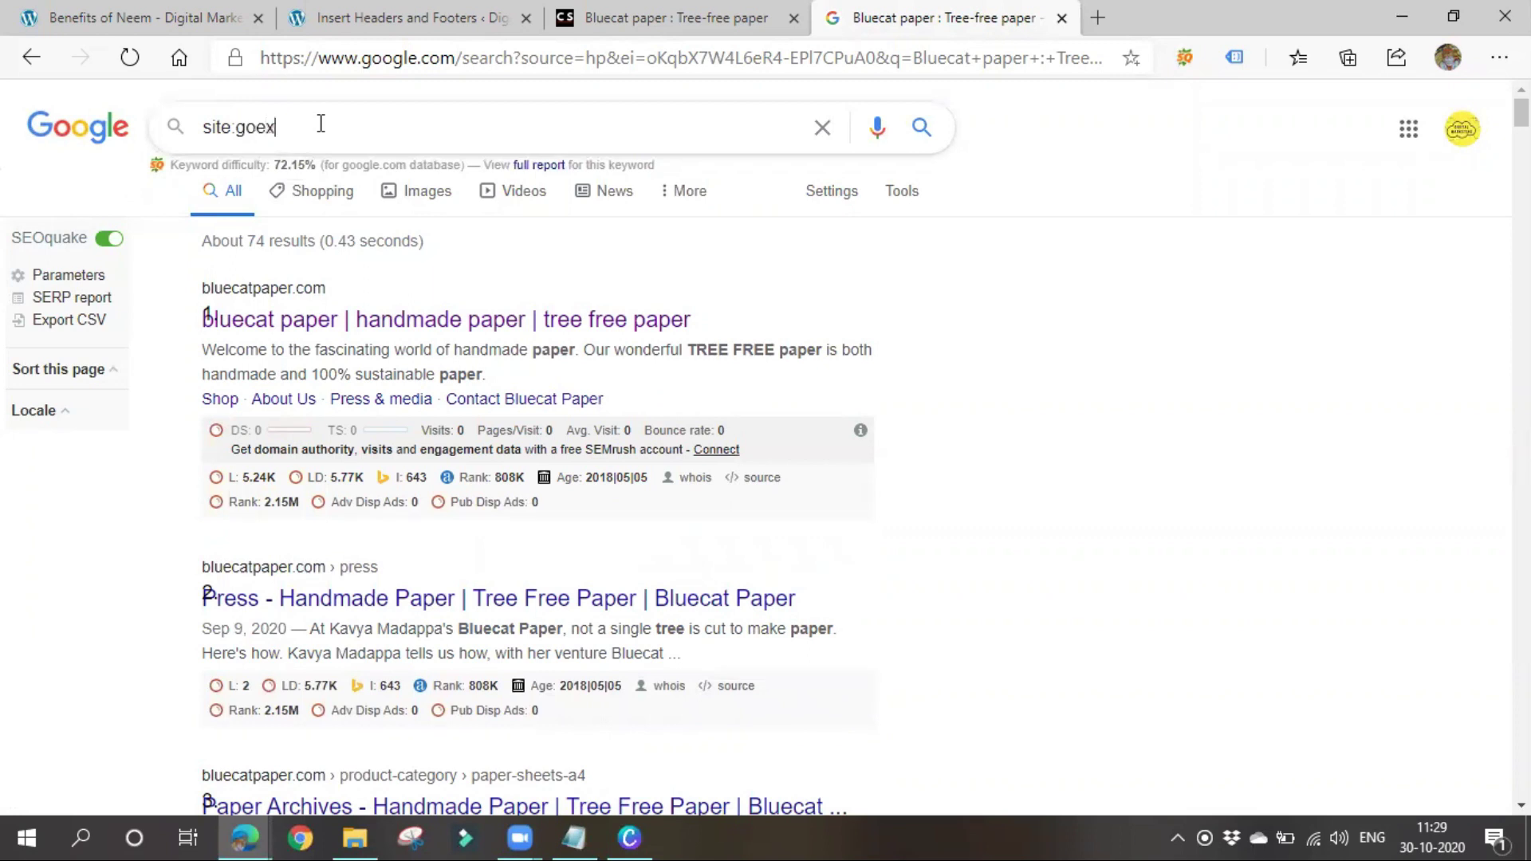
type("plorer.xy")
key("Return")
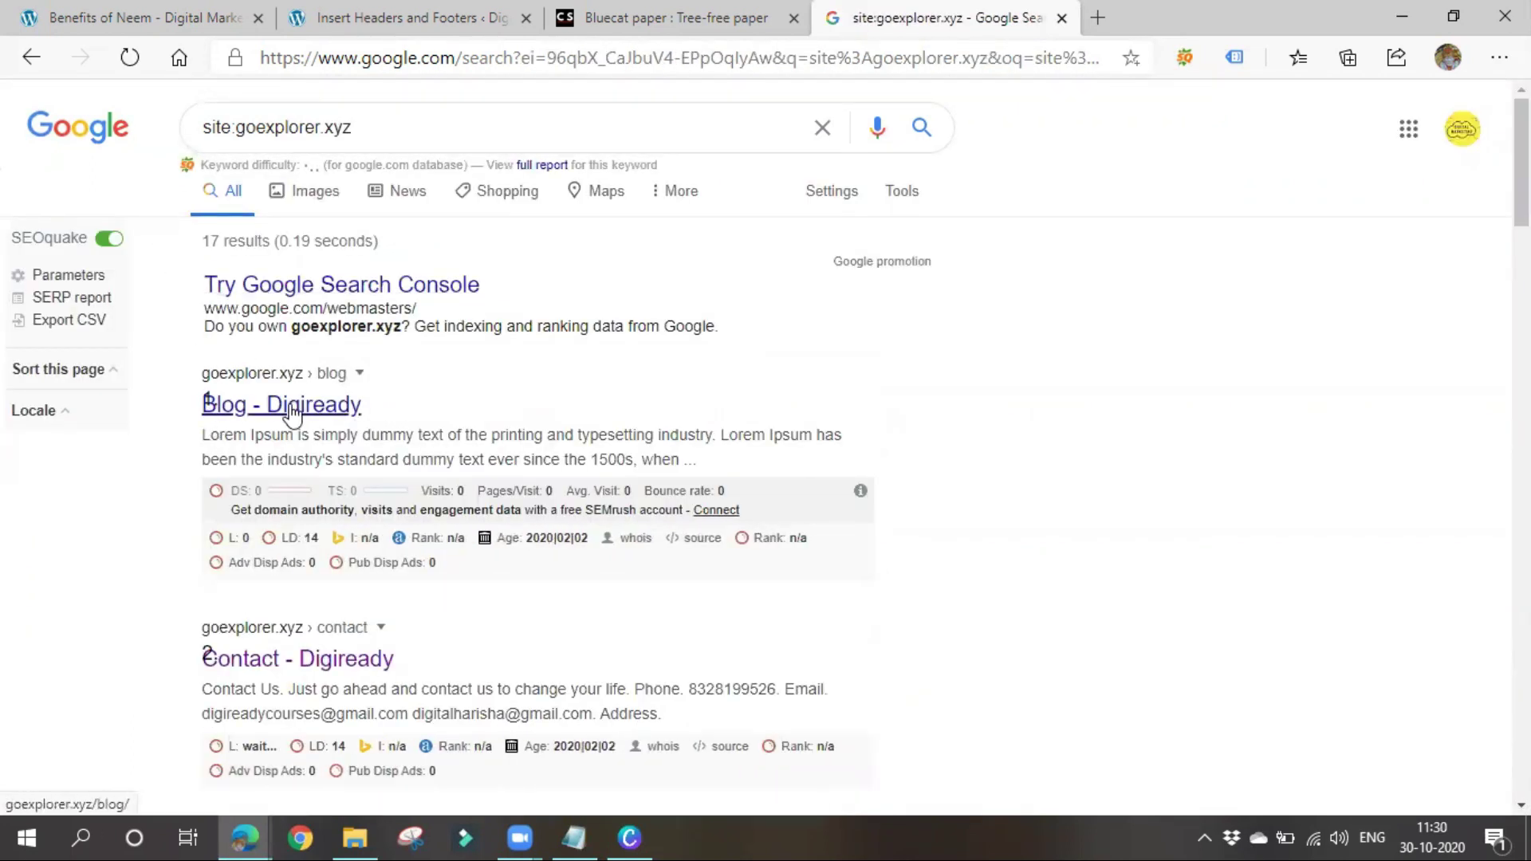
Scroll through the 17 indexed goexplorer.xyz pages and back toward the top
scroll(215, 407, "down", 4)
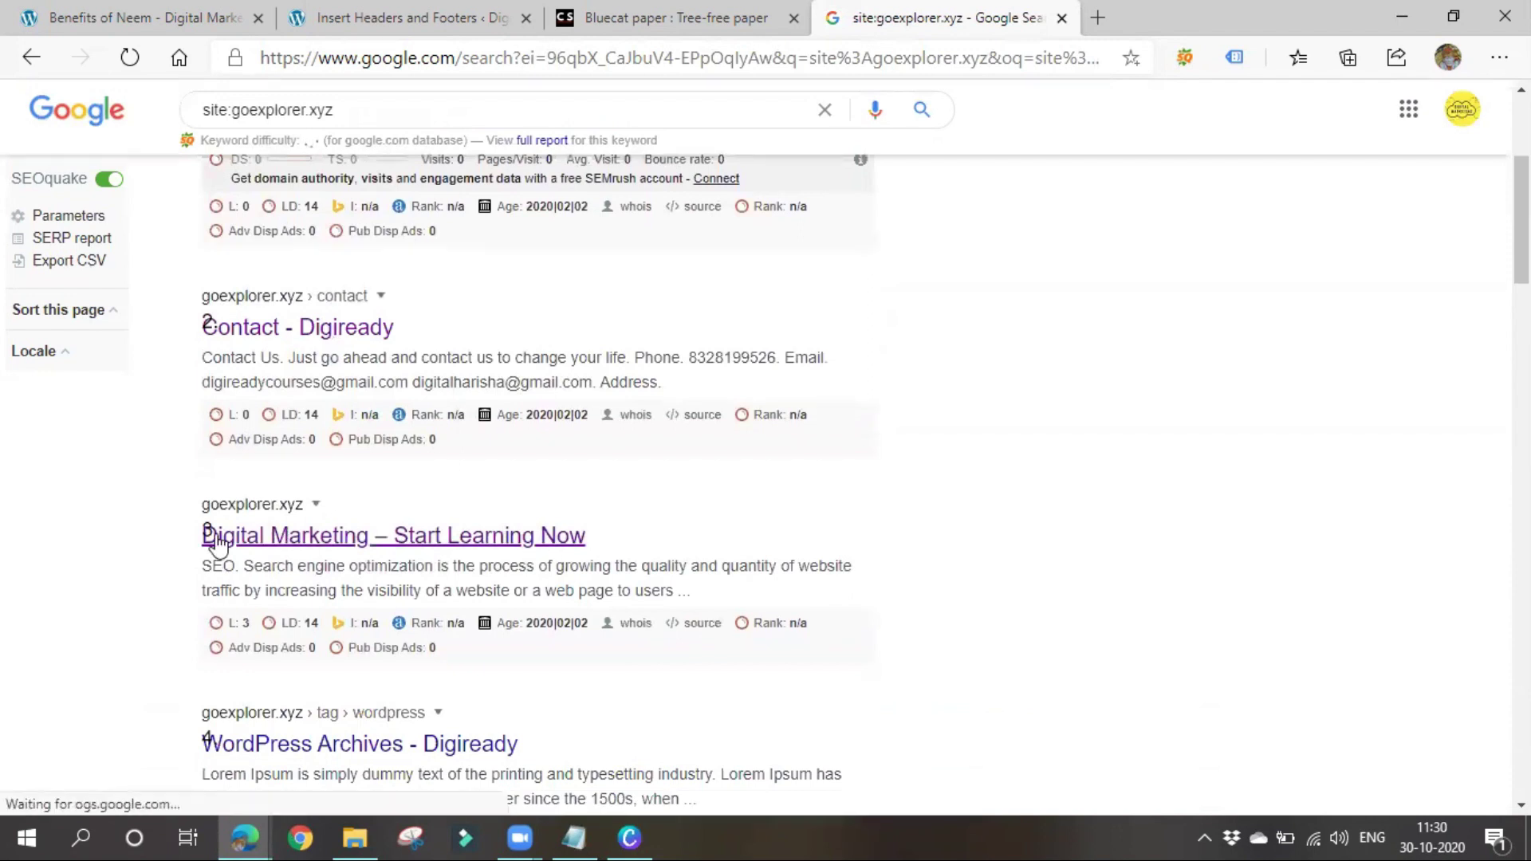
scroll(199, 538, "down", 4)
scroll(326, 549, "down", 3)
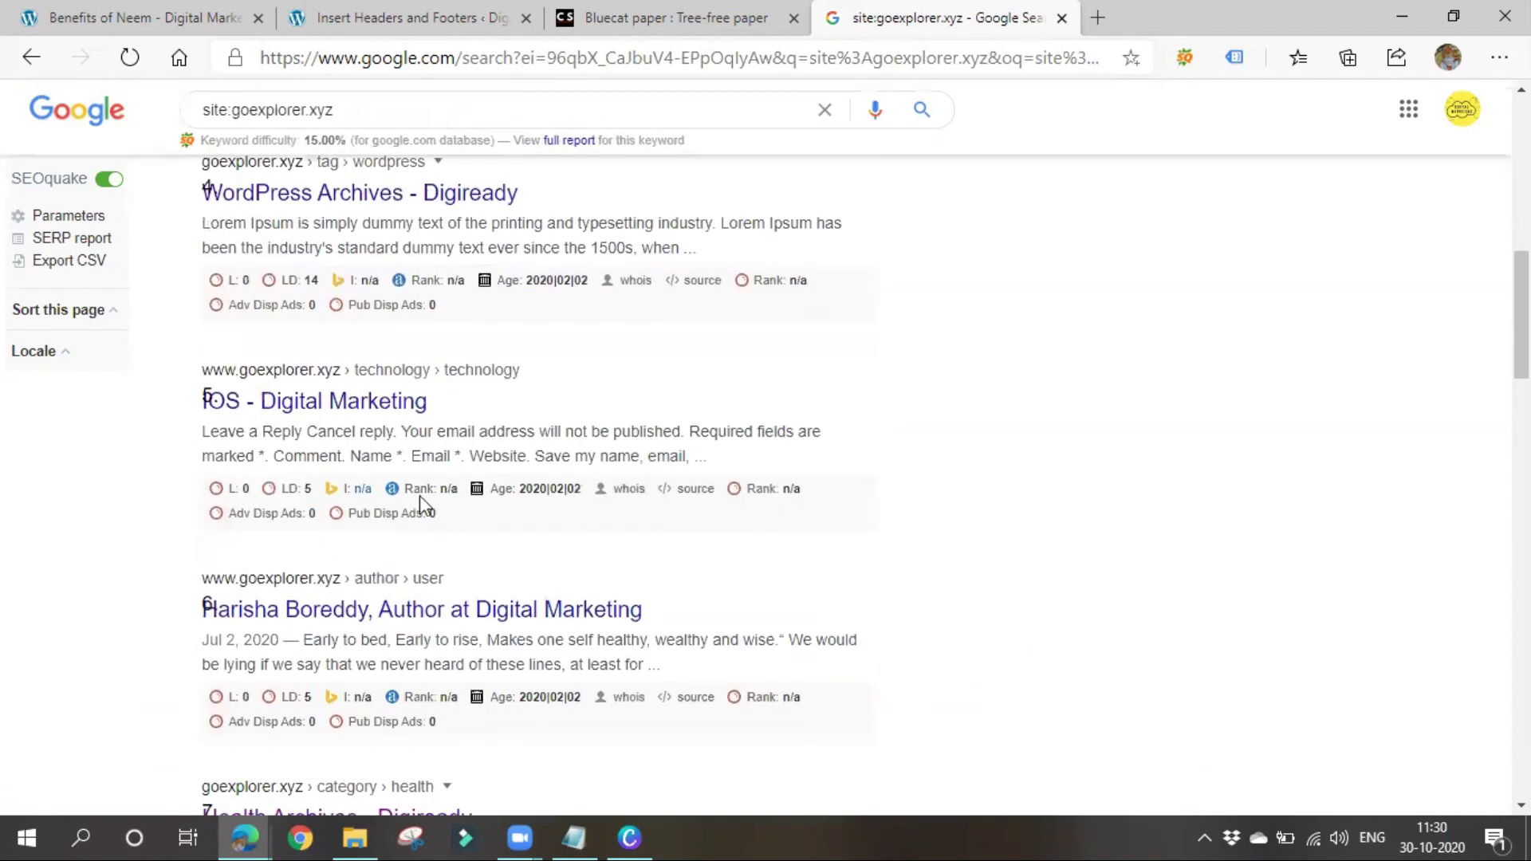
scroll(419, 496, "down", 3)
scroll(343, 590, "down", 3)
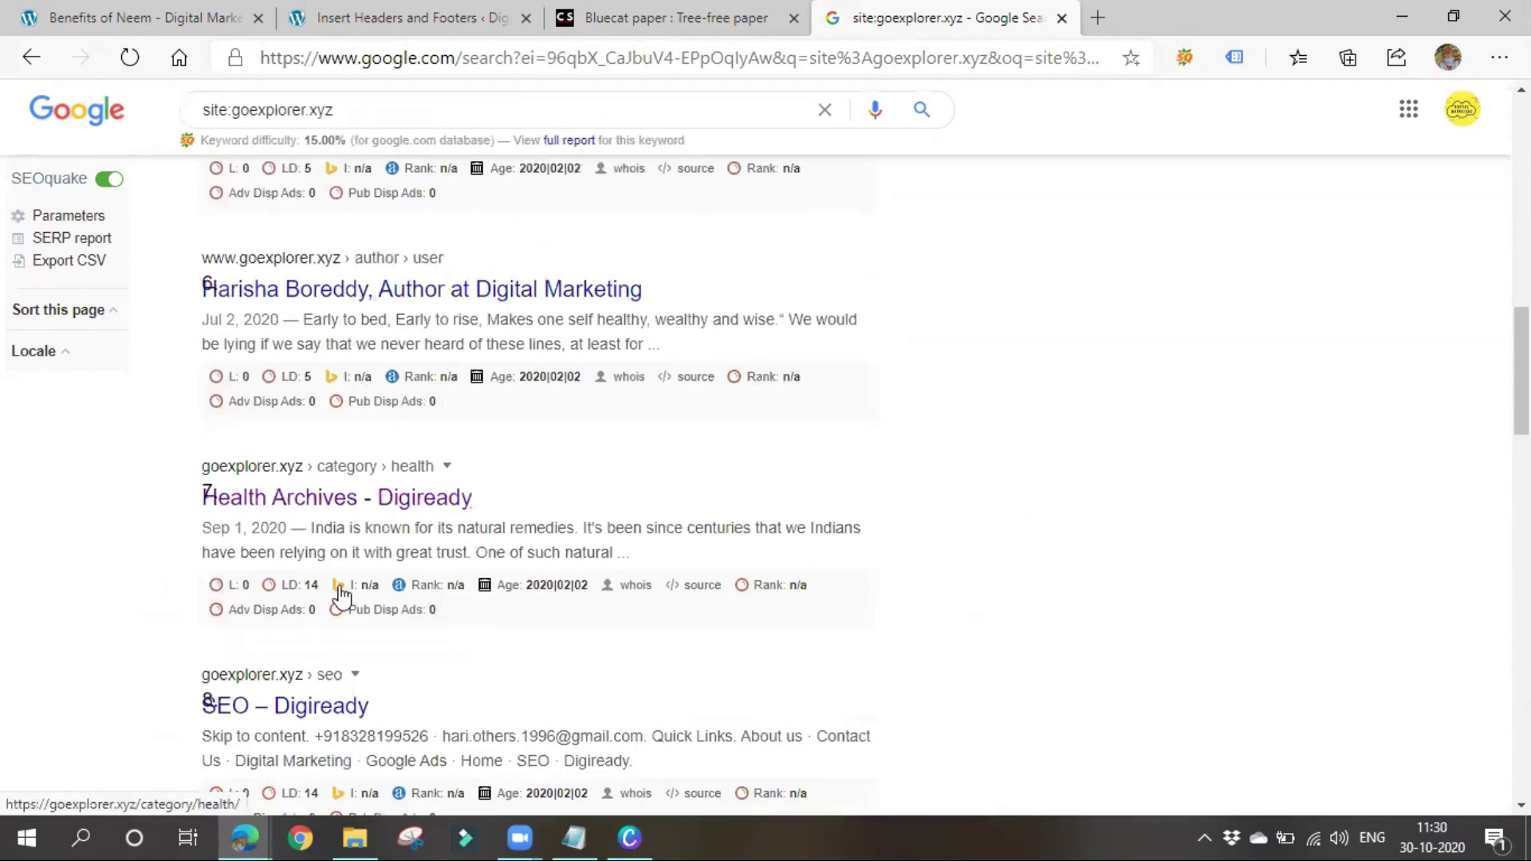
scroll(335, 571, "down", 3)
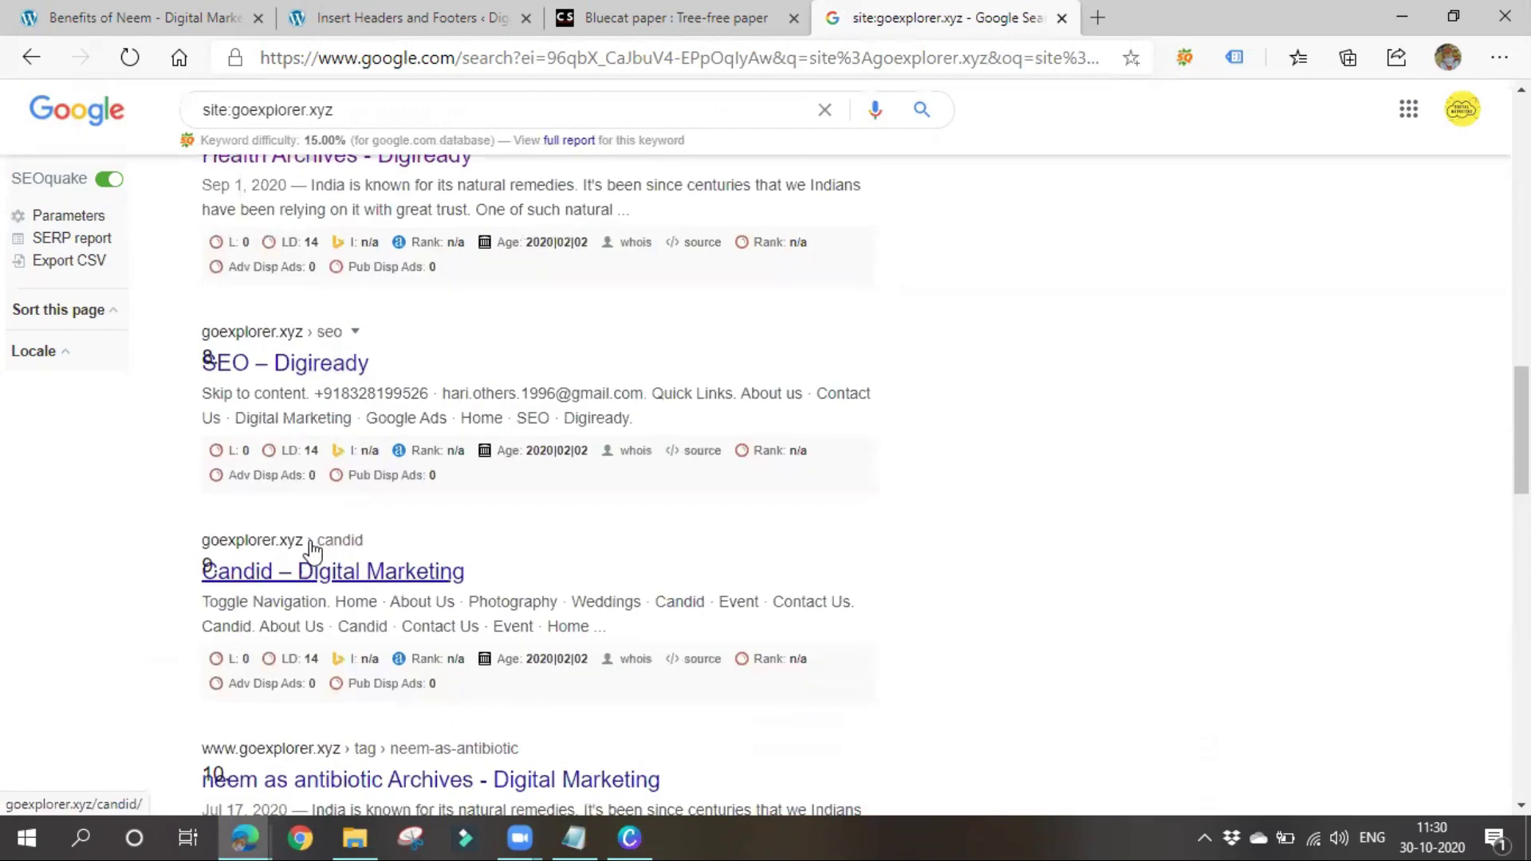
scroll(319, 574, "down", 5)
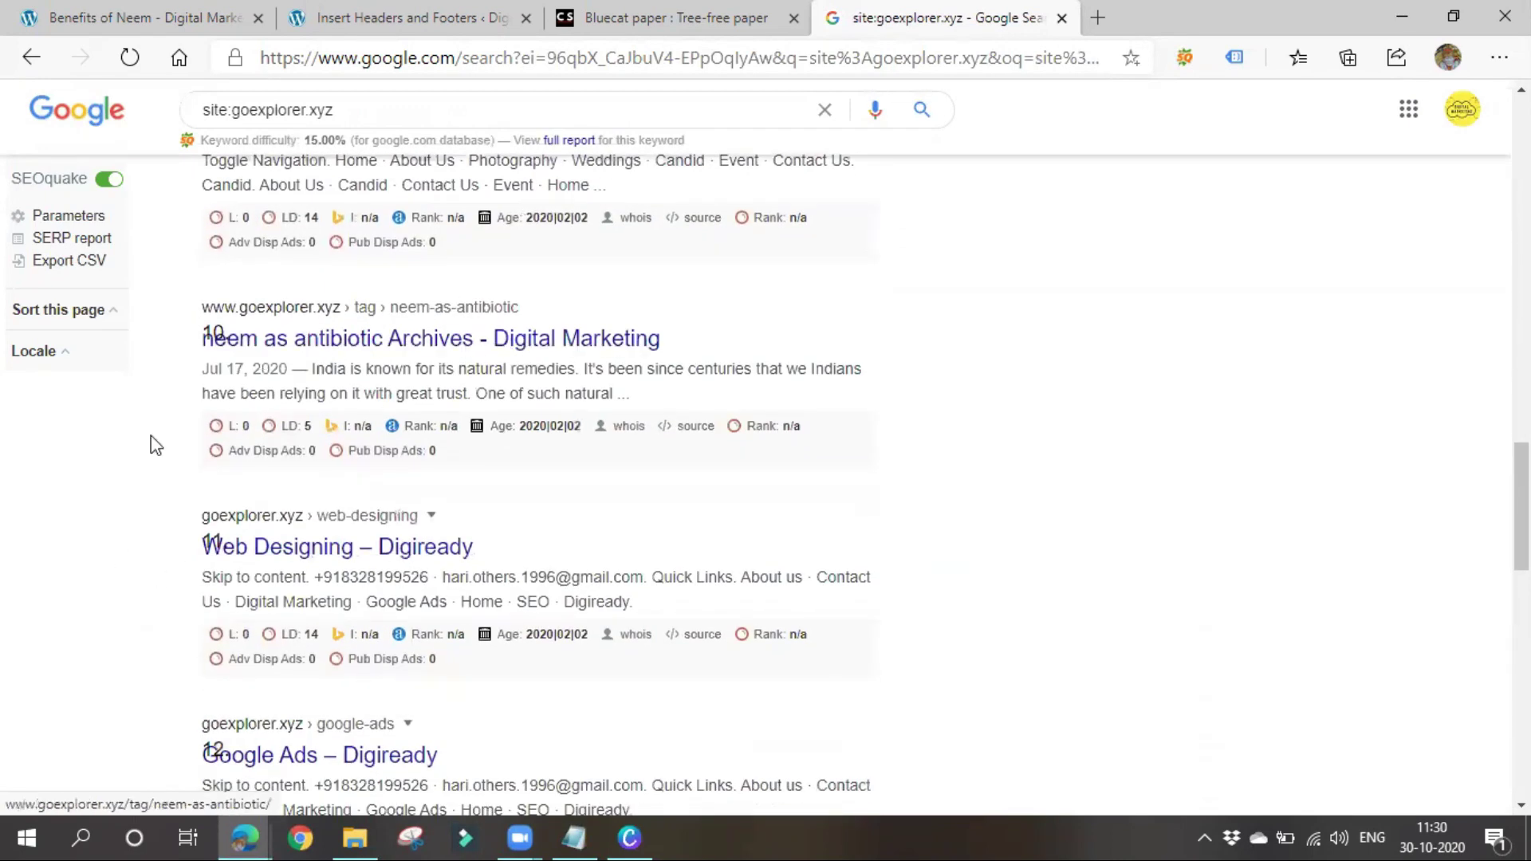
scroll(466, 622, "down", 5)
scroll(466, 623, "down", 5)
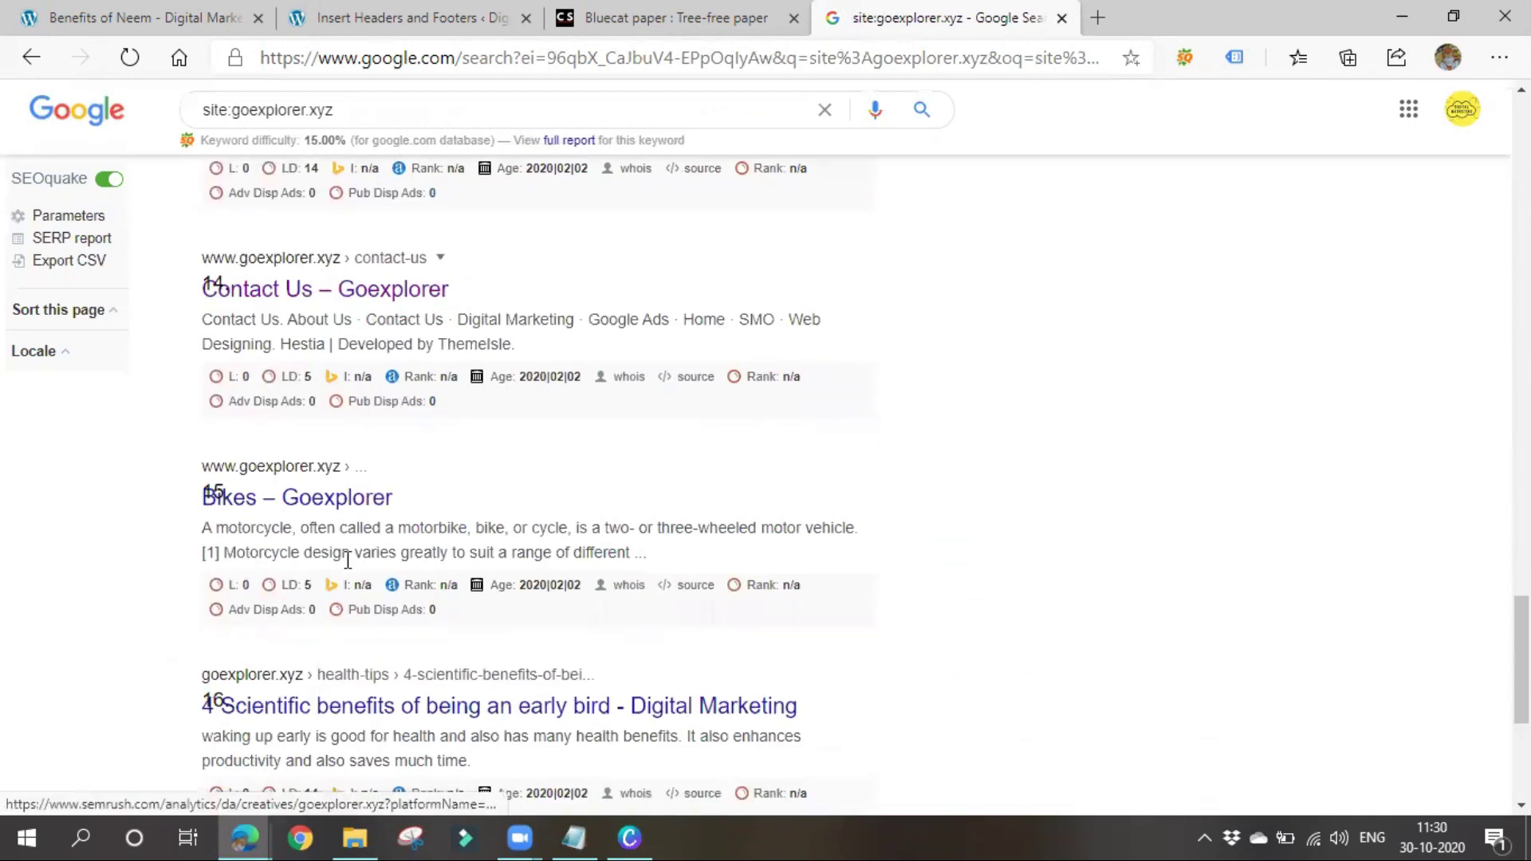
scroll(318, 683, "up", 5)
scroll(323, 712, "up", 20)
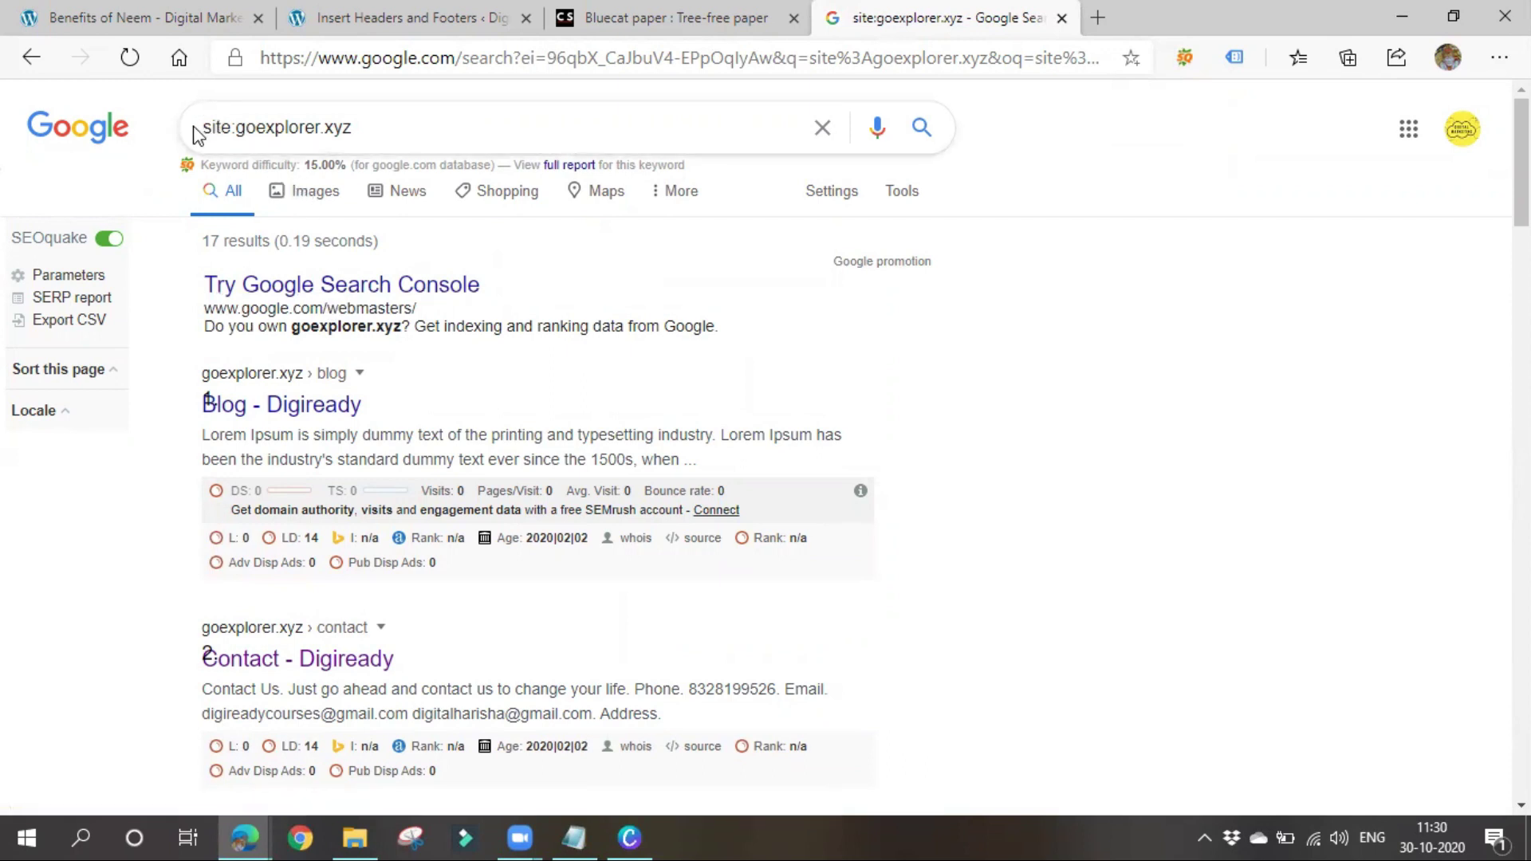
Add 'site:website name' and 'cache: website name' lines to the Notepad notes, then minimize Notepad
left_click(574, 837)
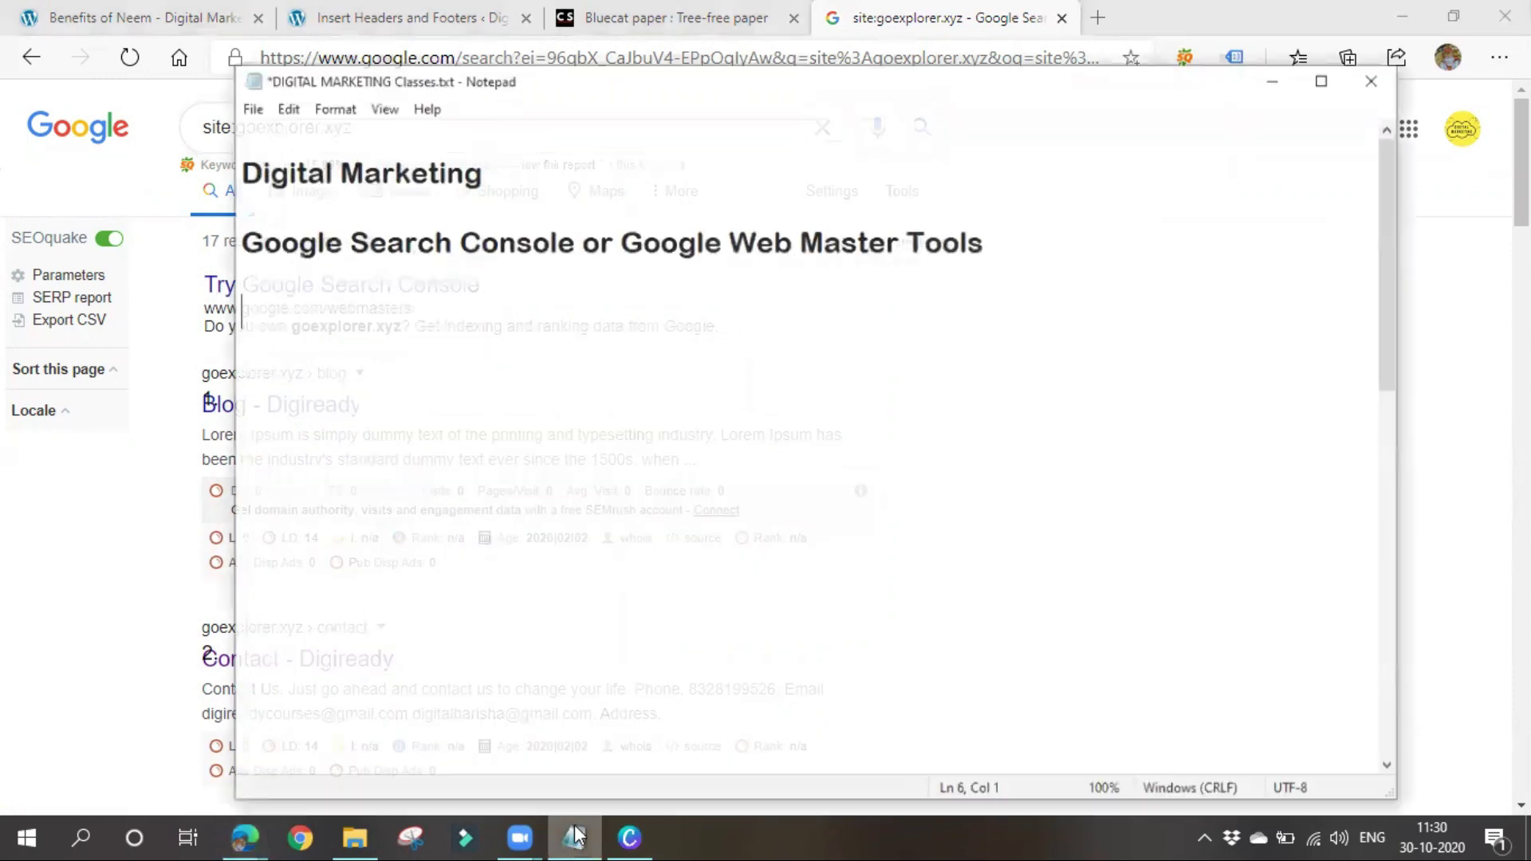
type("site")
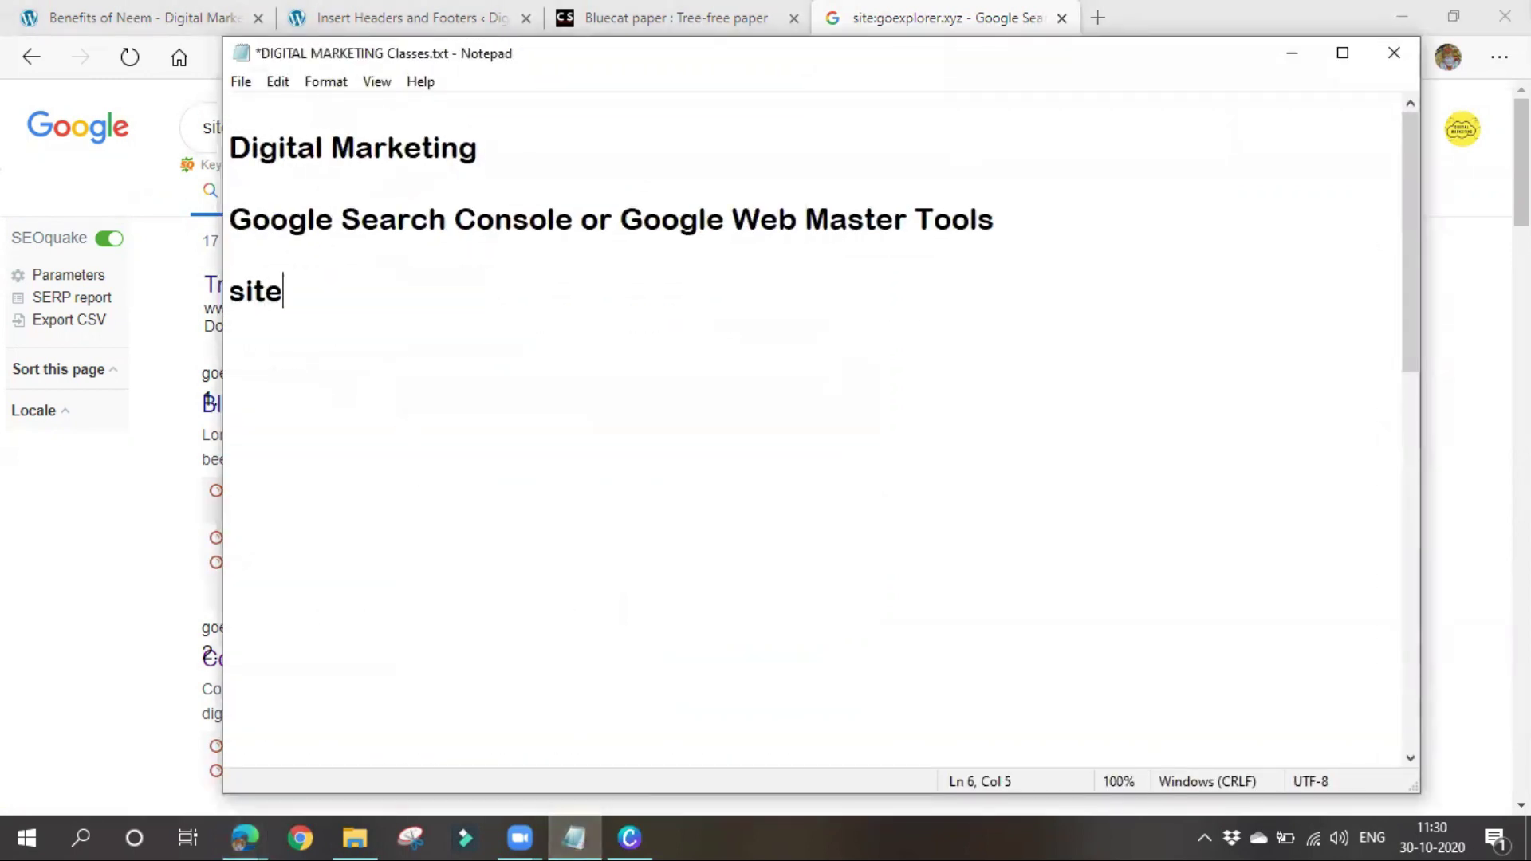
type(":webs")
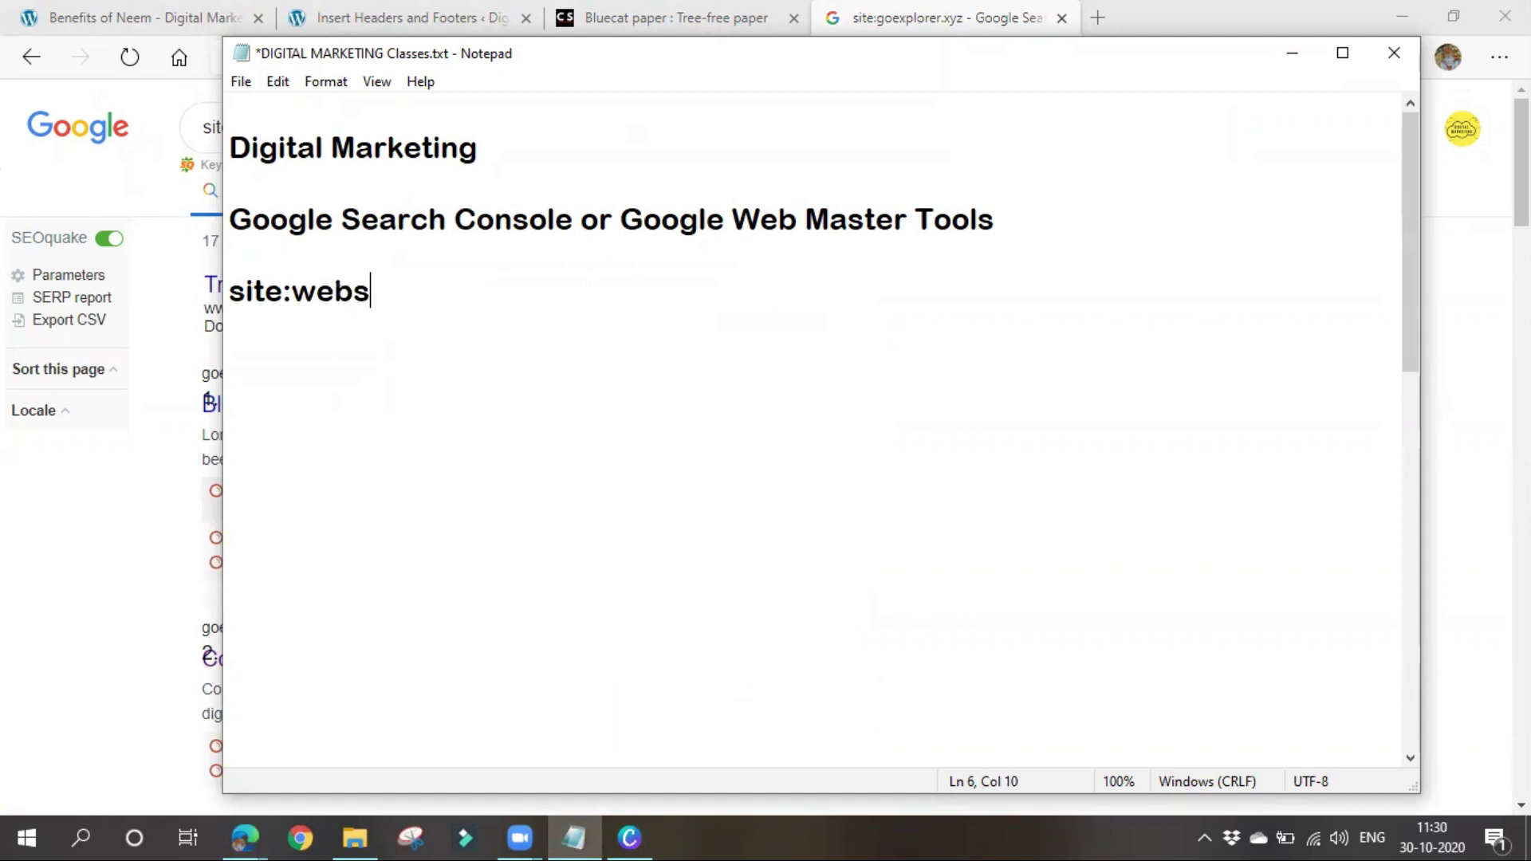
type("ite name")
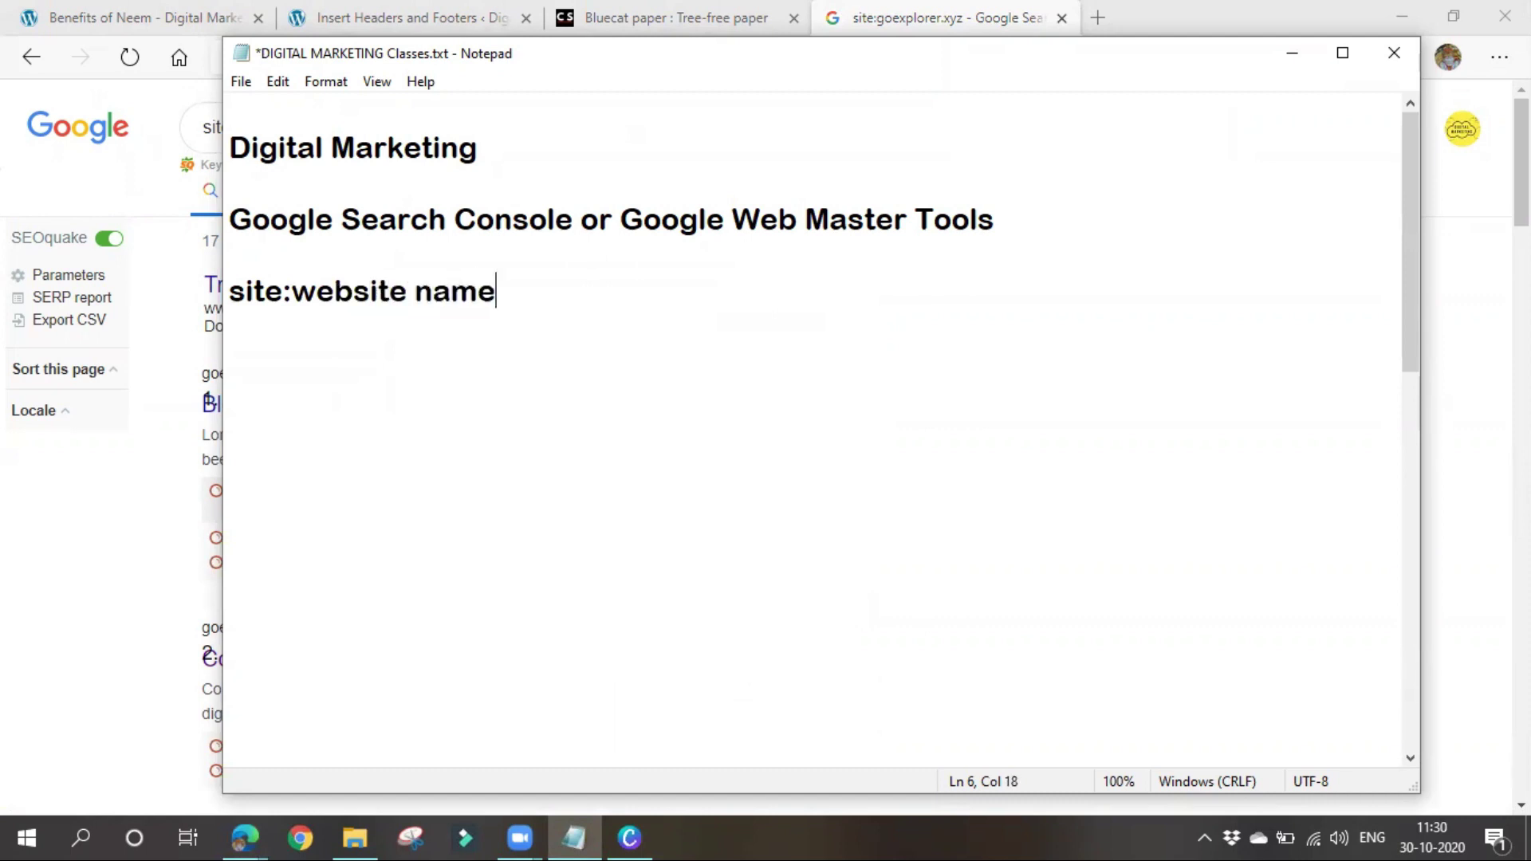
key("Return")
type("cache")
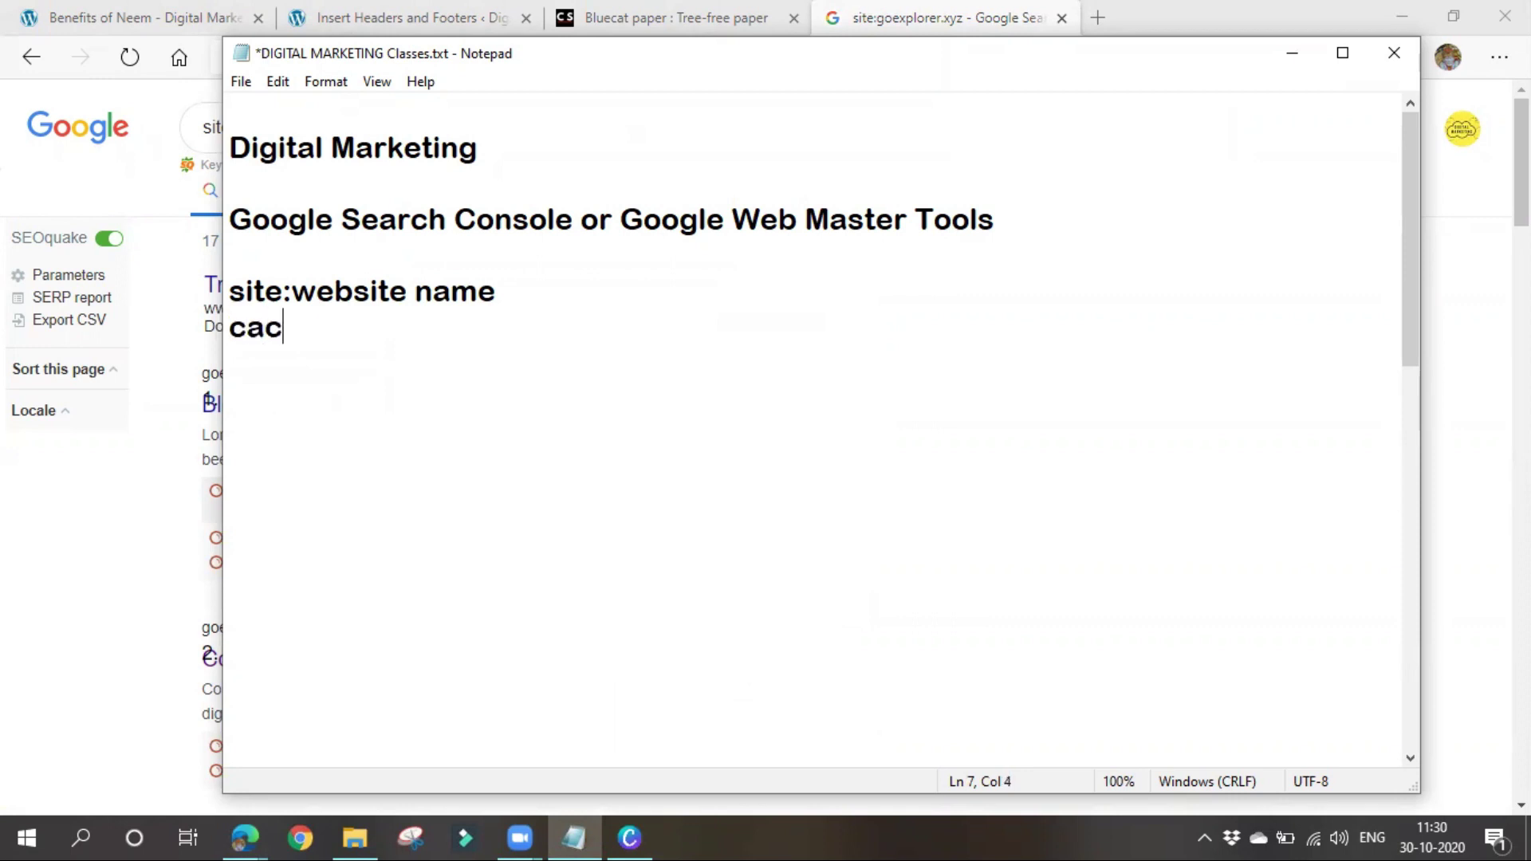
type(": website name")
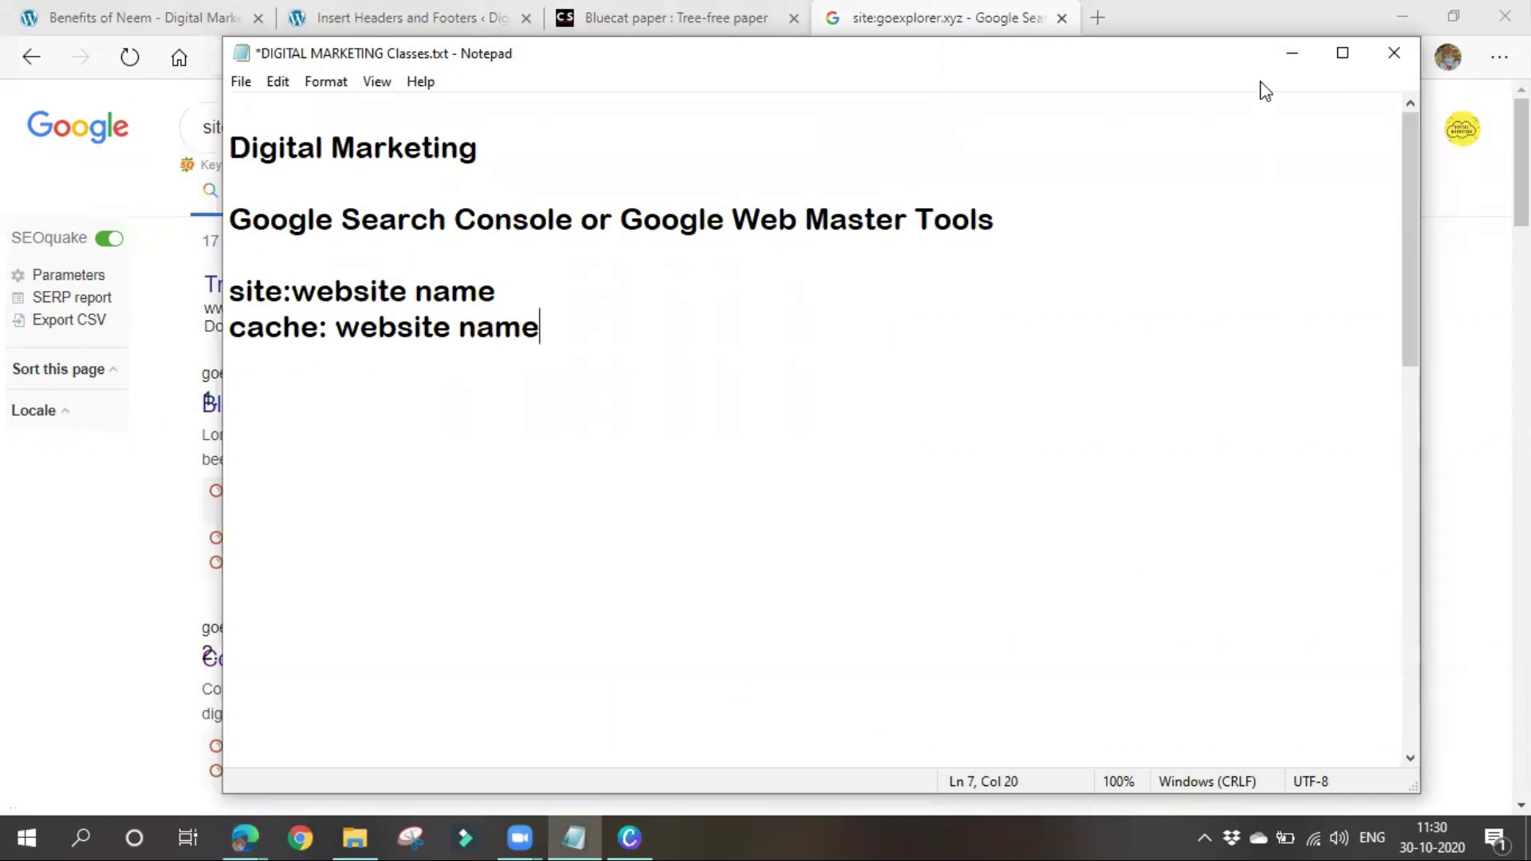
left_click(1291, 55)
Replace the query with a cache:goexplorer.xyz search
triple_click(342, 127)
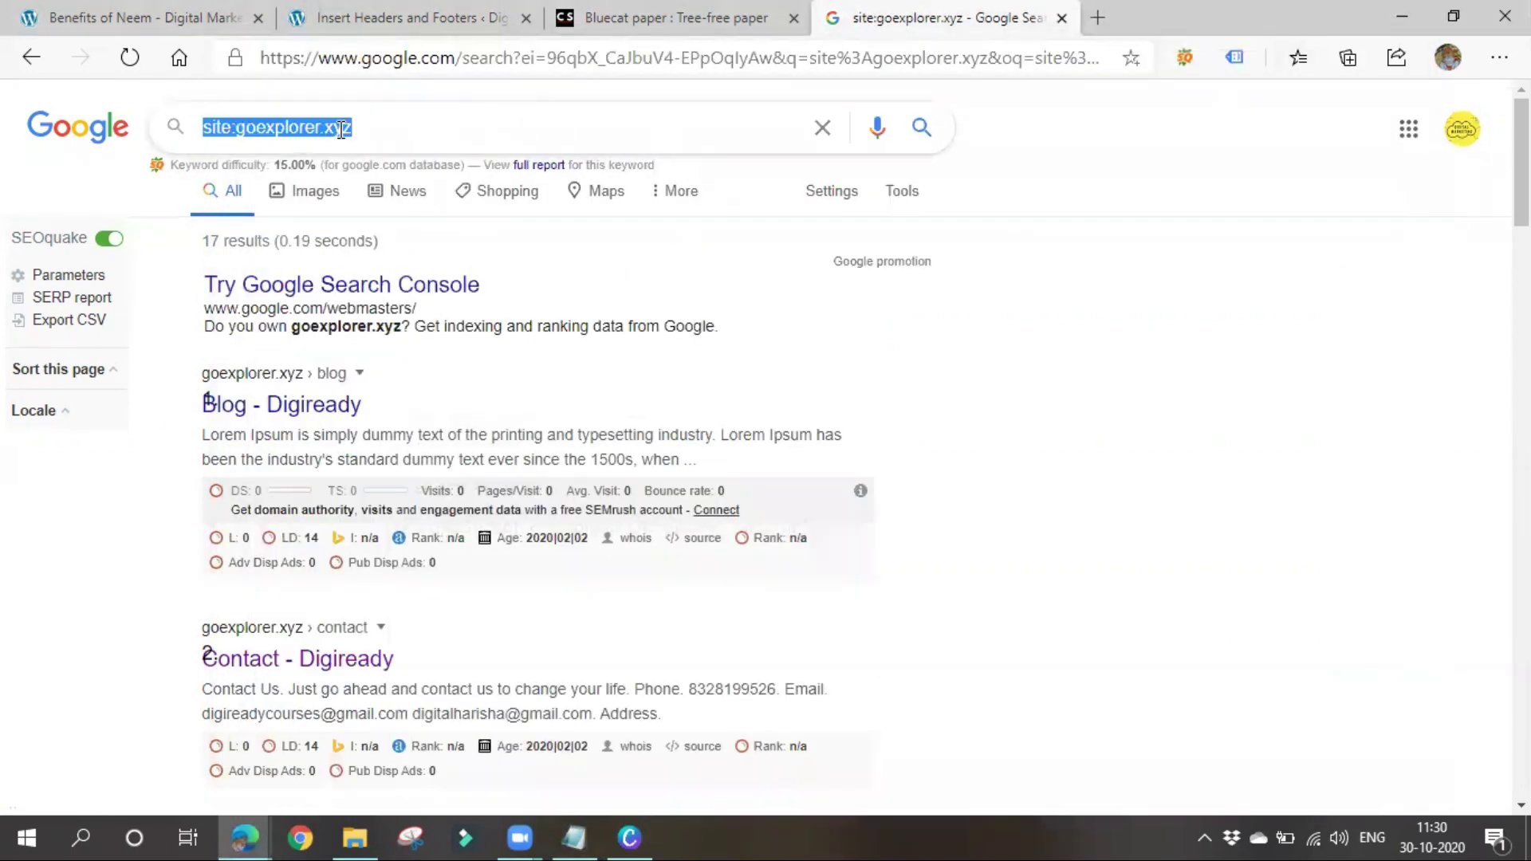
type("cache")
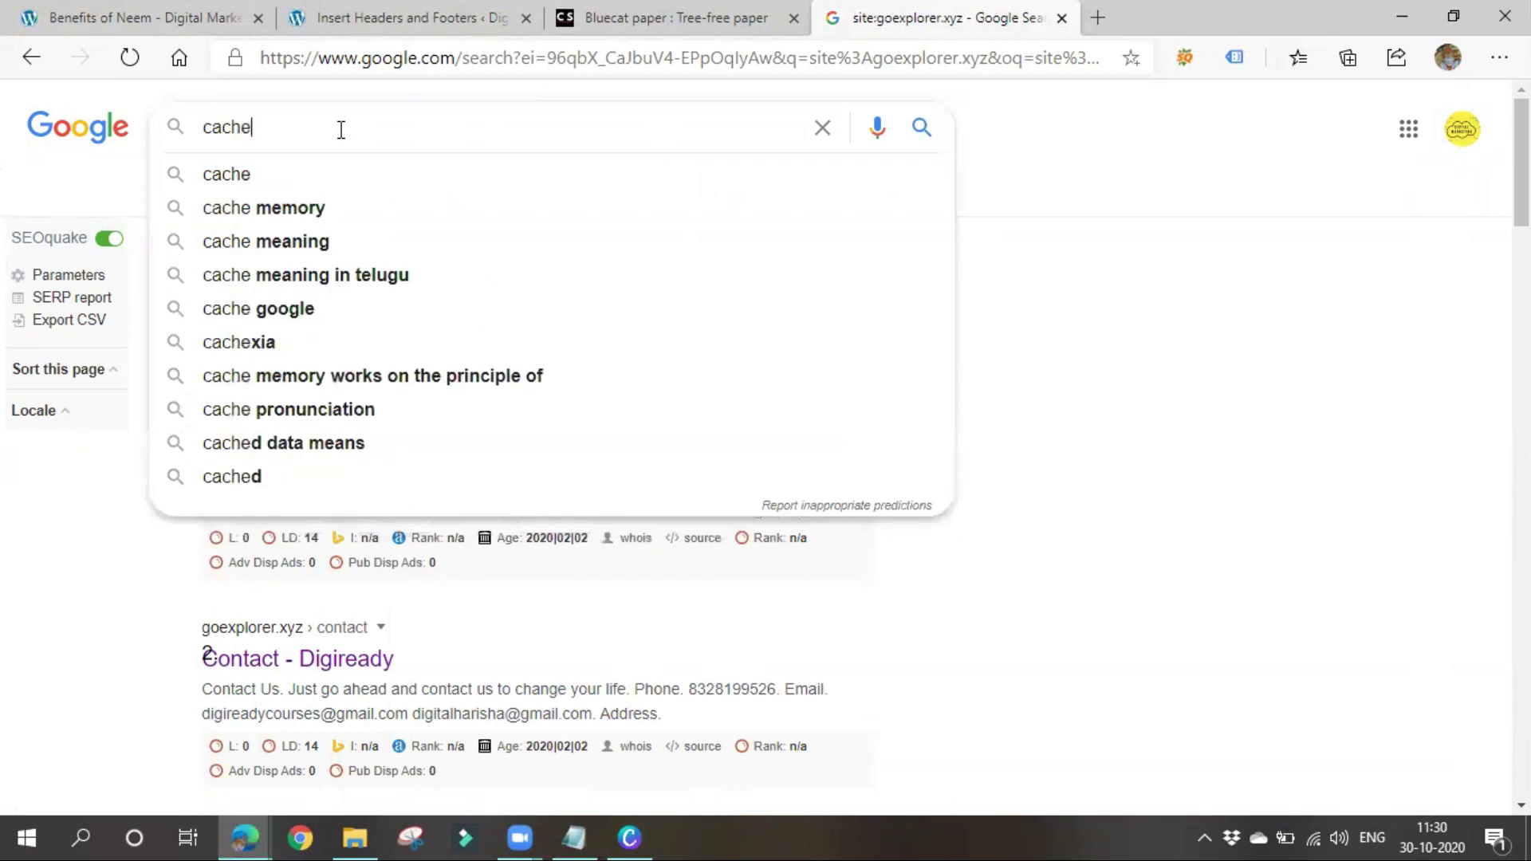
type(":")
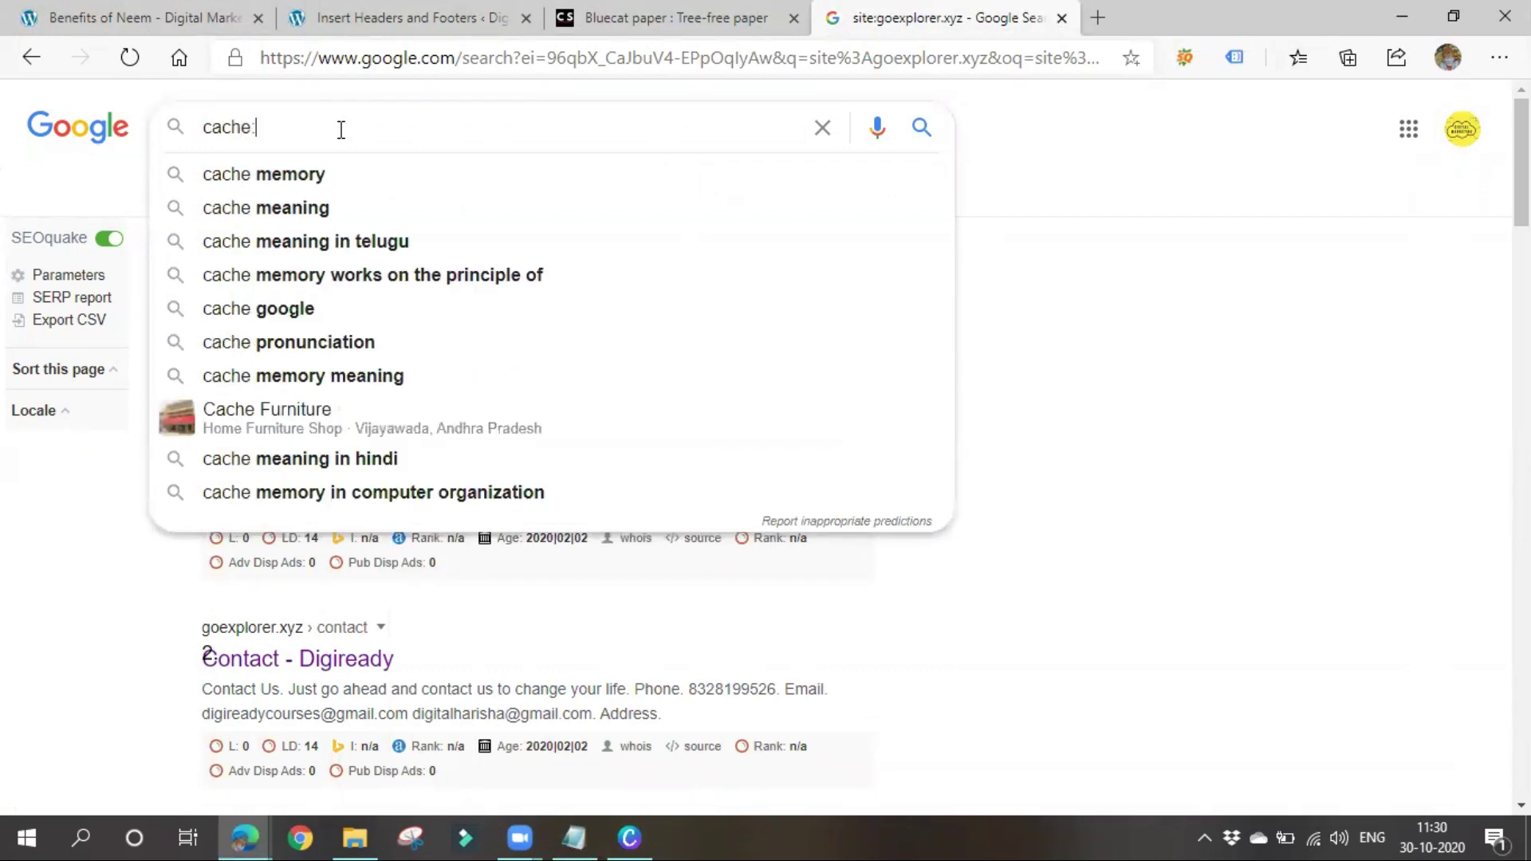
type("goexplorer")
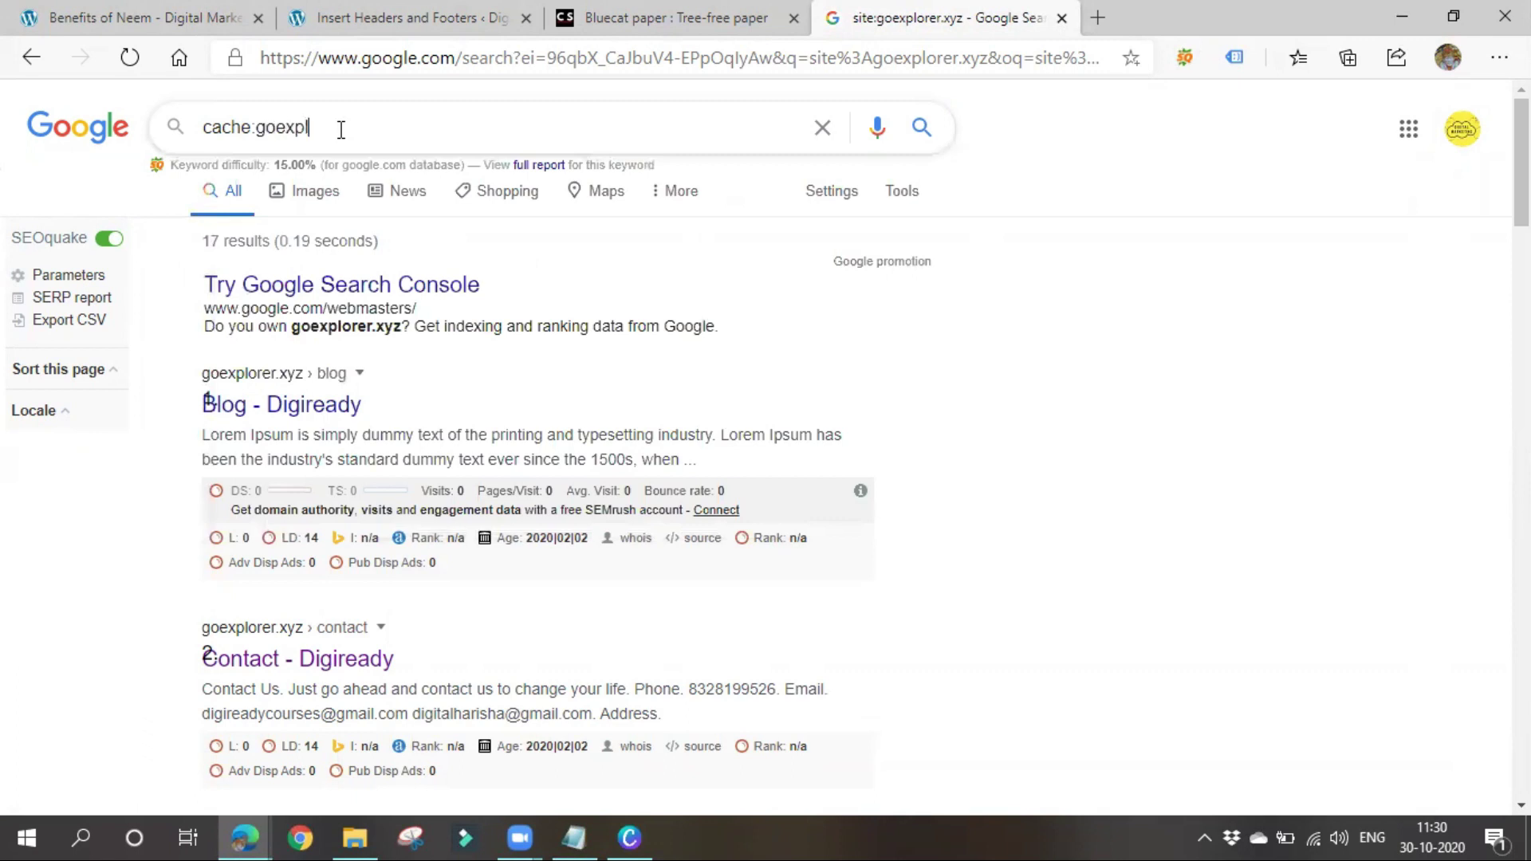
type(".xyz")
key("Return")
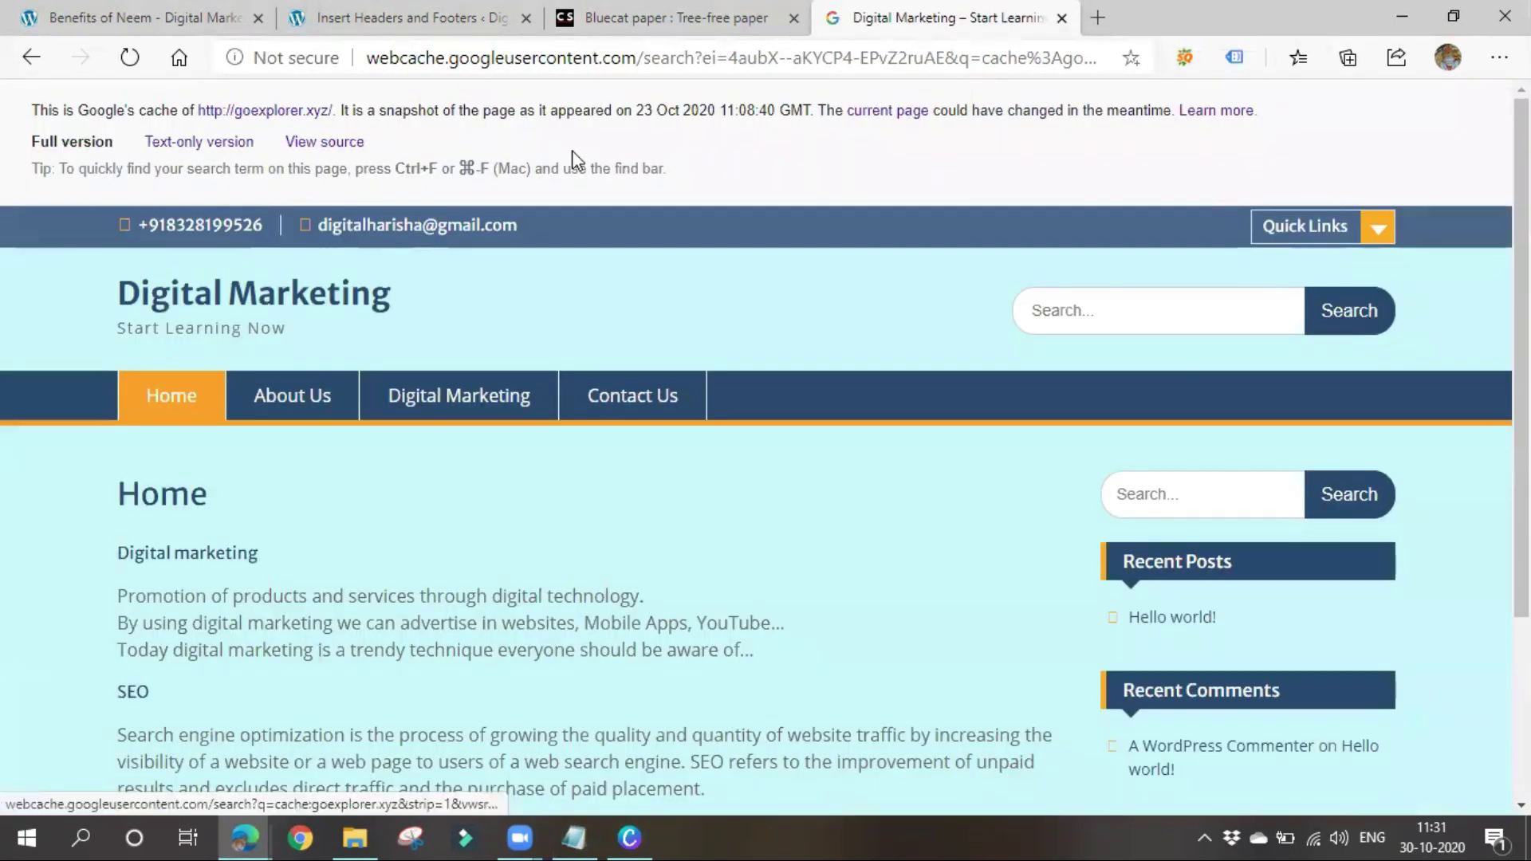
Highlight the cached snapshot date, 23 Oct 2020, then bring the Notepad notes back
left_click_drag(478, 114, 721, 113)
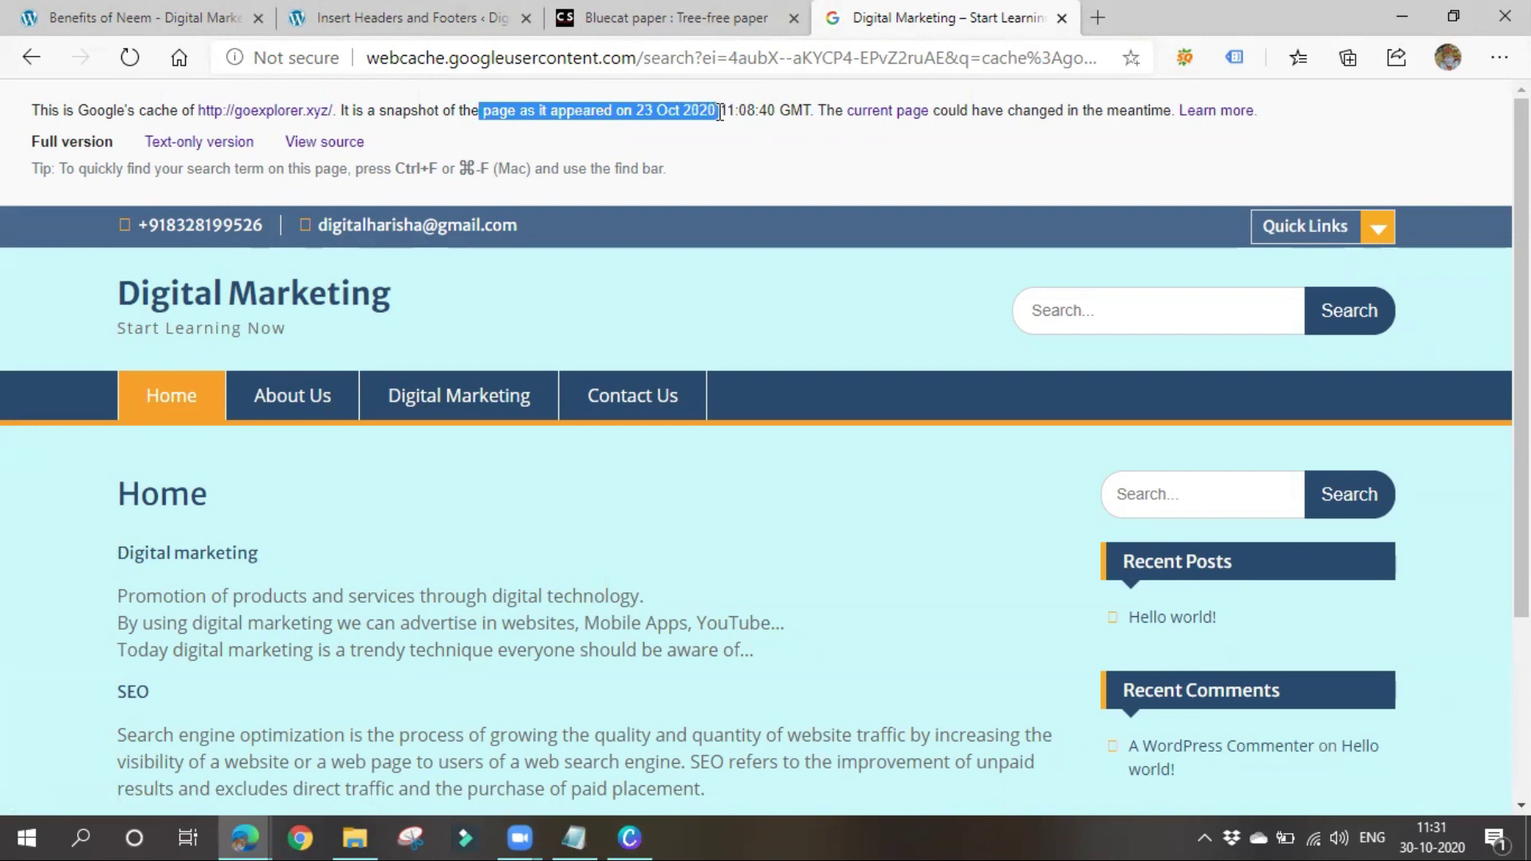
left_click(702, 162)
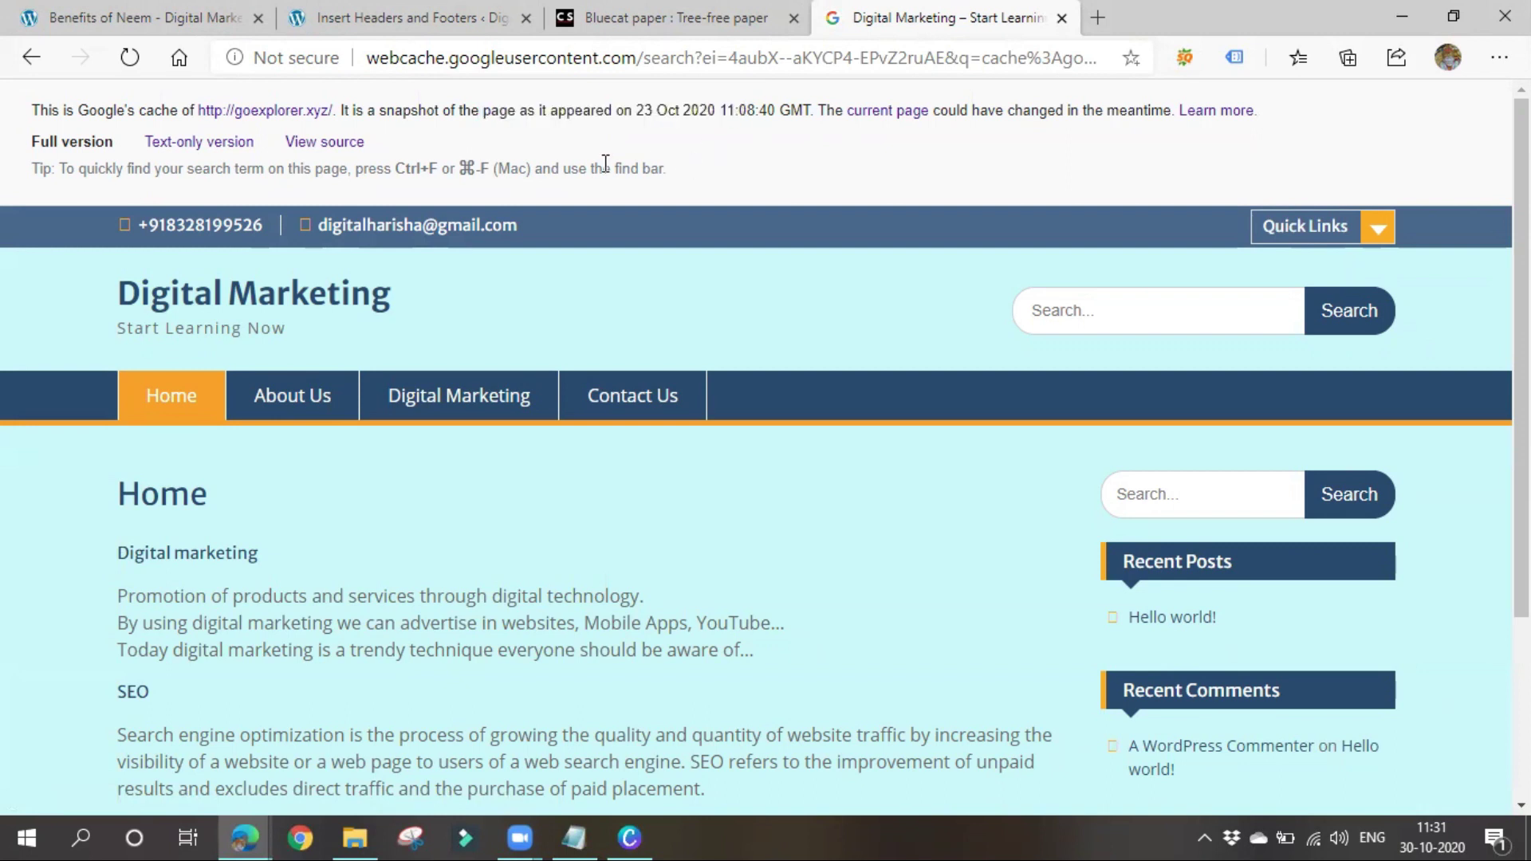
left_click_drag(617, 111, 728, 111)
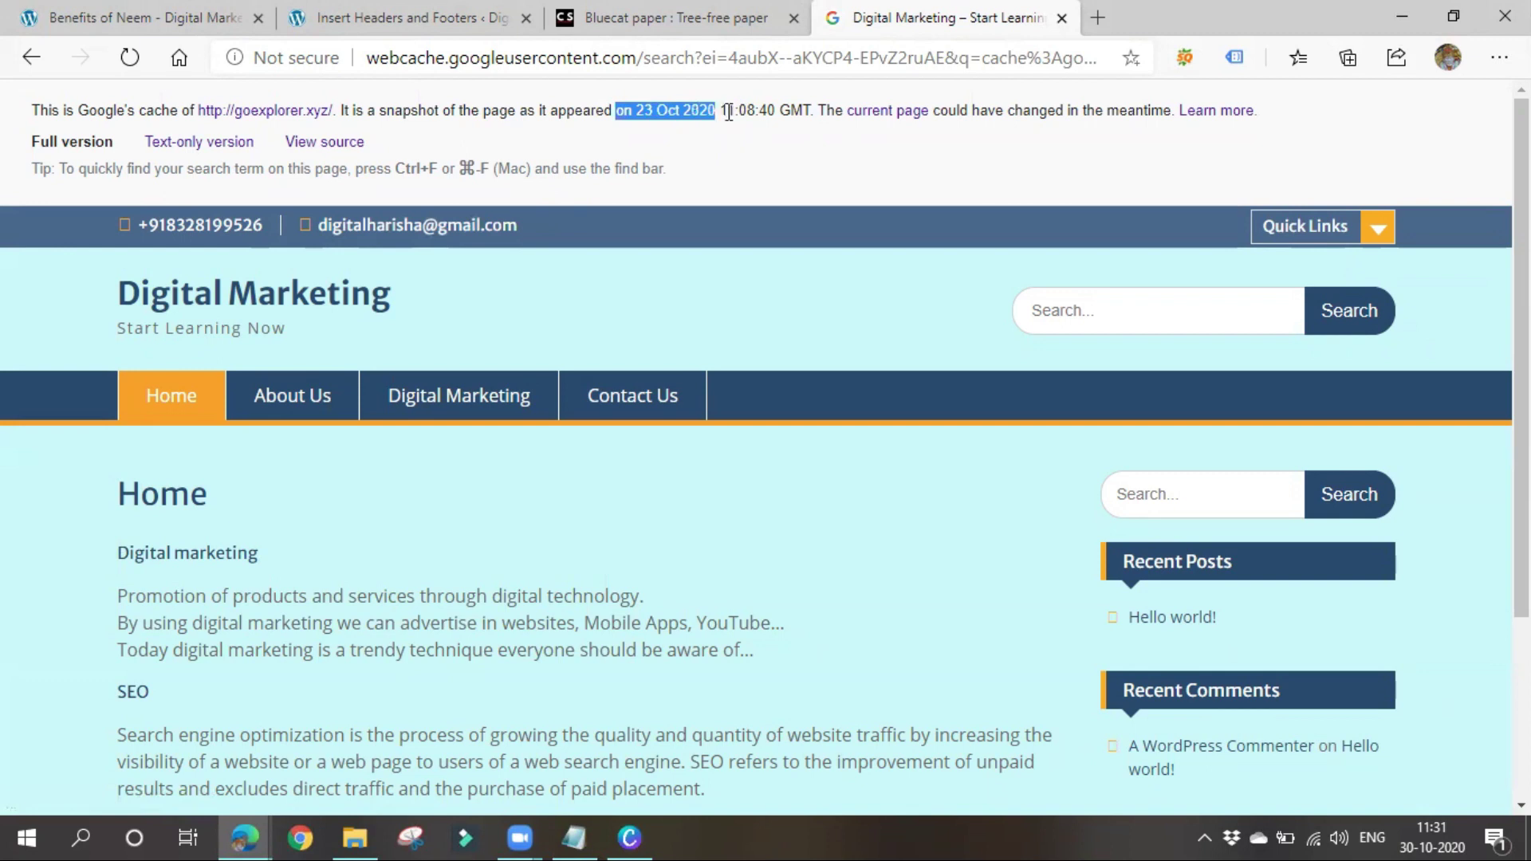
left_click(747, 179)
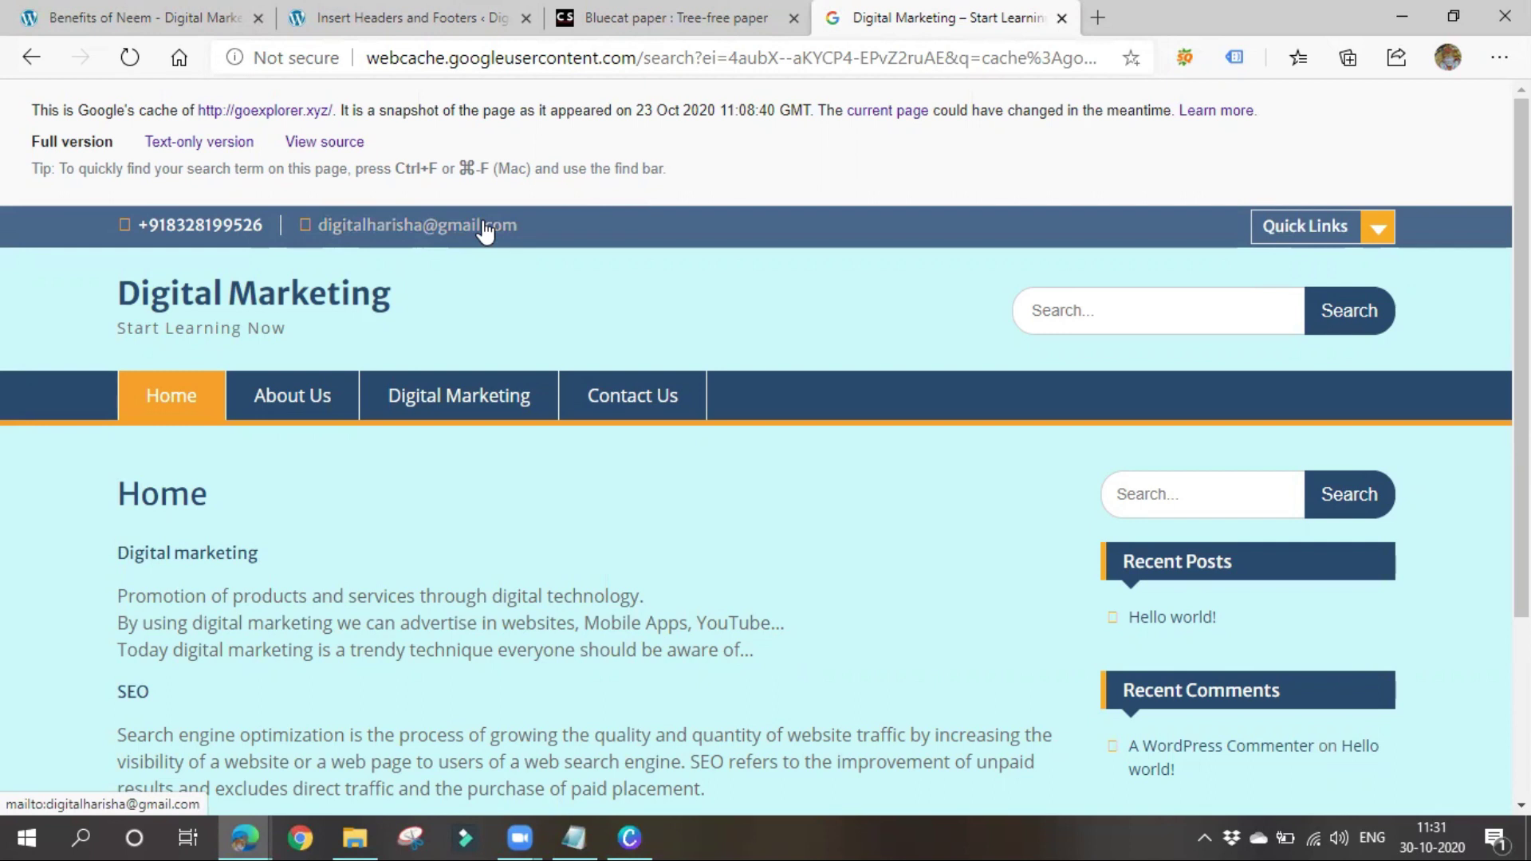
left_click(562, 824)
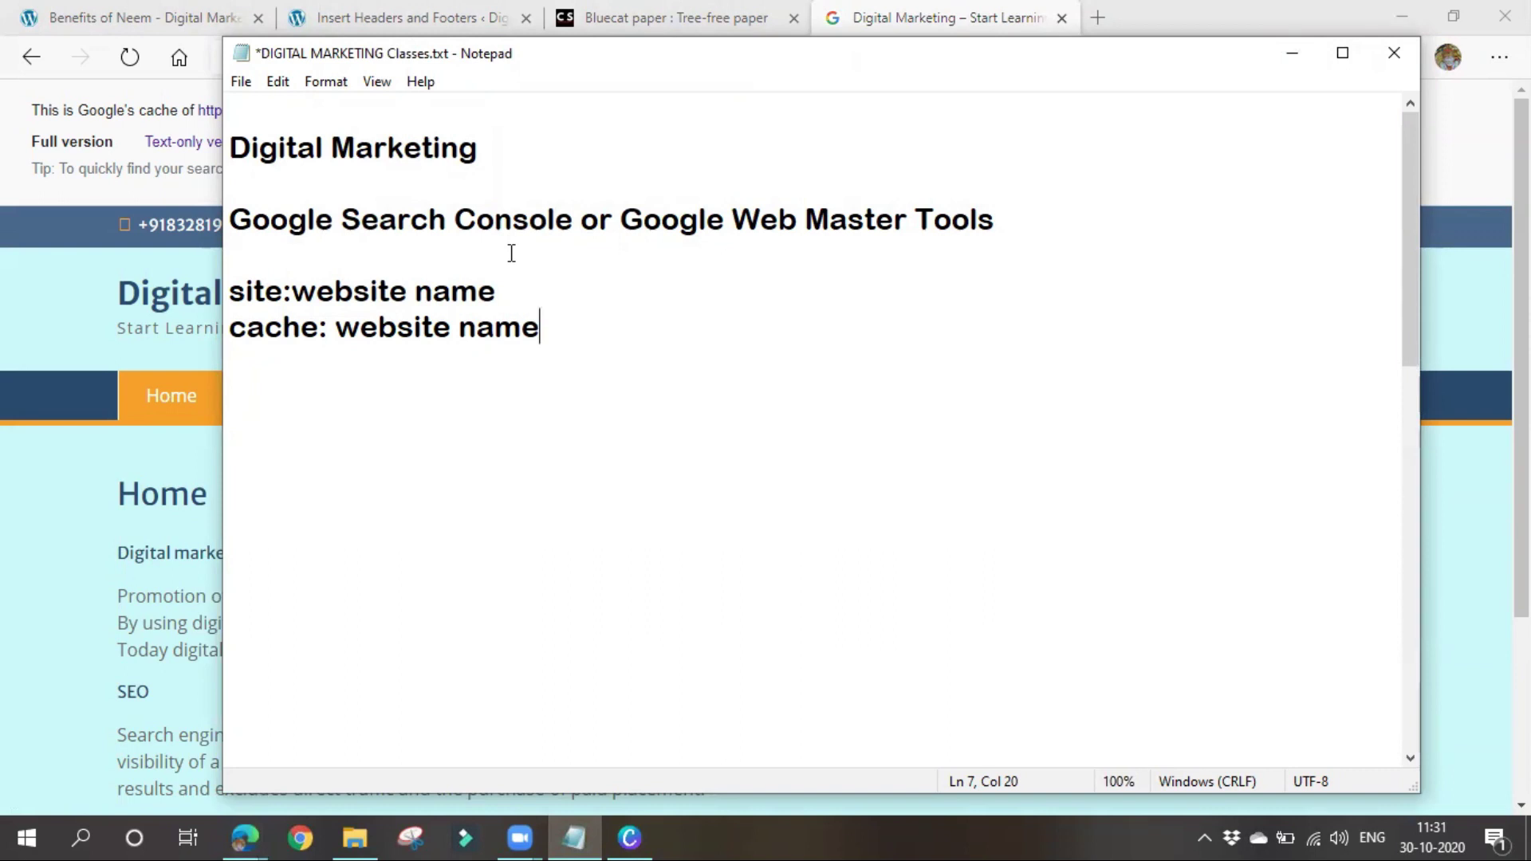
View the Crunch Stories Bluecat paper article down to its Blue-cat Paper section
left_click(619, 22)
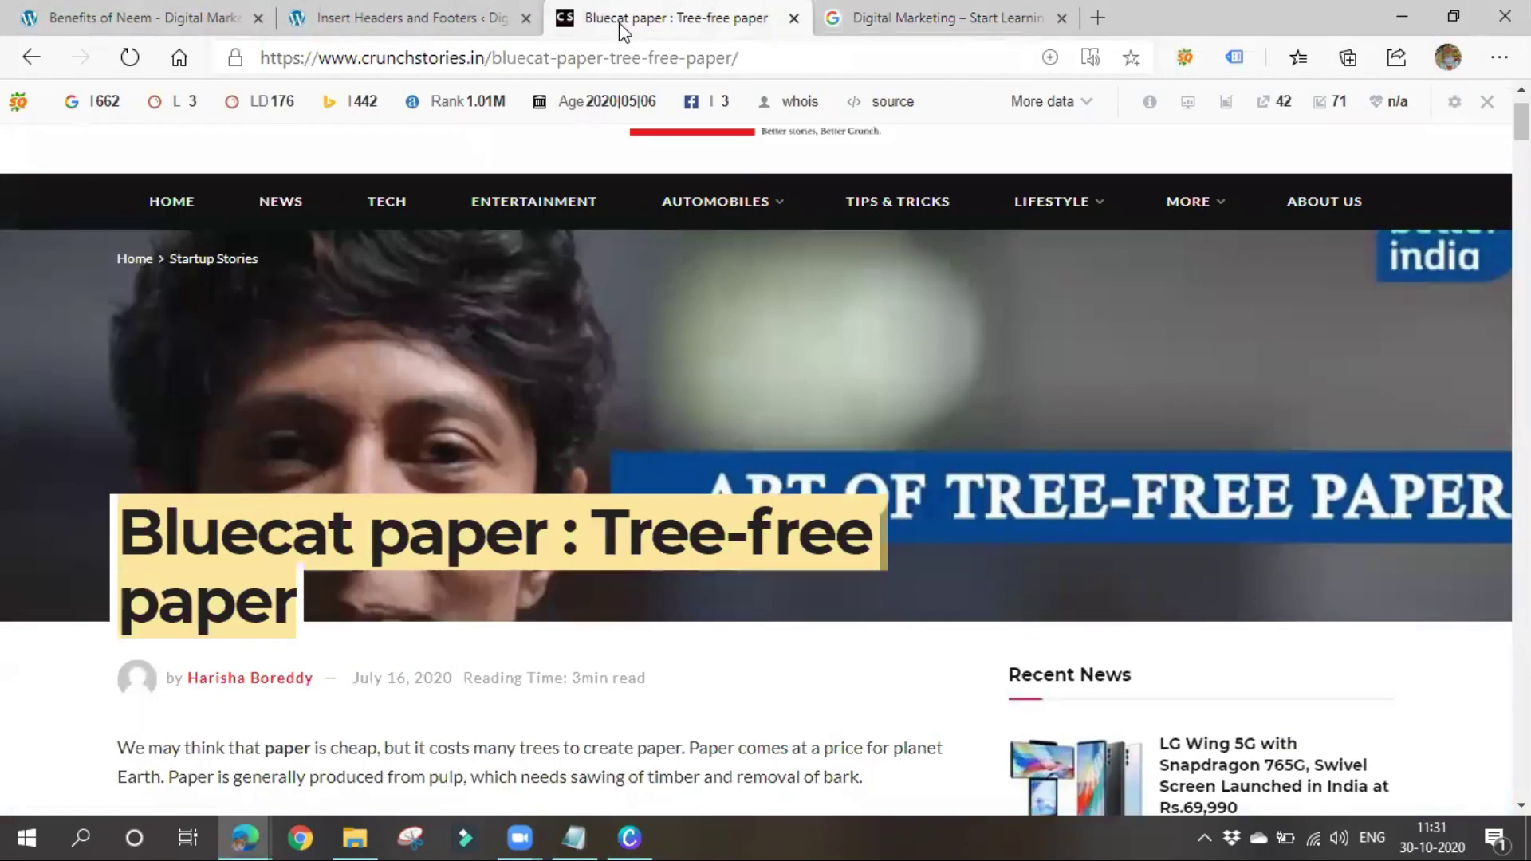
scroll(241, 449, "down", 5)
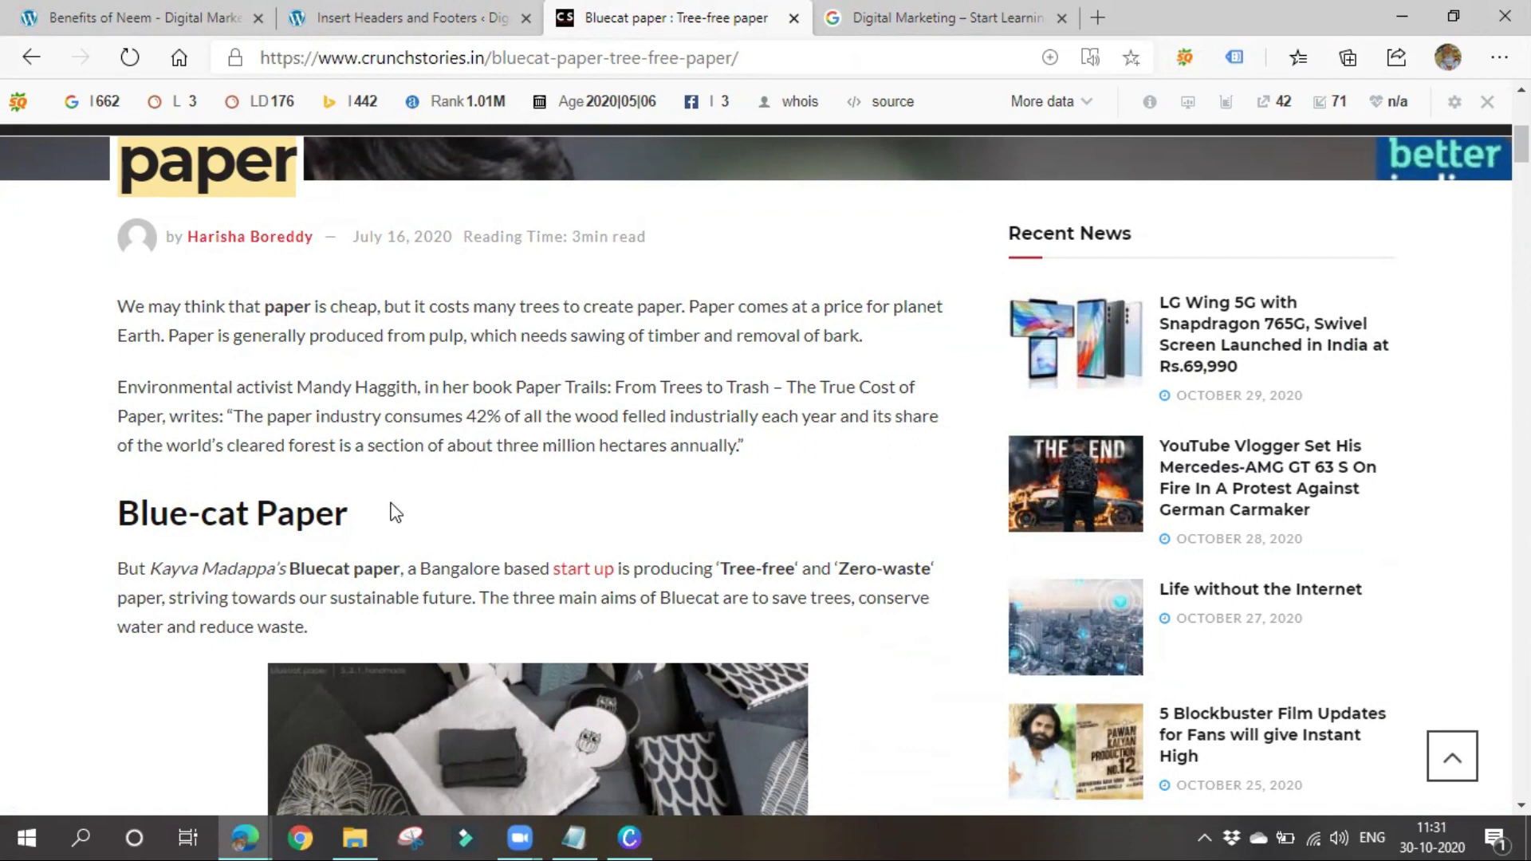
scroll(397, 513, "down", 3)
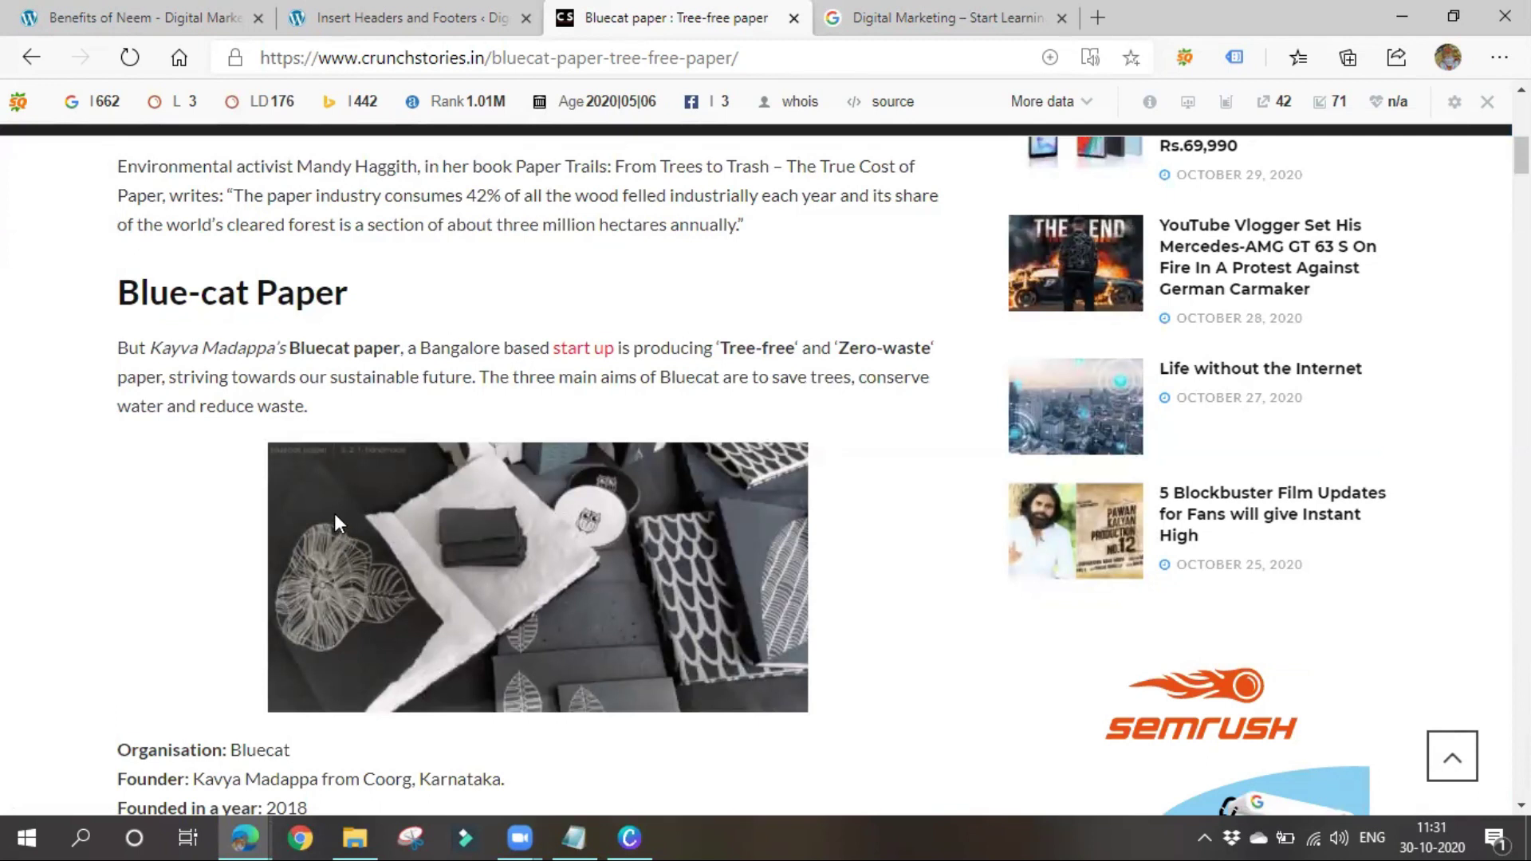
left_click(853, 17)
Return to the Bluecat paper search results and open the first bluecatpaper.com result
left_click(401, 11)
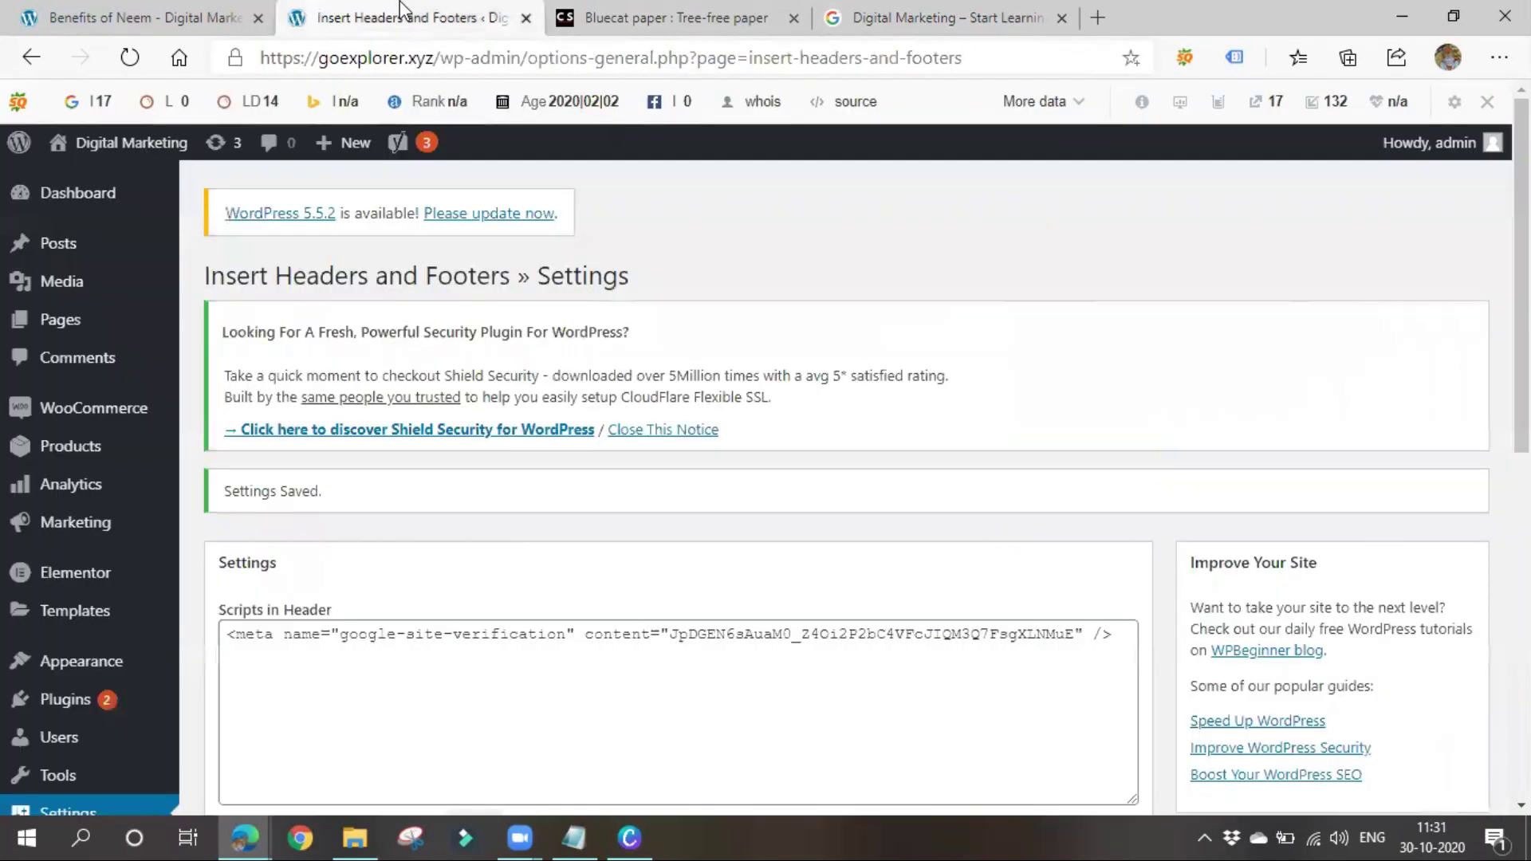
left_click(160, 11)
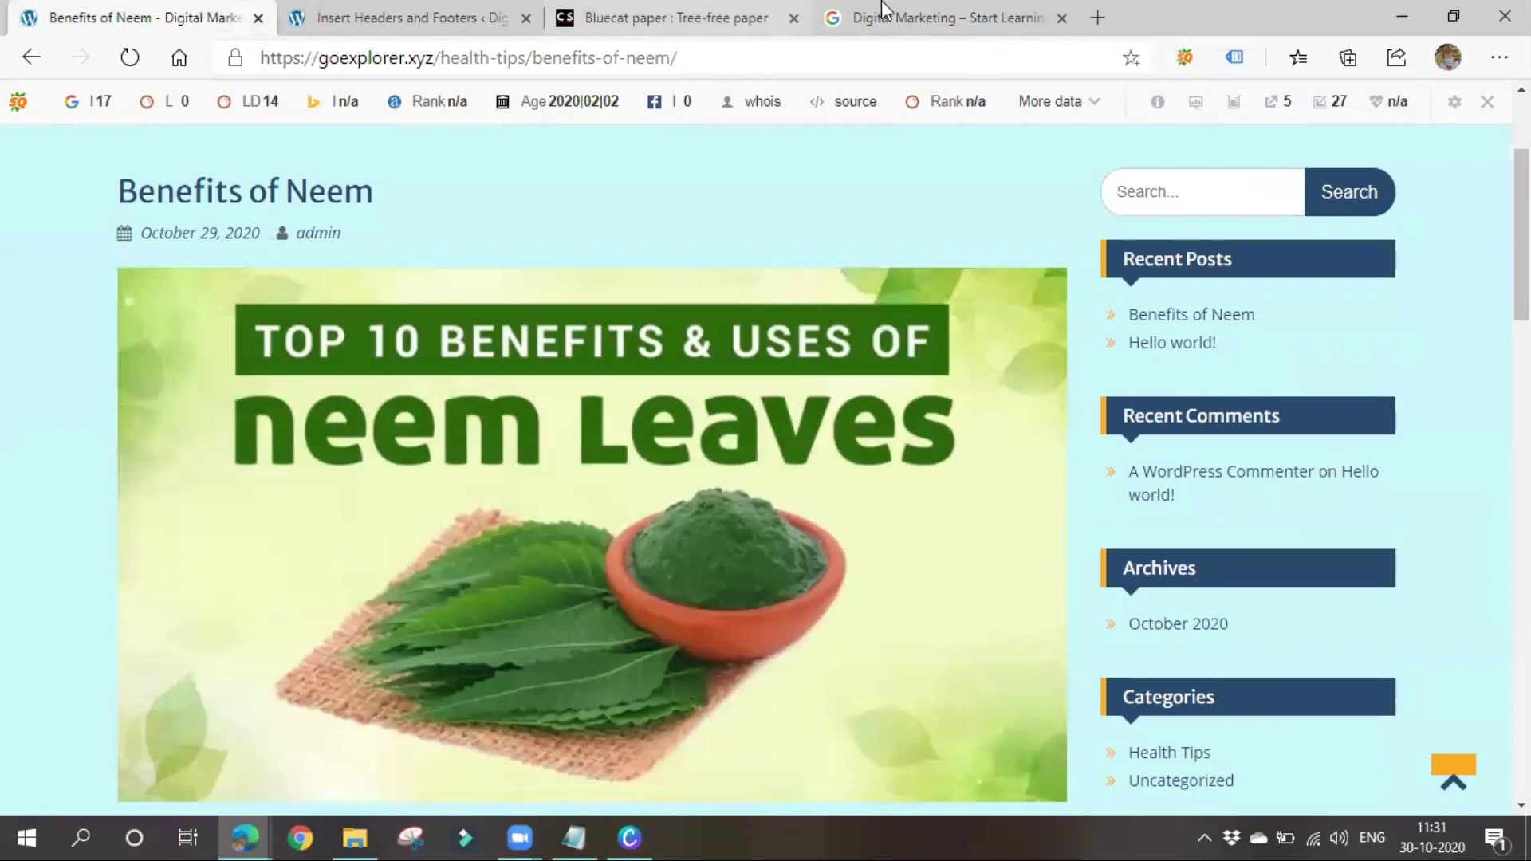
left_click(883, 11)
left_click(36, 54)
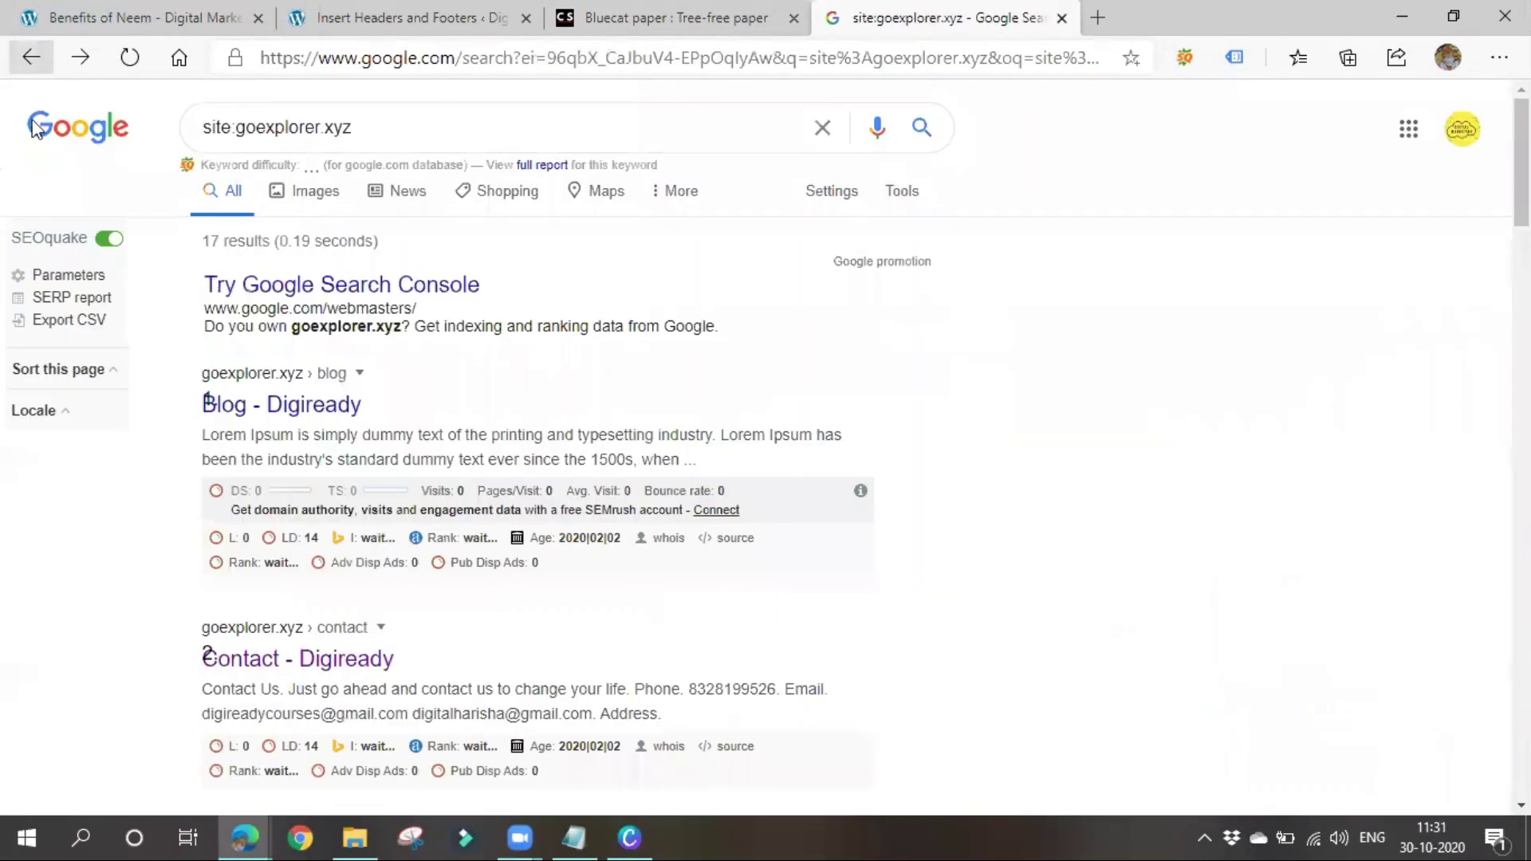
left_click(36, 55)
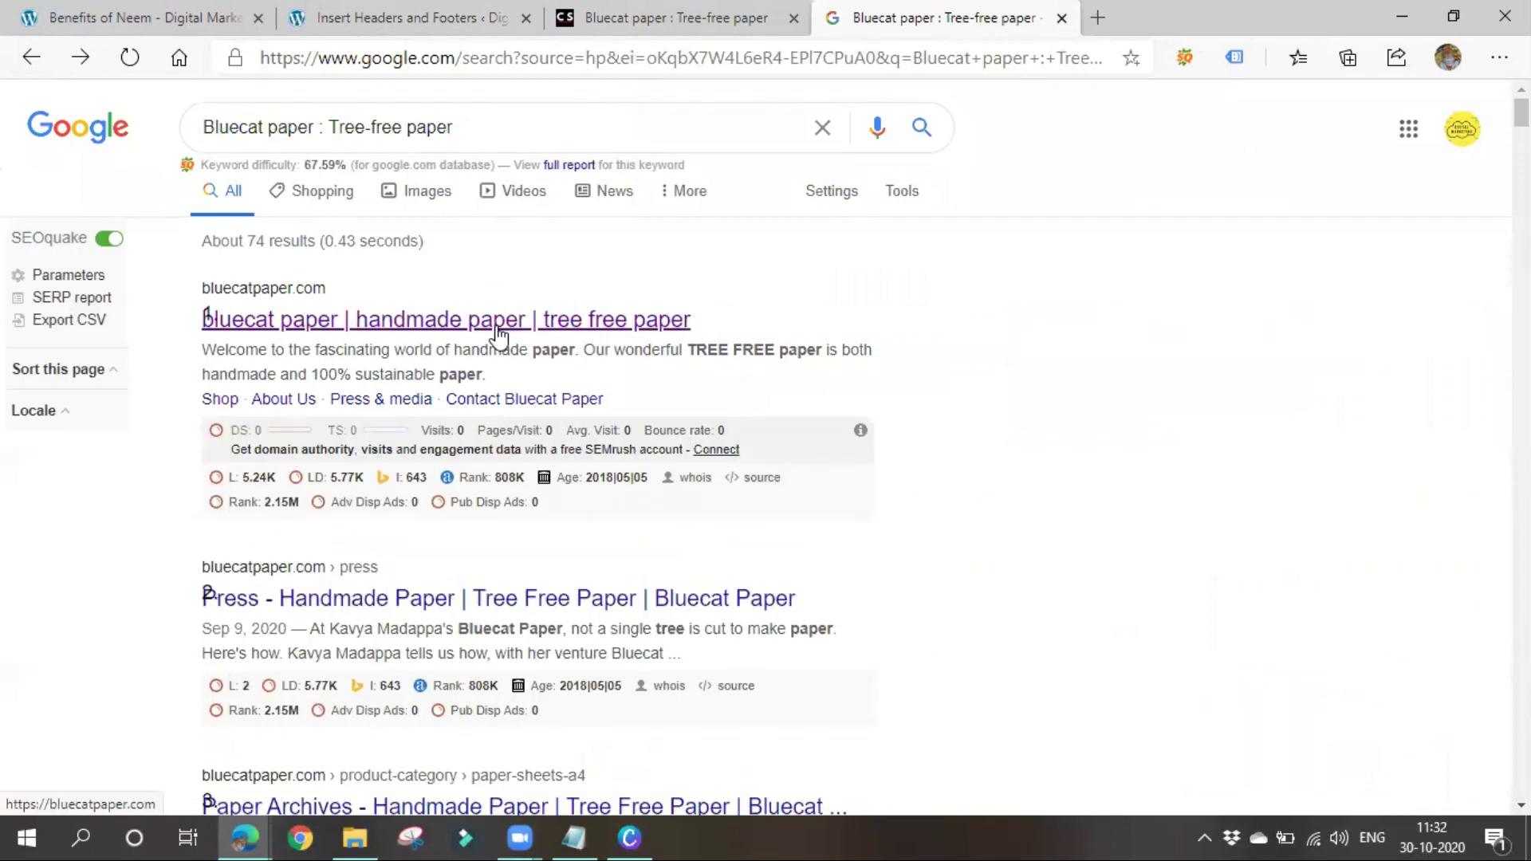
left_click(499, 327)
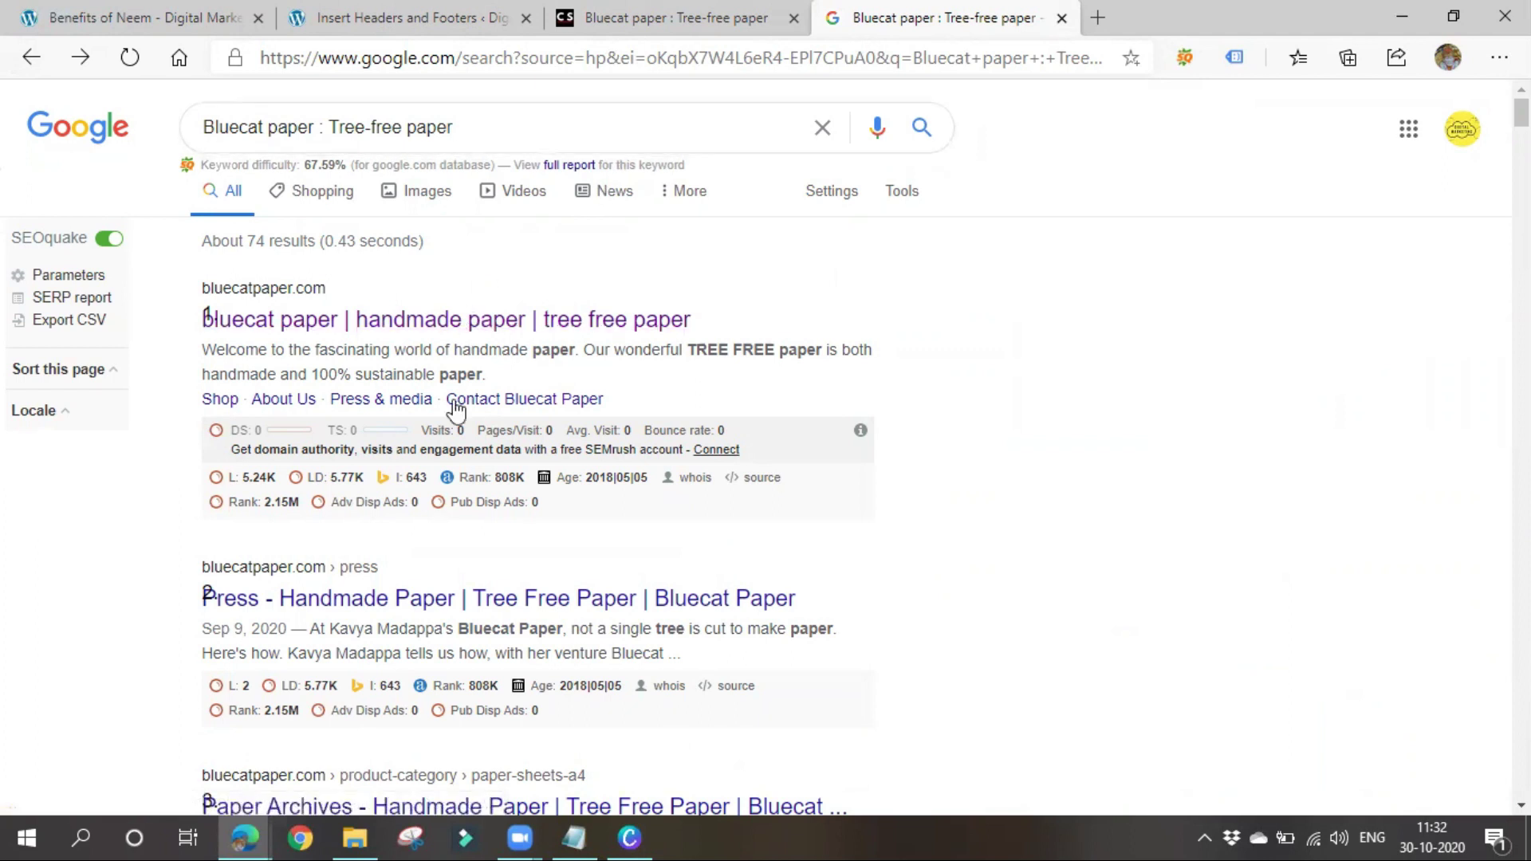
Search Google for the Bluecat Paper founder's name and highlight the Crunch Stories result
triple_click(504, 126)
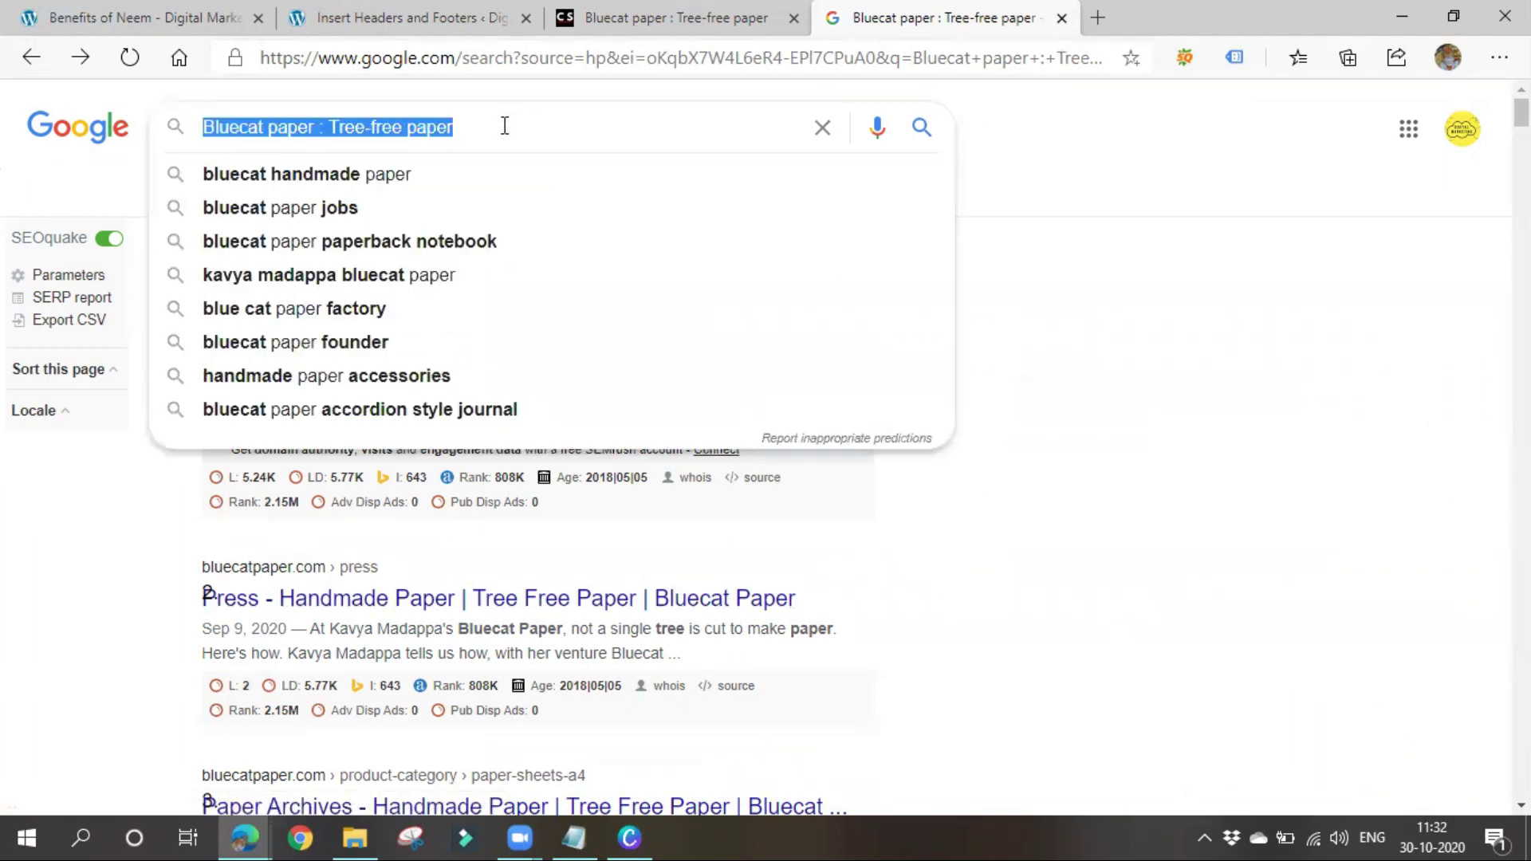
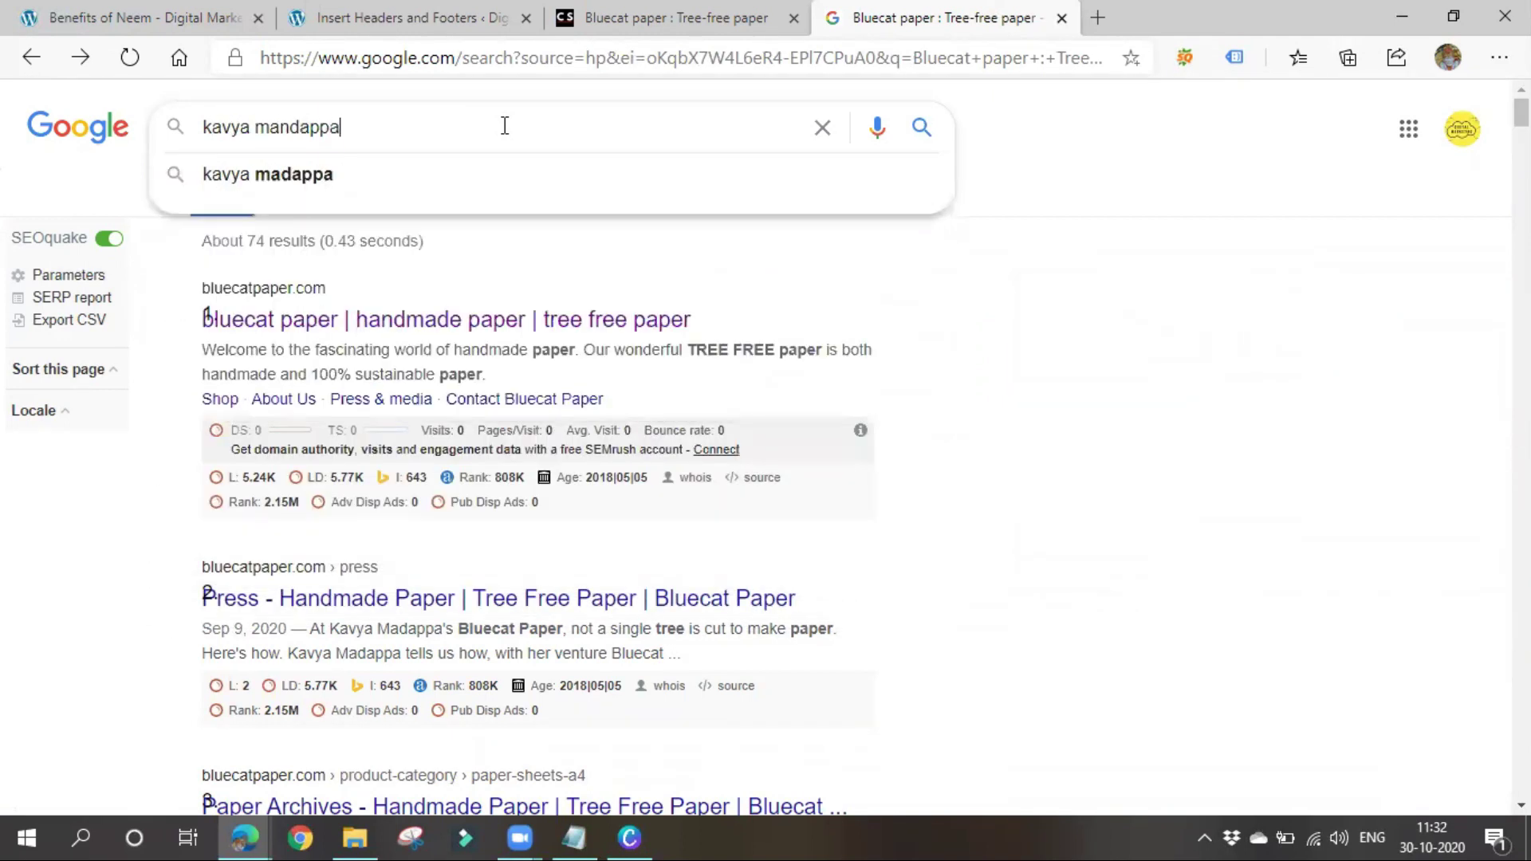
key("Return")
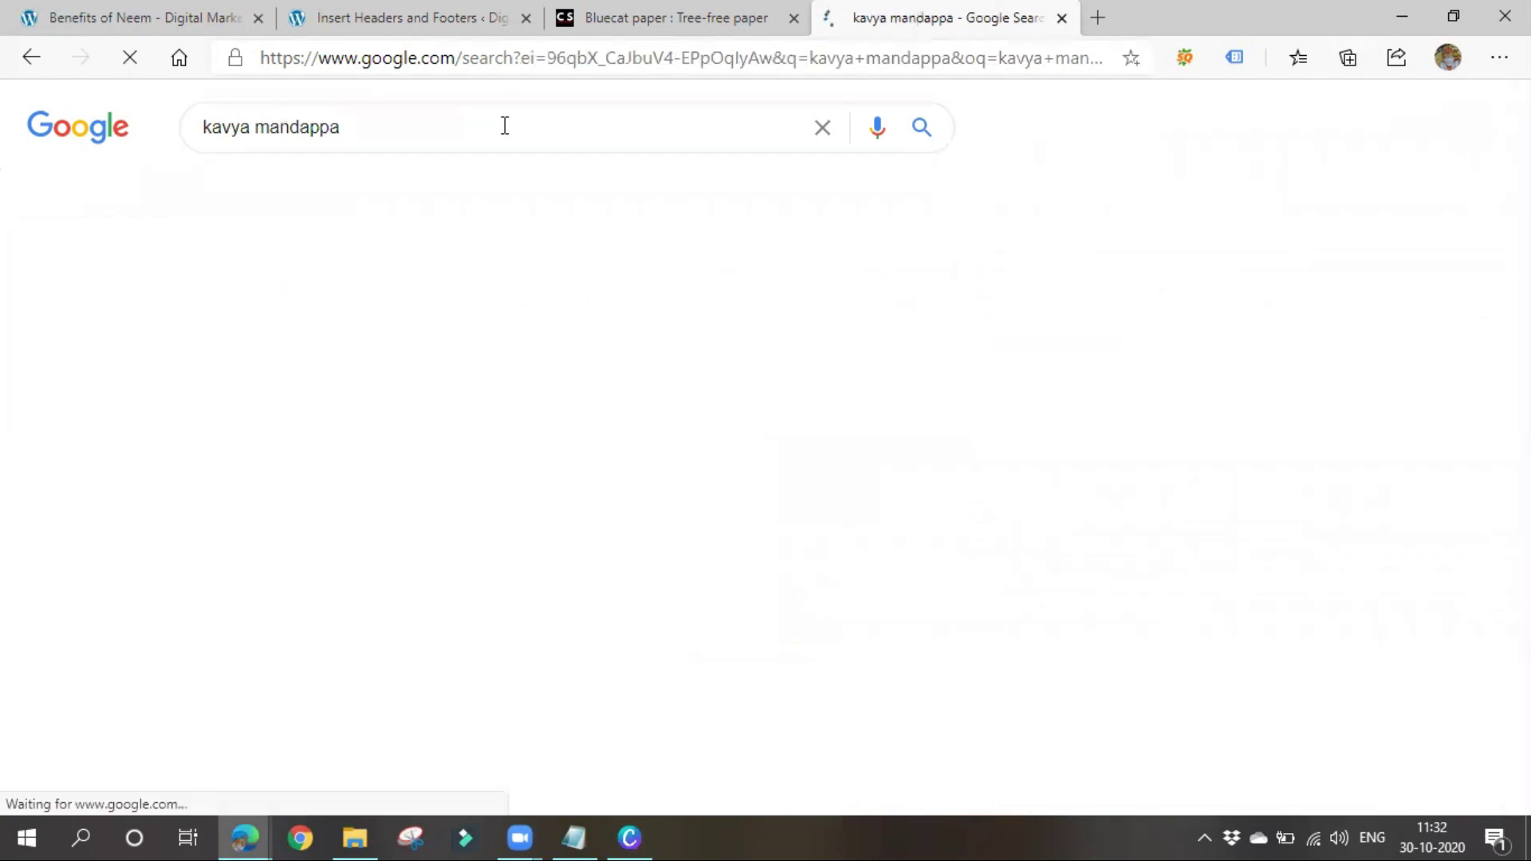
scroll(444, 550, "down", 5)
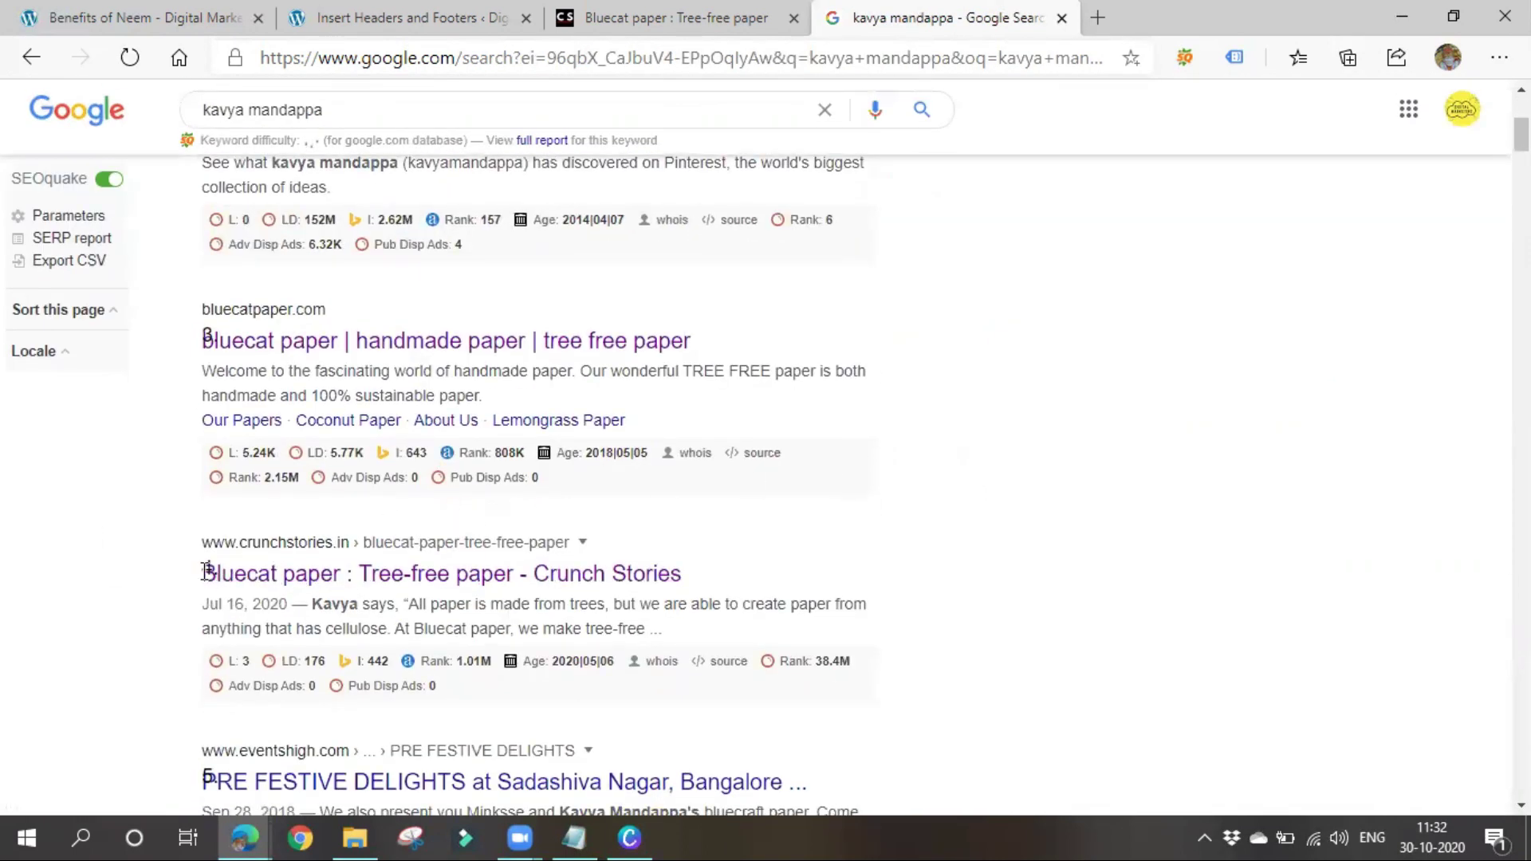
left_click_drag(184, 554, 513, 540)
left_click(841, 551)
Review the Crunch Stories result and the other name results, then switch the SEOquake overlay off
scroll(246, 540, "up", 5)
scroll(264, 403, "down", 5)
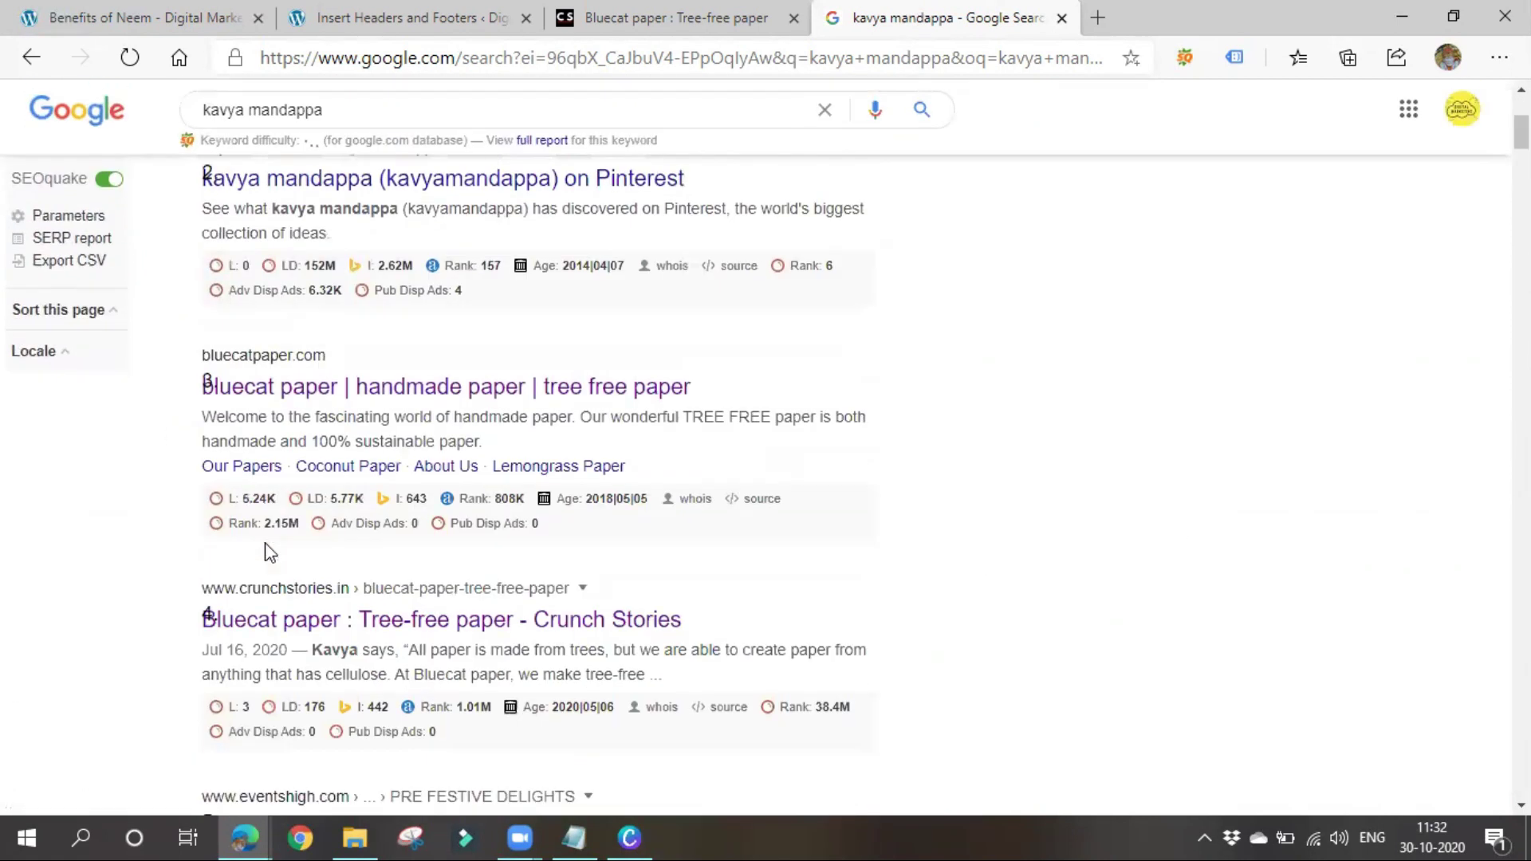
left_click_drag(165, 539, 430, 543)
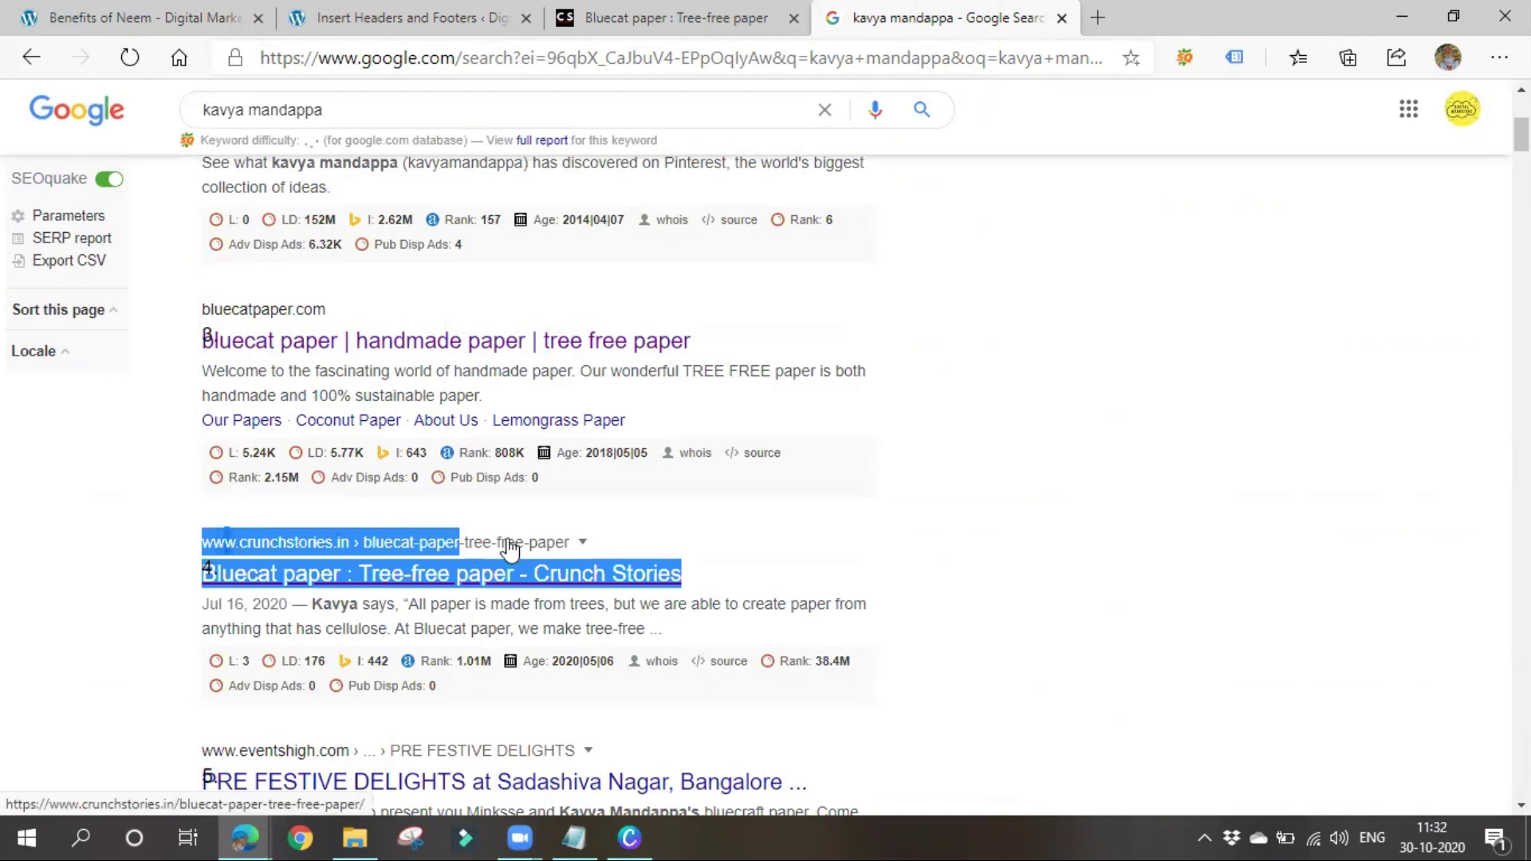
left_click(1040, 579)
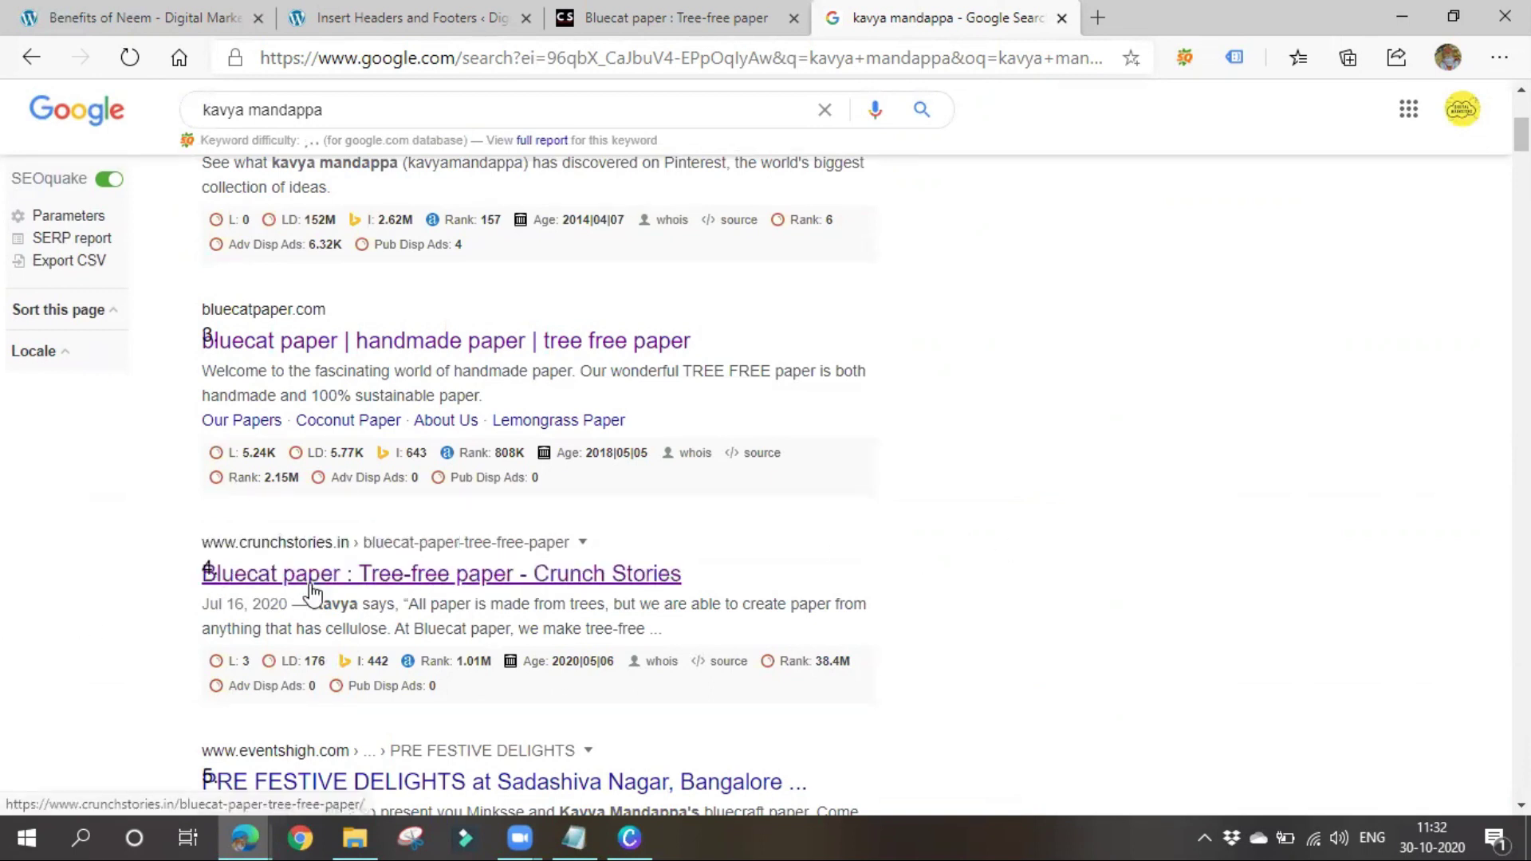
scroll(315, 588, "up", 3)
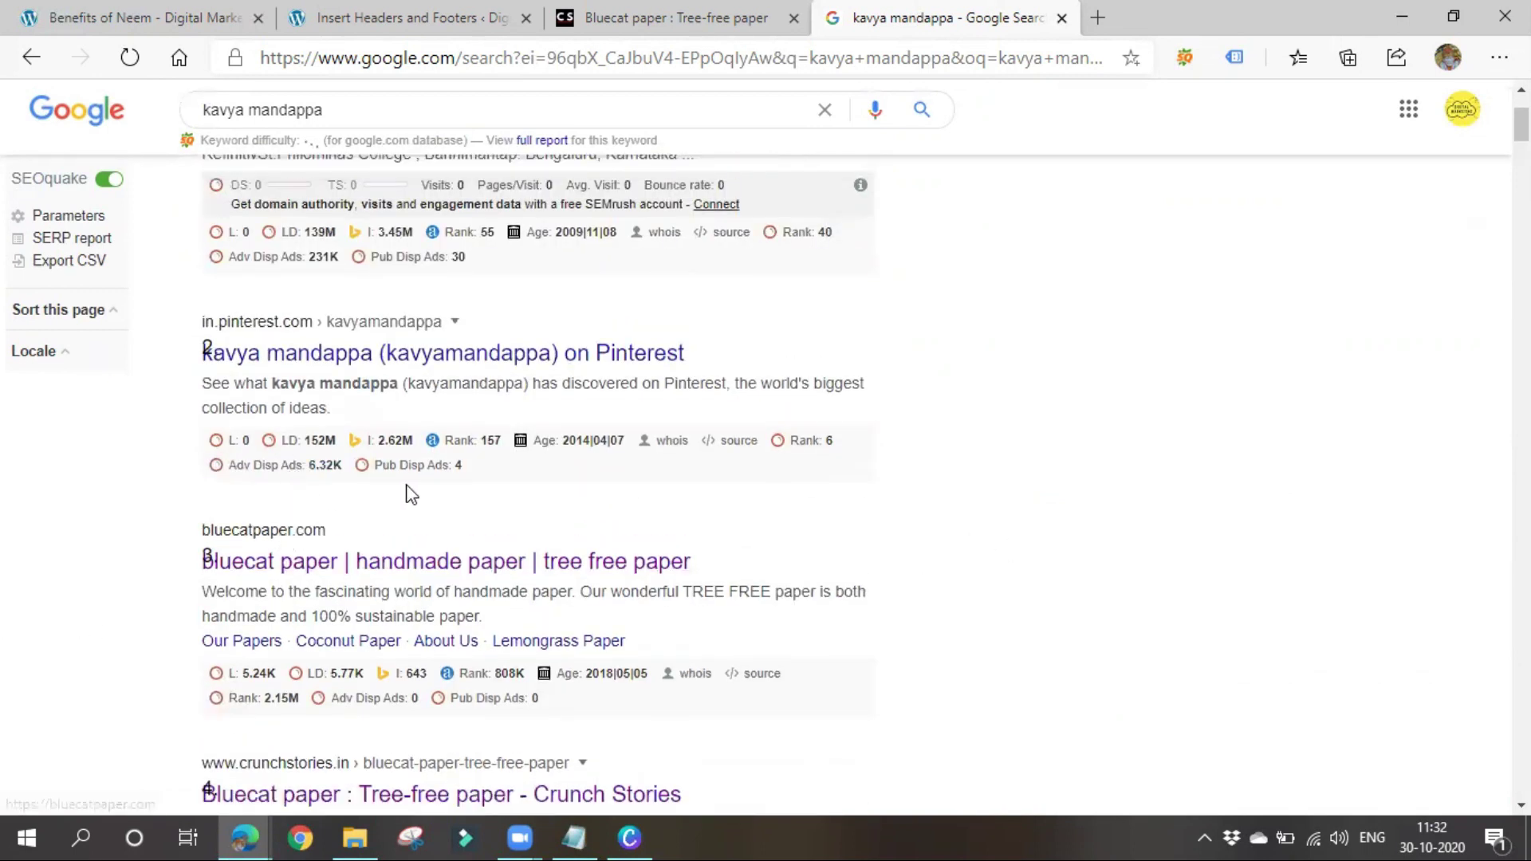
scroll(315, 420, "up", 3)
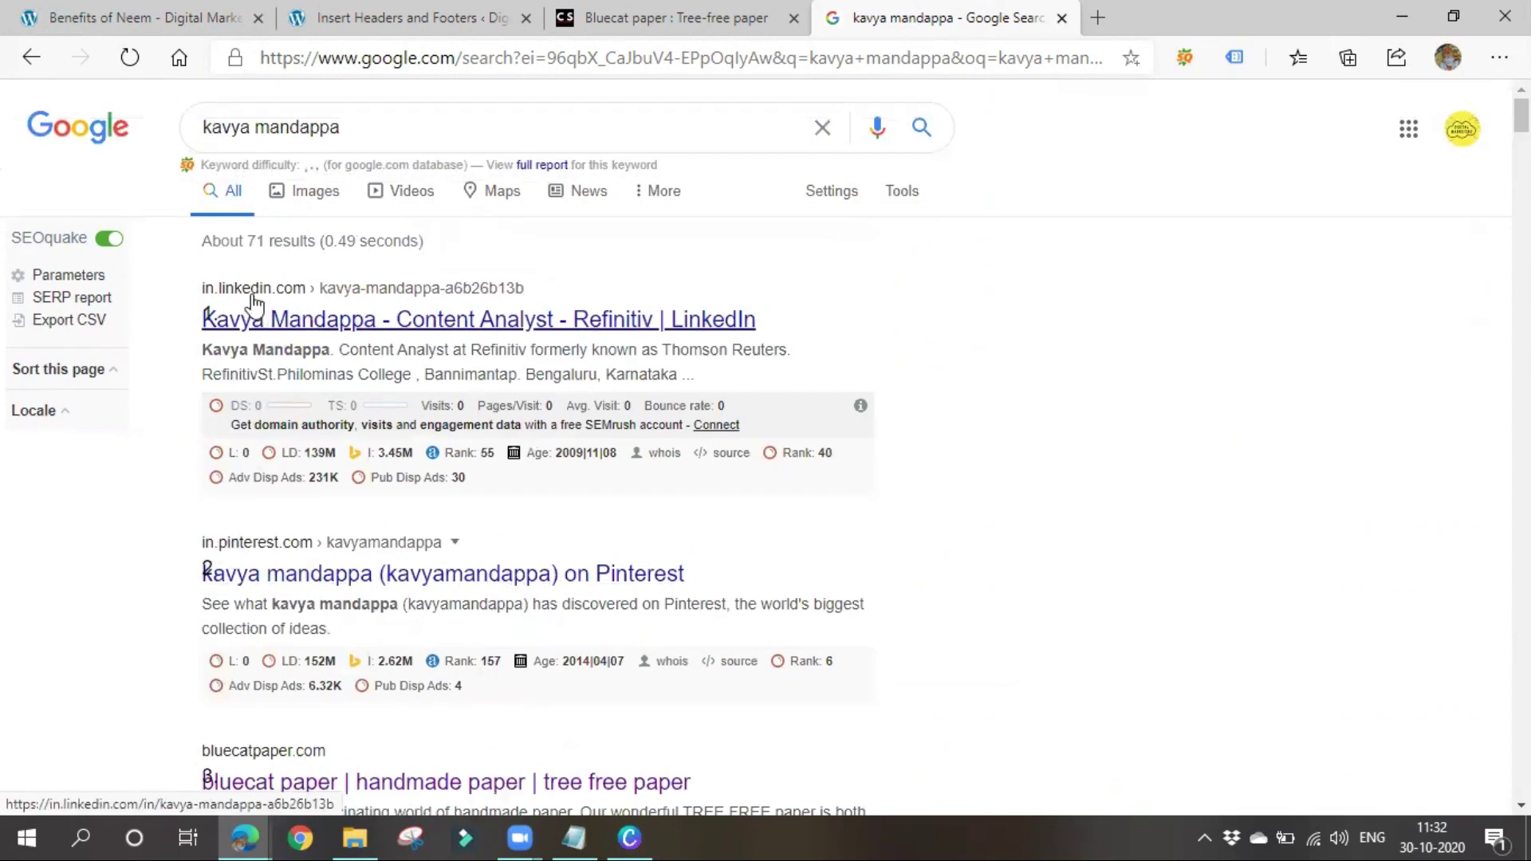
scroll(254, 304, "down", 6)
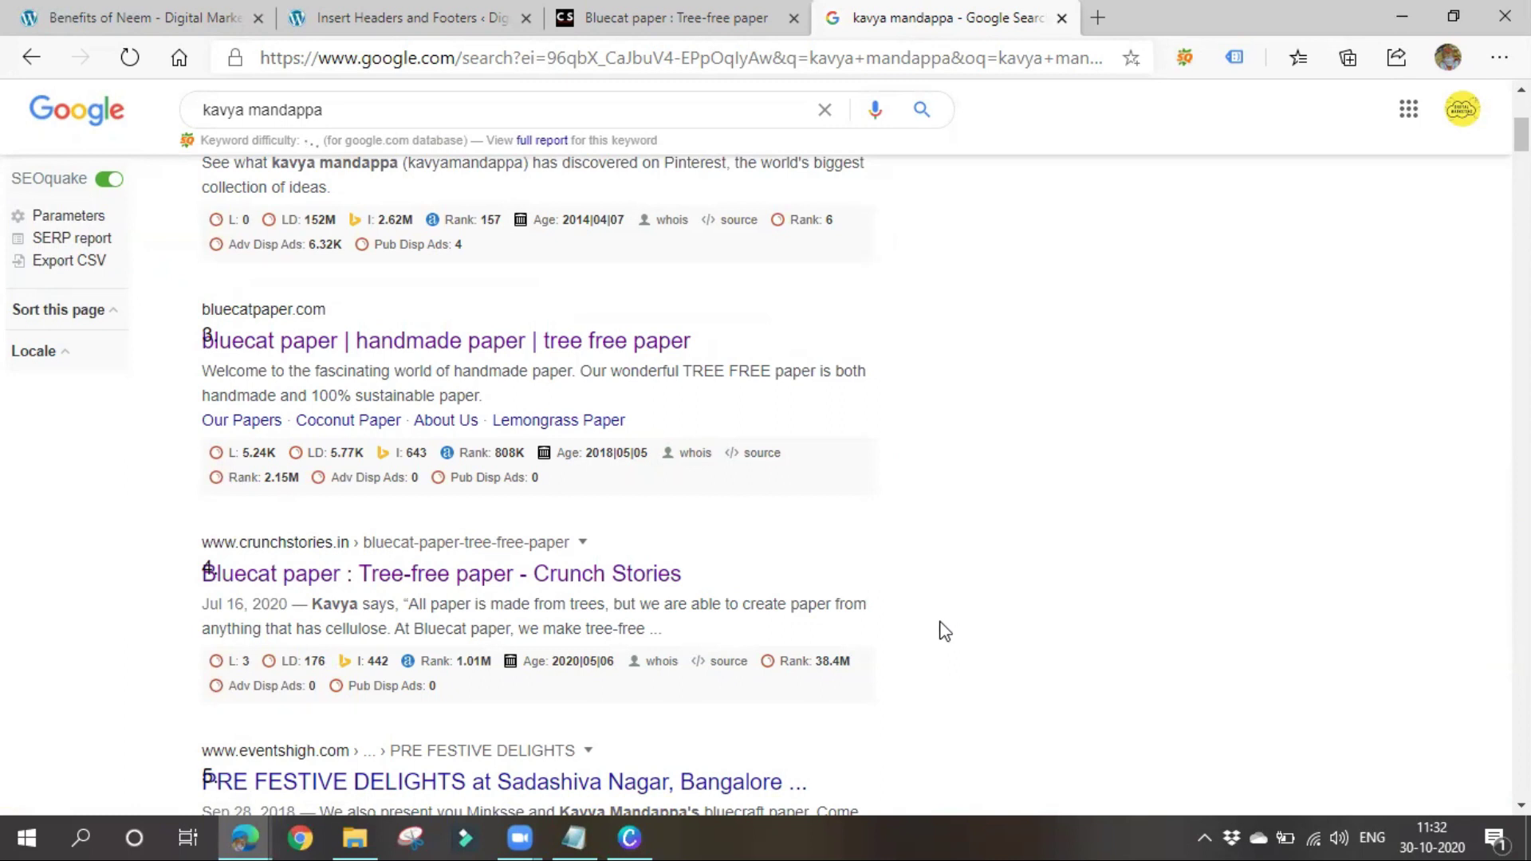
scroll(413, 223, "down", 3)
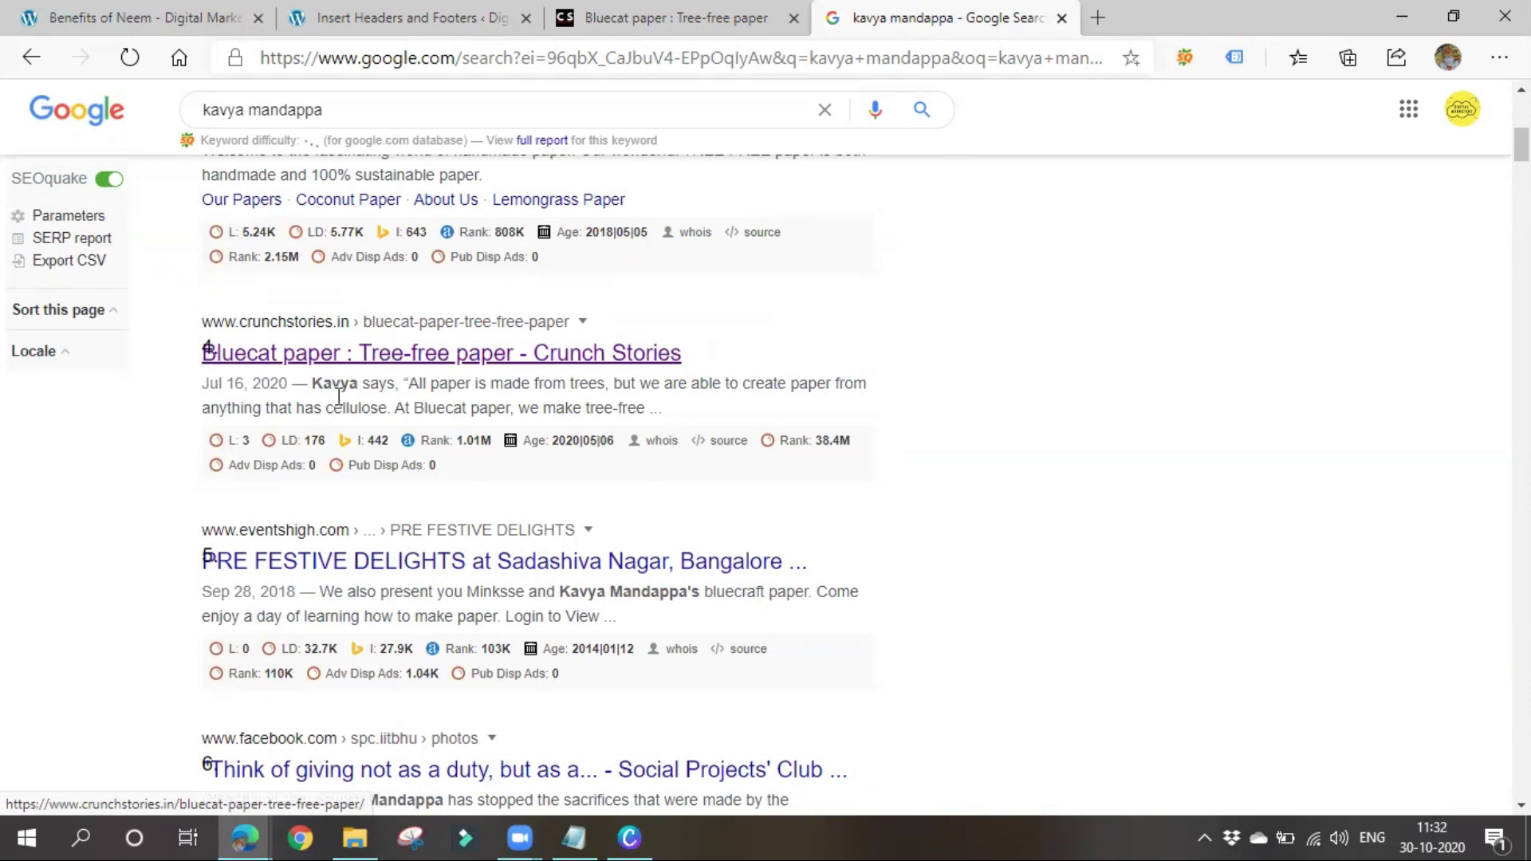
scroll(383, 348, "up", 6)
right_click(307, 335)
left_click(170, 479)
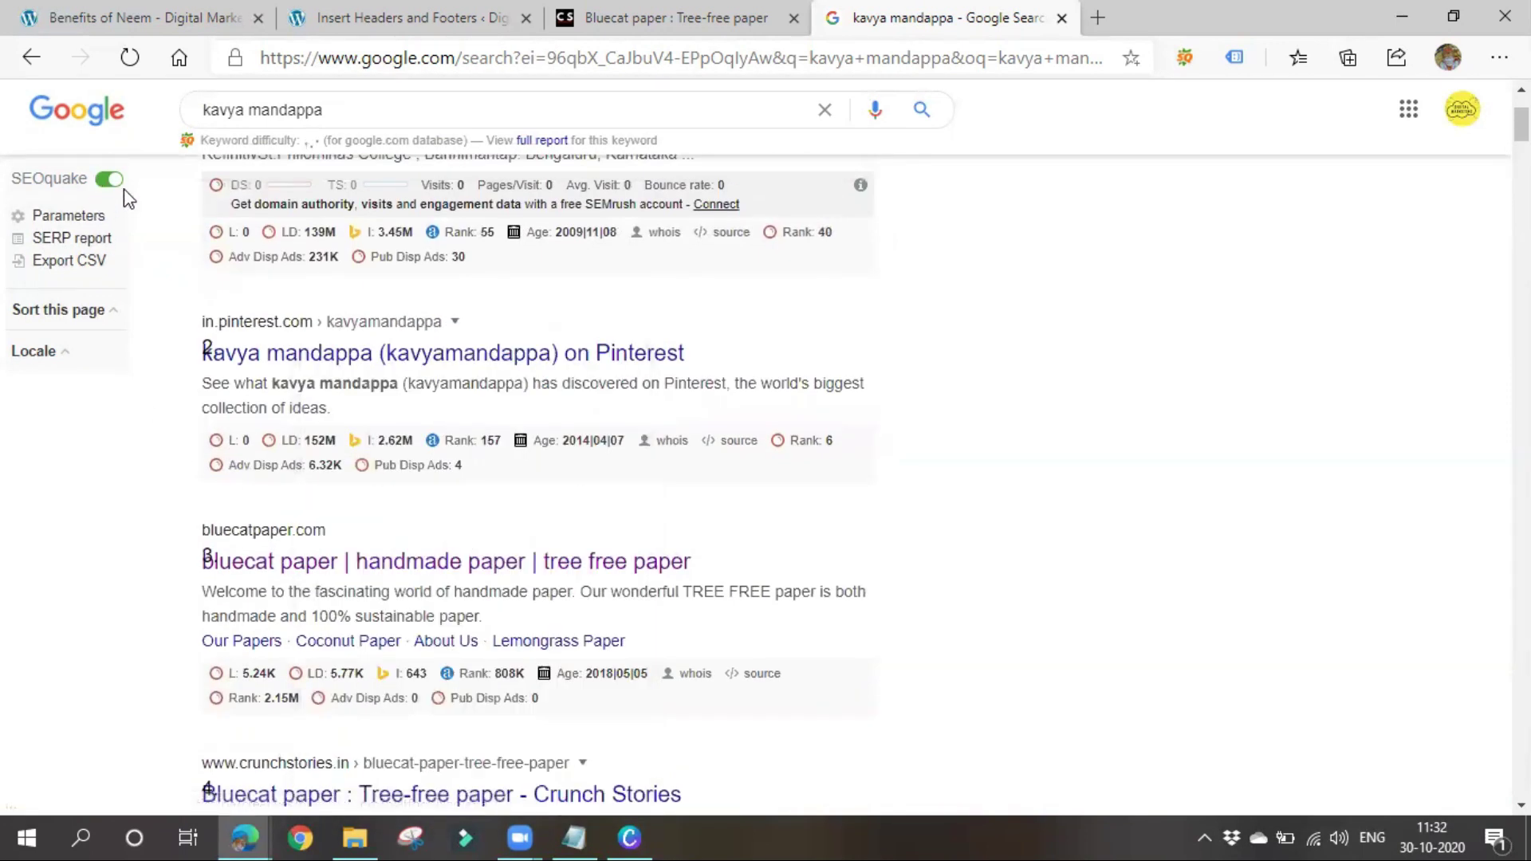
left_click(107, 190)
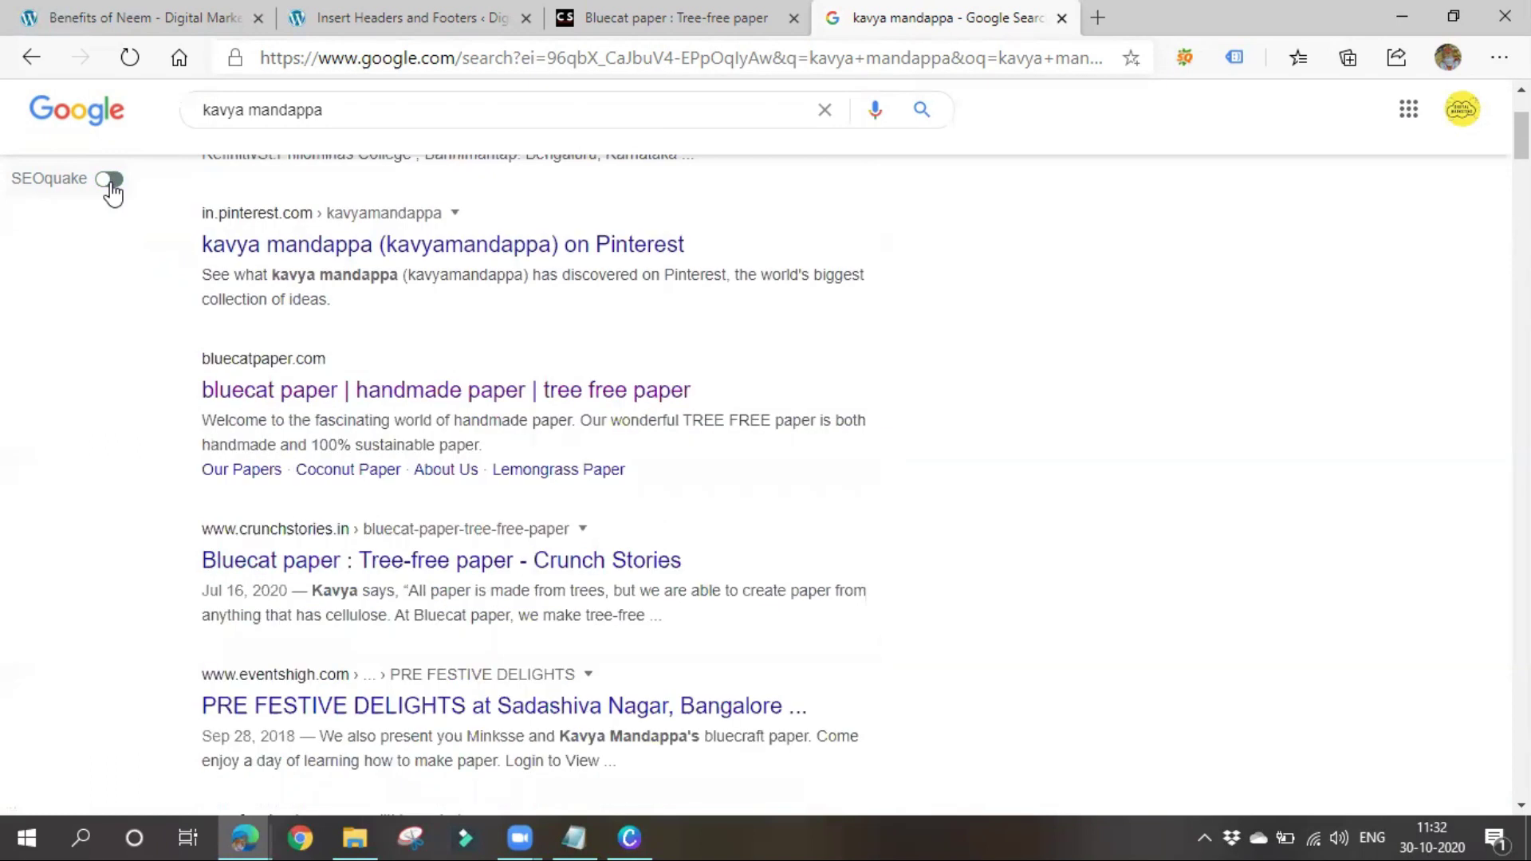
scroll(219, 479, "up", 3)
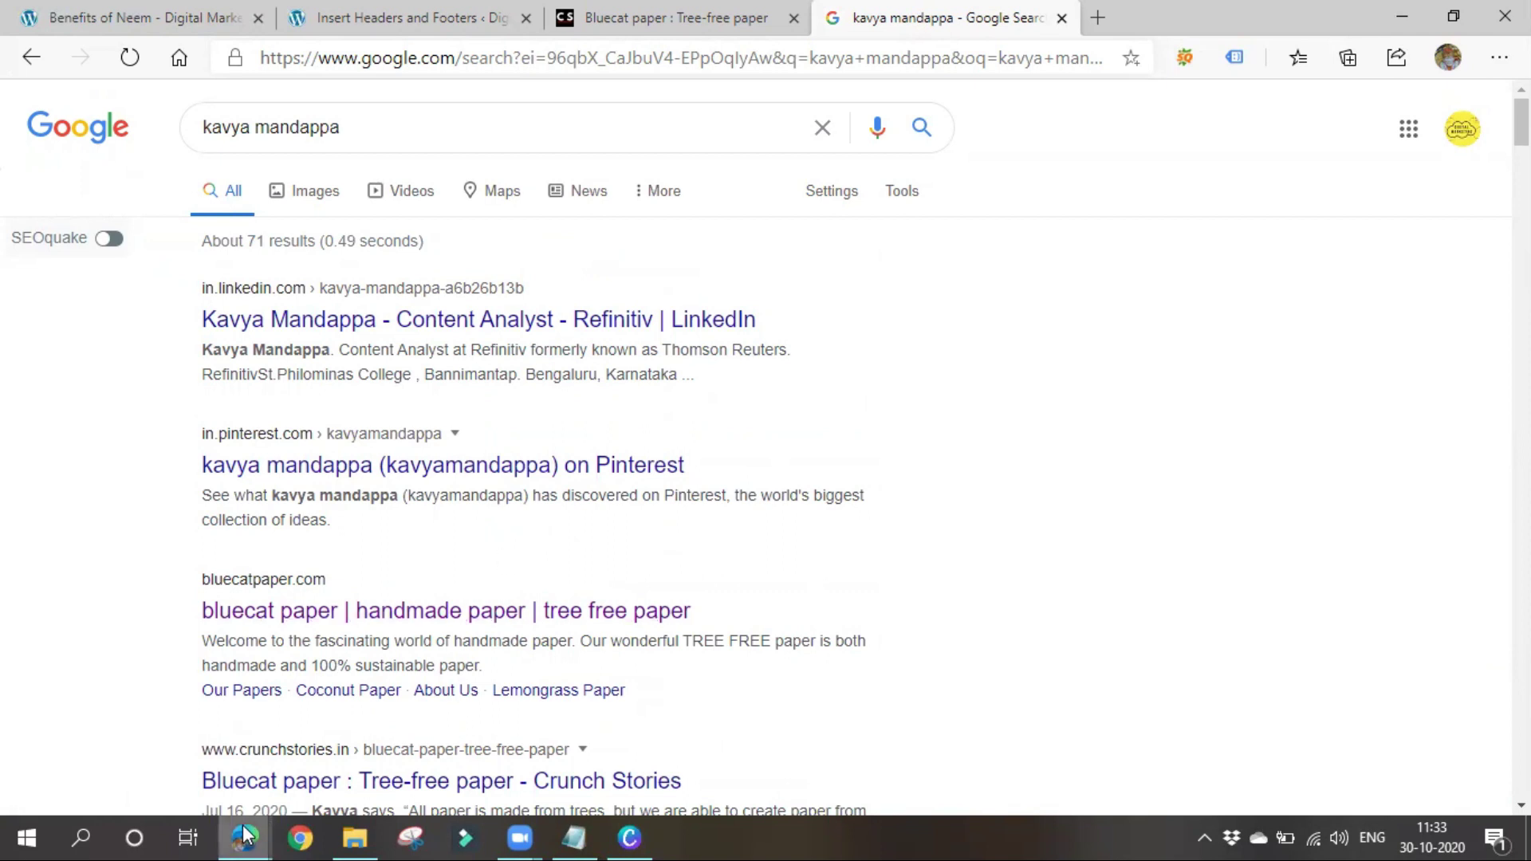
Bring Search Console forward and keep crunchstories.in as the selected property
mouse_move(242, 825)
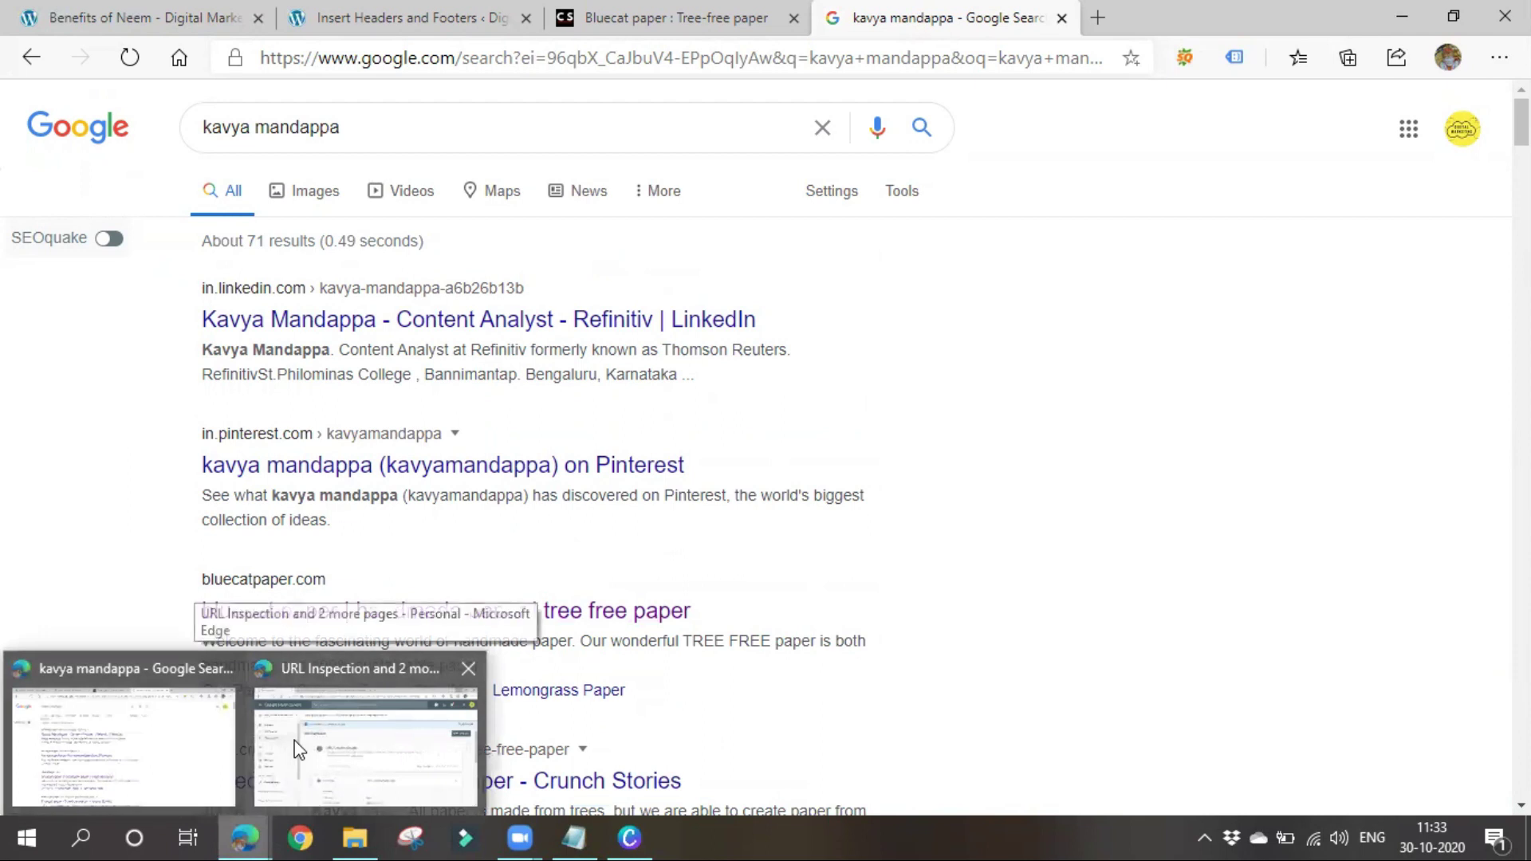
left_click(302, 746)
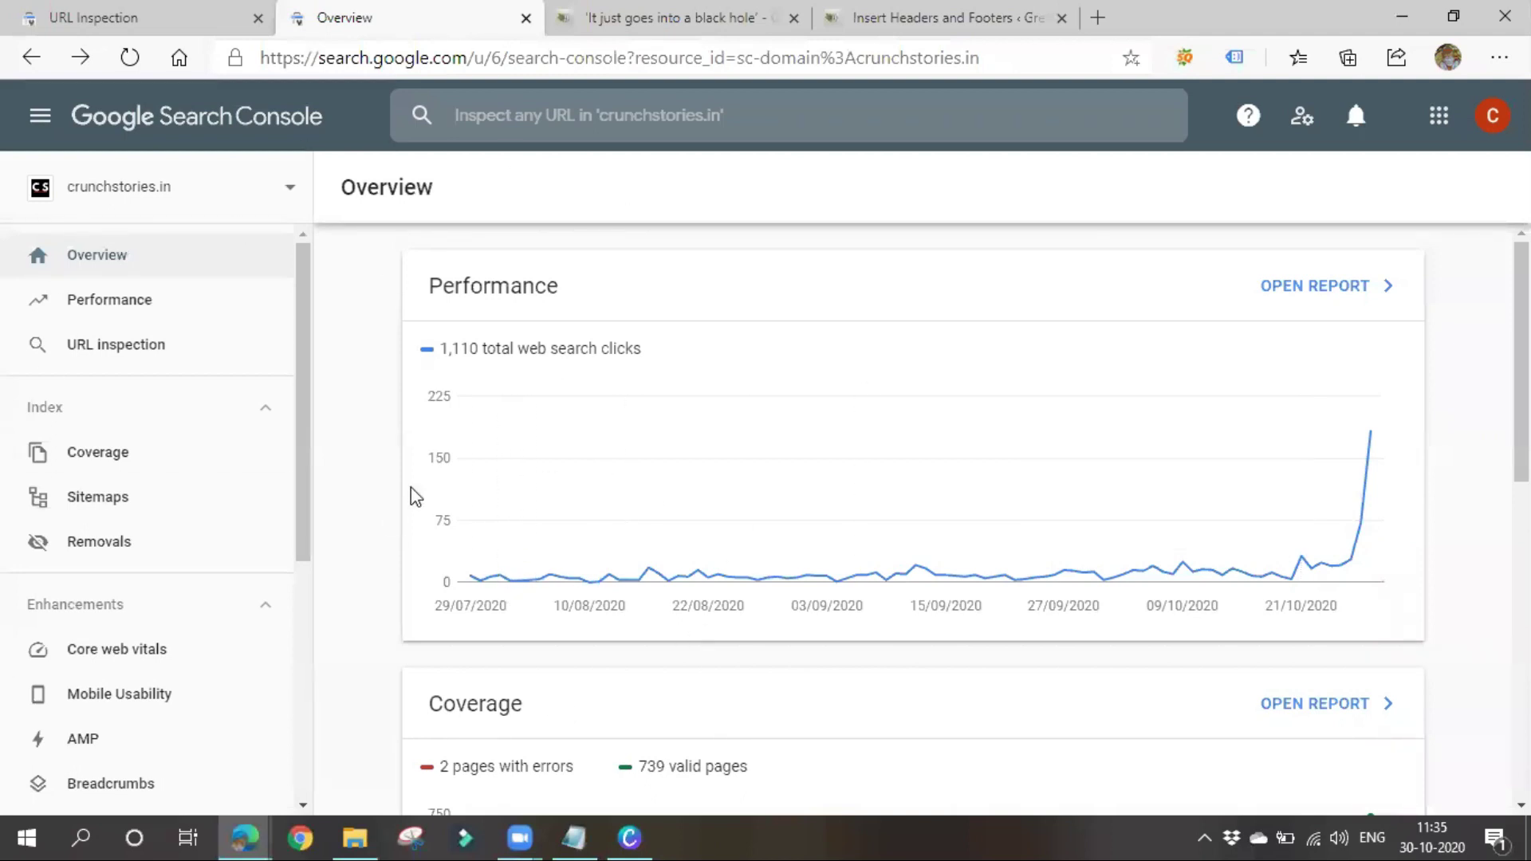
left_click(237, 199)
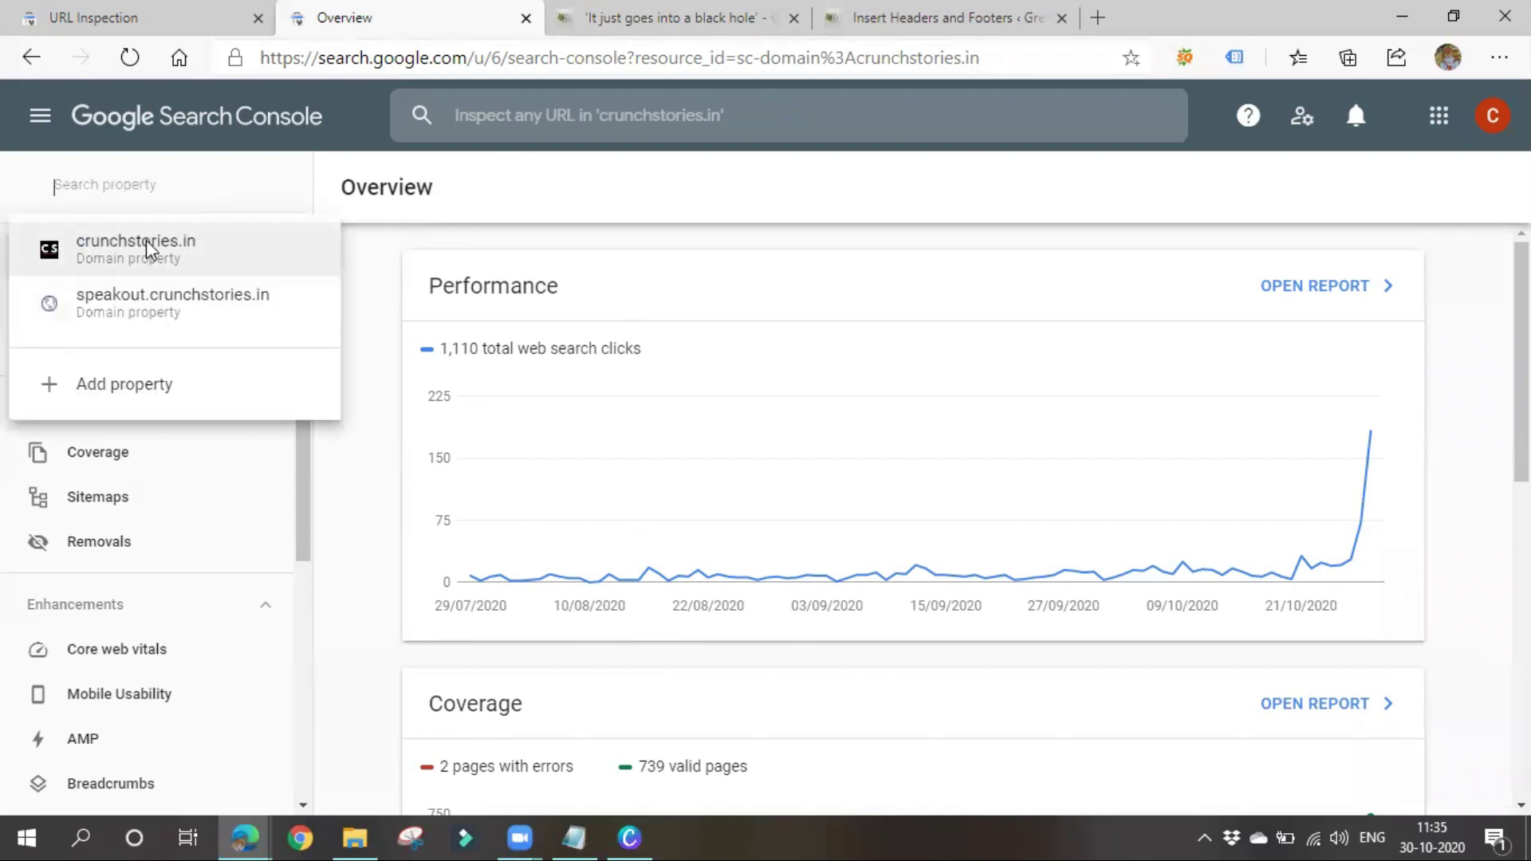
left_click(345, 536)
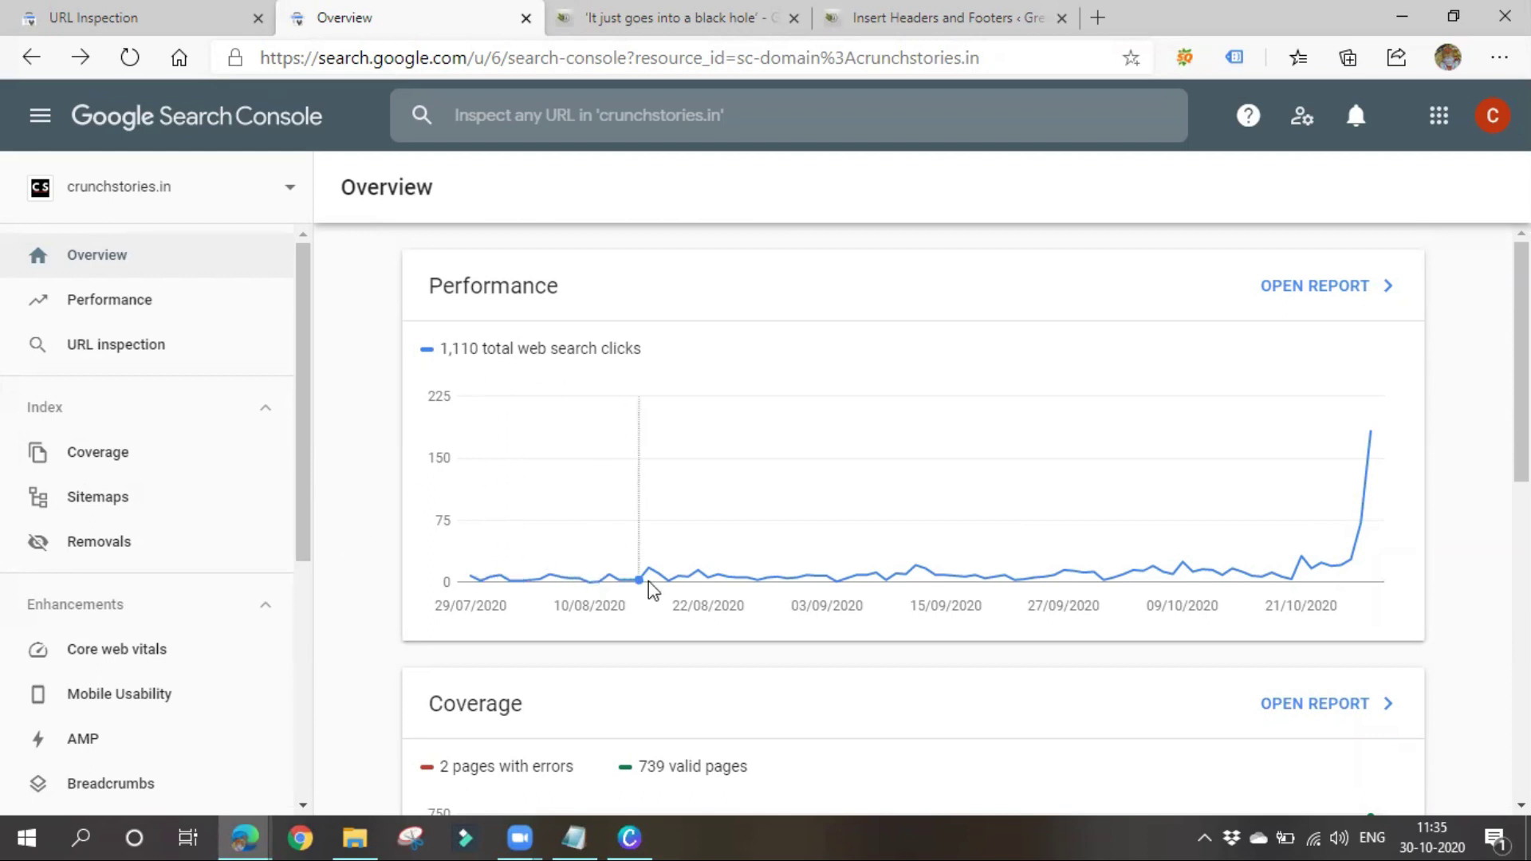
Review the Overview's Performance and Coverage charts: 1,110 web search clicks and 739 valid pages
mouse_move(1372, 443)
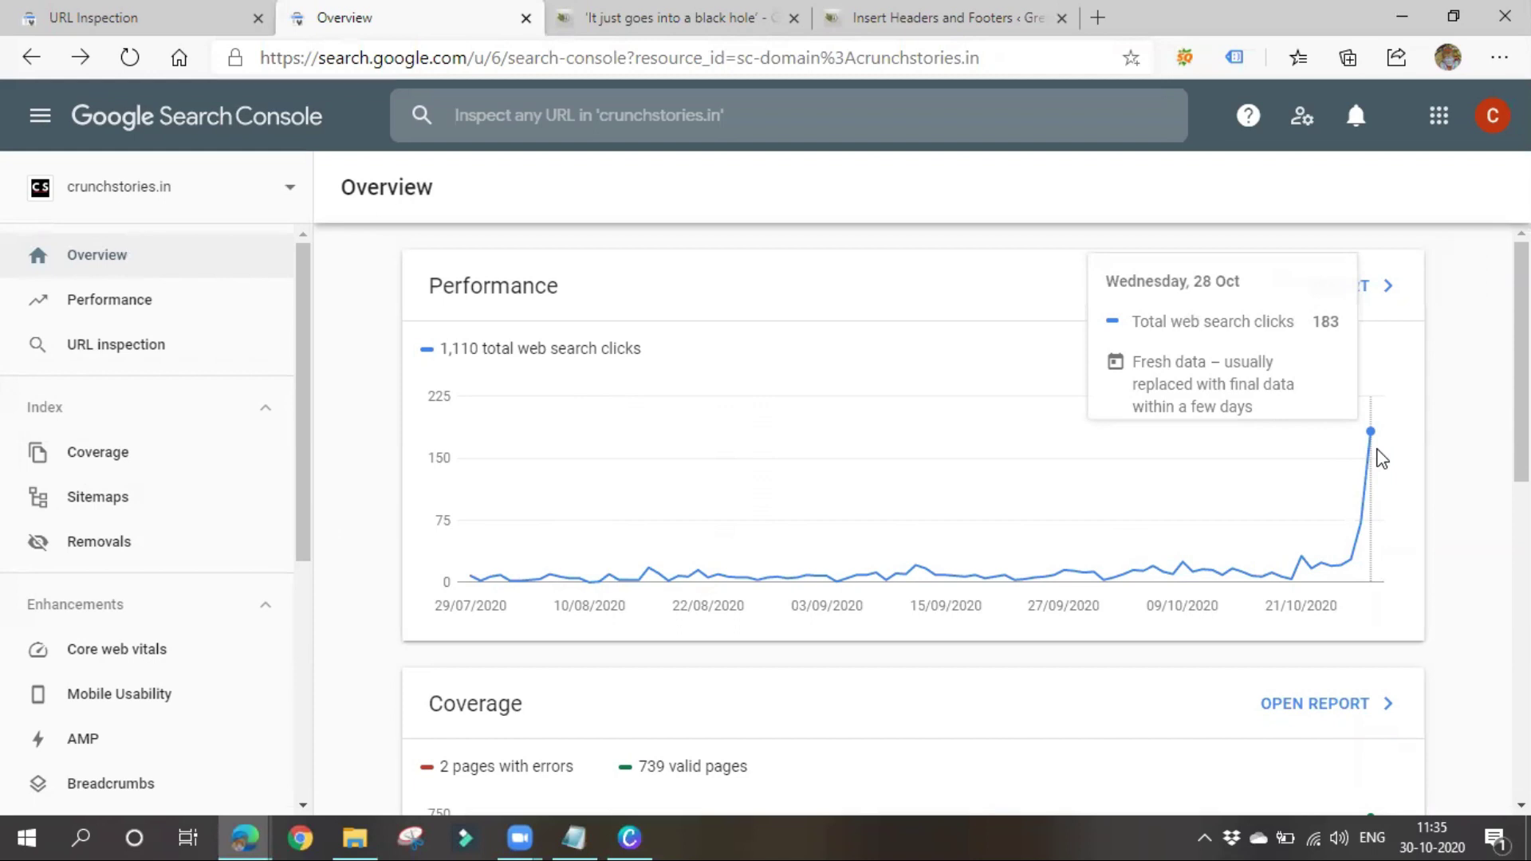
scroll(793, 505, "down", 3)
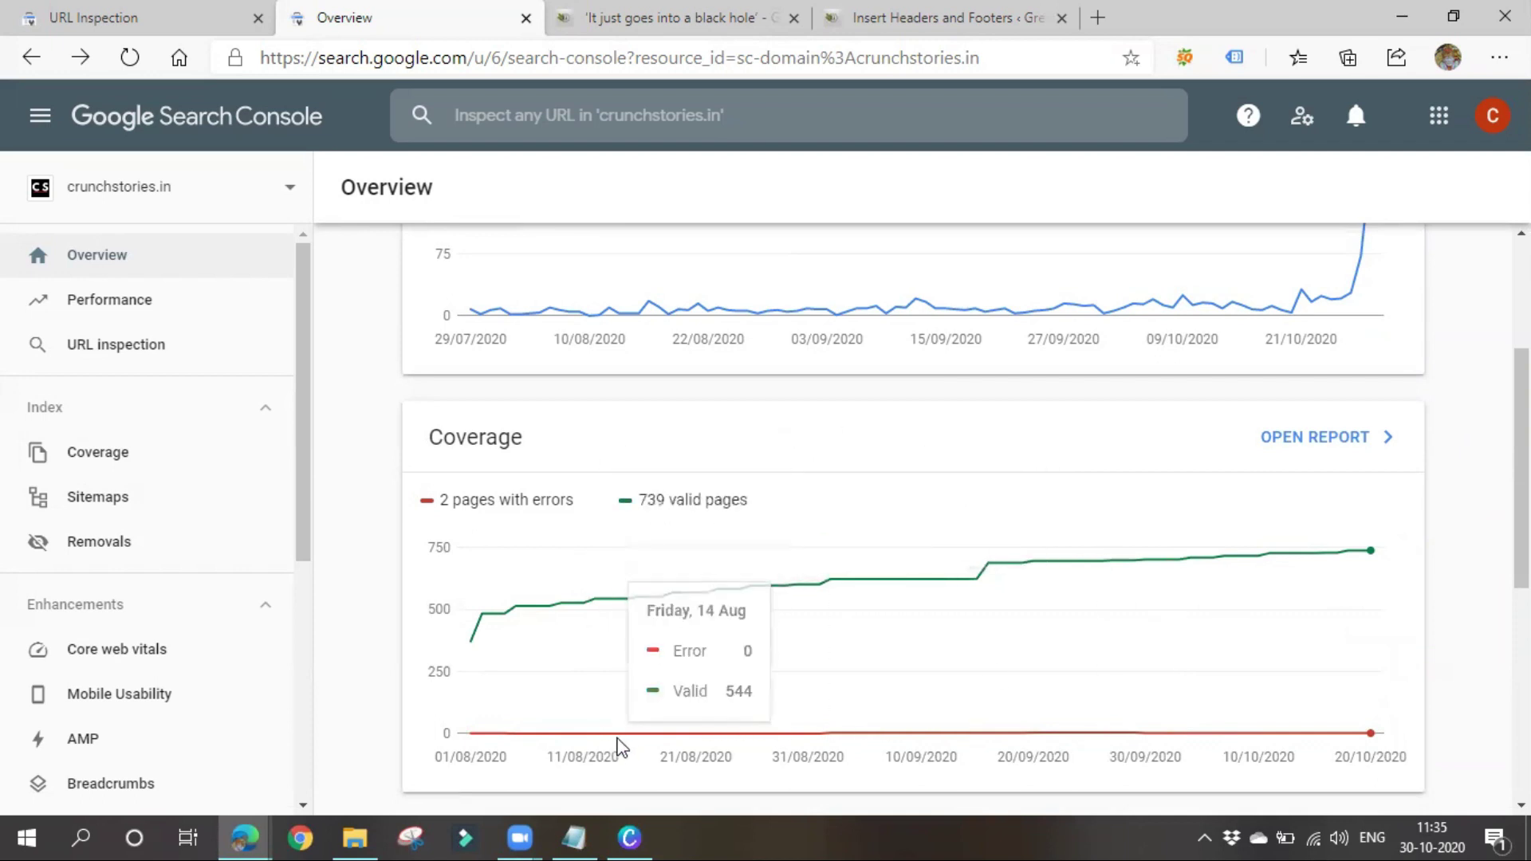
scroll(642, 721, "down", 5)
scroll(638, 720, "up", 4)
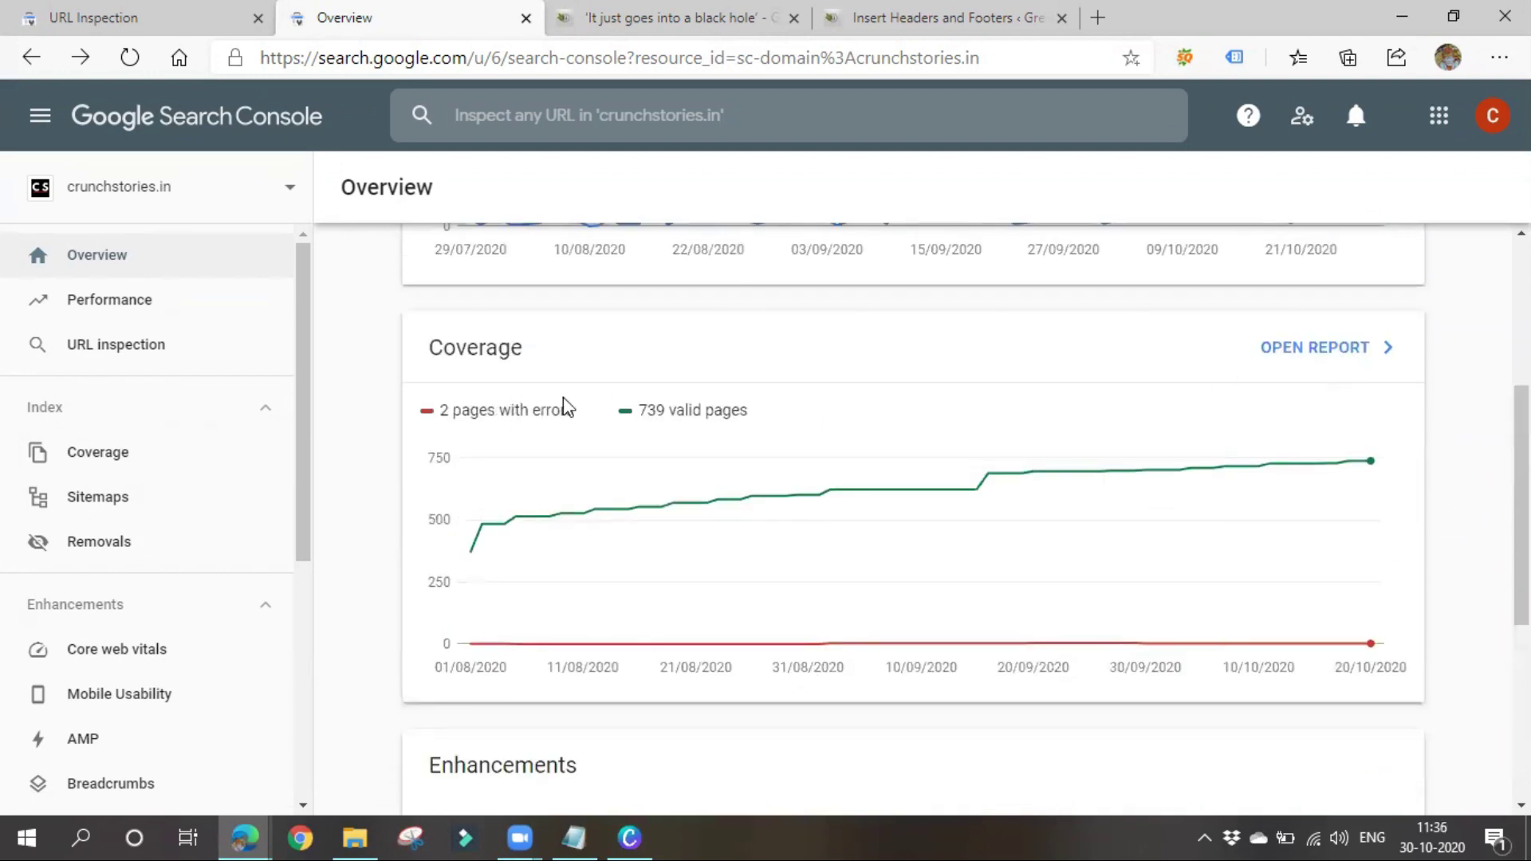
scroll(612, 466, "up", 4)
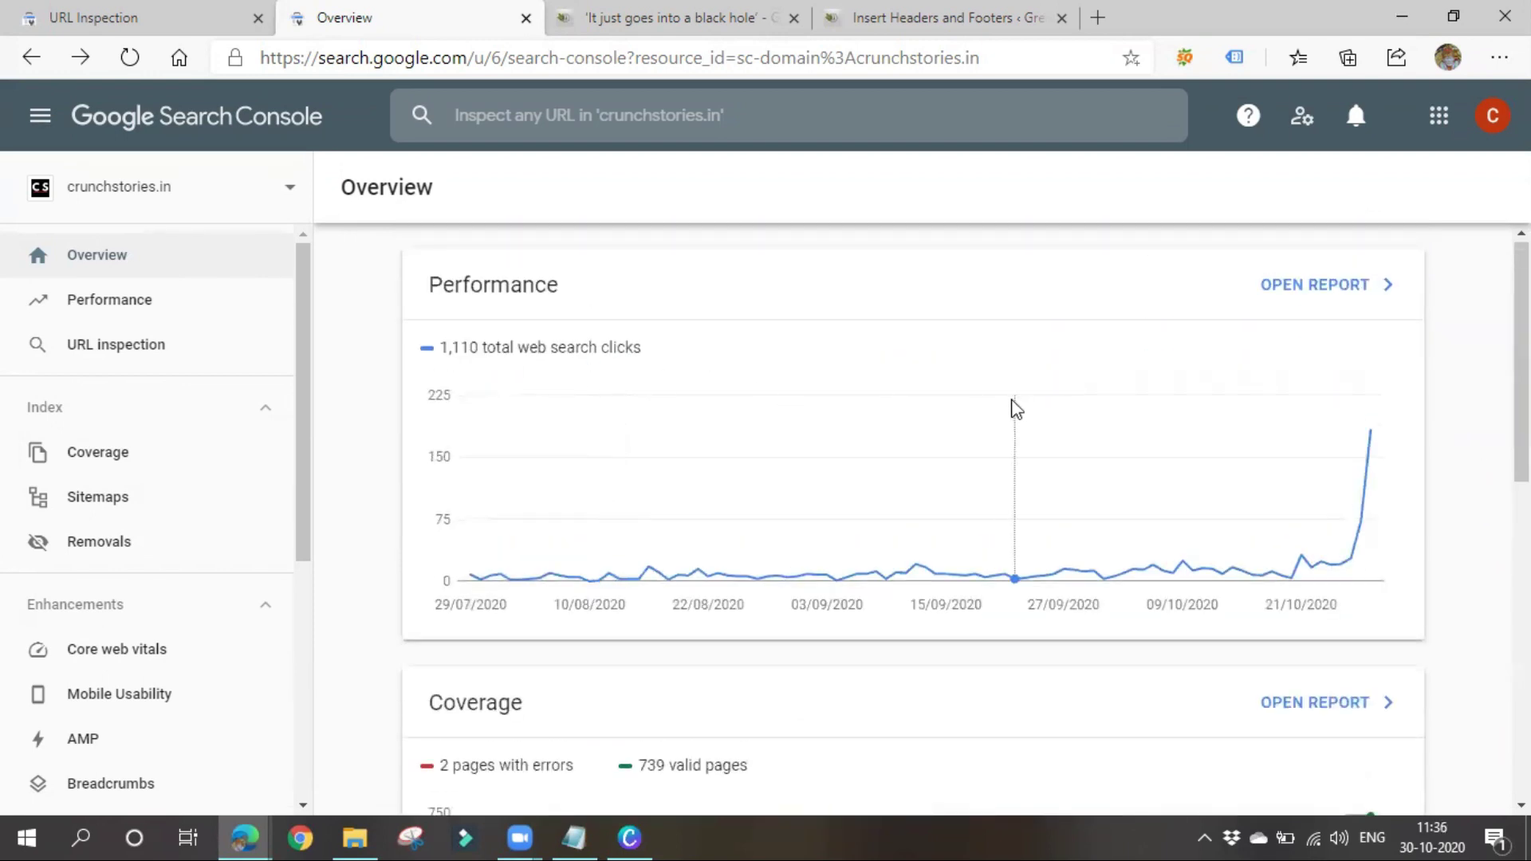
Bring the Notepad notes forward and start a new line below the cache entry
left_click(575, 837)
scroll(315, 423, "down", 1)
left_click(301, 304)
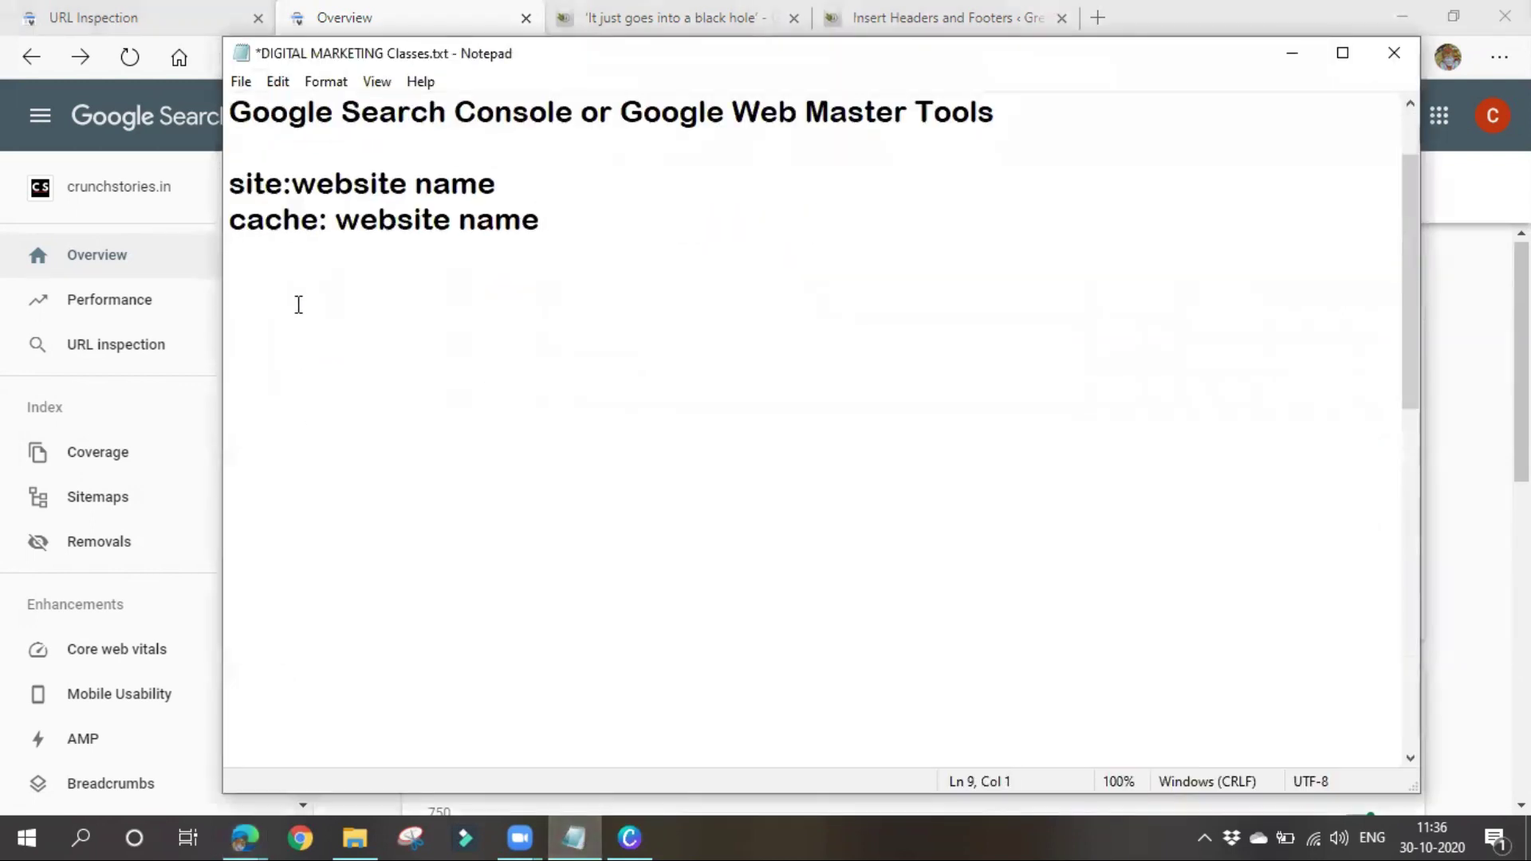
Add 'clicks' and 'impressions, CTR' to the notes, then open Search Console's Performance report
type("clicks")
key("Return")
type("i")
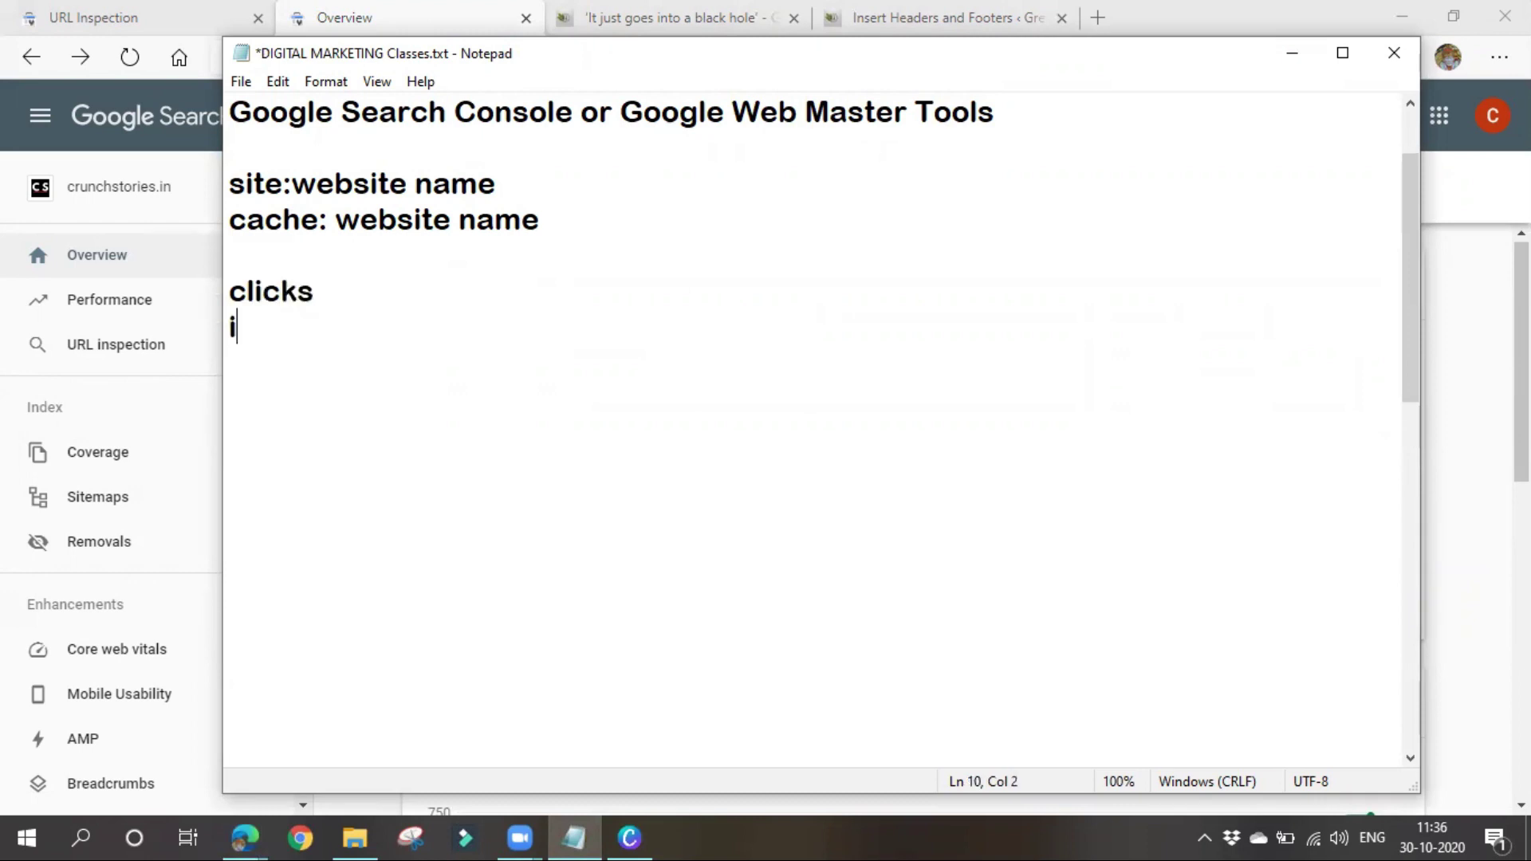
type("mpres")
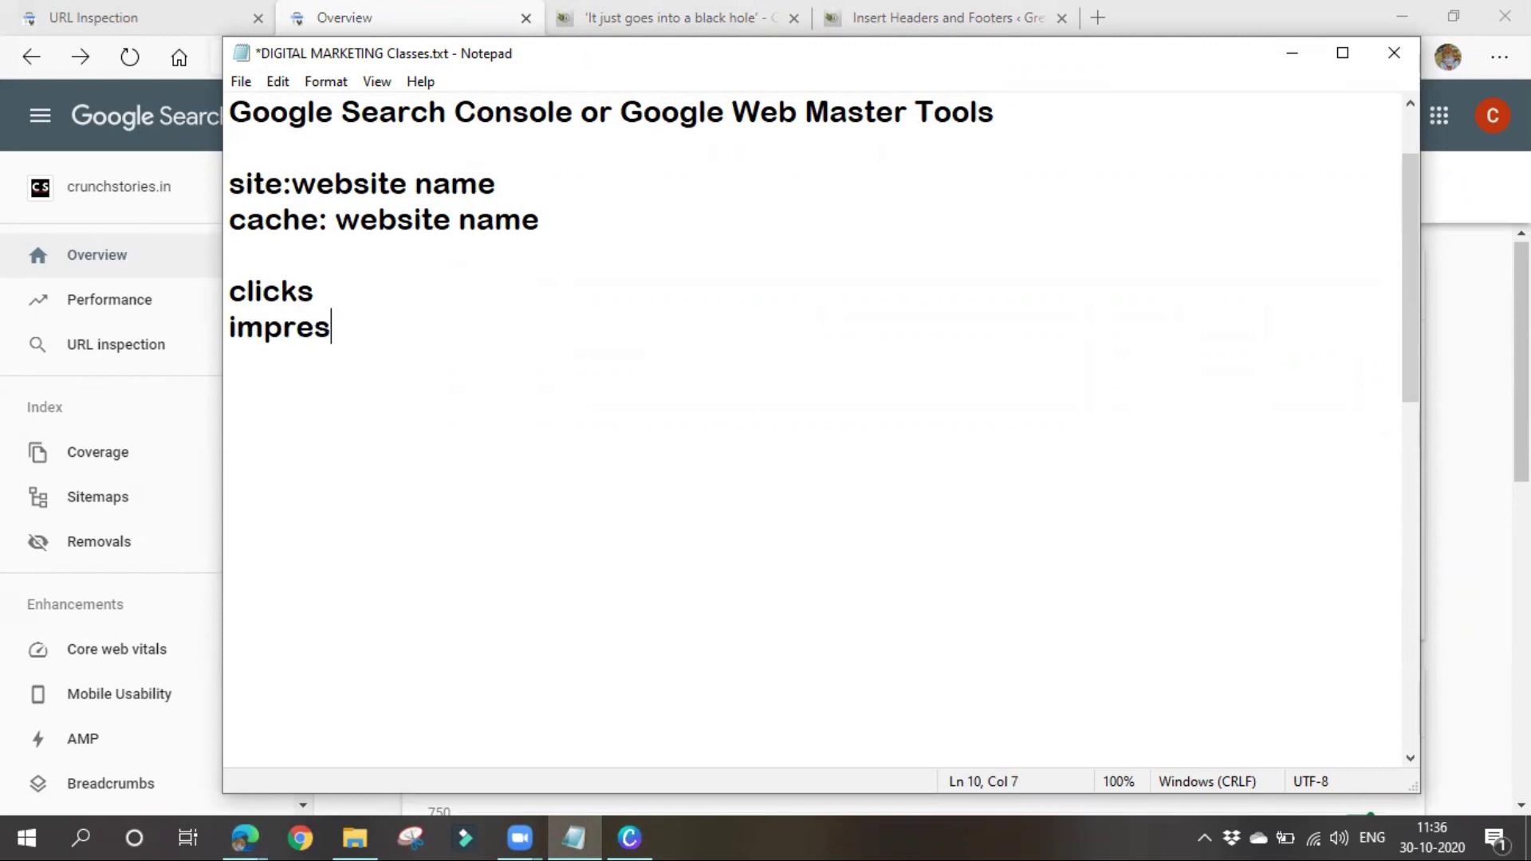
type("sions")
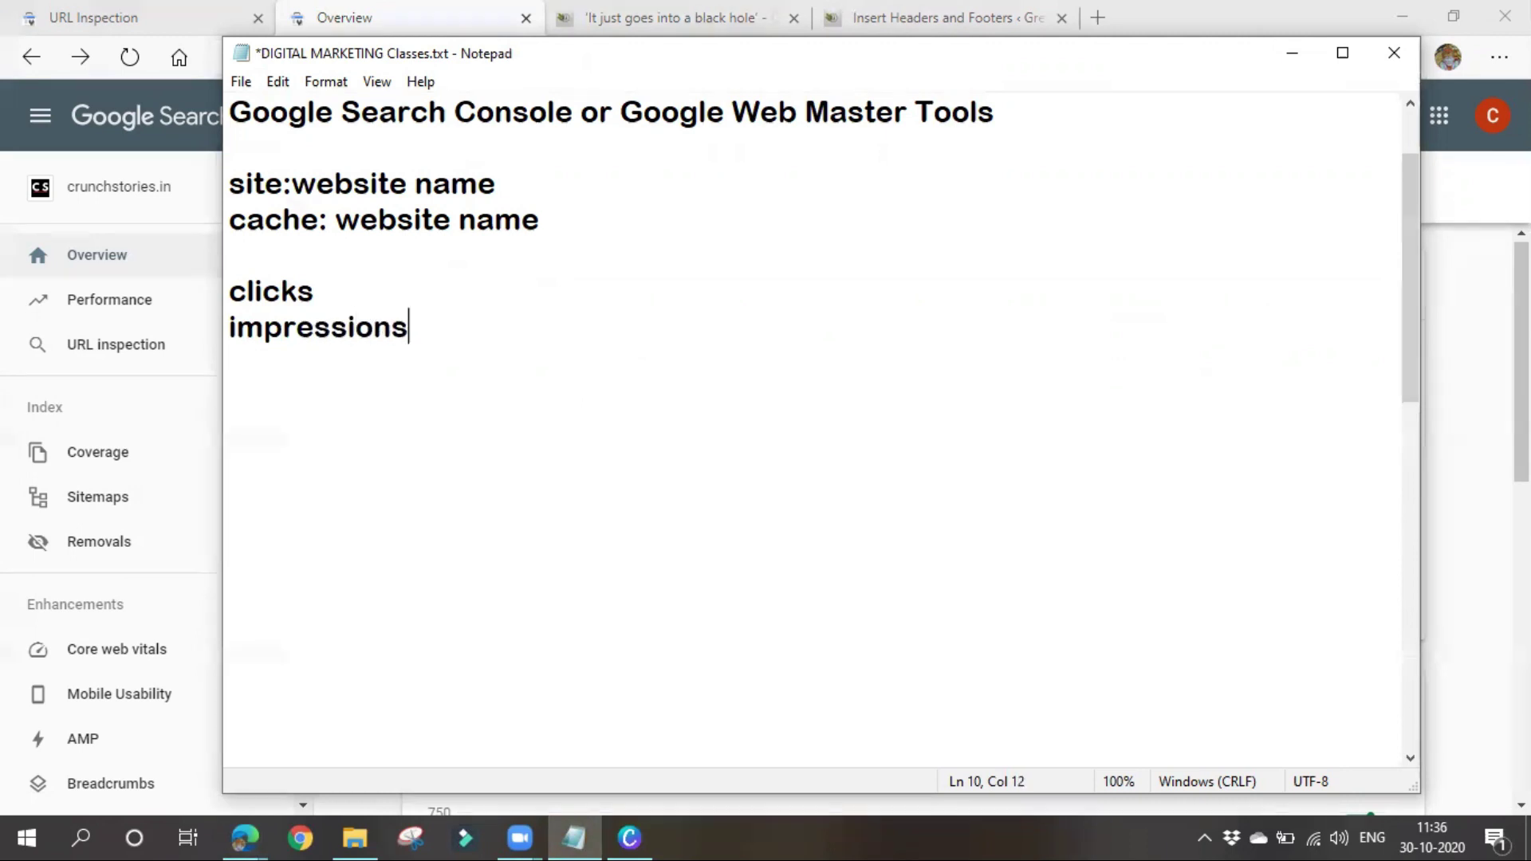
type(", CTR")
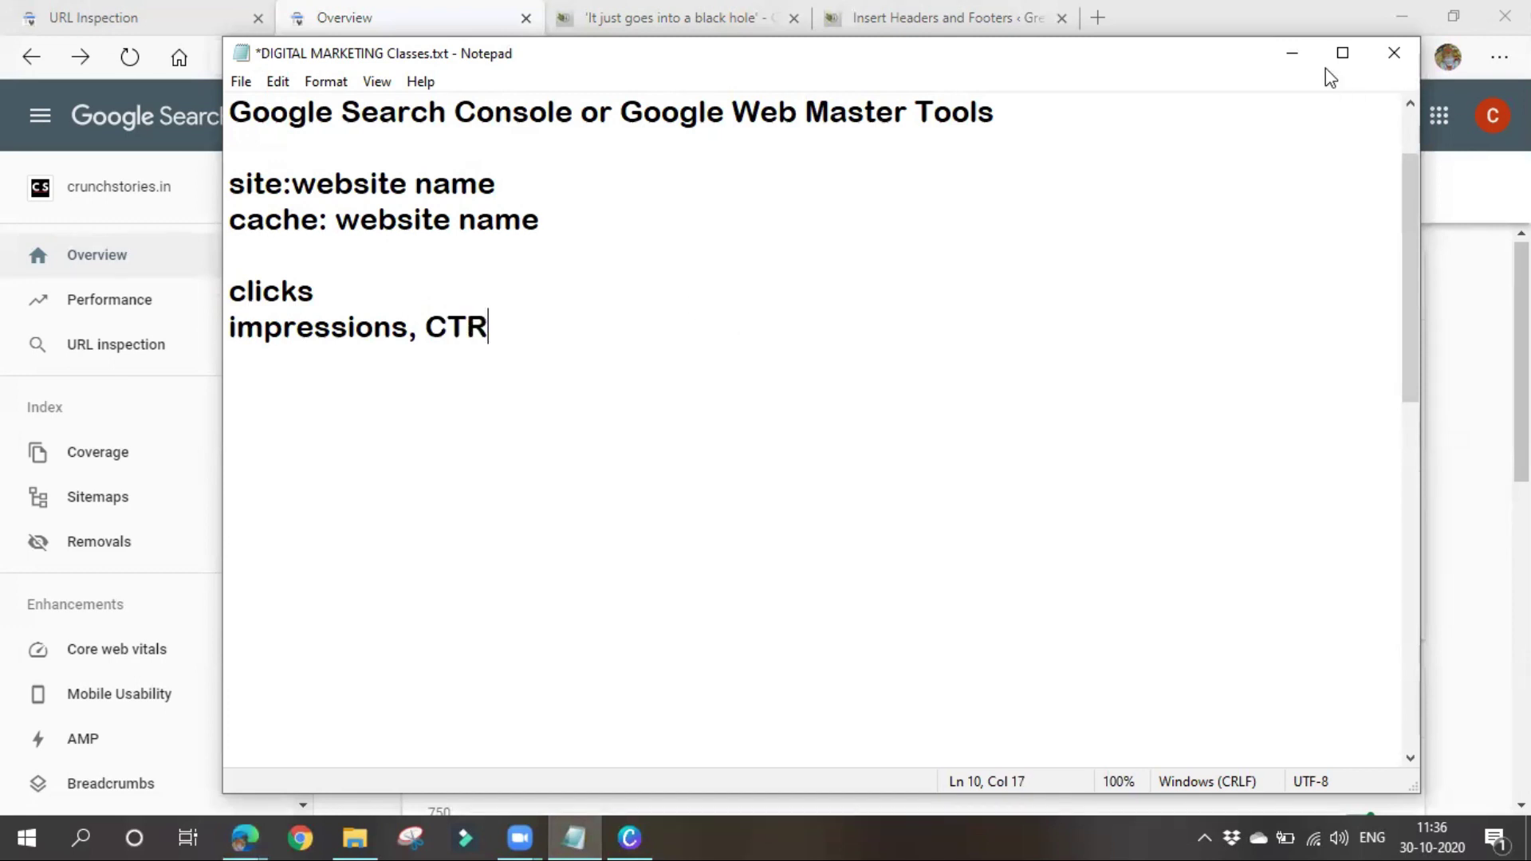
left_click(1292, 53)
left_click(137, 301)
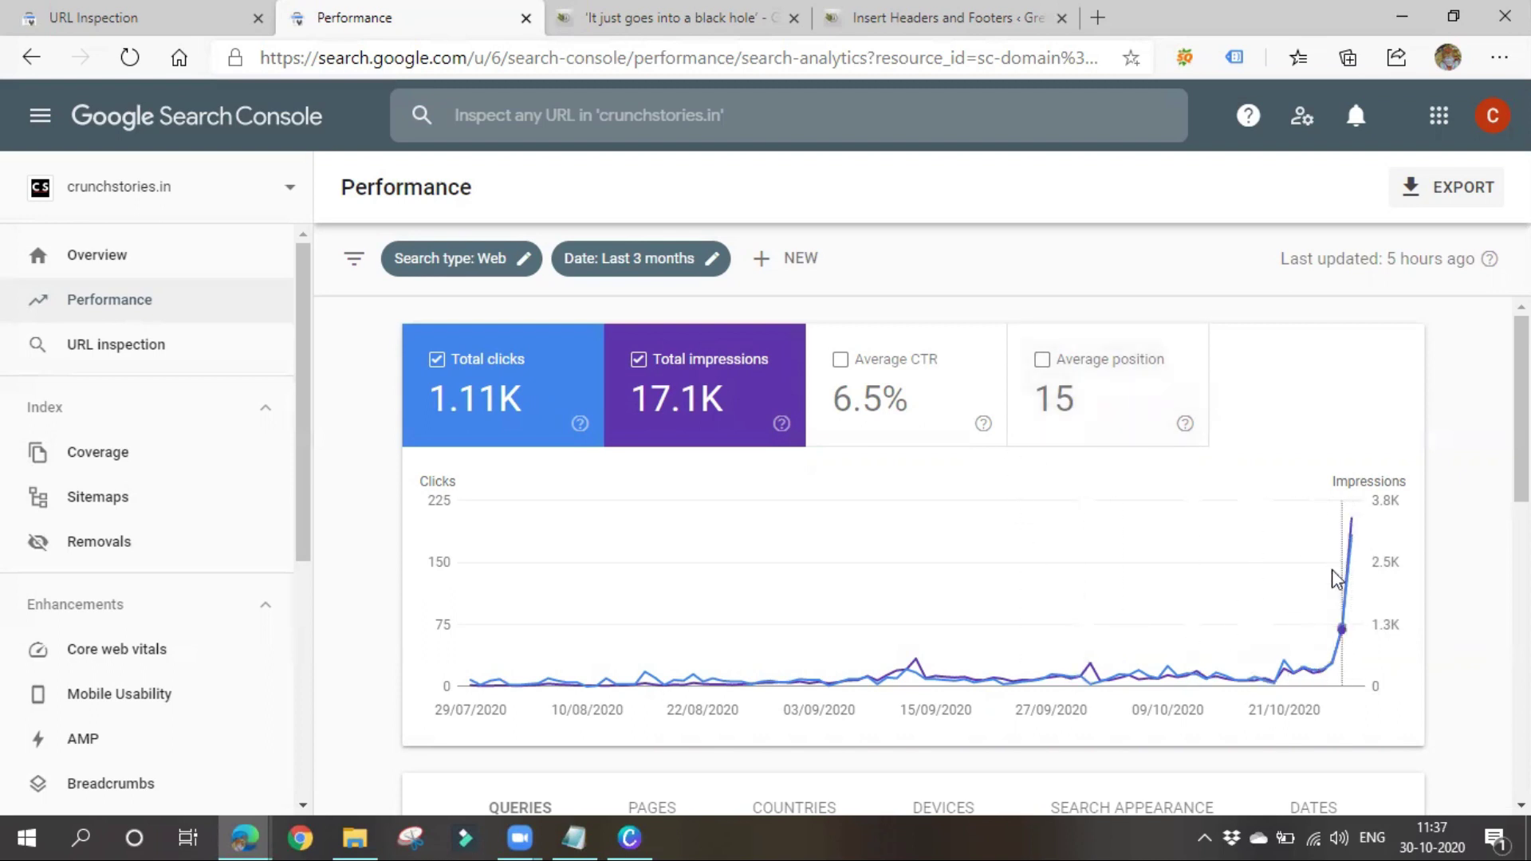
Move CTR onto its own line below 'impressions,' in the Notepad notes
left_click(566, 836)
left_click(418, 324)
key("Return")
left_click(509, 325)
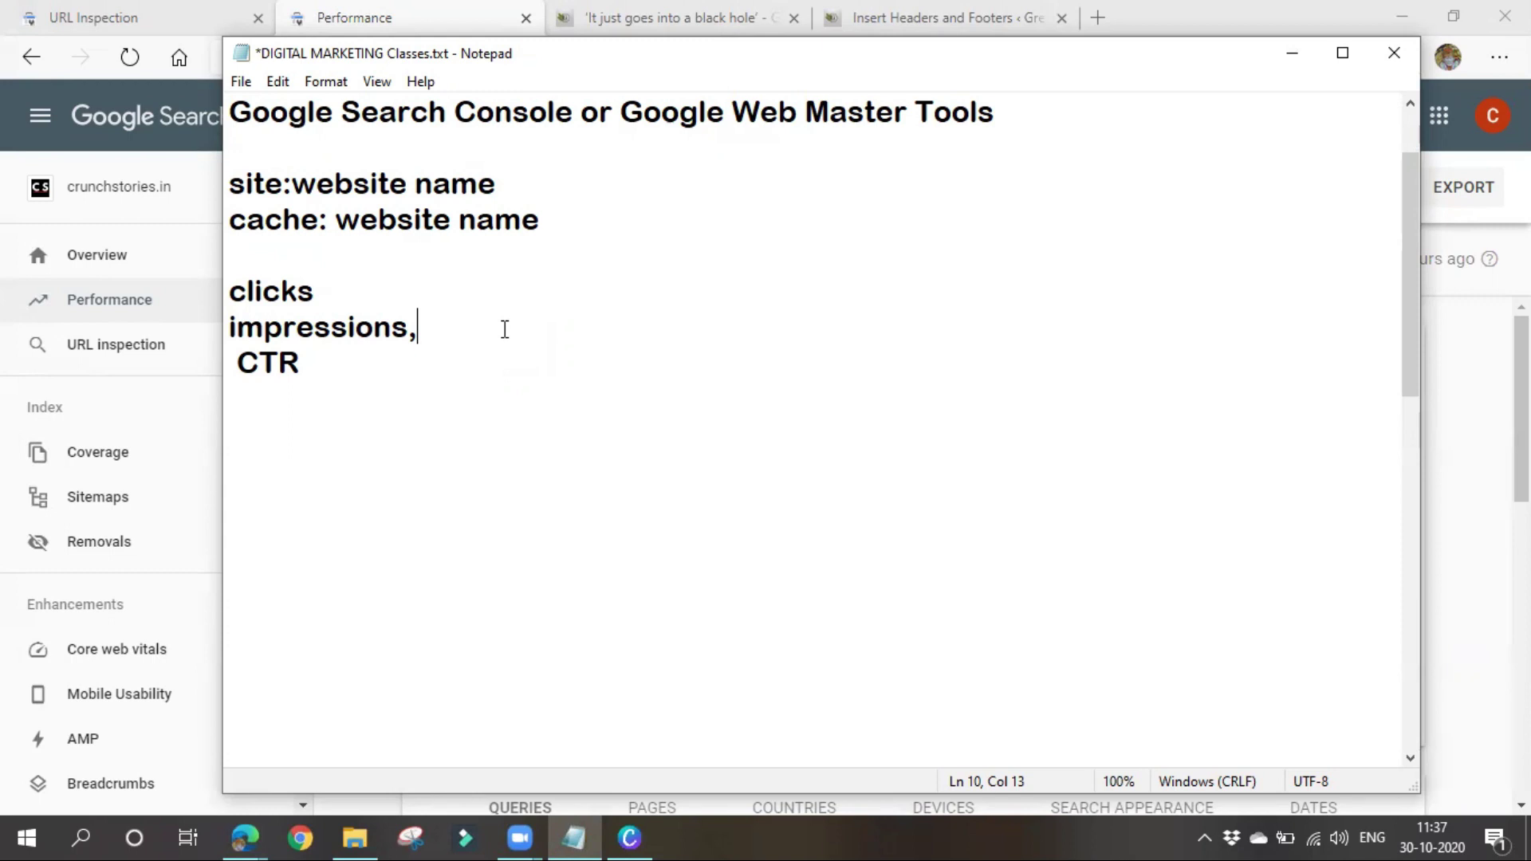
Close the black hole and Insert Headers tabs and search Google for the founder's name in a new tab
left_click(1292, 53)
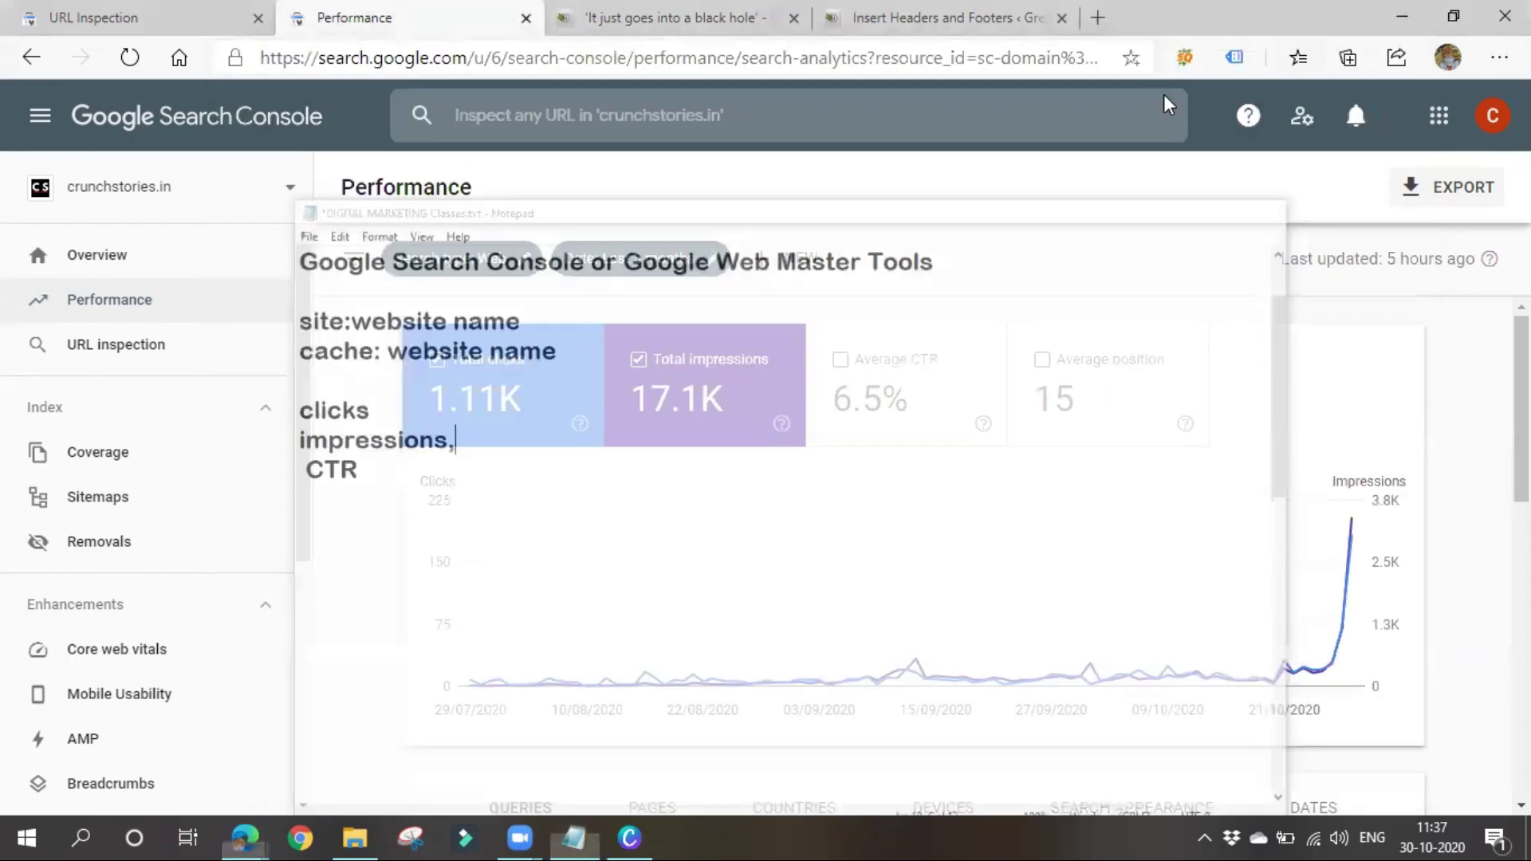
left_click(664, 16)
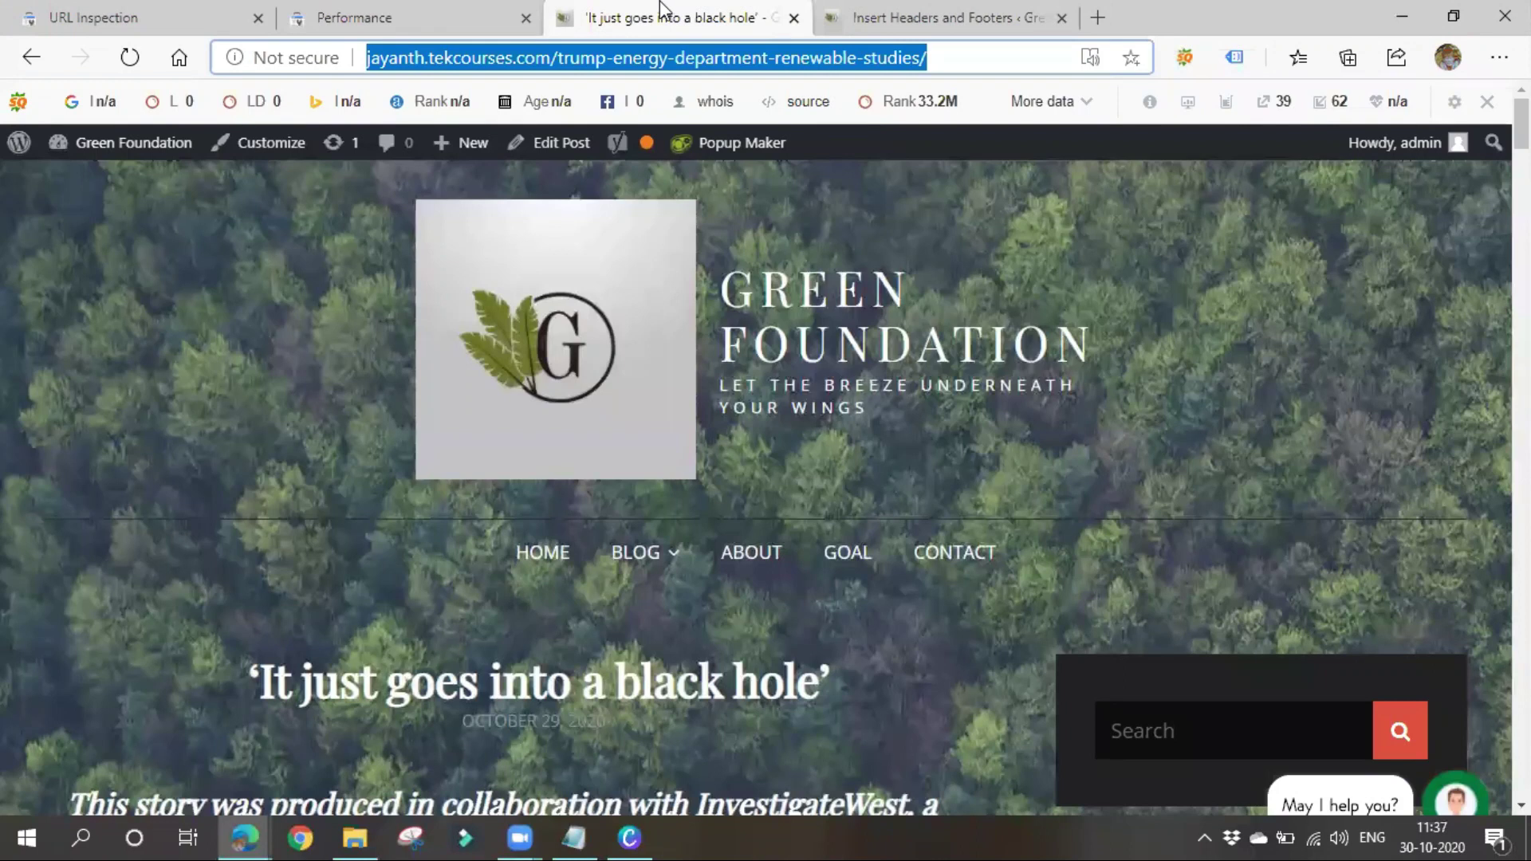
left_click(794, 18)
left_click(794, 18)
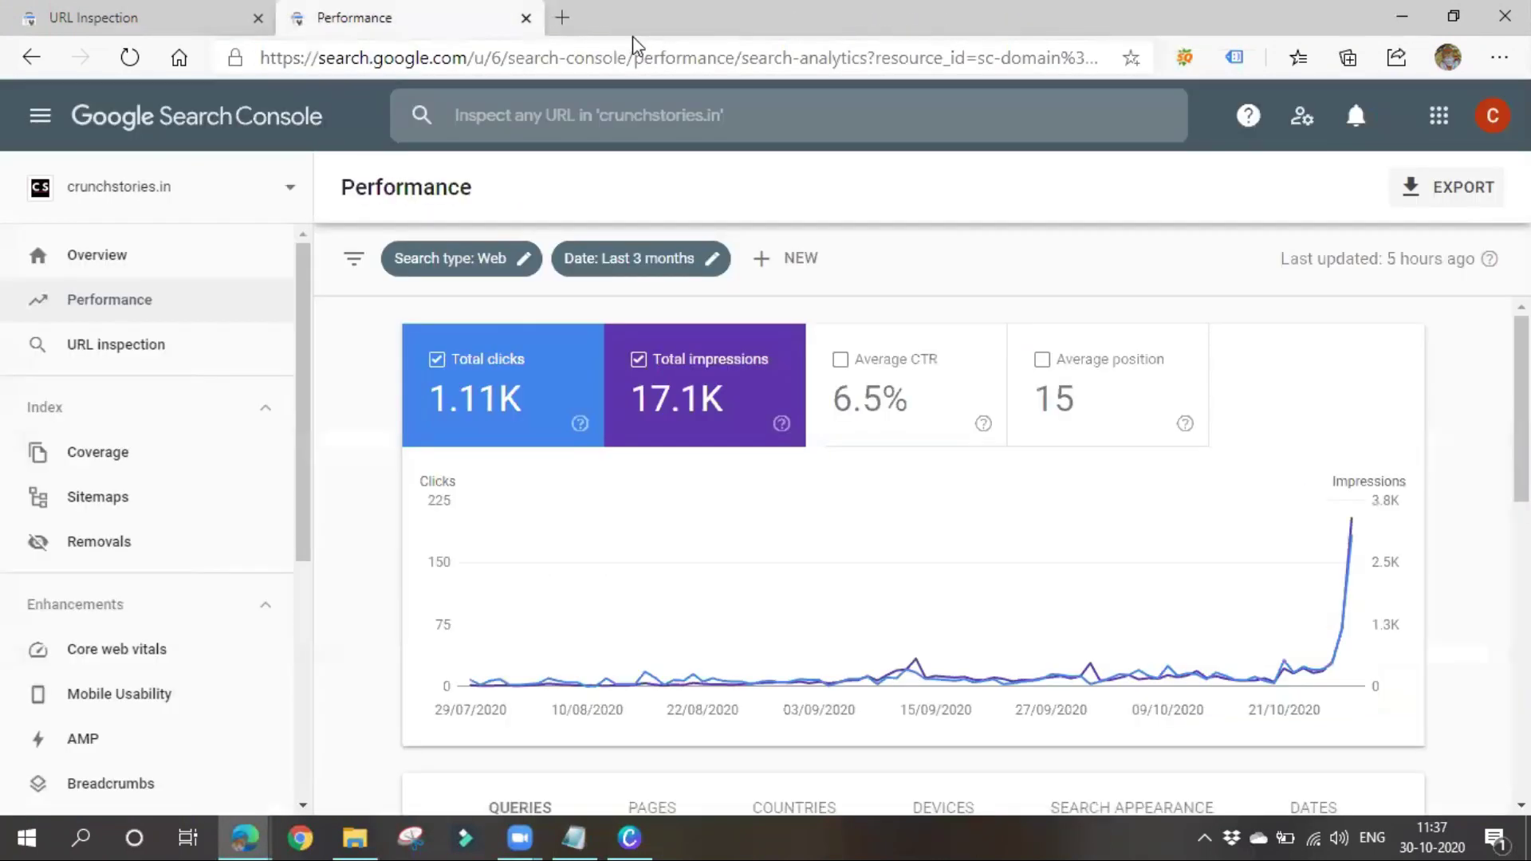
left_click(563, 18)
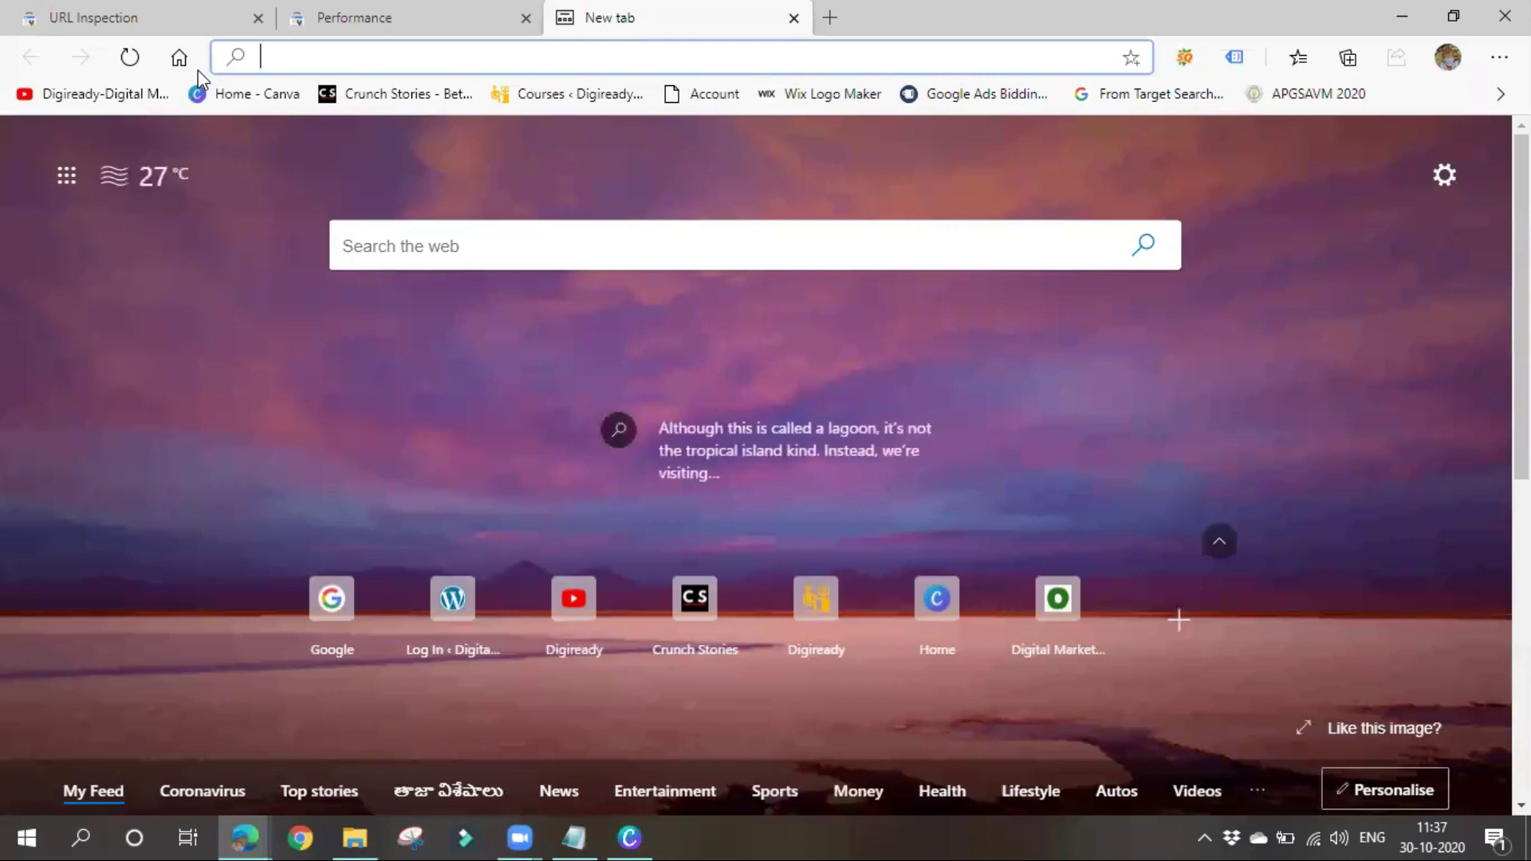
left_click(179, 59)
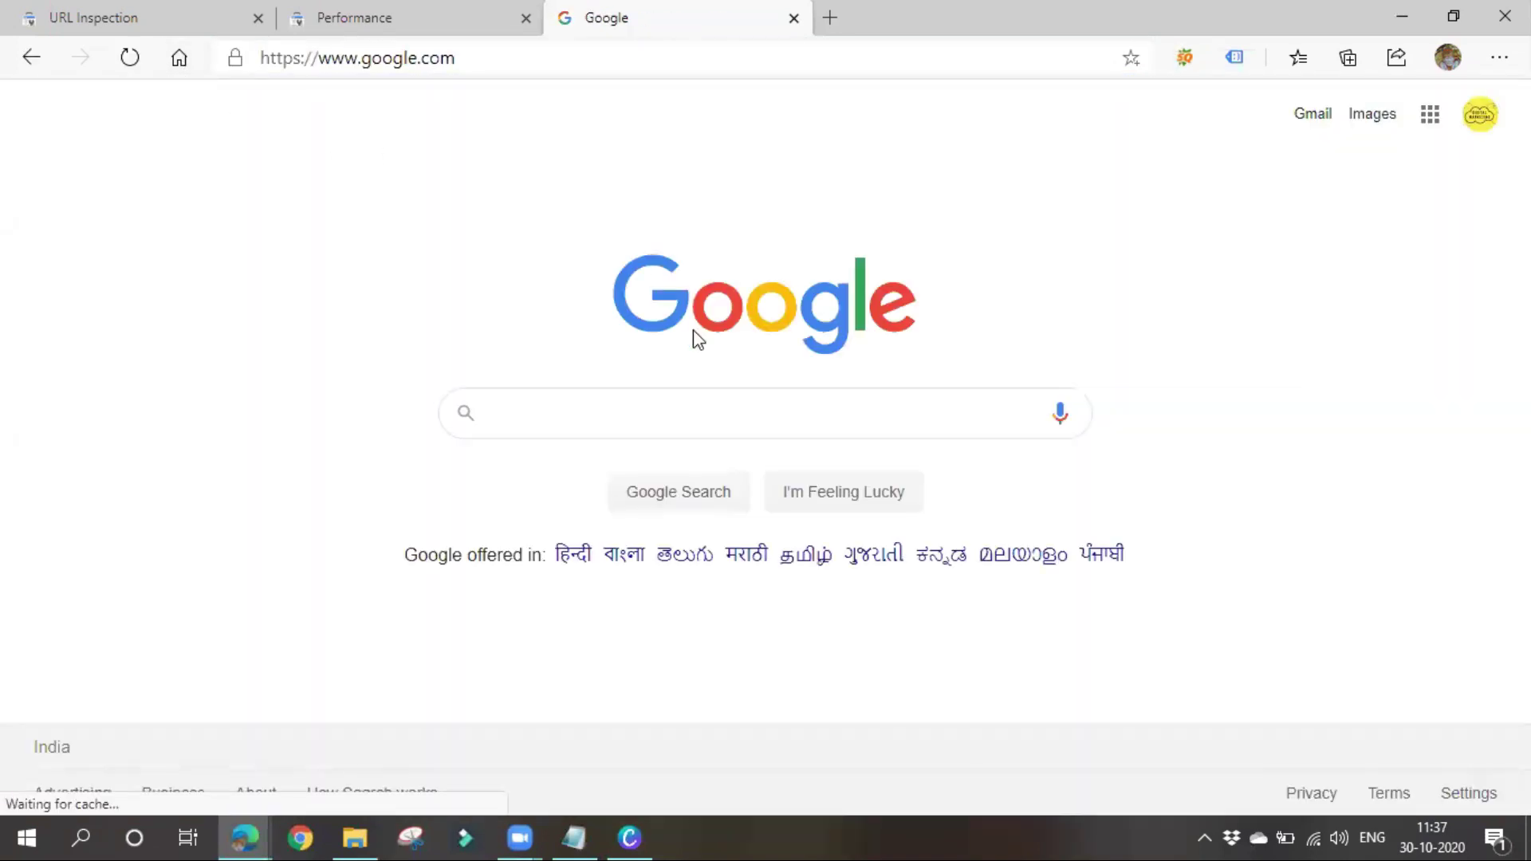
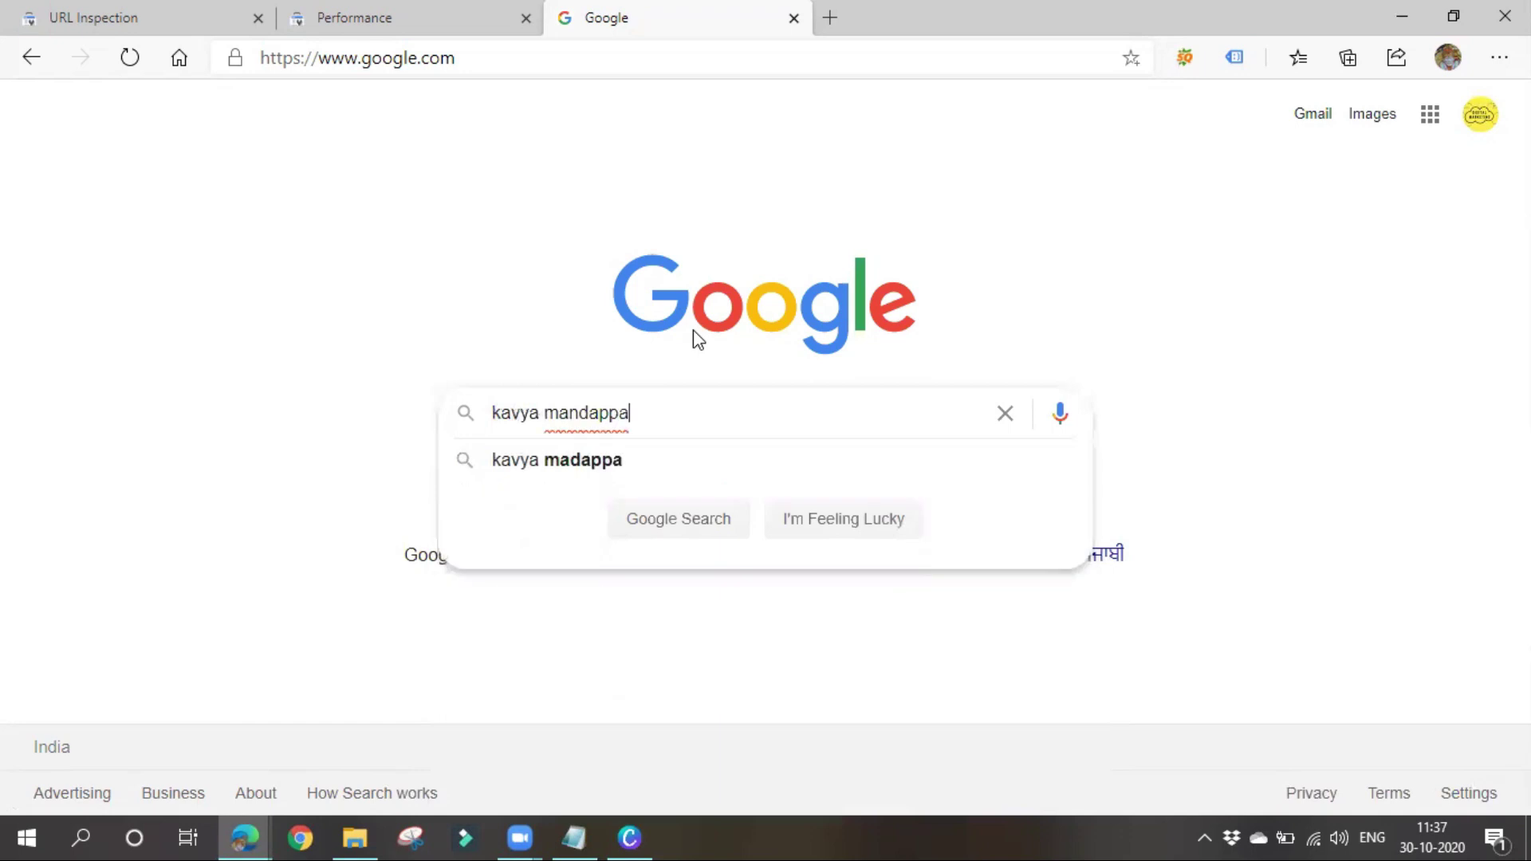
key("Return")
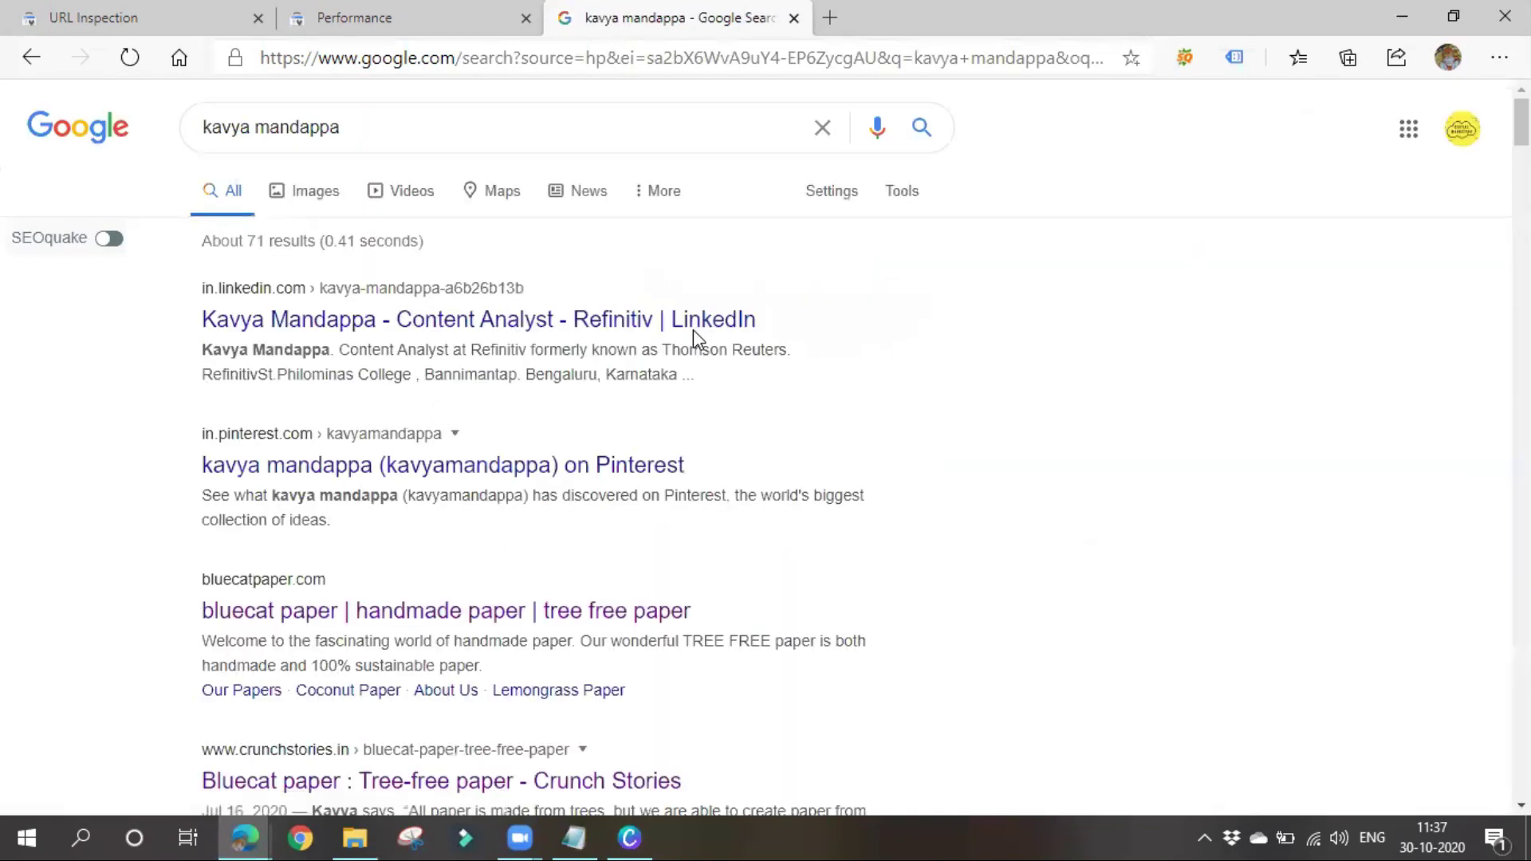
scroll(519, 500, "down", 3)
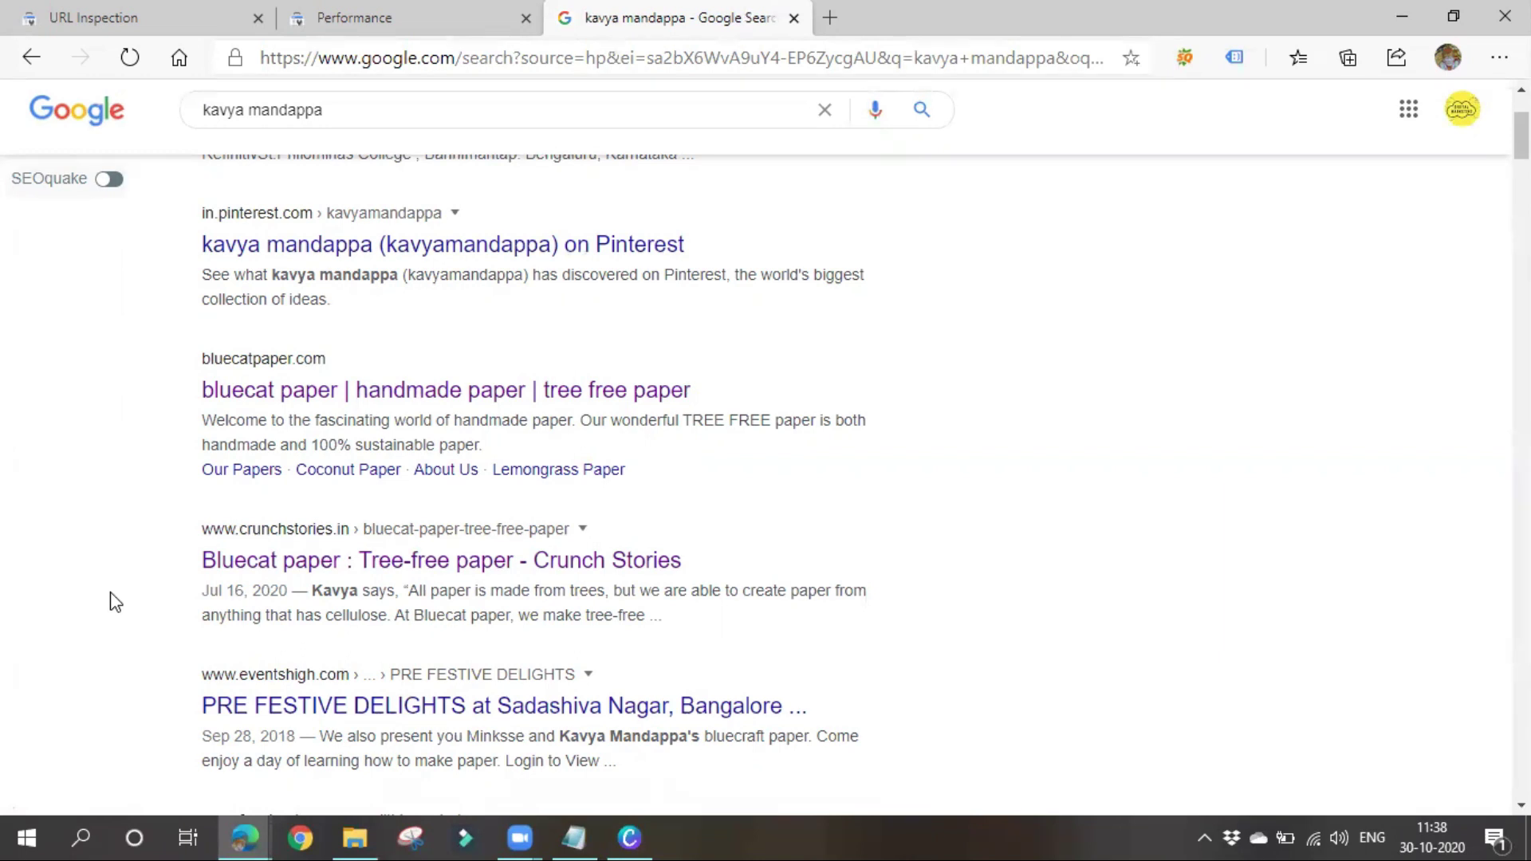
Check the name results against the notes and place the cursor at the end of the CTR line
left_click(575, 836)
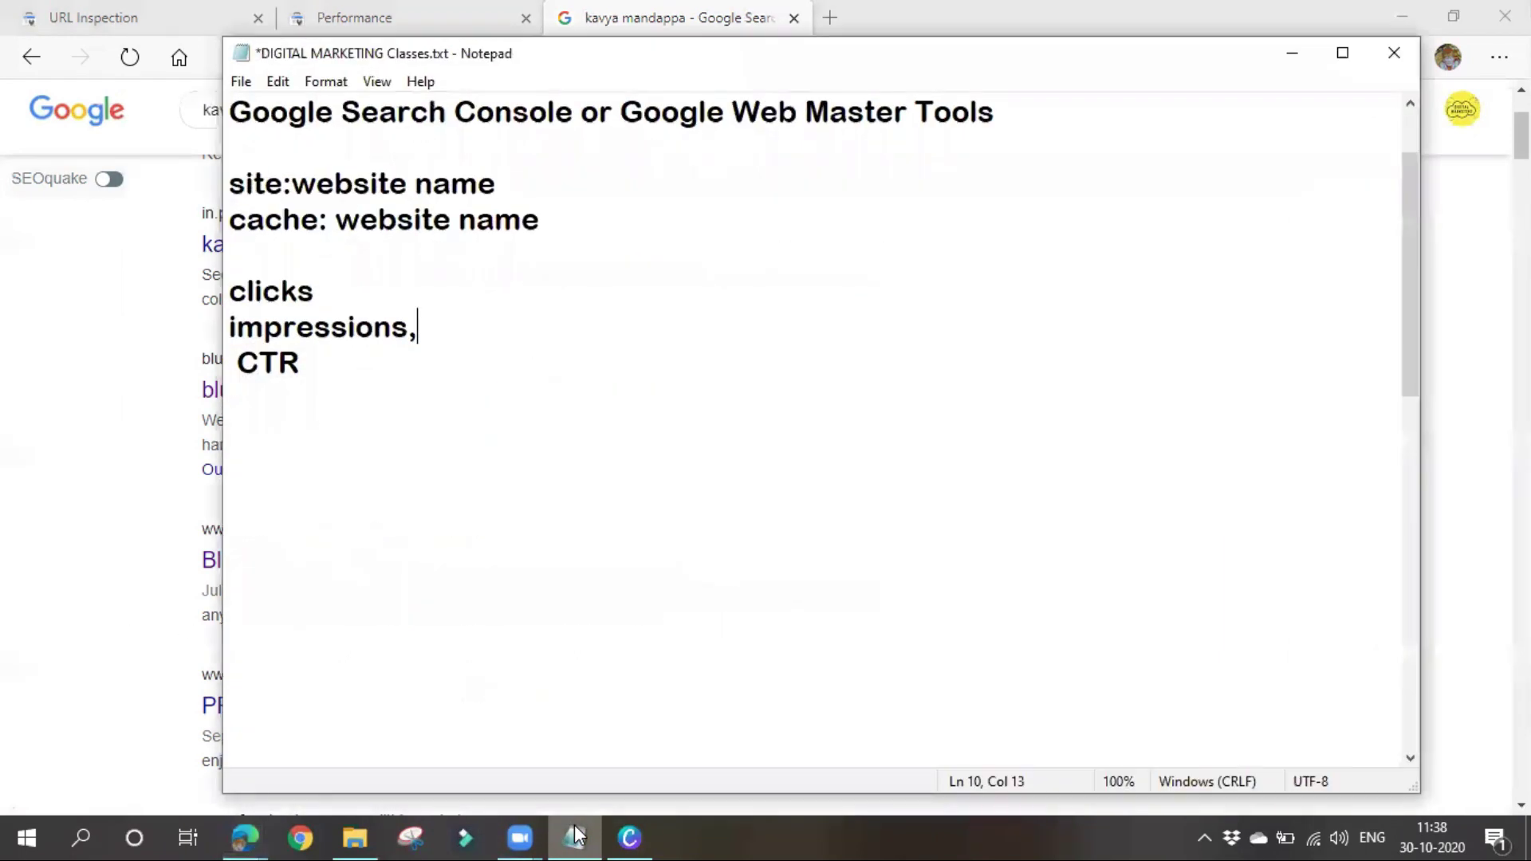
left_click(370, 275)
left_click(1293, 53)
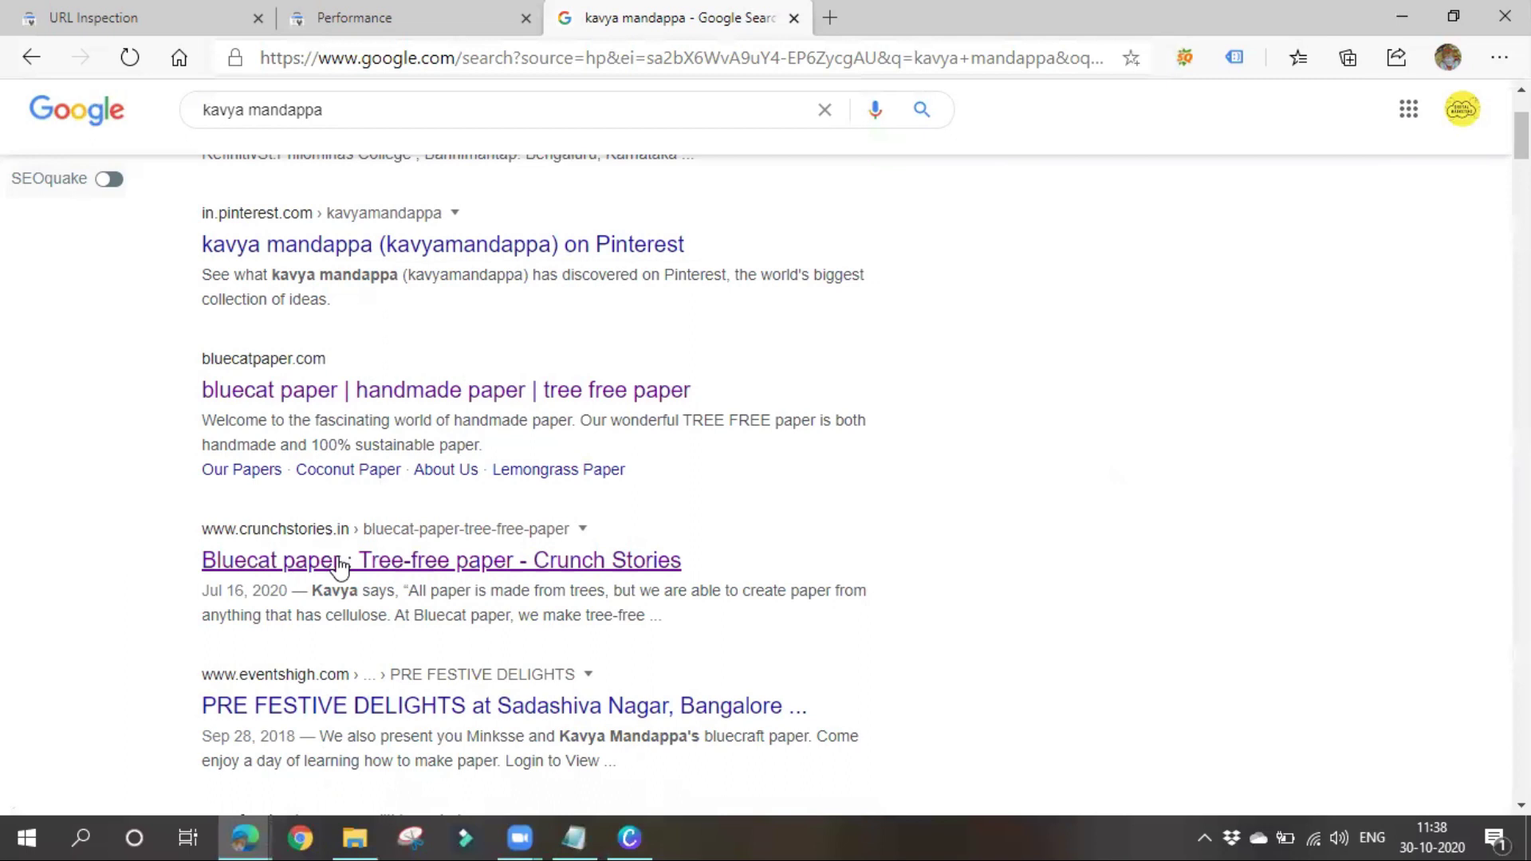
scroll(319, 574, "up", 2)
scroll(308, 588, "down", 5)
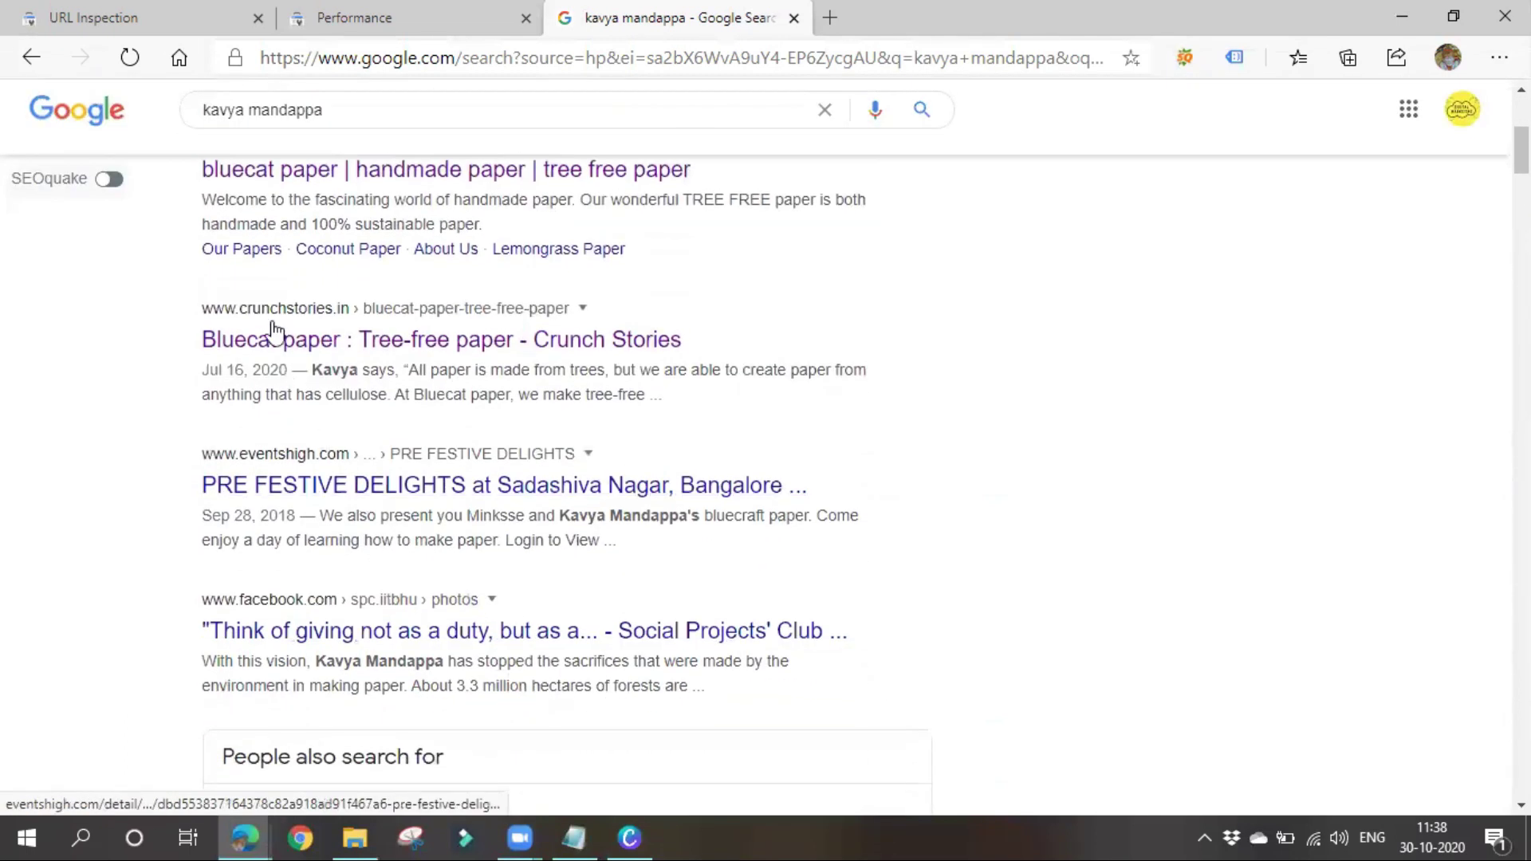
scroll(363, 287, "up", 3)
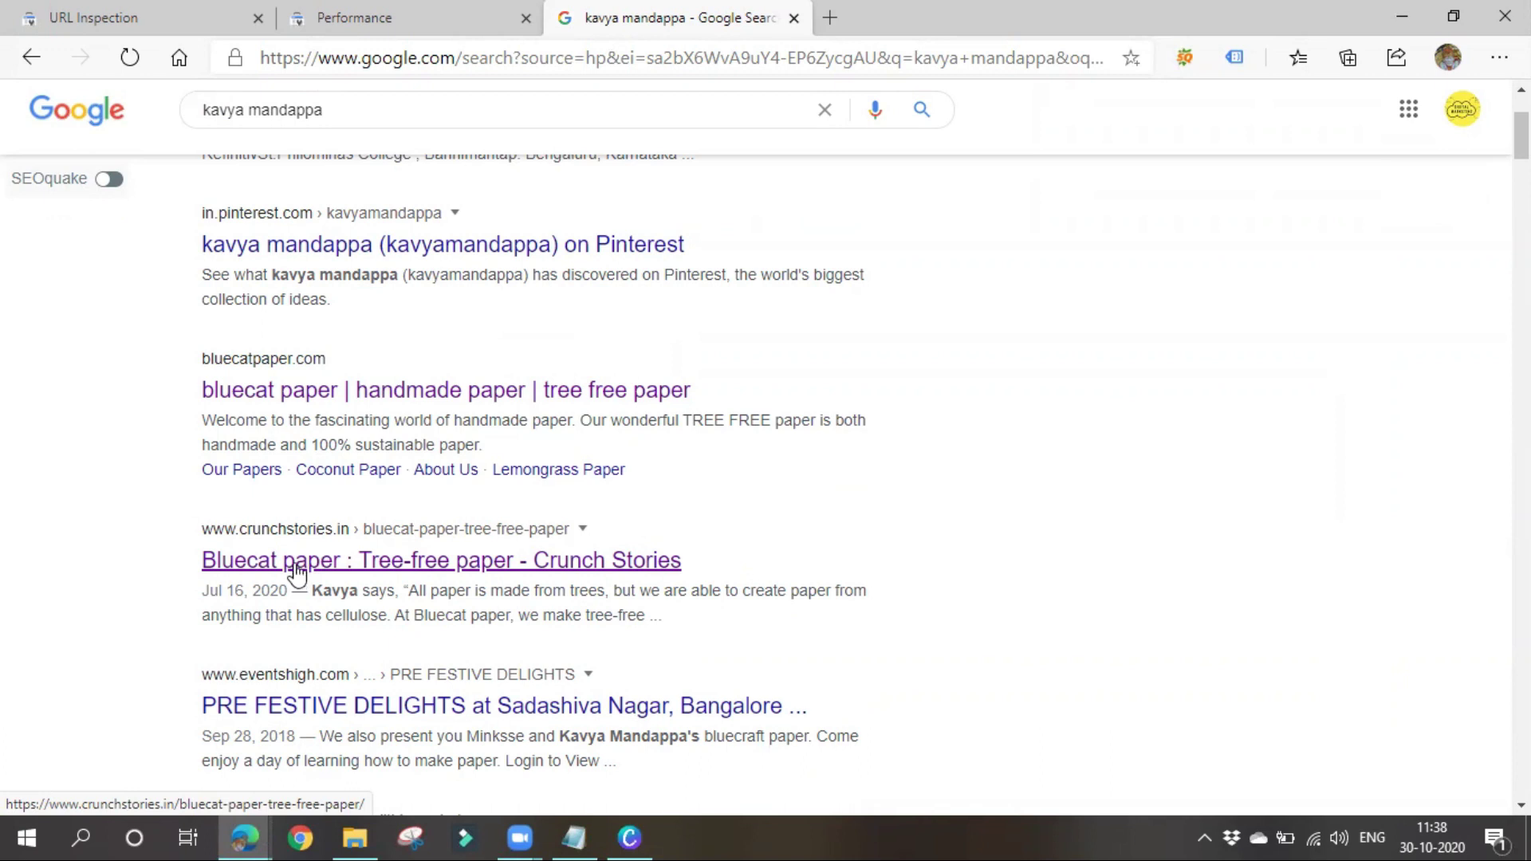
left_click(558, 829)
left_click(341, 369)
Append '- click through rate' after CTR in the notes
type("- click through rate")
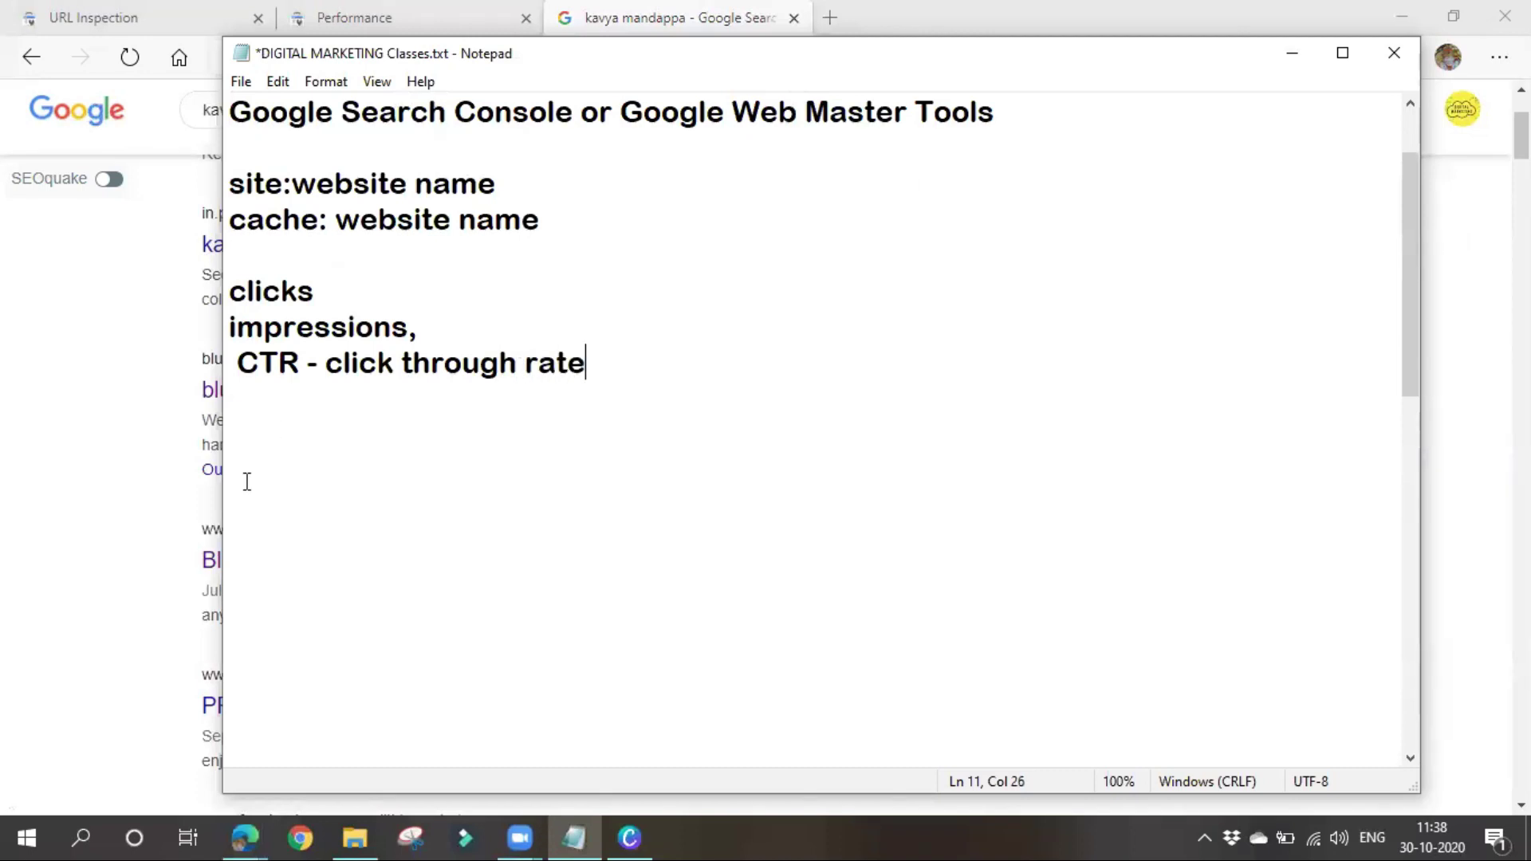
left_click_drag(327, 365, 656, 383)
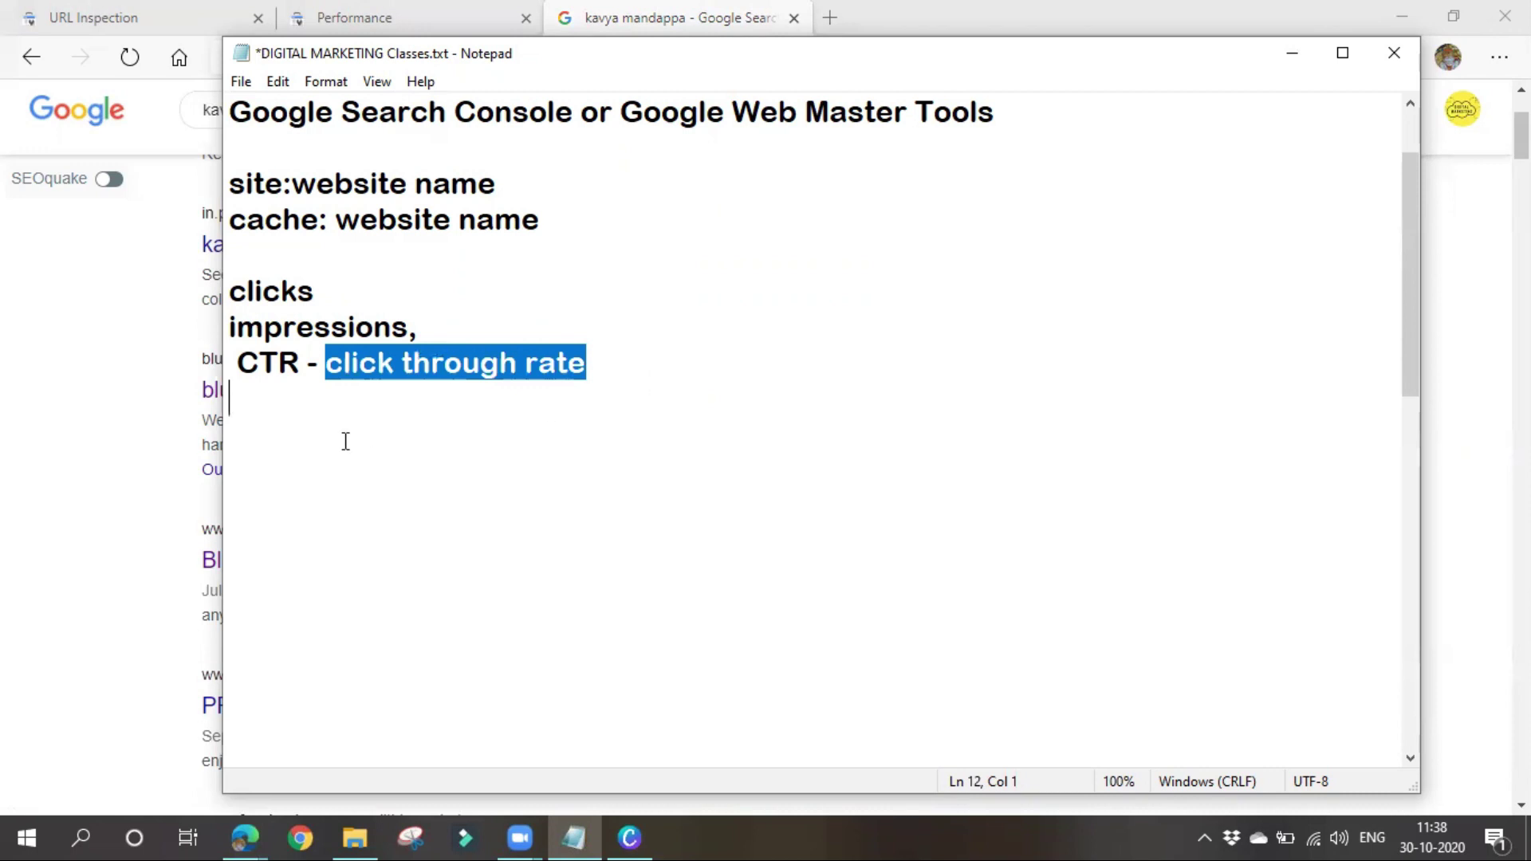
key("Delete")
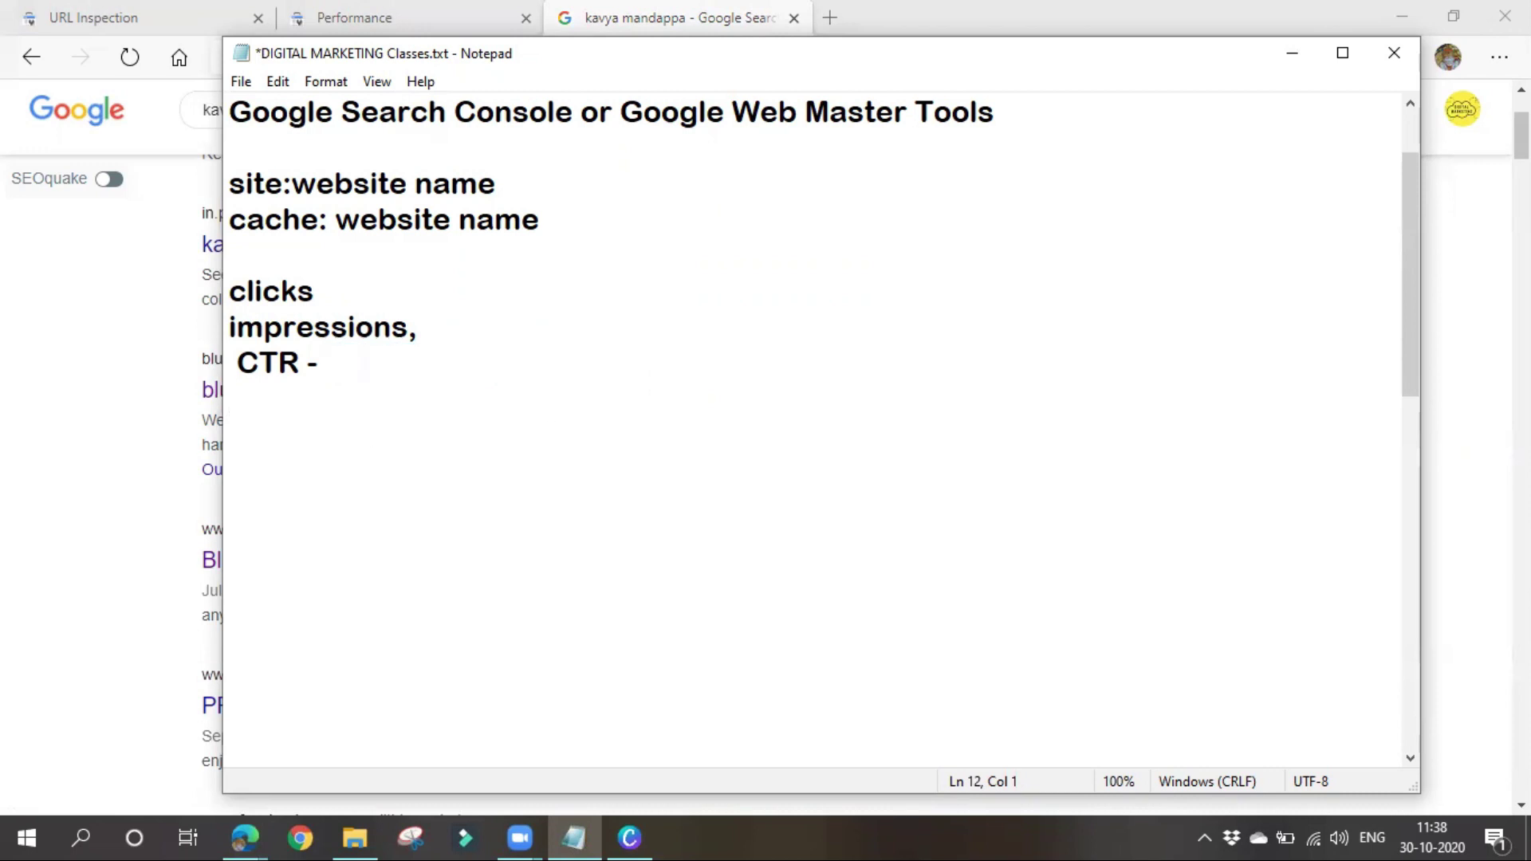
key("ctrl+z")
Begin the CTR formula a few lines below with 'no. of clicks'
left_click(321, 452)
type("no")
key("BackSpace")
type(". og cli")
type("c")
key("BackSpace")
key("BackSpace")
key("BackSpace")
key("BackSpace")
key("BackSpace")
key("BackSpace")
type("f c")
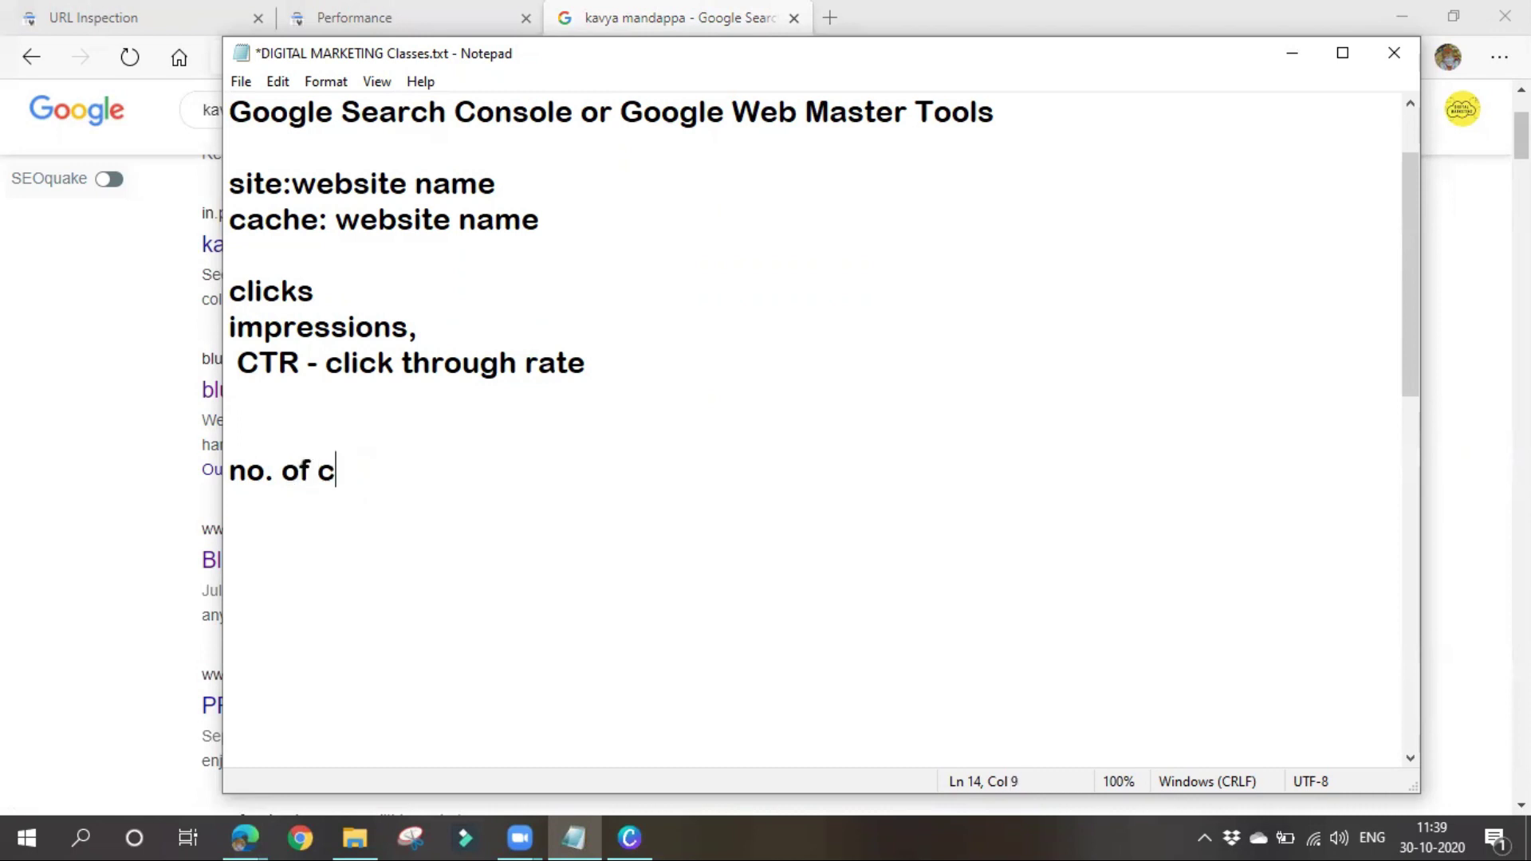
type("licks")
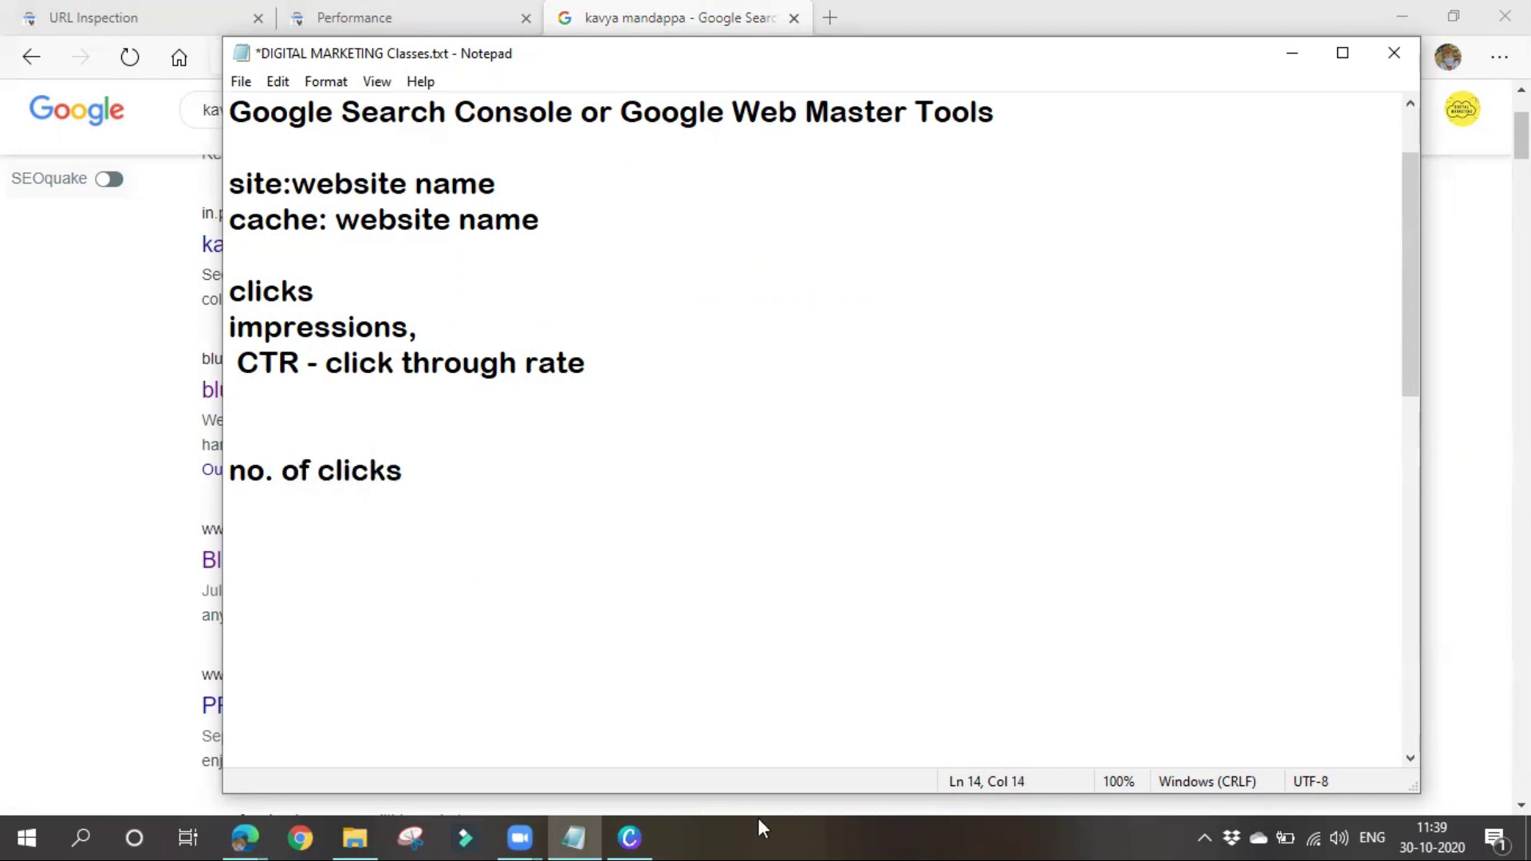
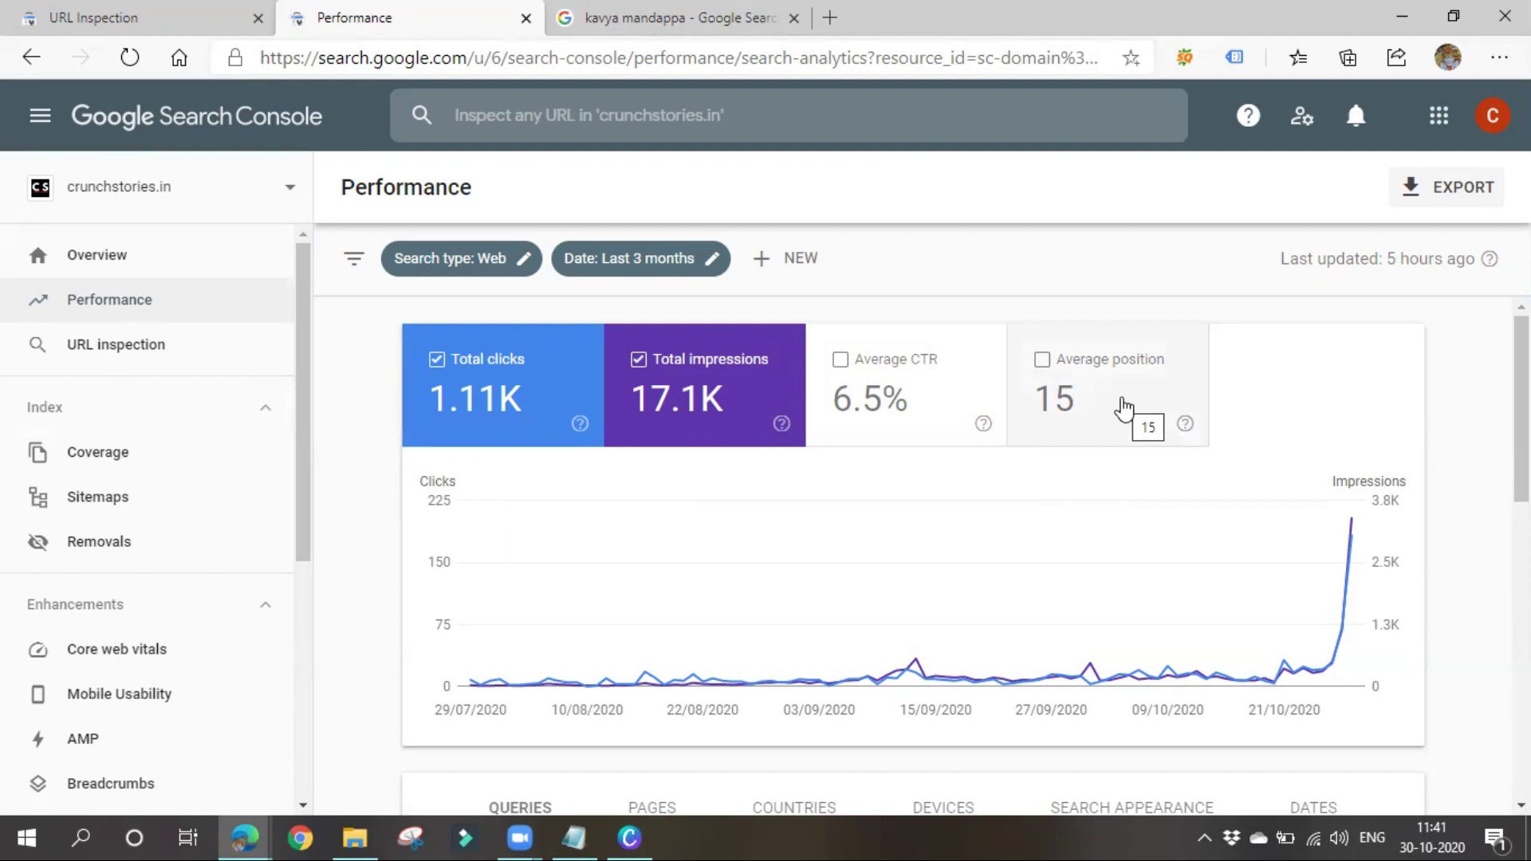
scroll(1116, 423, "down", 5)
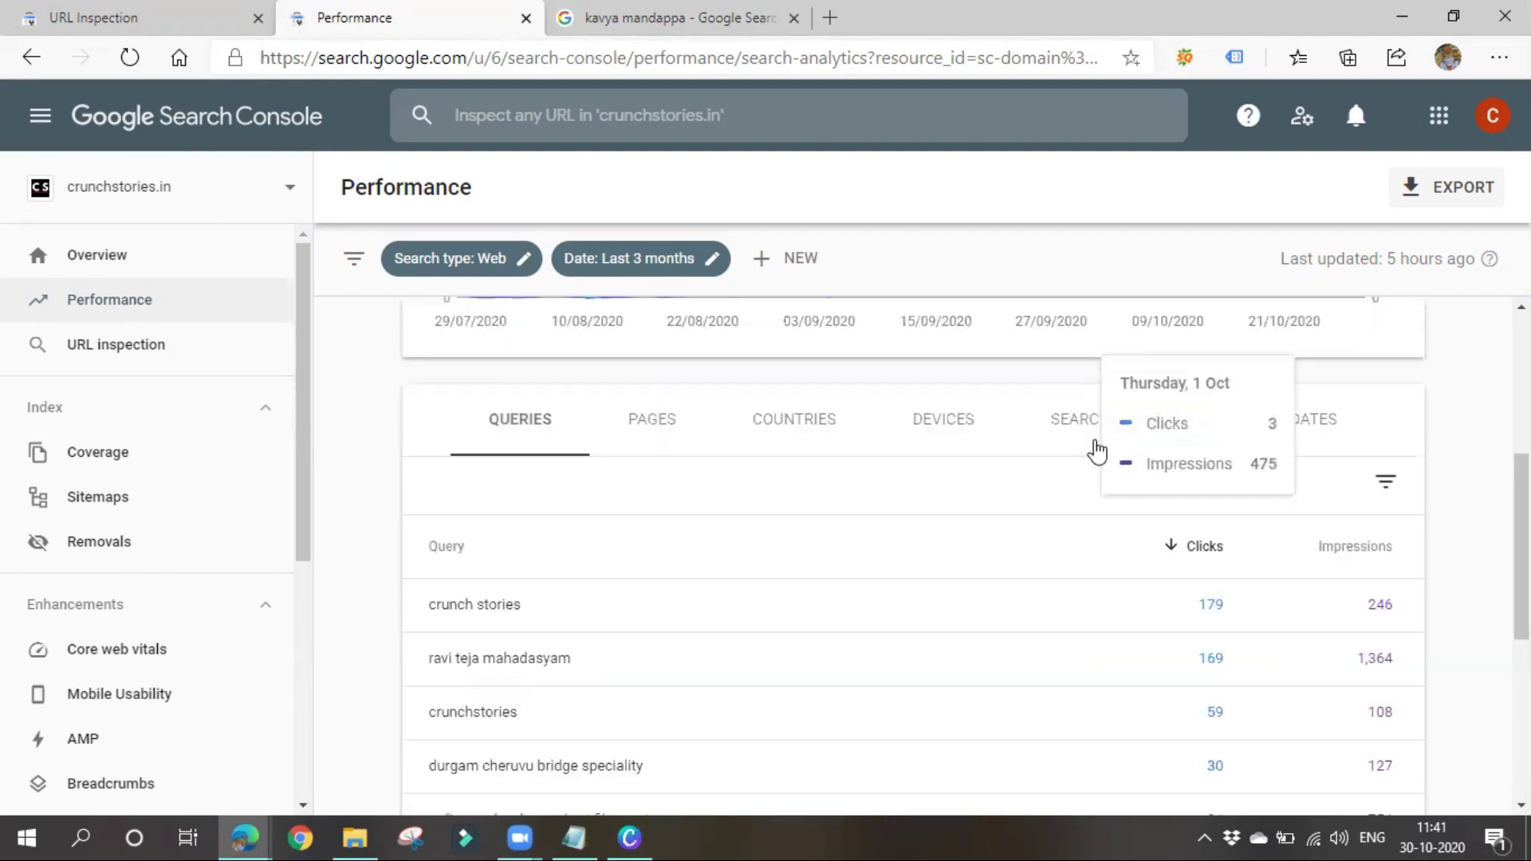
scroll(1037, 455, "down", 2)
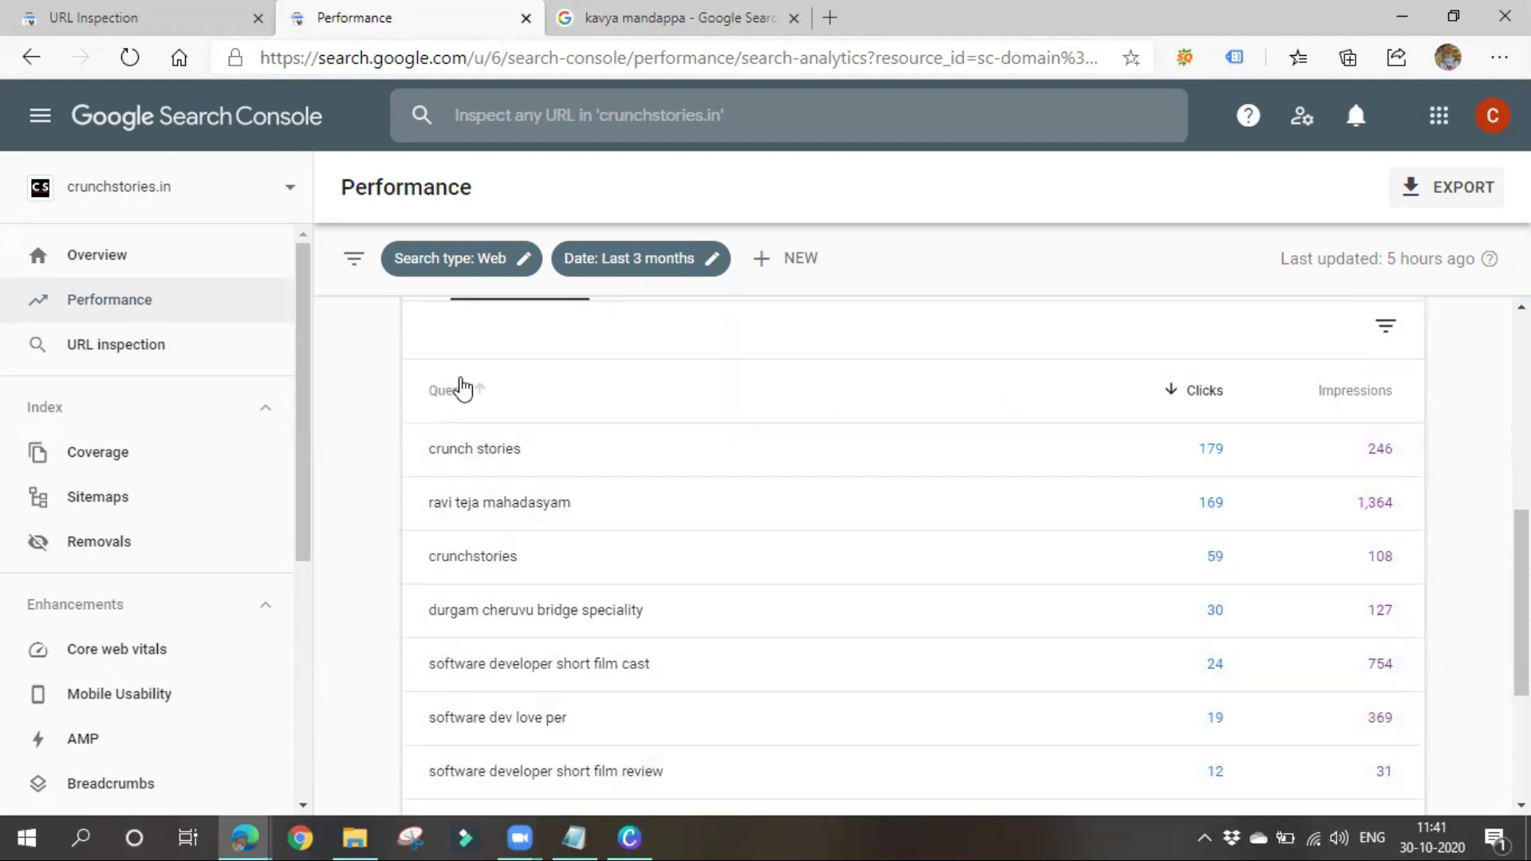
right_click(421, 383)
left_click(355, 425)
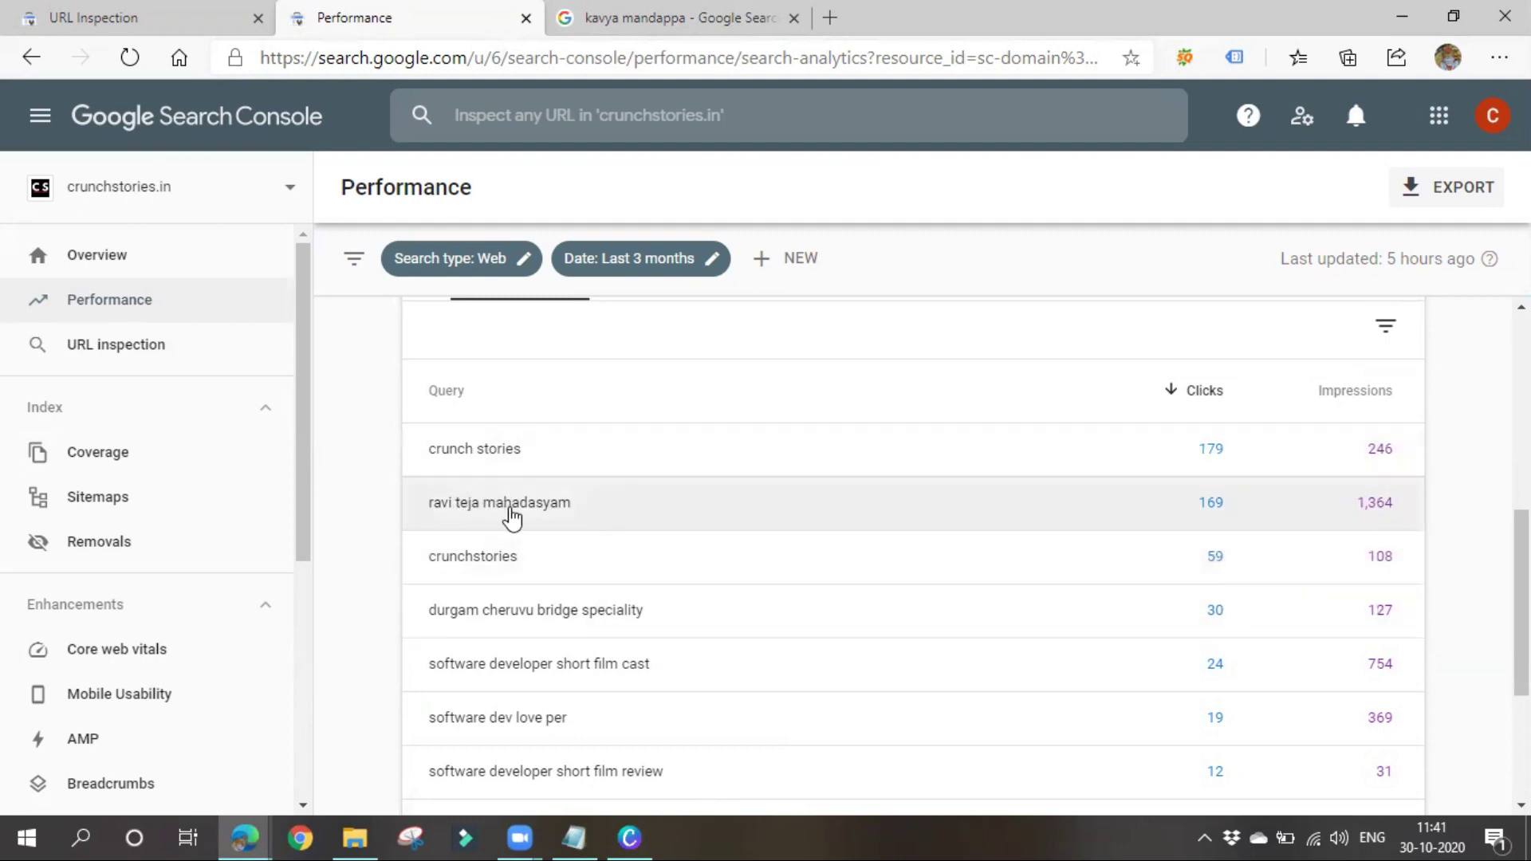
scroll(725, 479, "down", 1)
scroll(734, 486, "down", 1)
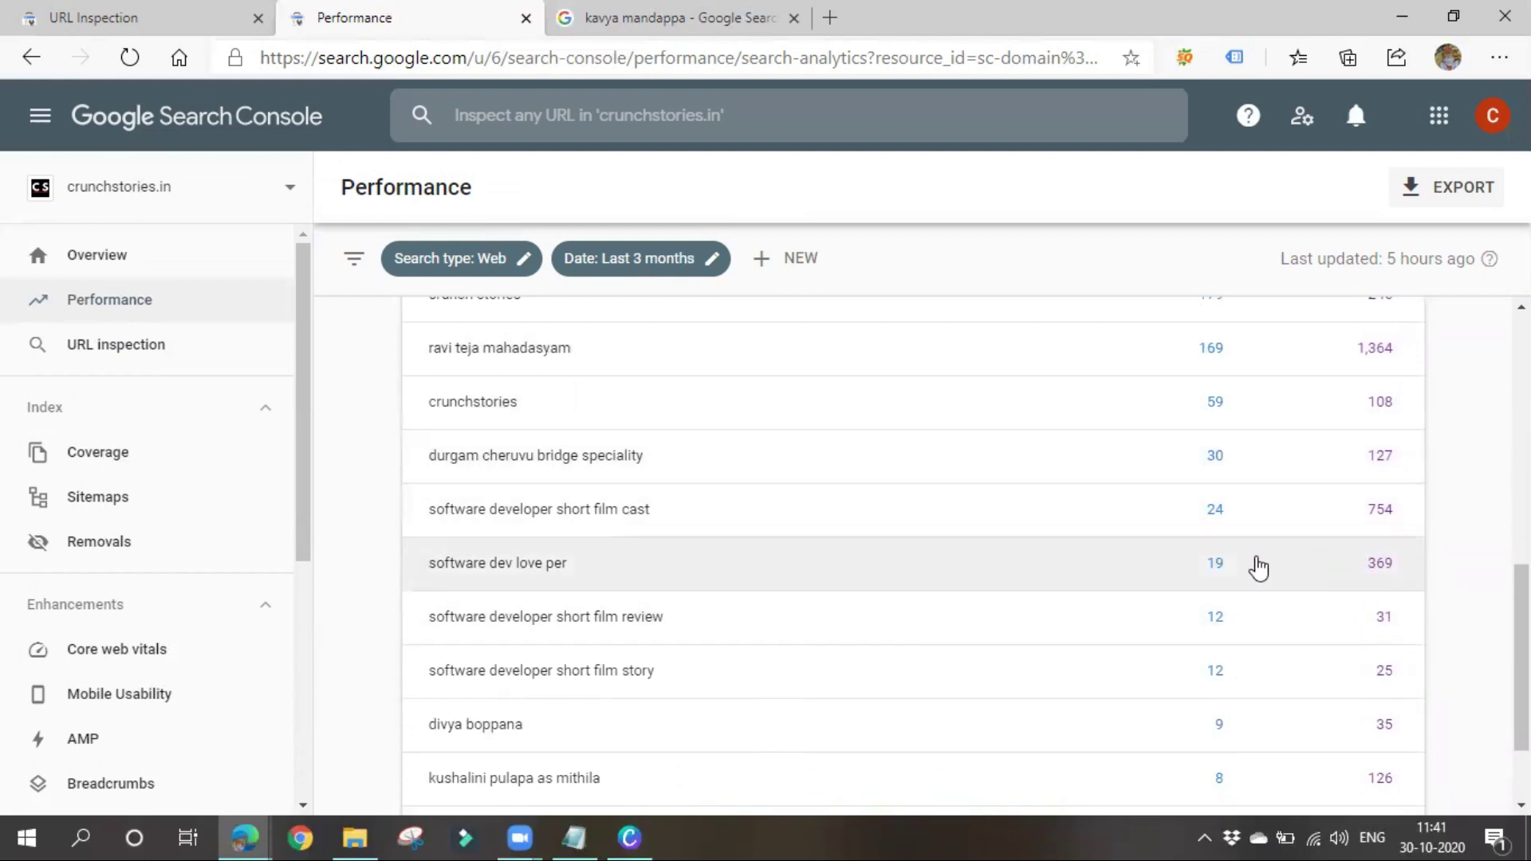
scroll(1017, 556, "down", 2)
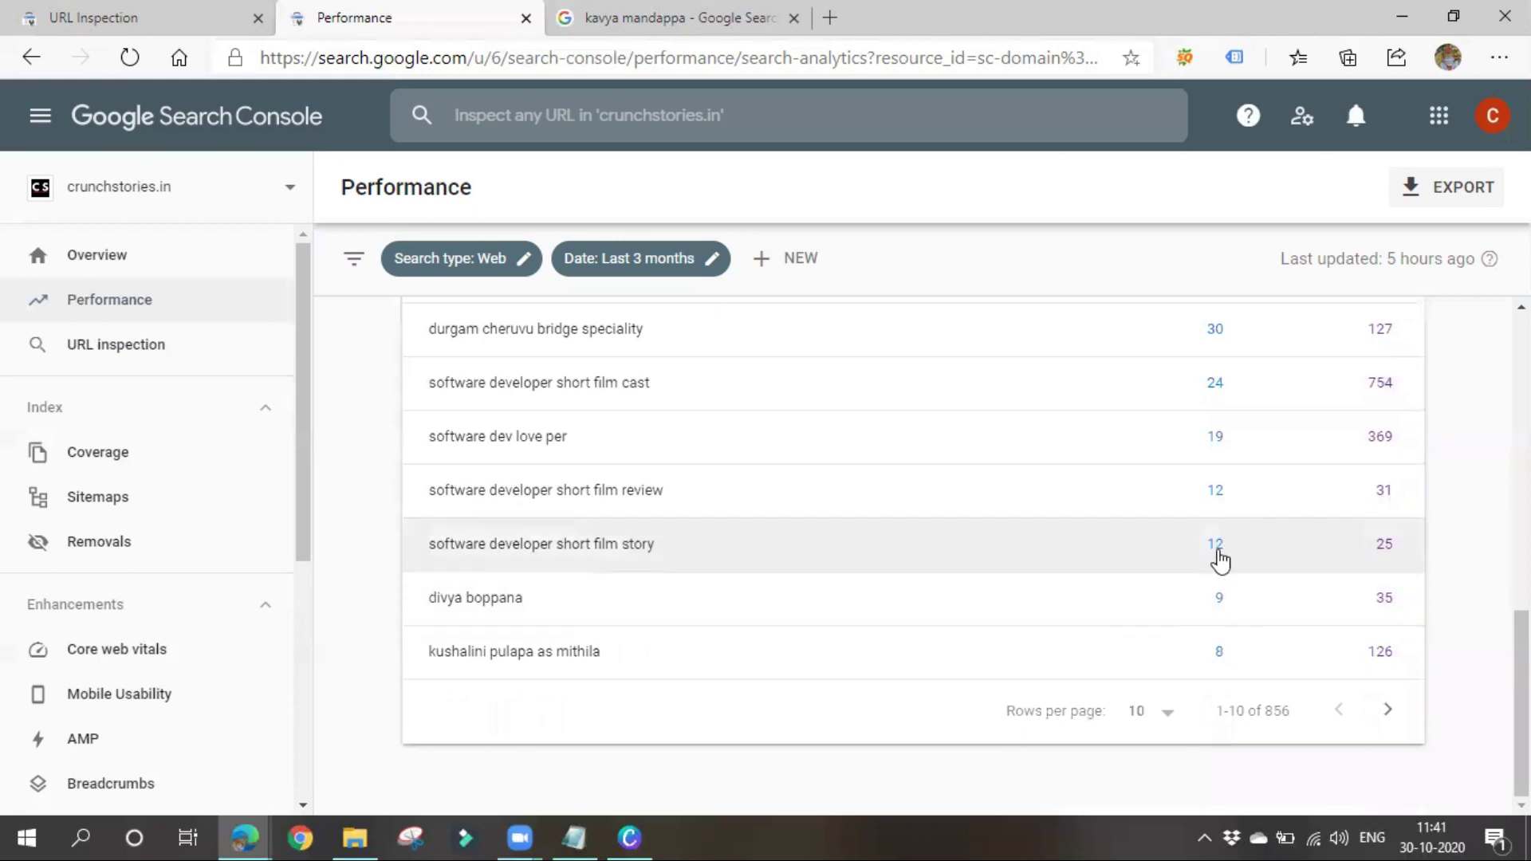
scroll(900, 584, "up", 3)
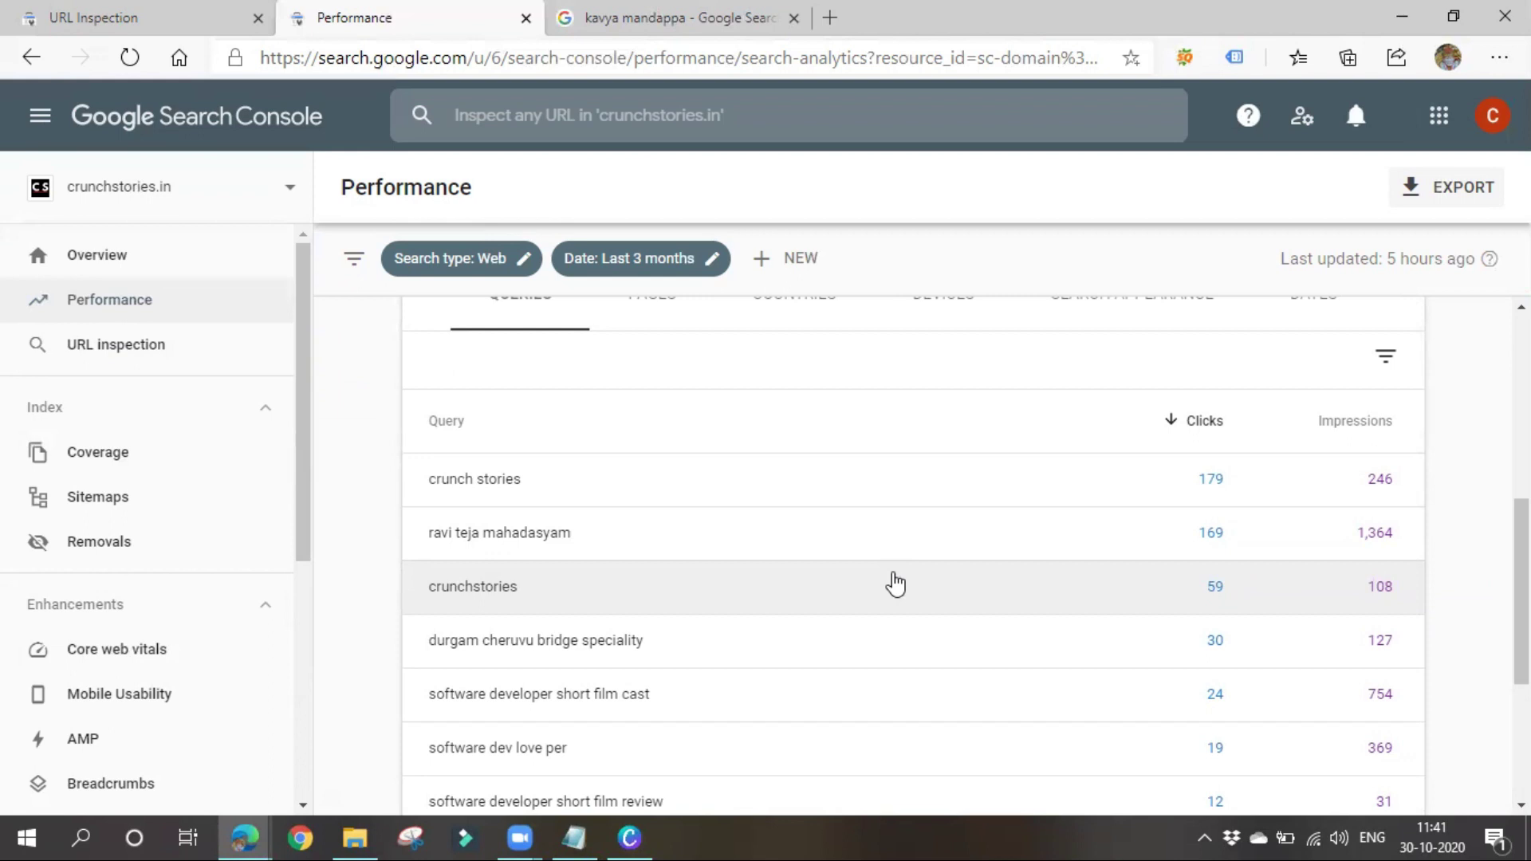
left_click(192, 341)
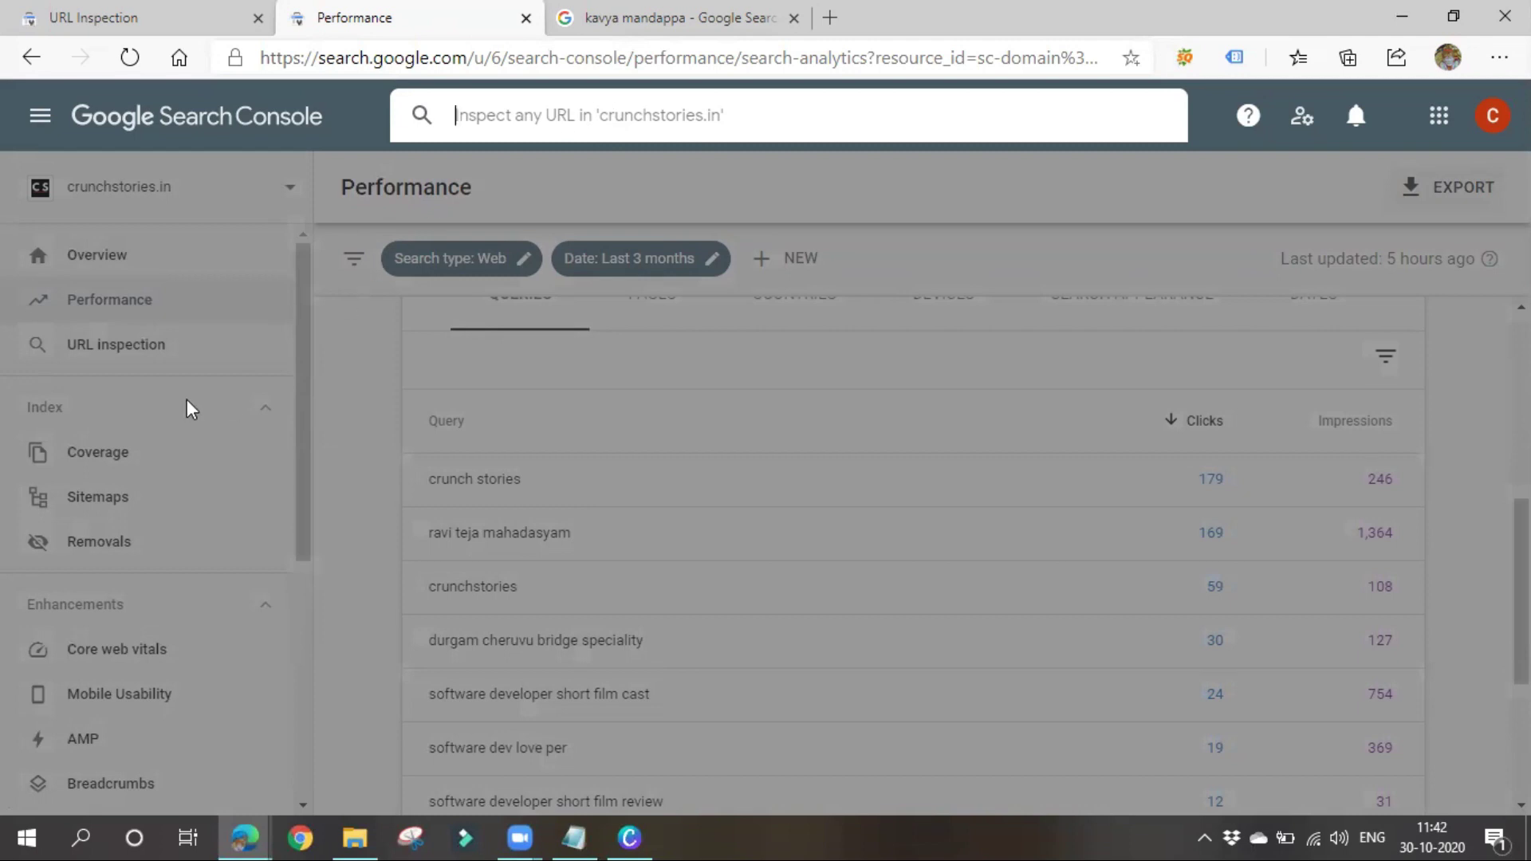
left_click(365, 465)
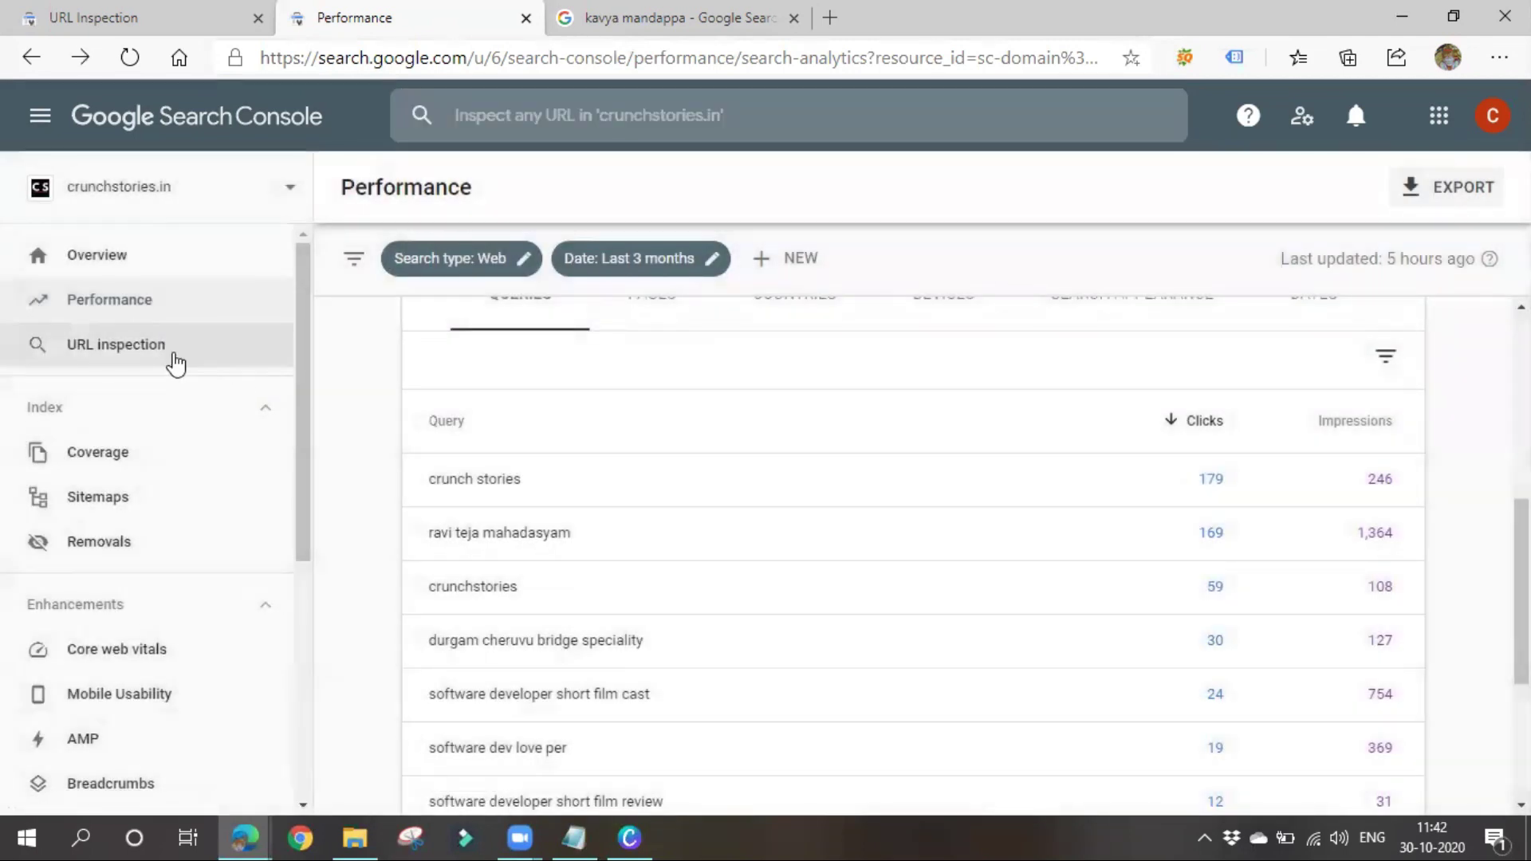
left_click(174, 355)
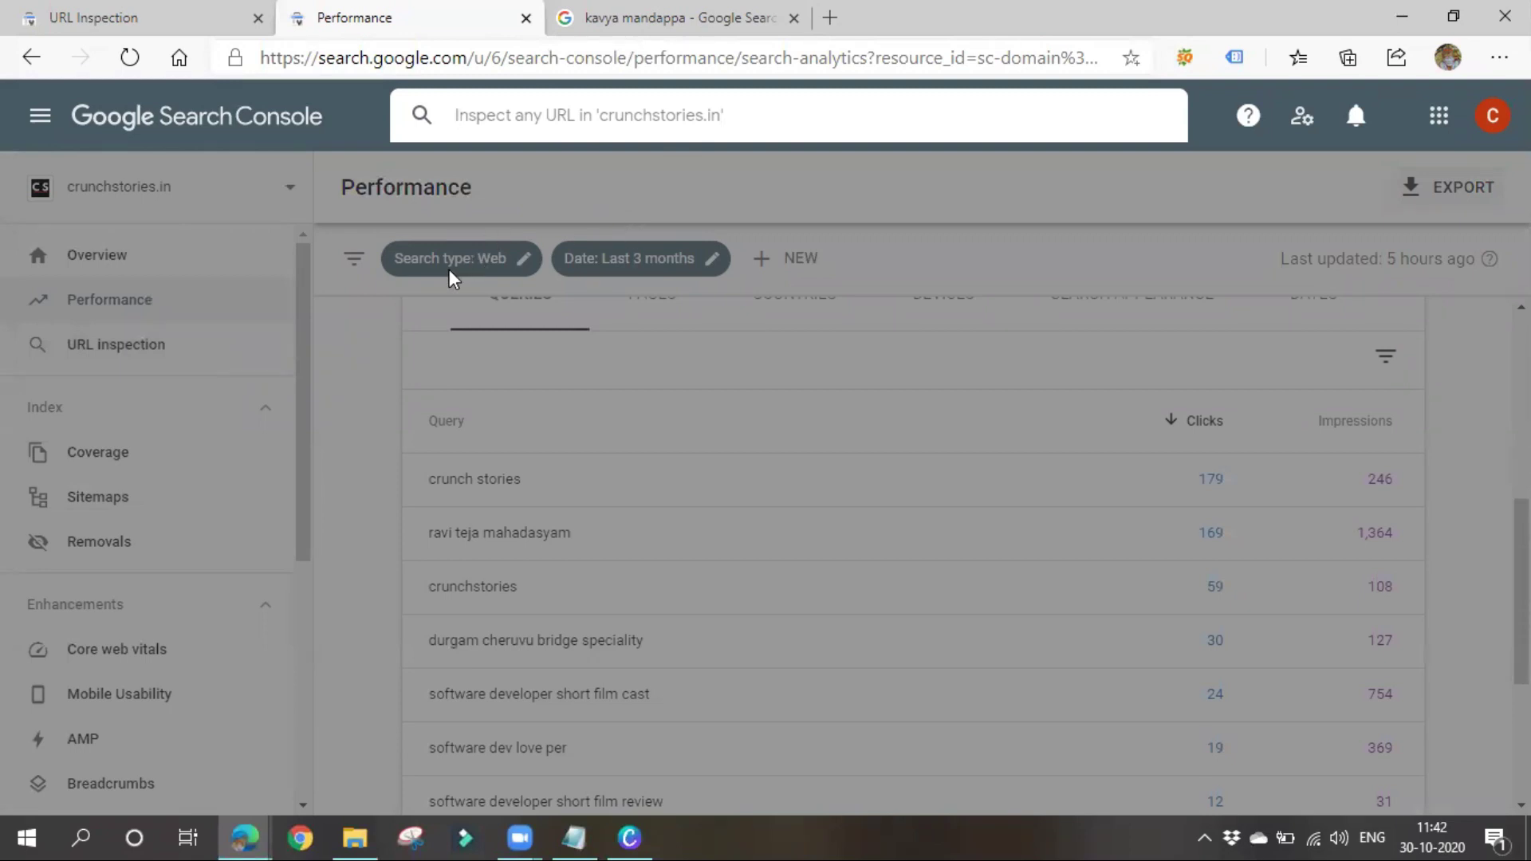
left_click(317, 435)
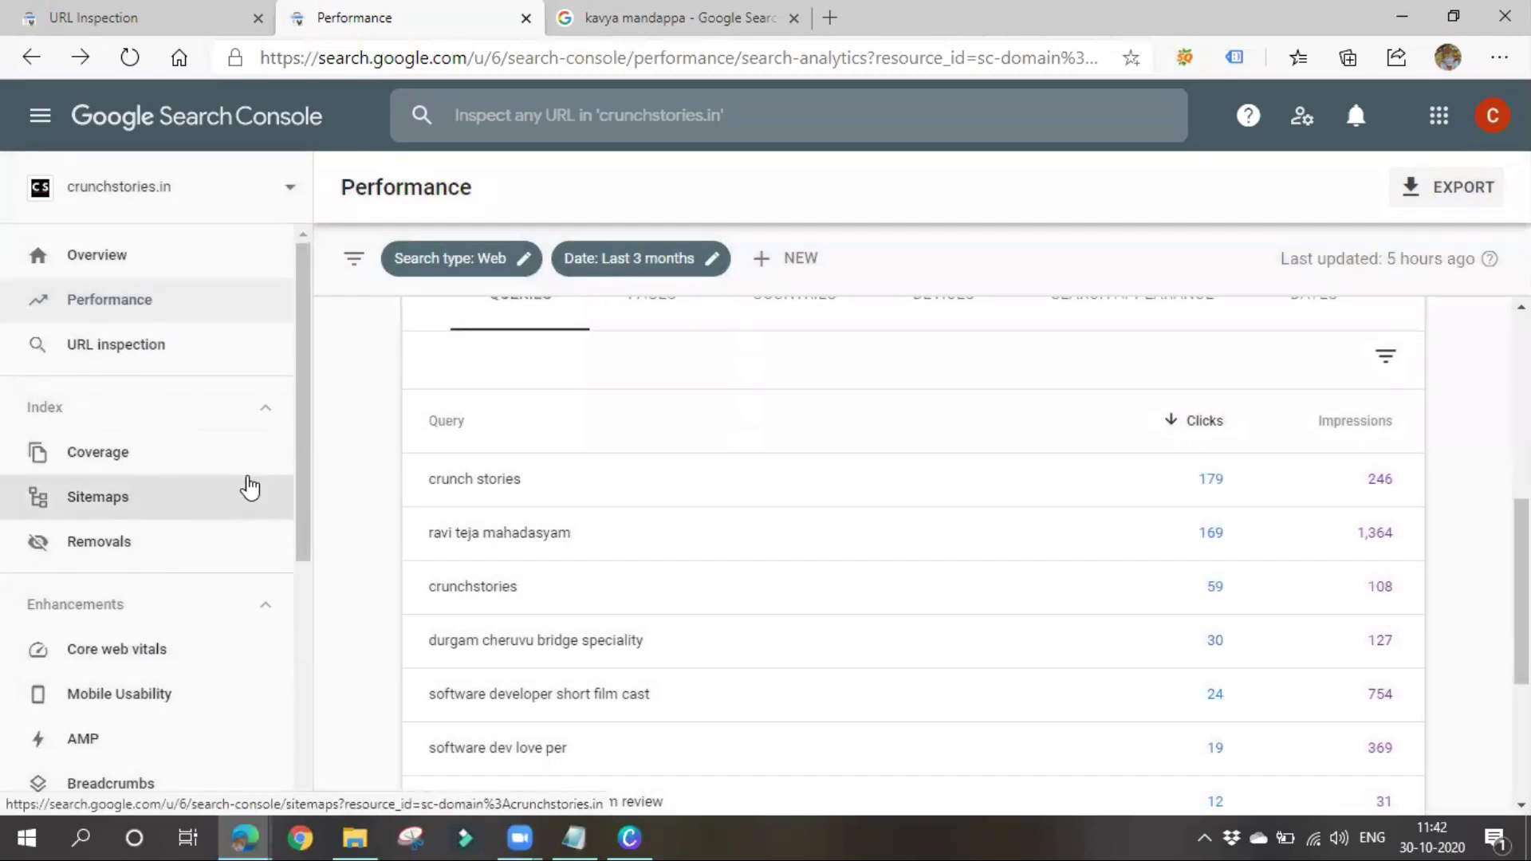
Open the crunchstories.in Coverage report, add Excluded pages to the error chart, and review the Details table
left_click(185, 469)
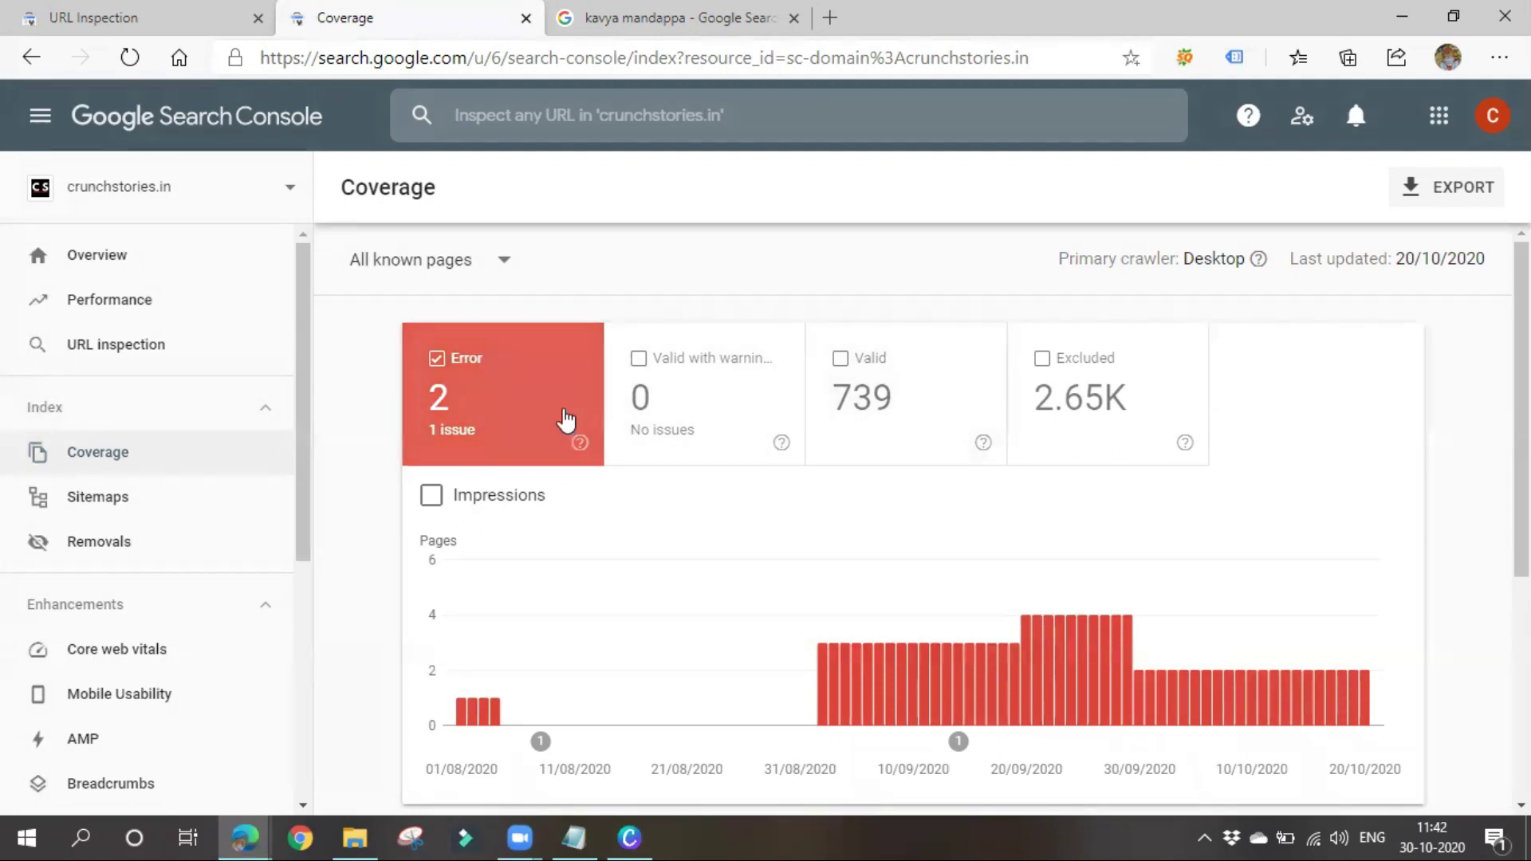
left_click(1065, 397)
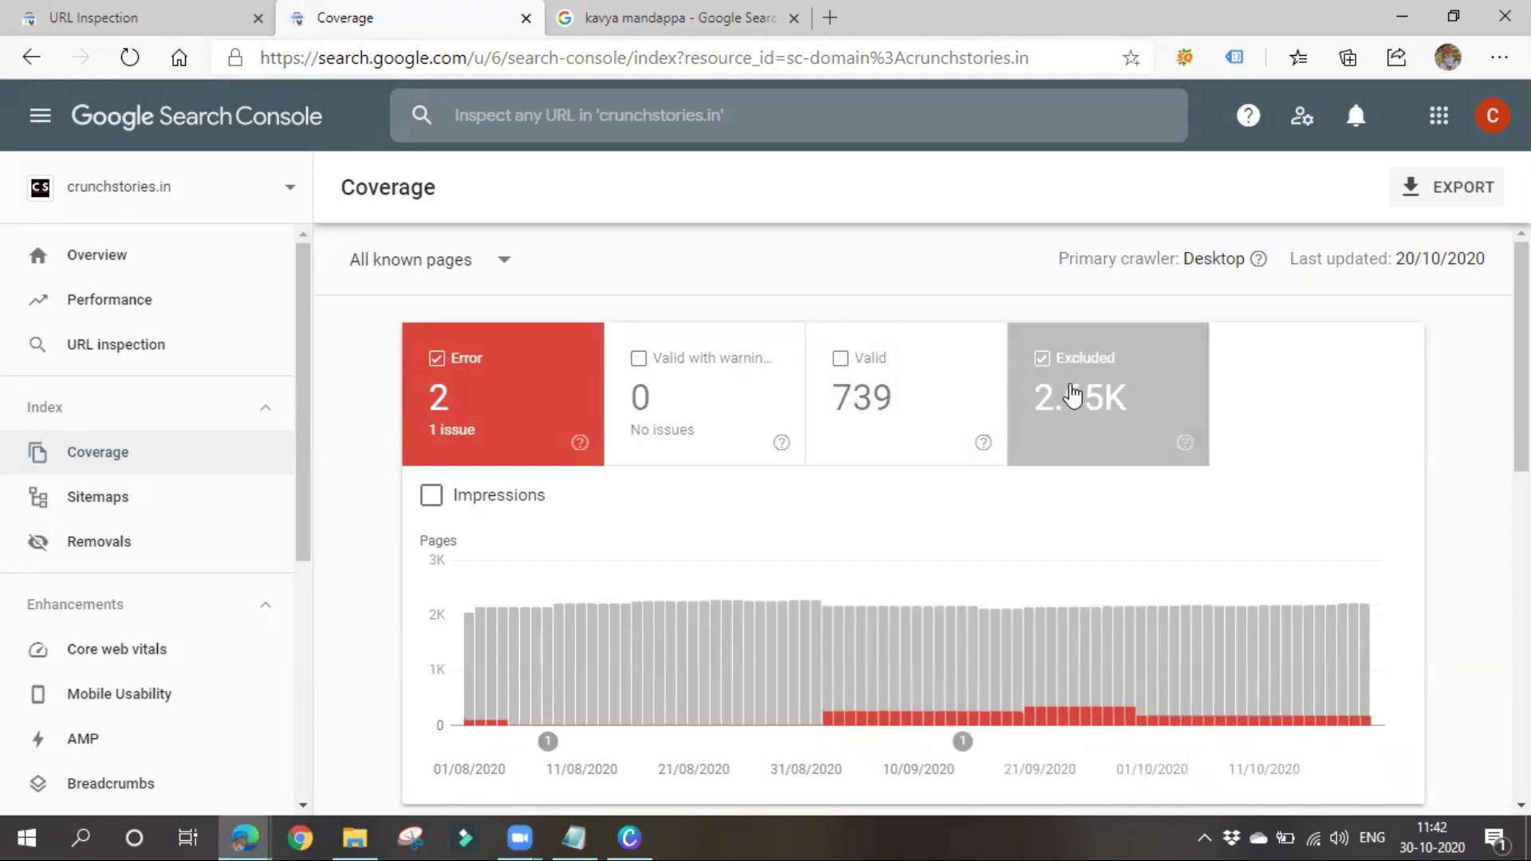
mouse_move(825, 625)
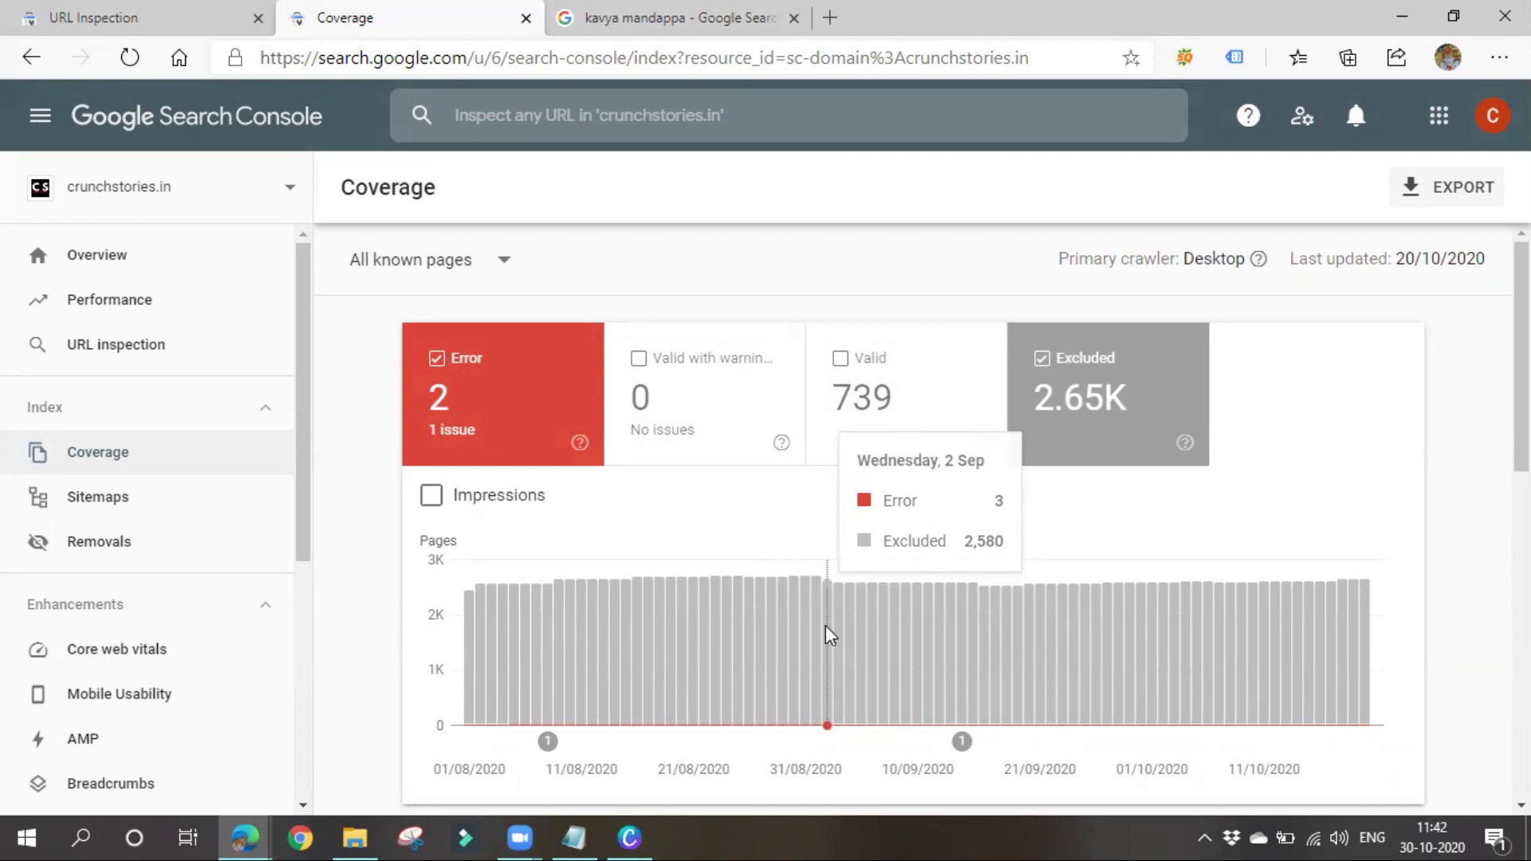
scroll(825, 625, "down", 9)
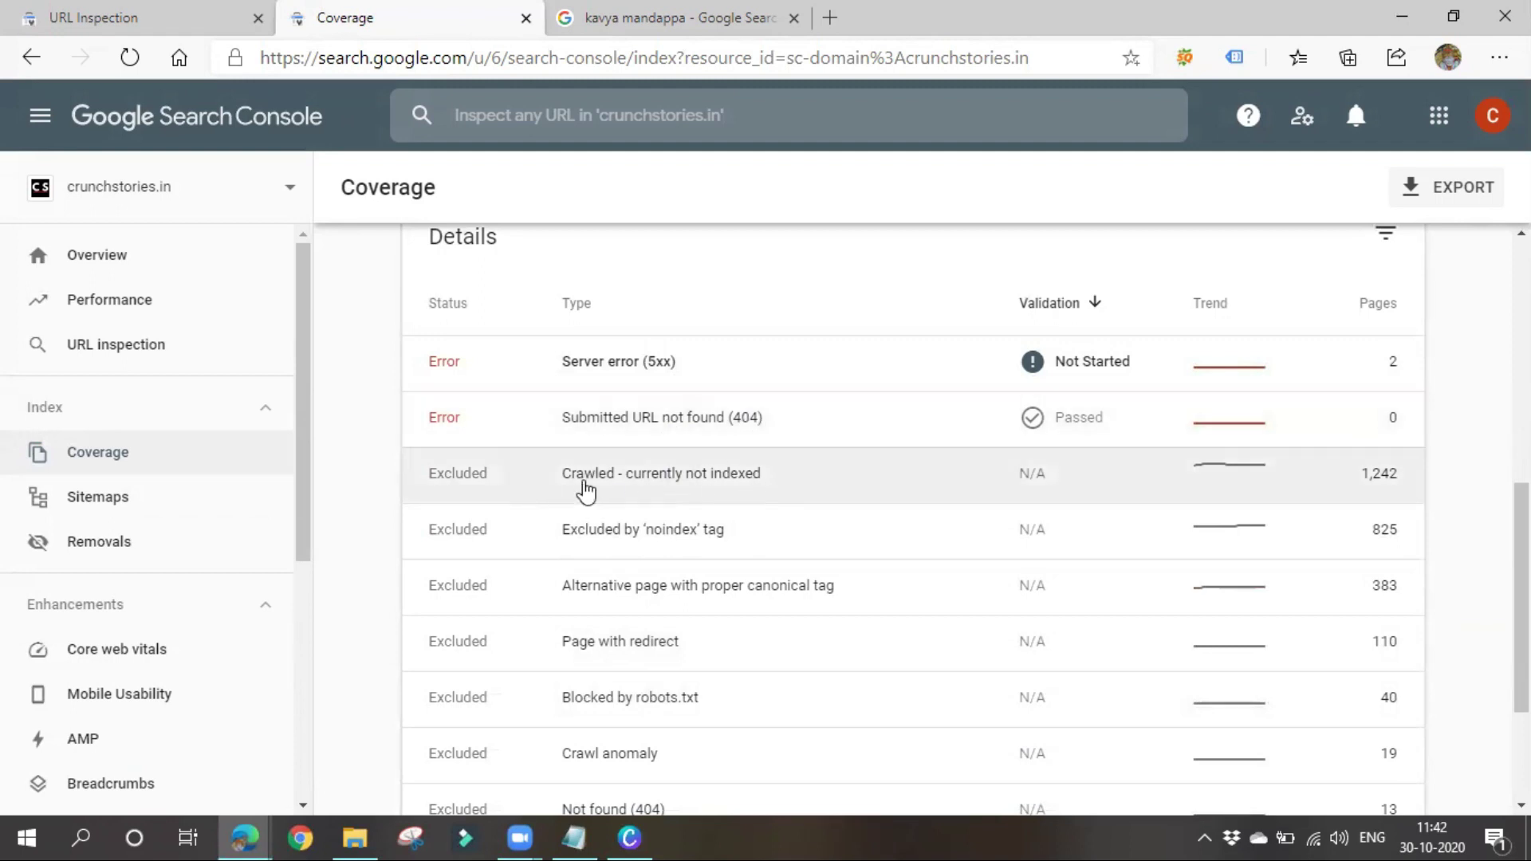
scroll(793, 578, "down", 2)
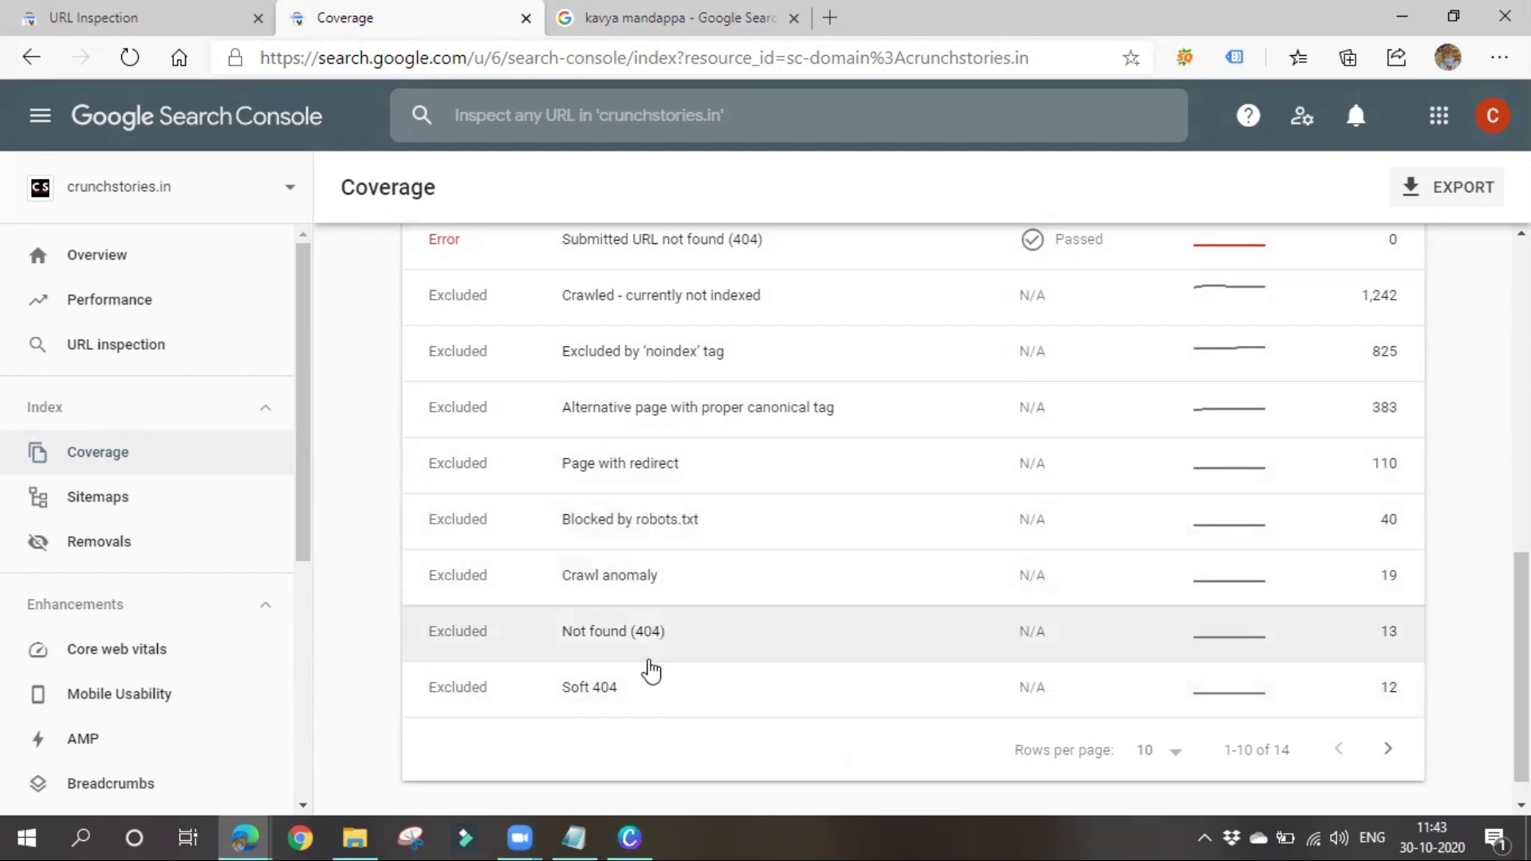
scroll(702, 680, "up", 5)
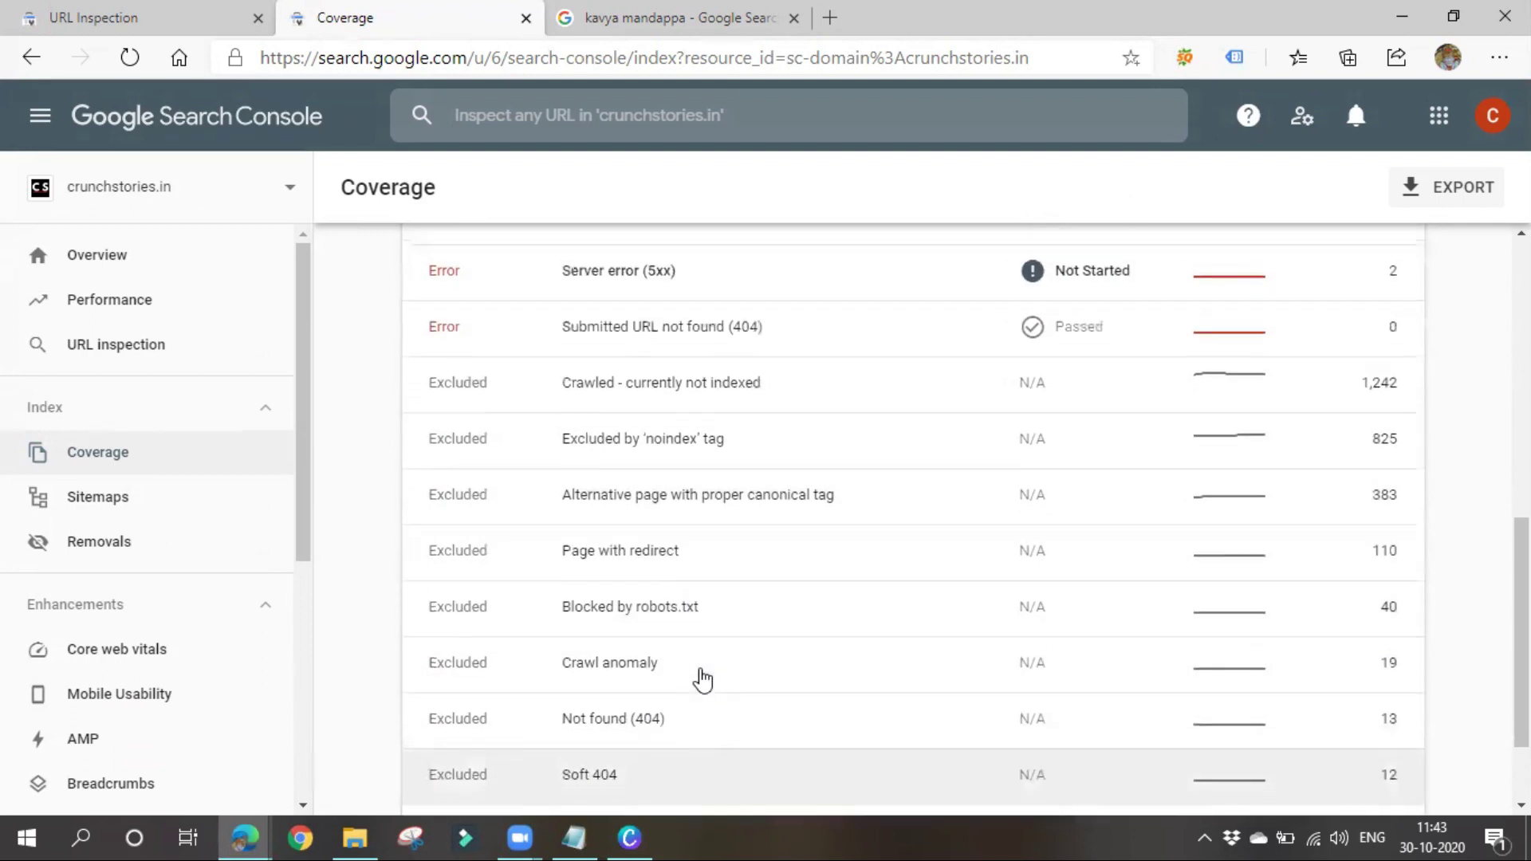
scroll(701, 680, "up", 6)
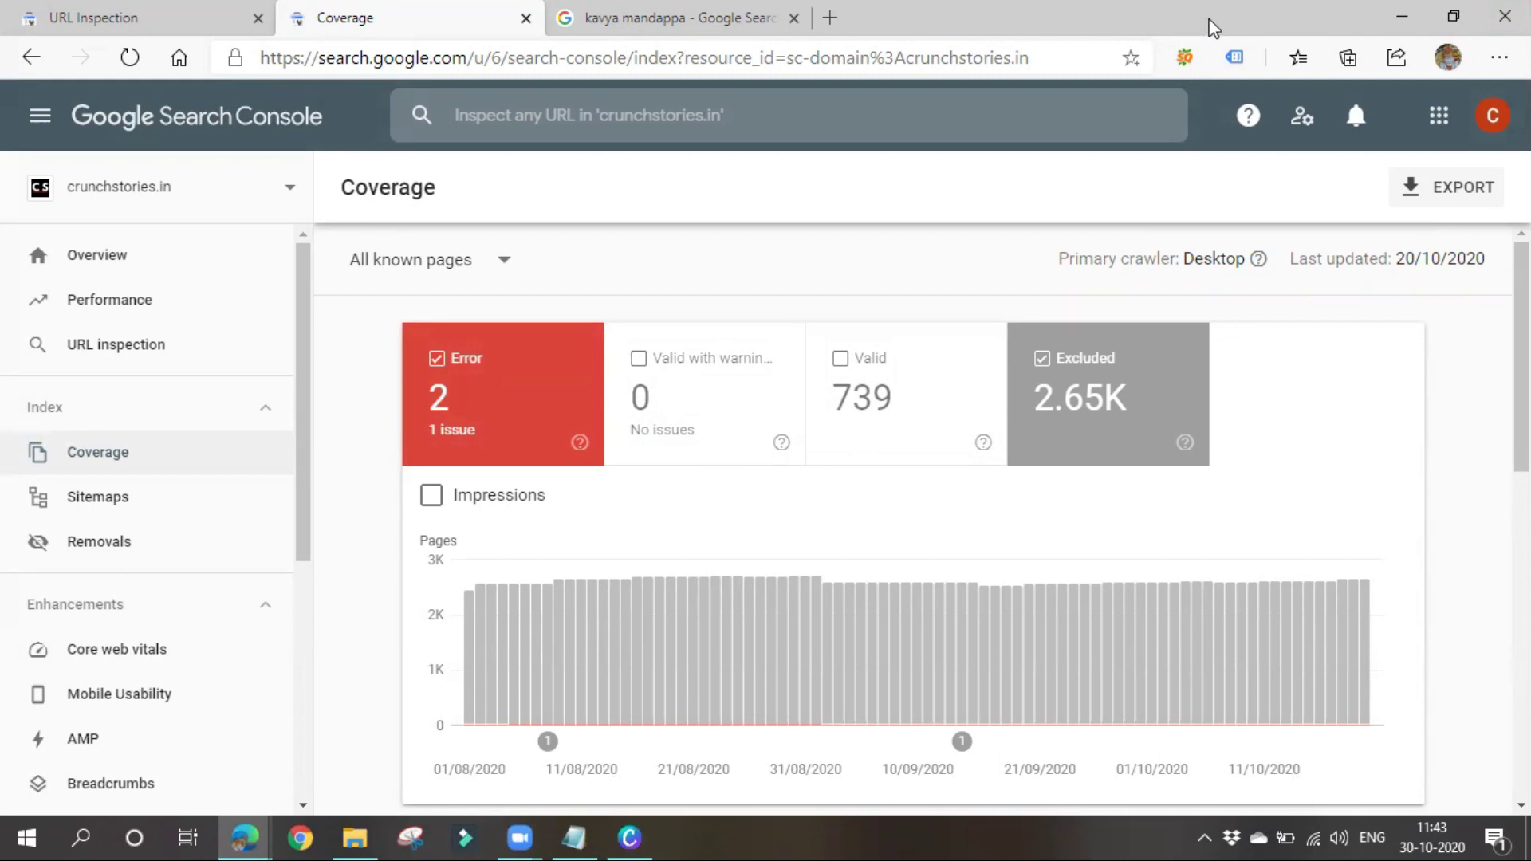
Remove error pages from the Coverage chart and look over the details below
left_click(520, 386)
scroll(675, 614, "down", 3)
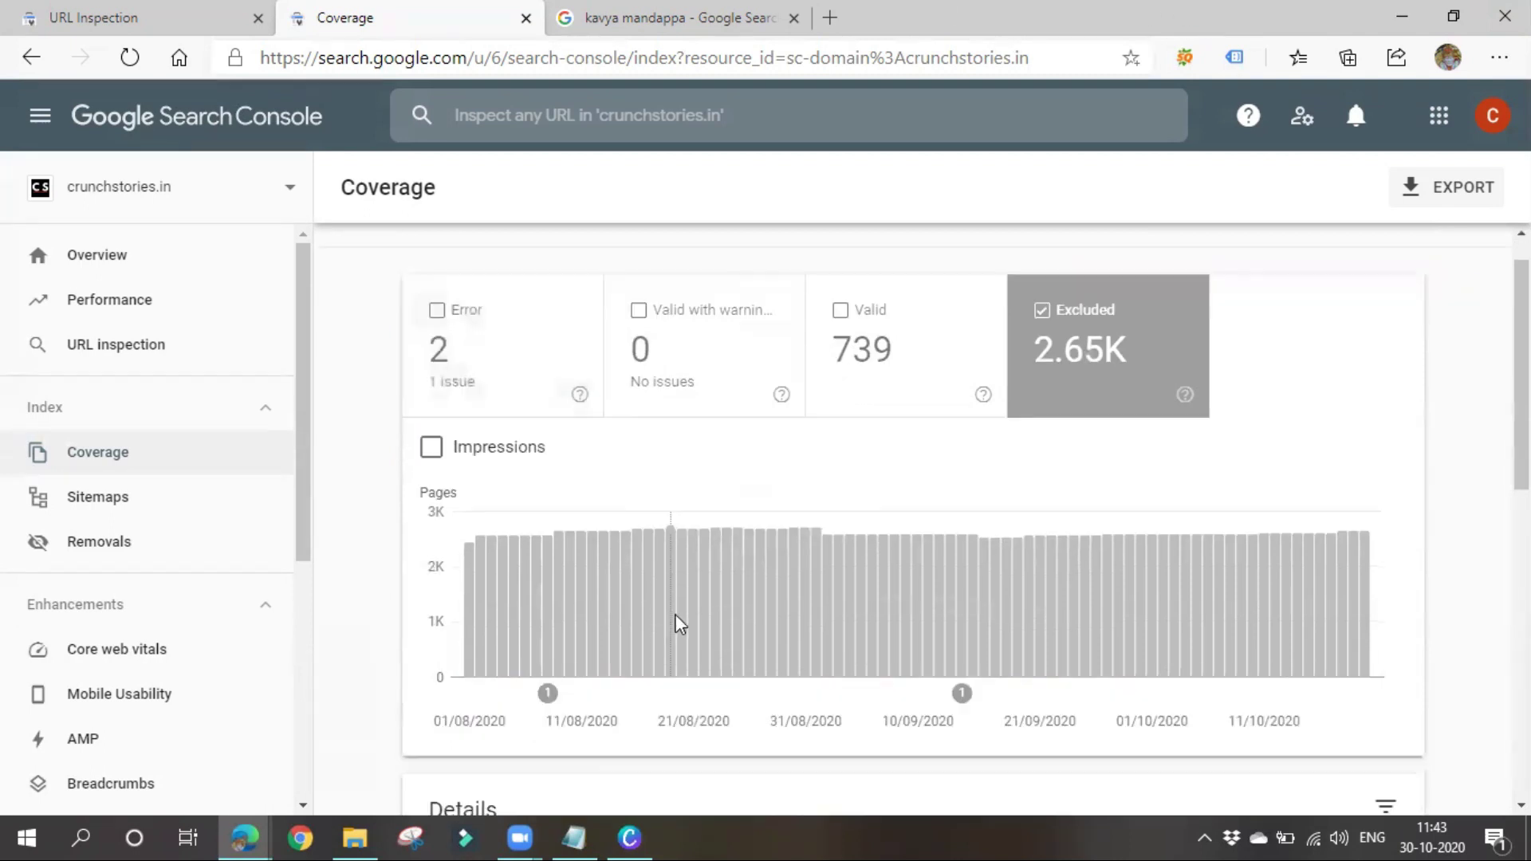
scroll(675, 625, "down", 3)
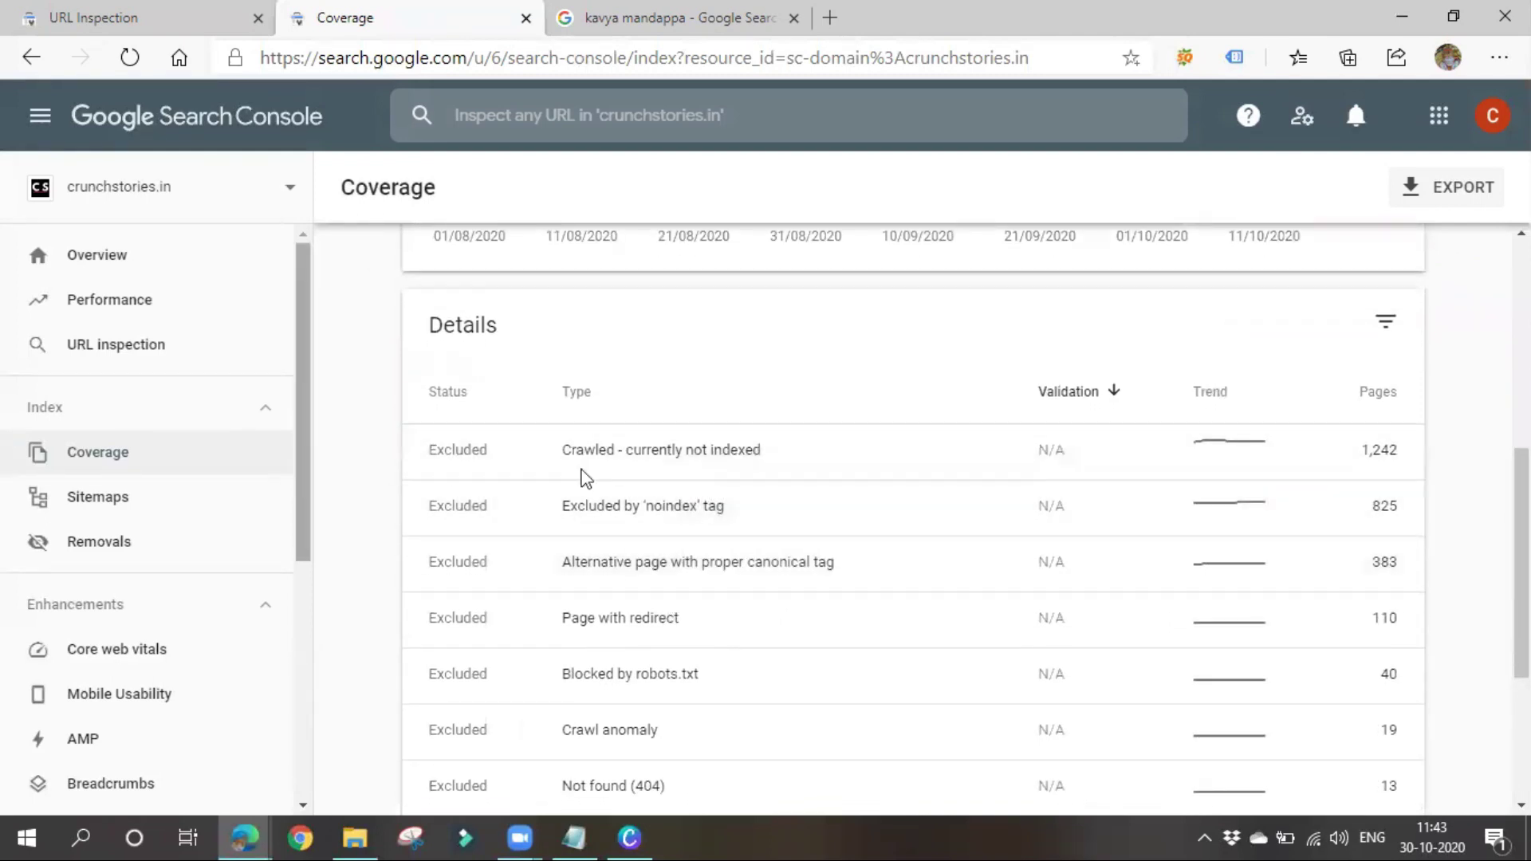
scroll(779, 549, "down", 3)
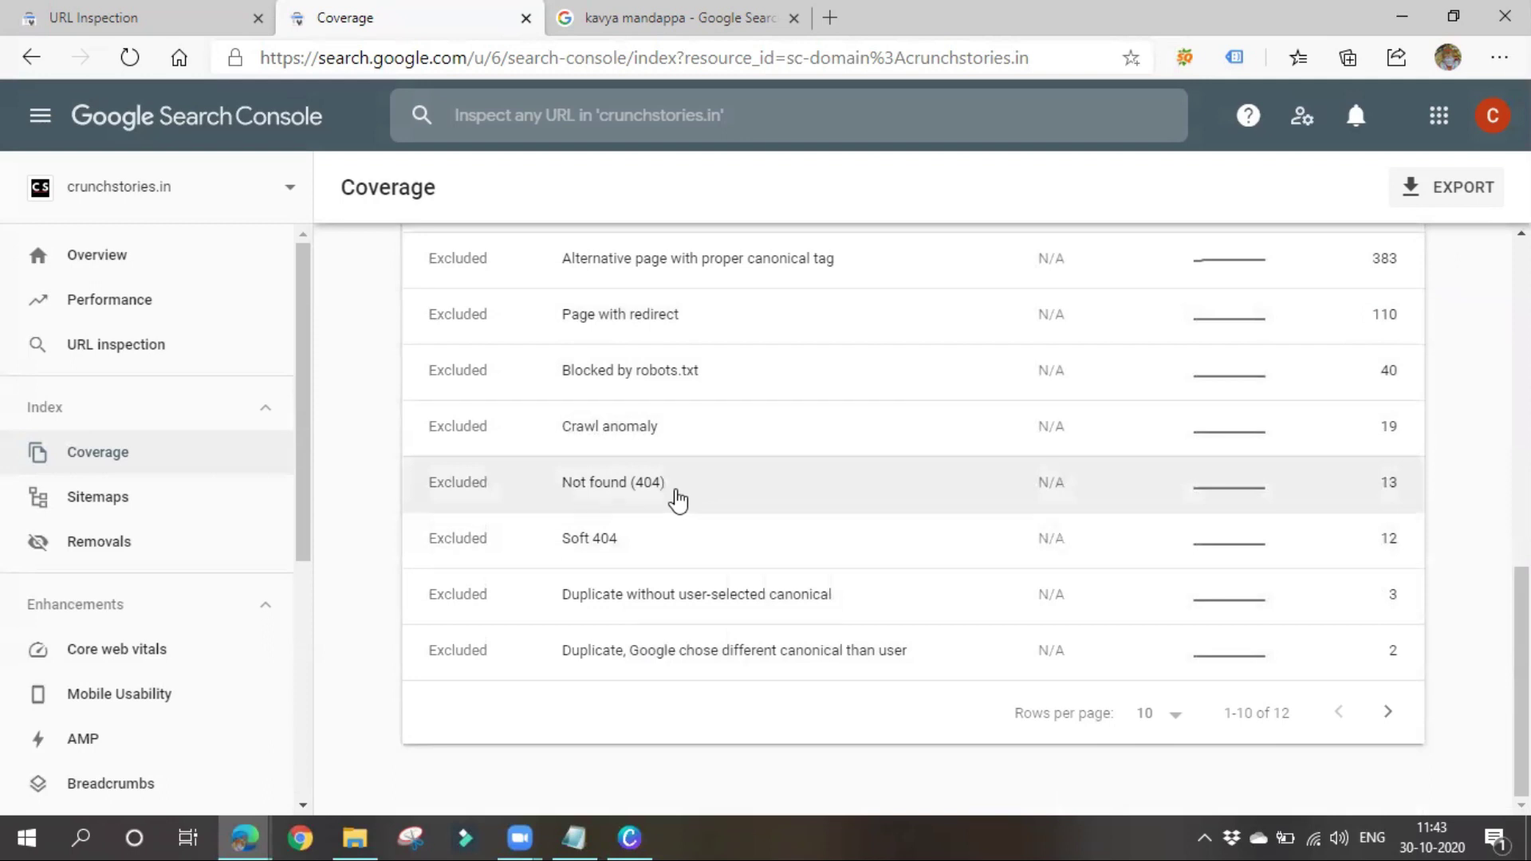
scroll(674, 588, "up", 10)
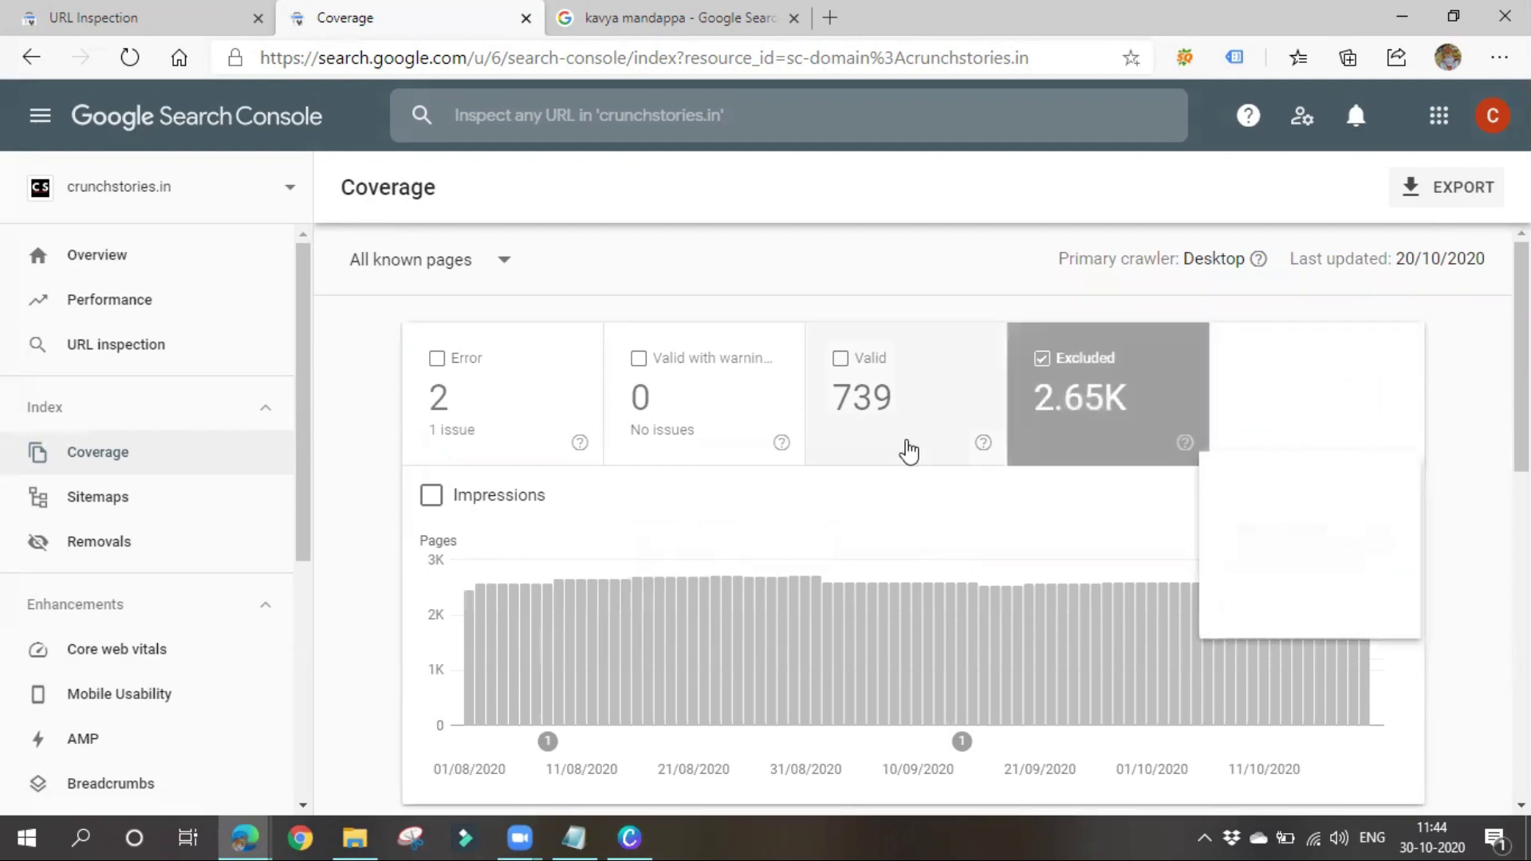
Add Valid and Valid with warnings pages to the Coverage chart alongside Excluded
left_click(908, 395)
scroll(1121, 705, "down", 8)
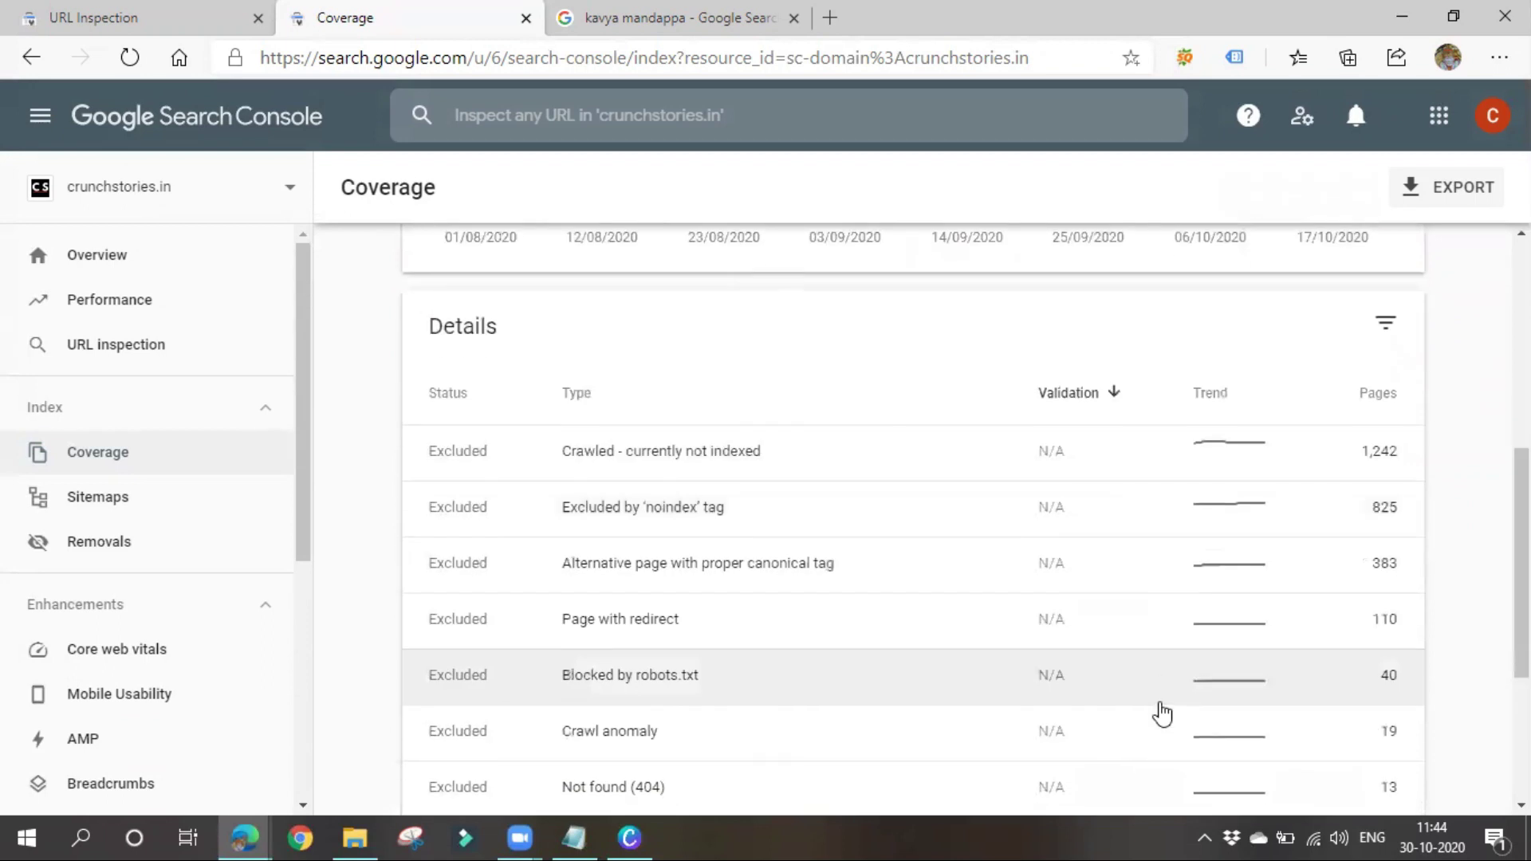
scroll(1131, 707, "up", 7)
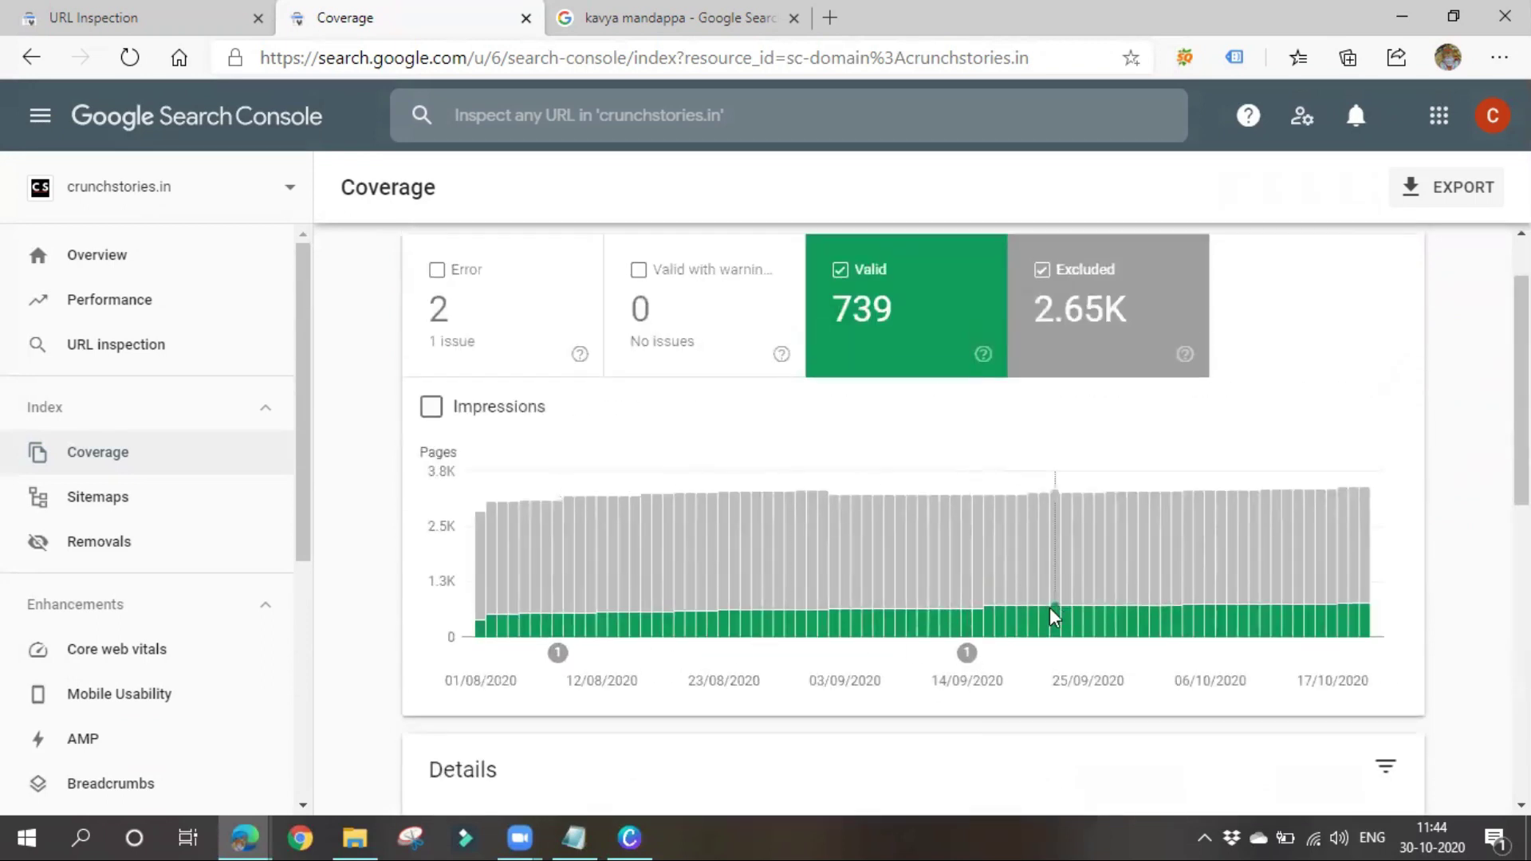
scroll(674, 565, "up", 1)
left_click(682, 429)
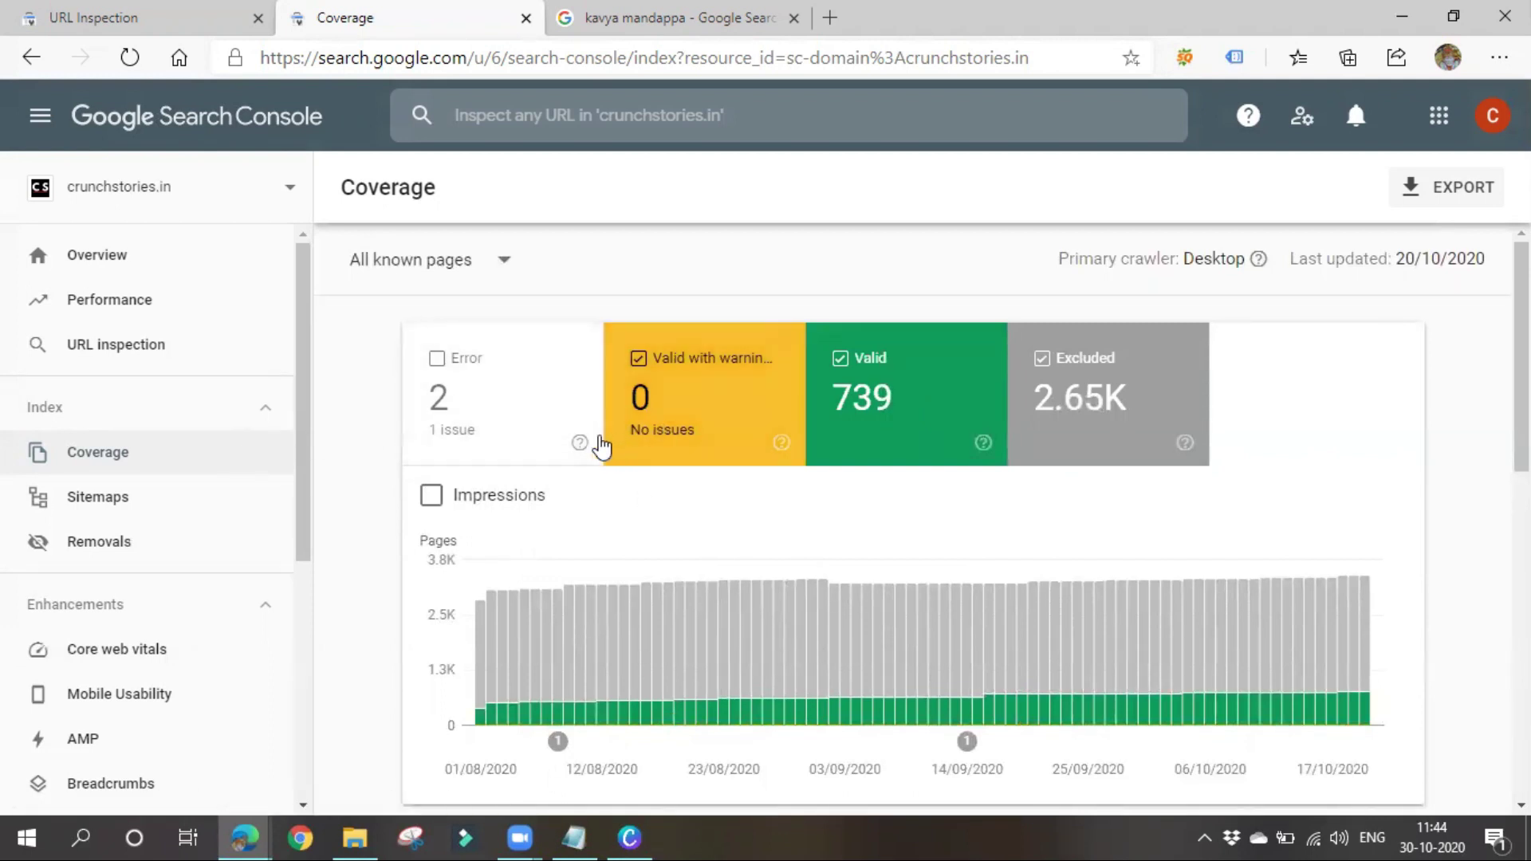
mouse_move(577, 447)
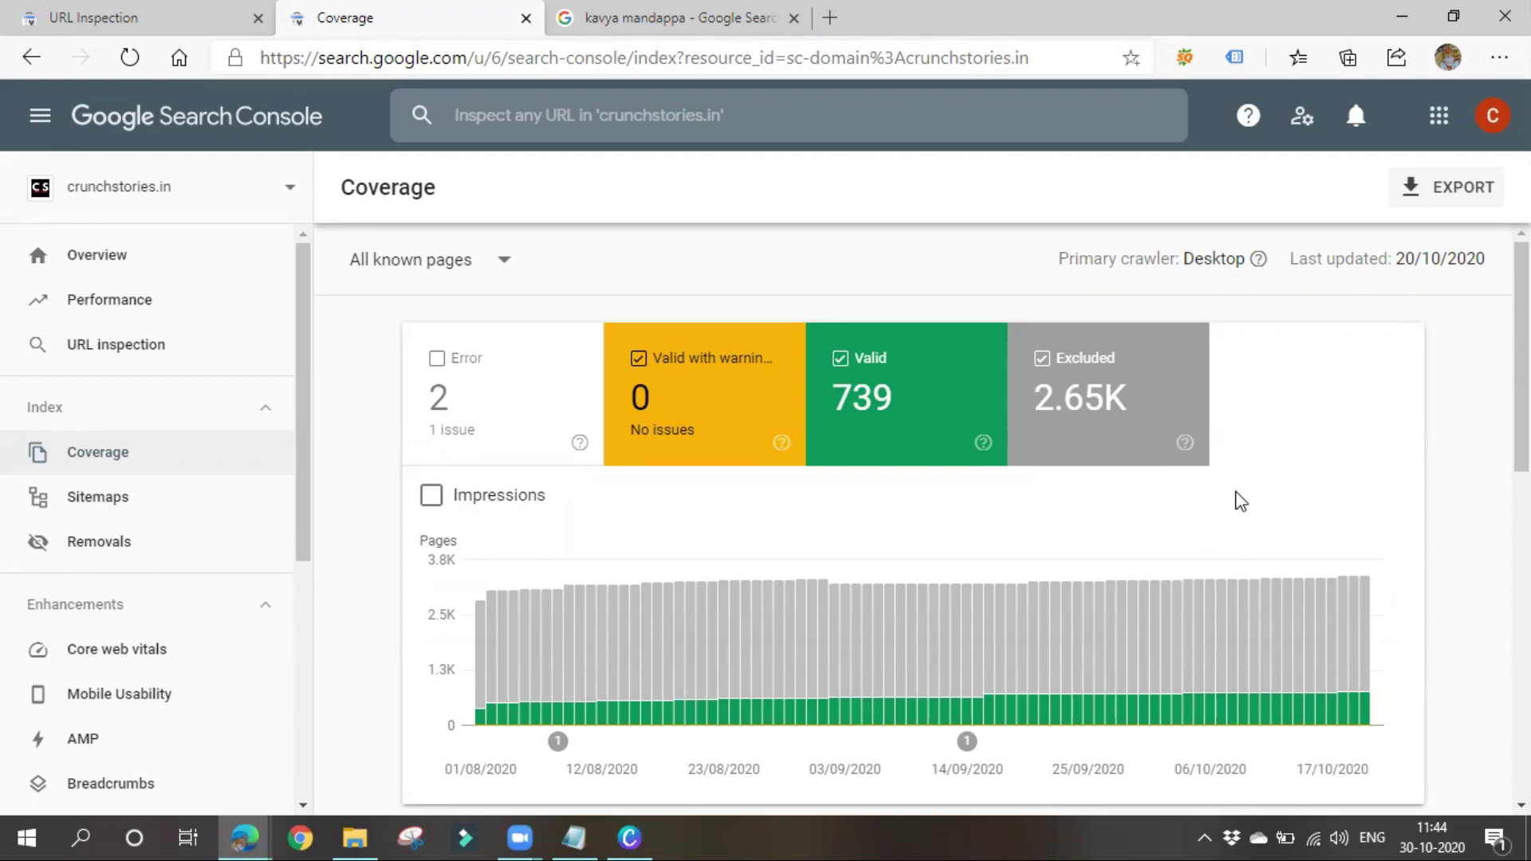
left_click(651, 20)
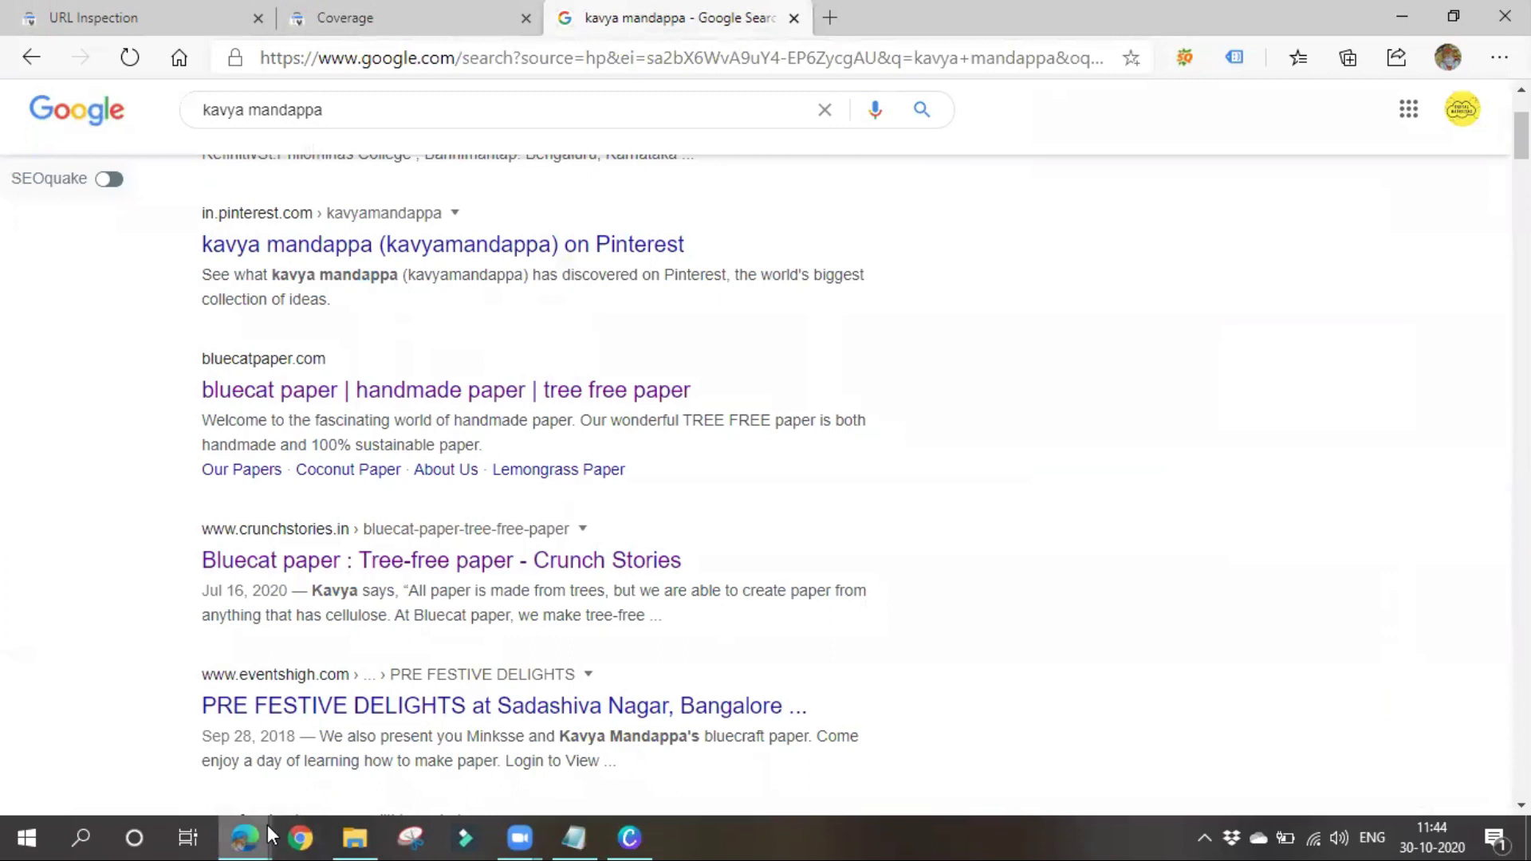
In the other Edge window, strip 'benefits-of-neem/' from the goexplorer.xyz URL to load the Health Tips category
mouse_move(263, 829)
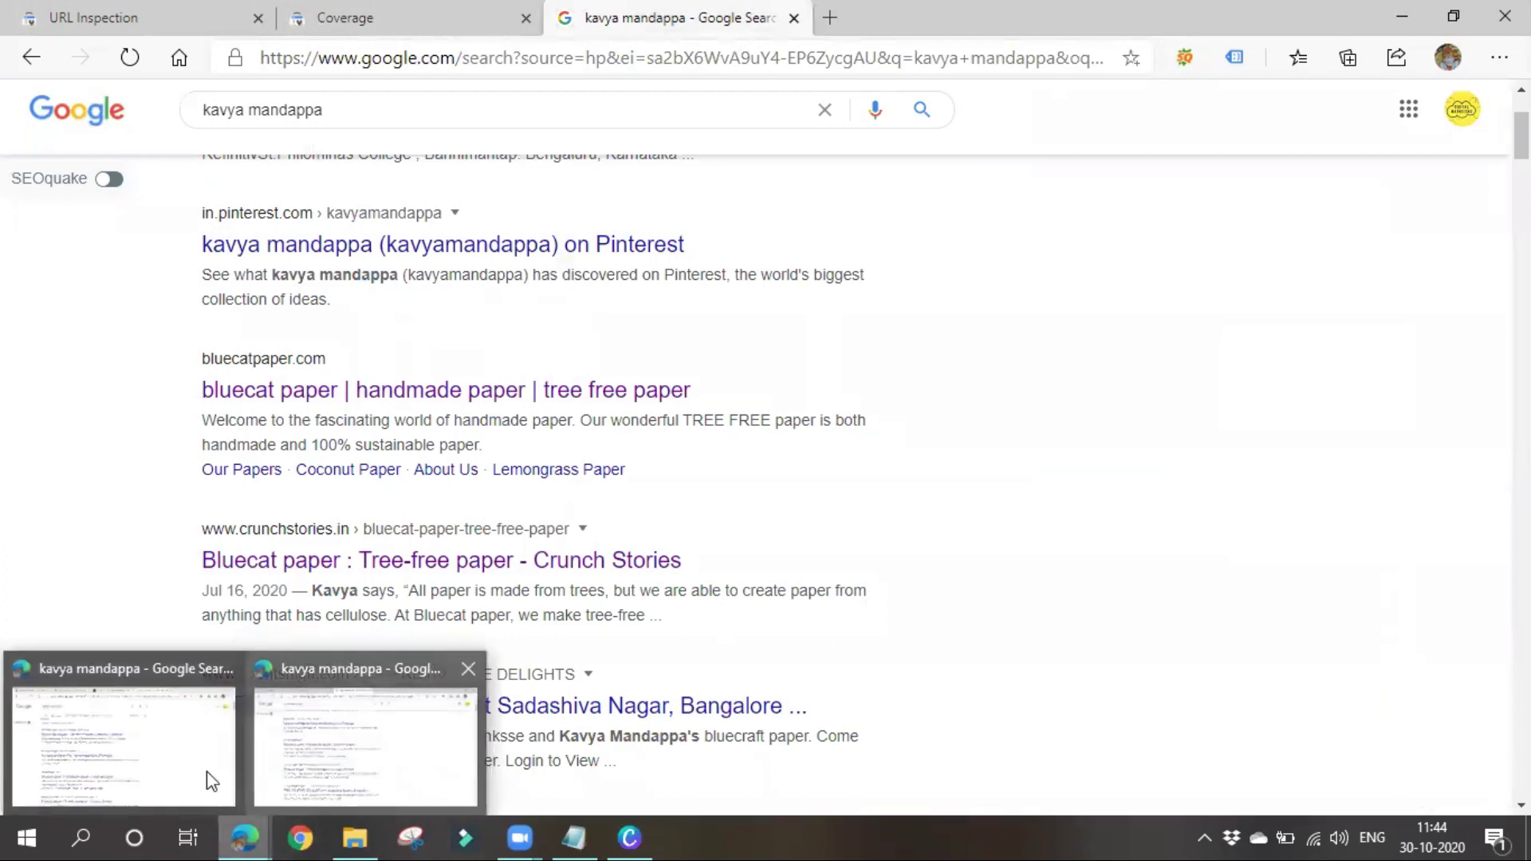
left_click(369, 754)
mouse_move(252, 835)
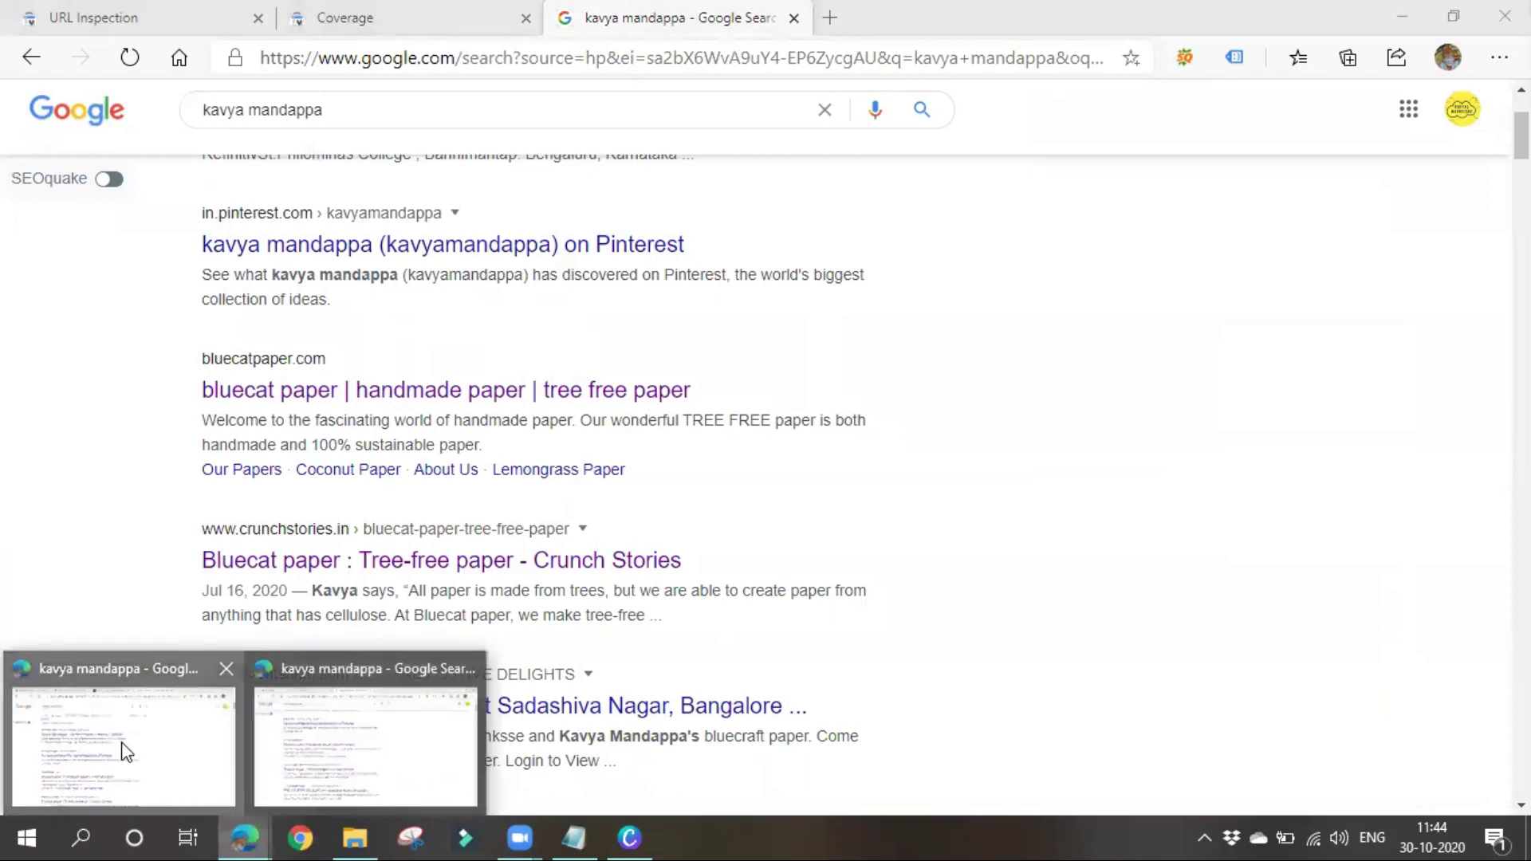
left_click(122, 746)
left_click(136, 18)
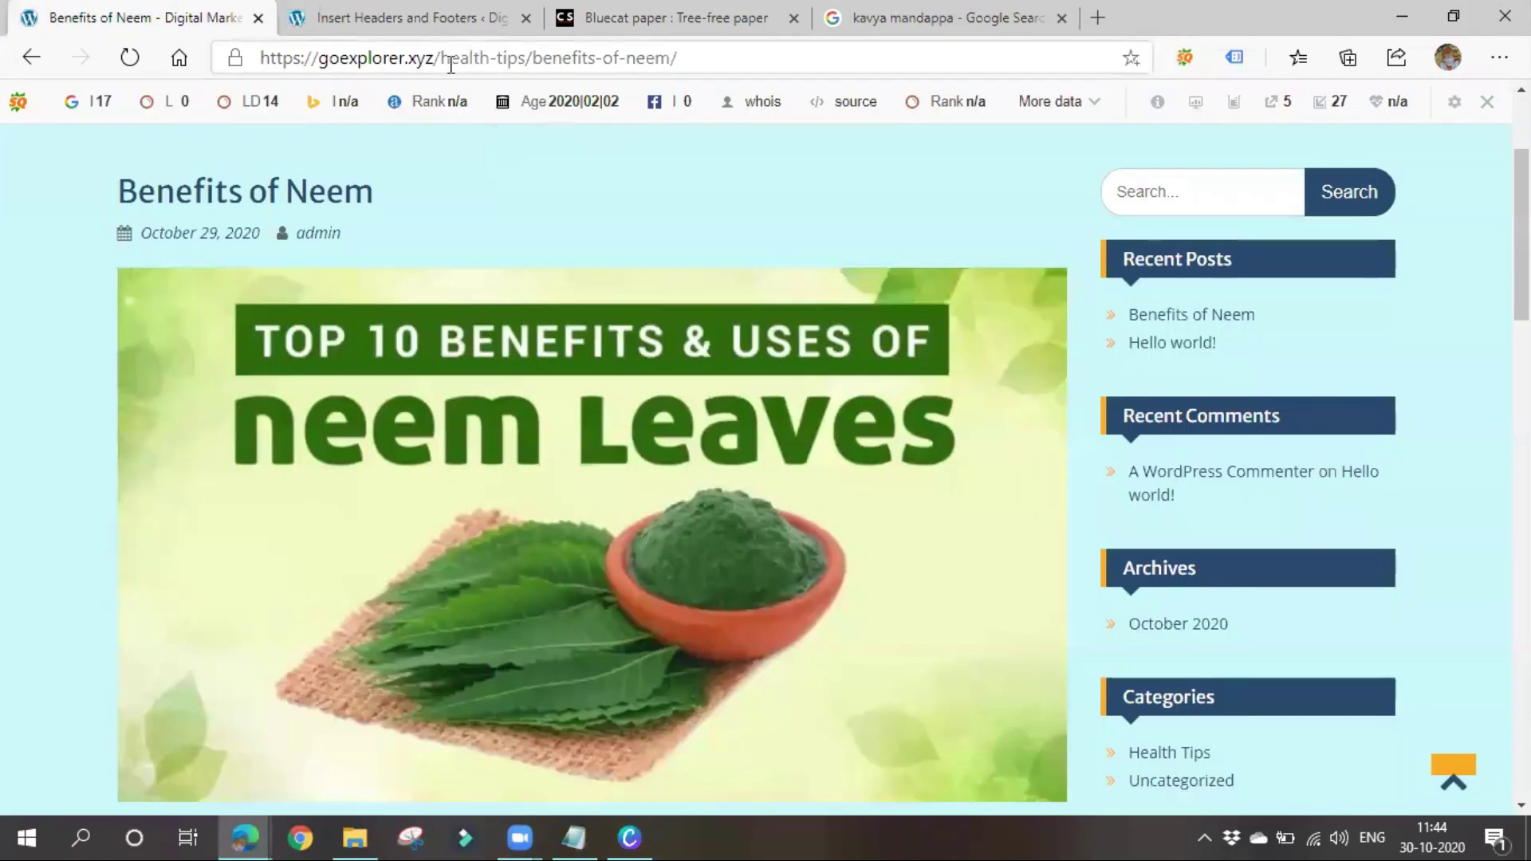
left_click_drag(275, 58, 769, 58)
left_click(568, 64)
left_click_drag(533, 57, 801, 58)
key("BackSpace")
key("Return")
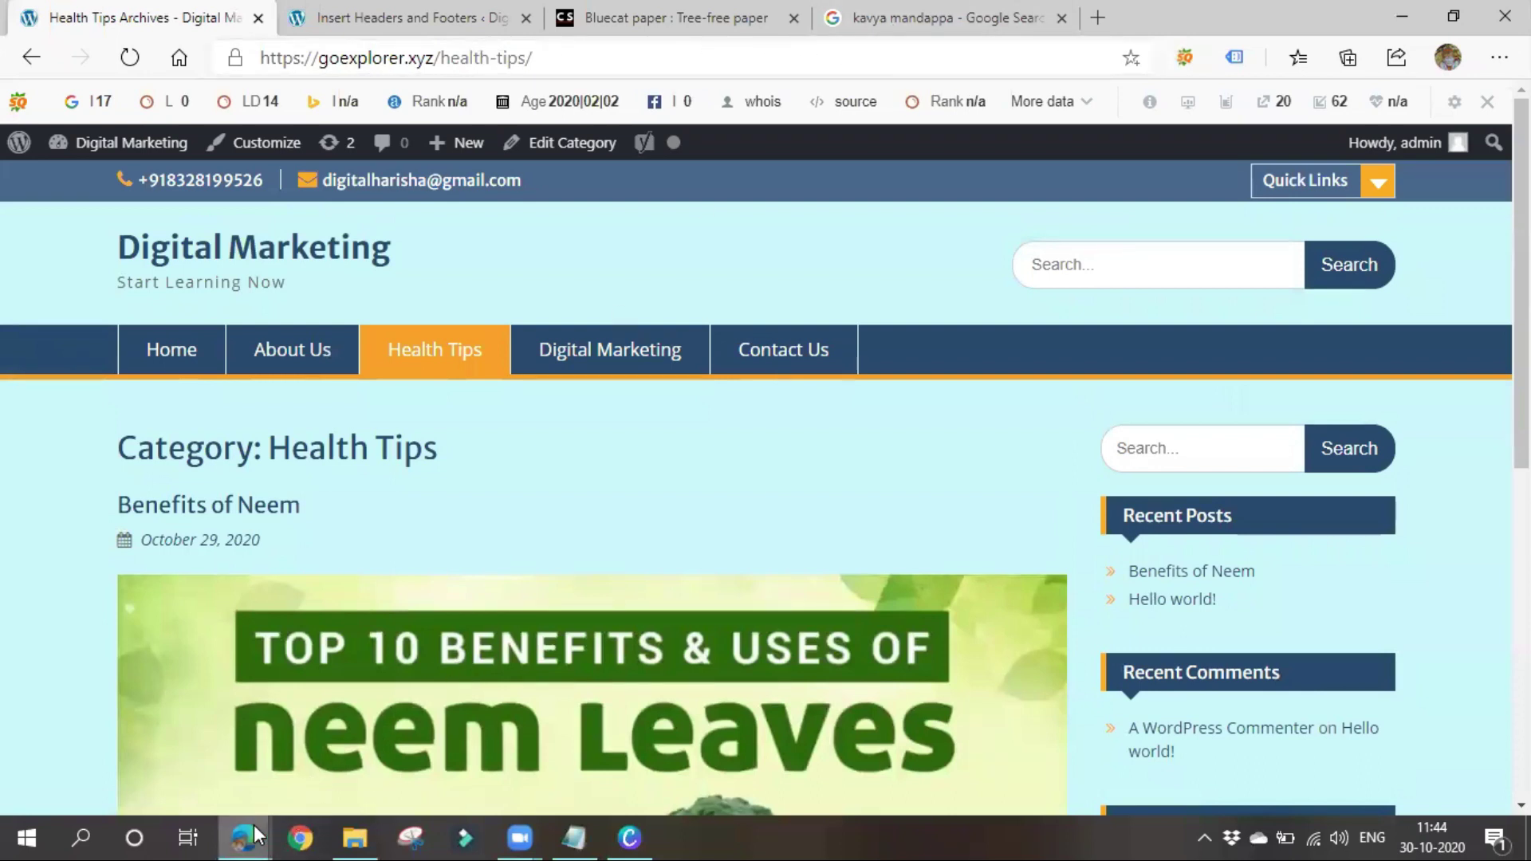
Bring the Google name-search results window back and close its results tab
mouse_move(253, 825)
left_click(359, 733)
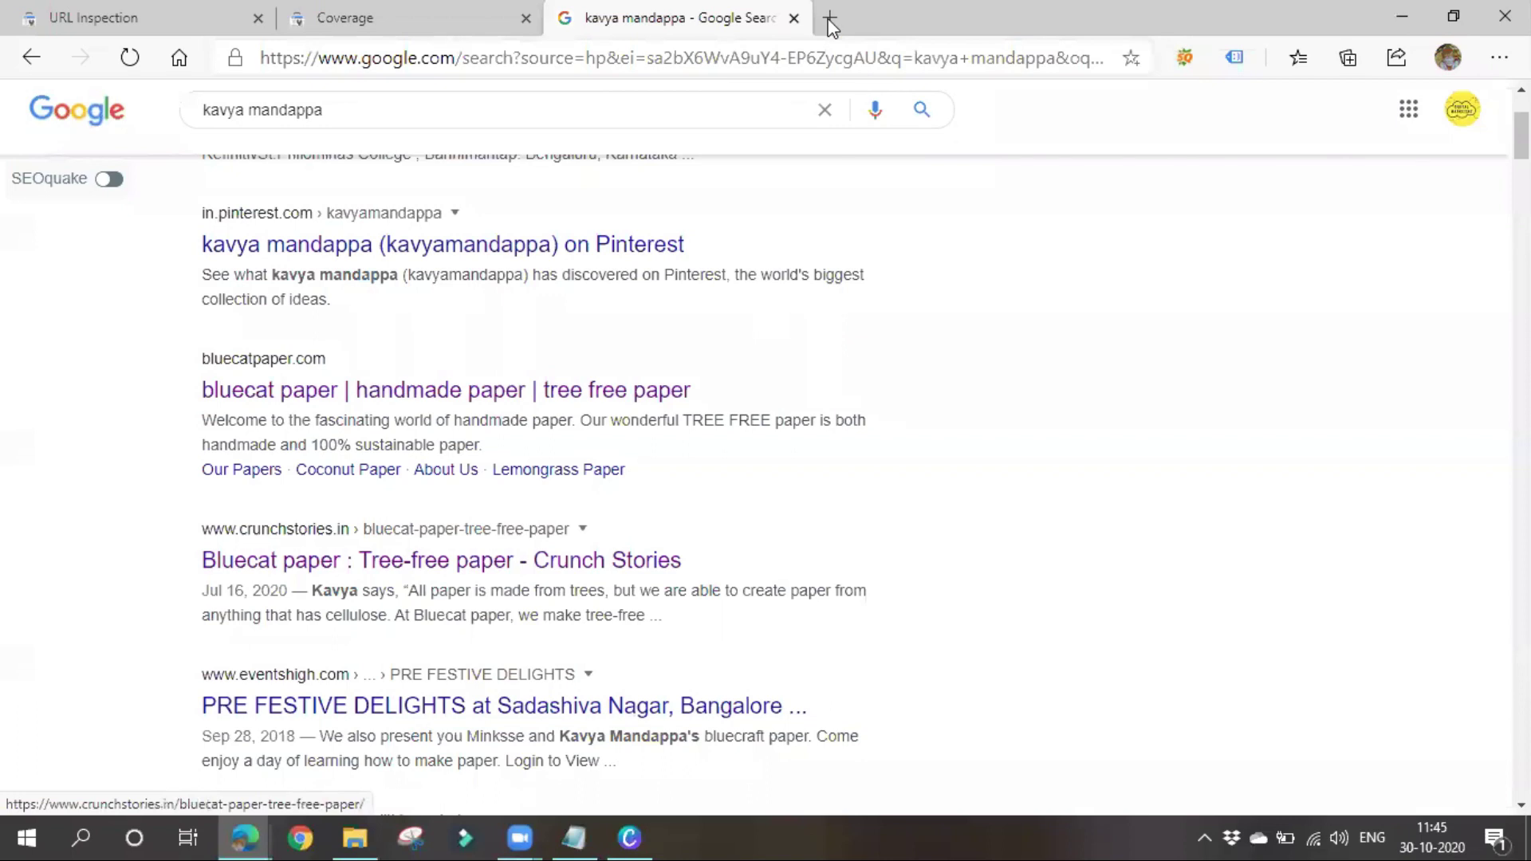
left_click(794, 18)
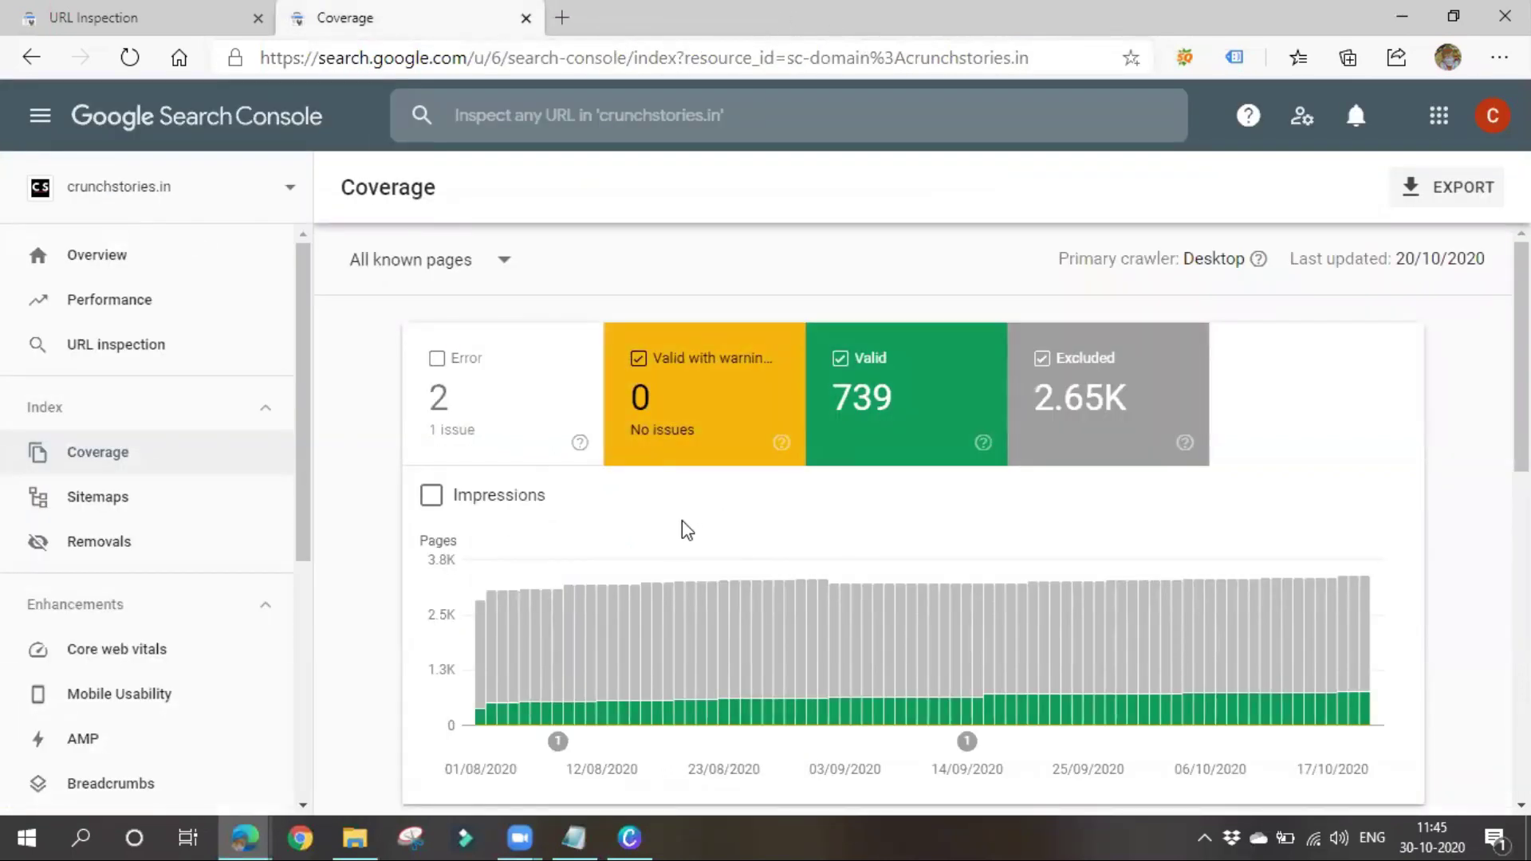
Scroll the Coverage report down to the excluded-pages details, then go to Sitemaps
scroll(678, 558, "down", 8)
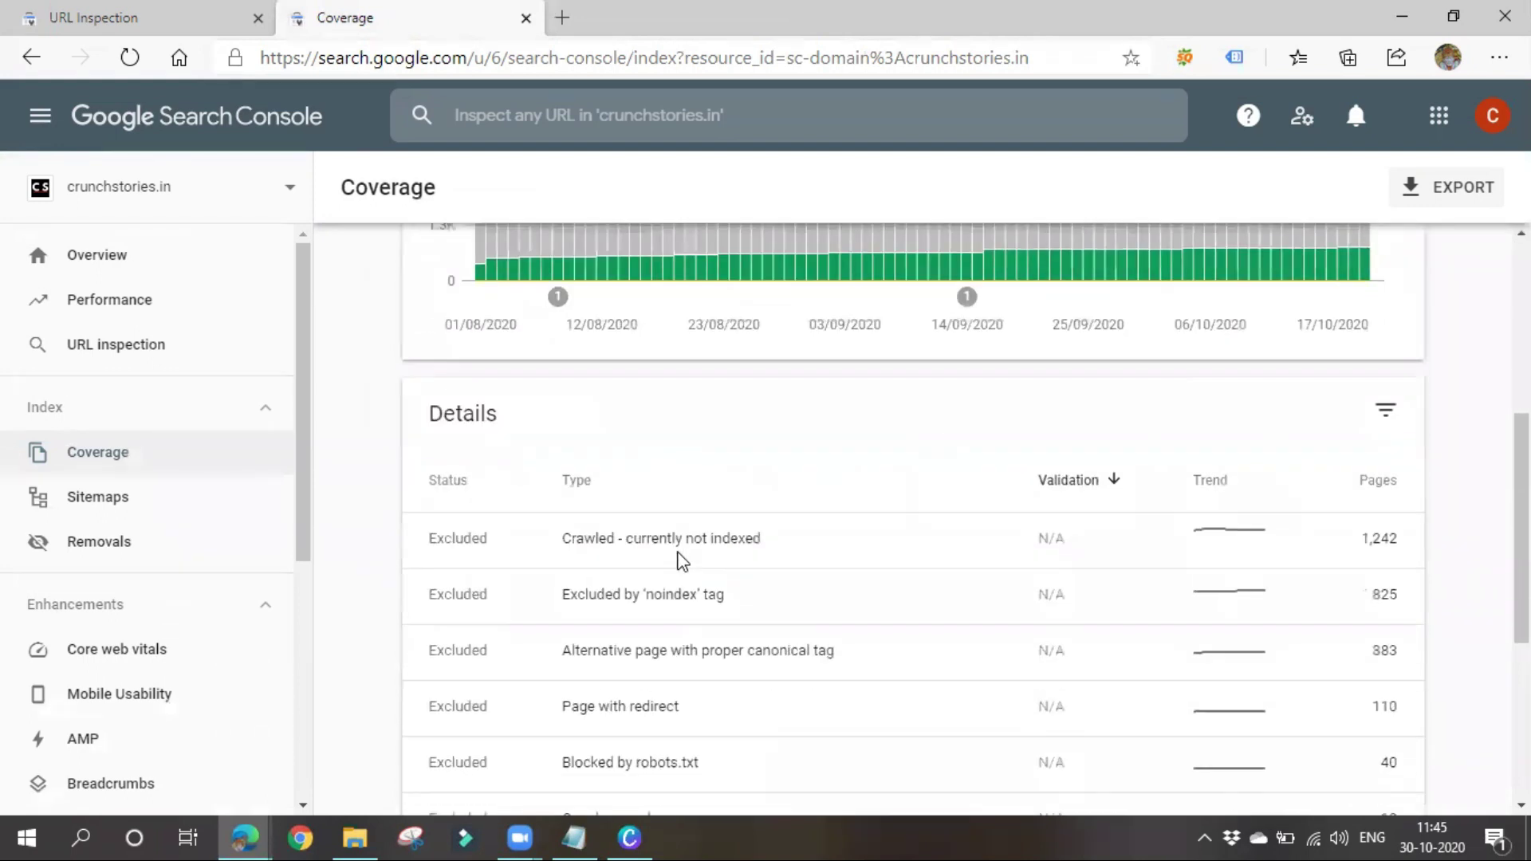
scroll(694, 592, "down", 3)
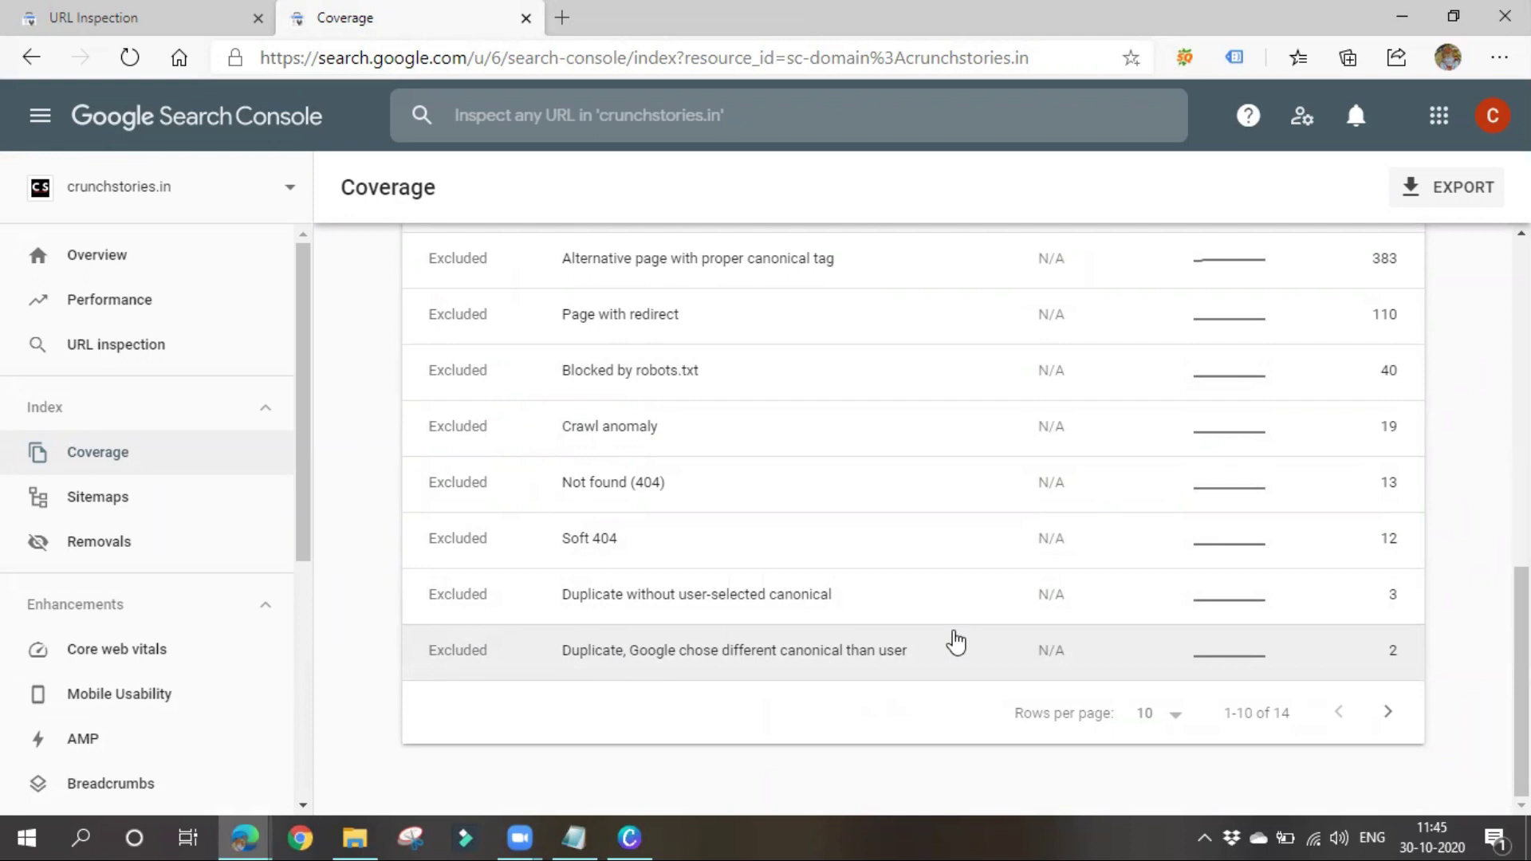
left_click(183, 516)
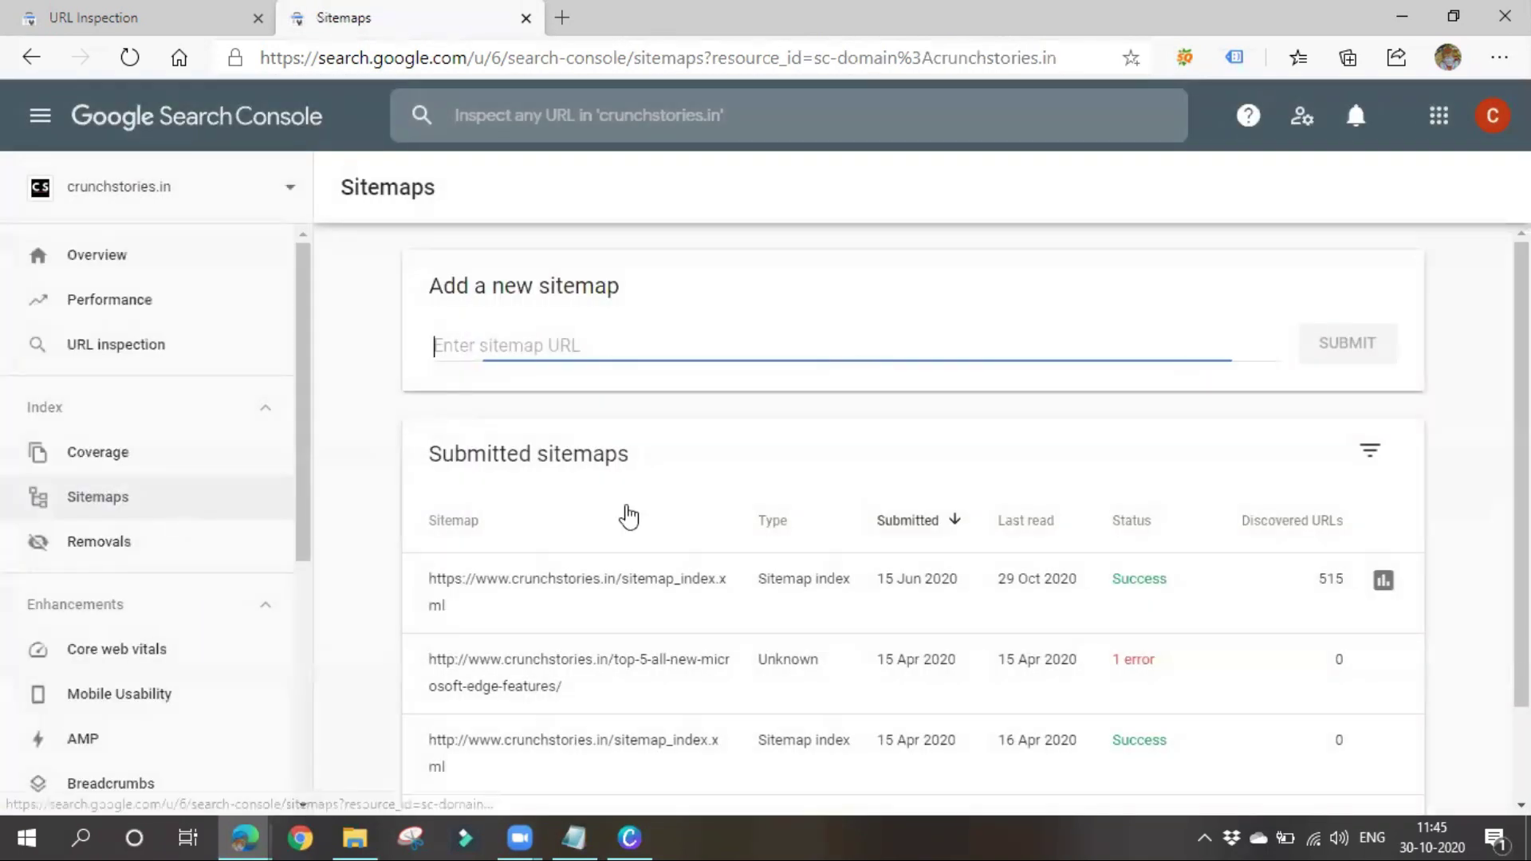
Review crunchstories.in's submitted sitemaps, including sitemap_index.xml, then move on to Removals
scroll(810, 598, "down", 2)
scroll(796, 639, "up", 2)
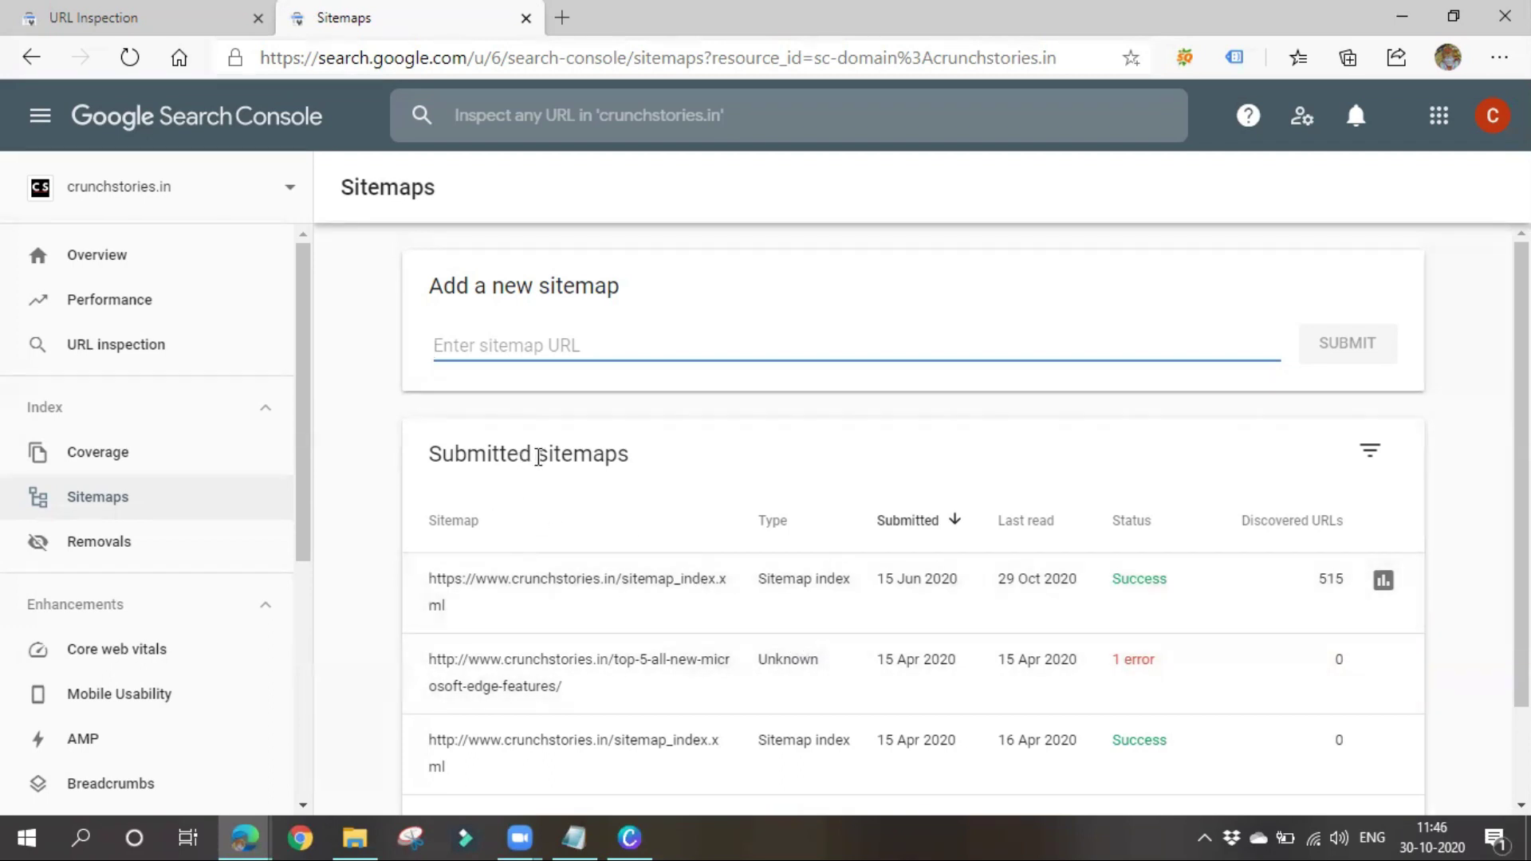
left_click_drag(533, 453, 718, 458)
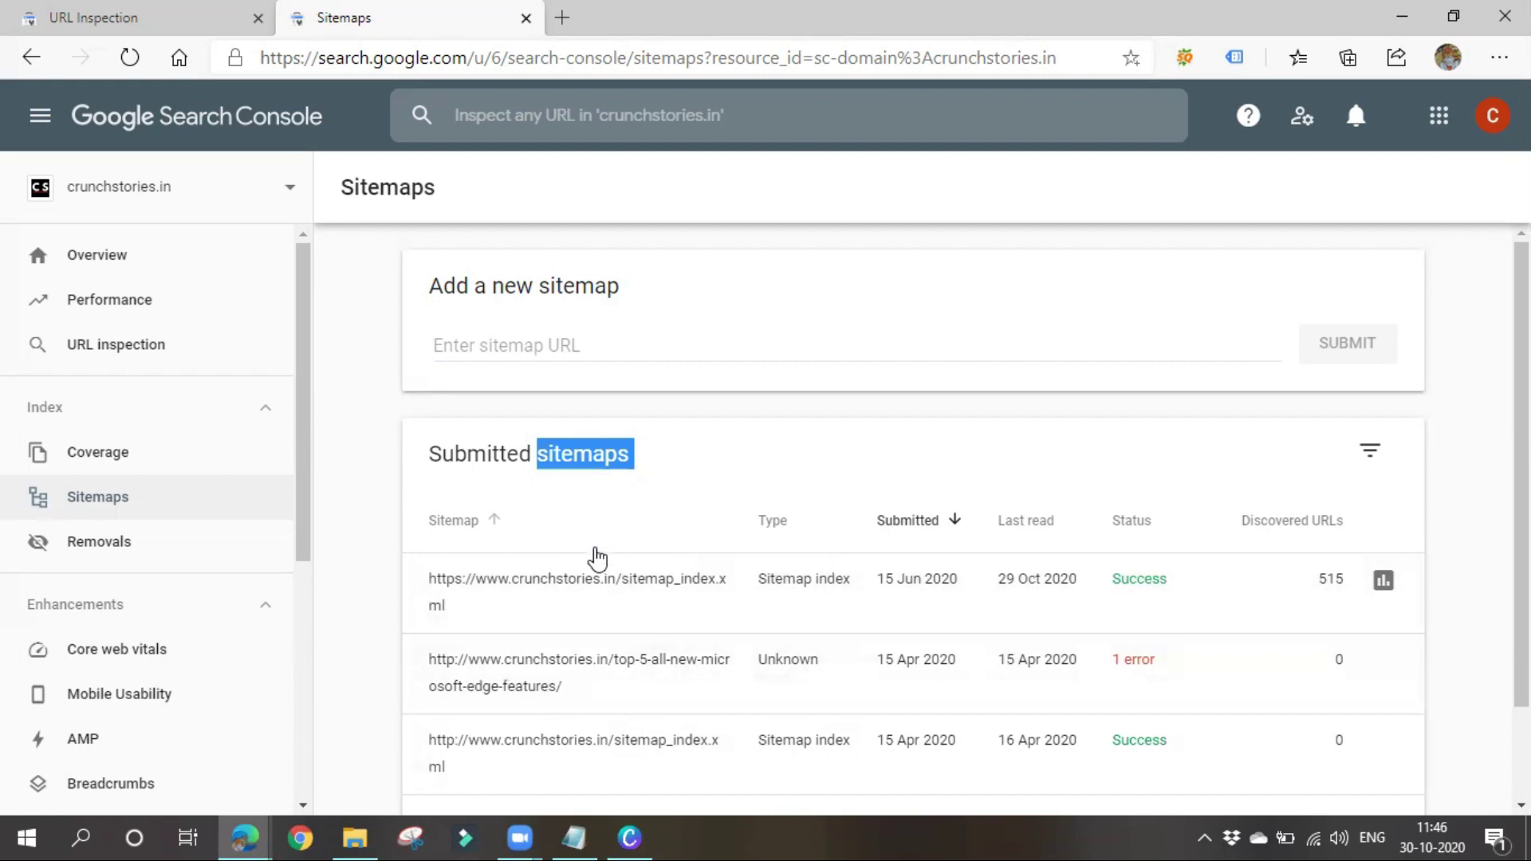
scroll(597, 563, "down", 1)
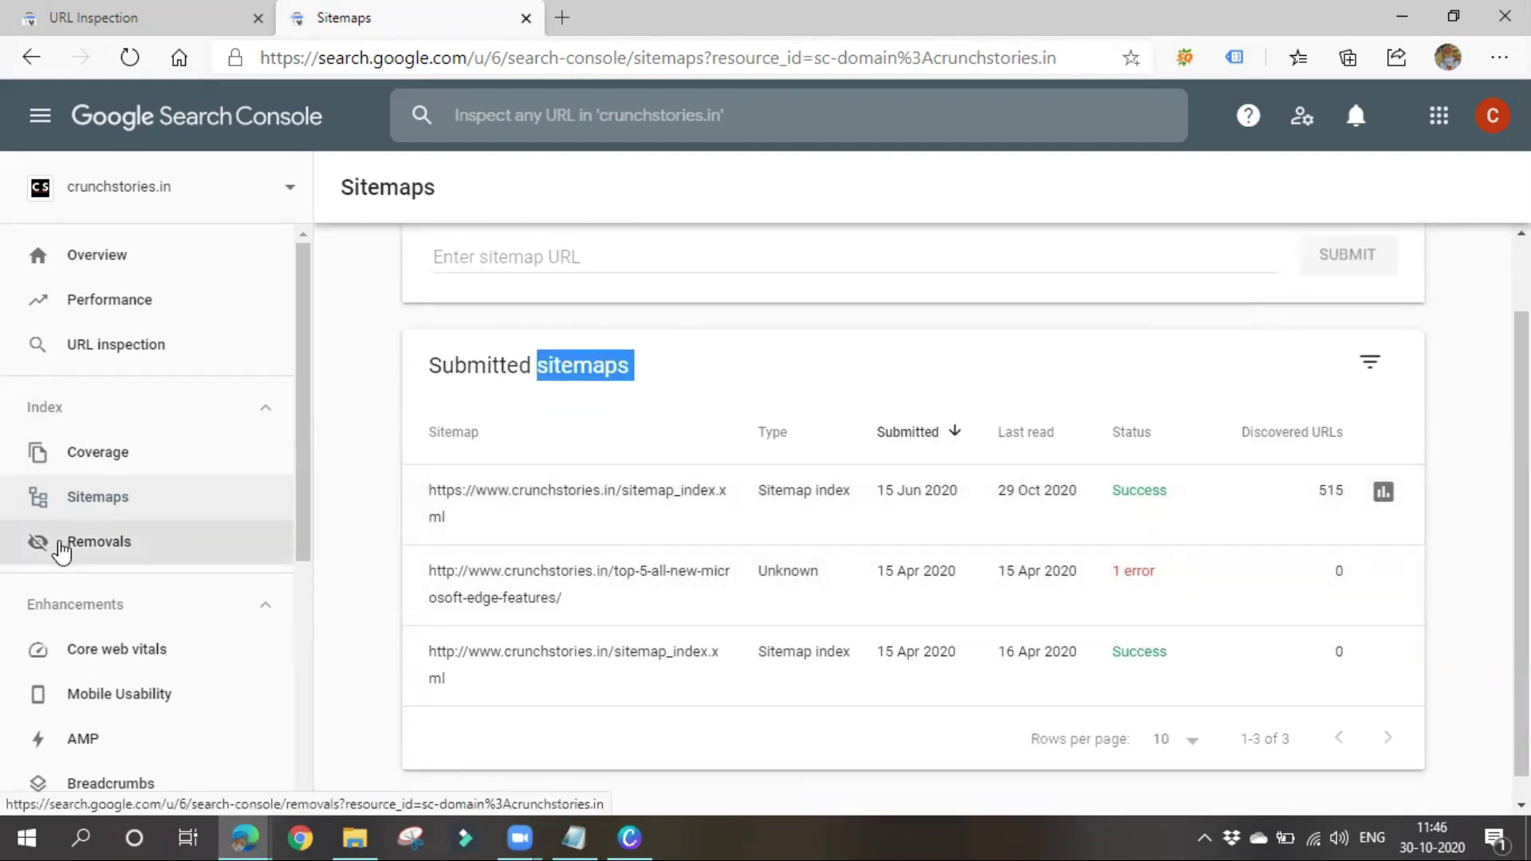
left_click(61, 549)
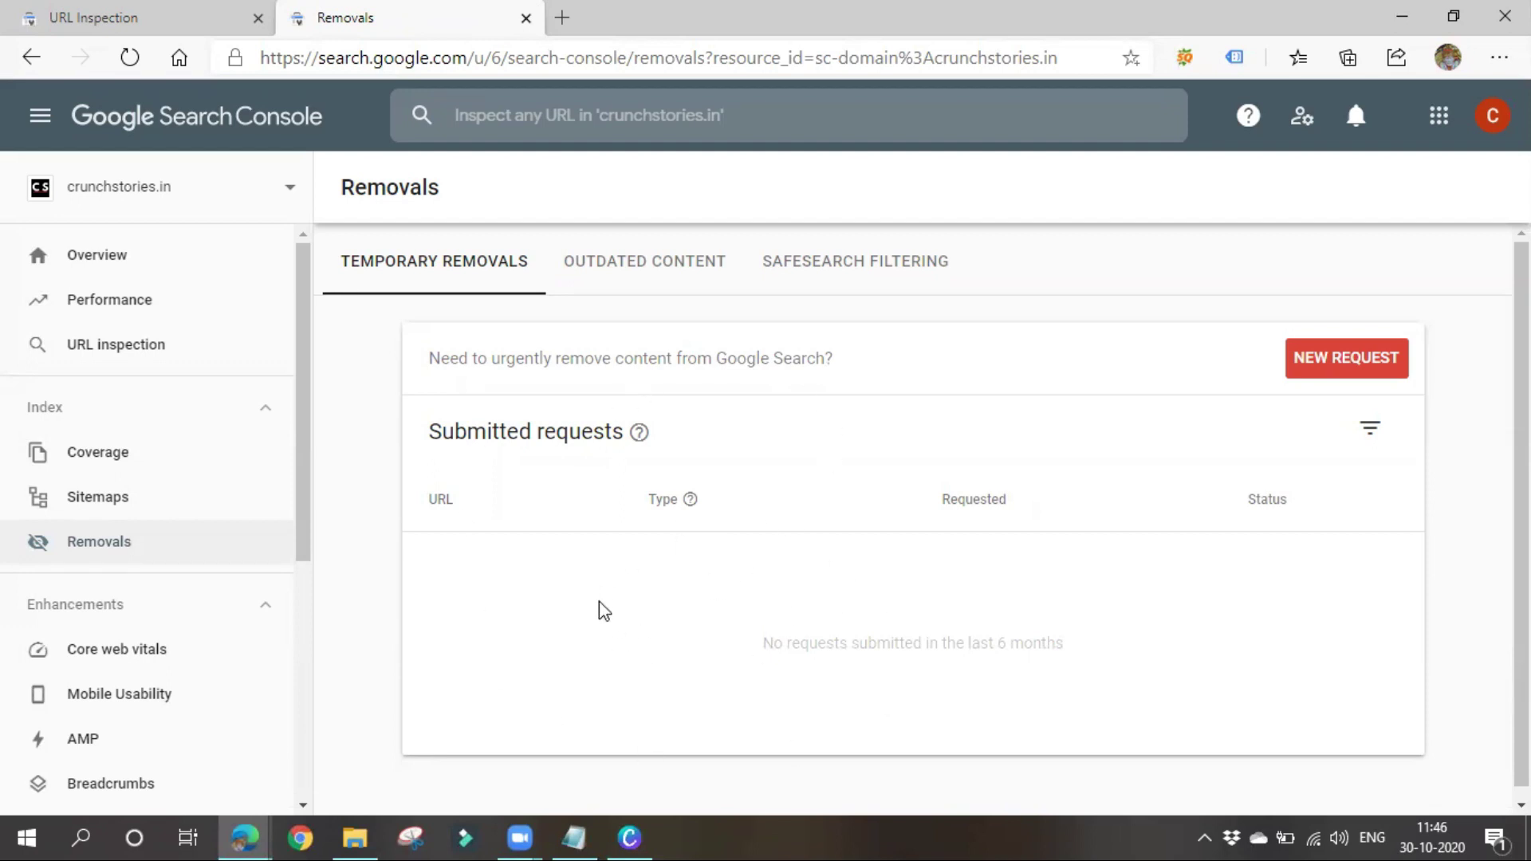
Search a person's name on Google in a new tab, finding the Crunch Stories Bluecat paper article
left_click(563, 18)
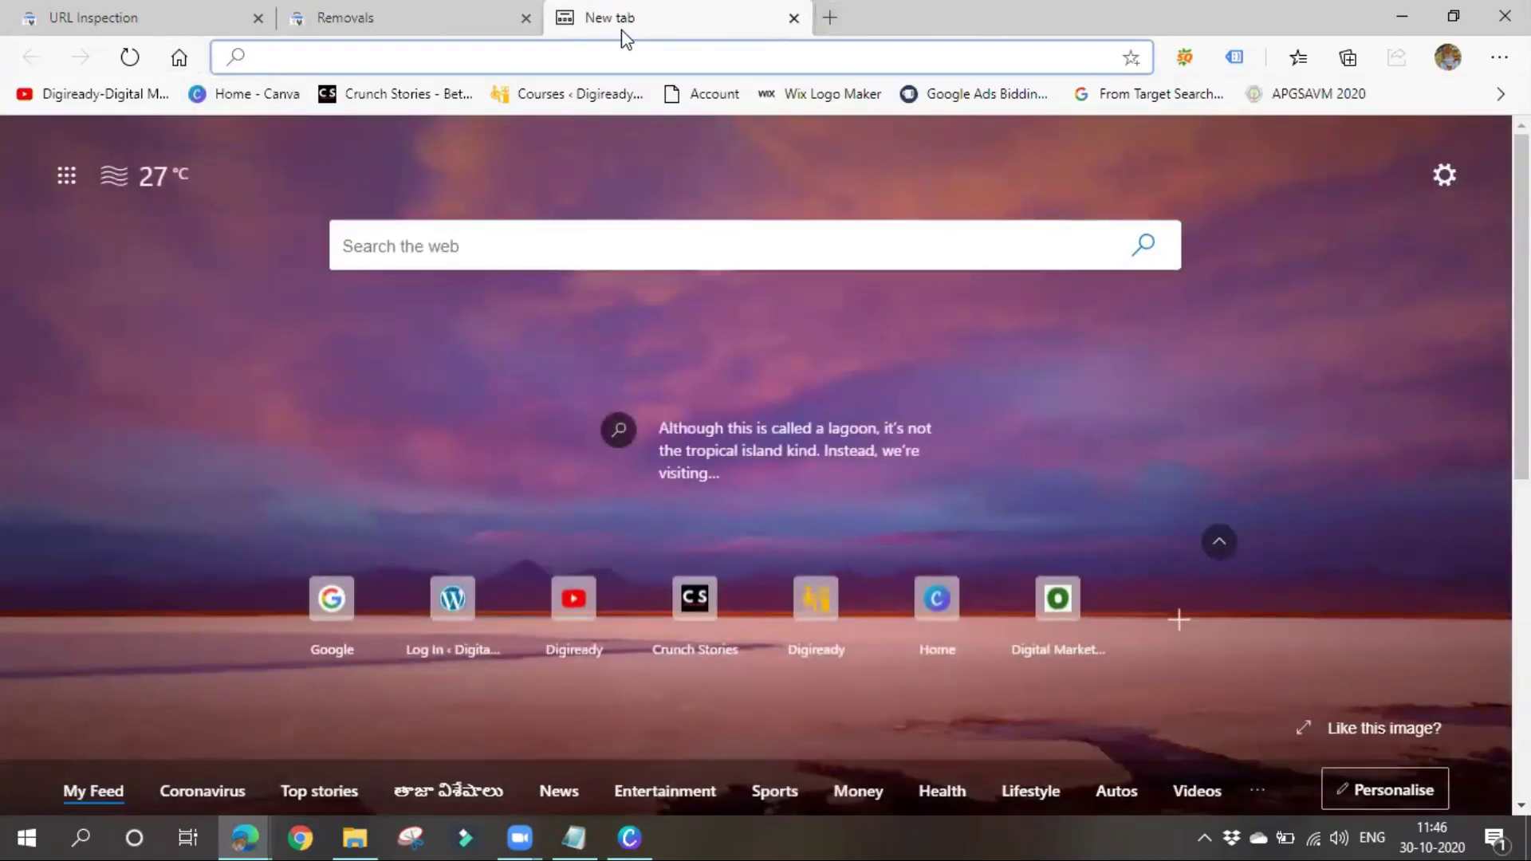
left_click(178, 57)
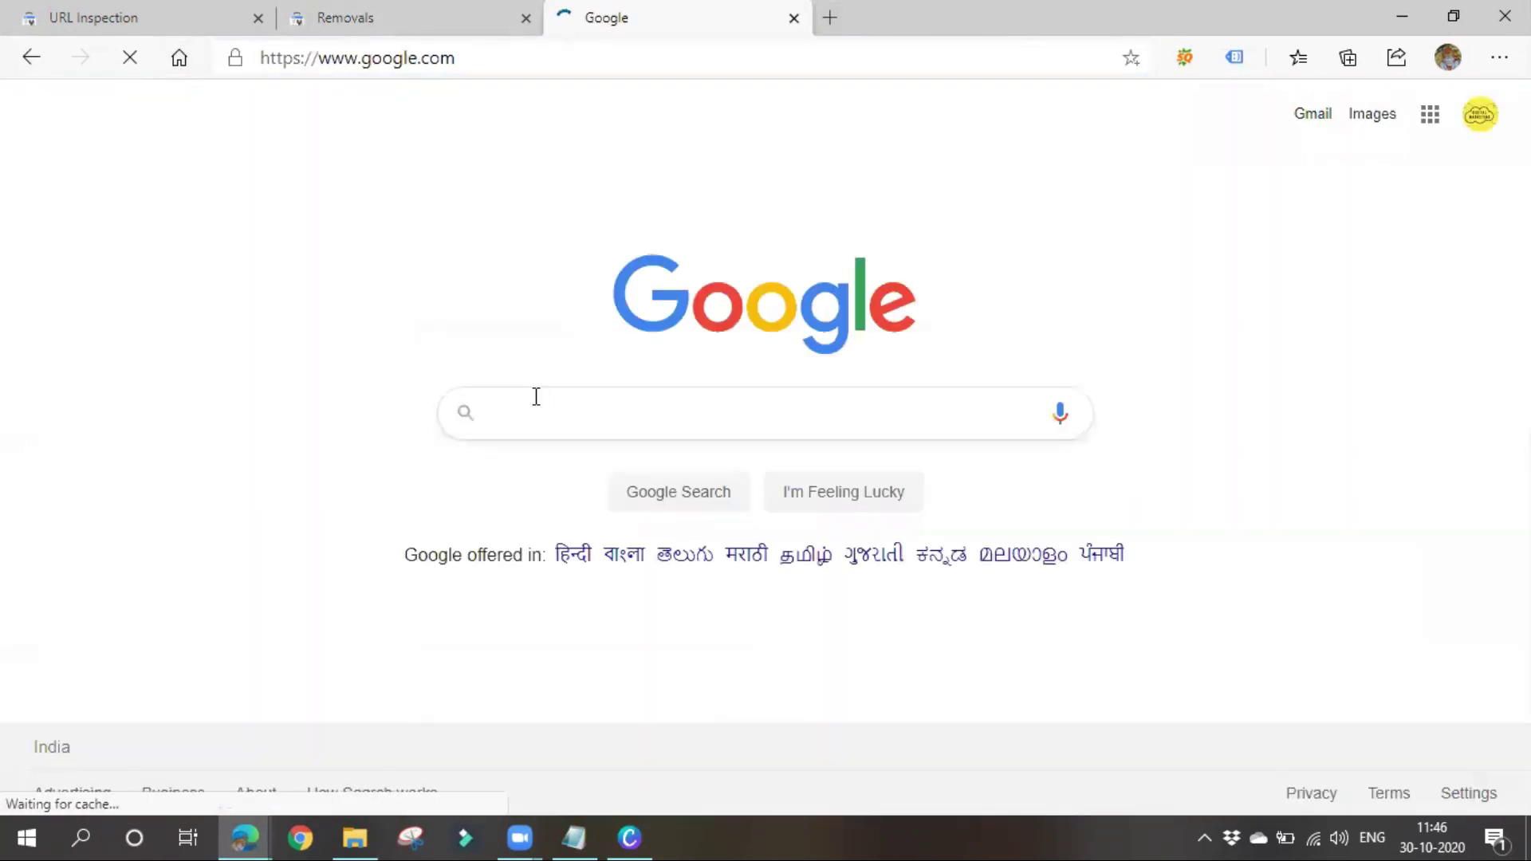
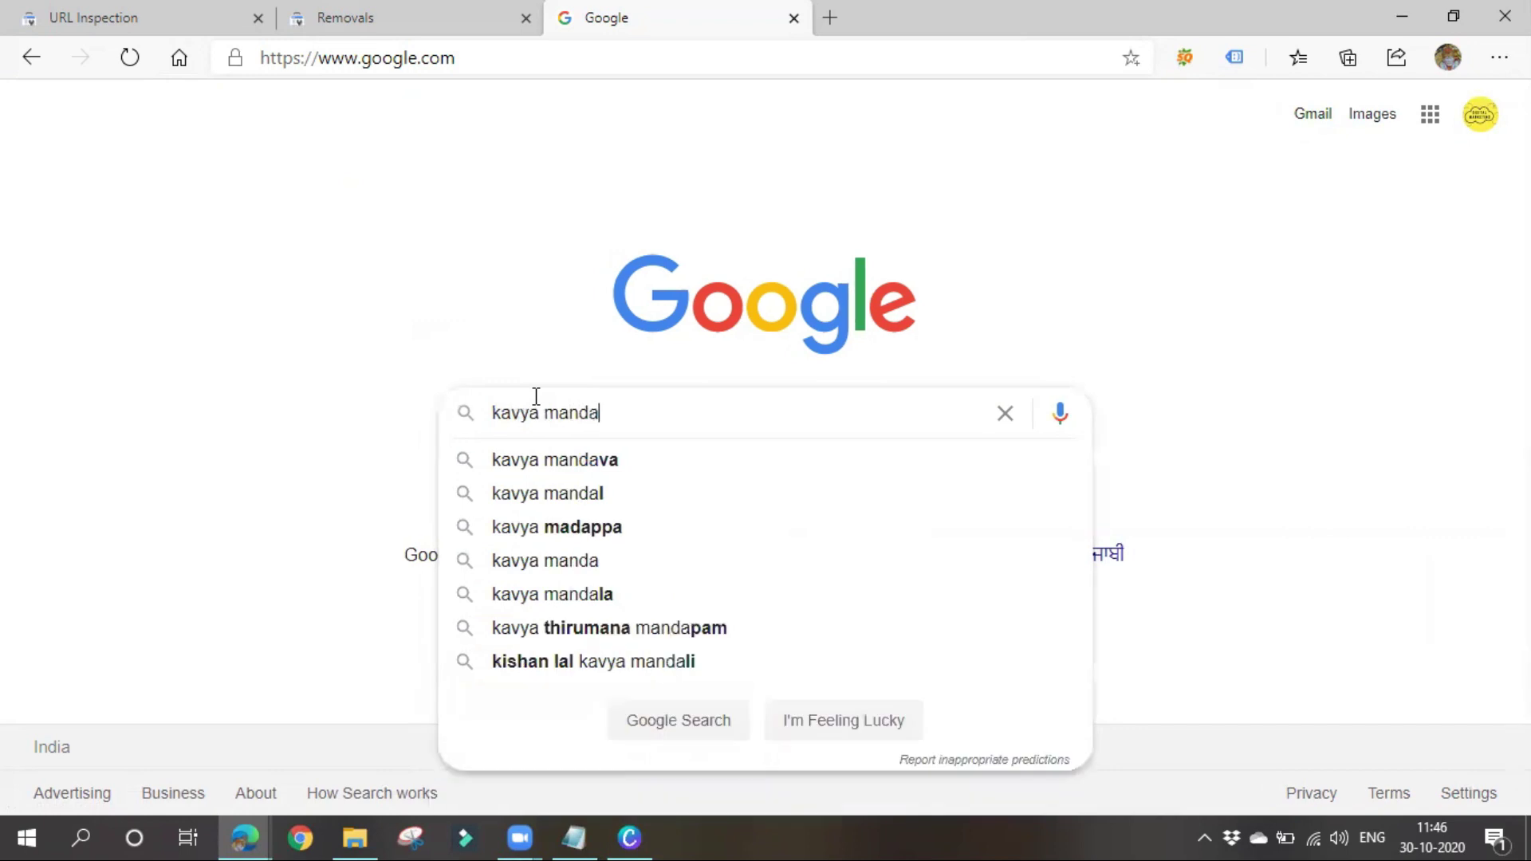
key("Return")
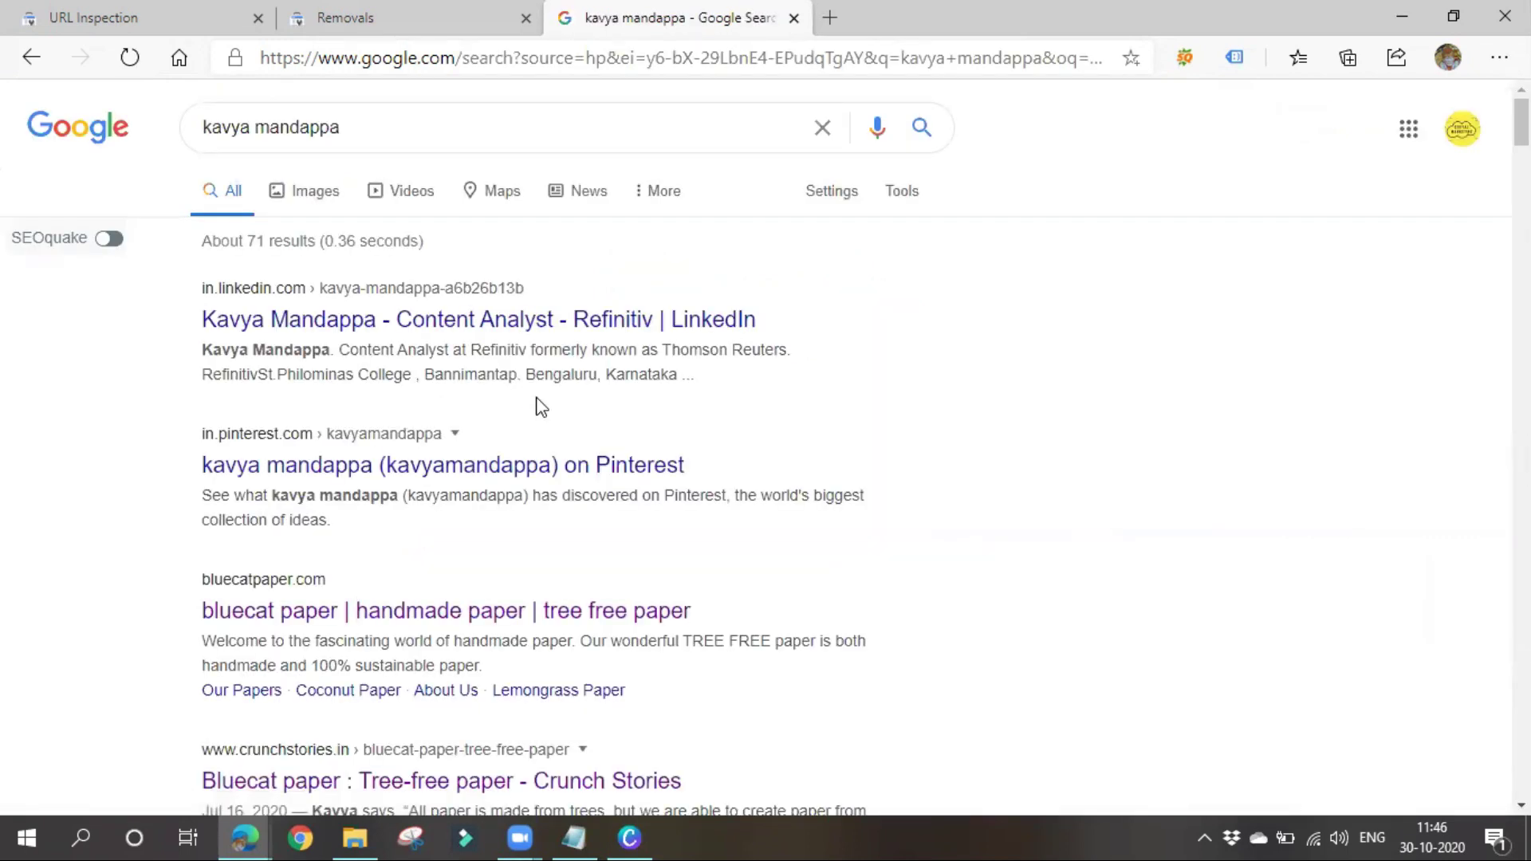
scroll(536, 401, "down", 3)
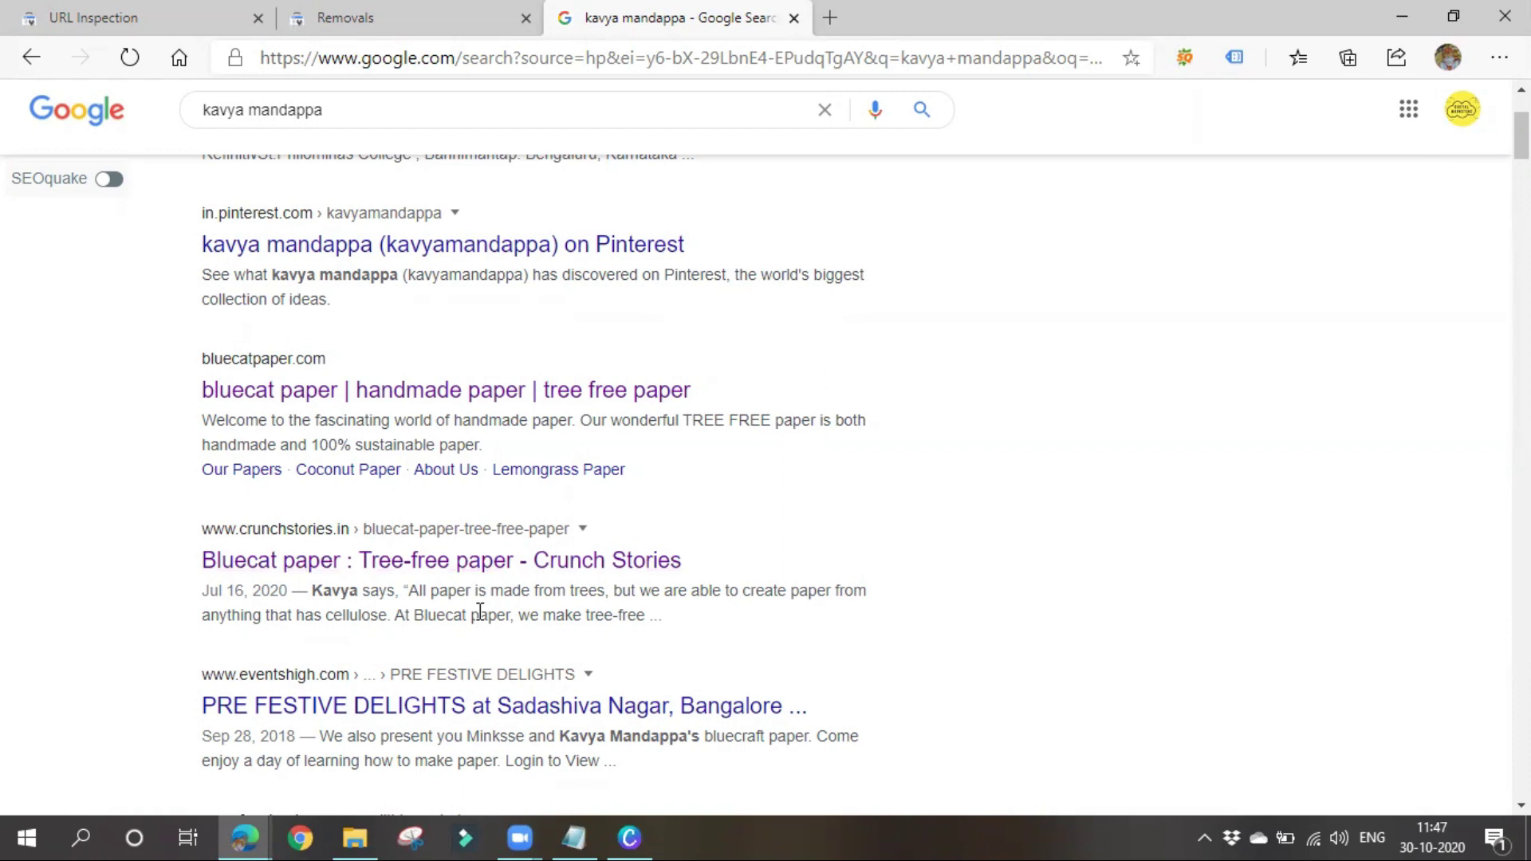
left_click(10, 14)
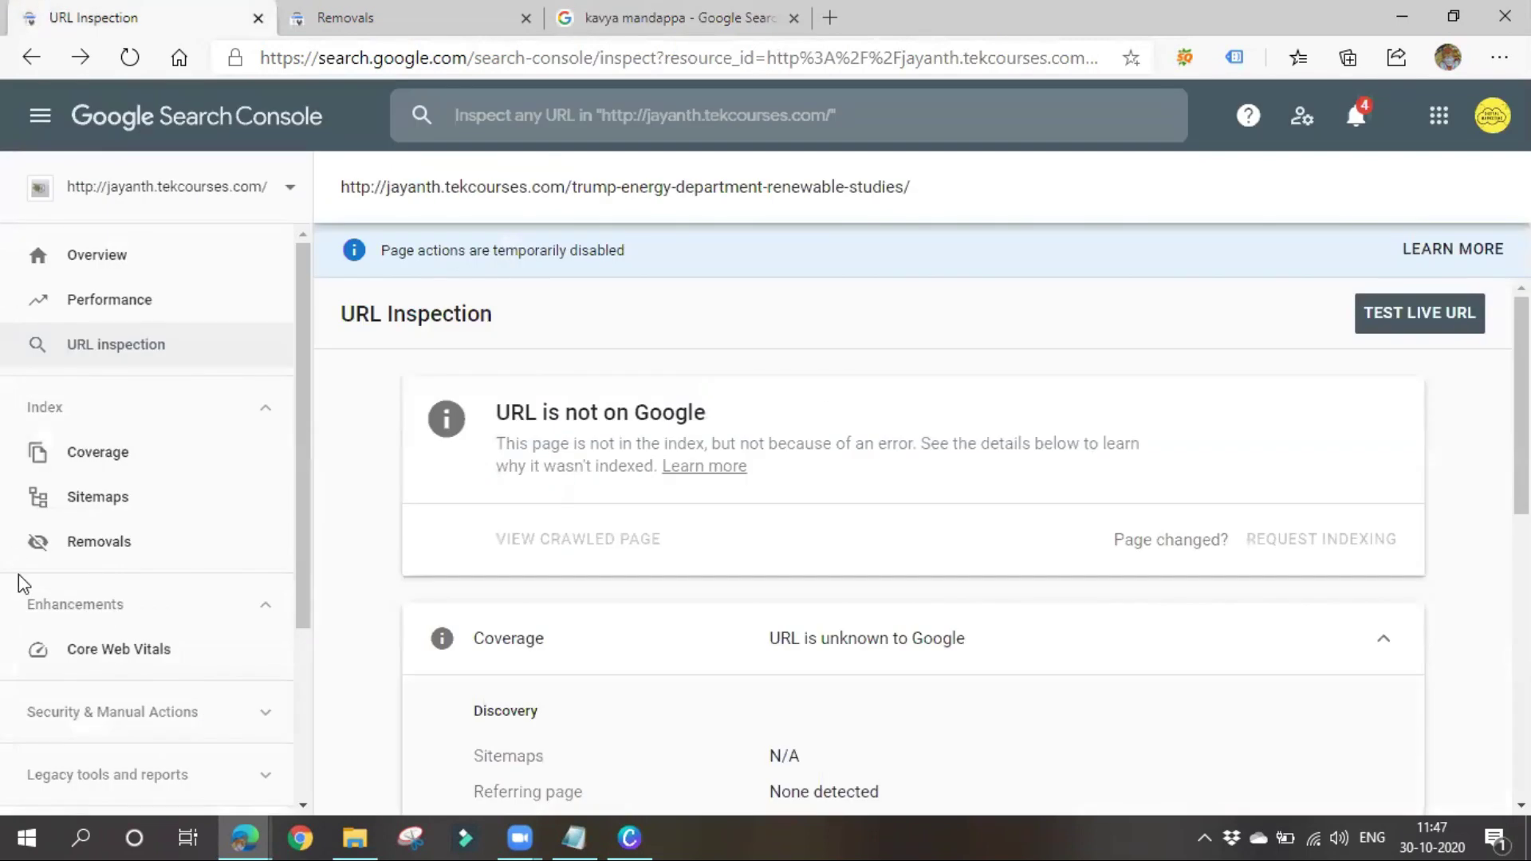
Start a new removal request, check the Bluecat paper article in the results tab, then cancel it
left_click(67, 540)
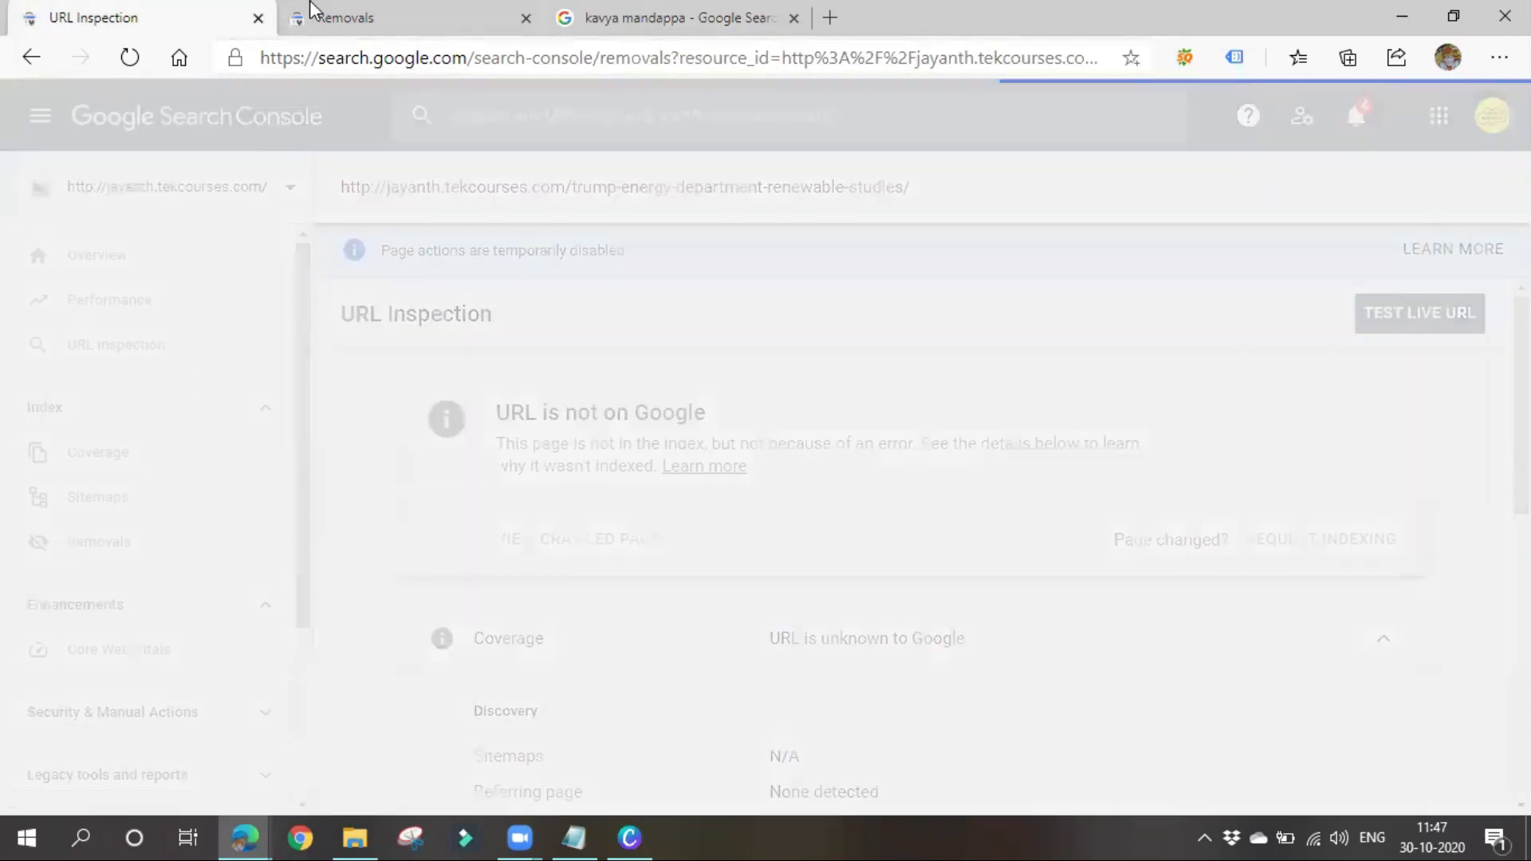
left_click(311, 11)
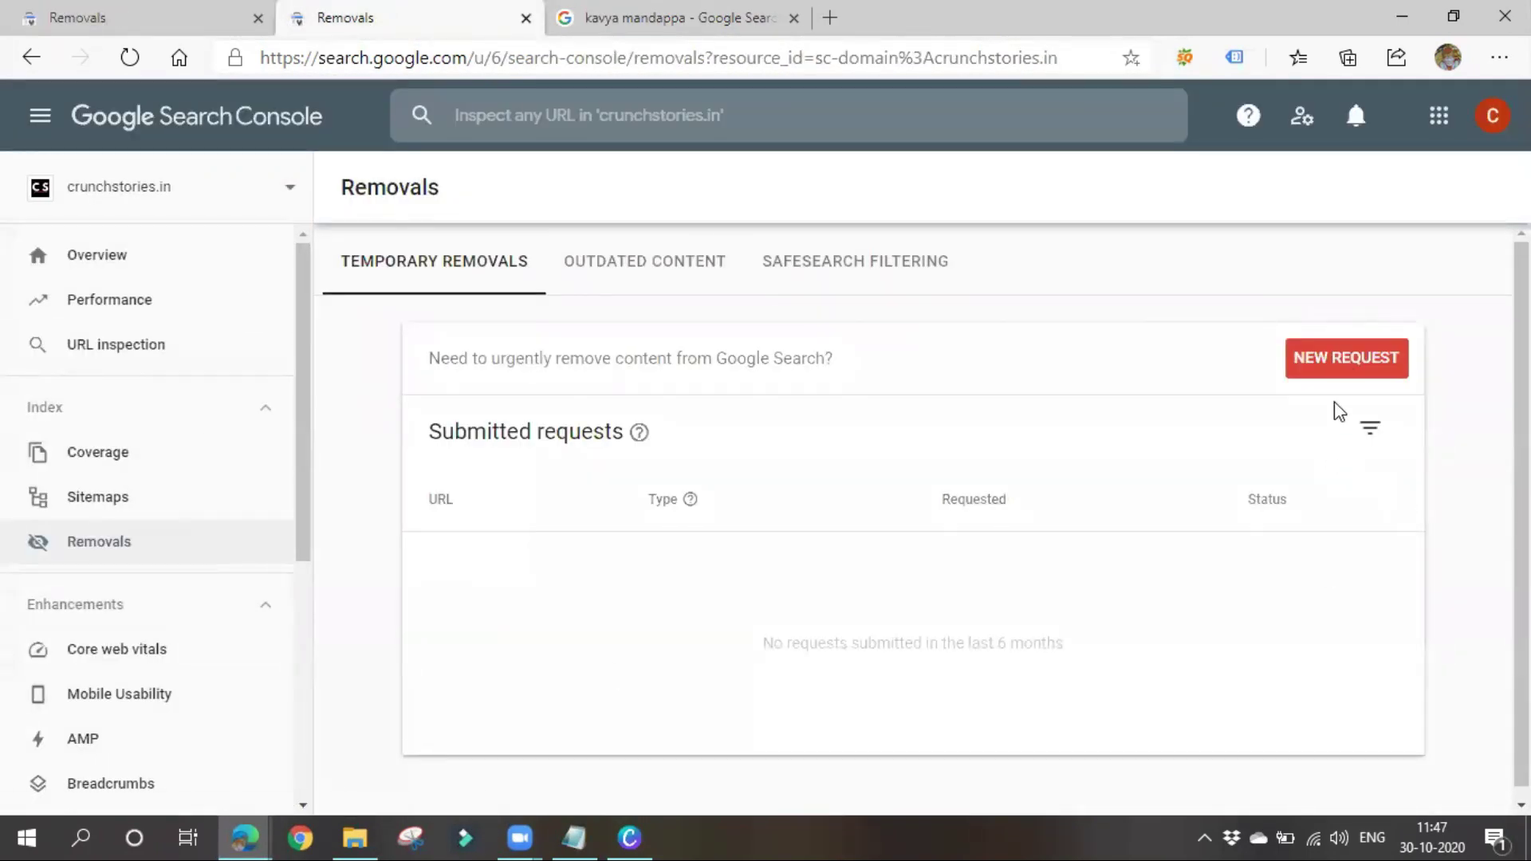
left_click(1344, 367)
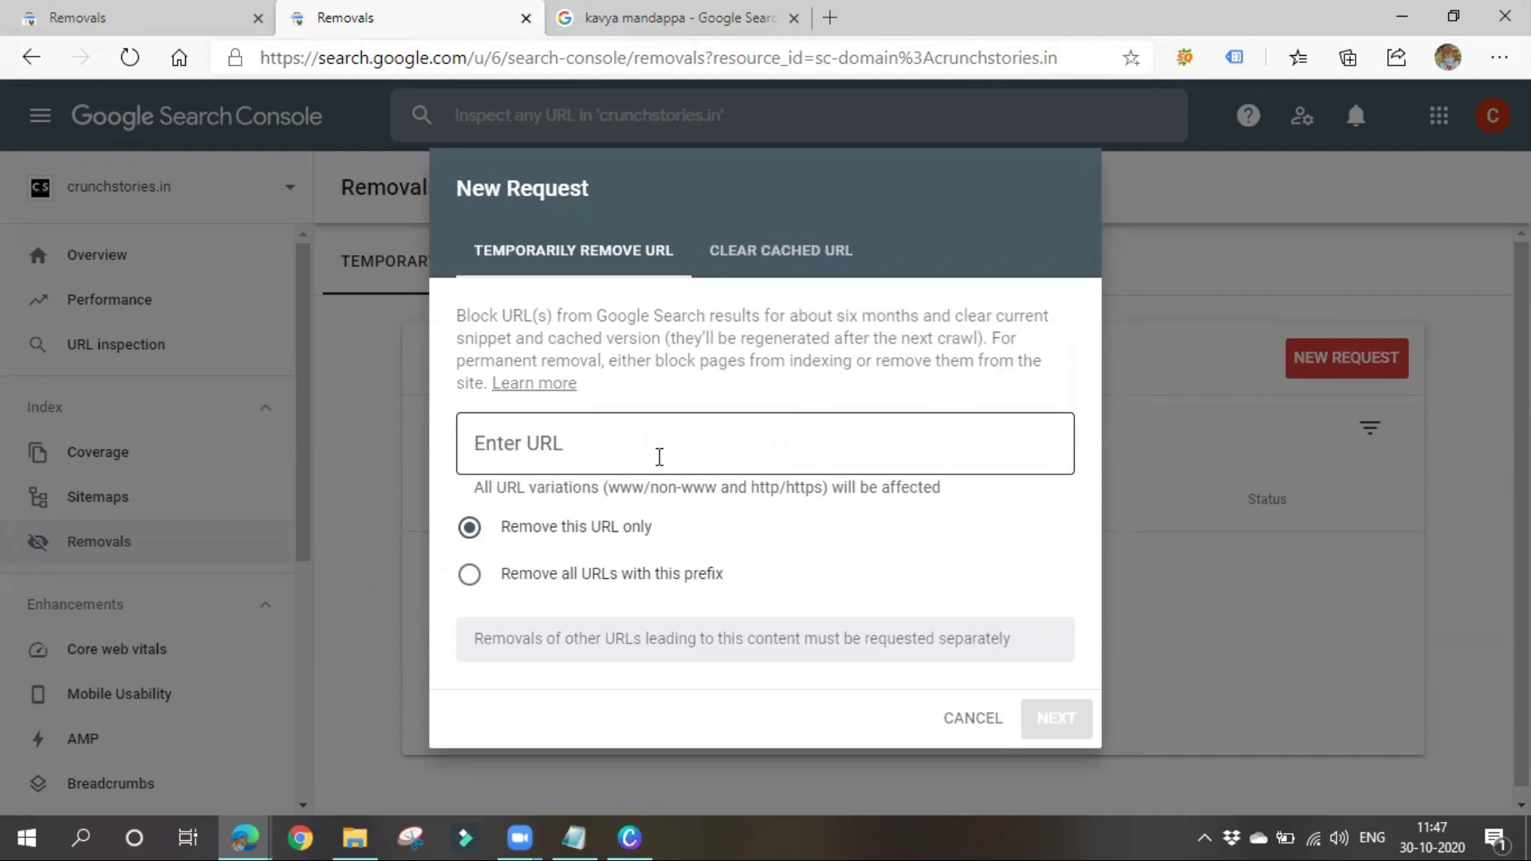
left_click(652, 13)
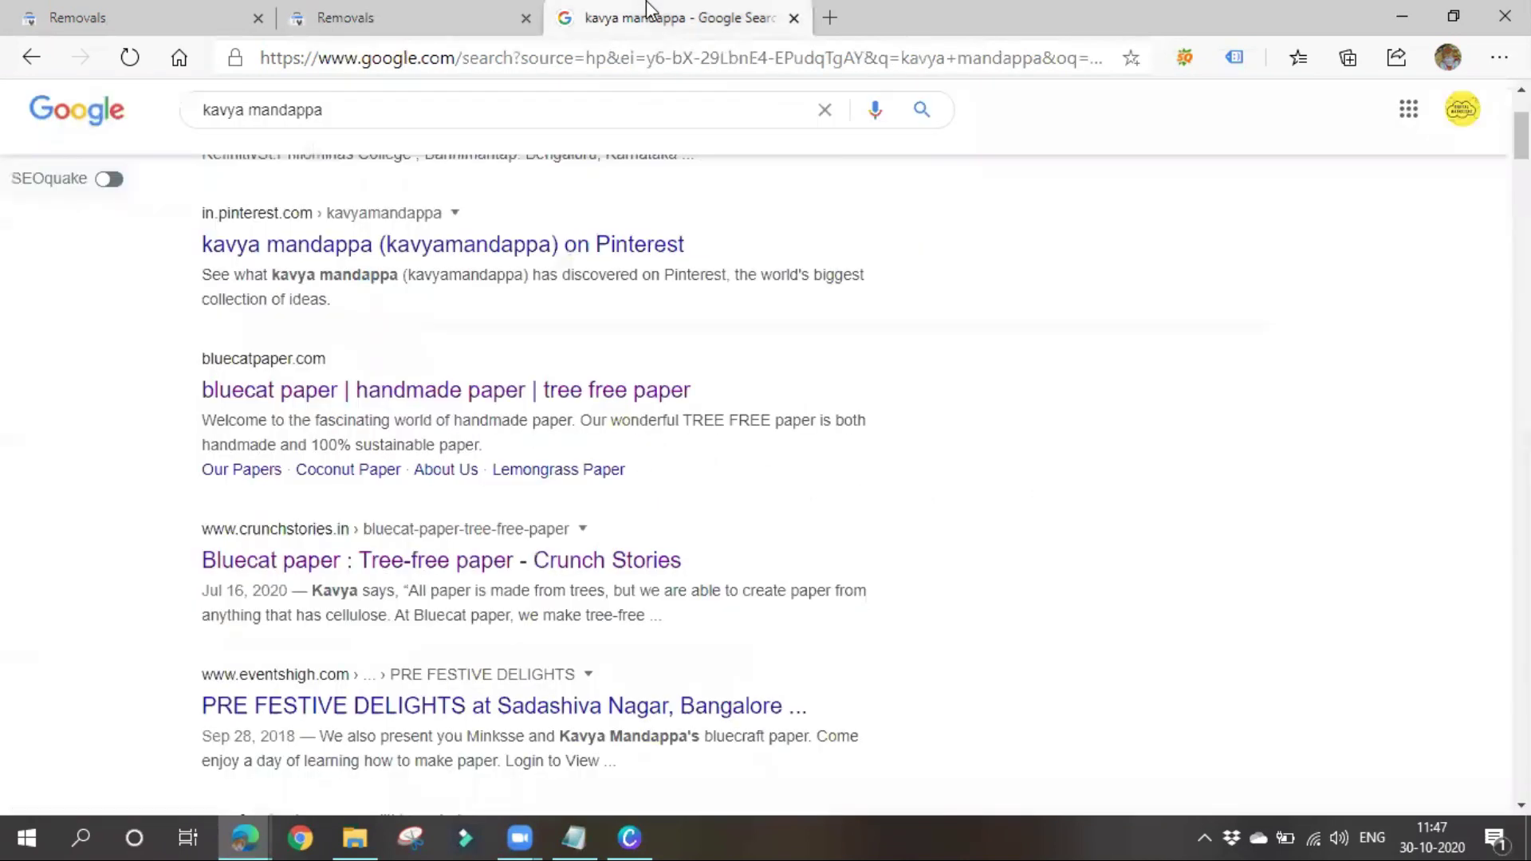
left_click(319, 558)
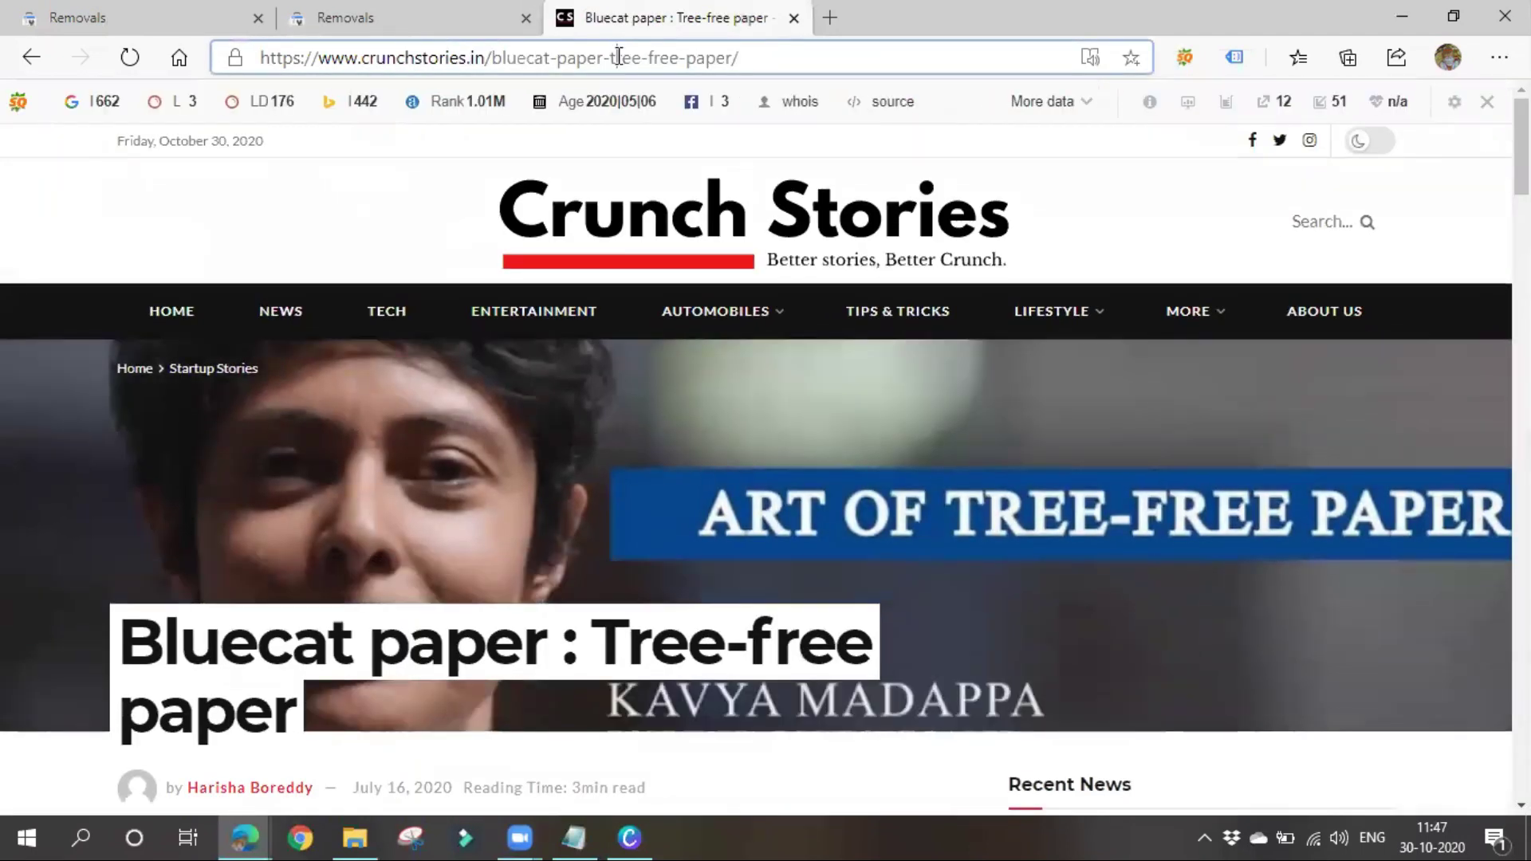
left_click(372, 11)
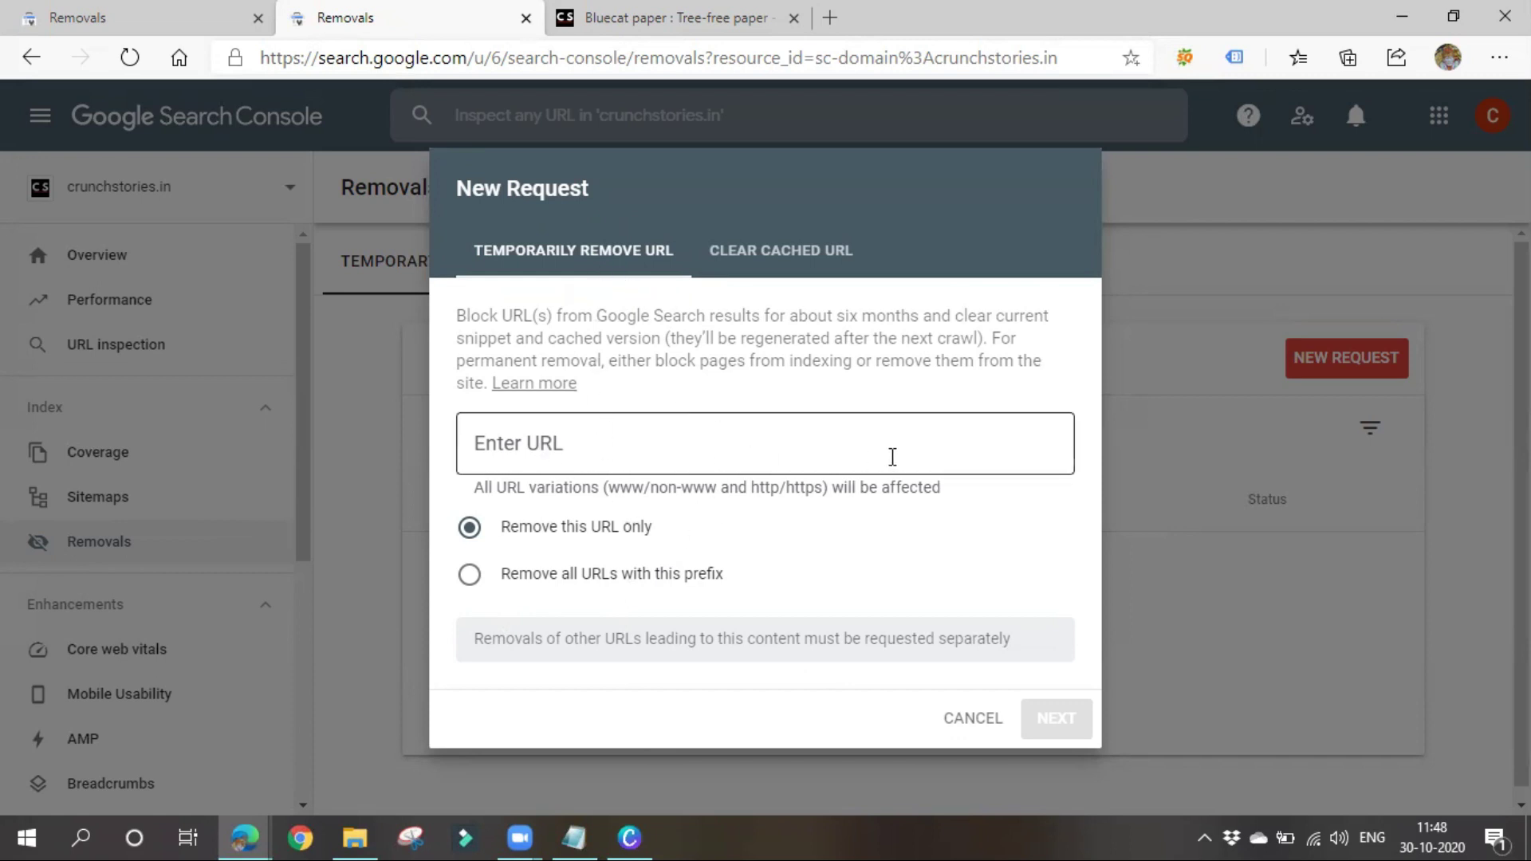
left_click(987, 720)
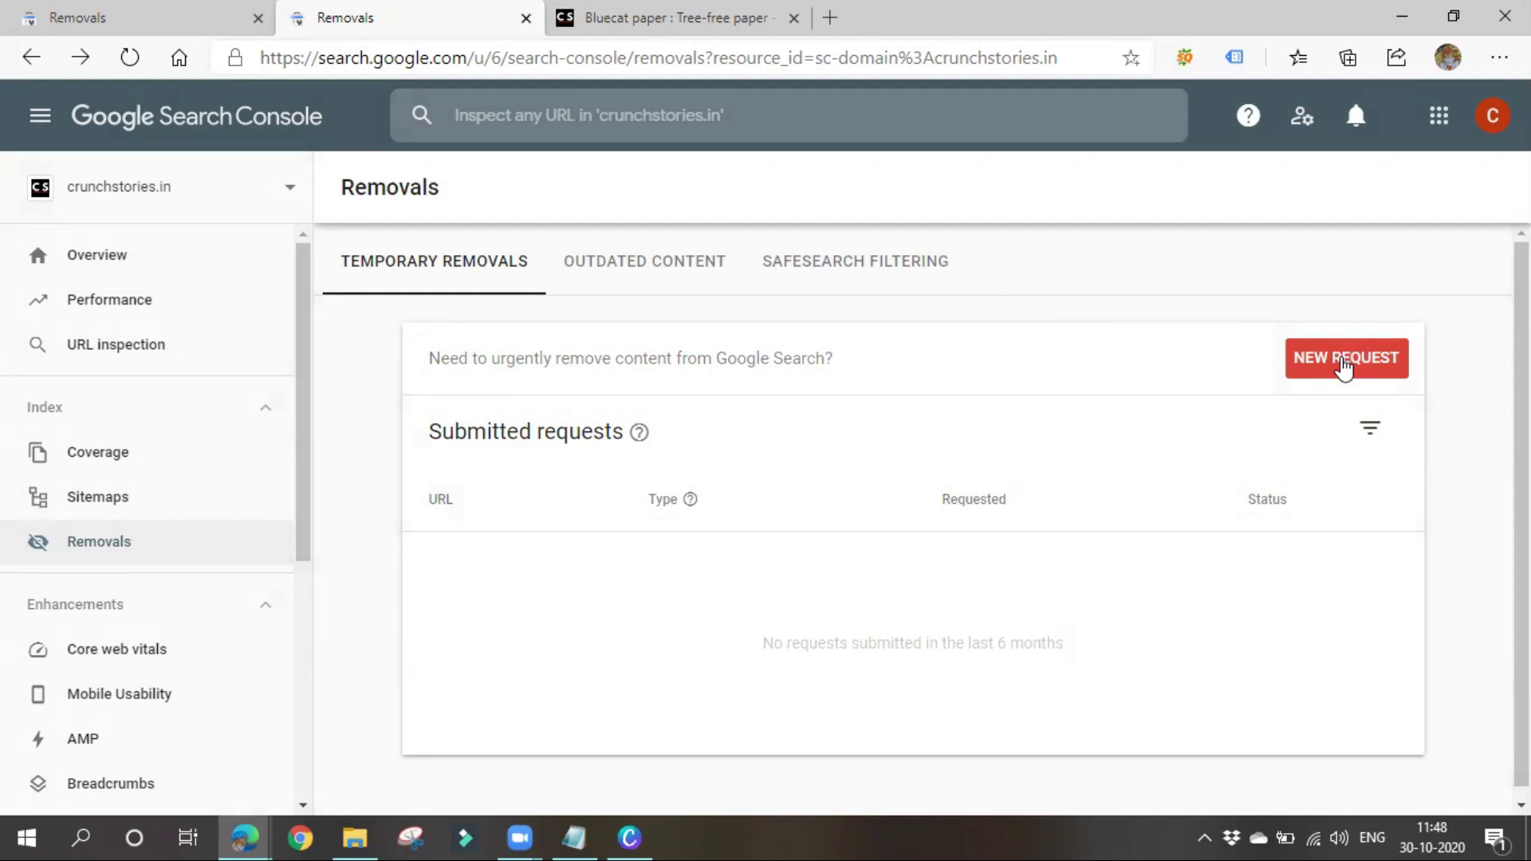
Open Core web vitals and highlight the 102 mobile URLs needing improvement
left_click(124, 664)
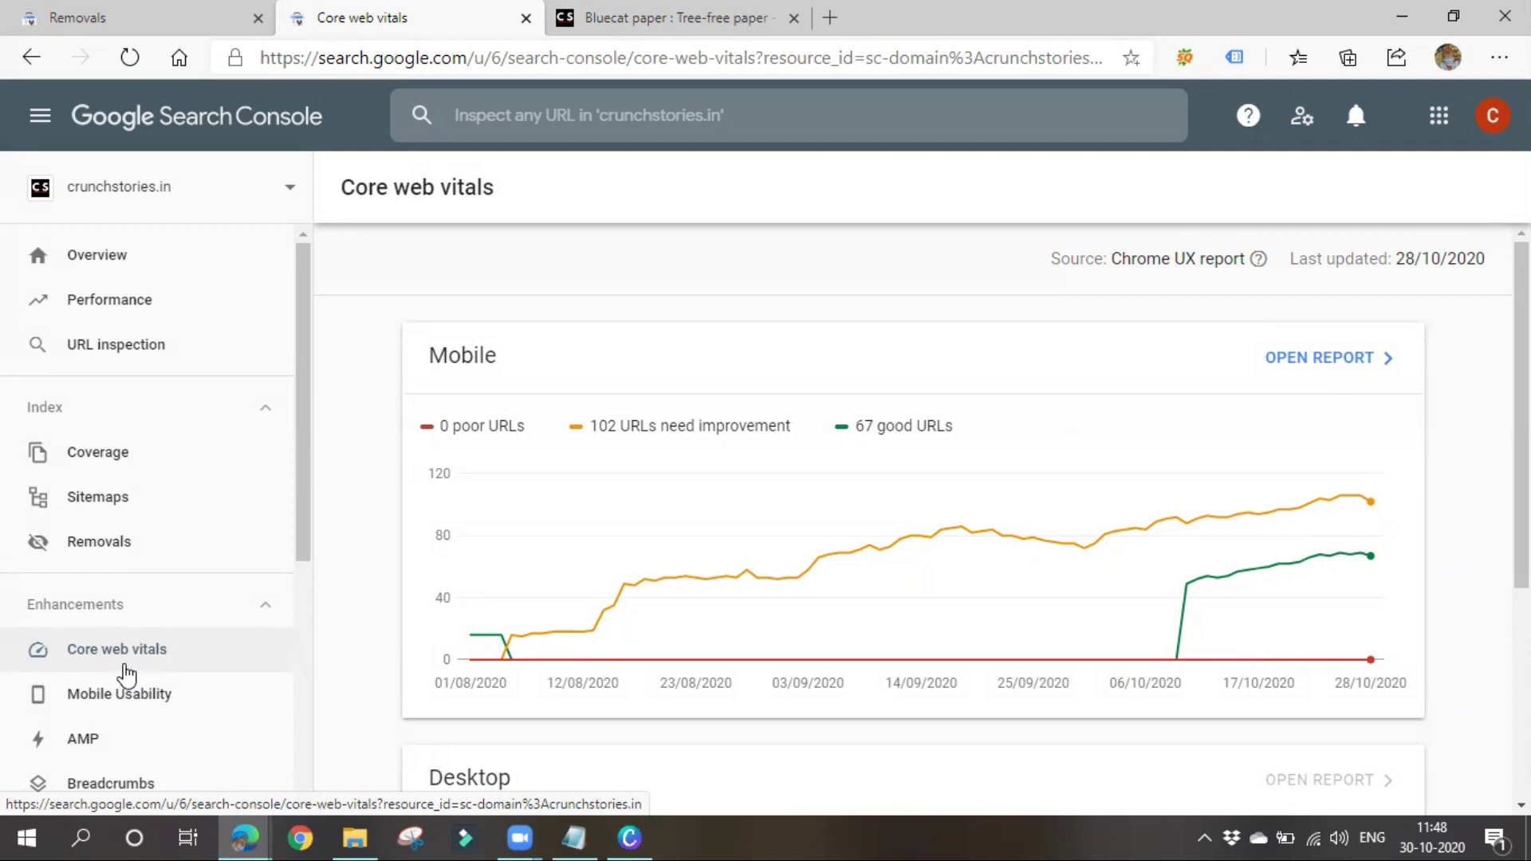
left_click_drag(438, 433, 797, 433)
left_click(515, 444)
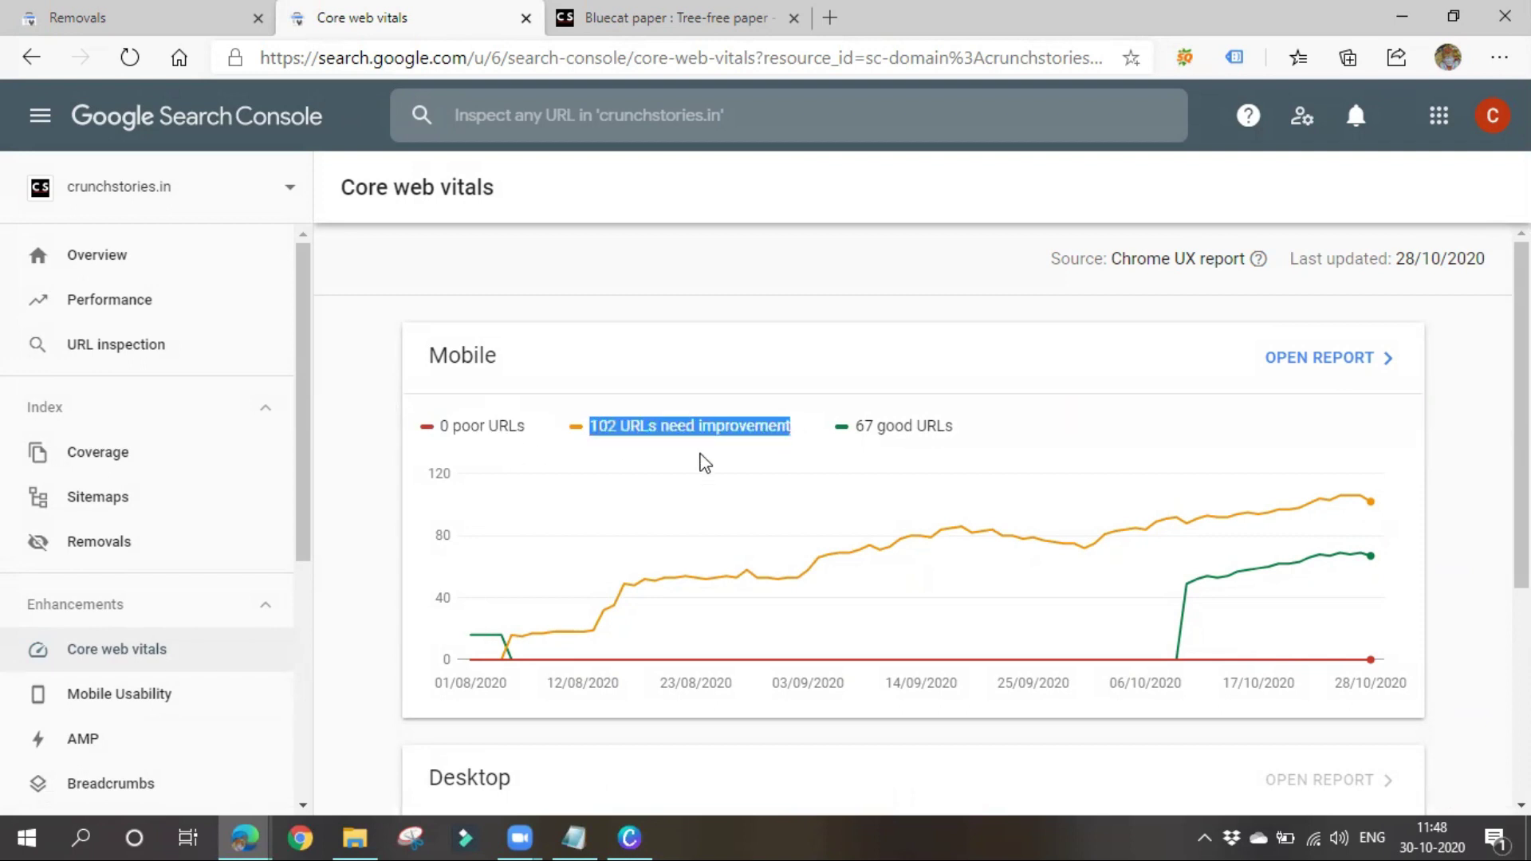
left_click(879, 425)
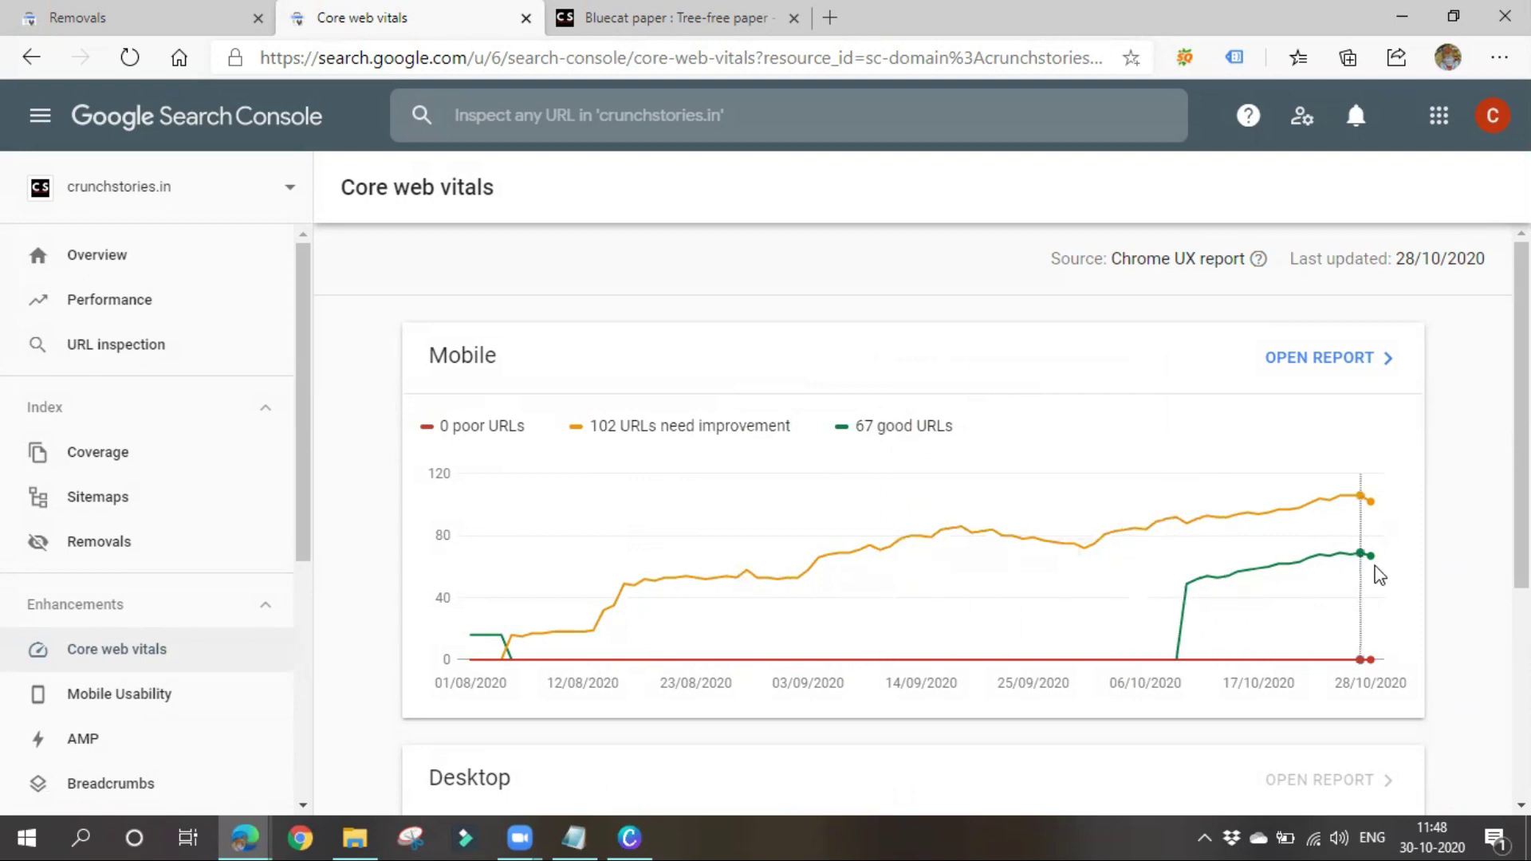
Launch a PageSpeed Insights test from the data-less Desktop card
scroll(834, 538, "down", 5)
right_click(833, 539)
left_click(669, 578)
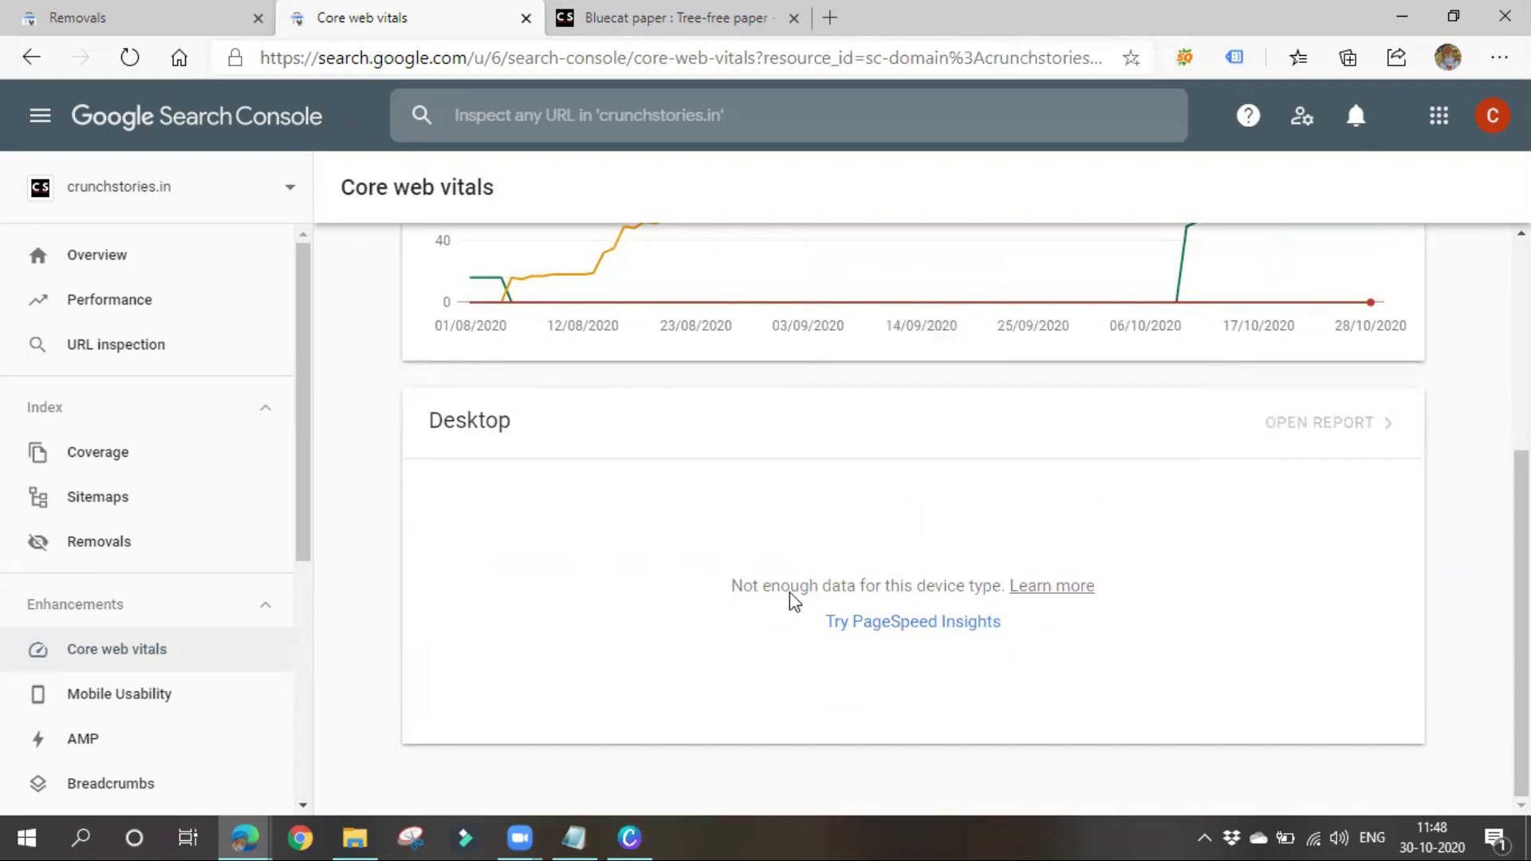
scroll(1155, 601, "up", 5)
scroll(1116, 573, "down", 5)
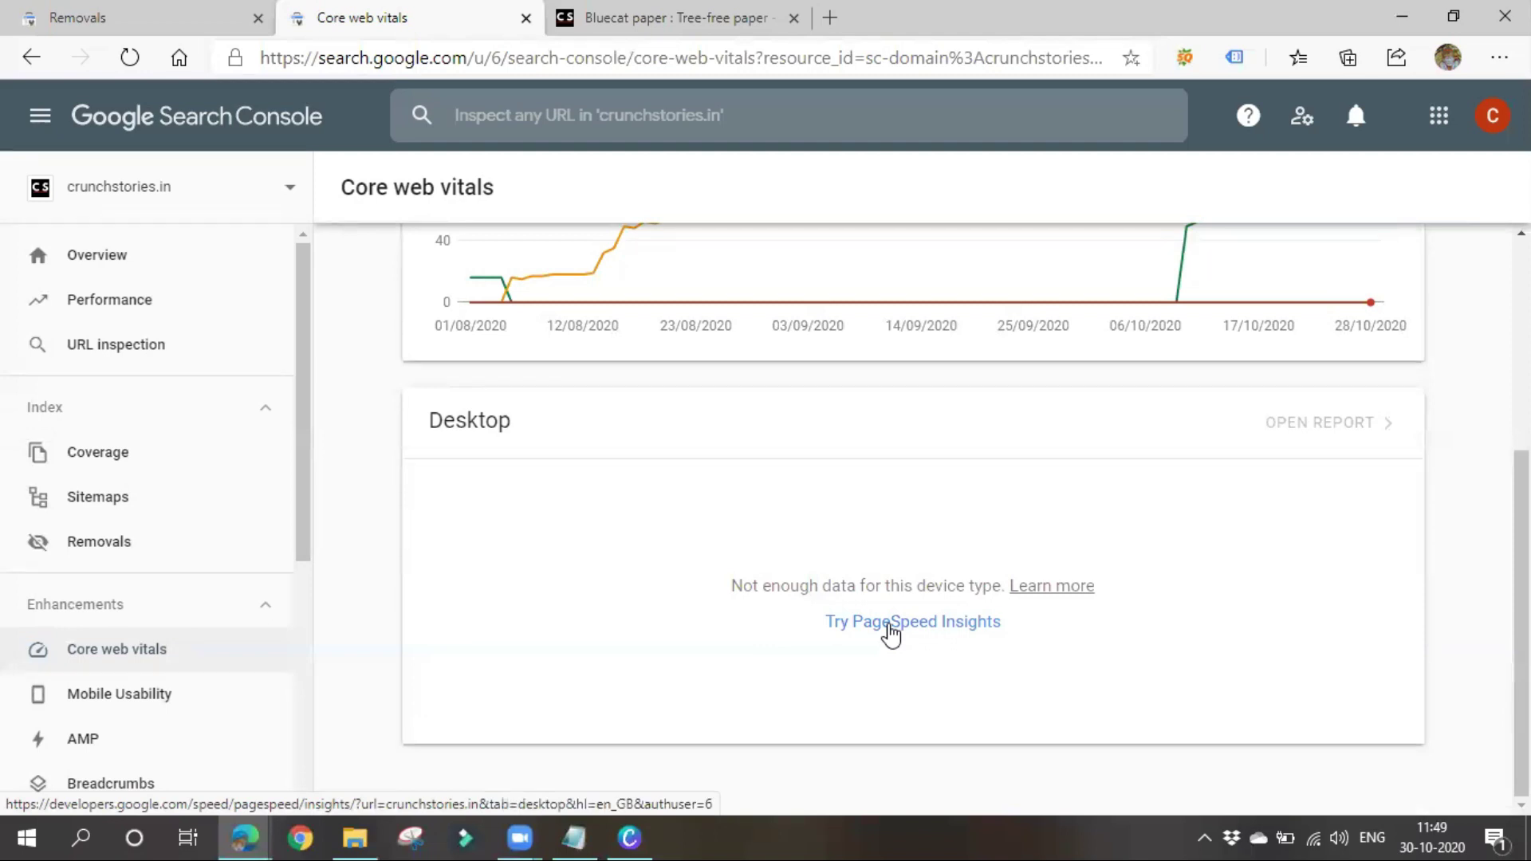
left_click(891, 634)
Add the line 'page speed insights' to the Notepad class notes, then hide Notepad
left_click(707, 3)
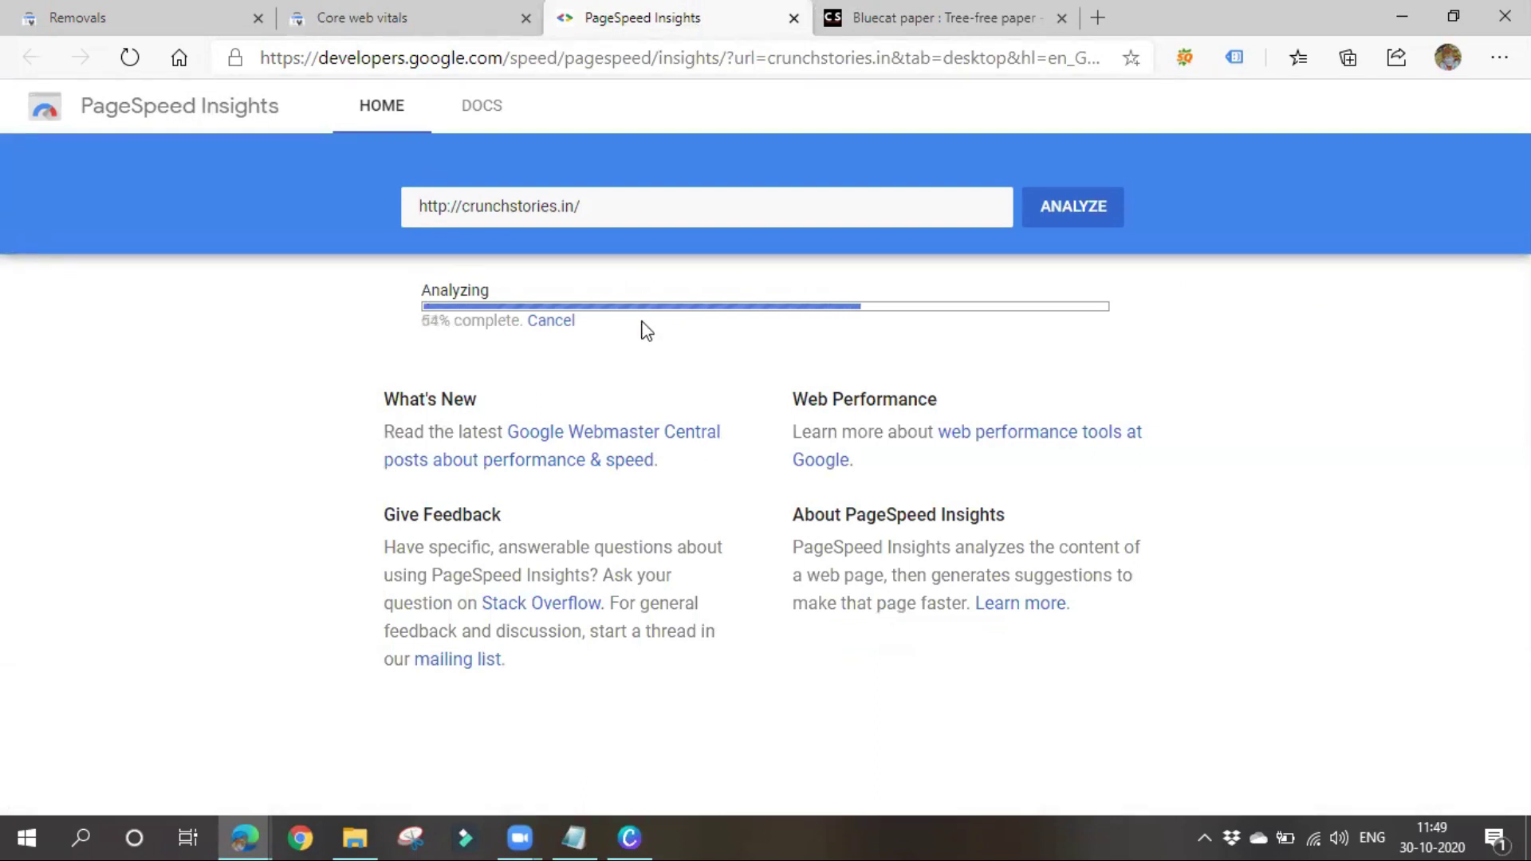
left_click(574, 837)
left_click(389, 633)
scroll(343, 558, "down", 3)
left_click(299, 459)
type("page")
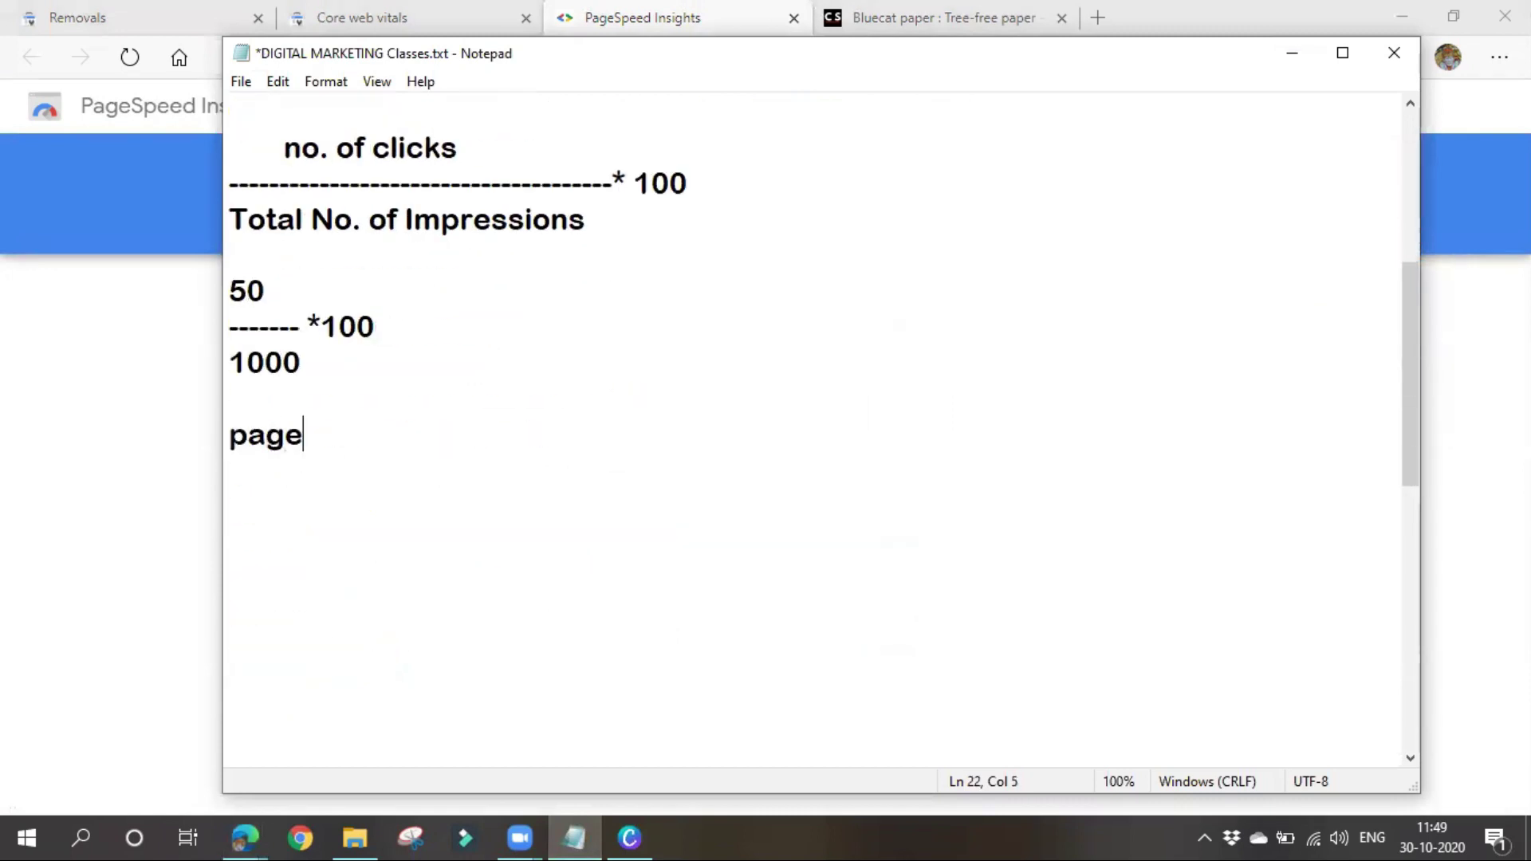
type(" speed ")
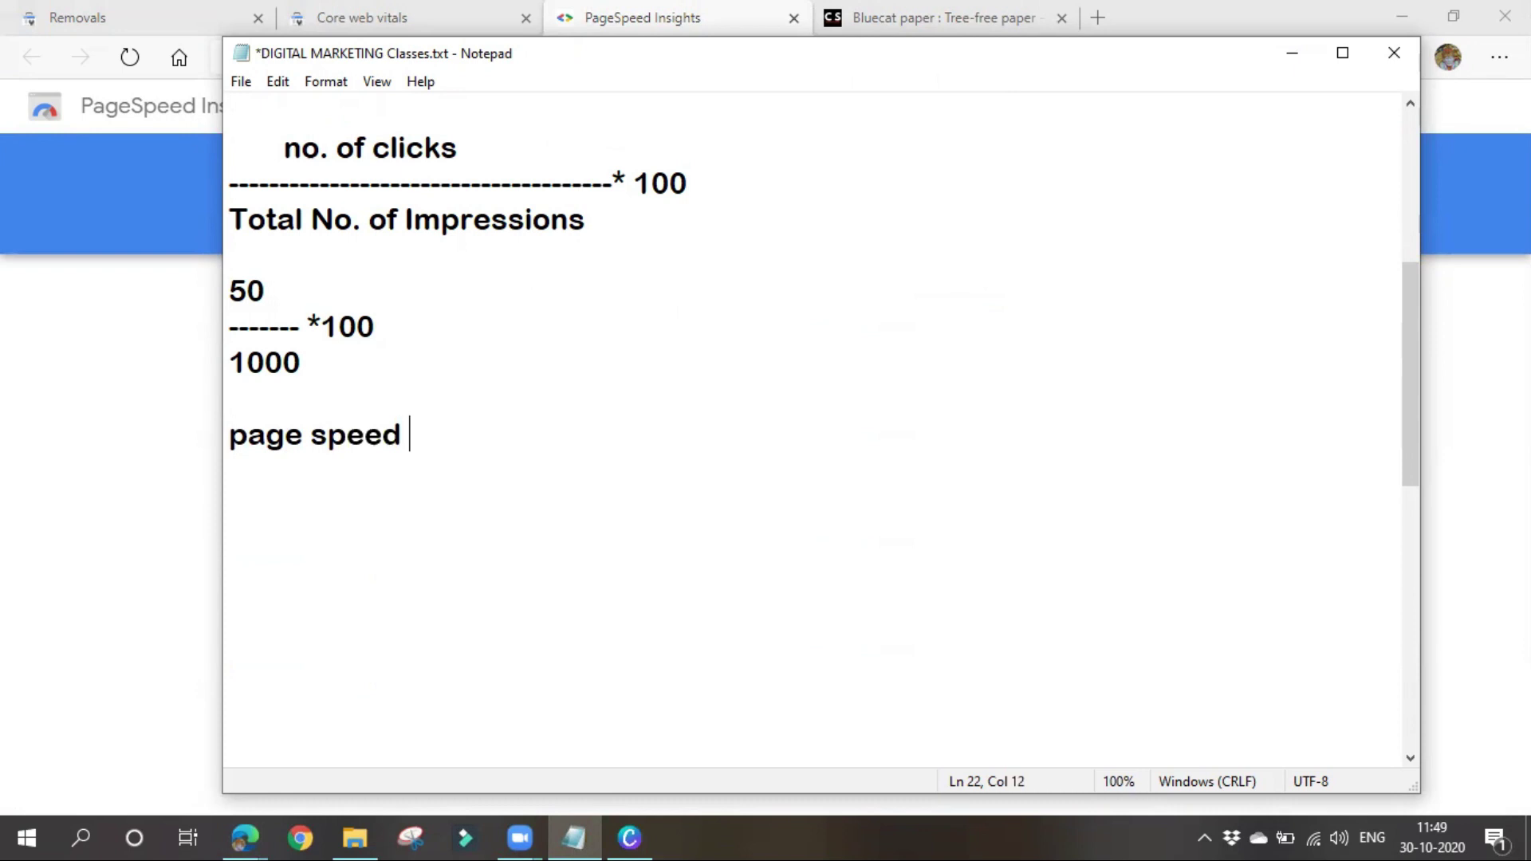
type("insights")
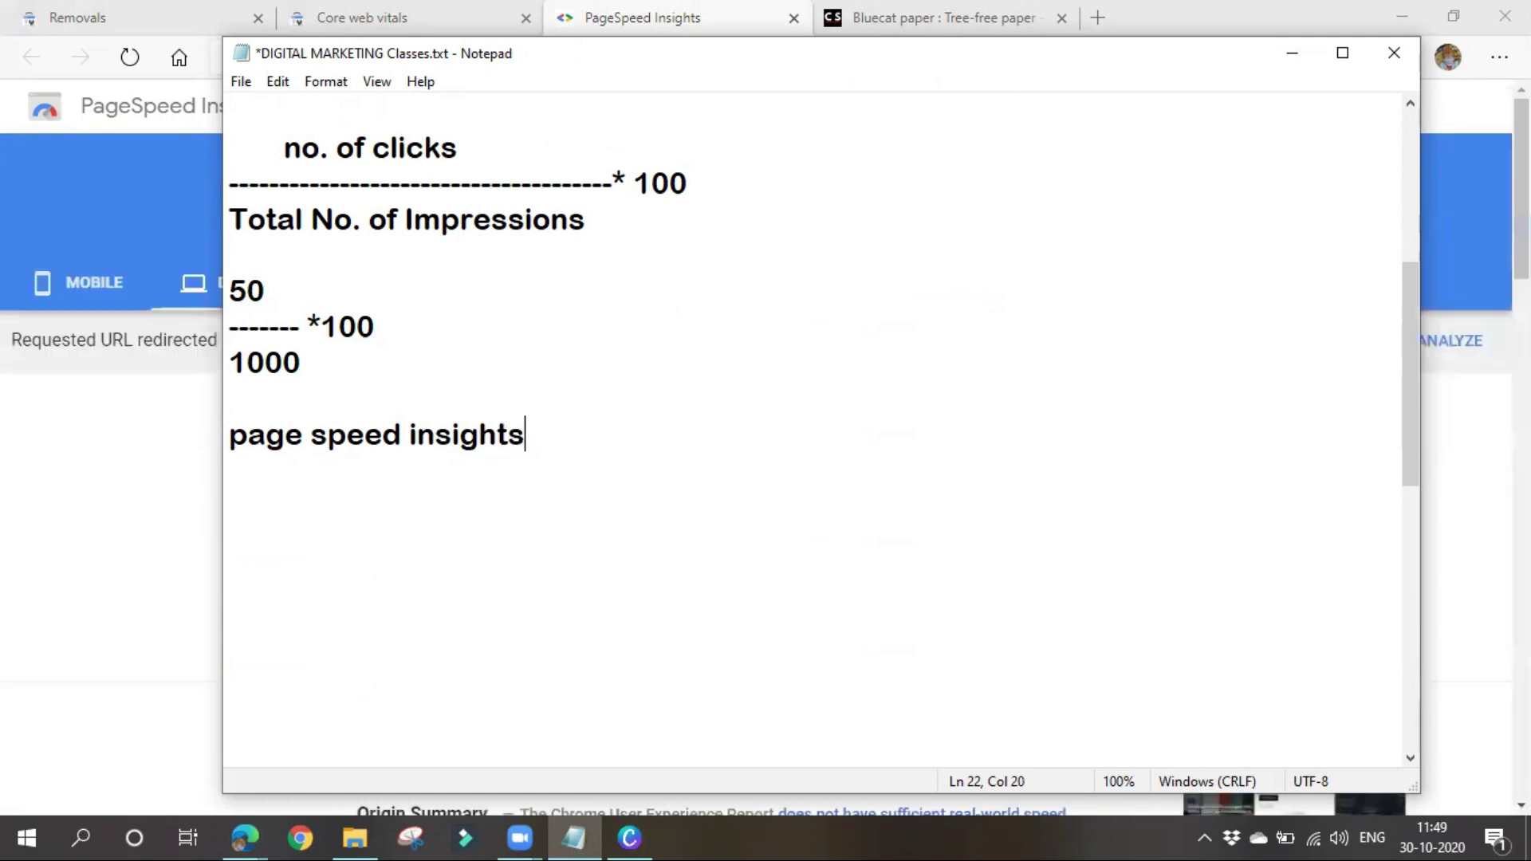
left_click(1289, 56)
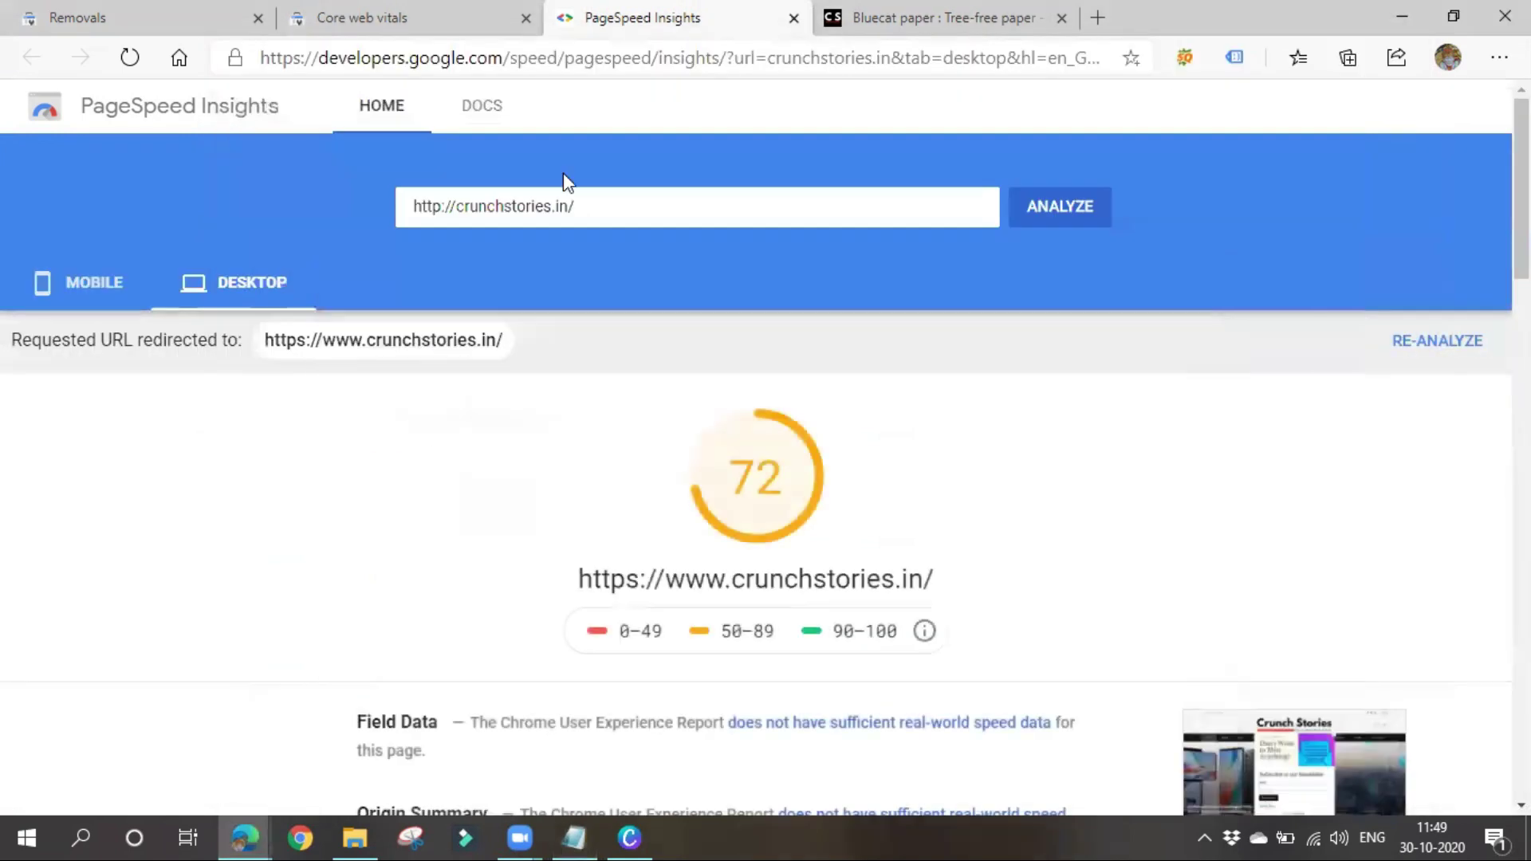
Review the desktop score 72 Lab Data, marking First Contentful Paint 1.5 s, then return to Core web vitals
scroll(495, 527, "down", 1)
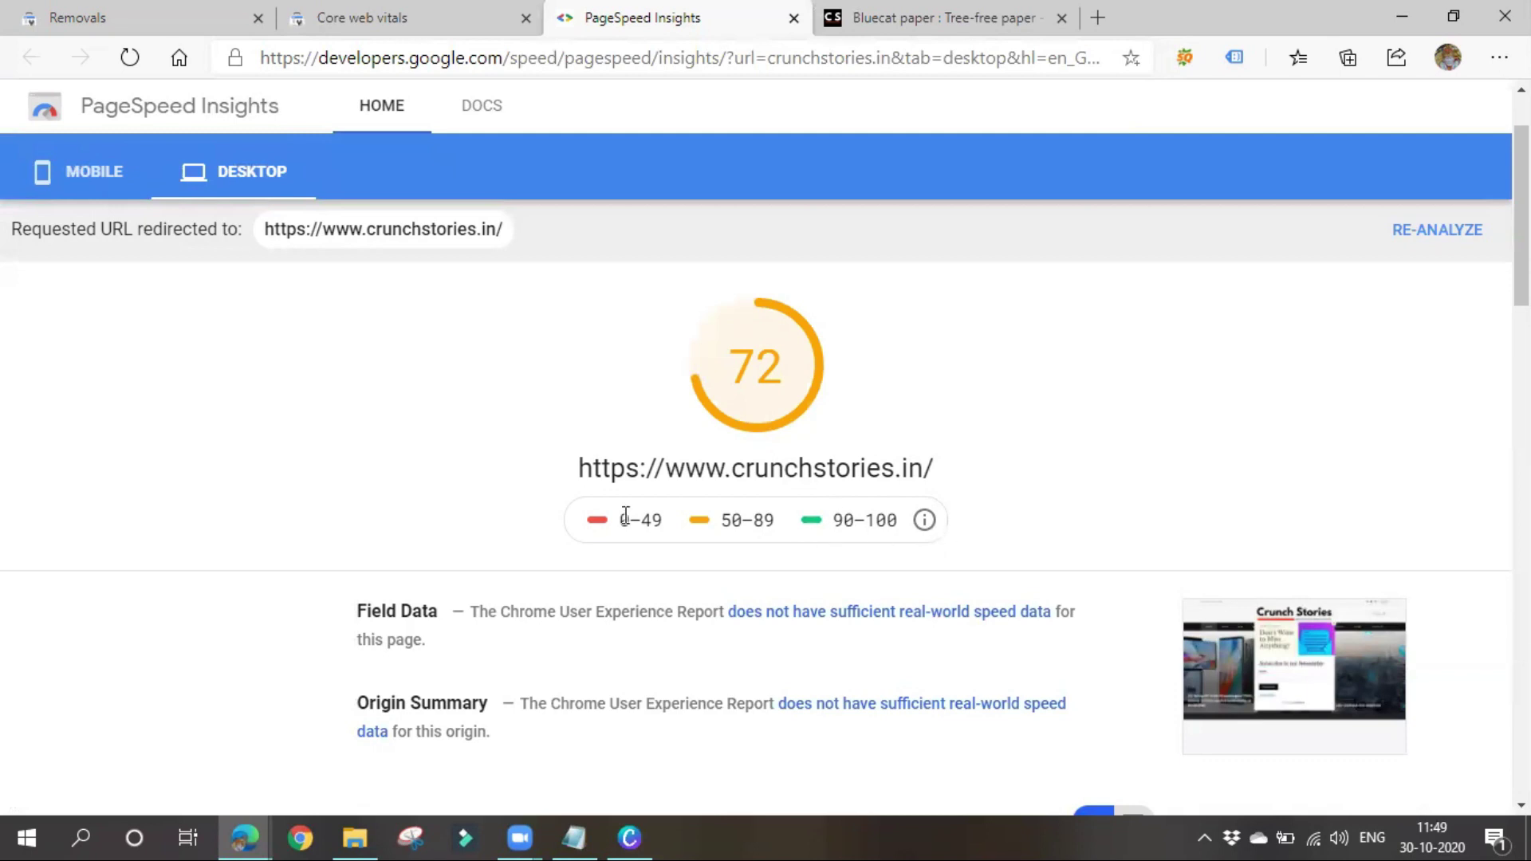
scroll(456, 590, "down", 4)
scroll(442, 594, "down", 2)
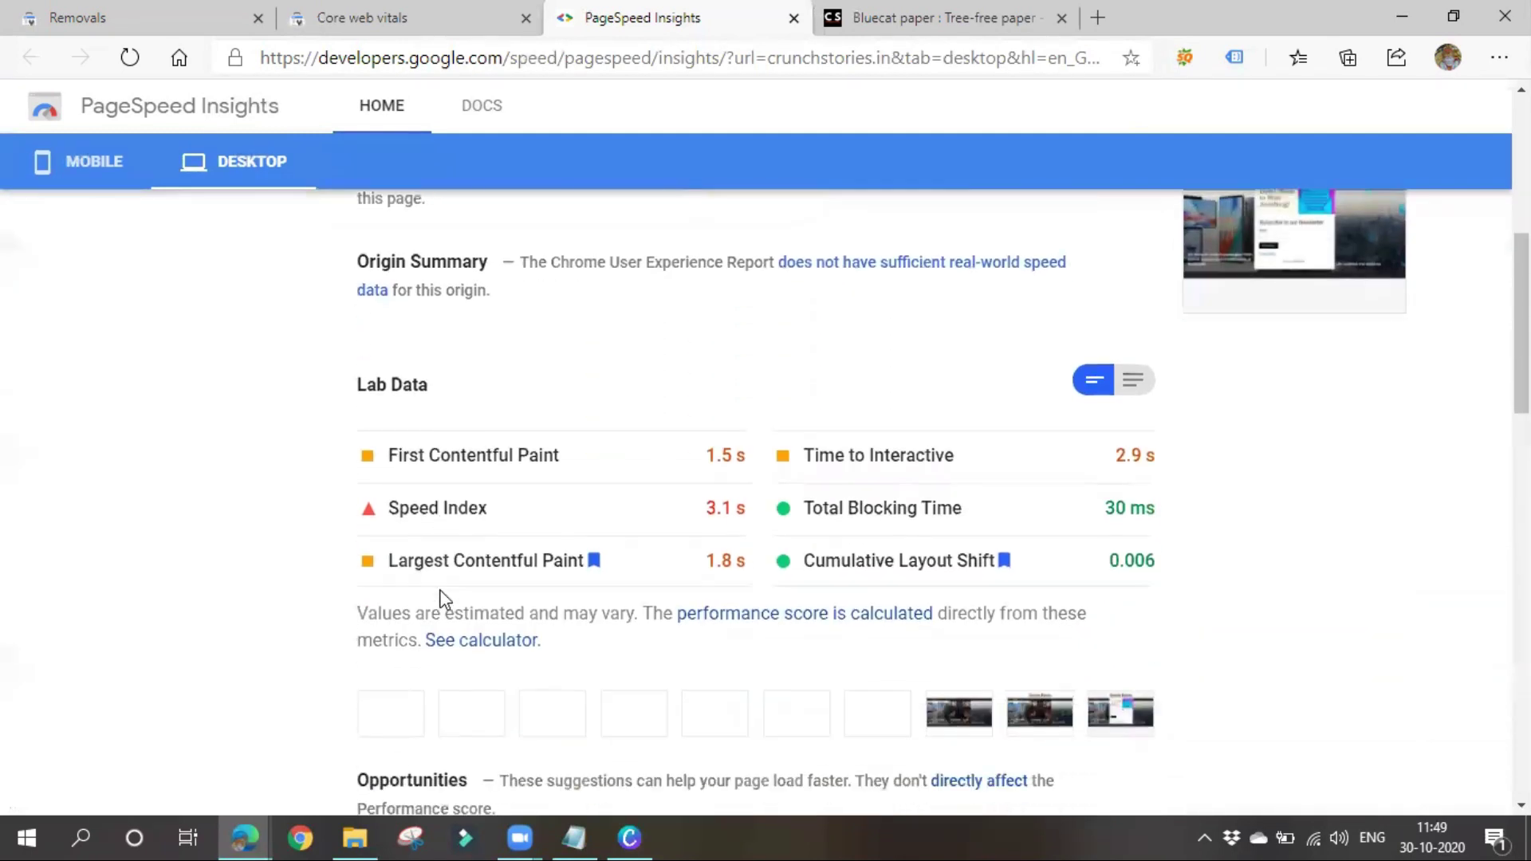
left_click_drag(705, 455, 760, 465)
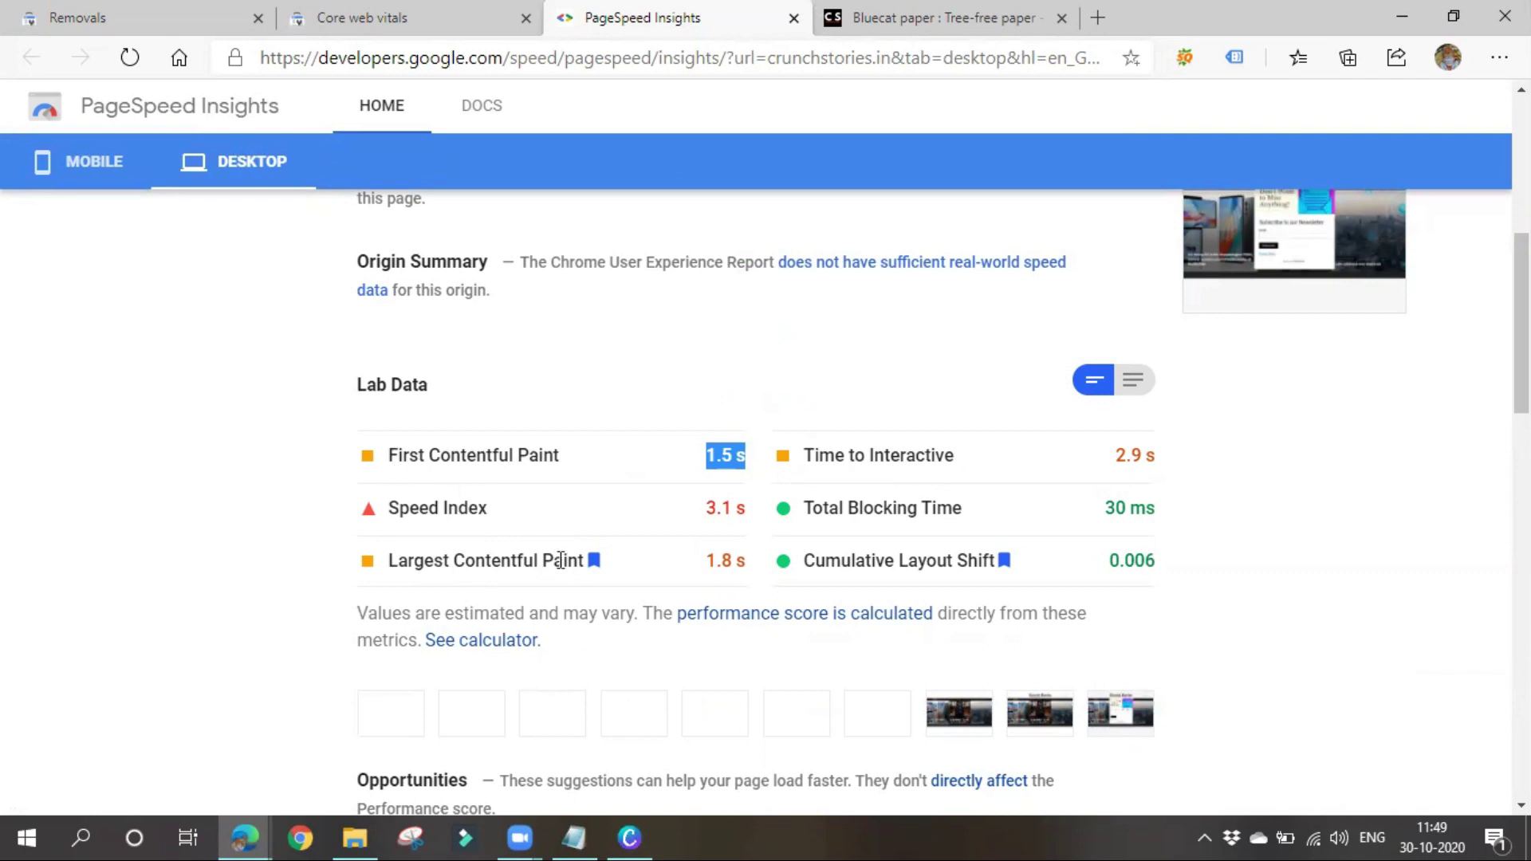
left_click(440, 11)
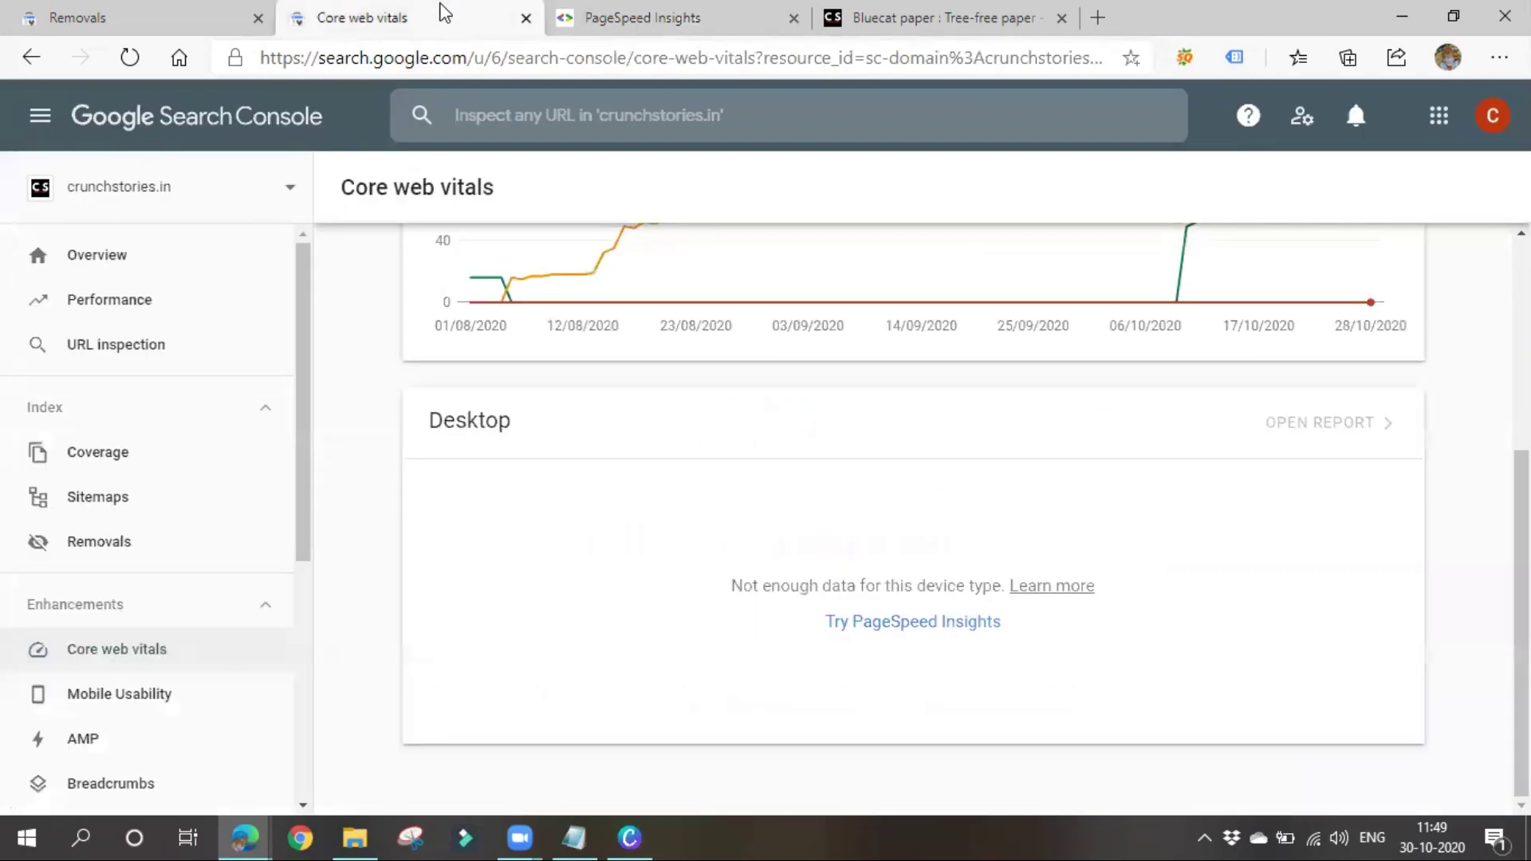
Open the mobile Core web vitals report and chart Need improvement URLs with LCP and CLS issues
scroll(1137, 494, "up", 5)
left_click(1348, 354)
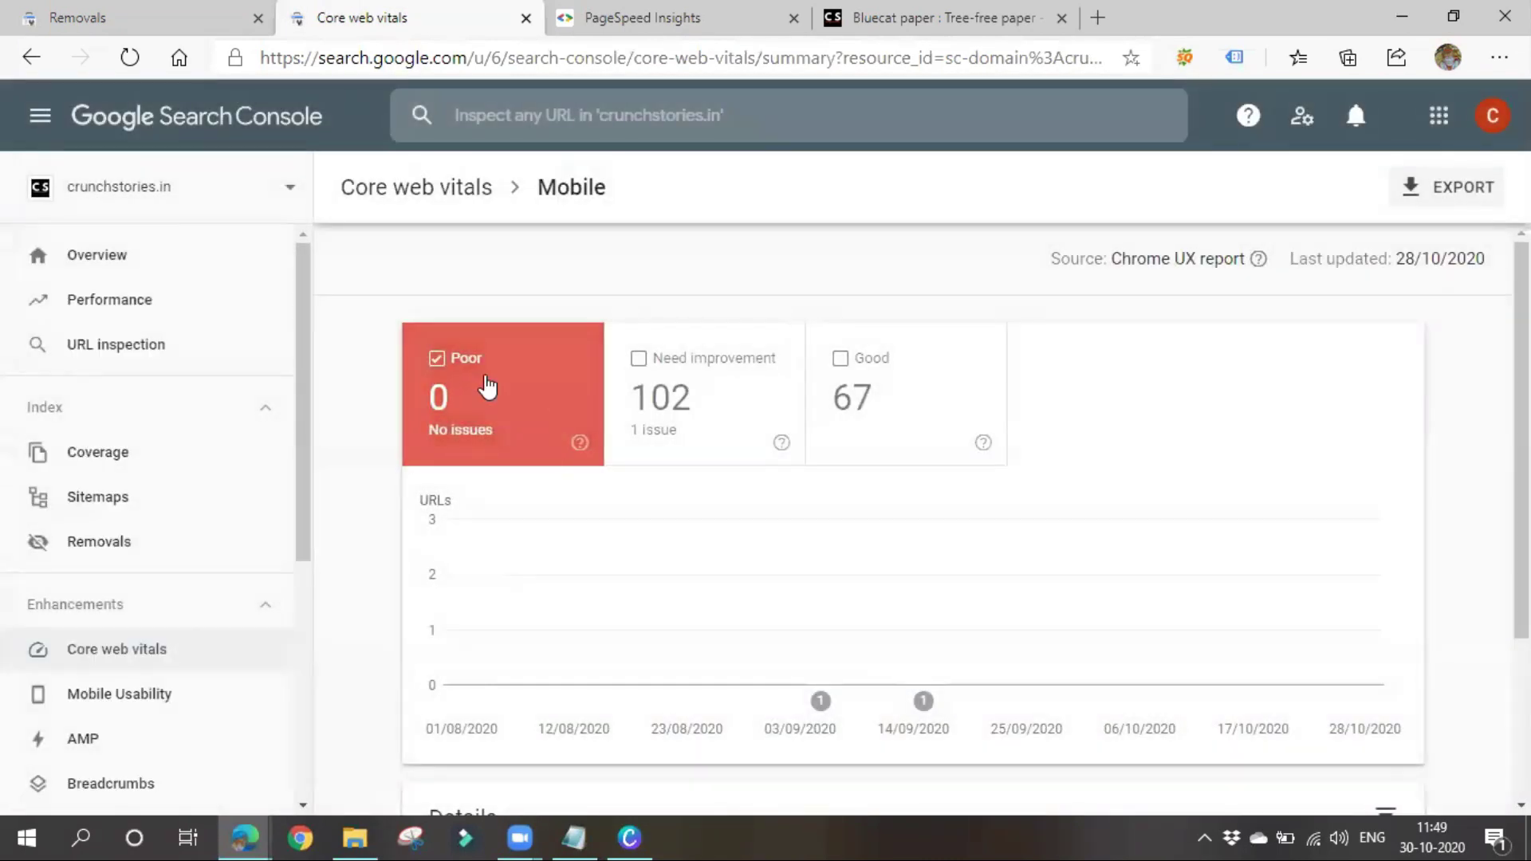
left_click(748, 406)
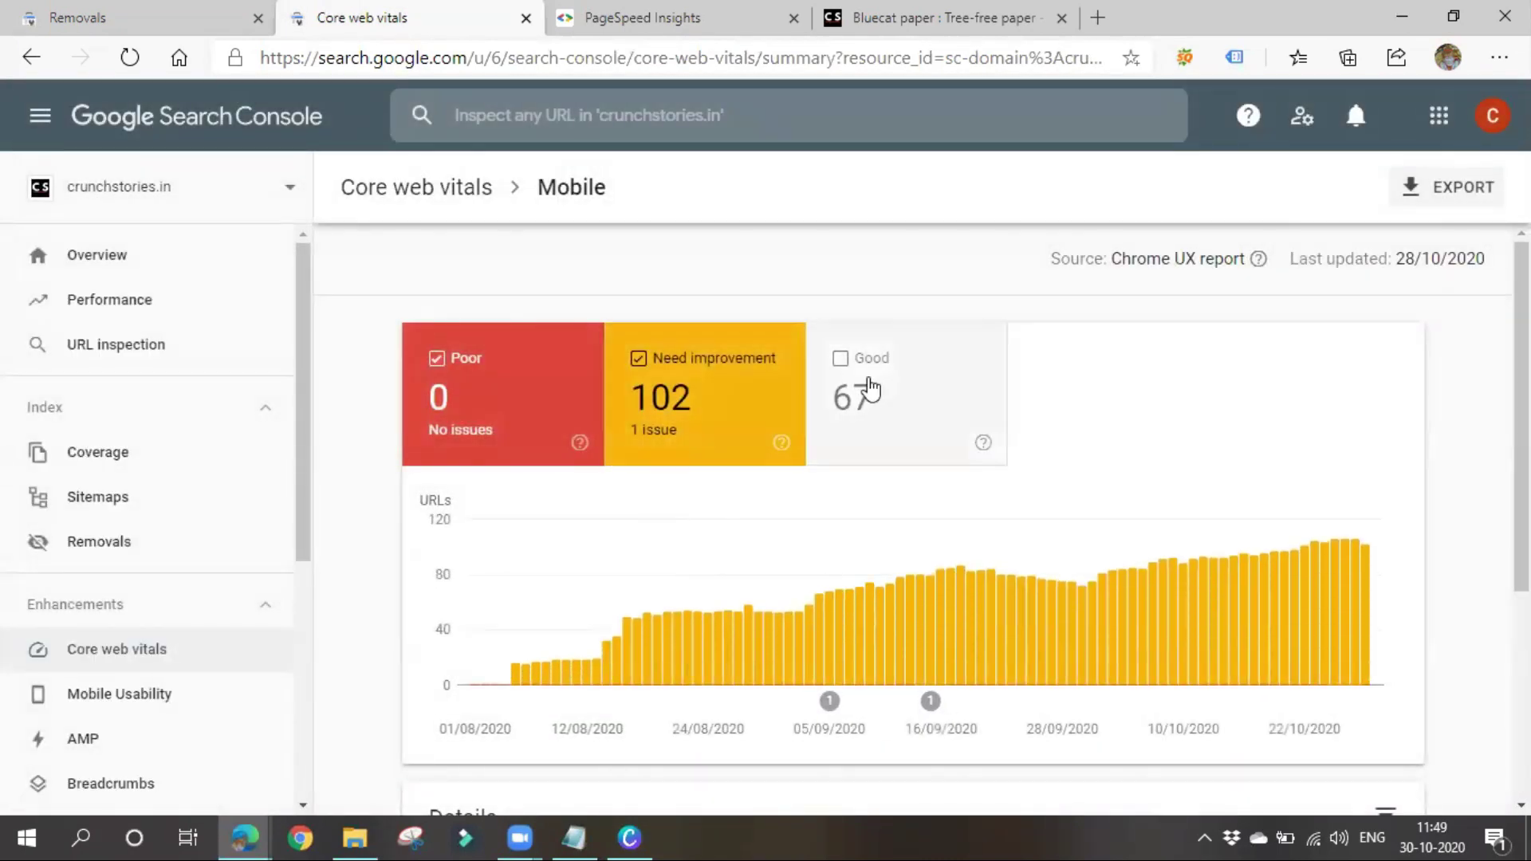
scroll(911, 472, "down", 5)
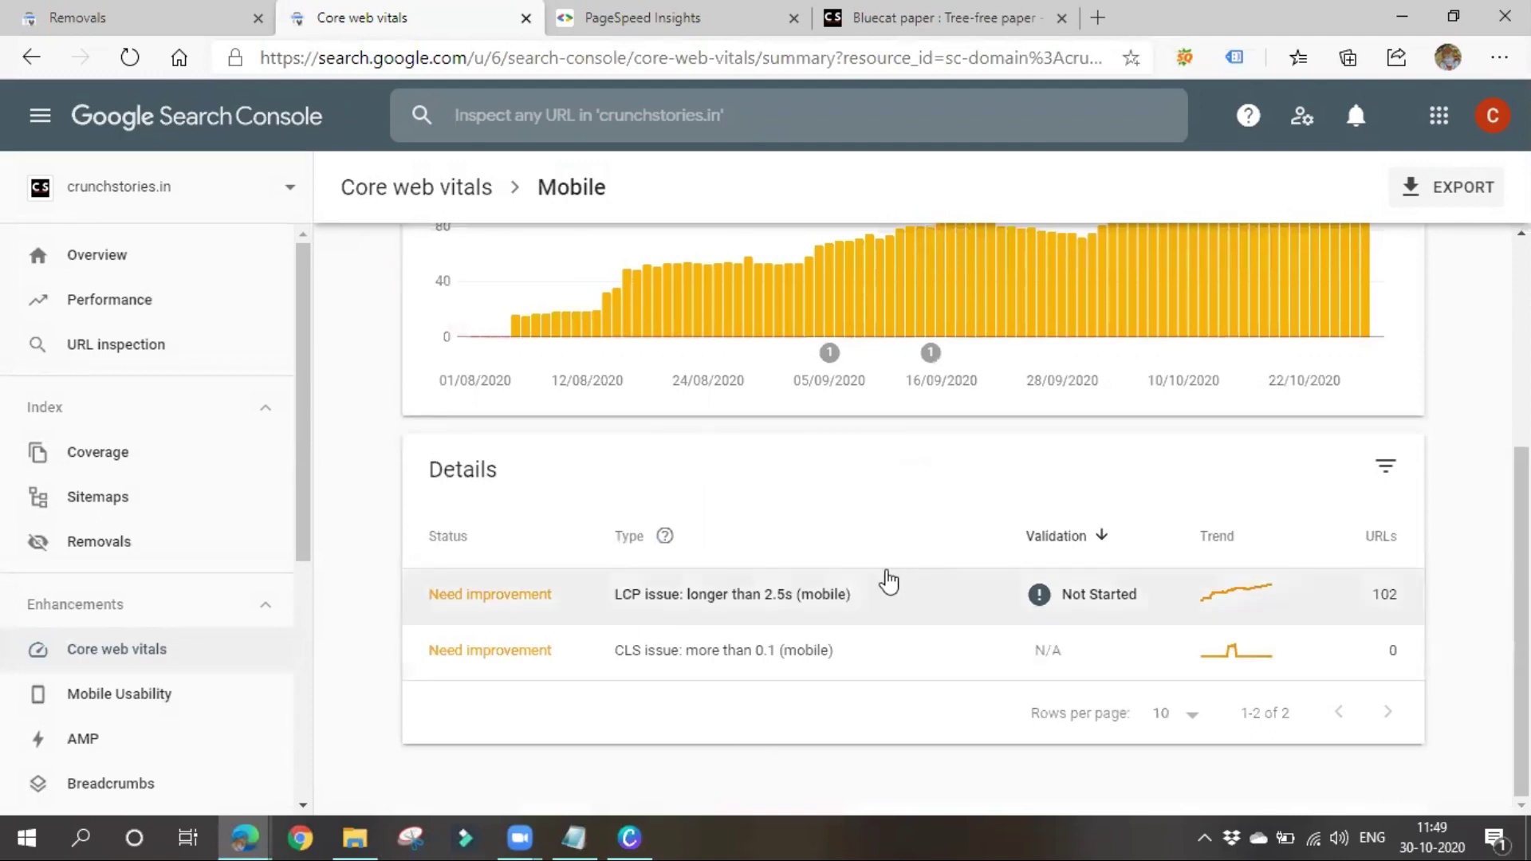
scroll(632, 456, "up", 3)
scroll(632, 456, "down", 3)
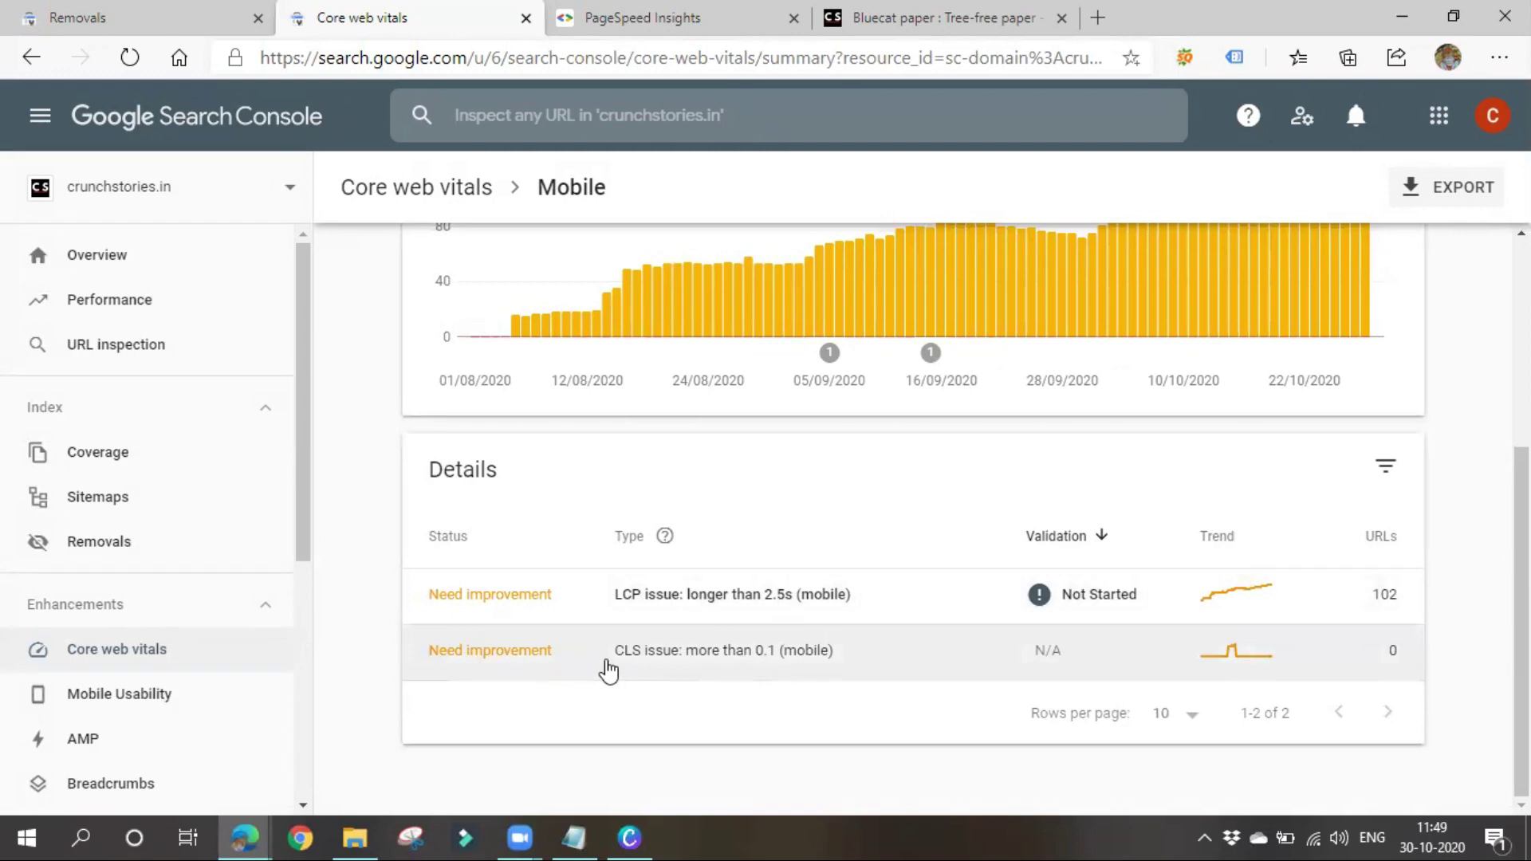
Compare the mobile report with the PageSpeed Lab Data, ending with the Notepad class notes in front
left_click(728, 11)
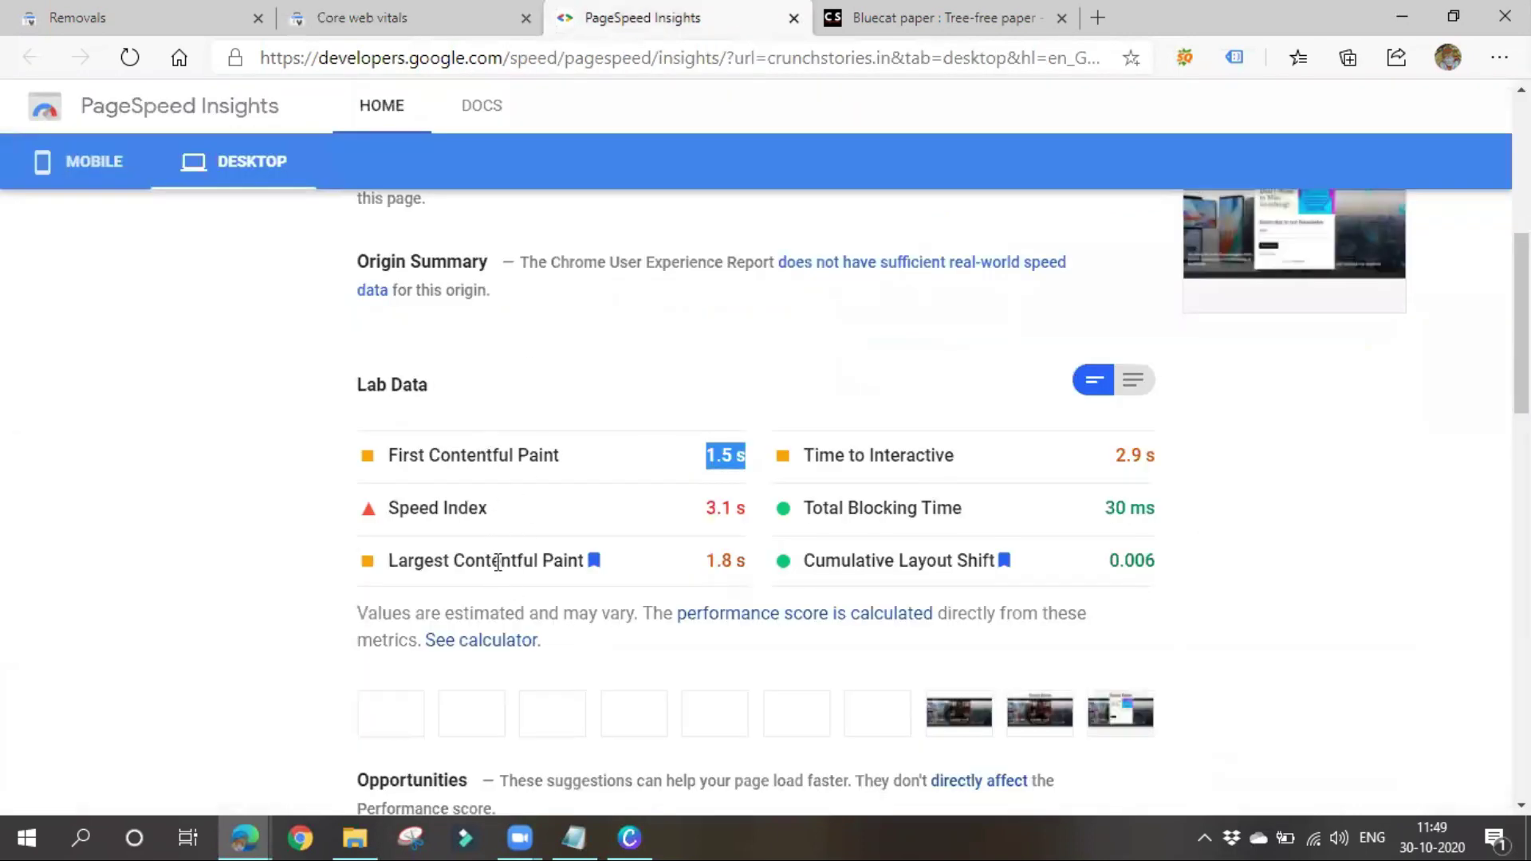
left_click(319, 15)
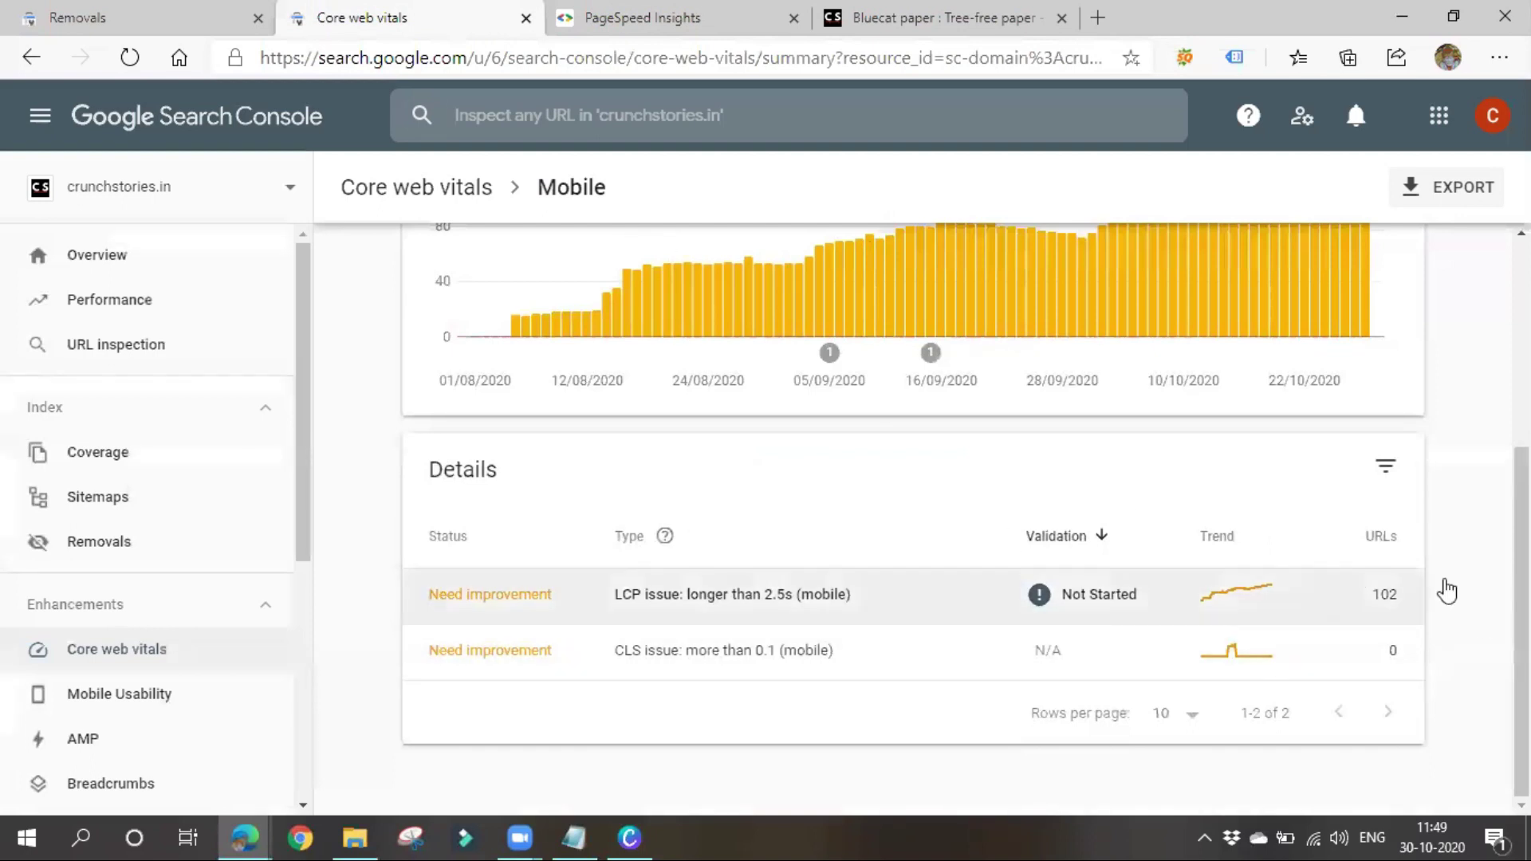
left_click(608, 9)
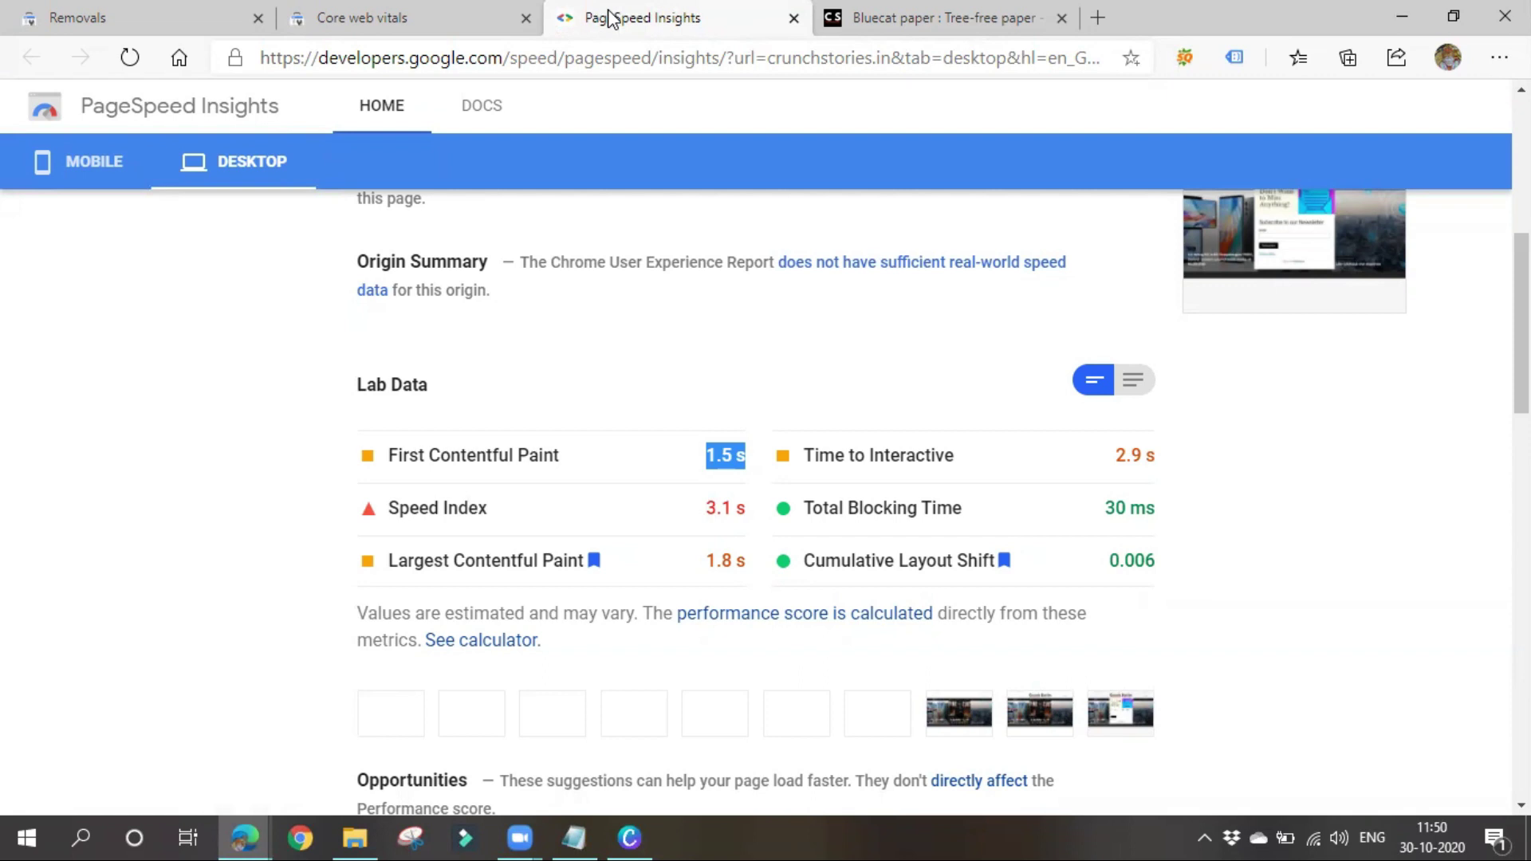
left_click(436, 10)
scroll(745, 582, "up", 5)
right_click(752, 644)
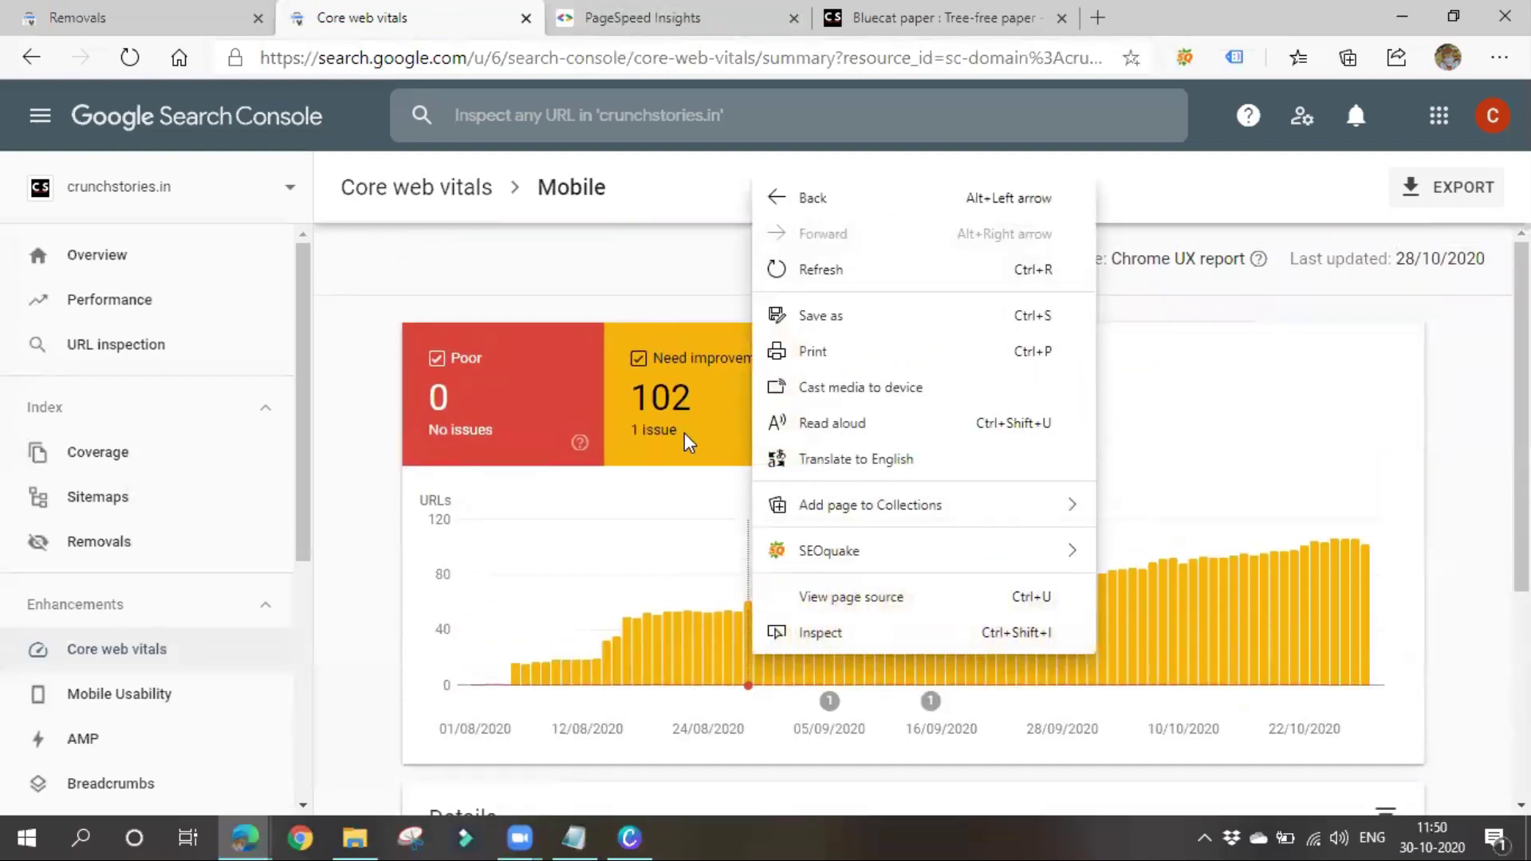
left_click(610, 295)
left_click(620, 11)
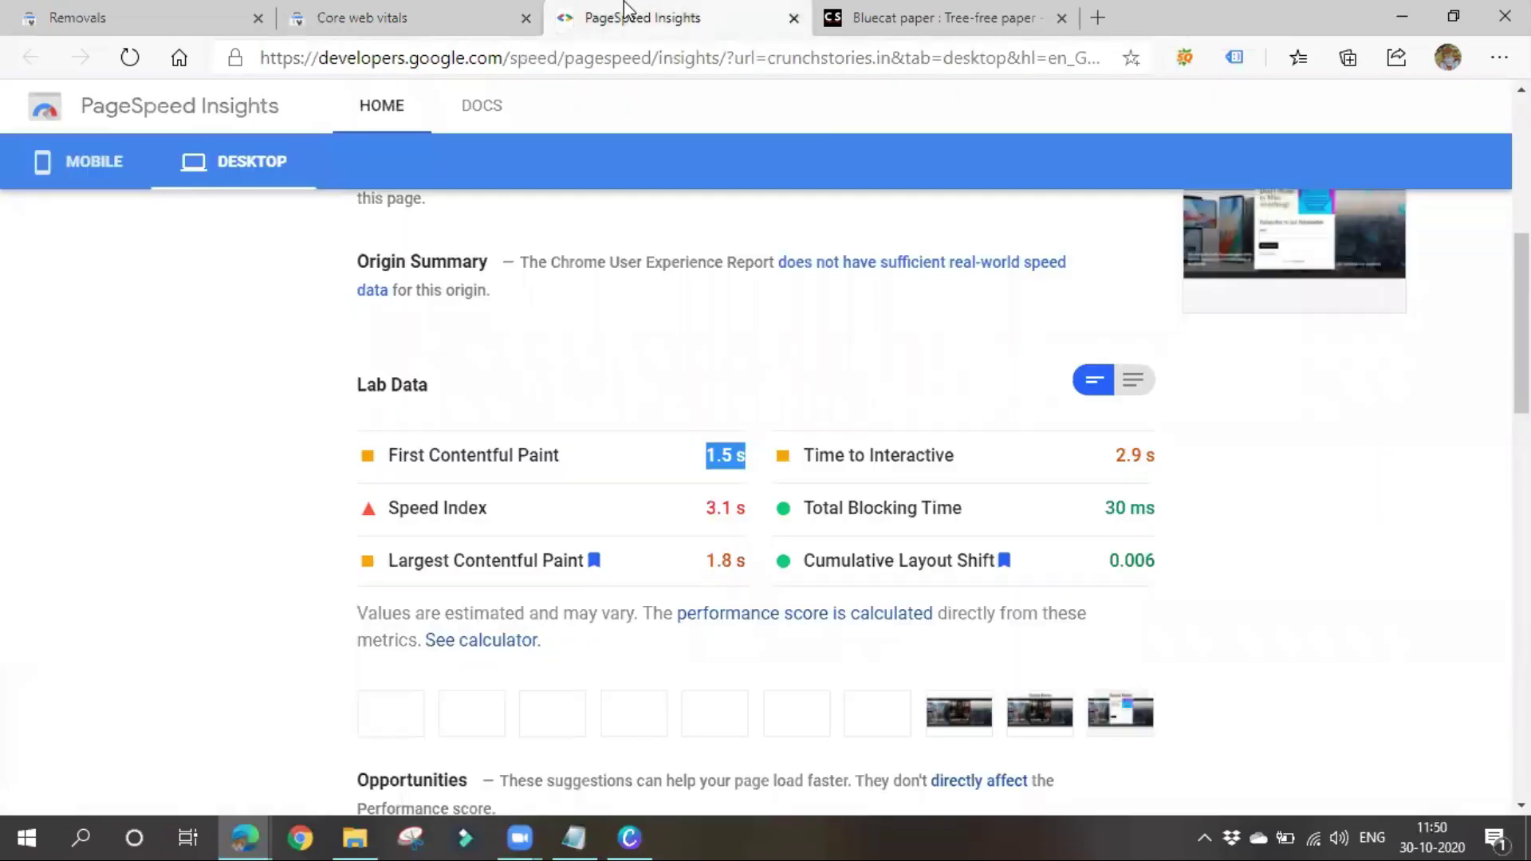
left_click(568, 835)
Add new note lines for 'LCP Issue', 'FID' and 'CLS' below the PageSpeed Insights notes
left_click(292, 479)
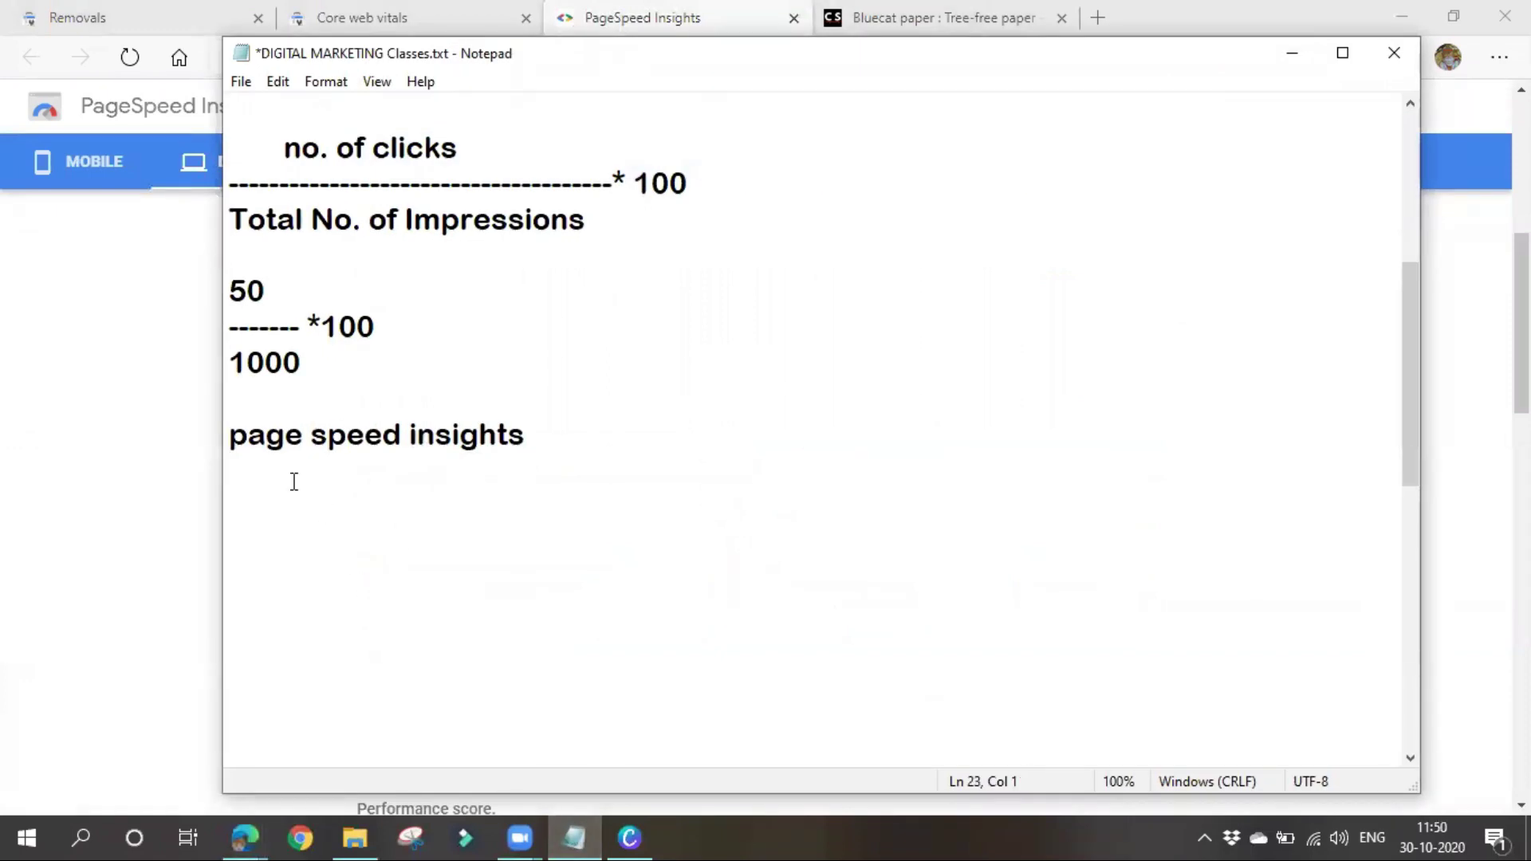
key("Return")
type("LCP ")
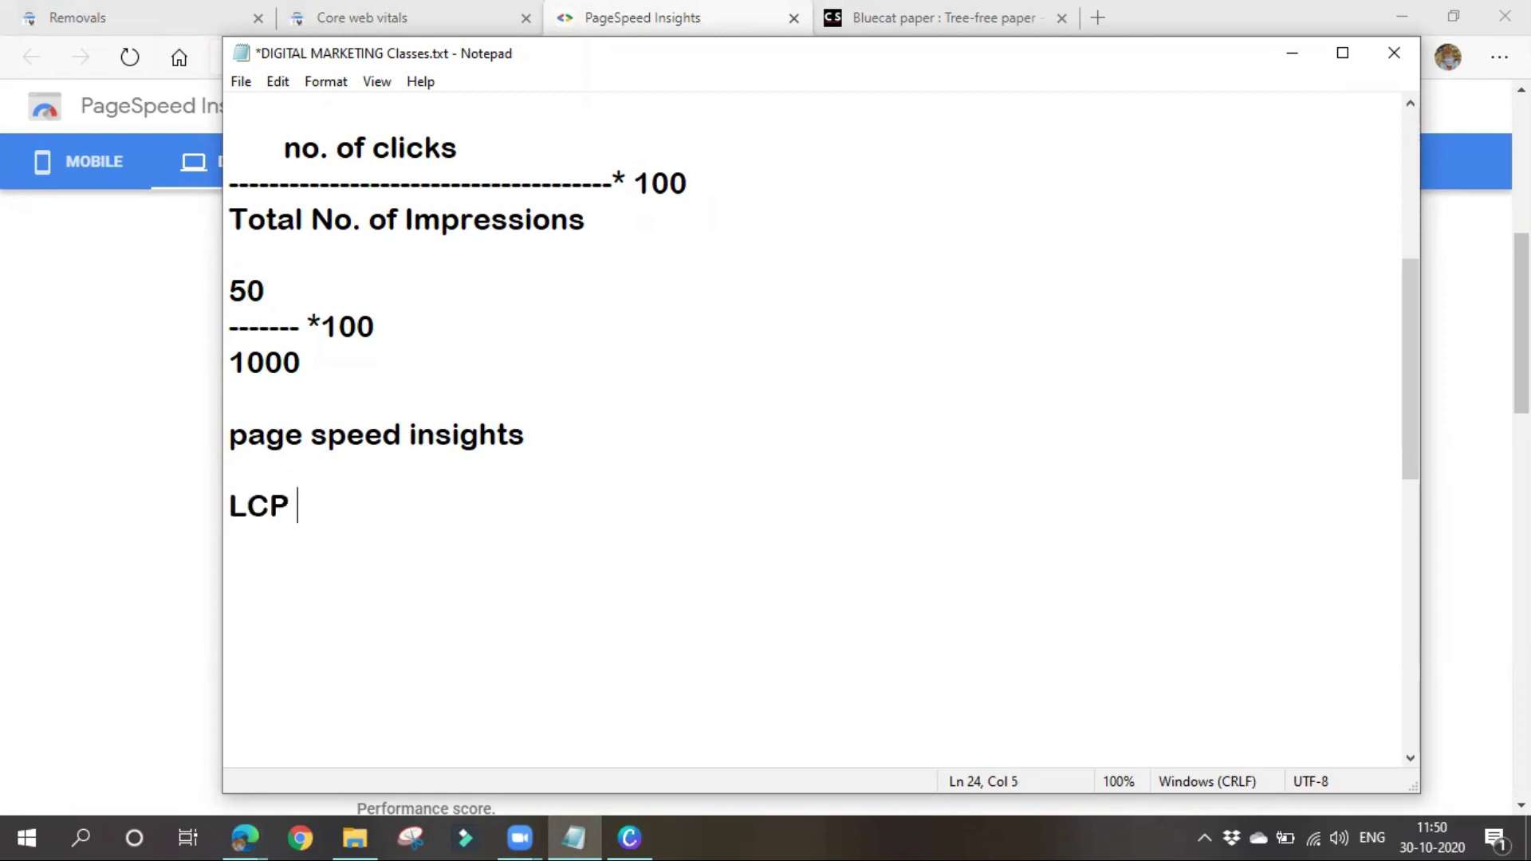
type("Issue")
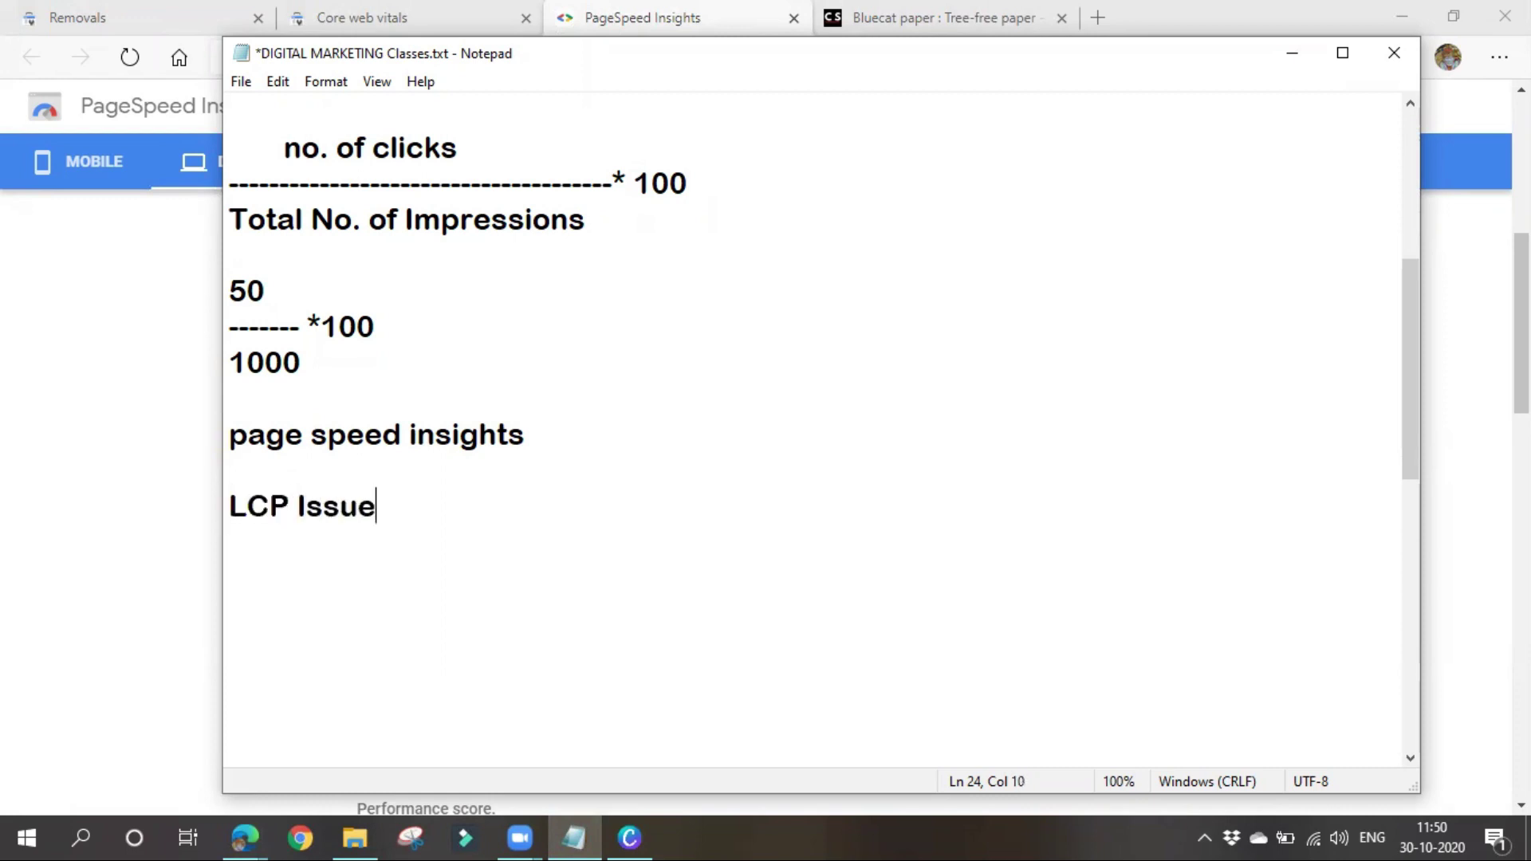
type("4")
key("BackSpace")
key("Return")
key("Return")
type("FID")
key("Return")
key("Return")
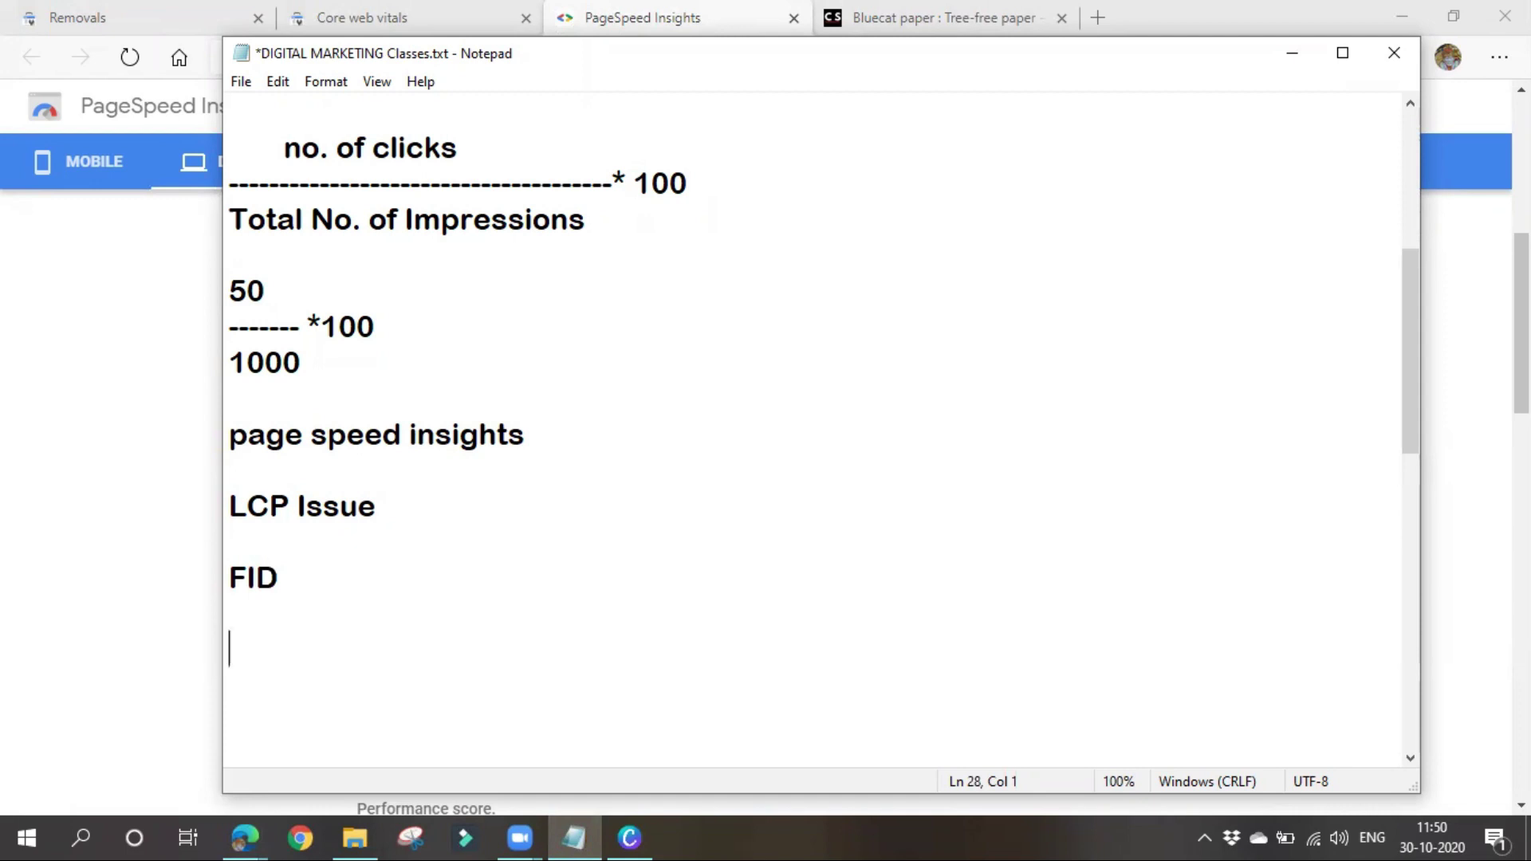
type("CLS")
Define LCP as 'Largest contentful paint' and FID as 'First Input Delay'
left_click(458, 496)
type("--")
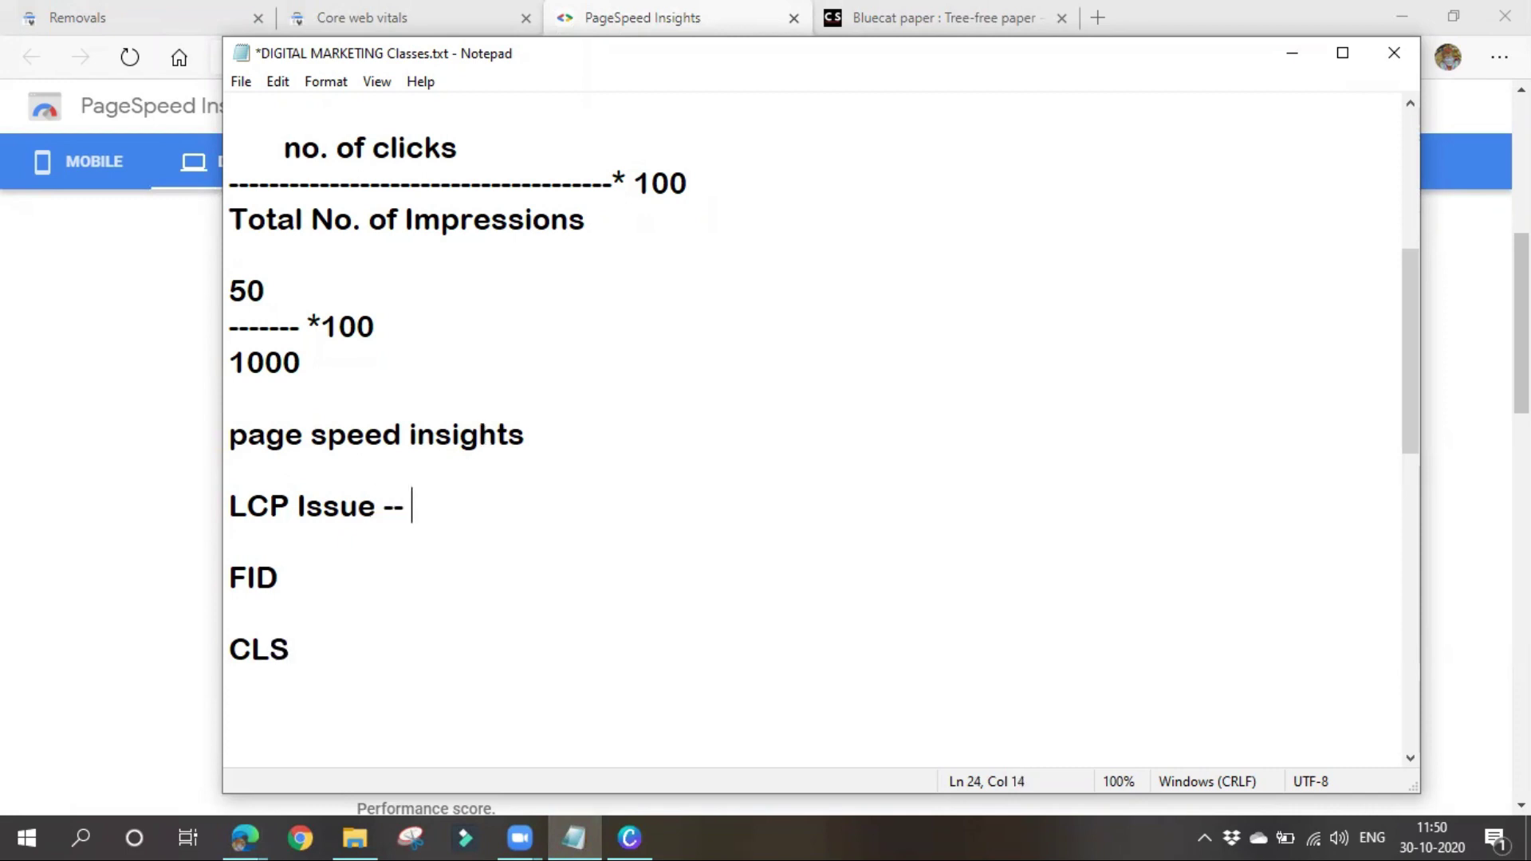
type(" Largest c")
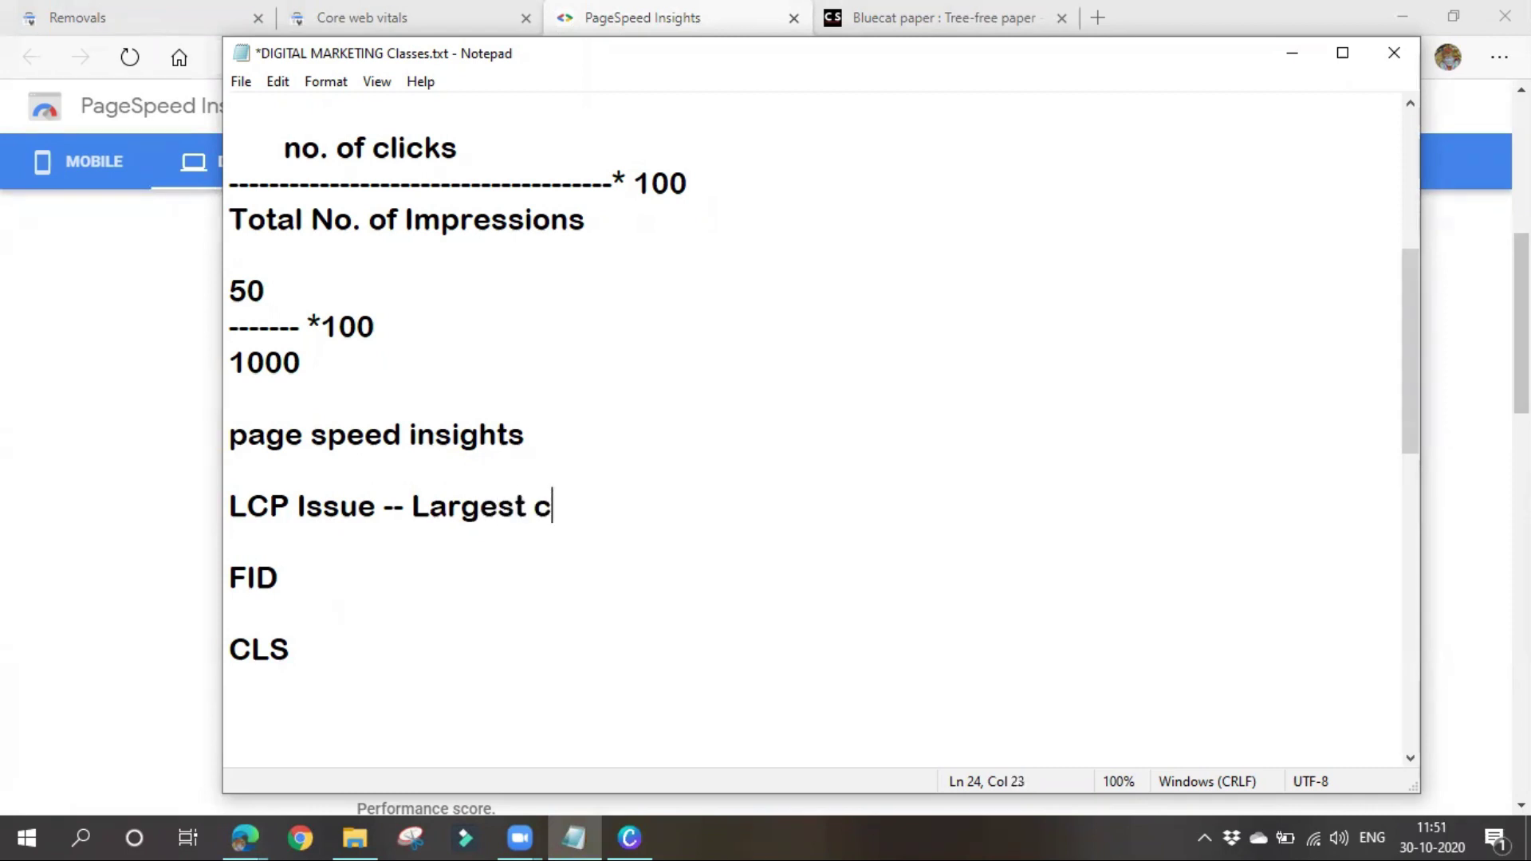
type("ontent")
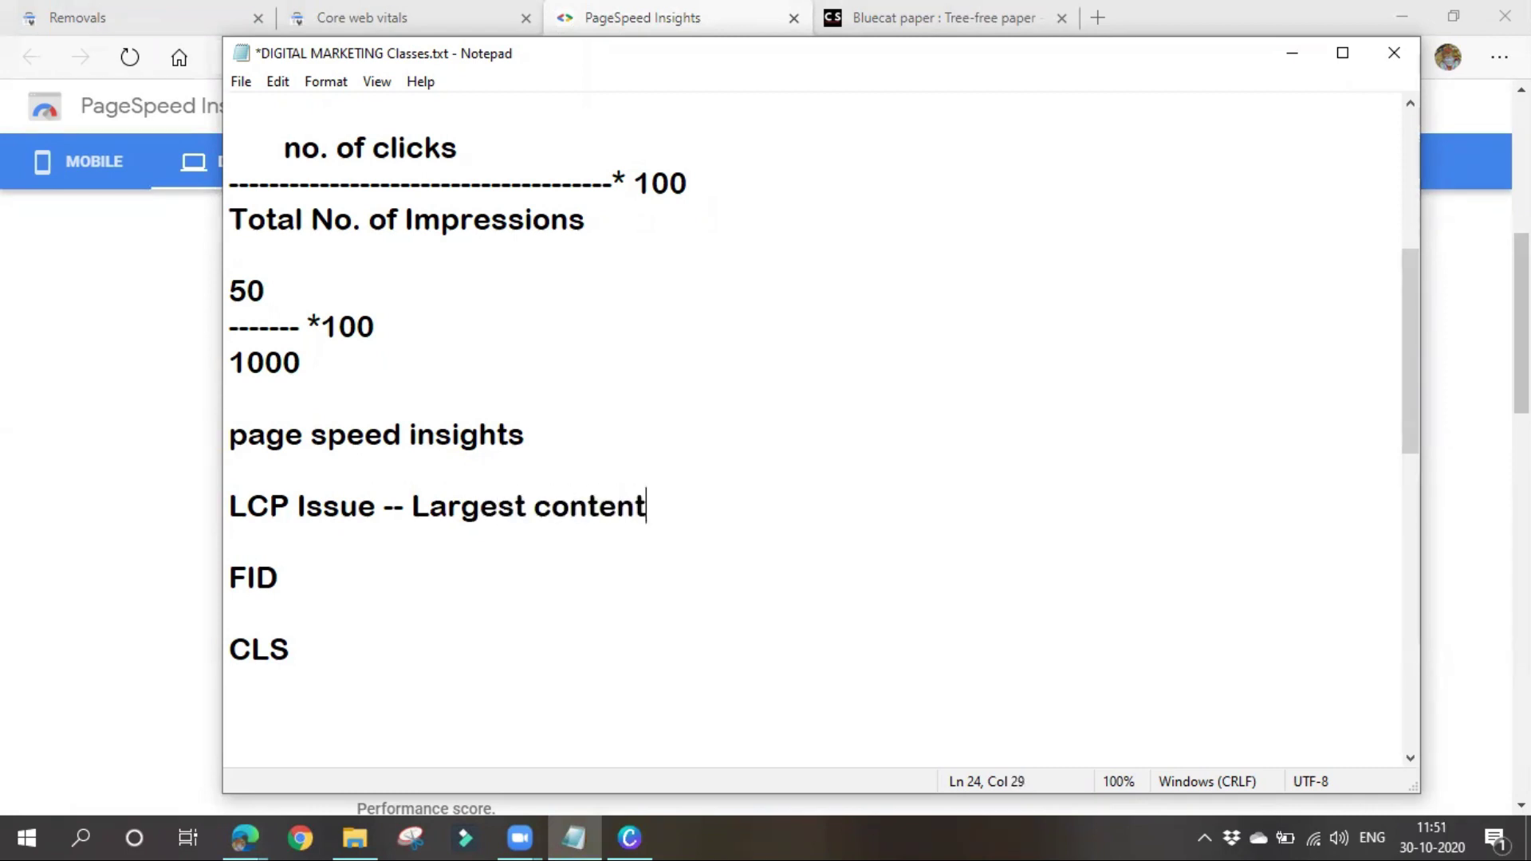
key("BackSpace")
key("BackSpace")
type("tful paint")
left_click(341, 576)
type("-")
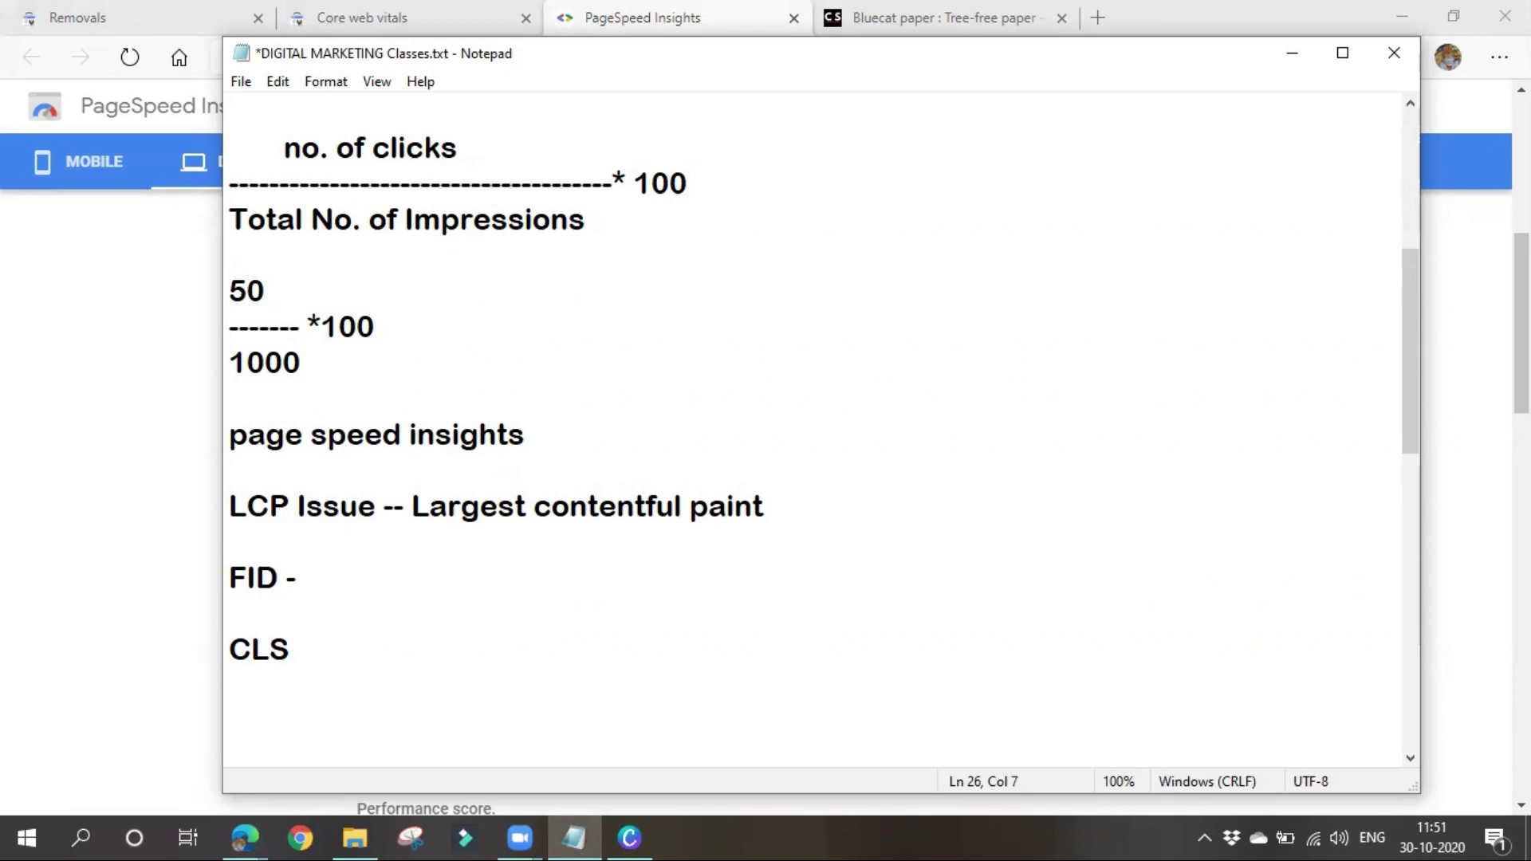
type("First Input Delay")
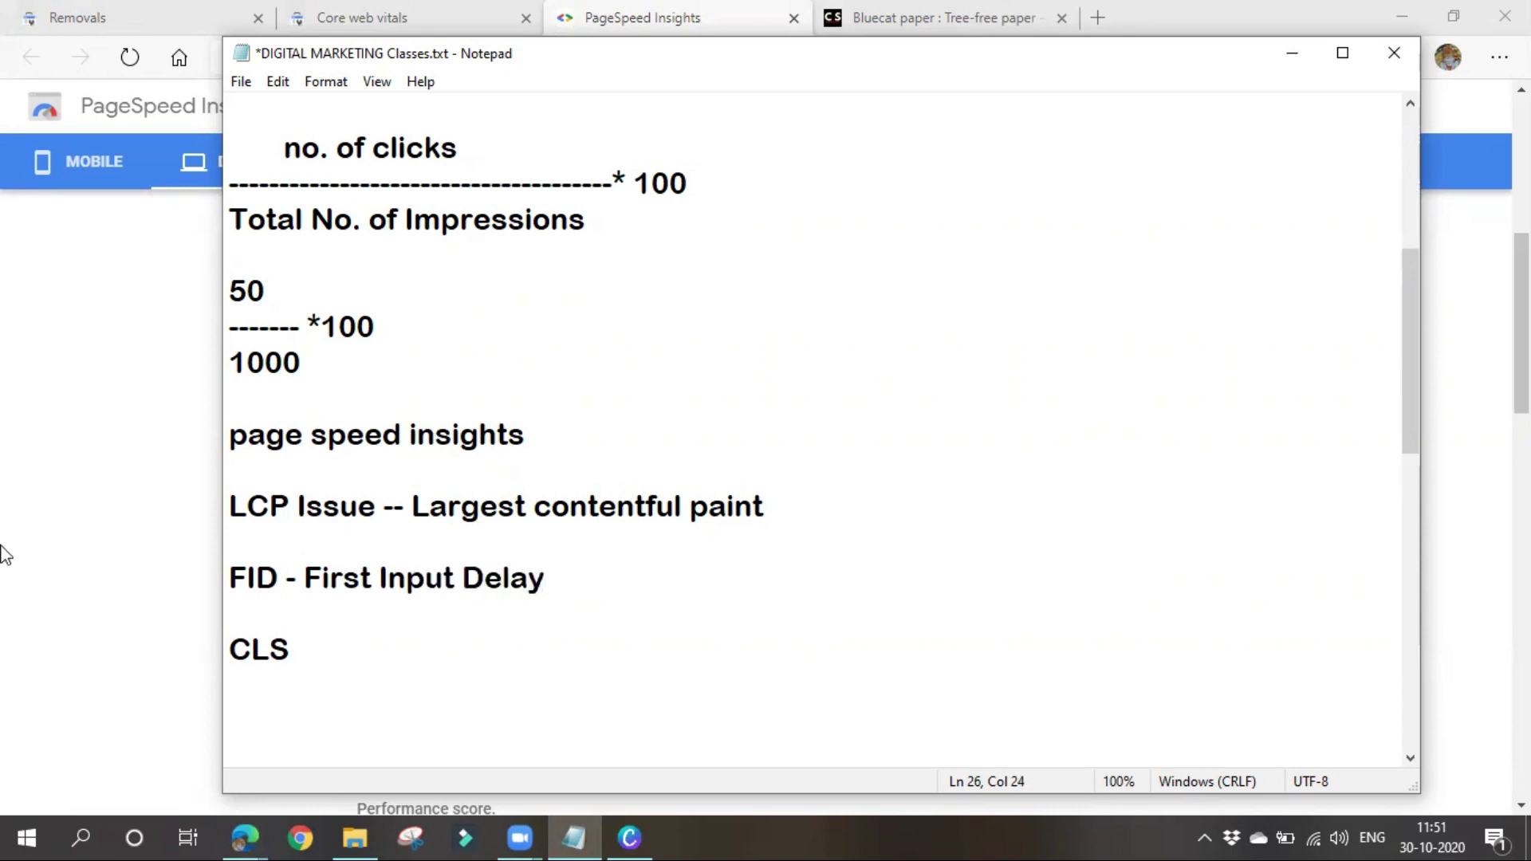
Define CLS as 'Cummulative layoutshift', fixing the typo and preparing to separate 'layout' and 'shift'
left_click(390, 644)
type("- Cummulativ")
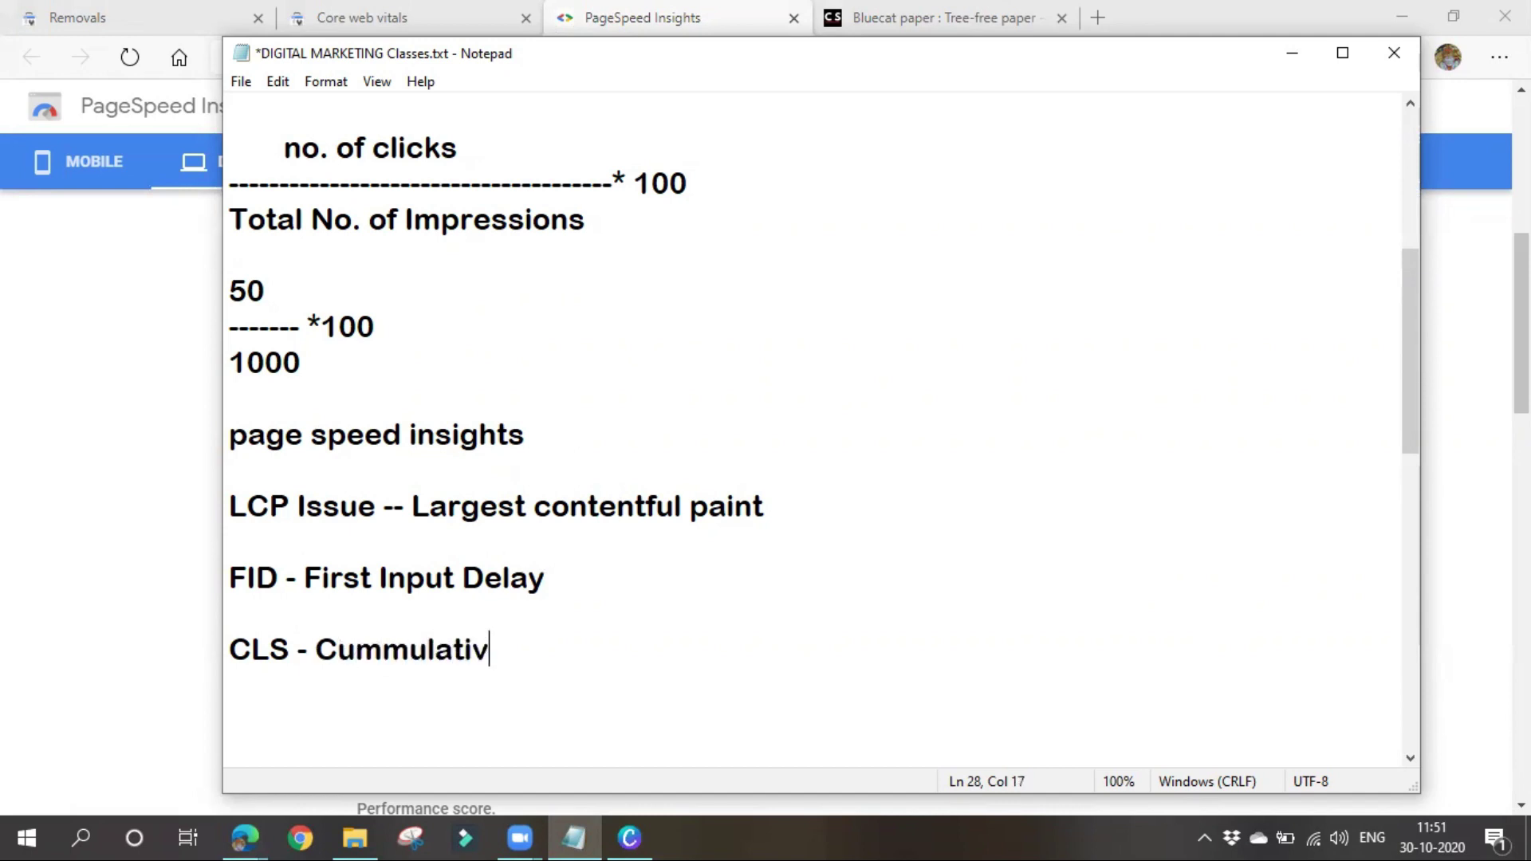
type("e Iau")
key("BackSpace")
type("youts")
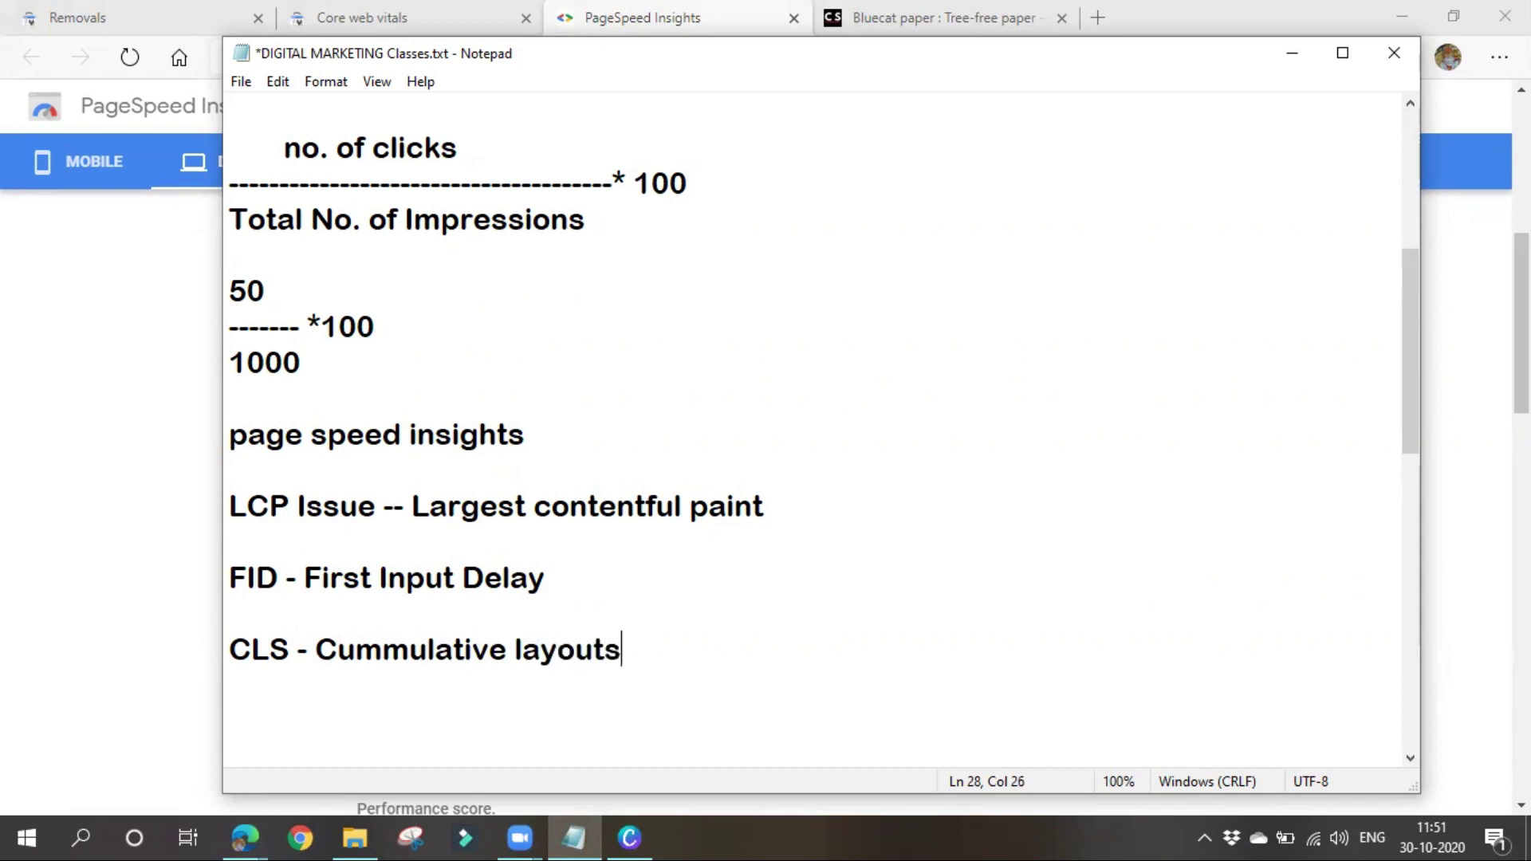
type("hift")
left_click(610, 652)
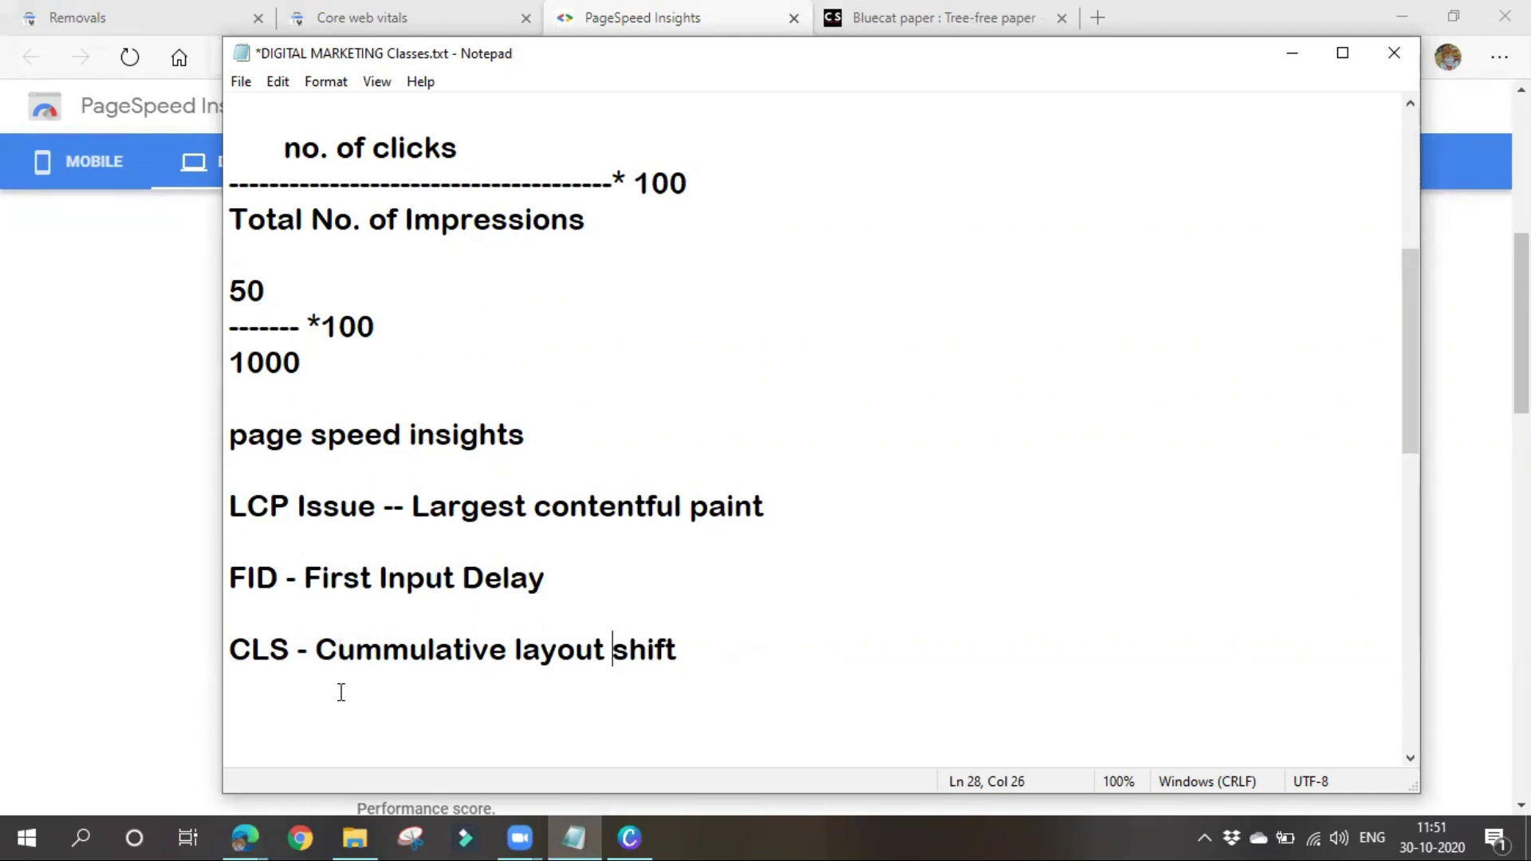
Add LCP thresholds '=====<2.5 sec' and an indented '>4sec' line, then minimize Notepad
left_click_drag(229, 506, 786, 510)
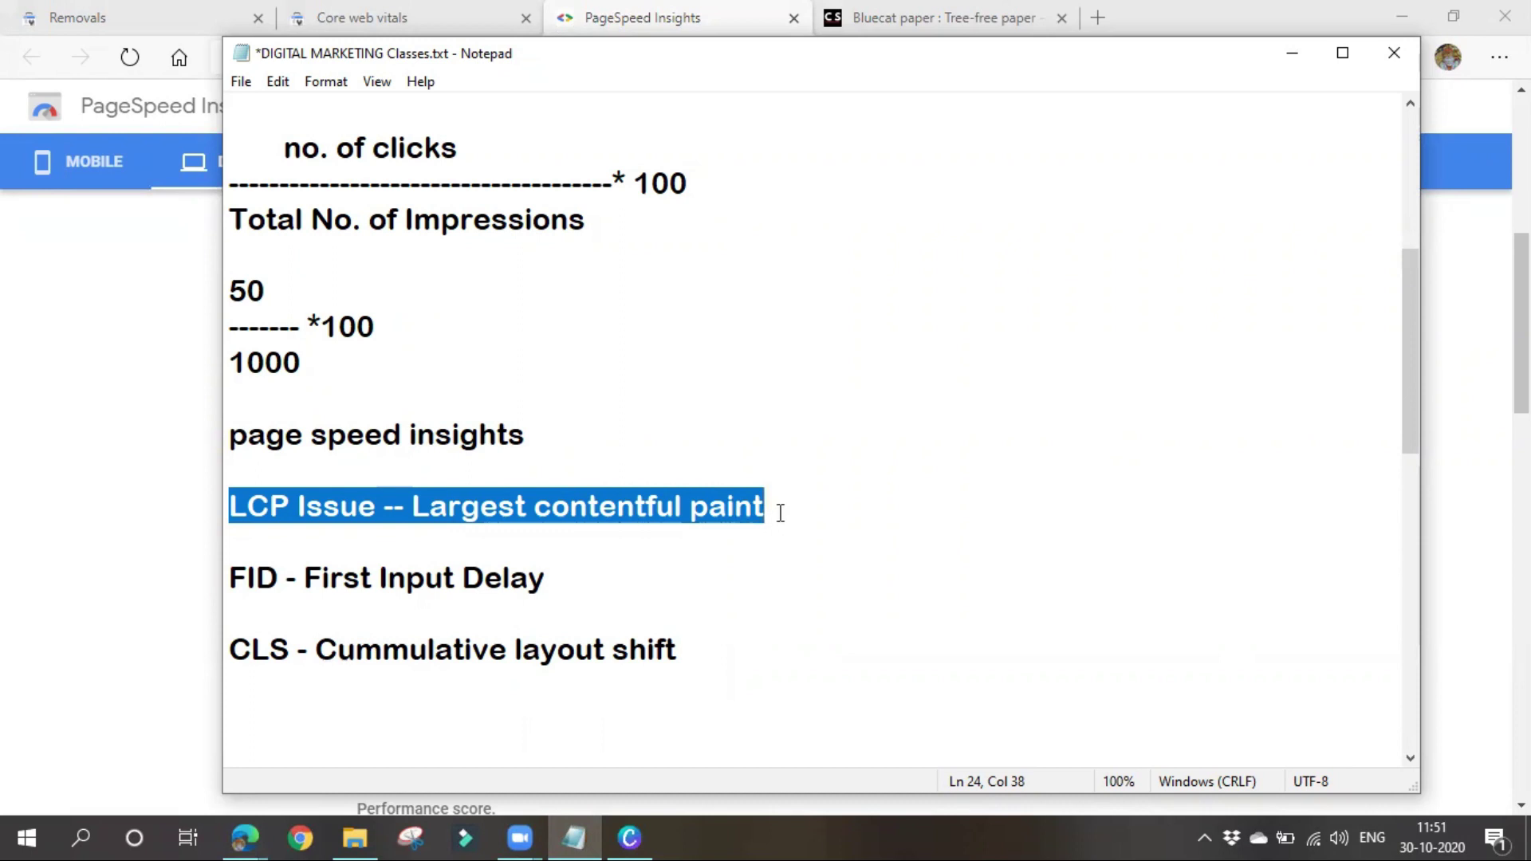
left_click(827, 499)
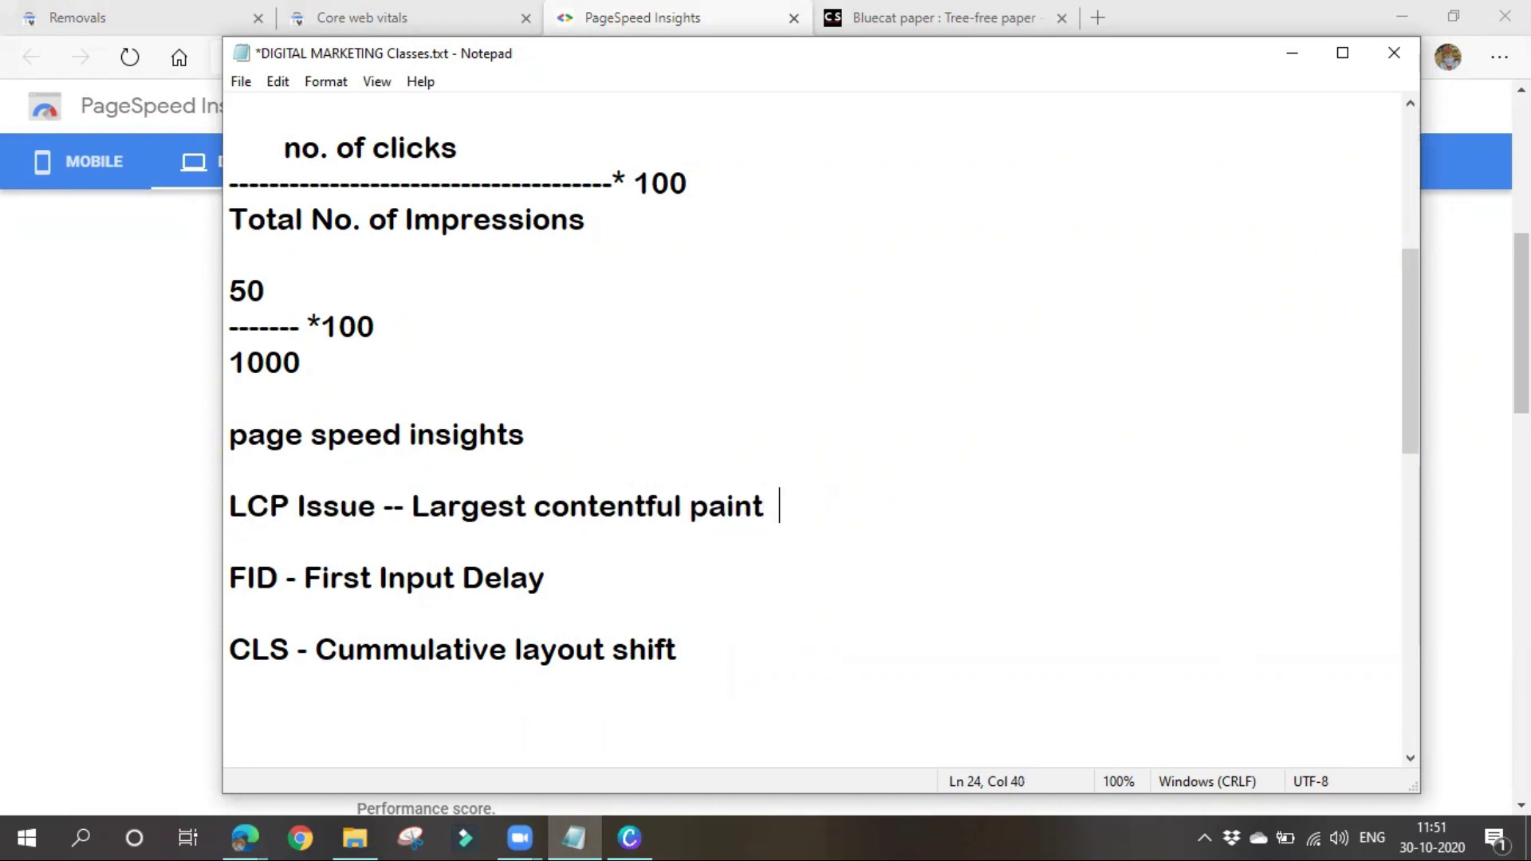
type("=====<2")
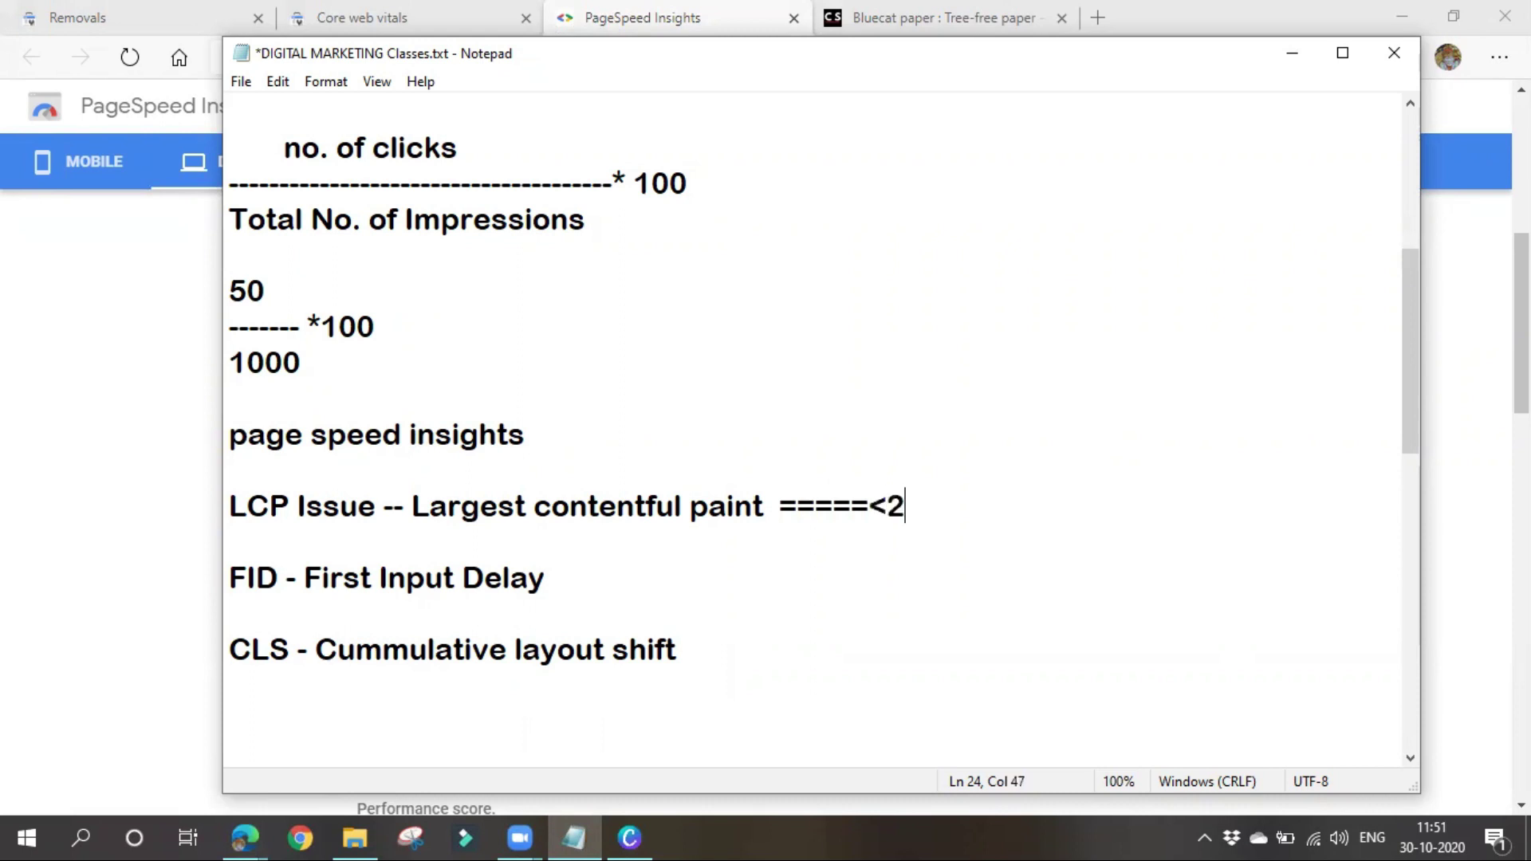
type(".5 sec")
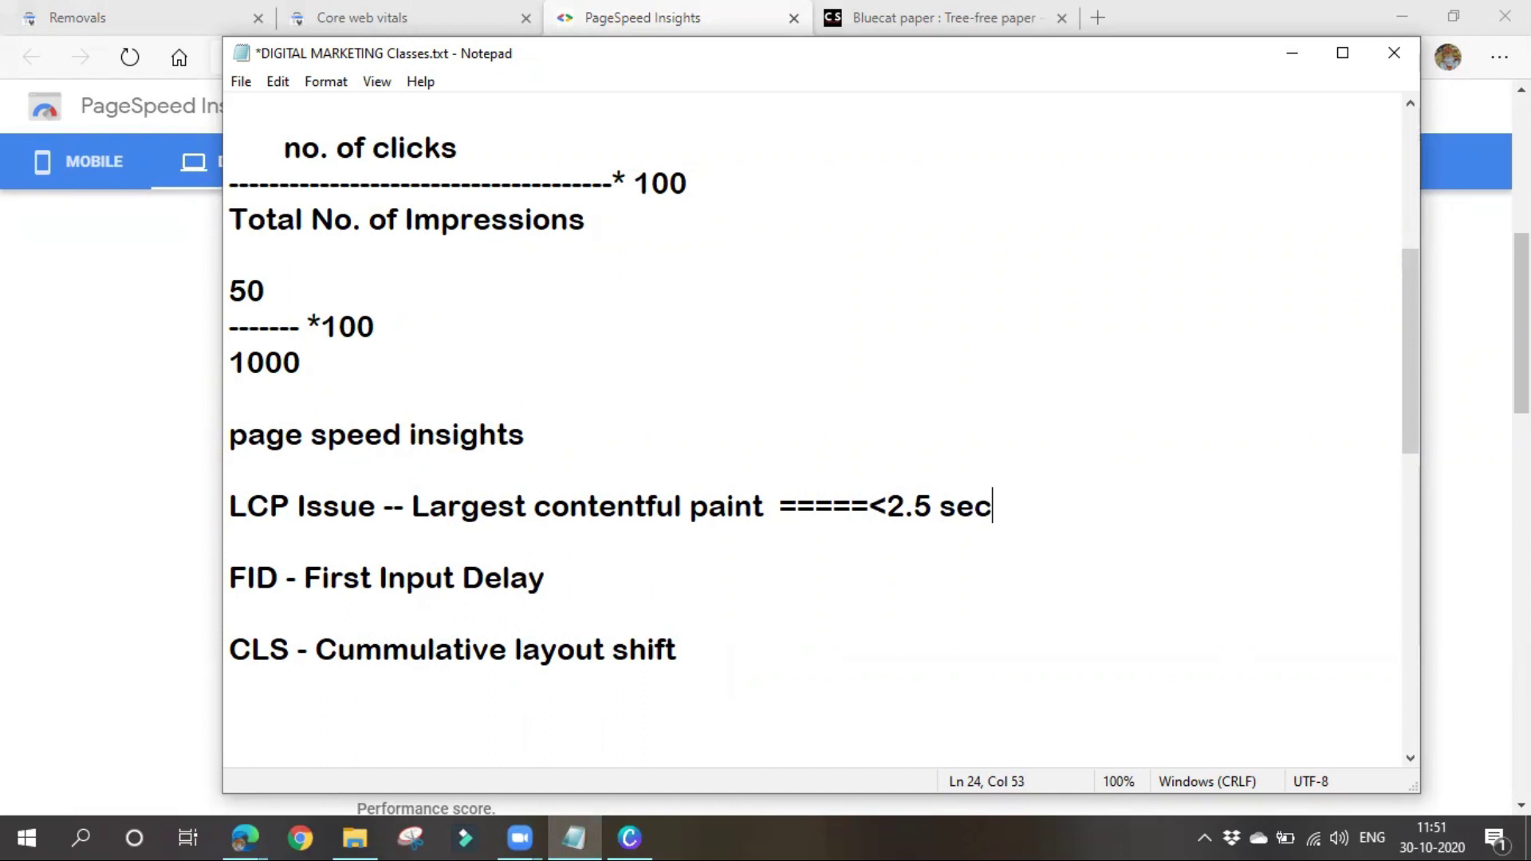
key("Return")
key("Tab")
key("Tab")
key("Tab")
key("Tab")
key("Tab")
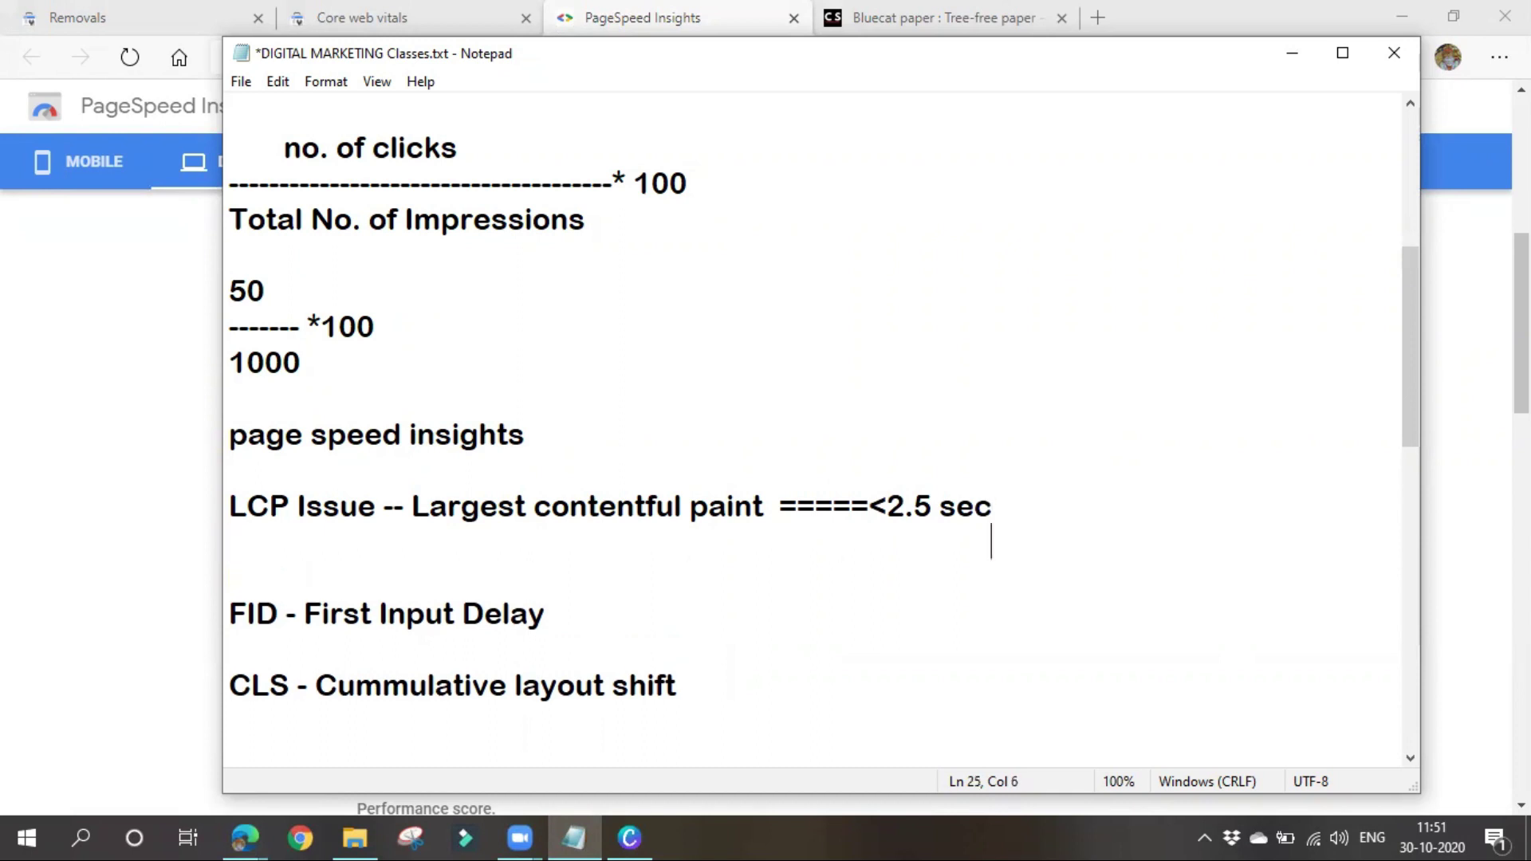
type(">4sec")
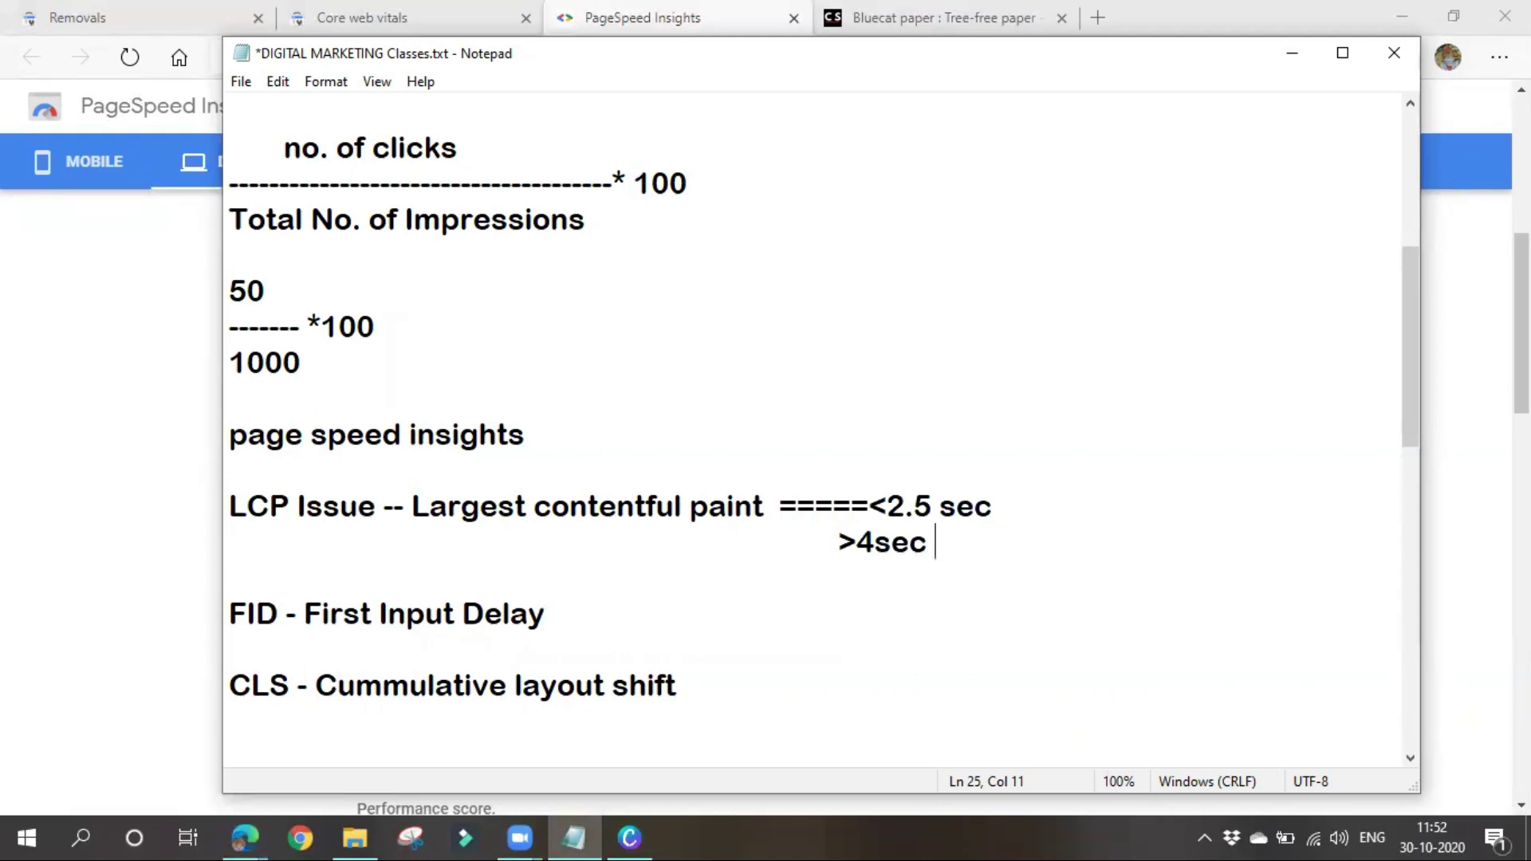
left_click(1290, 53)
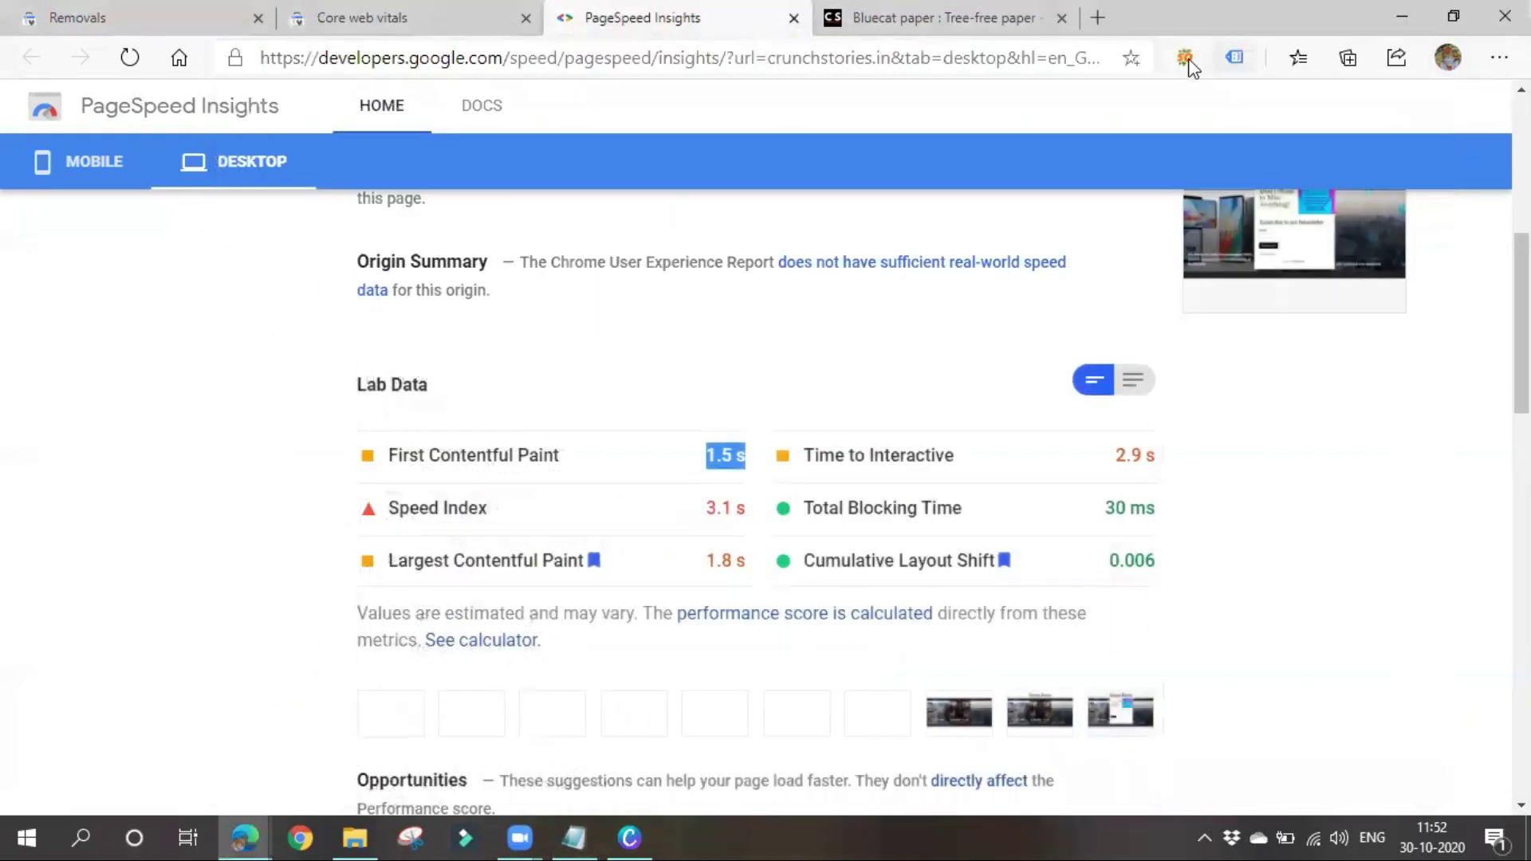
Switch between Notepad and the PageSpeed report to highlight the 1.8 s Largest Contentful Paint value
left_click(620, 420)
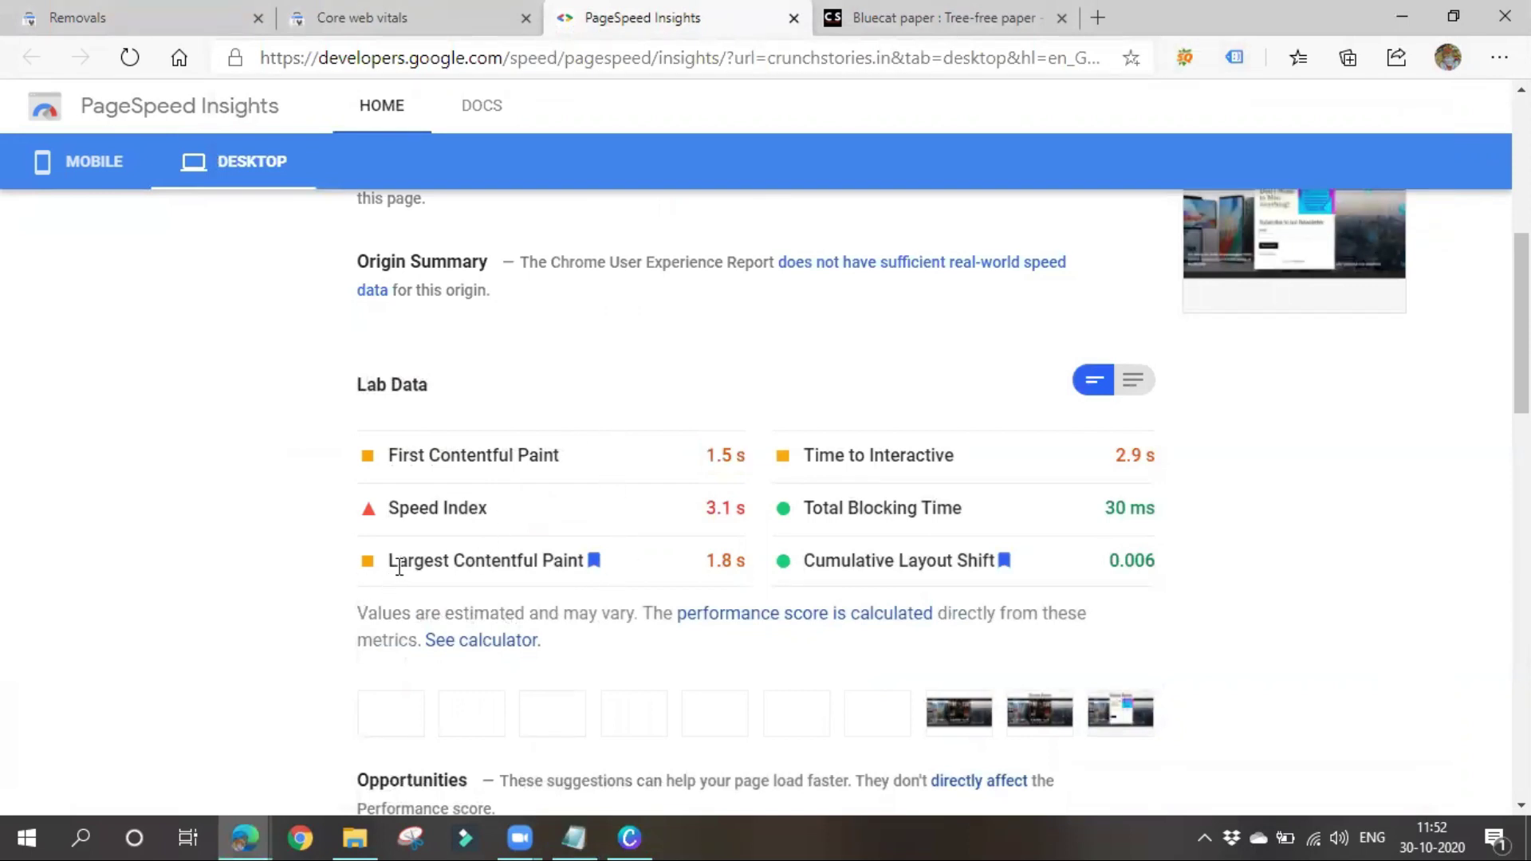
left_click(571, 836)
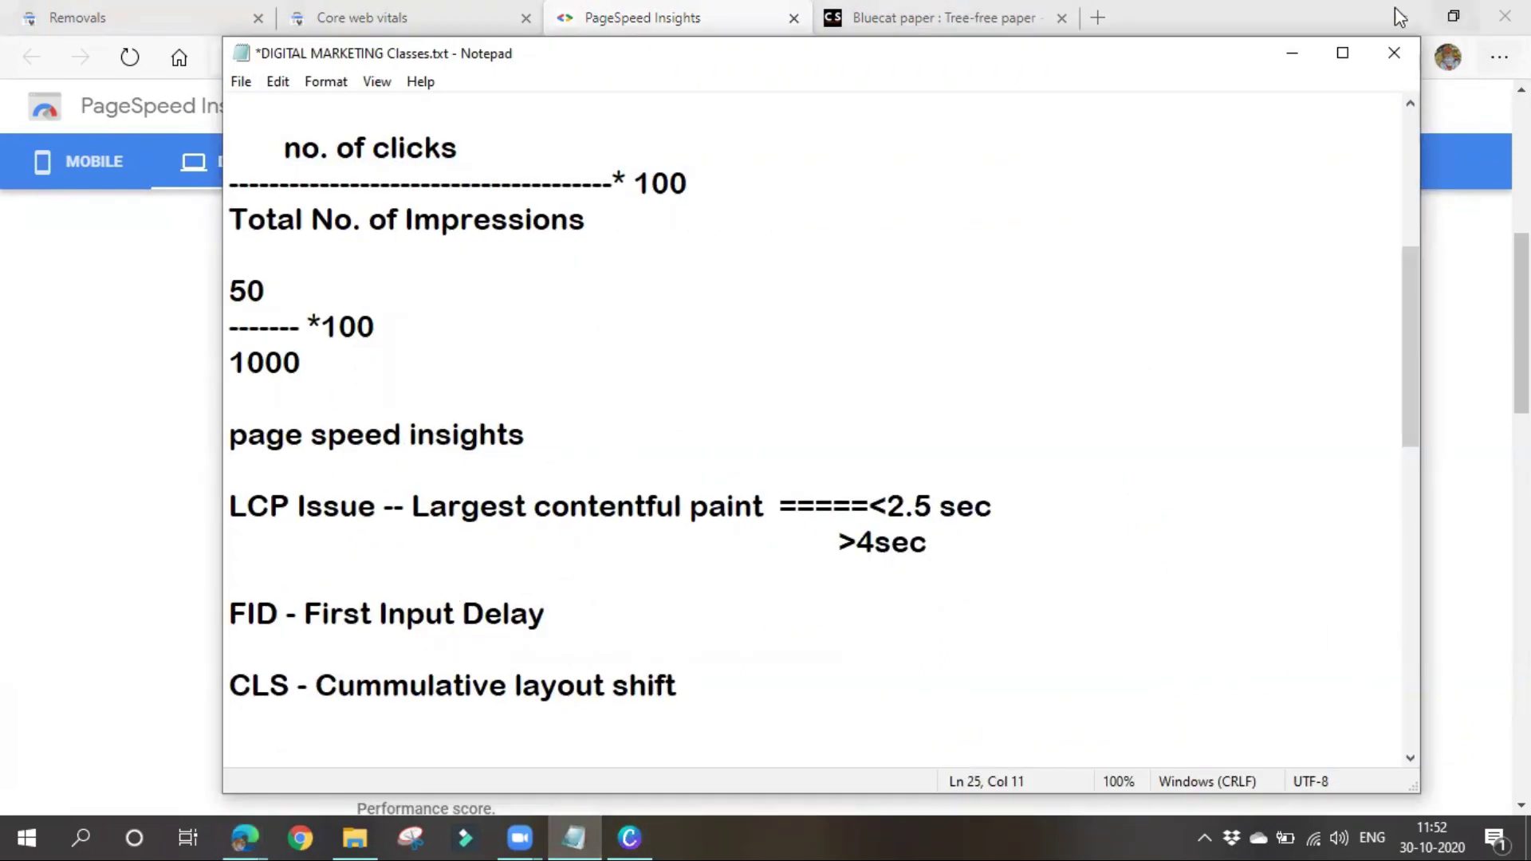
left_click(1288, 56)
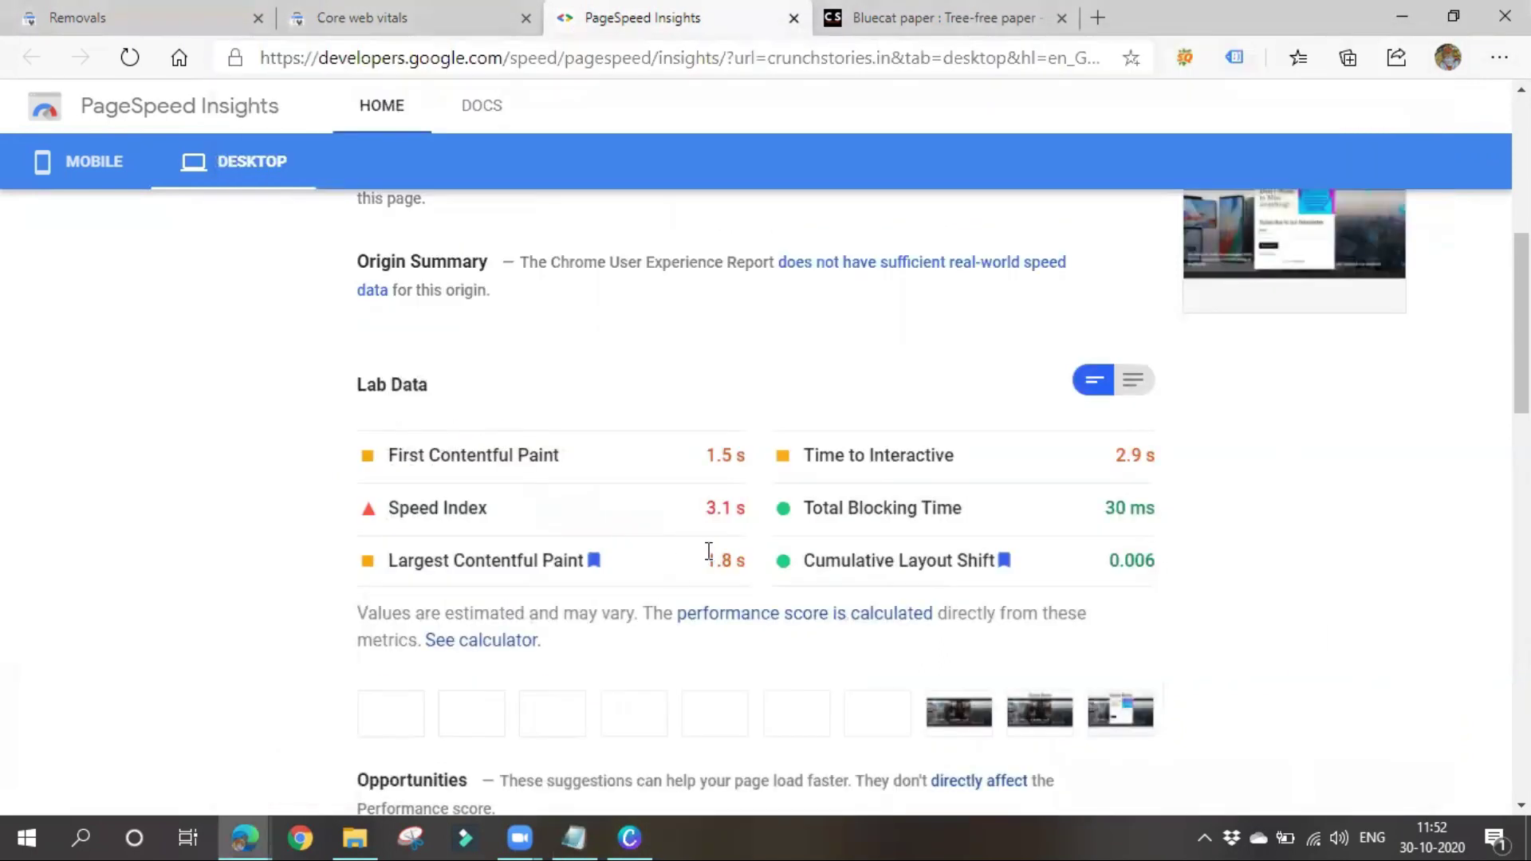
left_click_drag(709, 552, 776, 571)
left_click(691, 575)
left_click(574, 836)
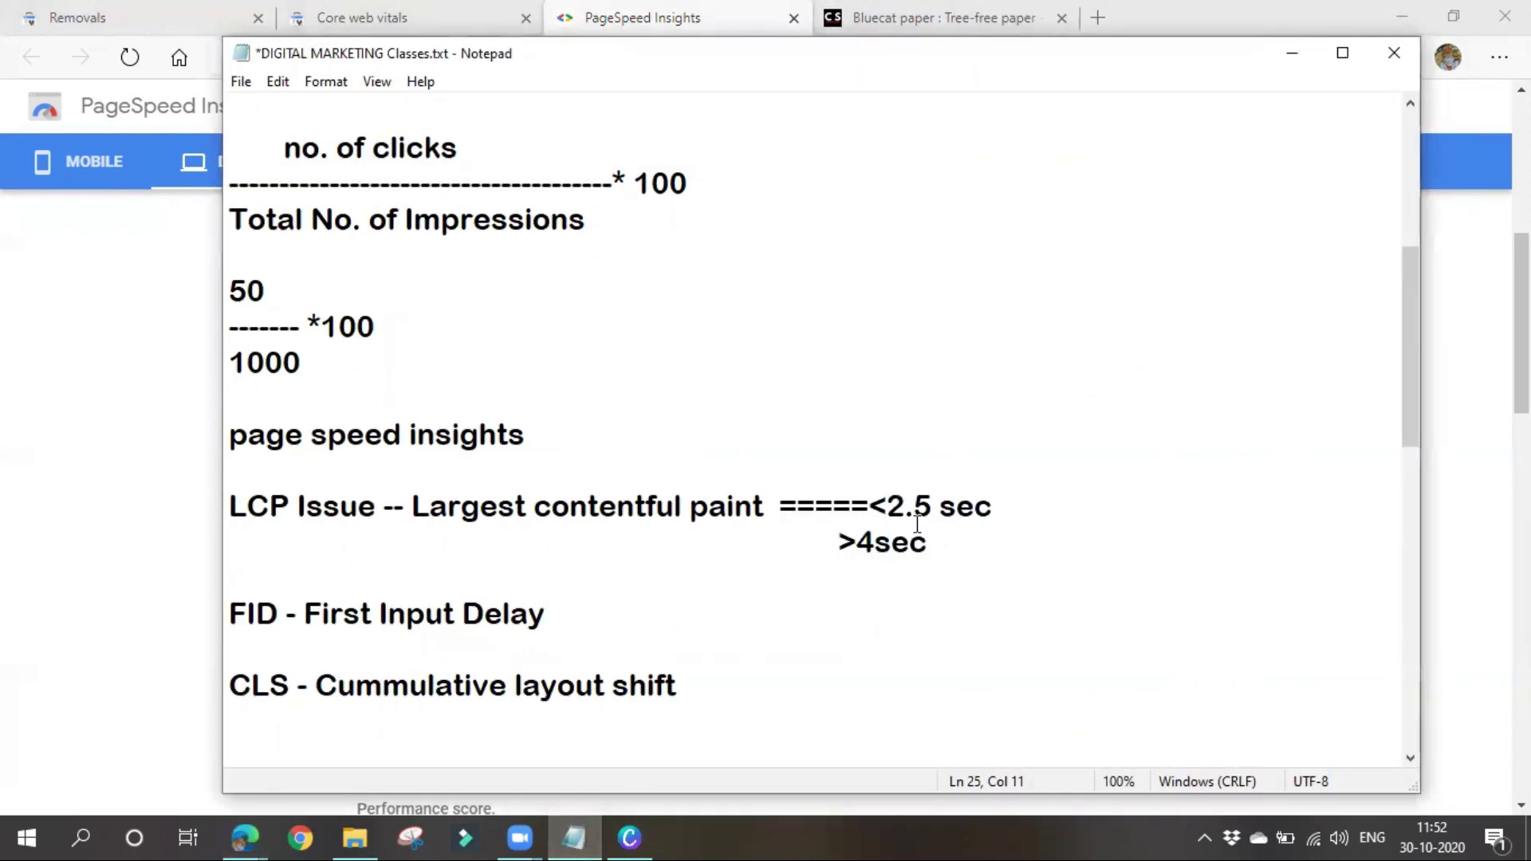
Compare the 2.5 sec LCP note with the 1.8 s lab value, then return to Notepad
left_click_drag(883, 506, 1029, 501)
left_click(1026, 542)
left_click(1291, 54)
left_click_drag(705, 561, 756, 579)
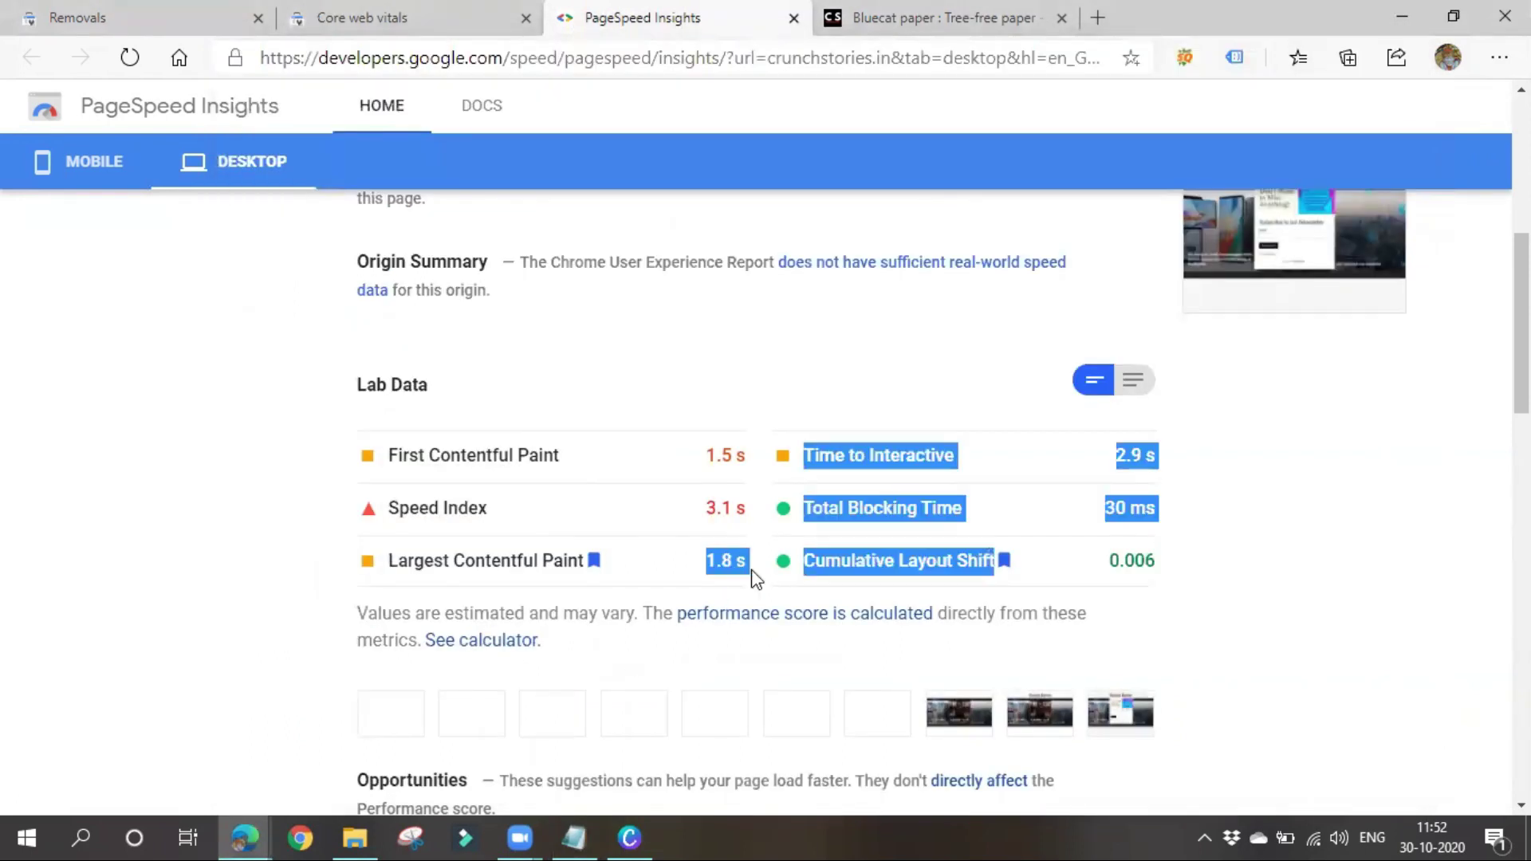
left_click(690, 567)
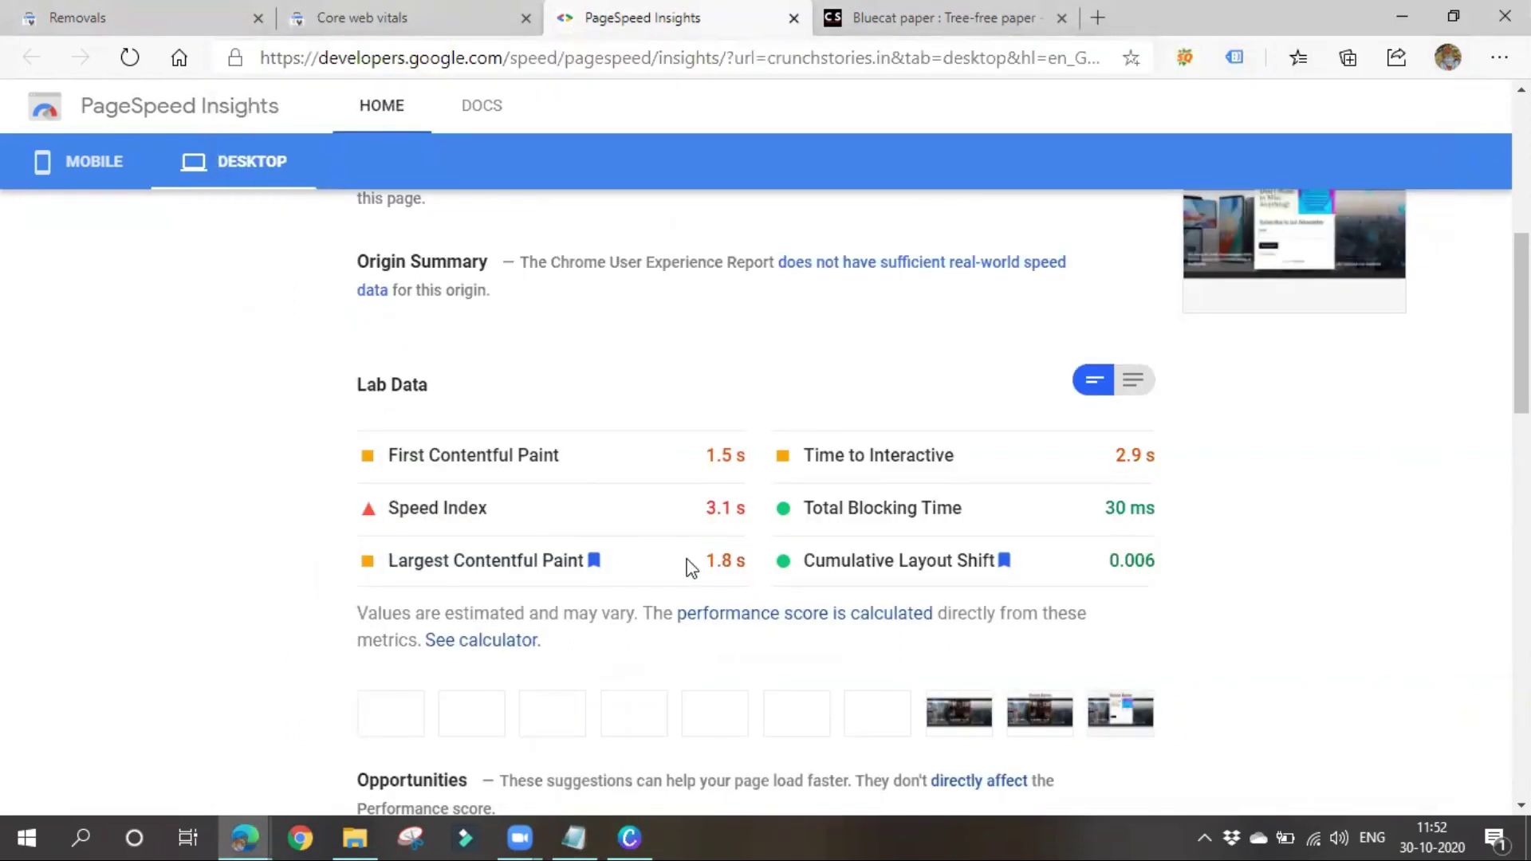
left_click(574, 838)
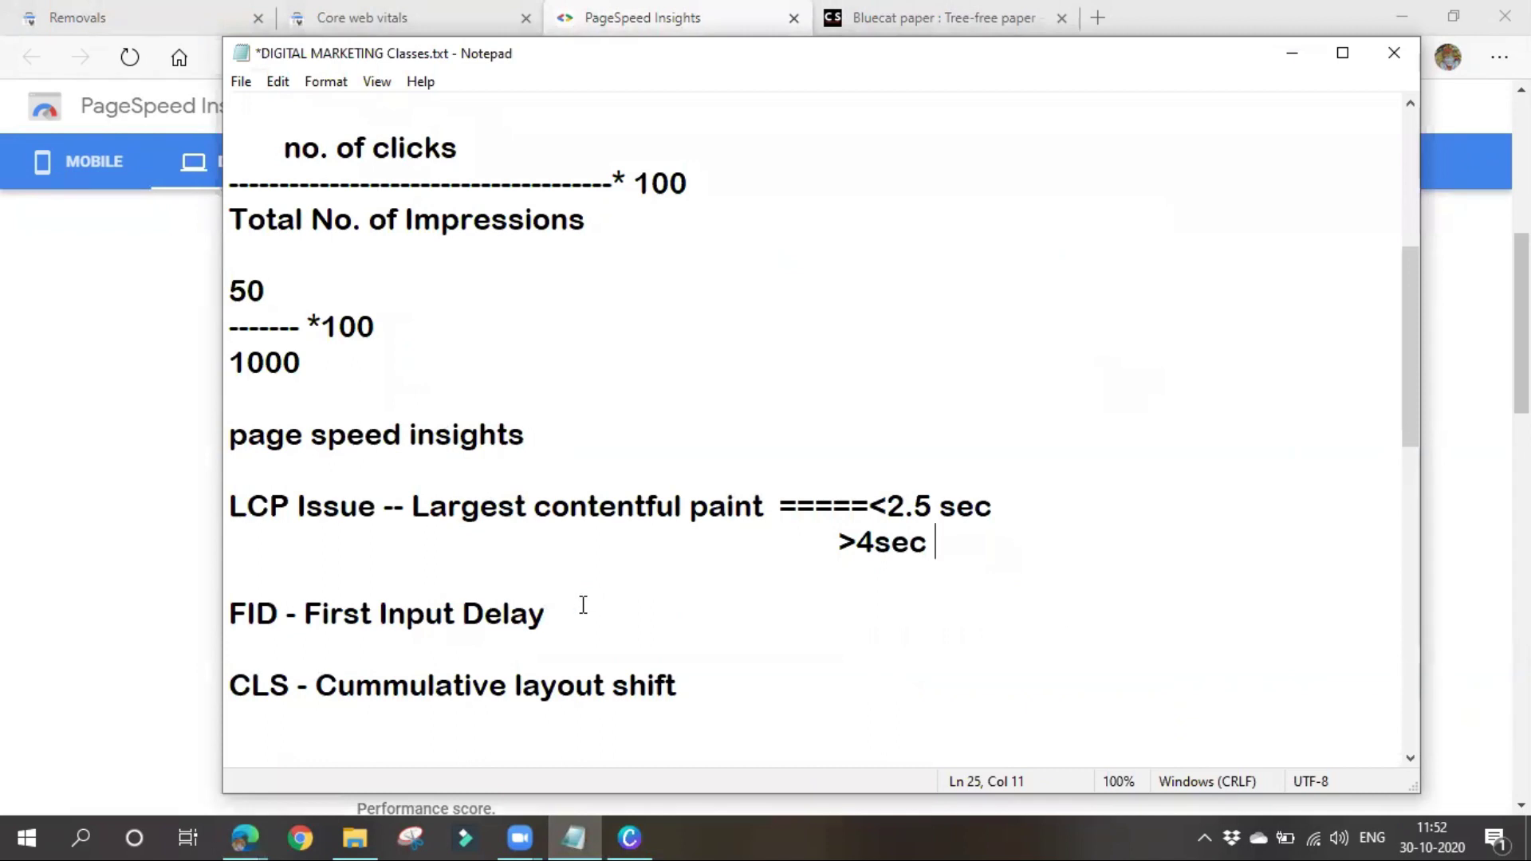
left_click(579, 624)
Append '-- page loading' after the 2.5 sec LCP threshold
left_click(1047, 481)
left_click(1046, 506)
type("--")
type(" pag")
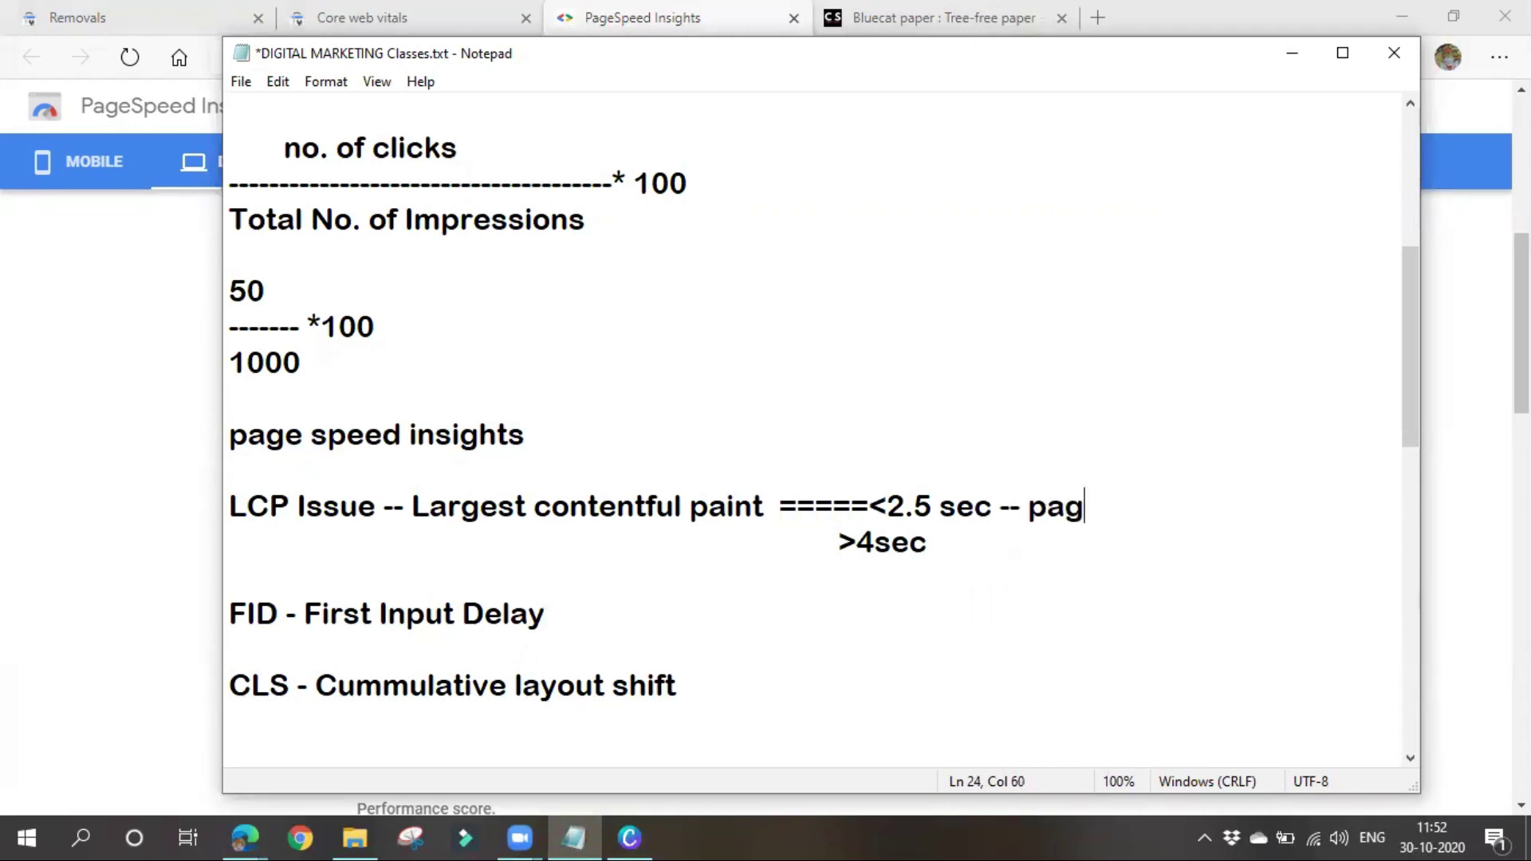
type("e load")
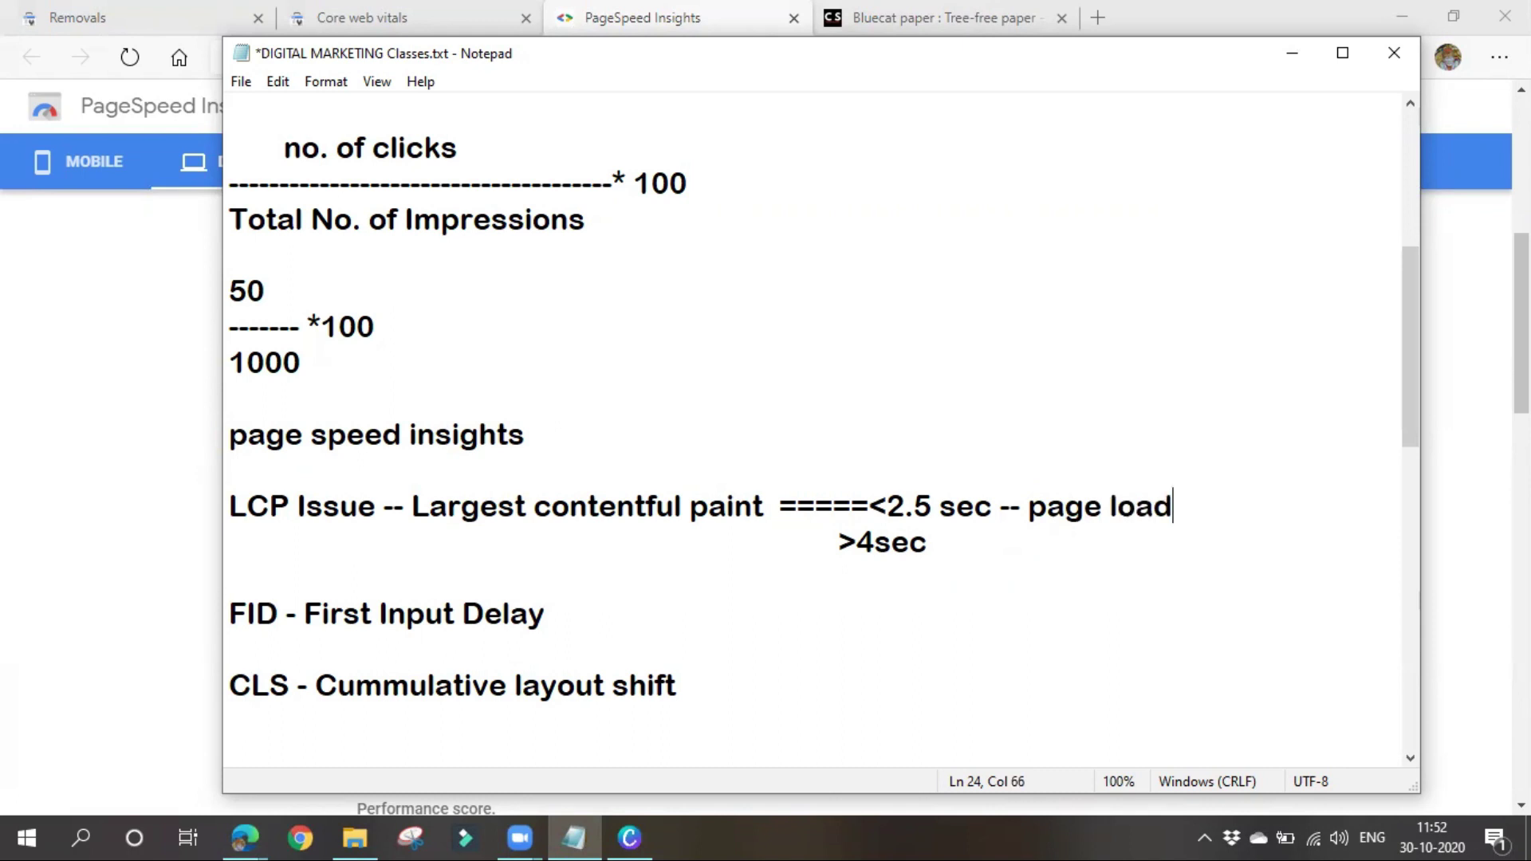
type("ing")
Append '-- user interaction' to the FID line, correcting the 'intercation' typo
left_click(589, 615)
type("-- user inter")
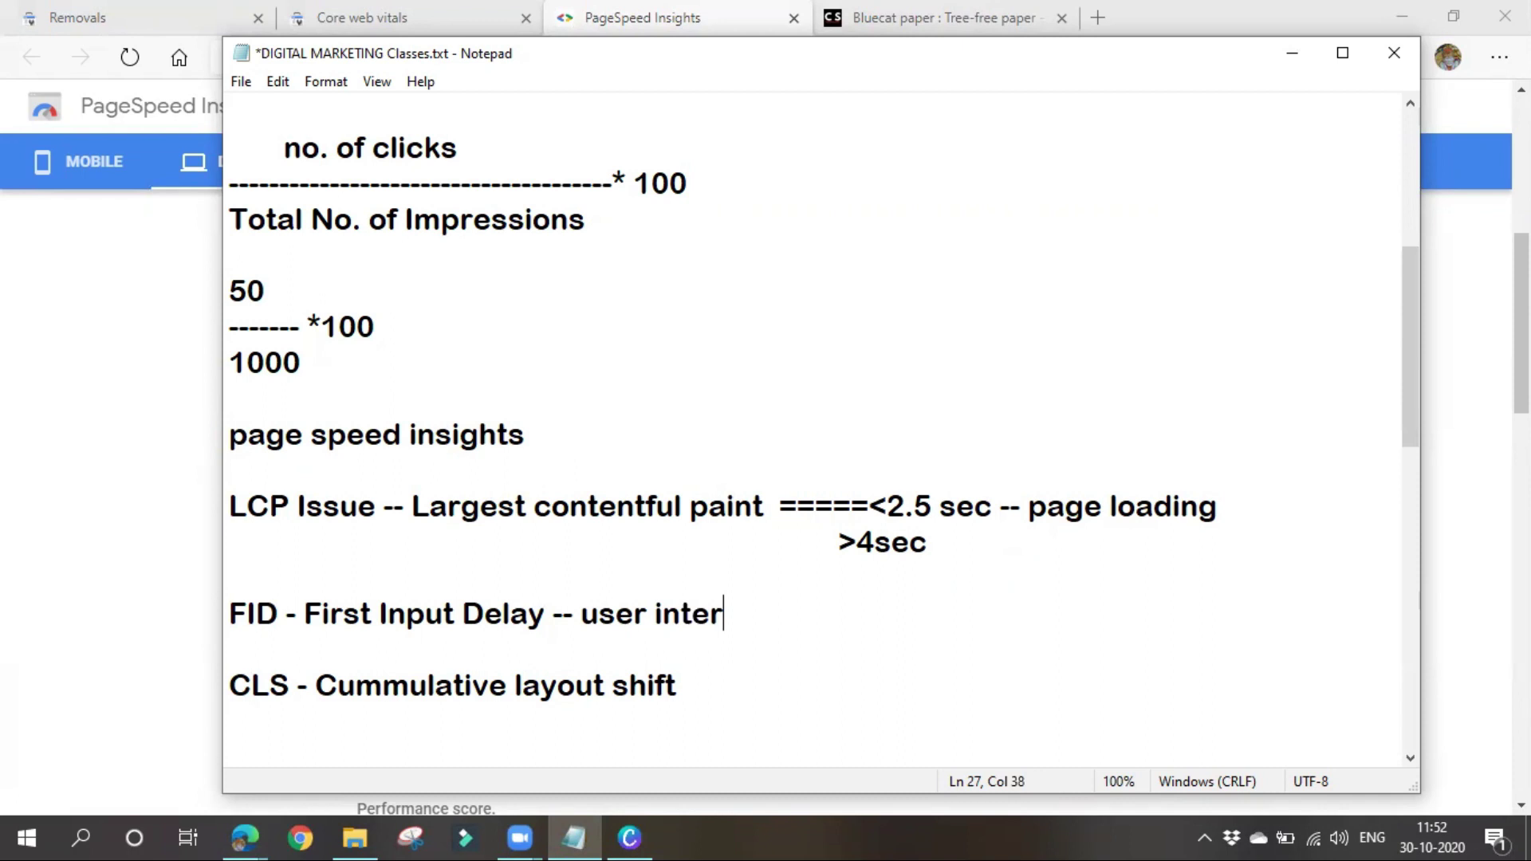
type("cation")
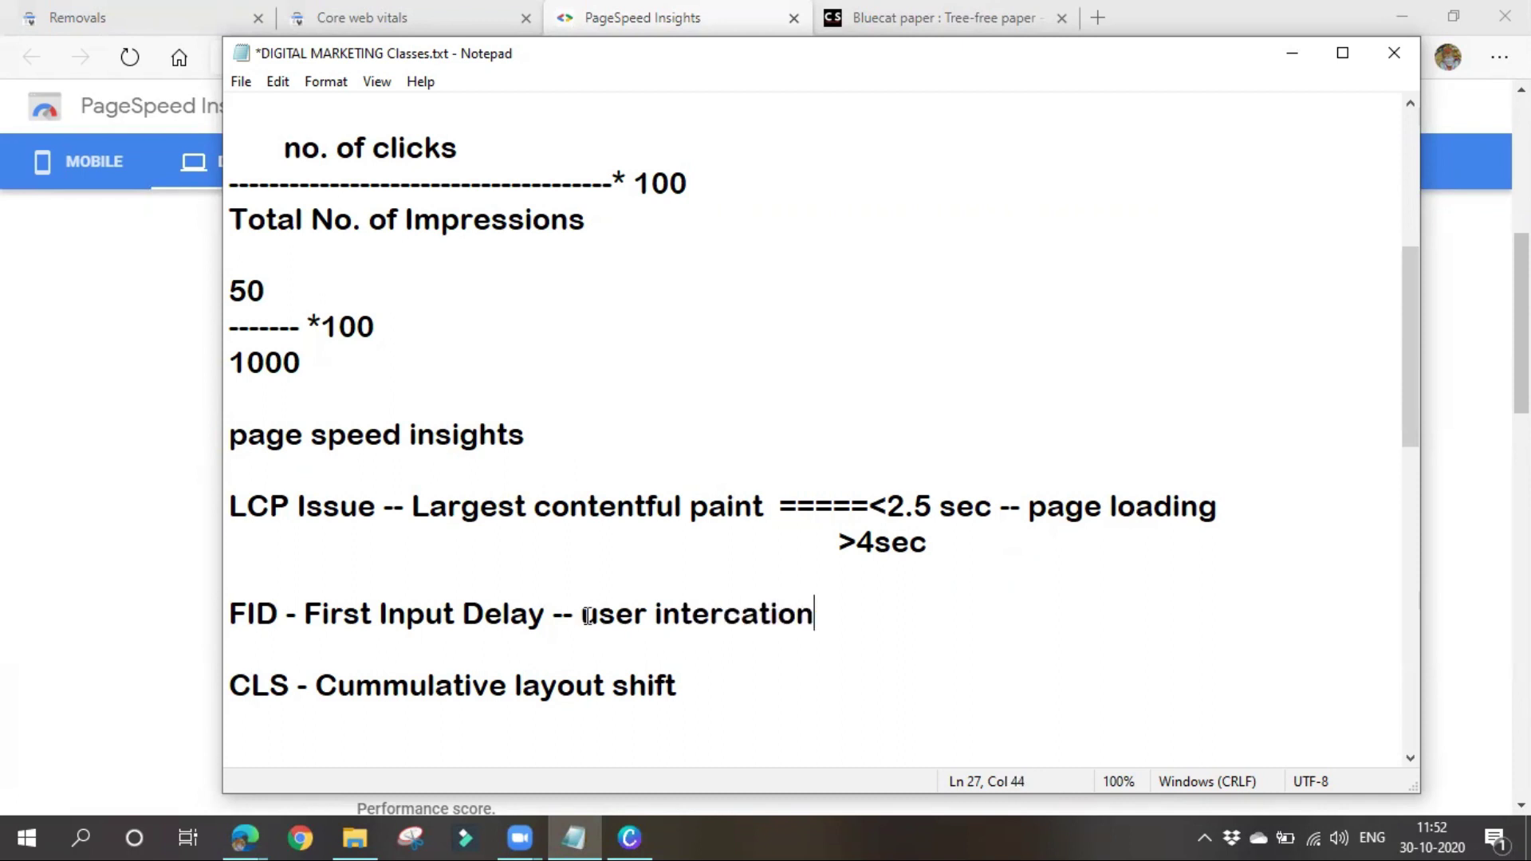
right_click(587, 616)
left_click(738, 646)
left_click(750, 616)
key("BackSpace")
right_click(750, 621)
left_click(750, 647)
left_click(744, 618)
type("c")
Add '--- 100 msec' to the end of the FID line
key("Right")
key("Right")
key("Right")
key("Right")
key("Right")
key("BackSpace")
type("-")
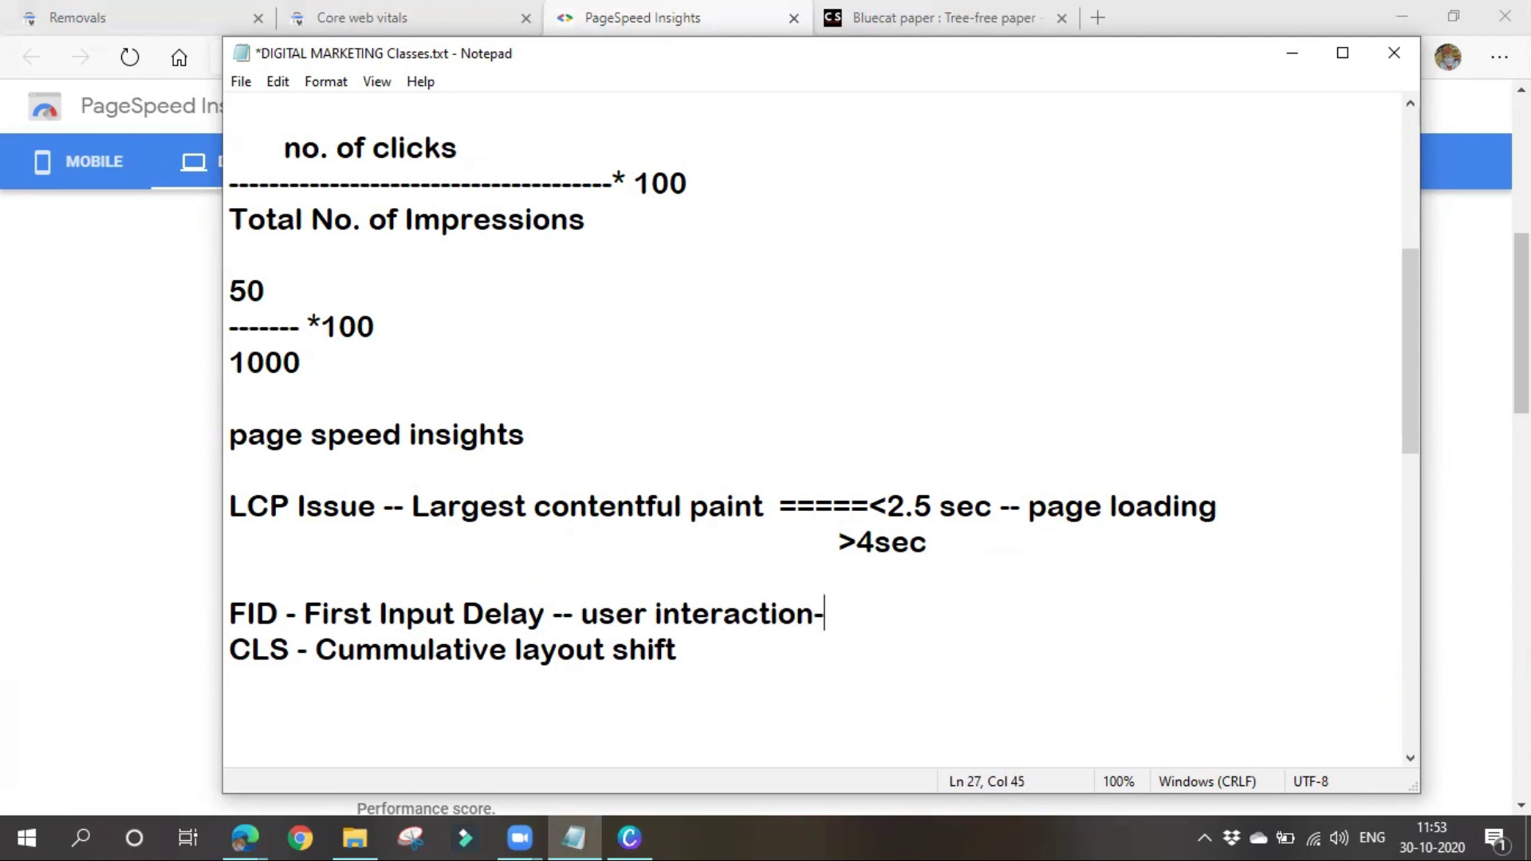
type("-- 100 md")
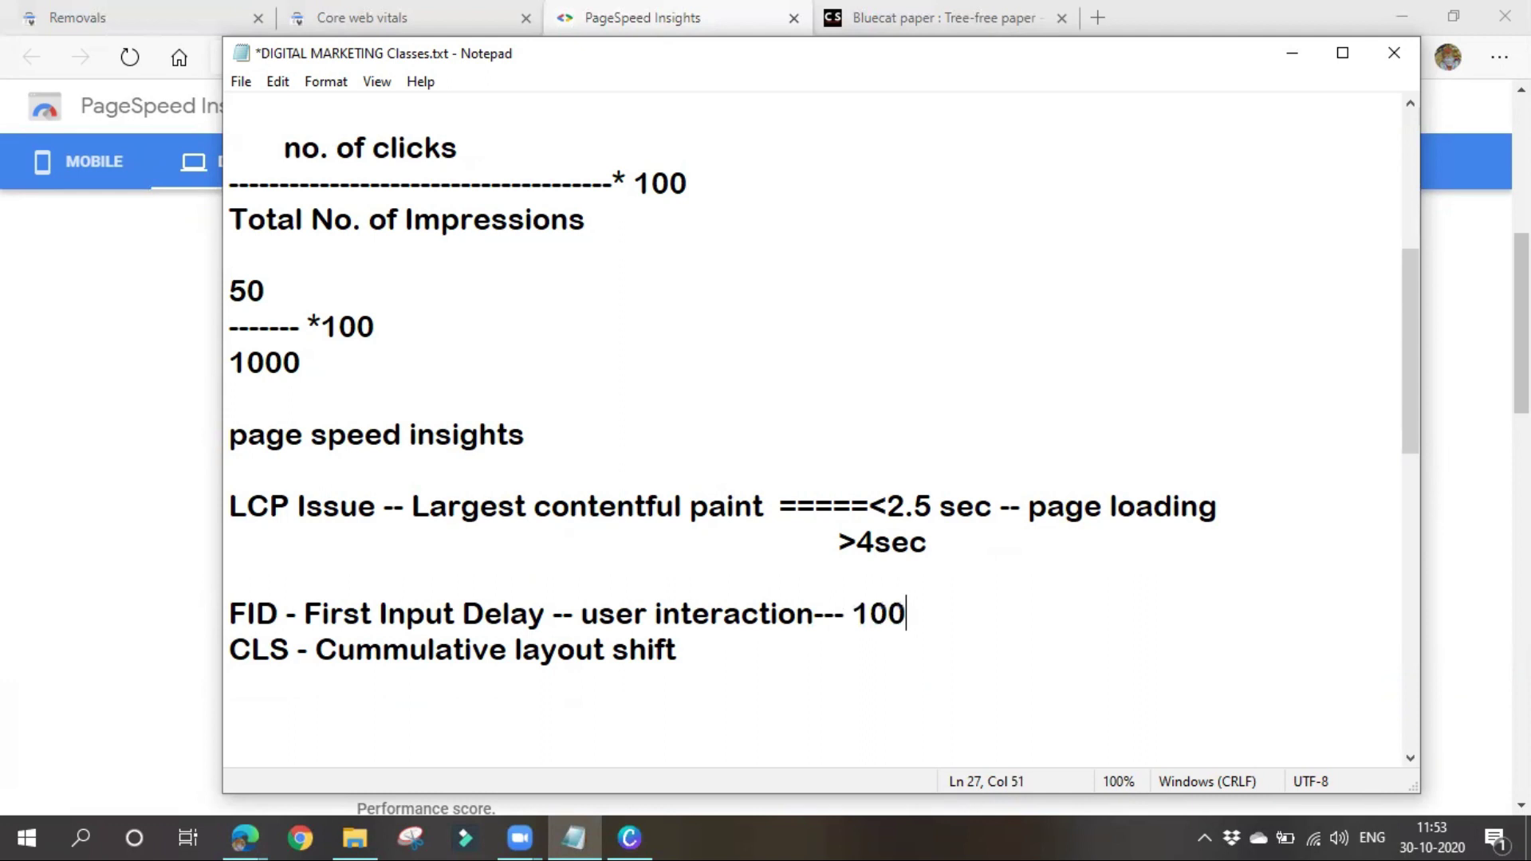
key("BackSpace")
type("sec")
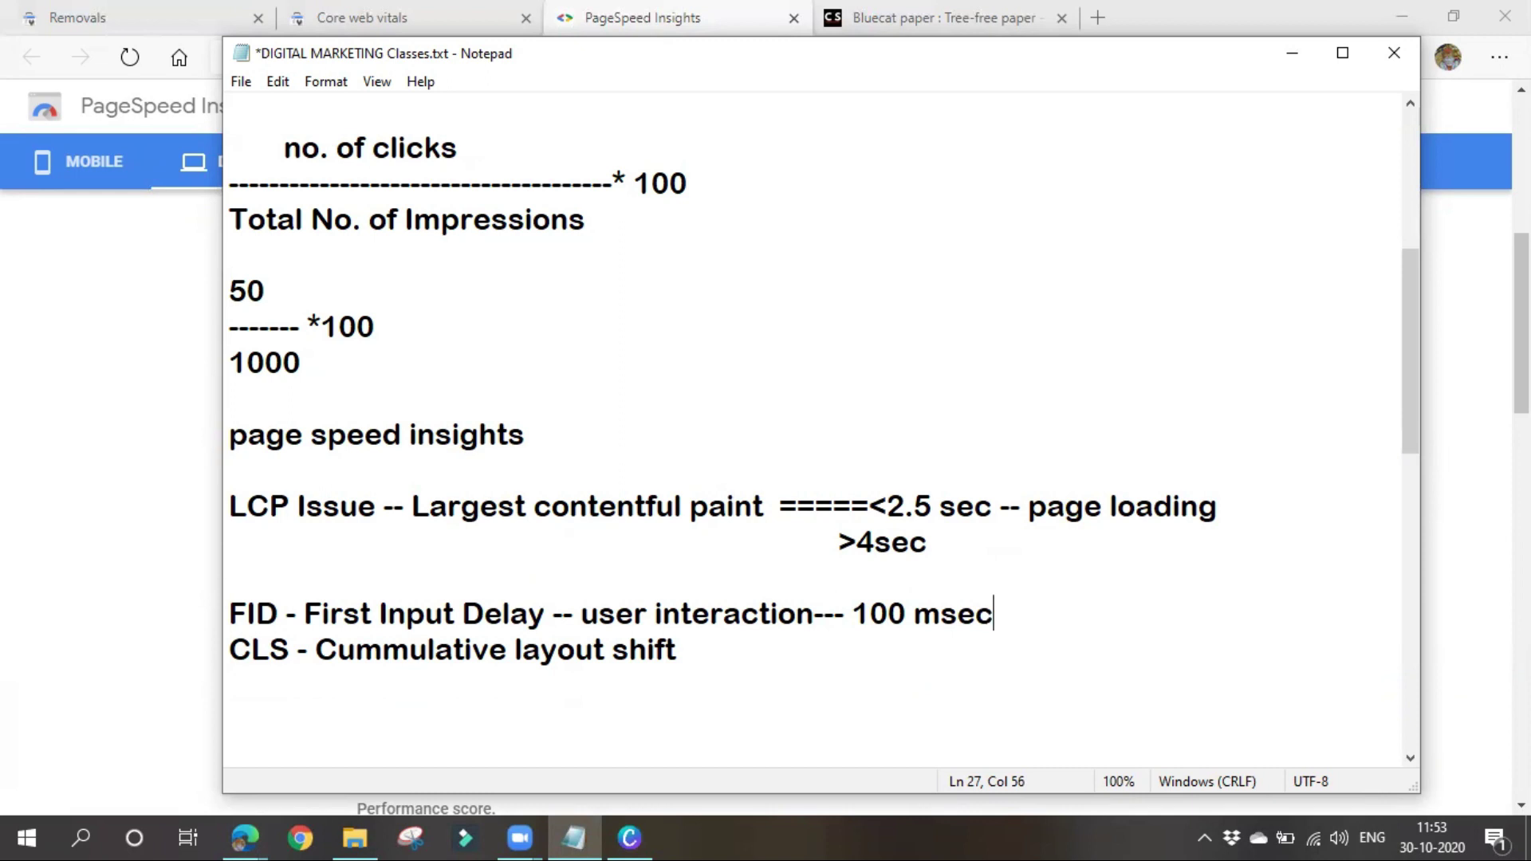
Insert a blank line before CLS and begin its note '-- visual stability'
key("Return")
key("Right")
key("Right")
key("Right")
key("Right")
key("Right")
key("Right")
key("Right")
key("Right")
key("Right")
key("Right")
key("Right")
key("Right")
key("Right")
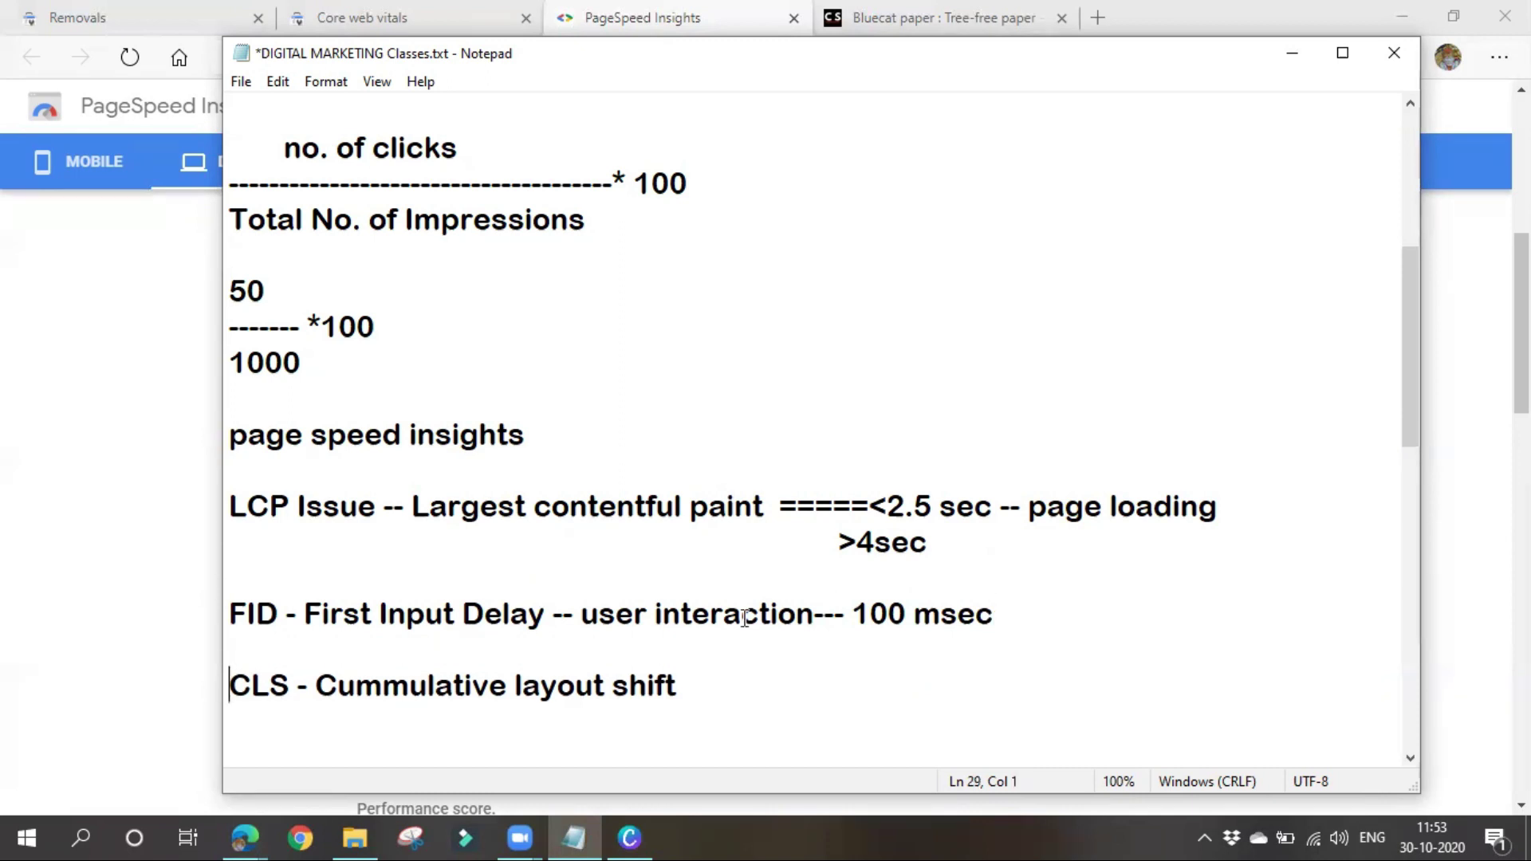
key("Right")
key("Right")
key("Right")
key("Right")
key("Right")
key("Right")
key("Right")
key("Right")
key("Right")
key("Right")
key("Right")
key("Right")
key("Right")
key("Right")
key("Right")
key("Right")
key("Right")
key("Right")
type("-- visual ")
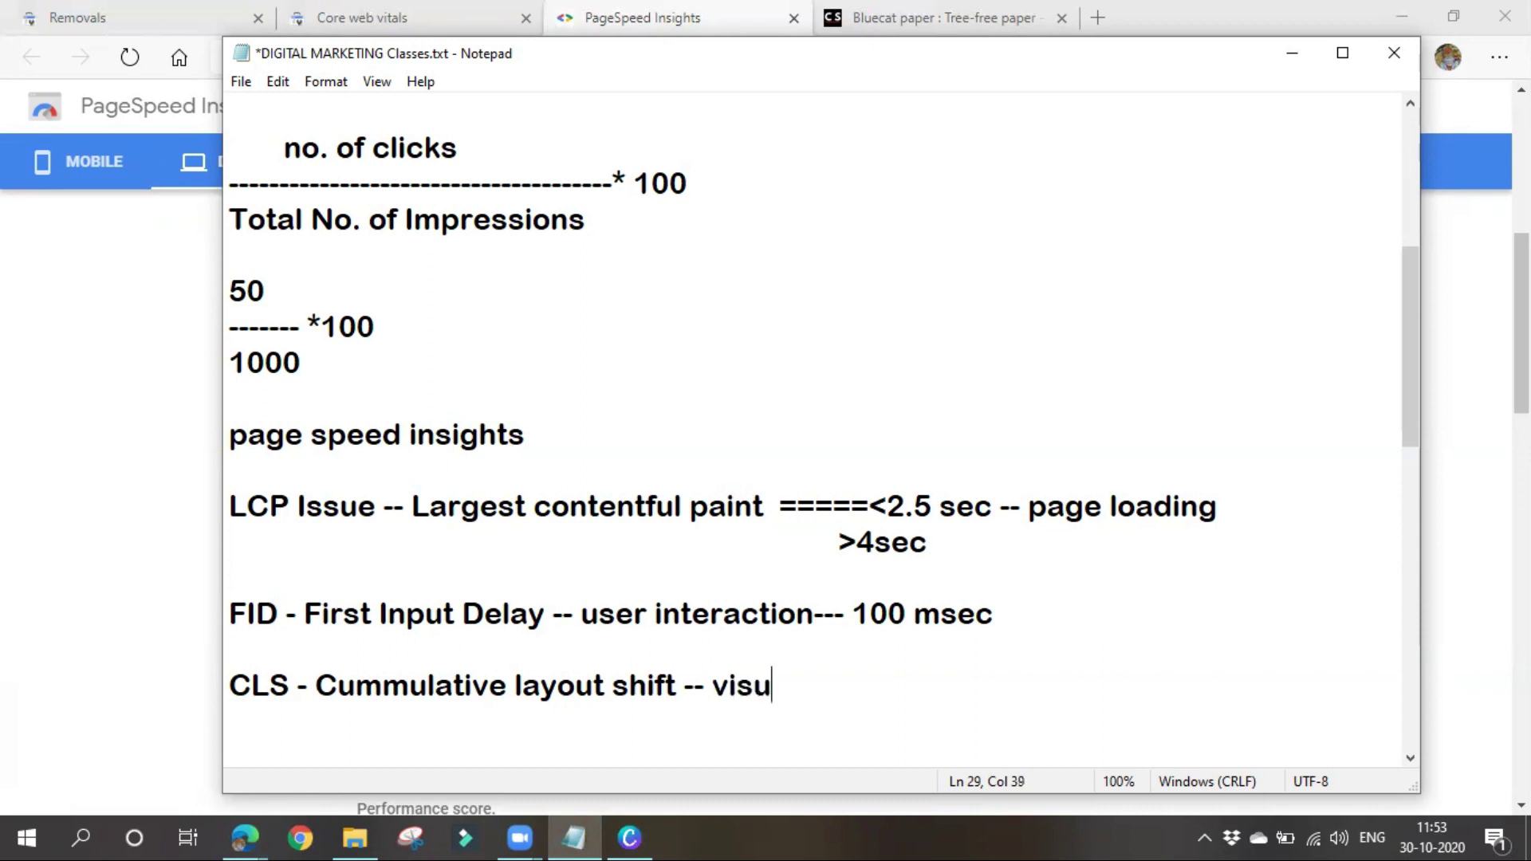
type("sta")
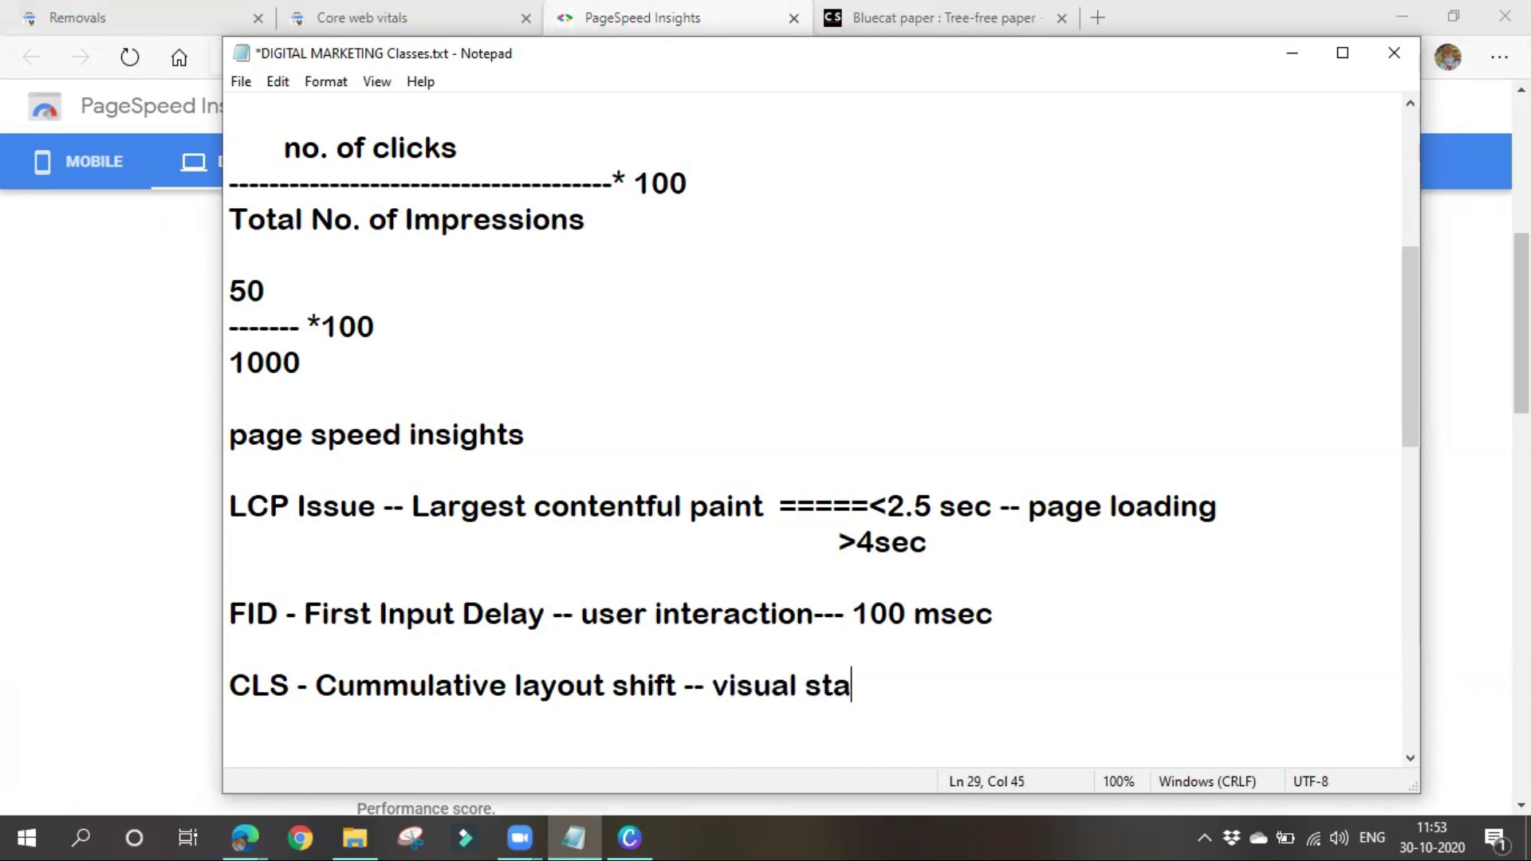
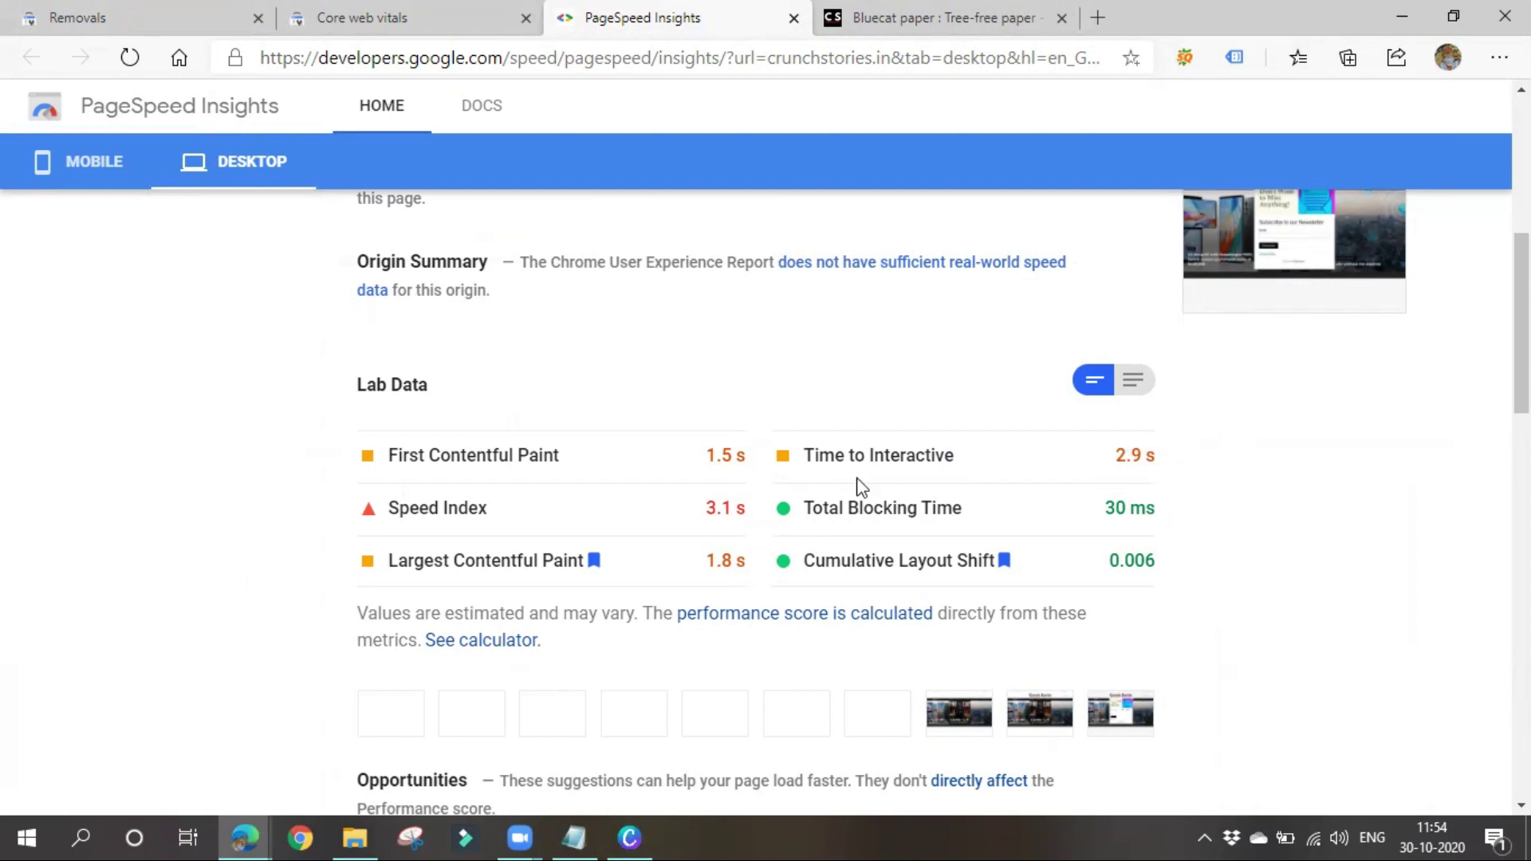
Highlight the desktop lab metric values for crunchstories.in, whose performance score is 72
left_click_drag(666, 524, 1241, 513)
left_click(1193, 564)
left_click(265, 520)
Switch the PageSpeed Insights report to the mobile results, which score 40
scroll(369, 603, "up", 7)
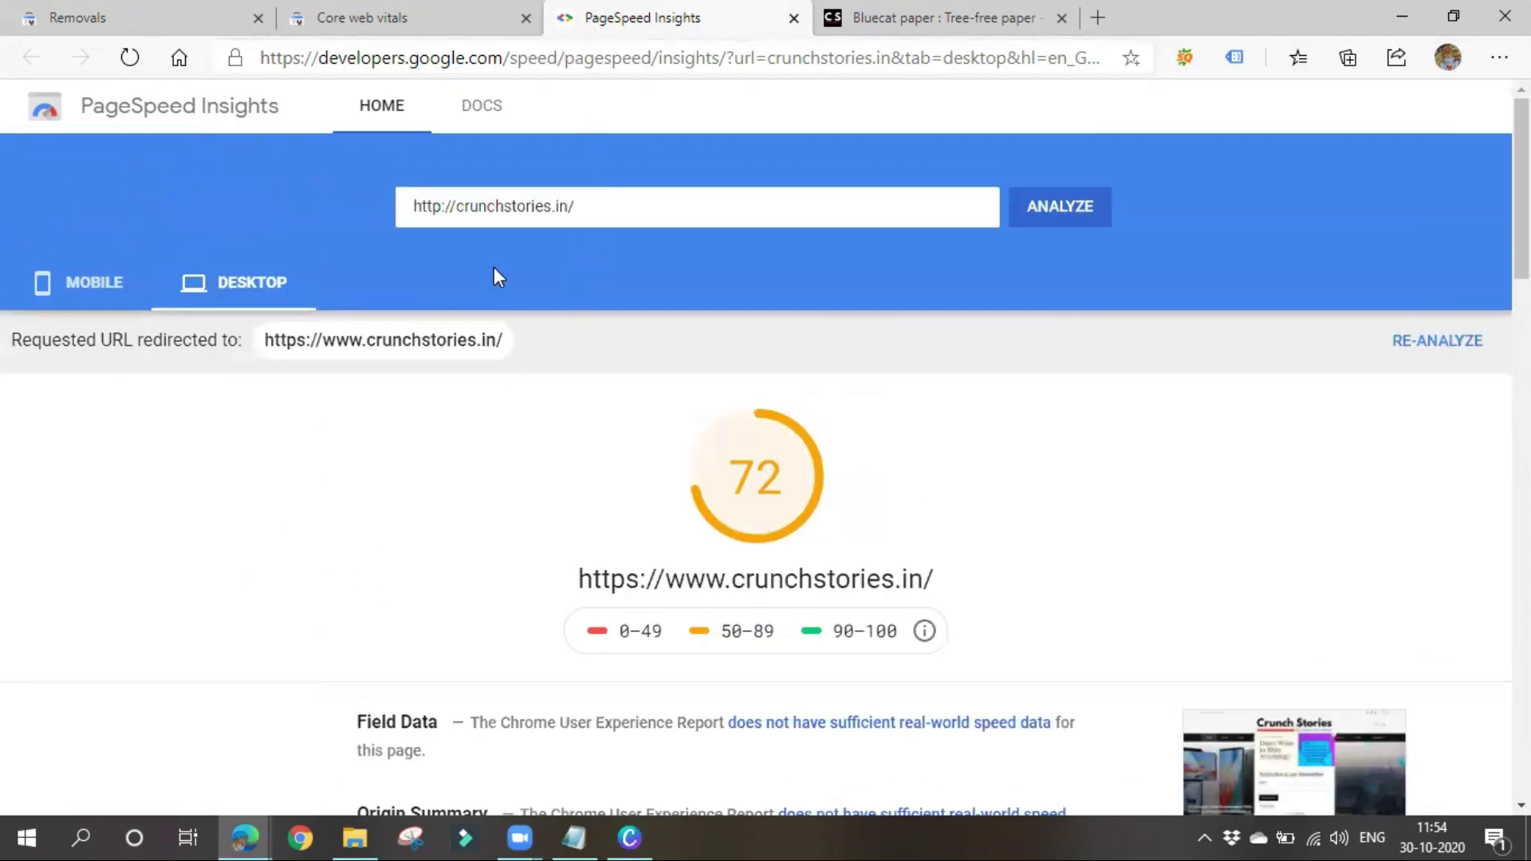
left_click(601, 205)
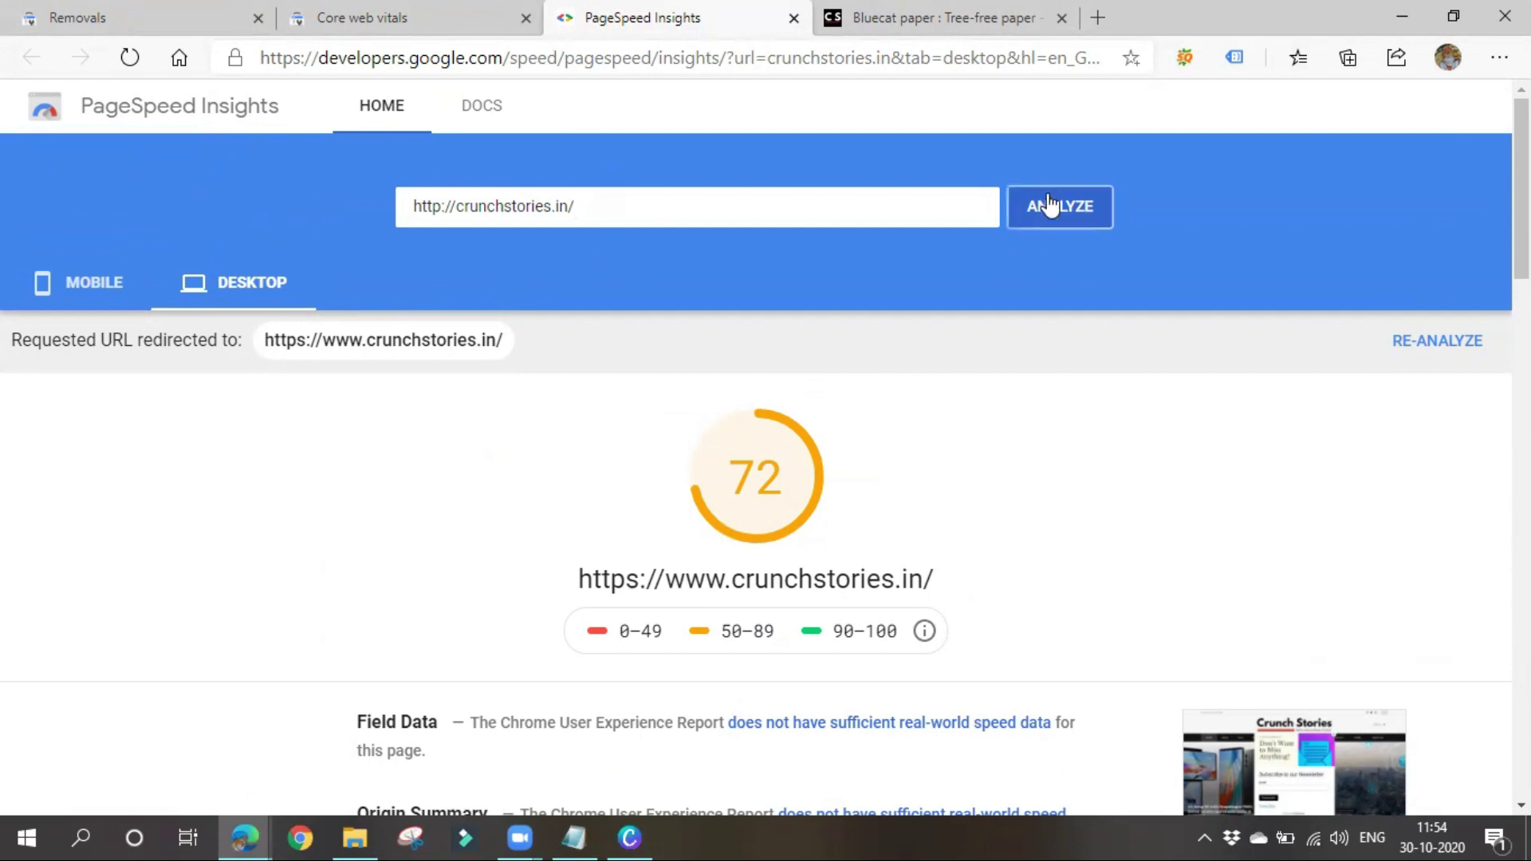
scroll(717, 673, "down", 8)
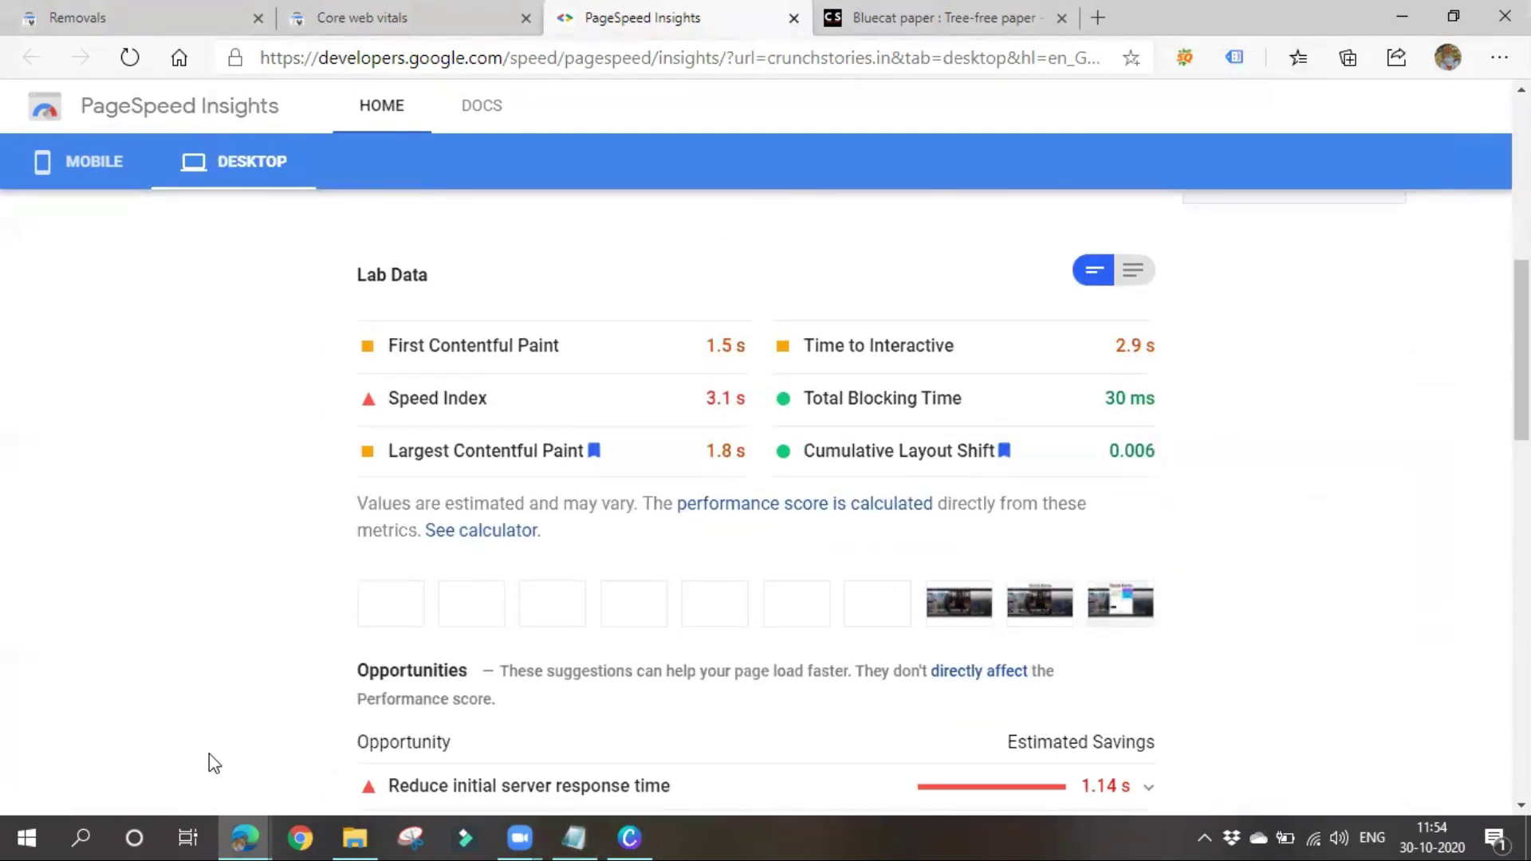
scroll(199, 586, "up", 8)
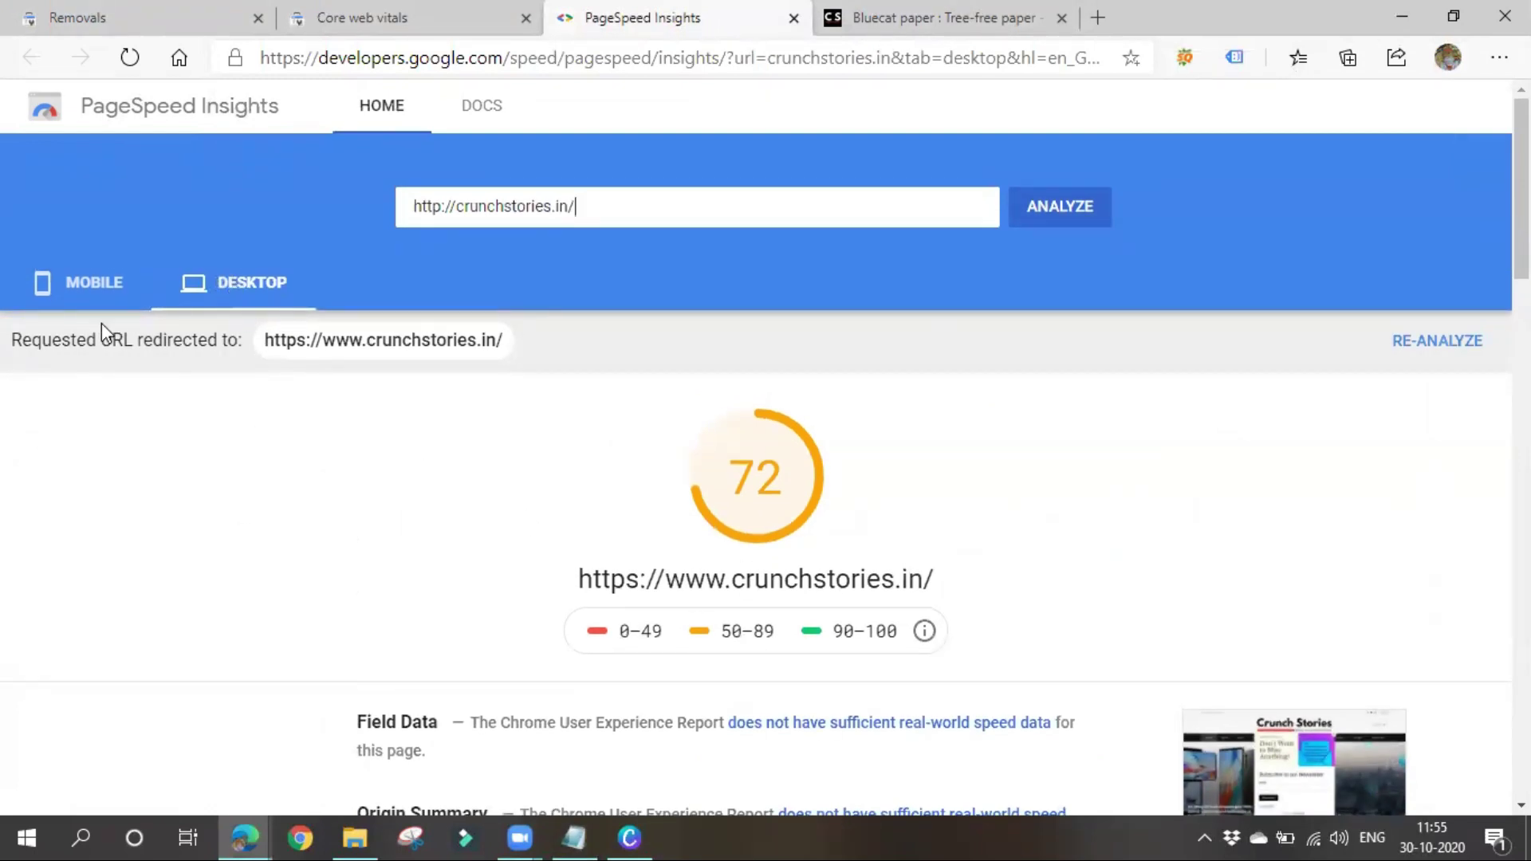
left_click(90, 295)
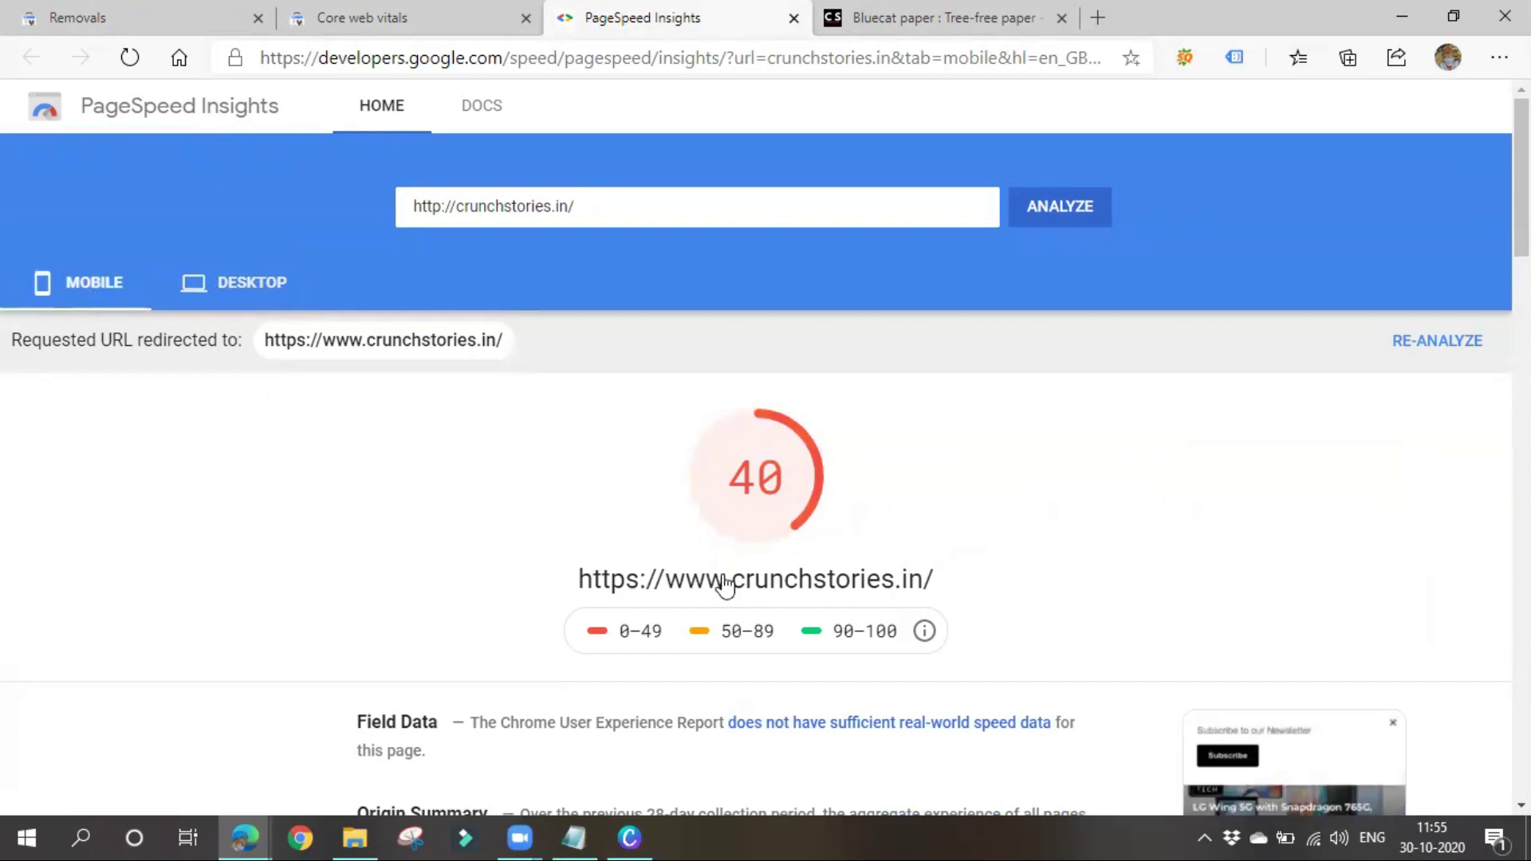
scroll(646, 518, "down", 1)
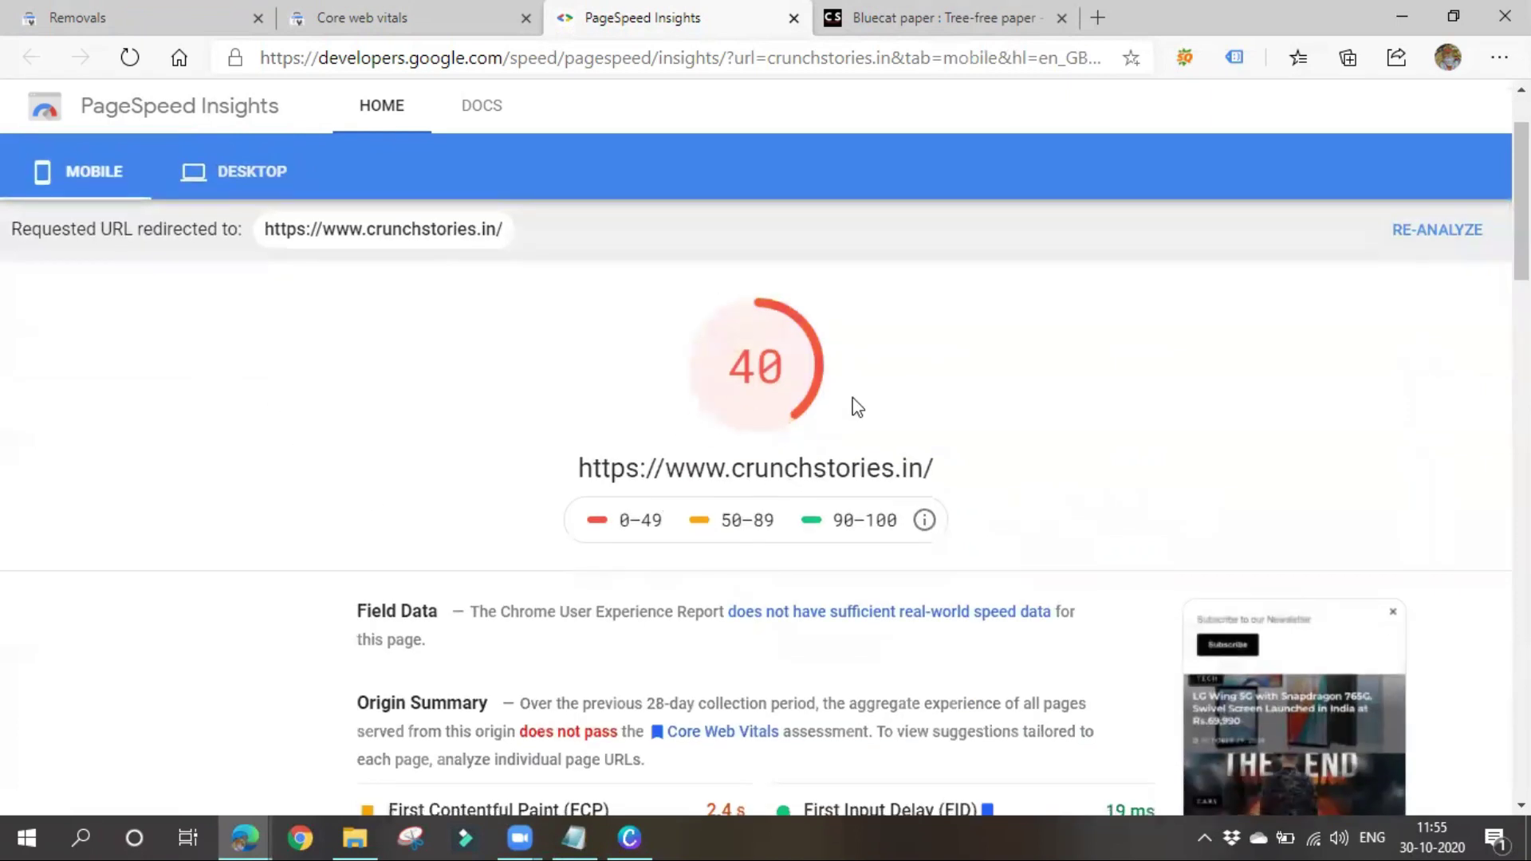
scroll(649, 411, "down", 3)
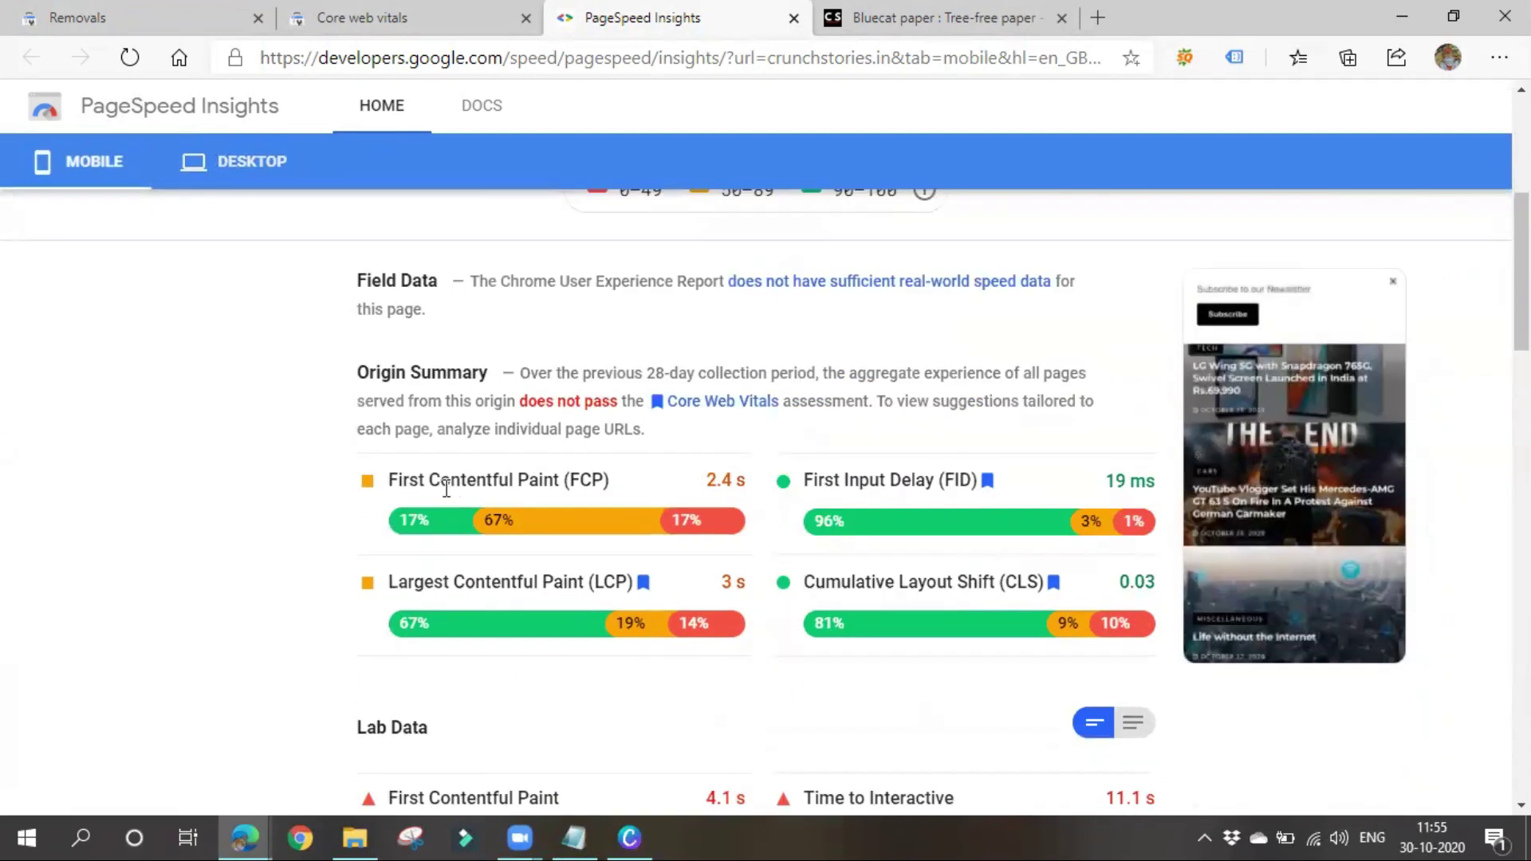
mouse_move(545, 474)
left_mouse_down()
mouse_move(646, 490)
mouse_move(773, 478)
mouse_move(872, 580)
left_mouse_up()
left_click_drag(1114, 489, 1162, 482)
left_click(473, 734)
left_click_drag(716, 601, 802, 479)
left_click(1001, 665)
scroll(548, 673, "down", 4)
scroll(551, 681, "up", 6)
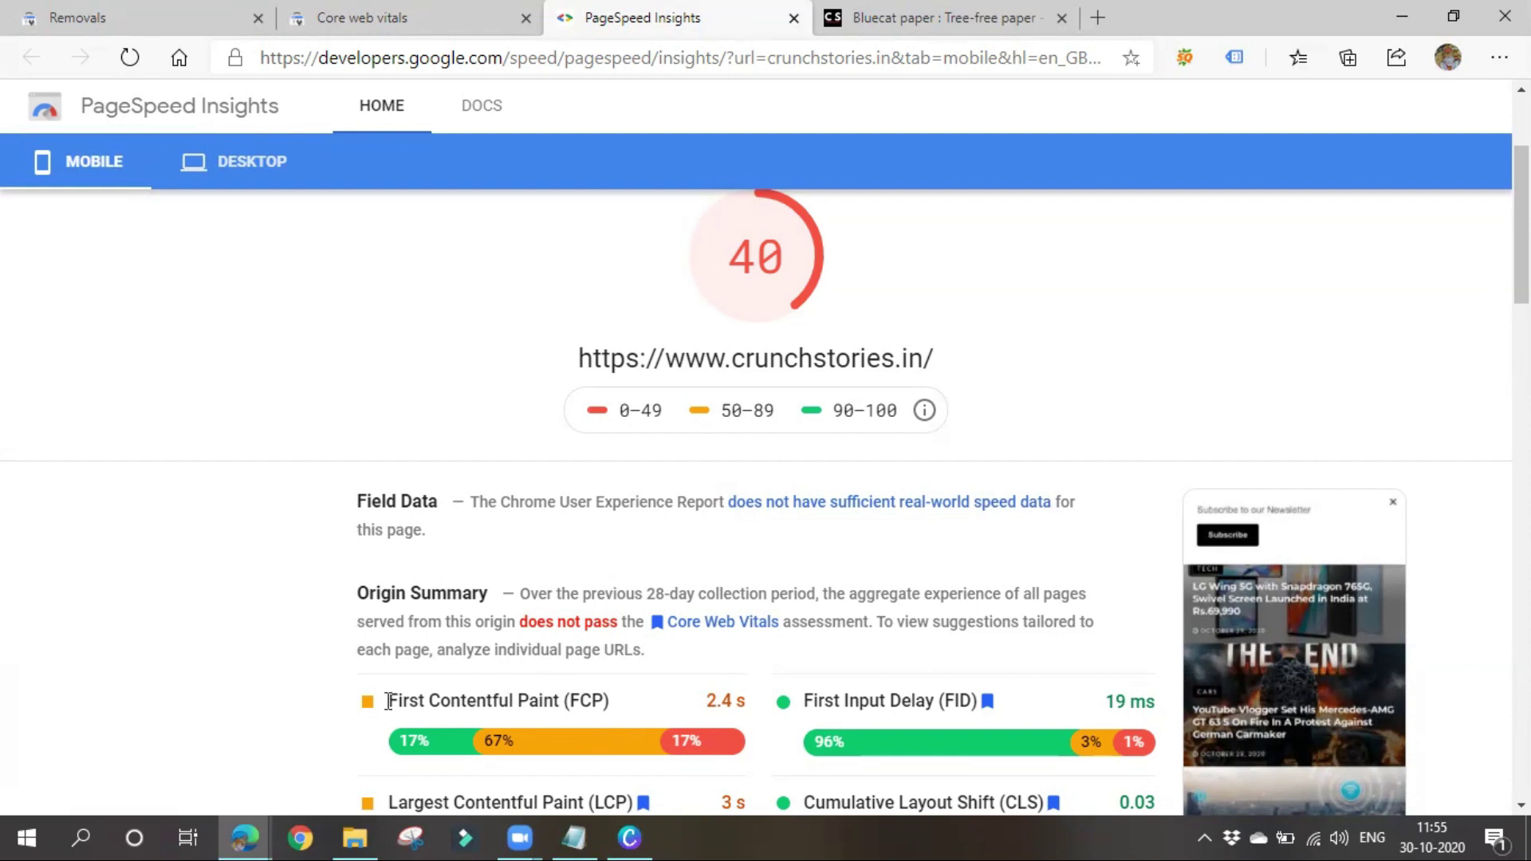
scroll(75, 707, "up", 3)
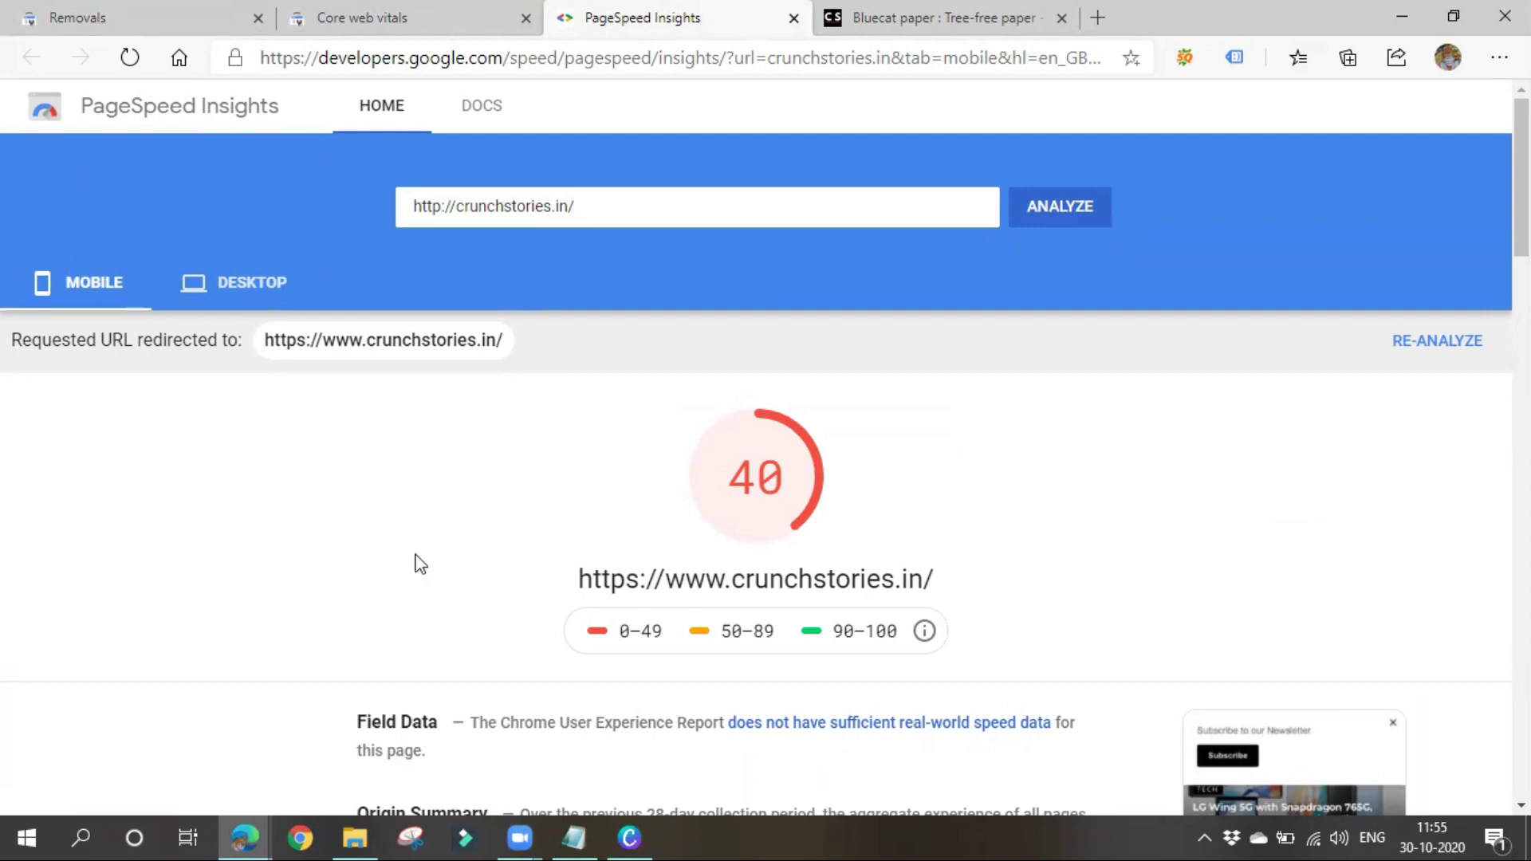
scroll(758, 530, "down", 6)
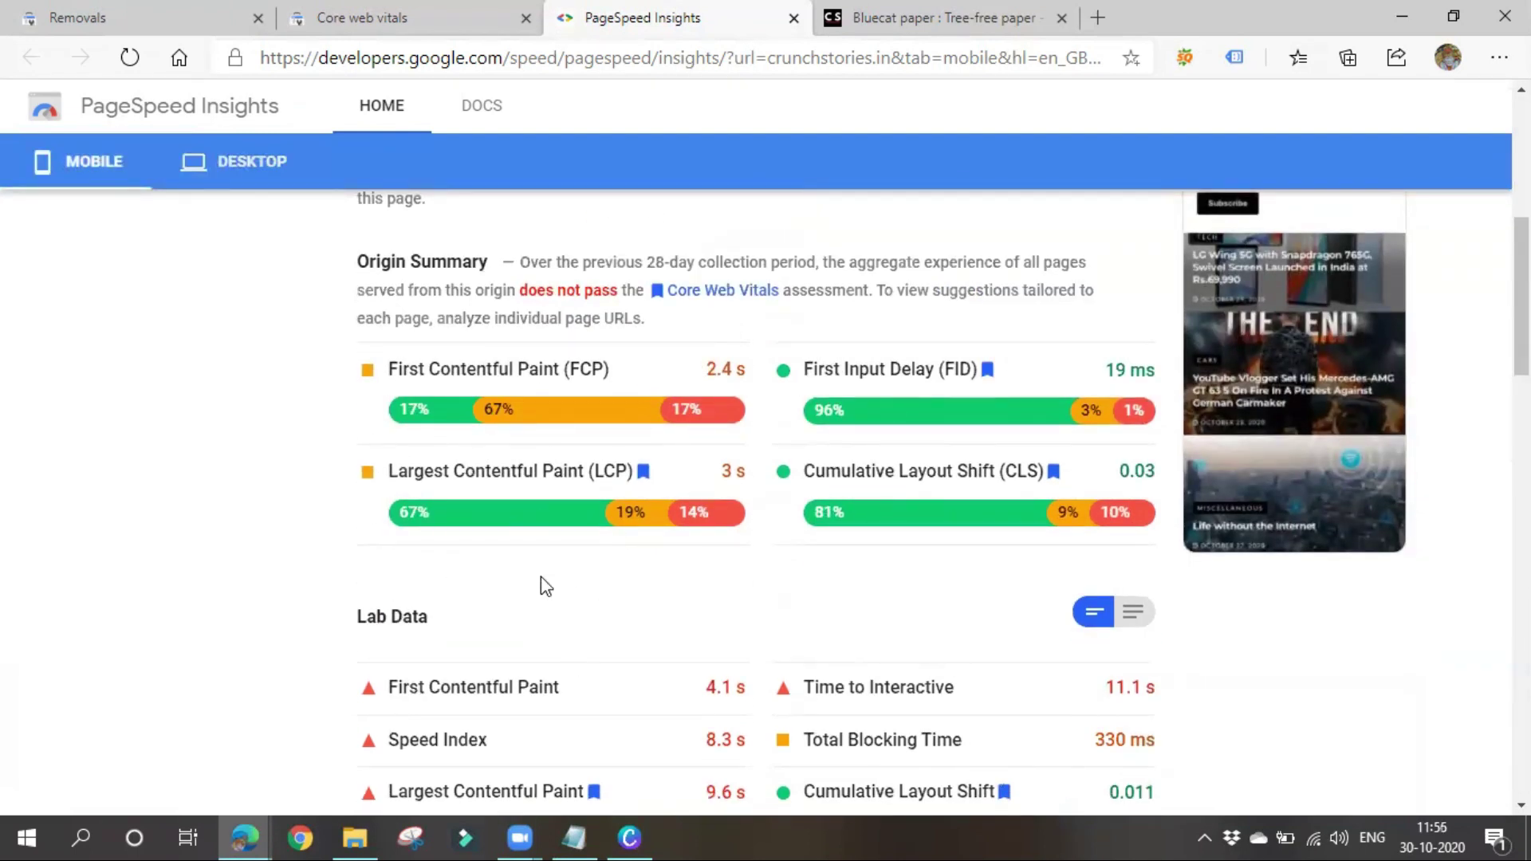
Open the Mobile Usability report and add the valid pages to its chart
left_click(403, 11)
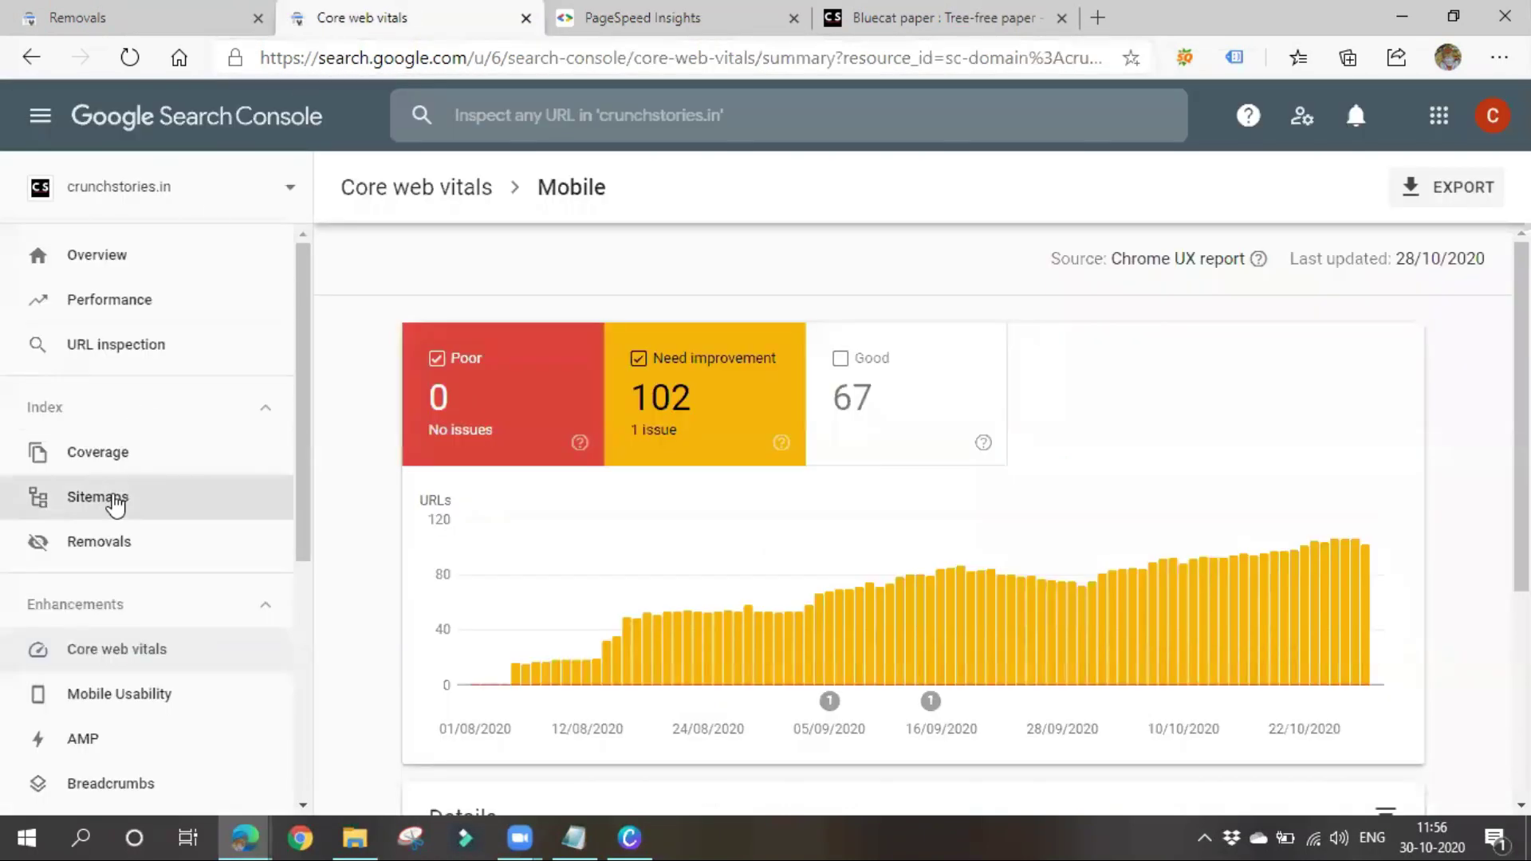
scroll(116, 506, "down", 2)
left_click(120, 519)
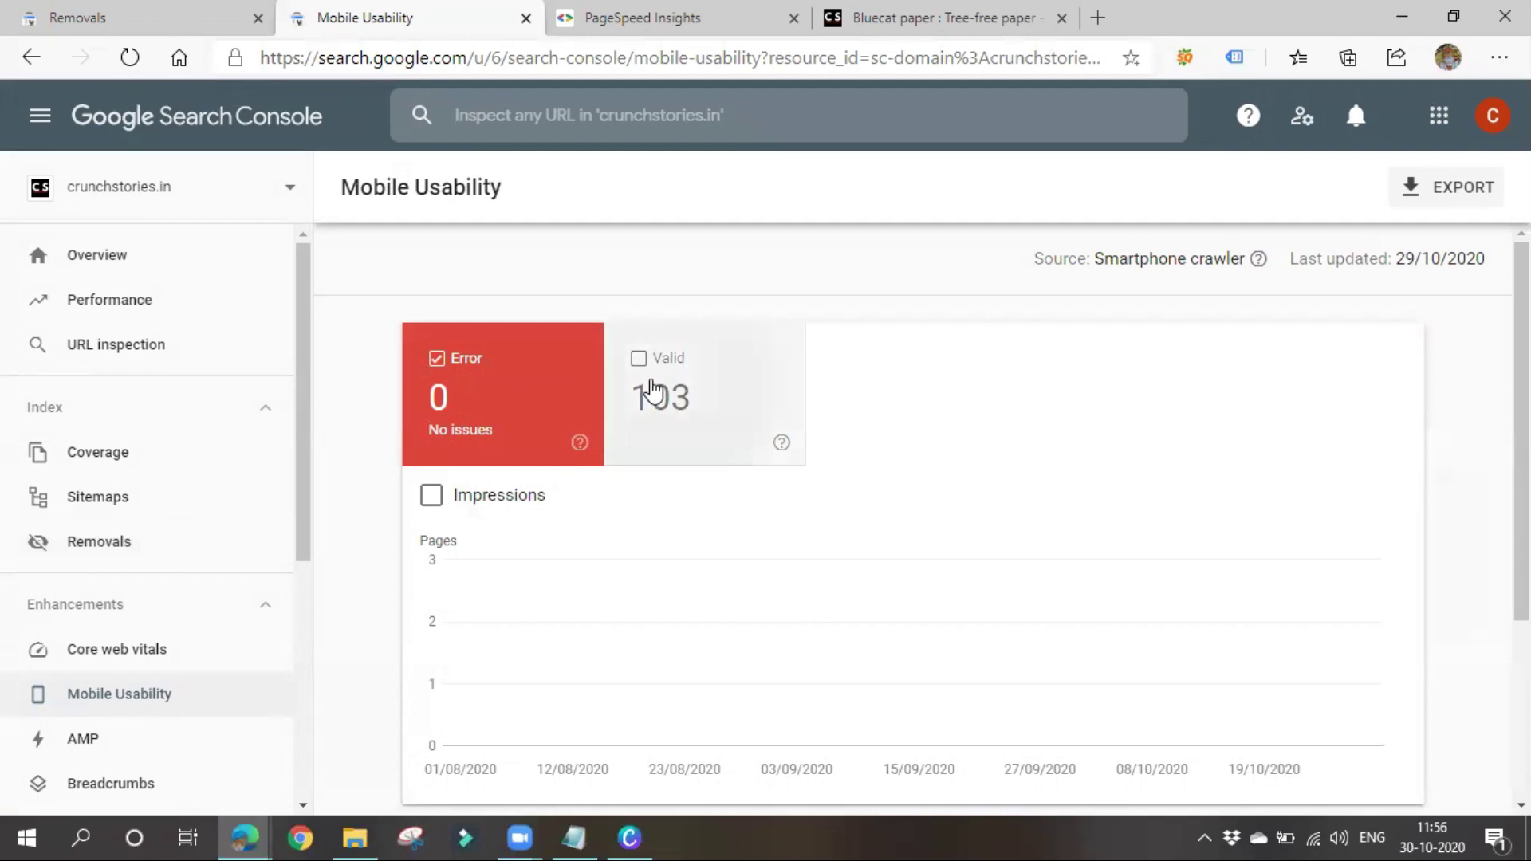
left_click(619, 445)
scroll(542, 447, "down", 3)
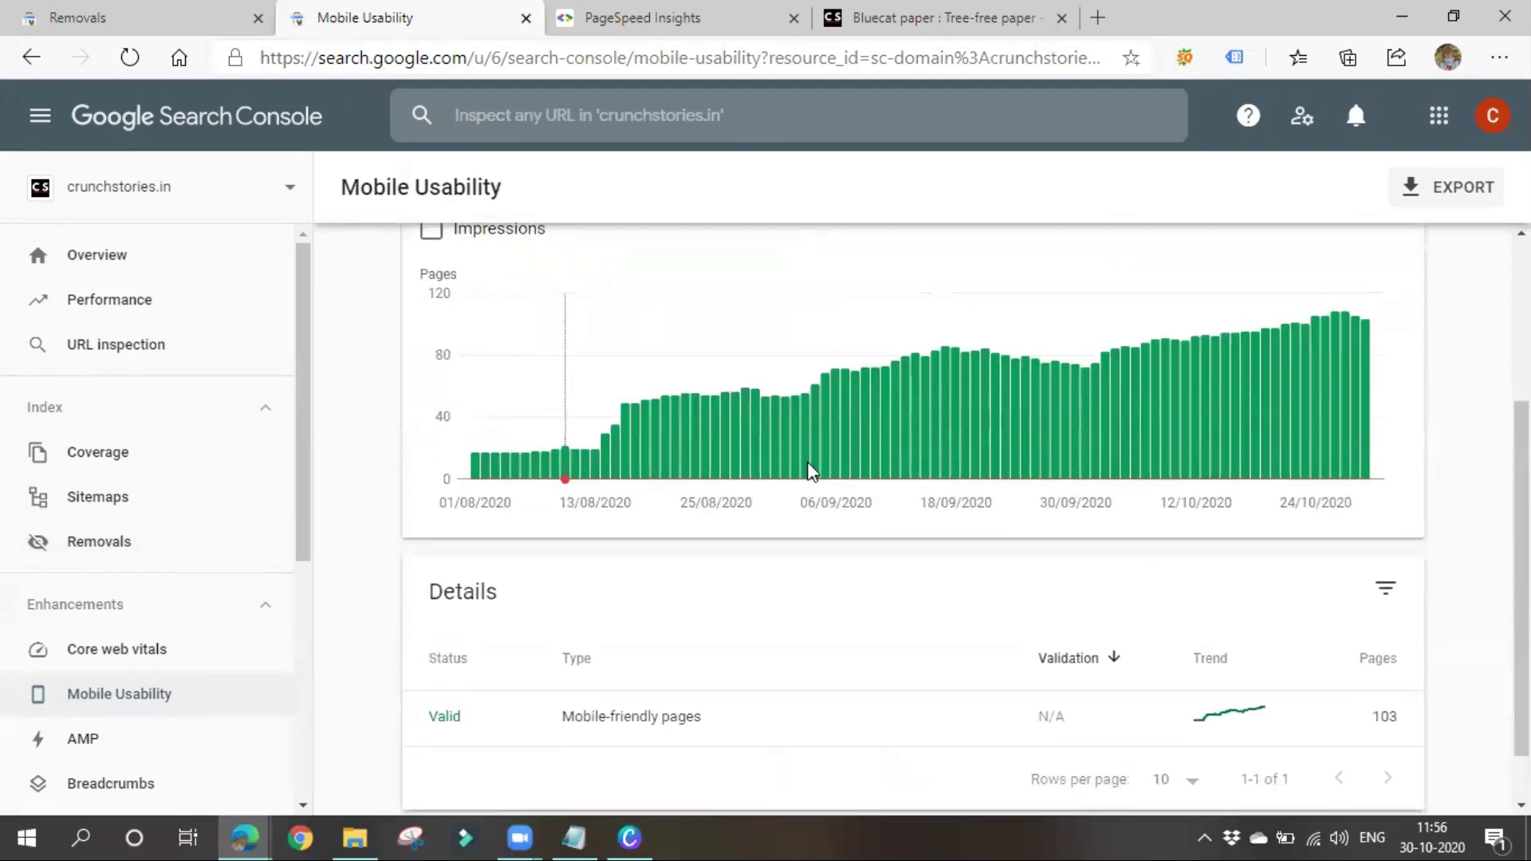
scroll(686, 443, "up", 1)
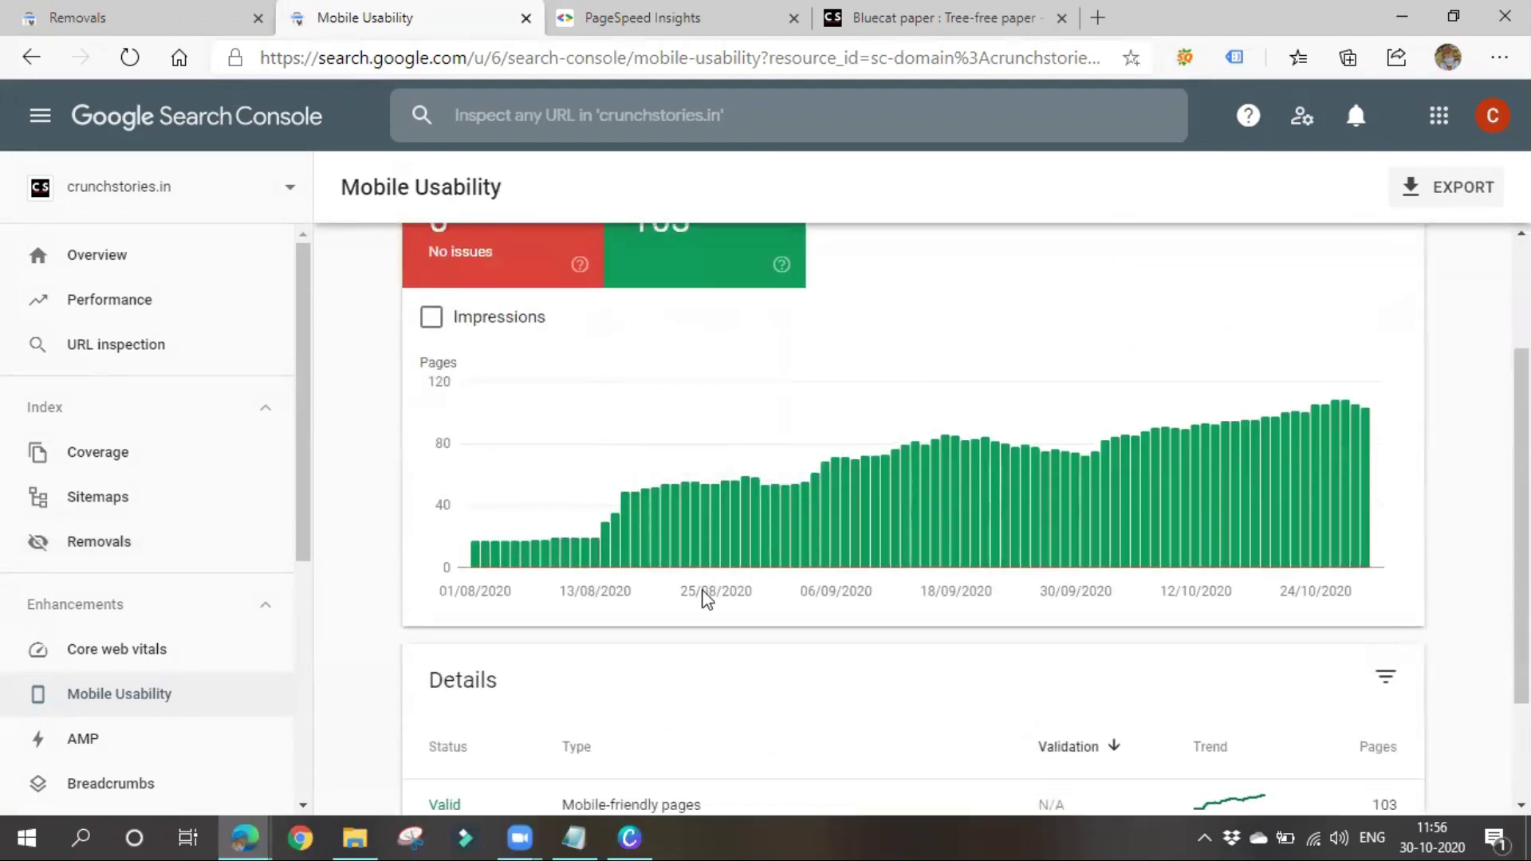
scroll(704, 594, "down", 2)
left_click_drag(563, 650, 788, 670)
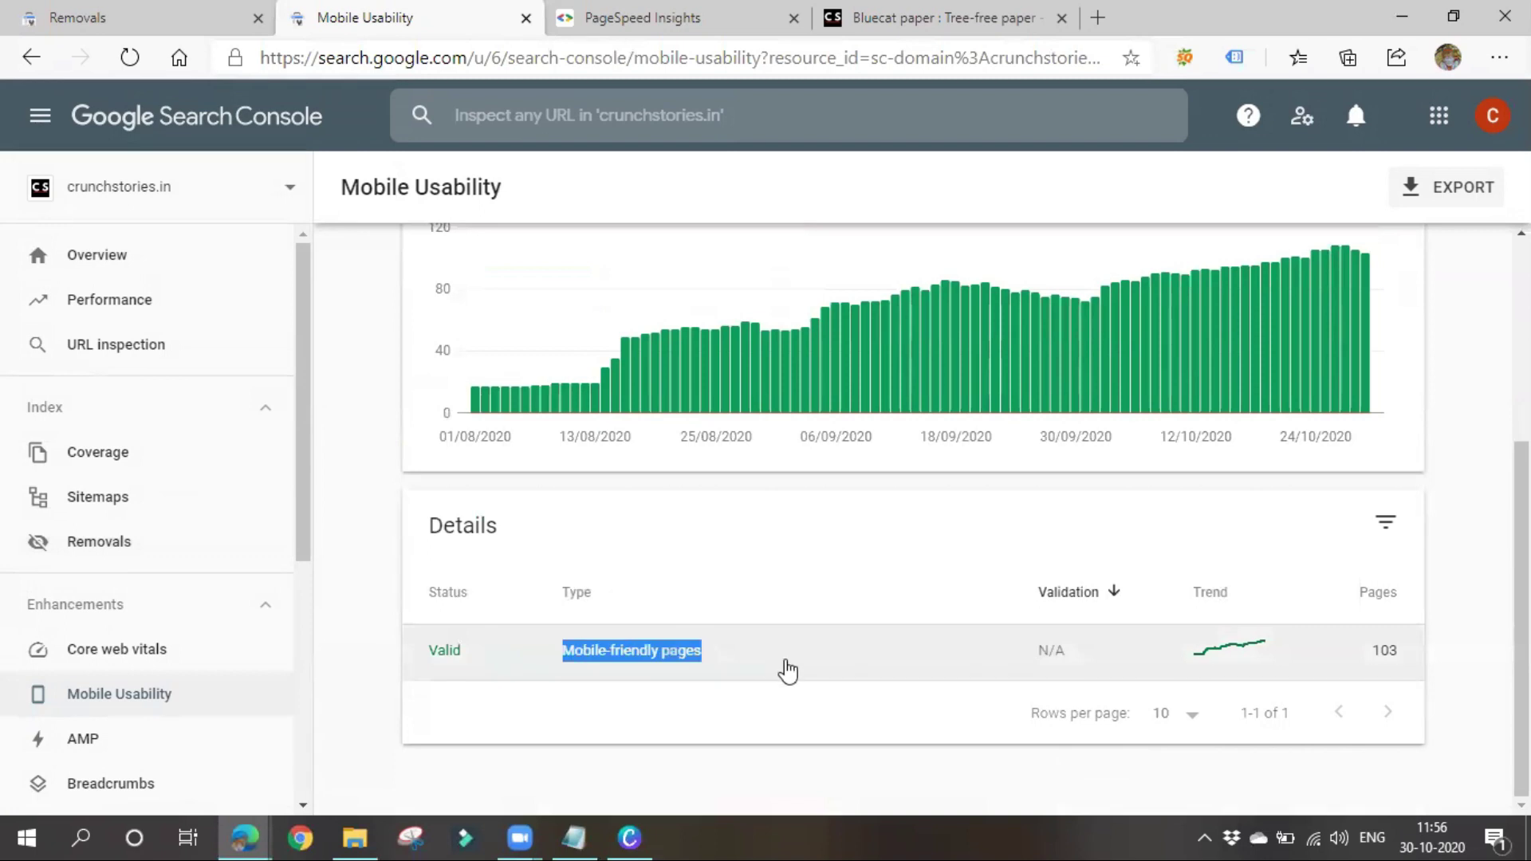
left_click(788, 550)
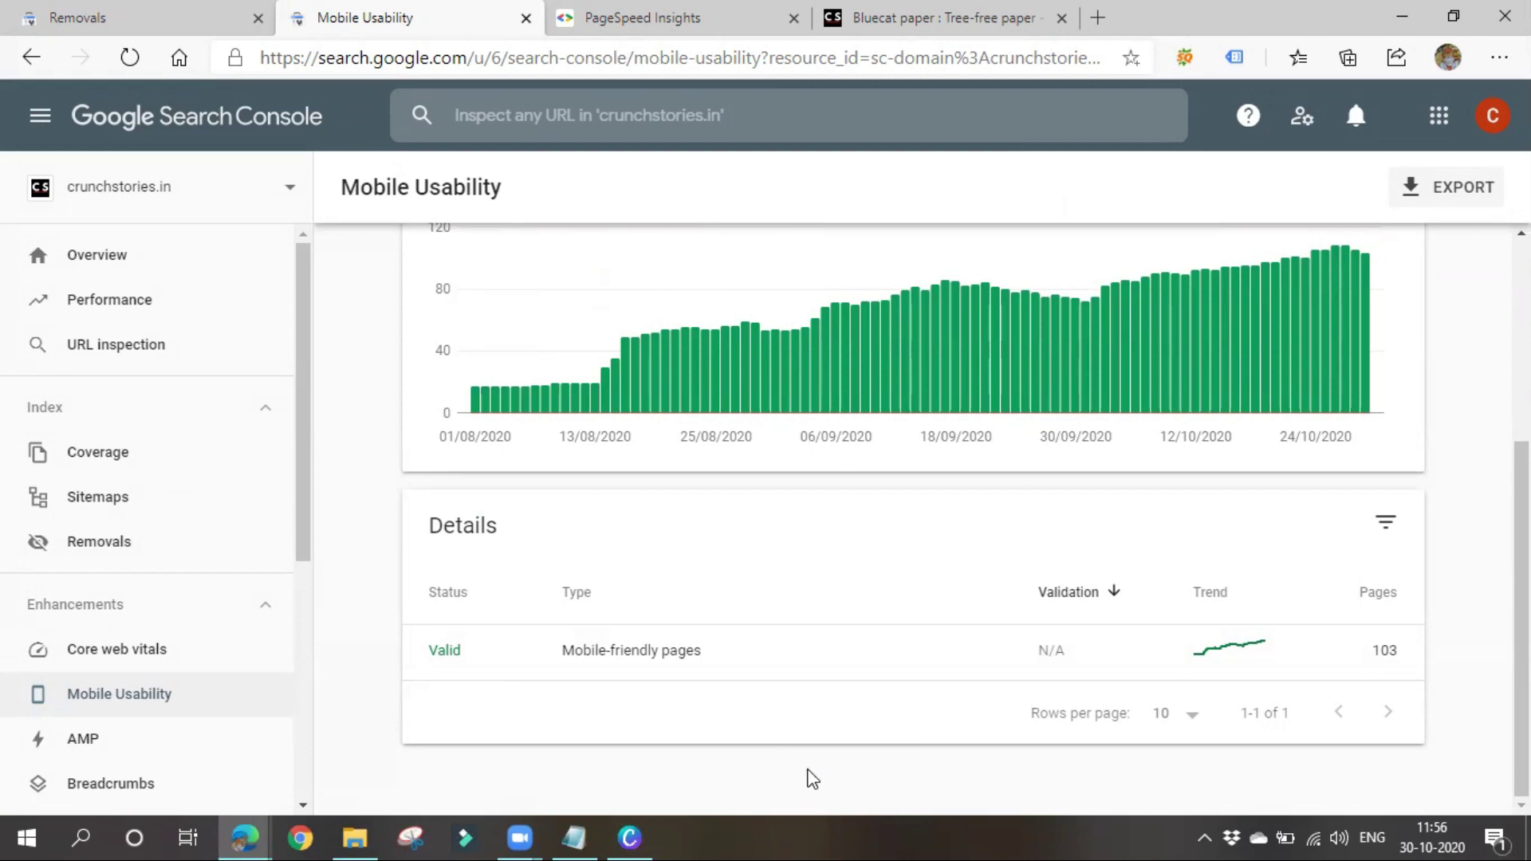
Open the AMP report, showing 2 error, 1 valid-with-warnings and 66 valid pages
mouse_move(612, 390)
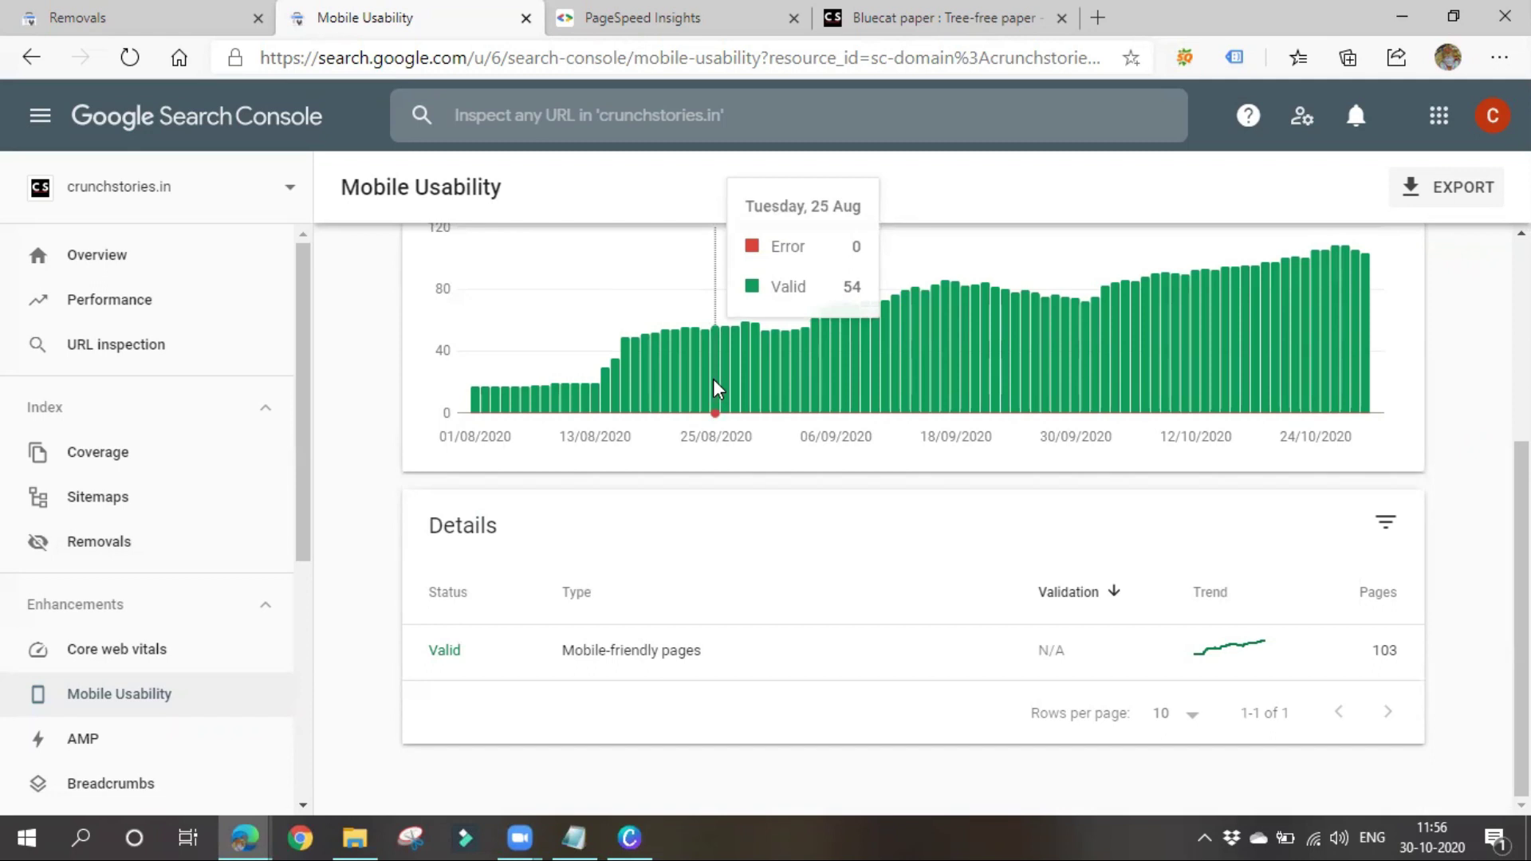
right_click(713, 380)
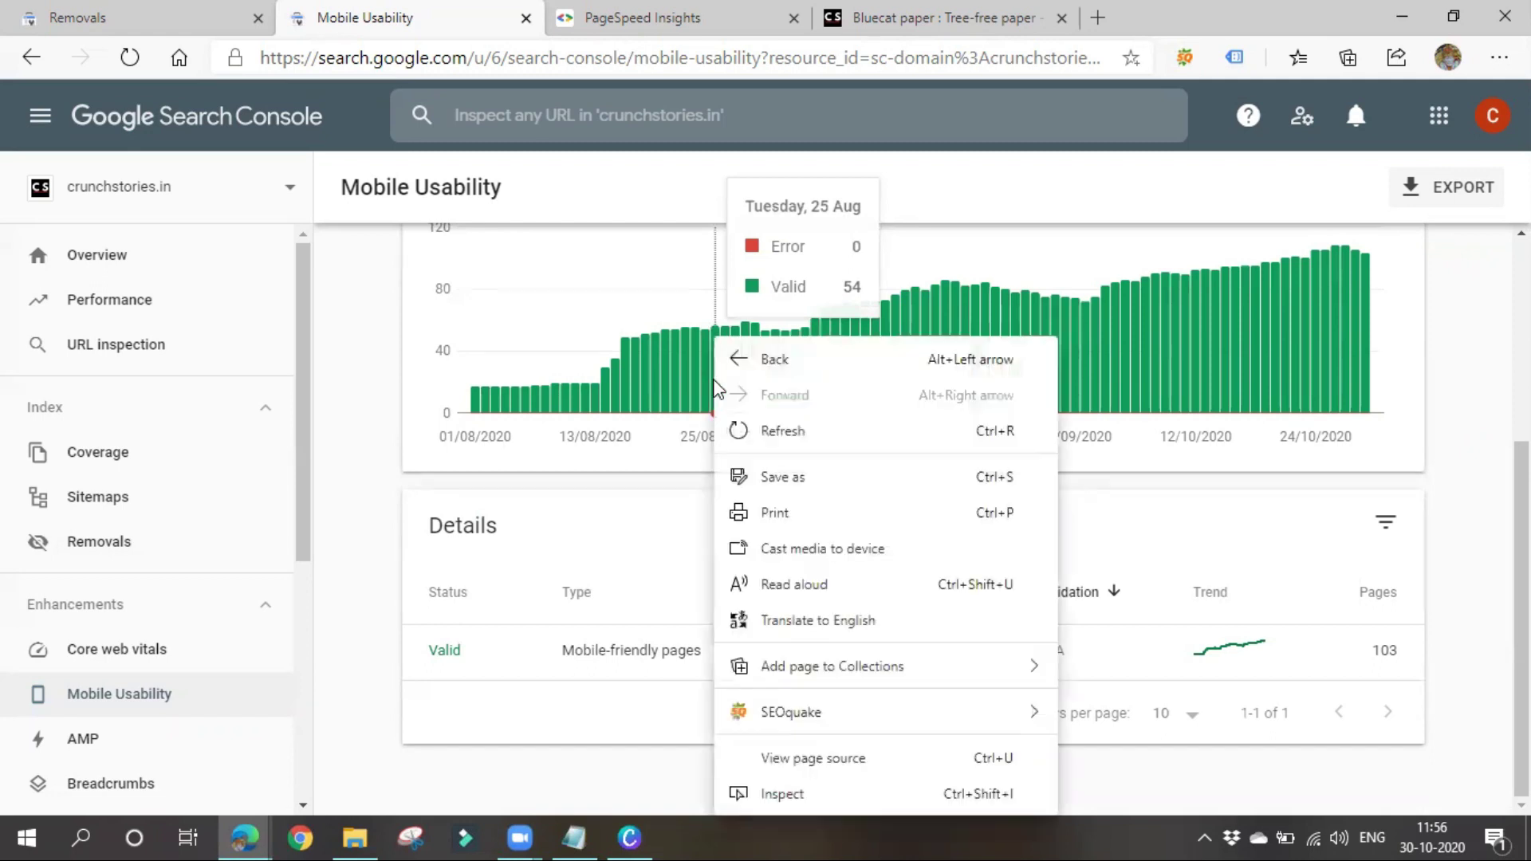
left_click(394, 454)
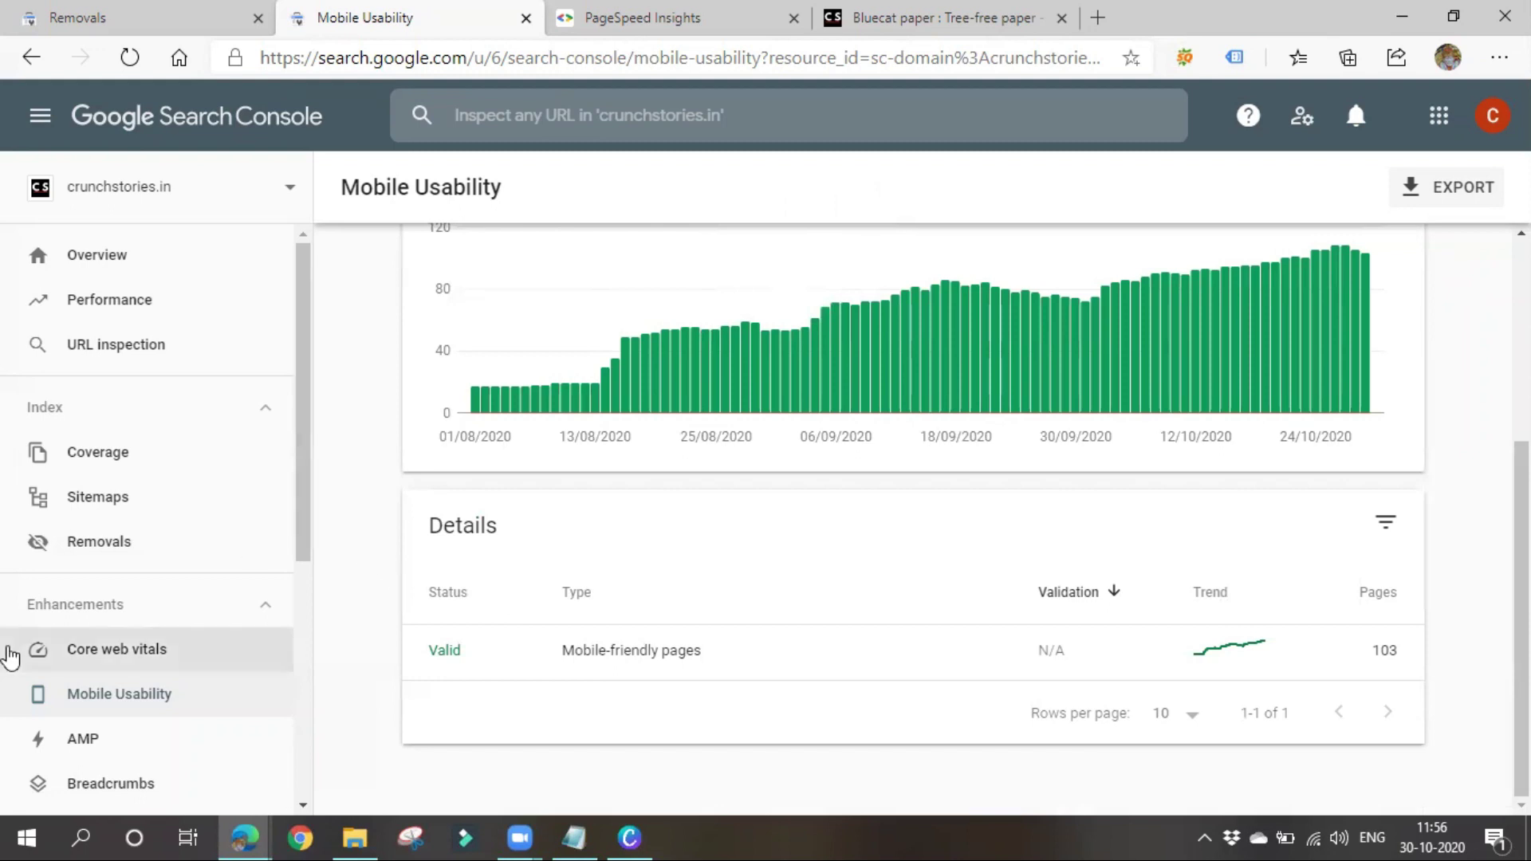
scroll(170, 650, "down", 1)
left_click(141, 652)
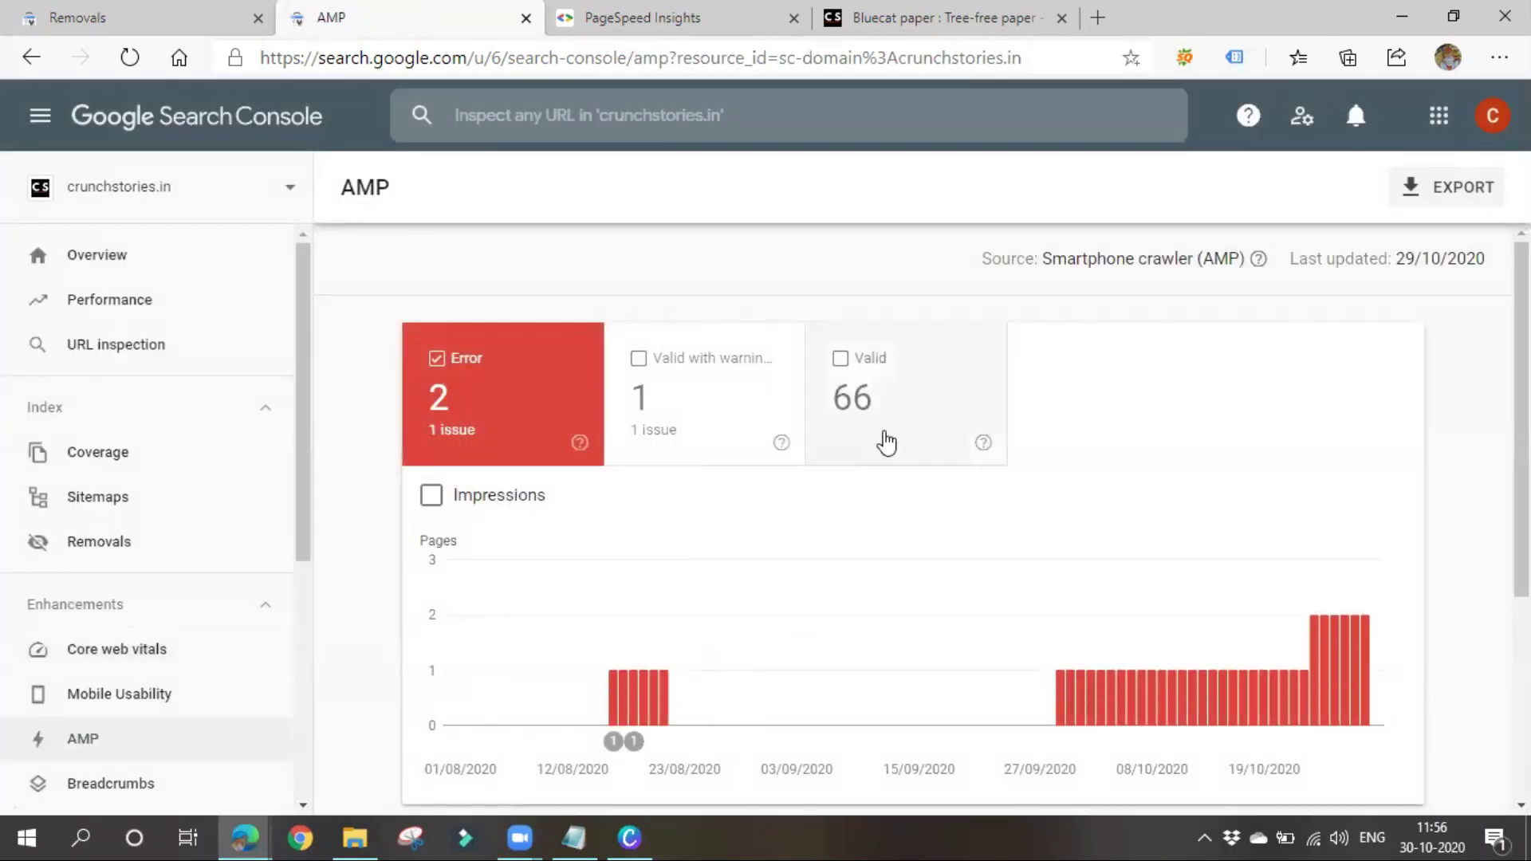
Add the AMP report's Valid and Valid with warnings pages to the chart
left_click(887, 443)
left_click(694, 414)
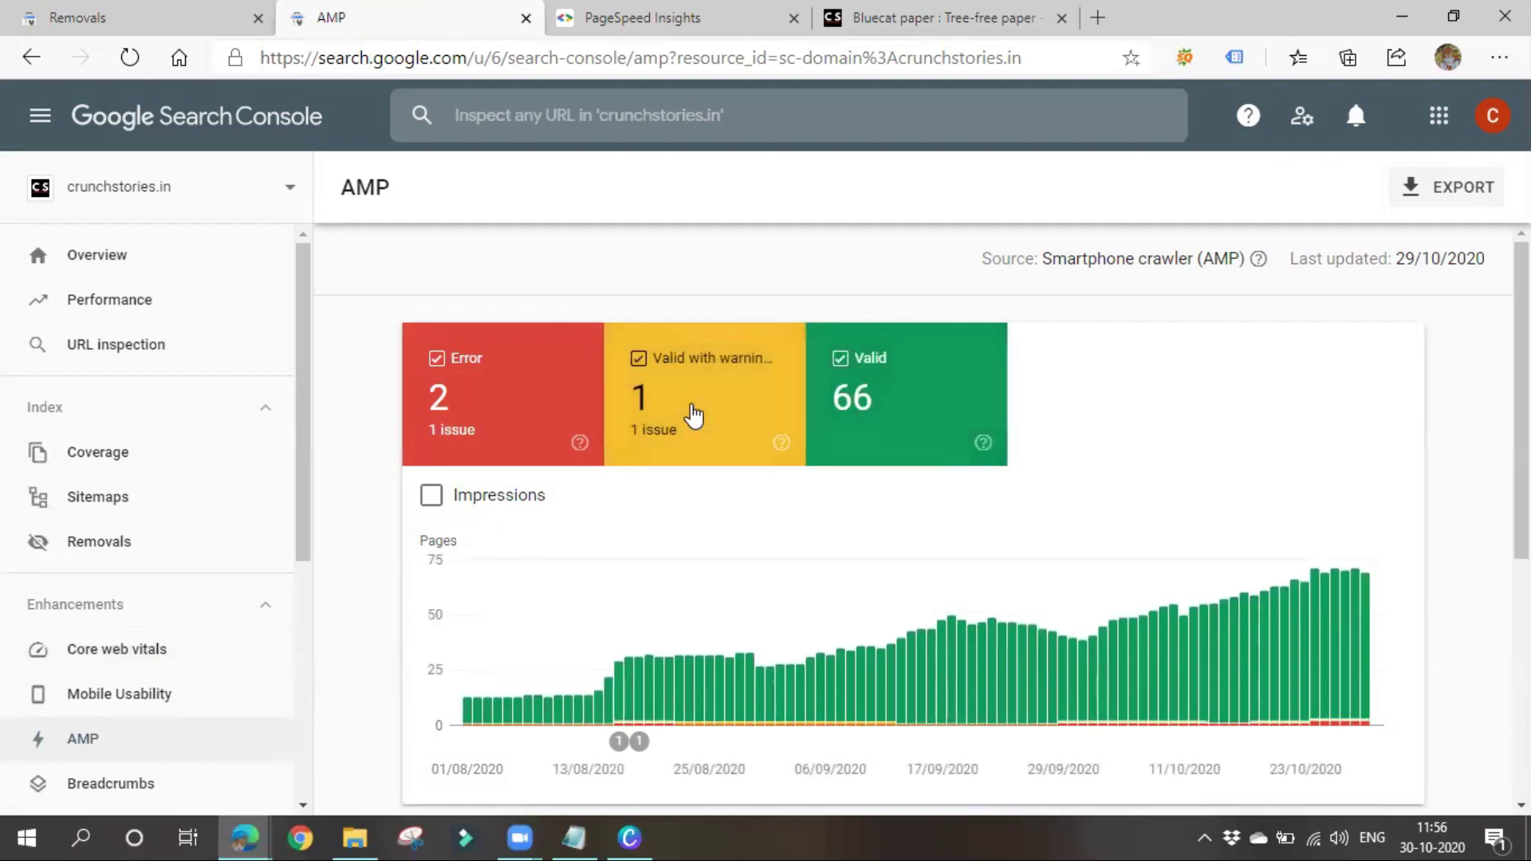
scroll(875, 603, "down", 1)
scroll(875, 604, "down", 3)
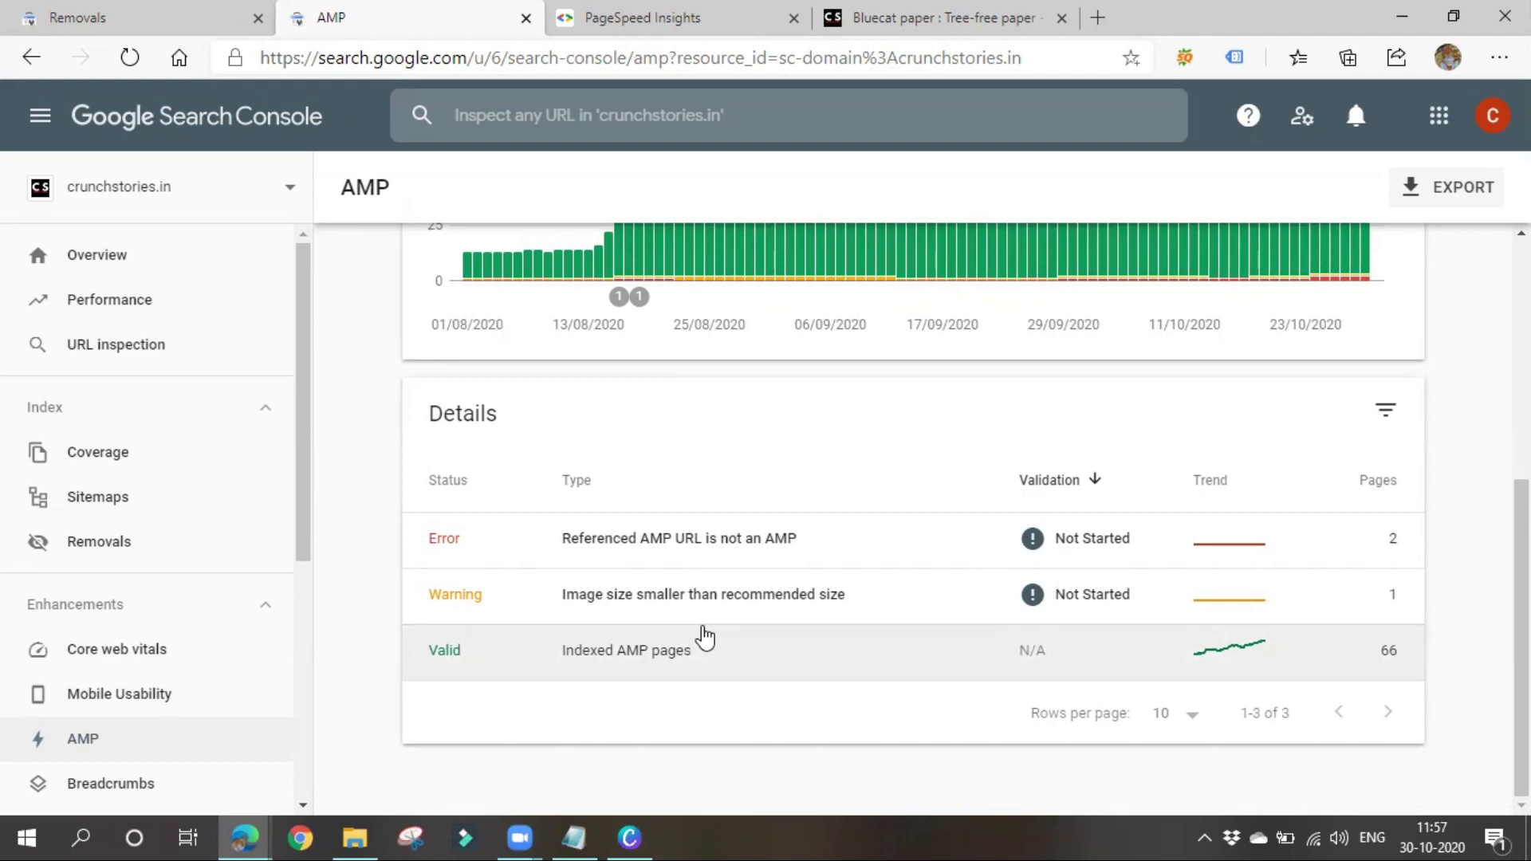
scroll(705, 638, "up", 5)
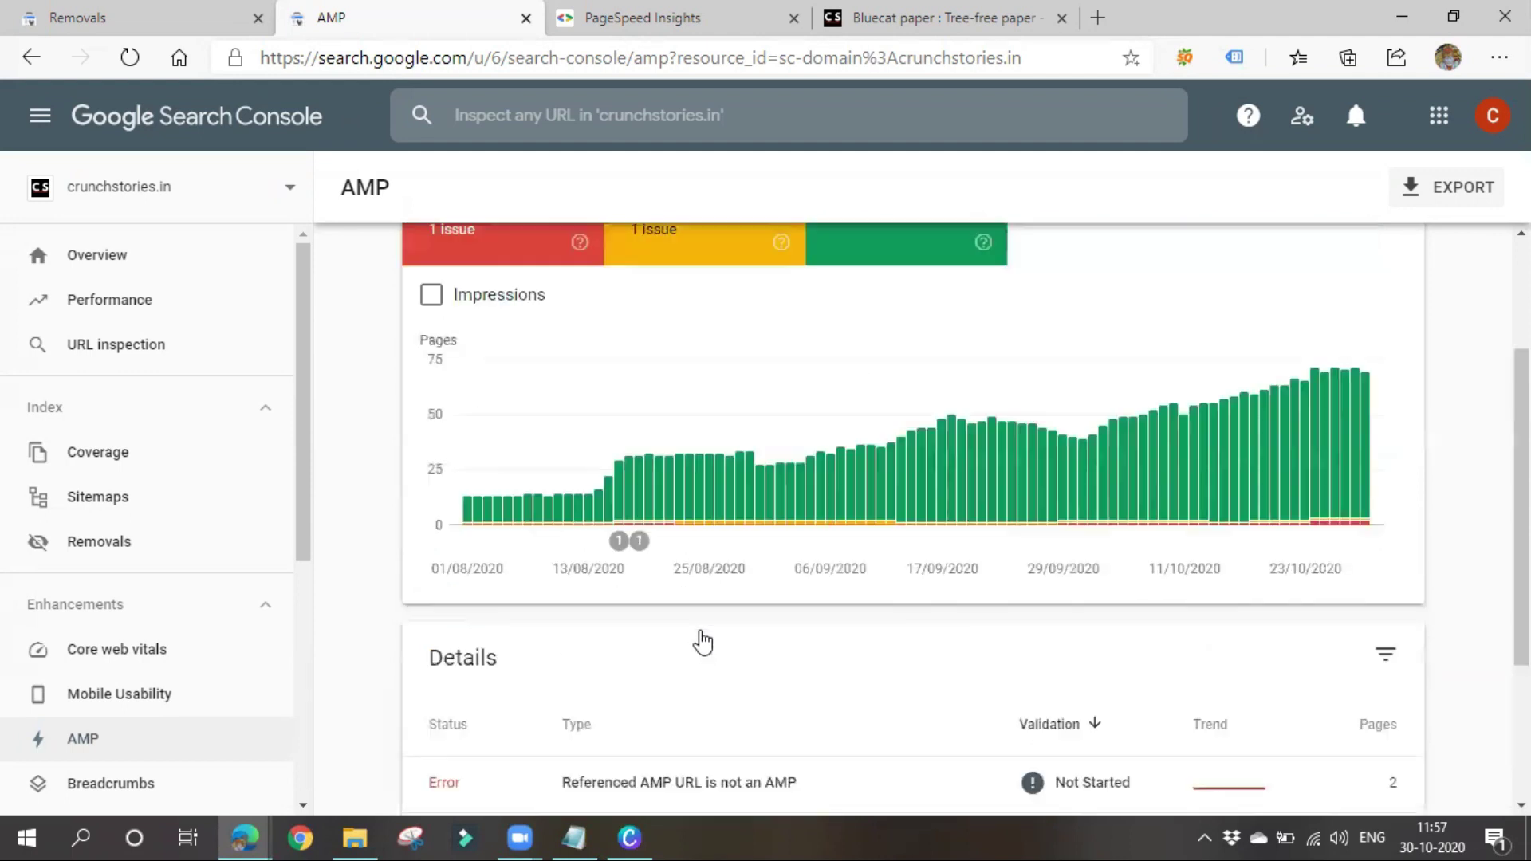
Hide error pages, toggle Valid off and on, then open the Breadcrumbs report (51 valid)
left_click(478, 309)
scroll(700, 554, "down", 5)
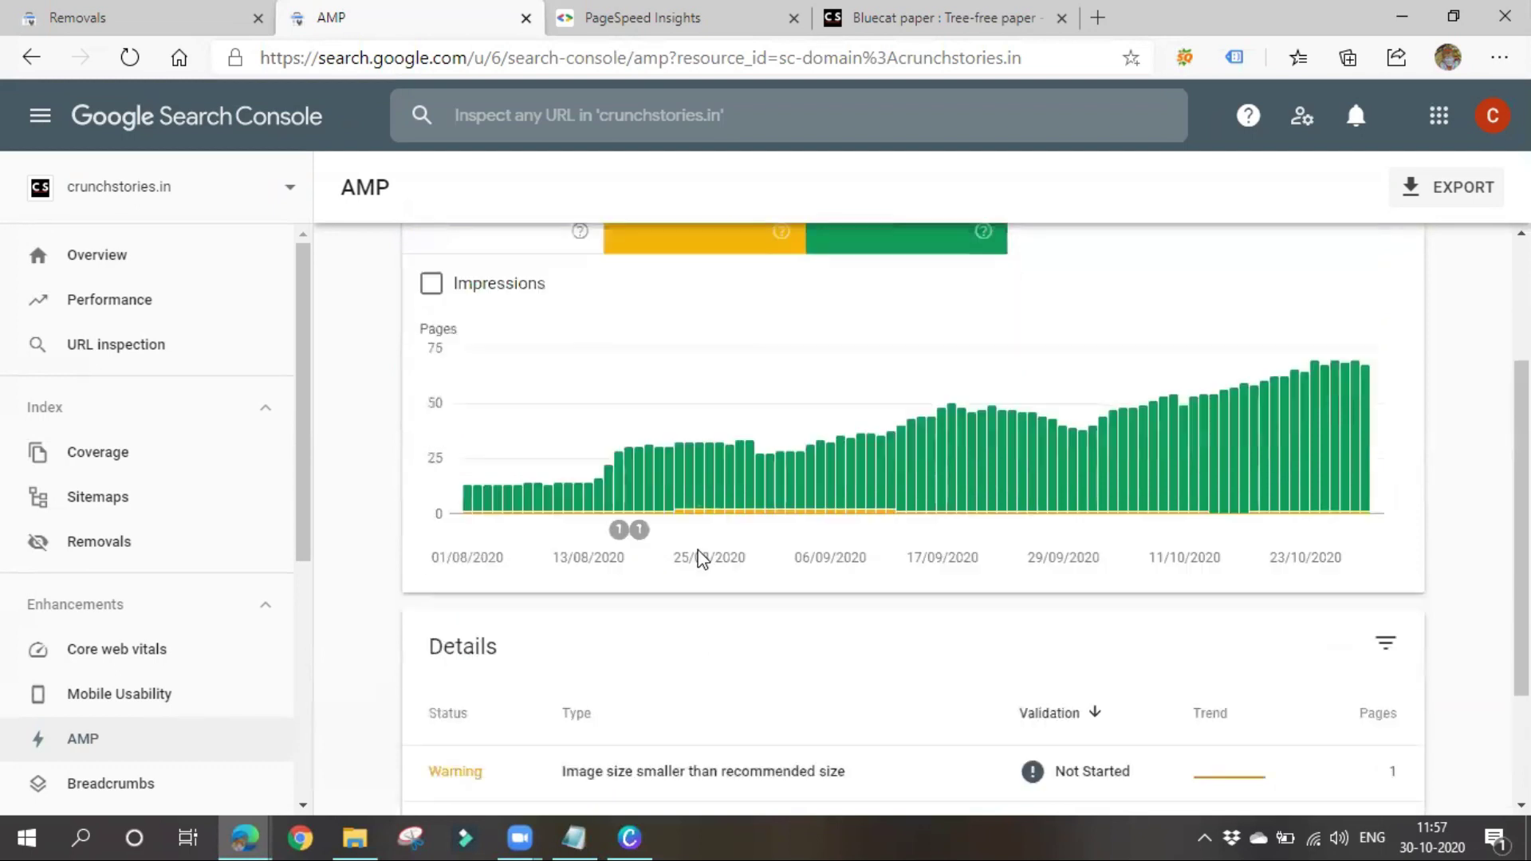
scroll(662, 679, "up", 6)
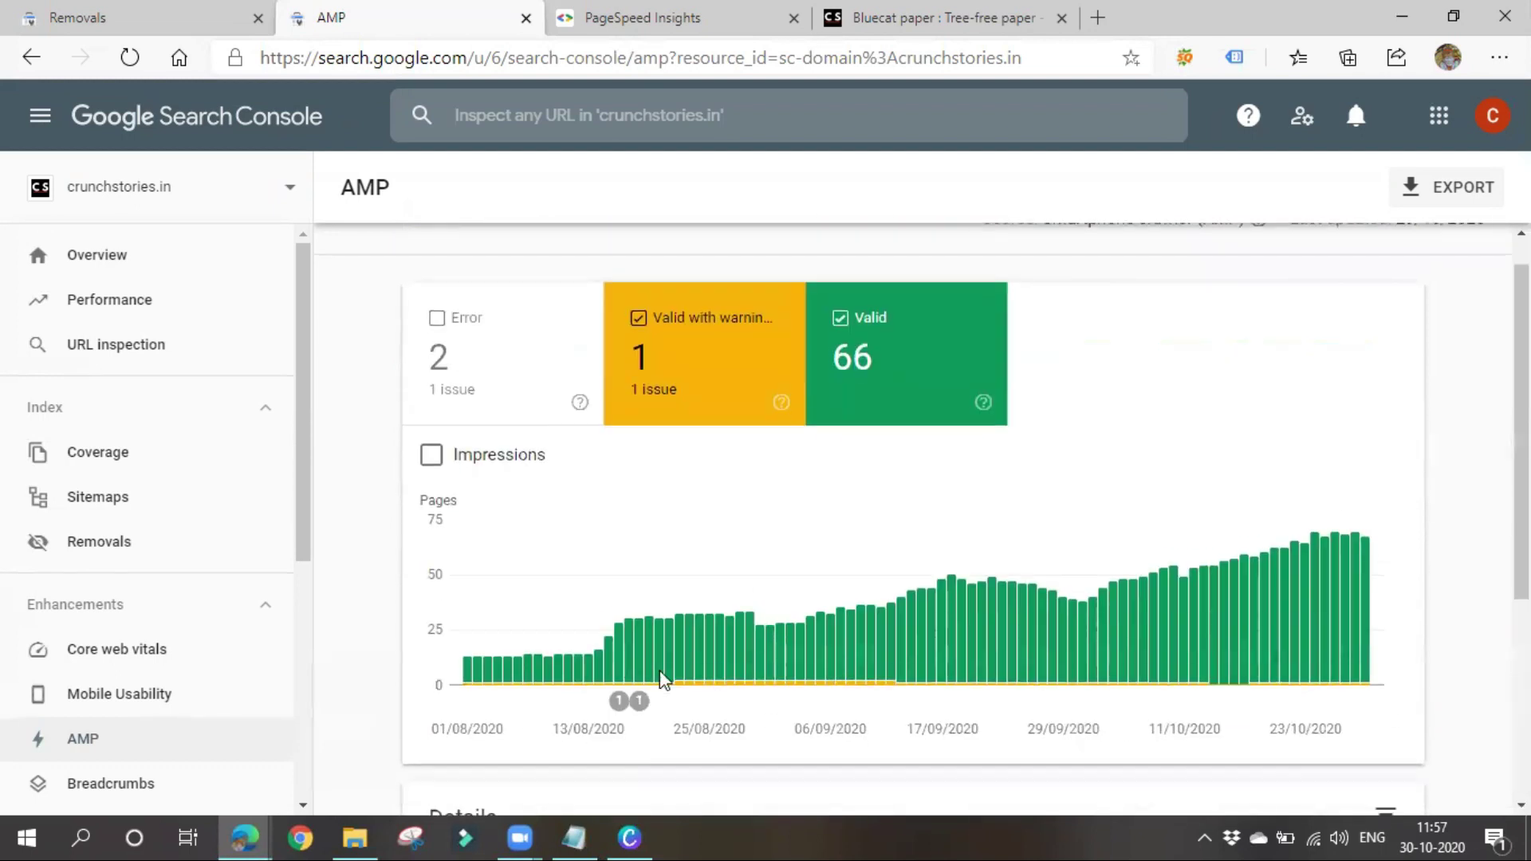
left_click(829, 395)
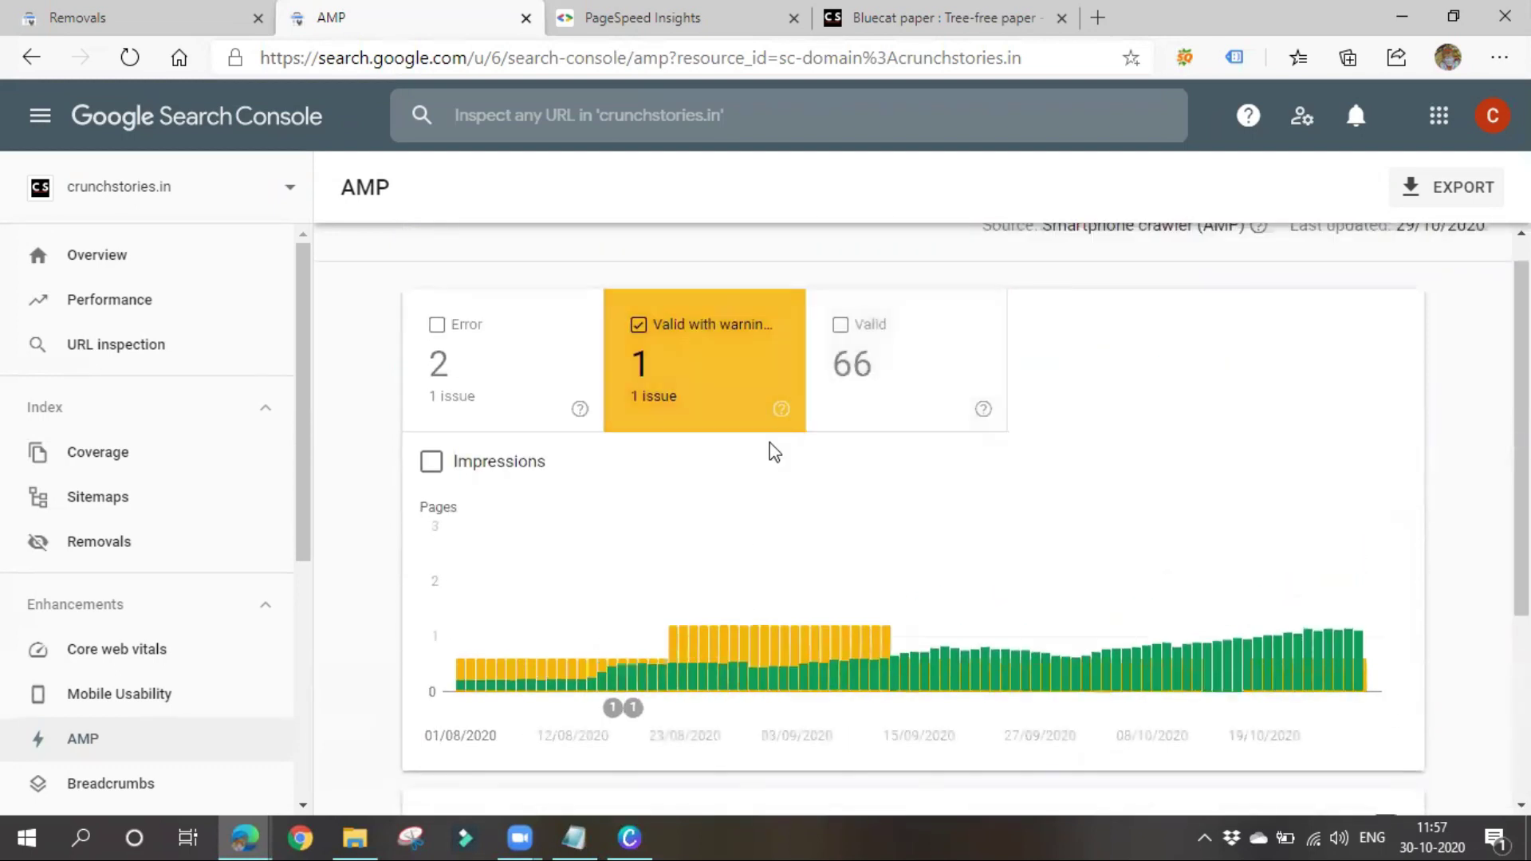
left_click(863, 375)
scroll(253, 672, "down", 2)
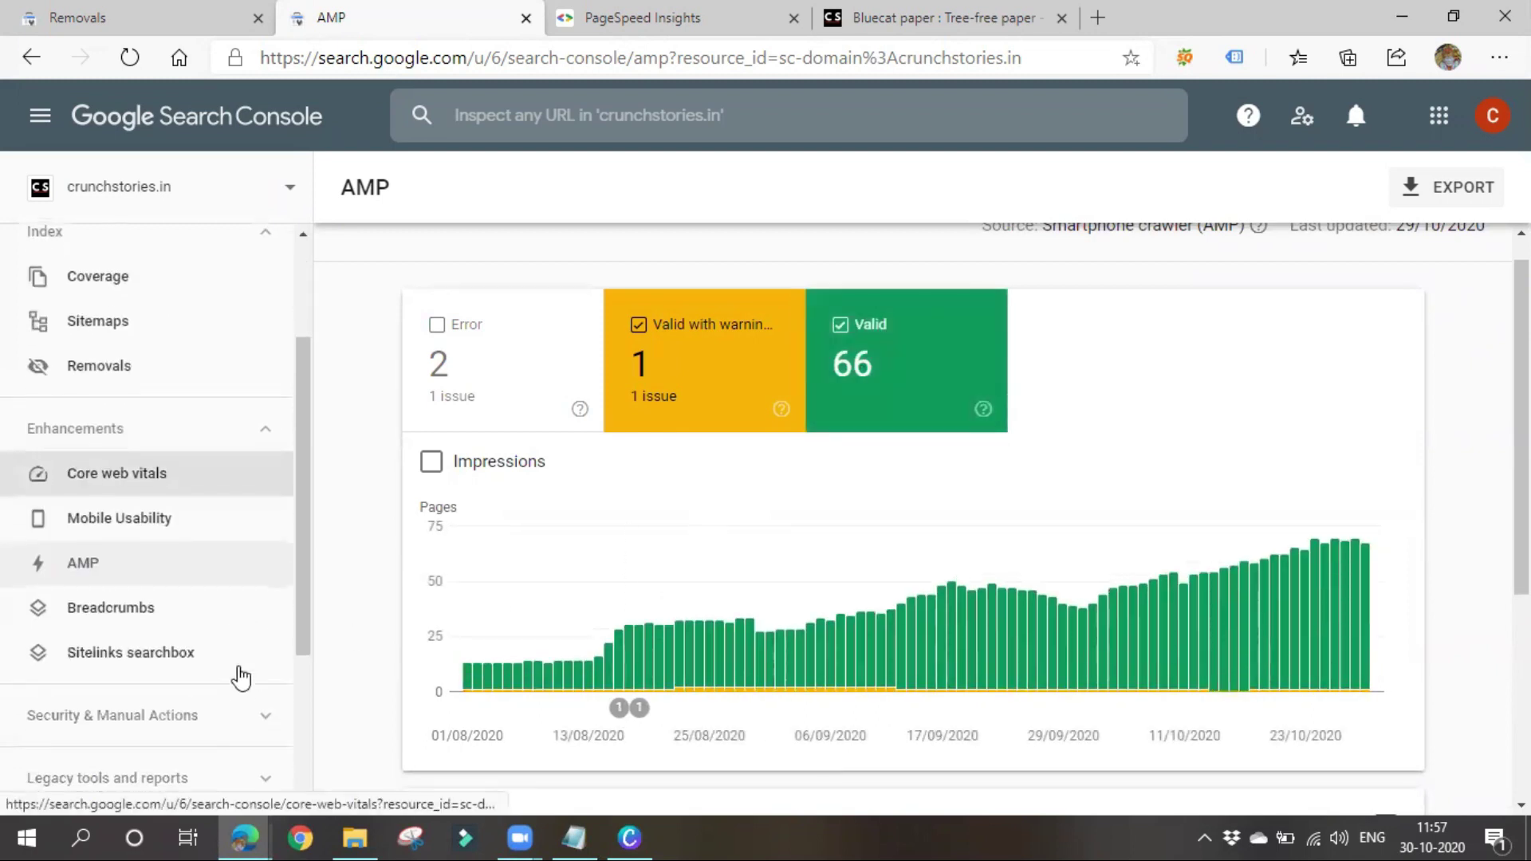
left_click(143, 605)
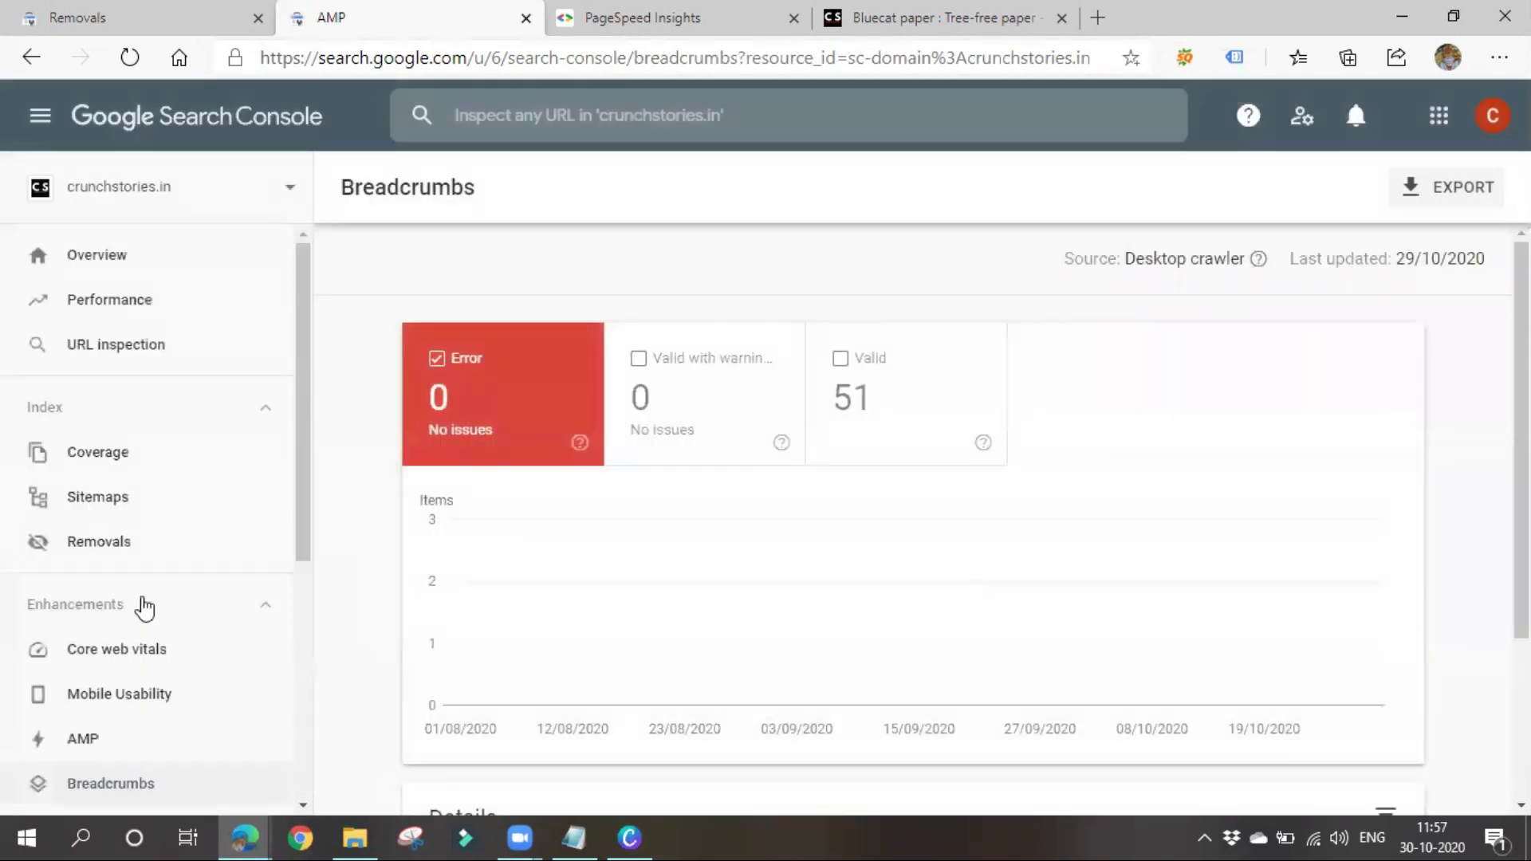
Dismiss the Breadcrumbs introduction card and select part of the page address
left_click_drag(525, 57, 1072, 59)
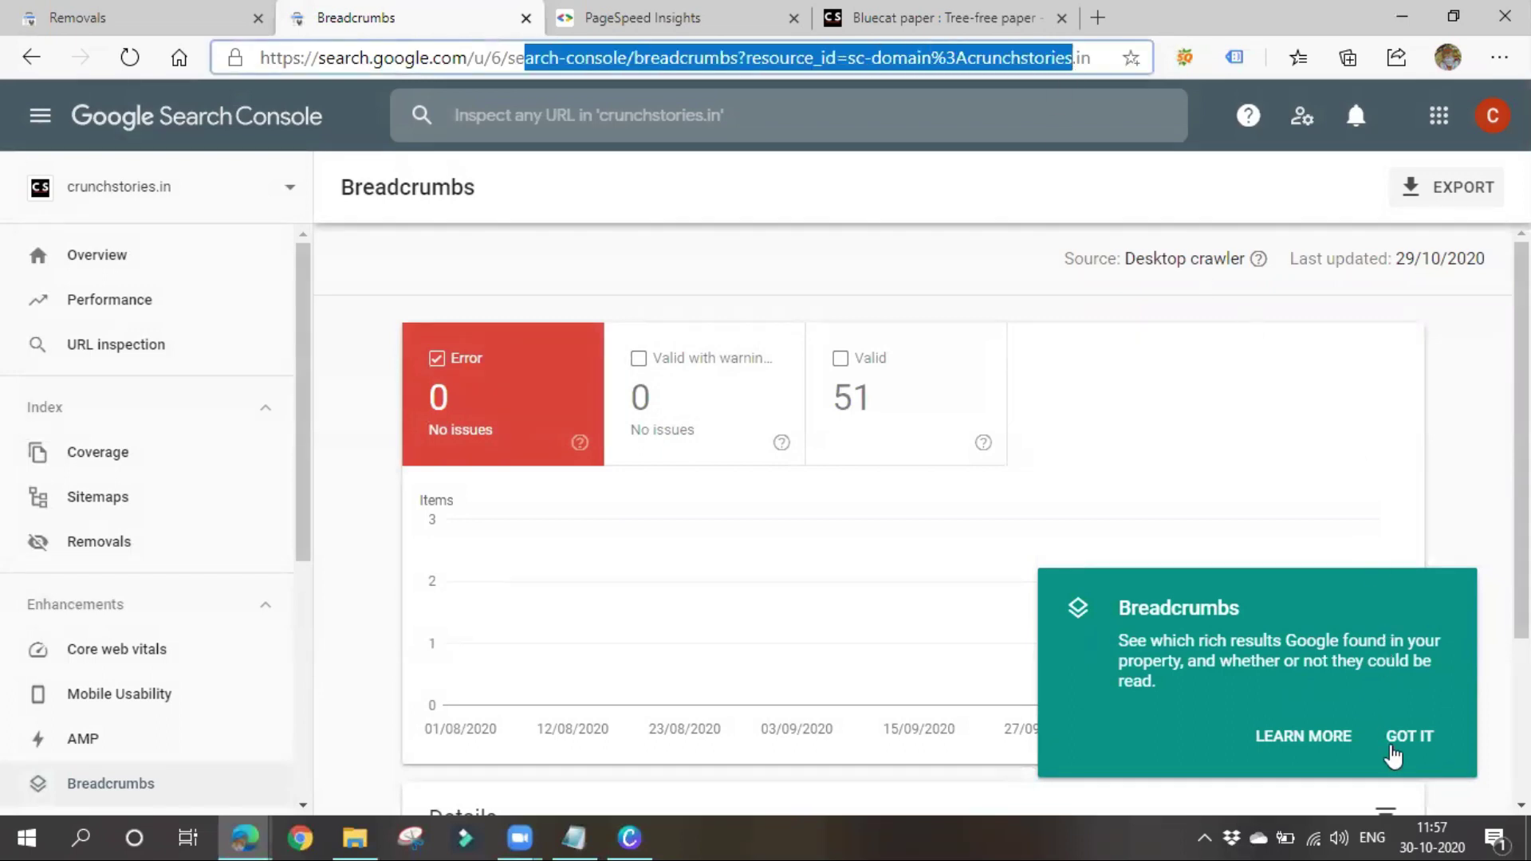
left_click(1392, 742)
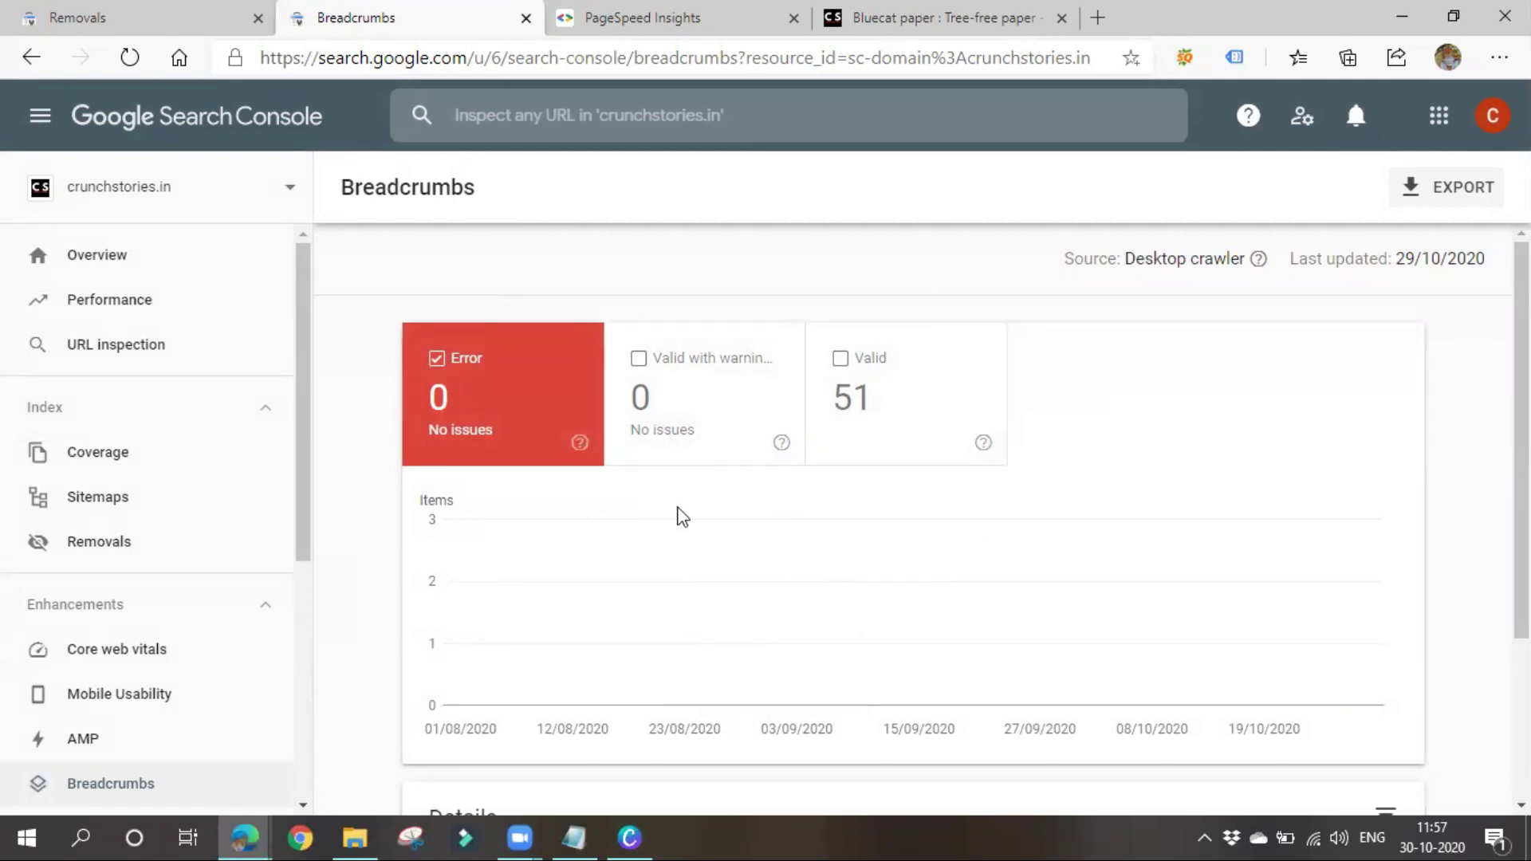
scroll(680, 518, "down", 3)
scroll(549, 716, "up", 3)
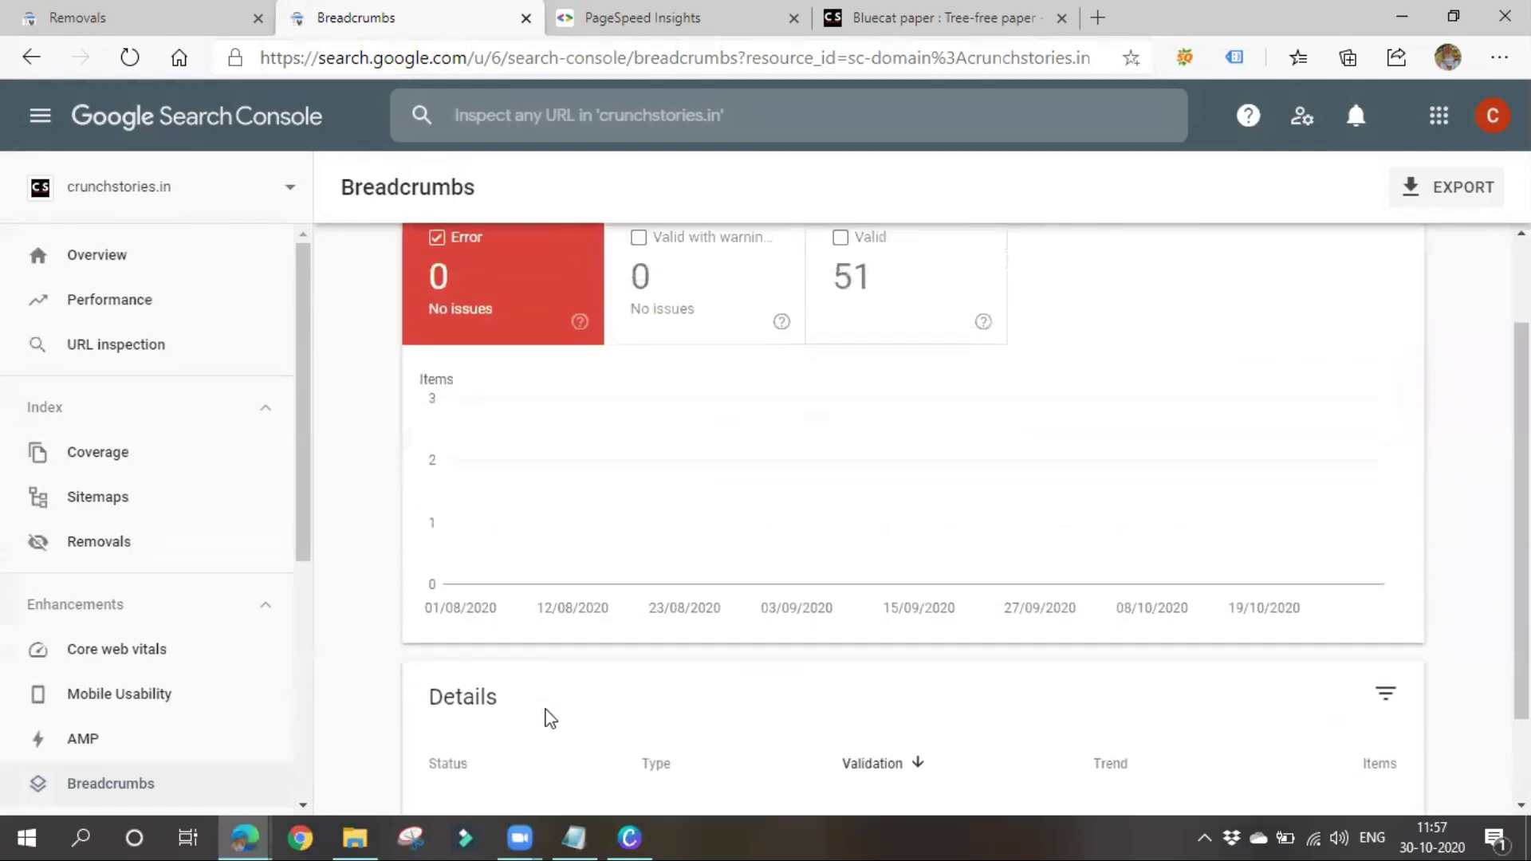
double_click(597, 59)
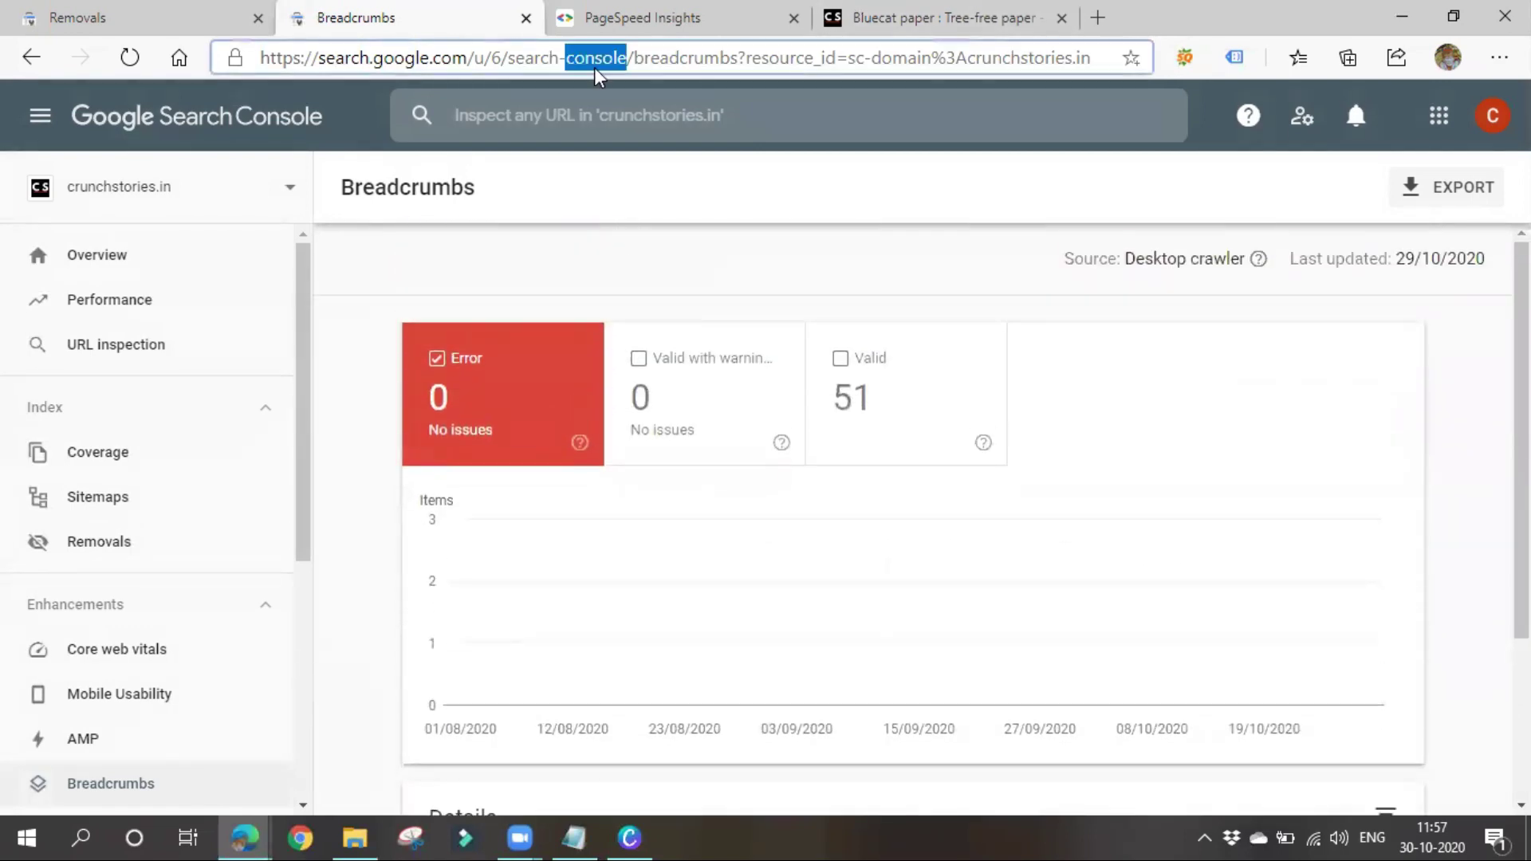
left_click(615, 280)
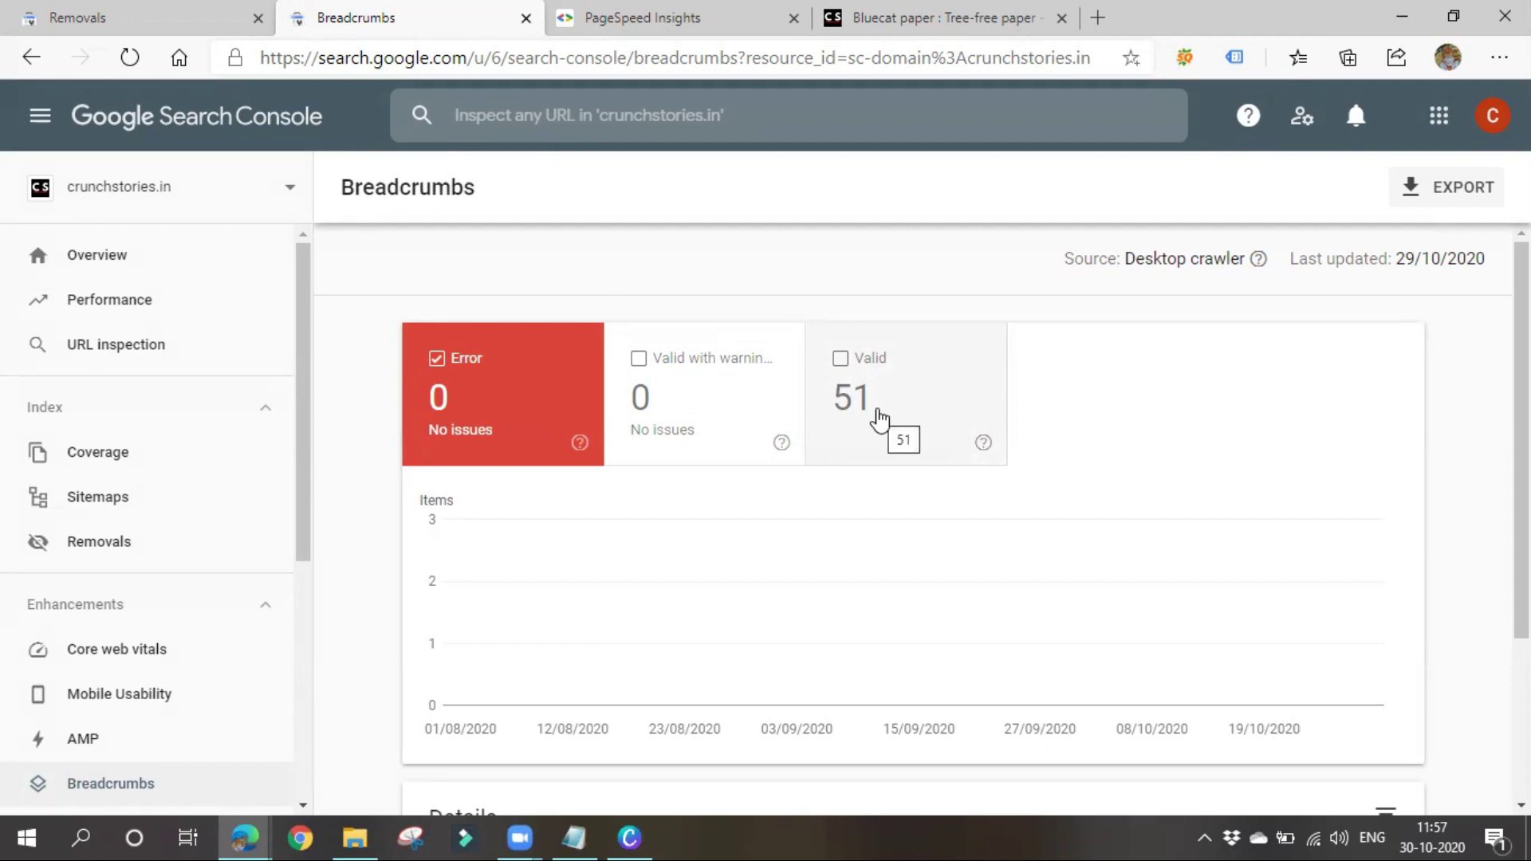
Add the 51 valid breadcrumb items to the chart, then go to Sitelinks searchbox
left_click(880, 419)
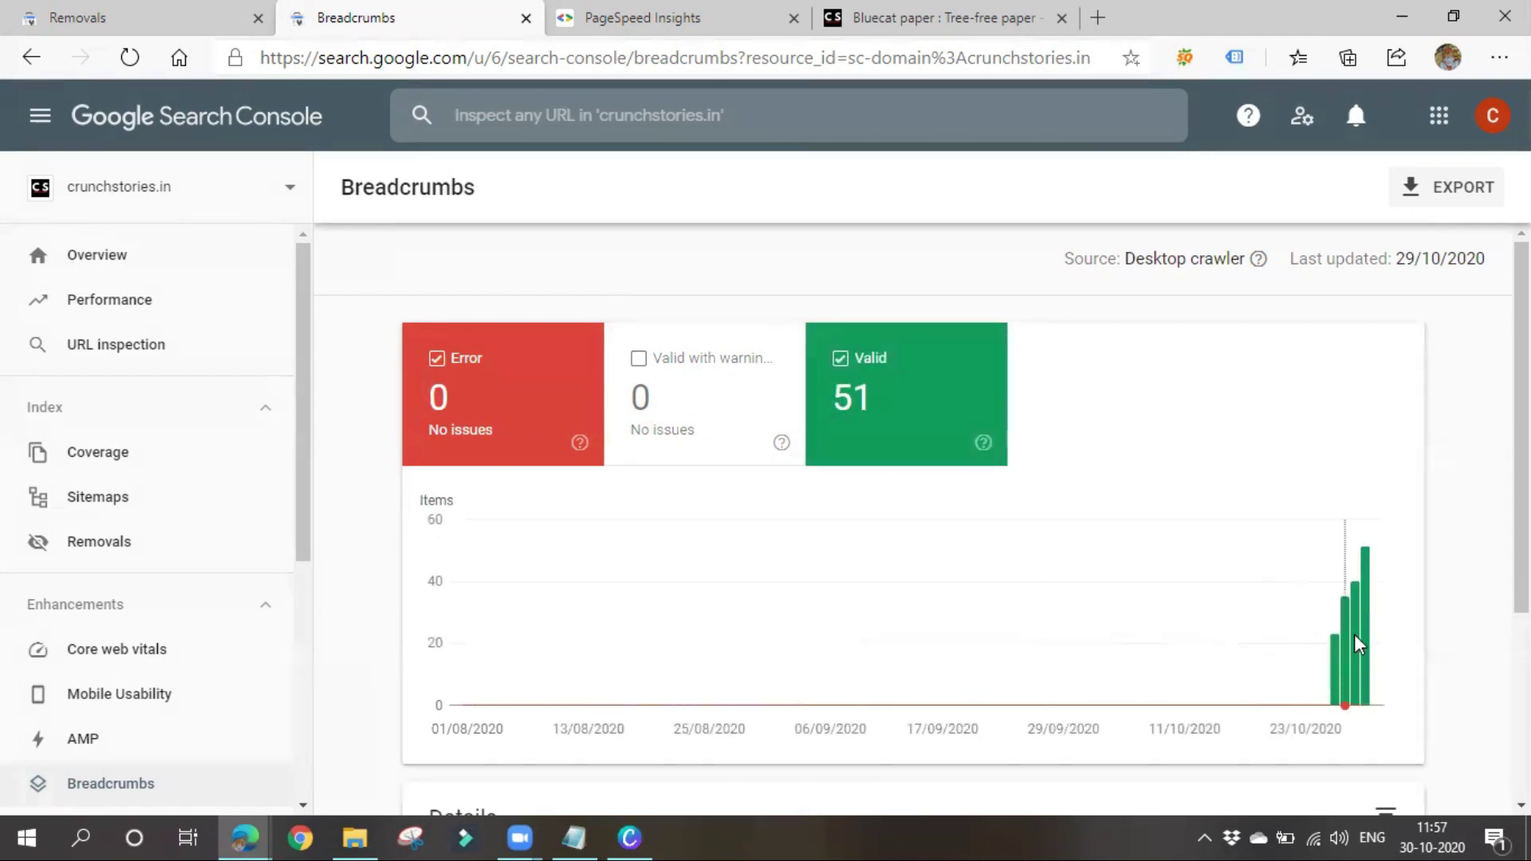
scroll(1340, 642, "down", 3)
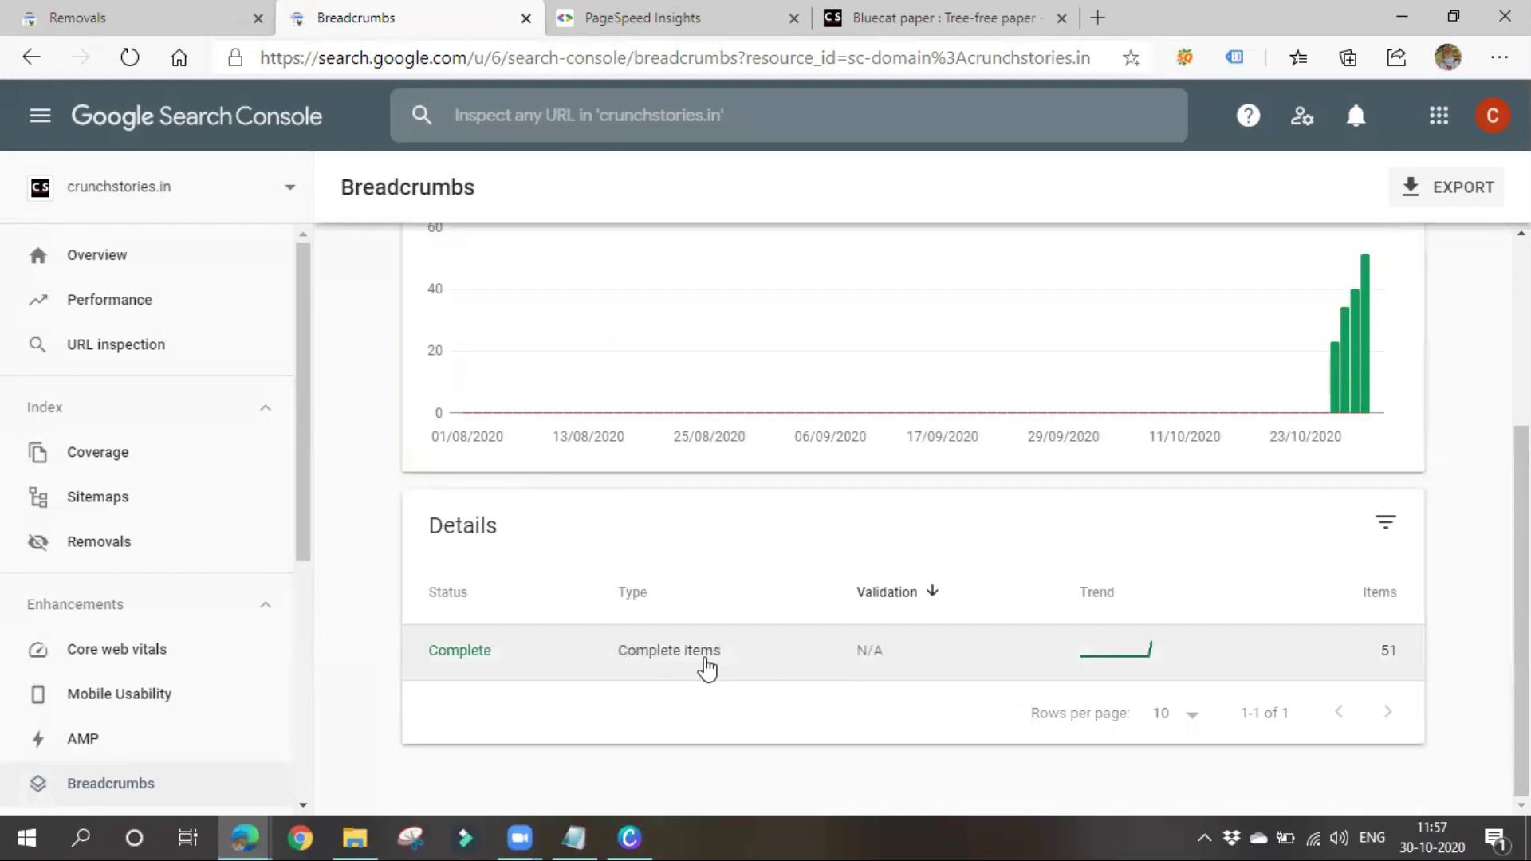
scroll(95, 638, "down", 4)
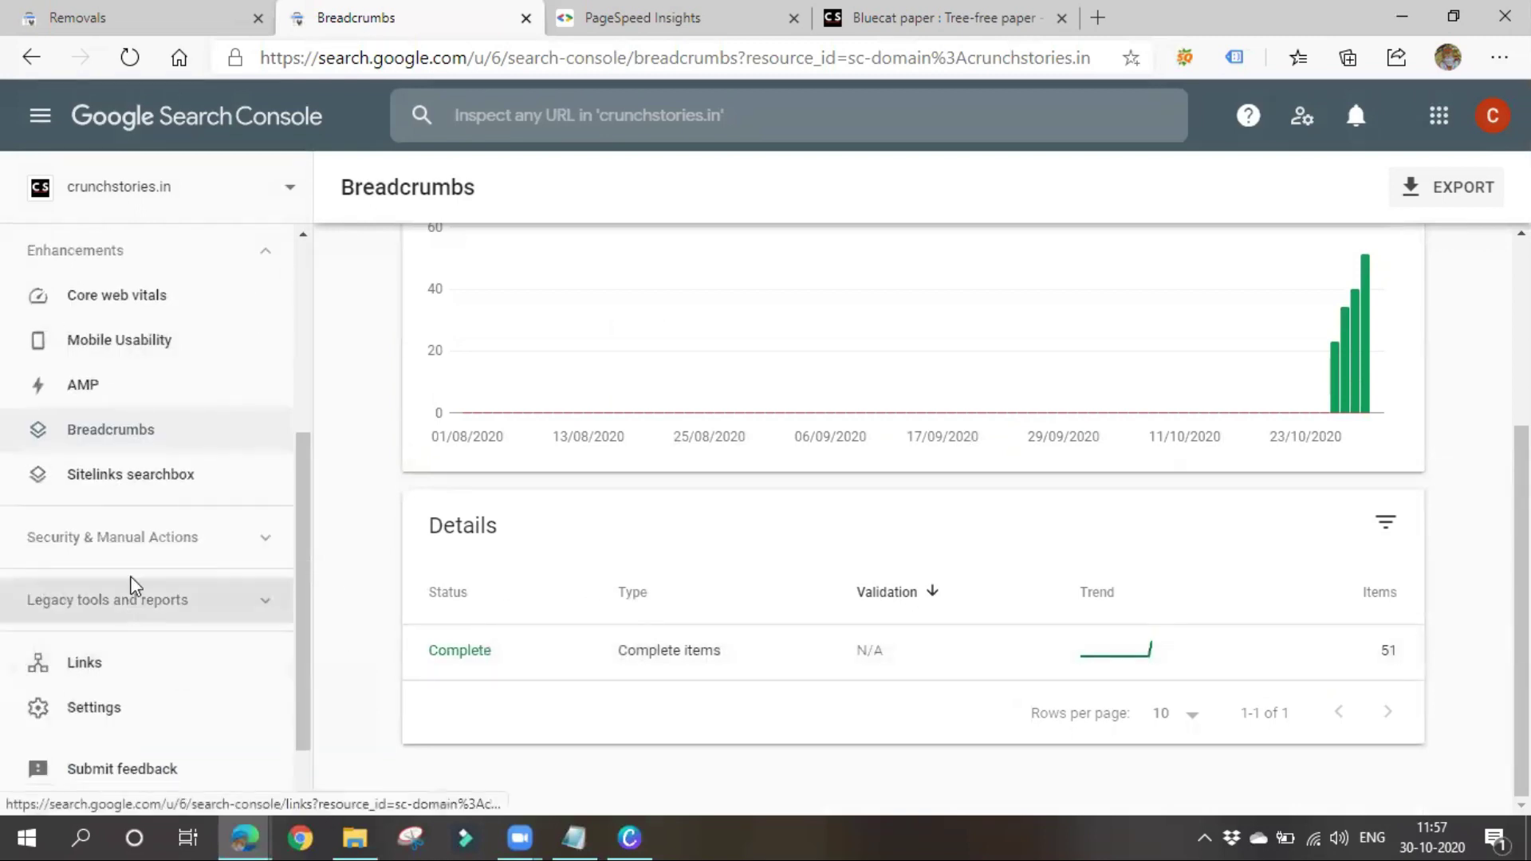
left_click(126, 481)
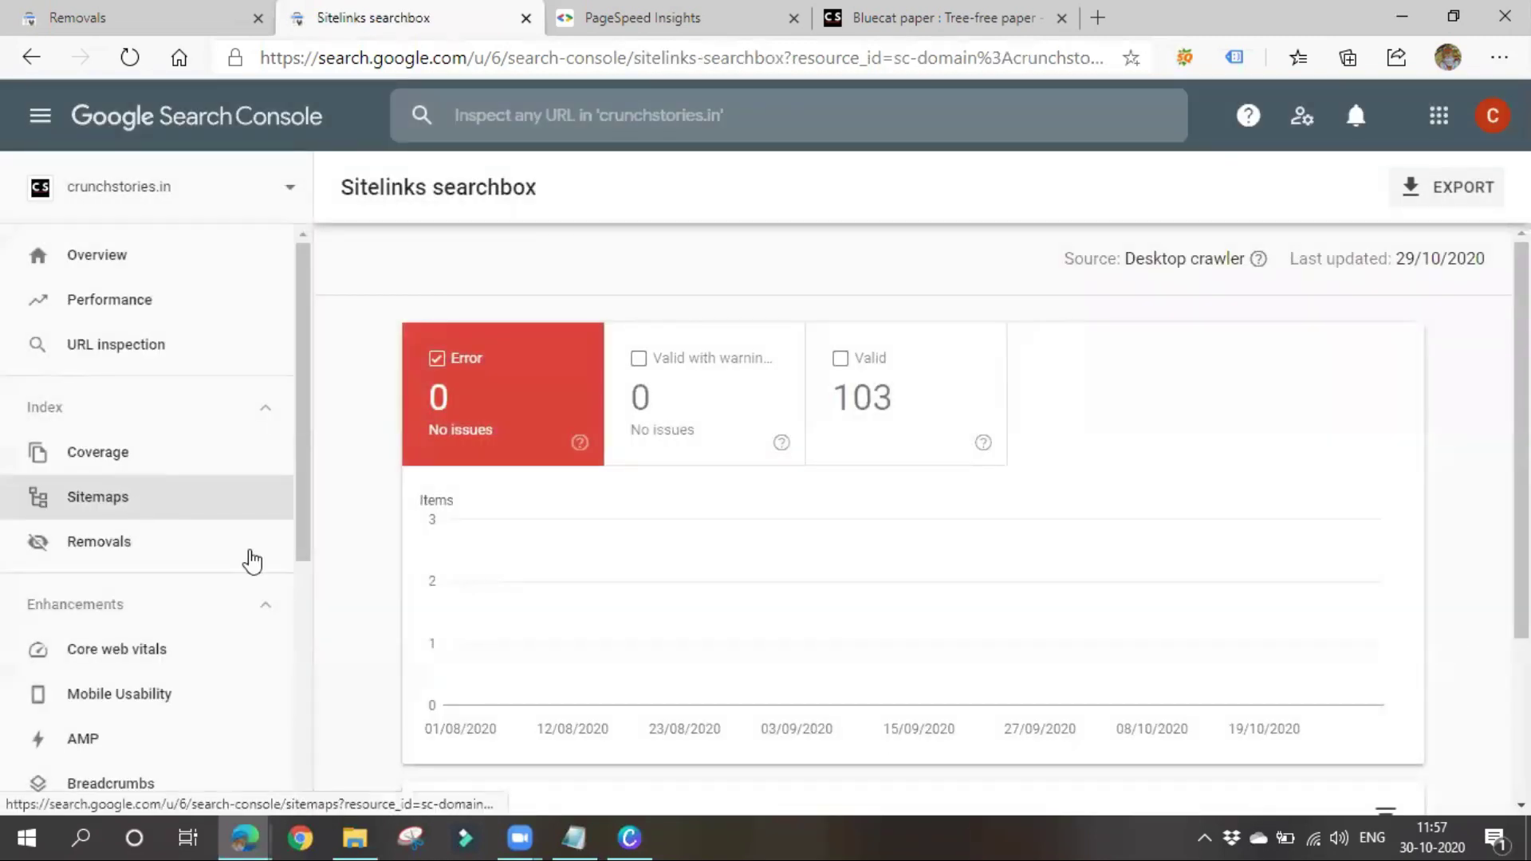
Chart the 103 valid Sitelinks searchbox items, rising from about 15 in August, then go to Links
scroll(744, 605, "down", 3)
scroll(845, 463, "up", 3)
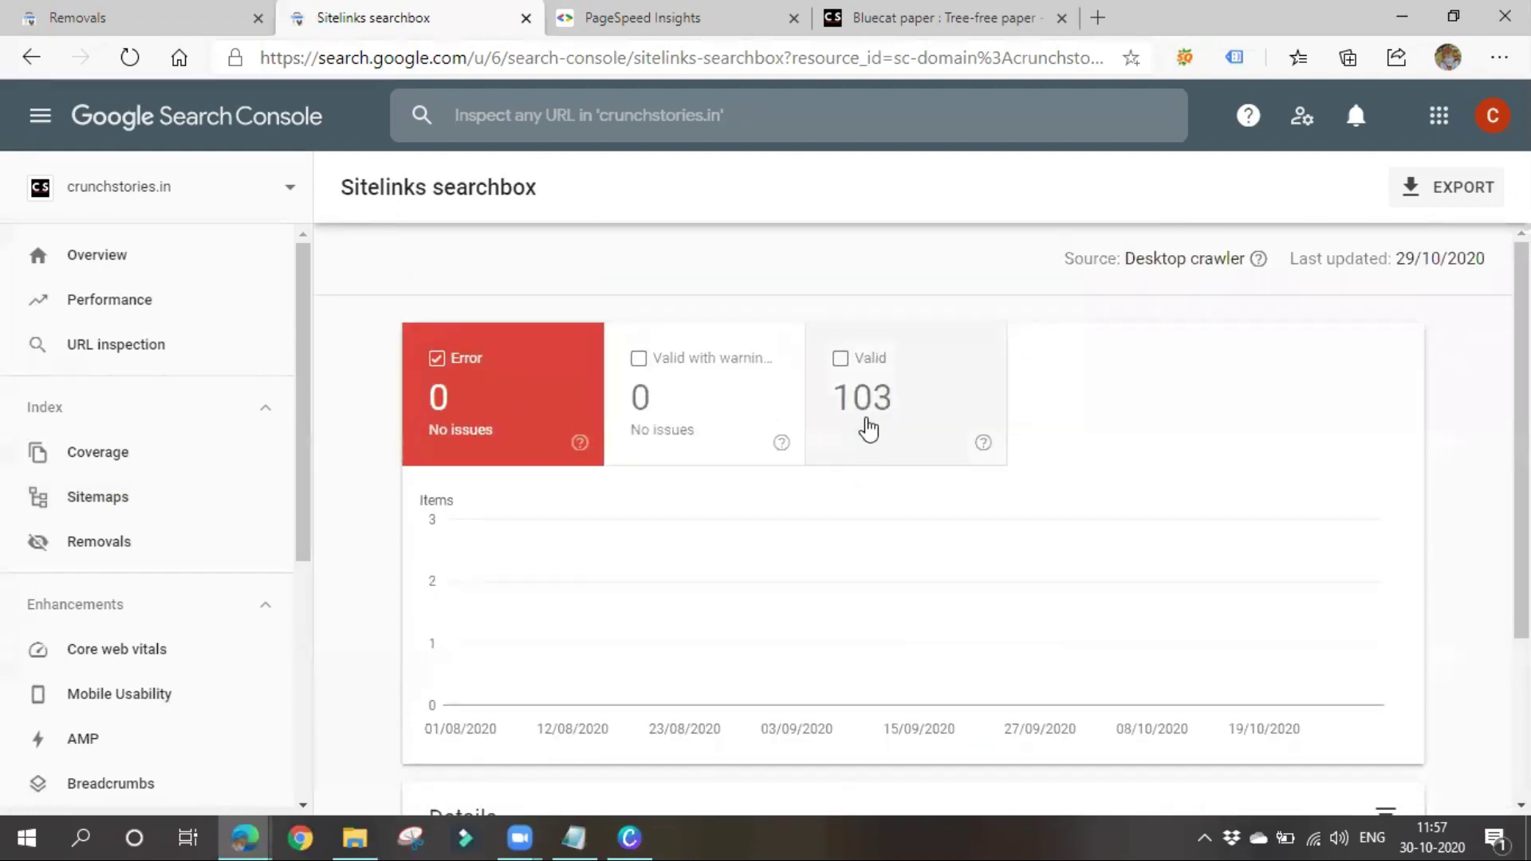
left_click(869, 430)
scroll(857, 543, "down", 5)
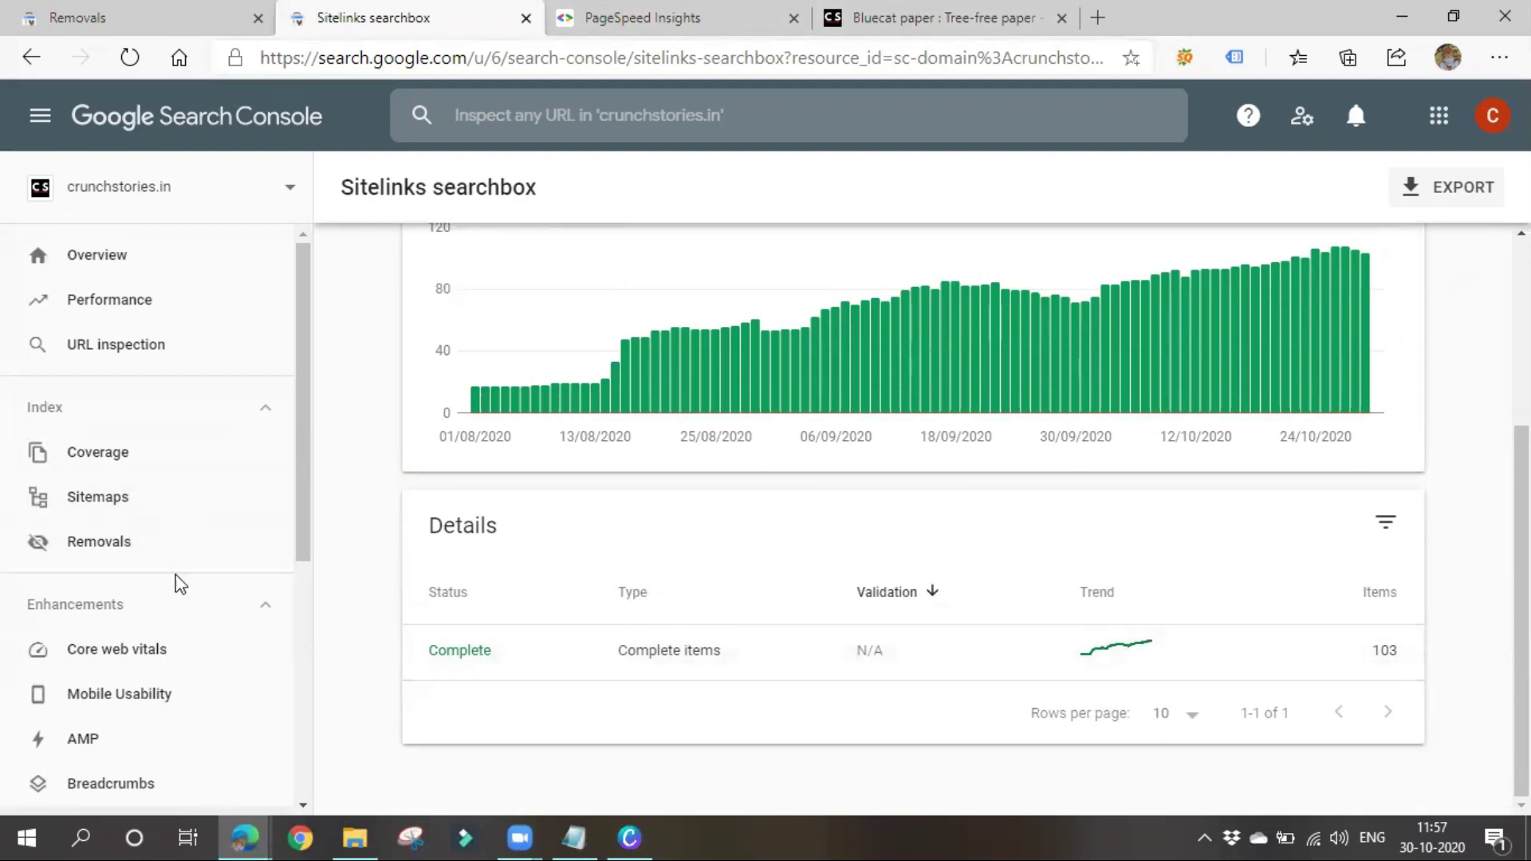
scroll(731, 588, "up", 5)
scroll(1329, 711, "down", 5)
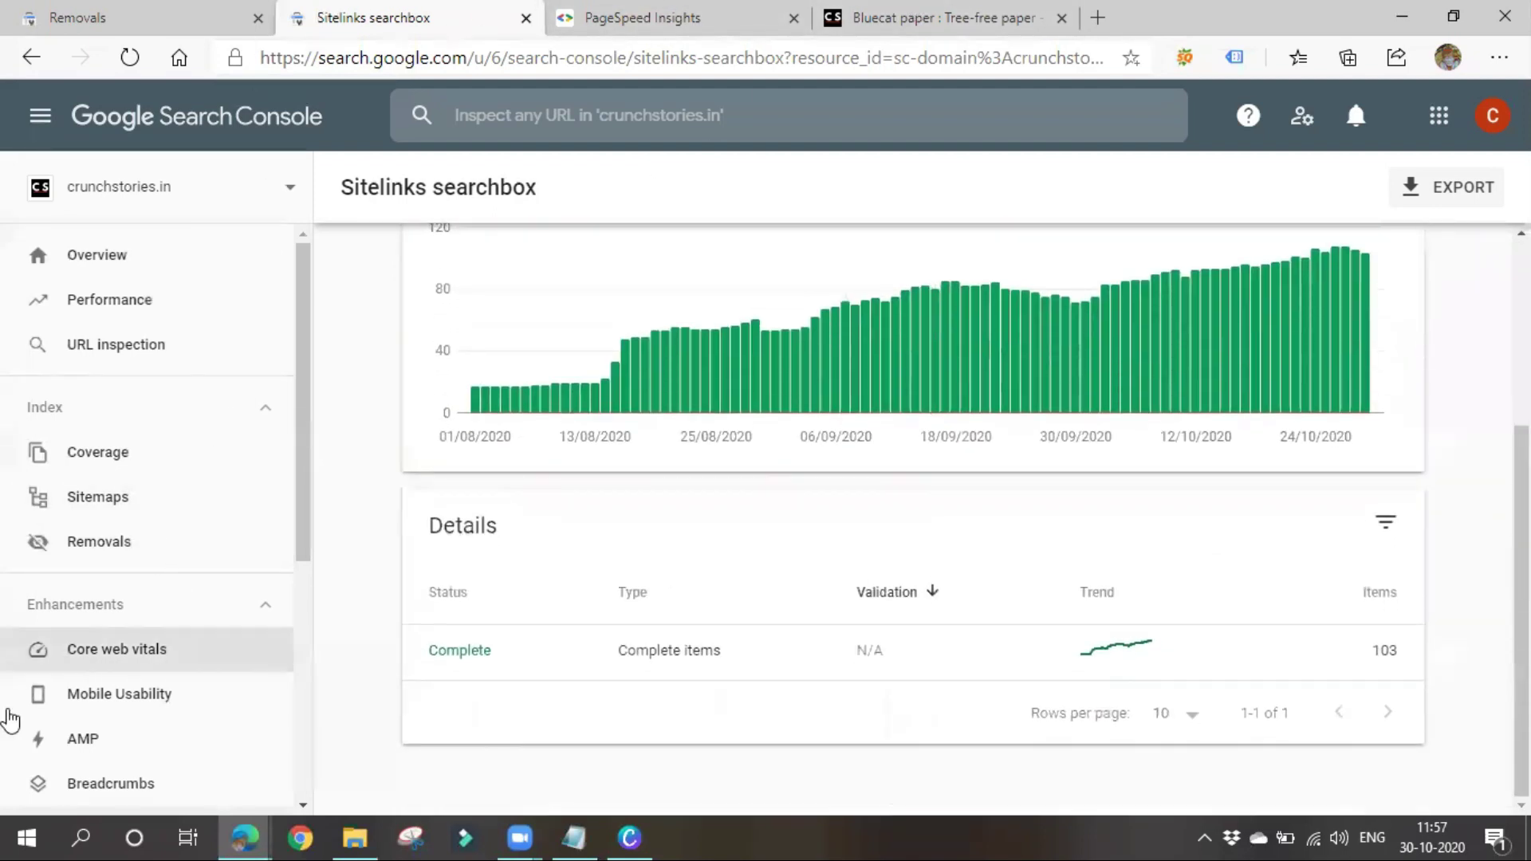
scroll(131, 536, "down", 3)
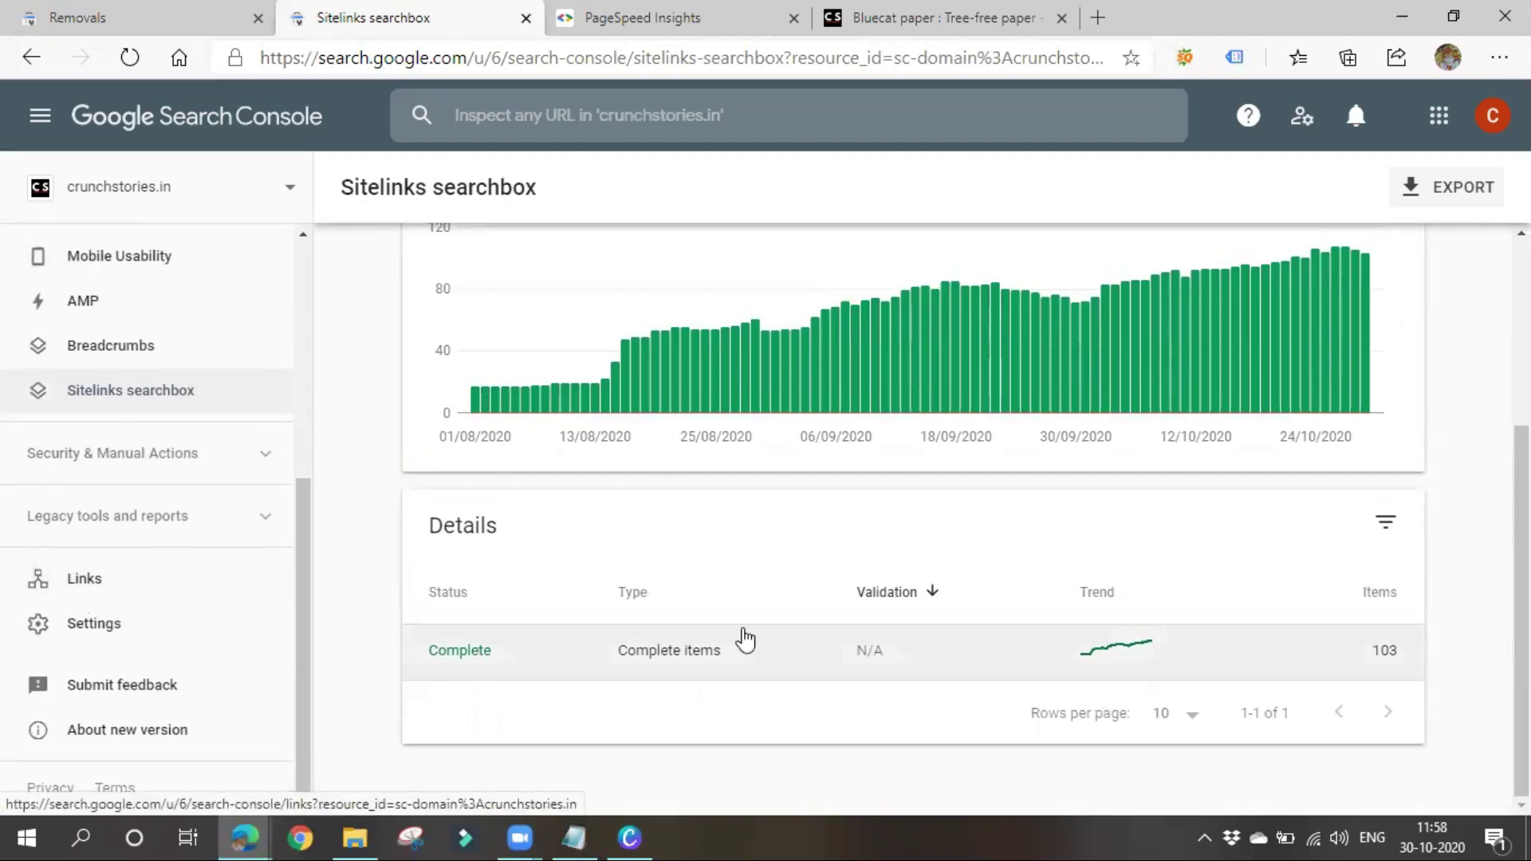
scroll(974, 424, "up", 1)
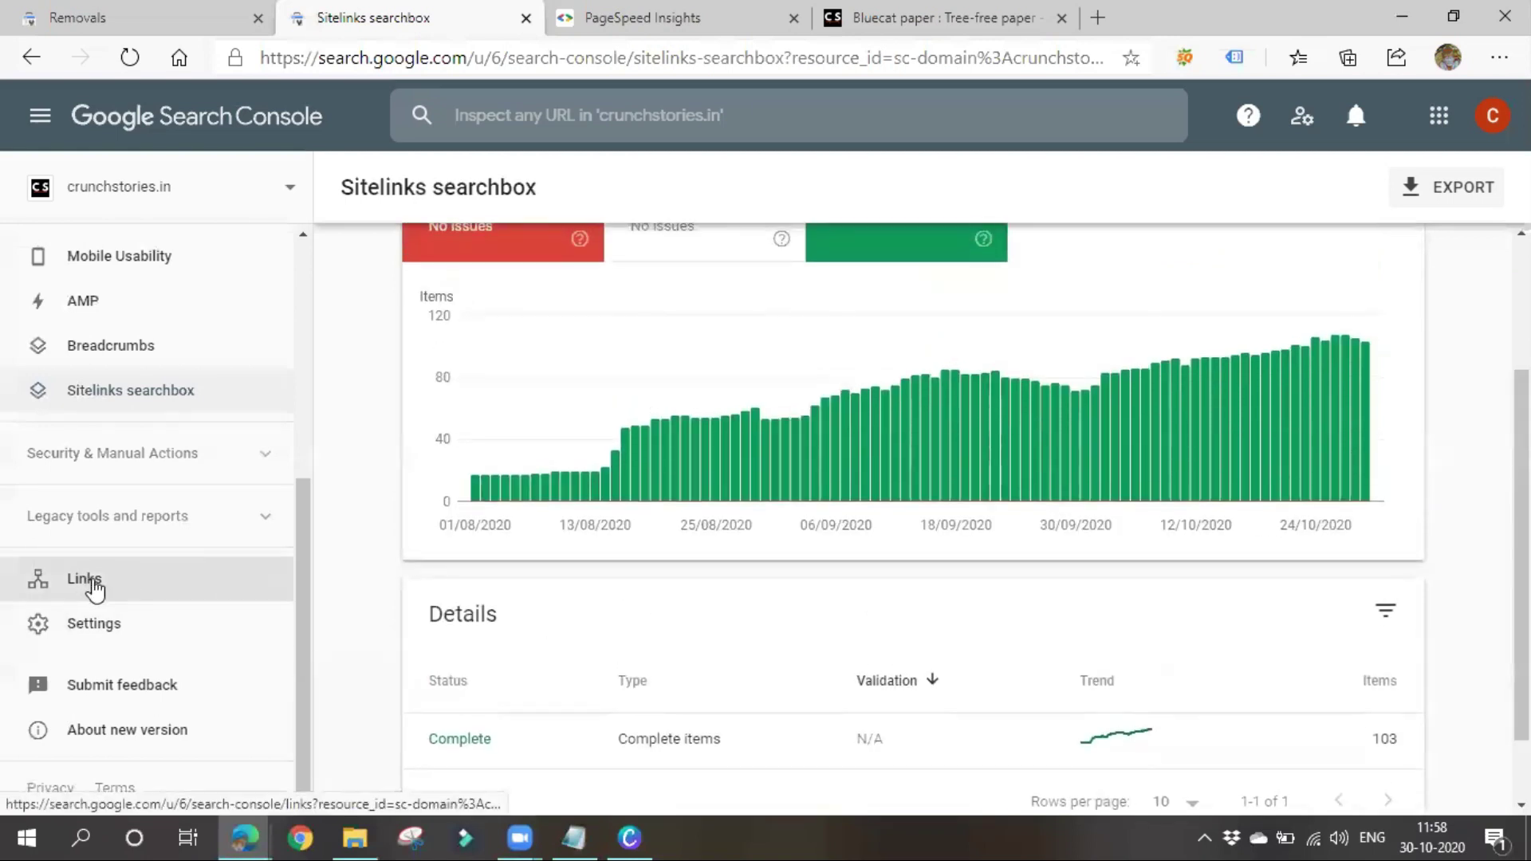
left_click(91, 581)
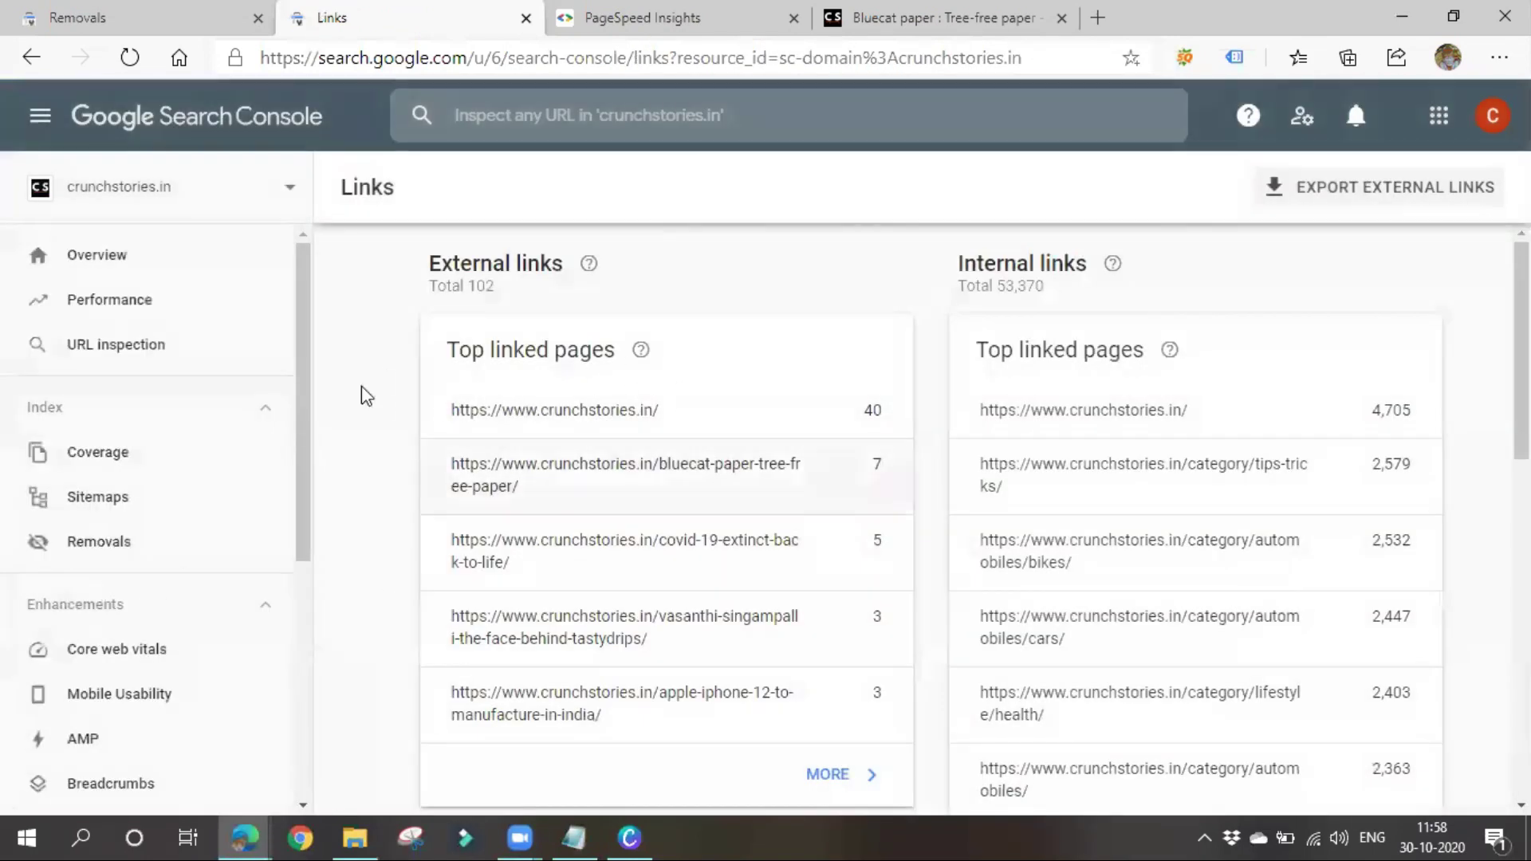
Scroll through the top linked pages, top linking sites (pinterest.com at 38) and top linking text
scroll(184, 638, "down", 5)
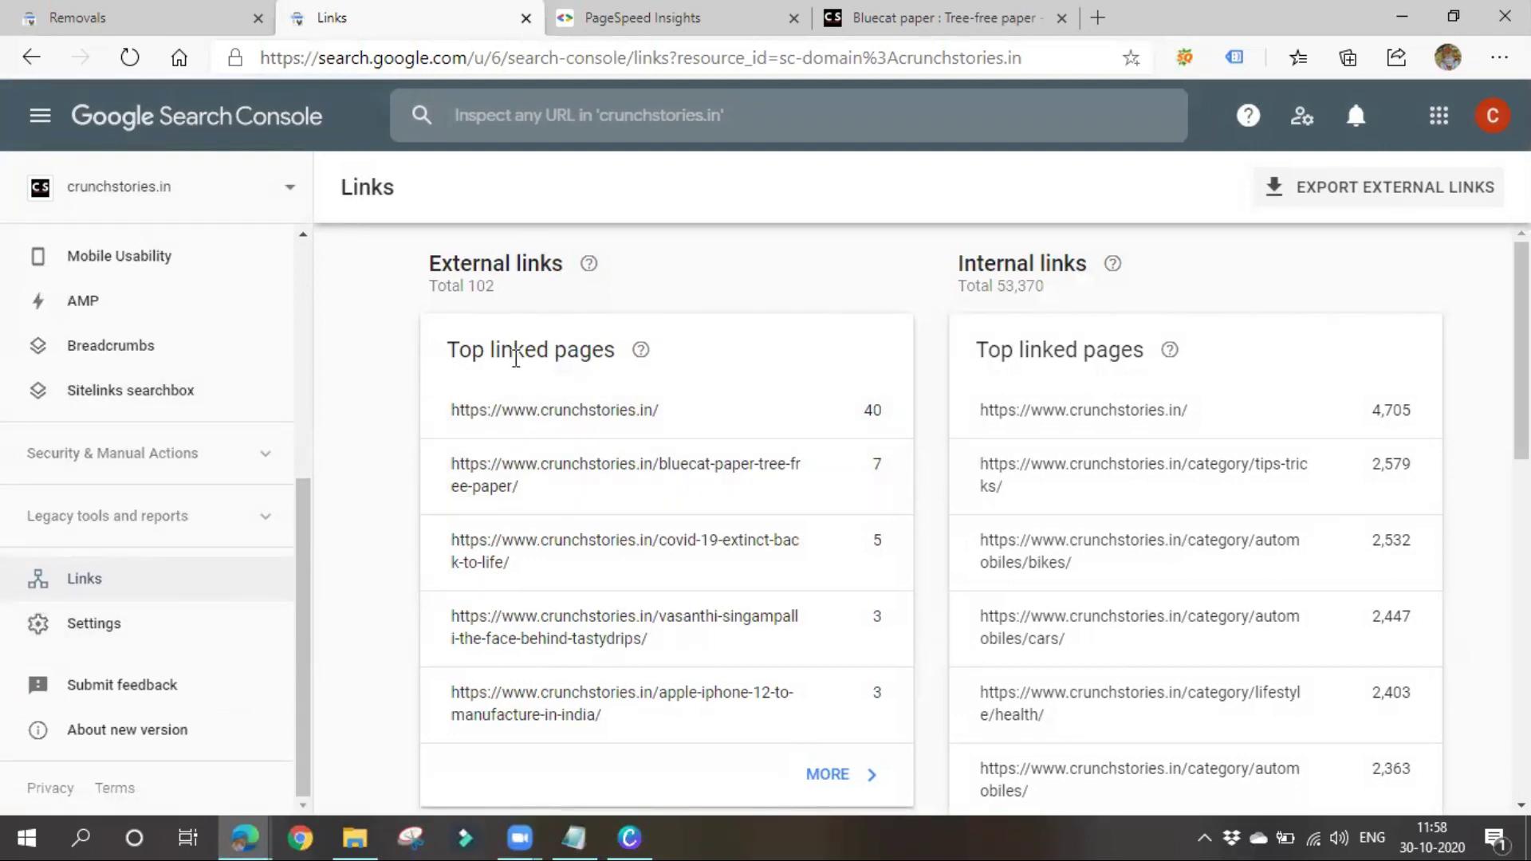
scroll(468, 534, "down", 9)
scroll(547, 673, "up", 3)
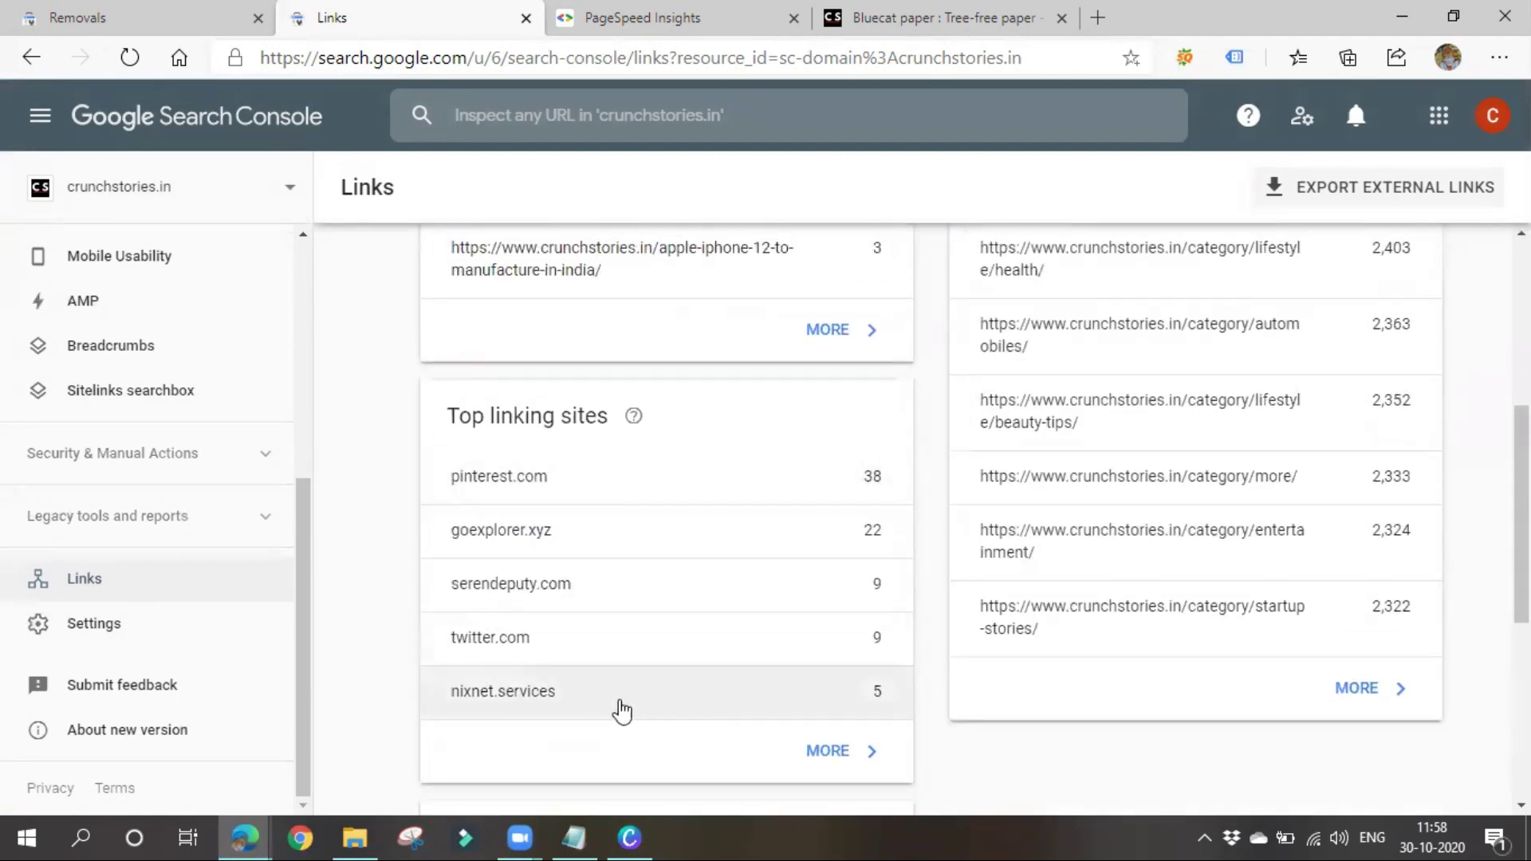
scroll(622, 710, "down", 3)
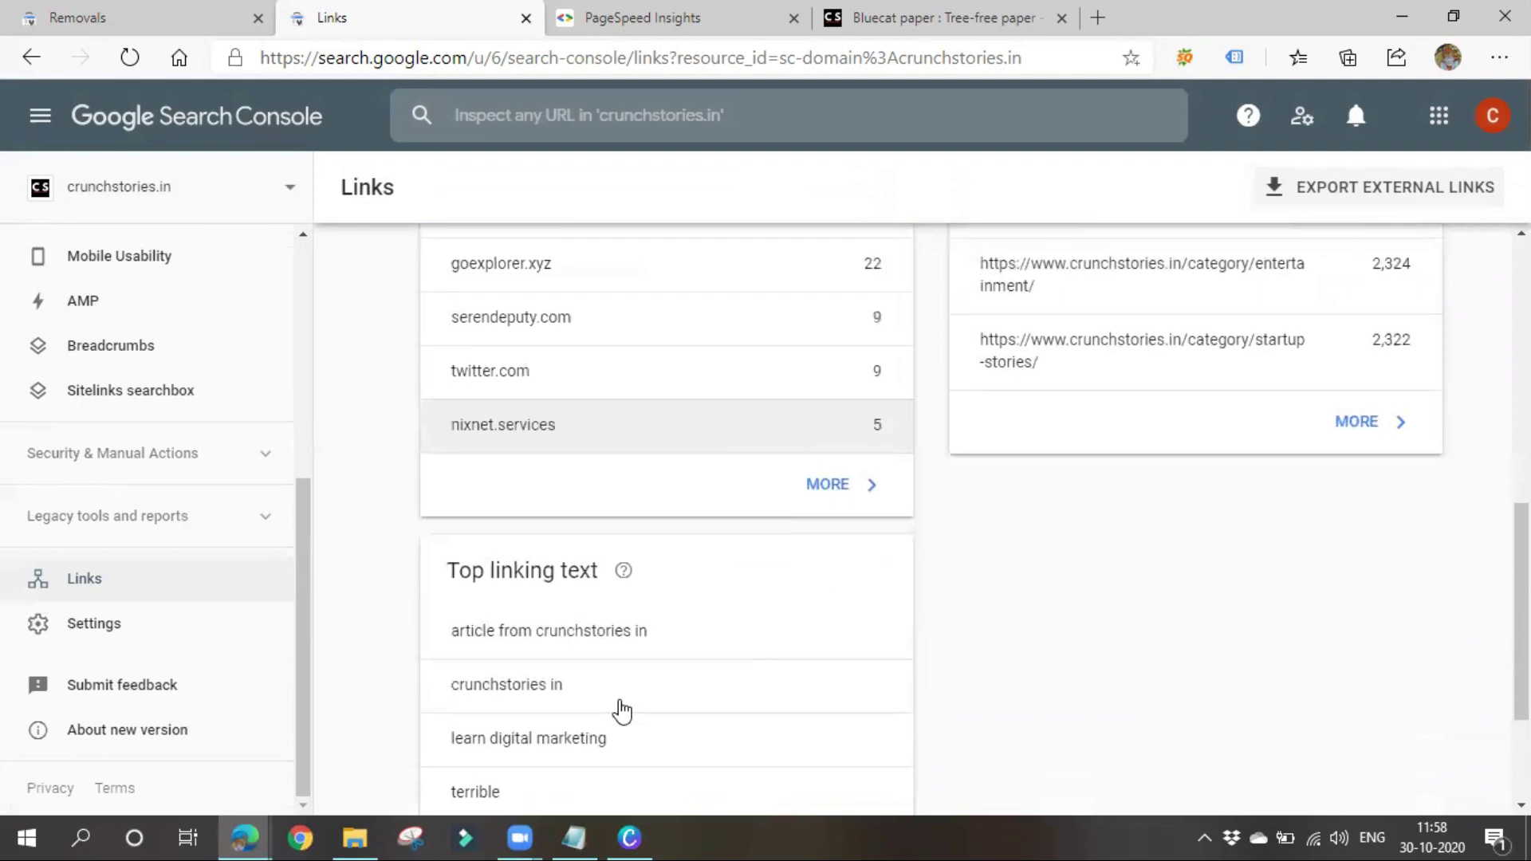
scroll(646, 630, "down", 3)
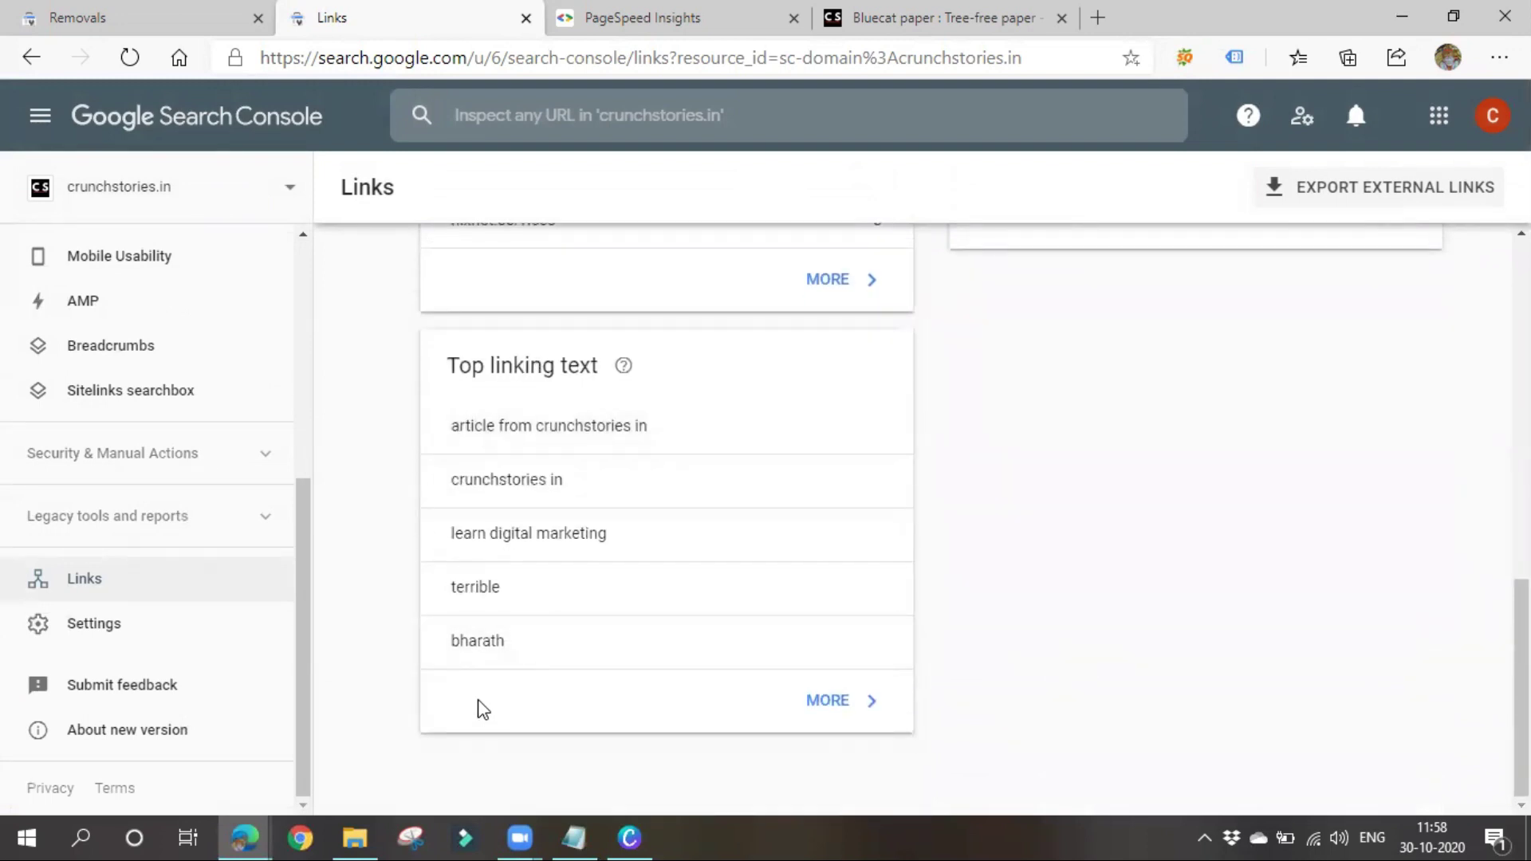
scroll(483, 708, "up", 6)
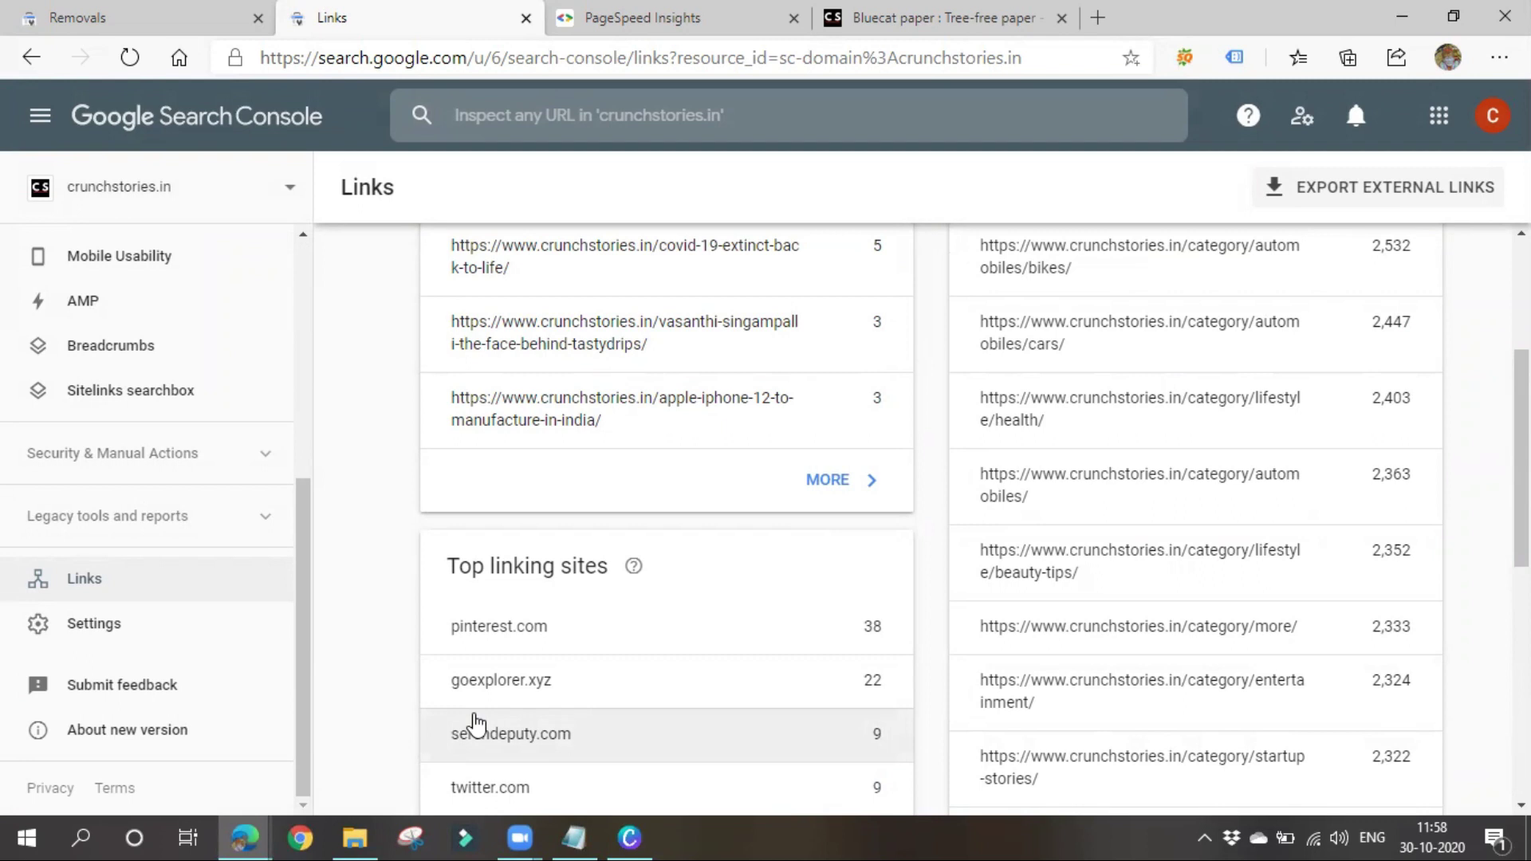
scroll(476, 726, "up", 2)
right_click(483, 712)
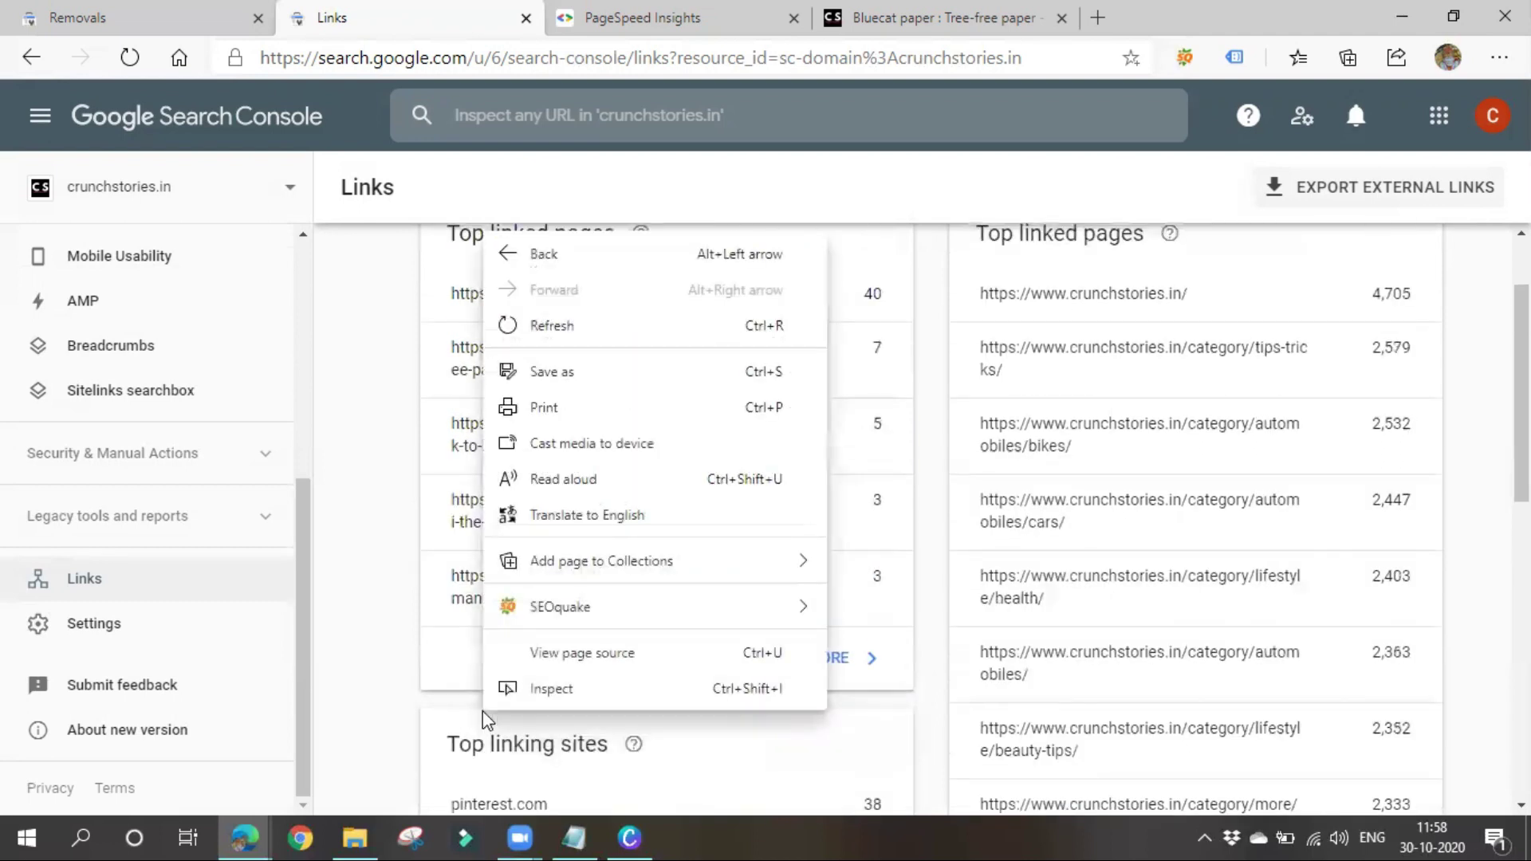
left_click(383, 559)
scroll(462, 680, "up", 1)
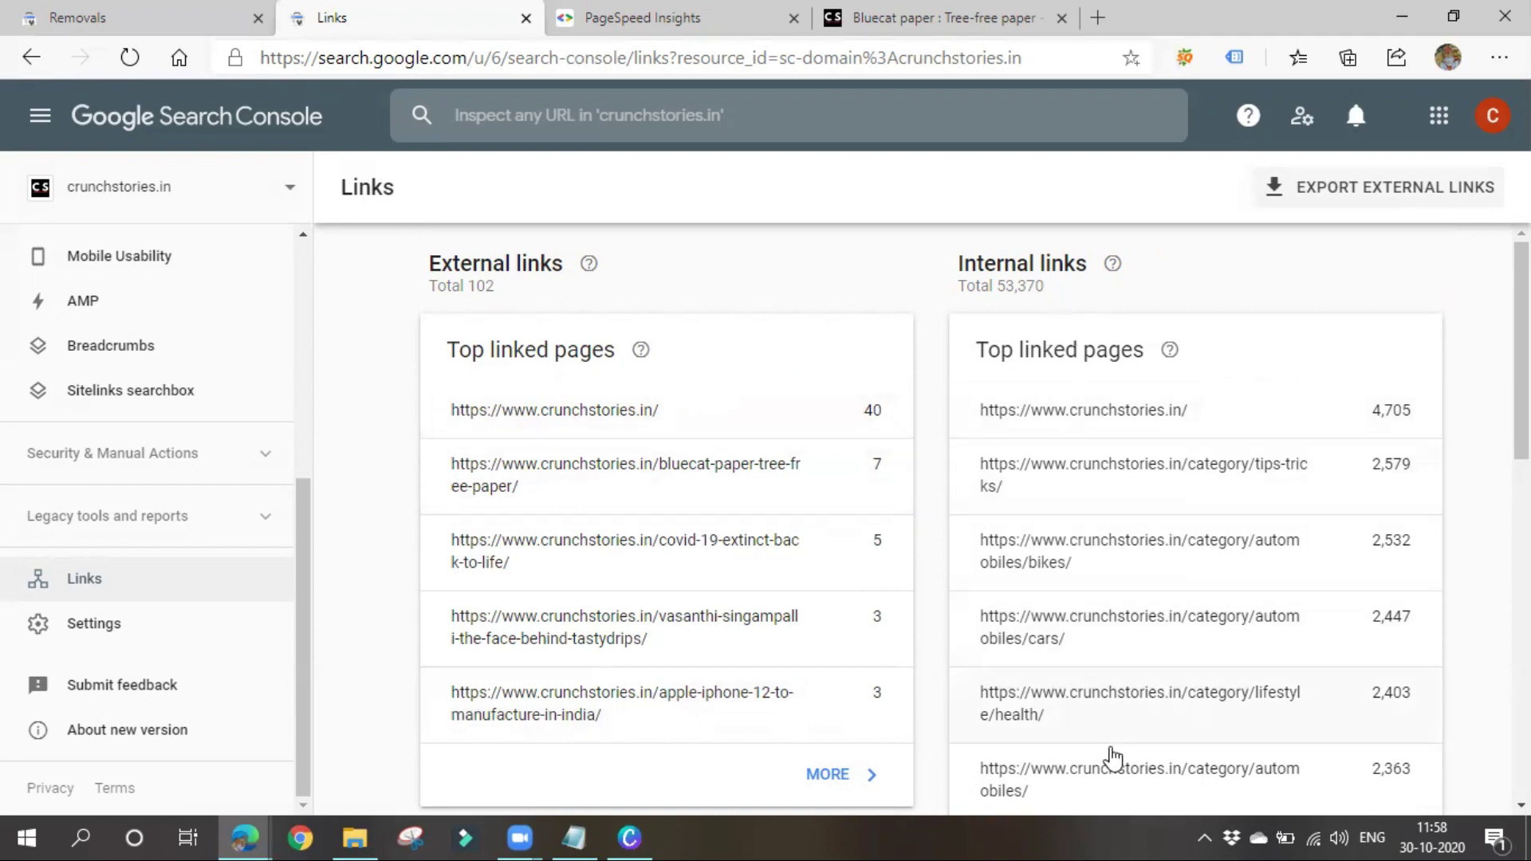
scroll(1110, 482, "down", 3)
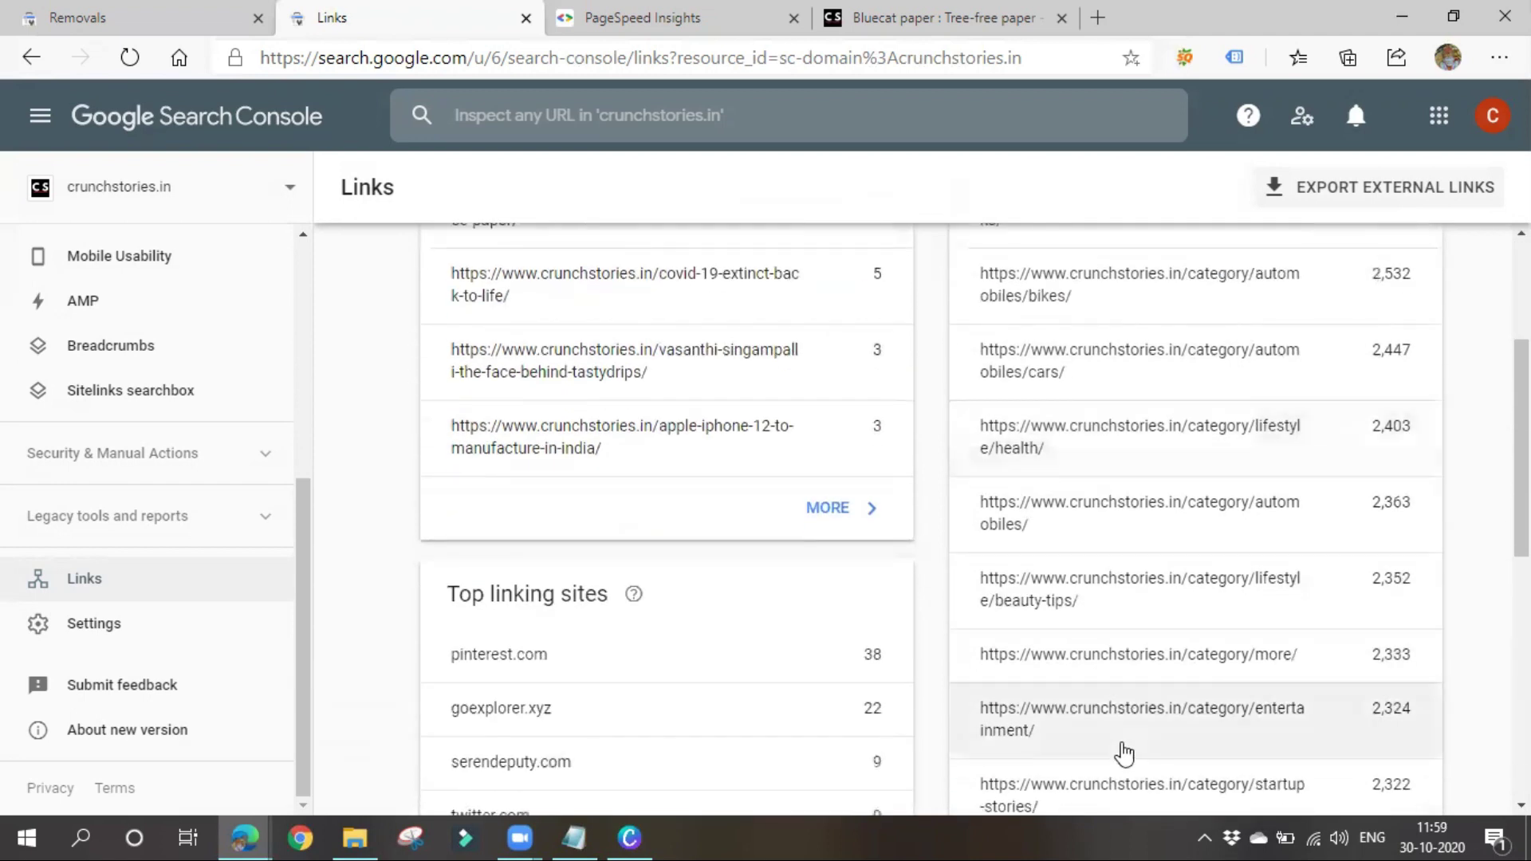
scroll(1121, 752, "up", 3)
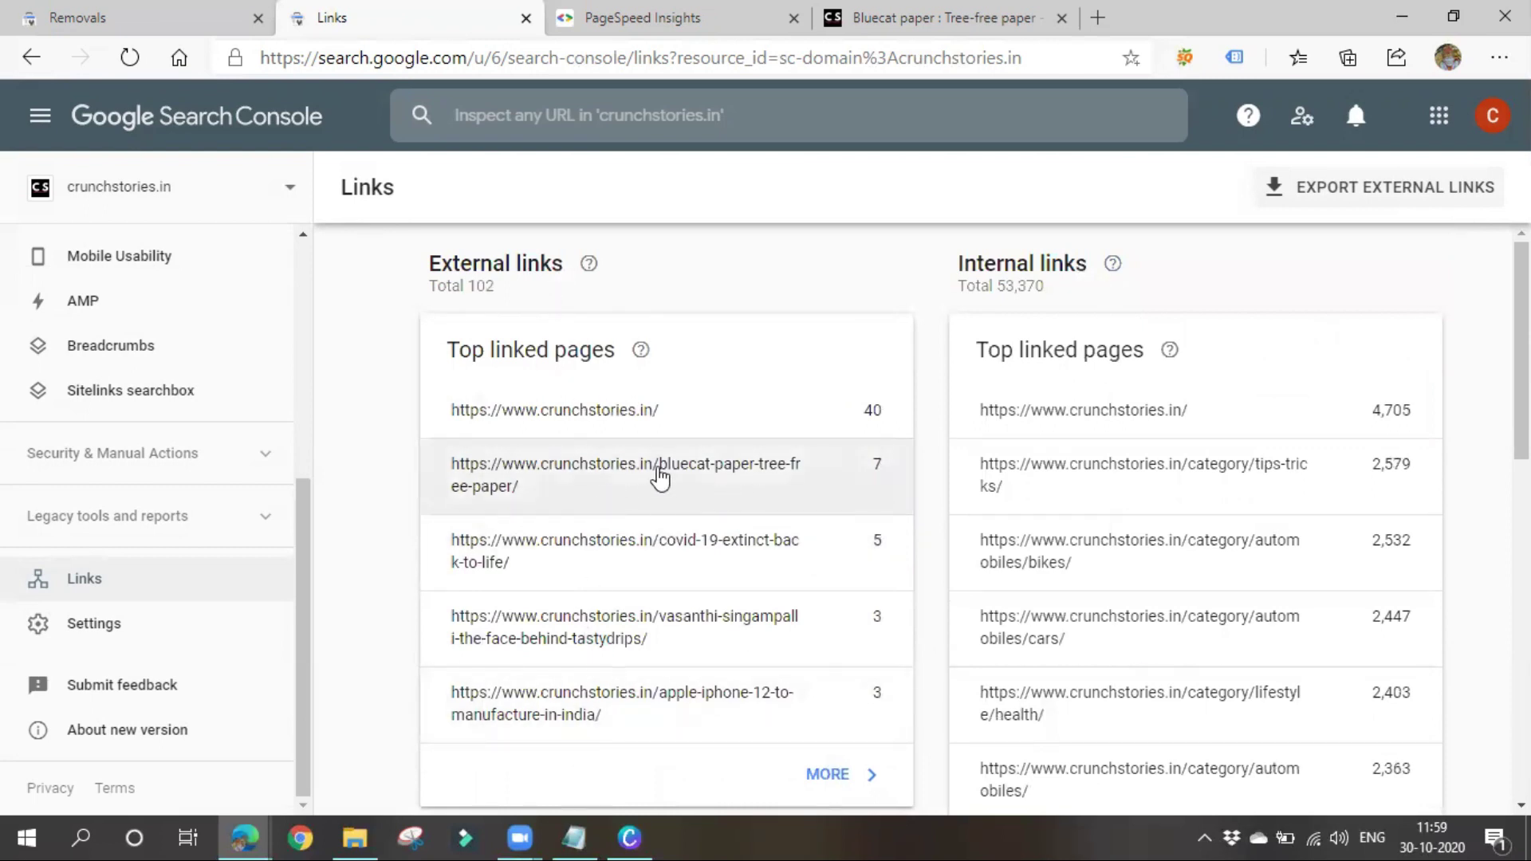
left_click(894, 15)
scroll(528, 475, "down", 10)
scroll(528, 476, "up", 4)
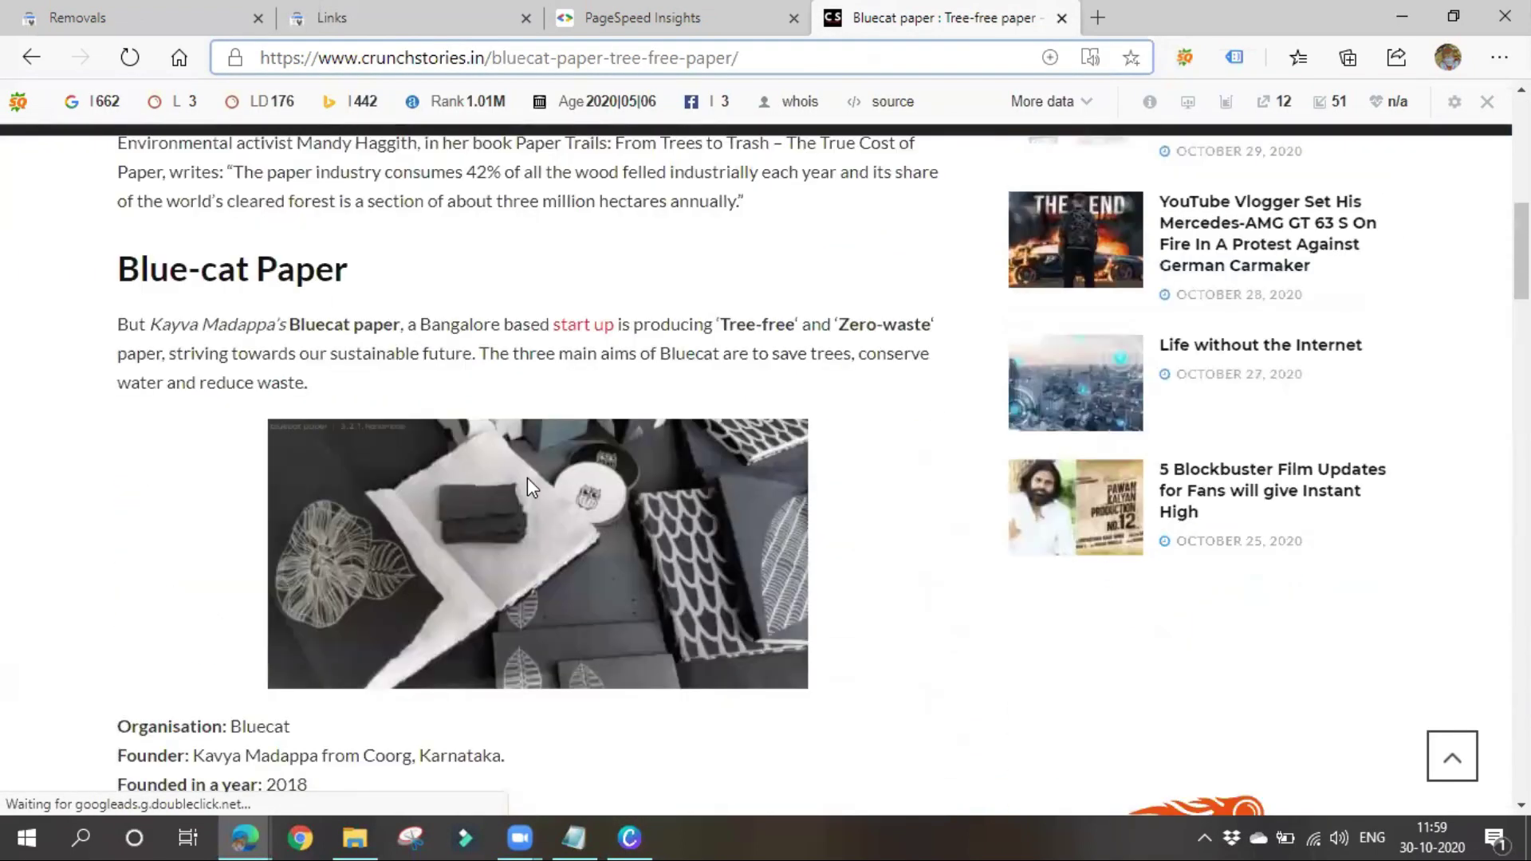
scroll(781, 431, "up", 4)
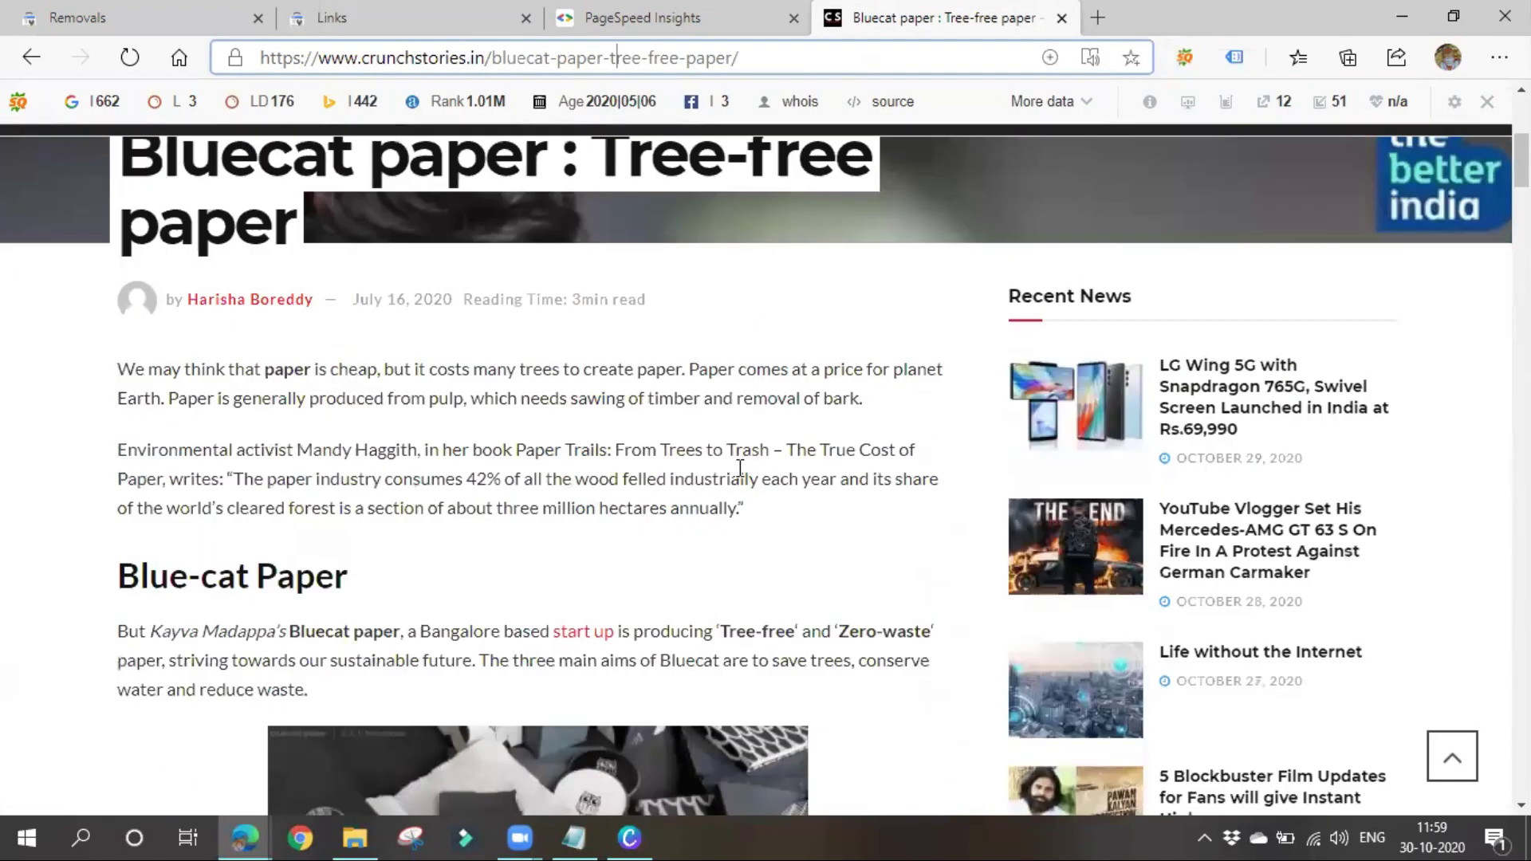
scroll(637, 562, "down", 13)
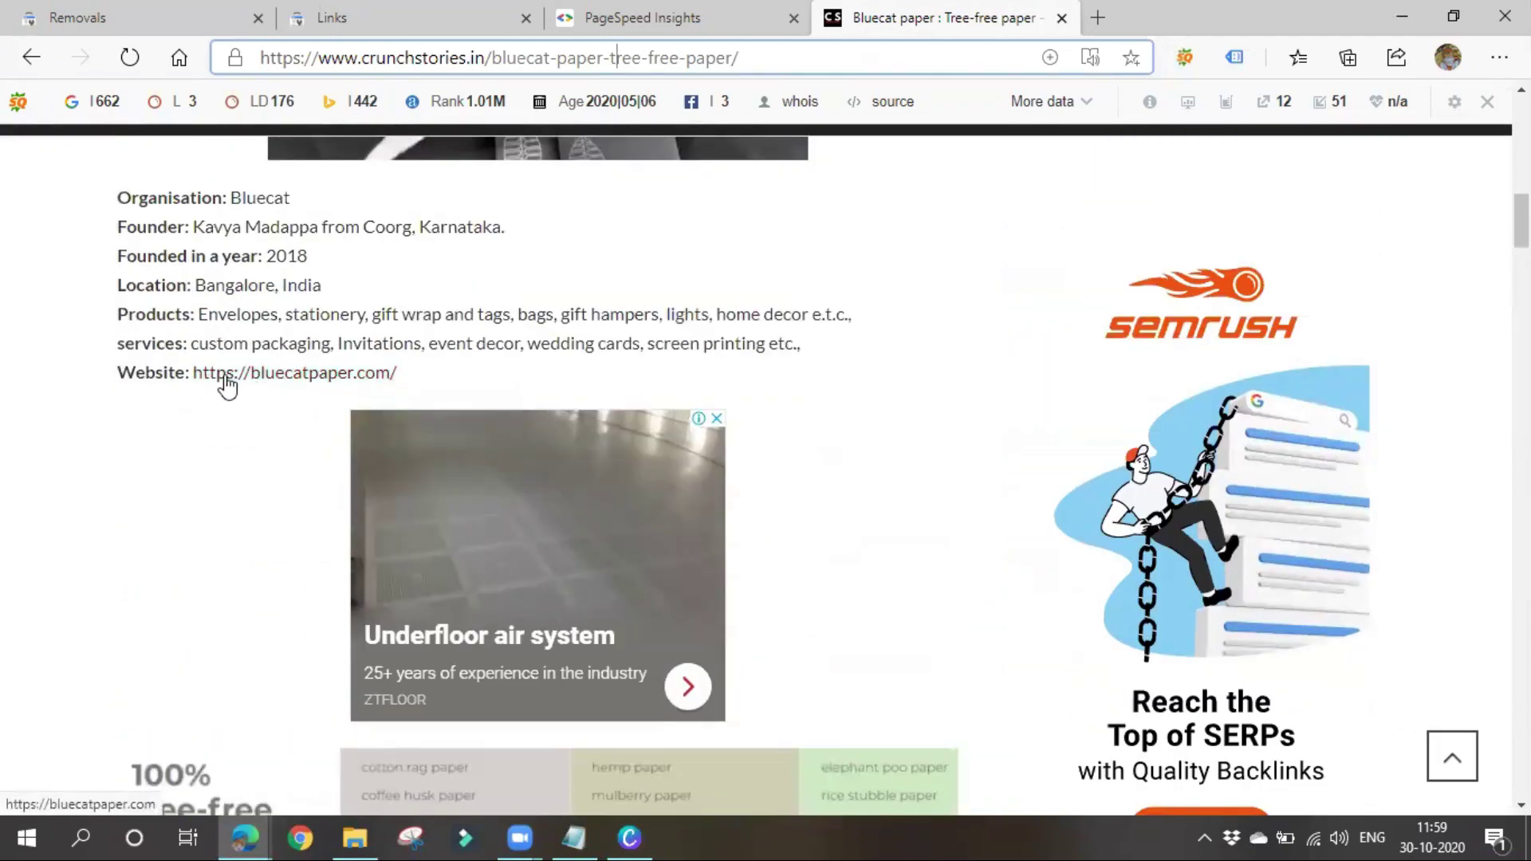
left_click(345, 375)
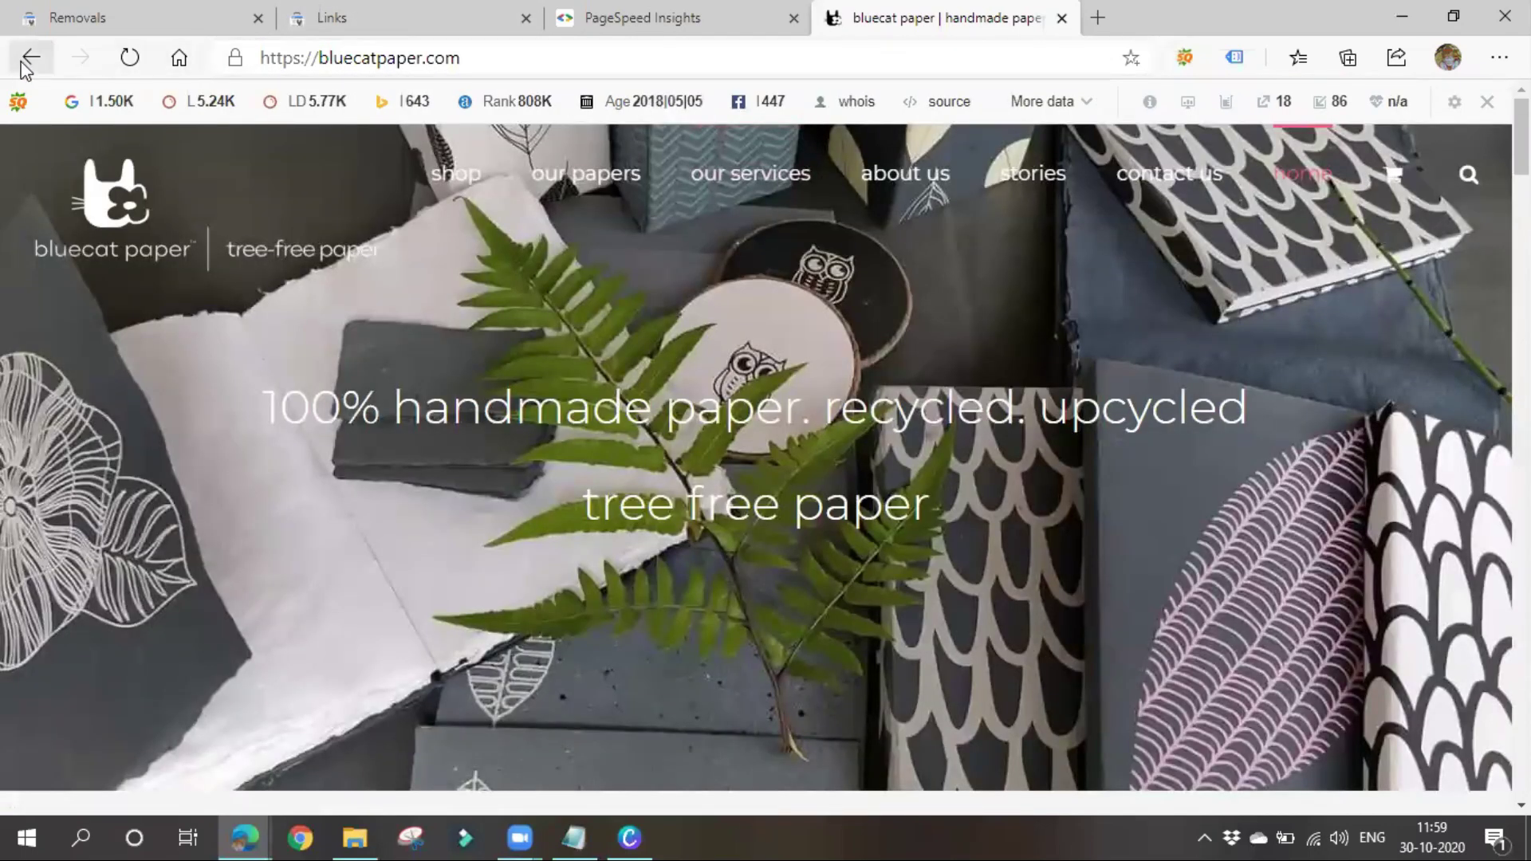
left_click(30, 58)
left_click(351, 20)
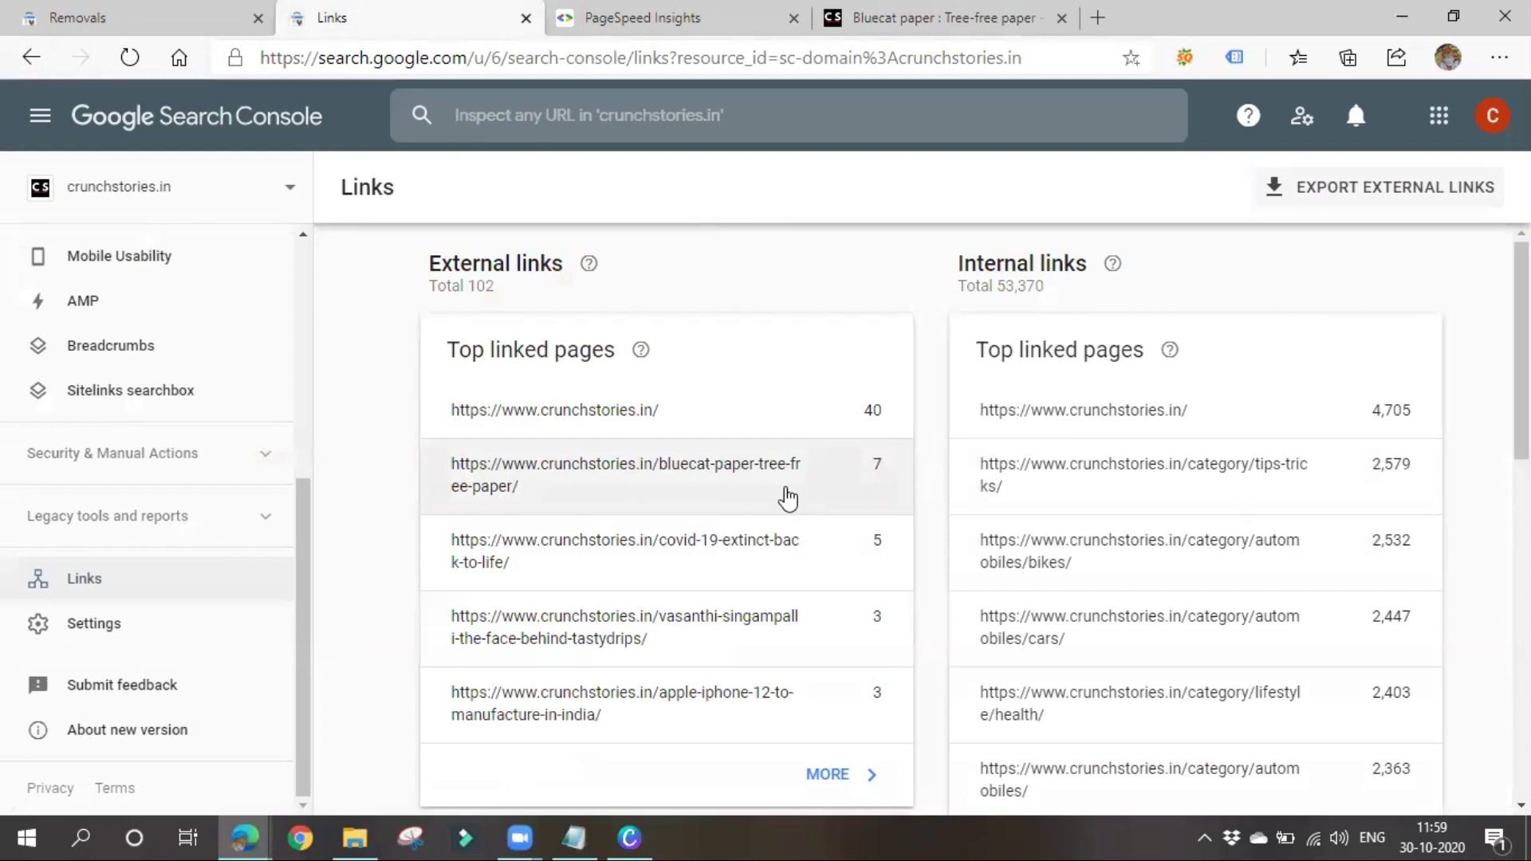
scroll(710, 449, "down", 1)
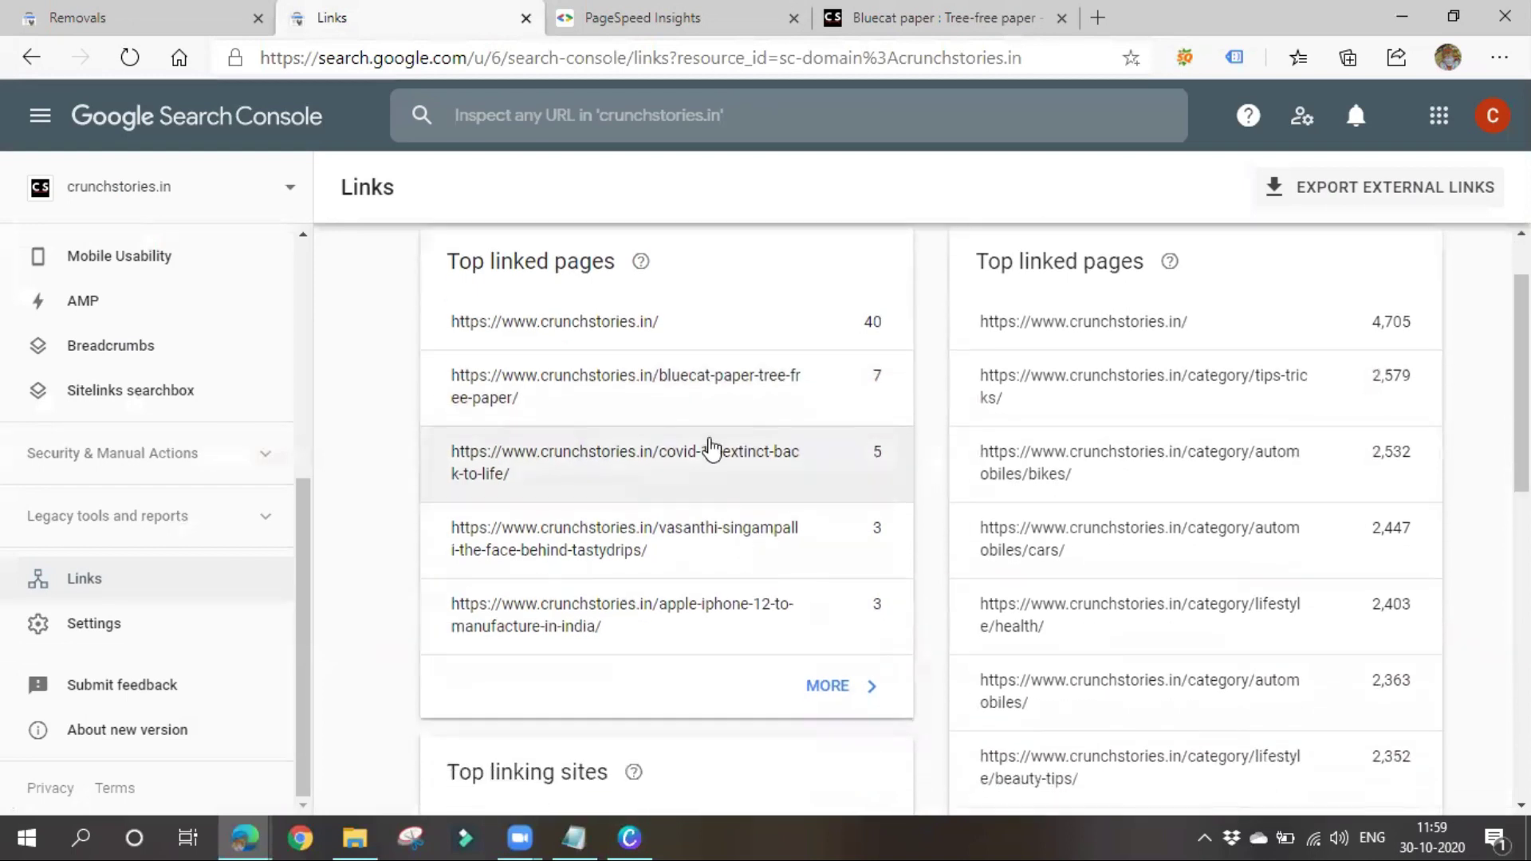
scroll(709, 449, "down", 4)
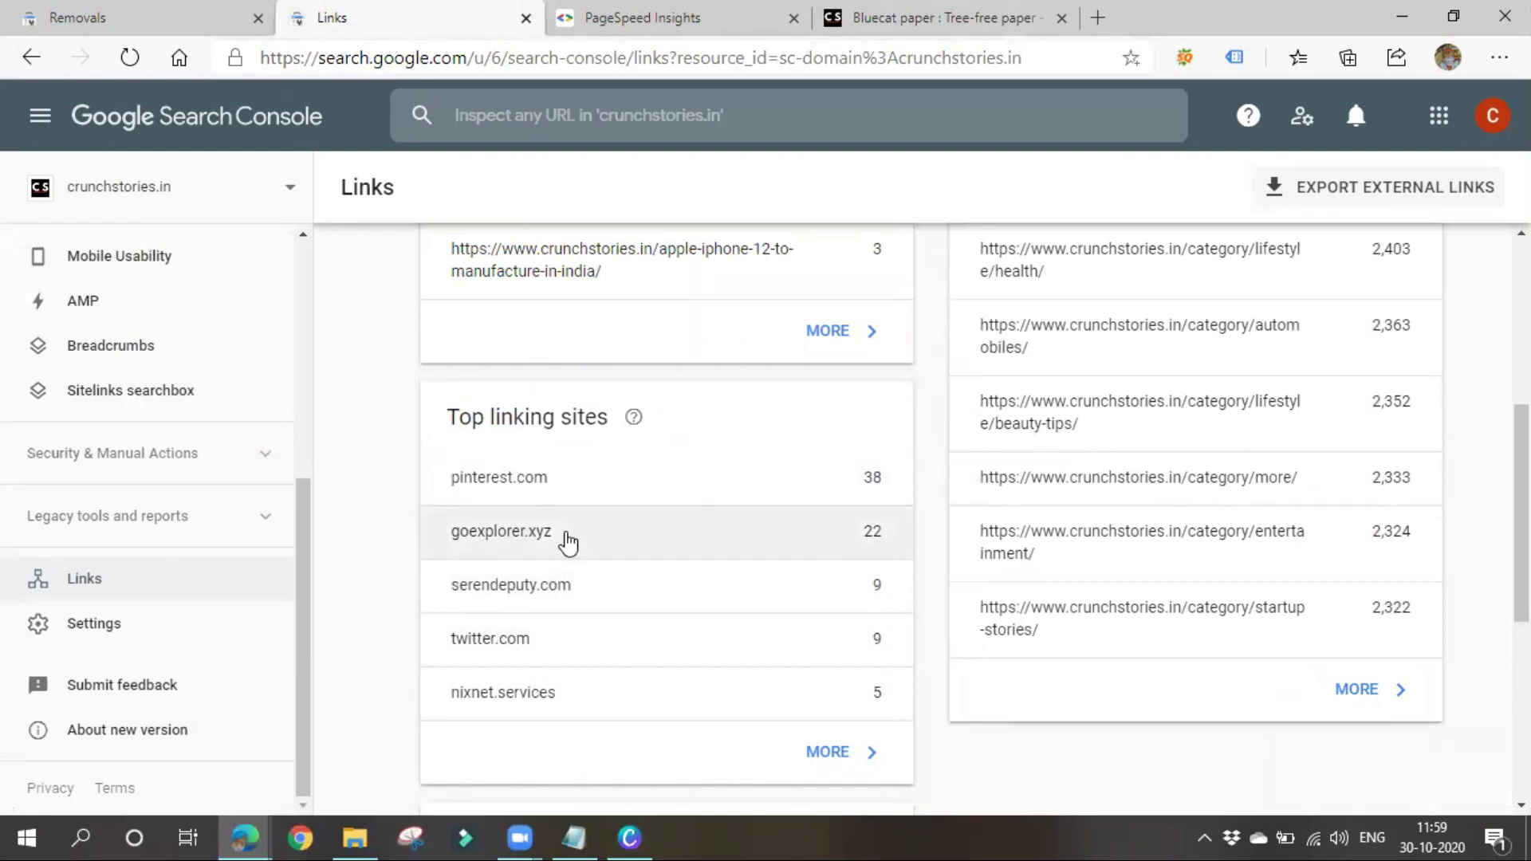
scroll(568, 542, "down", 4)
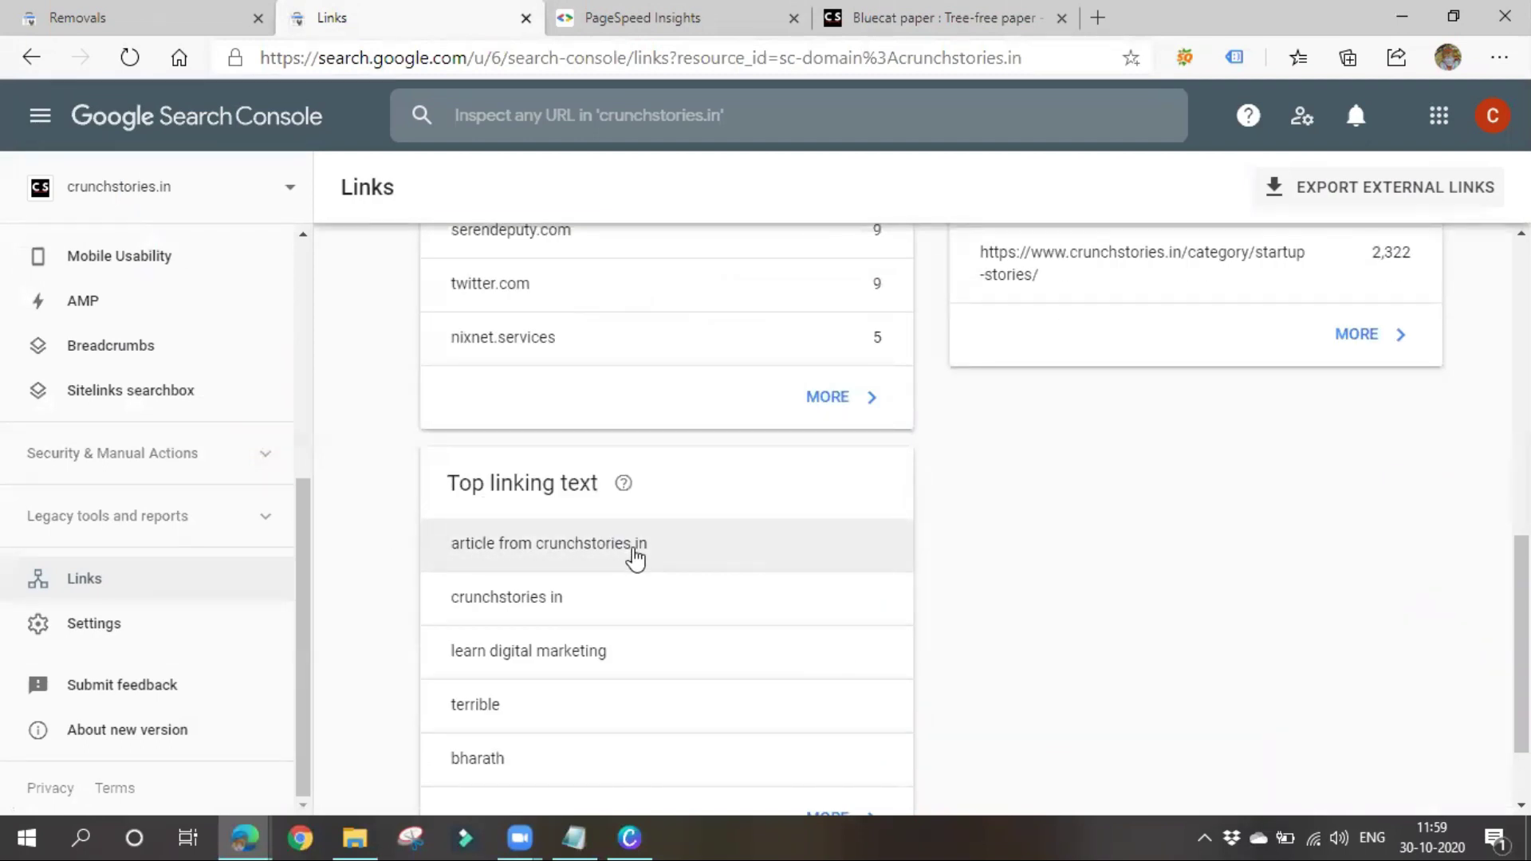
In the Bluecat paper article, select the website address and a paragraph phrase
left_click(941, 17)
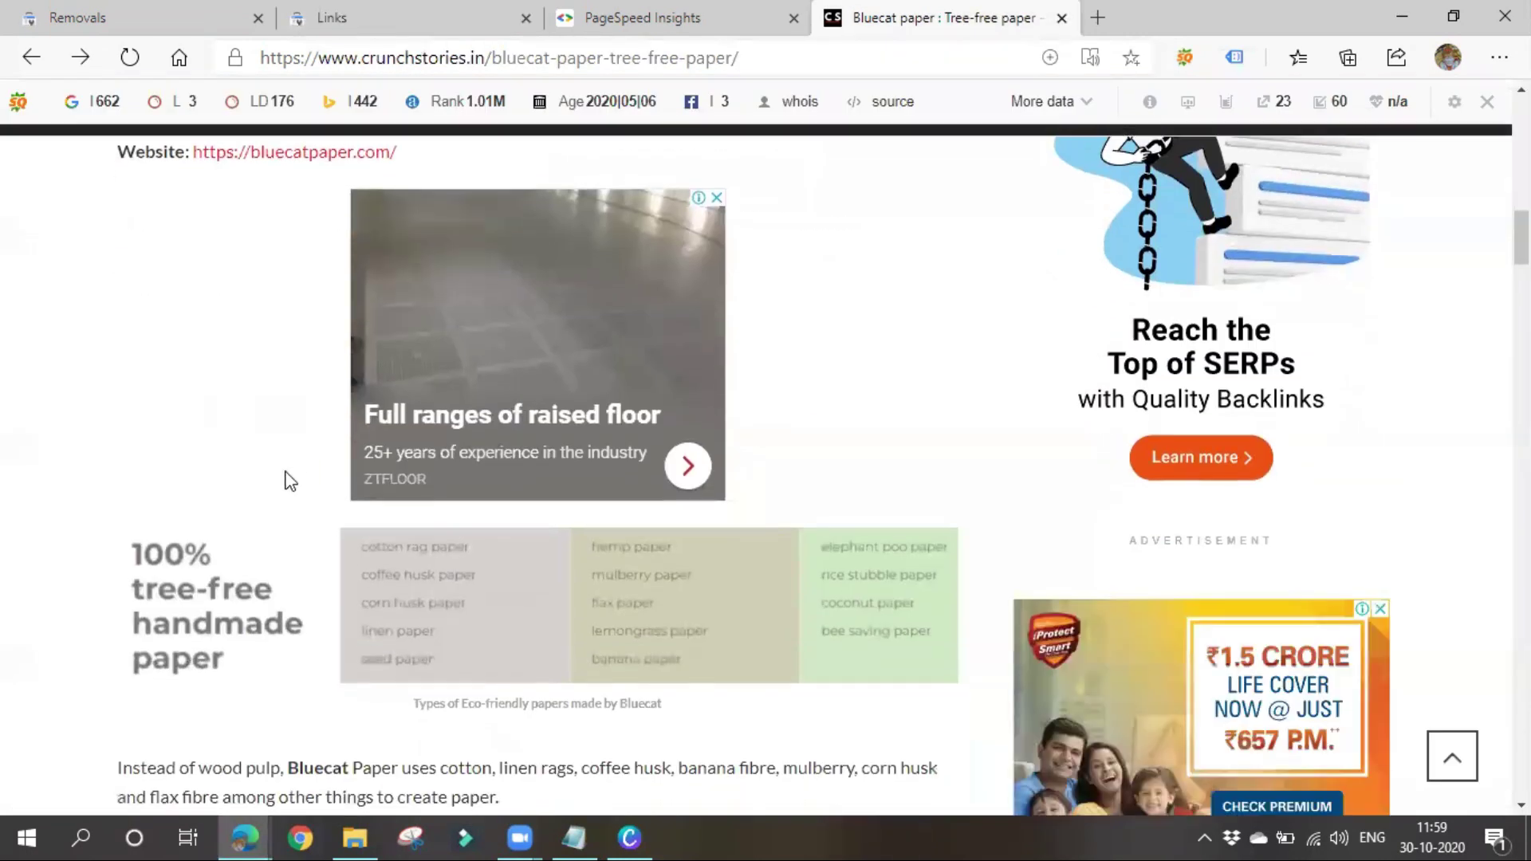
left_click_drag(191, 594, 513, 605)
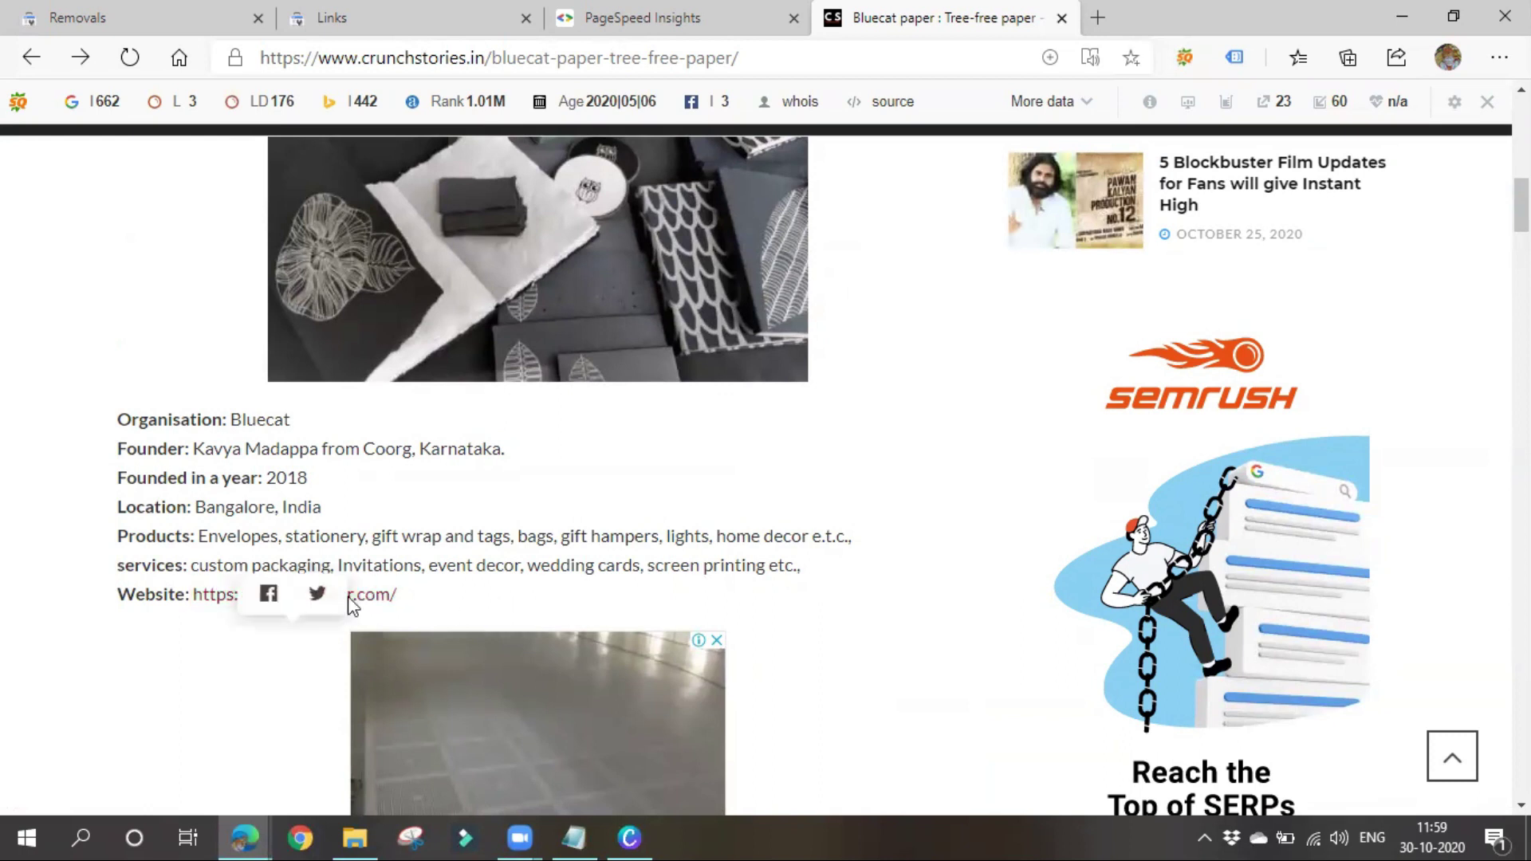
scroll(714, 665, "up", 5)
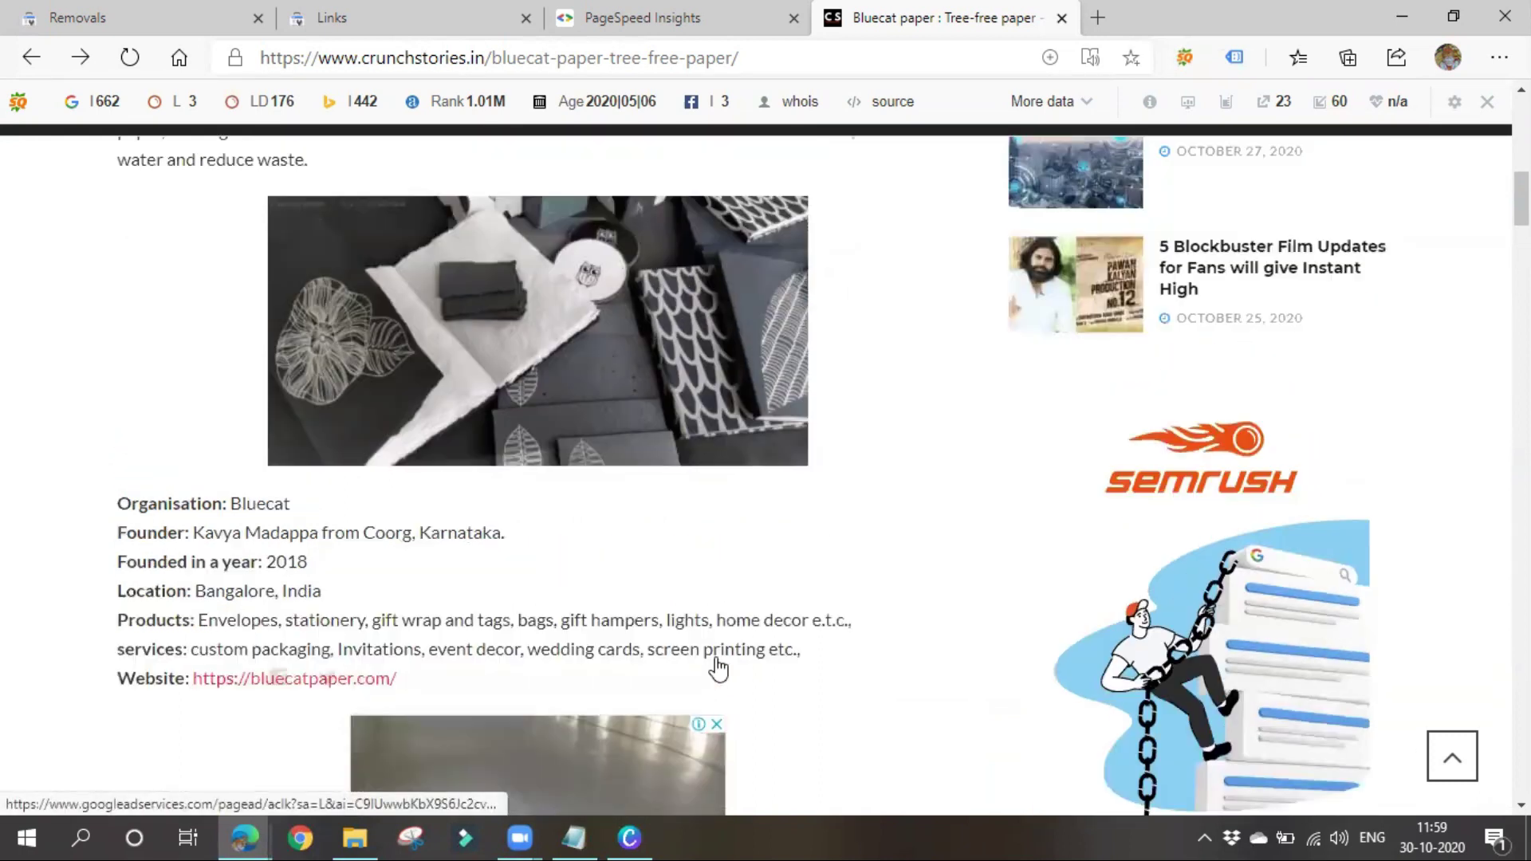
scroll(550, 618, "up", 4)
scroll(563, 477, "down", 4)
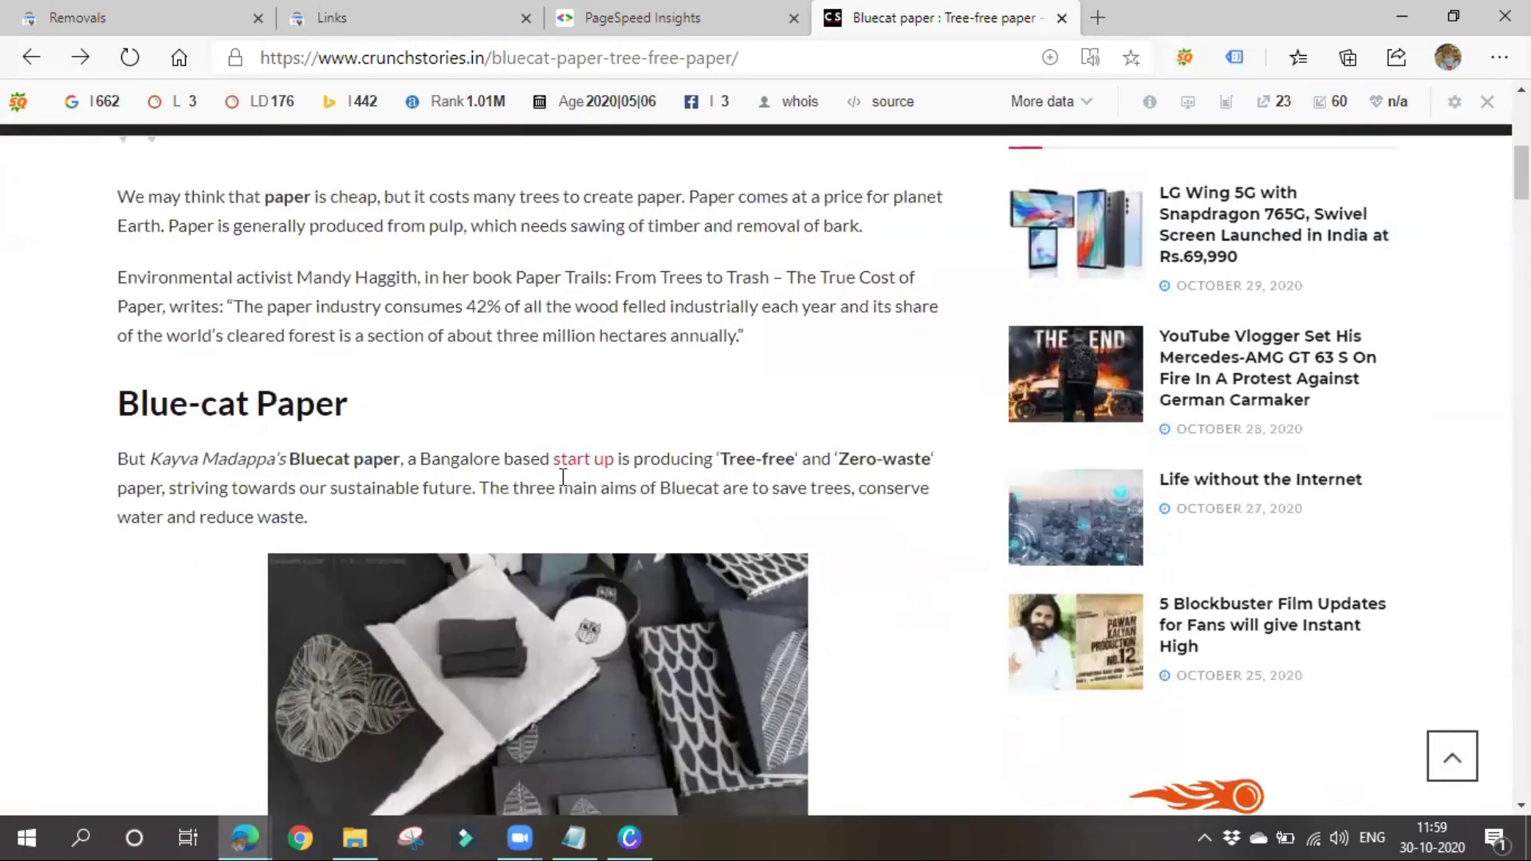
left_click_drag(540, 456, 614, 459)
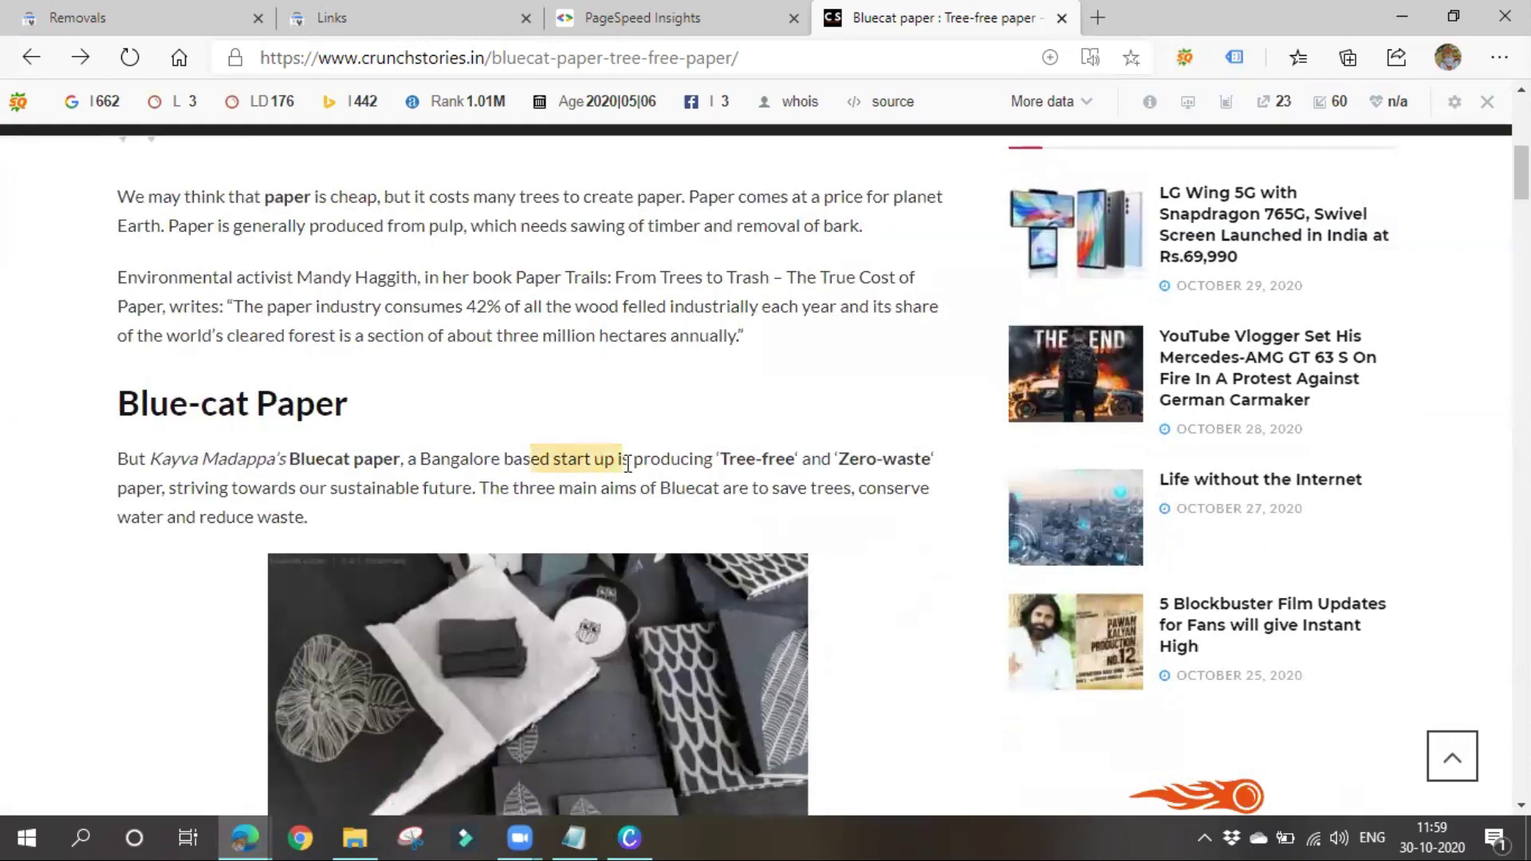
left_click(872, 657)
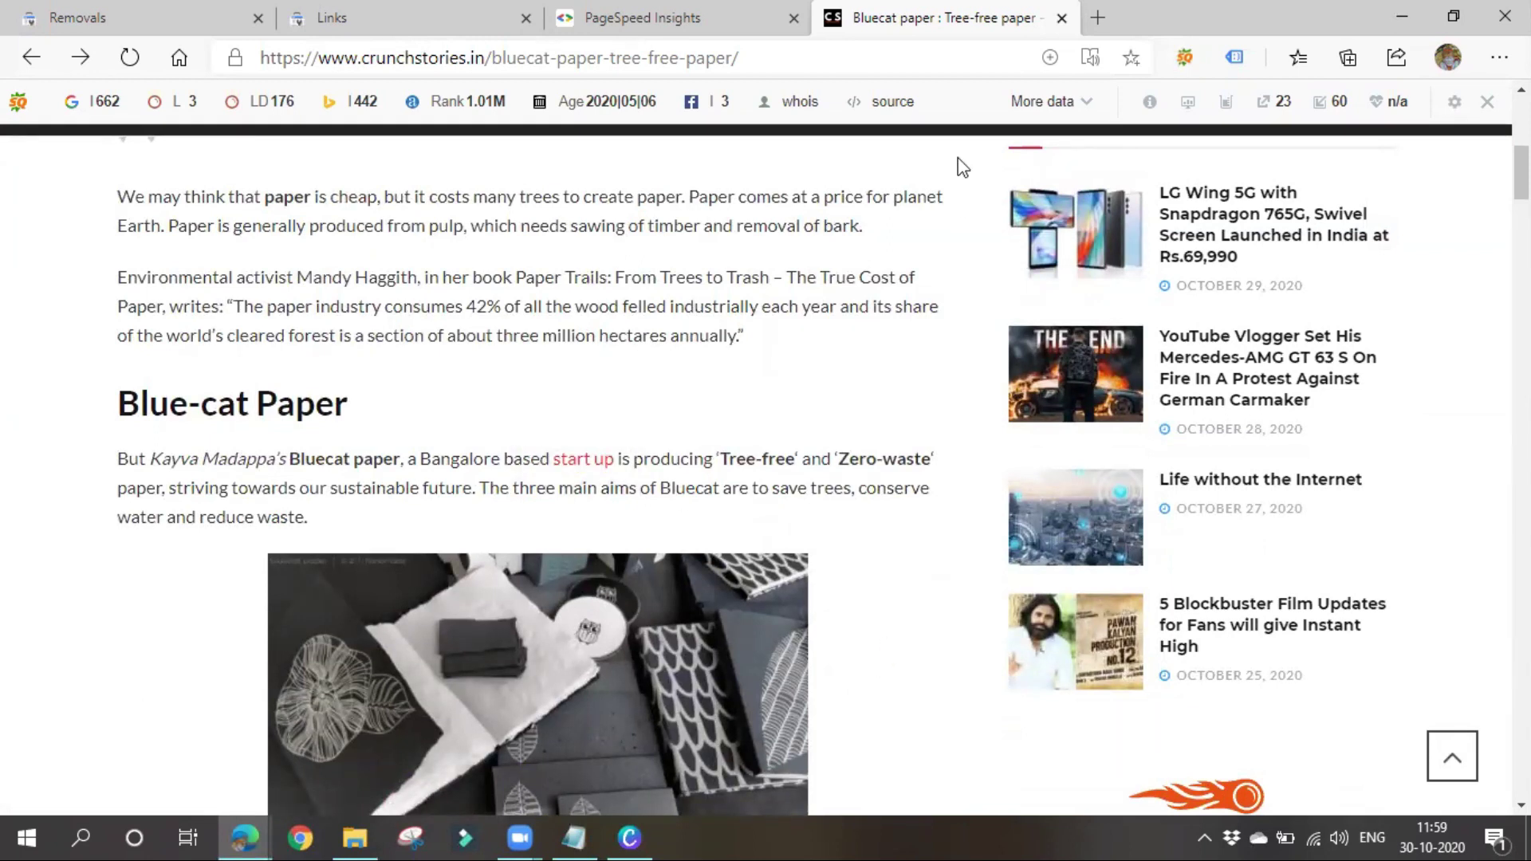
Go back through the PageSpeed Insights tab to the Search Console Links report
left_click(598, 11)
left_click(438, 11)
scroll(530, 453, "down", 2)
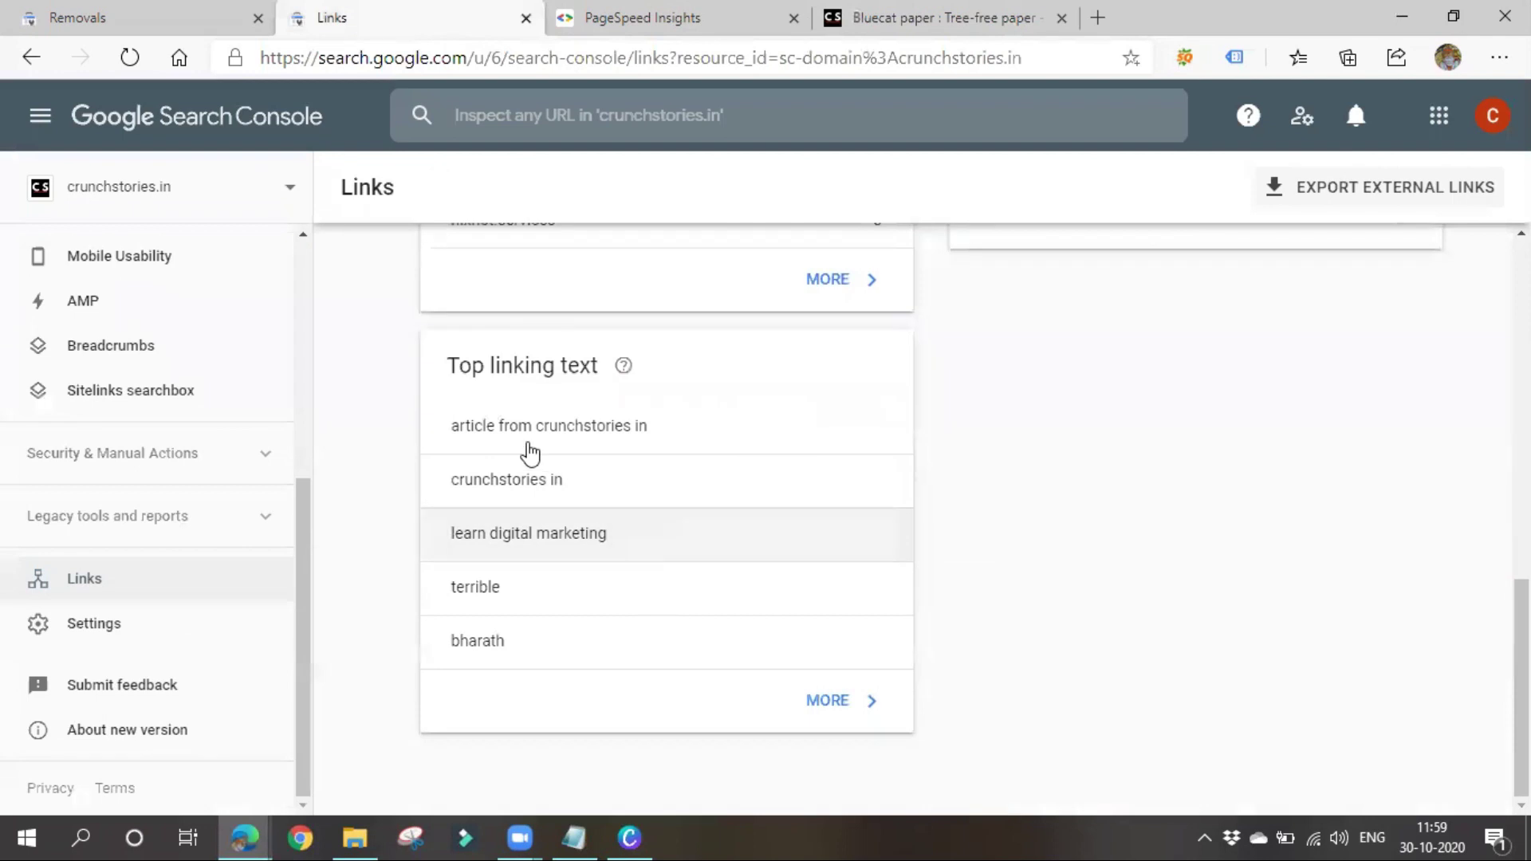
Expand Top linking text to review all 22 link texts, then go to property Settings
left_click(830, 701)
scroll(700, 539, "down", 2)
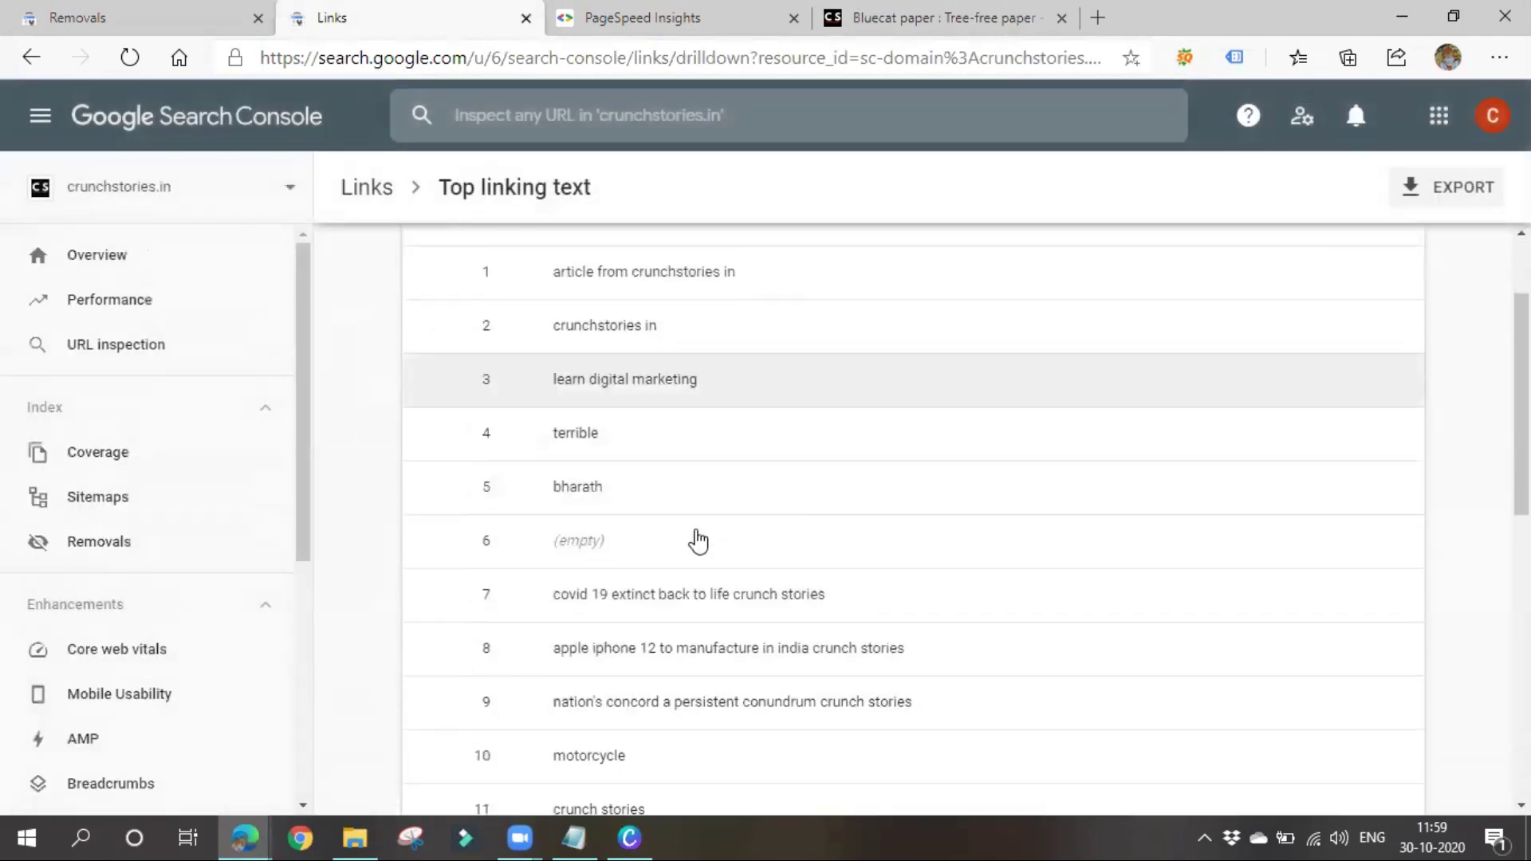
scroll(698, 540, "down", 10)
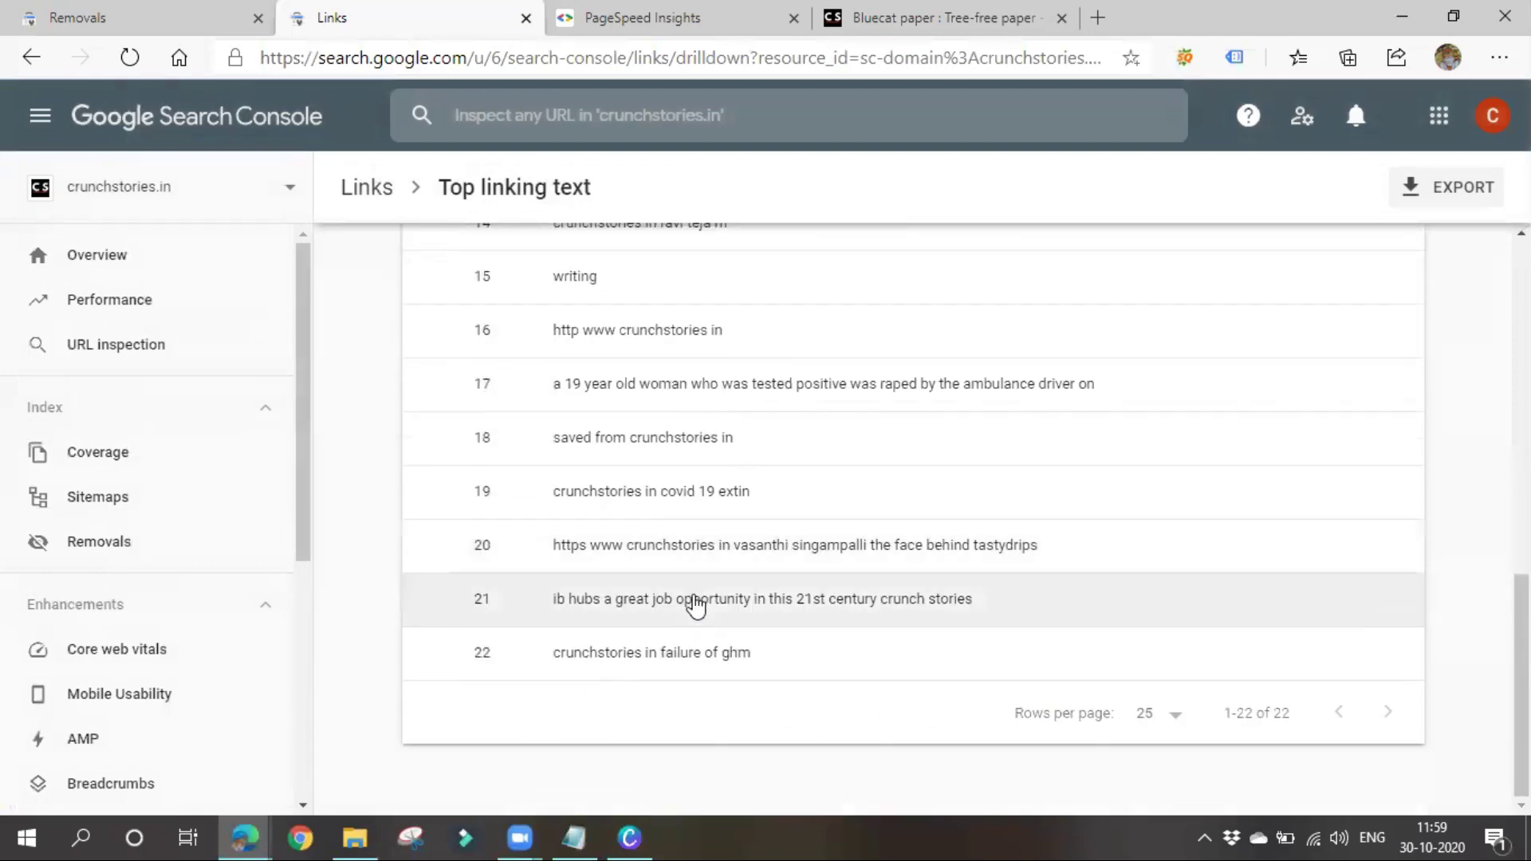
scroll(694, 606, "up", 10)
scroll(144, 591, "down", 4)
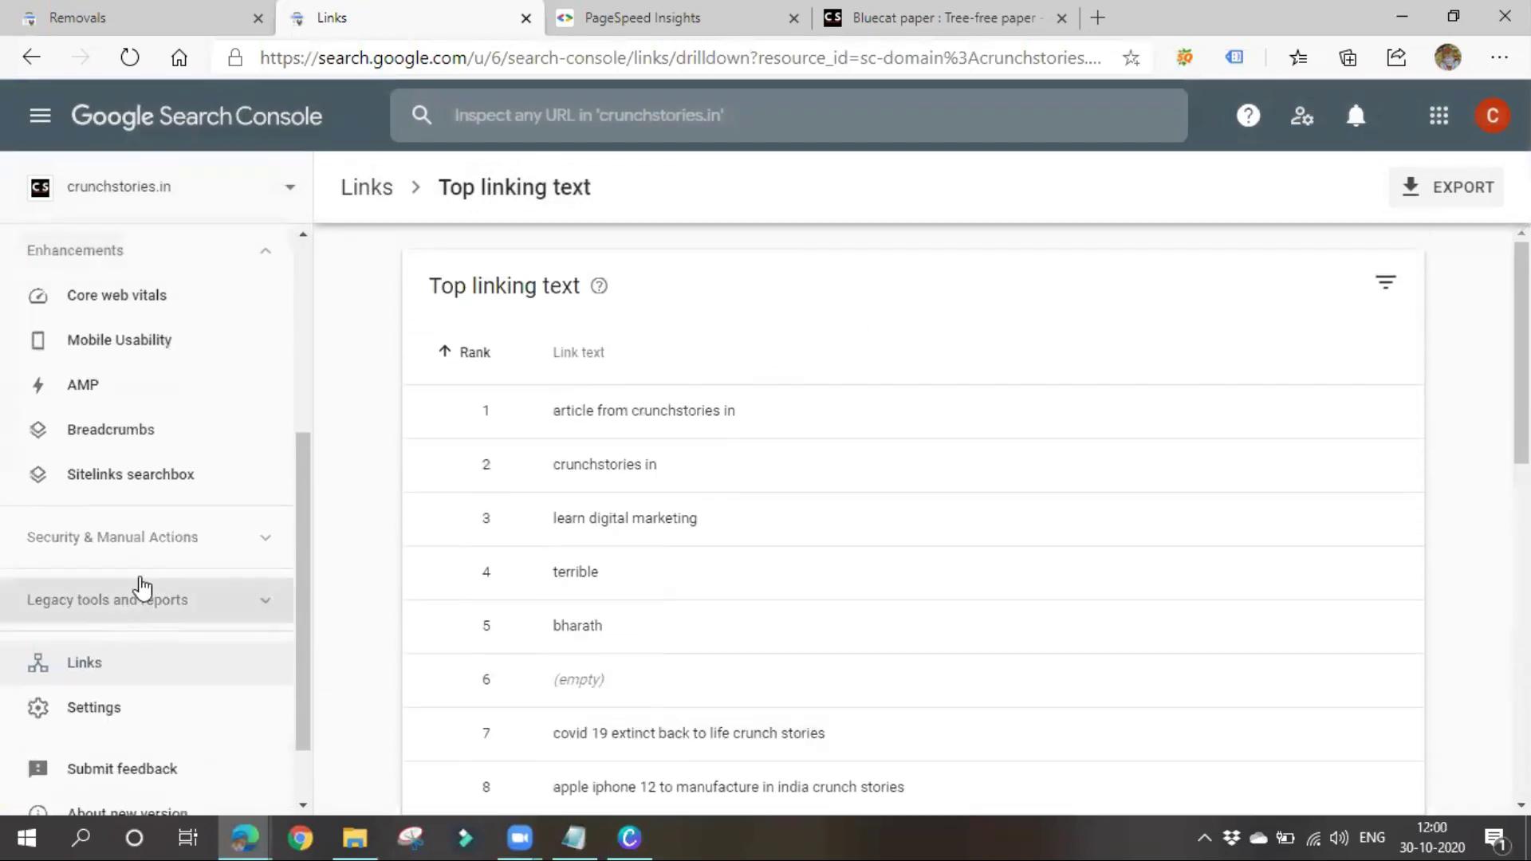
scroll(151, 599, "down", 1)
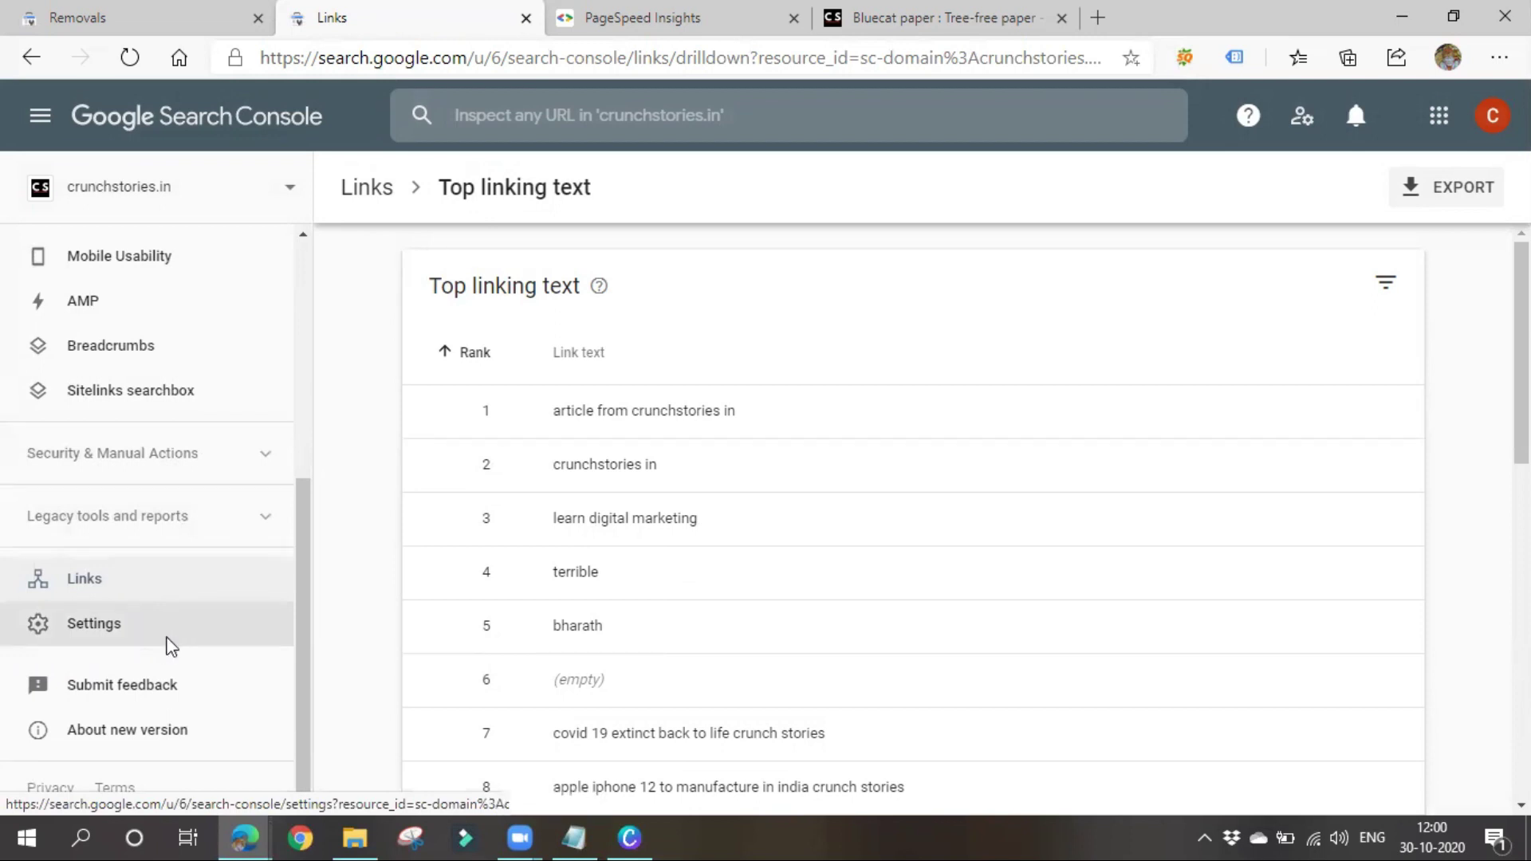
left_click(168, 643)
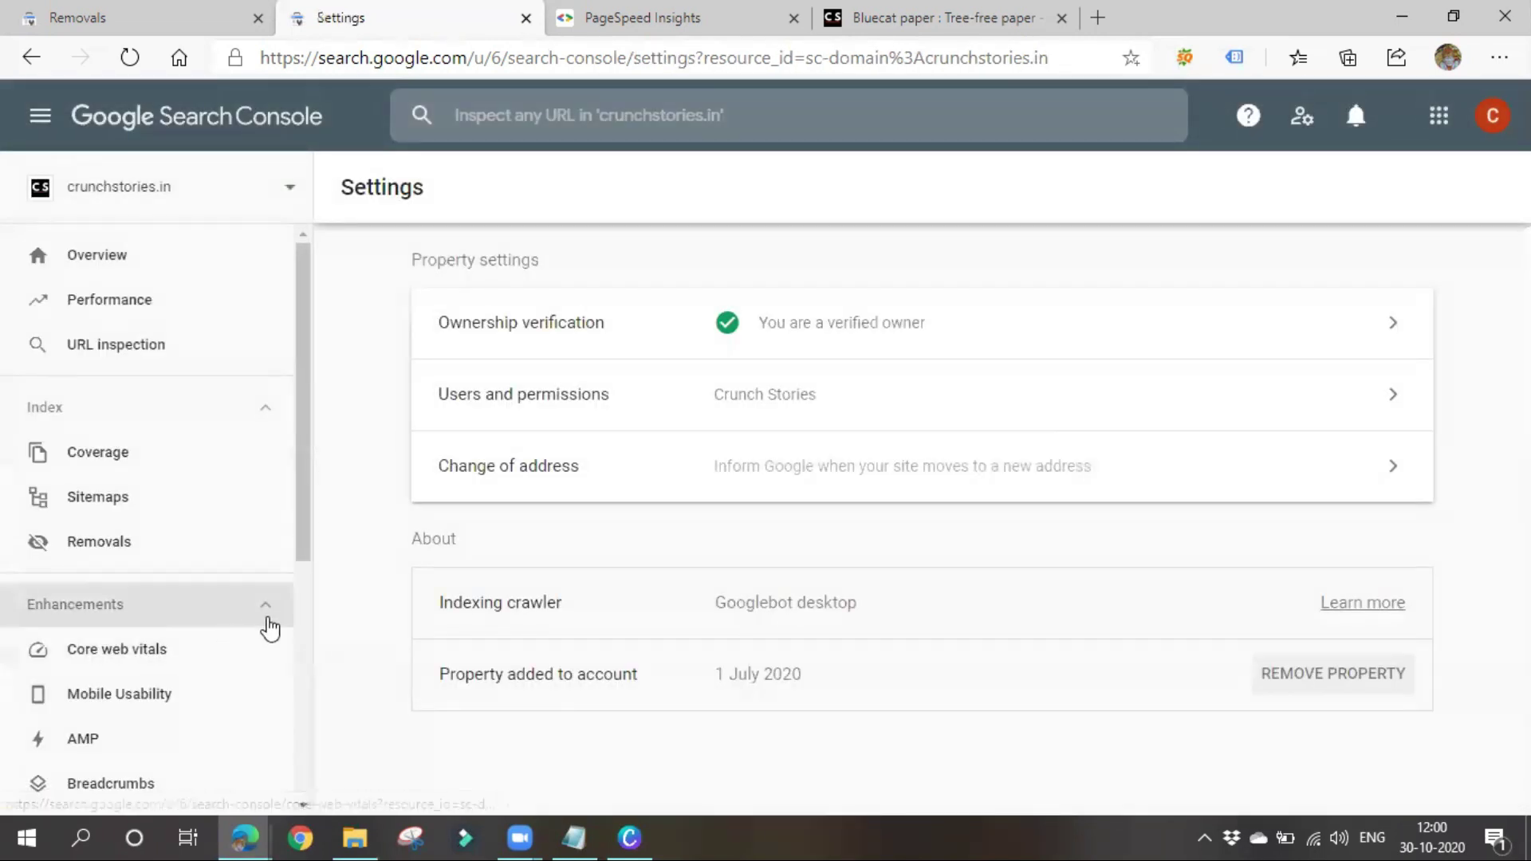
Review the crunchstories.in ownership verification details twice, returning to Settings each time
left_click(872, 328)
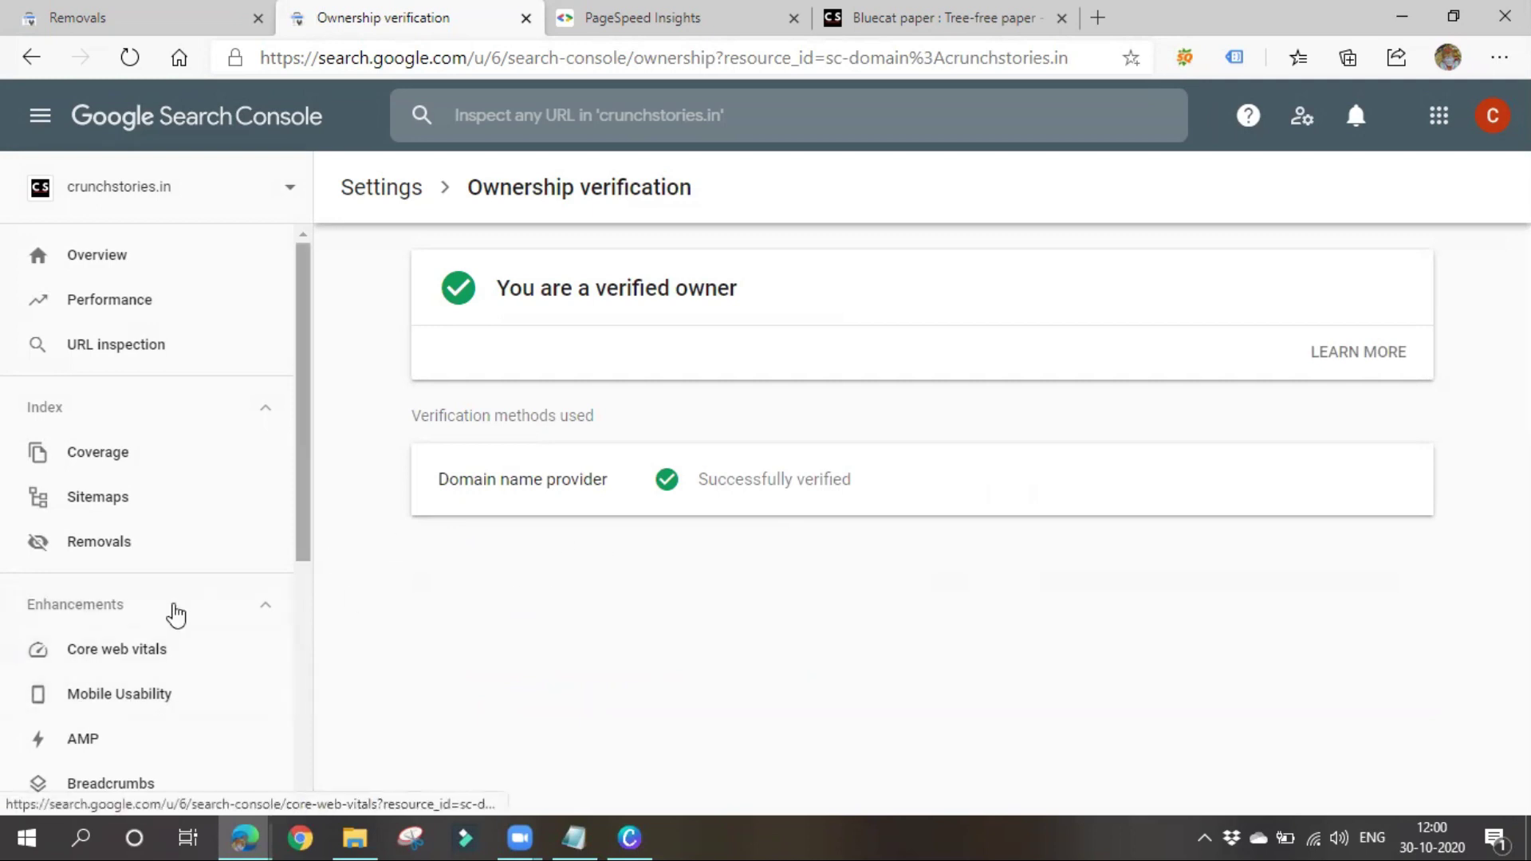
scroll(140, 630, "down", 5)
left_click(135, 636)
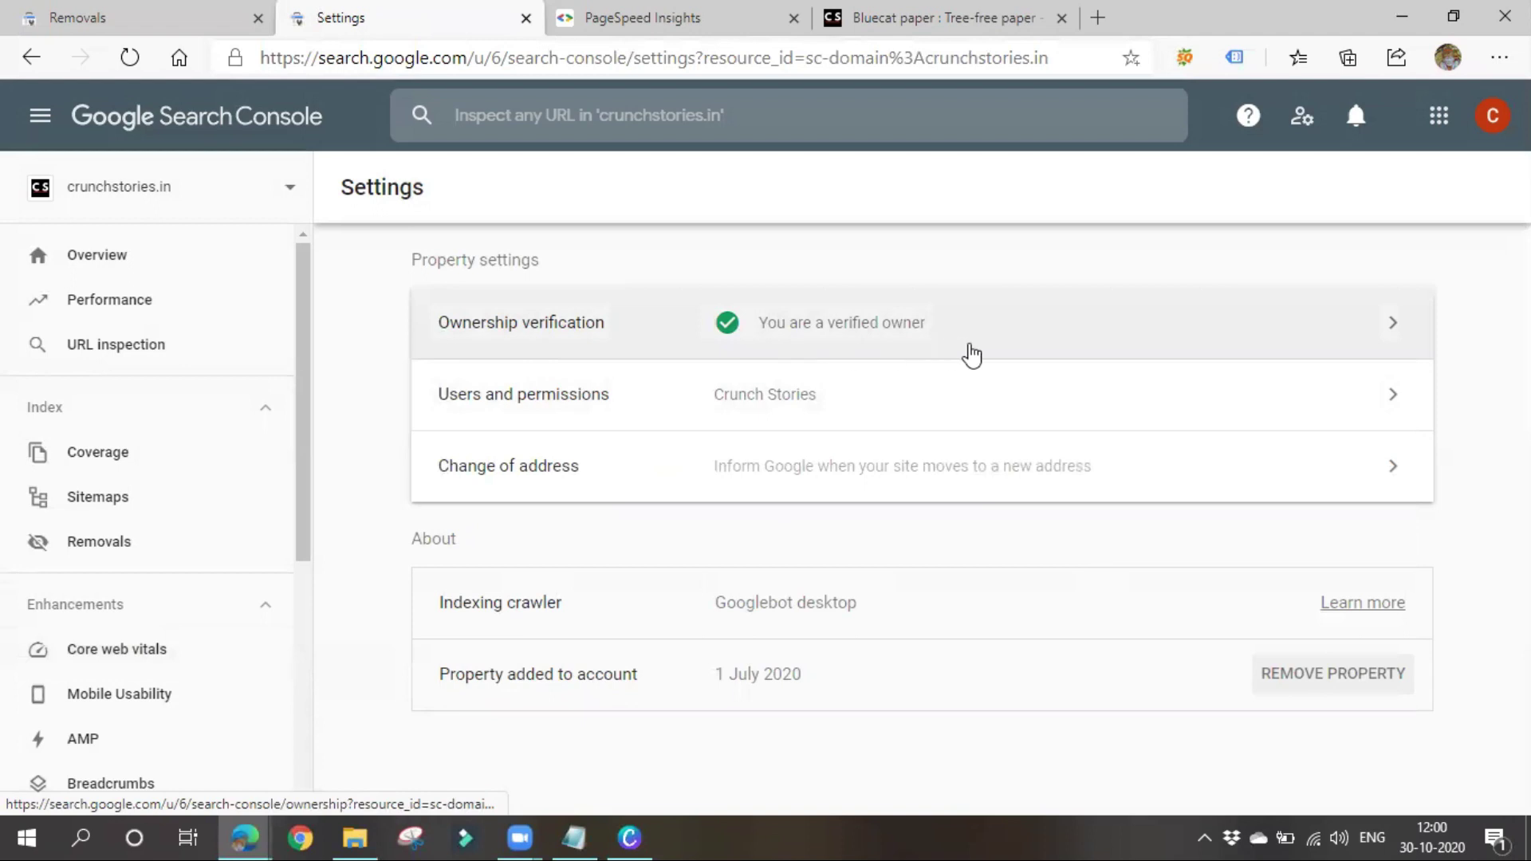
left_click(969, 348)
scroll(127, 738, "down", 4)
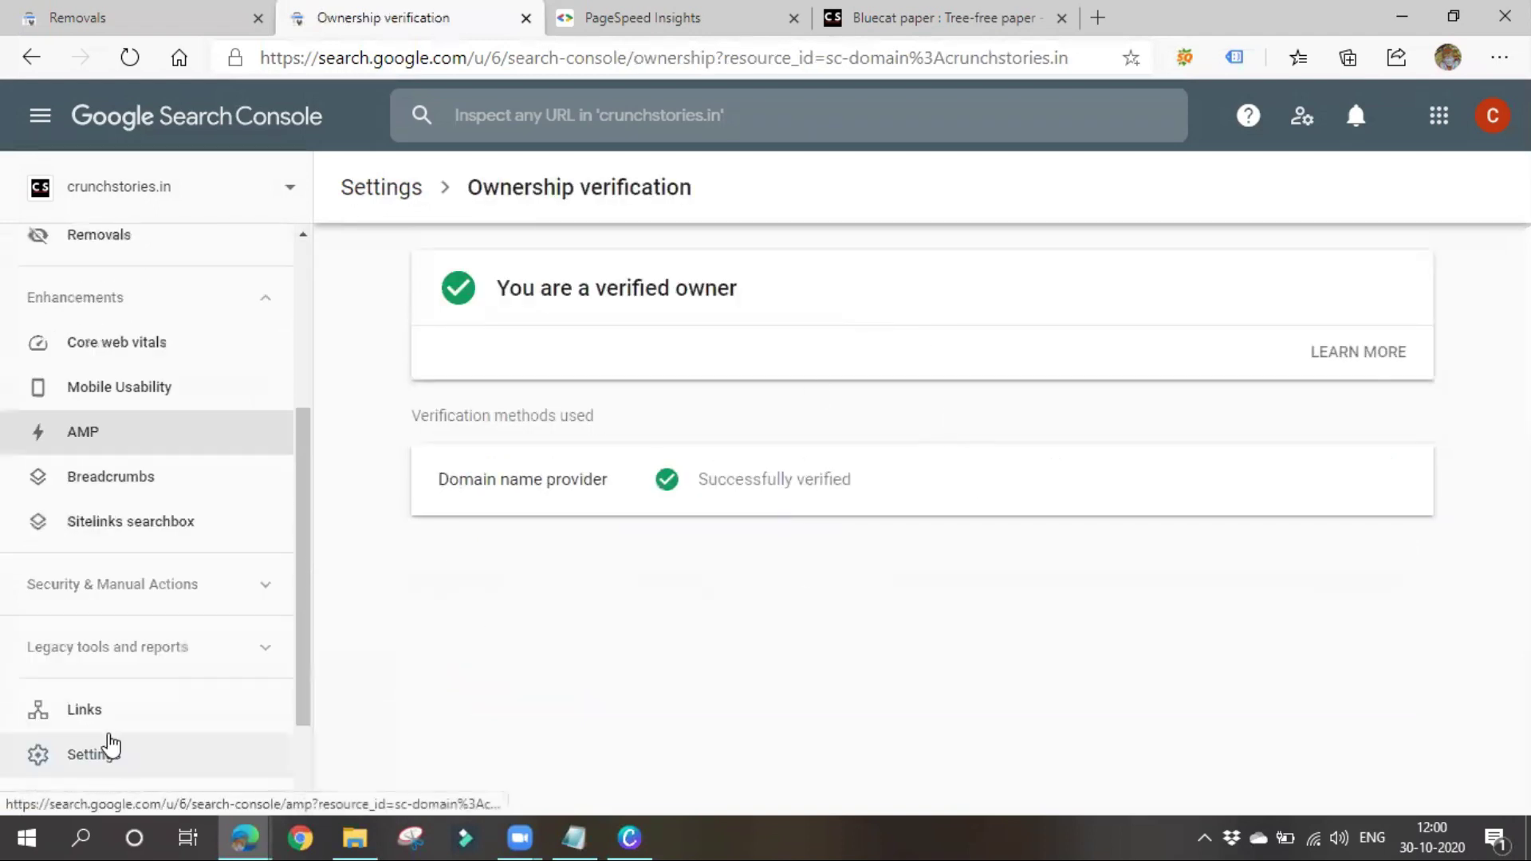
left_click(127, 708)
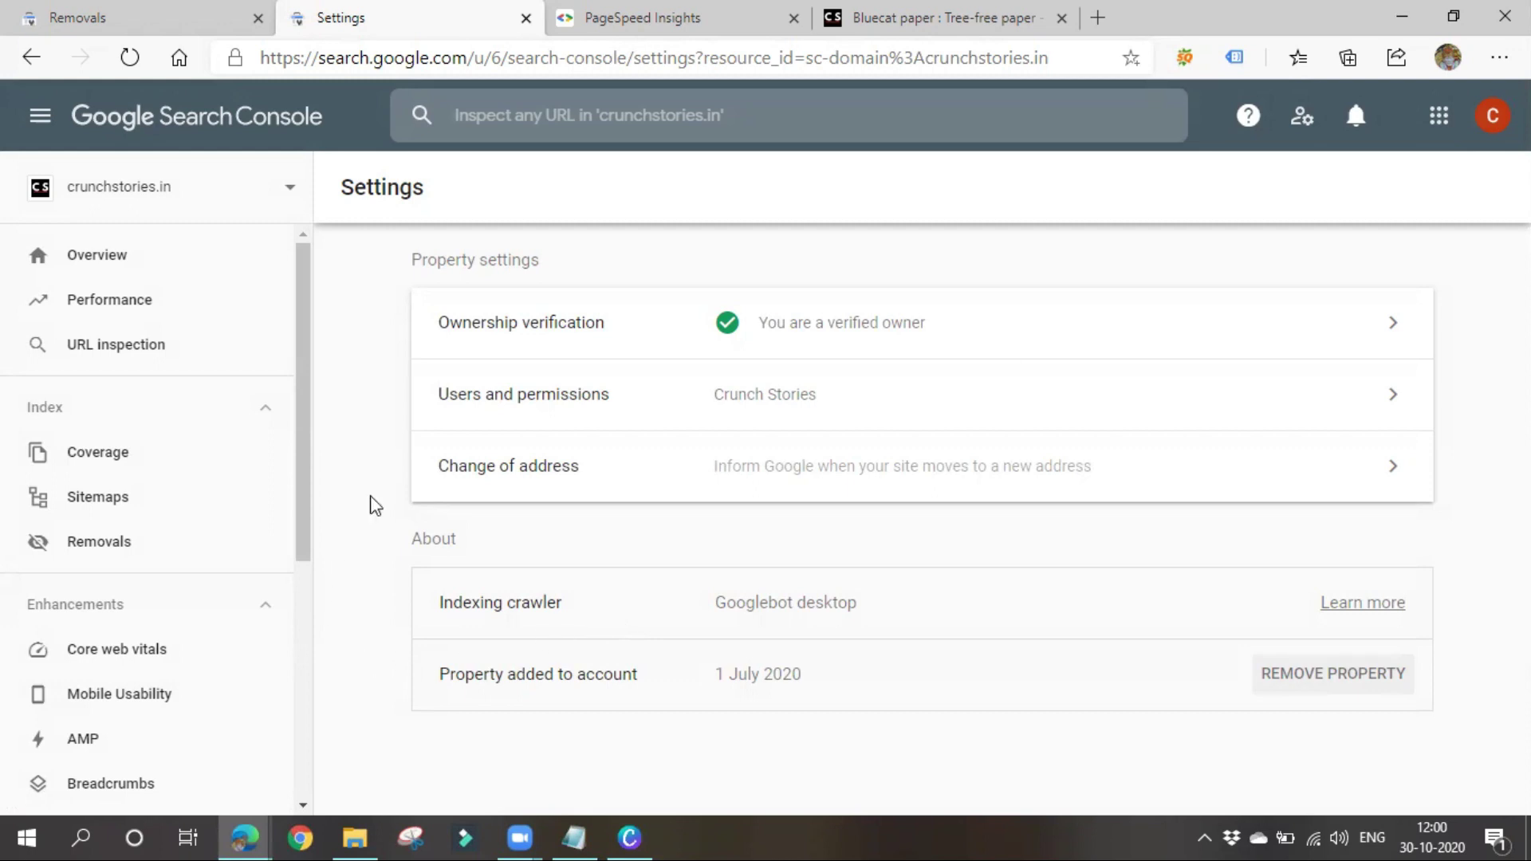
Open the Users and permissions list, showing a single Owner
scroll(106, 591, "down", 2)
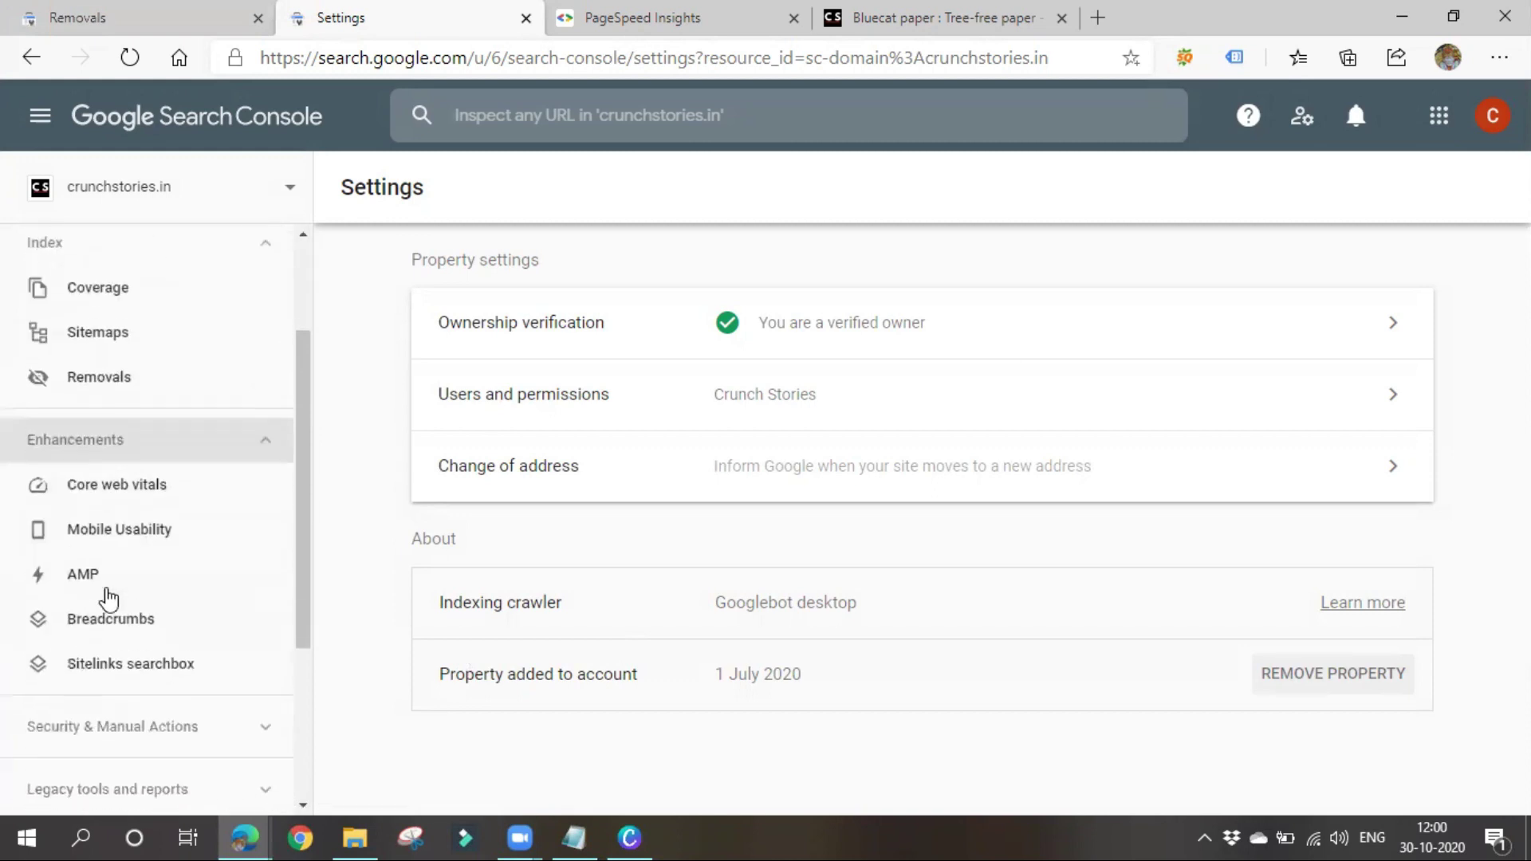
scroll(86, 670, "down", 3)
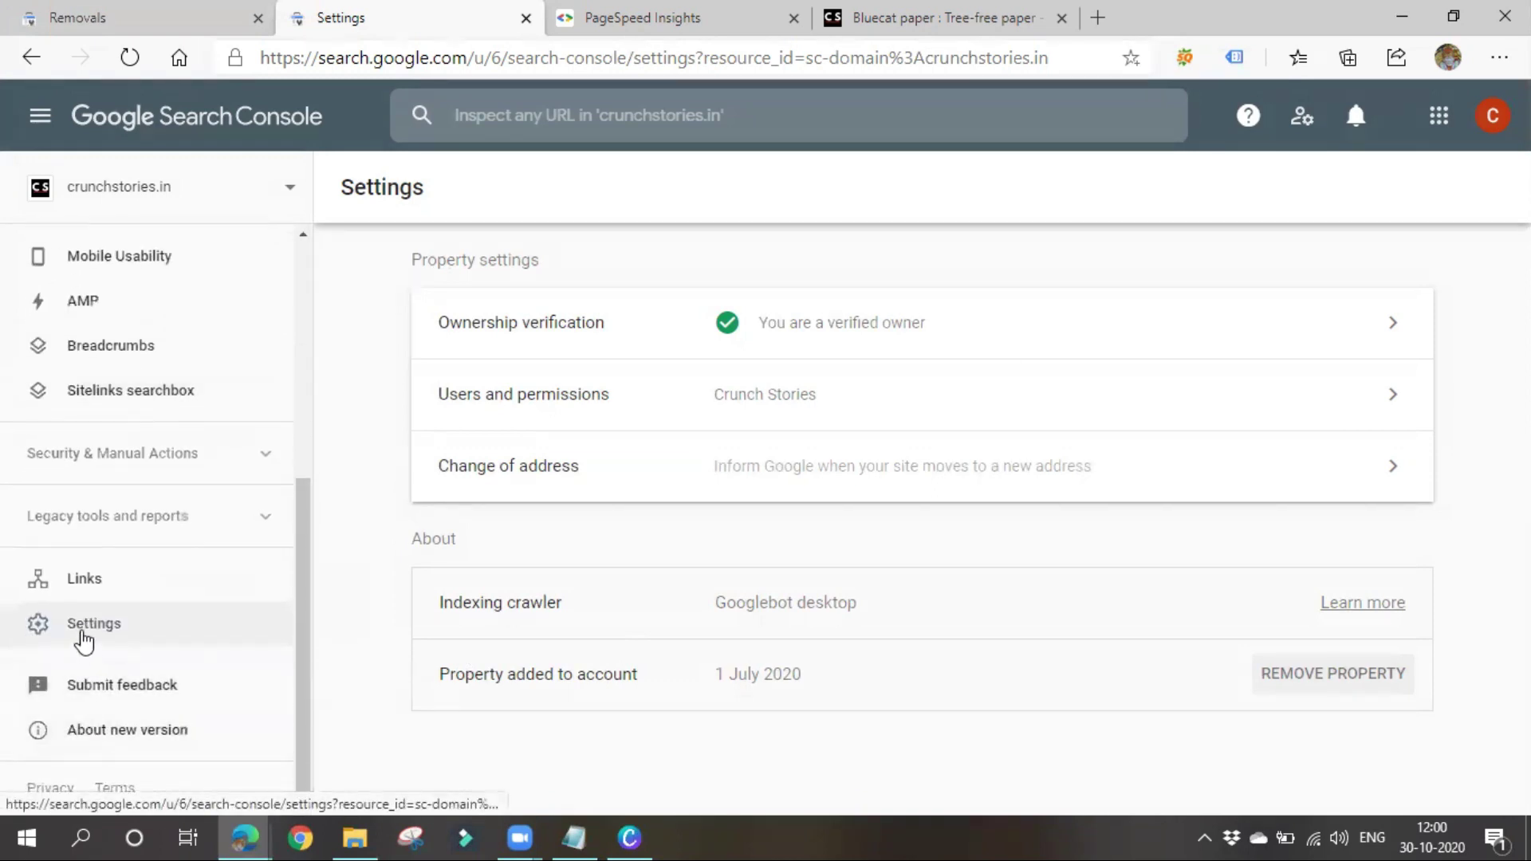
left_click(619, 417)
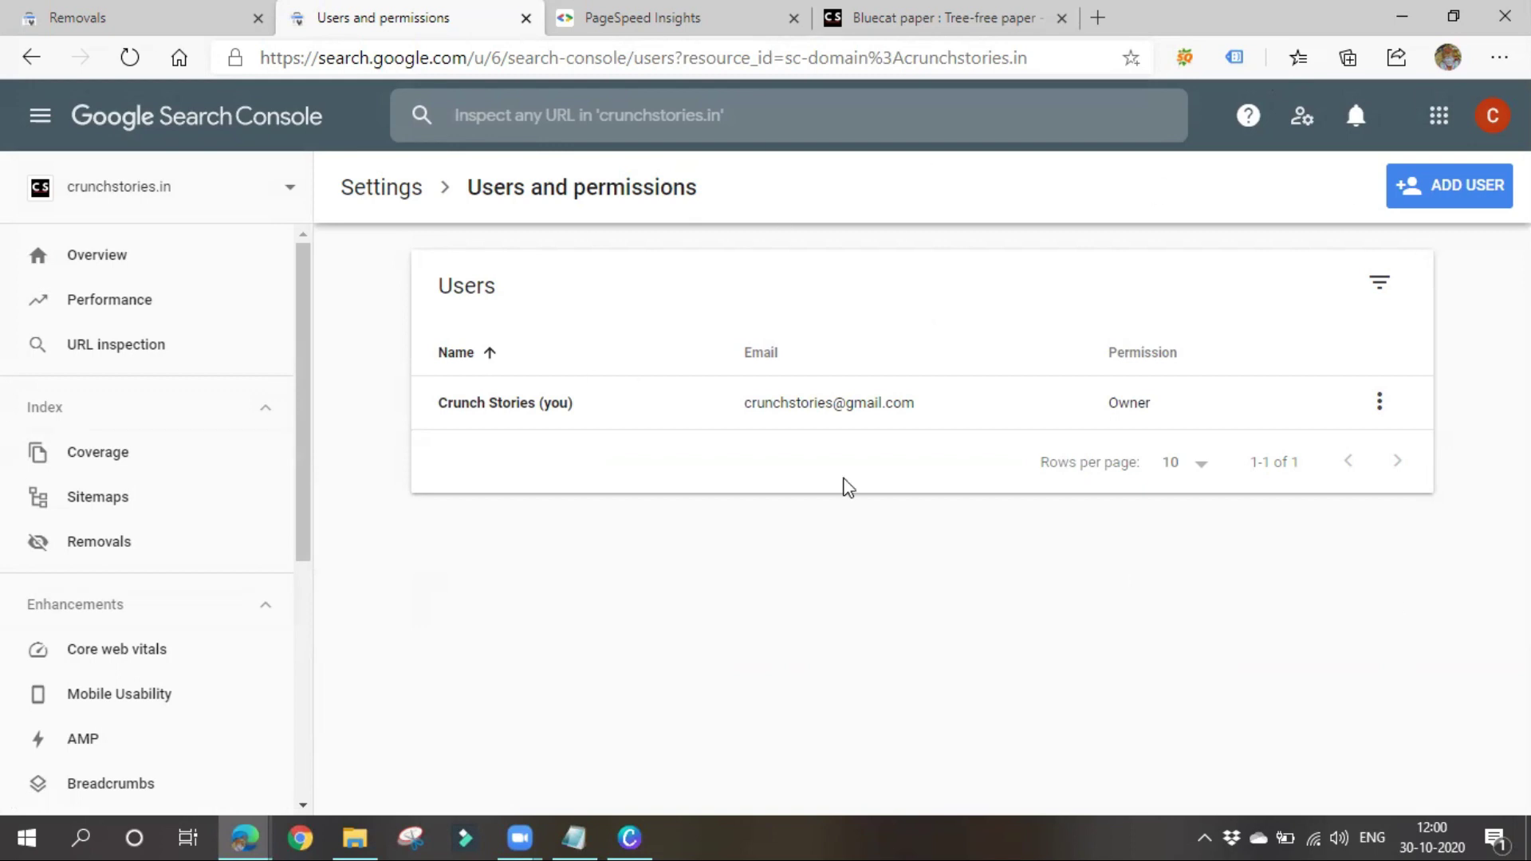
Start adding a user and enter the new user's email address
left_click(1445, 191)
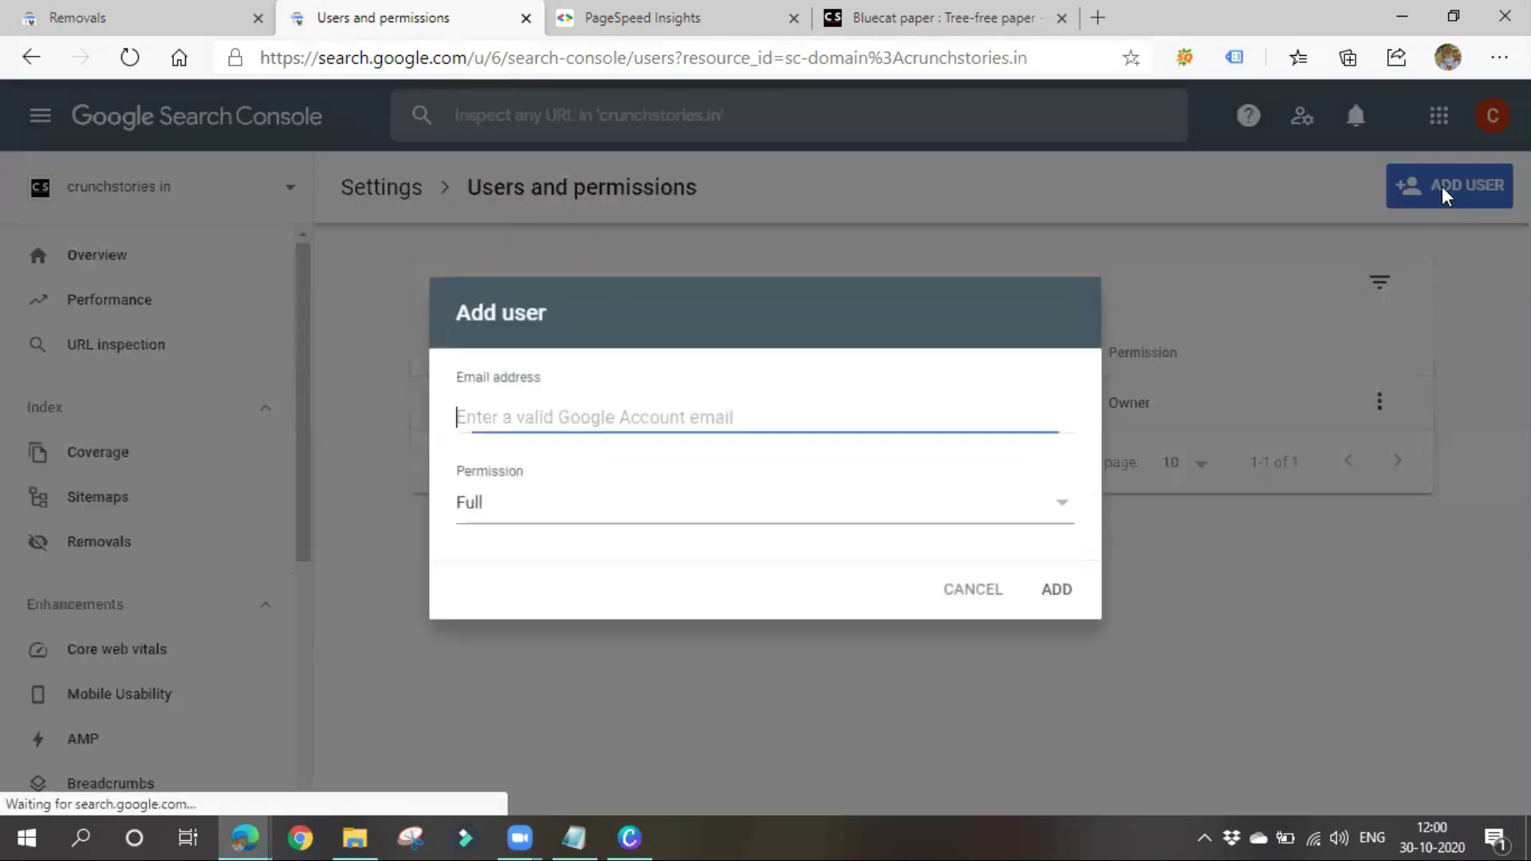
left_click(529, 418)
left_click(529, 420)
left_click(527, 417)
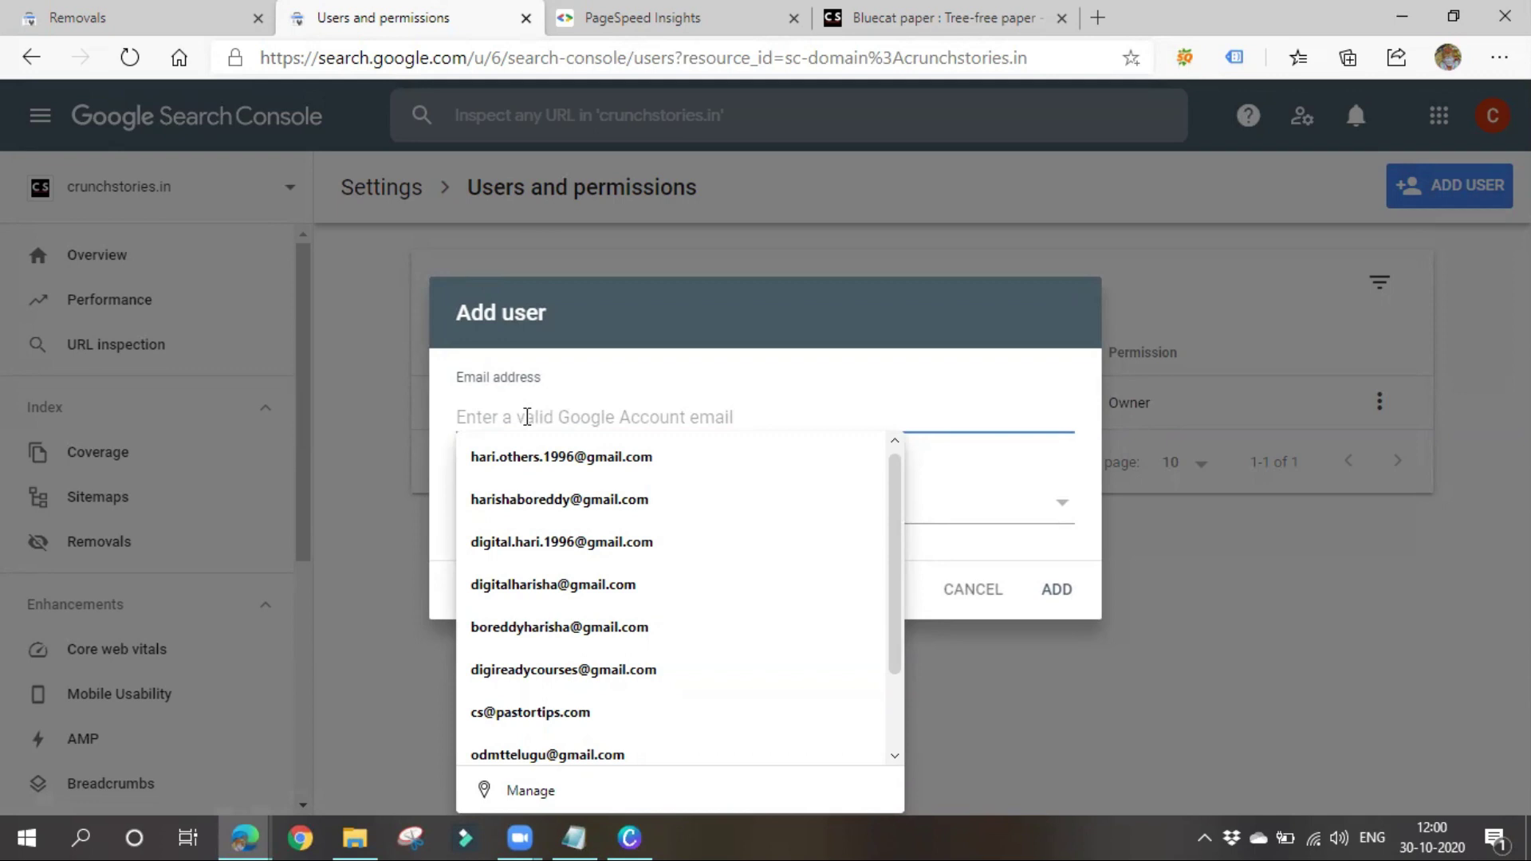
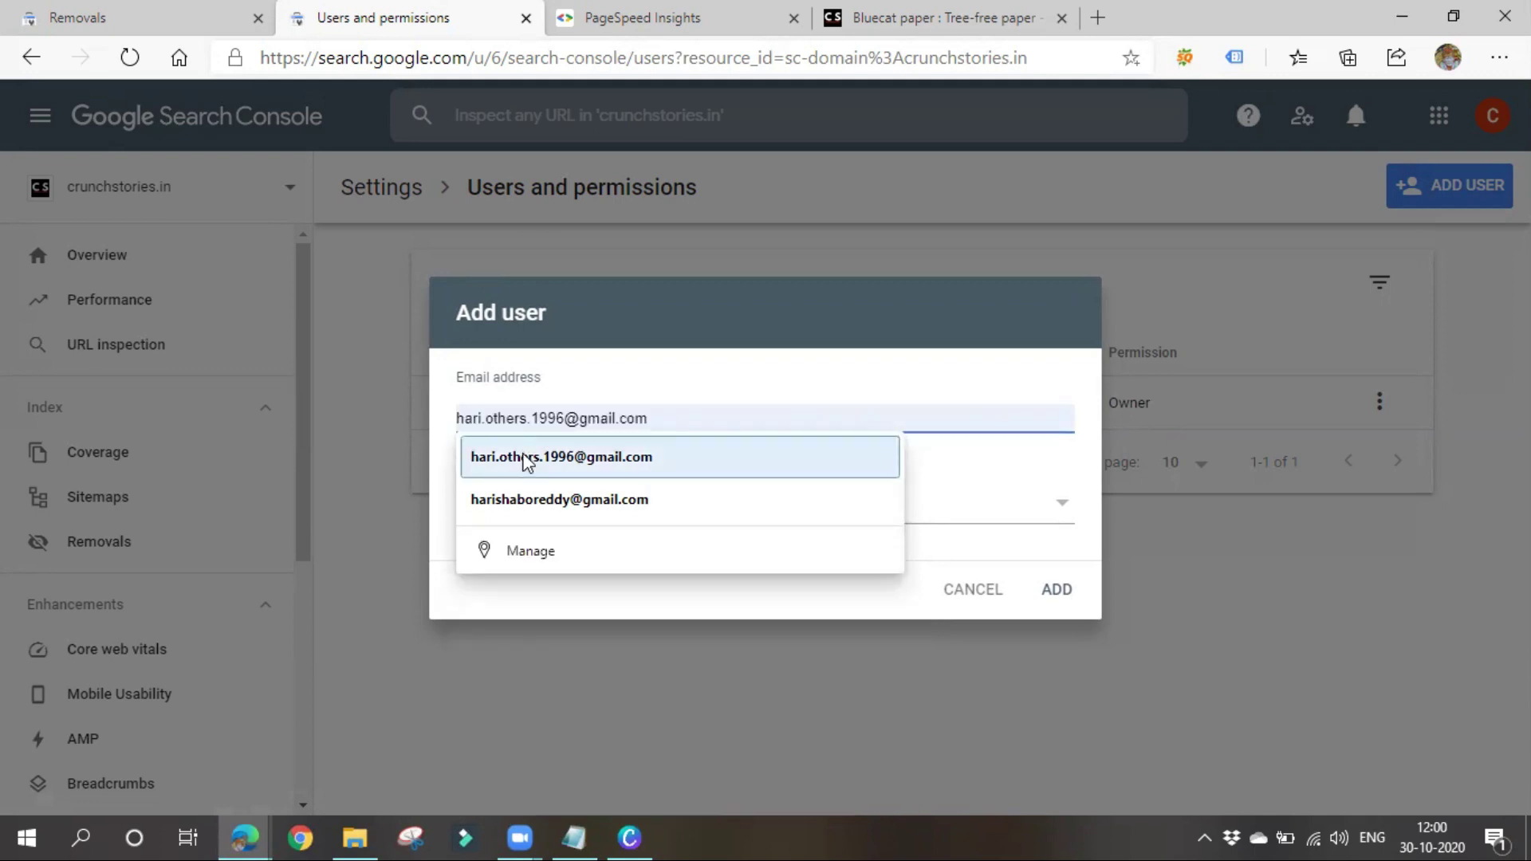
left_click(479, 456)
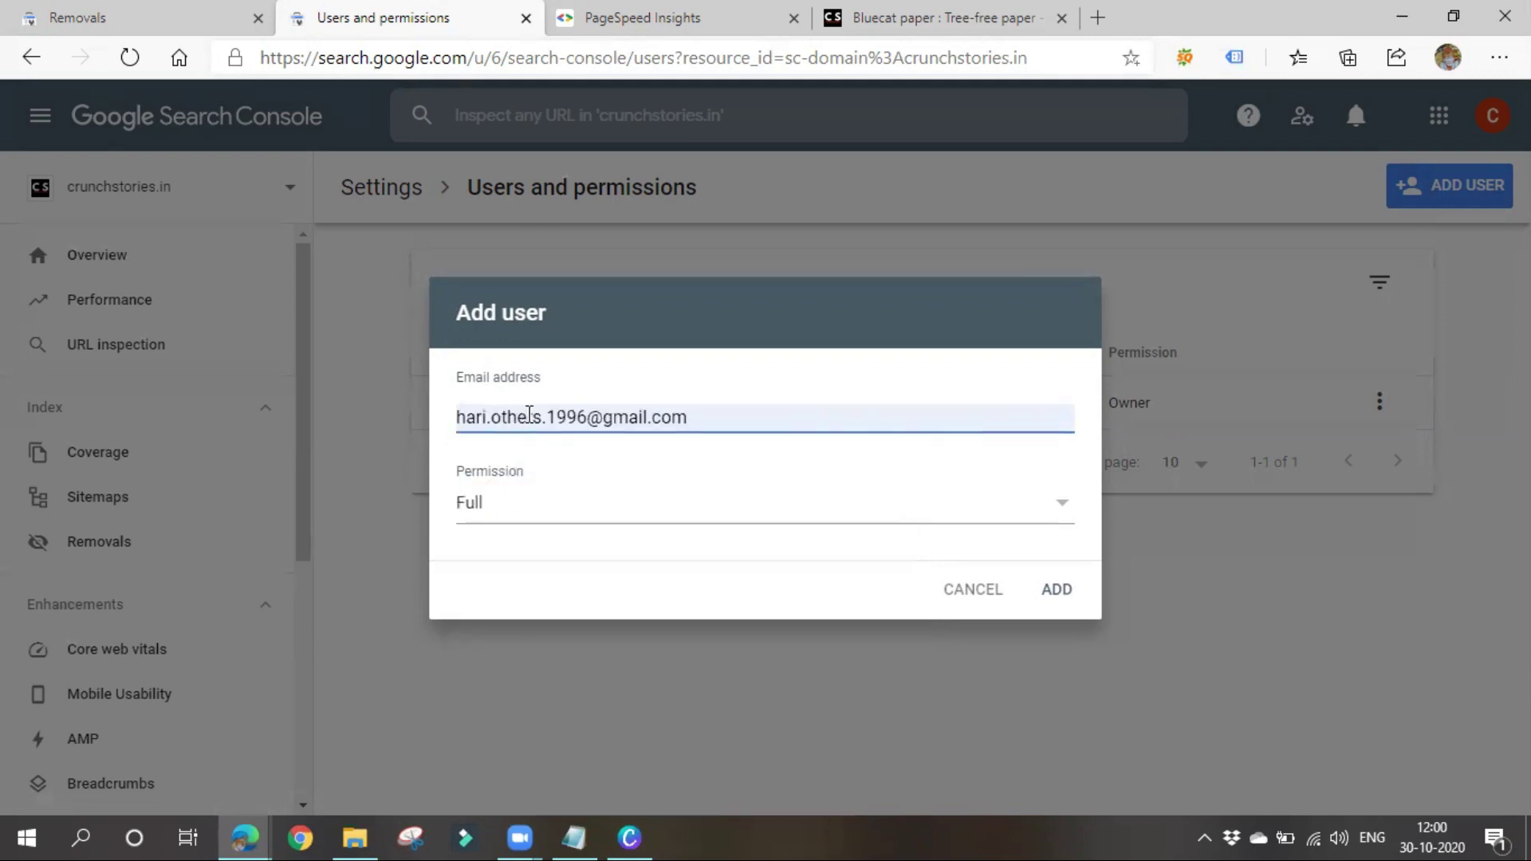
left_click_drag(547, 416, 454, 405)
type("dig")
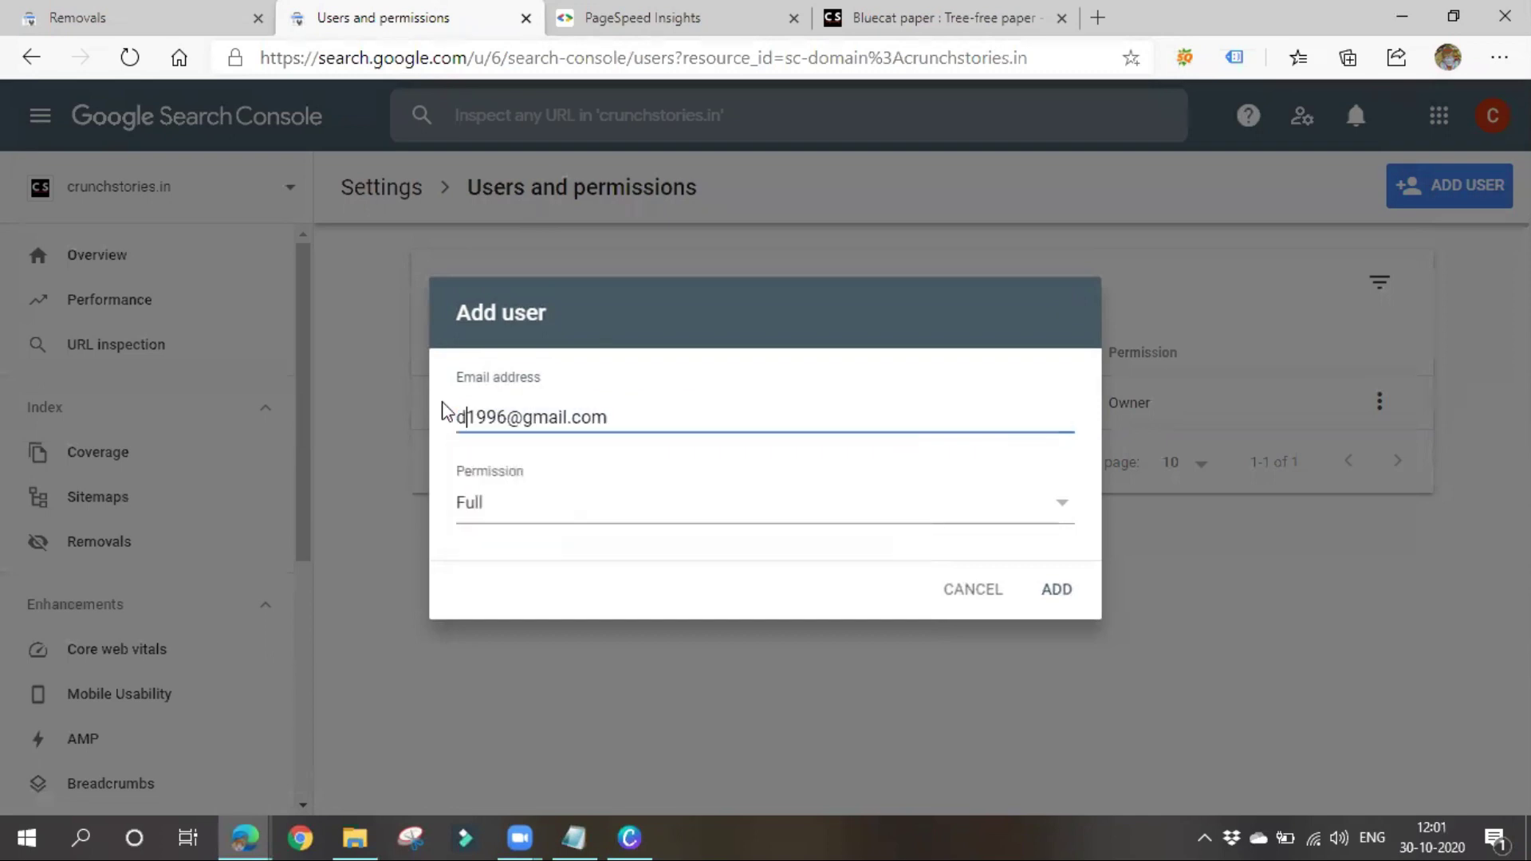
type("ital.")
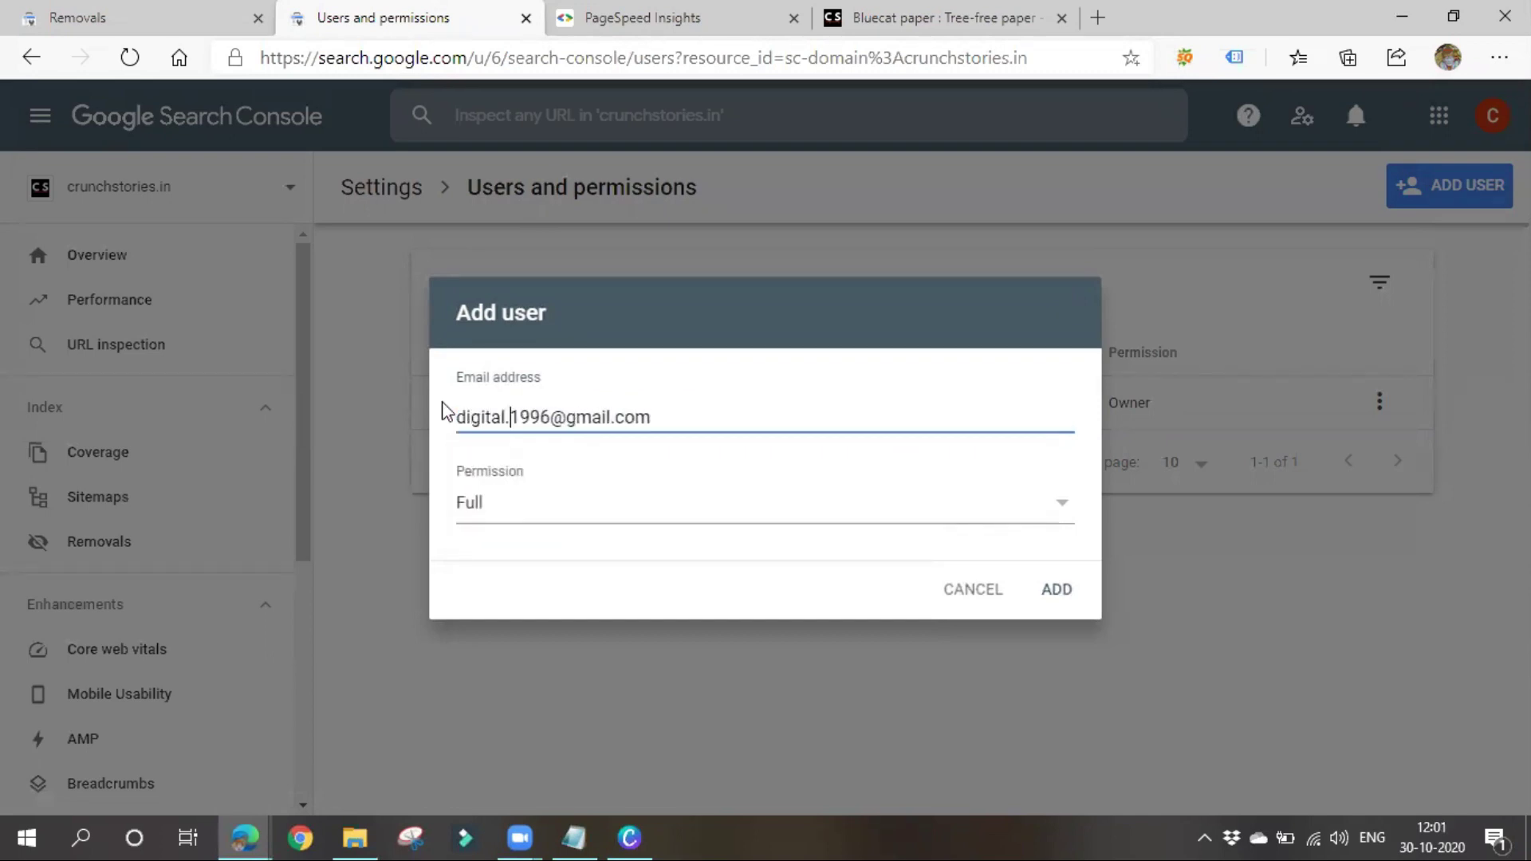
key("BackSpace")
key("BackSpace")
key("BackSpace")
key("BackSpace")
key("BackSpace")
key("BackSpace")
key("BackSpace")
key("BackSpace")
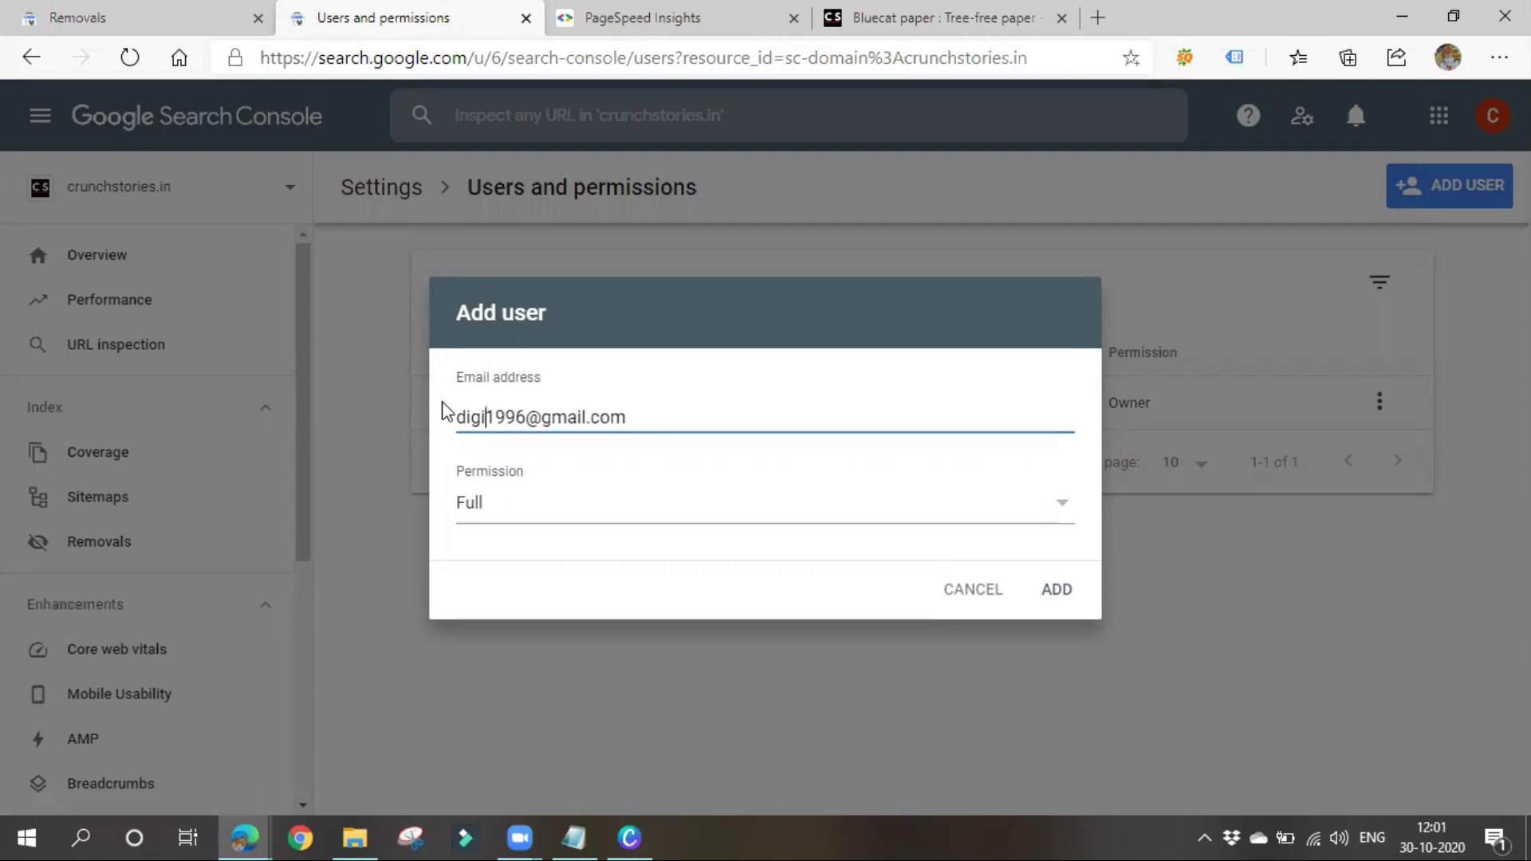
left_click_drag(516, 423, 462, 415)
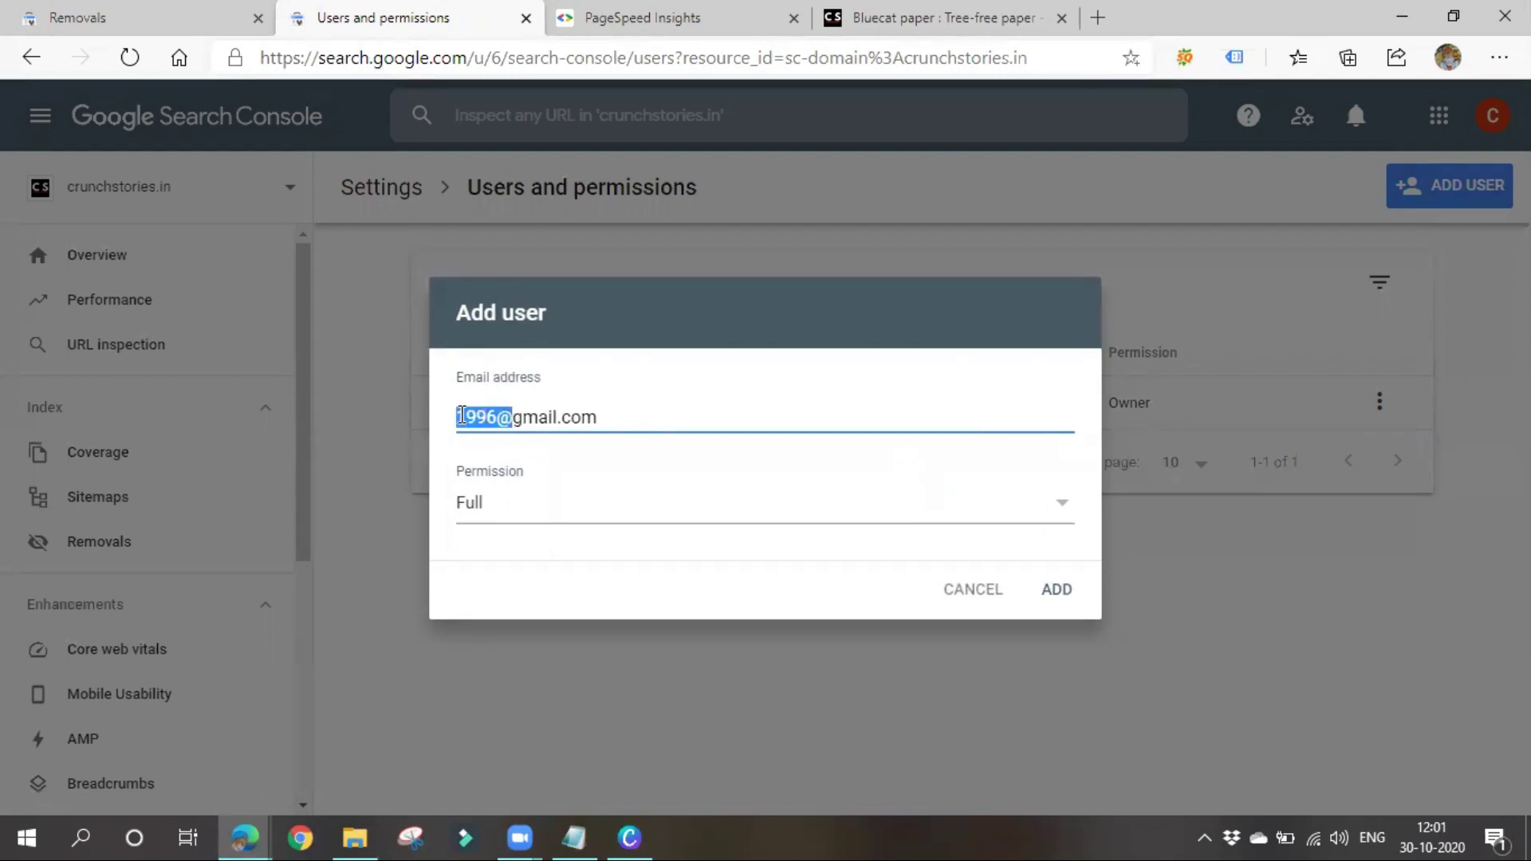
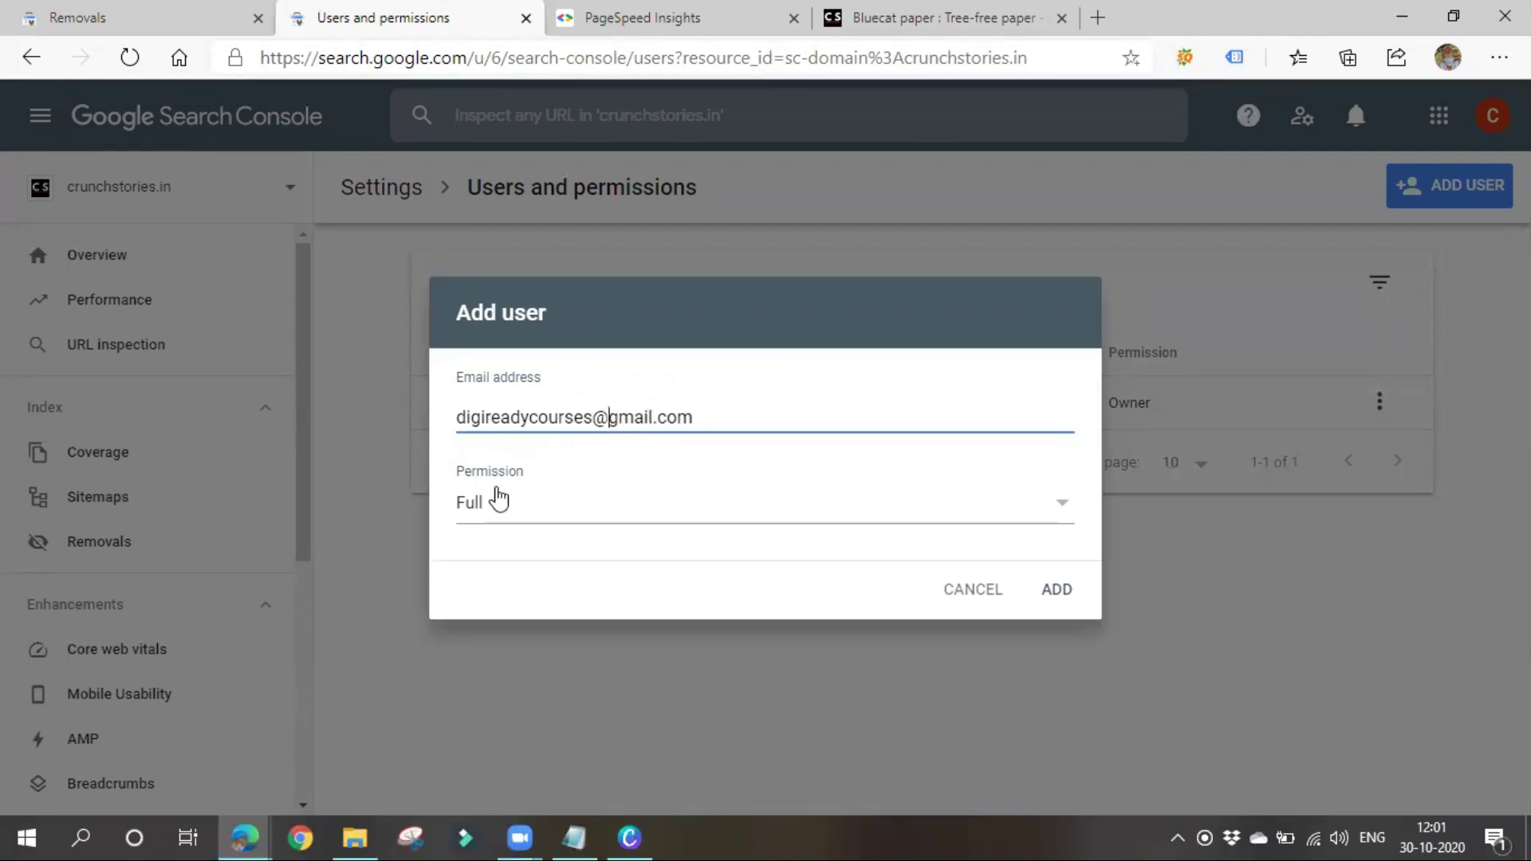
Give the new user Restricted permission and add them to the property
left_click(498, 507)
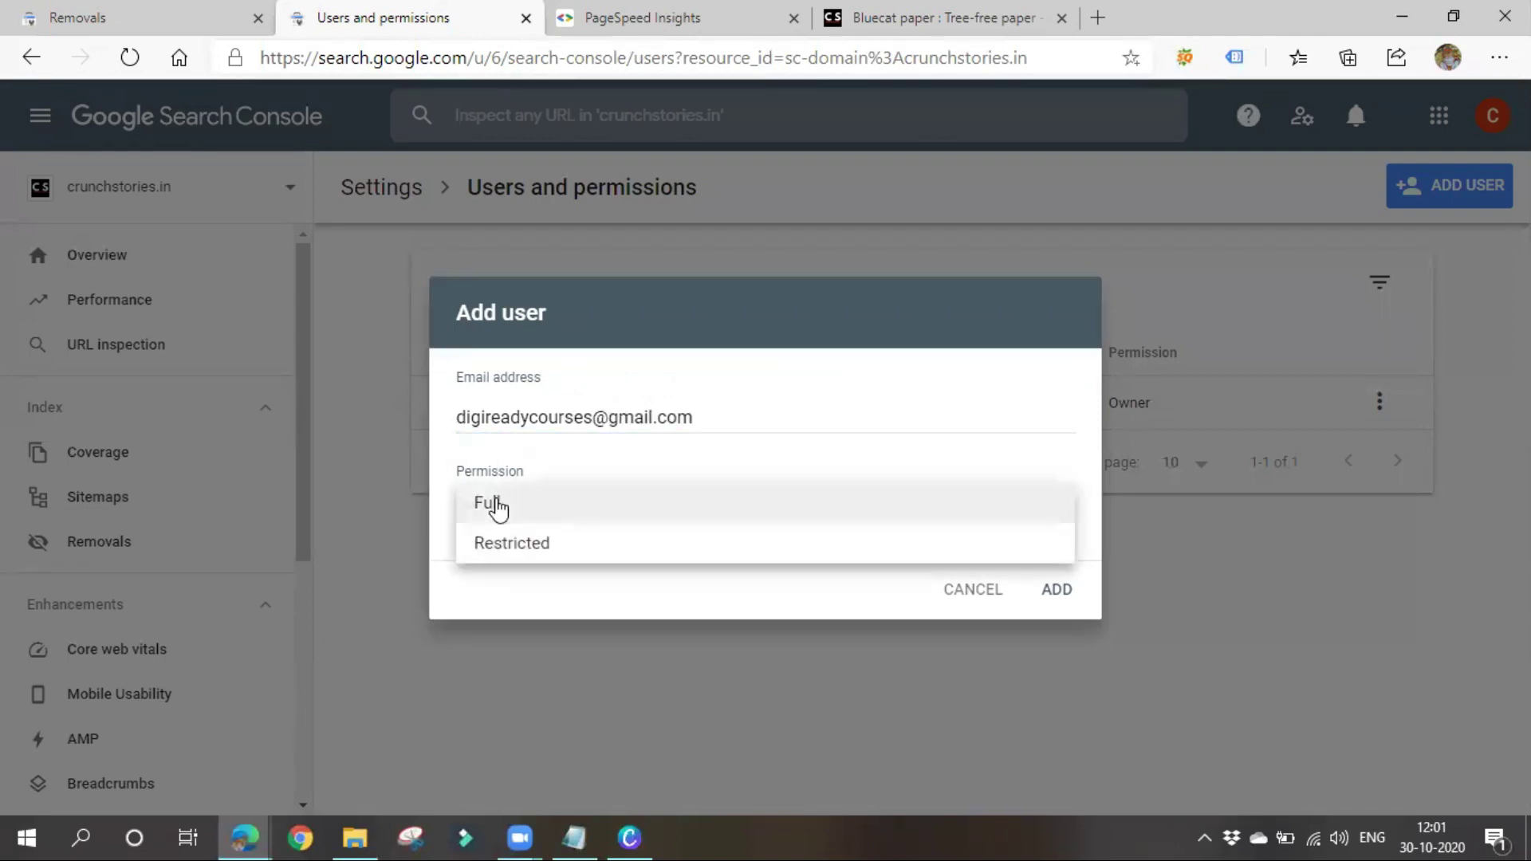
left_click(503, 549)
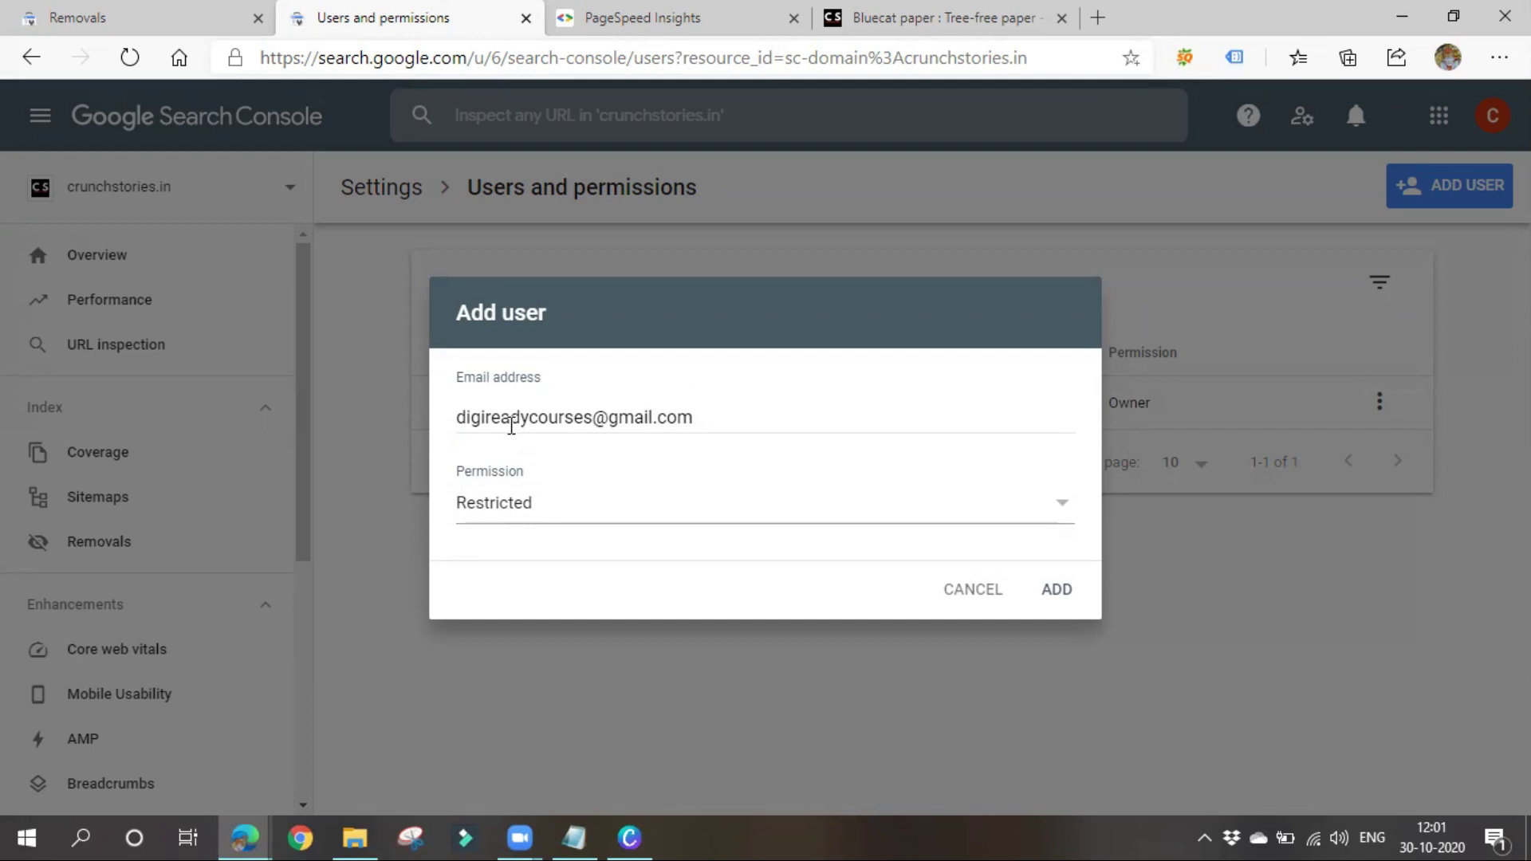
left_click(1056, 590)
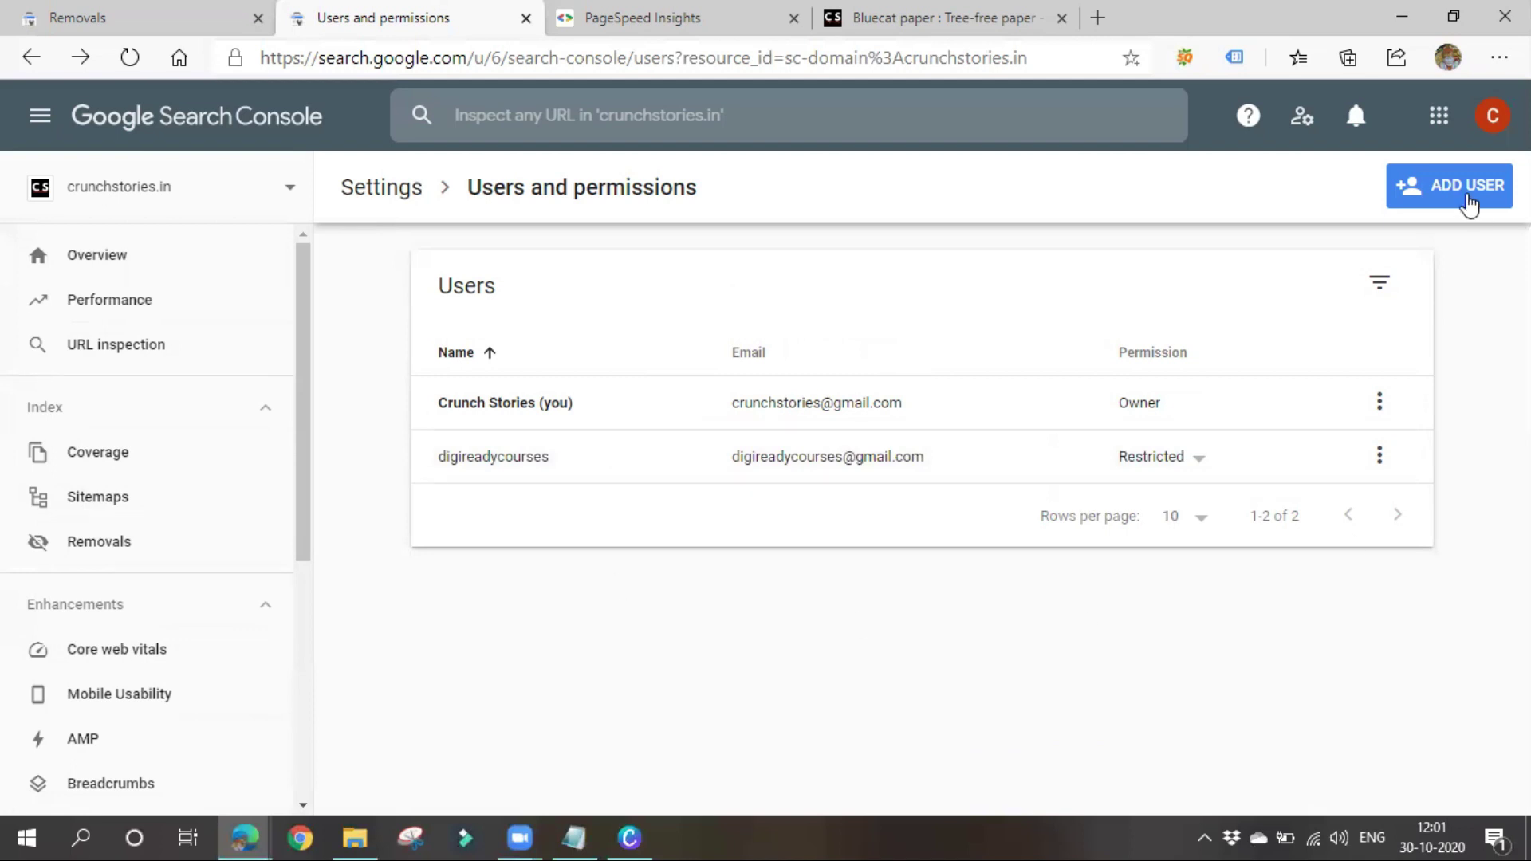
Open the Users and permissions list from the jayanth.tekcourses.com property's Settings page
left_click(366, 195)
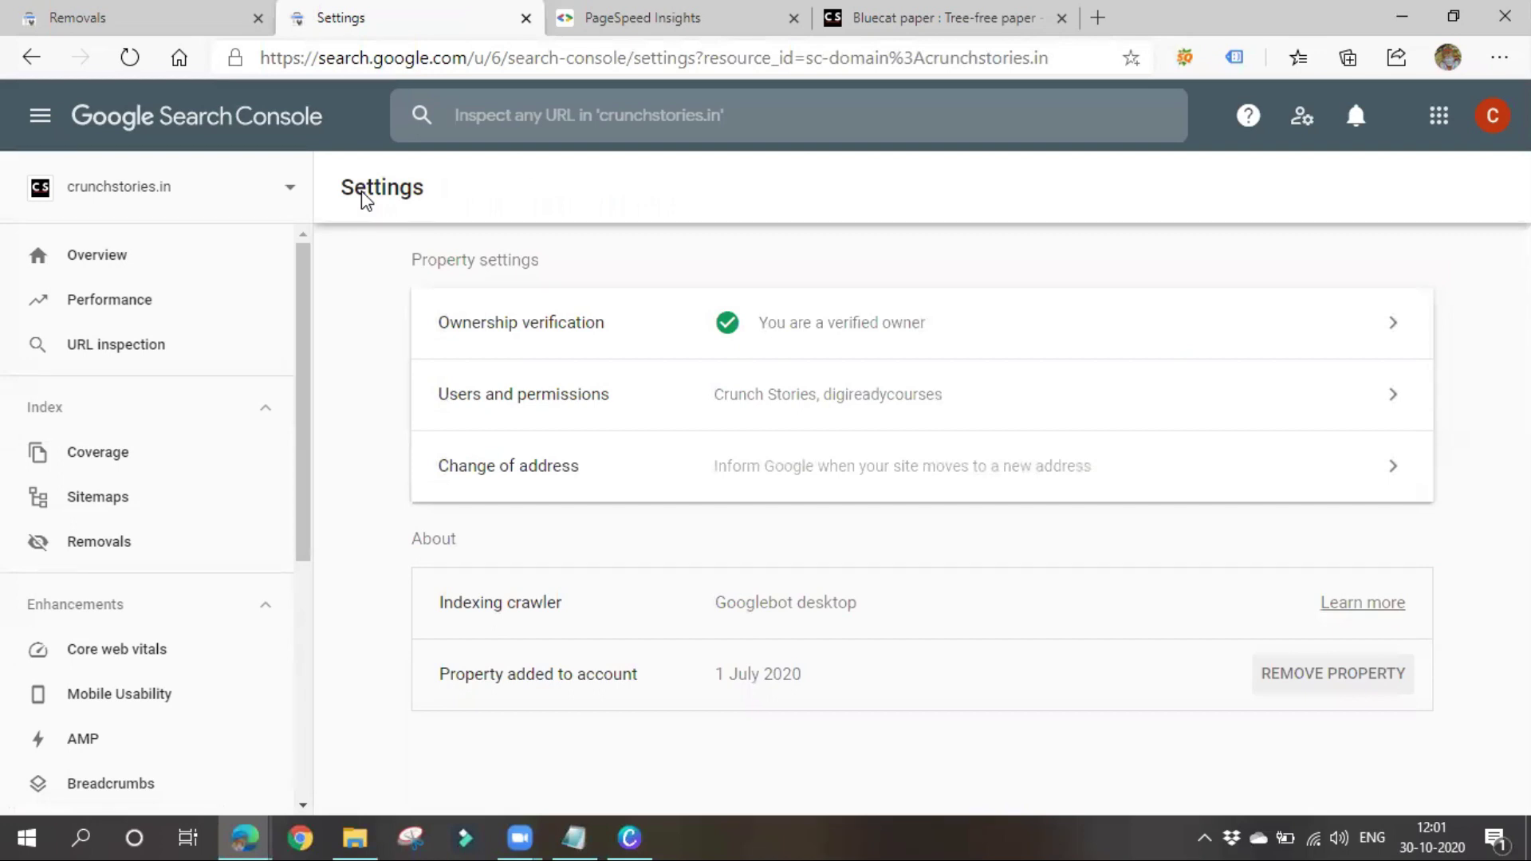
left_click(94, 11)
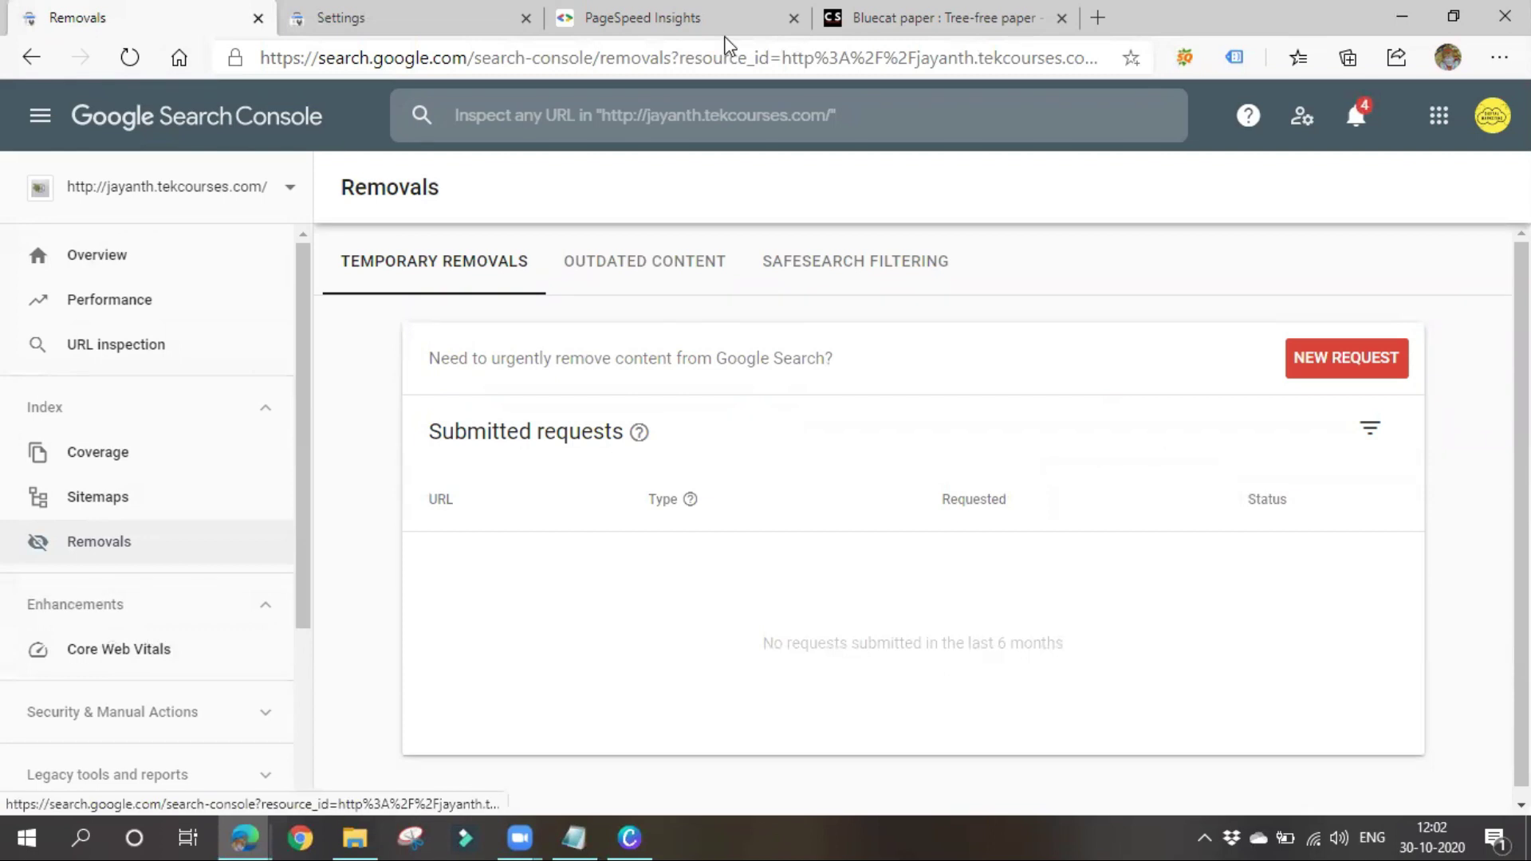
scroll(152, 598, "down", 3)
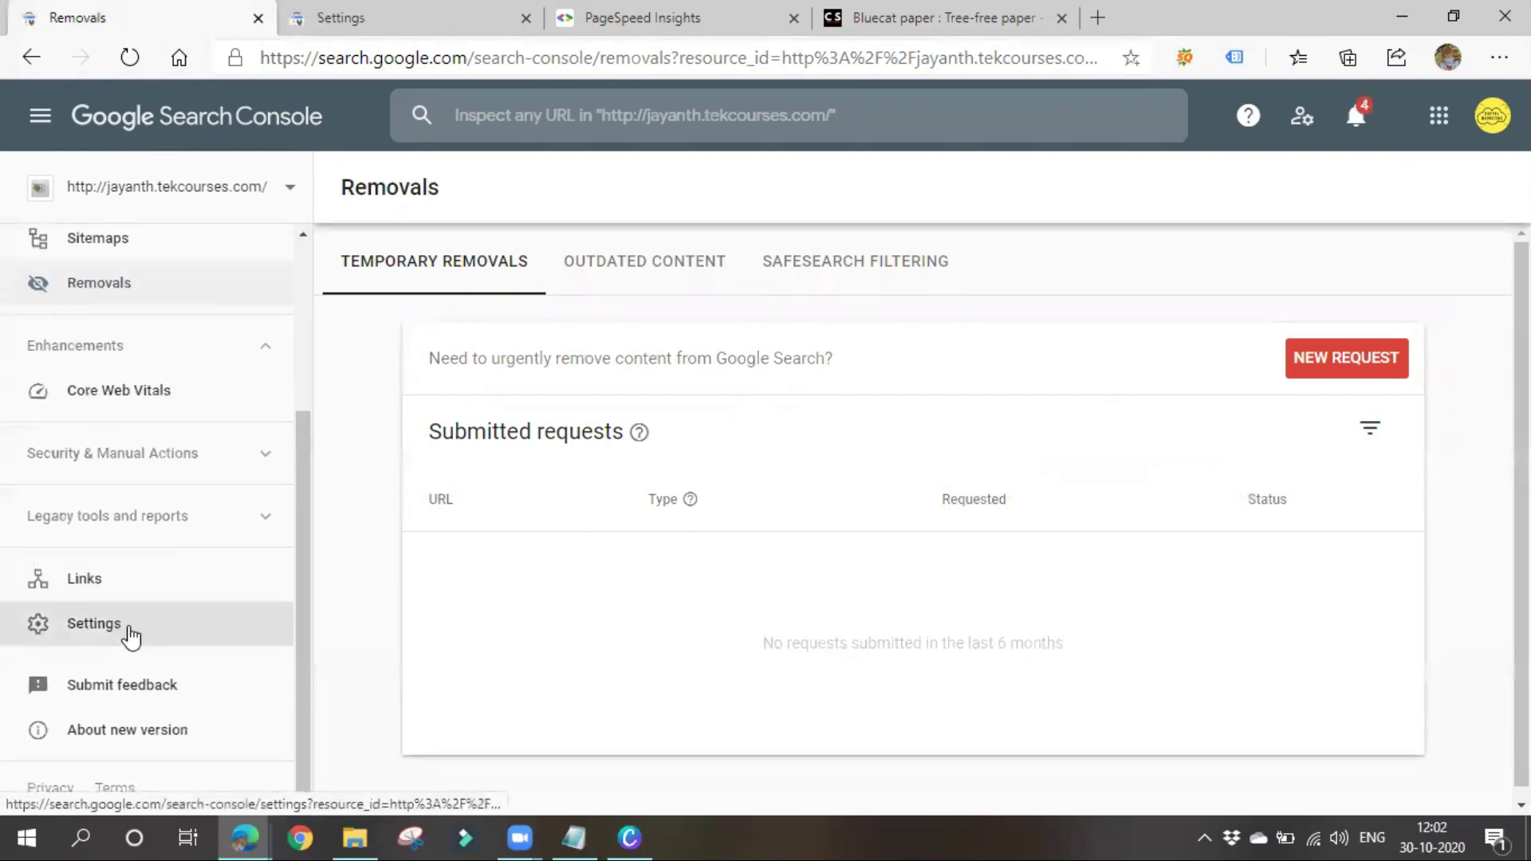
left_click(130, 635)
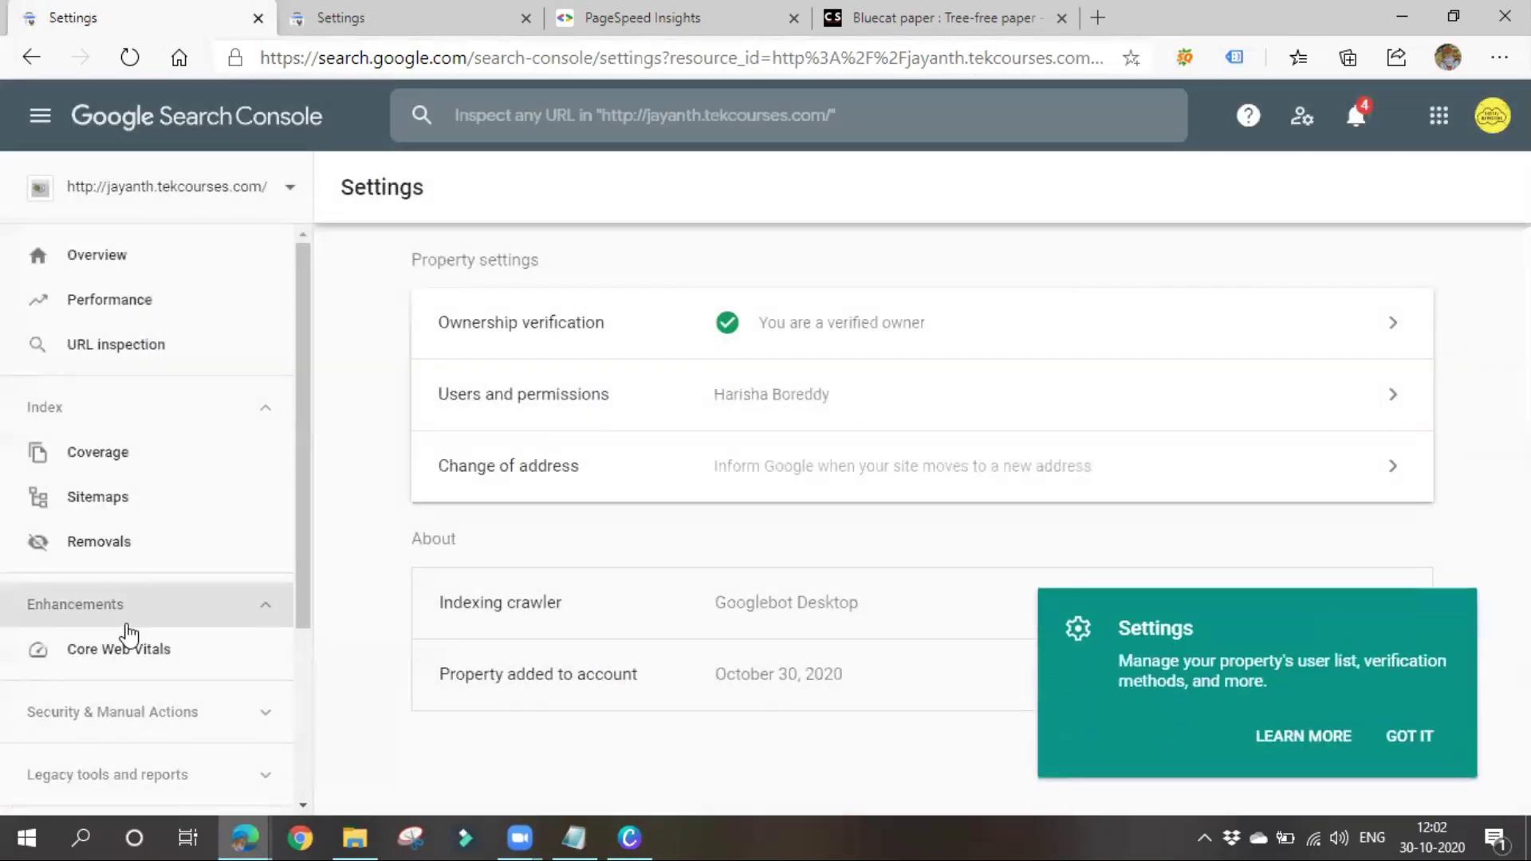
left_click(884, 395)
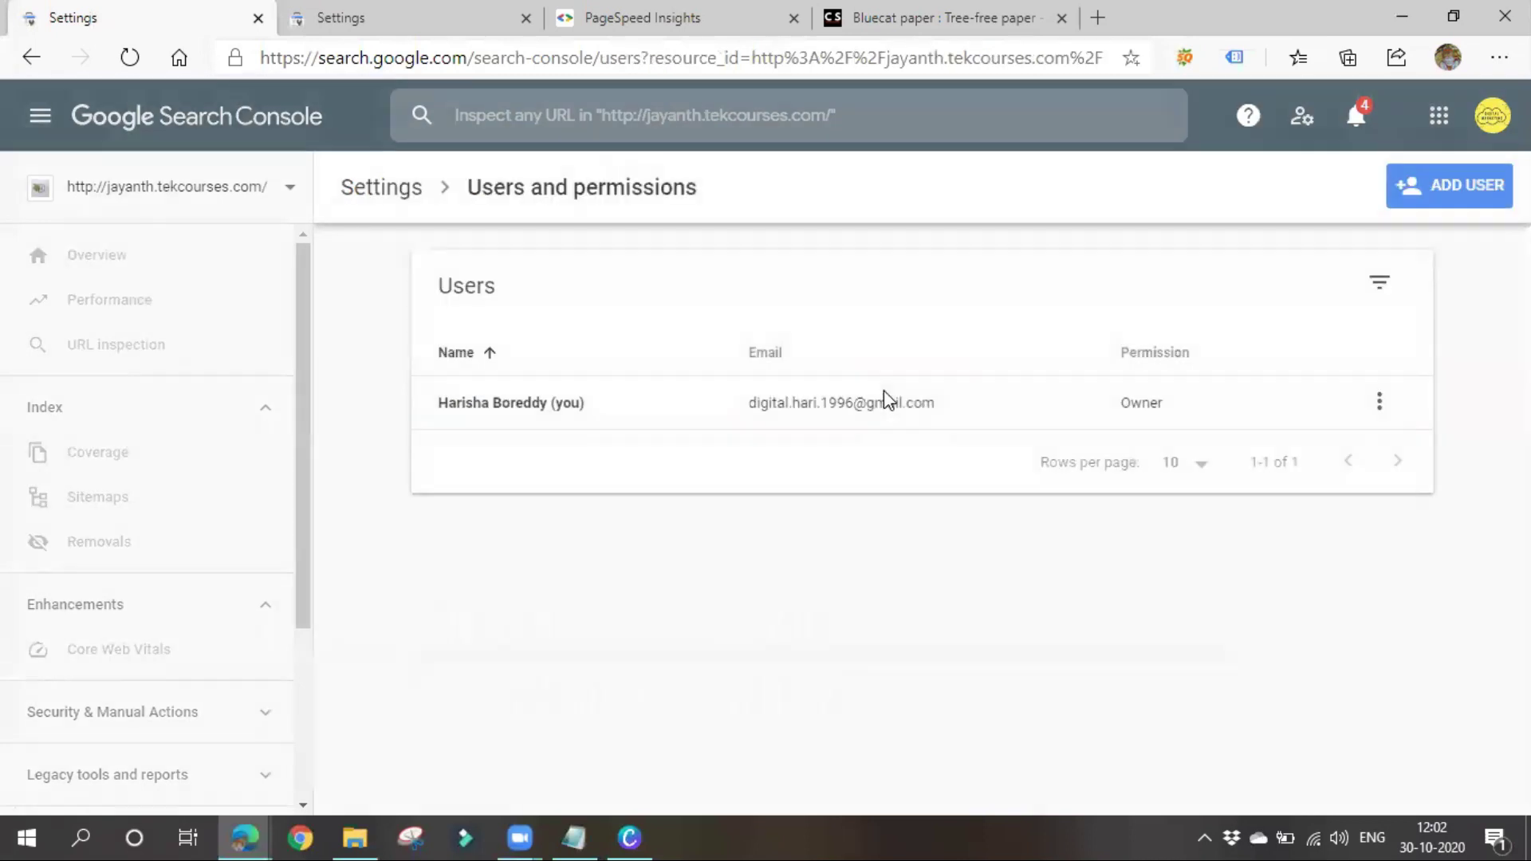
Open Manage property owners from the owner's ⋮ menu, try revoking verification, then return to the list
left_click(1391, 407)
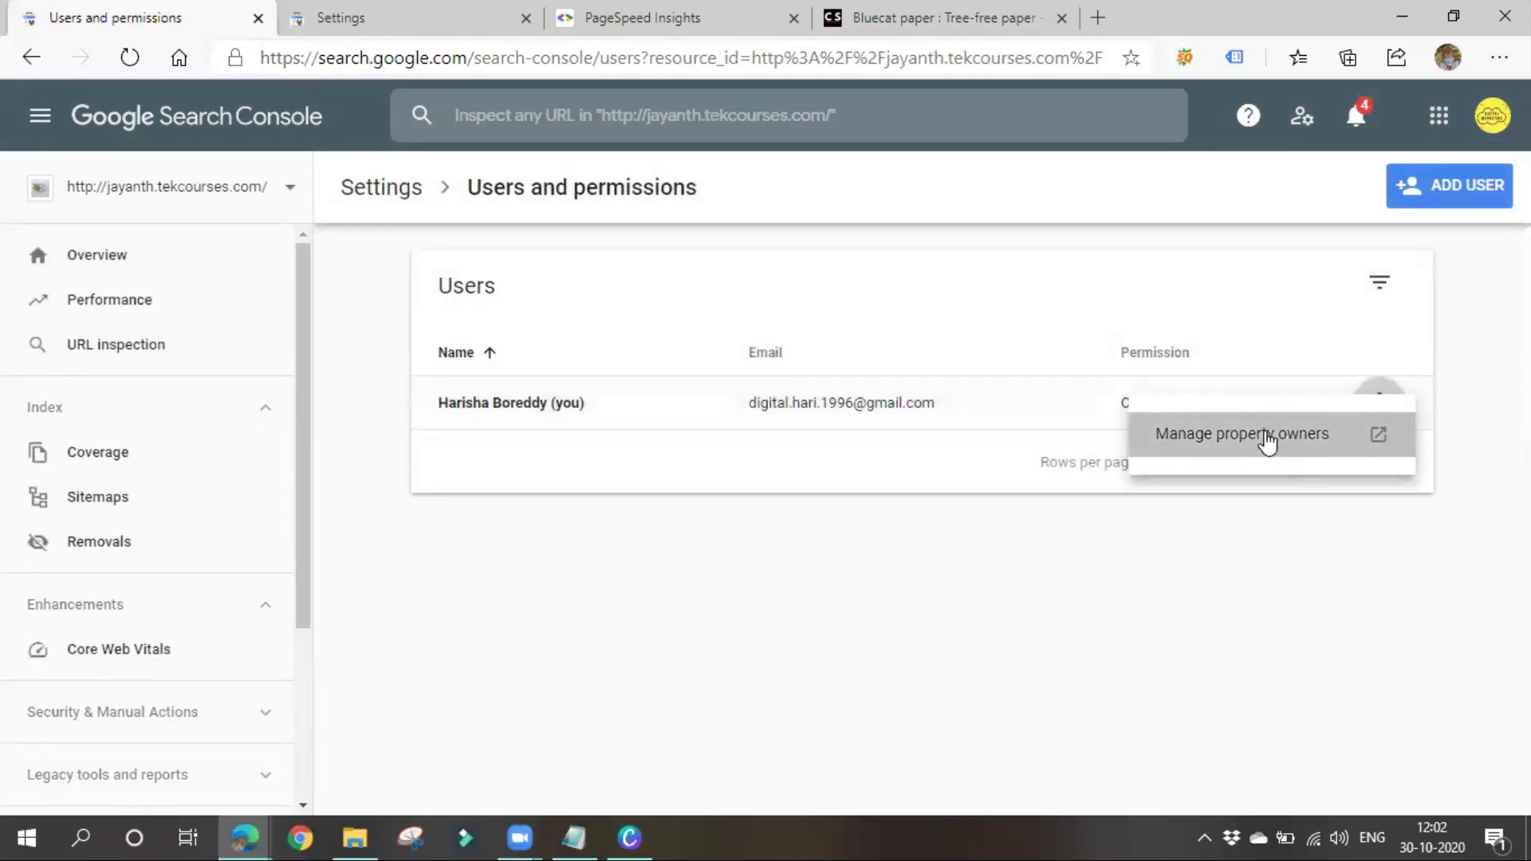
left_click(1268, 437)
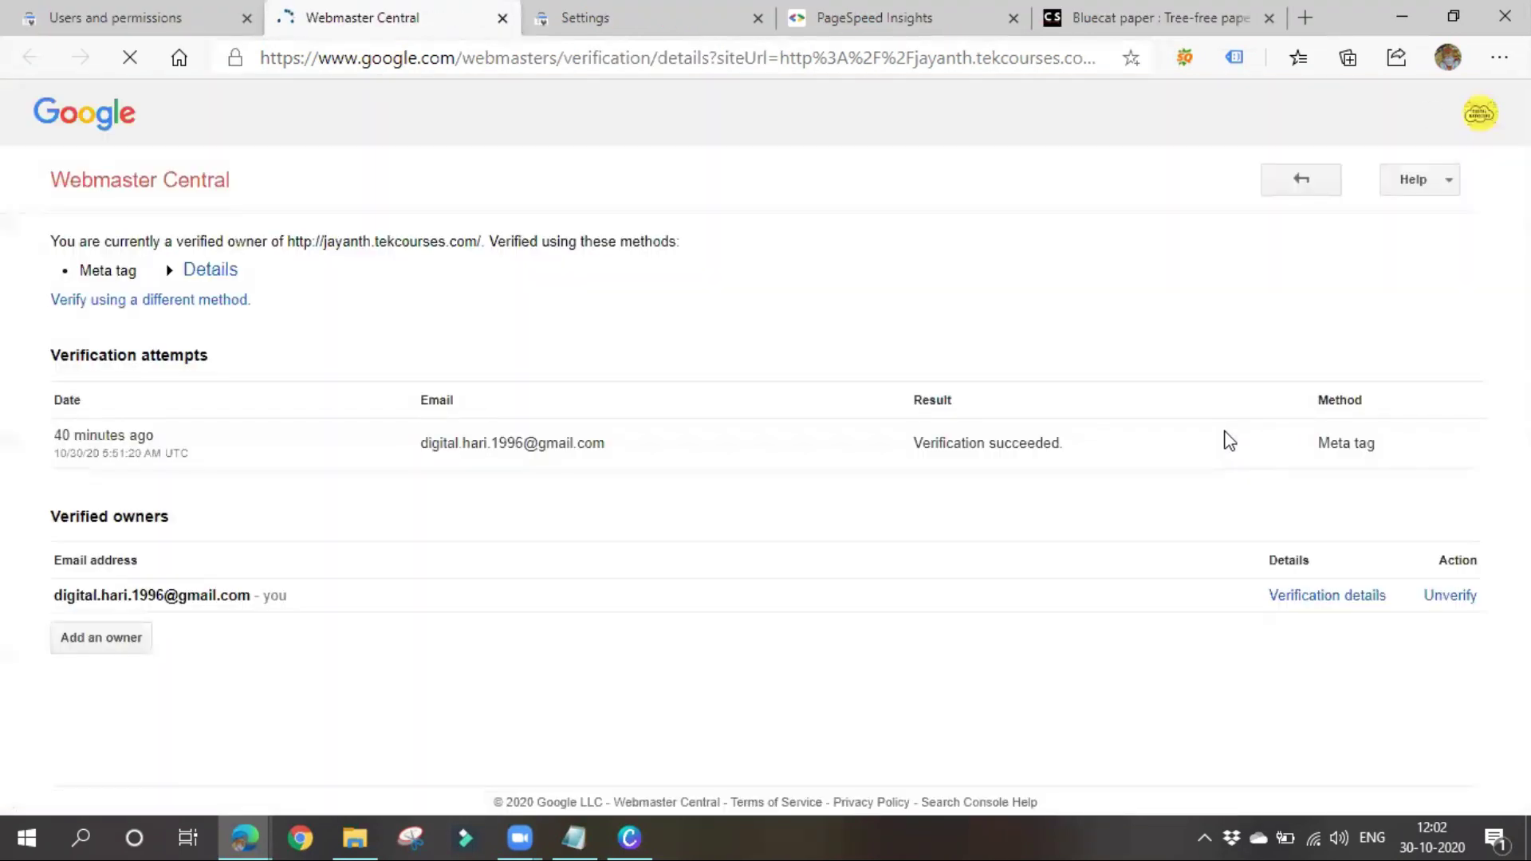
left_click(1452, 598)
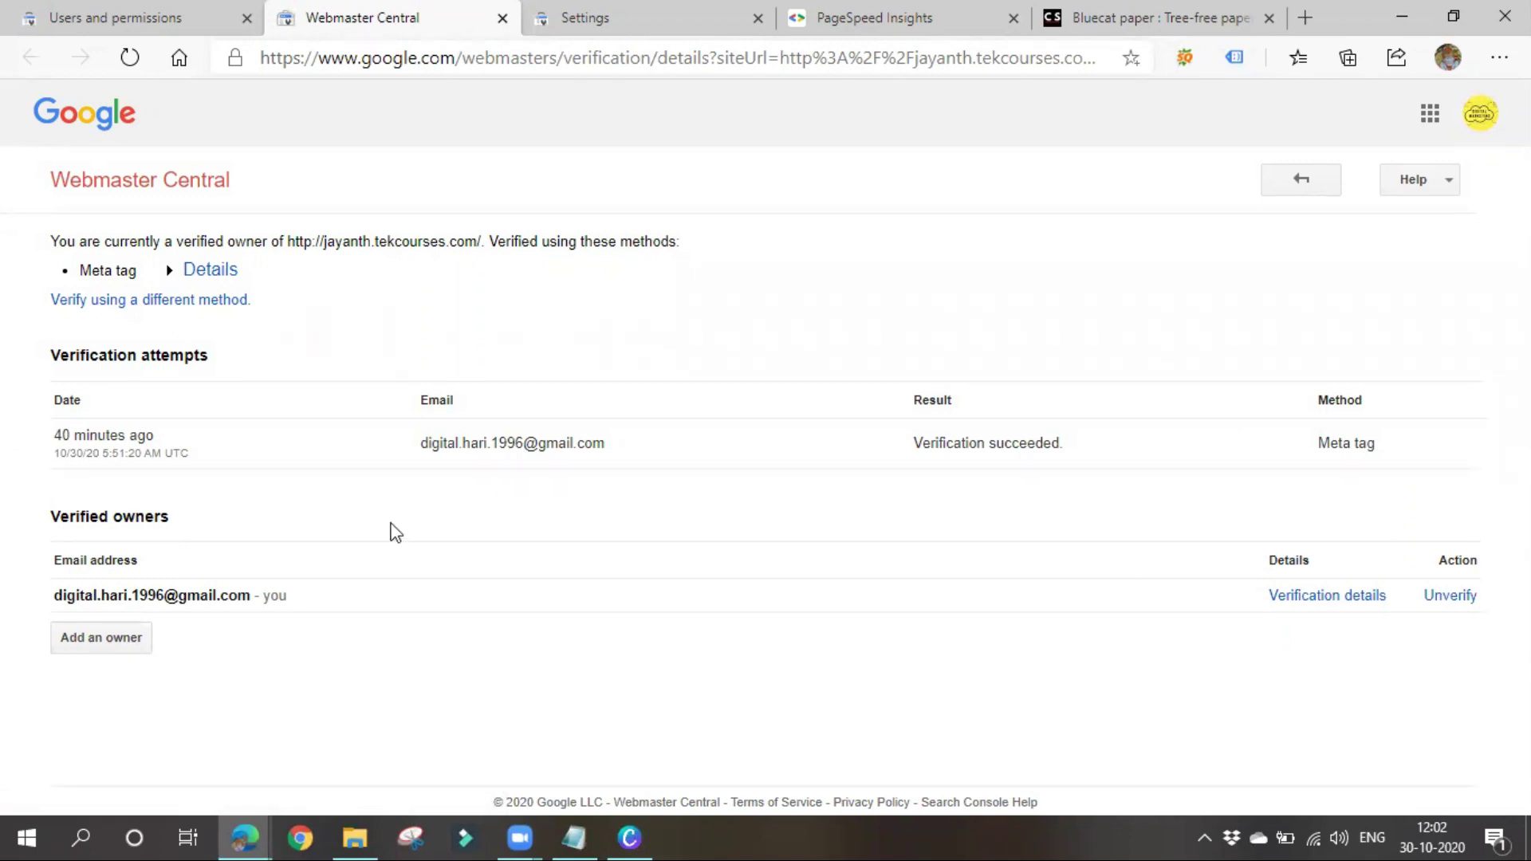
left_click(162, 12)
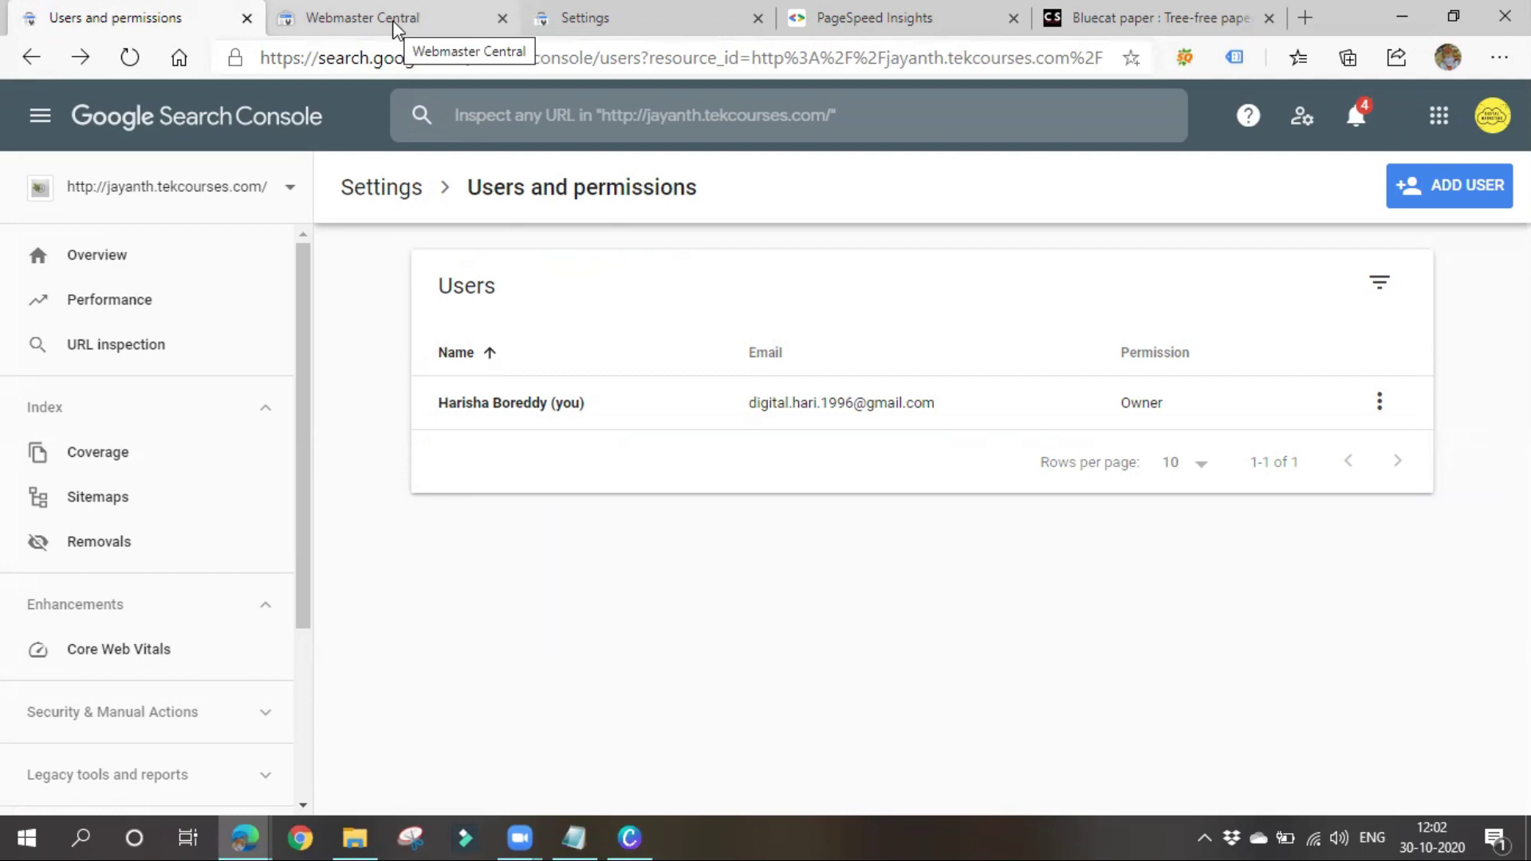
Select jayanth.tekcourses.com, open its Settings, and confirm REMOVE PROPERTY to delete it
left_click(285, 205)
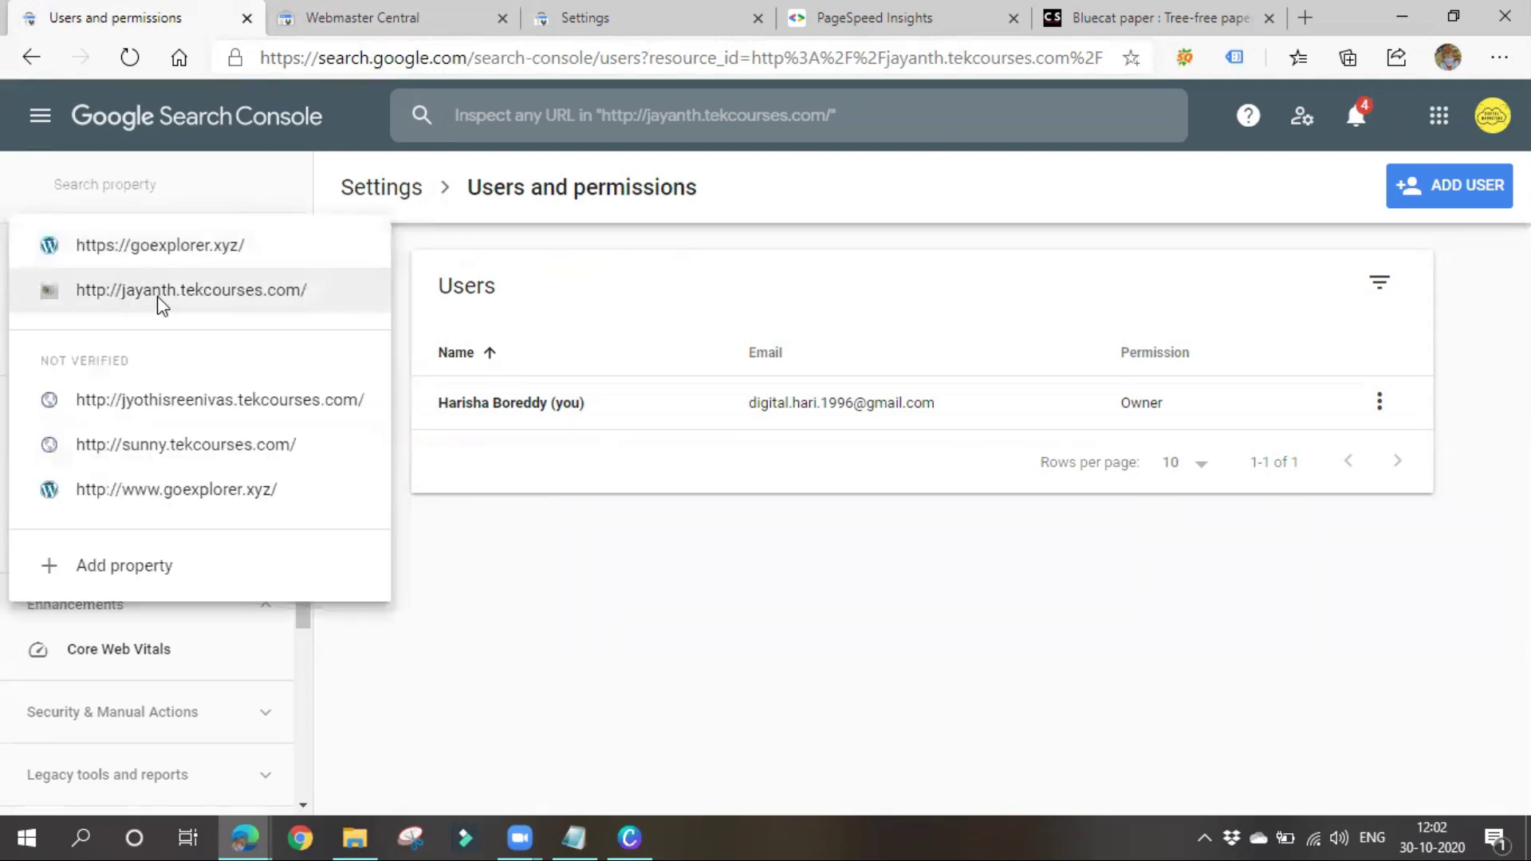
left_click(229, 303)
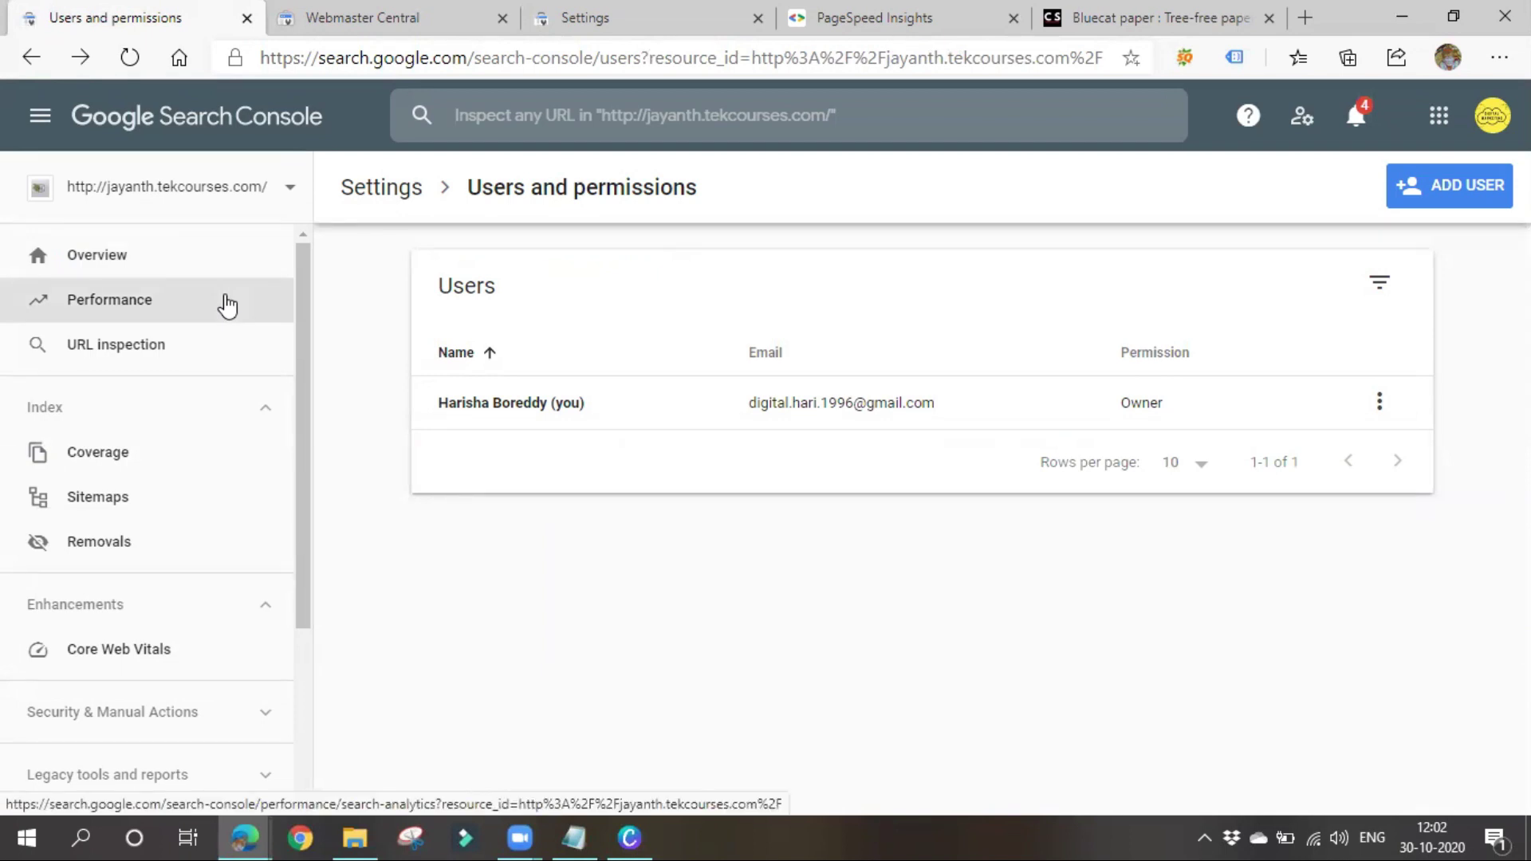
left_click(381, 188)
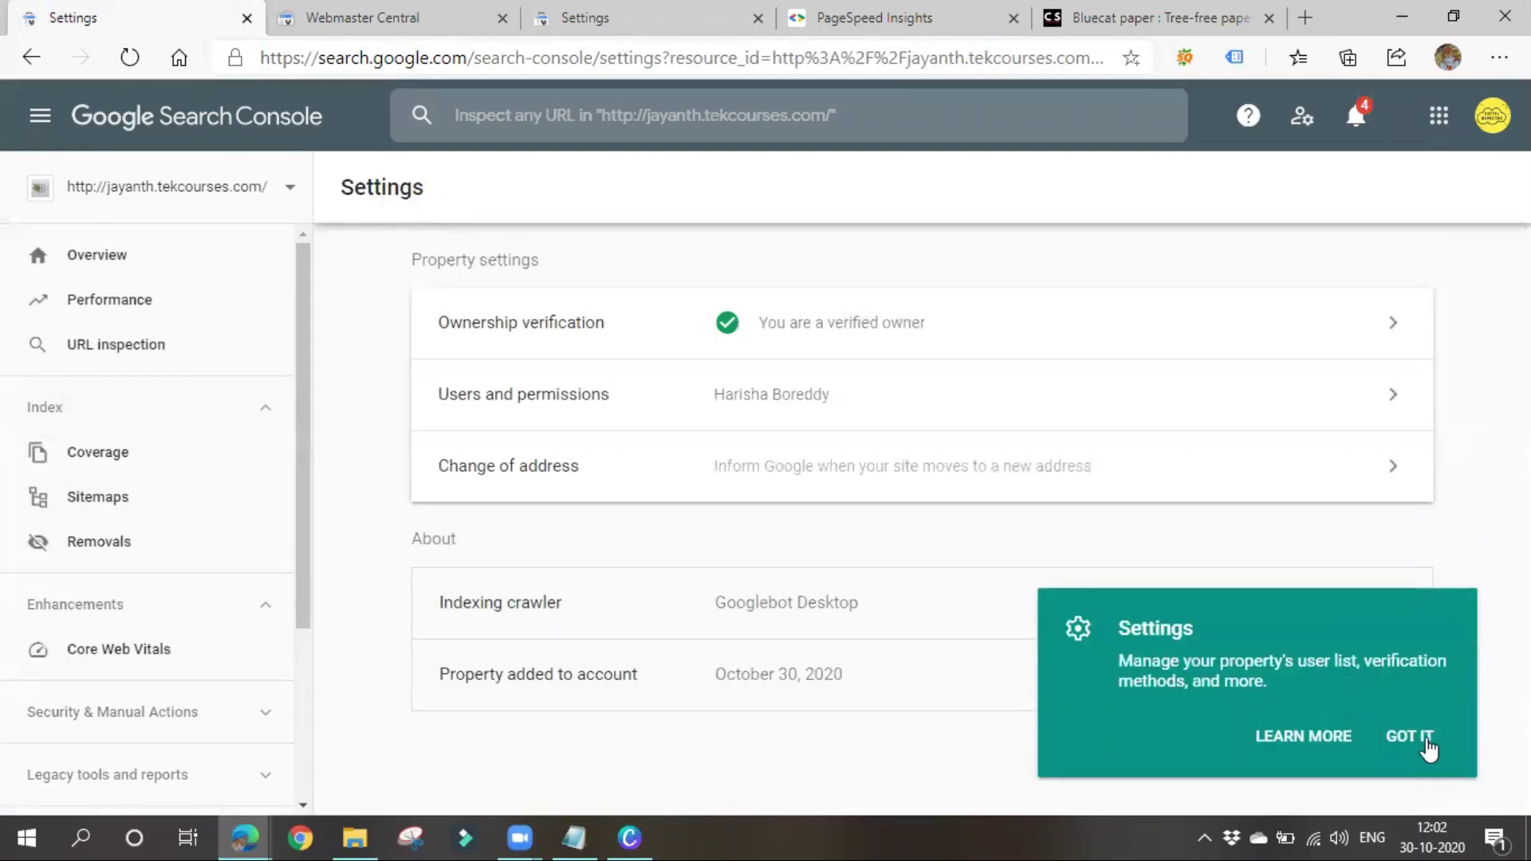
left_click(1427, 743)
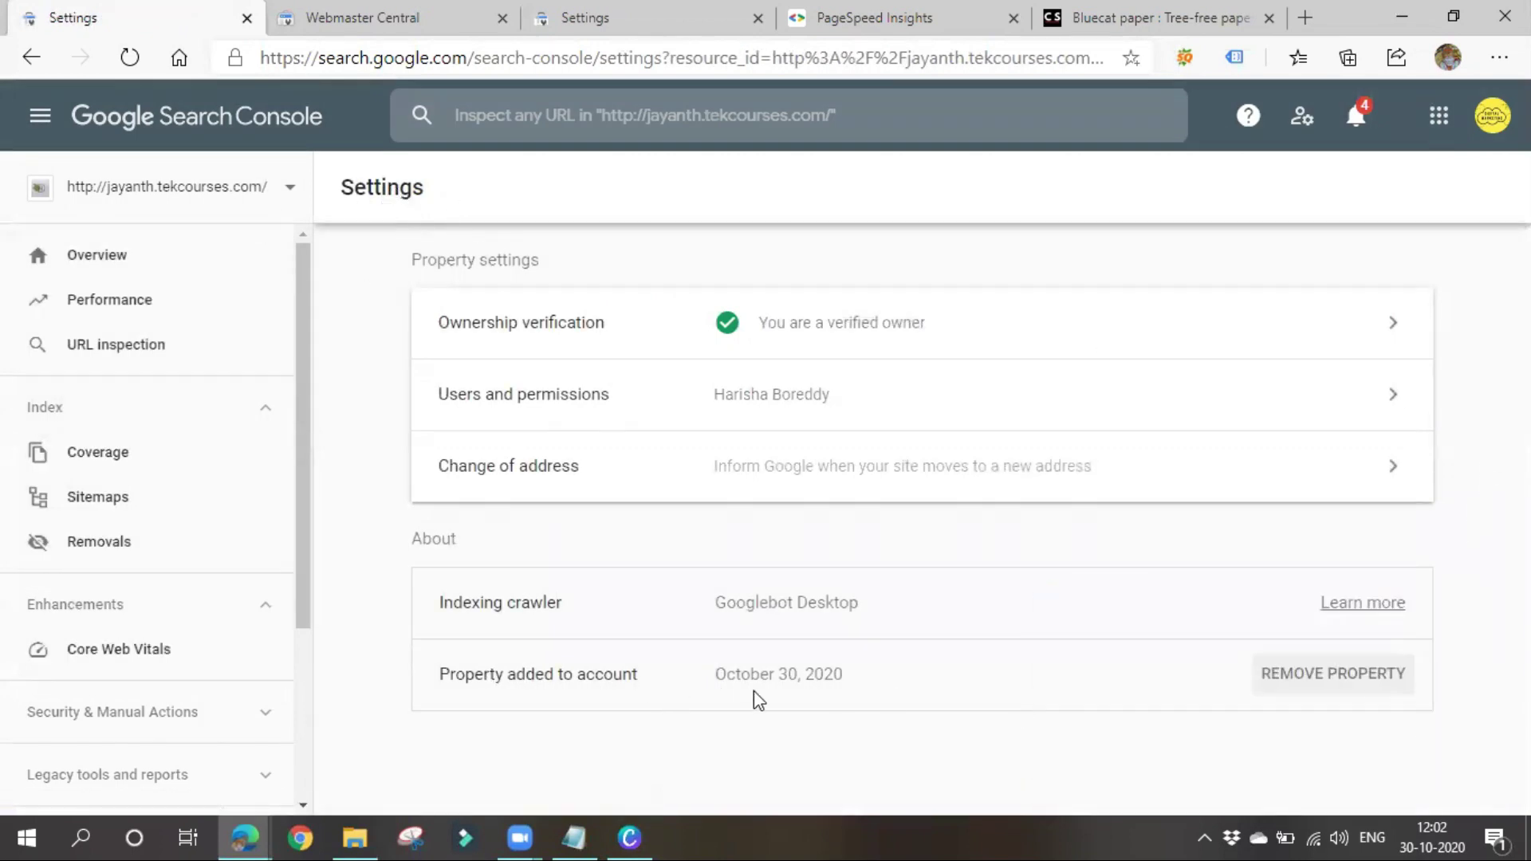
left_click(1329, 679)
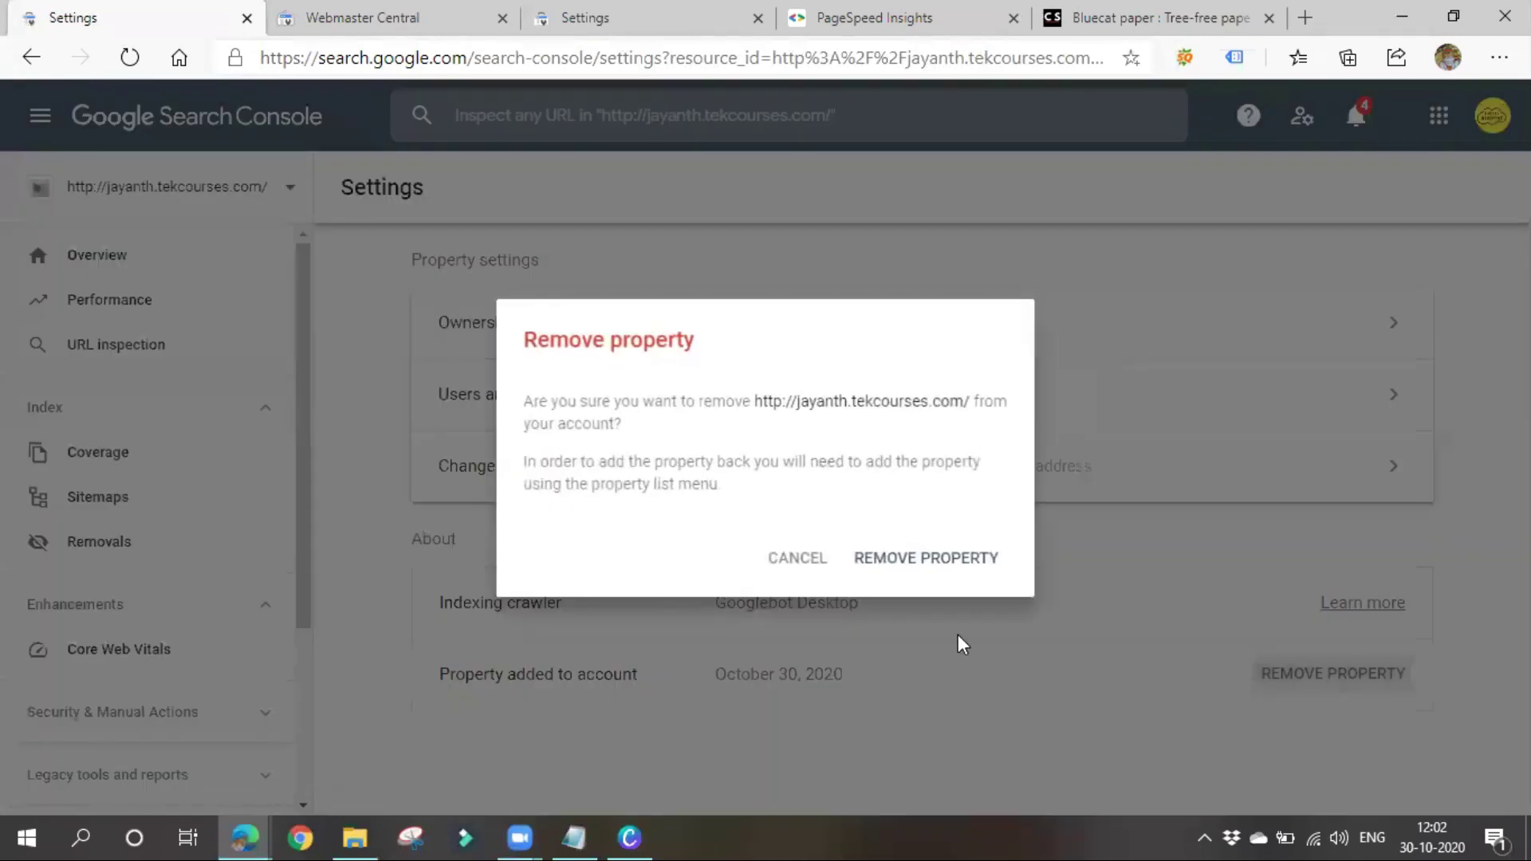
left_click_drag(734, 402, 993, 404)
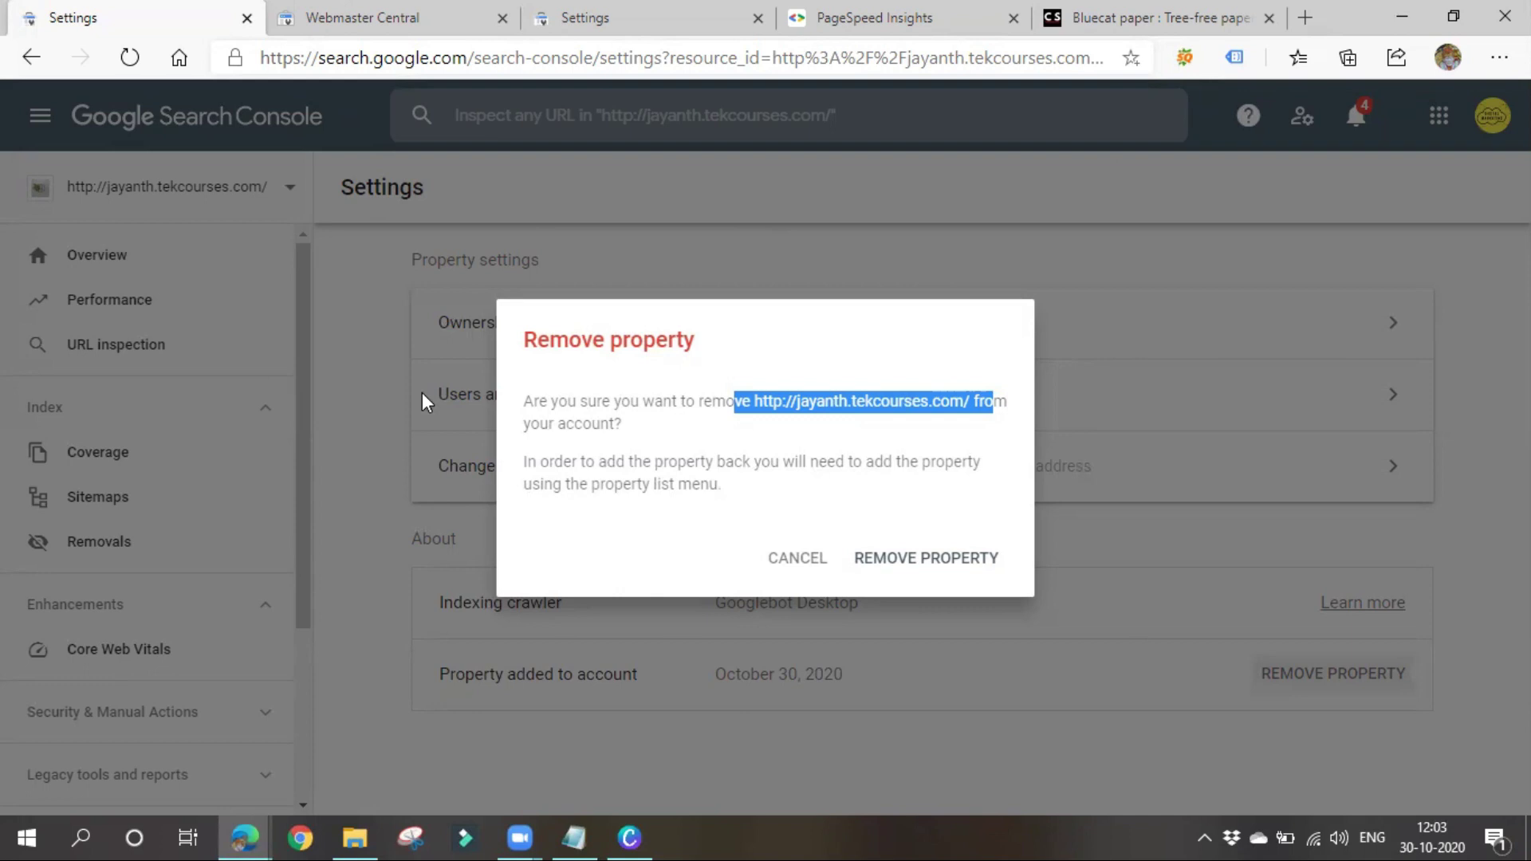
left_click(938, 556)
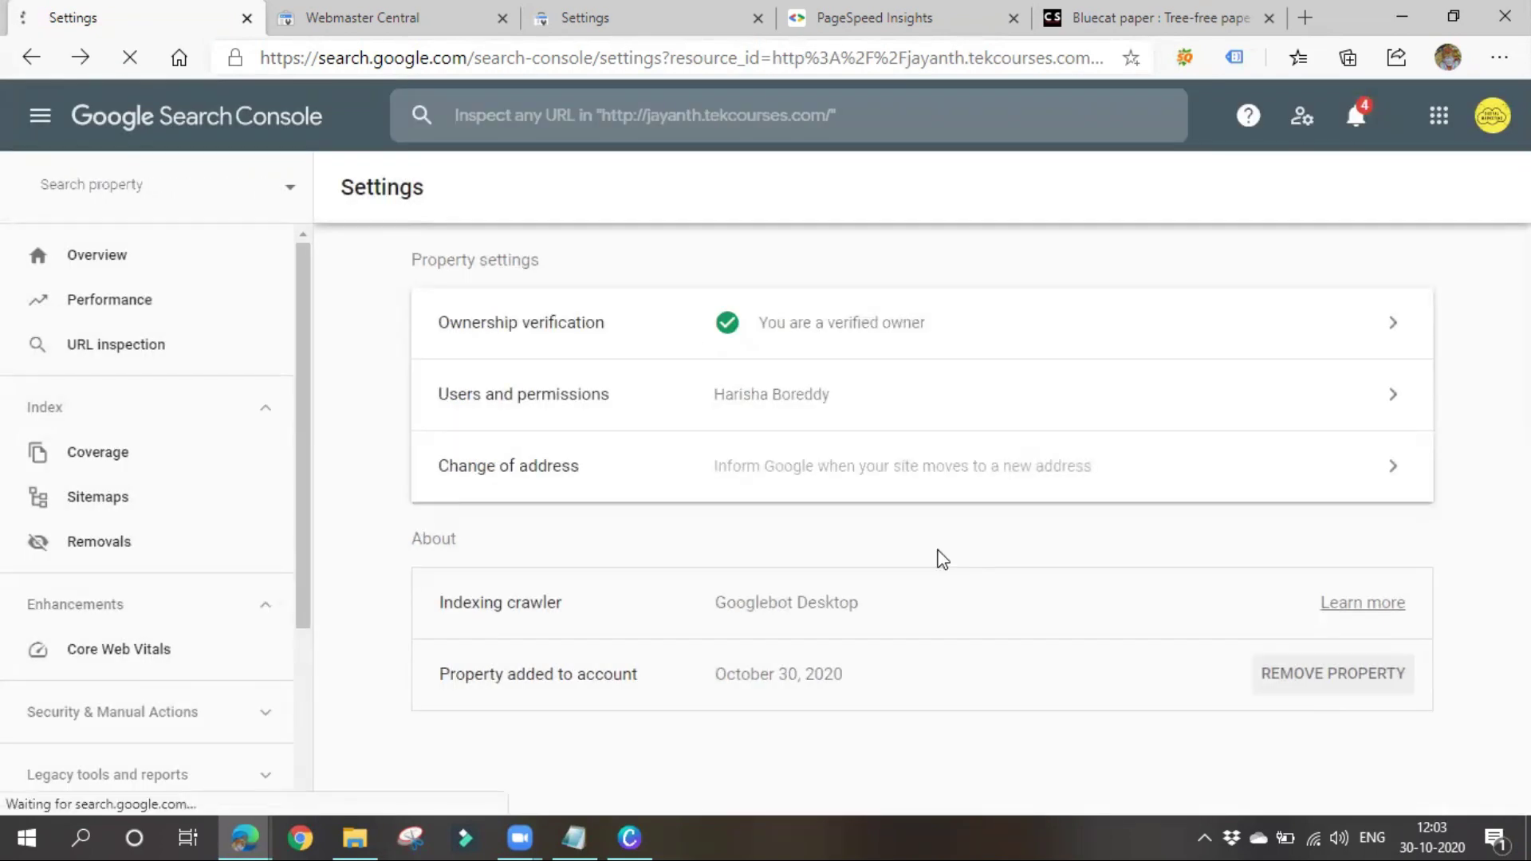
Dismiss the browser page menu and check the property list without switching properties
right_click(941, 558)
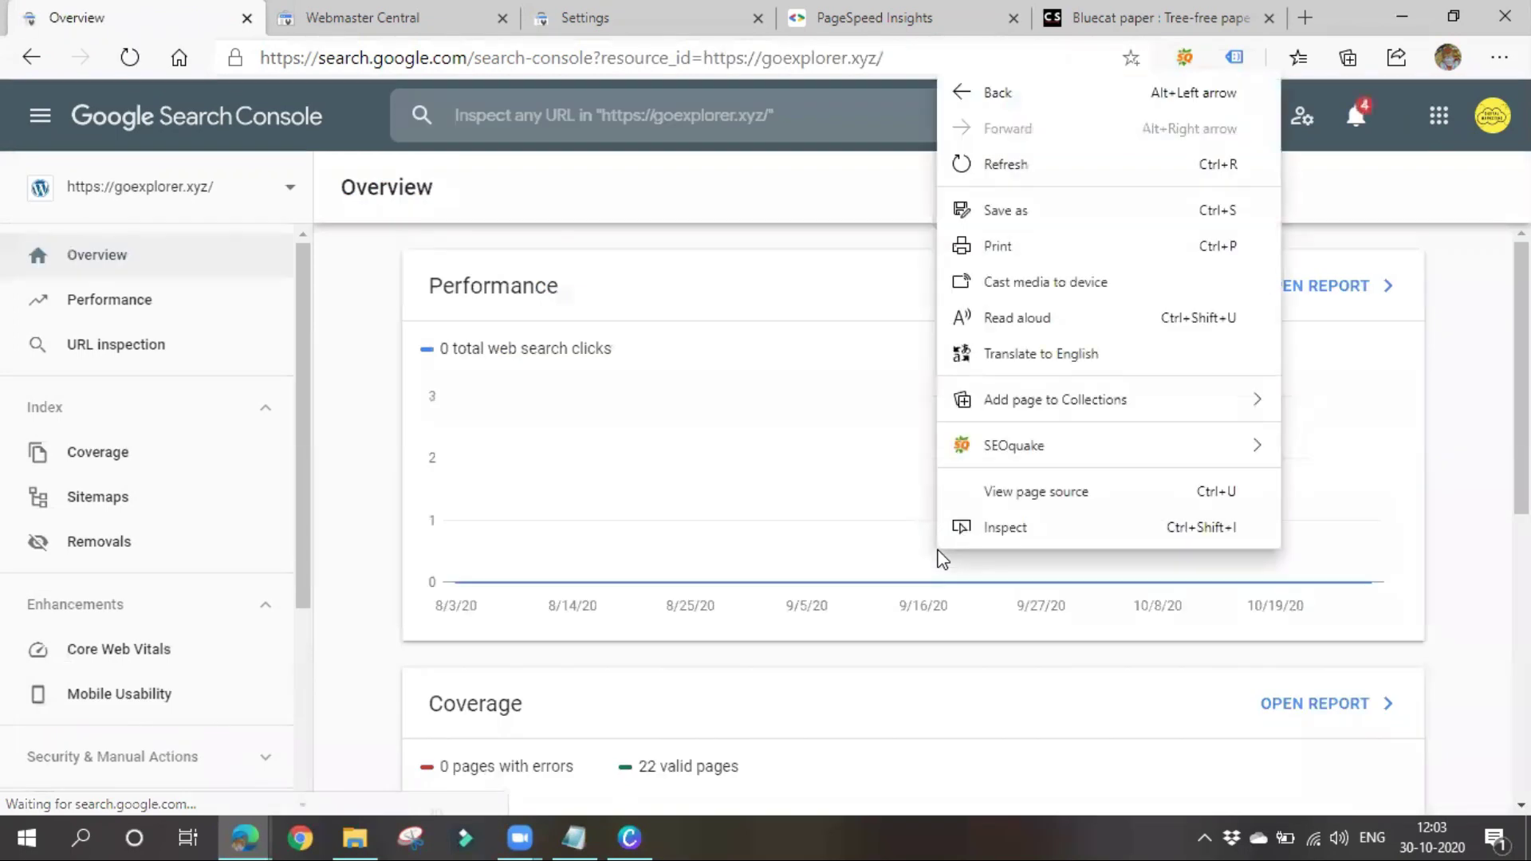
left_click(355, 400)
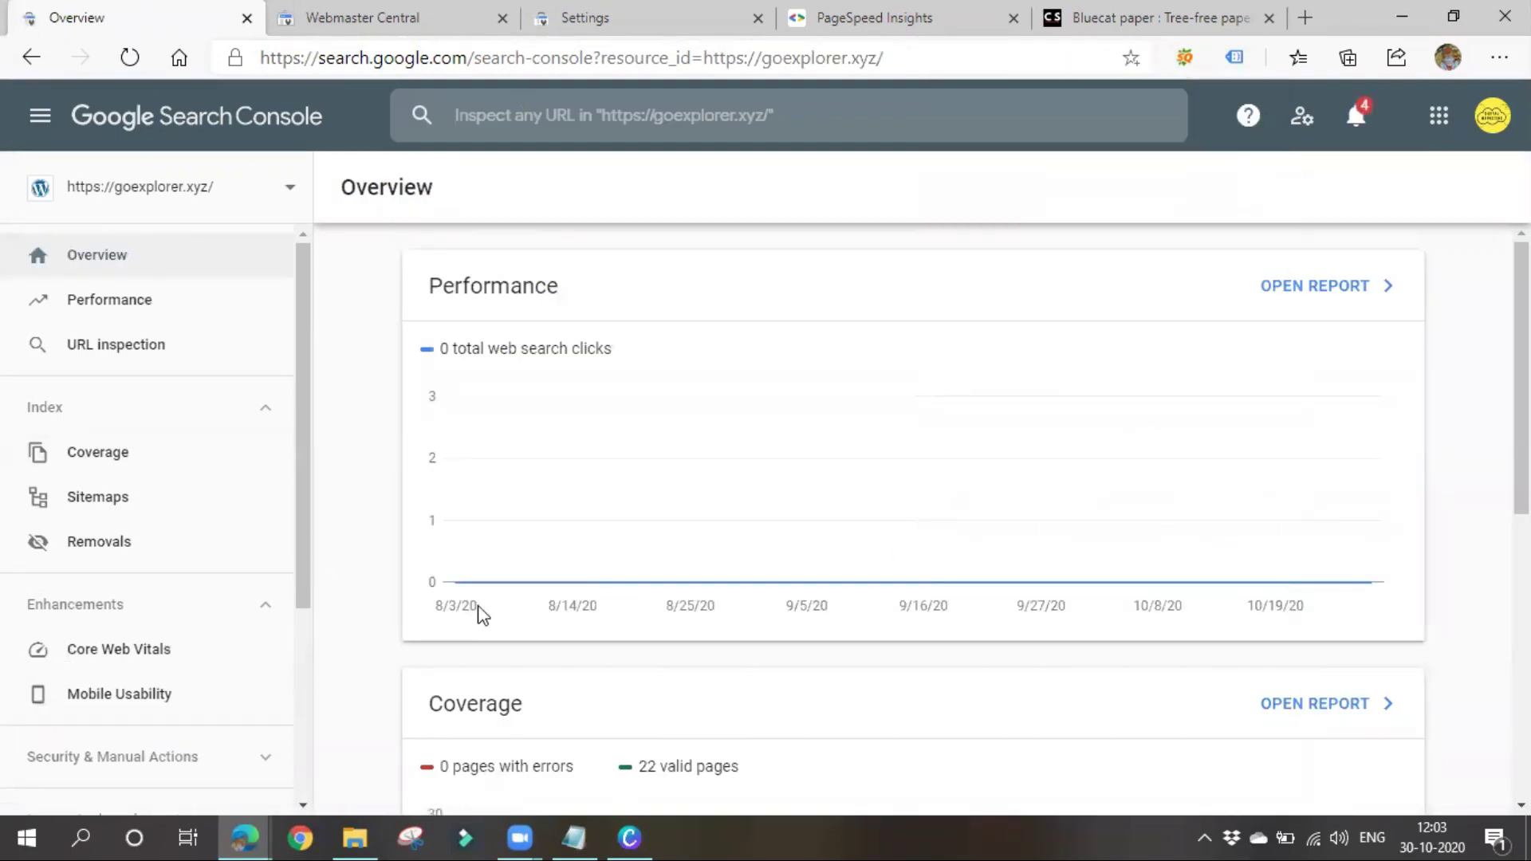
mouse_move(496, 550)
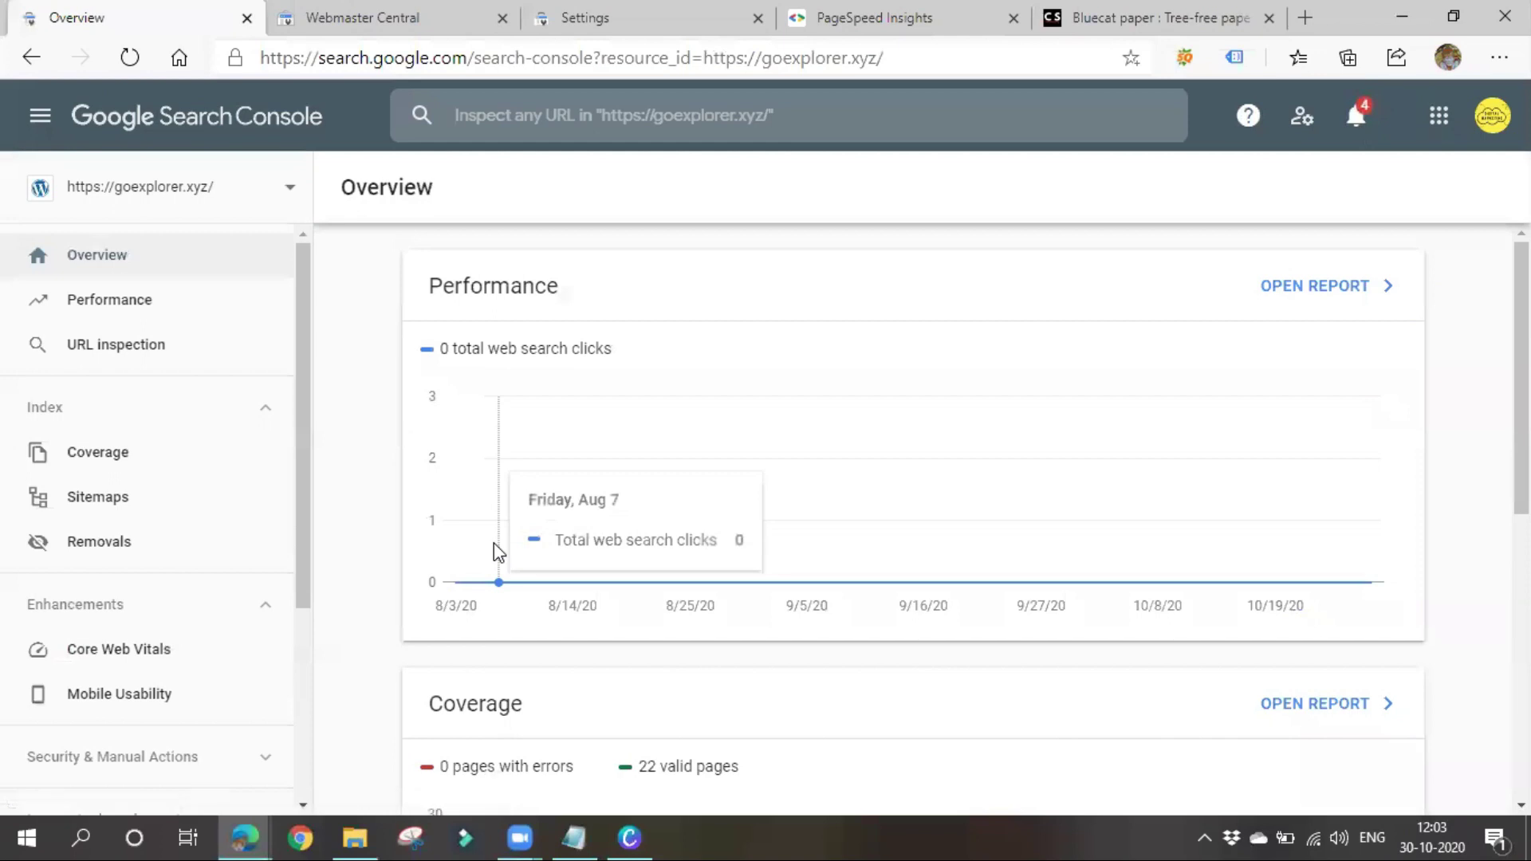
scroll(590, 658, "down", 1)
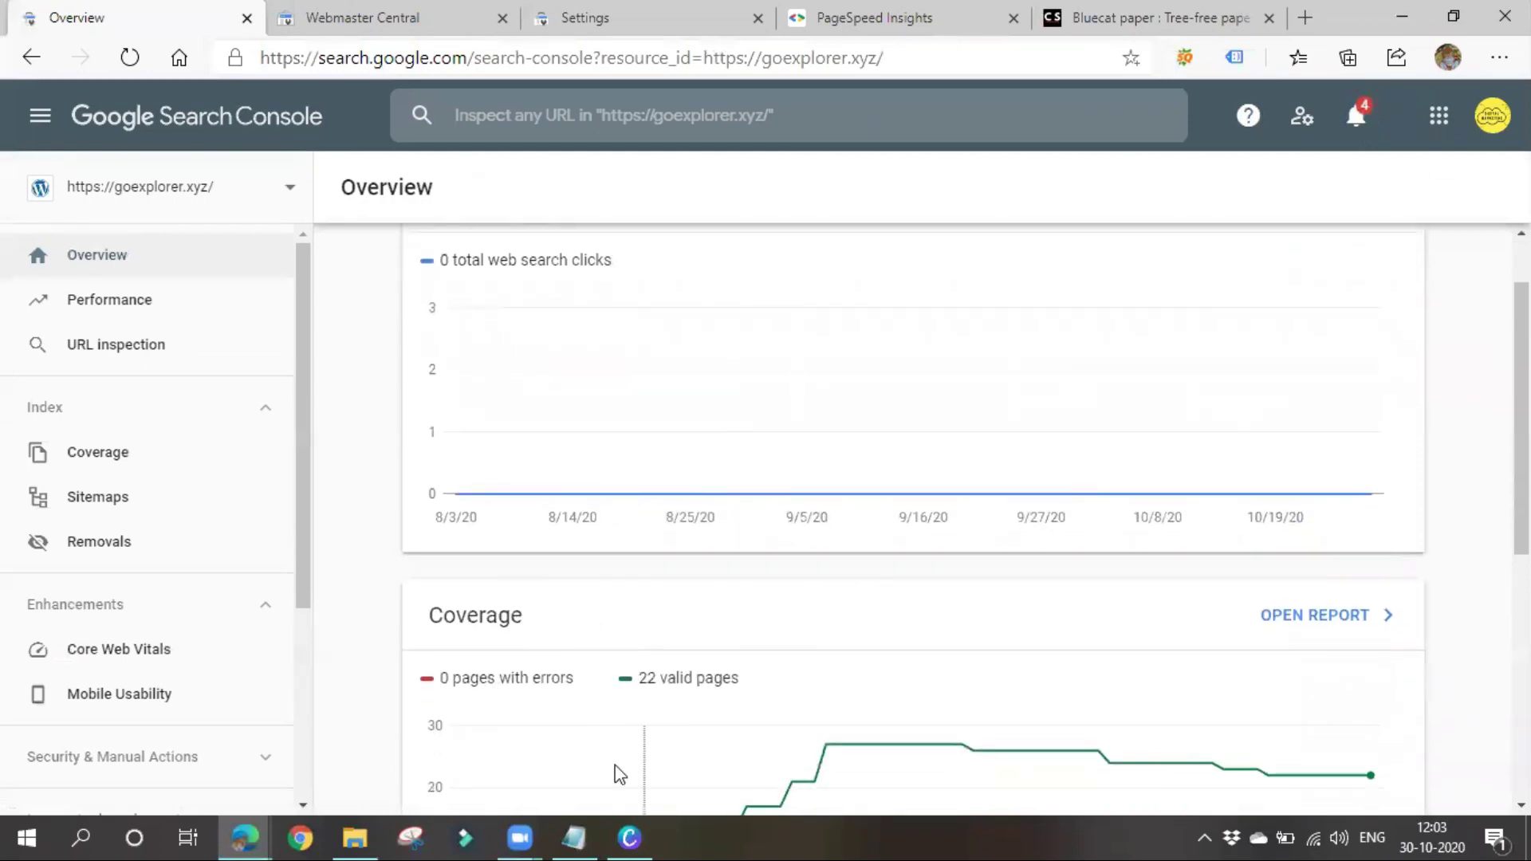
mouse_move(735, 496)
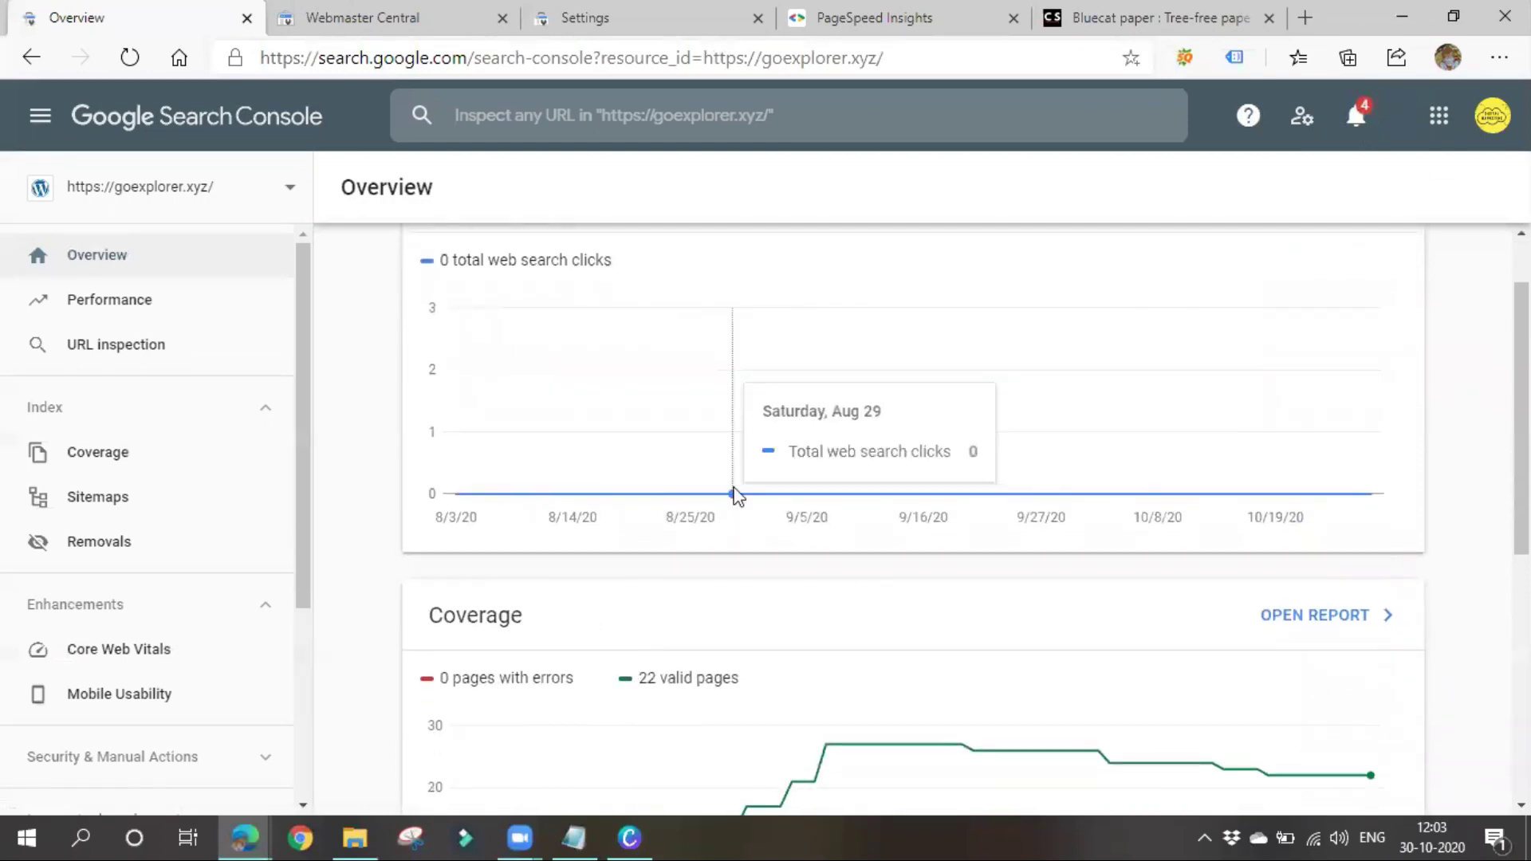
left_click(271, 190)
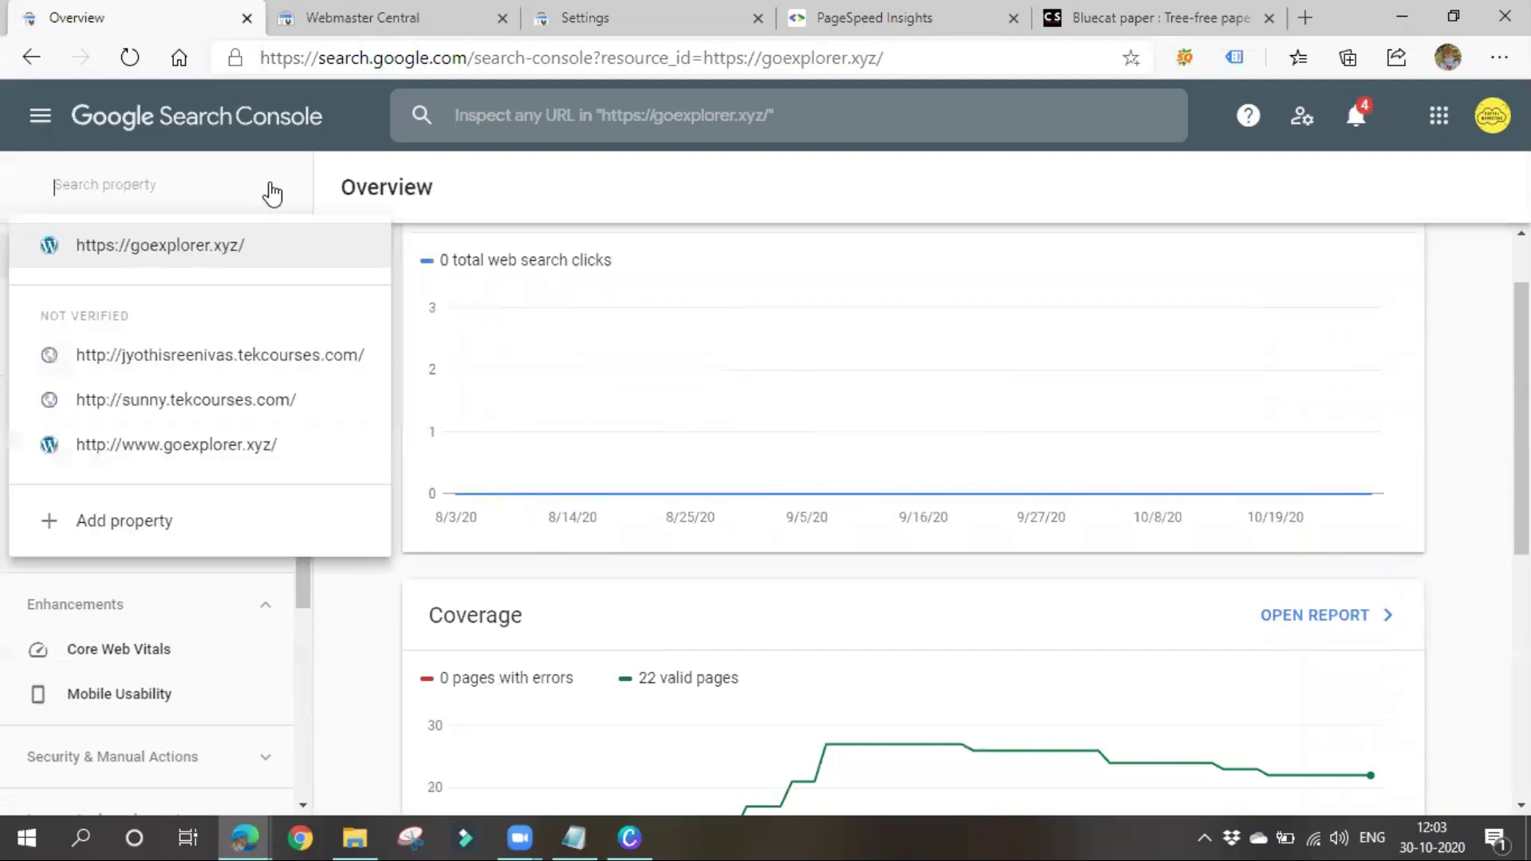
left_click(343, 658)
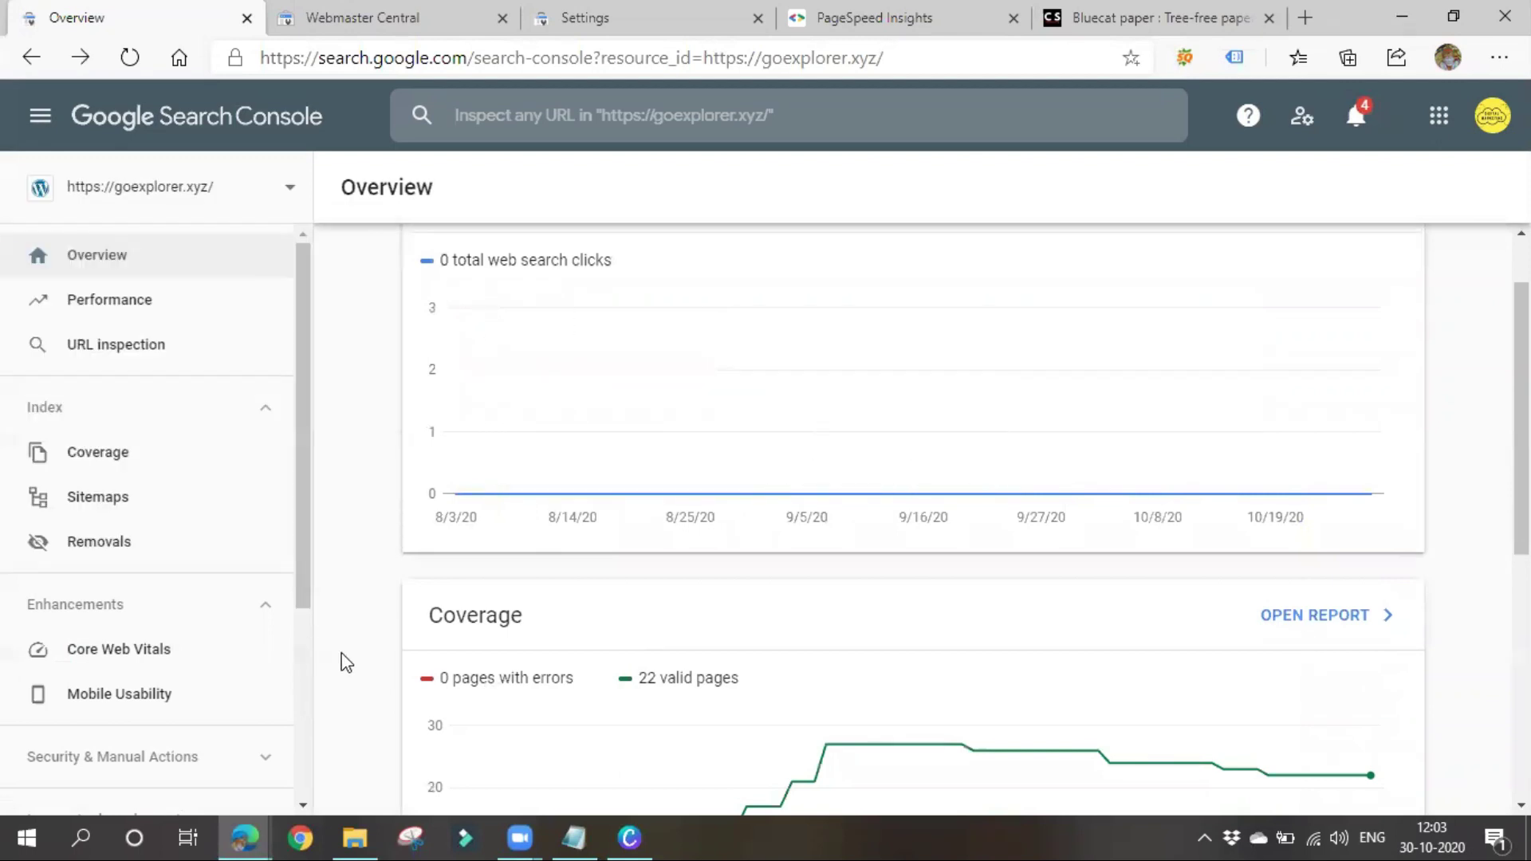
scroll(345, 662, "down", 5)
scroll(123, 715, "down", 4)
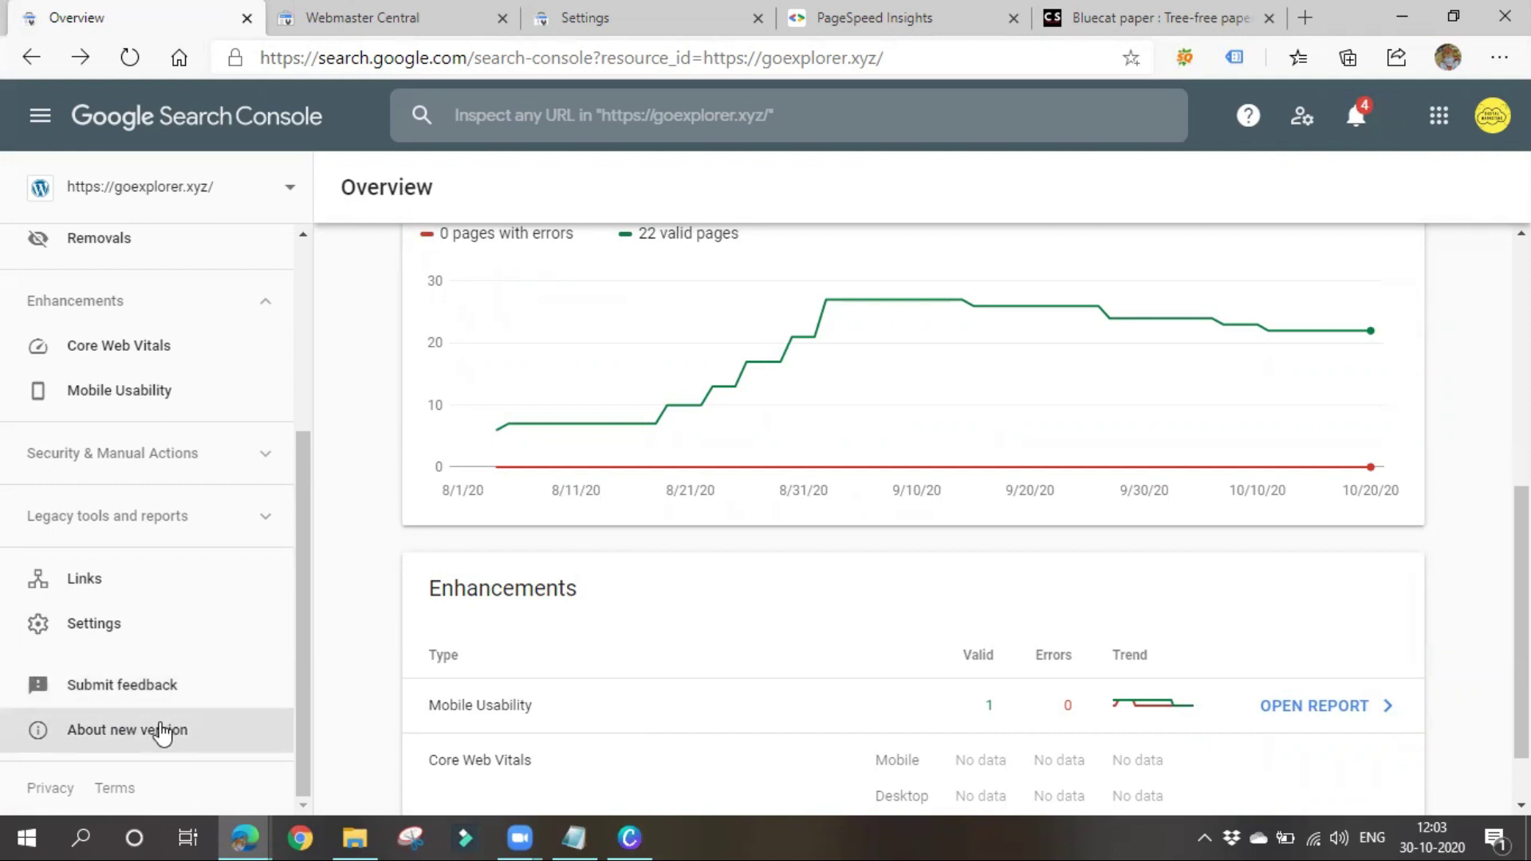
Open Manual actions under Security & Manual Actions for goexplorer.xyz and dismiss its tip card
left_click(222, 472)
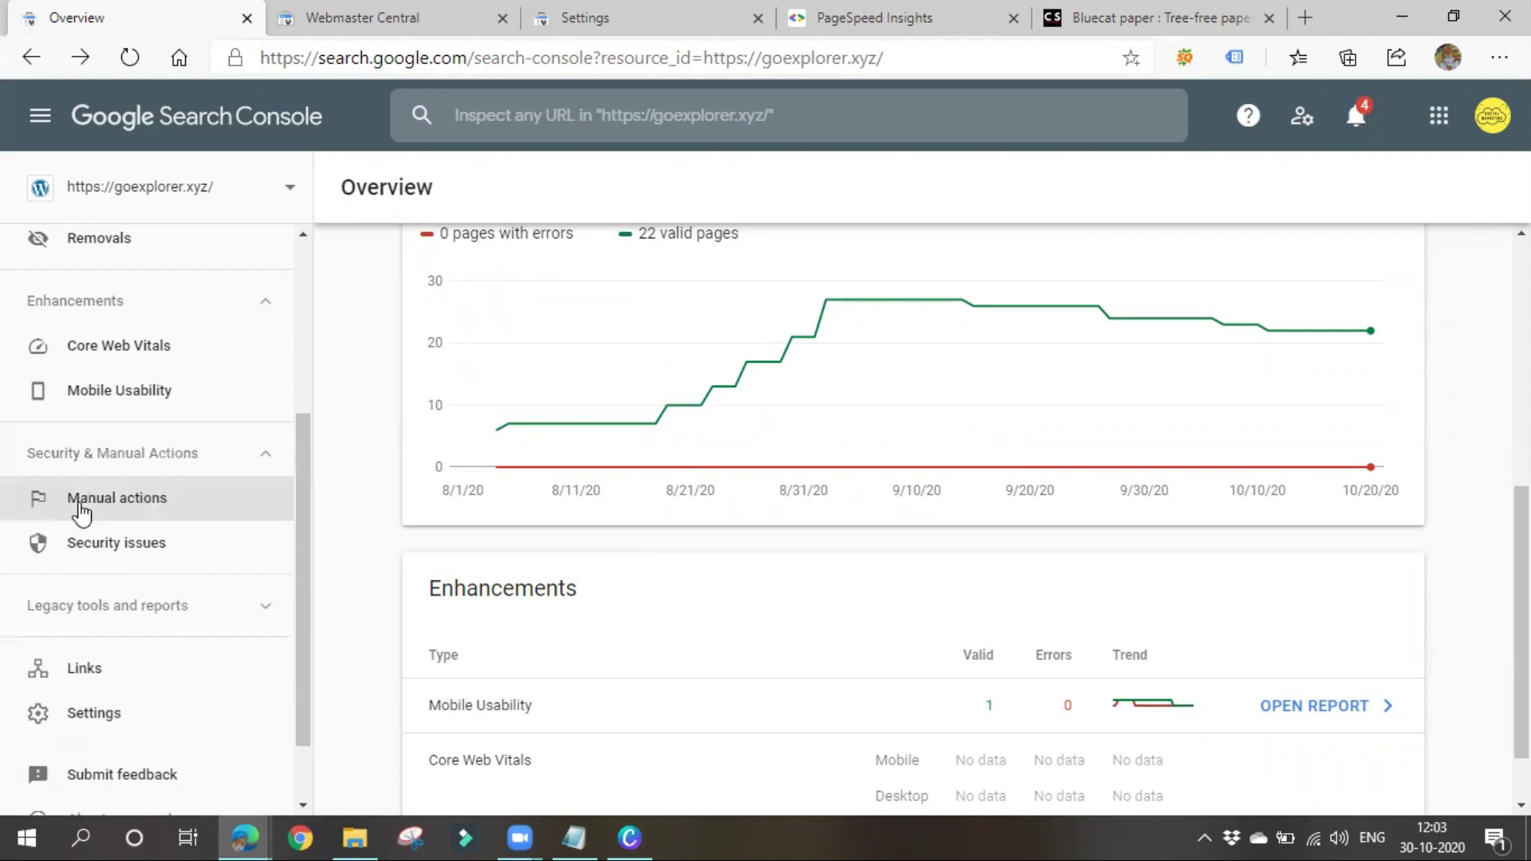
left_click(136, 501)
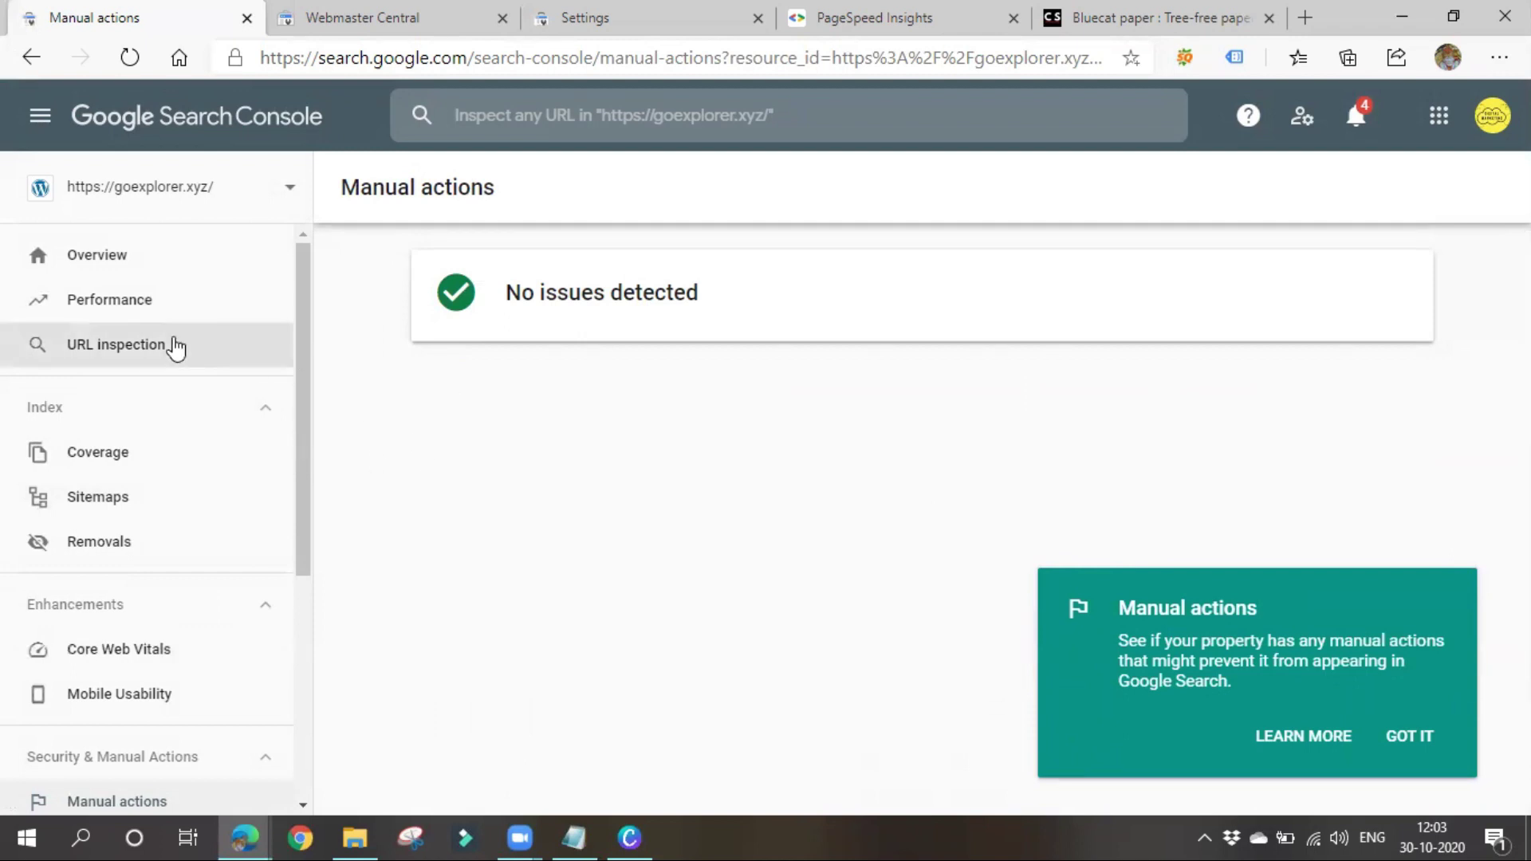
left_click(1403, 737)
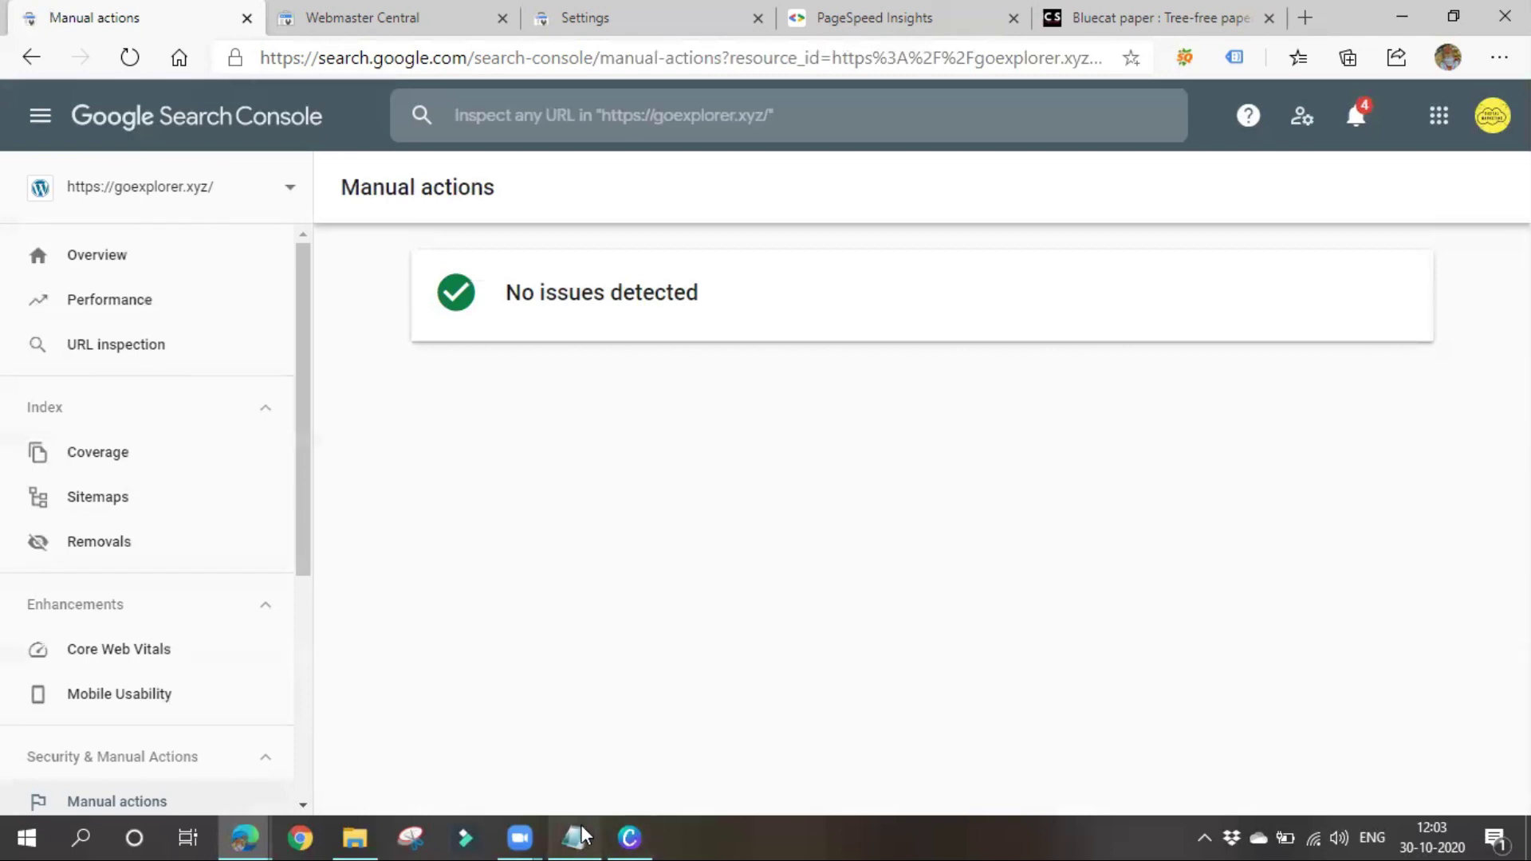
mouse_move(581, 836)
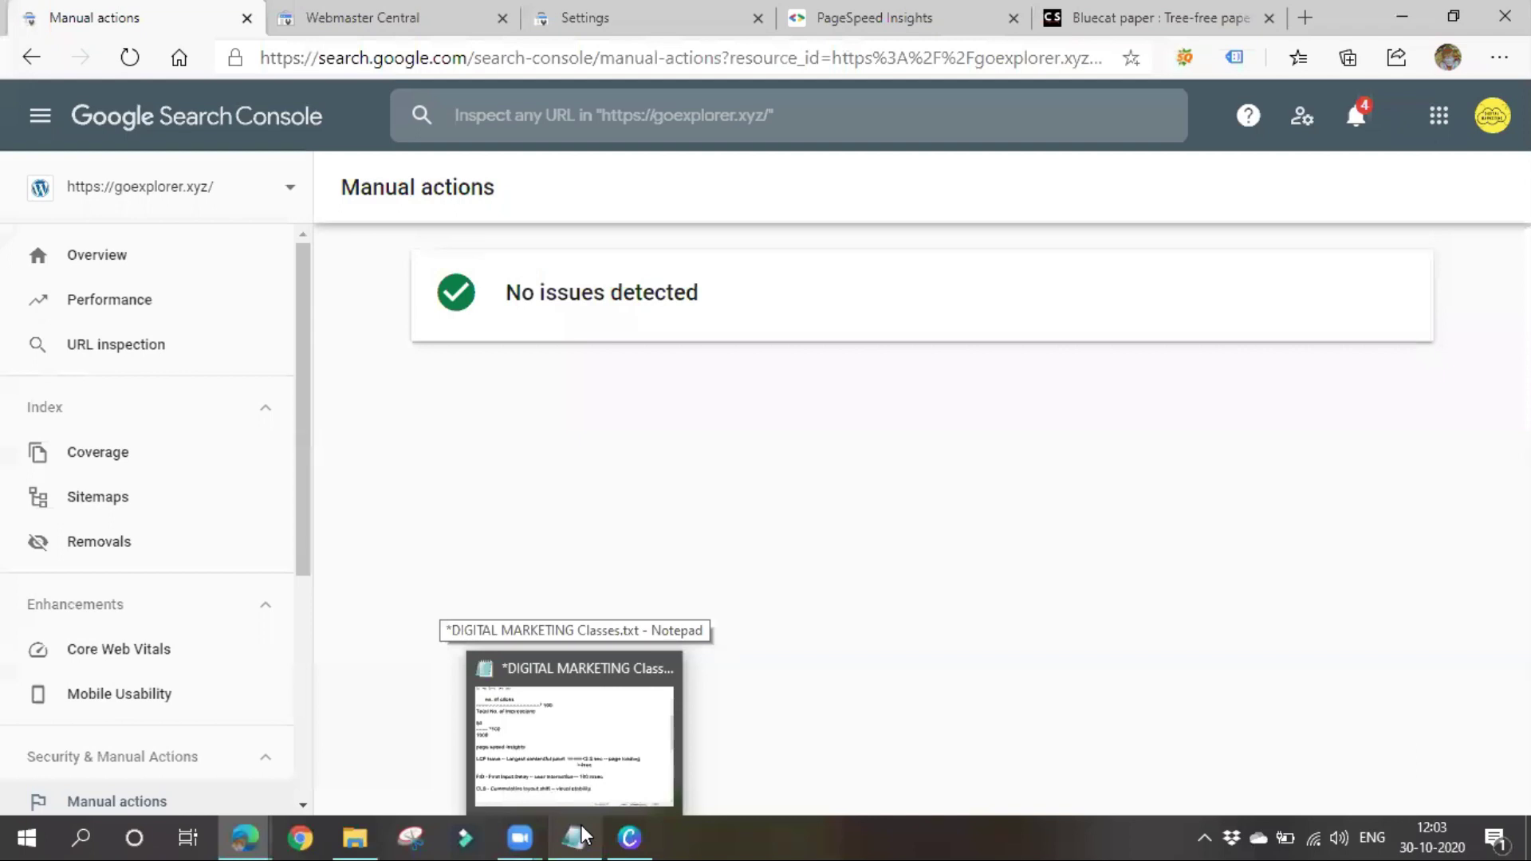
In Notepad, add 'web position analysis' and 'competition analysis' under the CLS line, appending '-- k'
left_click(581, 824)
scroll(246, 462, "down", 5)
left_click(355, 273)
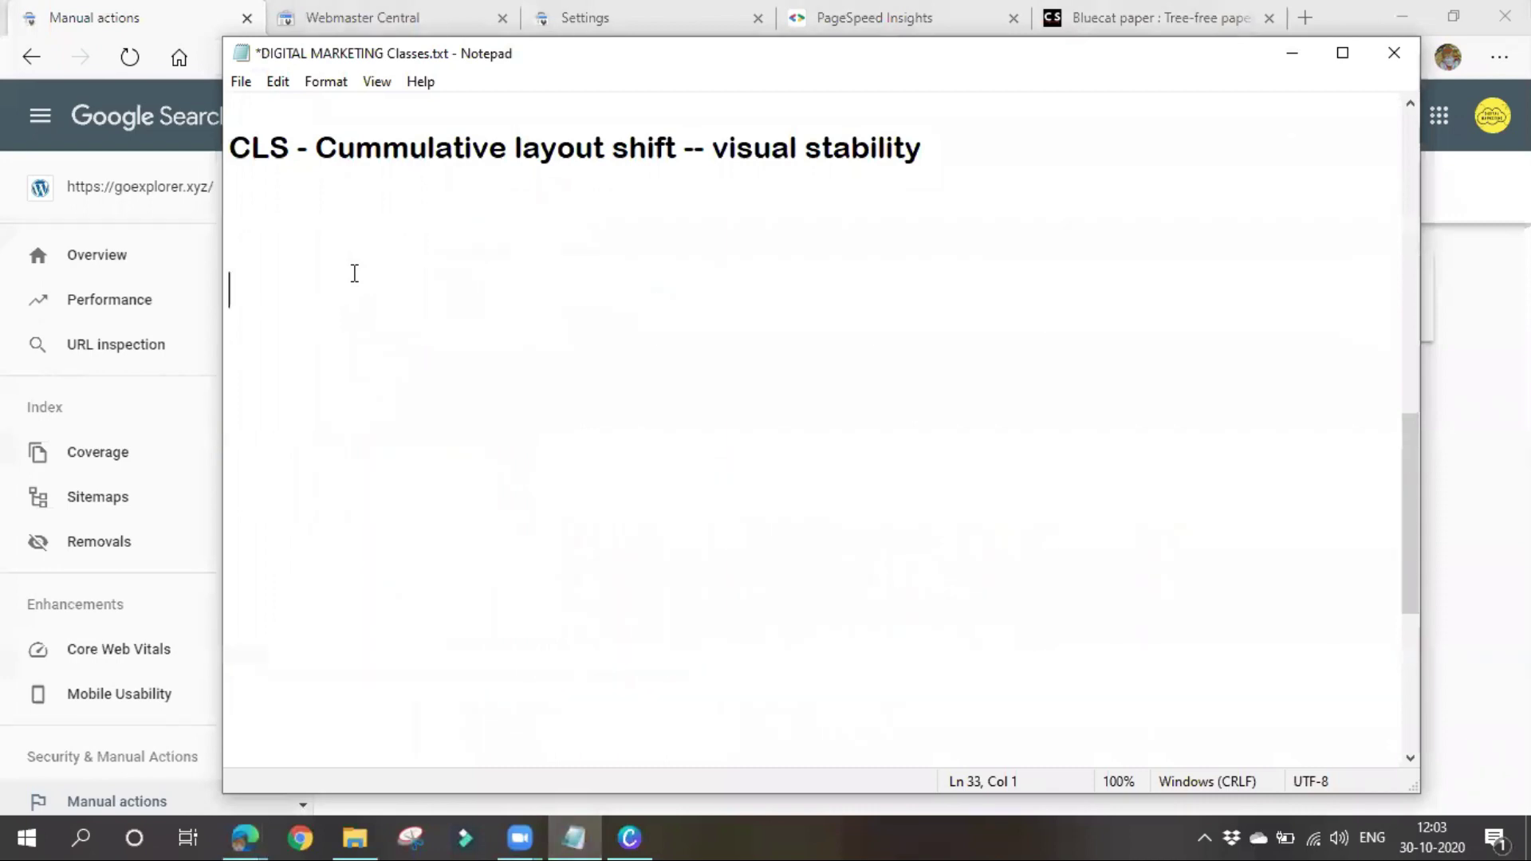
type("web ")
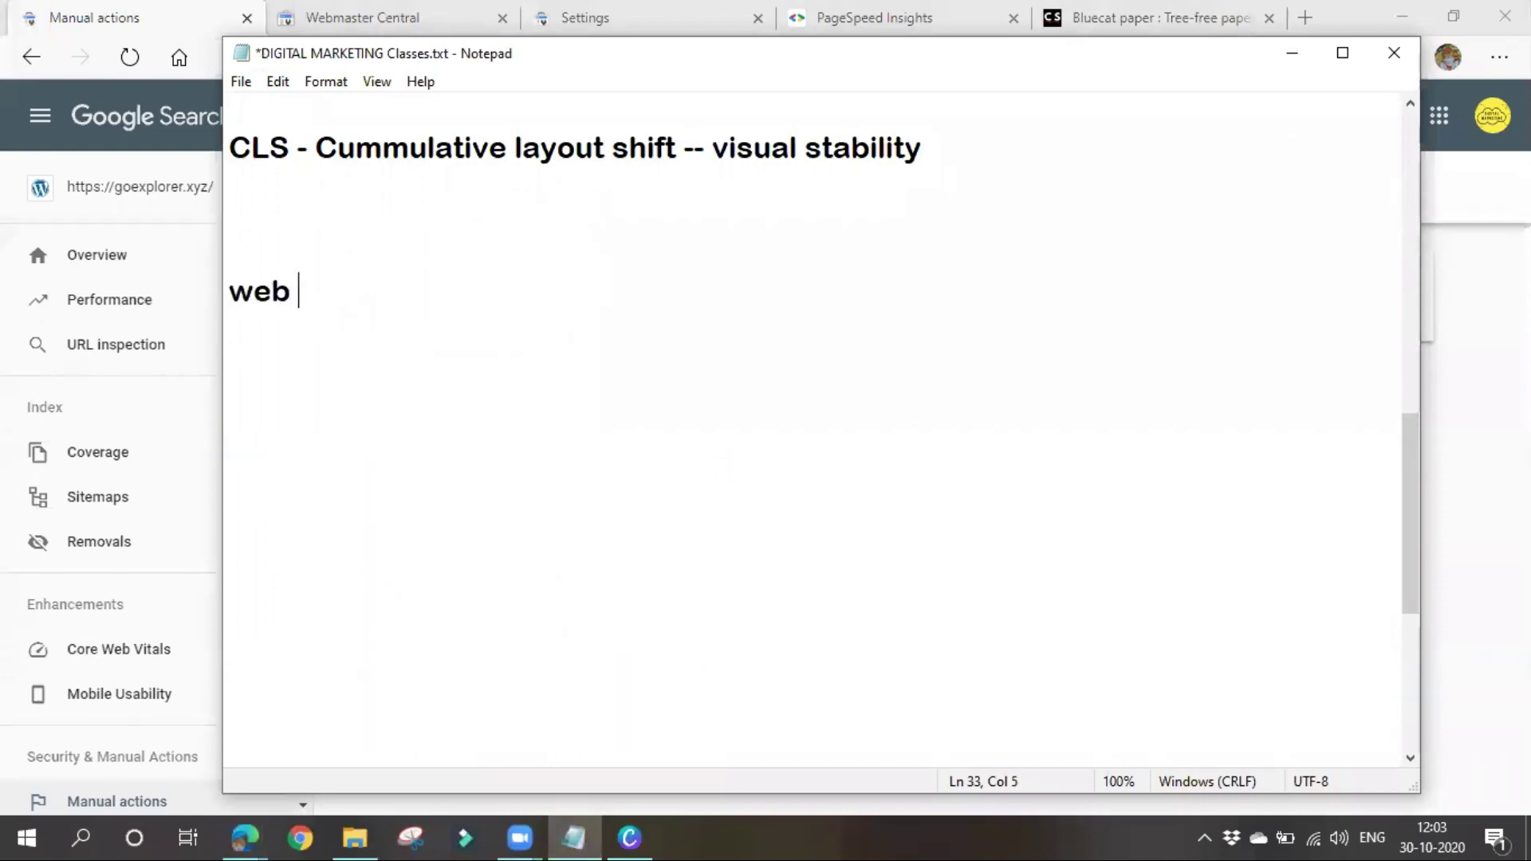
type("positio")
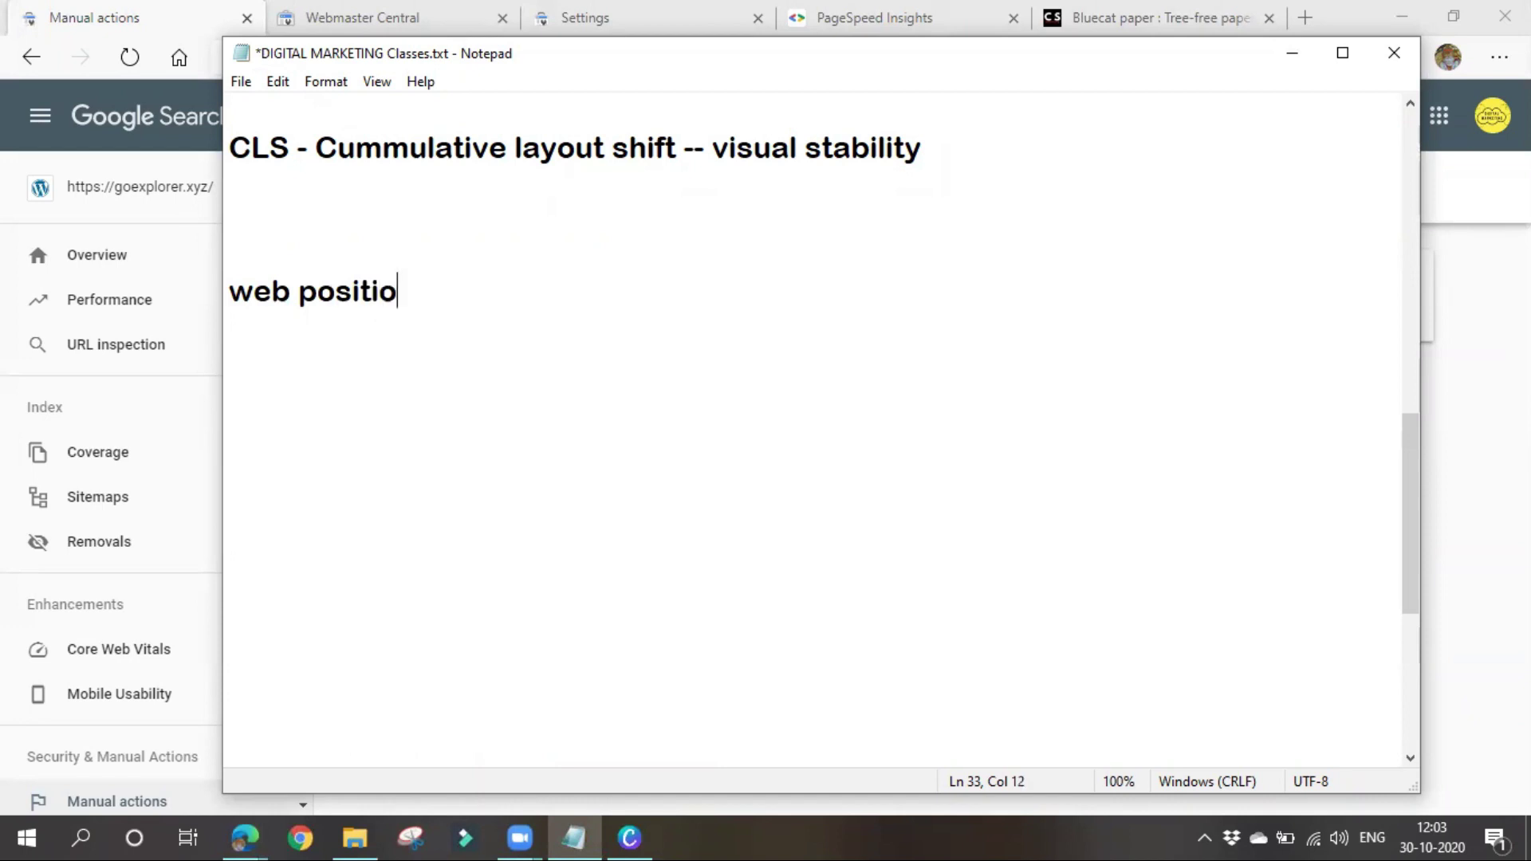
type("n analysis")
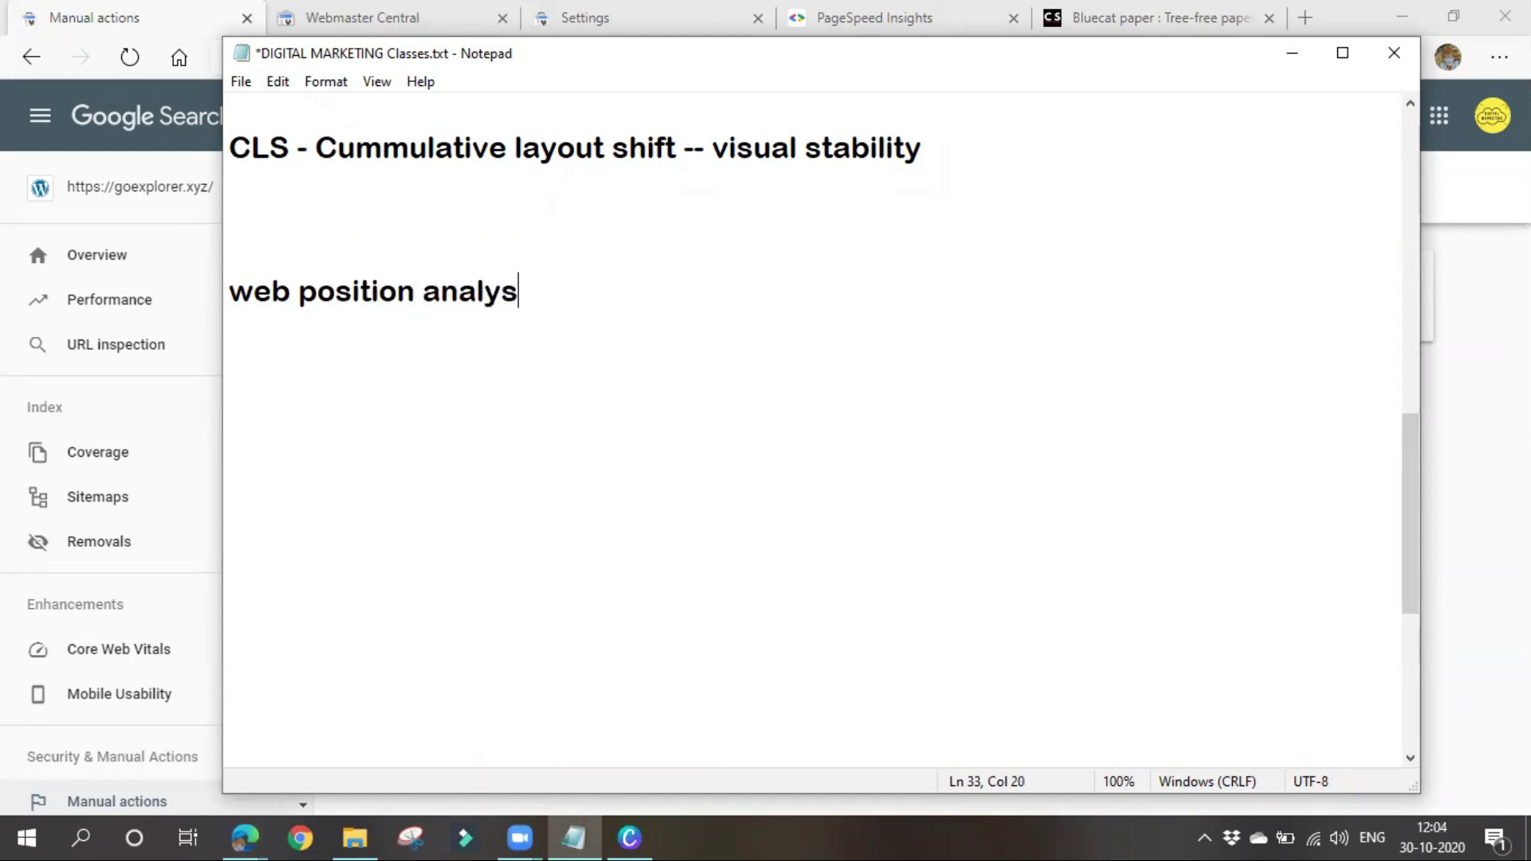
key("Return")
key("Return")
key("Return")
key("Return")
key("Return")
type("compet")
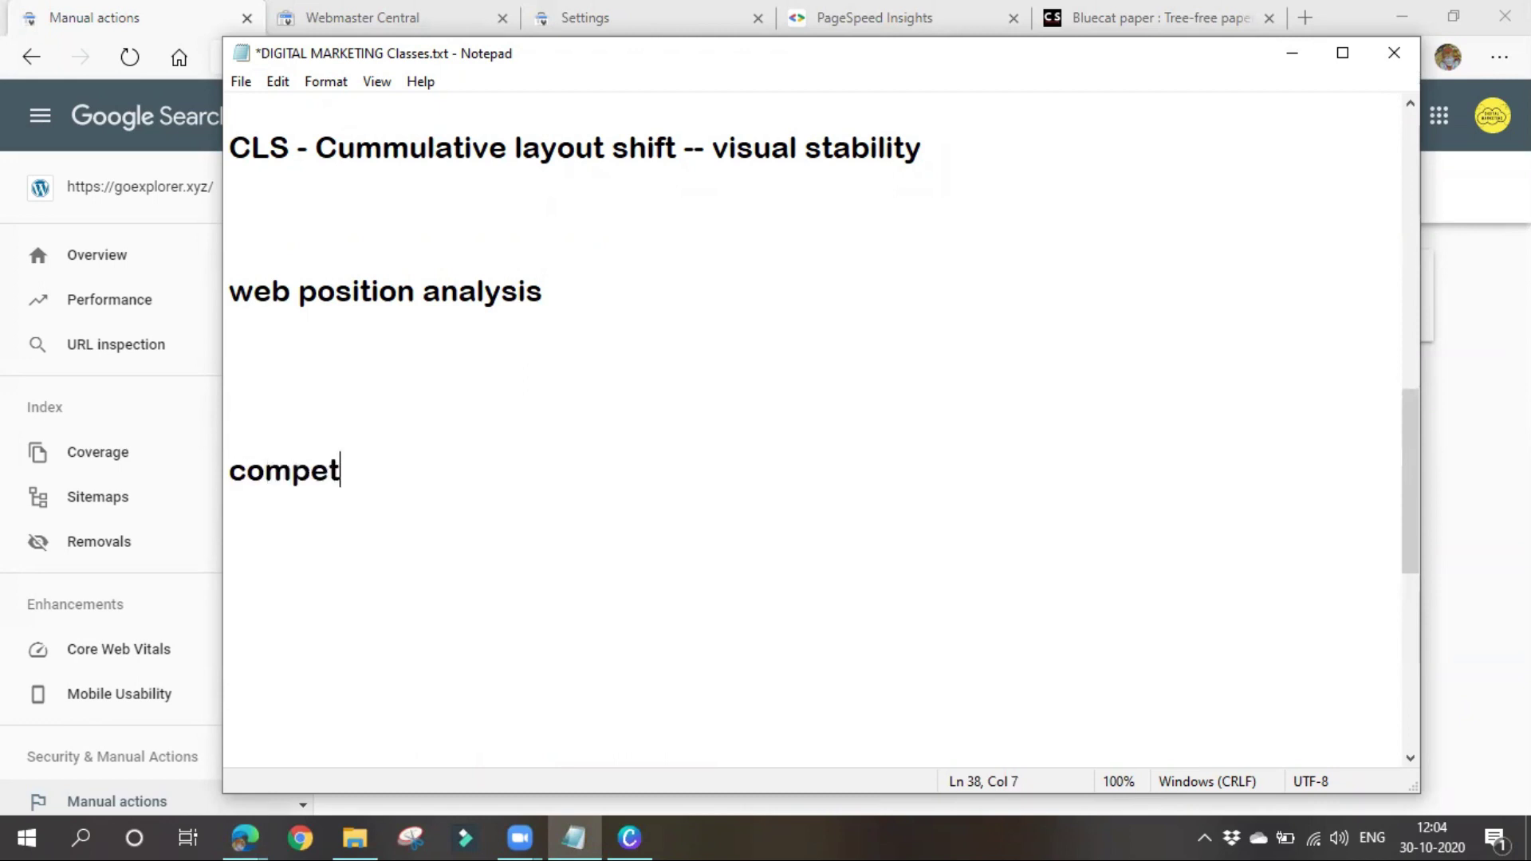
type("ition ana")
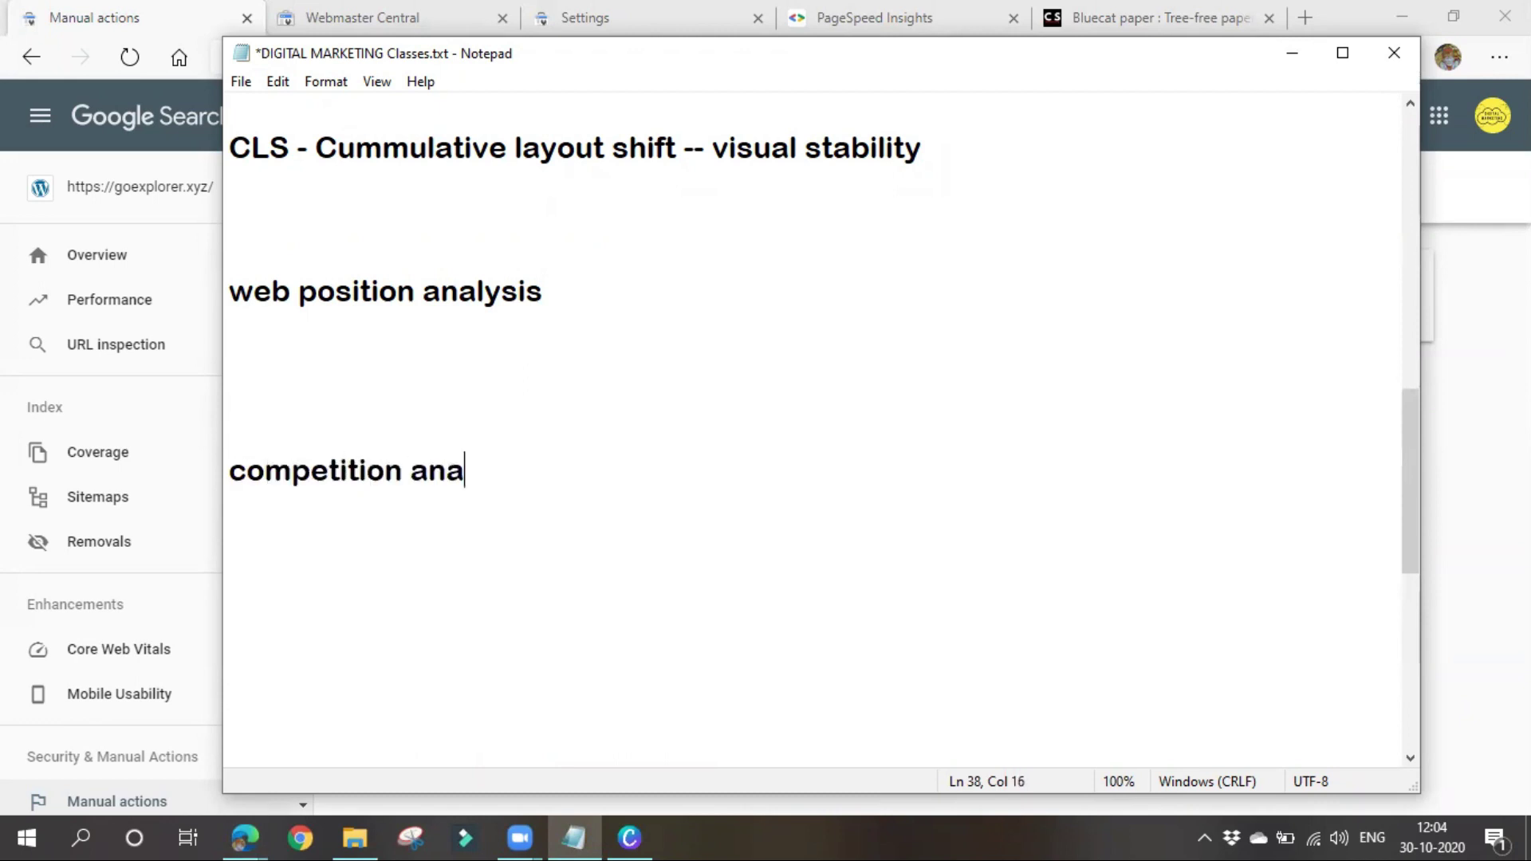
type("lysis")
left_click(596, 296)
type("--")
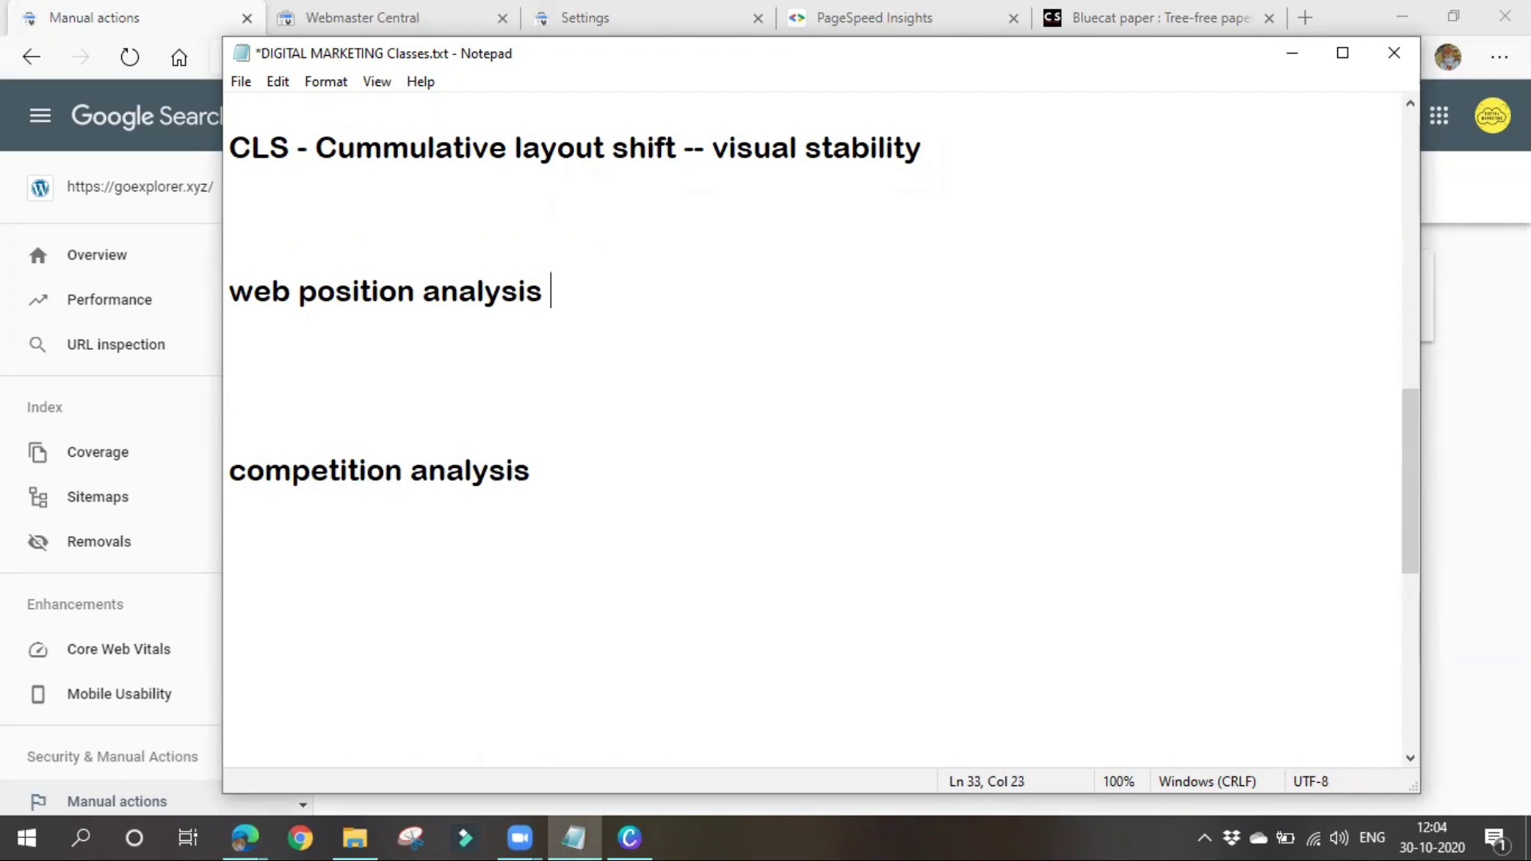
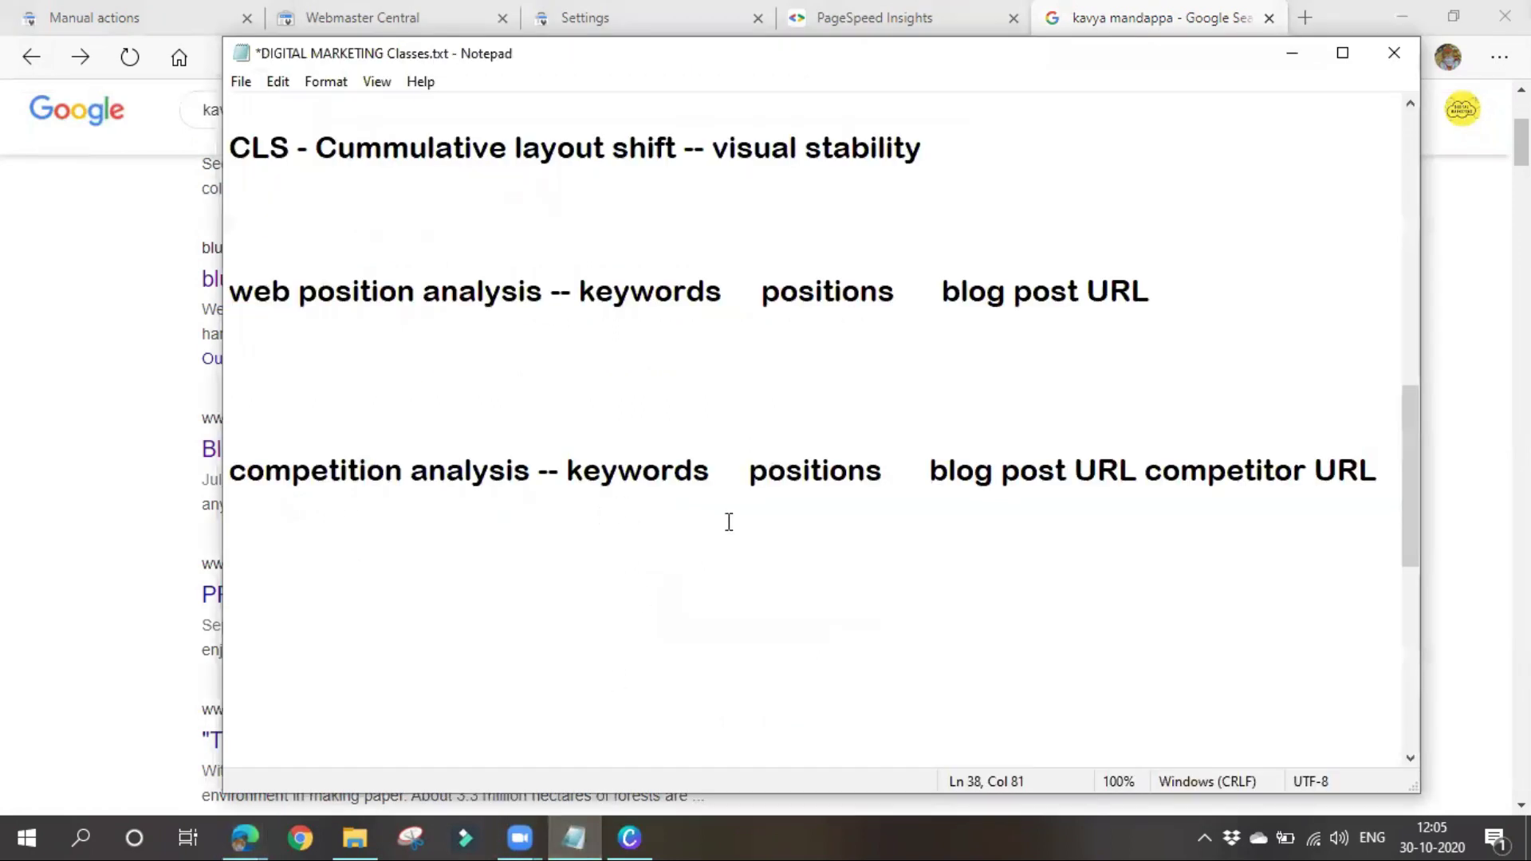
Enter a position value of 4 beneath the competition analysis headings, then minimize Notepad
key("Return")
key("Return")
key("BackSpace")
left_click_drag(1148, 482, 1337, 571)
left_click(1332, 575)
left_click(650, 543)
type("4")
key("Return")
key("Return")
key("Return")
key("Return")
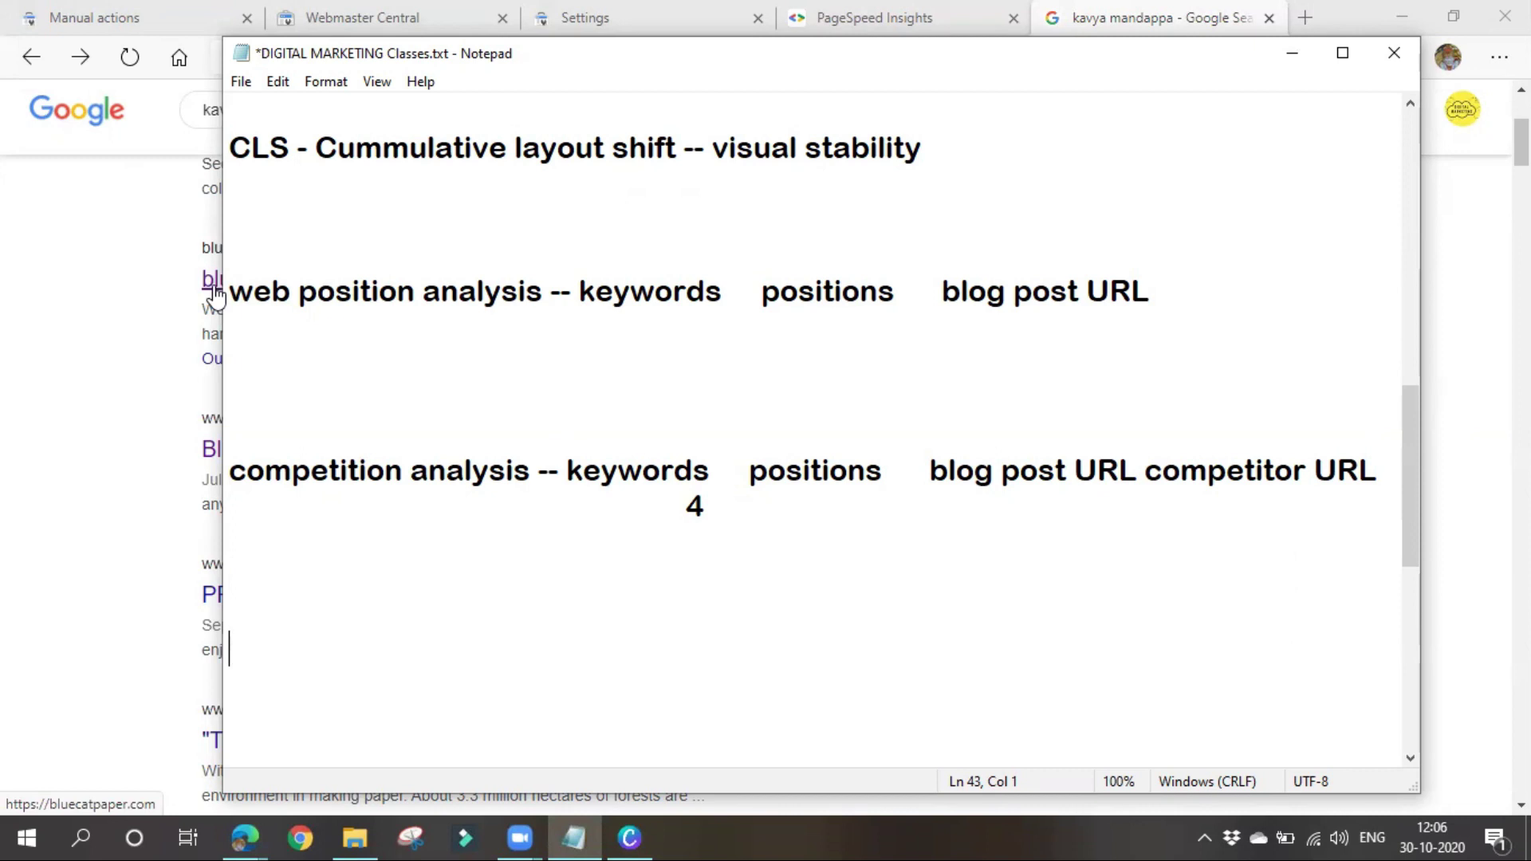
left_click(1291, 53)
Check the Pinterest profile result, then turn on SEOquake metrics for the Google results
scroll(343, 586, "up", 5)
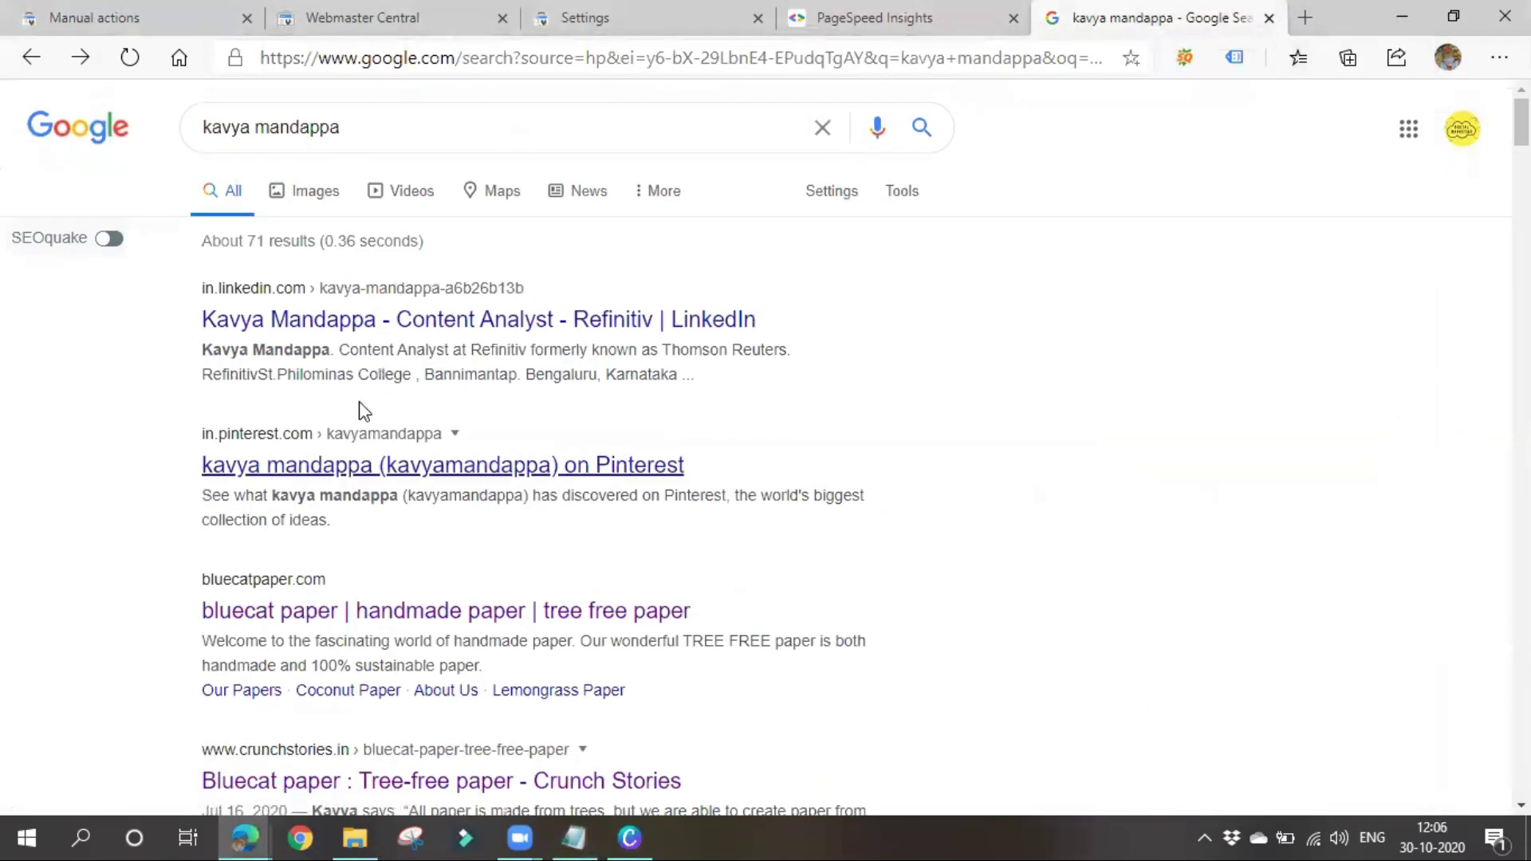
left_click(321, 470)
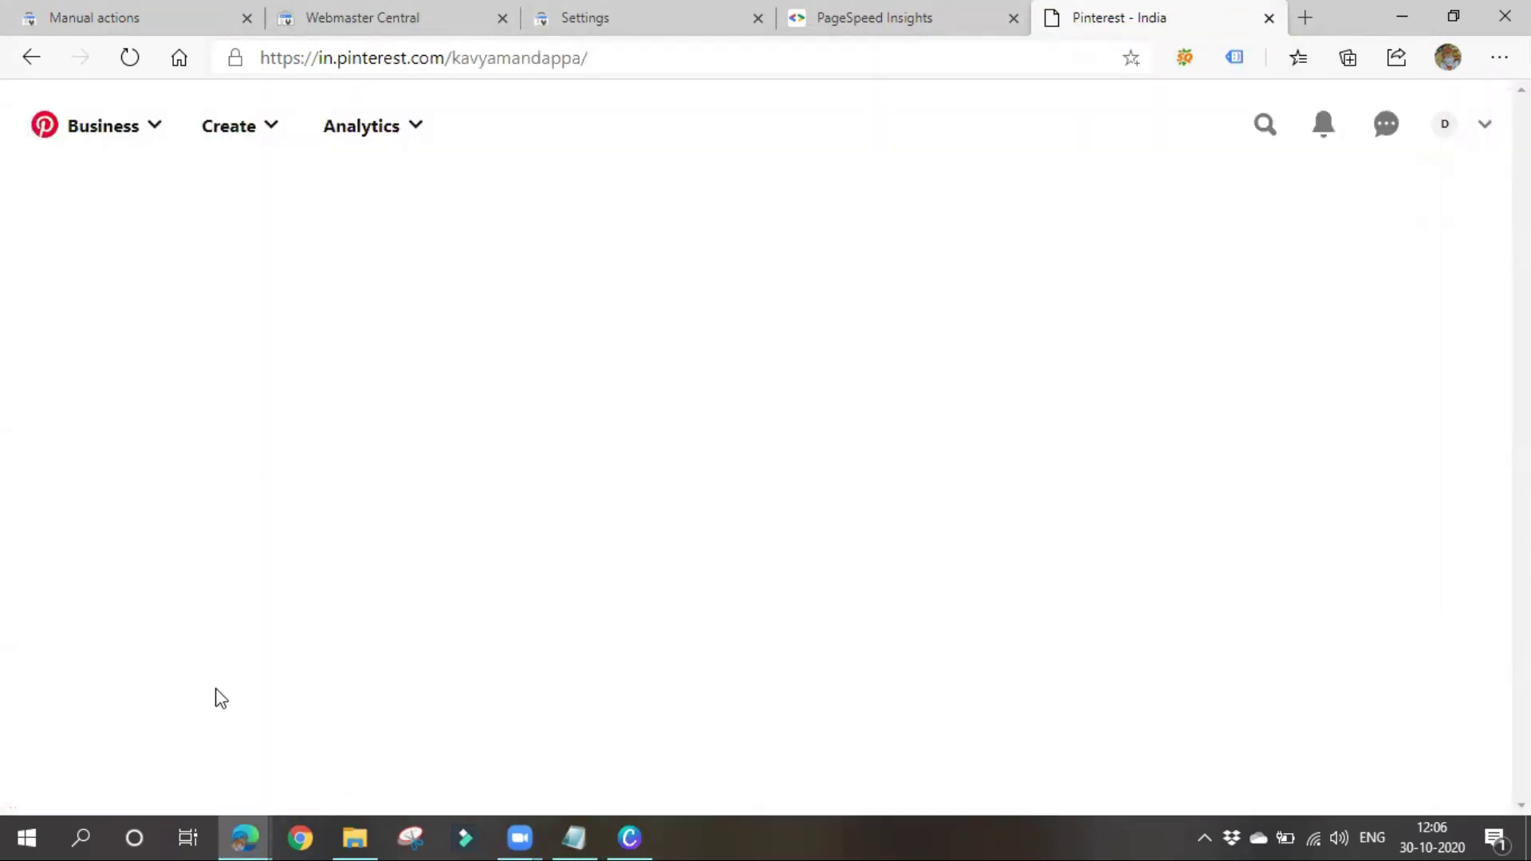
left_click(31, 57)
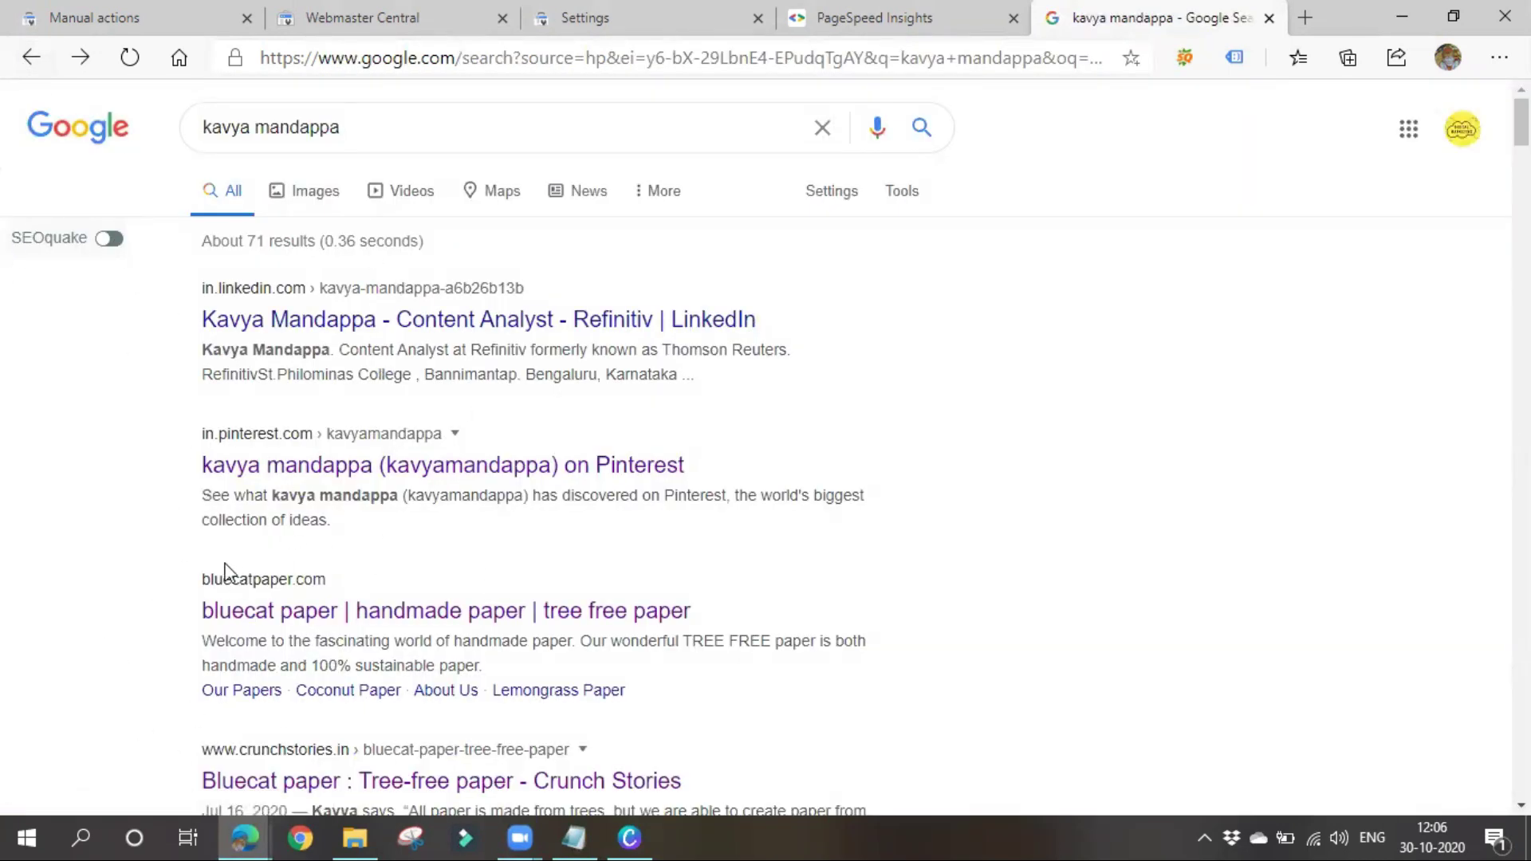
scroll(315, 608, "down", 3)
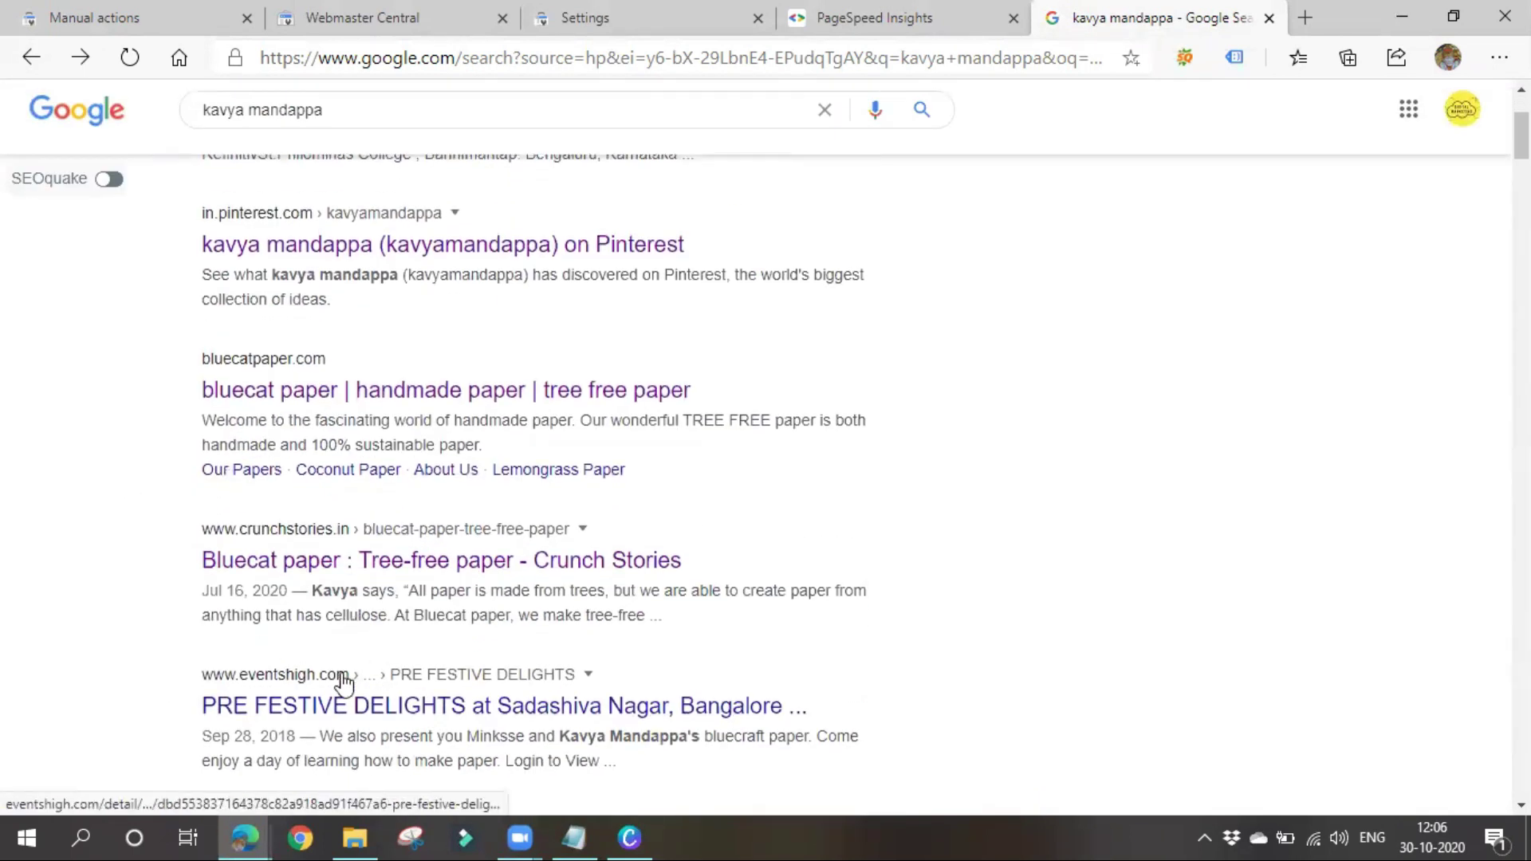
left_click(109, 179)
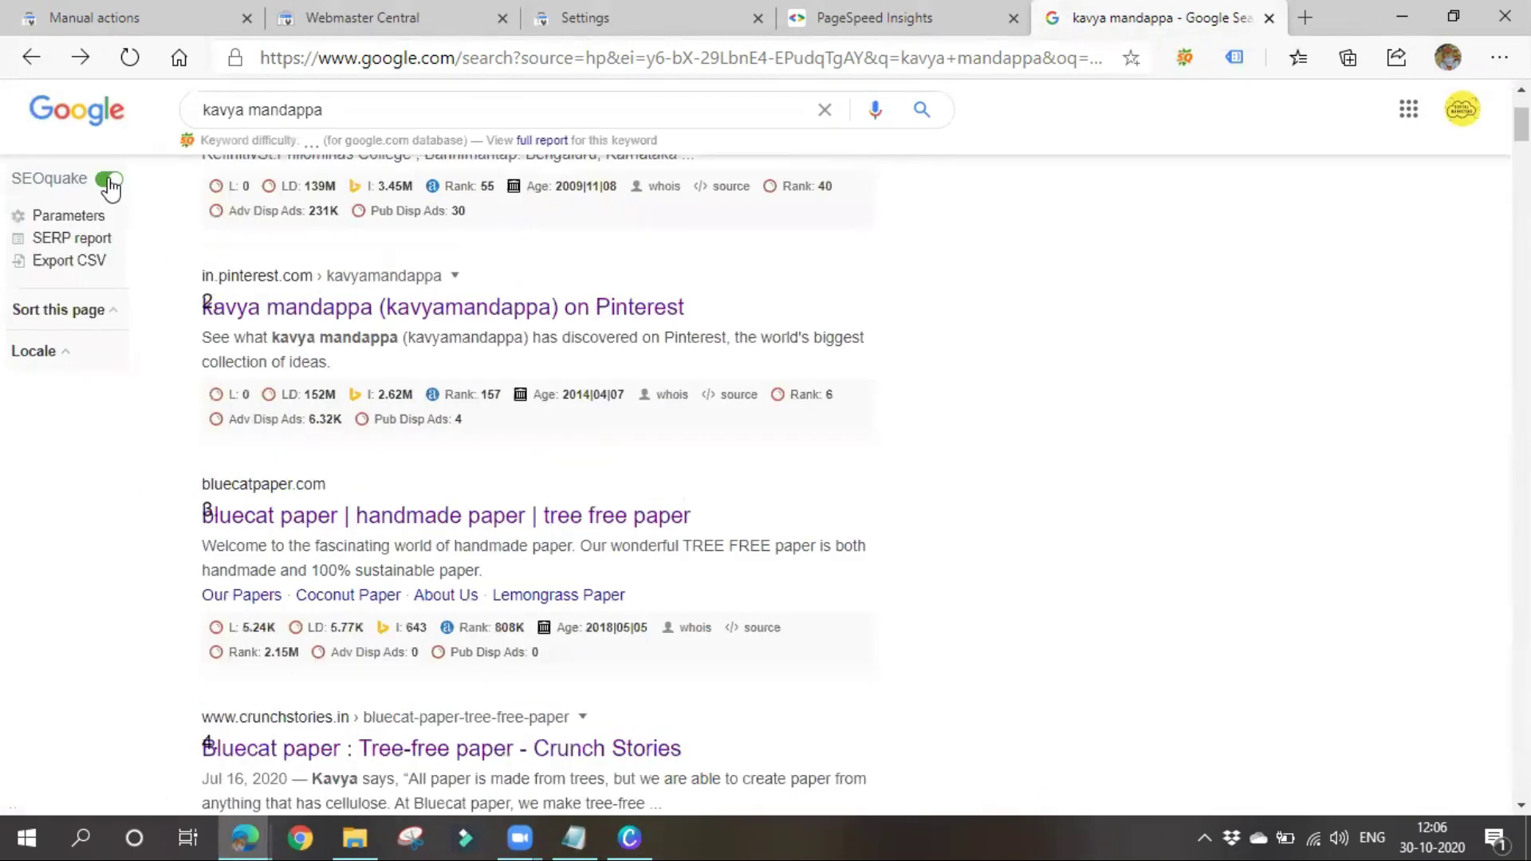
Scroll through the SEOquake-annotated results and inspect a related search link's options
scroll(386, 654, "down", 5)
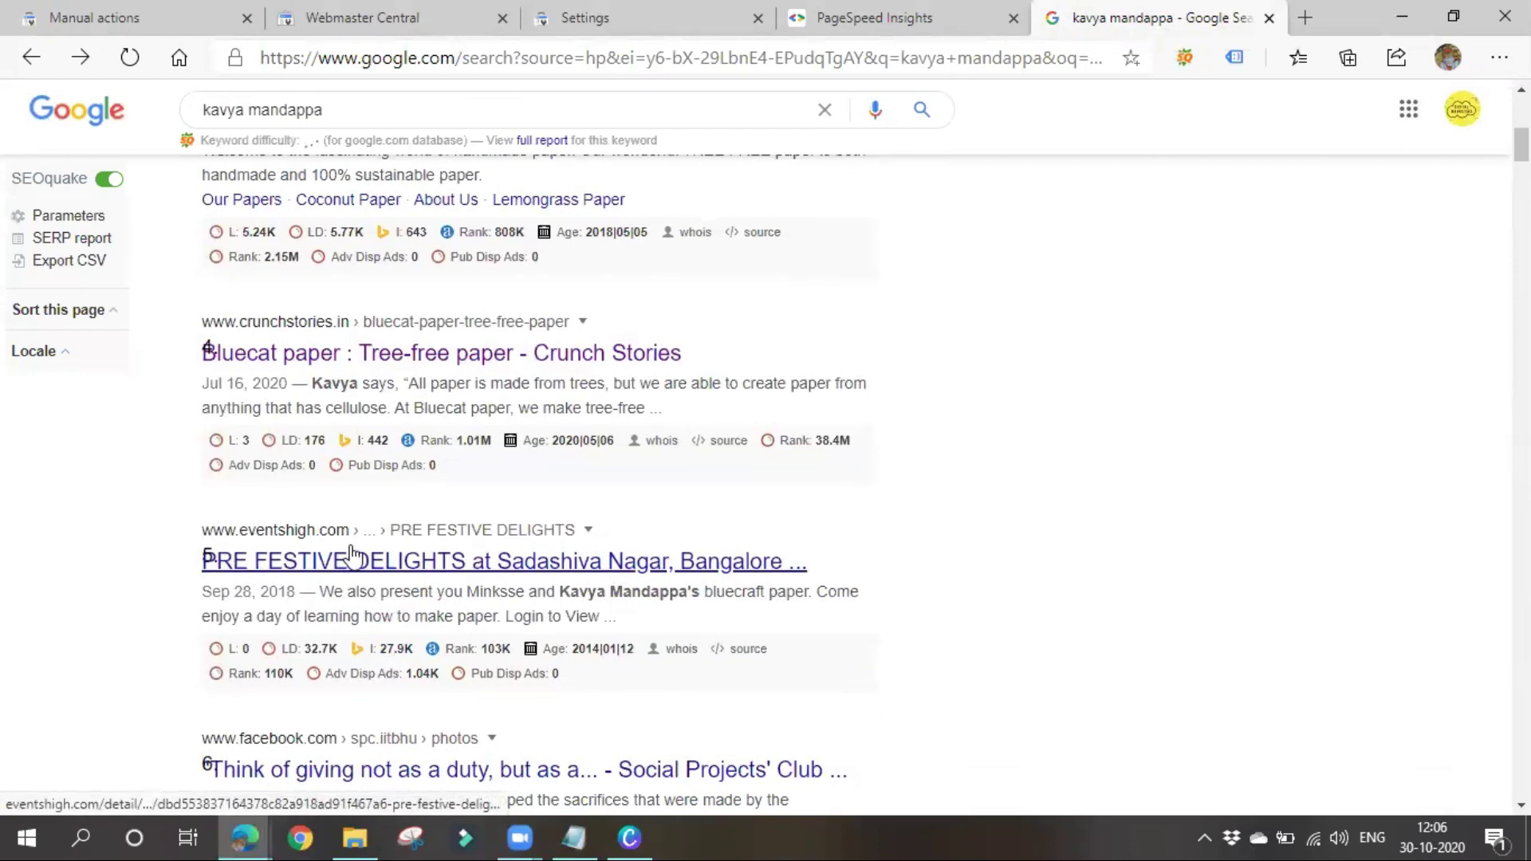
scroll(209, 547, "down", 4)
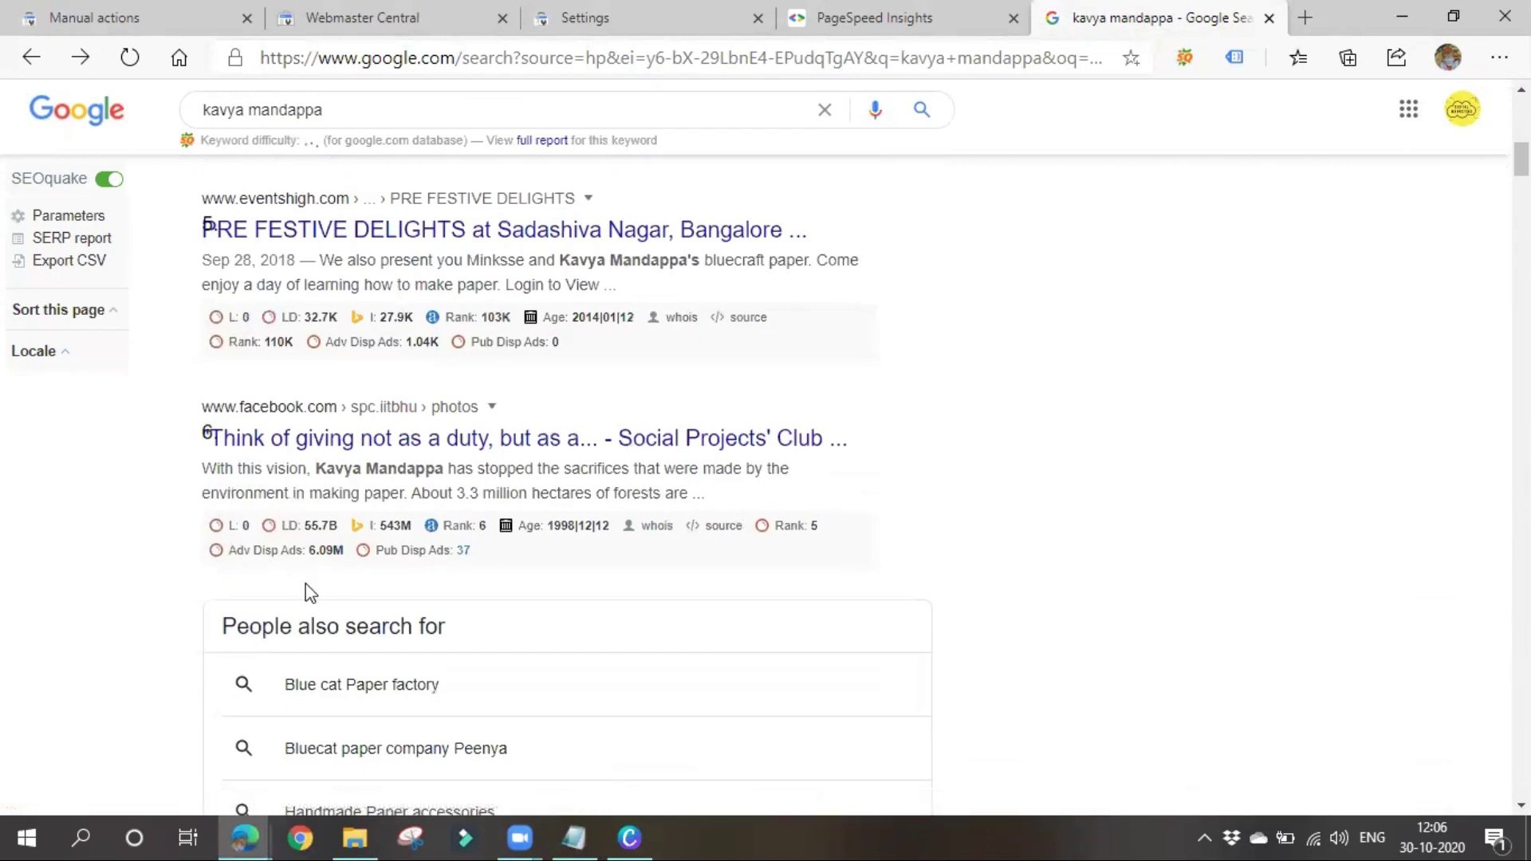
scroll(308, 588, "down", 5)
scroll(318, 590, "up", 5)
right_click(319, 655)
left_click(68, 608)
scroll(300, 656, "up", 3)
Visit the PRE FESTIVE DELIGHTS event result, dismiss its location prompt, and return to the results
left_click(289, 453)
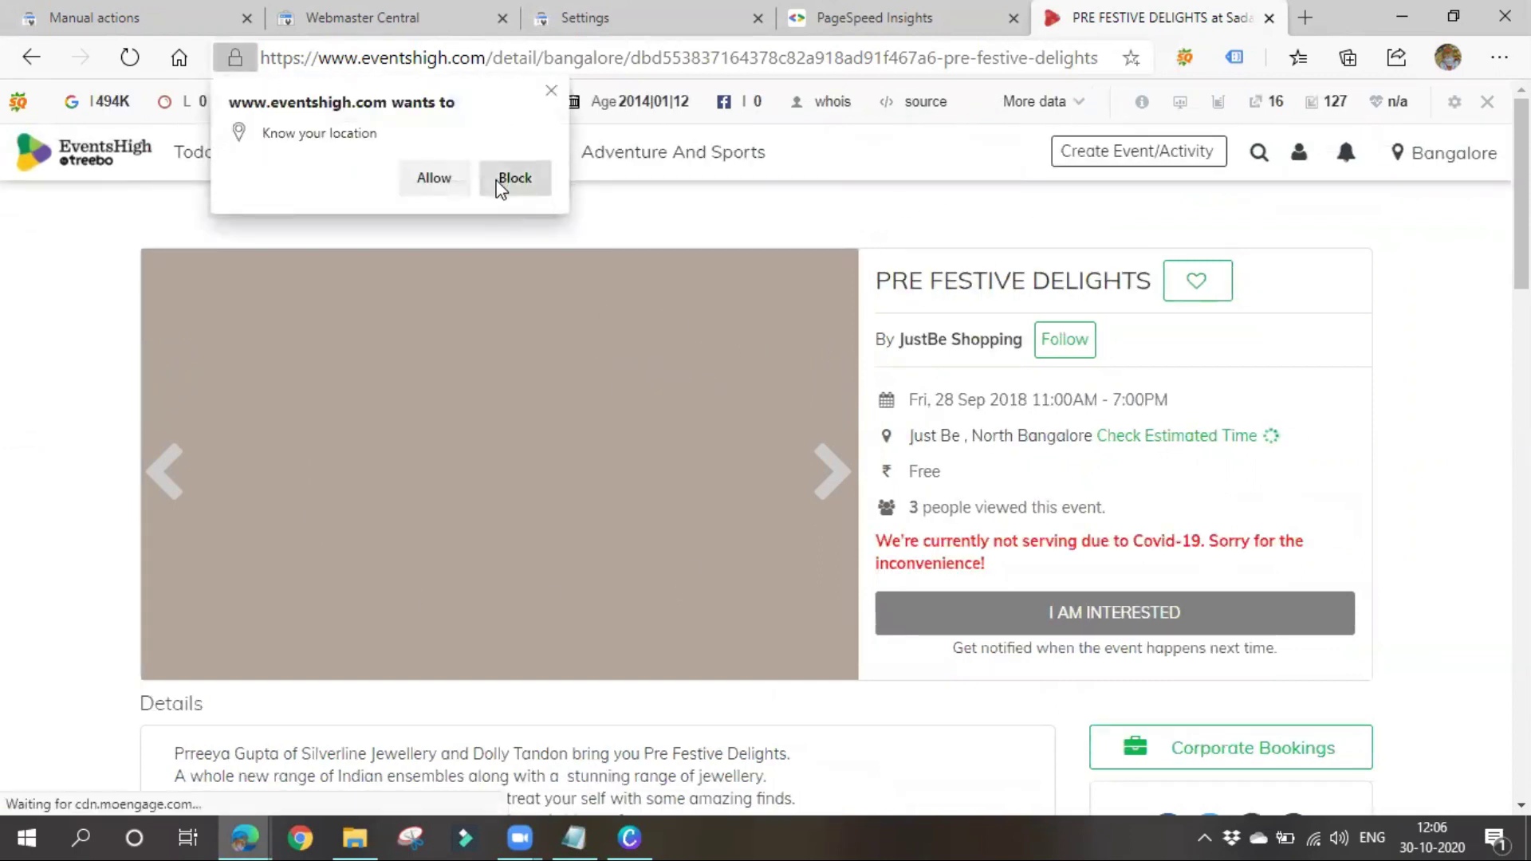
left_click(549, 91)
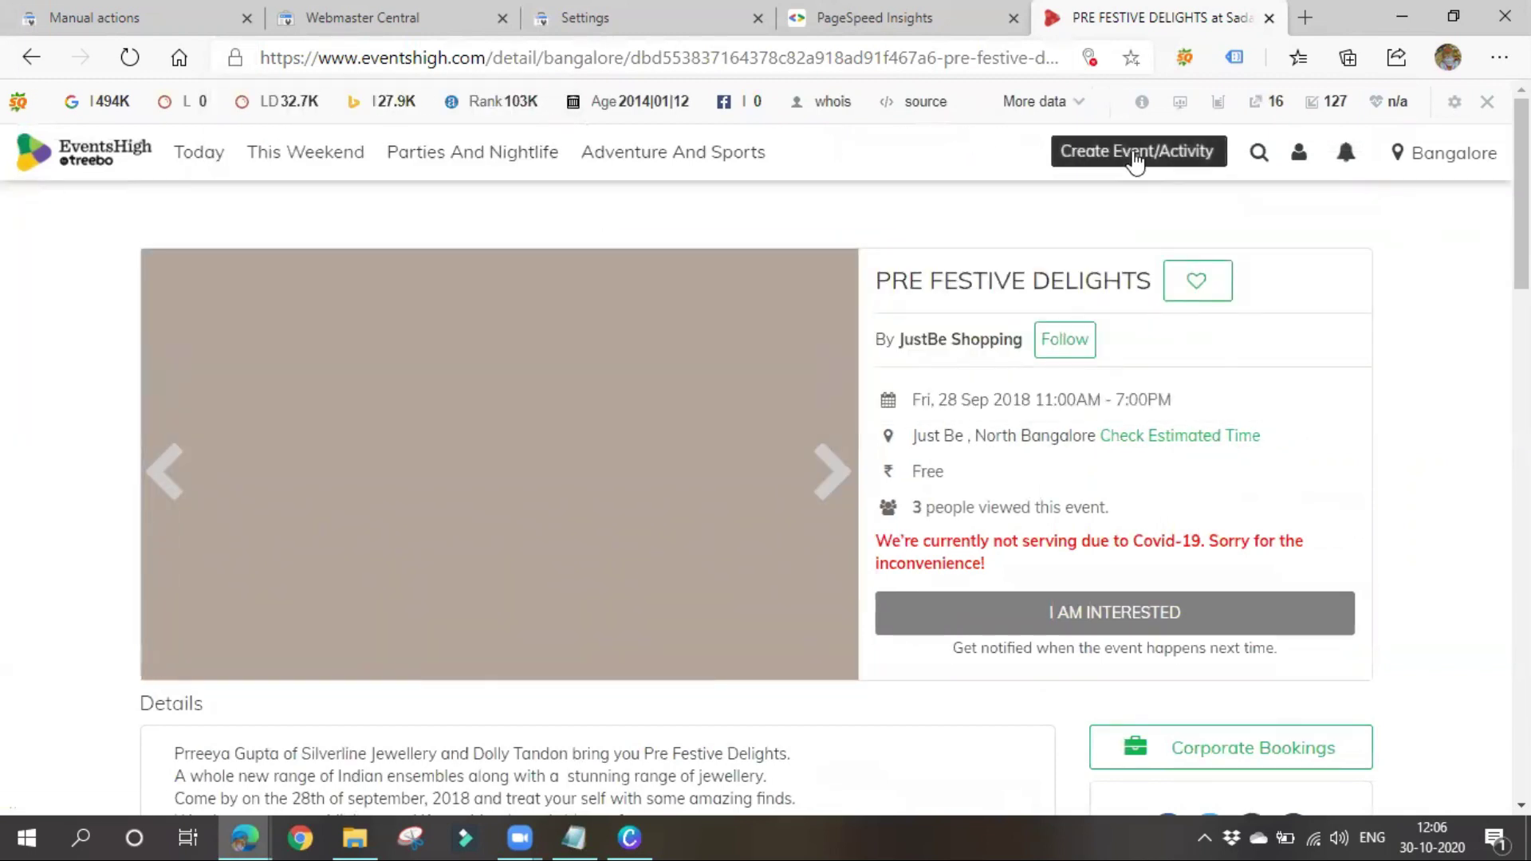
left_click(949, 16)
left_click(1075, 13)
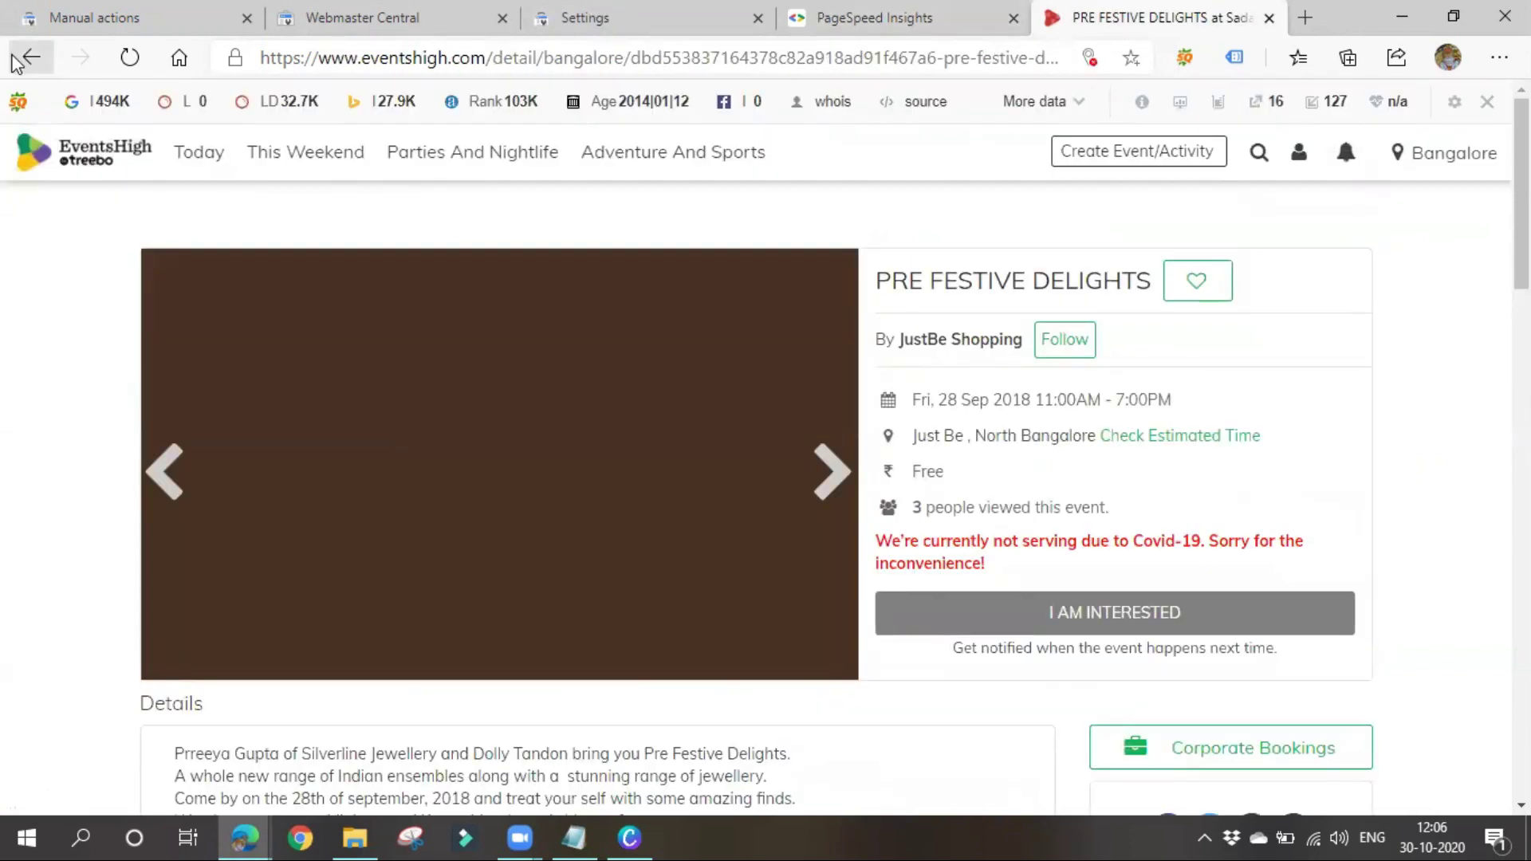
left_click(31, 56)
Open the 'Bluecat paper : Tree-free paper - Crunch Stories' blog post from the results
scroll(100, 343, "up", 8)
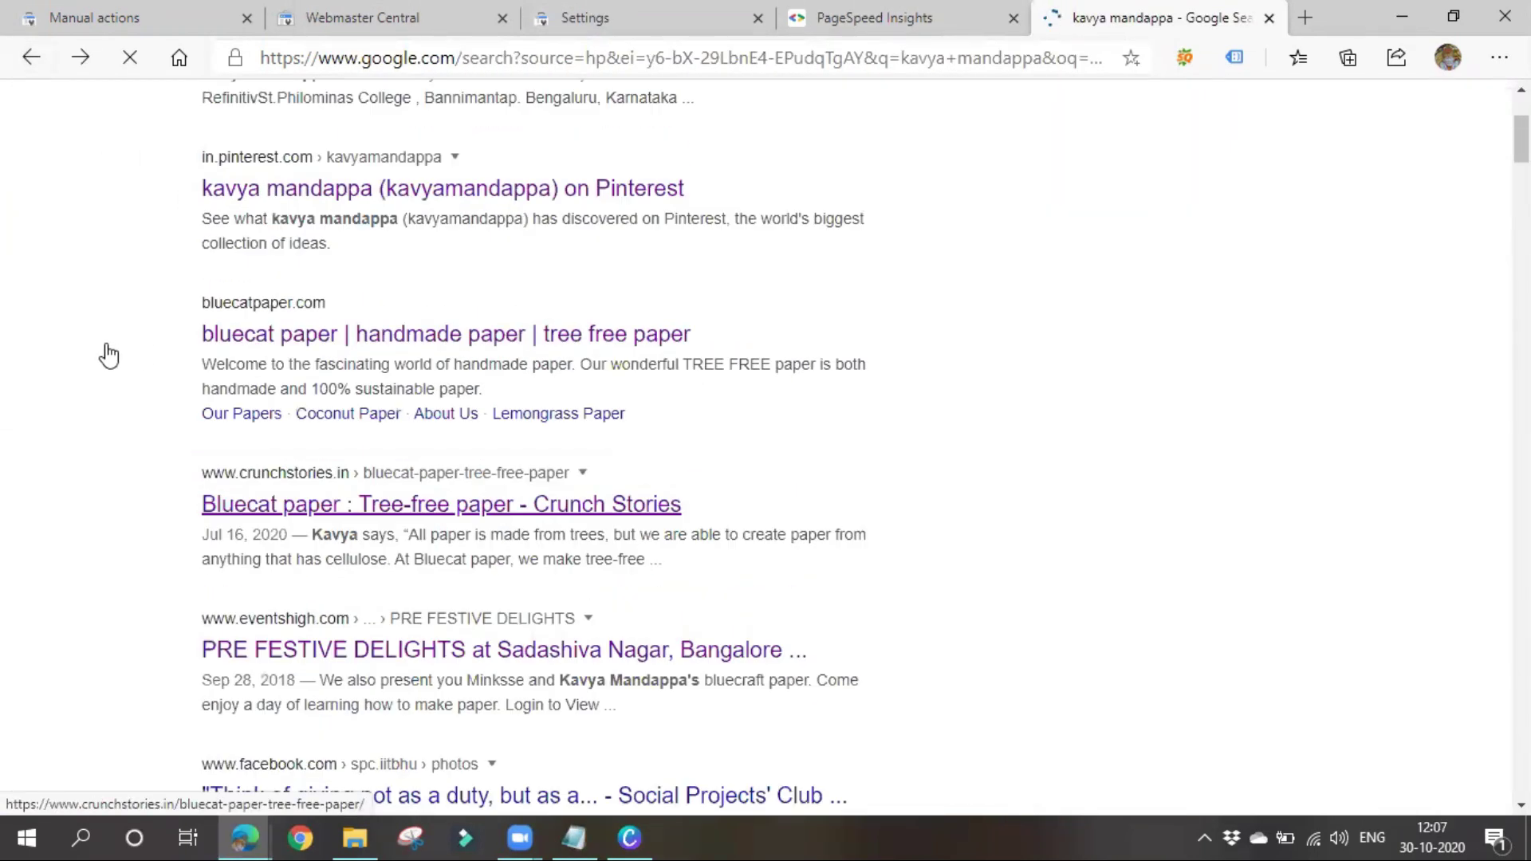
right_click(112, 339)
left_click(10, 559)
scroll(332, 505, "up", 3)
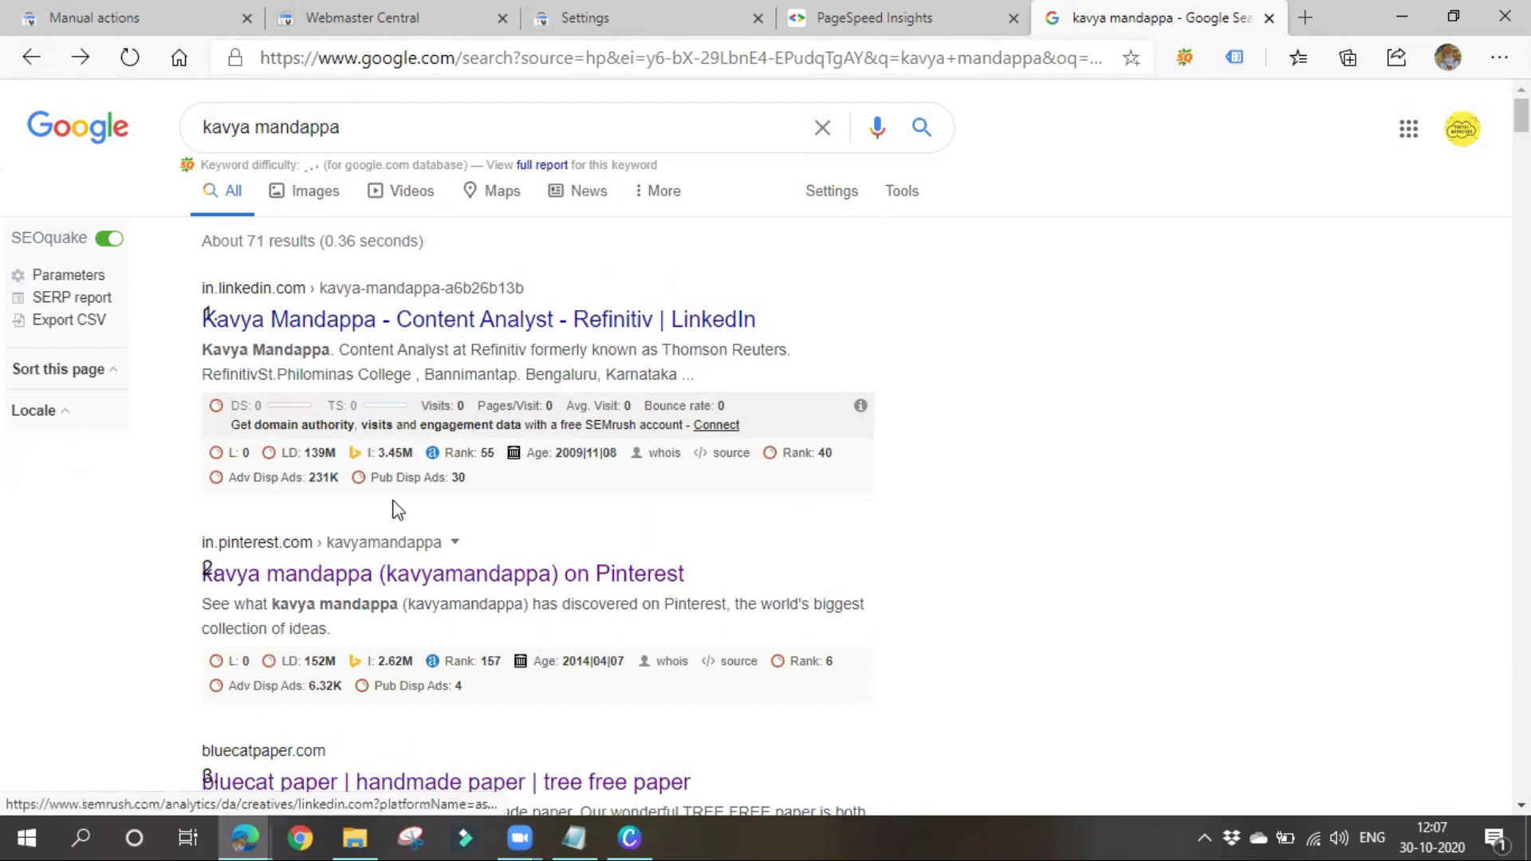
scroll(397, 512, "down", 8)
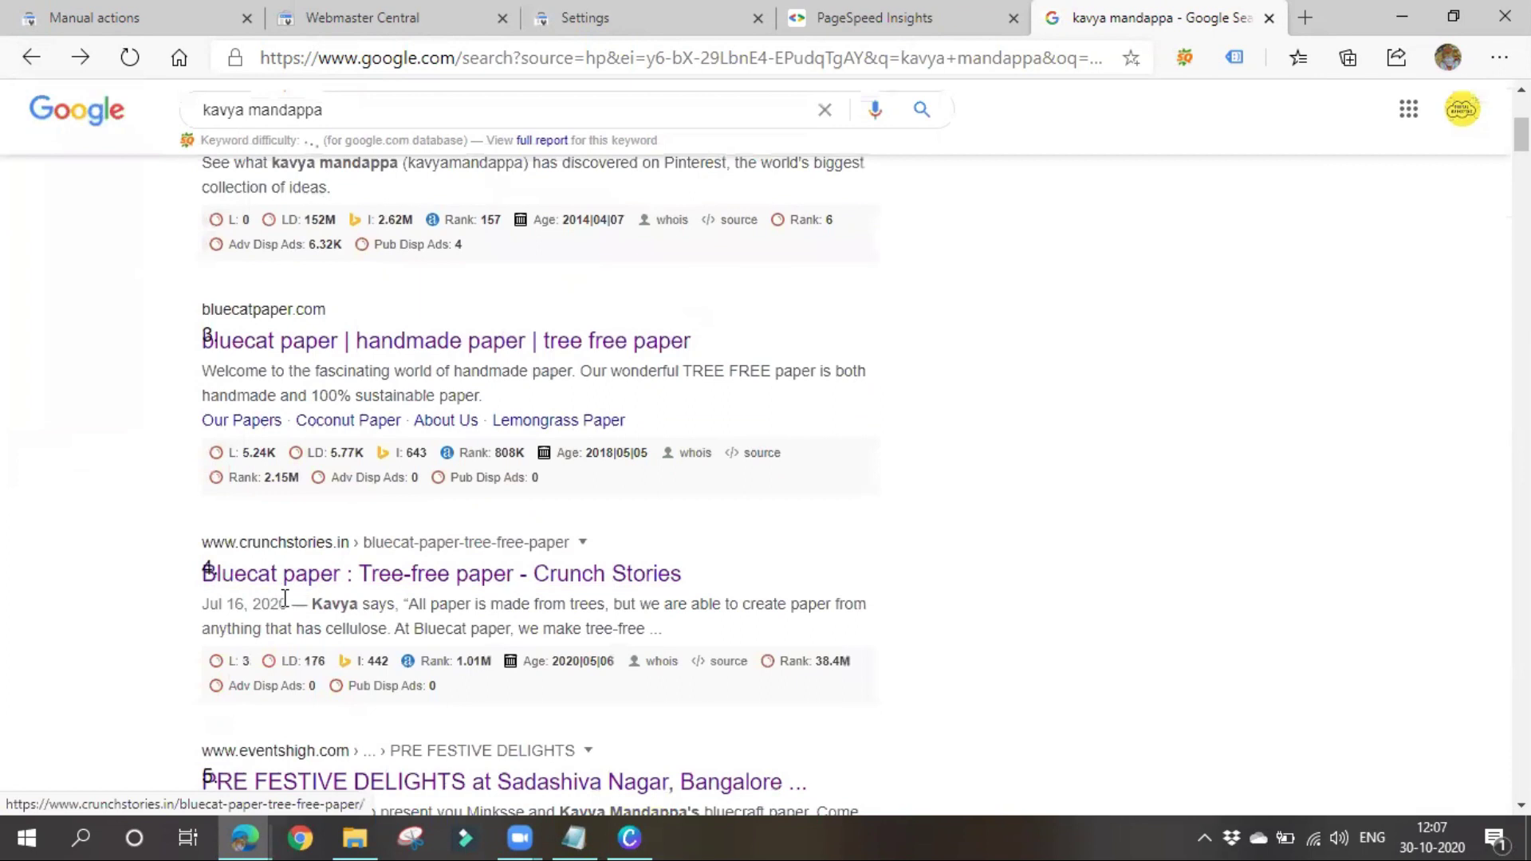
left_click(292, 357)
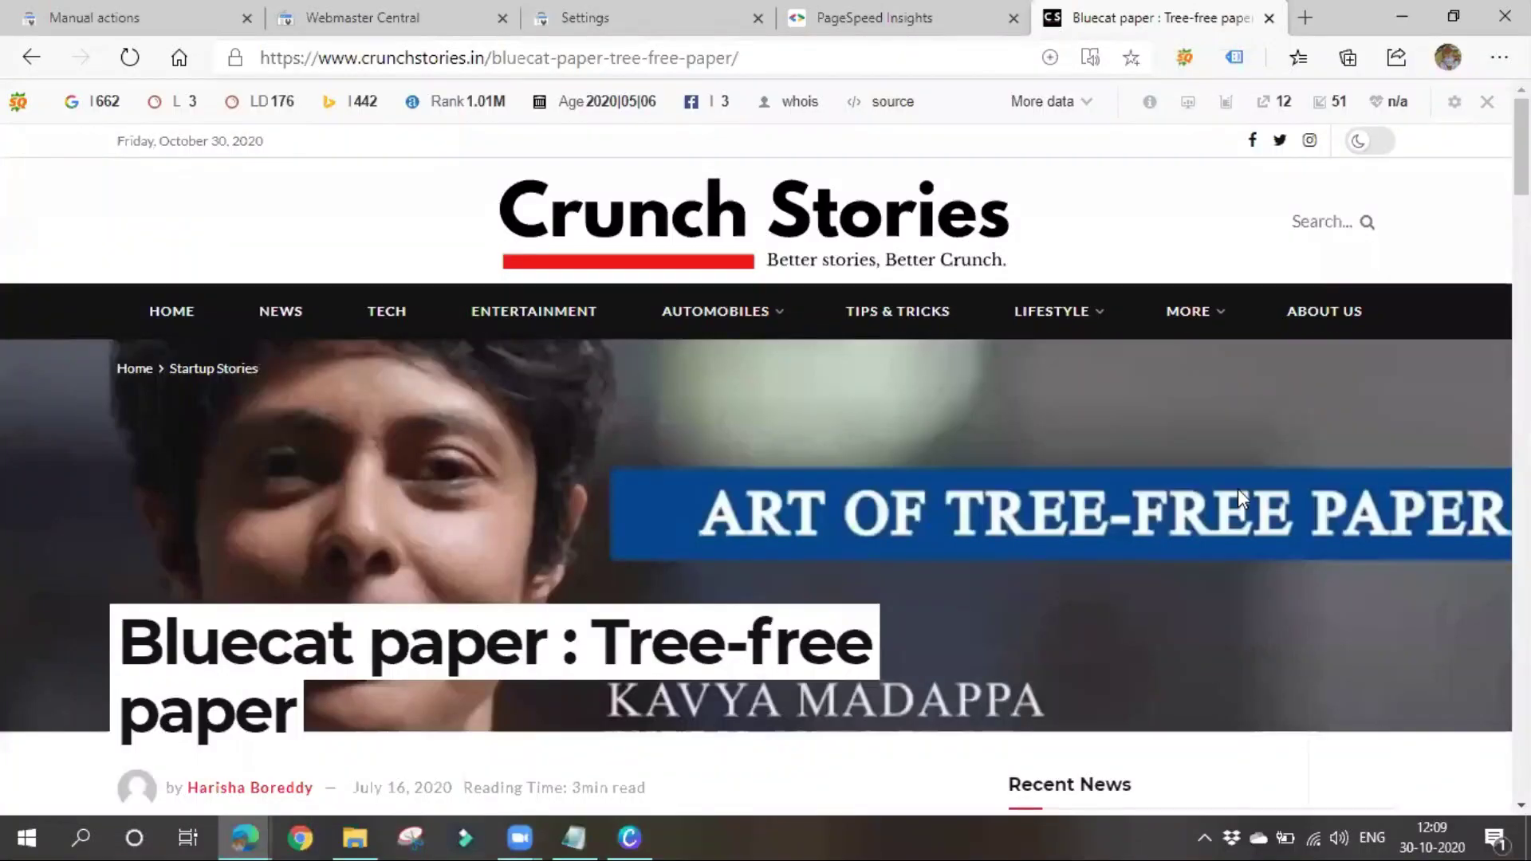
left_click(1149, 102)
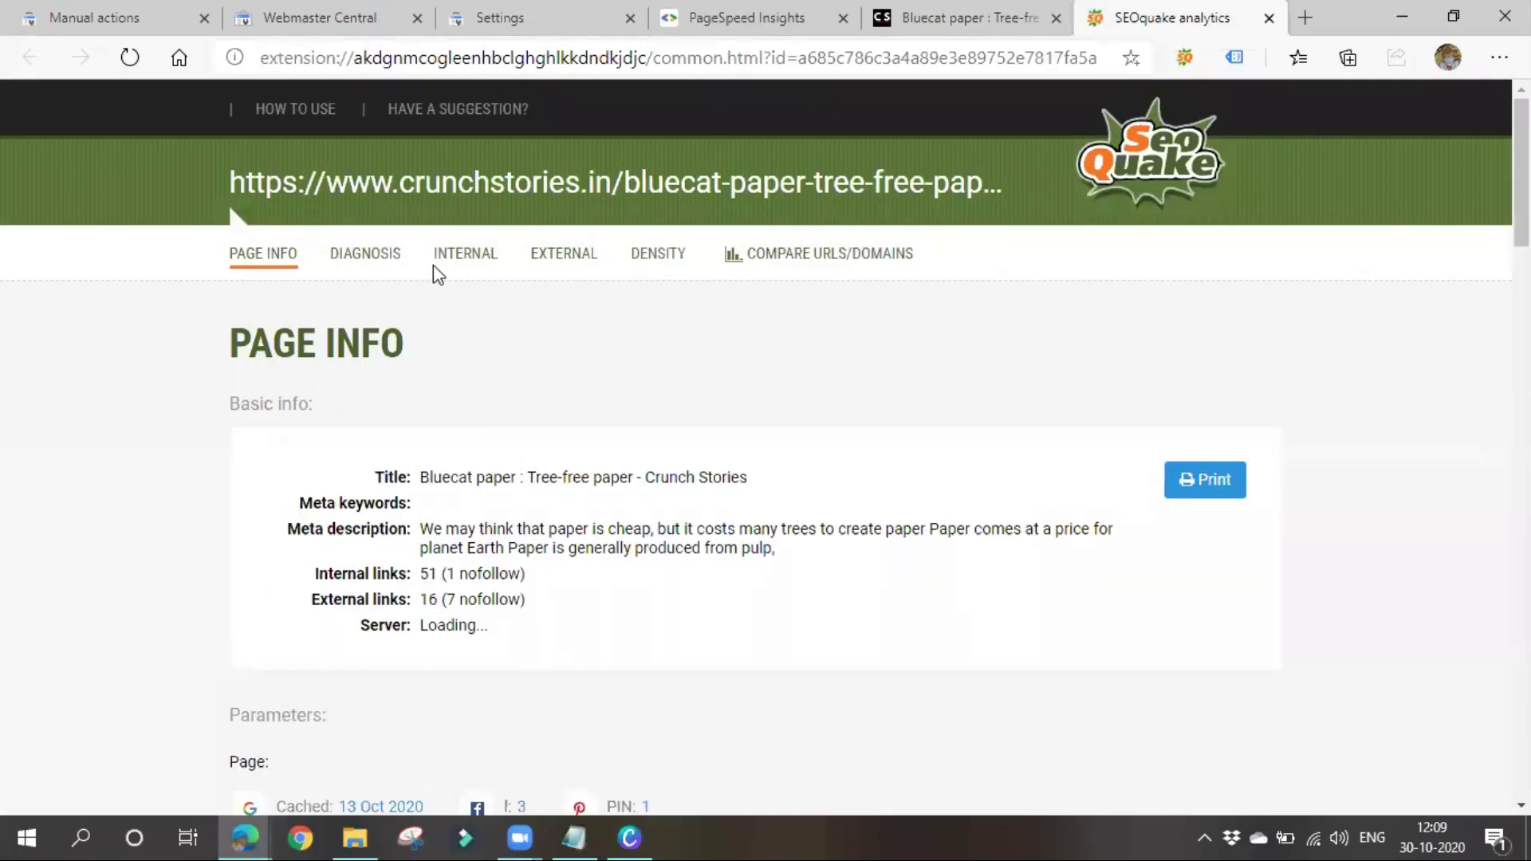
left_click(375, 265)
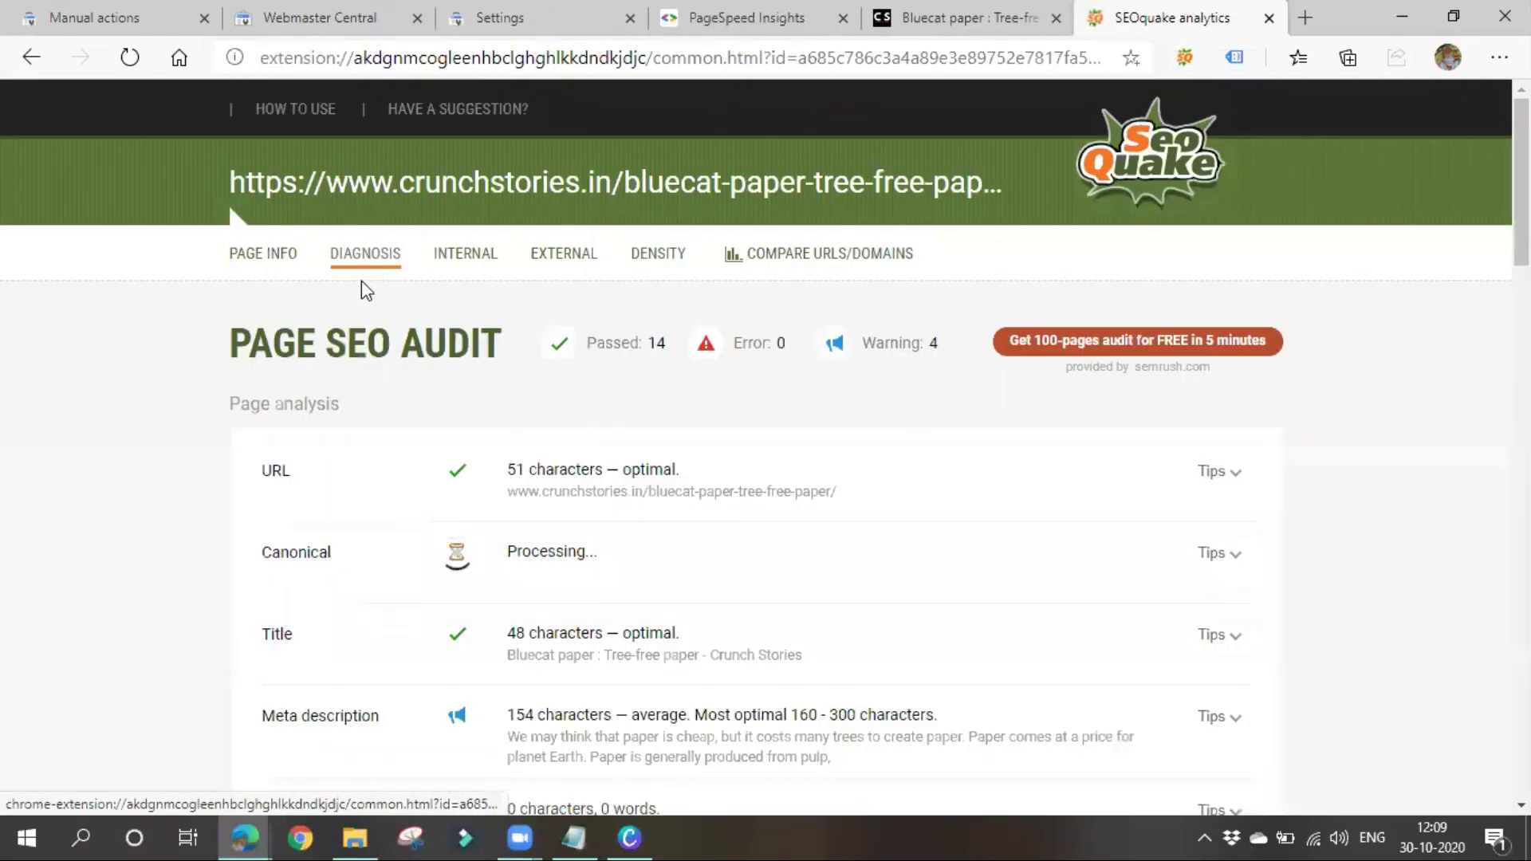
scroll(292, 740, "down", 1)
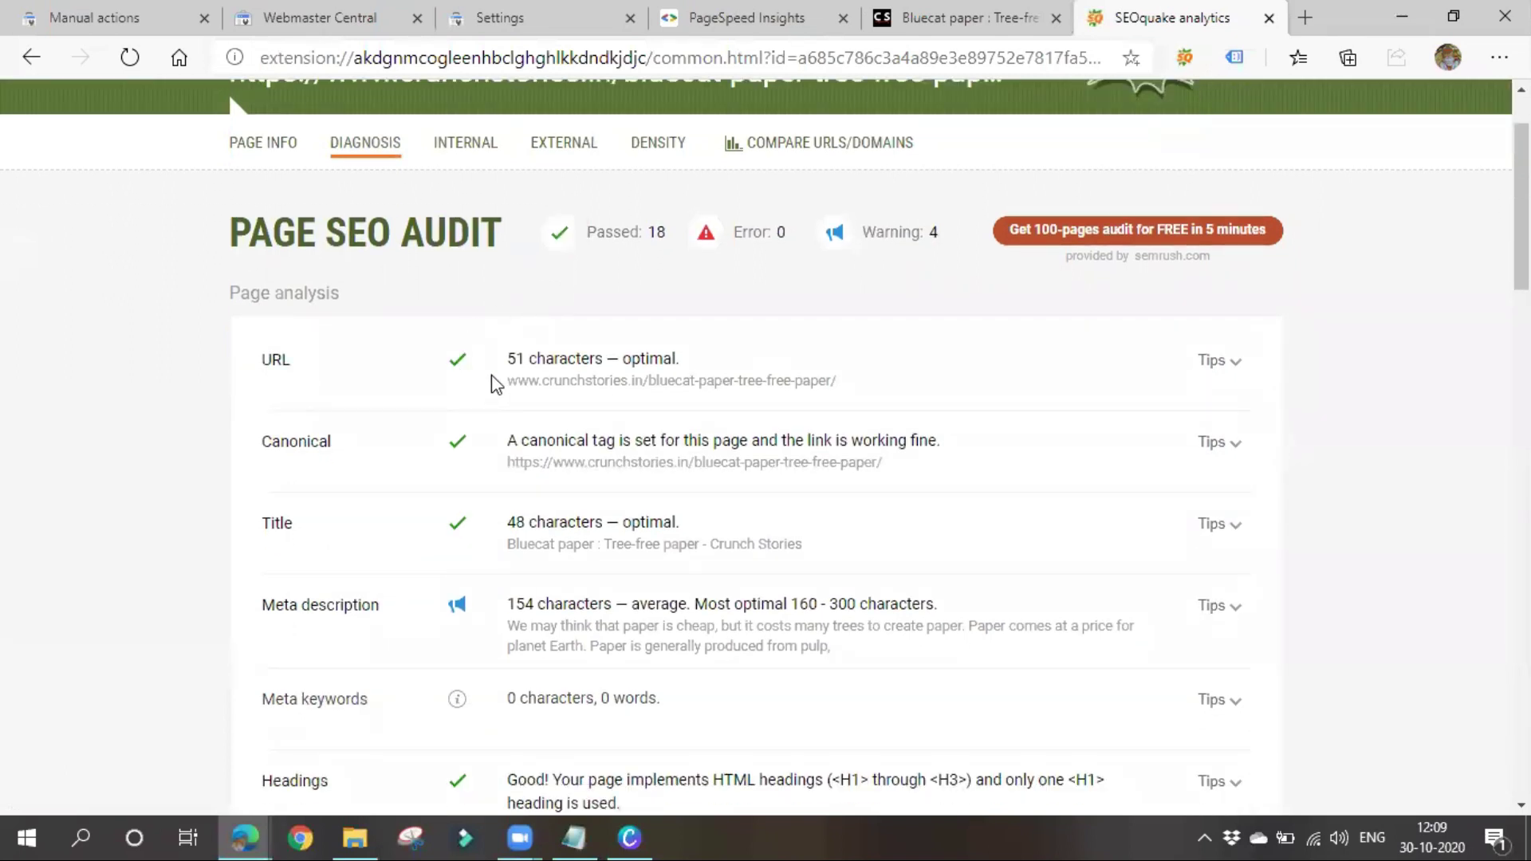
left_click_drag(522, 375, 895, 396)
left_click(693, 376)
scroll(492, 614, "down", 7)
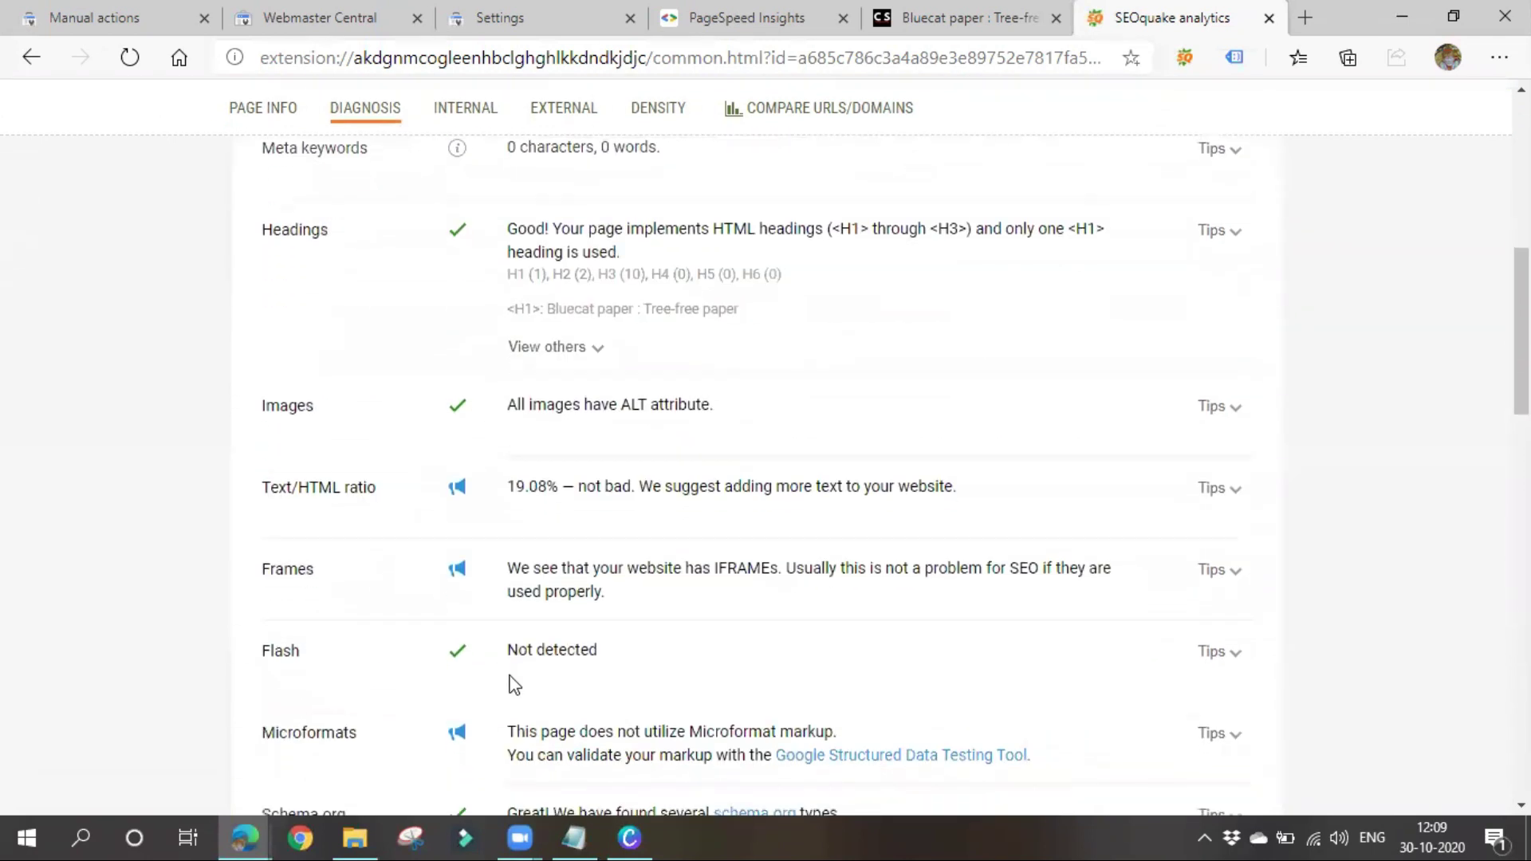
scroll(514, 694, "up", 7)
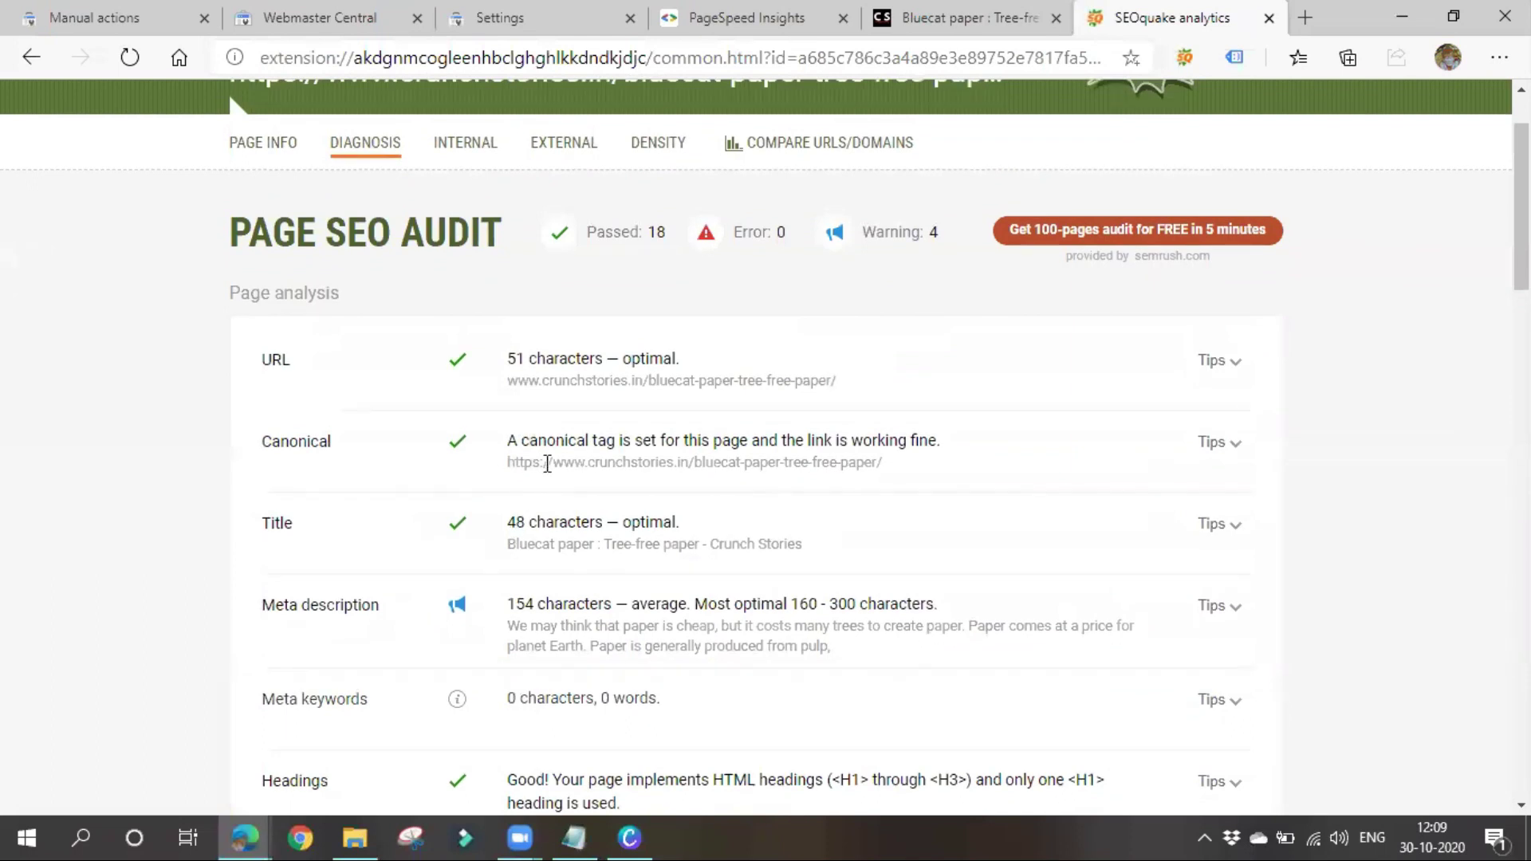
left_click_drag(505, 439, 1049, 483)
left_click_drag(452, 540, 482, 561)
left_click(845, 550)
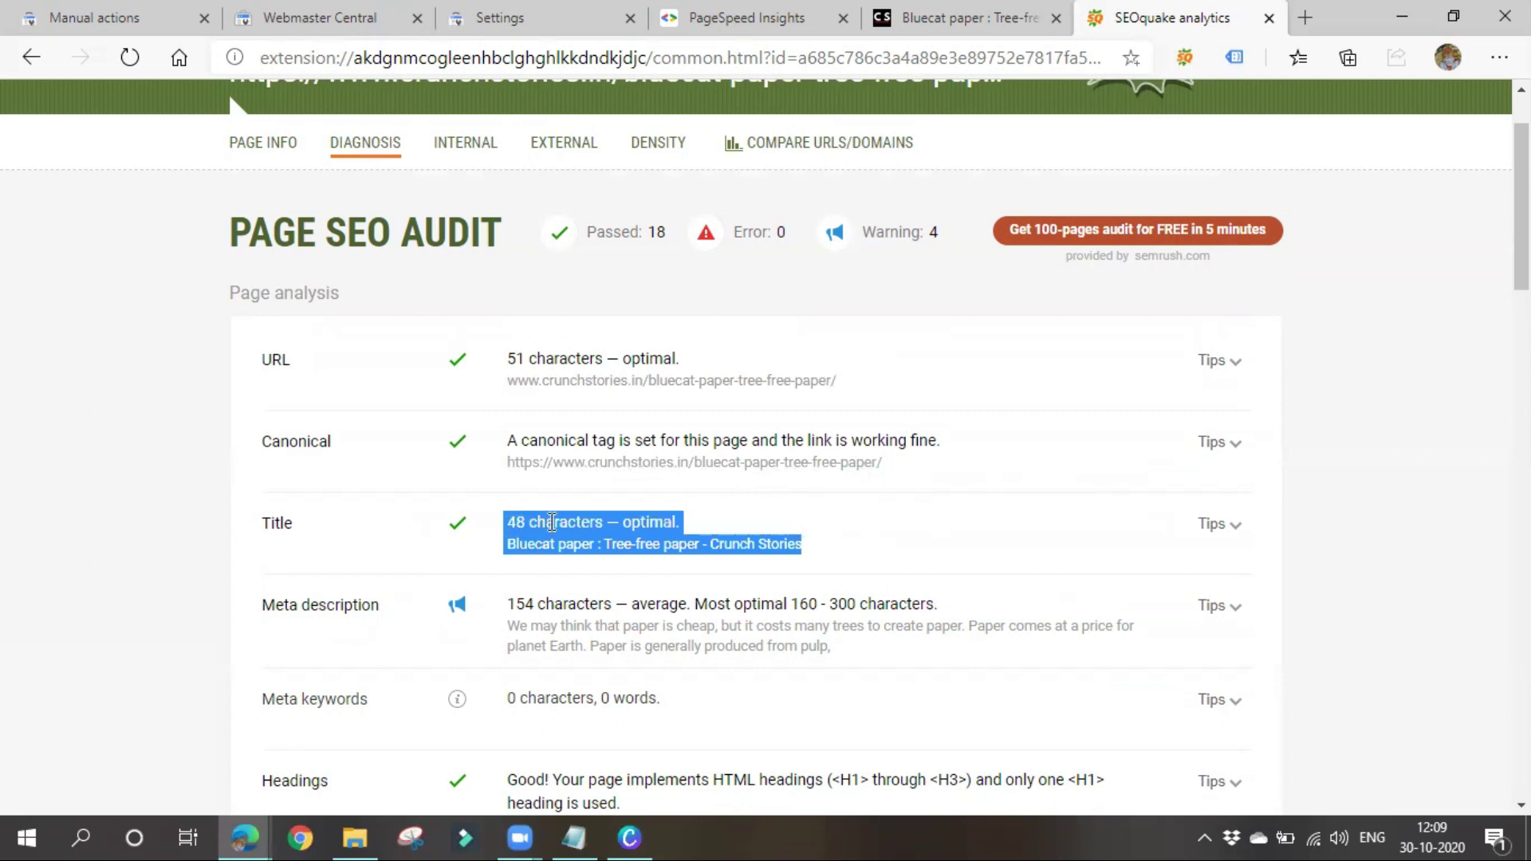
scroll(547, 598, "down", 1)
left_click(373, 540)
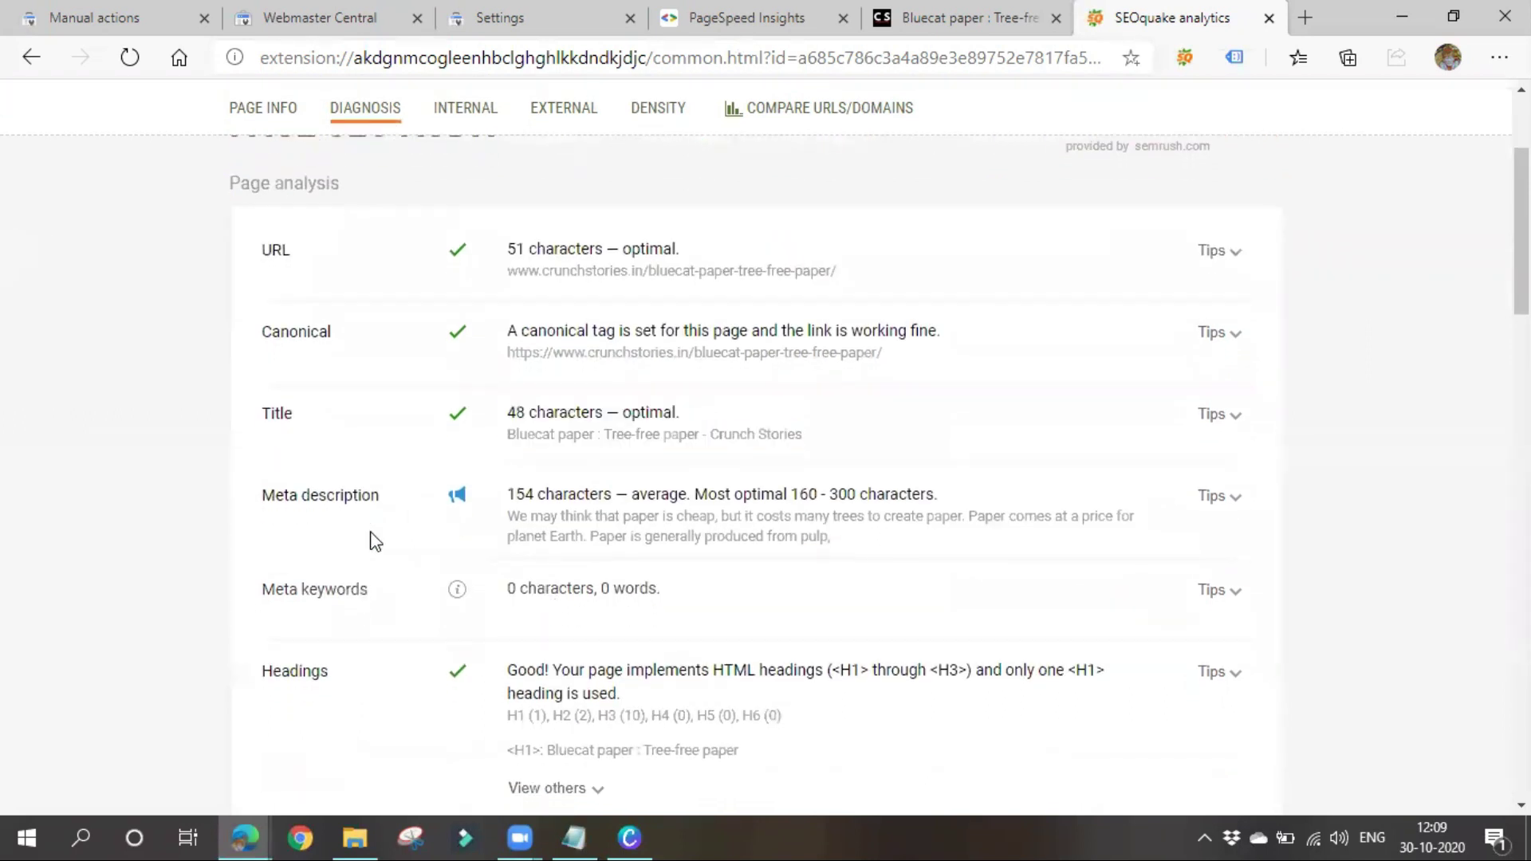
left_click_drag(508, 515, 927, 541)
left_click(929, 537)
left_click_drag(789, 495, 987, 496)
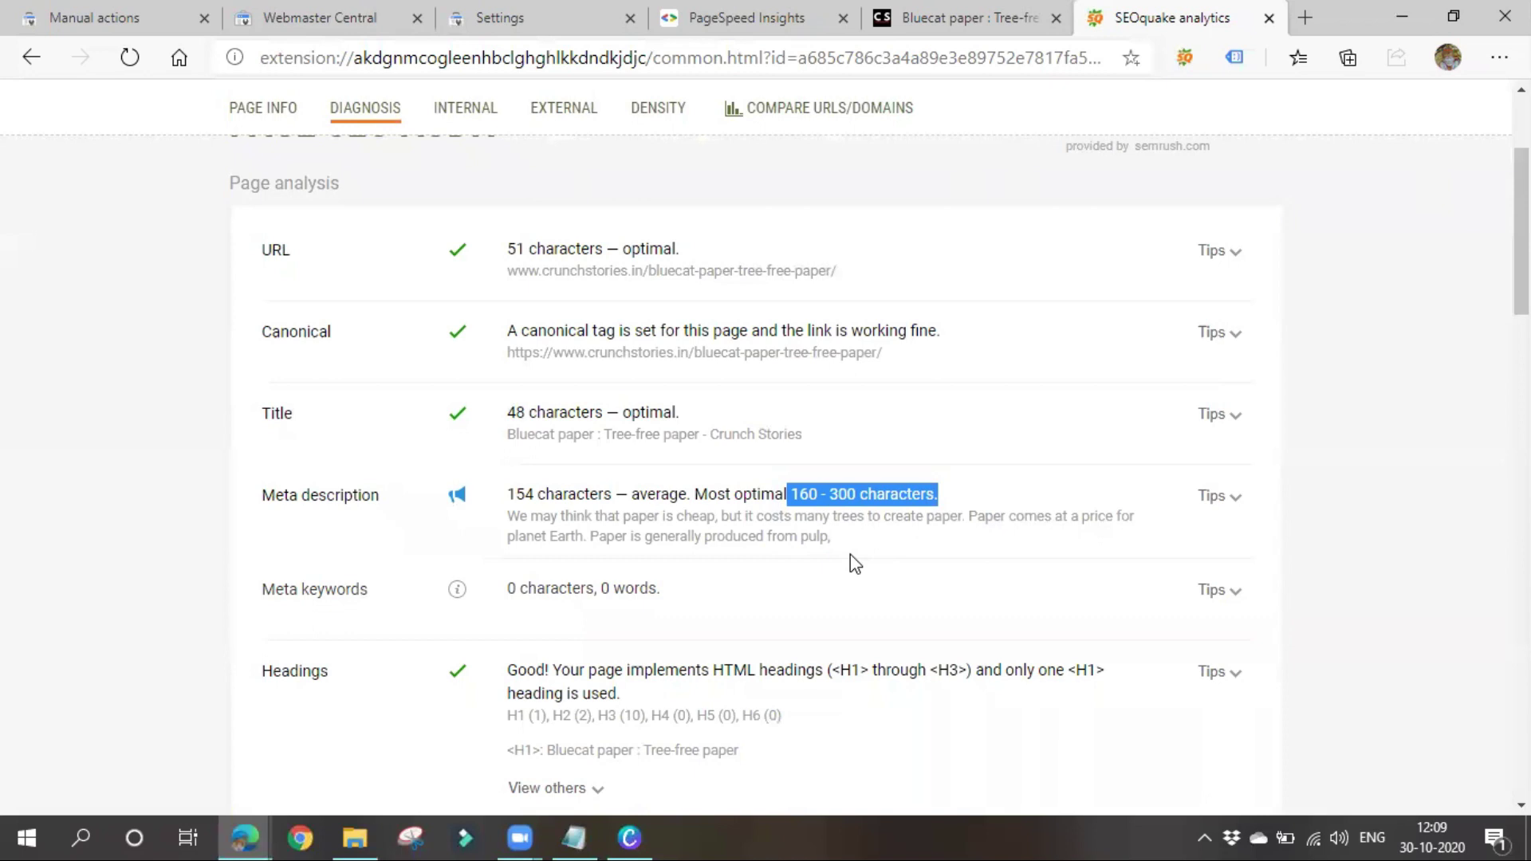
scroll(555, 626, "down", 1)
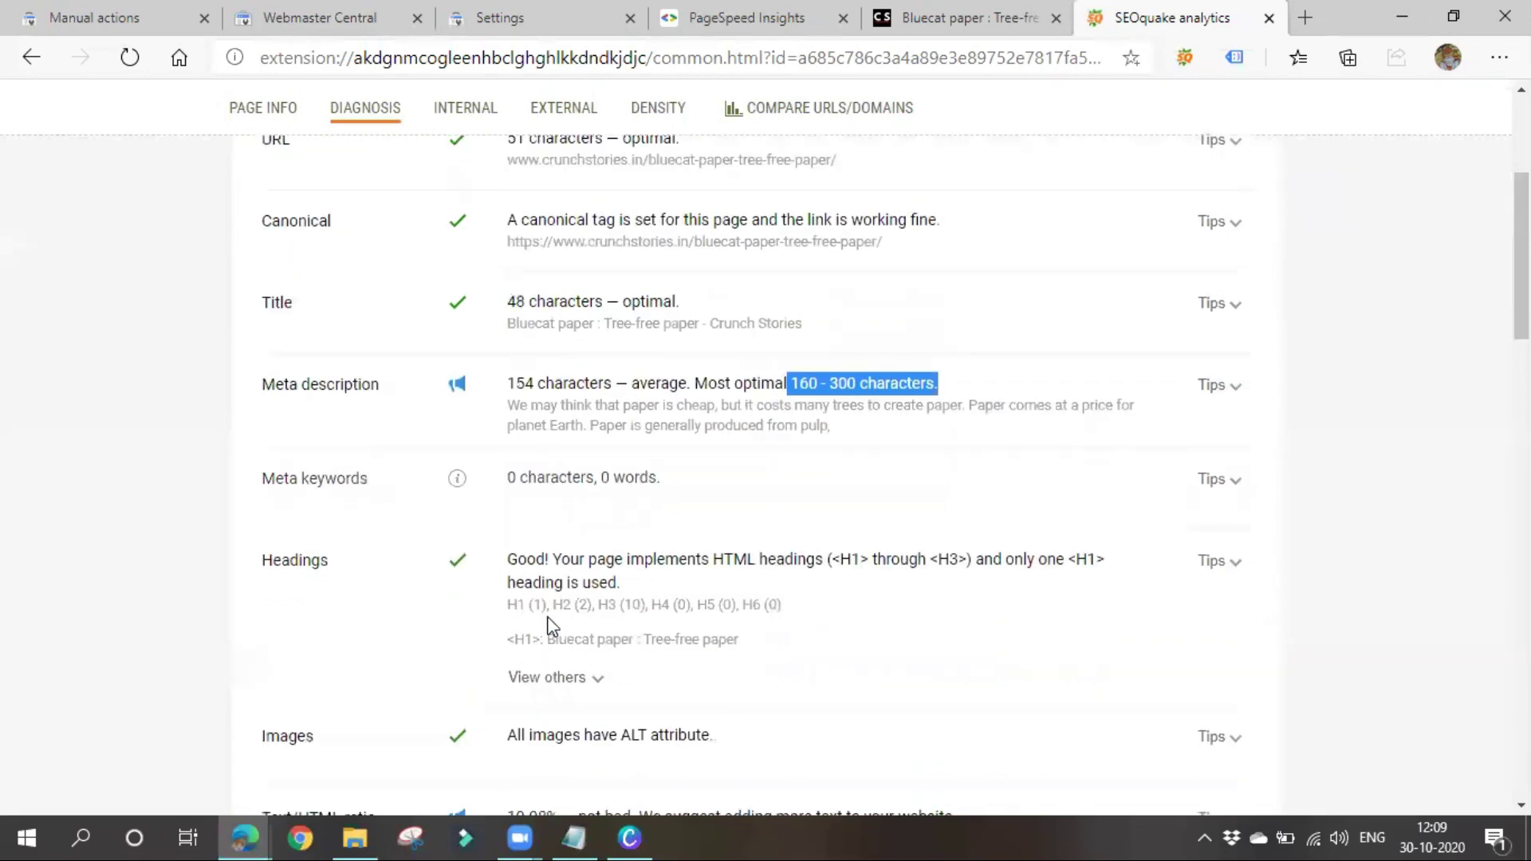
left_click_drag(508, 477, 862, 489)
scroll(836, 519, "down", 2)
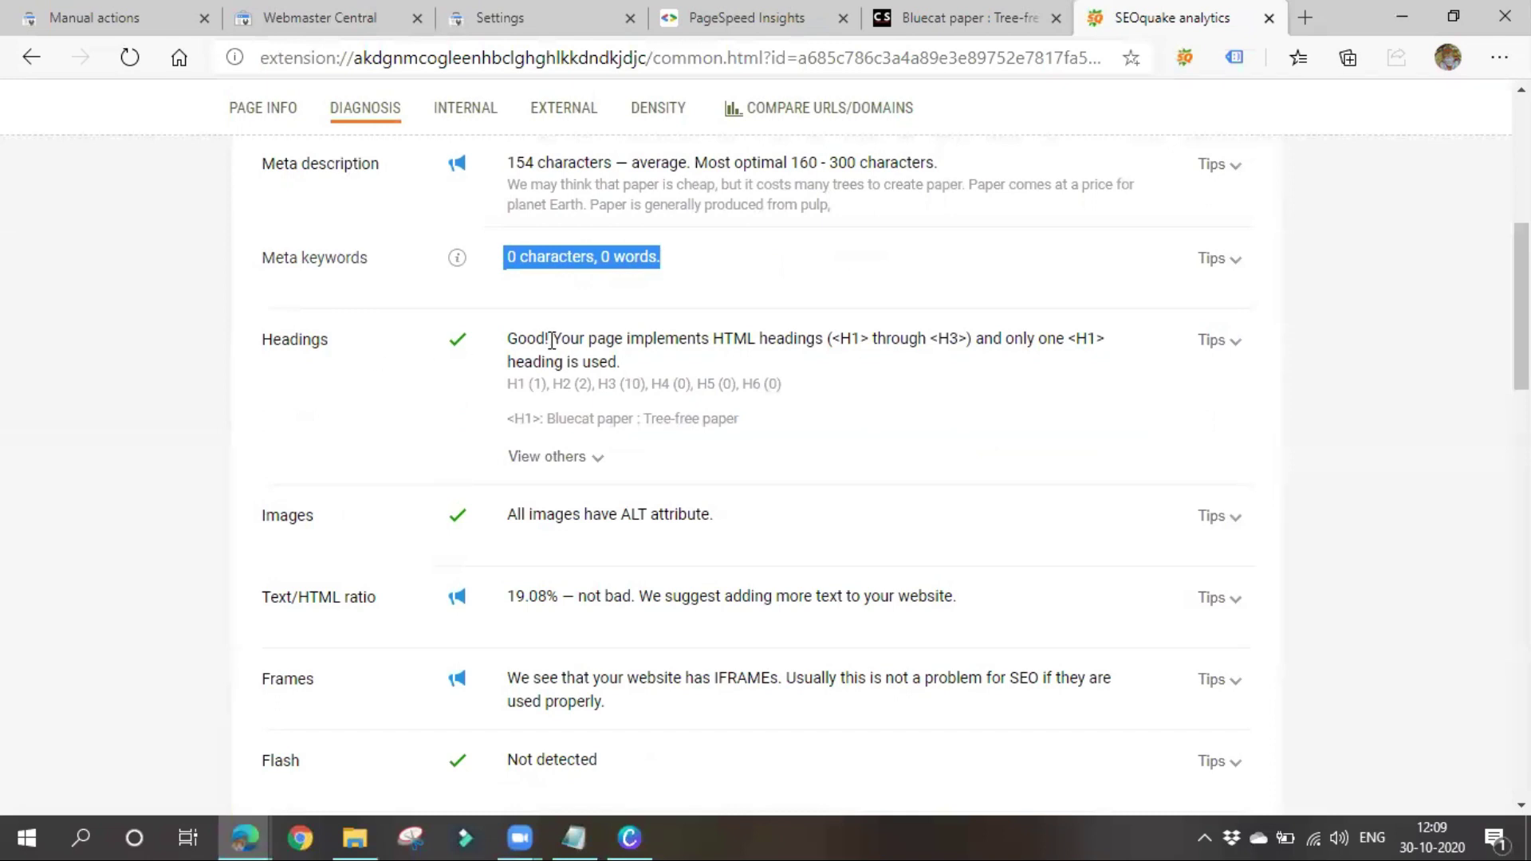
left_click_drag(516, 330, 800, 393)
left_click(680, 392)
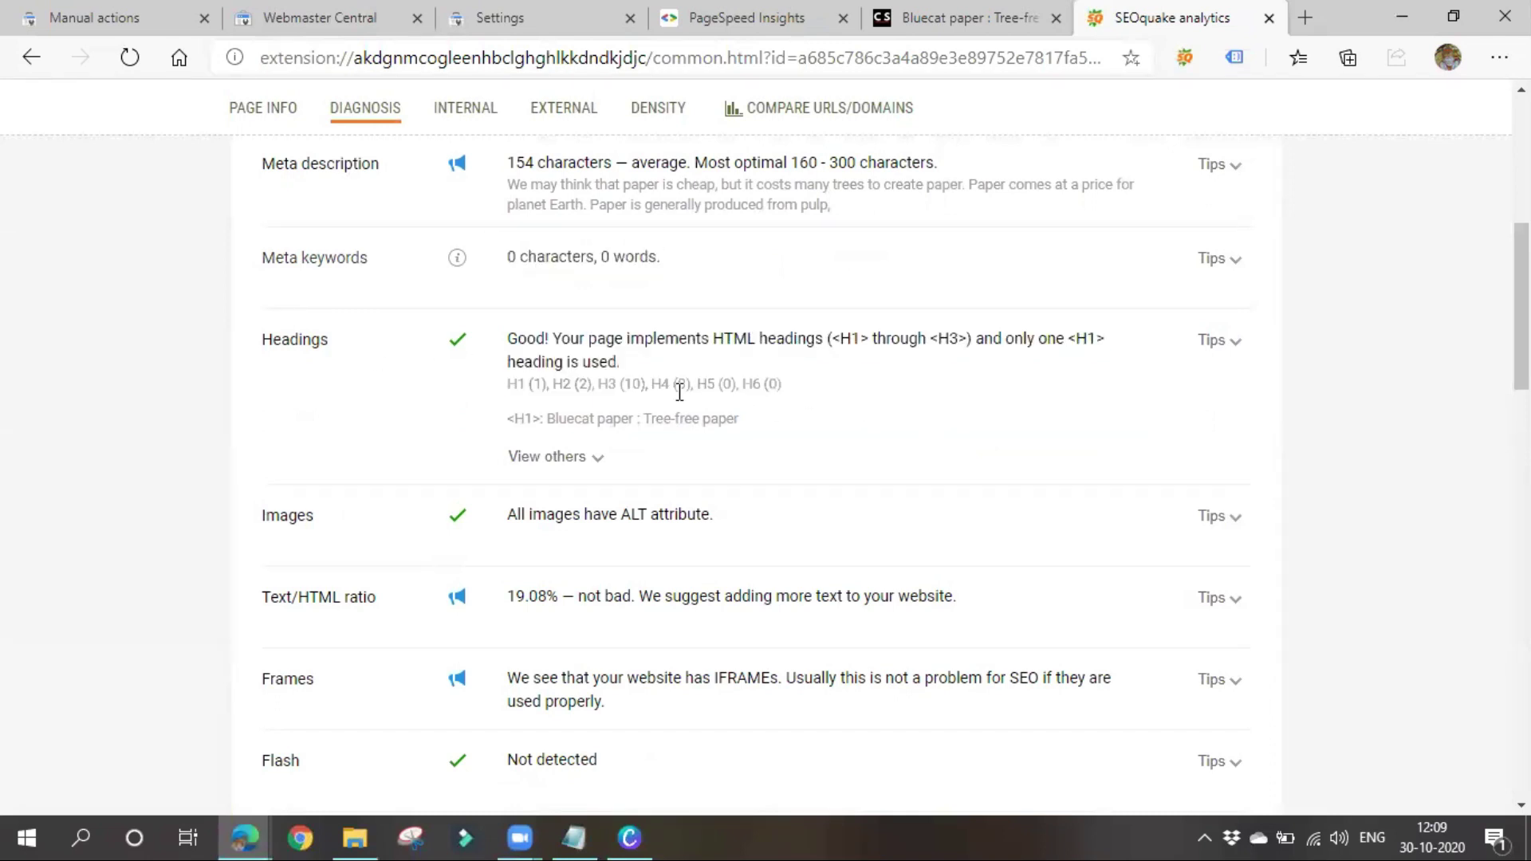
left_click(558, 457)
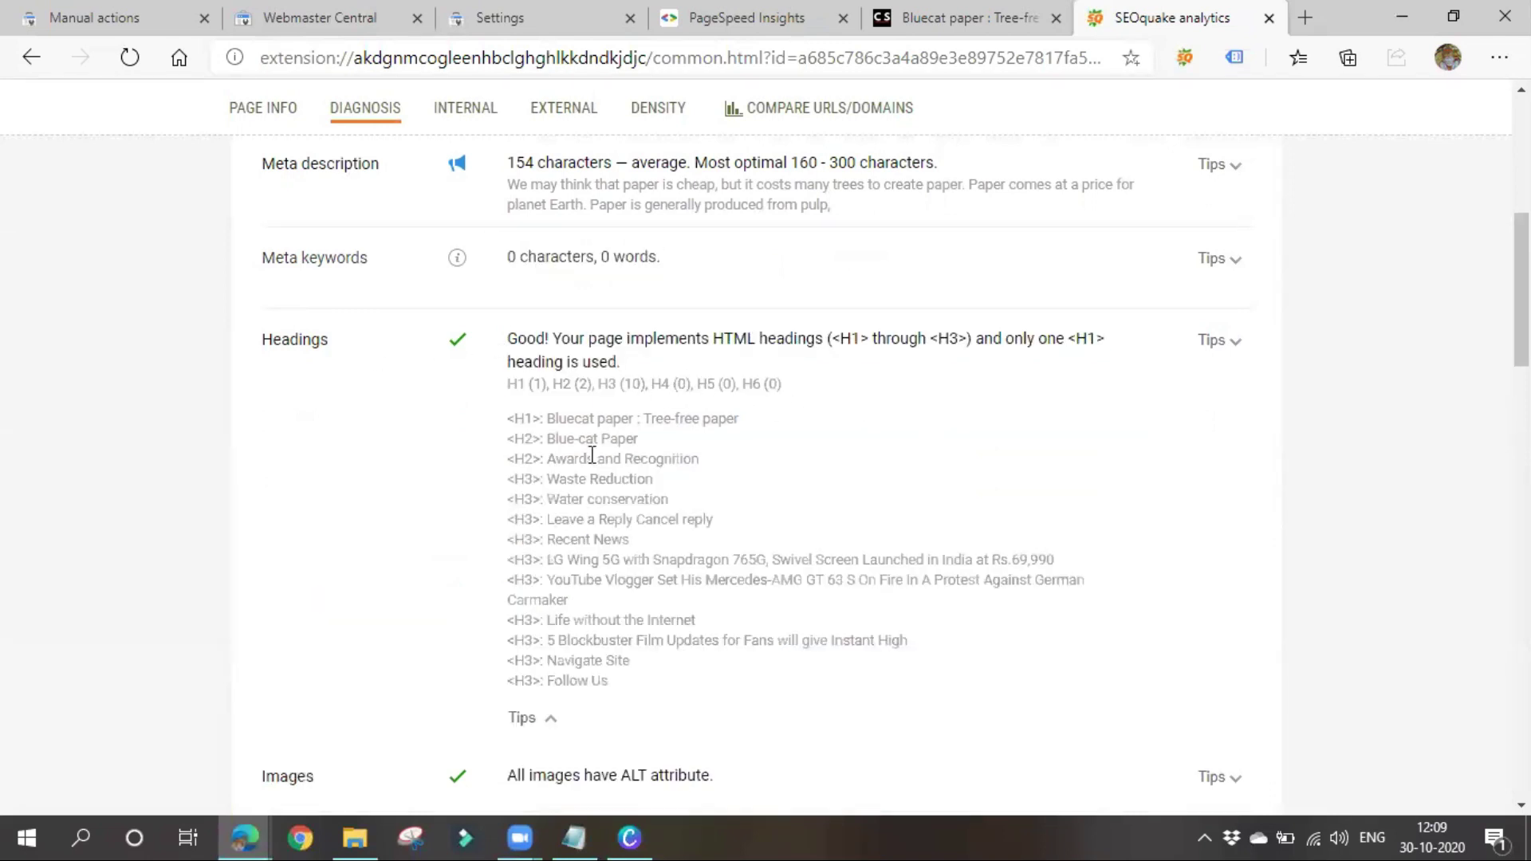
left_click_drag(551, 408, 801, 679)
scroll(682, 607, "down", 4)
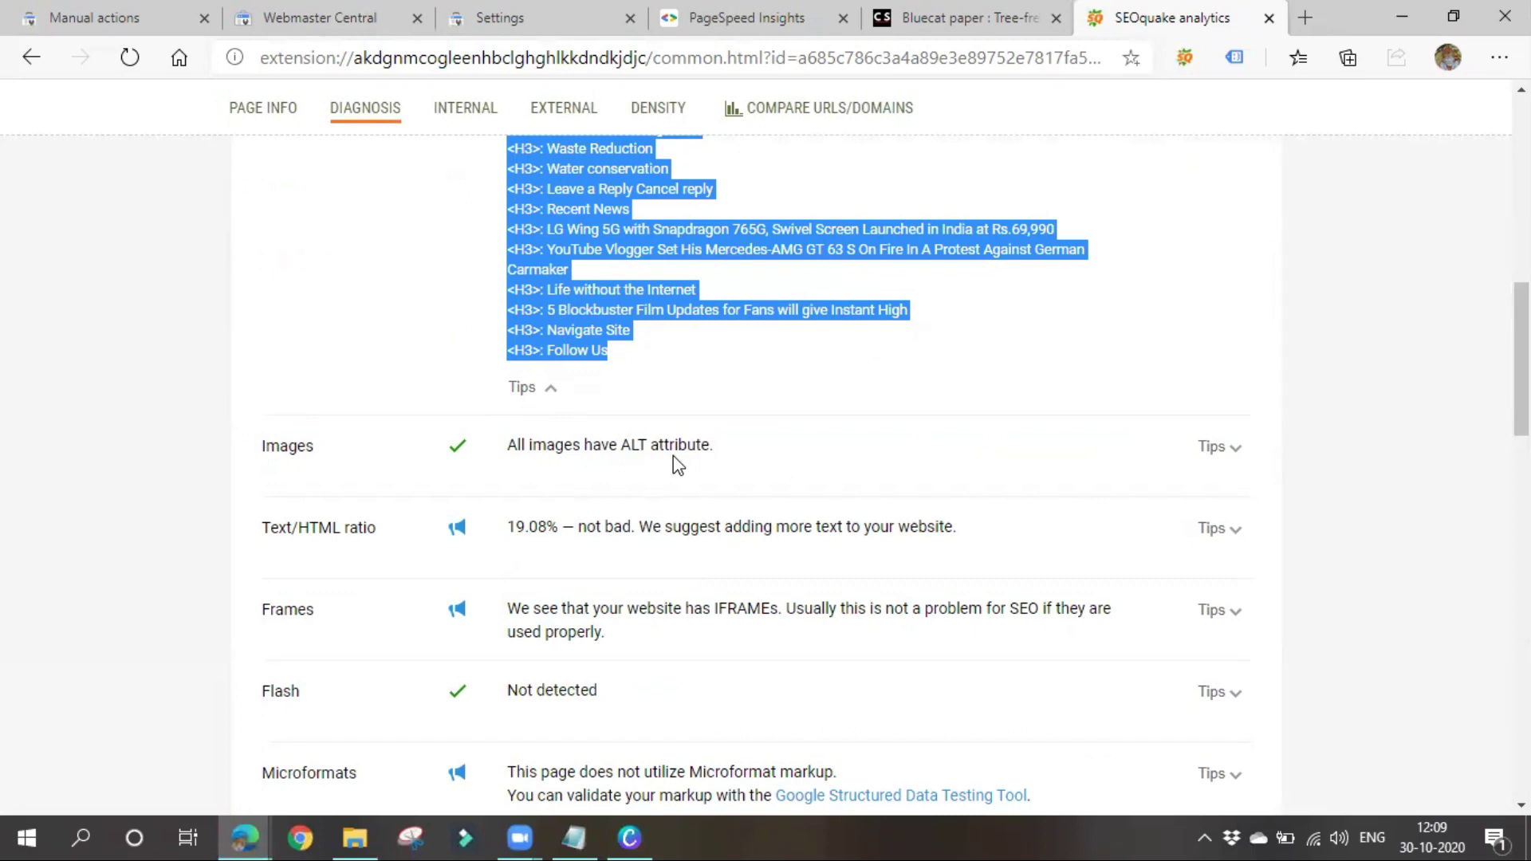
left_click(695, 399)
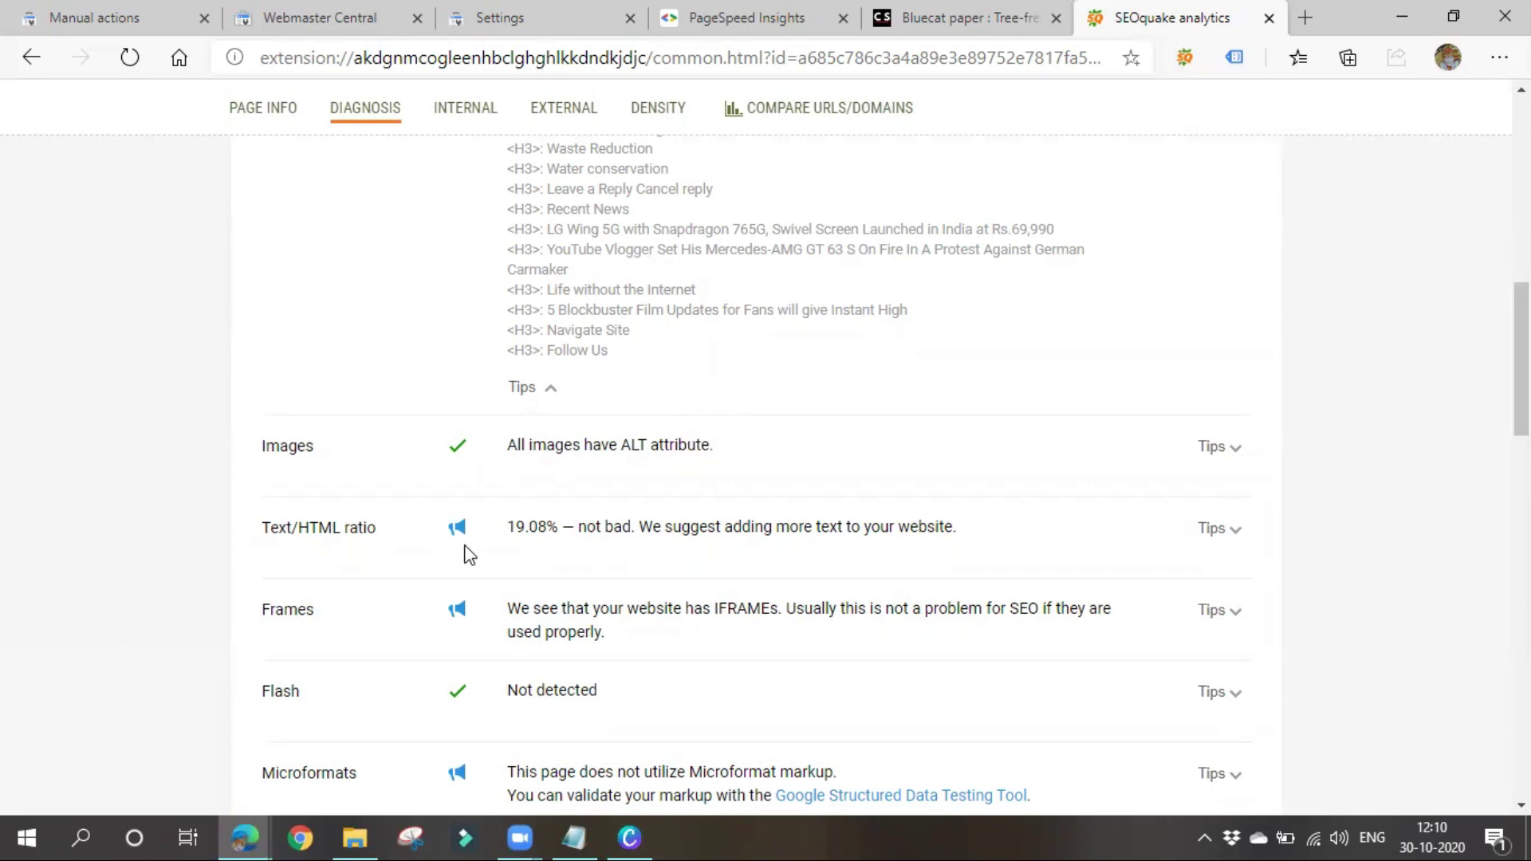
scroll(606, 558, "down", 3)
scroll(604, 558, "down", 3)
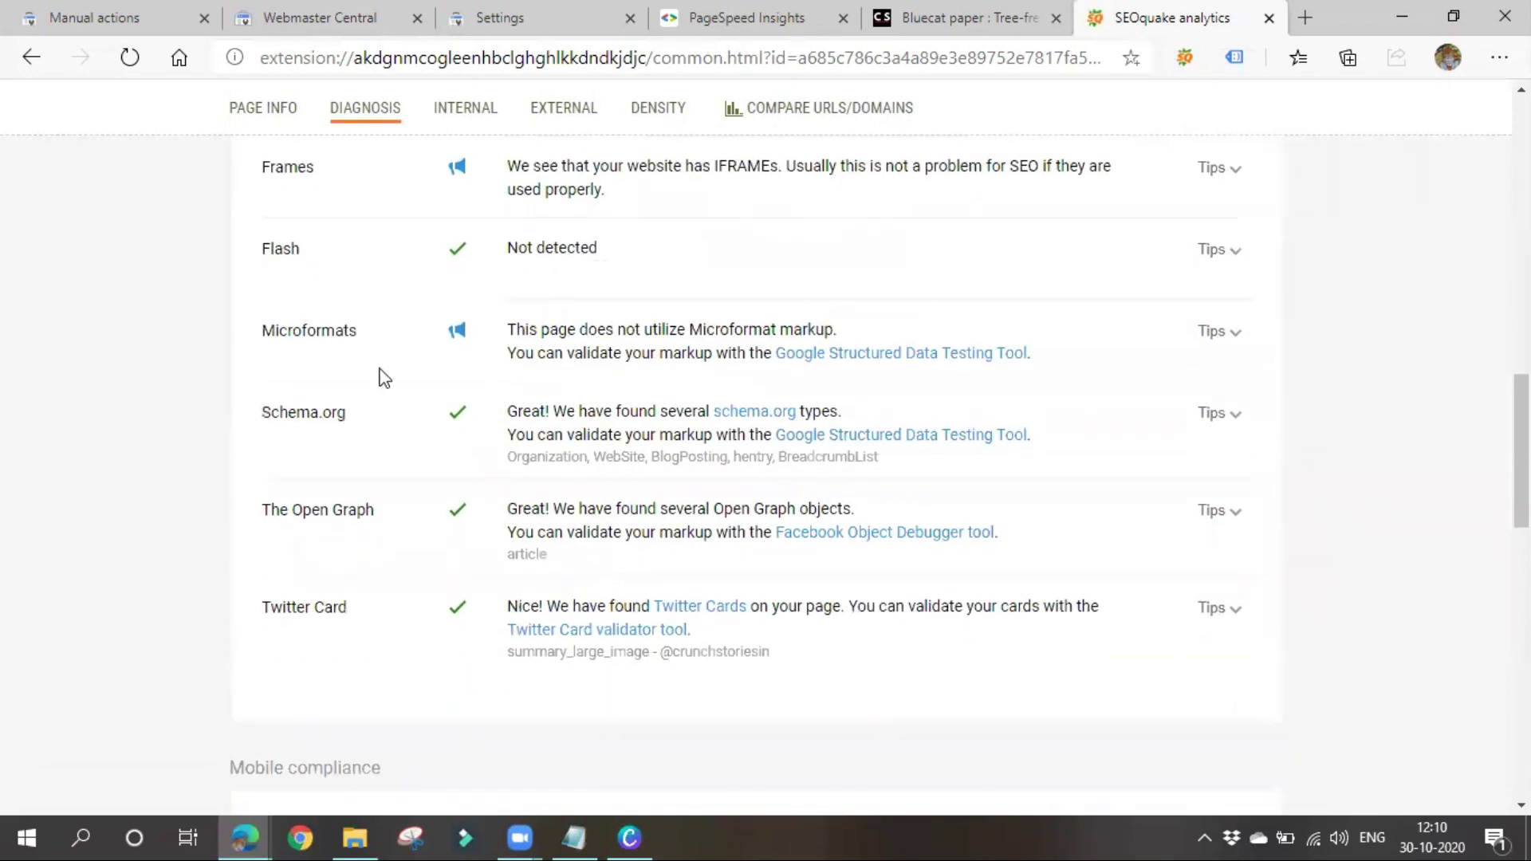
scroll(422, 614, "down", 7)
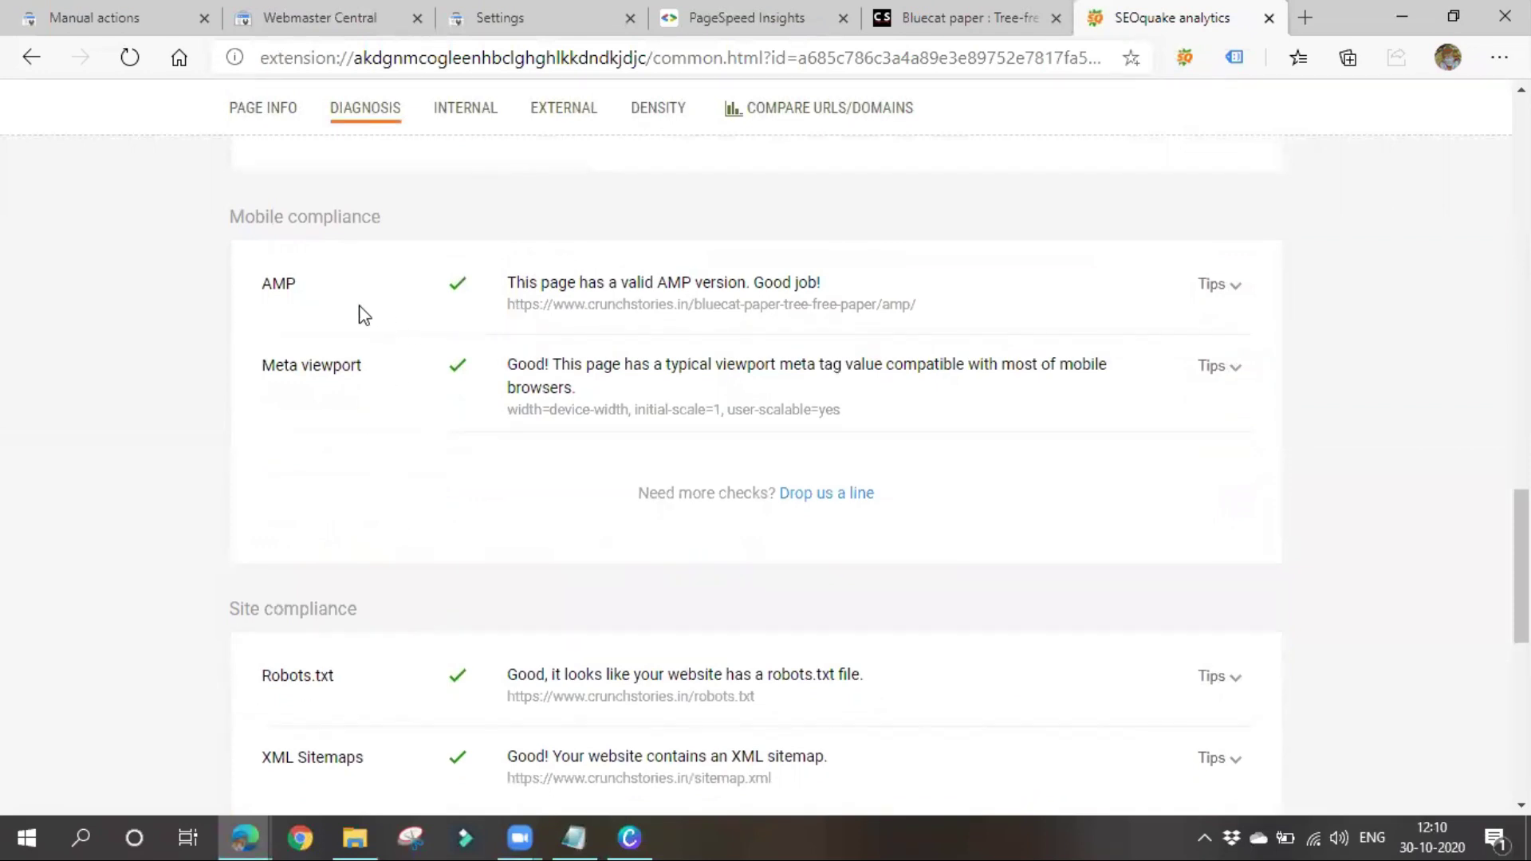
left_click_drag(504, 280, 954, 291)
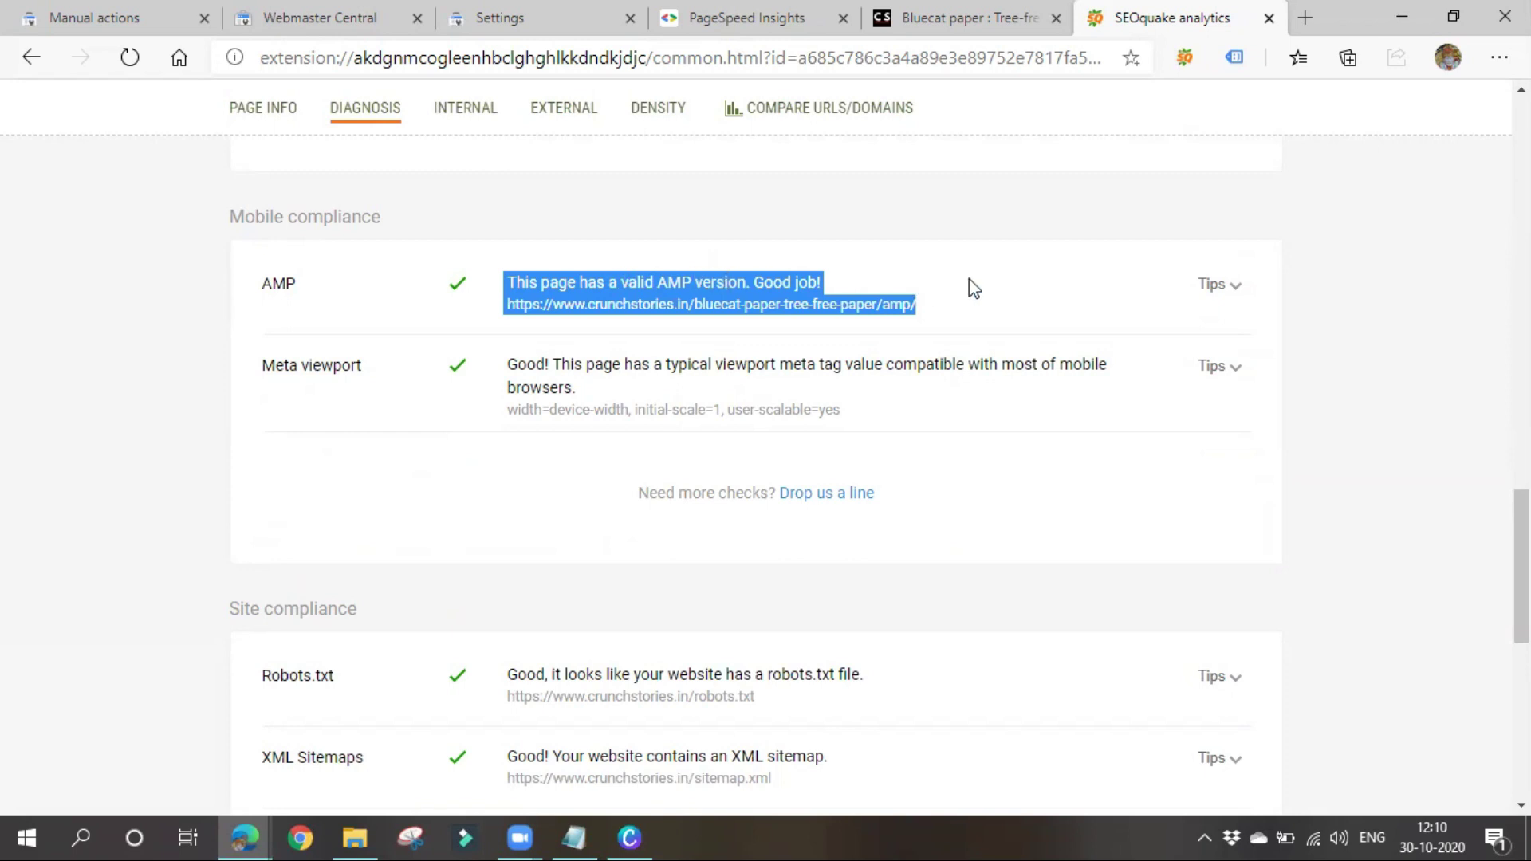
left_click(1037, 293)
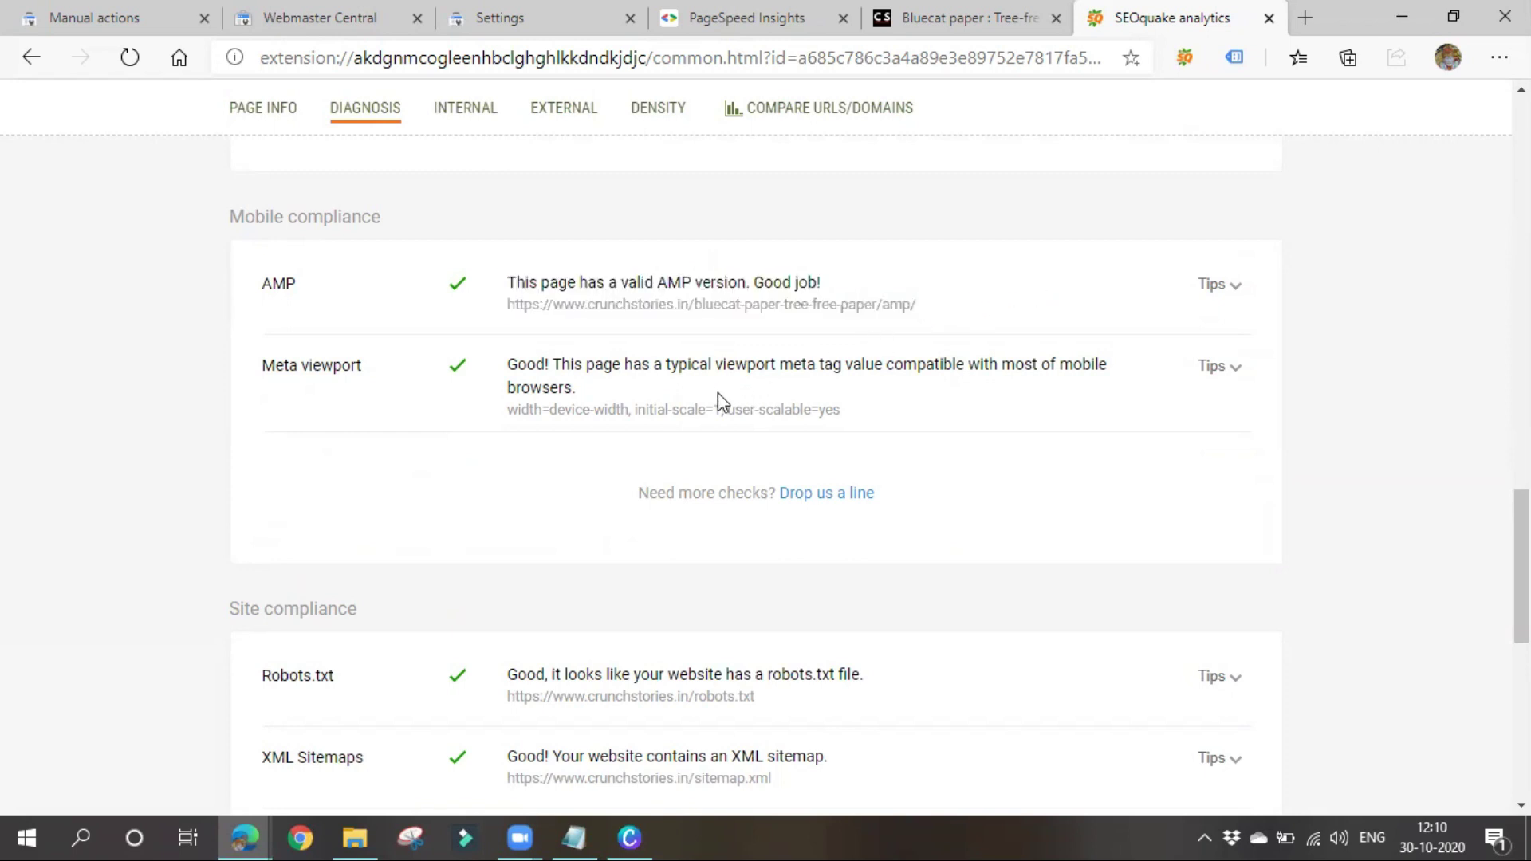
scroll(558, 559, "down", 4)
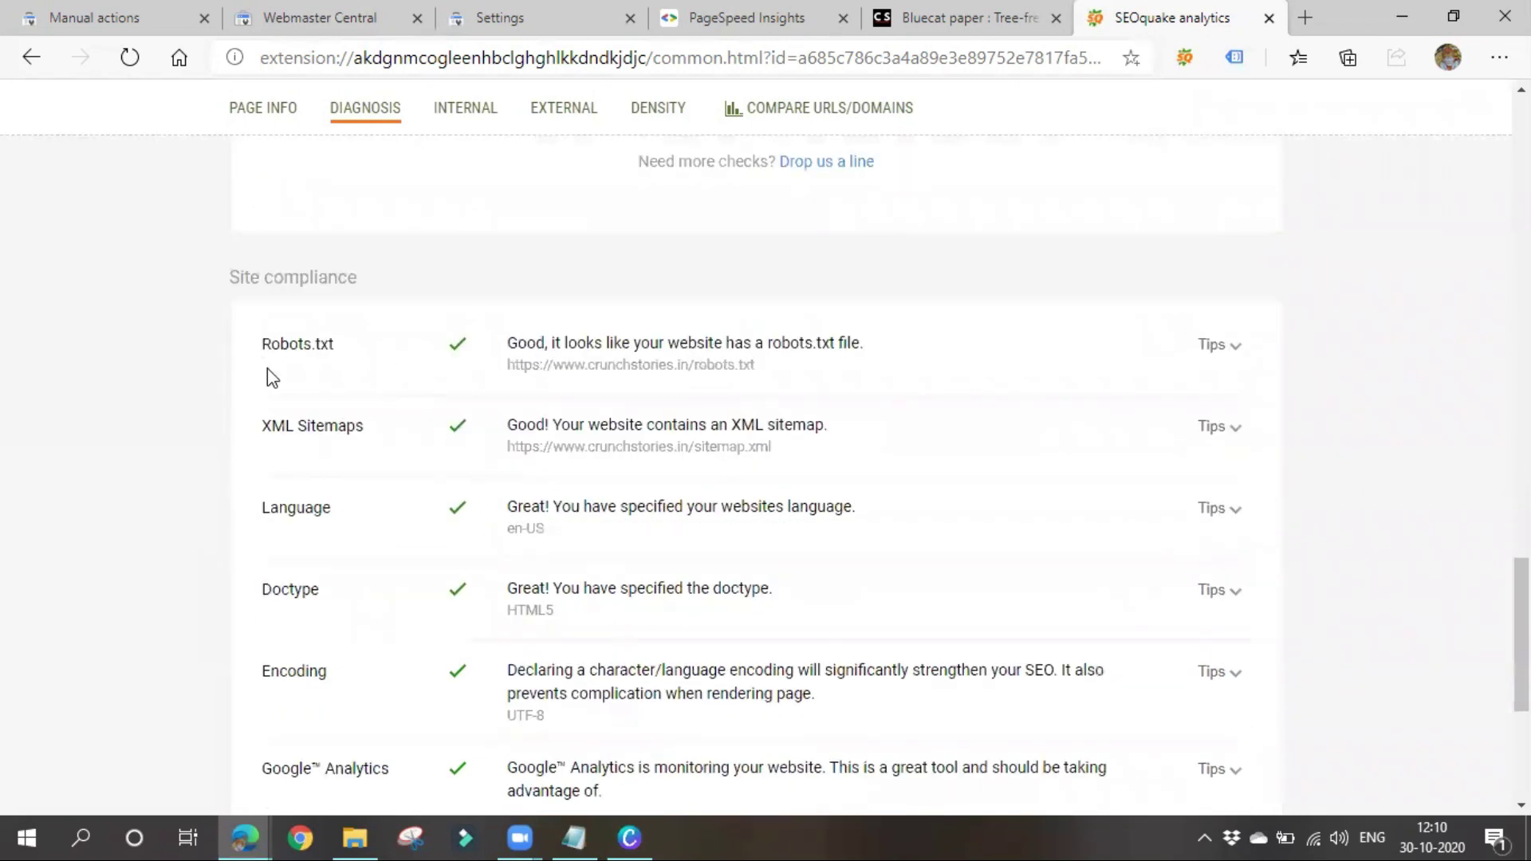
left_click_drag(243, 338, 415, 439)
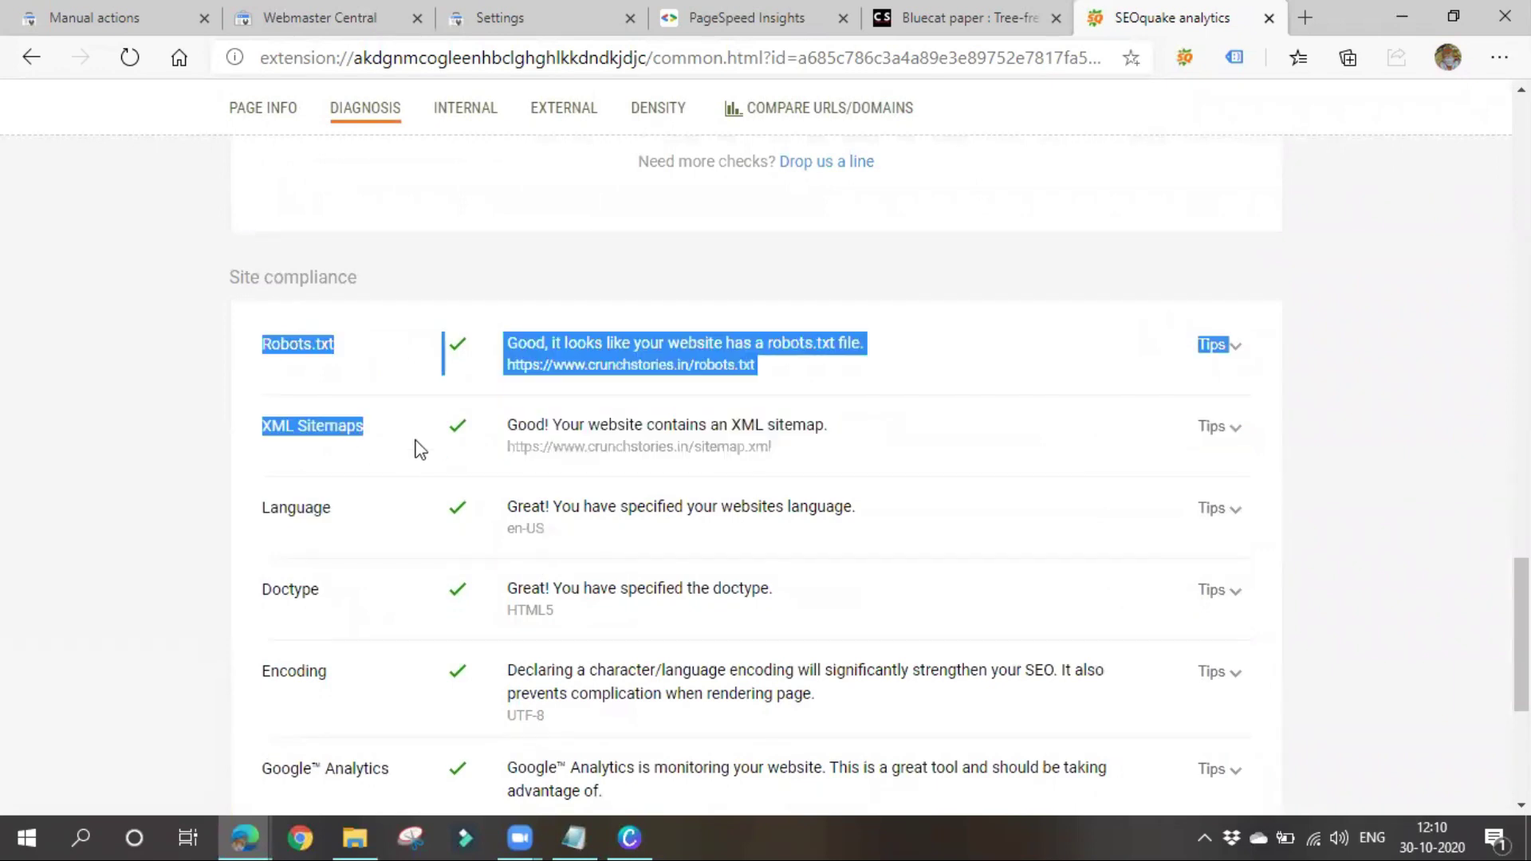
left_click(414, 442)
scroll(512, 622, "down", 4)
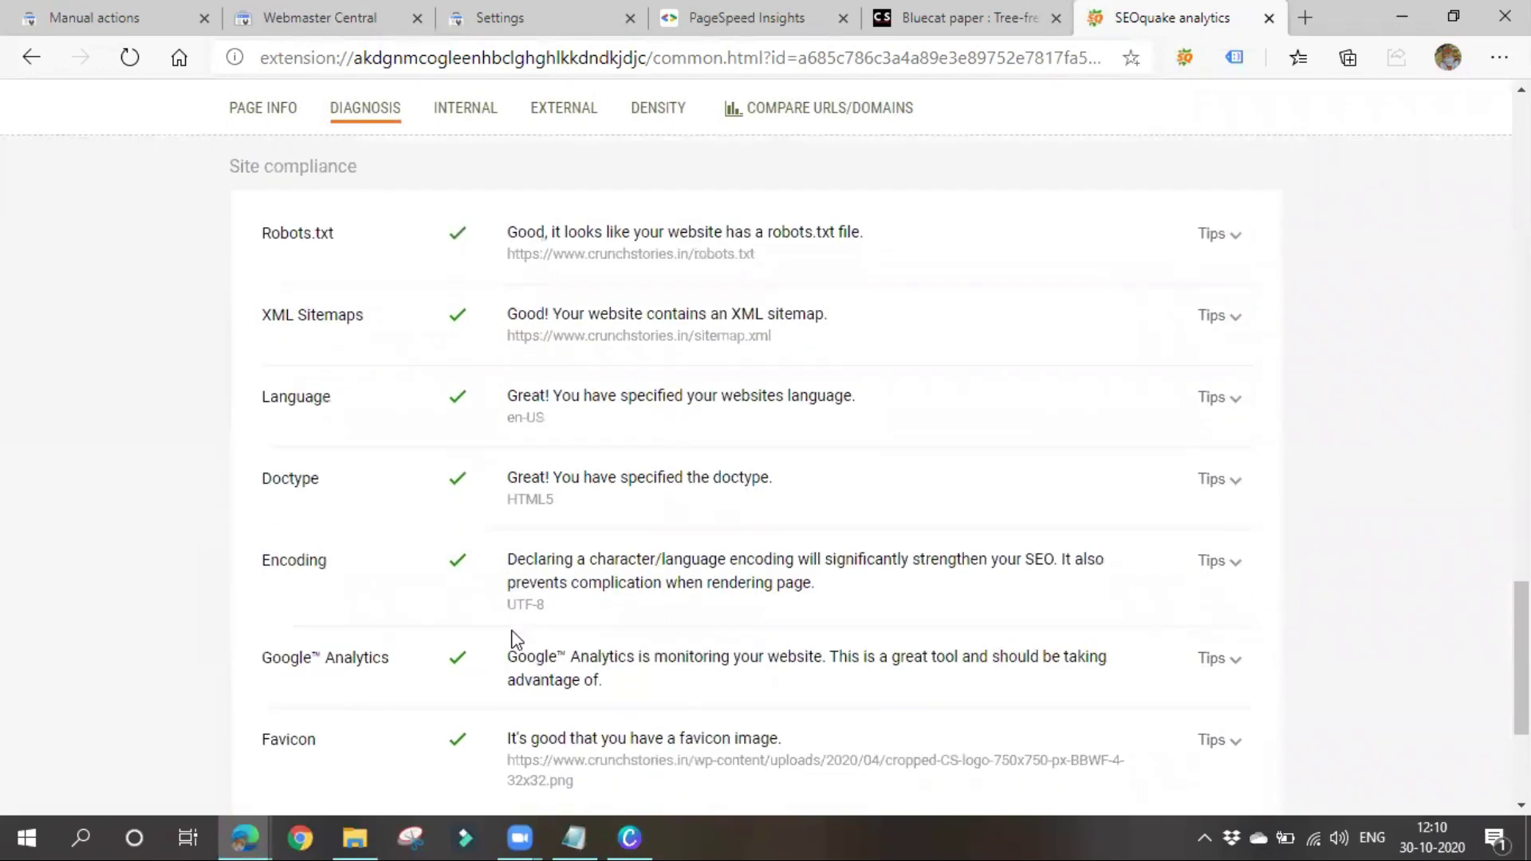
scroll(517, 638, "down", 1)
scroll(539, 694, "up", 3)
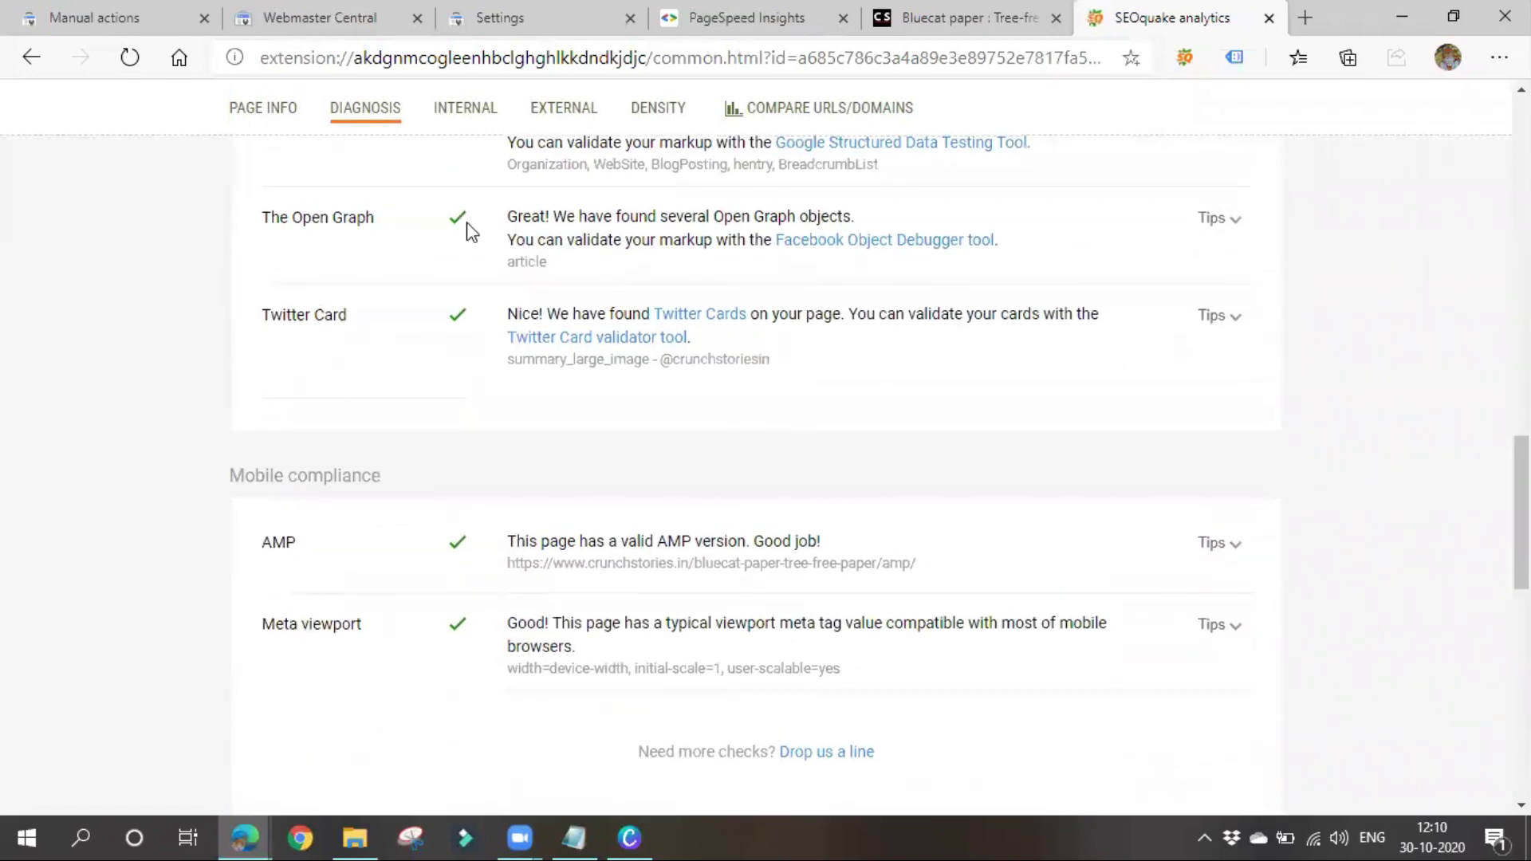
Review the blog post's internal links report, then its external links report
left_click(441, 111)
scroll(224, 681, "down", 3)
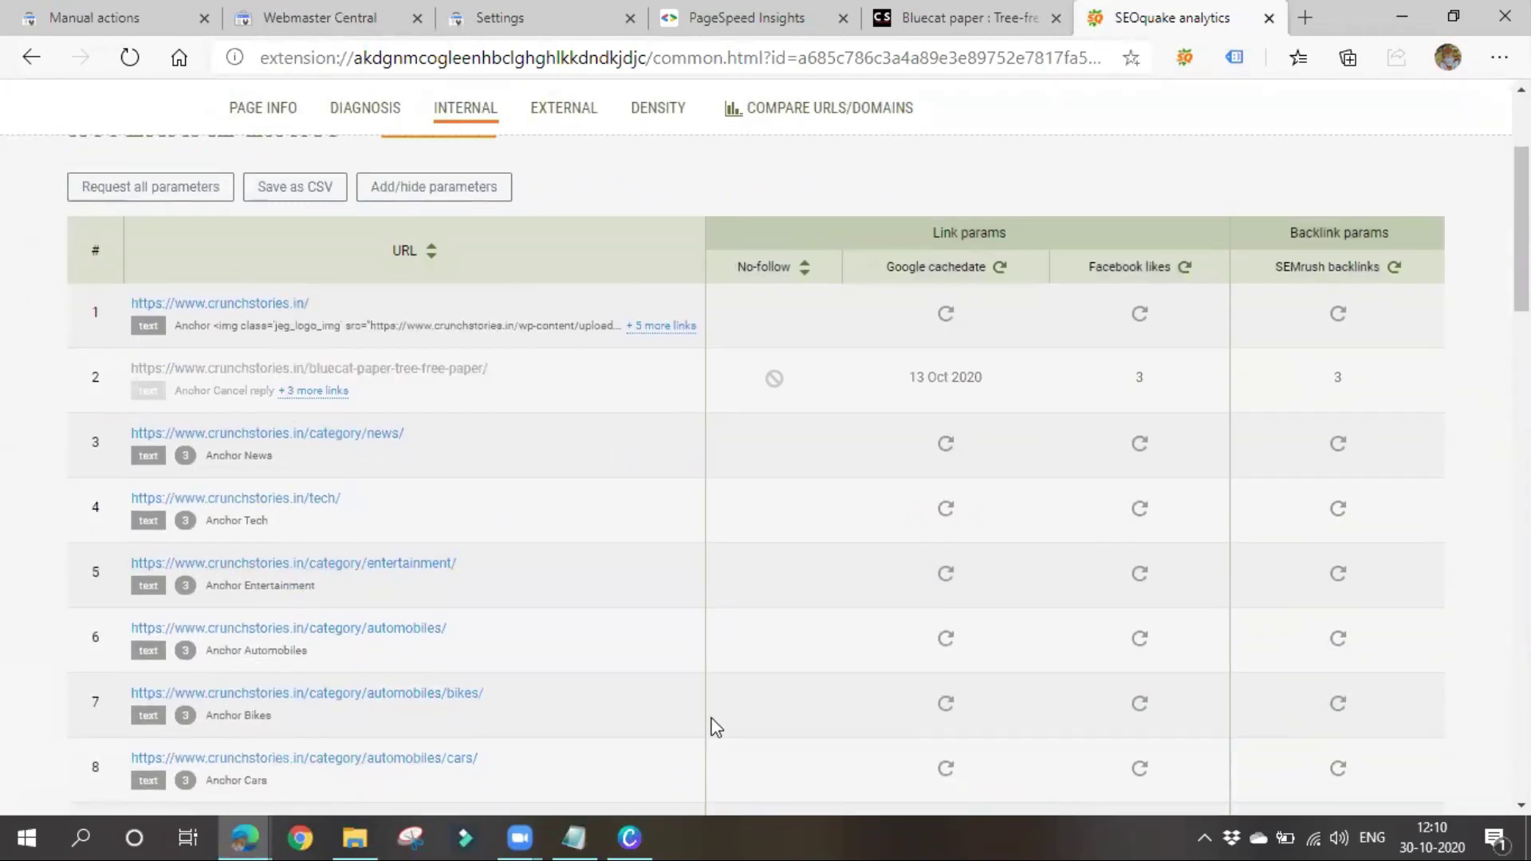
scroll(557, 733, "up", 3)
left_click(549, 257)
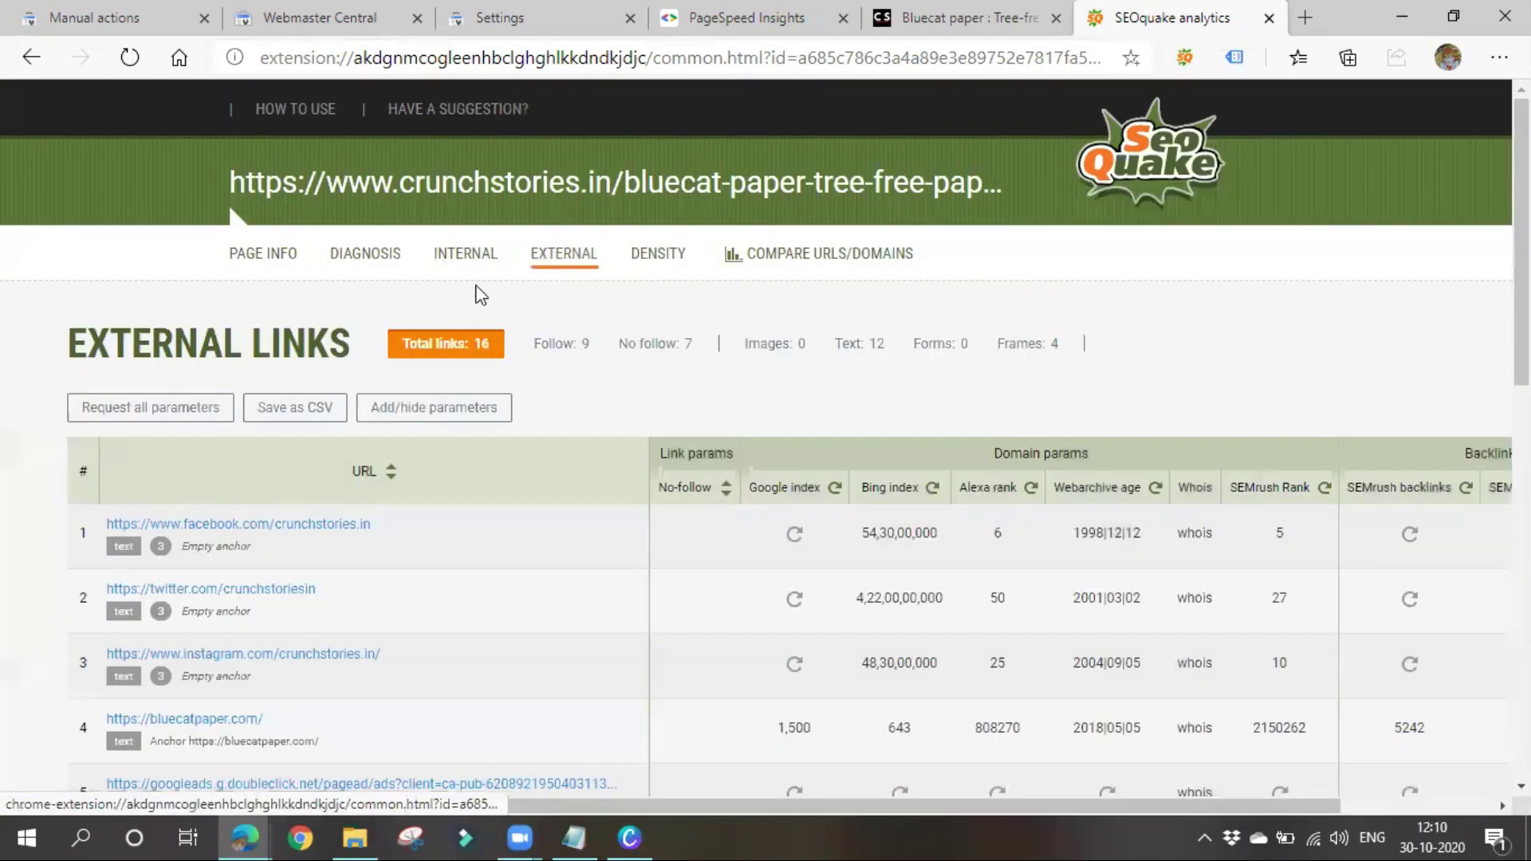
scroll(375, 503, "down", 3)
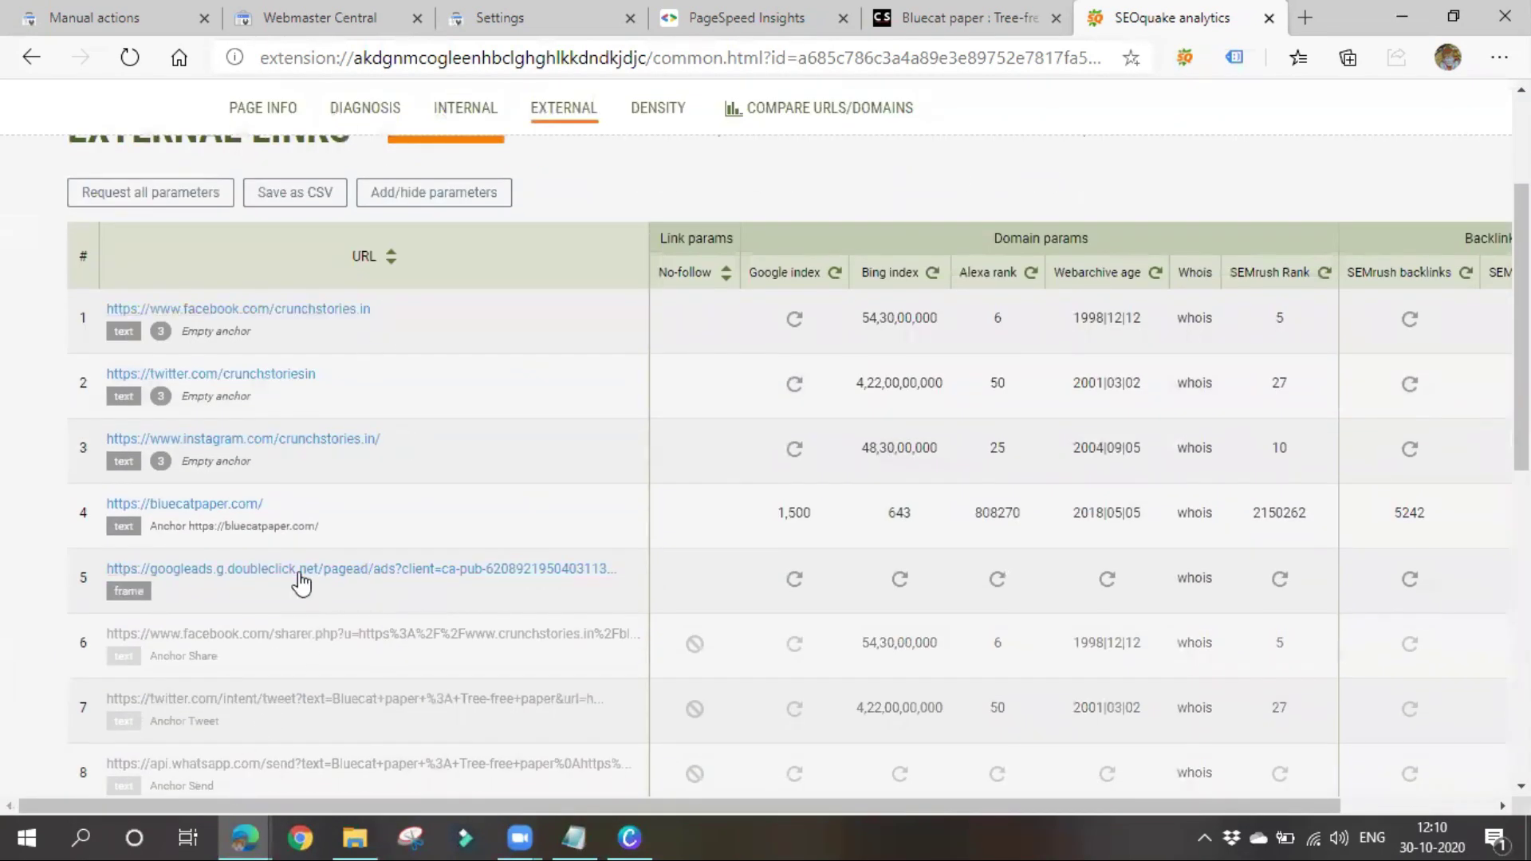
scroll(291, 609, "down", 5)
scroll(266, 724, "up", 8)
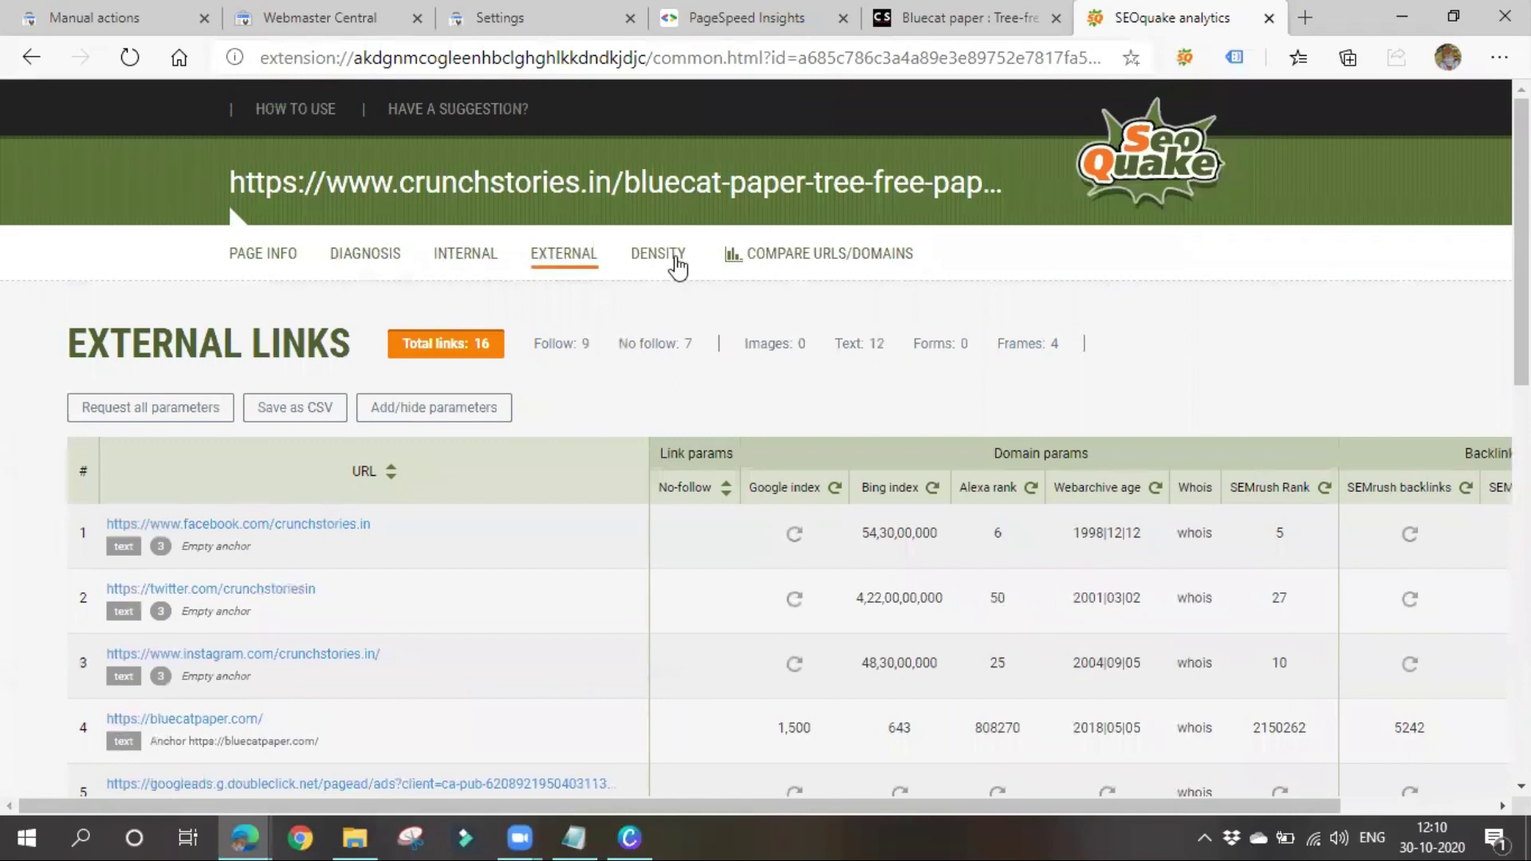
Scroll through the keyword density report: 754 words, with 'paper' leading at 4.38%
left_click(659, 256)
scroll(475, 484, "down", 3)
scroll(475, 485, "up", 3)
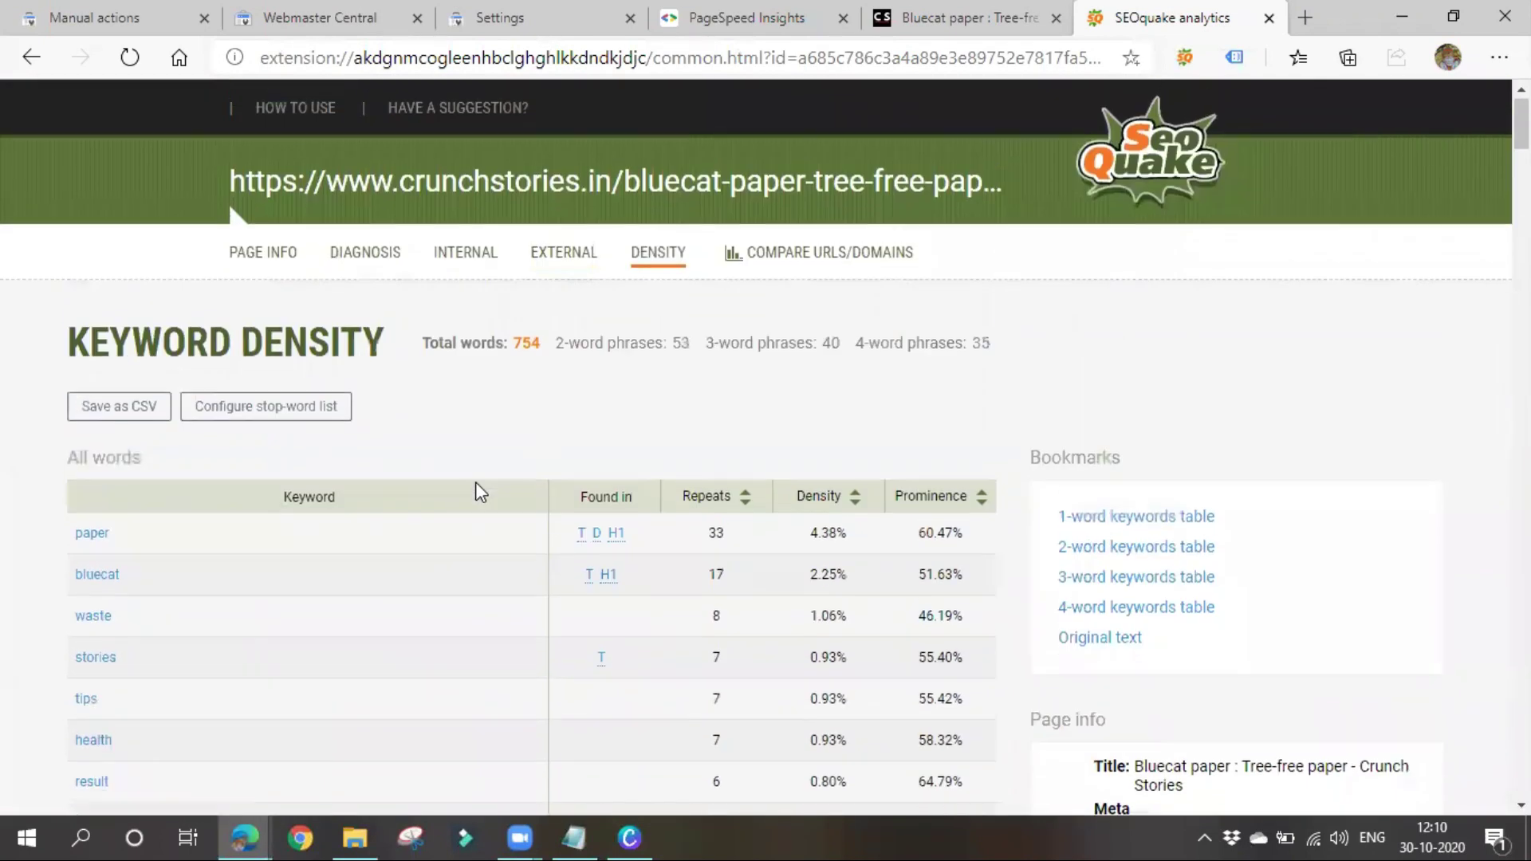
scroll(193, 567, "down", 2)
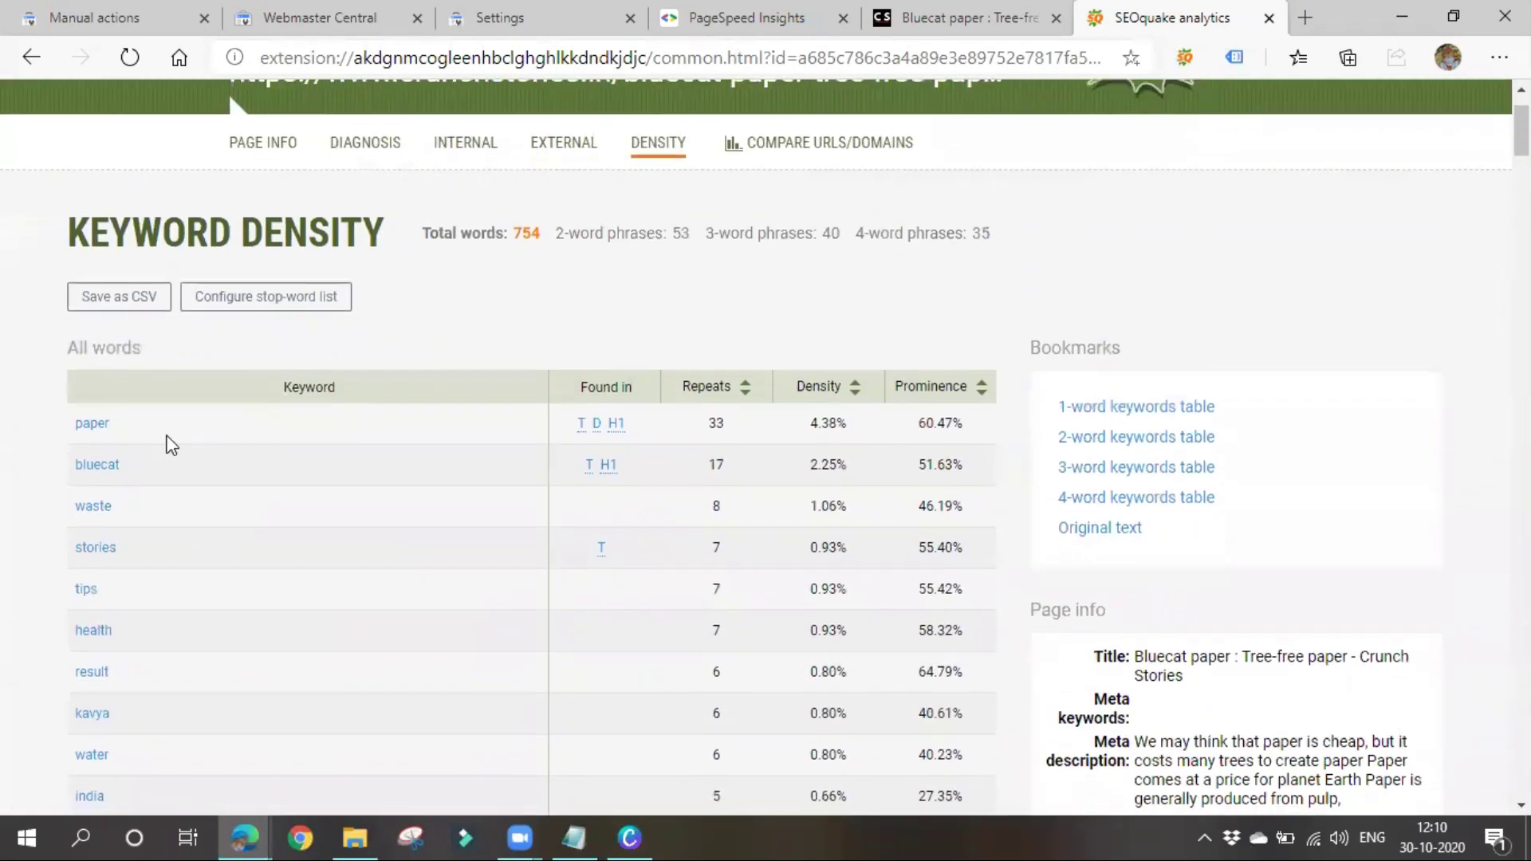
scroll(127, 602, "down", 4)
scroll(174, 447, "down", 20)
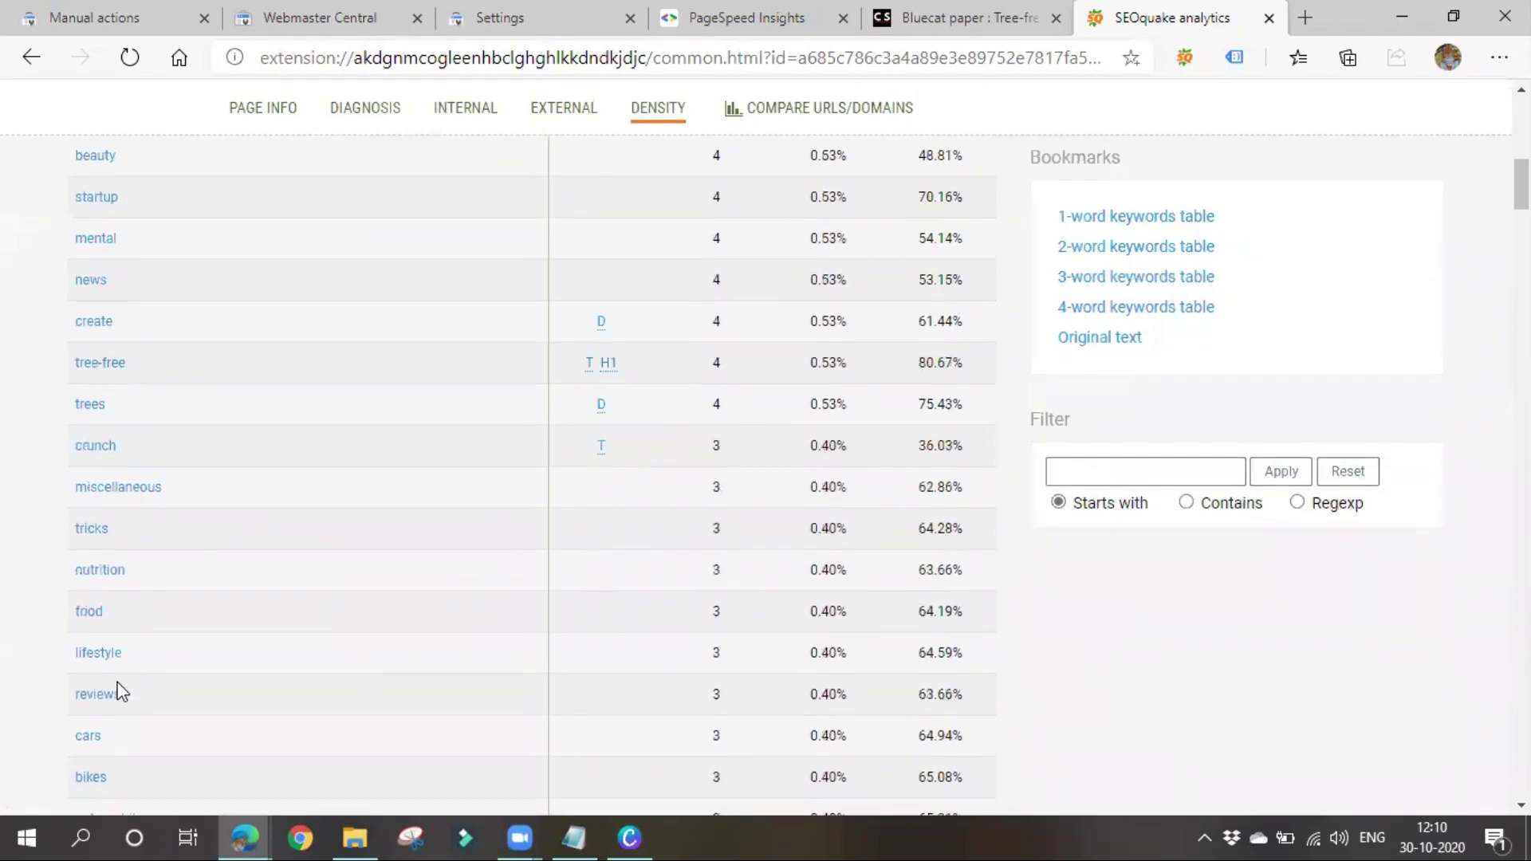
scroll(181, 567, "down", 12)
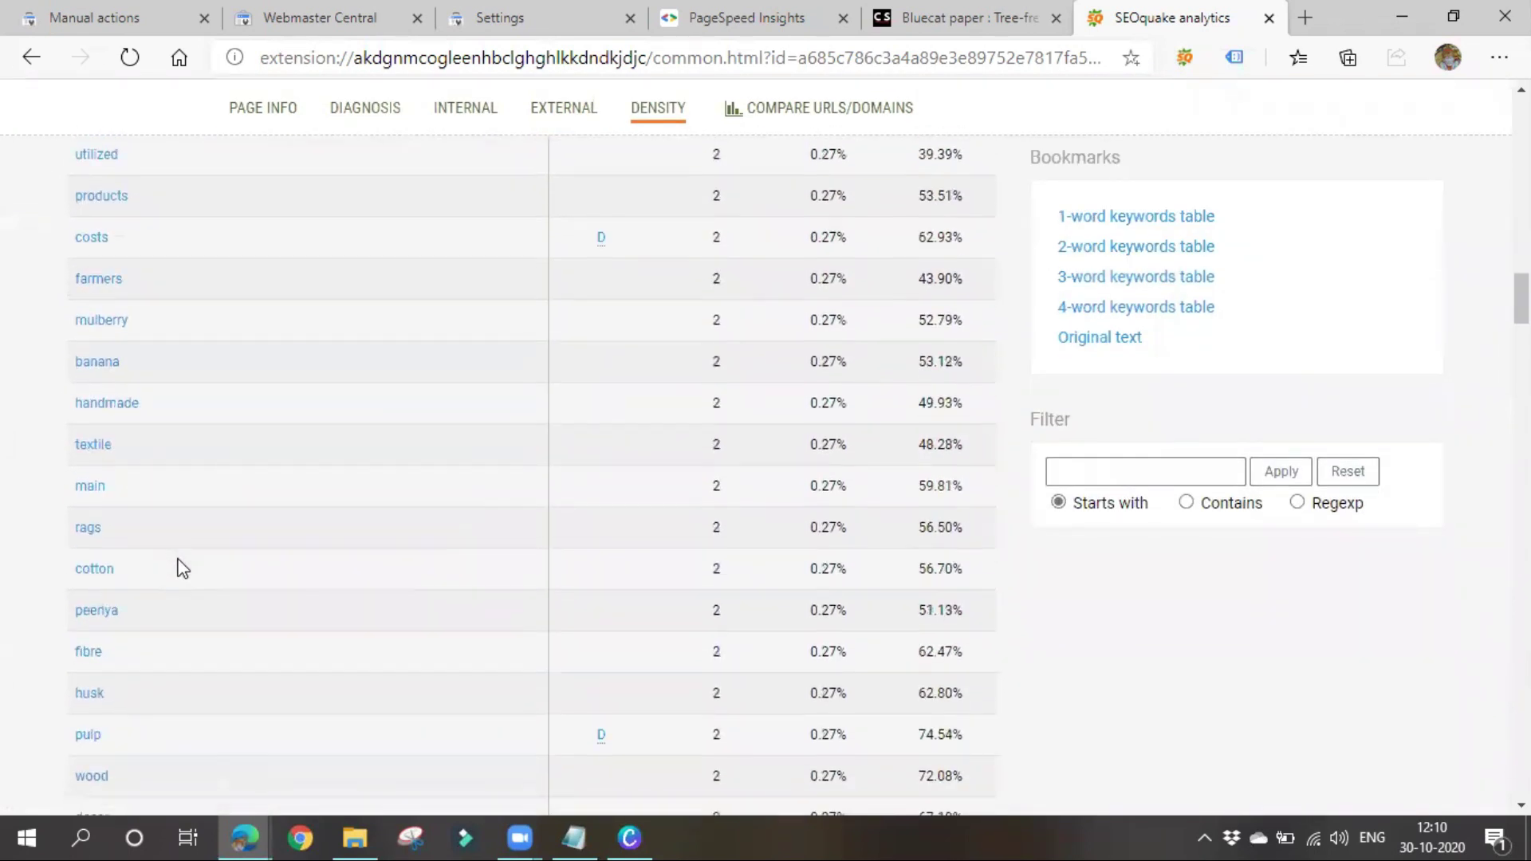
scroll(326, 742, "up", 8)
scroll(324, 738, "down", 7)
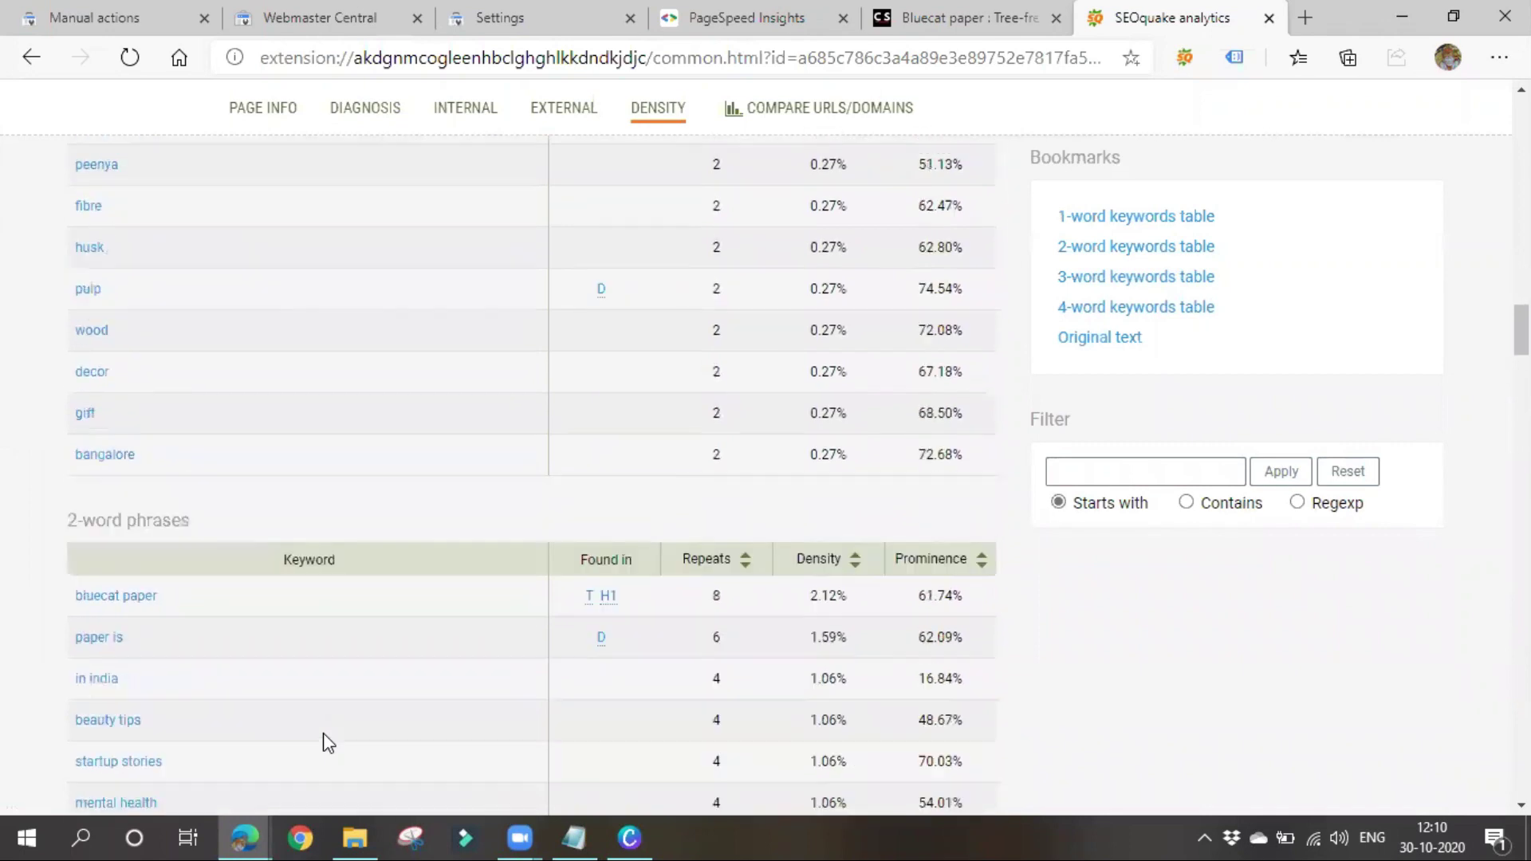
scroll(174, 739, "up", 14)
scroll(163, 798, "up", 10)
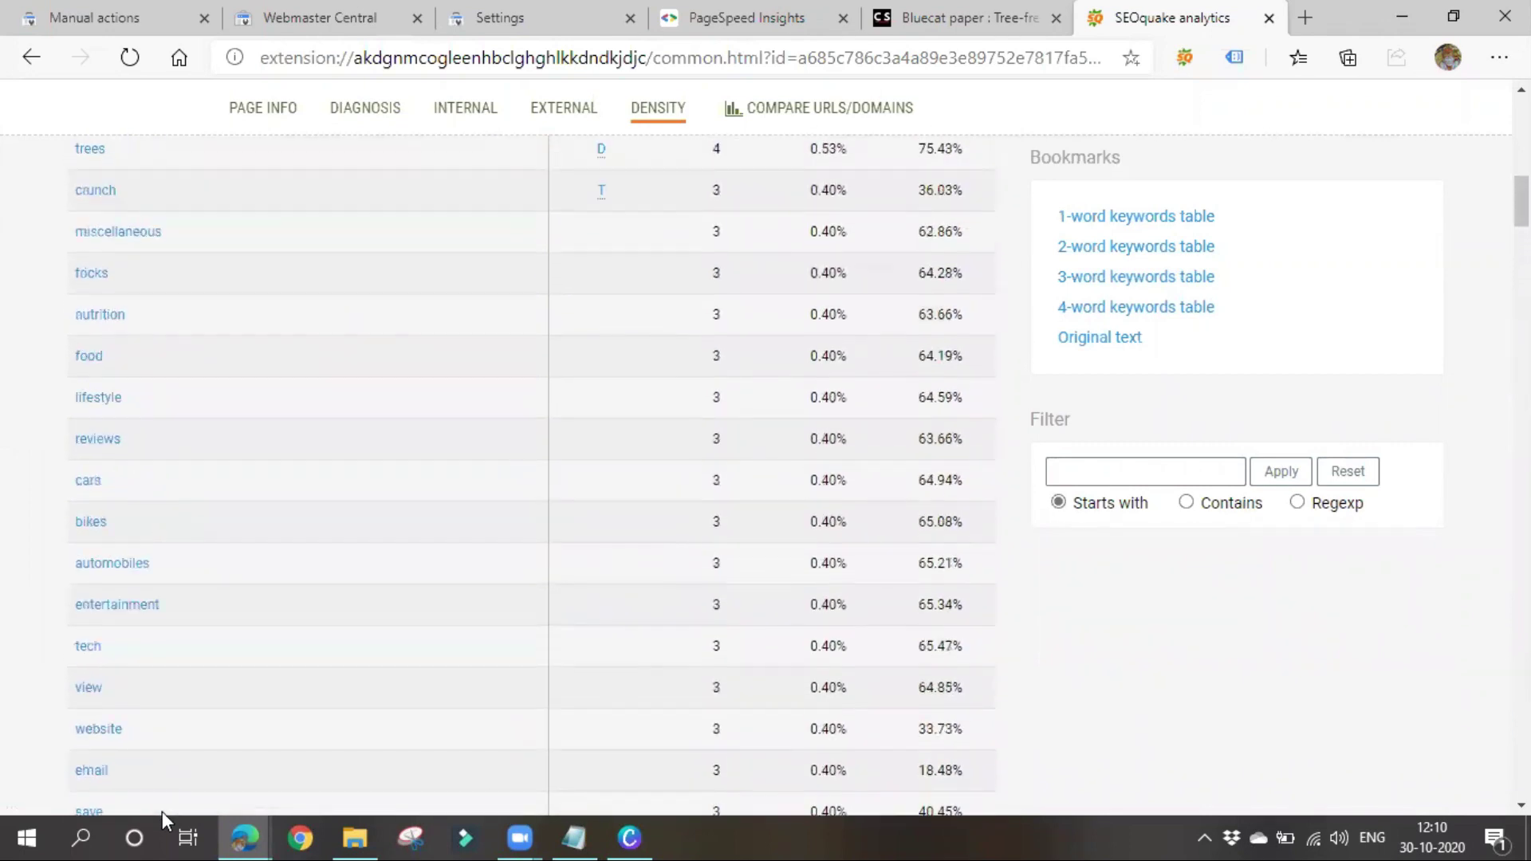
scroll(430, 662, "up", 6)
scroll(431, 662, "up", 3)
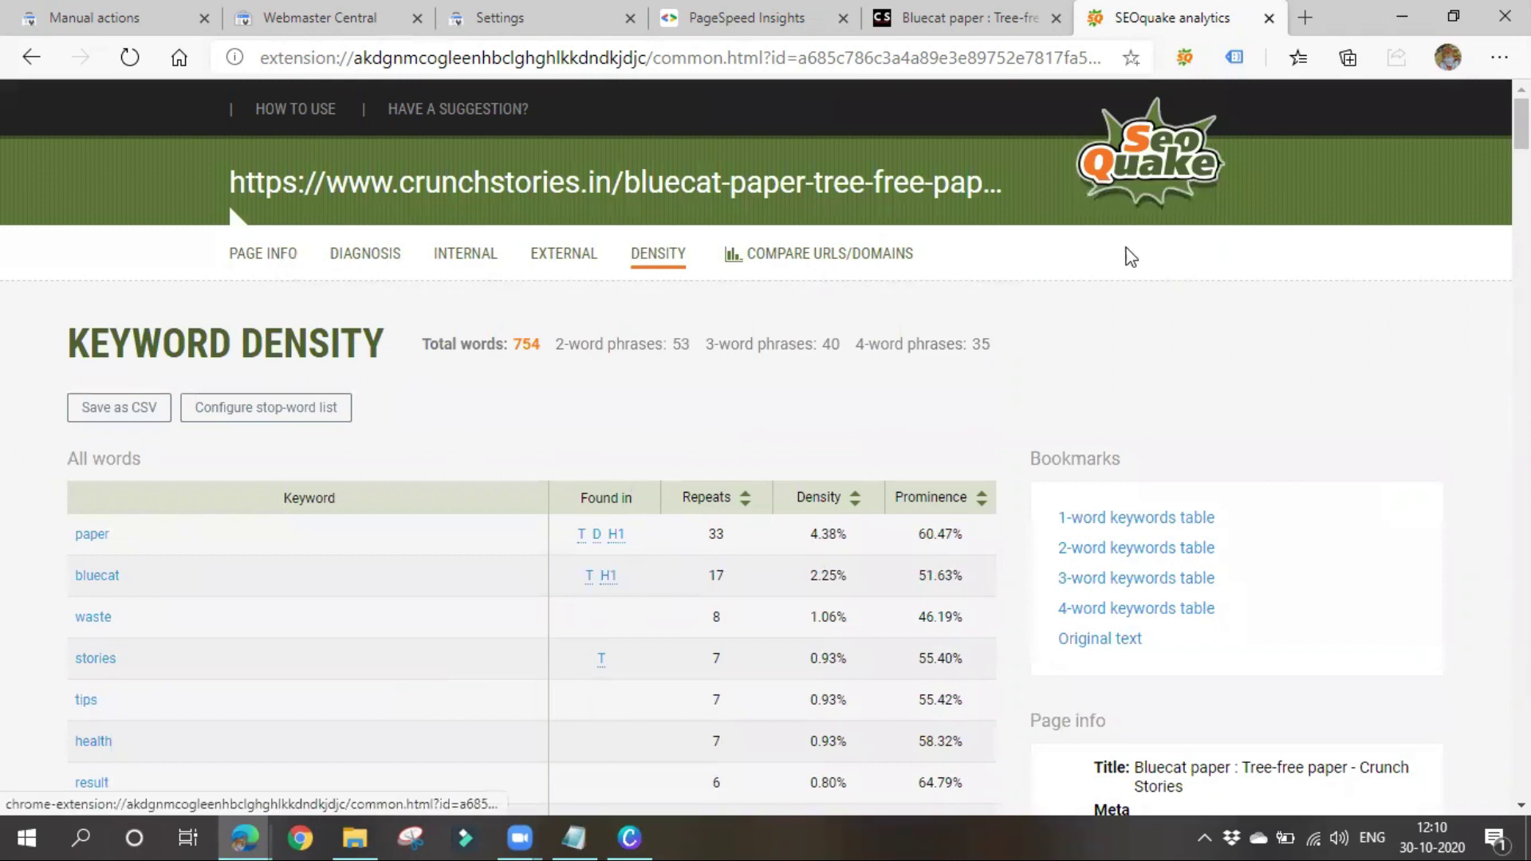
Glance at SEOquake's Compare URLs/Domains page, then return to the analytics report
left_click(811, 256)
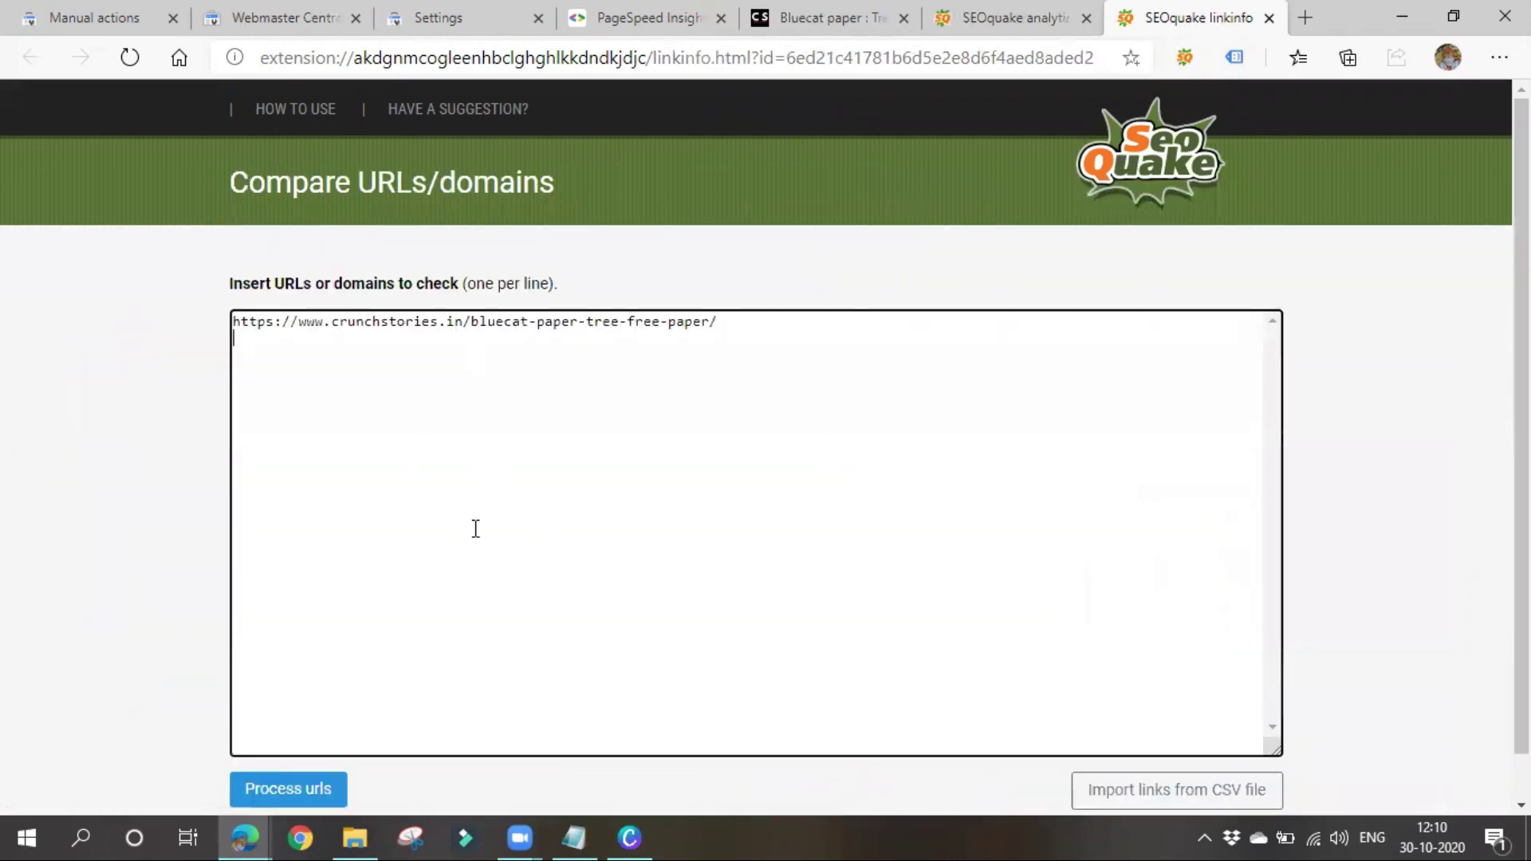
scroll(551, 633, "down", 1)
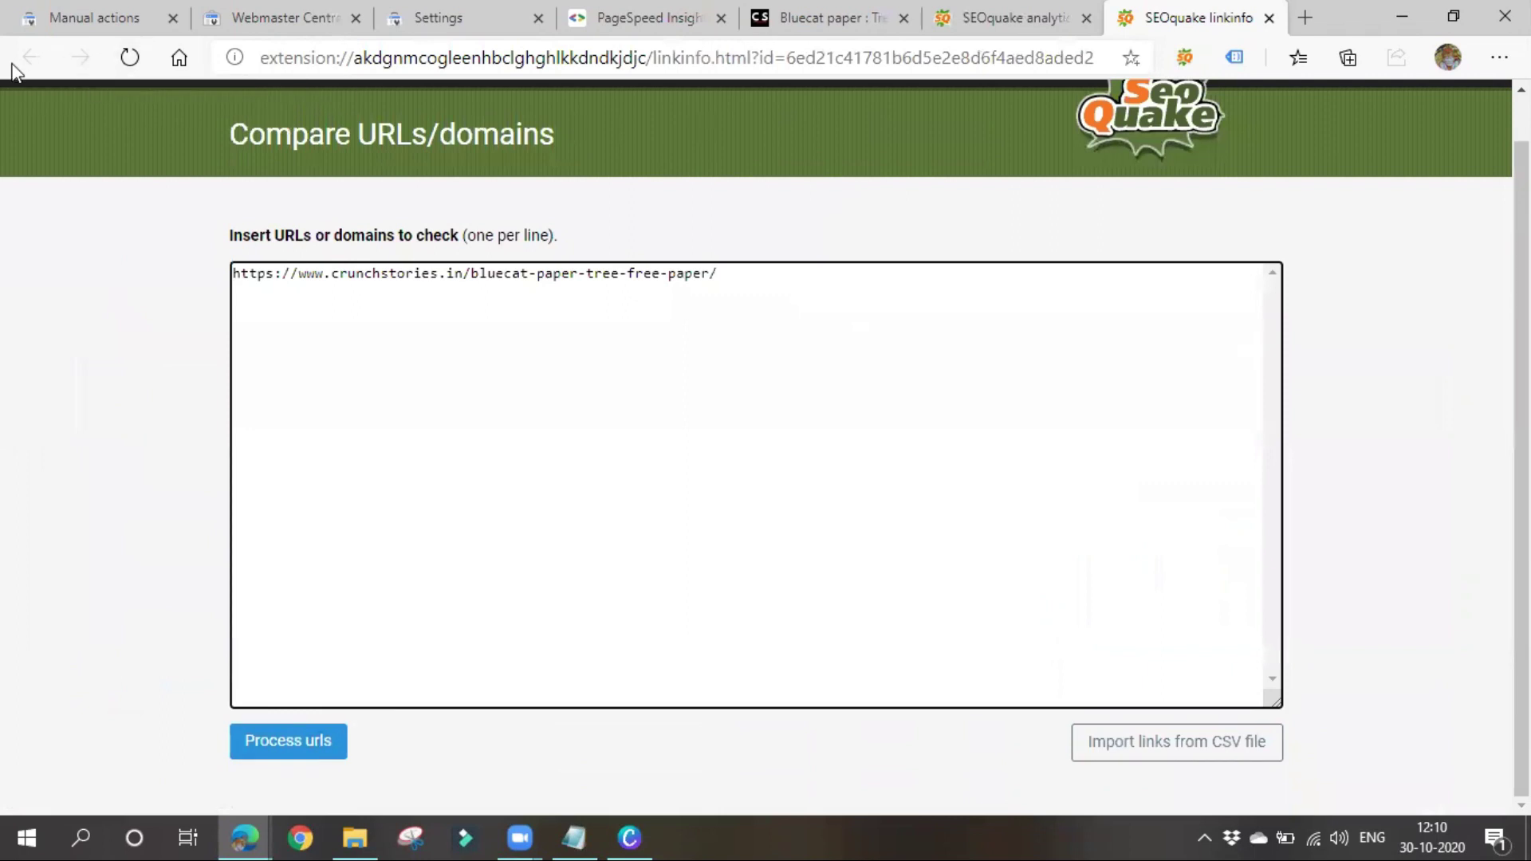
left_click(998, 11)
Show the Page Info report and highlight its title, meta description and link counts
left_click(232, 264)
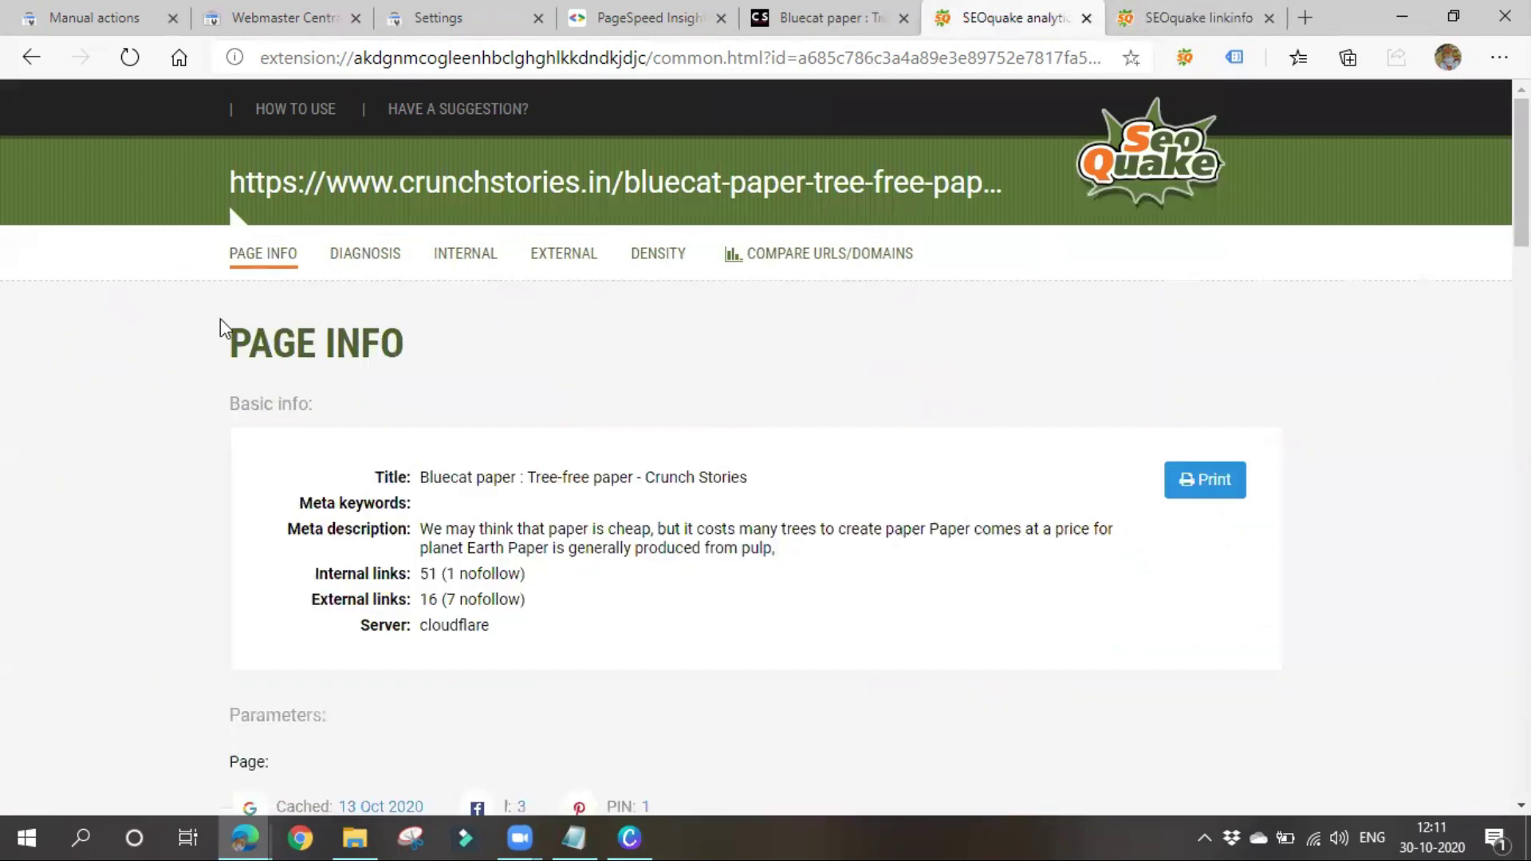
scroll(390, 594, "down", 3)
left_click_drag(412, 254, 887, 308)
left_click(512, 330)
left_click_drag(432, 311, 894, 370)
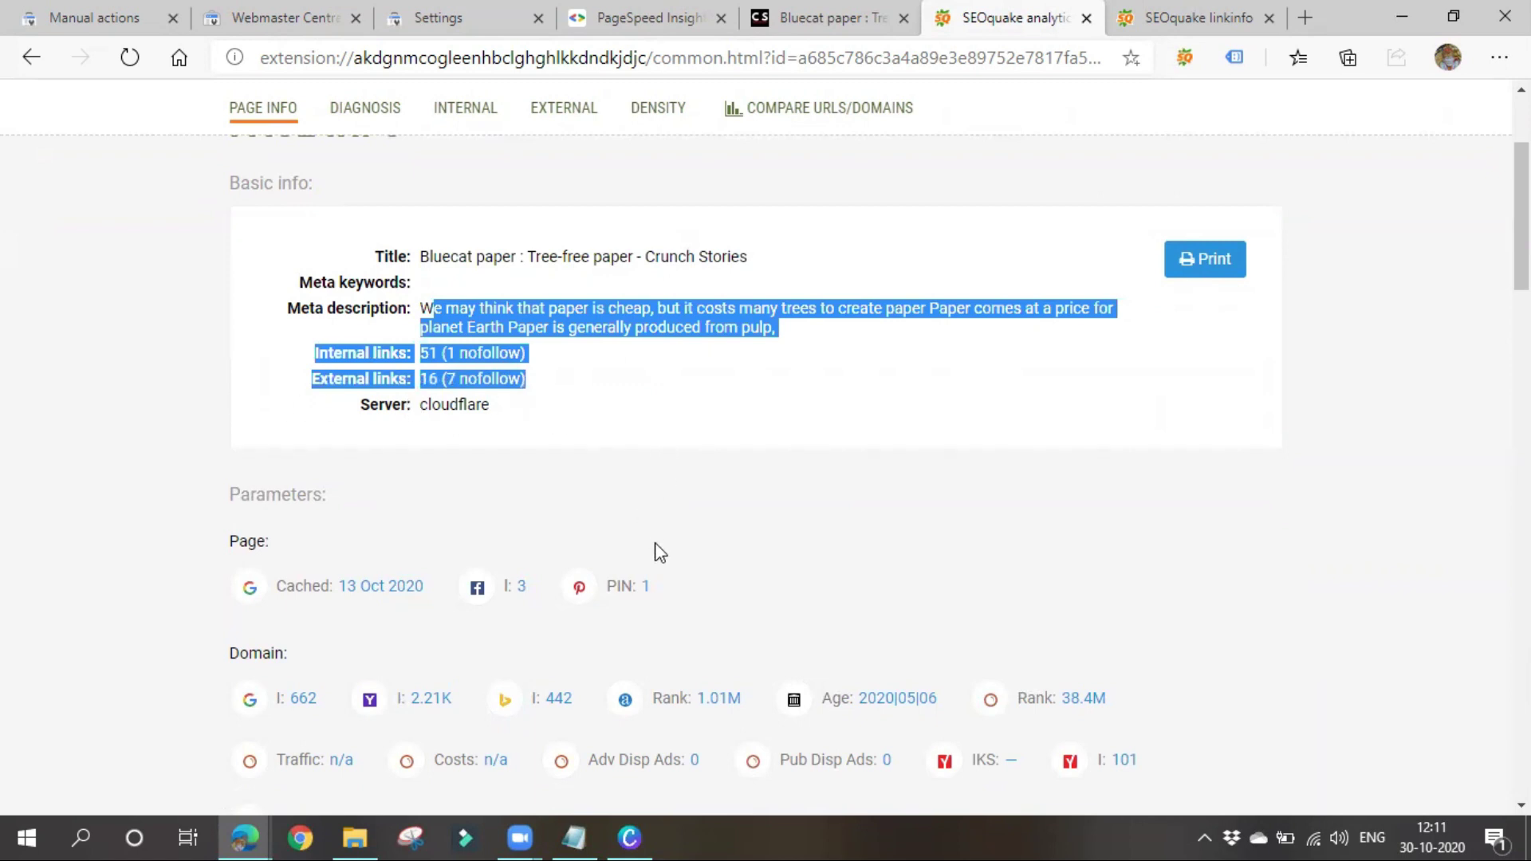
left_click(564, 459)
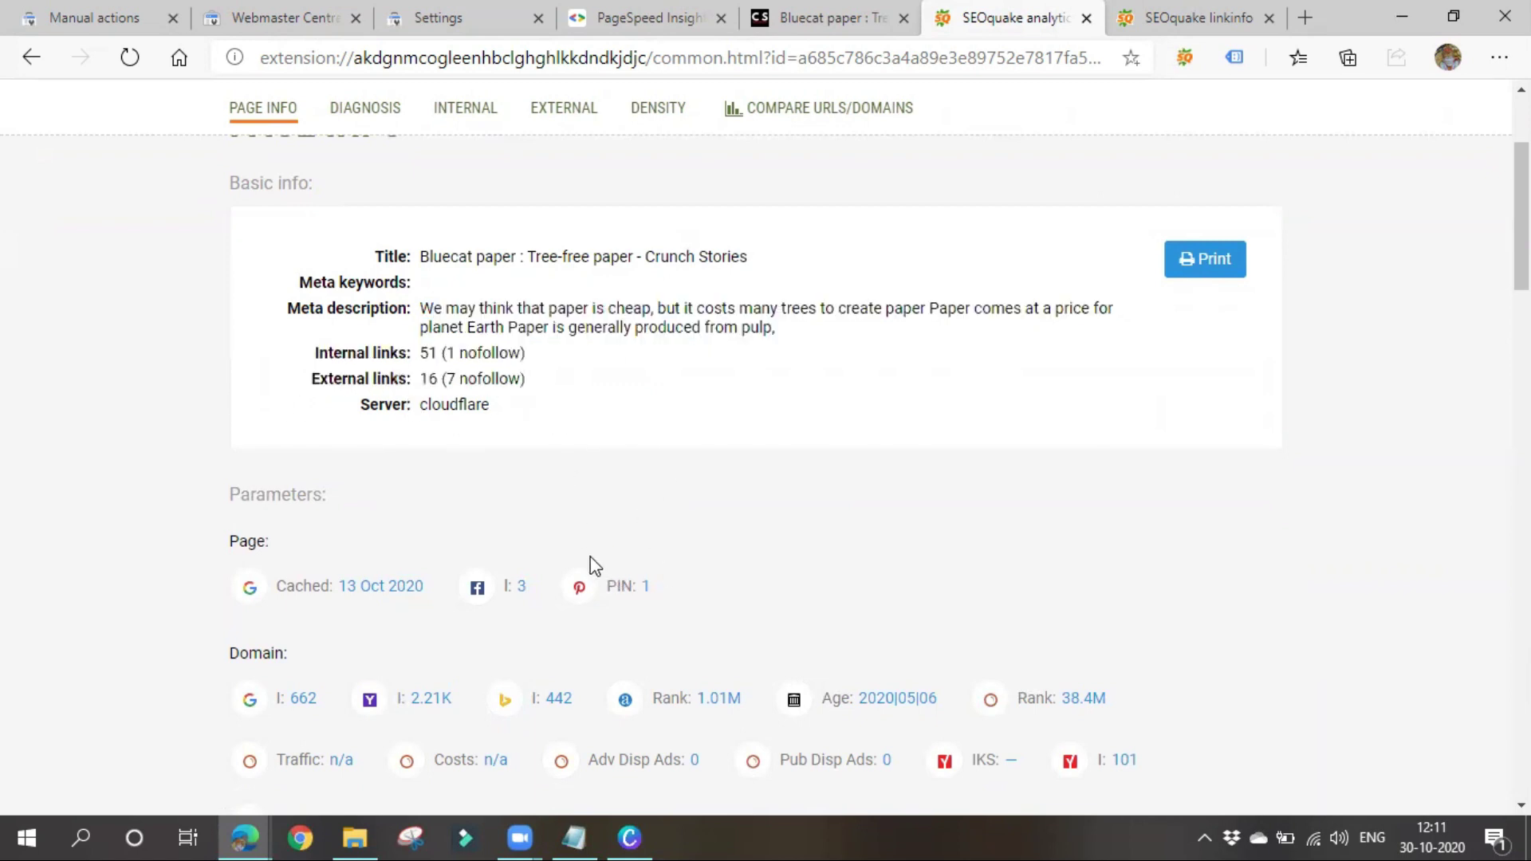
scroll(590, 564, "down", 10)
scroll(550, 606, "up", 5)
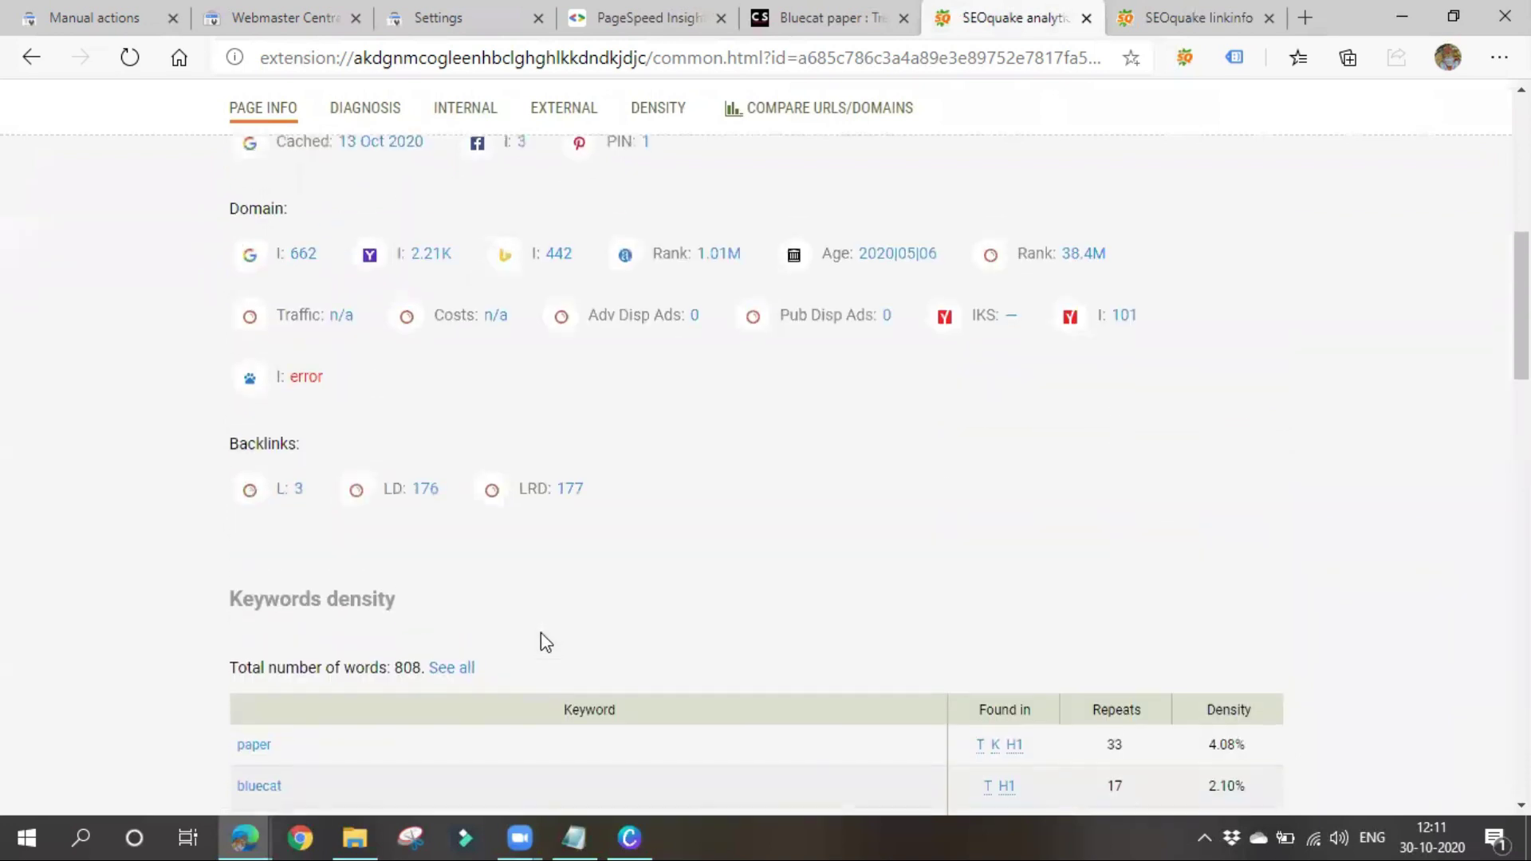
scroll(540, 633, "up", 7)
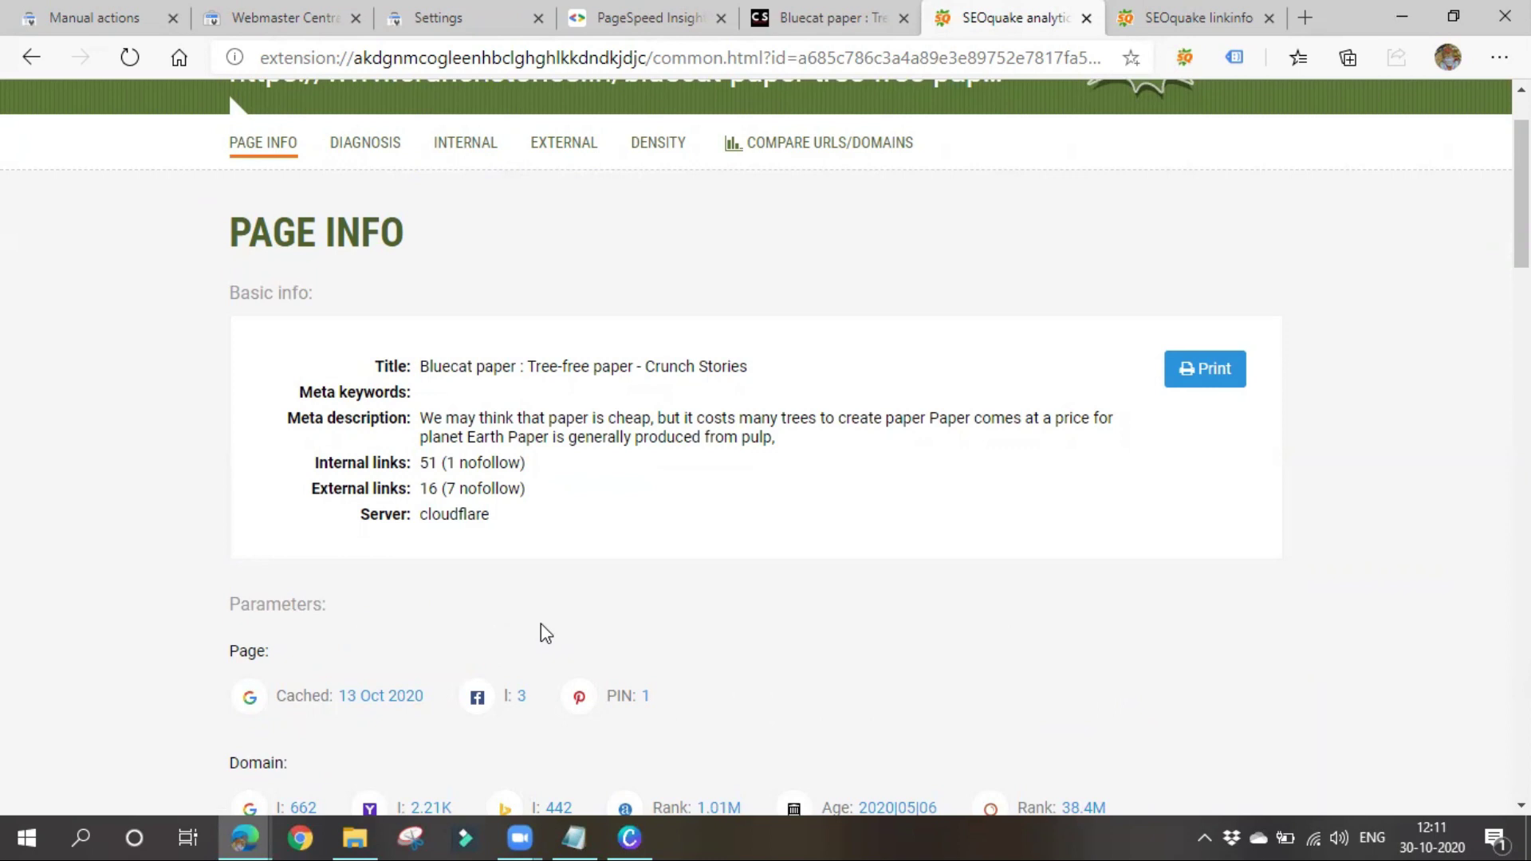
scroll(530, 642, "up", 2)
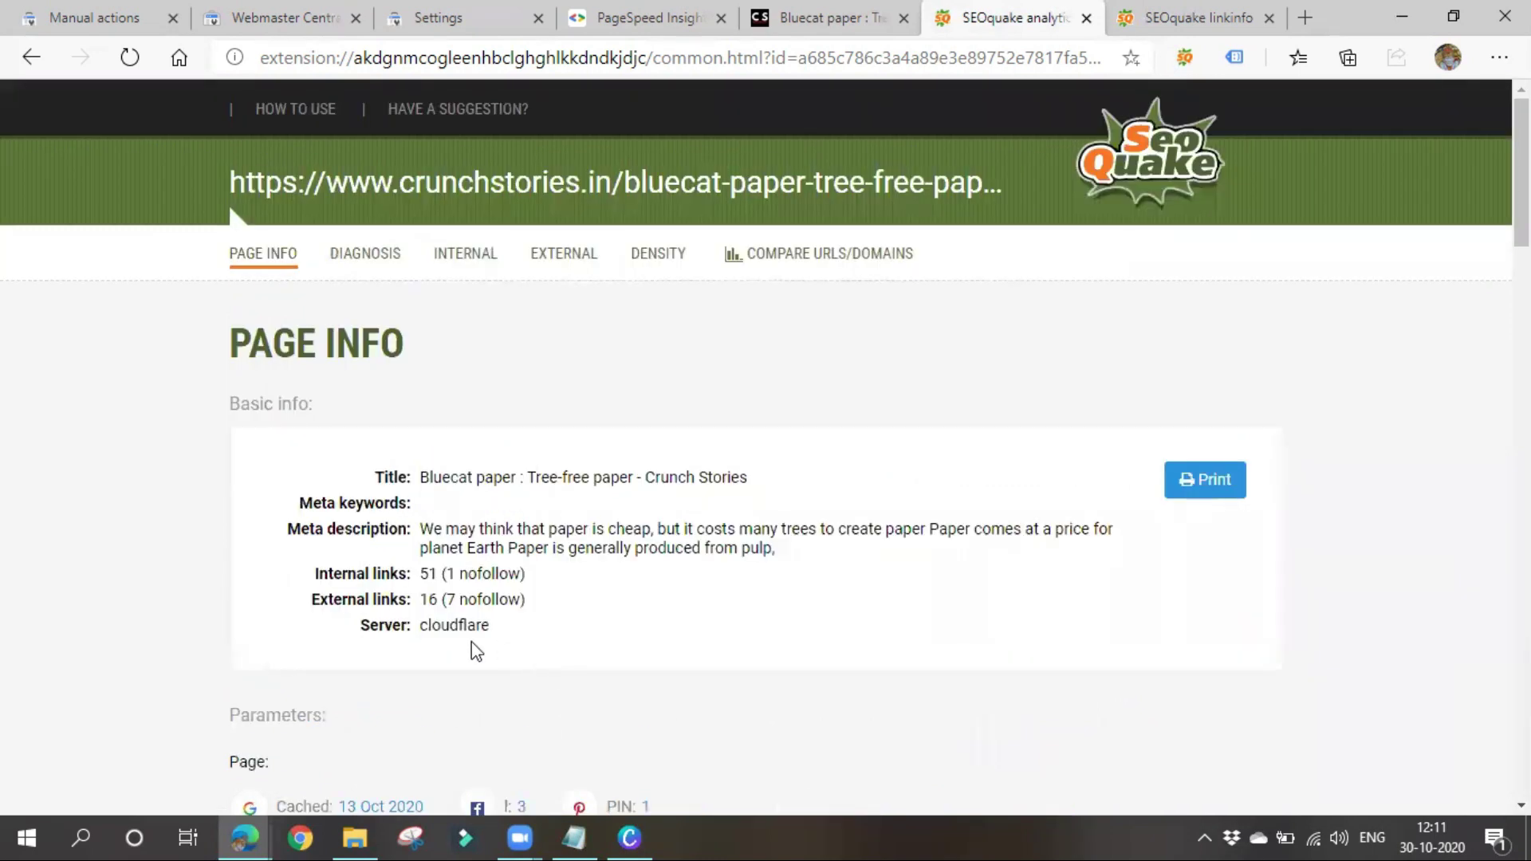
Bring the DIGITAL MARKETING Classes notes forward and highlight the web position and competition analysis lines
left_click(575, 837)
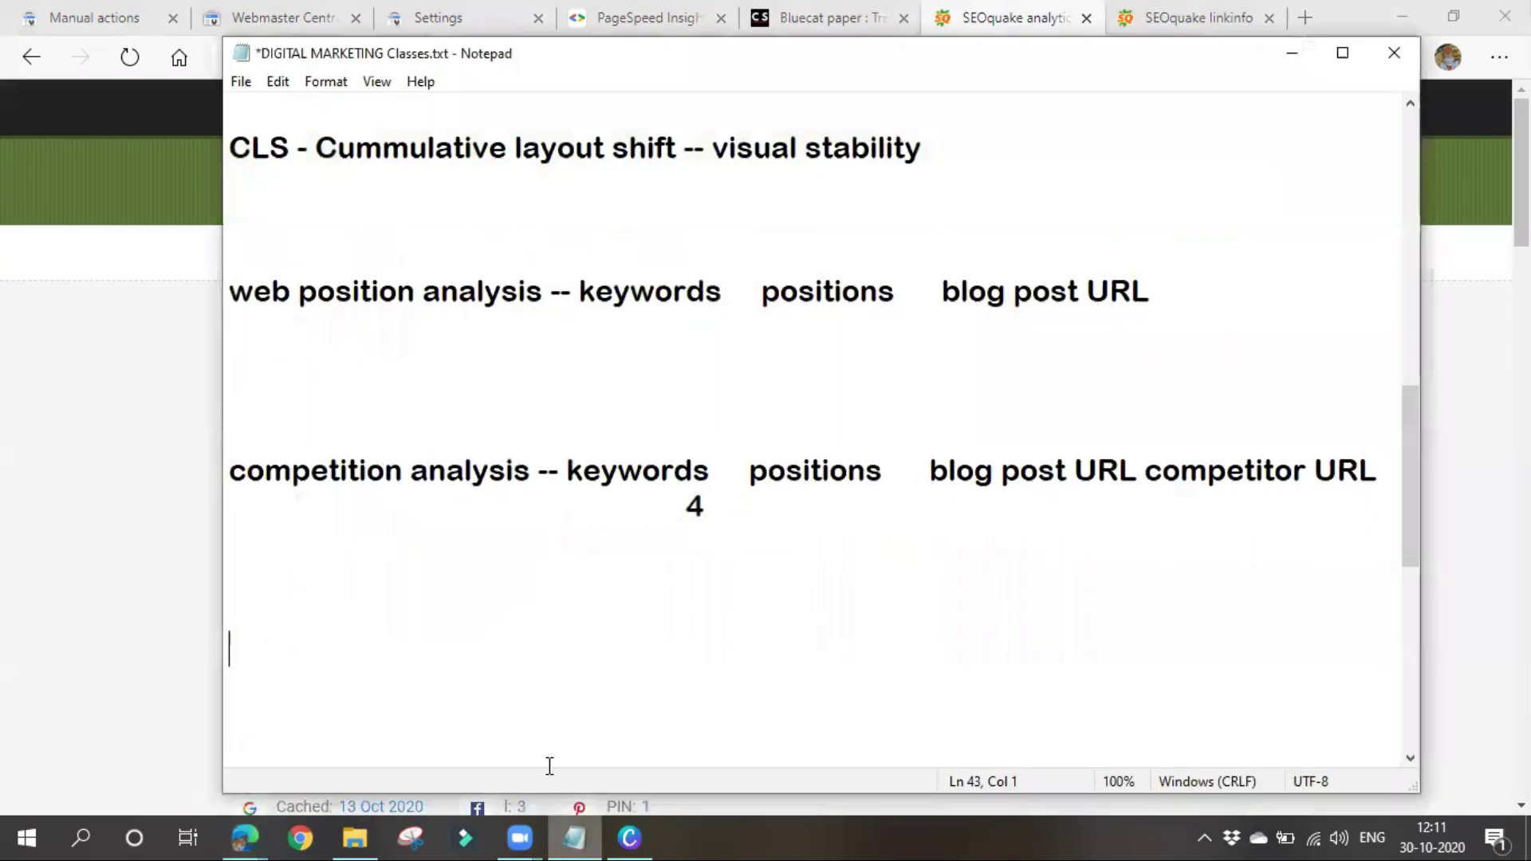
left_click_drag(228, 291, 1012, 575)
left_click(895, 674)
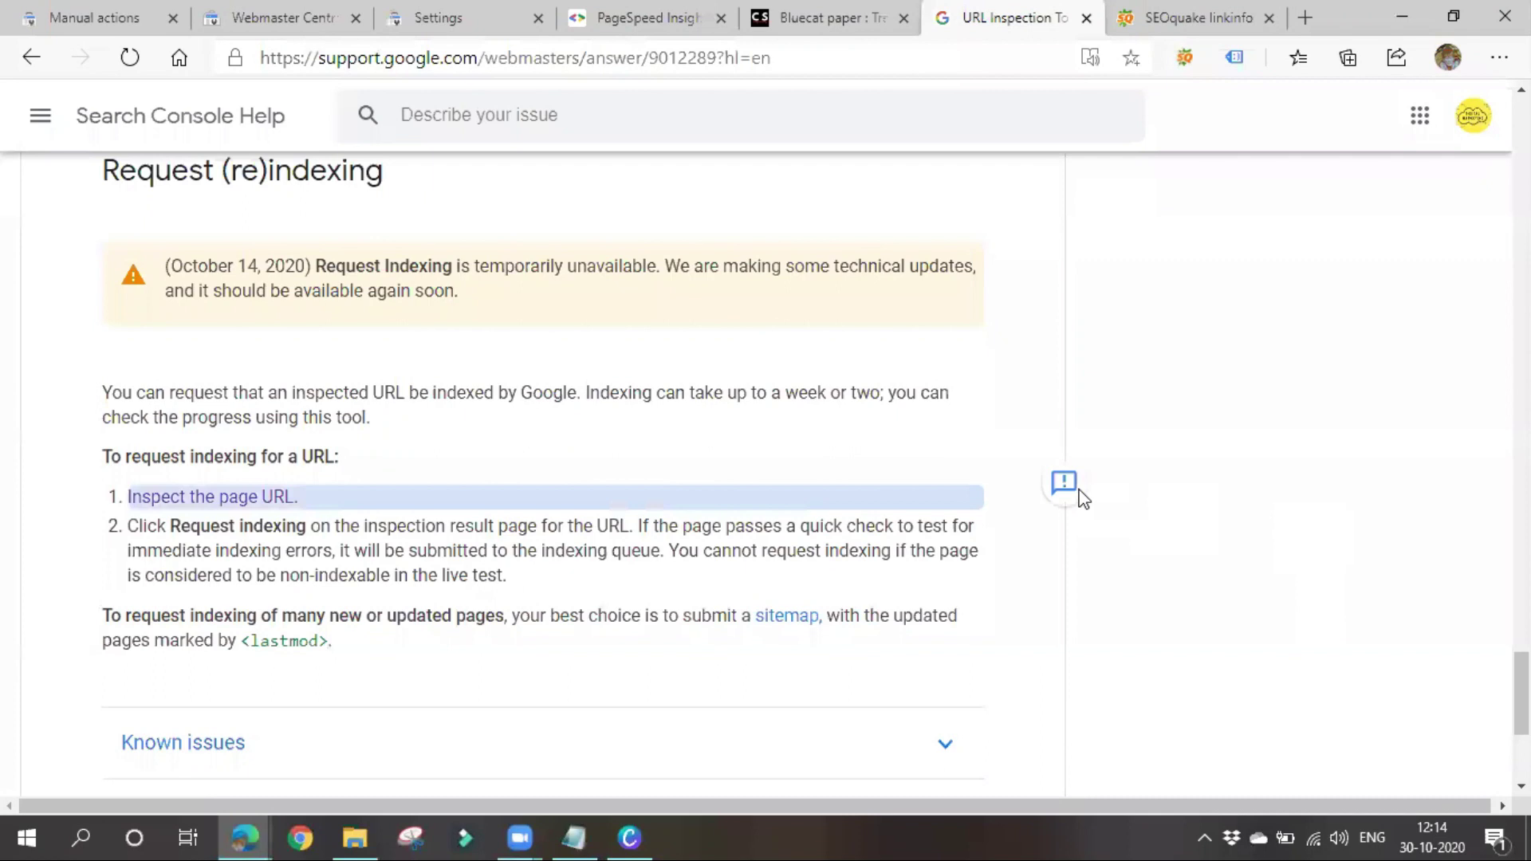
Highlight the notice stating that Request Indexing is temporarily unavailable
left_click_drag(327, 263, 666, 269)
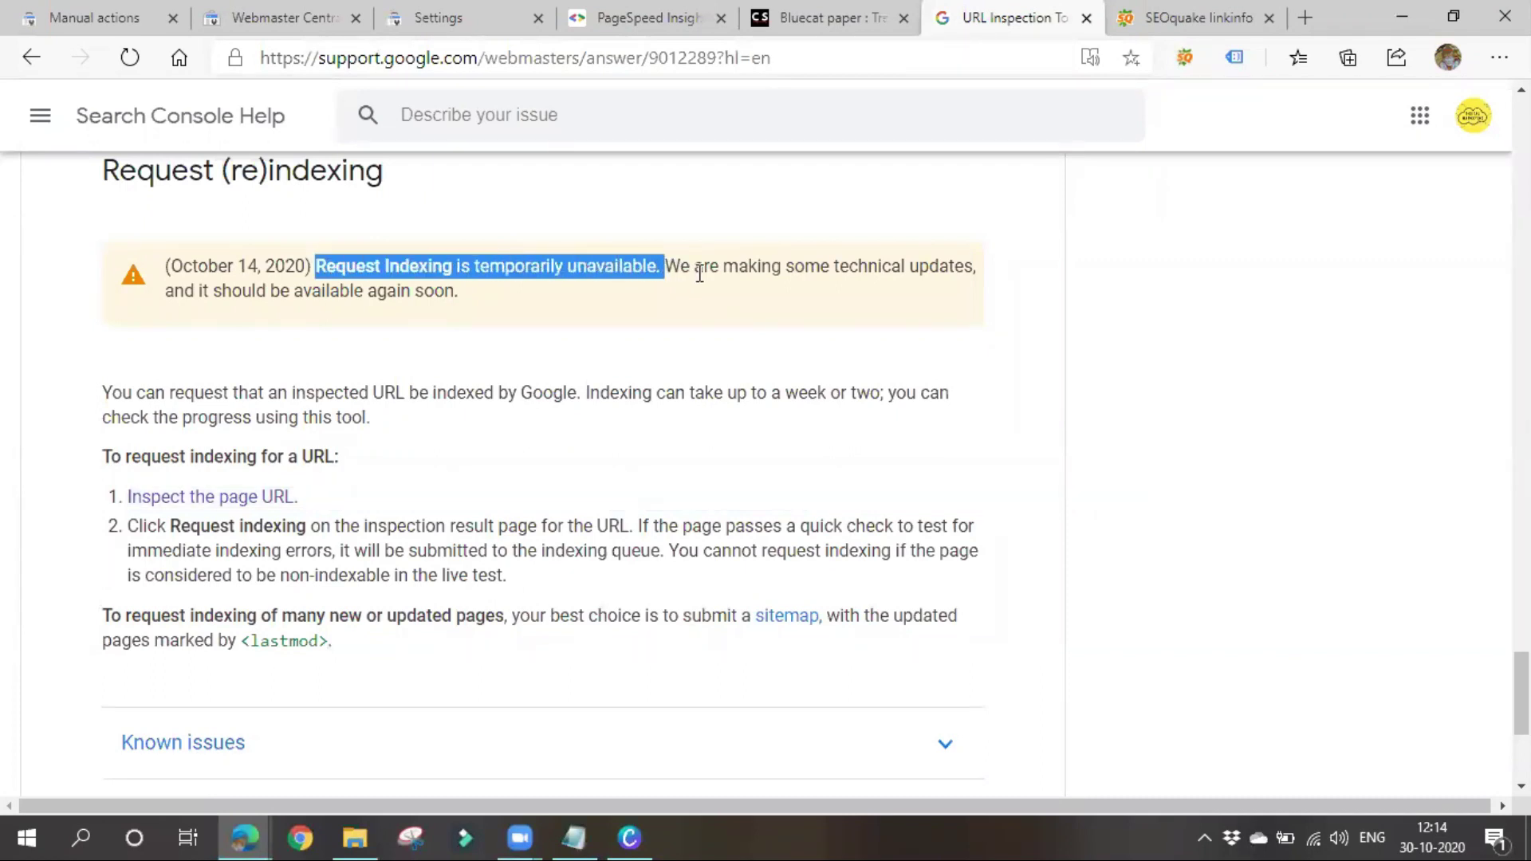